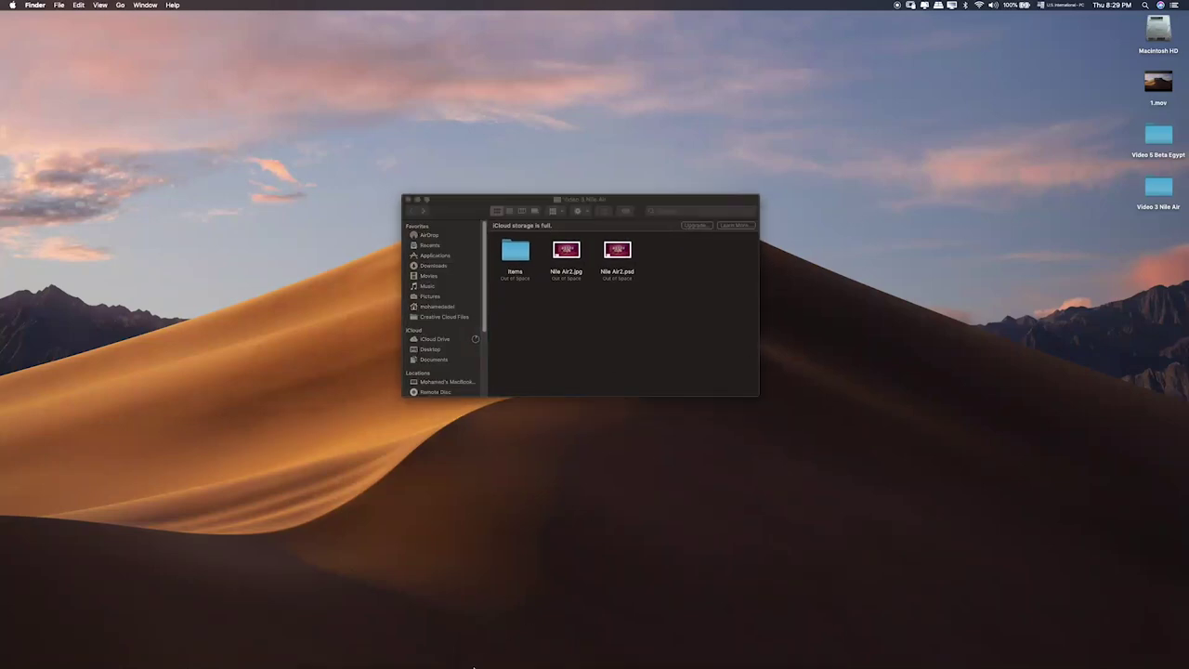
- Bring up Nile Air2.psd in Photoshop and start a new 1920 × 1080 document
mouse_move(473, 666)
click(402, 639)
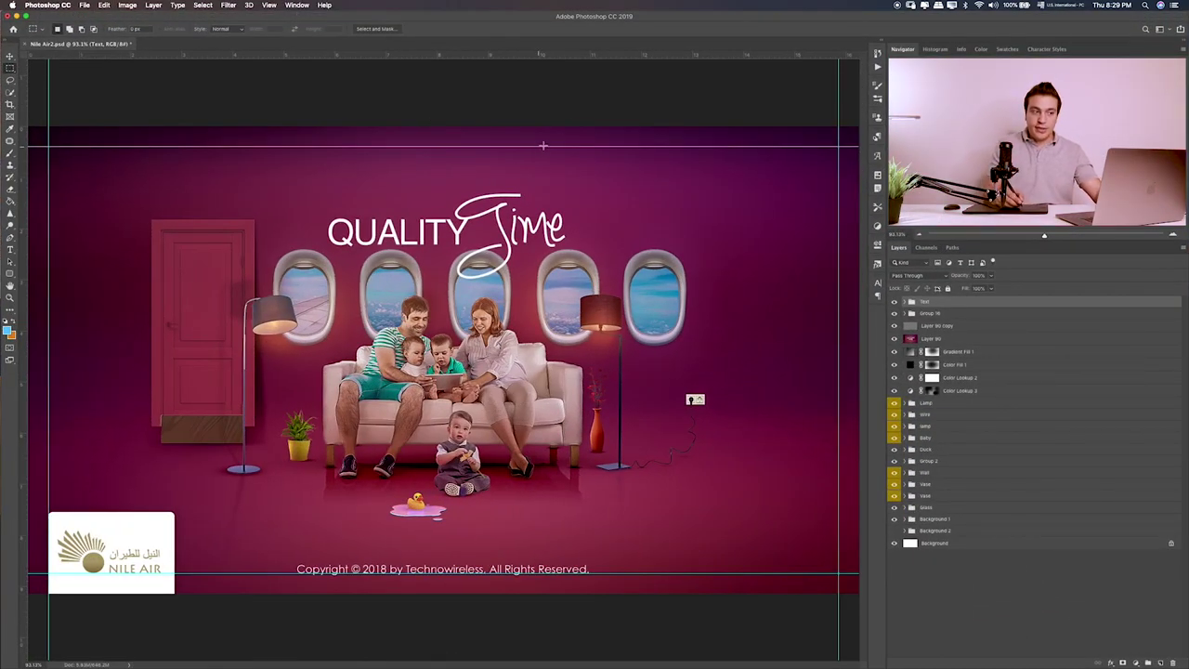
click(84, 5)
- Create a blank 1920 × 1080 document named 'Nile Air', fit it to the window, and return to Finder
click(97, 16)
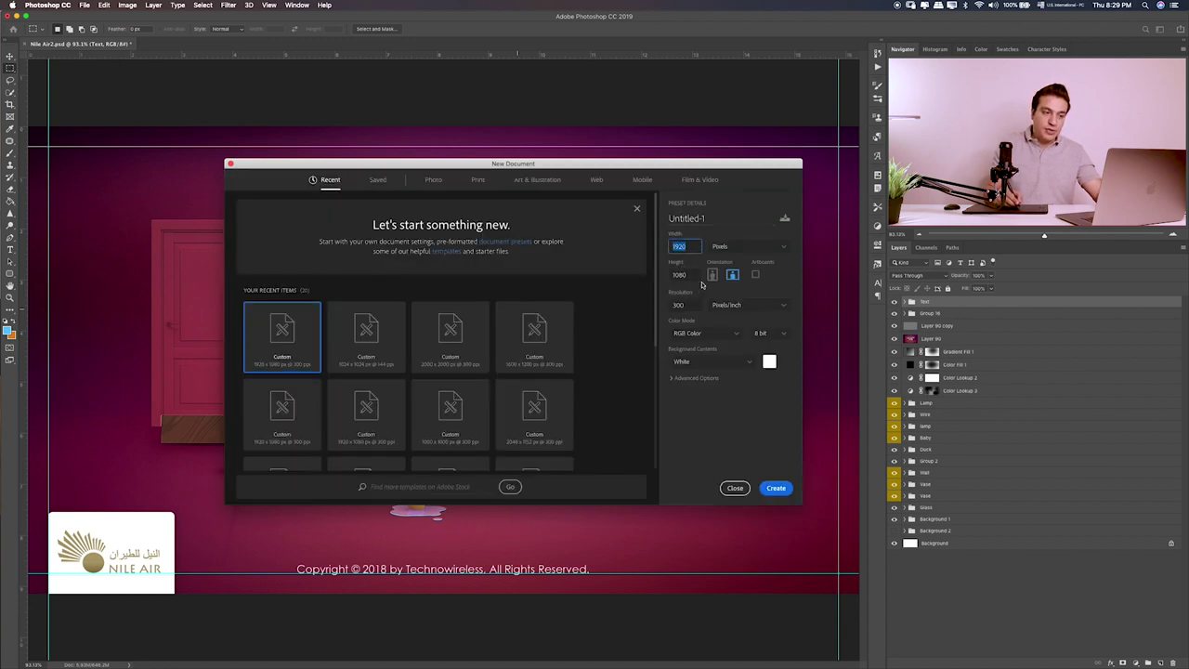
double_click(691, 275)
click(722, 221)
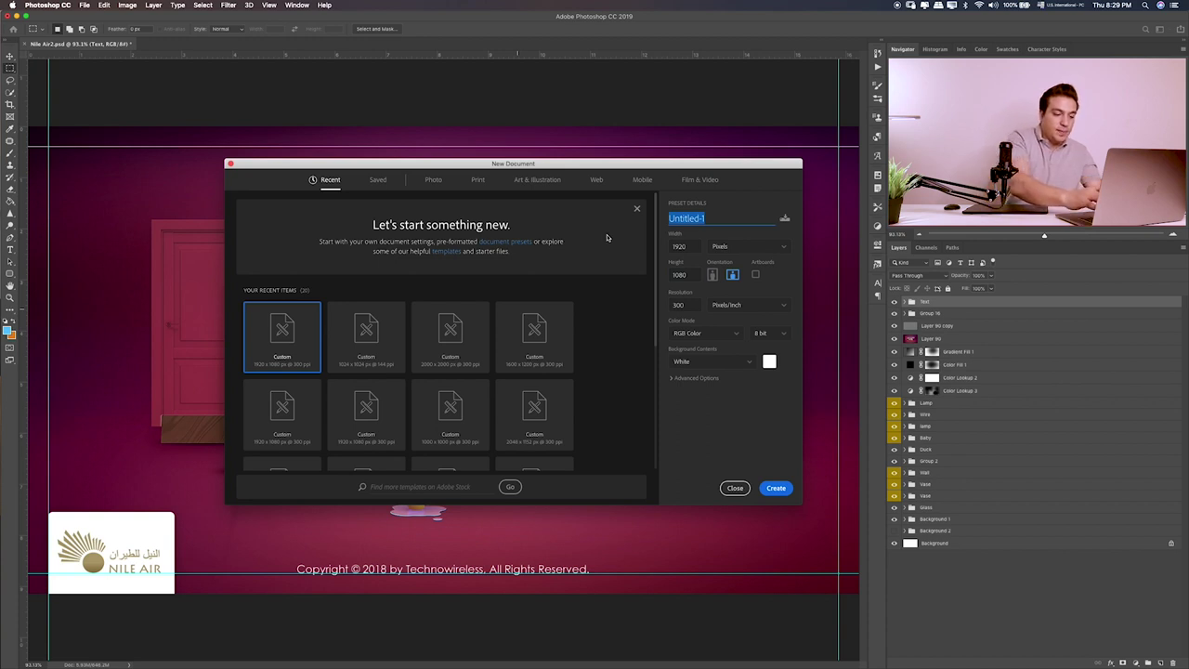
text(Nile A)
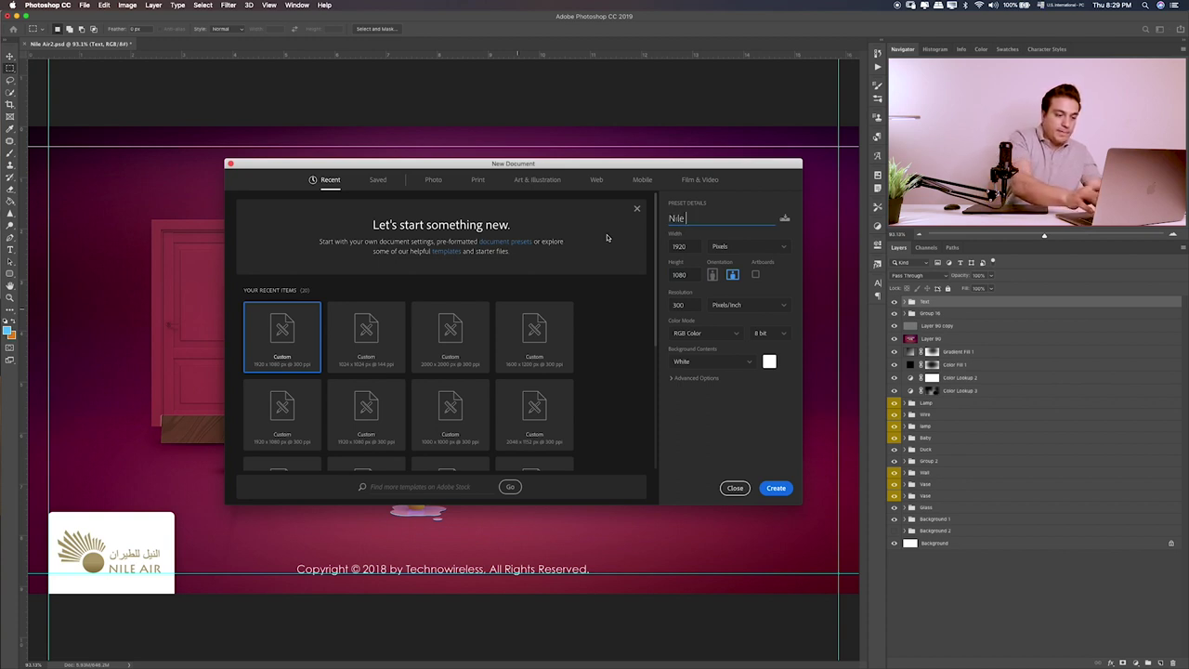
text(ir)
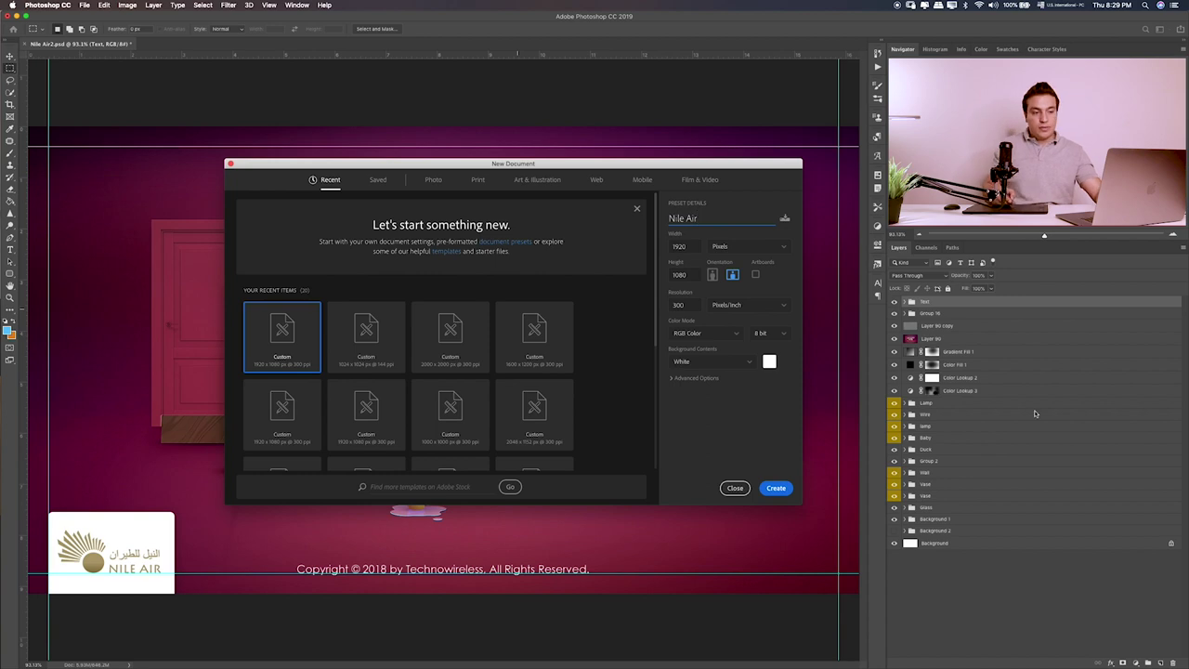
click(785, 489)
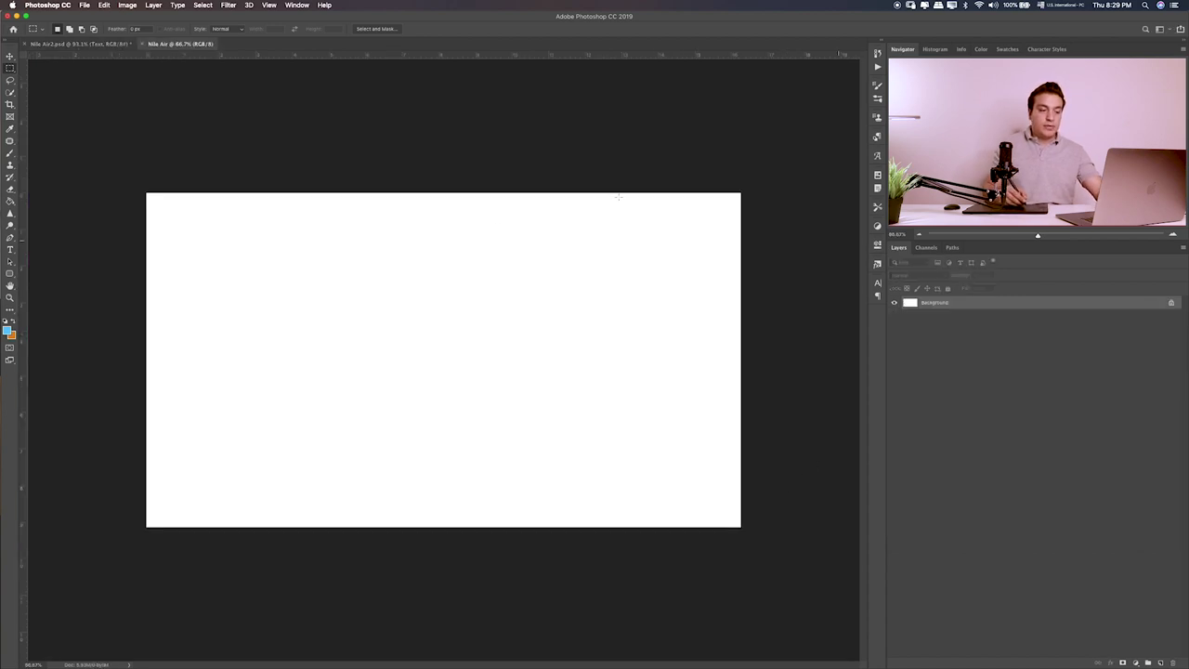
key(ctrl+0)
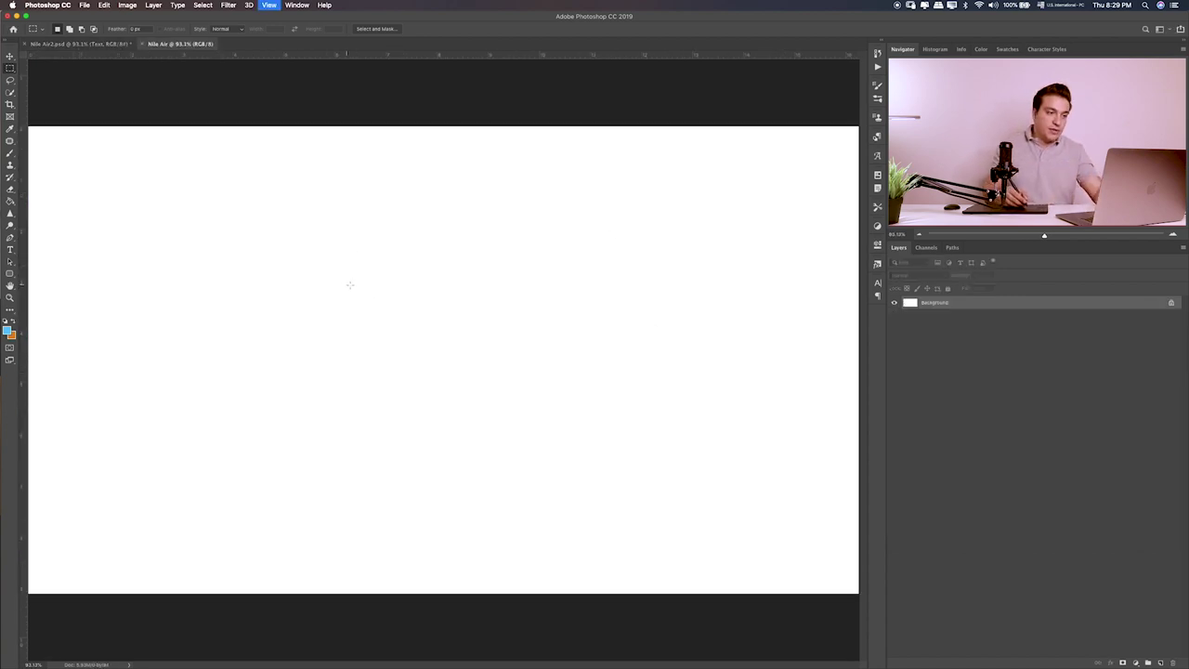
key(super+Tab)
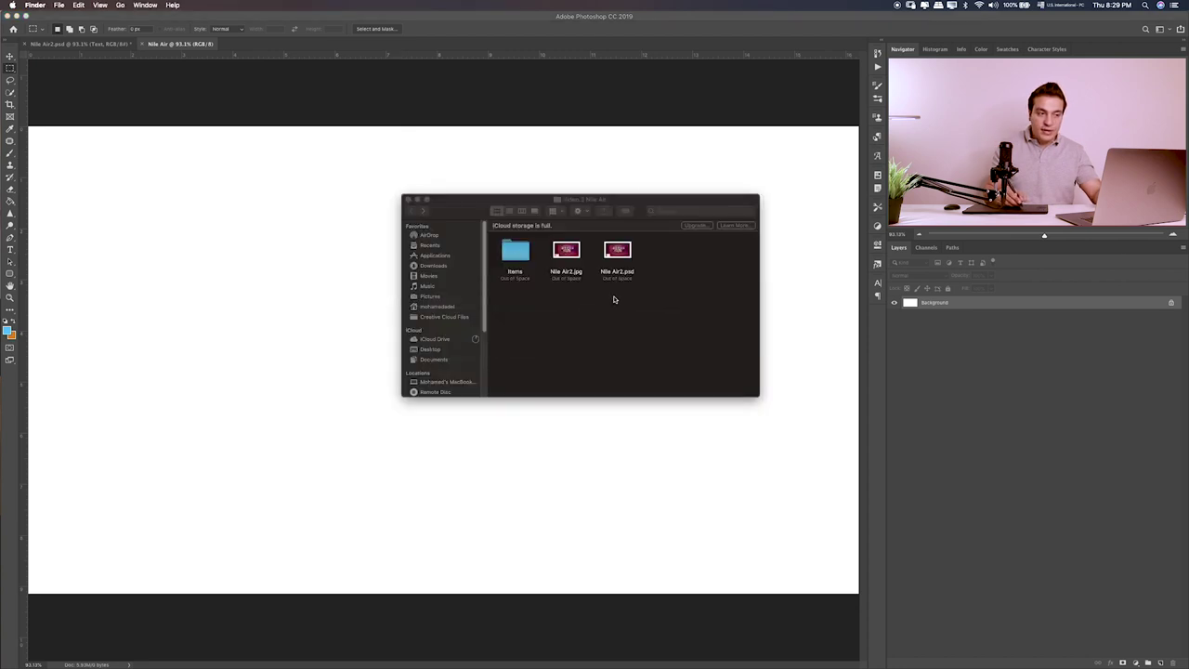
- Place shutterstock_1037803489.jpg from Items and enlarge it to cover the whole canvas
double_click(520, 255)
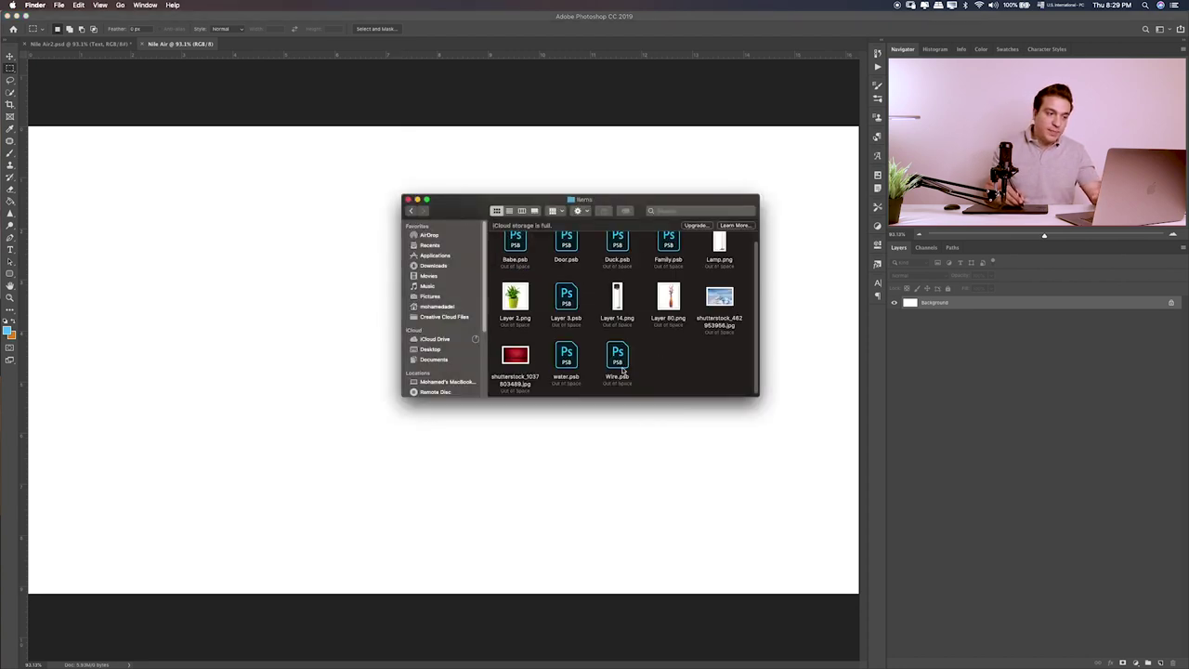
click(518, 357)
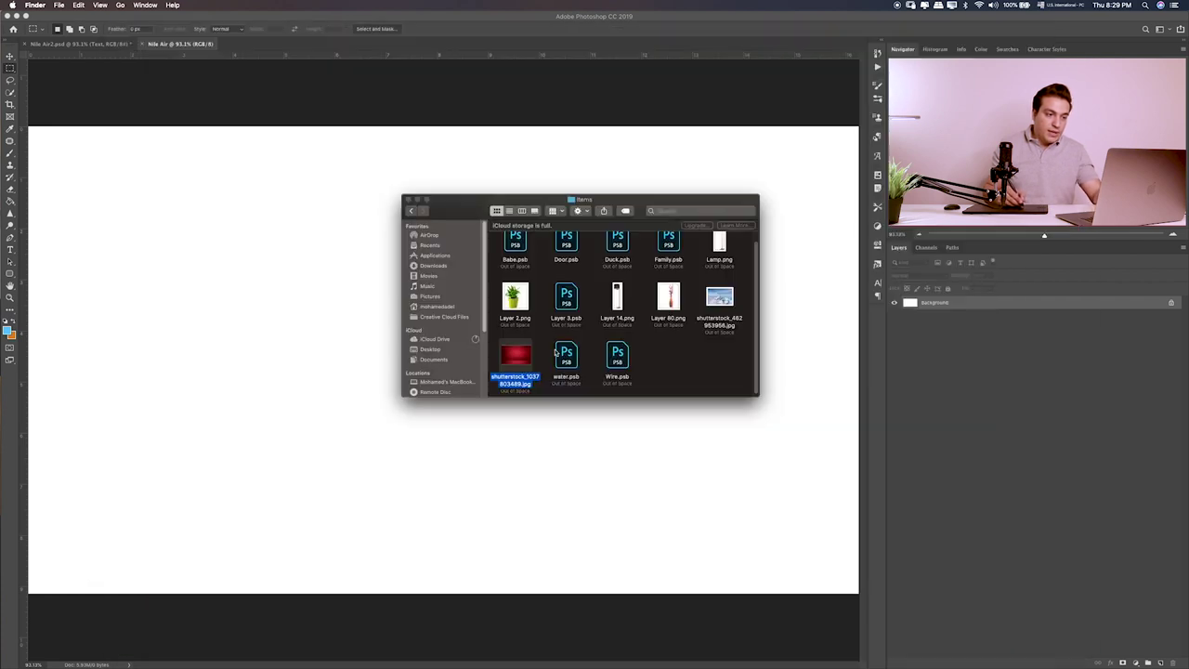
click(293, 366)
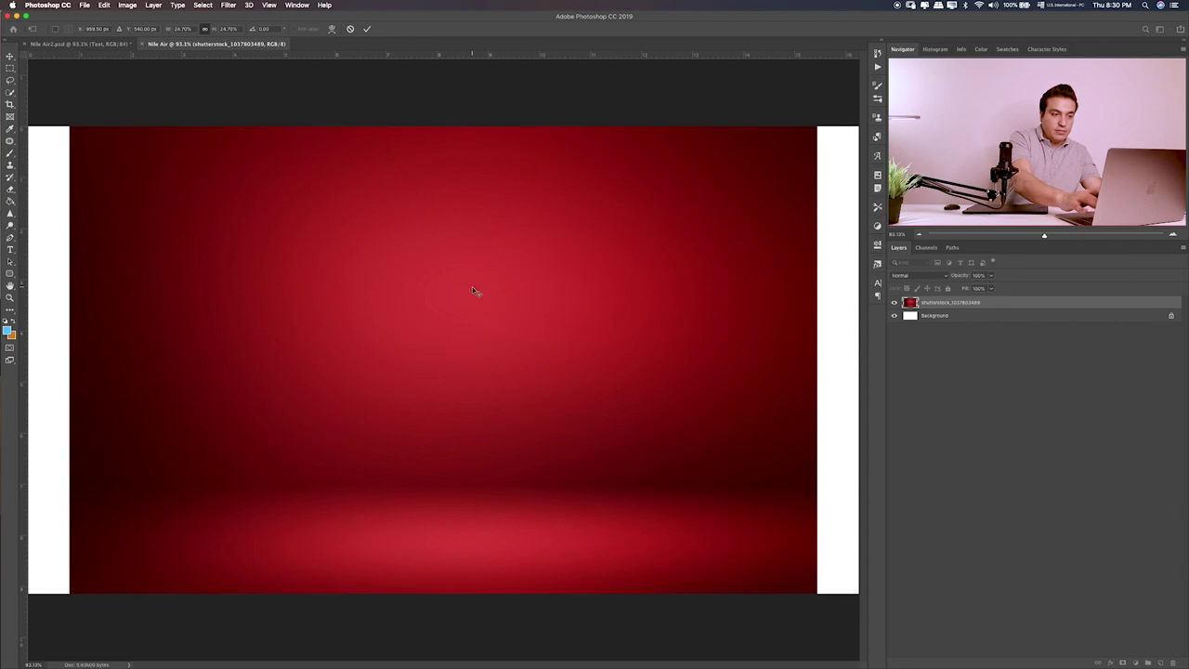
key(super+minus)
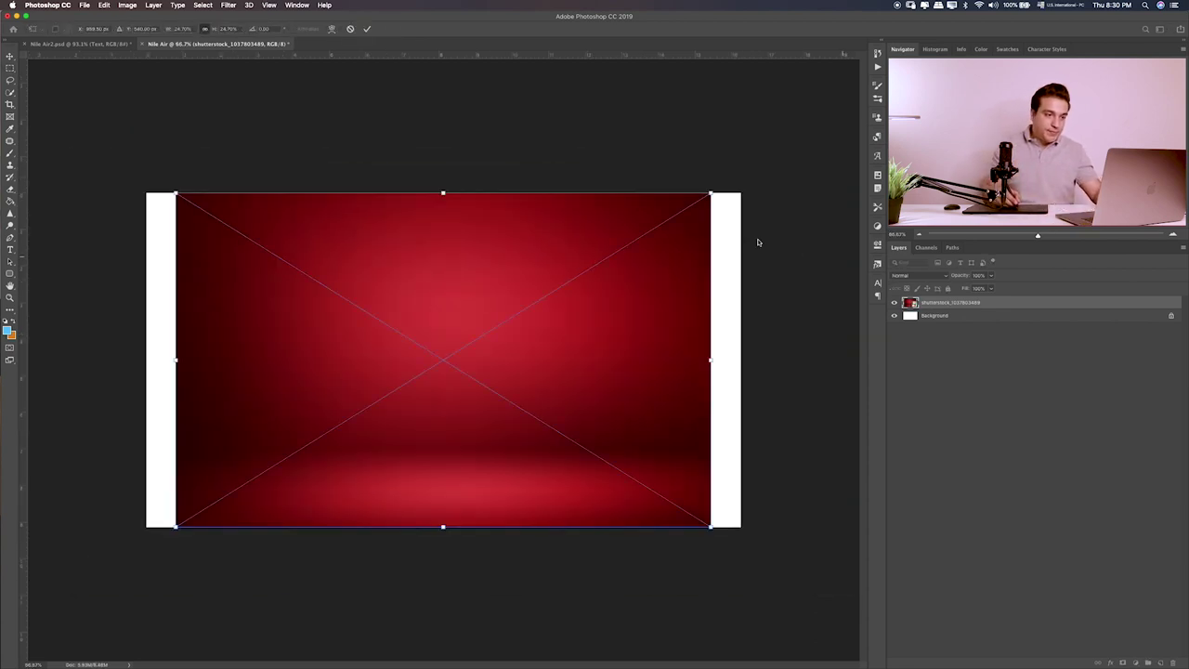
drag(712, 195, 745, 182)
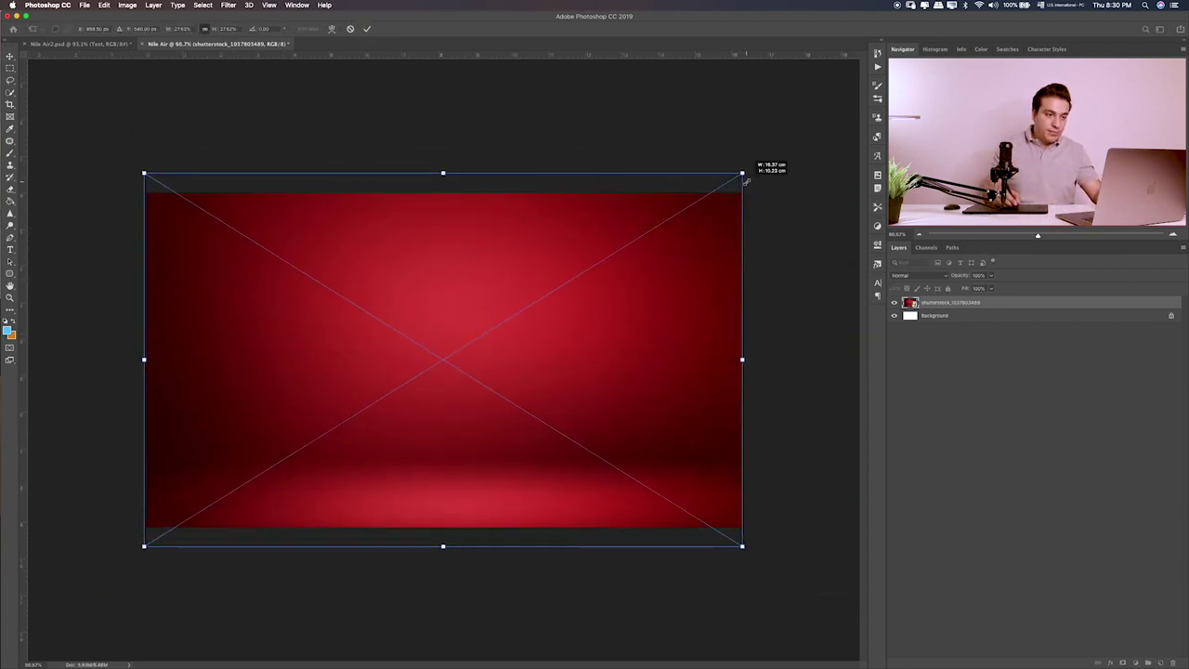
drag(690, 247, 690, 226)
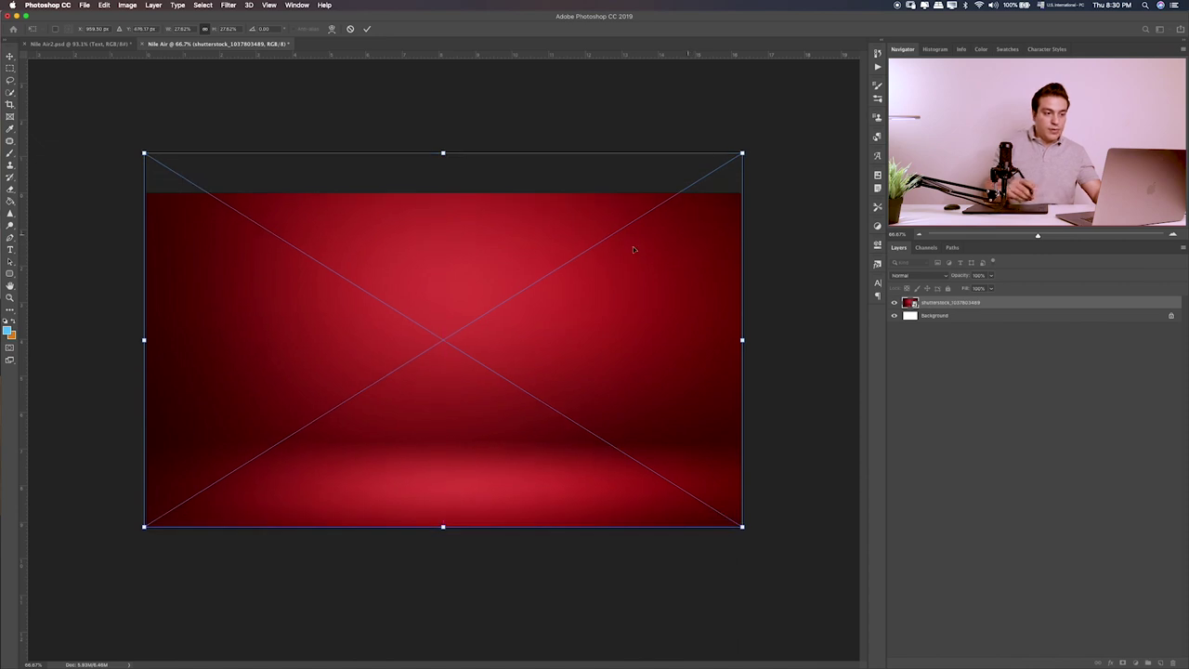
key(Return)
key(super+0)
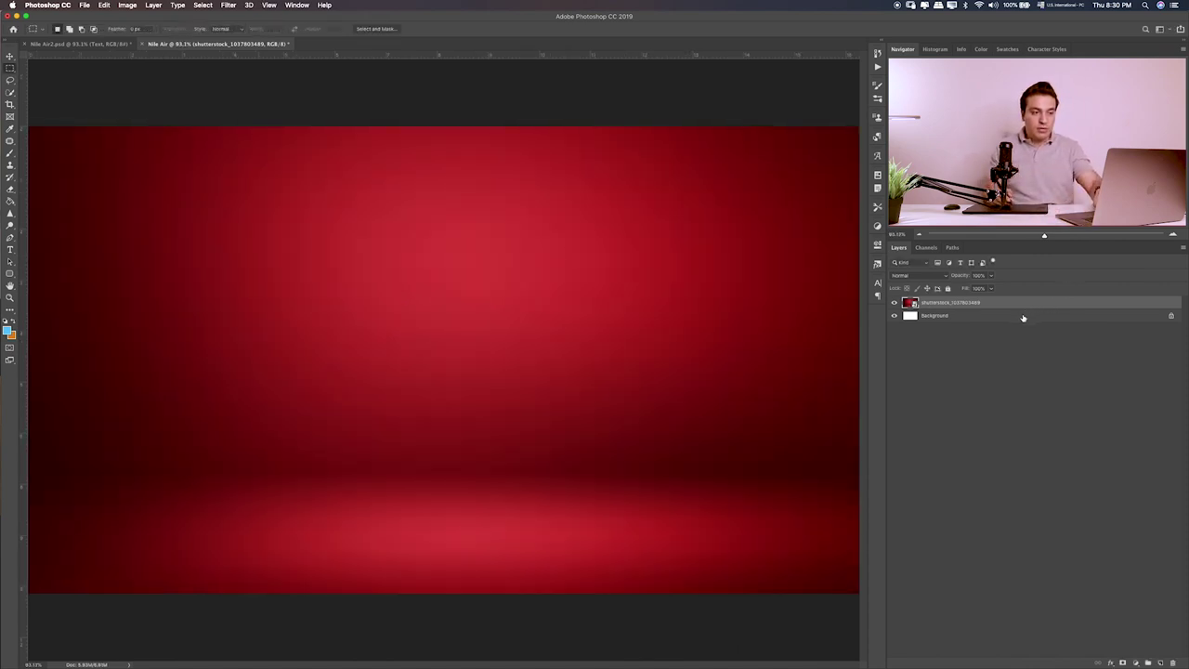
key(super+u)
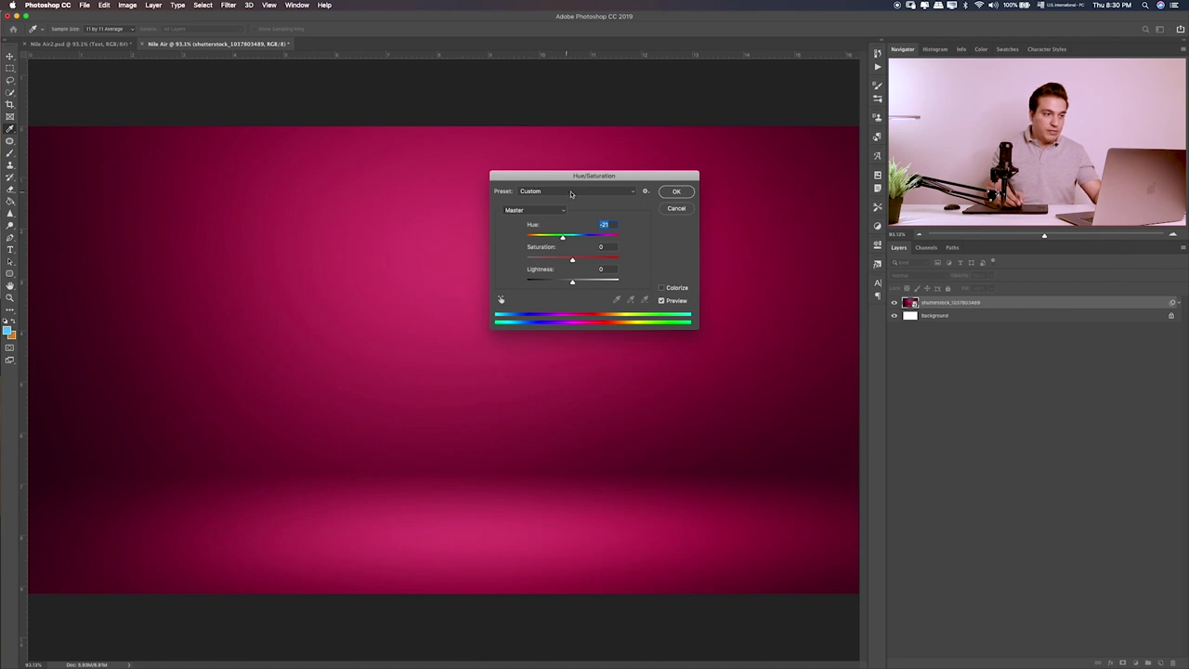
- Apply a Hue of -21 to turn the backdrop magenta, then add an empty Layer 1
drag(572, 176, 565, 175)
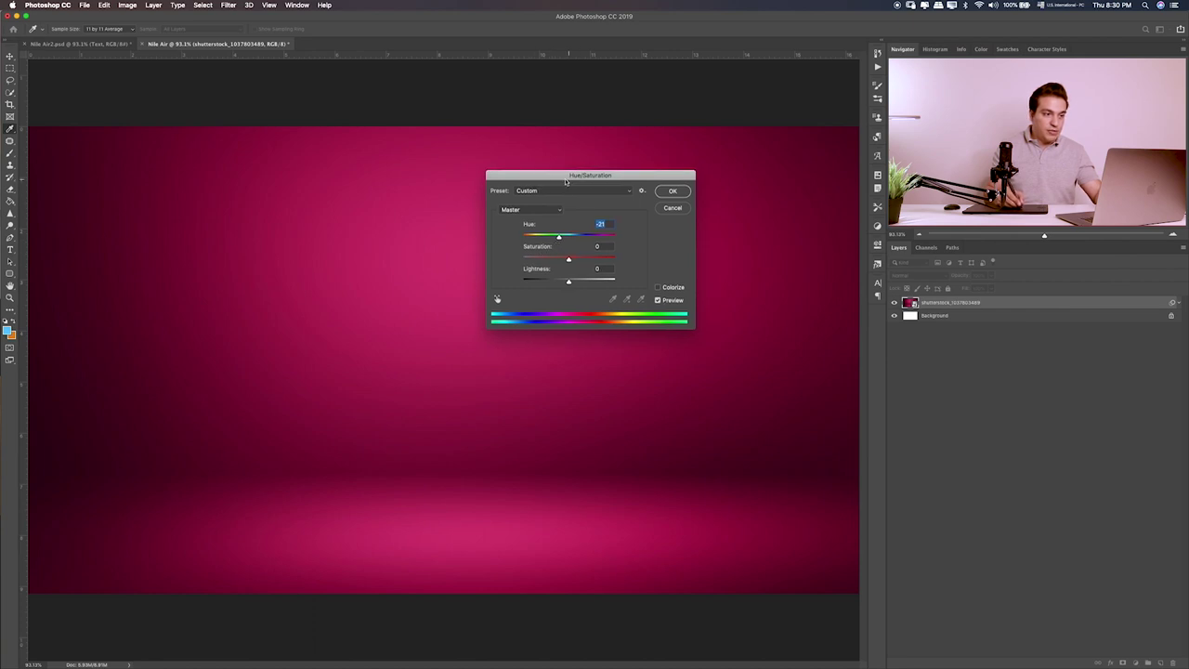
click(670, 193)
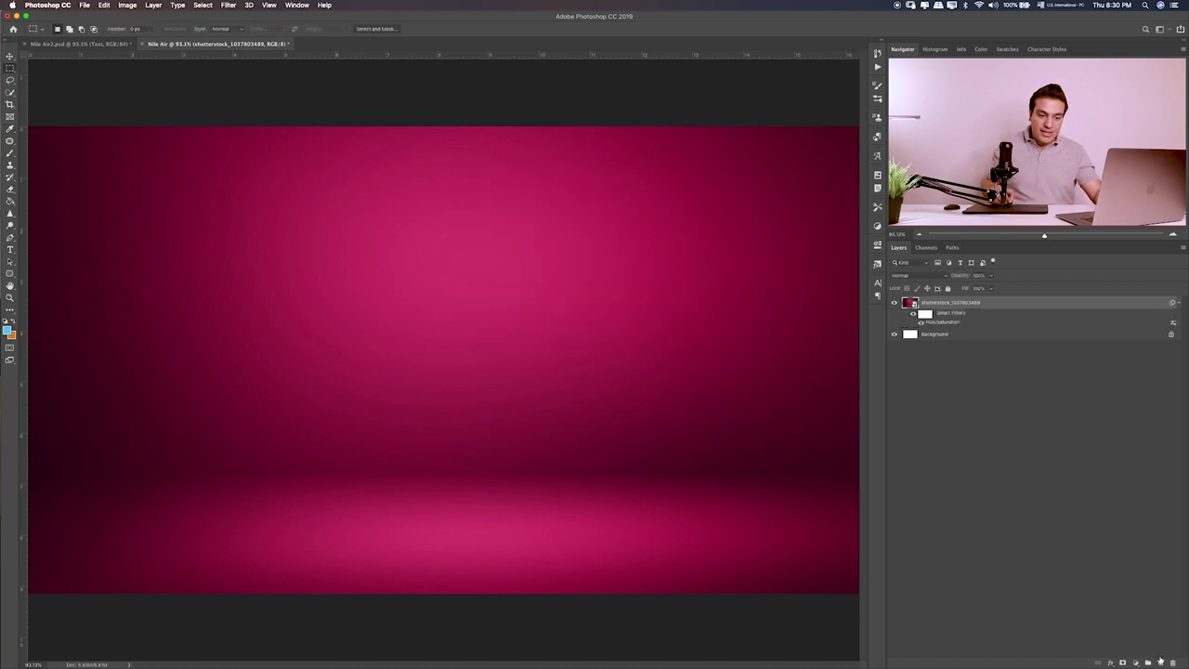
click(1161, 661)
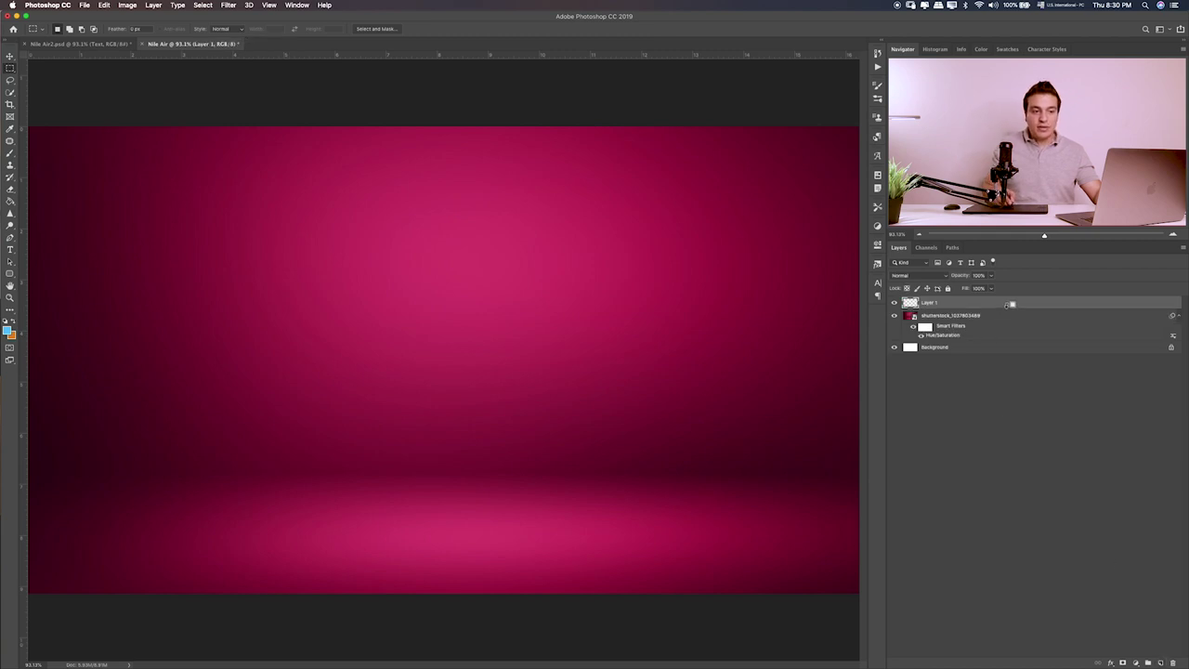
- Paint a soft glow at the canvas centre on Layer 1 with an enlarged brush
key(b)
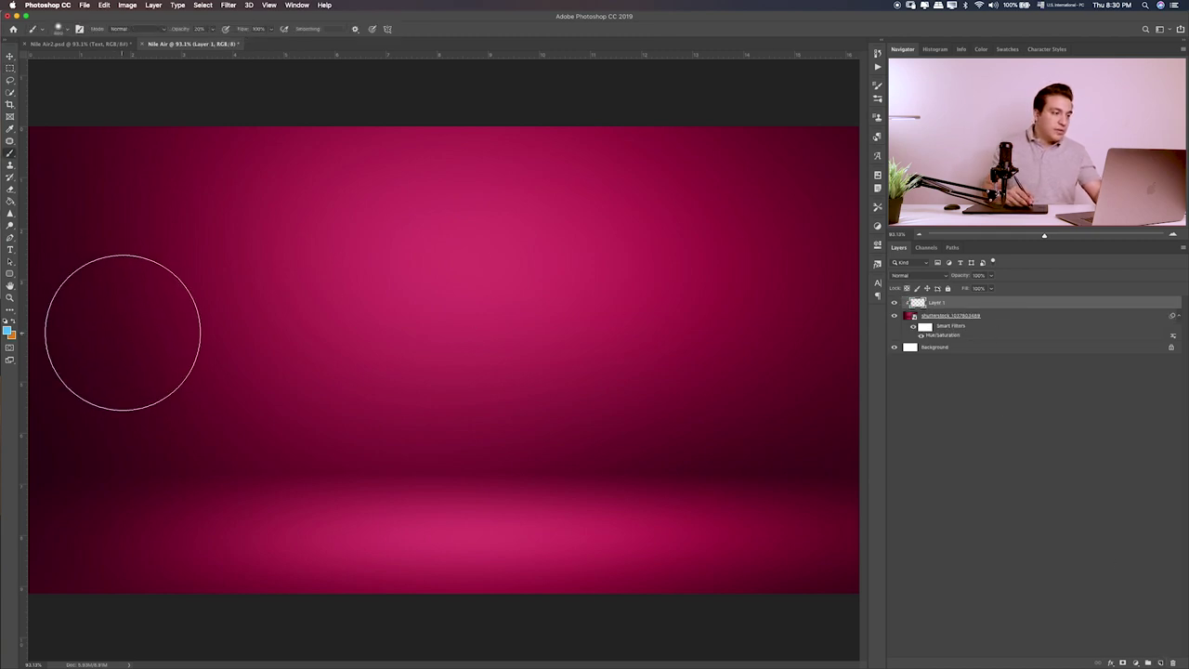
key(bracketright)
key(bracketright)
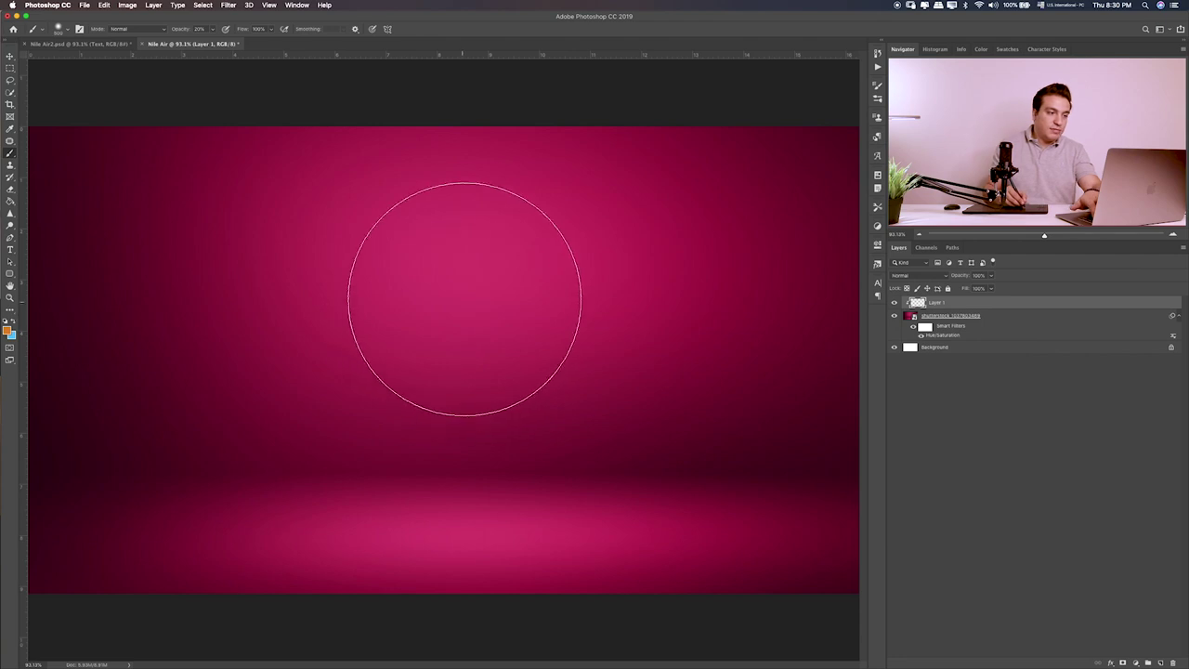
key(bracketright)
key(bracketright)
key(bracketright)
key(bracketright)
key(bracketleft)
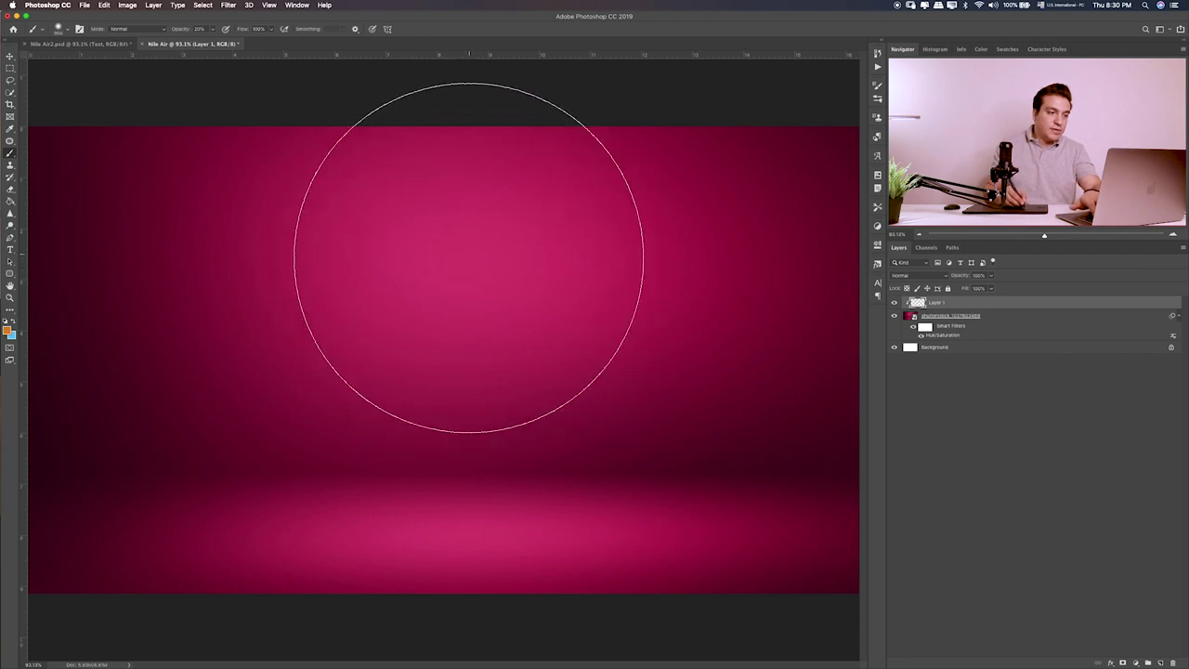
key(bracketleft)
key(bracketleft)
key(bracketleft)
key(bracketleft)
key(bracketleft)
drag(464, 288, 458, 295)
- Set the glow to Color Dodge, stretch it wide across the canvas, and lower opacity to 70%
key(v)
key(shift+plus)
key(shift+plus)
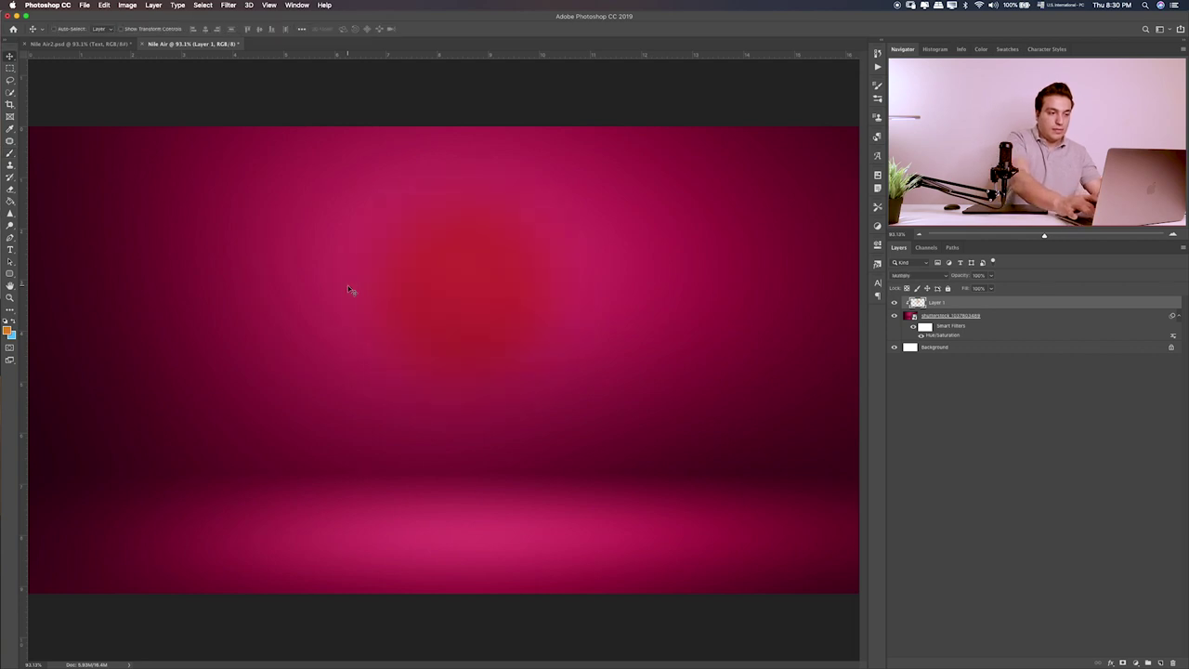
key(shift+plus)
key(shift+plus)
key(shift+plus)
key(shift+plus)
key(shift+plus)
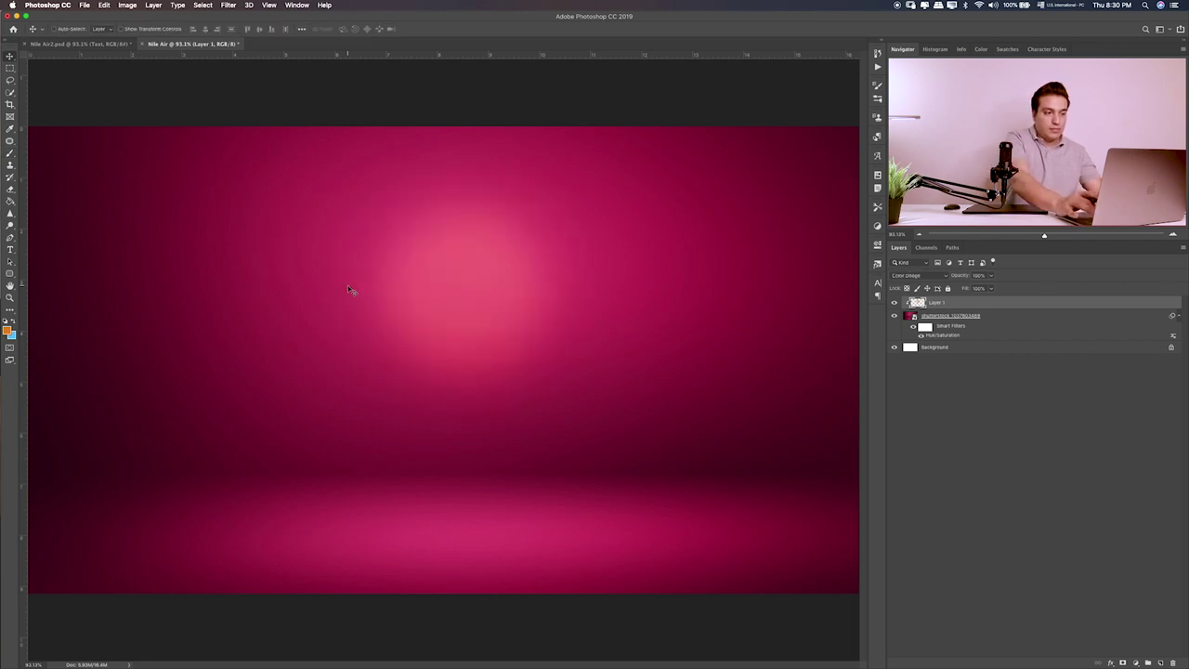
key(ctrl+t)
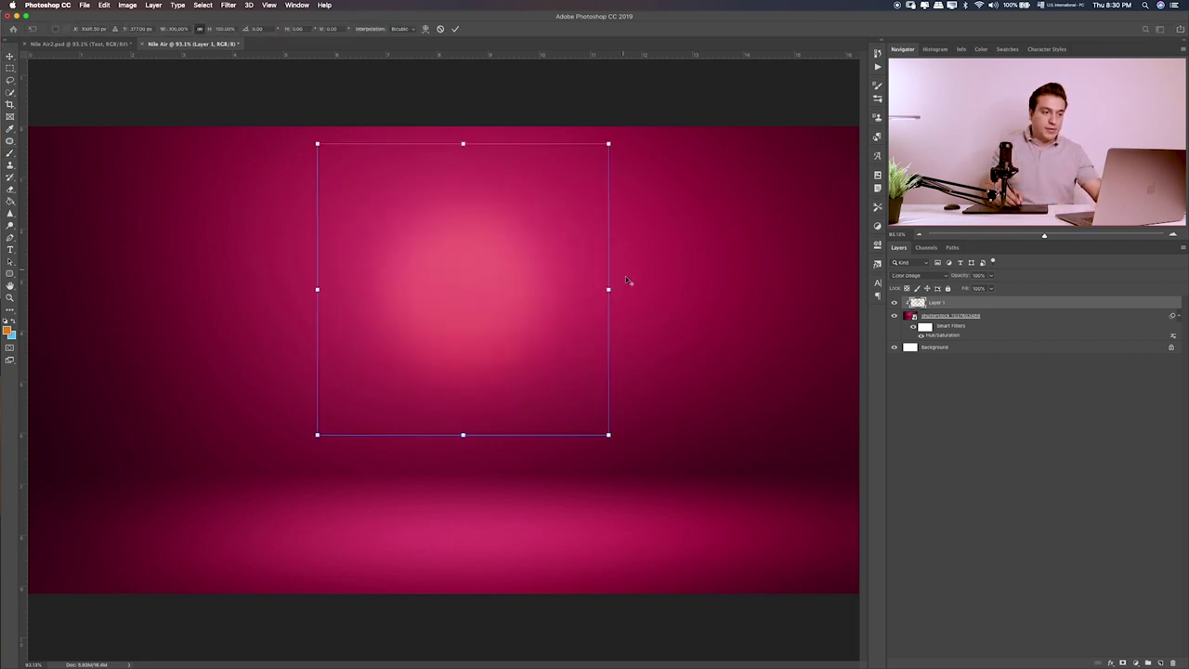
mouse_move(608, 289)
mouse_down()
mouse_move(706, 266)
mouse_move(891, 270)
mouse_up()
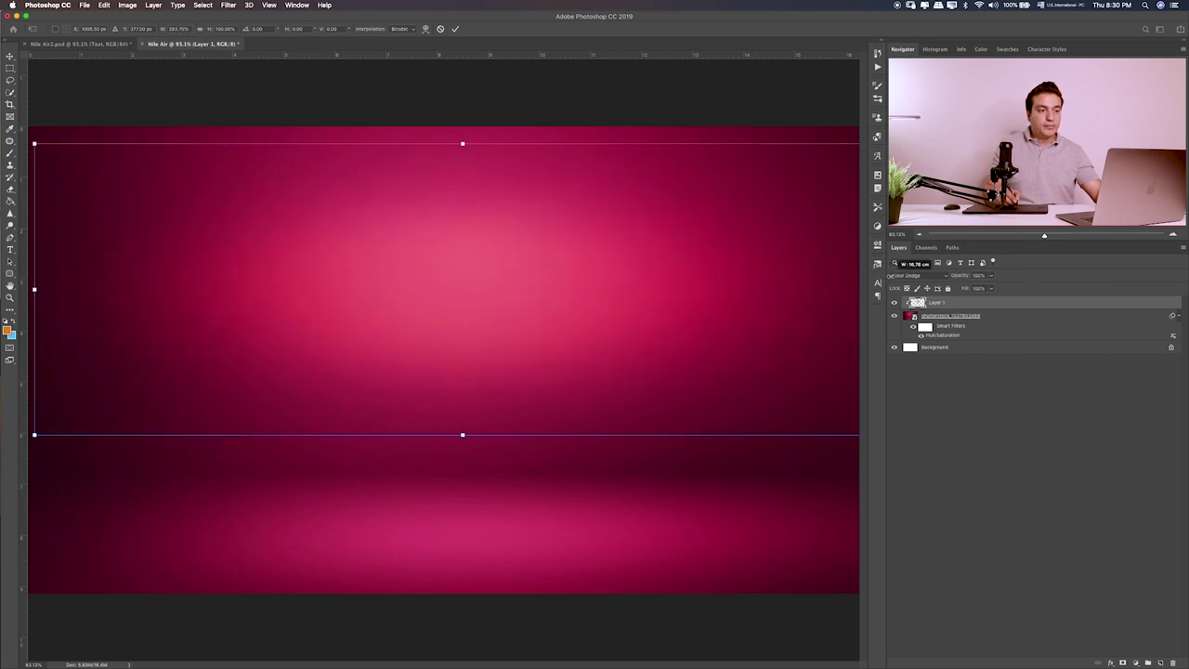
drag(463, 144, 468, 137)
key(Return)
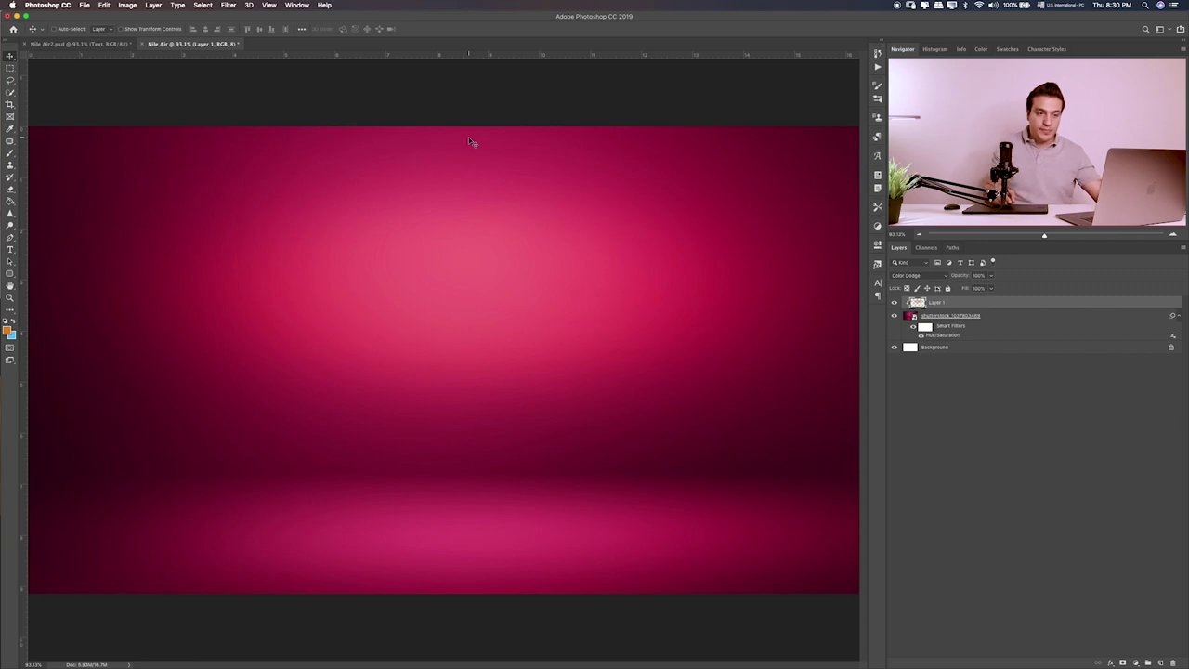
drag(988, 286, 979, 289)
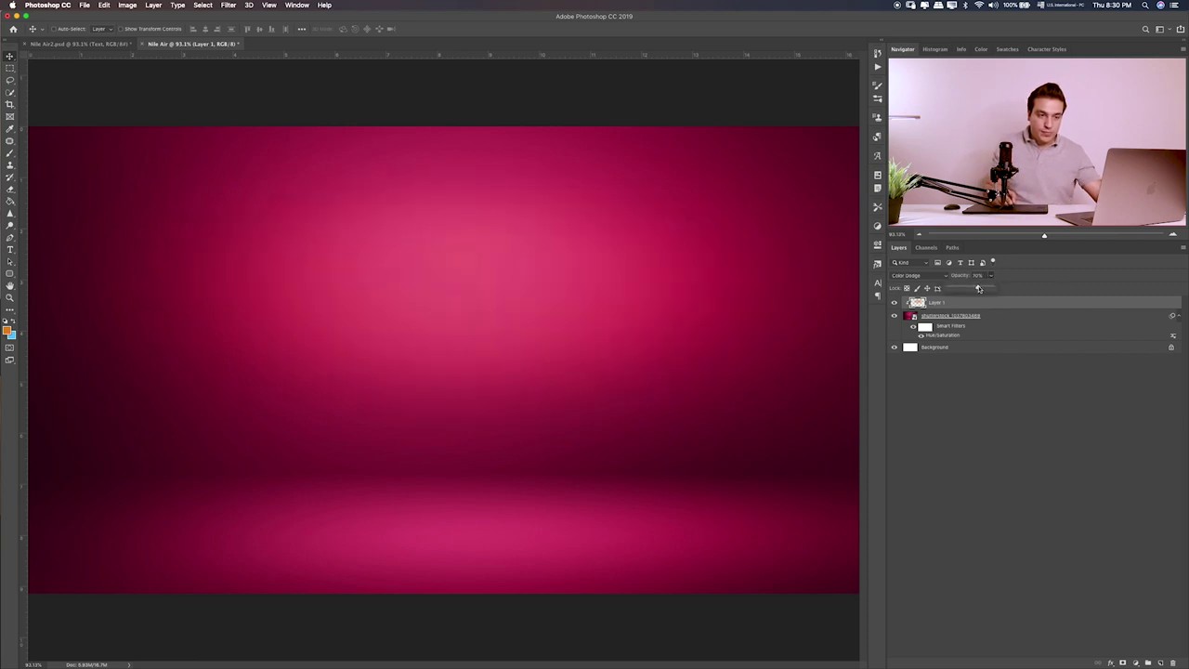
click(10, 68)
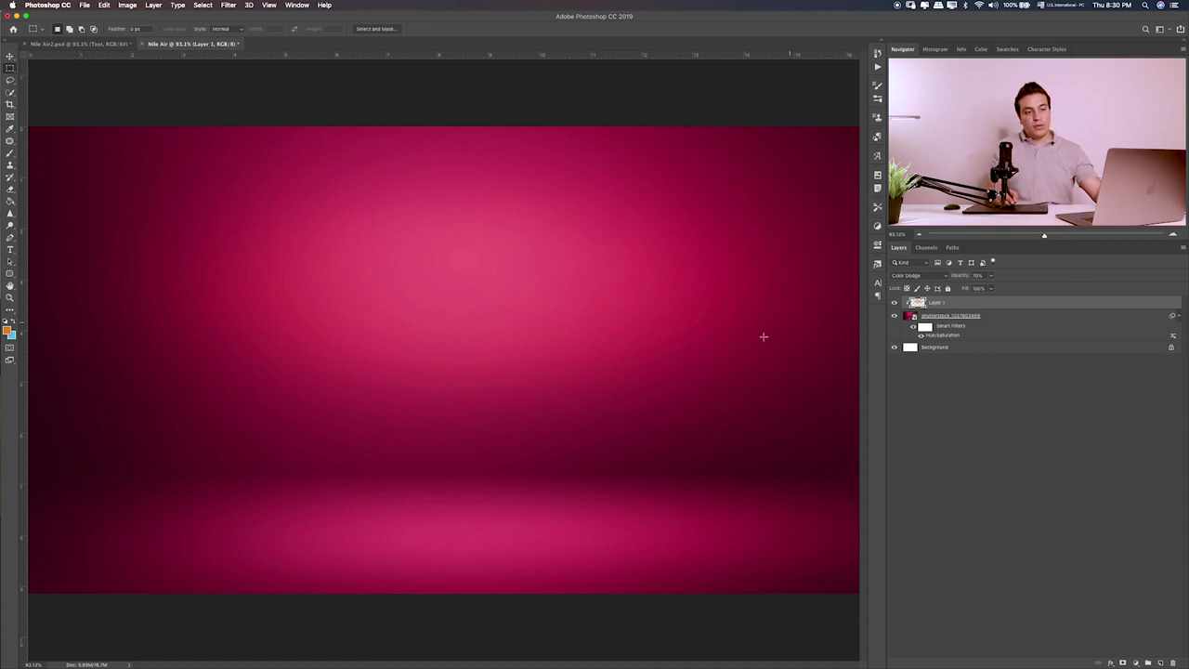
- Preview the Items folder files in Quick Look and open Layer 3.psb in Photoshop
key(super+Tab)
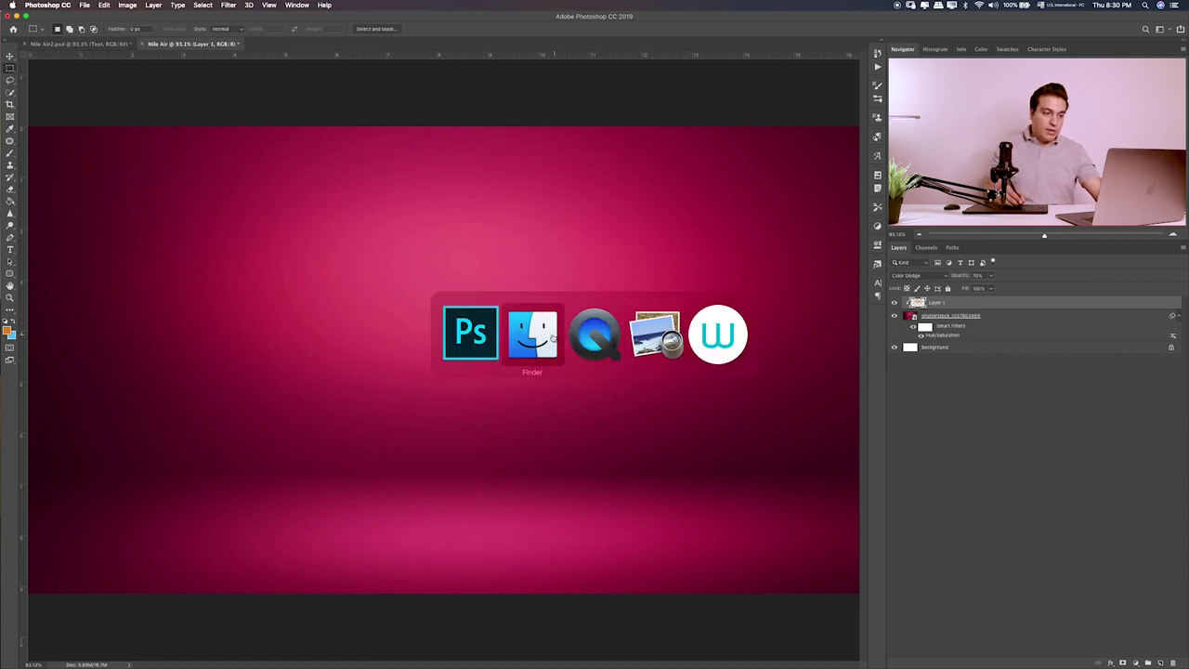
key(Right)
key(Right)
key(space)
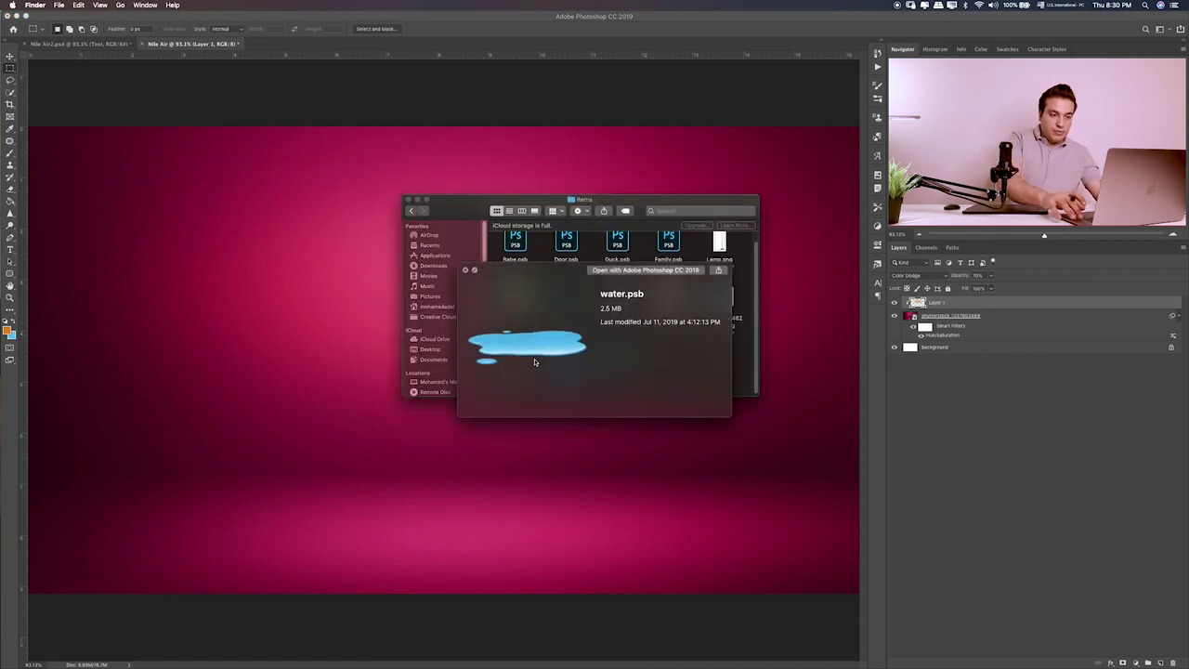
key(Up)
key(Up)
key(Right)
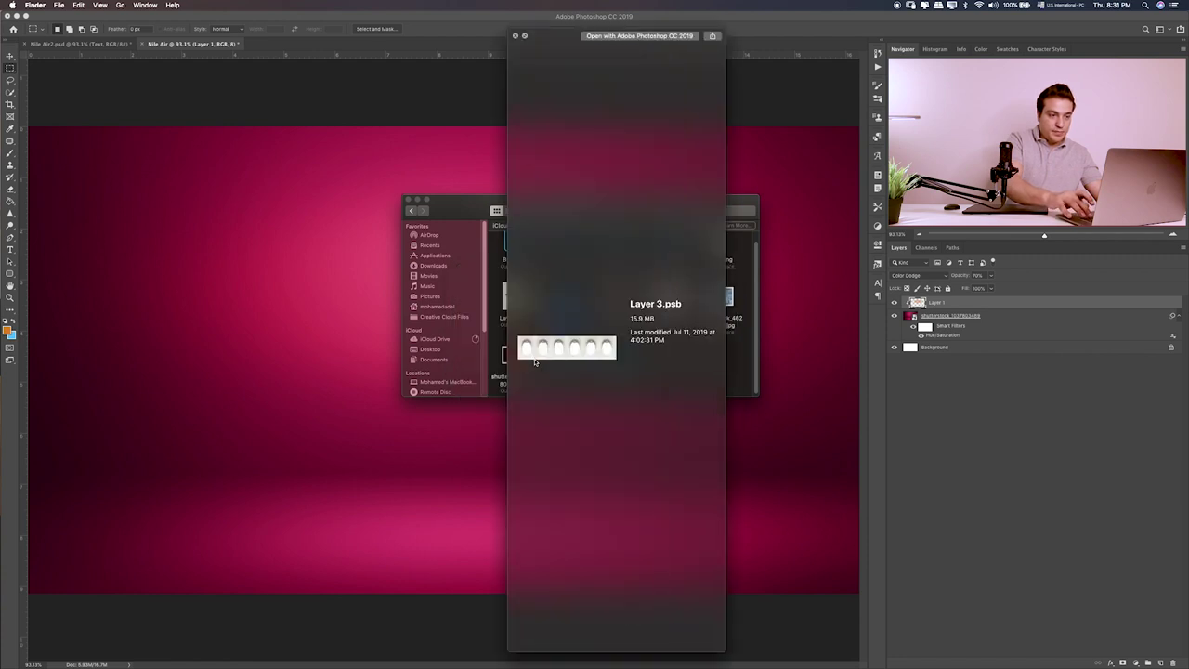
key(space)
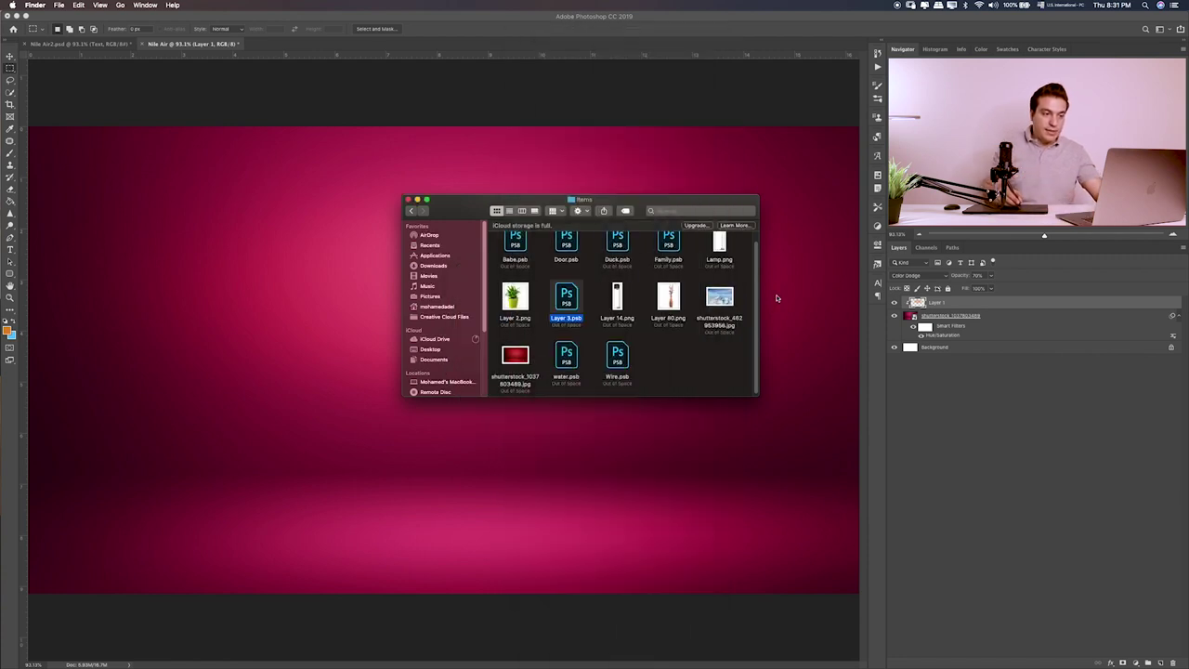
double_click(566, 298)
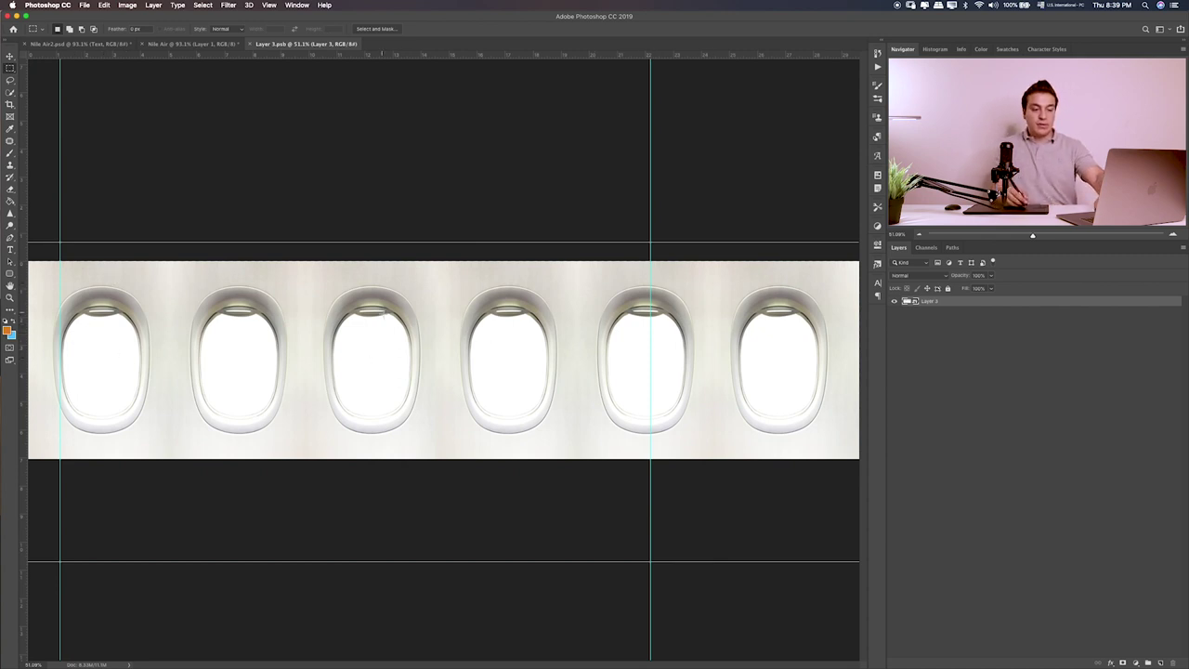
- Trace the middle window frame with the Pen tool and group the six window layers into Group 1
key(super+equal)
key(super+equal)
drag(606, 363, 462, 340)
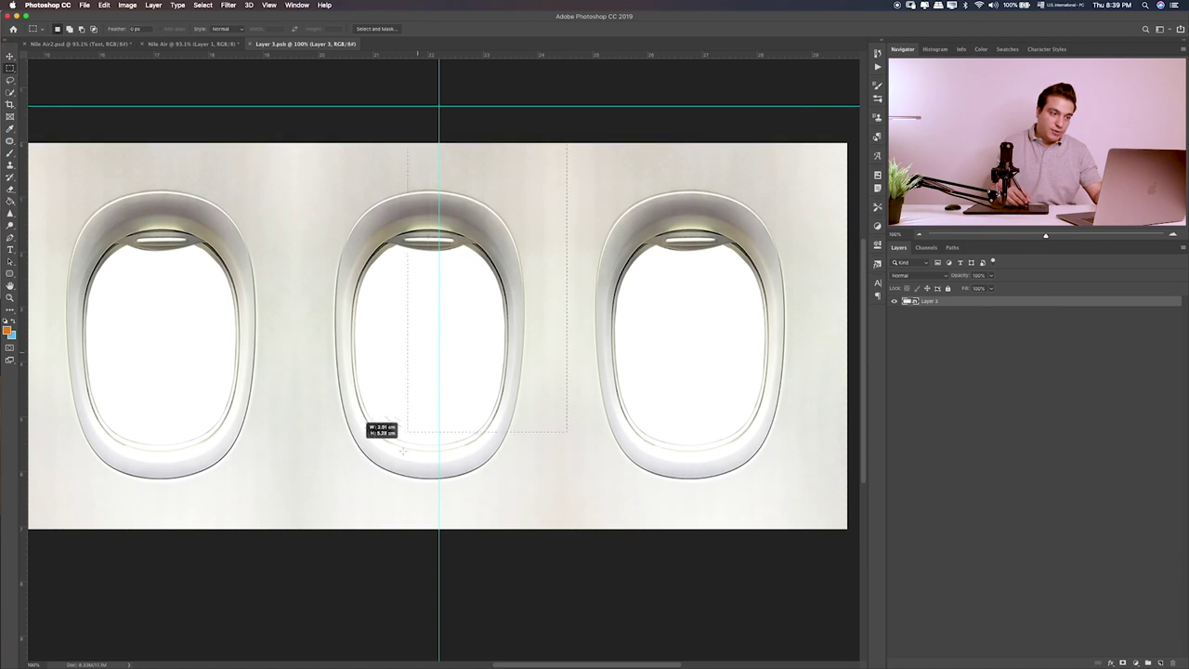
drag(566, 124, 356, 501)
key(super+equal)
key(p)
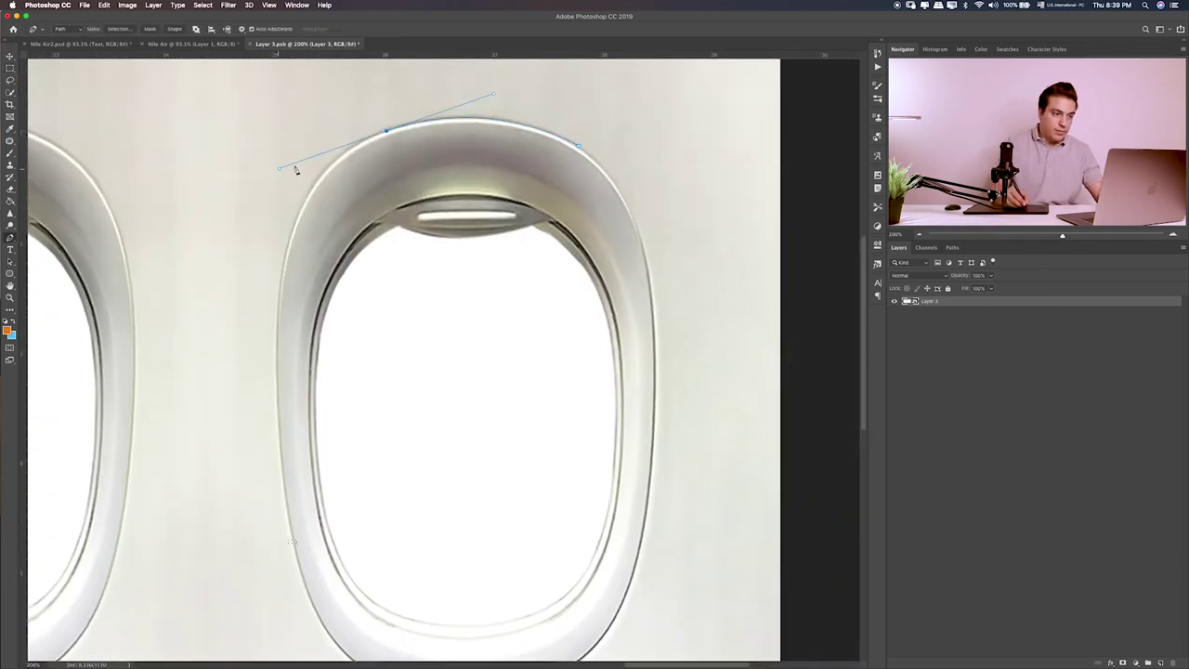
scroll(279, 372, down, 3)
click(324, 423)
drag(447, 498, 483, 500)
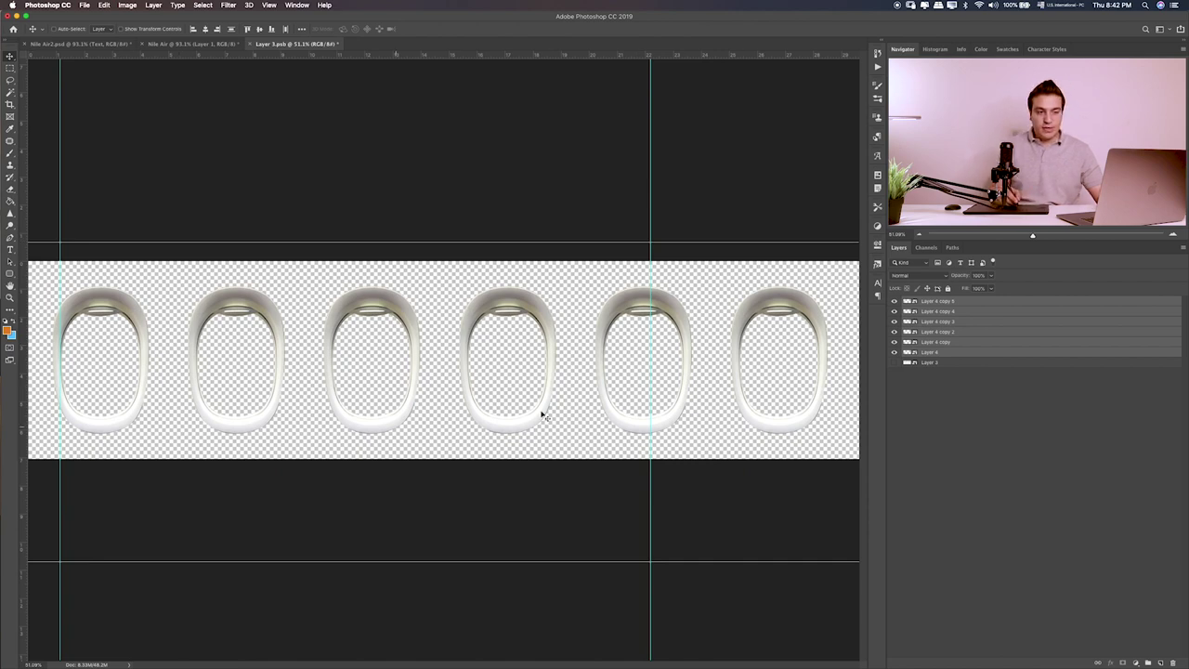
key(ctrl+g)
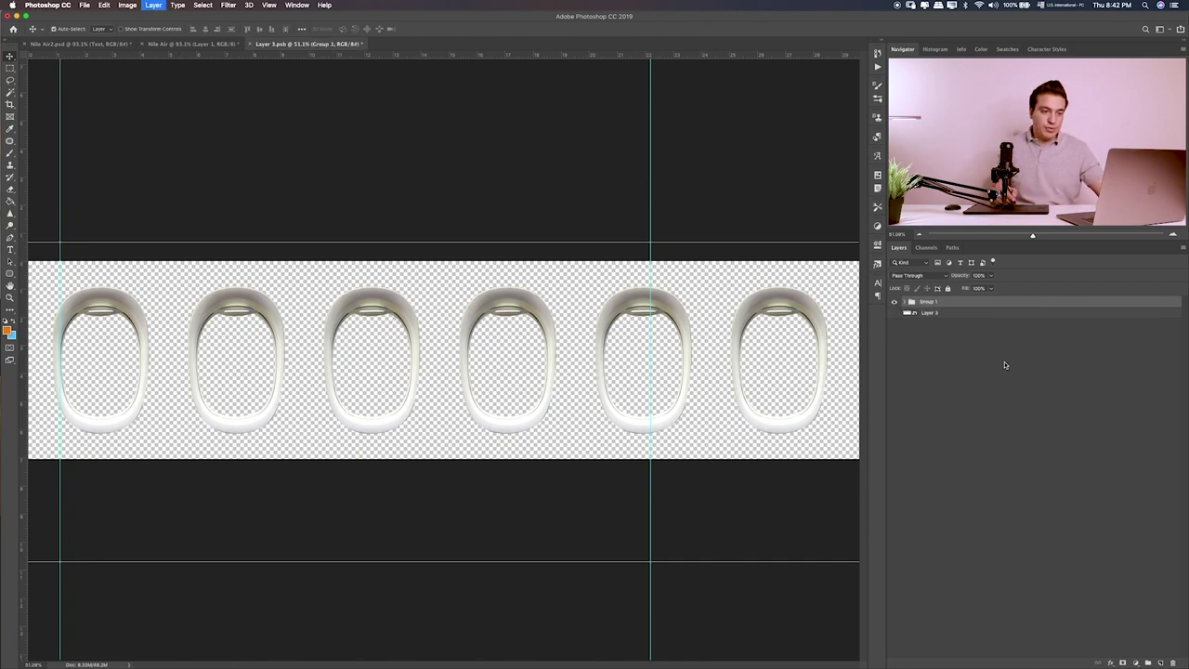
- Drag Group 1 into the Nile Air document and scale it into a centred row across the backdrop
mouse_move(369, 298)
mouse_down()
mouse_move(170, 98)
mouse_move(182, 53)
mouse_move(480, 253)
mouse_up()
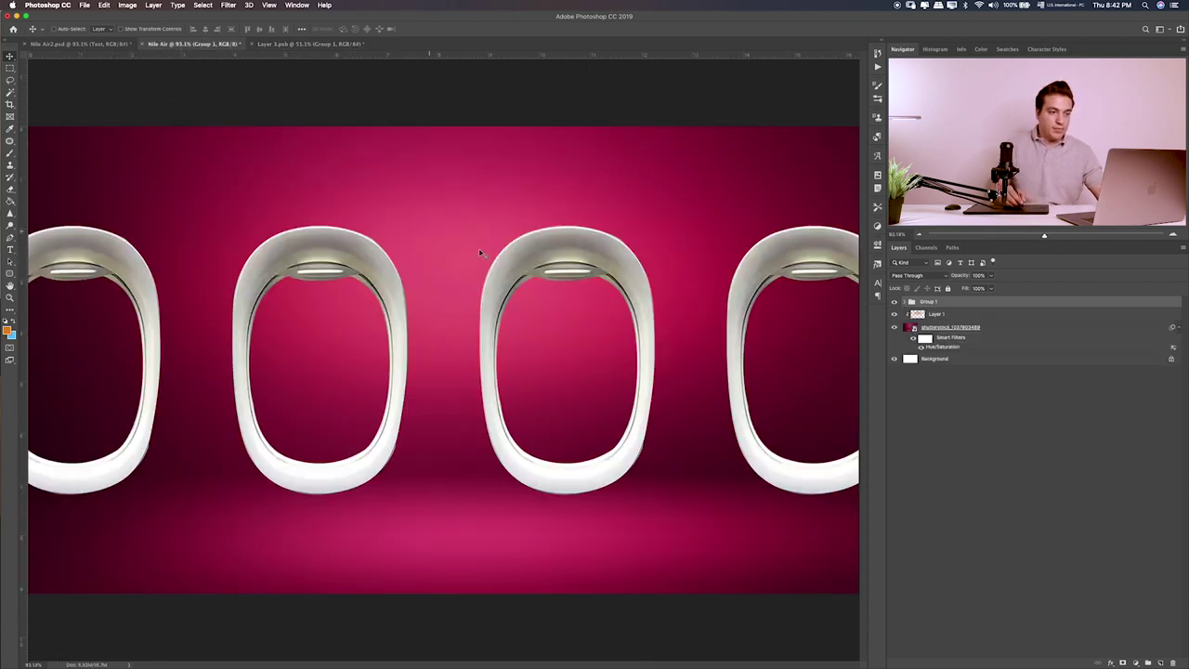
drag(539, 319, 586, 259)
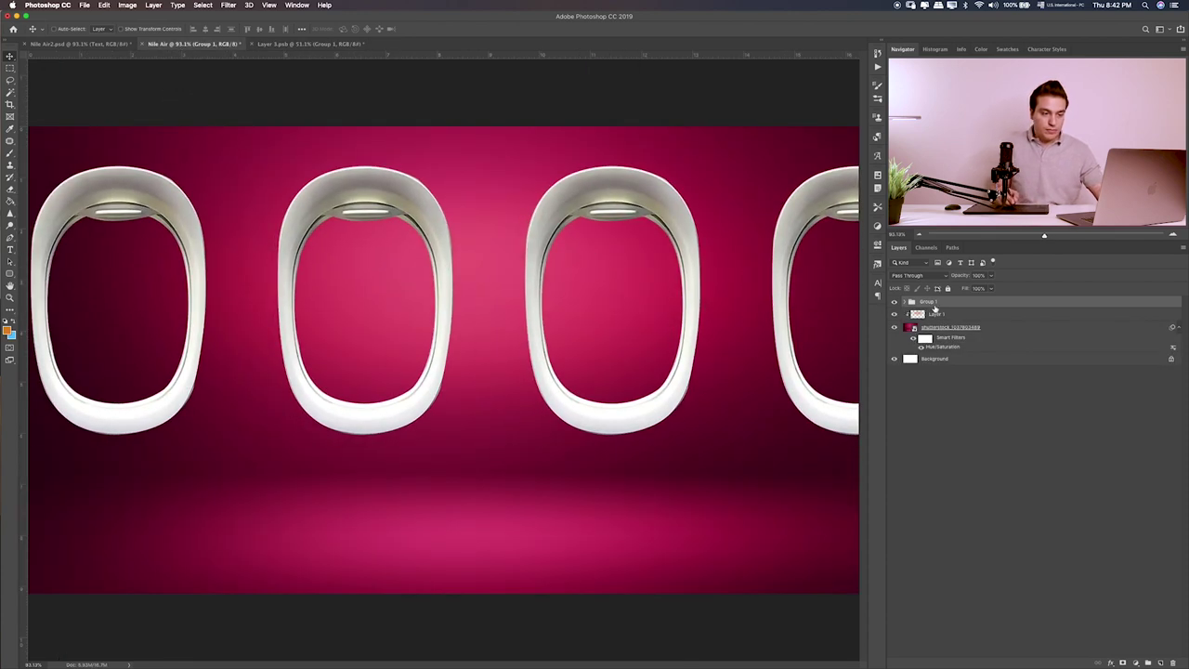
key(ctrl+t)
scroll(841, 313, down, 3)
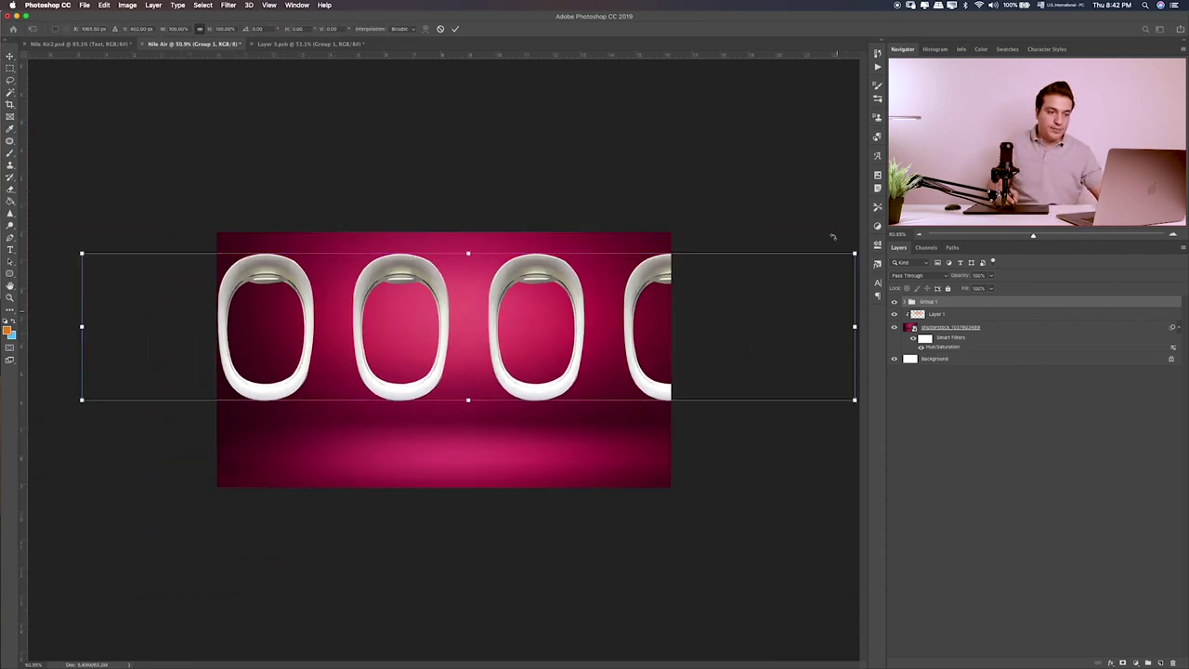
mouse_move(853, 253)
mouse_down()
mouse_move(704, 292)
mouse_move(637, 285)
mouse_up()
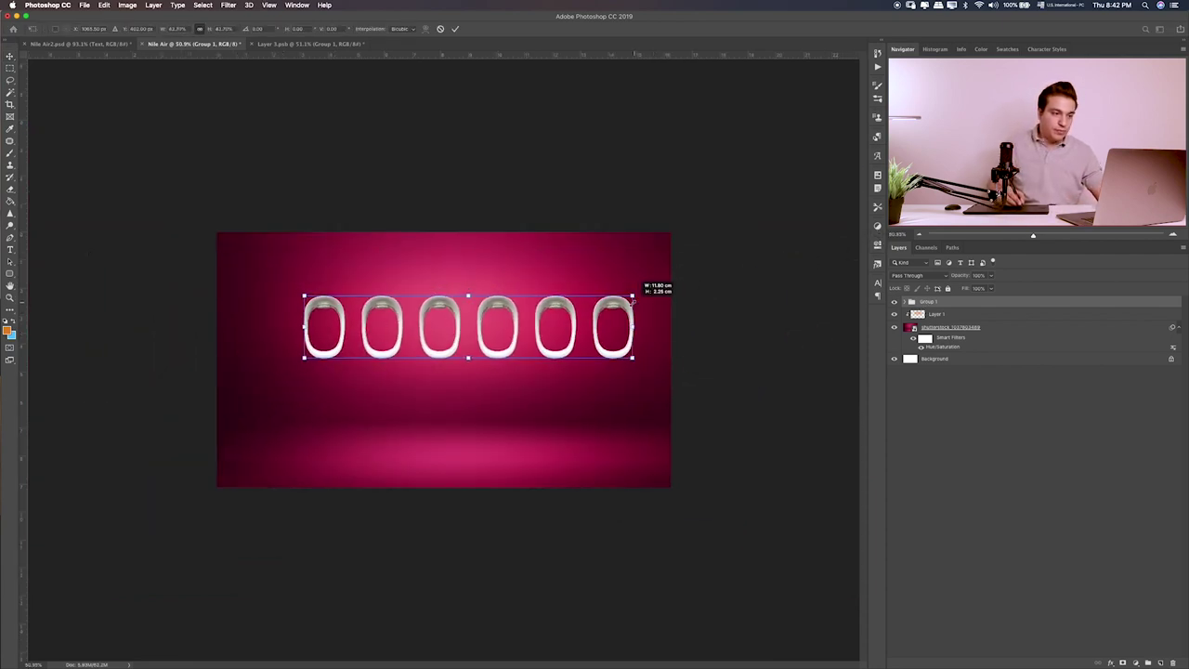
drag(577, 337, 556, 348)
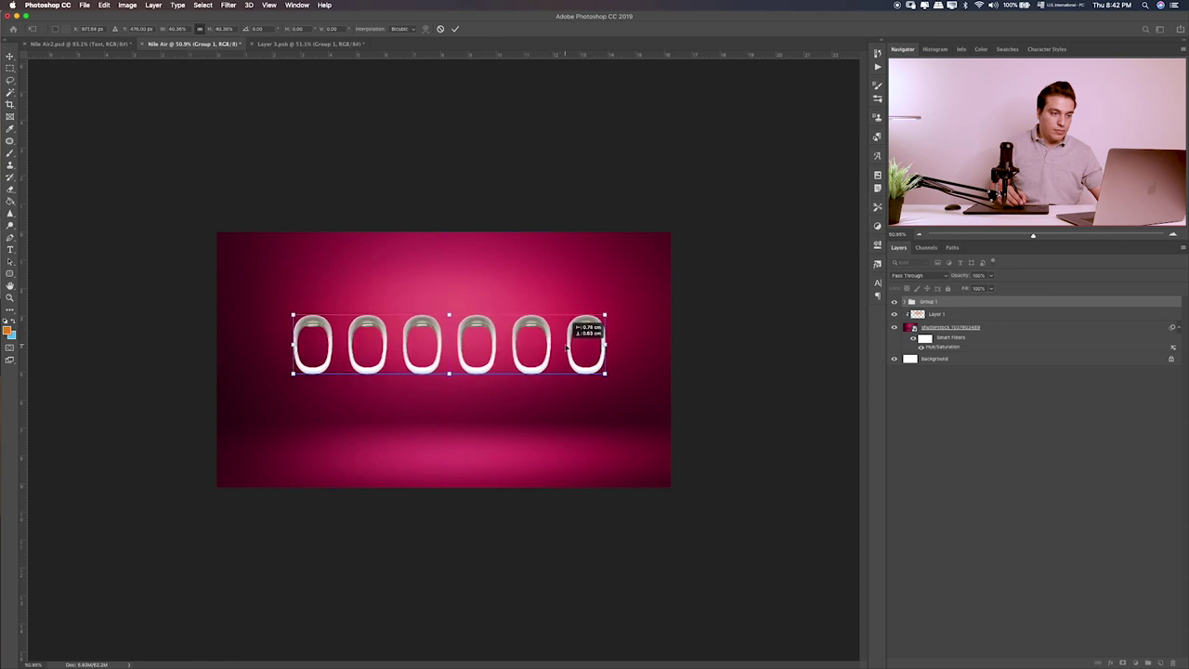
scroll(555, 349, up, 3)
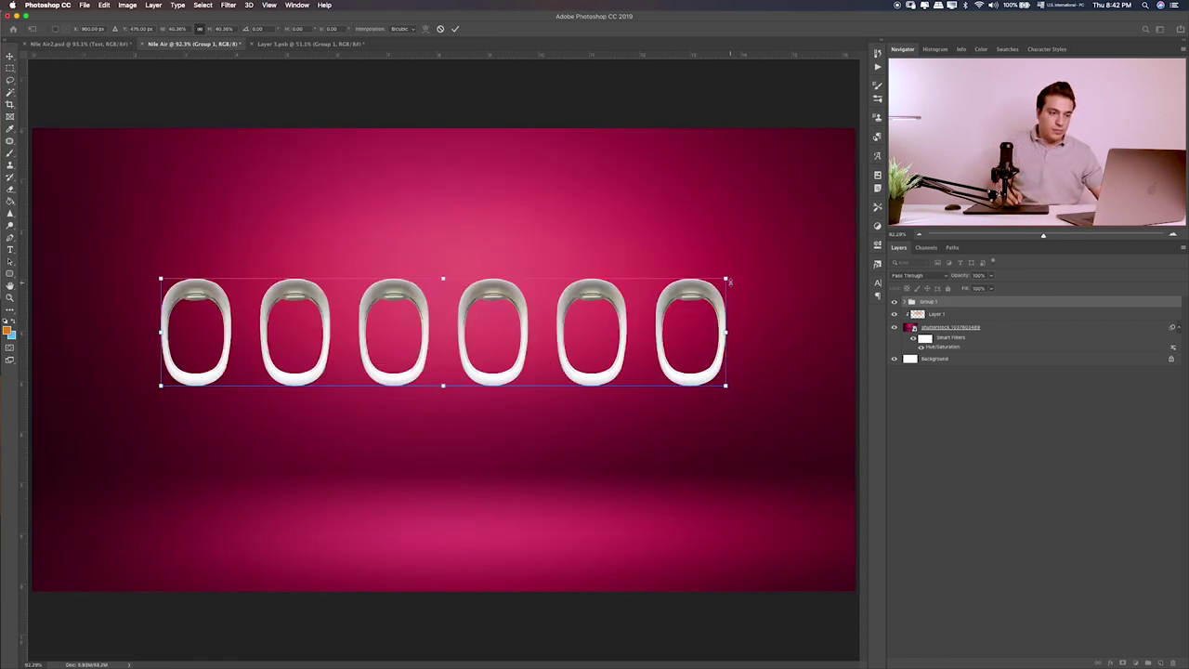
drag(729, 281, 713, 280)
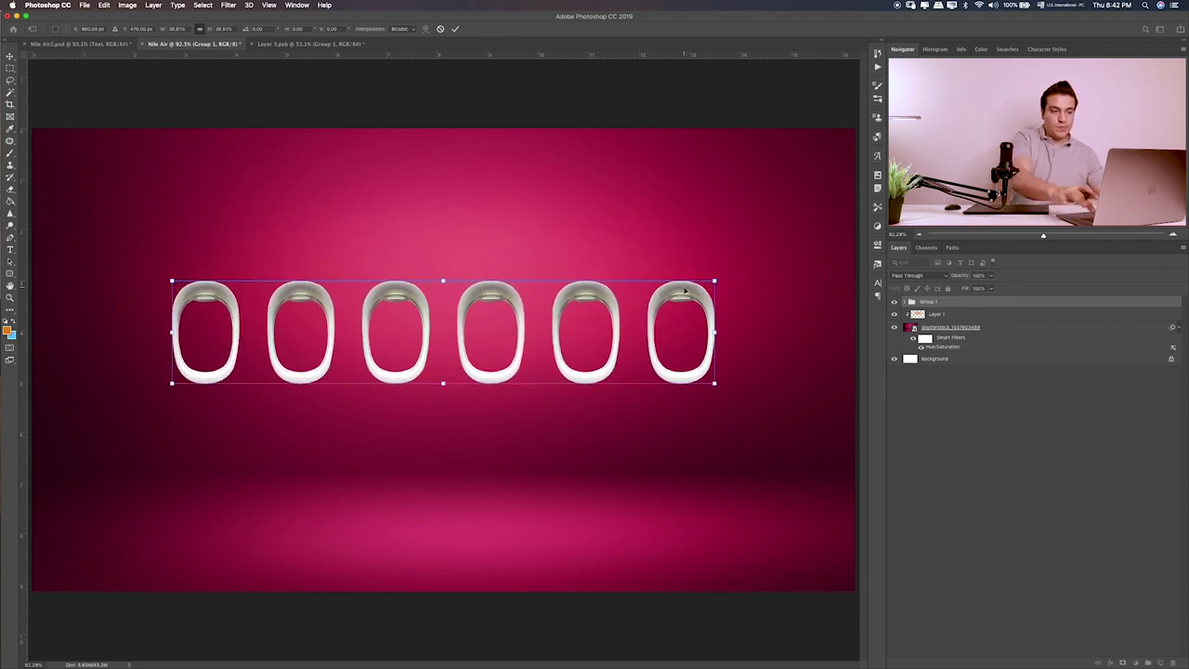
key(Return)
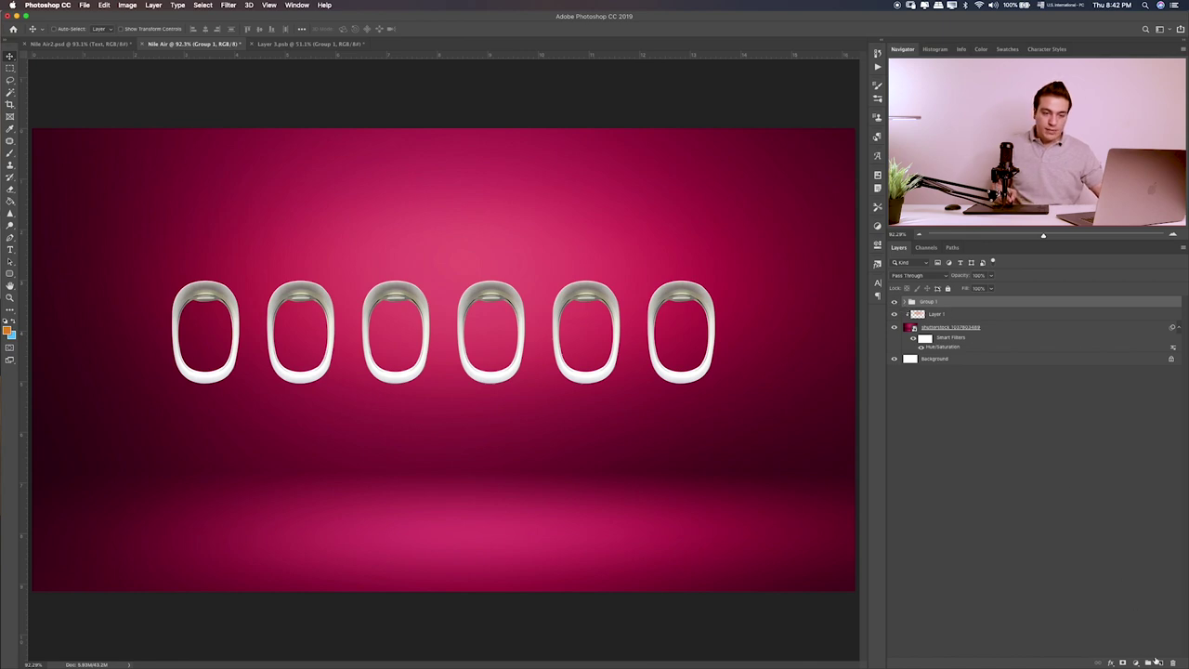
- Add a layer clipped to Group 1 and paint pink sampled from the backdrop over the windows
click(1159, 662)
alt+click(1042, 307)
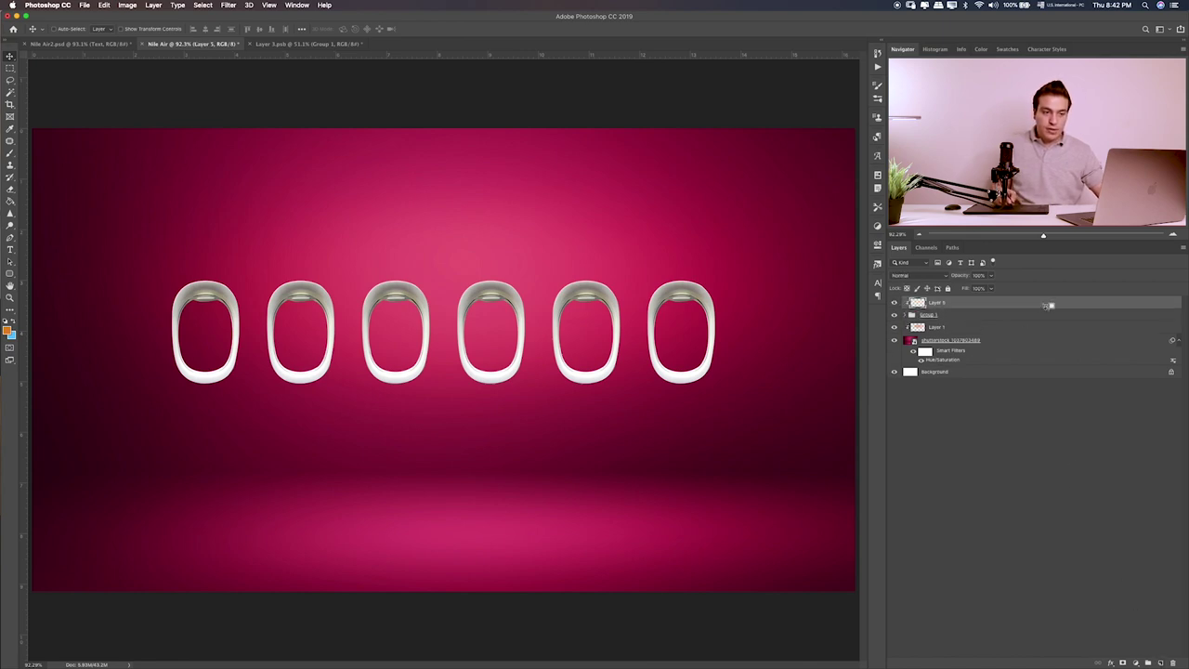
key(b)
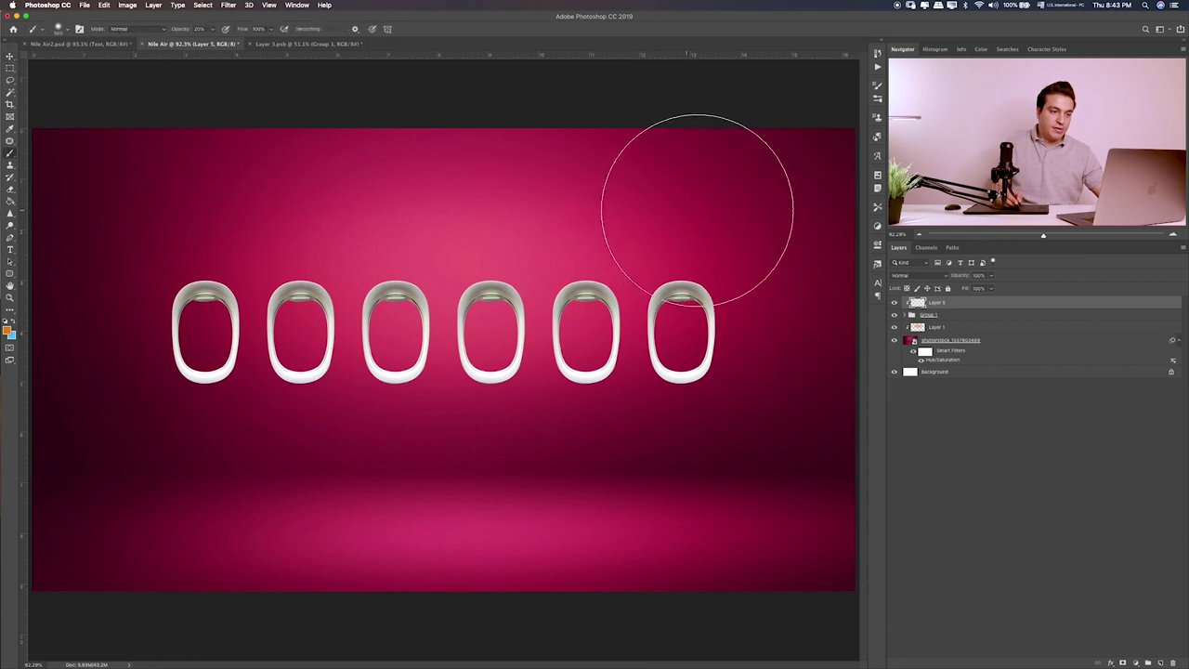
alt+click(712, 226)
drag(682, 314, 381, 309)
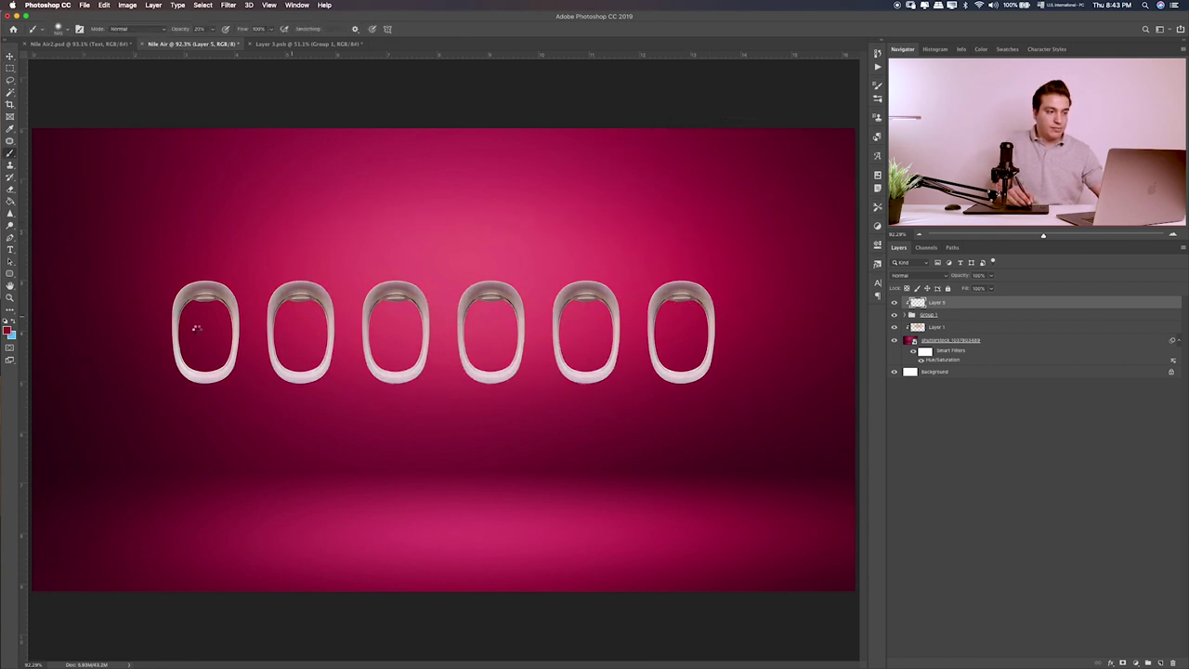
key(0)
mouse_move(664, 313)
mouse_down()
mouse_move(494, 332)
mouse_move(204, 310)
mouse_move(111, 318)
mouse_up()
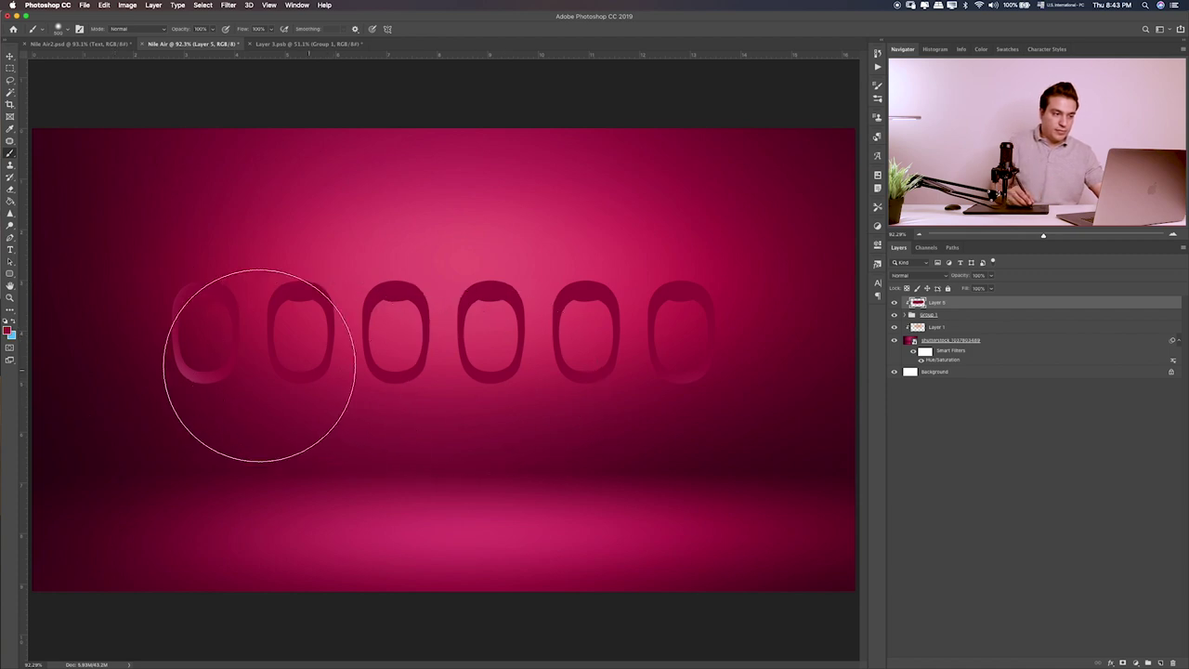
- Set the pink tint layer to Color blend mode and lower its opacity
key(v)
key(shift+plus)
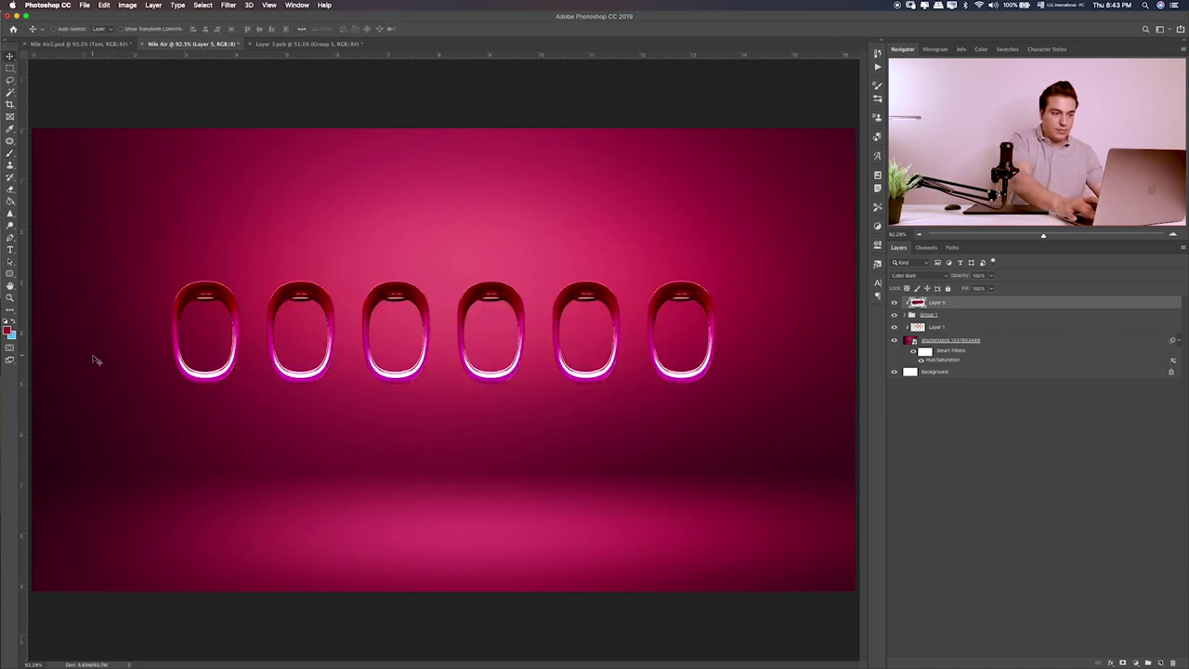
key(shift+plus)
key(shift+plus)
key(shift+plus)
key(shift+plus)
key(shift+plus)
key(shift+plus)
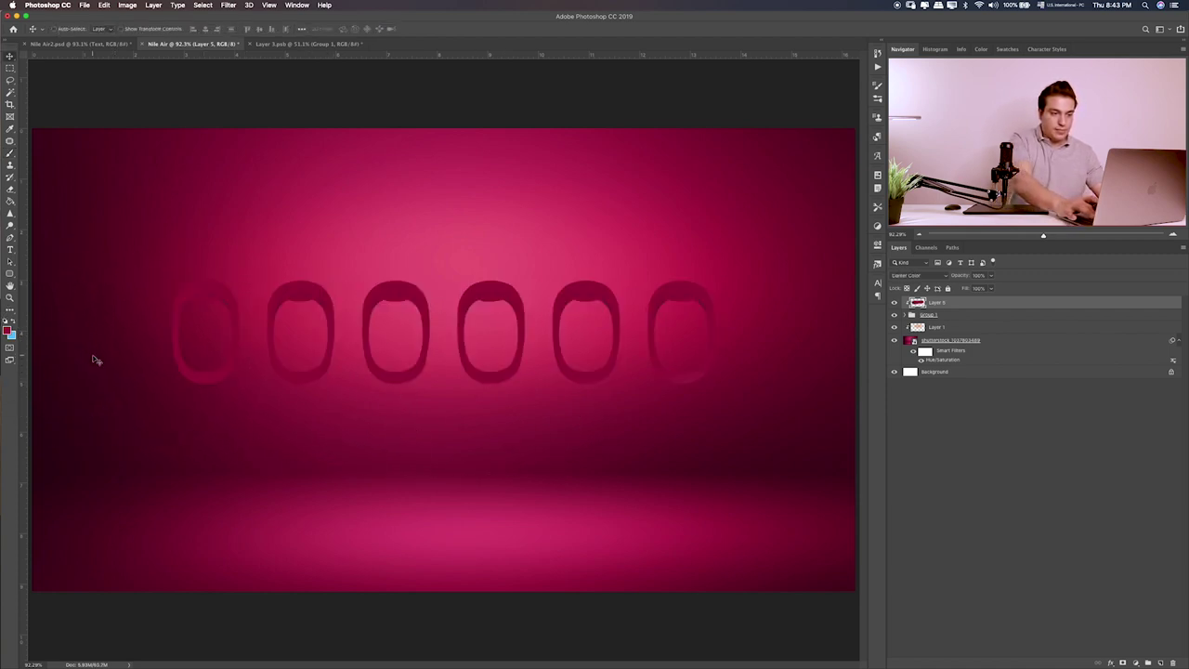
key(shift+plus)
key(shift+plus)
key(shift+plus)
key(shift+plus)
key(shift+plus)
key(shift+plus)
key(shift+plus)
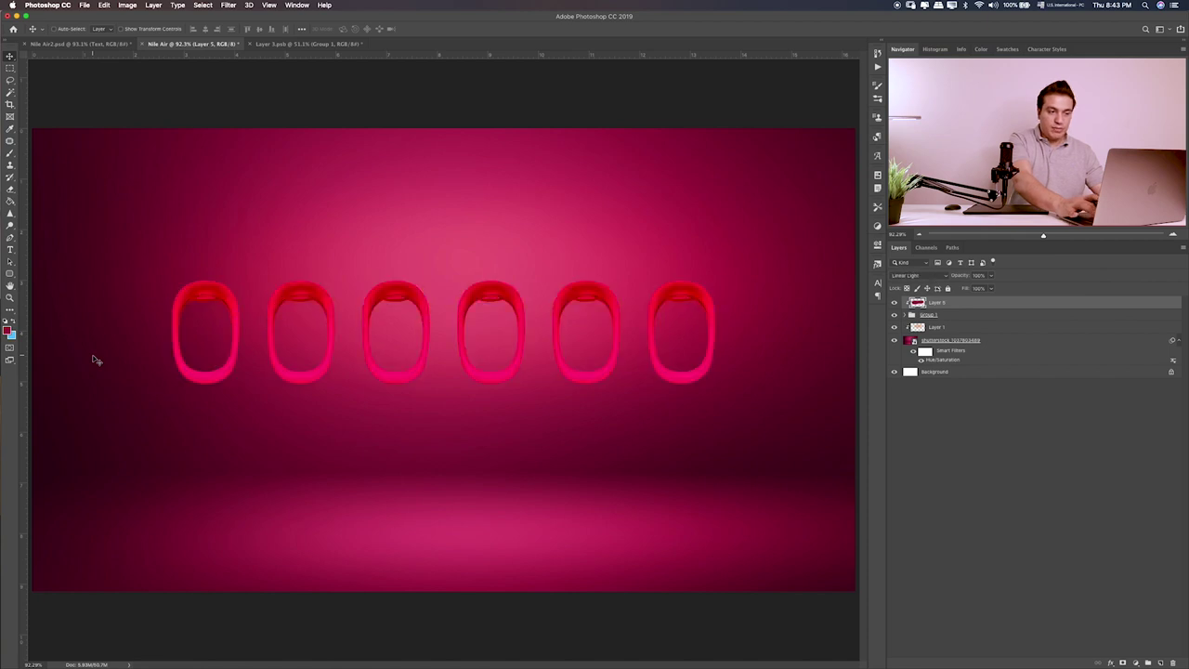
key(shift+minus)
key(shift+plus)
key(shift+minus)
key(shift+plus)
key(shift+plus)
key(shift+plus)
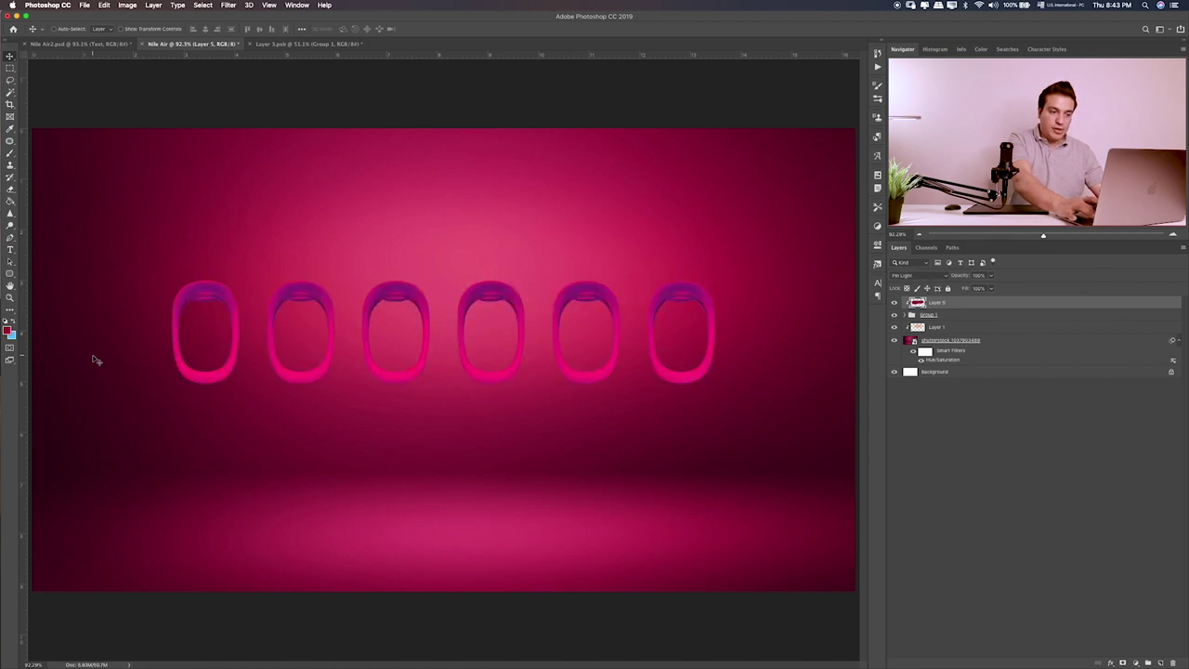
key(shift+plus)
key(shift+plus)
key(shift+plus)
key(shift+plus)
key(shift+plus)
key(shift+plus)
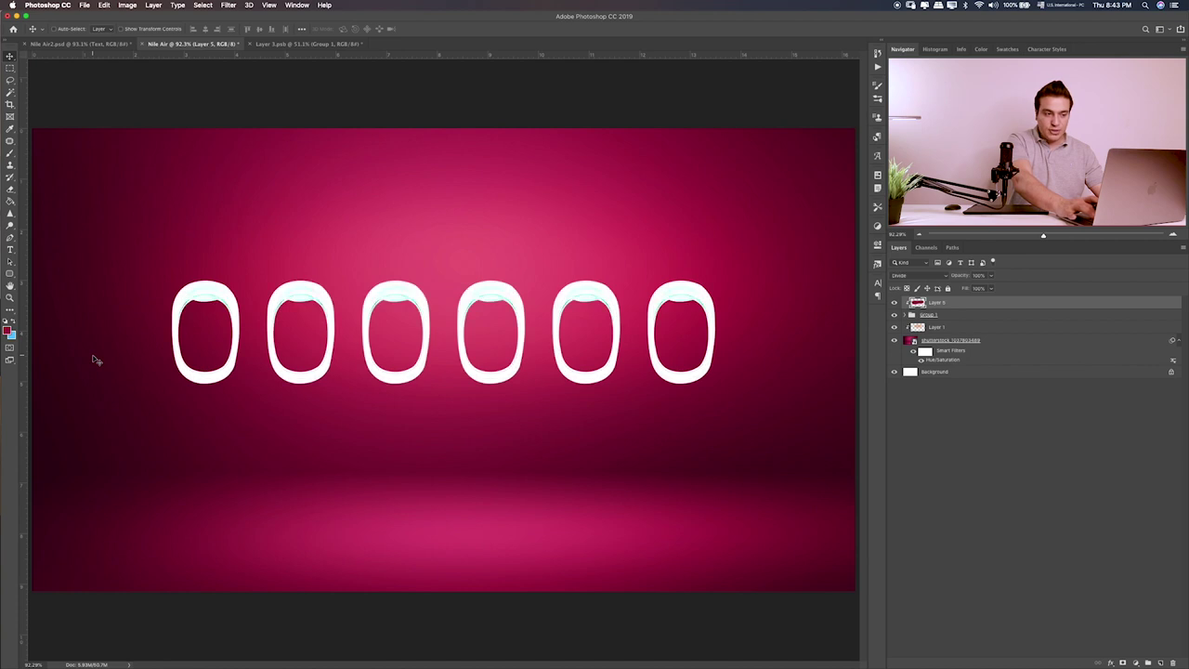
key(shift+minus)
key(shift+plus)
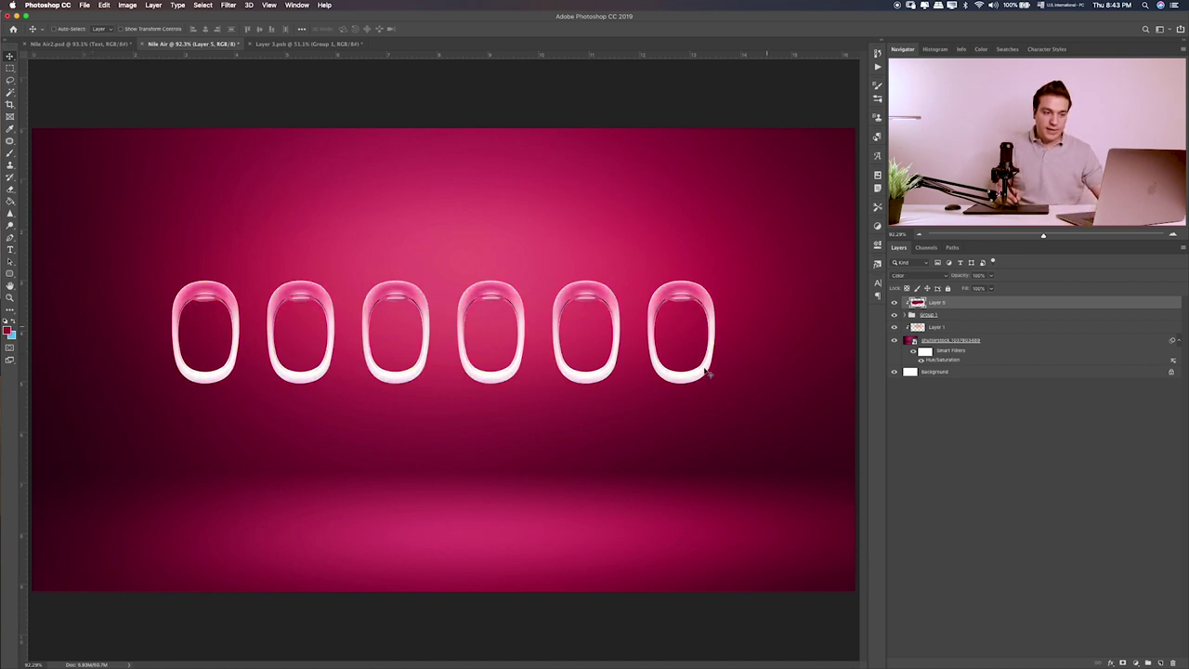
click(992, 276)
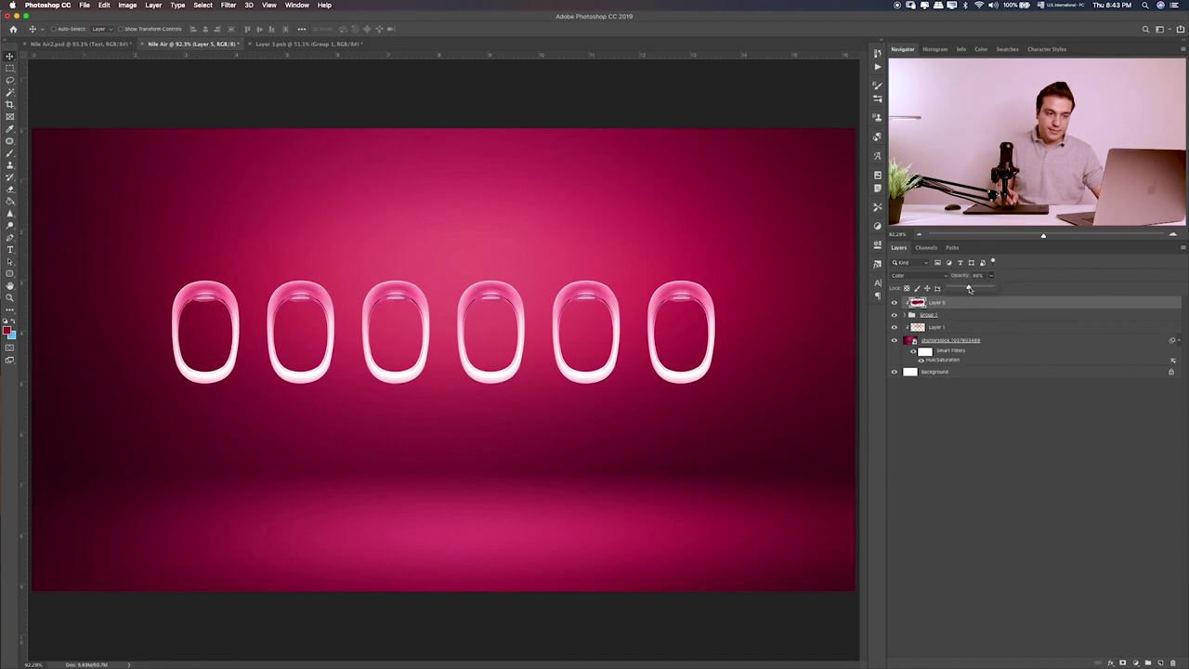
- Add a layer above Group 1 and paint soft dark shading across the window bottoms
click(964, 317)
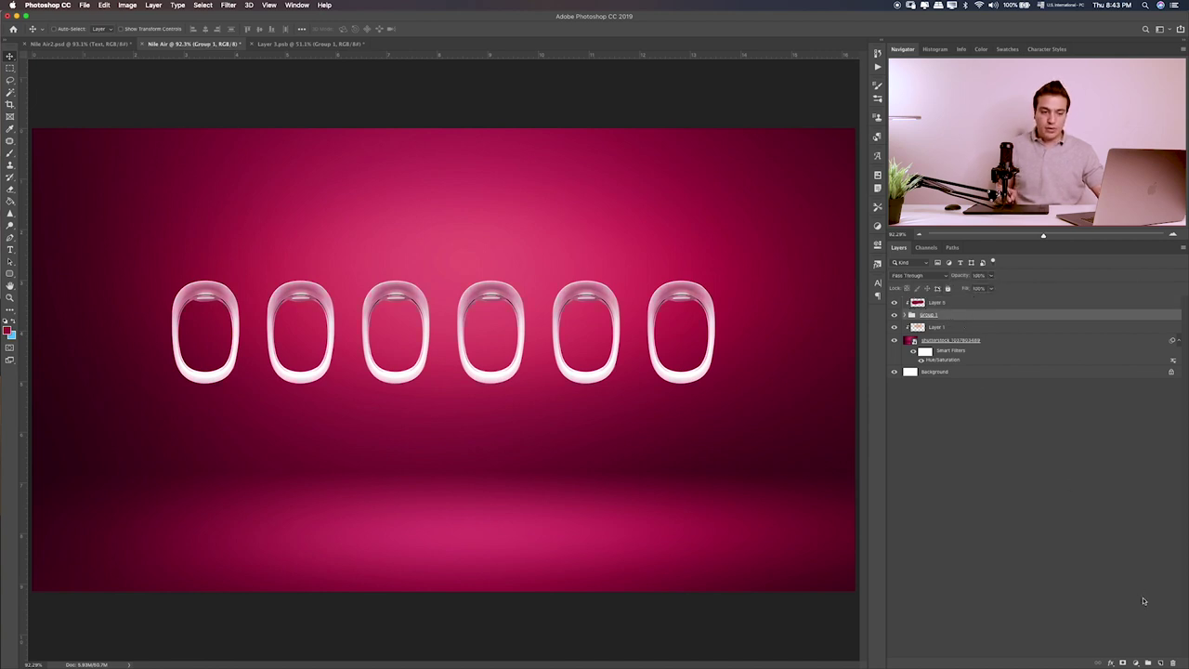
click(1157, 662)
key(b)
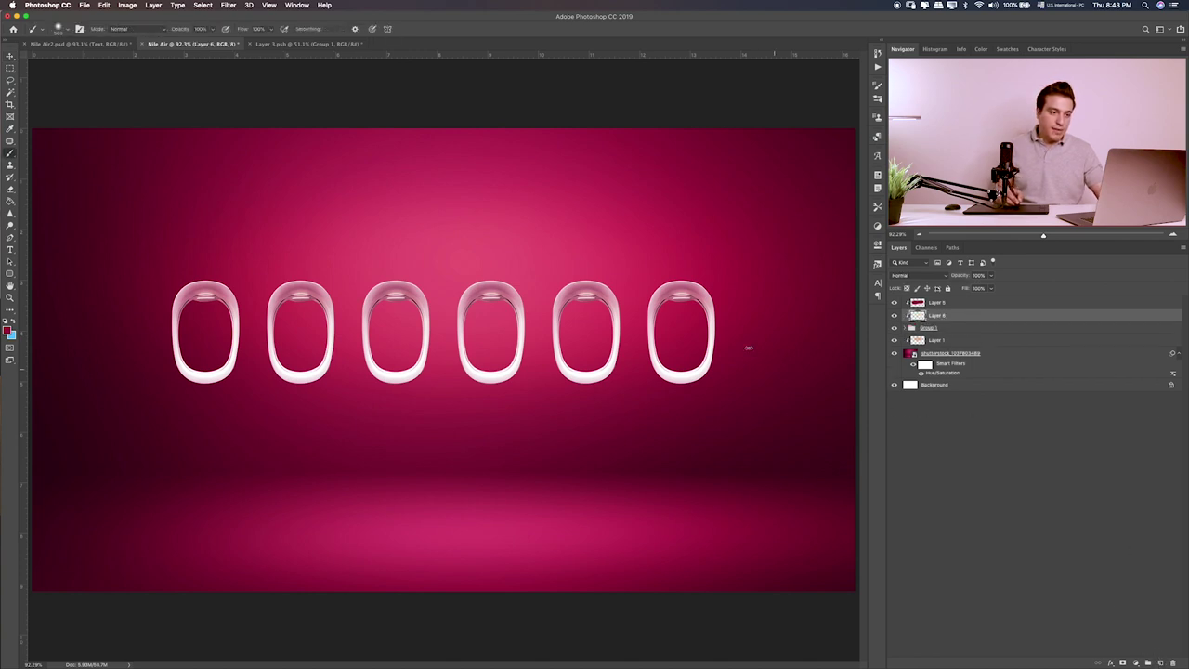
drag(818, 451, 157, 412)
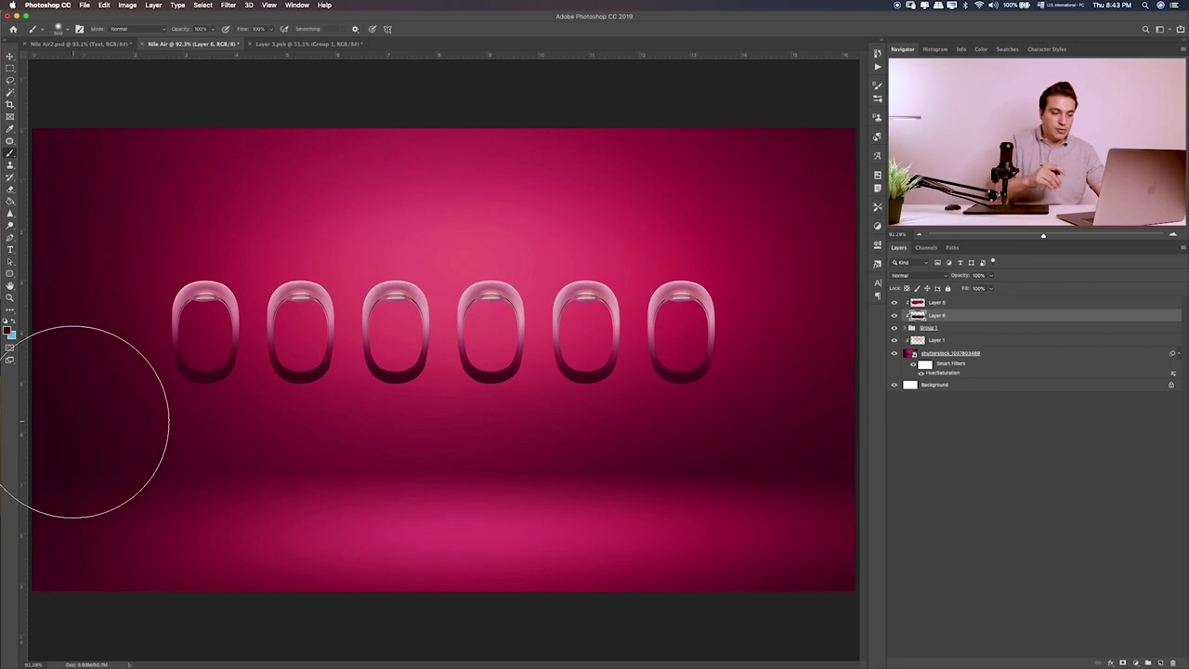
key(v)
- Set the shading layer to Linear Light at about 32% opacity
key(shift+alt+i)
key(shift+alt+k)
key(shift+alt+s)
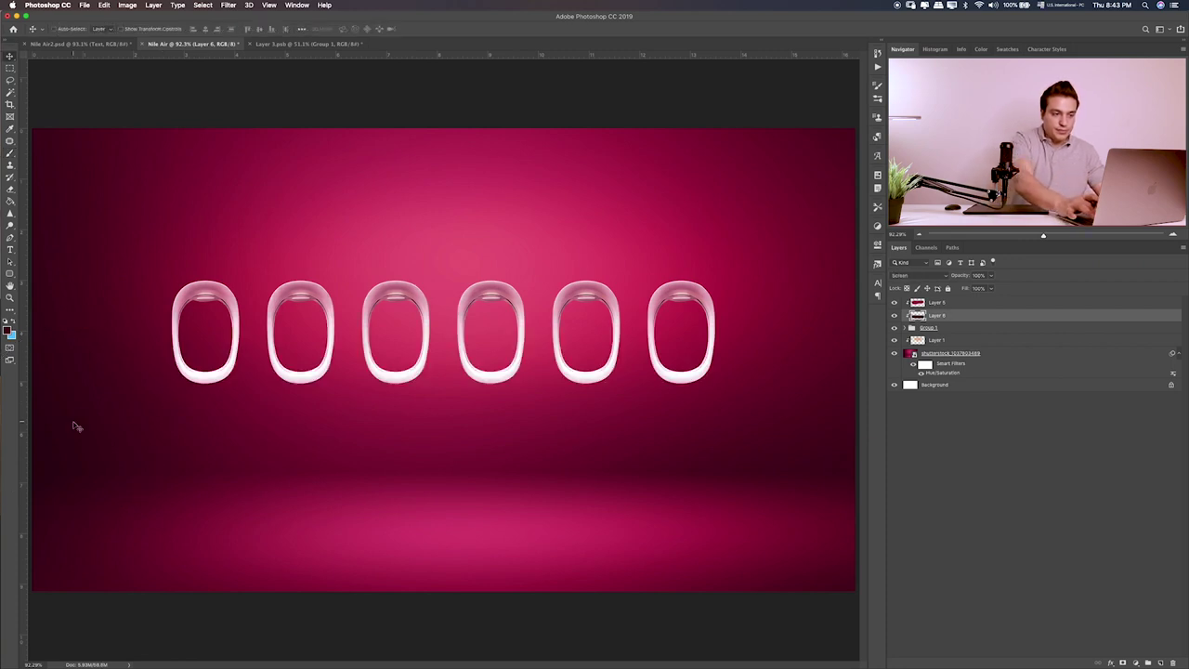
key(shift+alt+h)
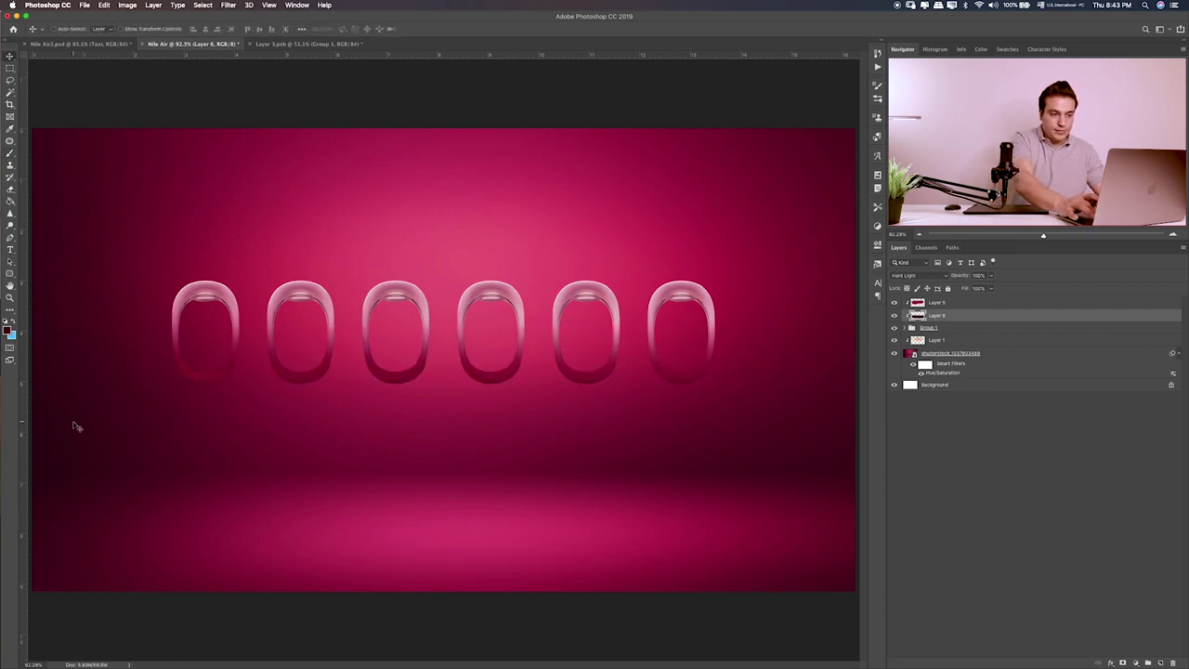
key(shift+alt+v)
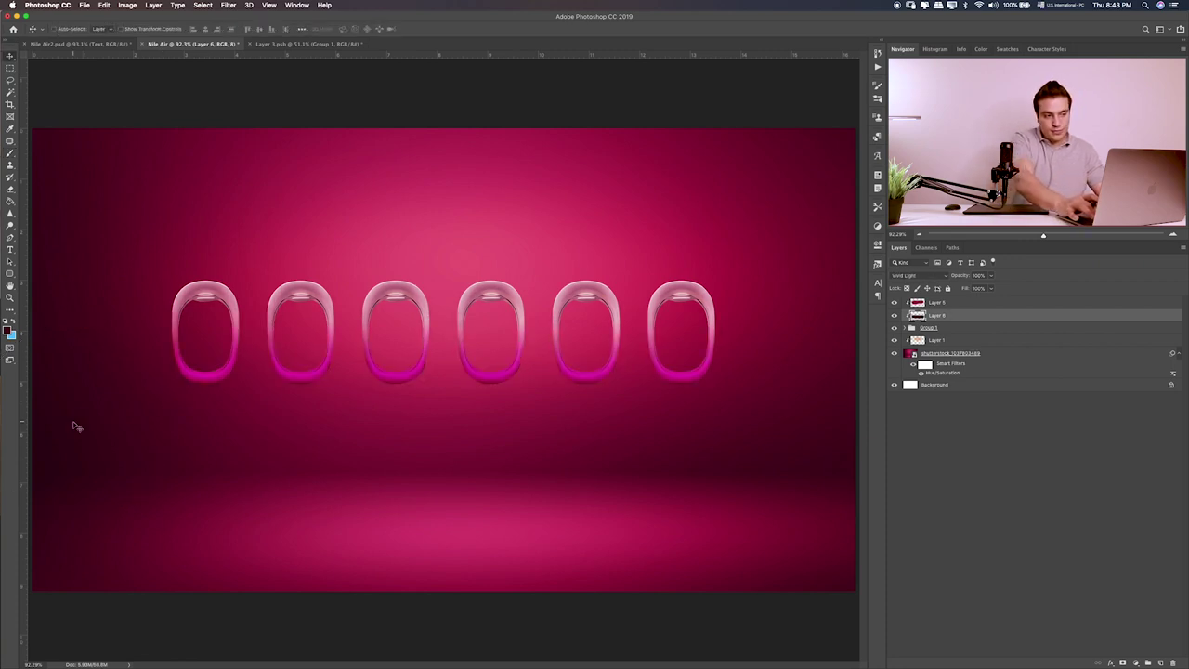
key(shift+alt+j)
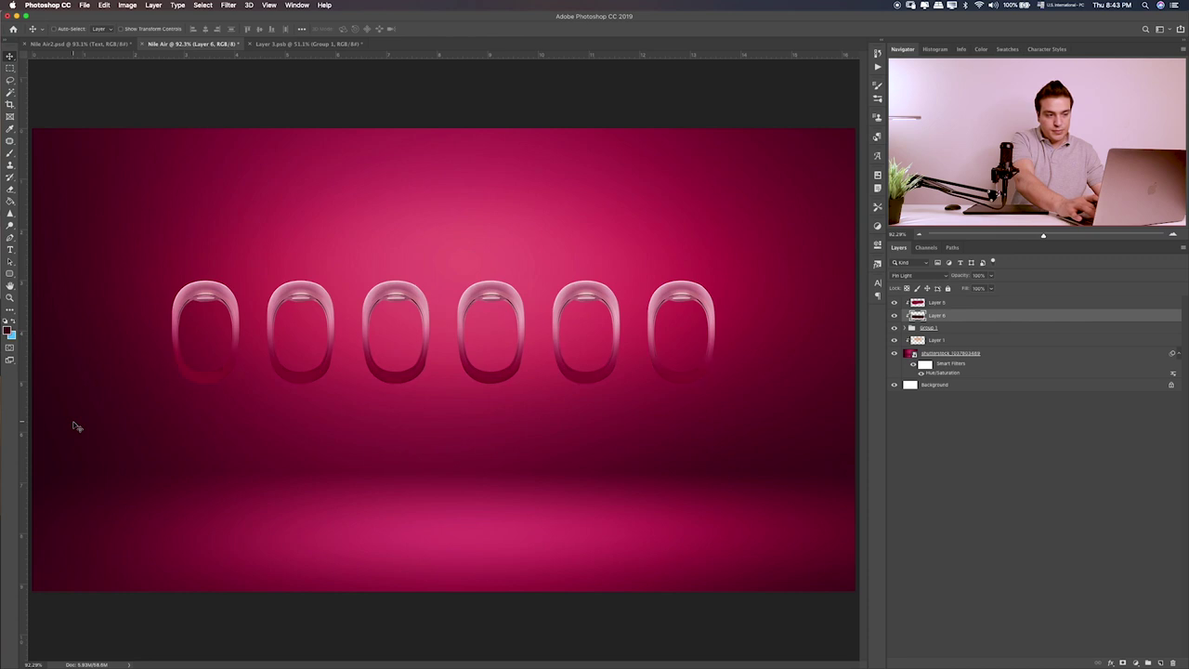
key(shift+alt+j)
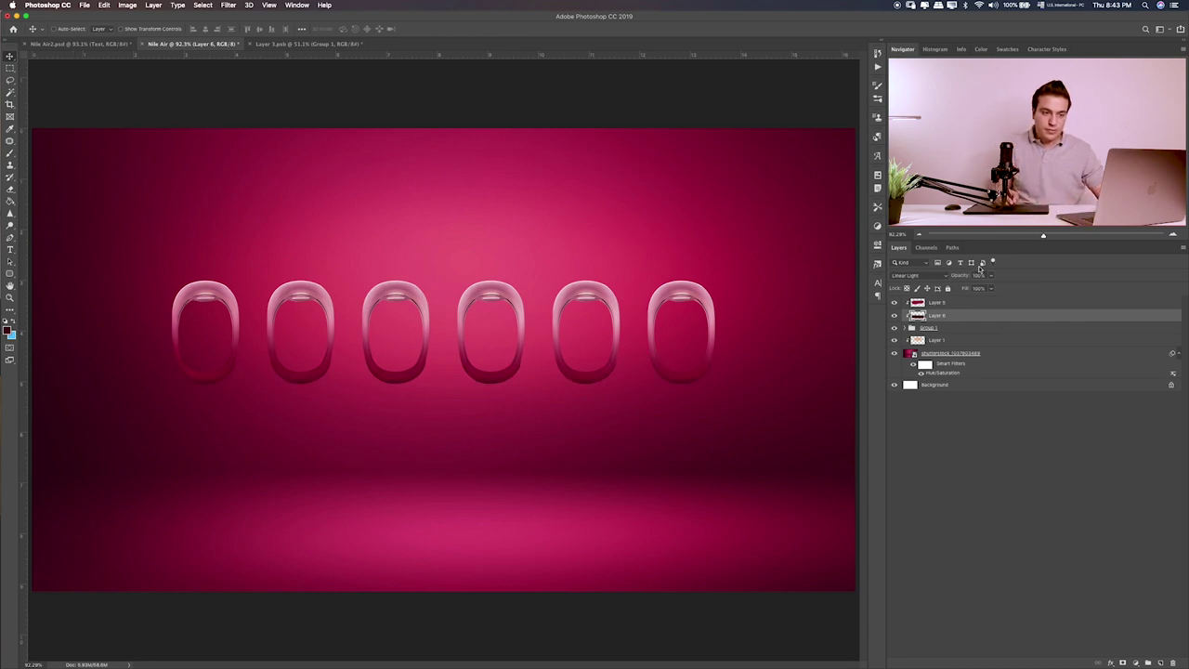
click(991, 276)
drag(990, 288, 963, 288)
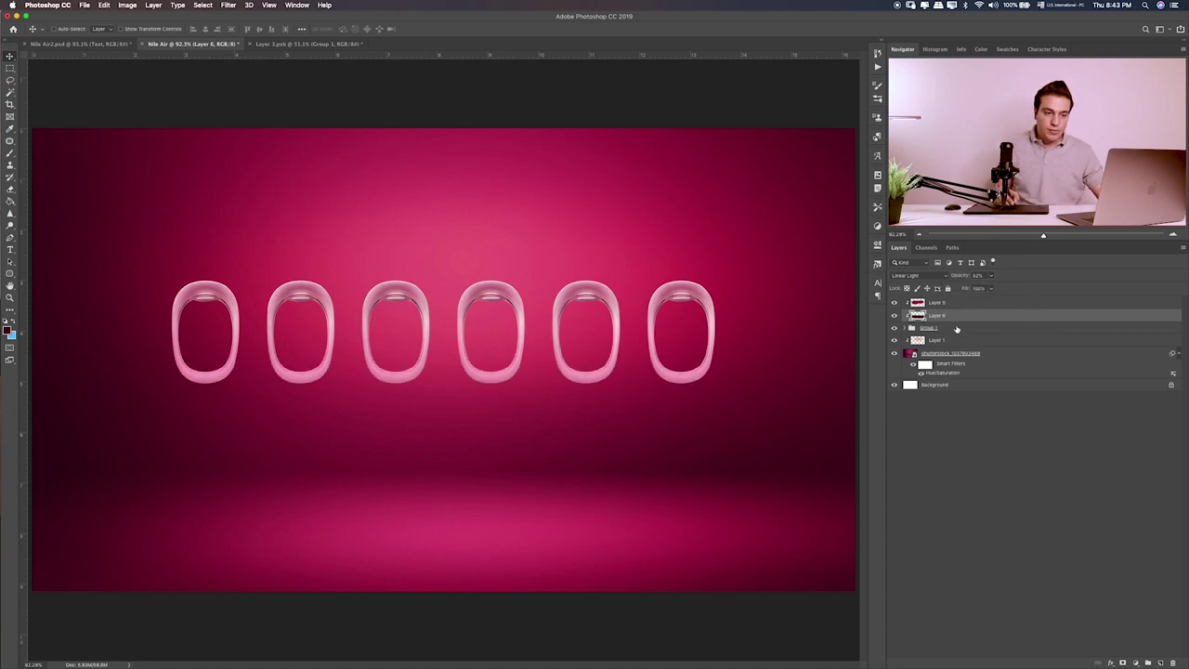
click(996, 329)
- Open Group 1's layer style and enable Outer Glow and Drop Shadow
double_click(1005, 329)
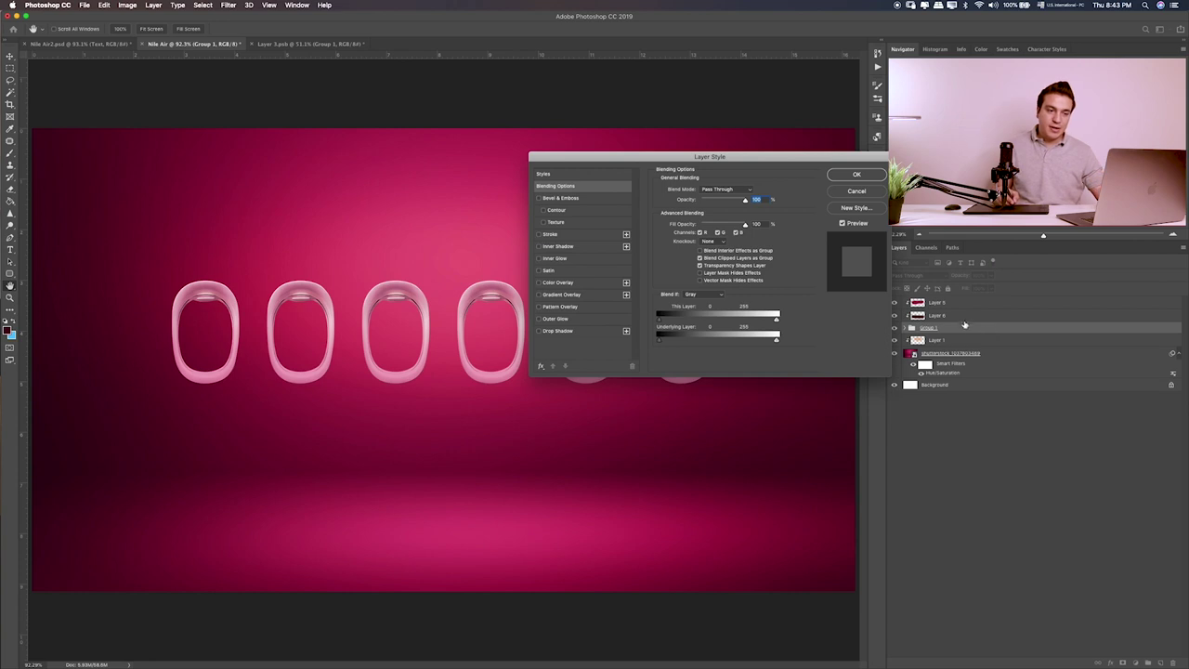
key(Escape)
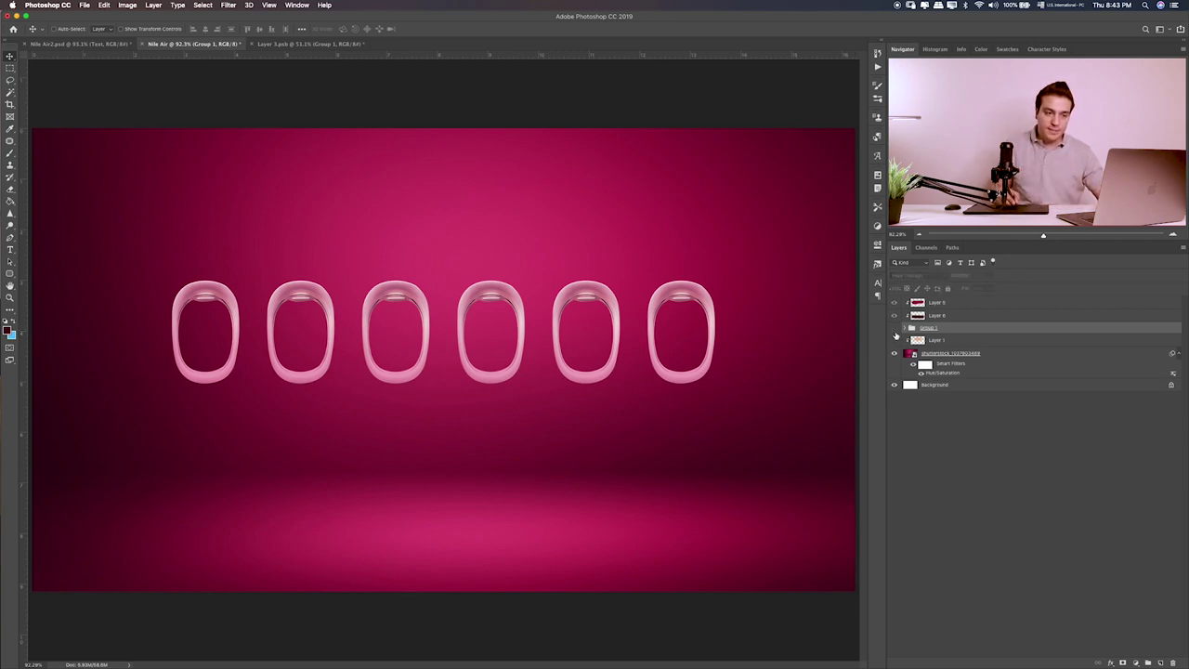
double_click(992, 333)
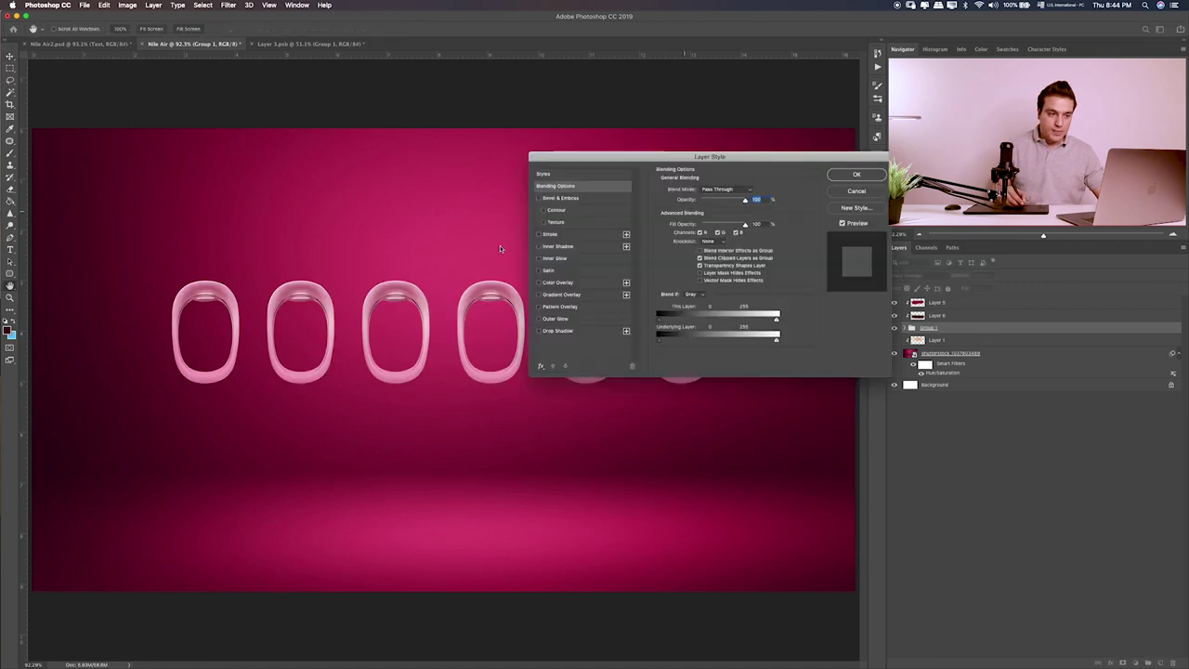
click(538, 318)
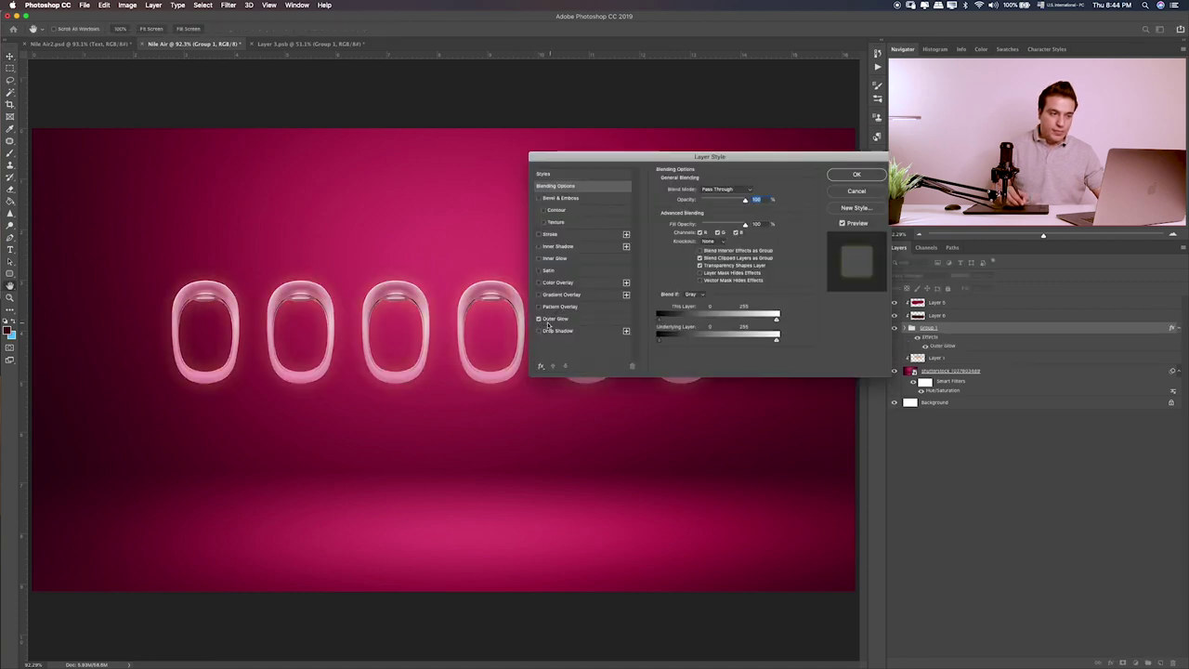
click(540, 332)
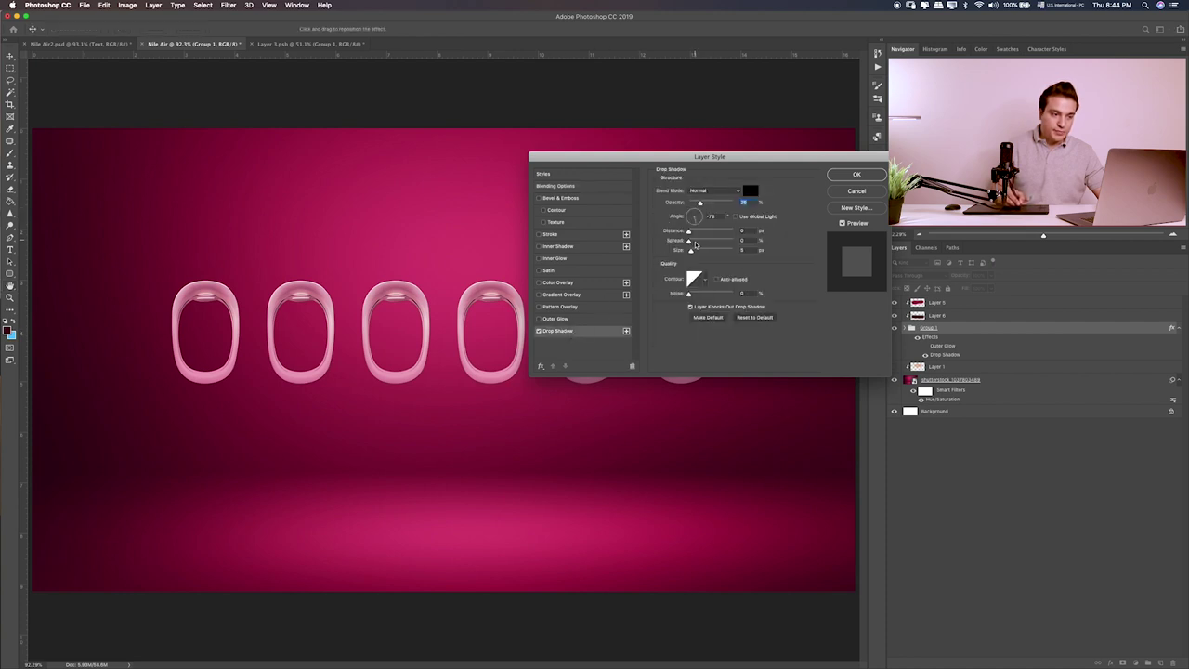
- Set the drop shadow to about 64% opacity and 16 px size, and enable Inner Glow
drag(699, 203, 714, 203)
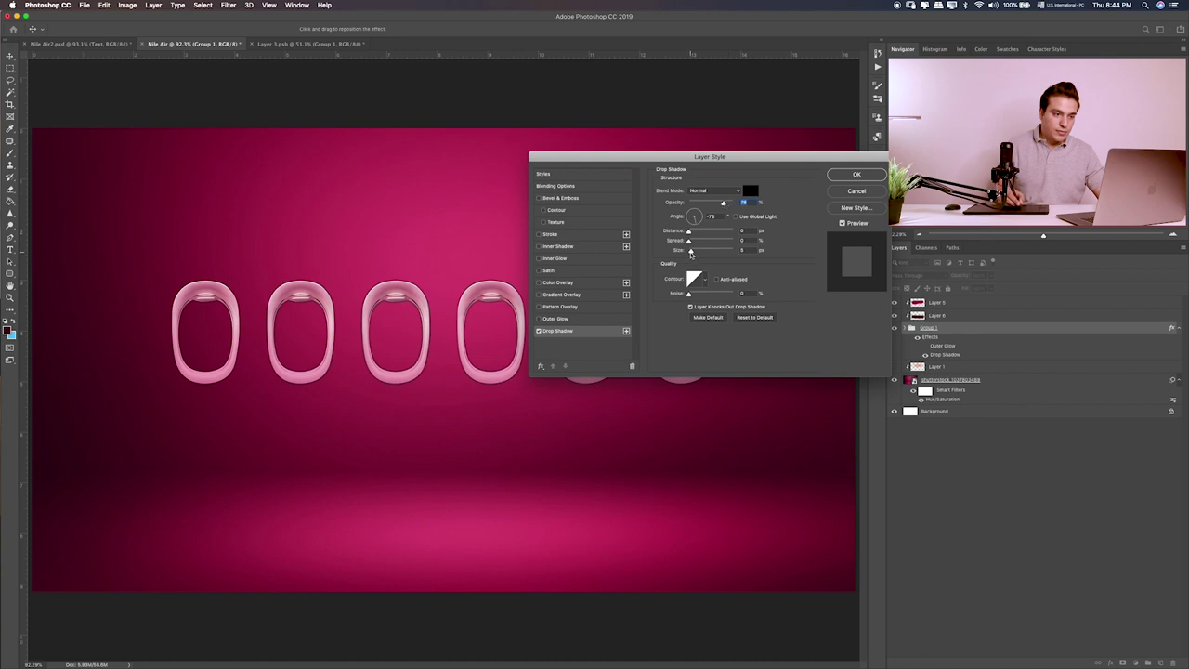
mouse_move(689, 251)
mouse_down()
mouse_move(710, 251)
mouse_move(693, 251)
mouse_up()
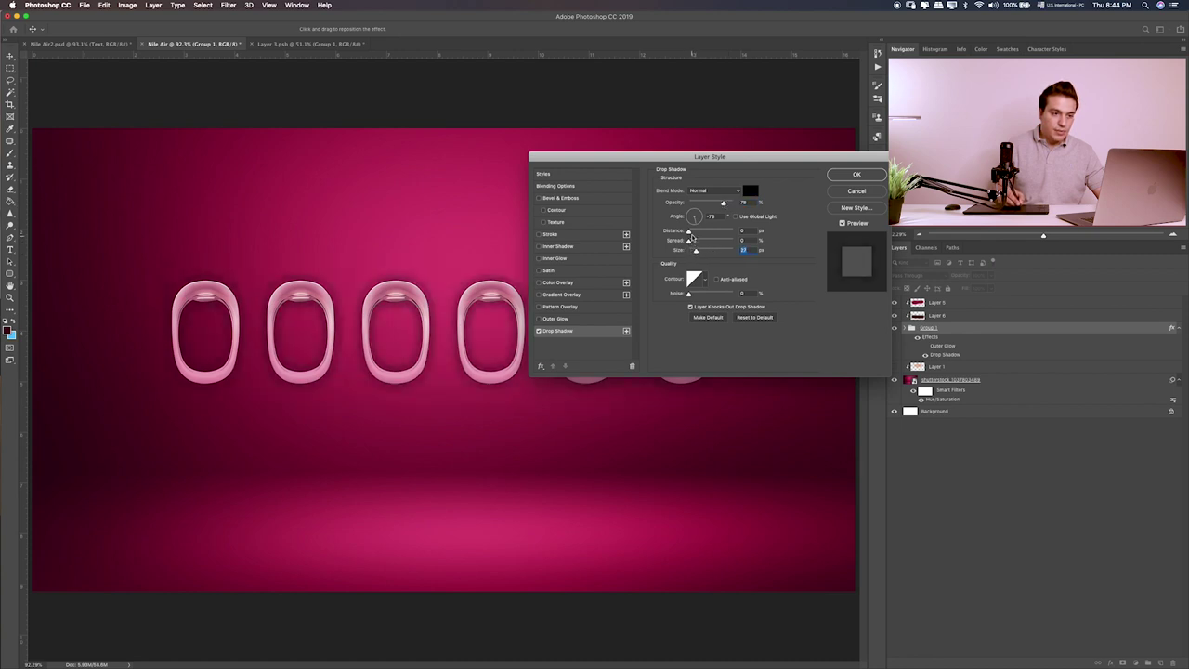
drag(694, 252, 693, 252)
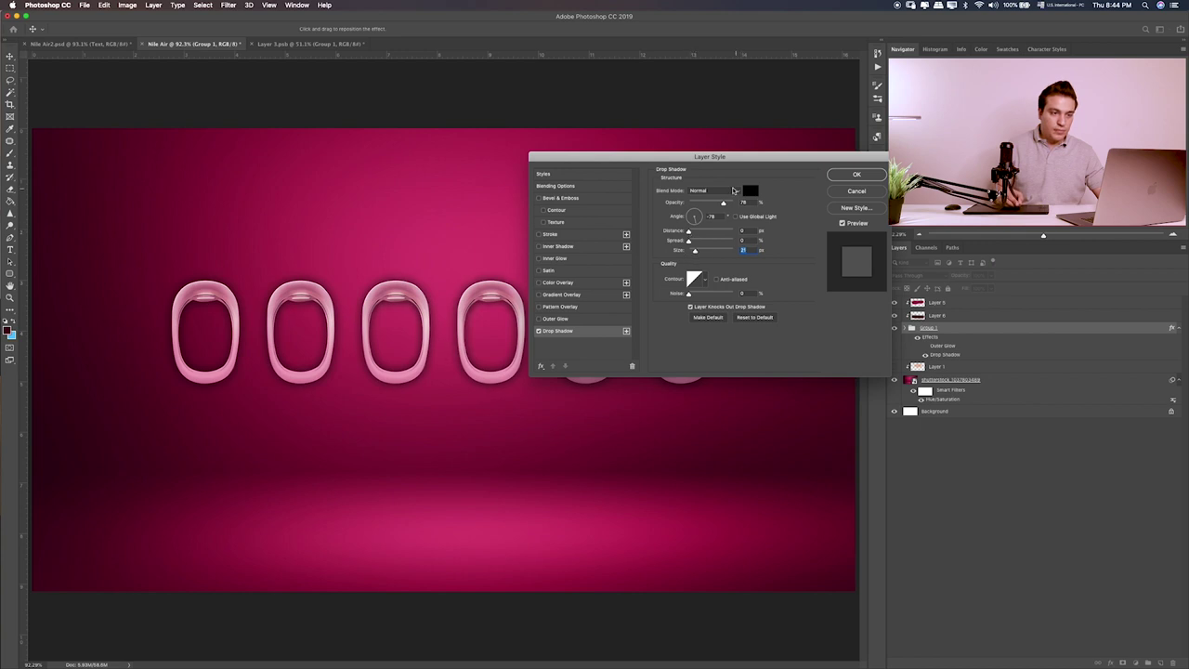
drag(712, 204, 708, 204)
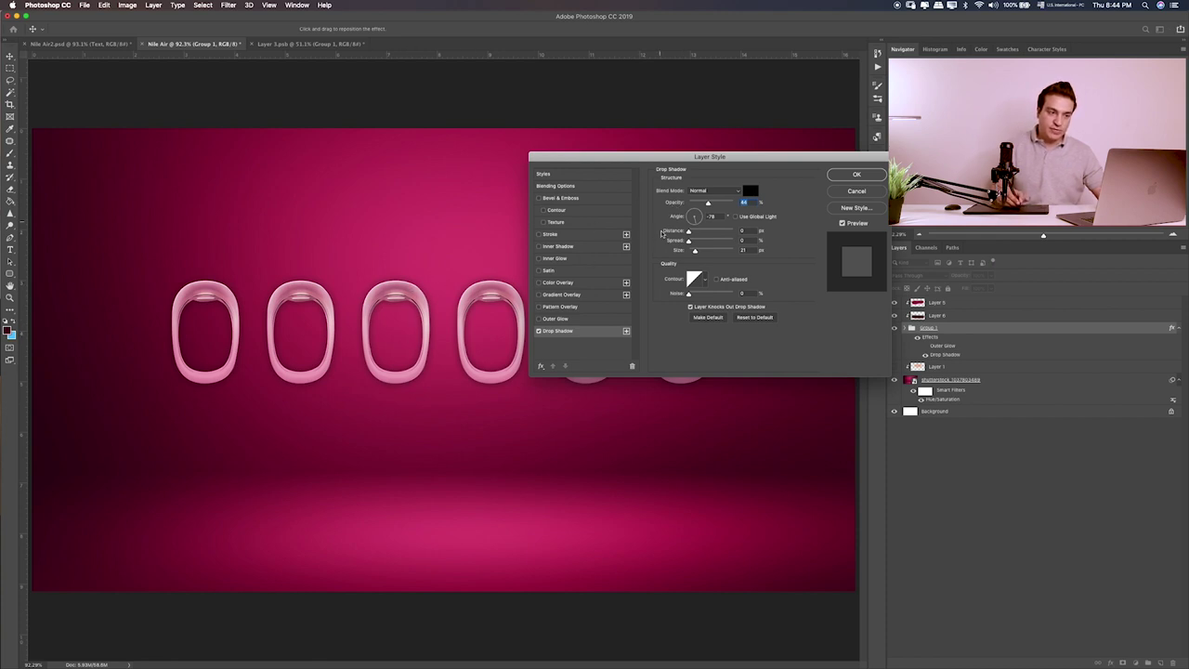
drag(698, 254, 693, 254)
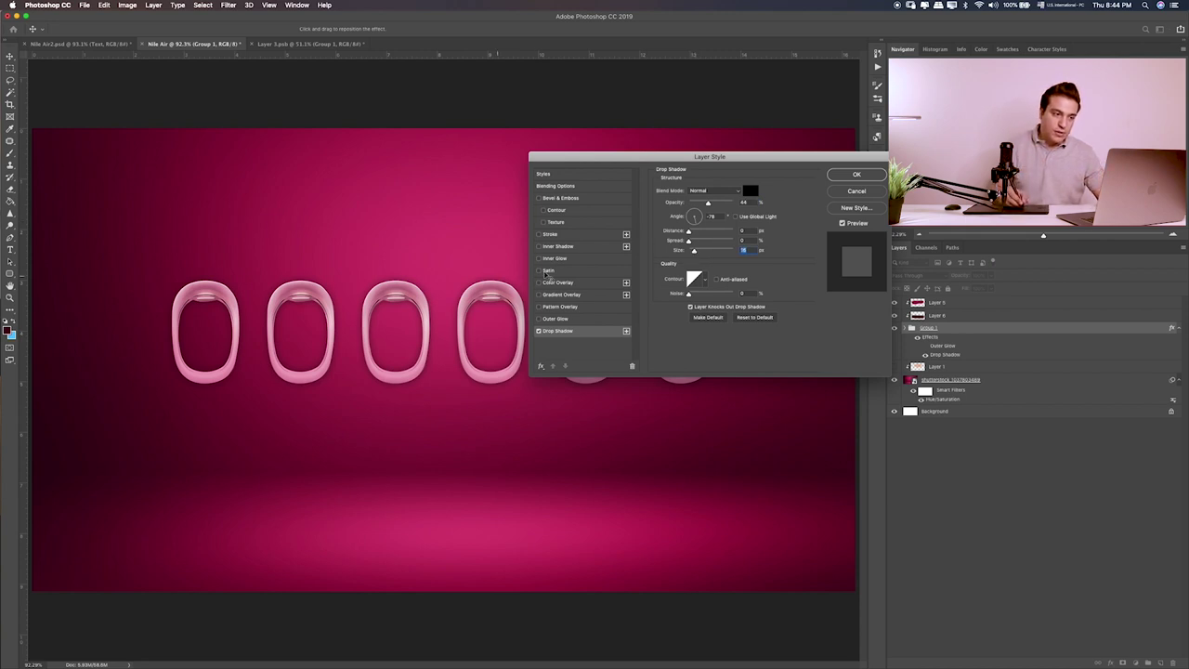
click(537, 259)
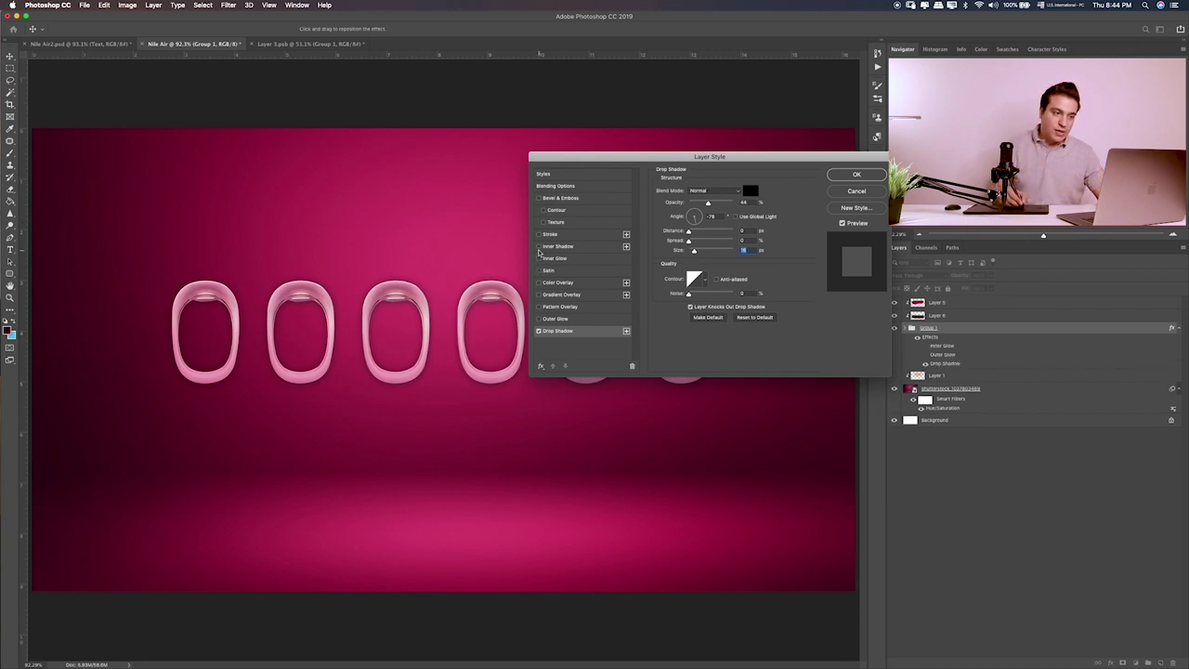
- Add an Inner Shadow at 50% opacity with a larger size and 16% choke
click(554, 246)
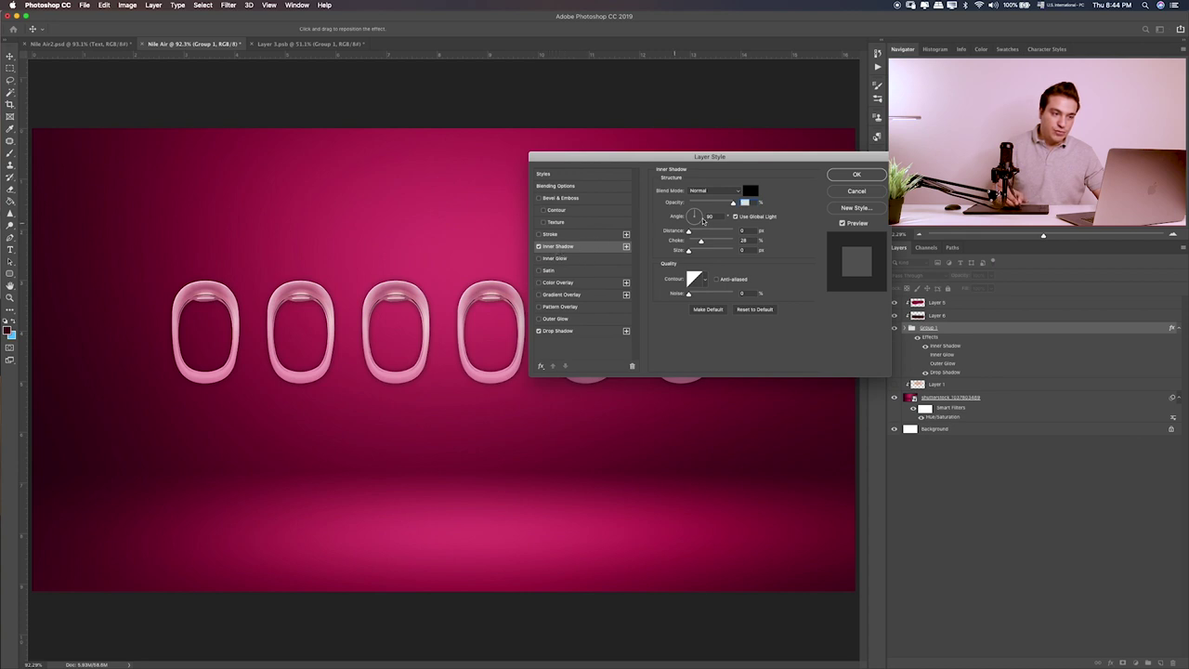
drag(723, 203, 711, 203)
mouse_move(688, 251)
mouse_down()
mouse_move(706, 252)
mouse_move(694, 255)
mouse_up()
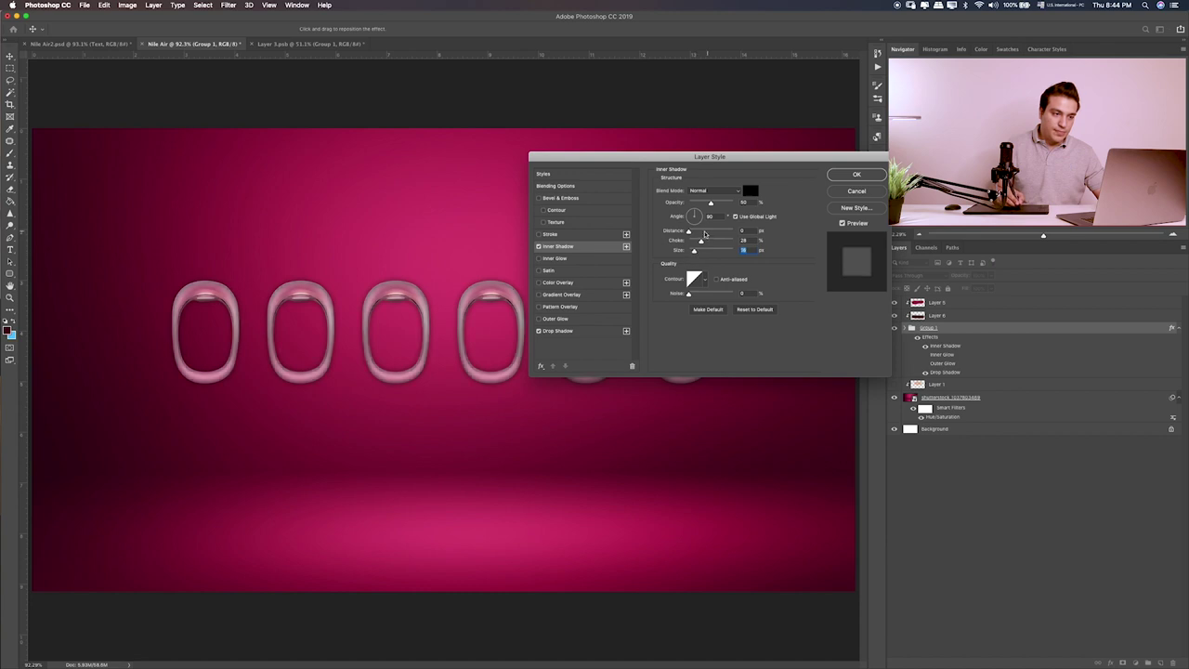
mouse_move(702, 241)
mouse_down()
mouse_move(692, 232)
mouse_move(692, 251)
mouse_move(691, 231)
mouse_up()
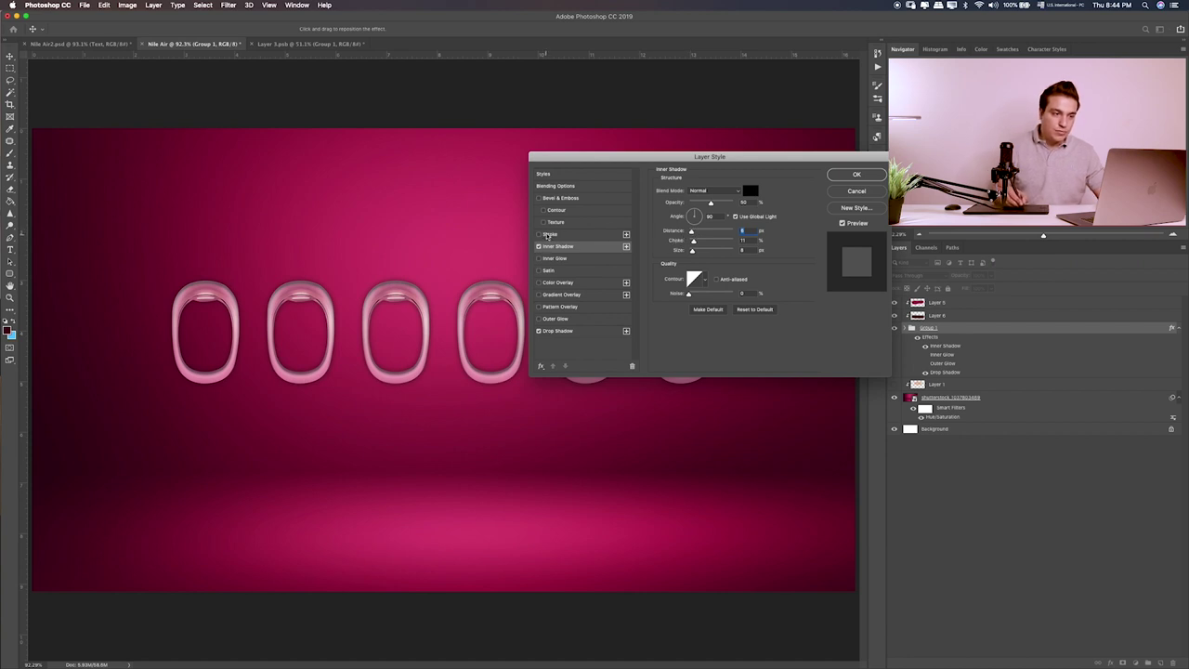
- Try Stroke, Satin, Colour, Gradient and Pattern Overlay, drop the pattern, and apply the styles
click(538, 234)
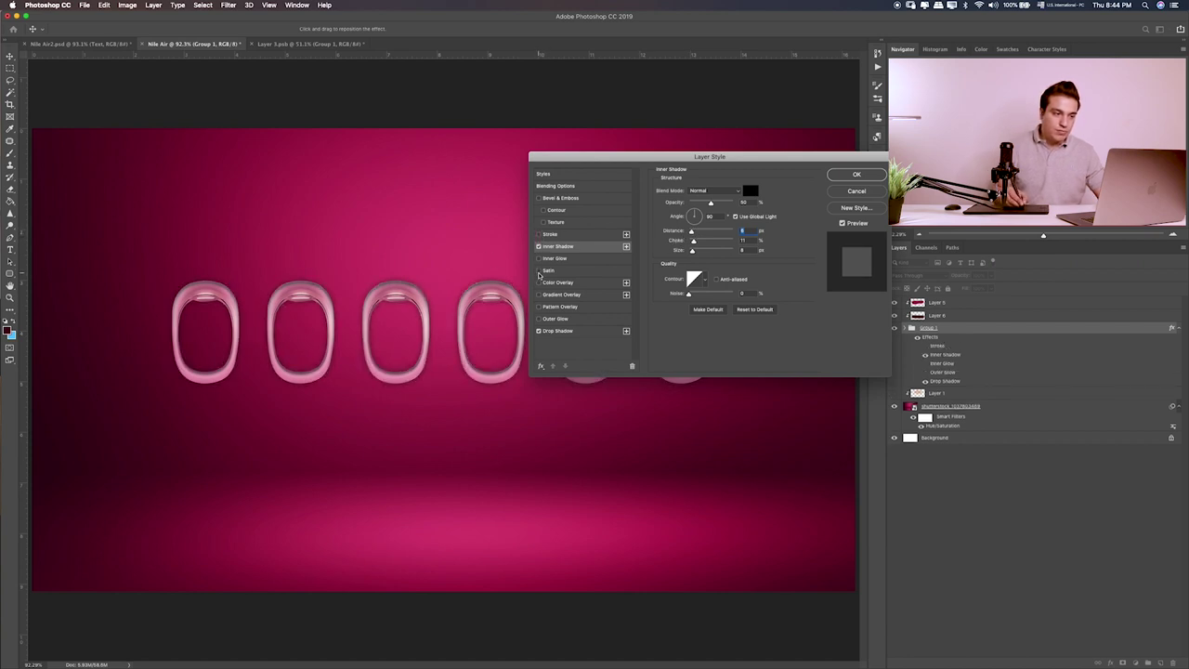
click(540, 271)
click(539, 283)
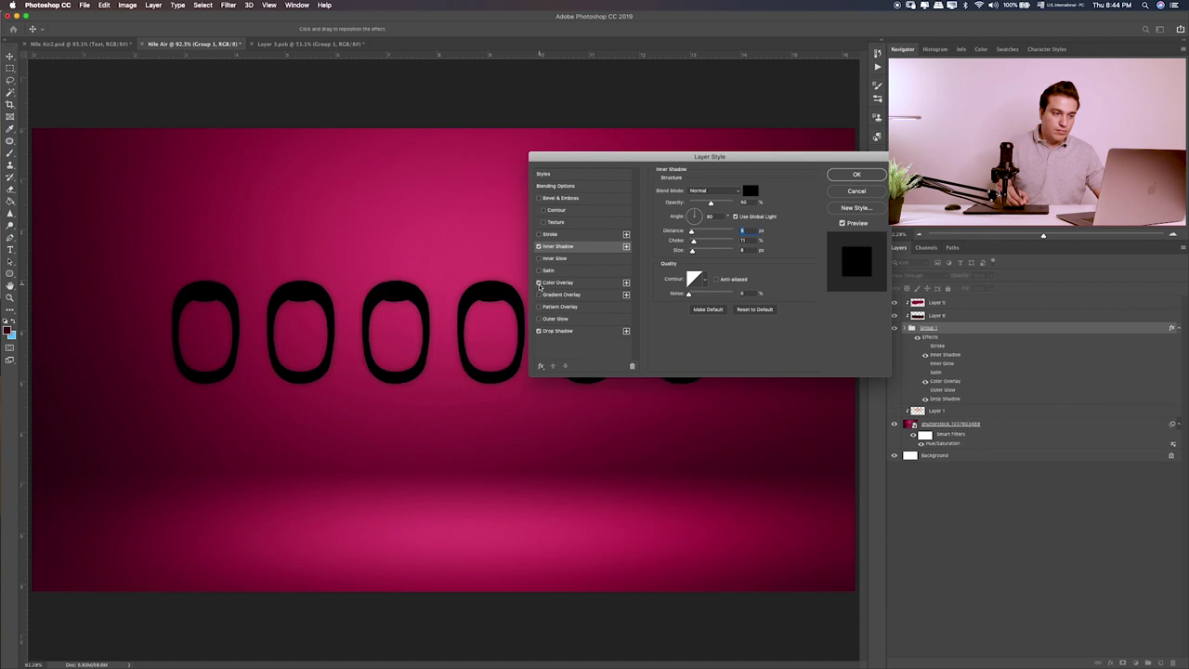
click(539, 295)
click(538, 307)
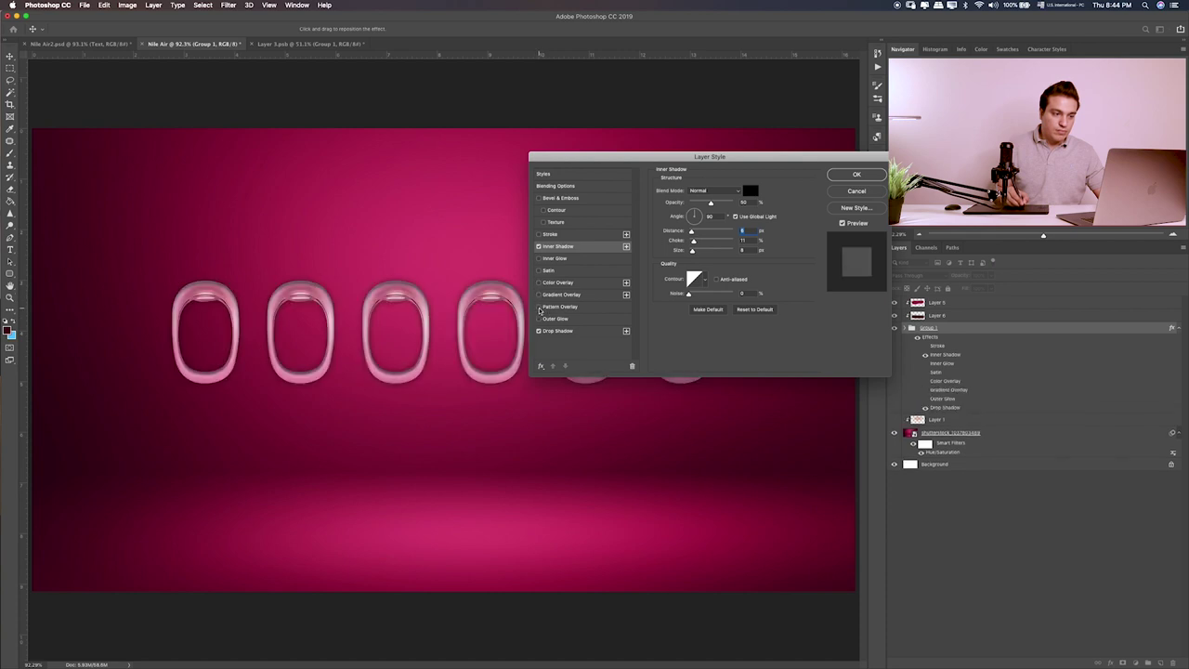
click(561, 307)
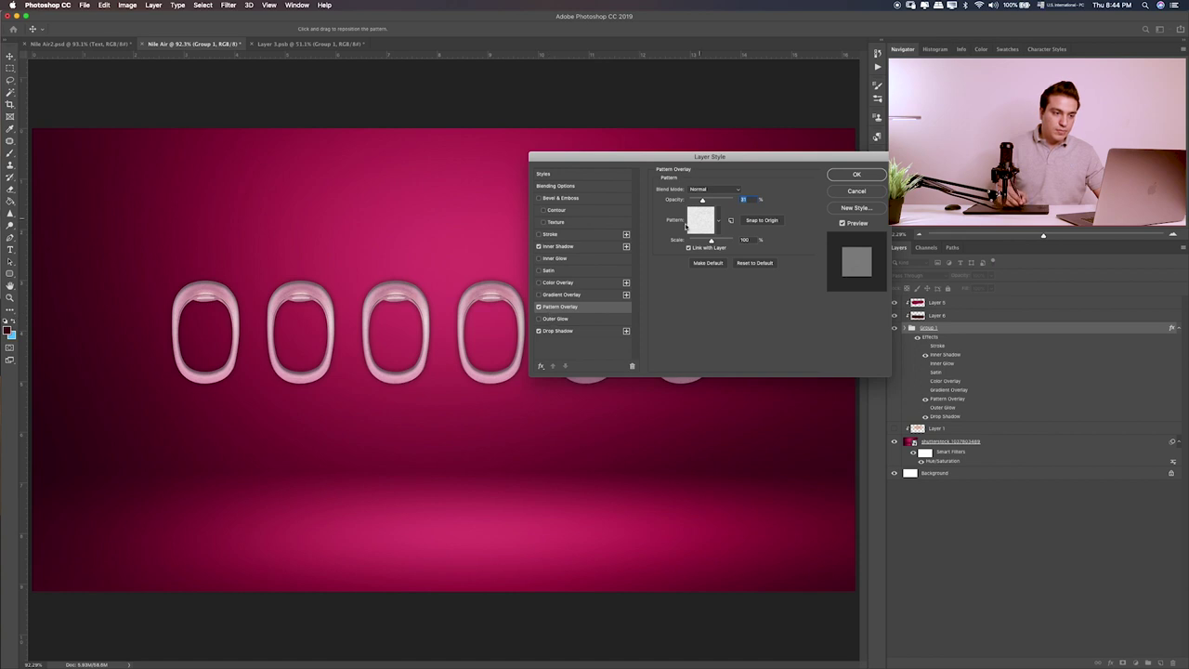
click(538, 306)
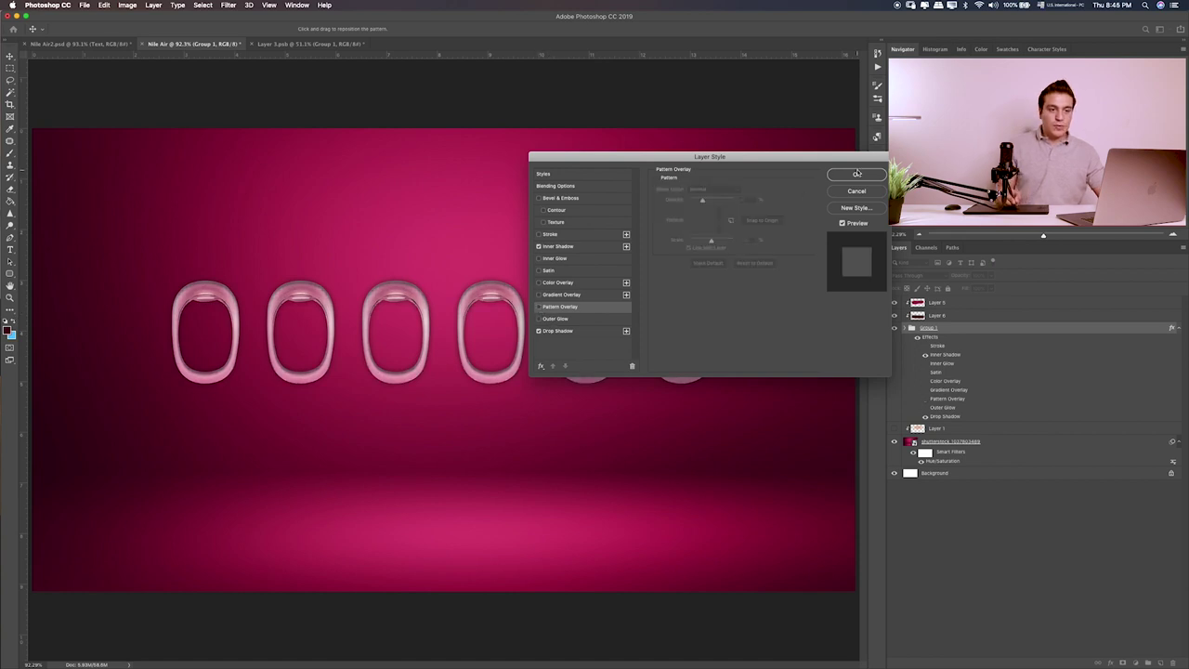
key(Return)
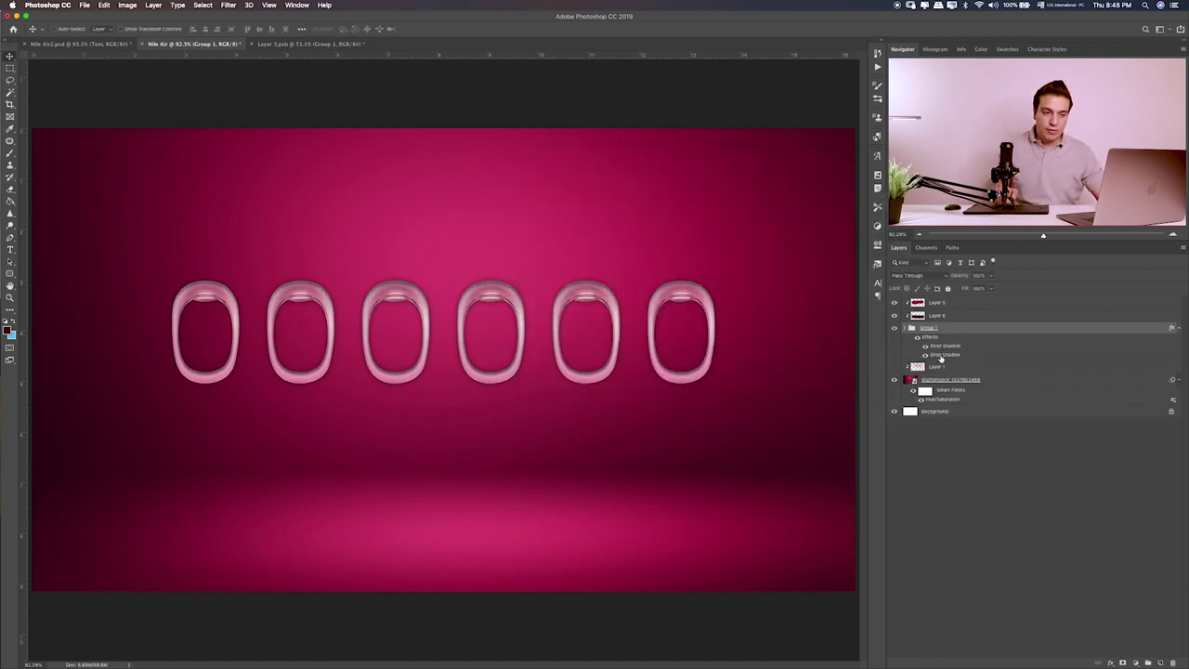
- Recheck the drop shadow settings and bring up the options for Group 1's effects
double_click(944, 354)
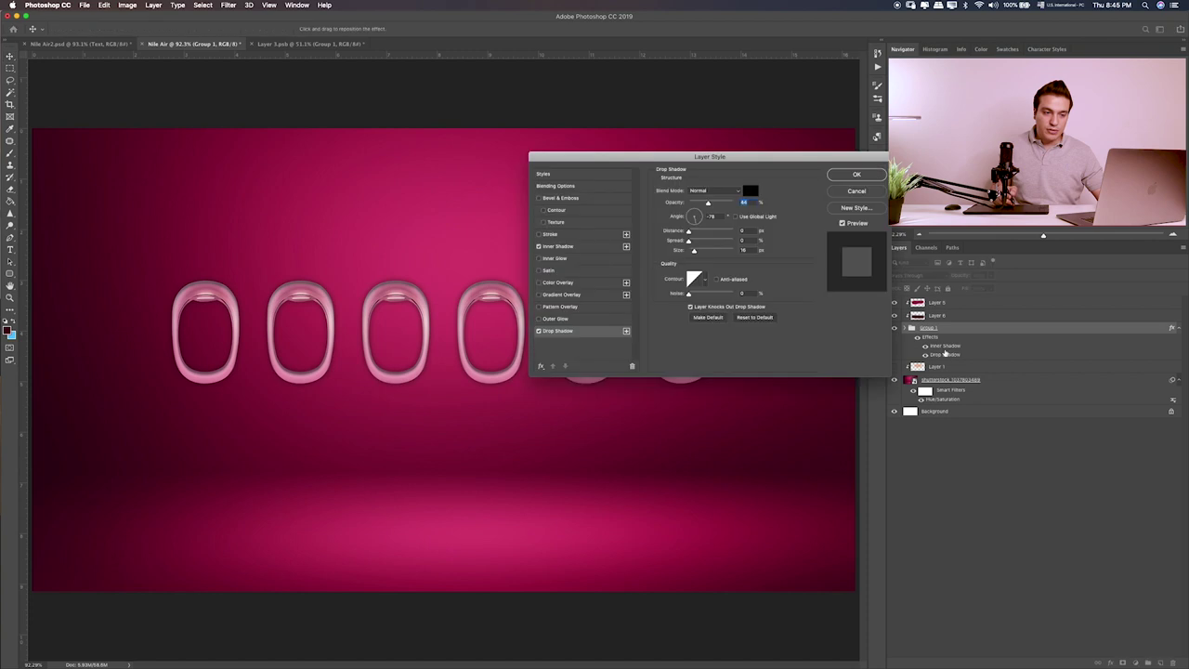
click(869, 192)
right_click(944, 352)
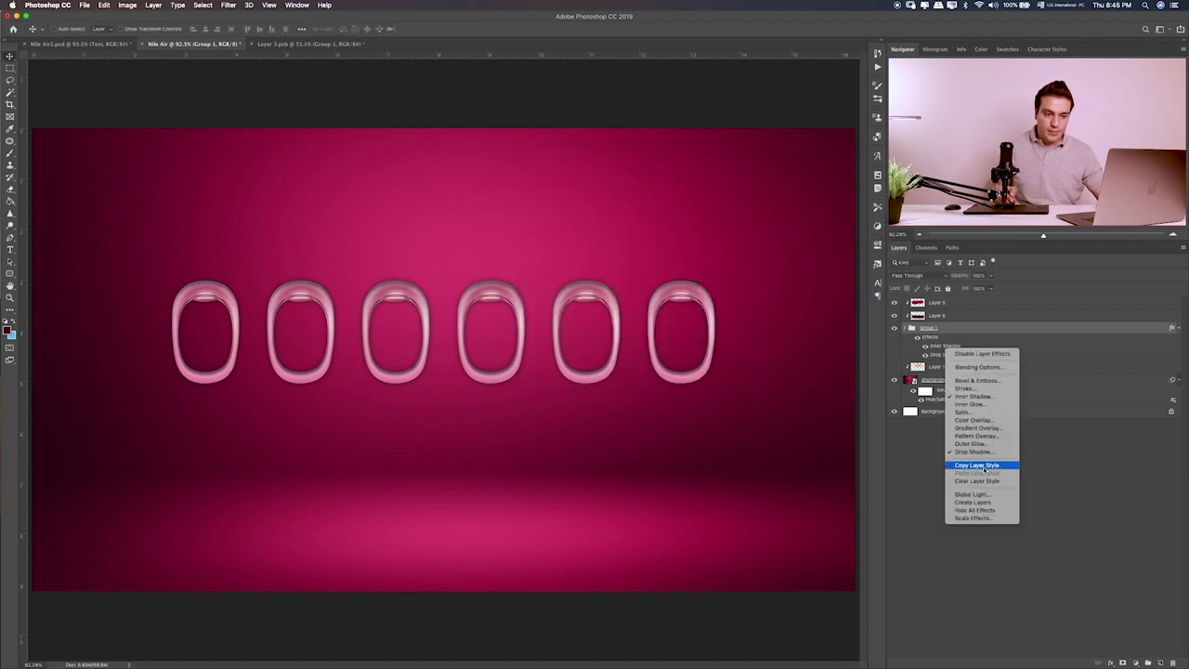
- Split Group 1's effects into layers and erase the Inner Shadow over the last window's top
click(973, 502)
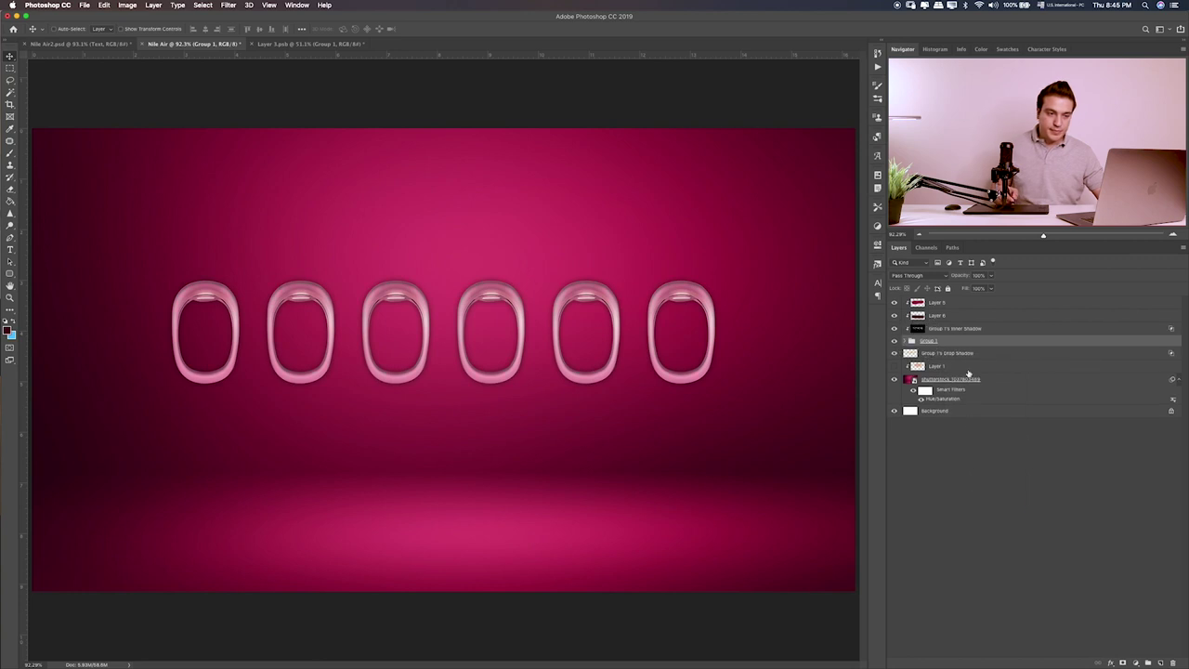
click(925, 330)
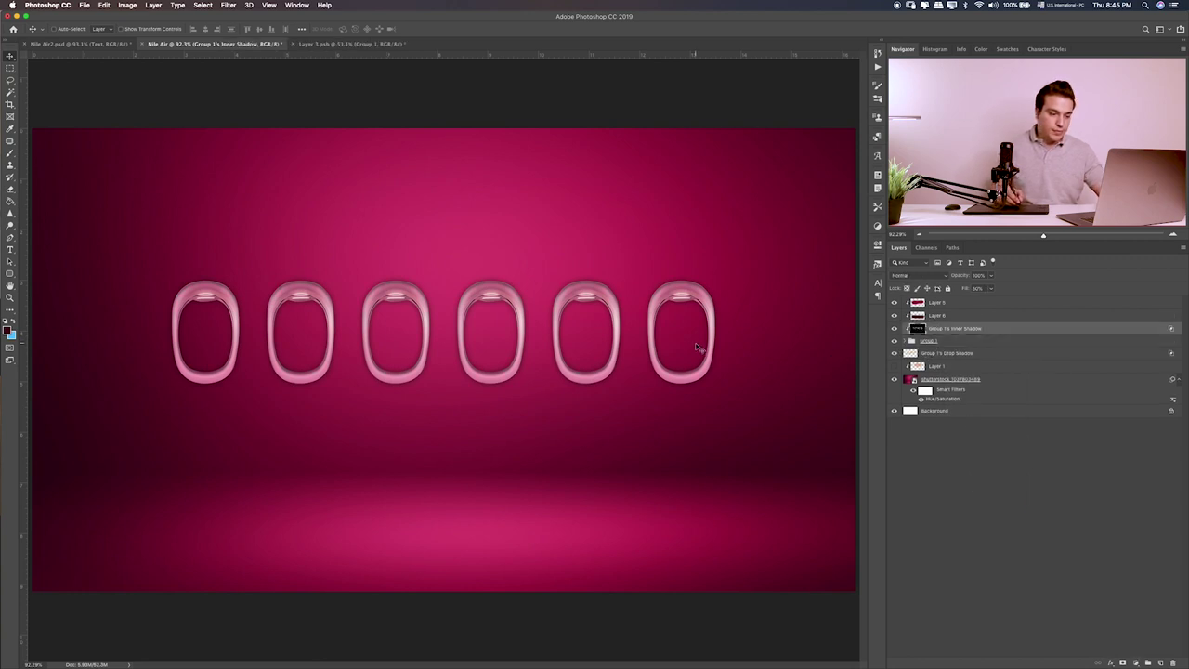
key(e)
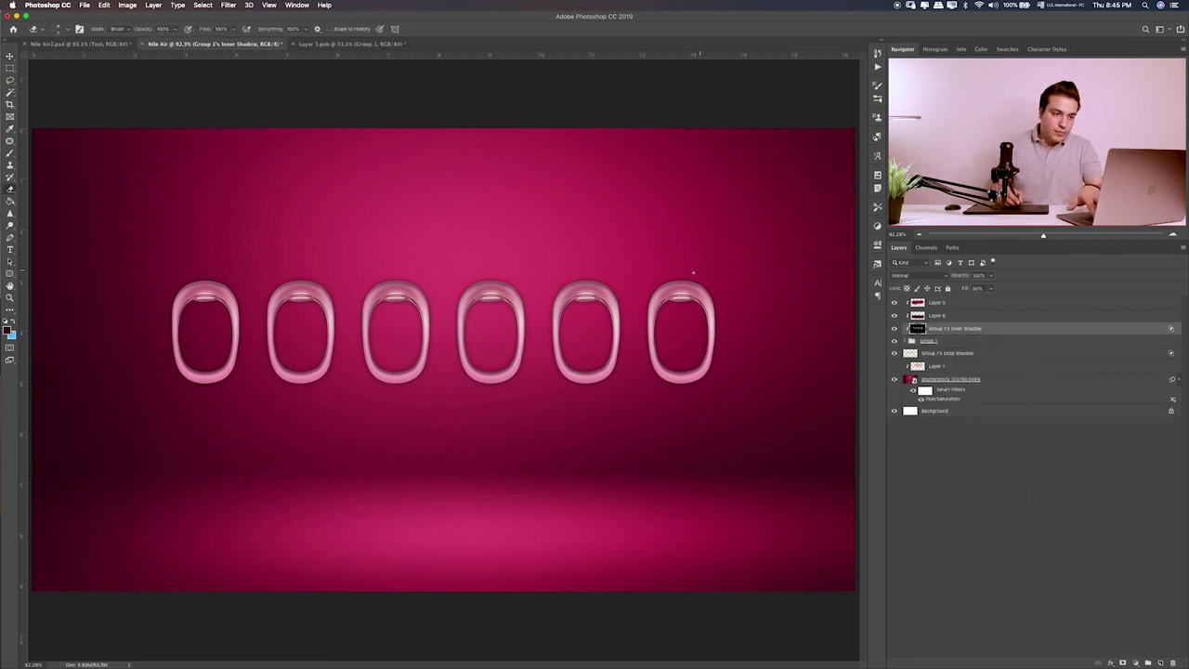
drag(710, 280, 662, 296)
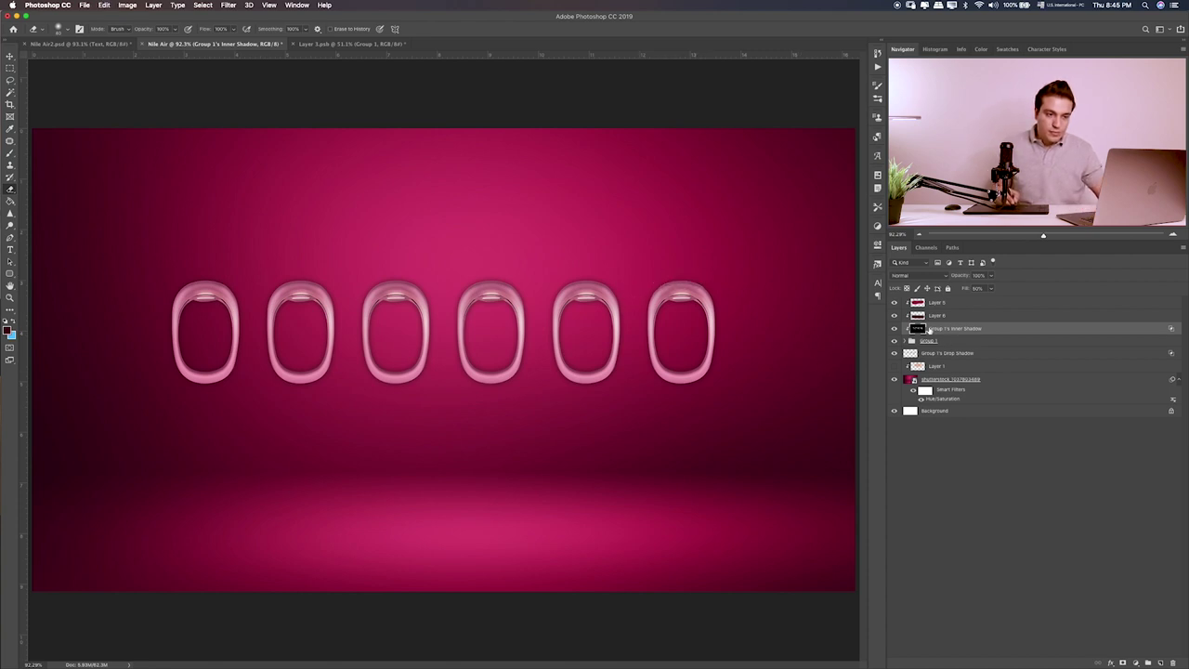
- Select Group 1's Drop Shadow layer and set the eraser strength from 20% to 50%
click(920, 354)
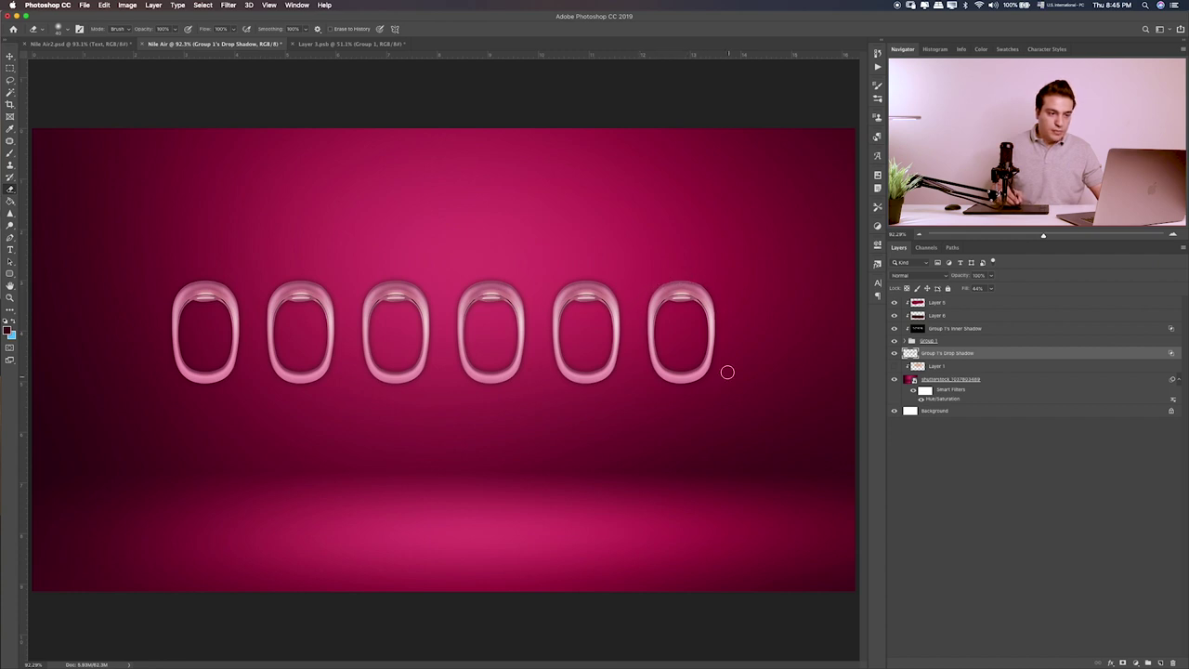
key(2)
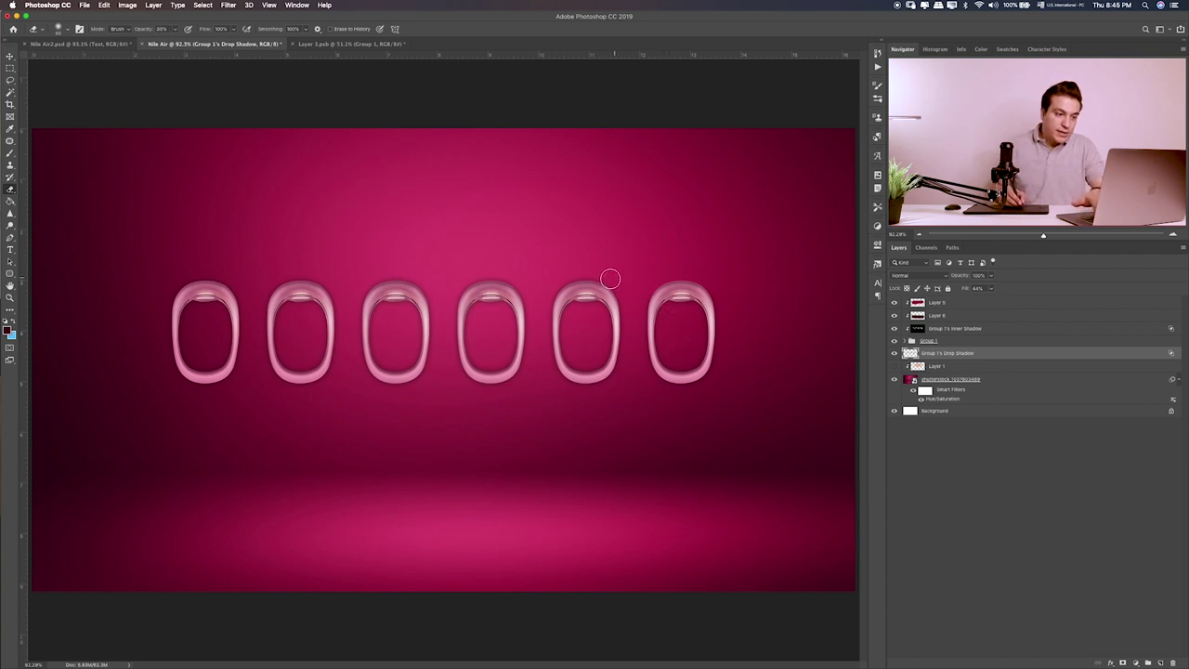
key(5)
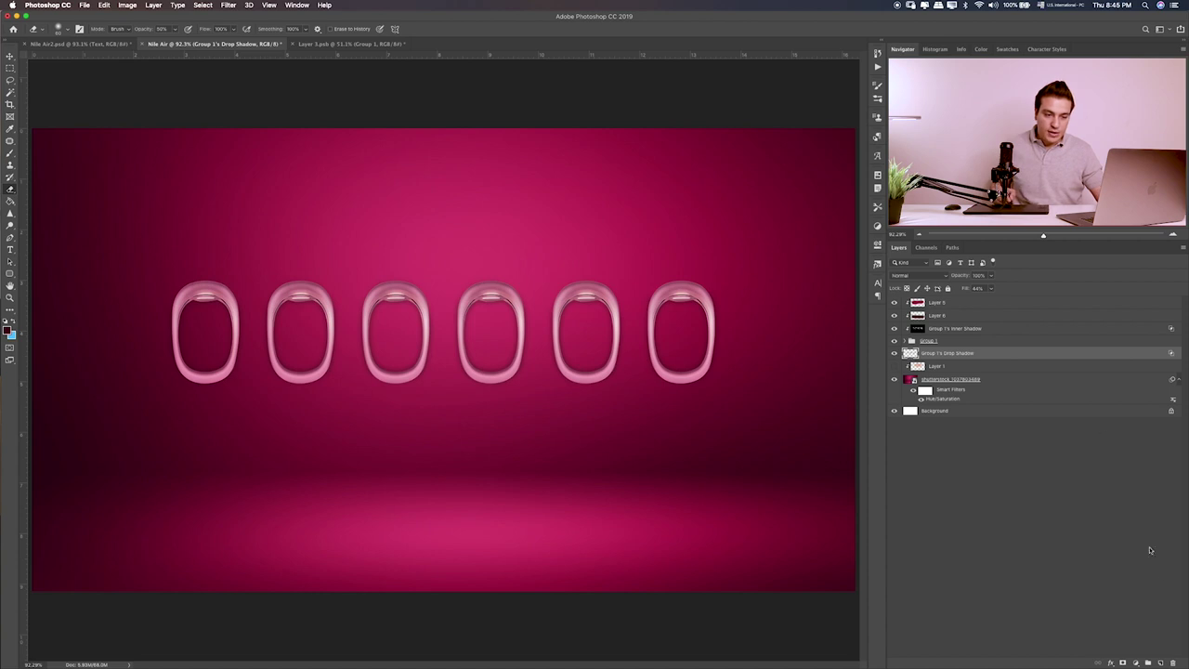
- Paint a soft dark blob on a new layer, flatten it across the canvas width behind the windows
click(1158, 661)
key(b)
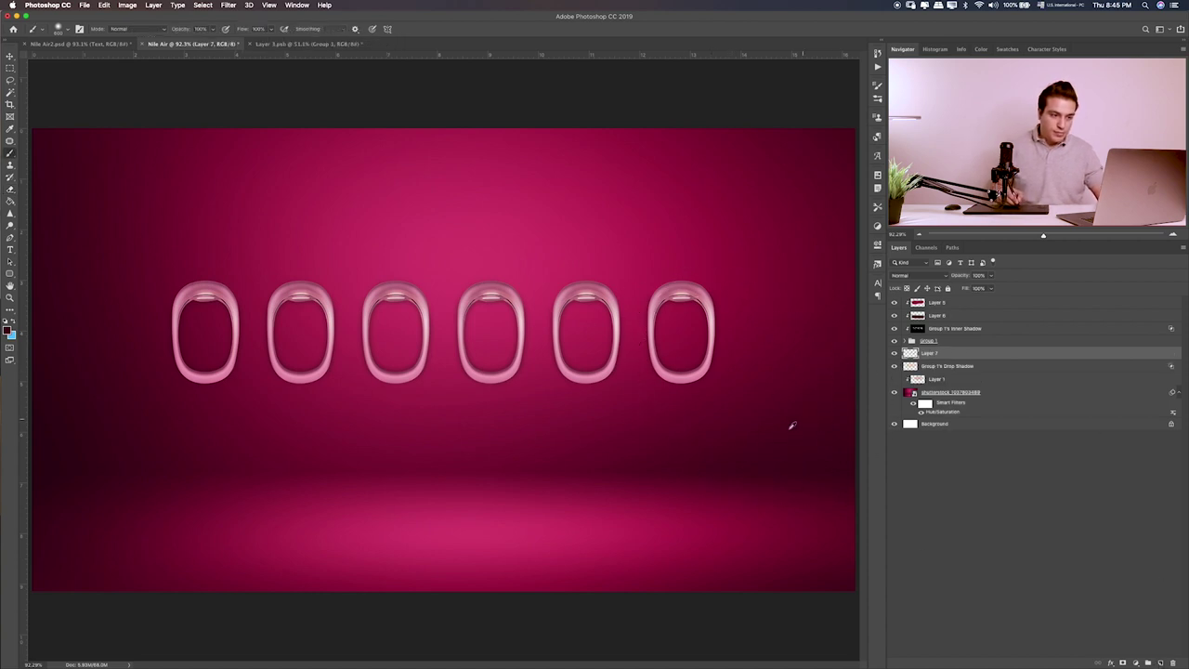
click(558, 354)
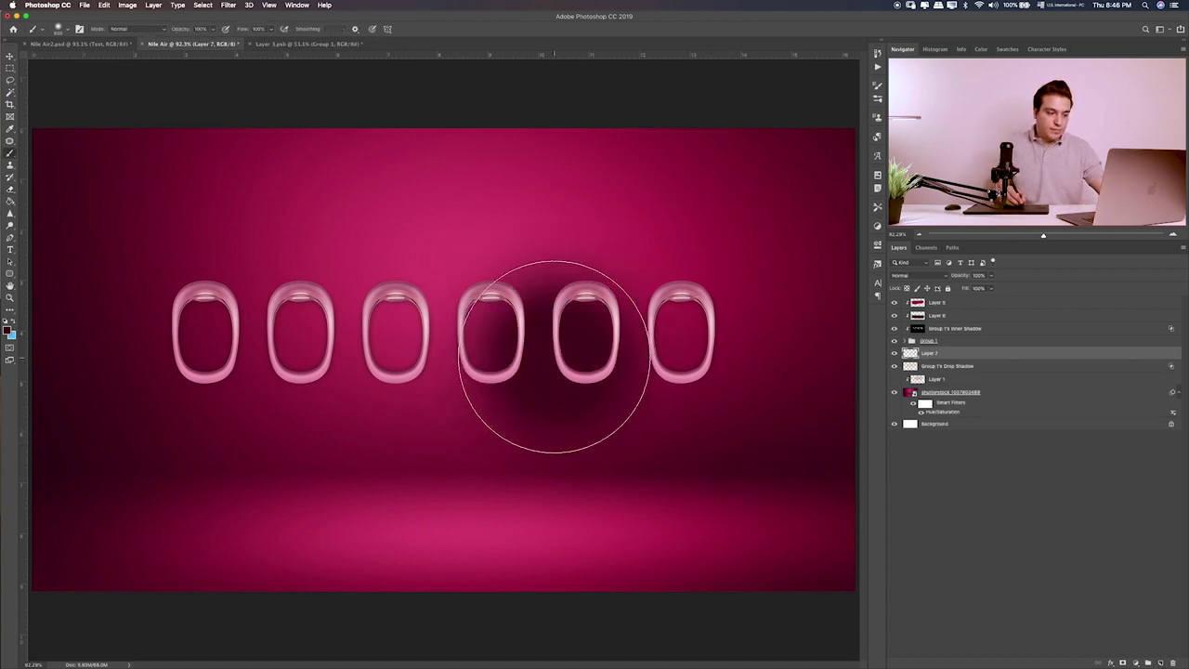
key(ctrl+t)
drag(559, 199, 558, 289)
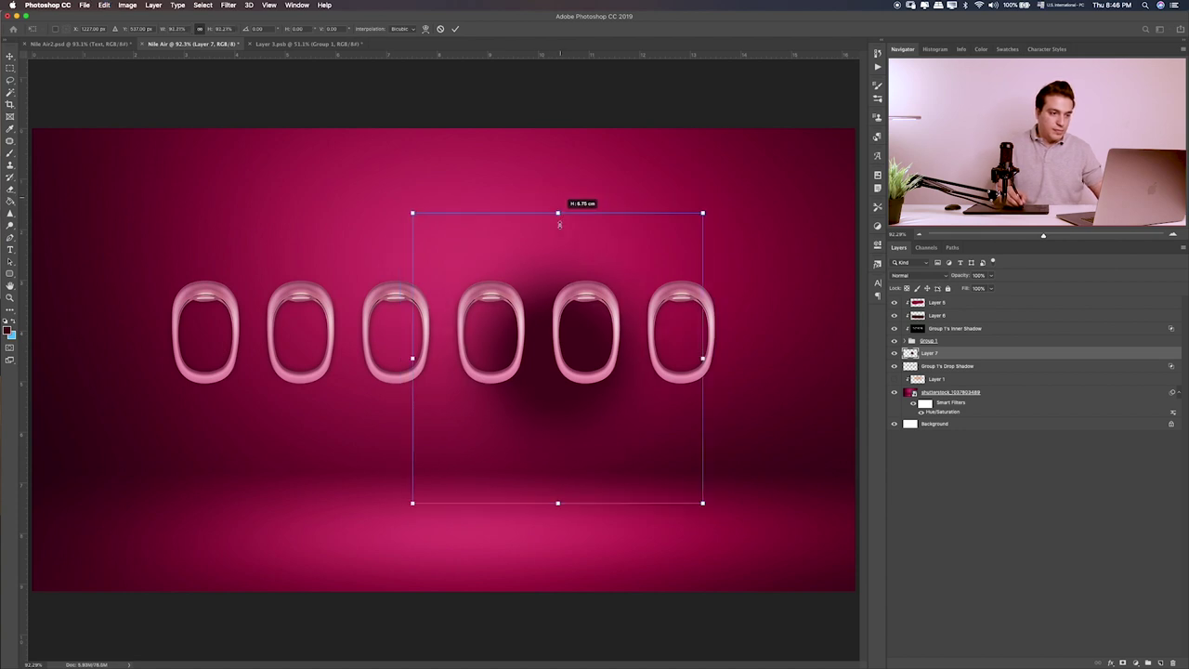
drag(716, 358, 1153, 346)
drag(725, 377, 561, 353)
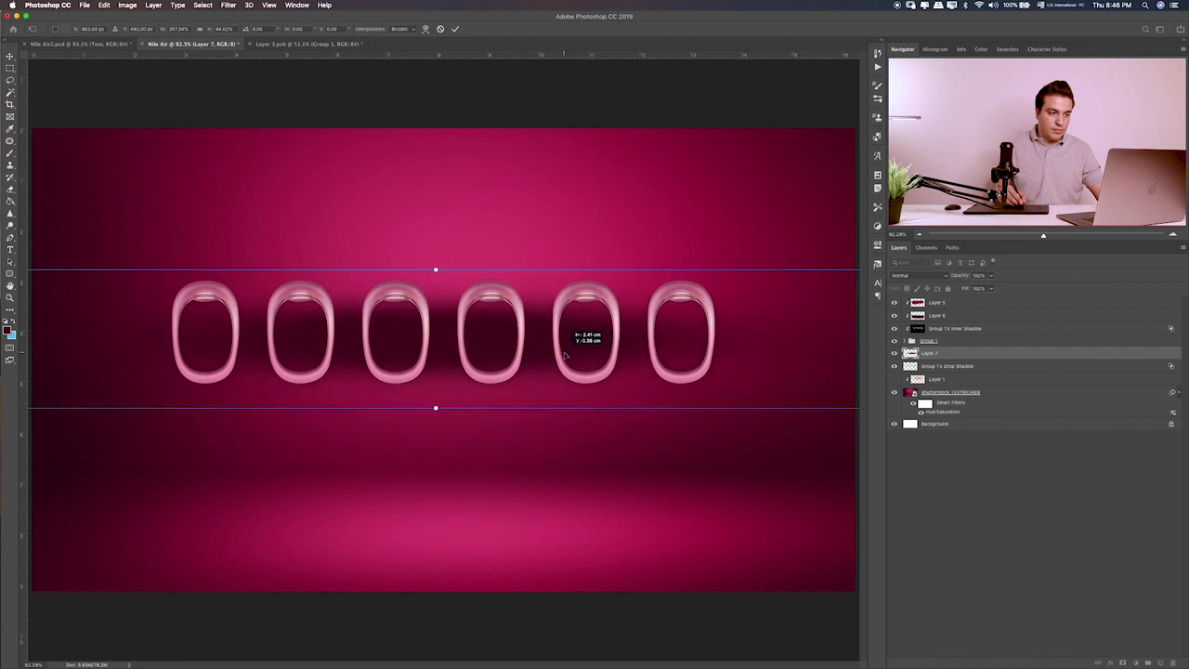
drag(561, 353, 580, 354)
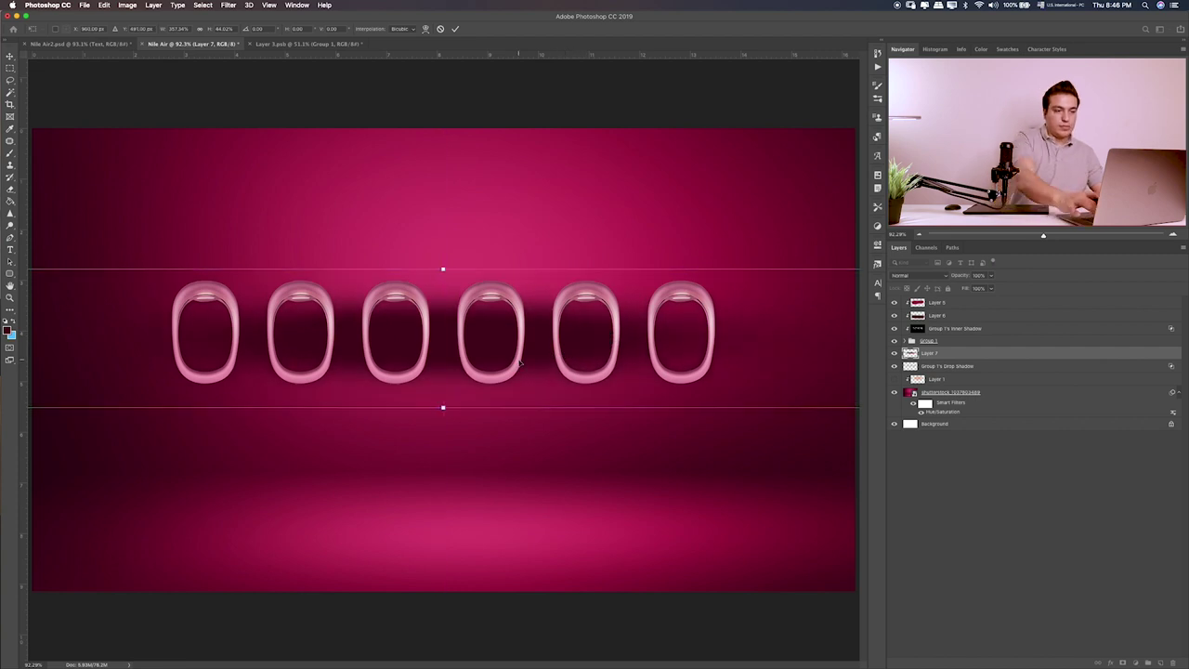
- Enlarge the flattened shadow band past the canvas edges and commit the transform
key(ctrl+minus)
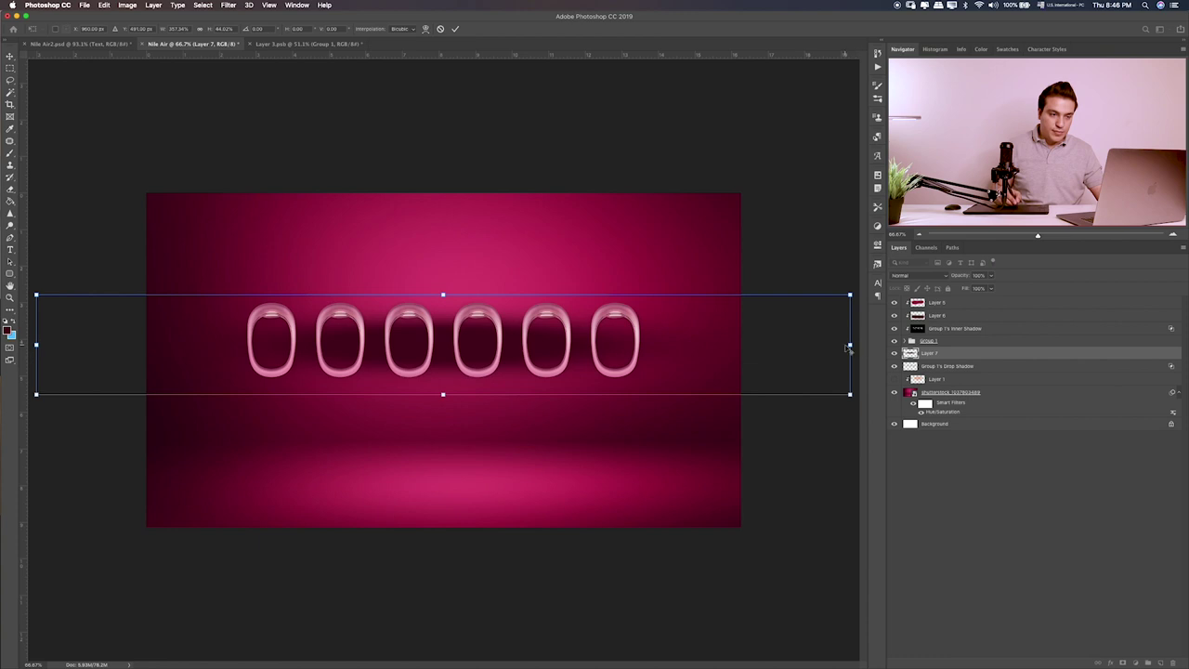
drag(851, 345, 821, 347)
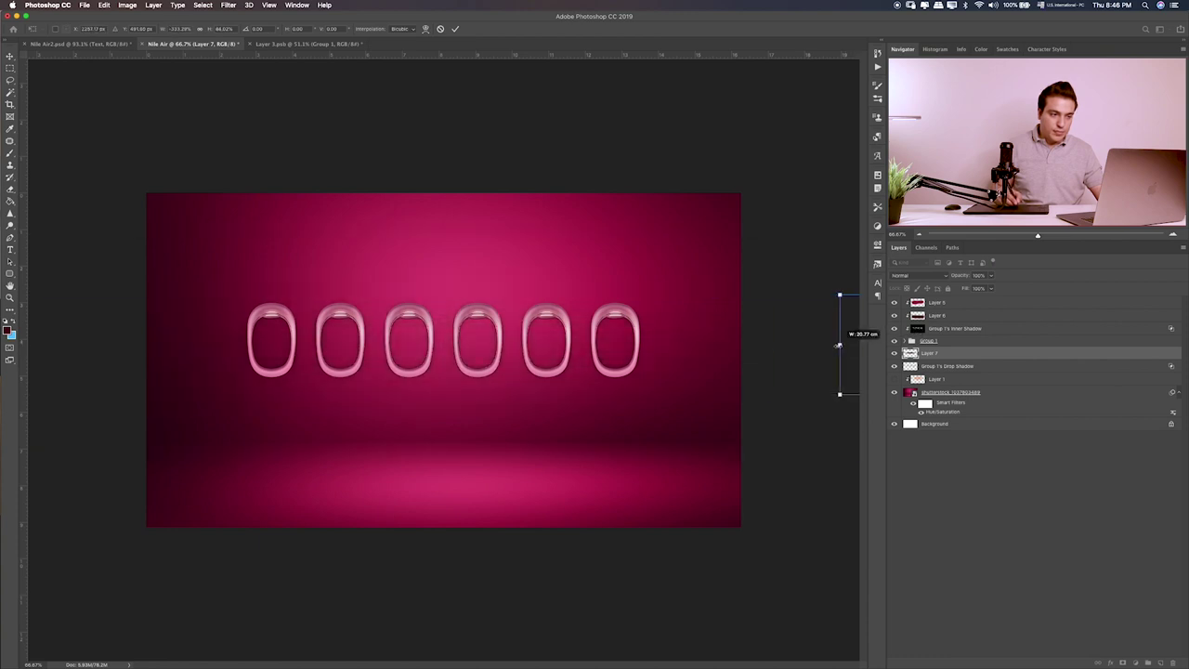
key(ctrl+z)
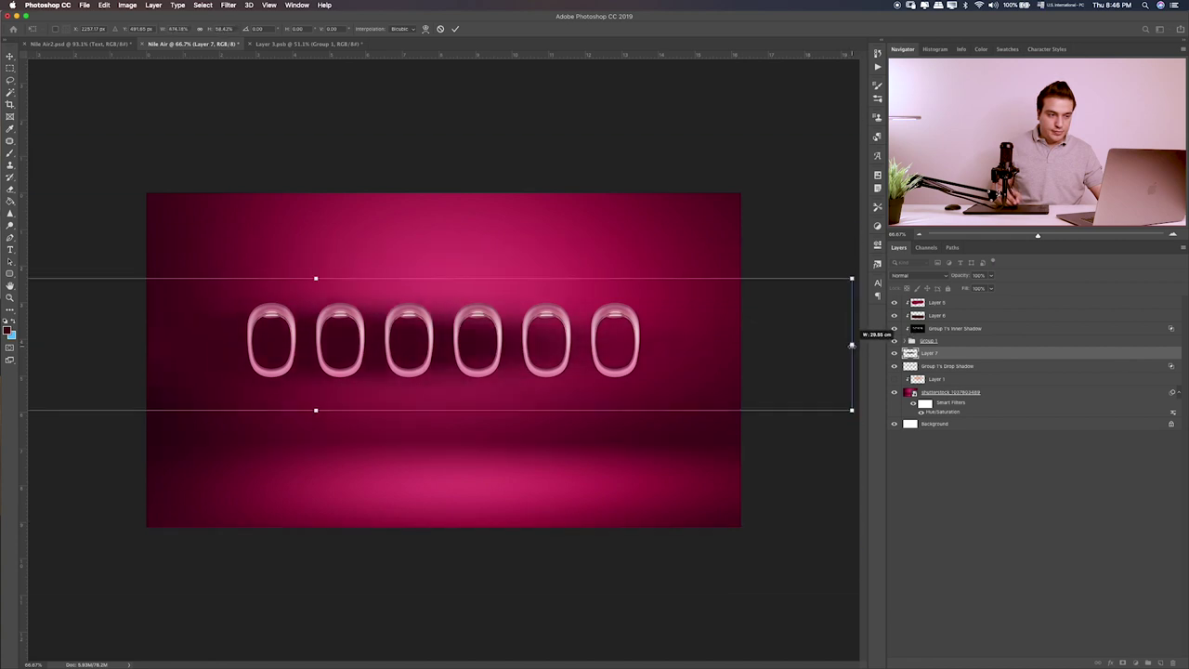
drag(850, 345, 851, 345)
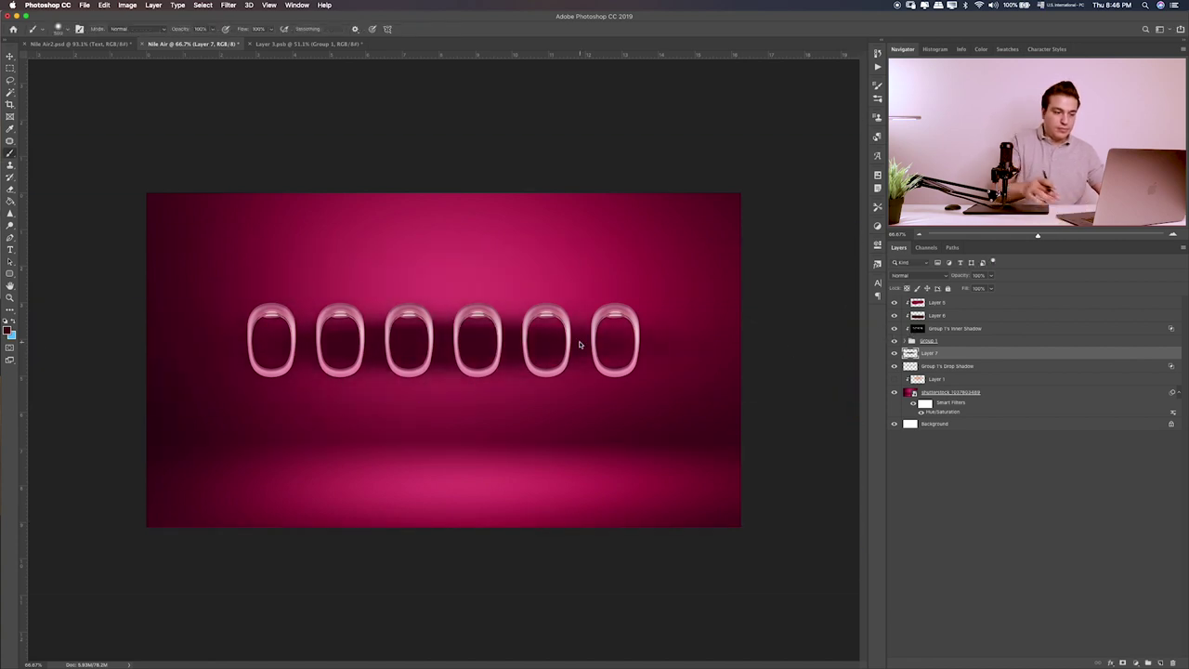
key(ctrl+z)
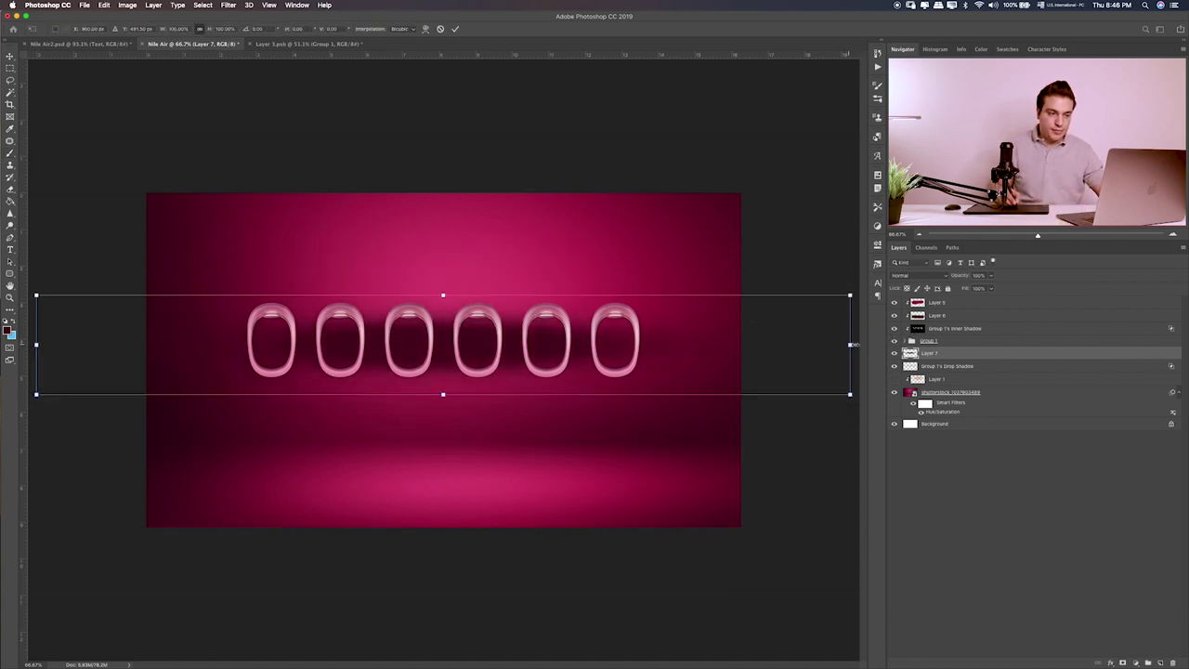
drag(846, 345, 908, 342)
key(Return)
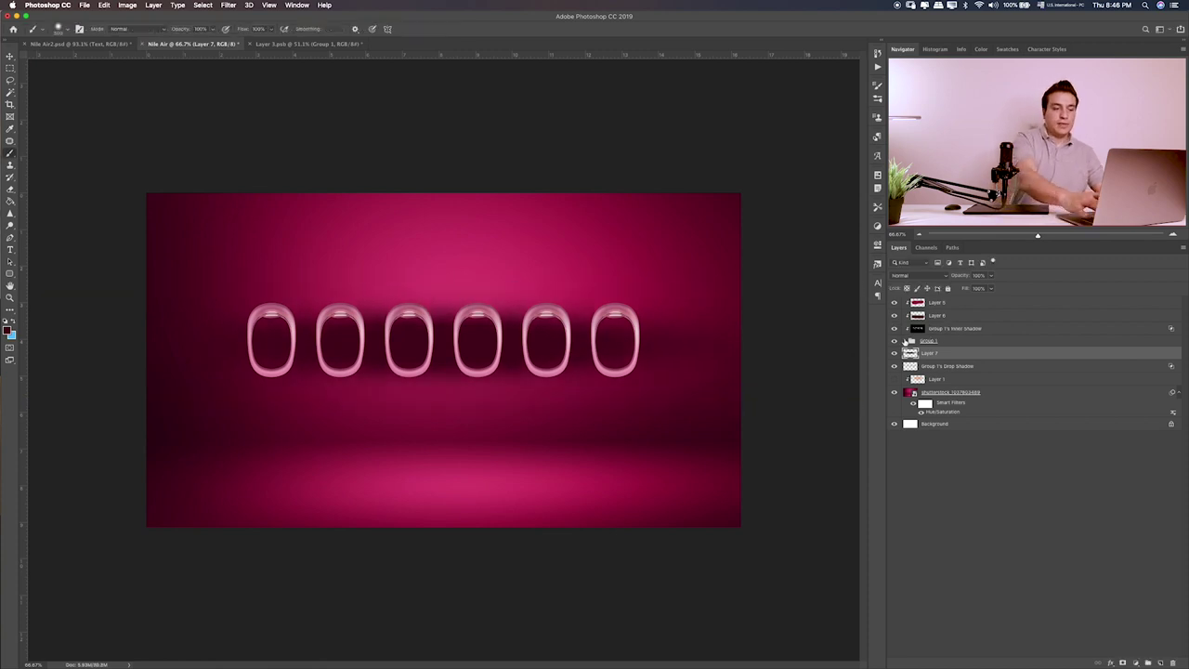
key(ctrl+plus)
- Set Layer 7's blend mode to Soft Light and lower its opacity
click(925, 276)
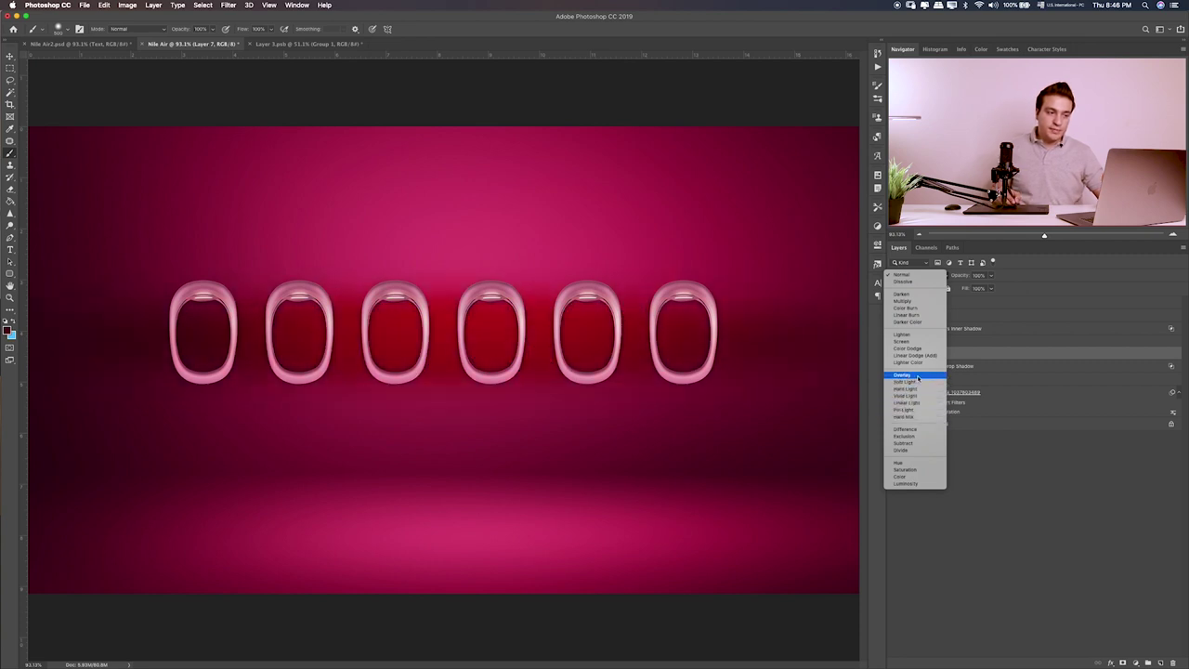
click(920, 382)
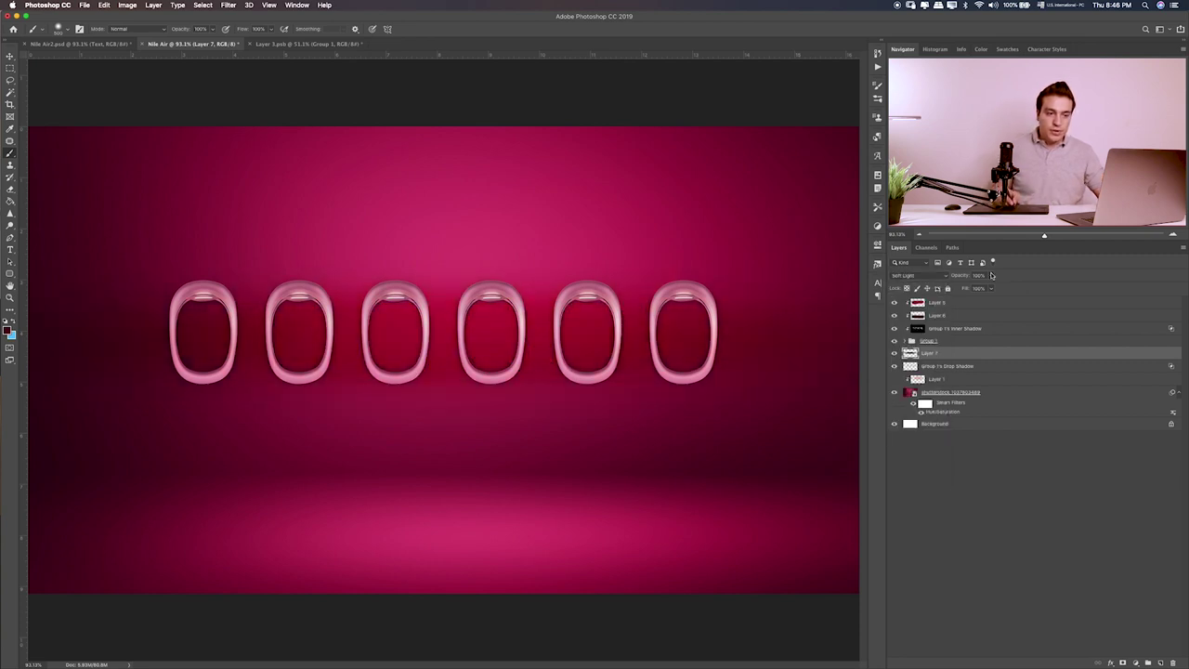
drag(968, 289, 974, 289)
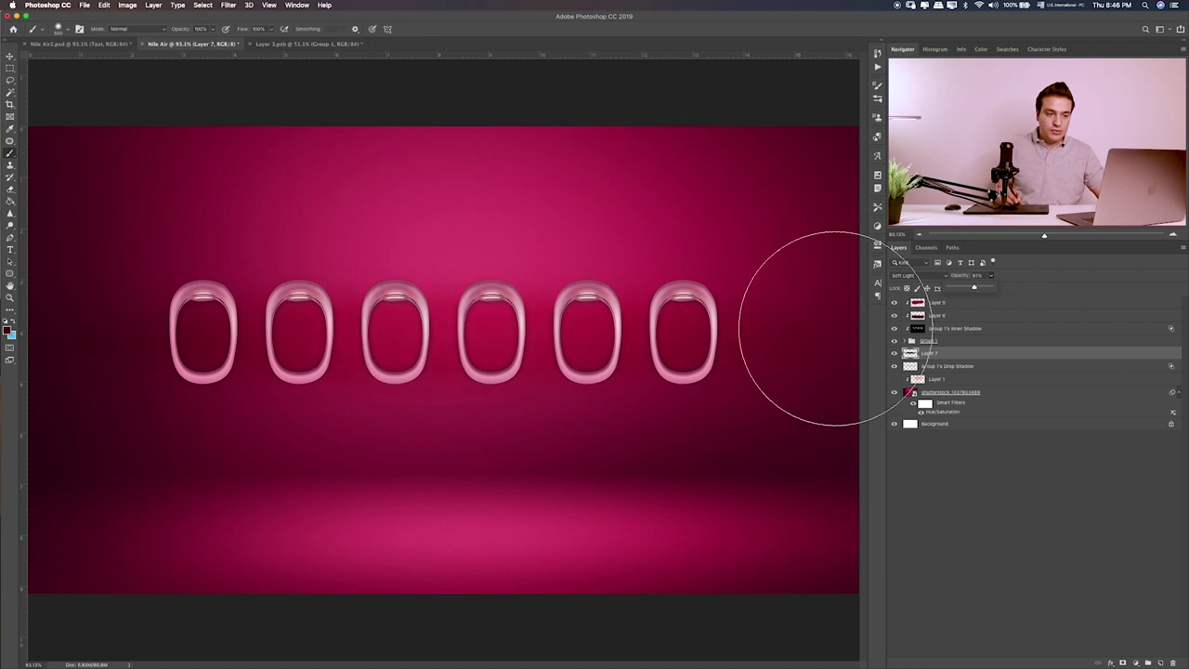
- Switch to a larger eraser brush and deselect all layers
key(e)
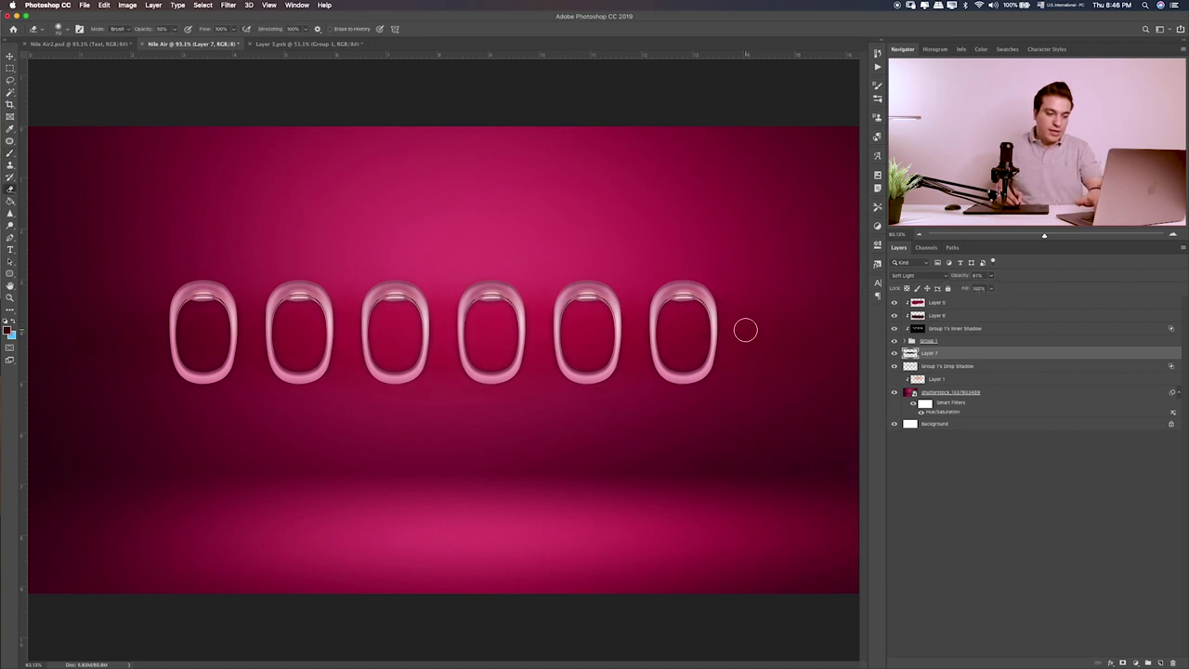
key(bracketright)
key(bracketright)
key(bracketright)
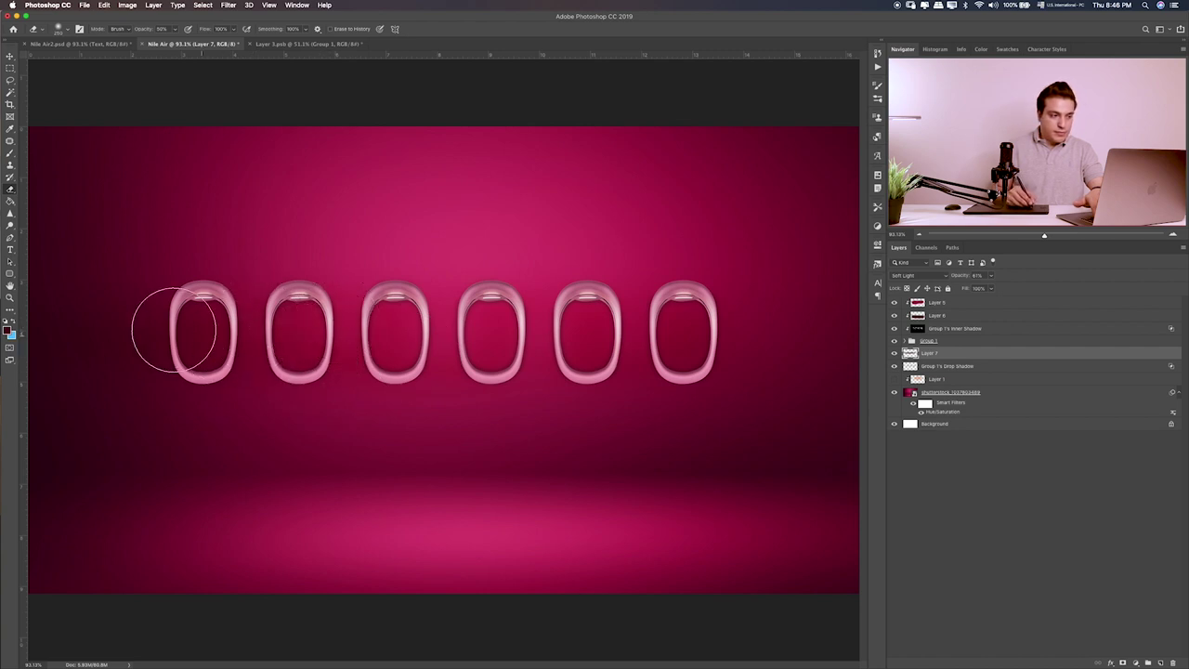
key(bracketright)
key(bracketright)
key(bracketright)
key(bracketright)
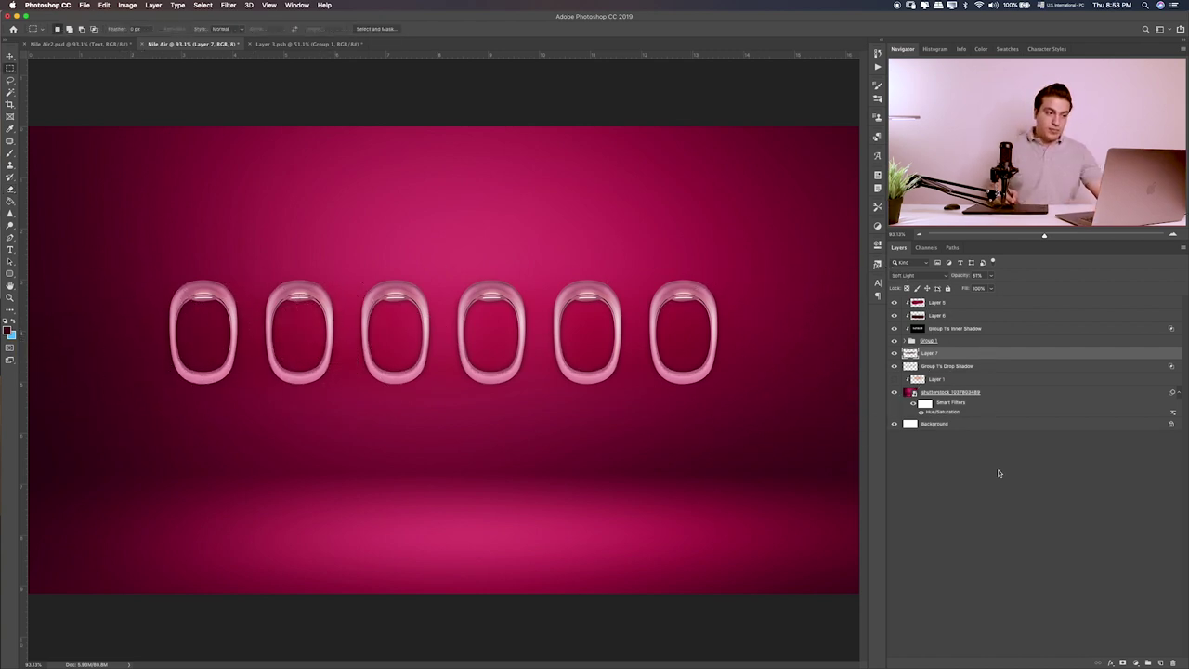
click(999, 473)
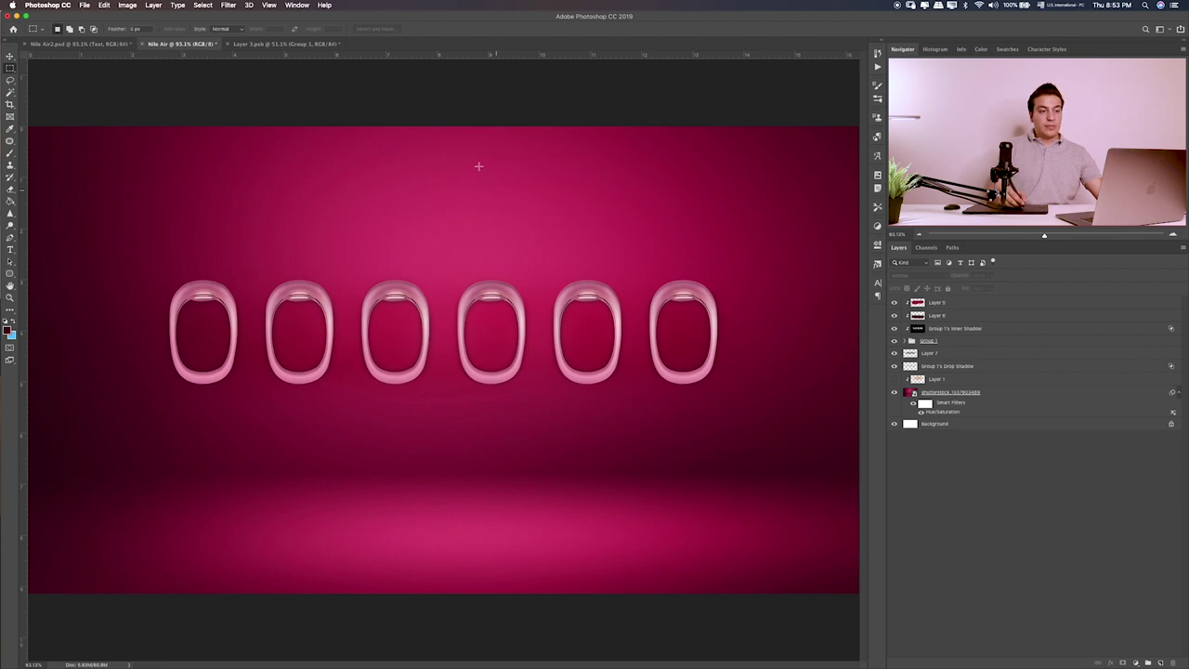
- Place the airplane-wing sky photo from Finder and clip it into the windows
key(super+Tab)
key(super+Tab)
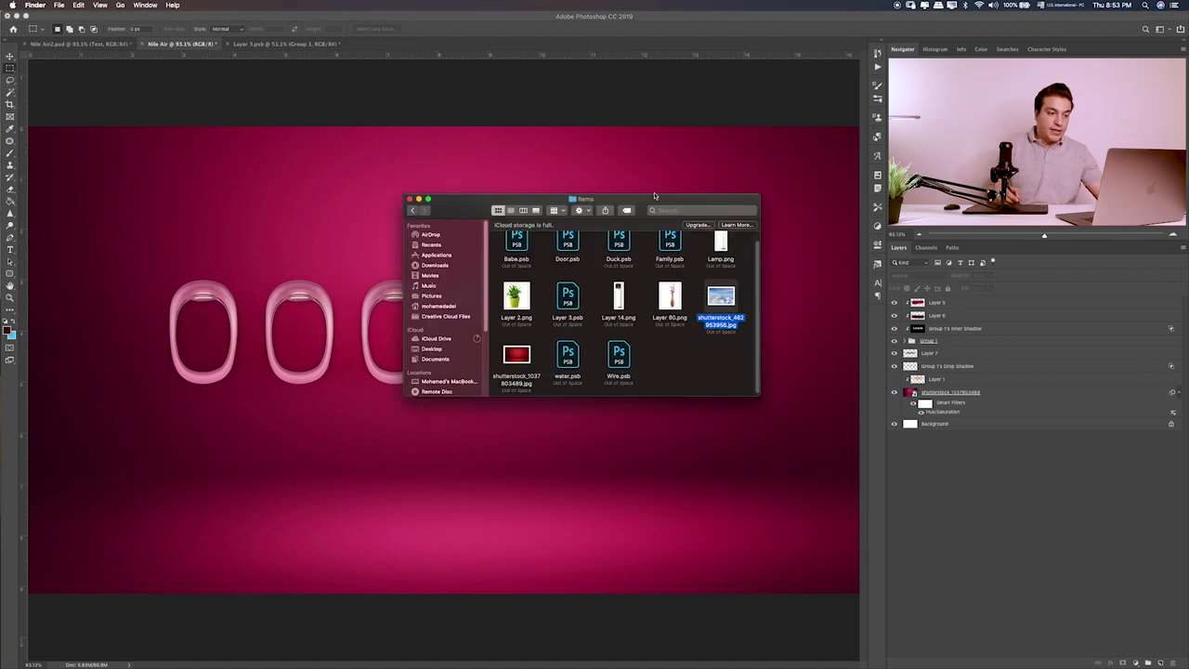
drag(721, 298, 288, 337)
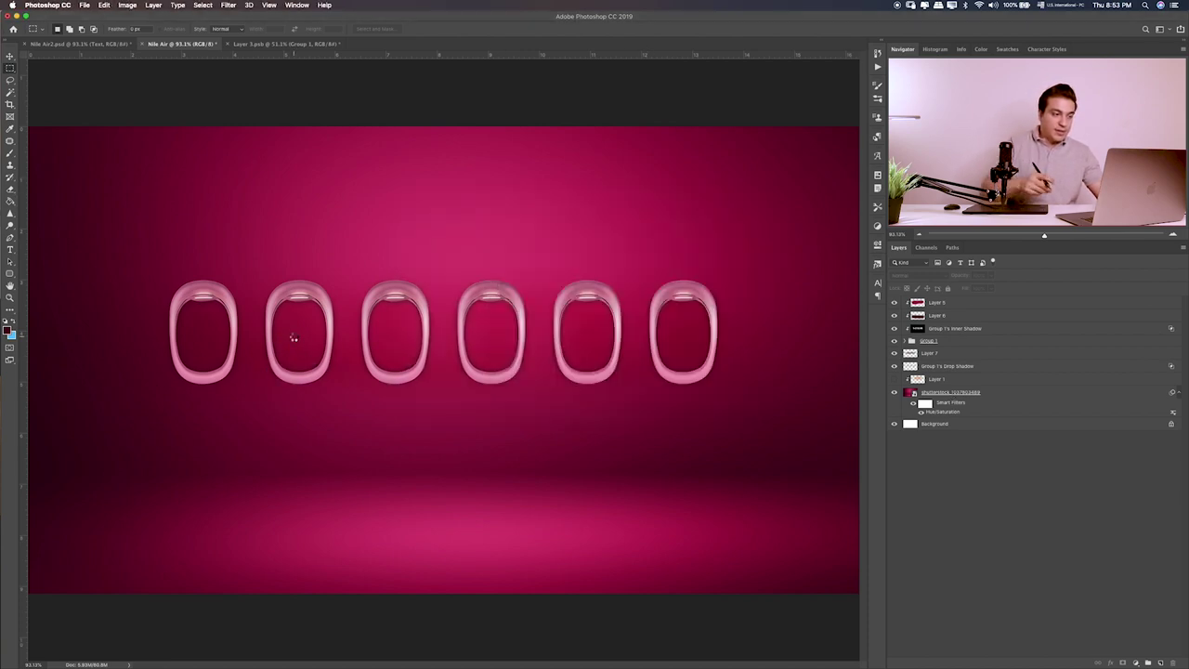
key(Return)
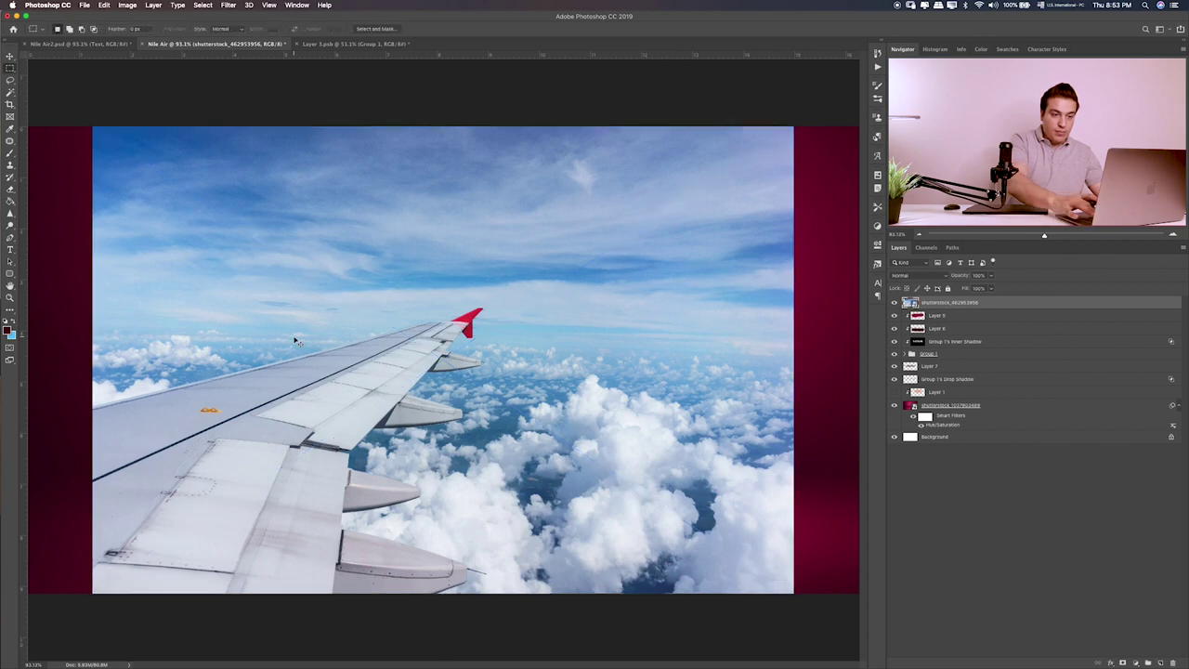
key(super+bracketleft)
key(super+bracketleft)
key(super+bracketleft)
key(super+bracketleft)
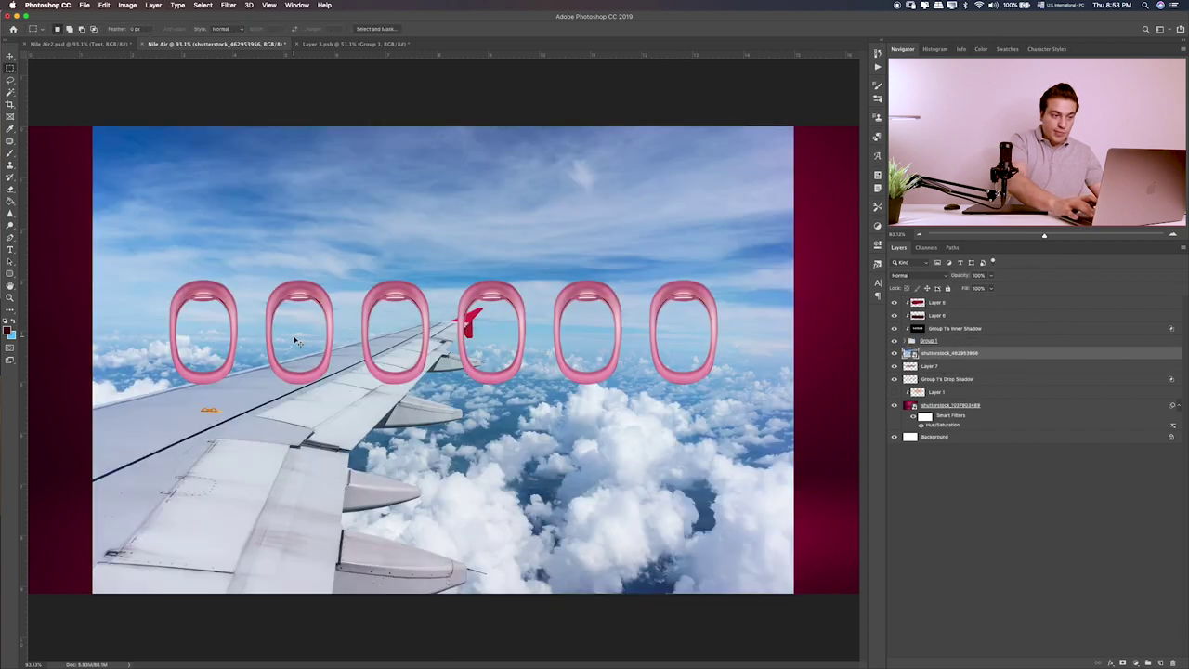
- Scale the sky photo down and position it behind the left windows
key(super+t)
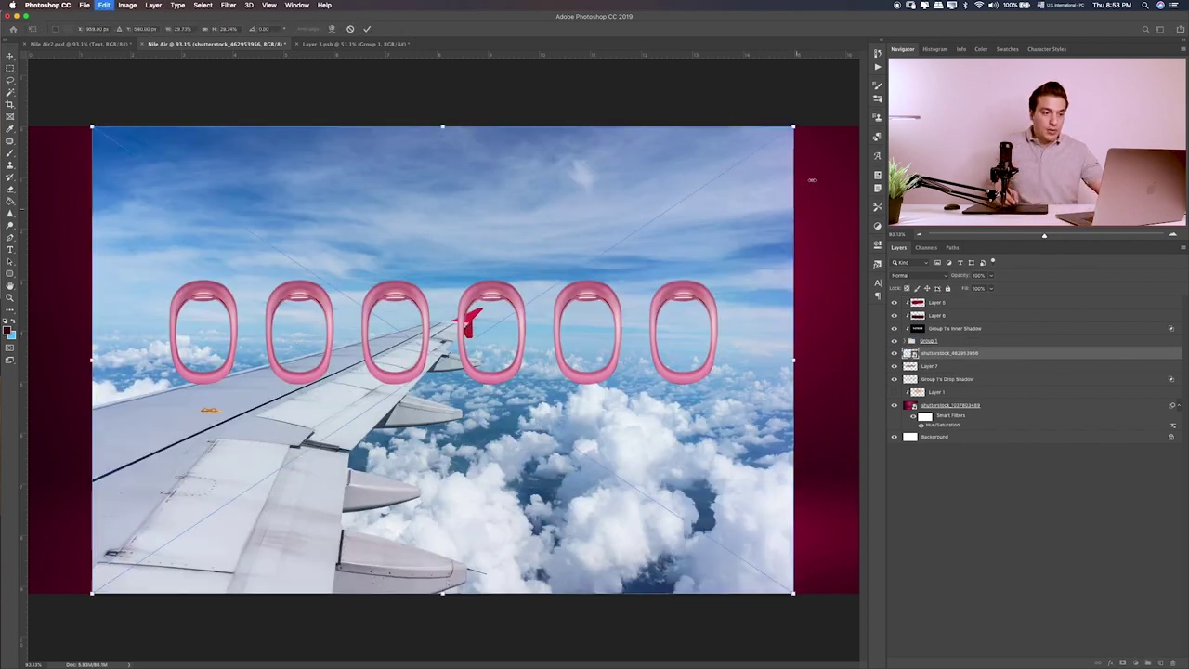
mouse_move(794, 127)
mouse_down()
mouse_move(748, 163)
mouse_move(703, 266)
mouse_up()
mouse_move(578, 390)
mouse_down()
mouse_move(518, 346)
mouse_move(526, 313)
mouse_up()
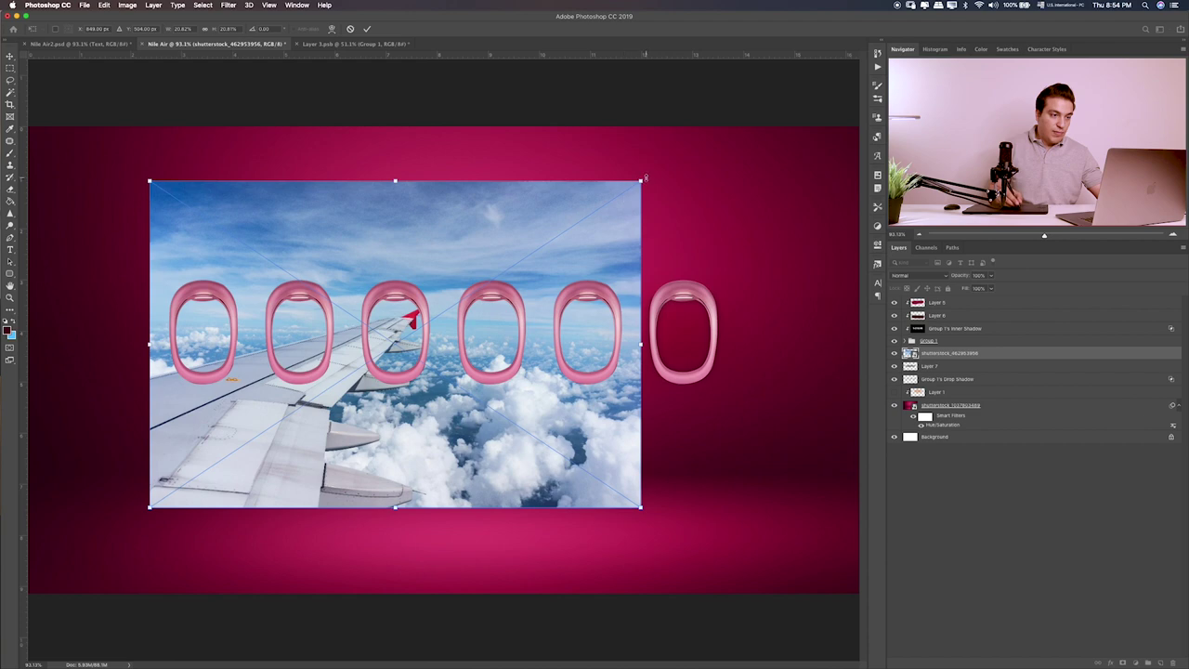
drag(646, 177, 564, 225)
mouse_move(514, 295)
mouse_down()
mouse_move(543, 284)
mouse_move(534, 267)
mouse_move(542, 288)
mouse_up()
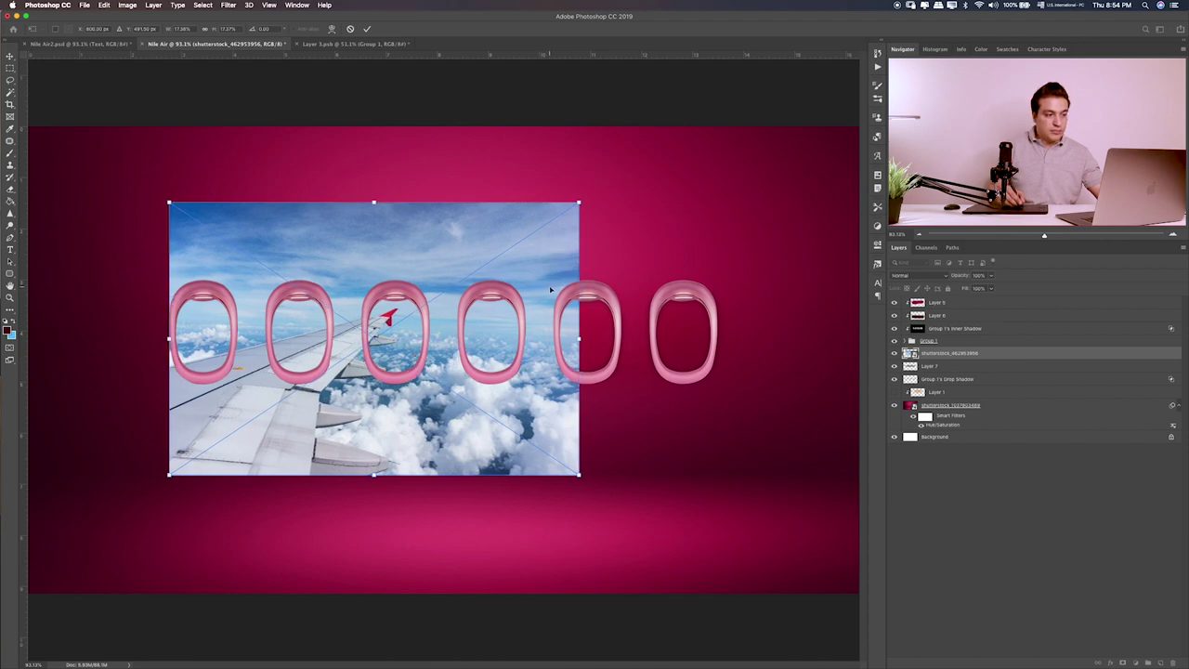
drag(550, 290, 557, 287)
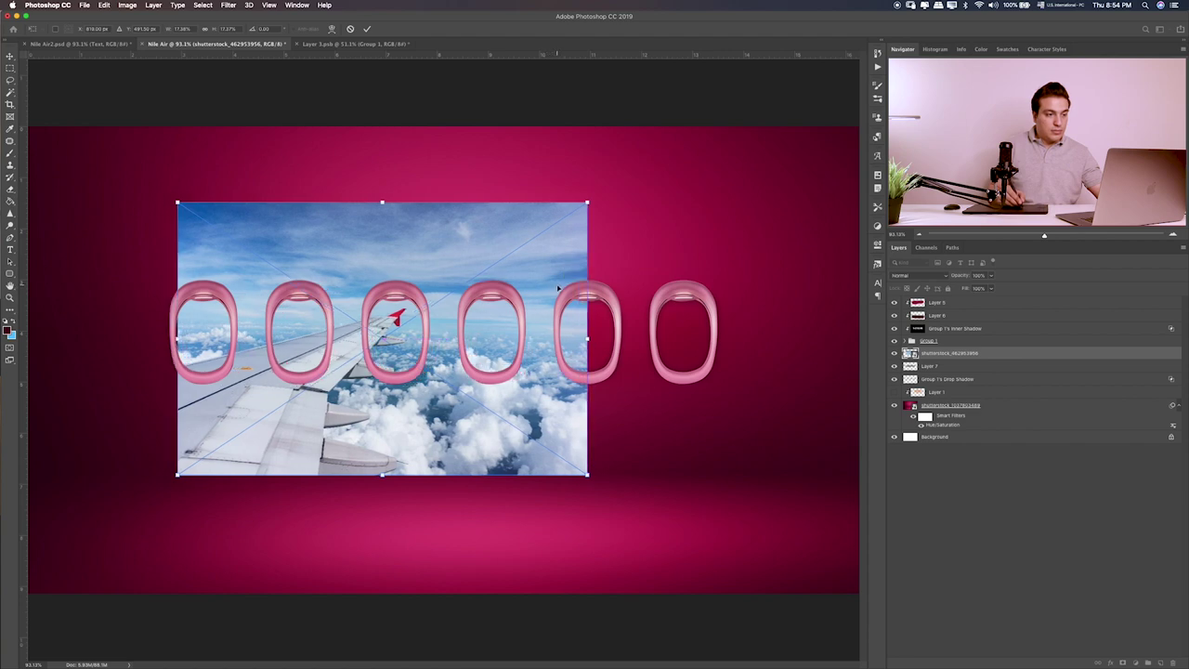
key(Left)
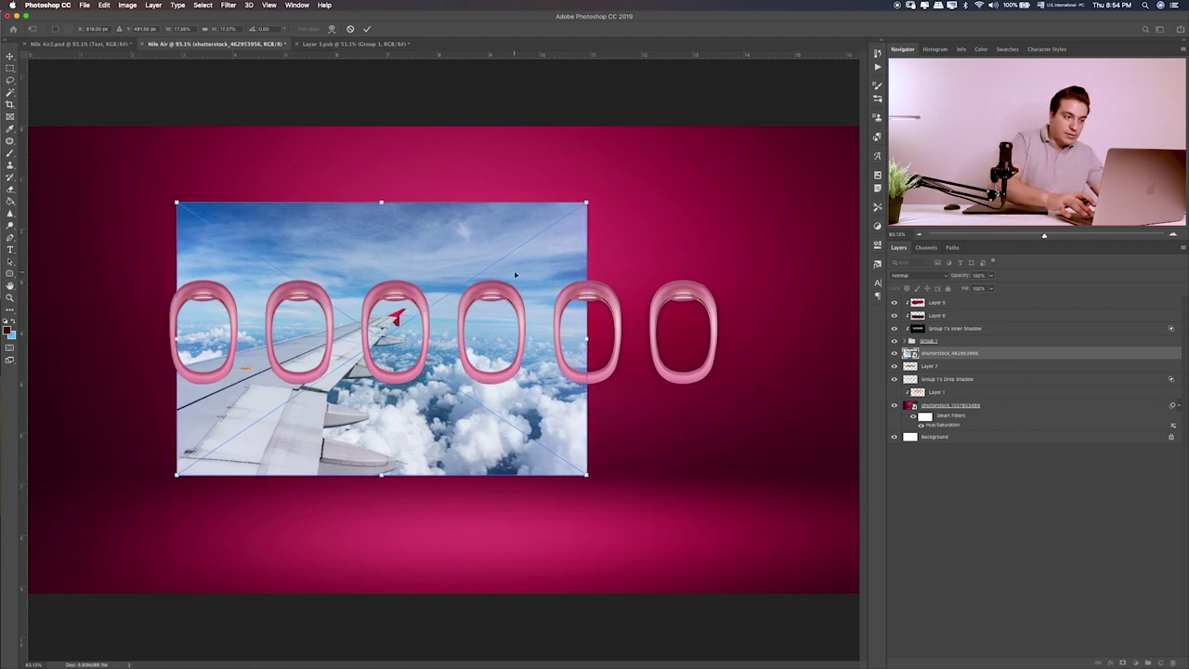
key(Left)
key(Left)
- Commit the sky photo, duplicate it beneath, and slide the copy right behind the sixth window
key(Return)
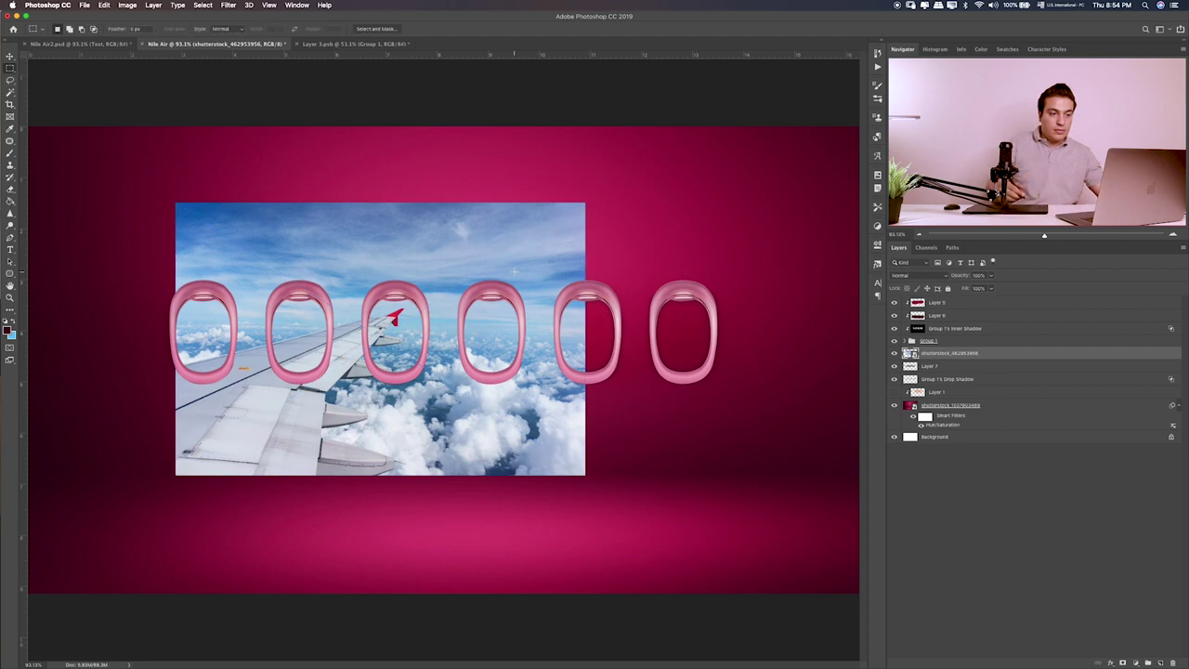
key(v)
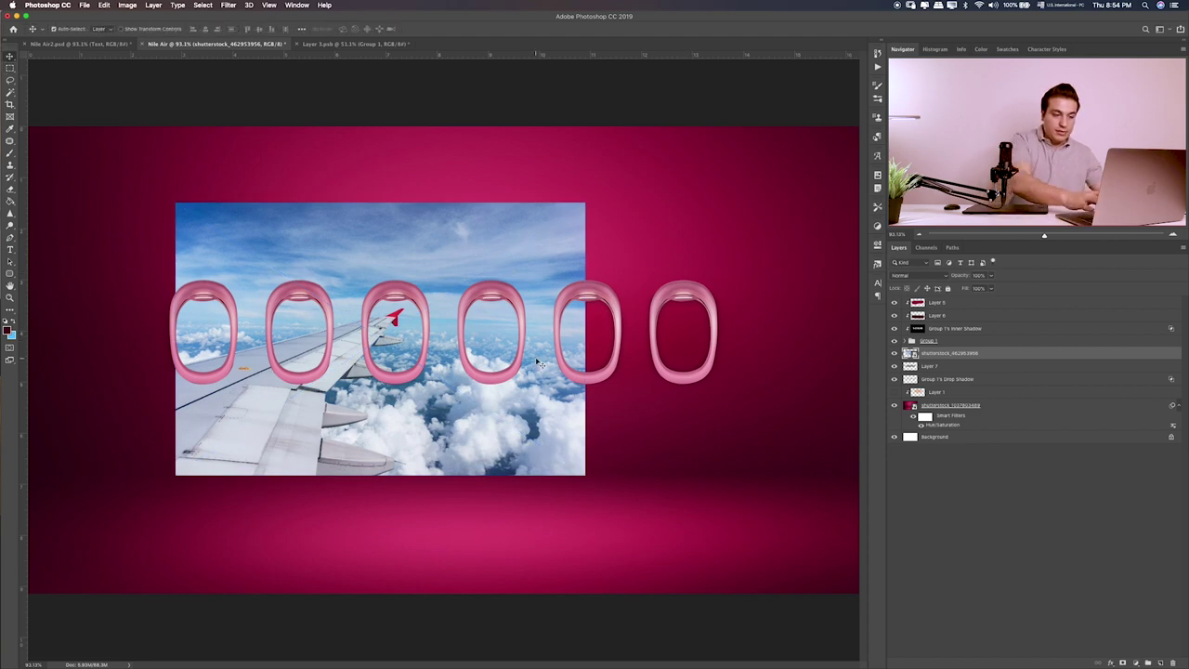
key(ctrl+j)
key(ctrl+bracketleft)
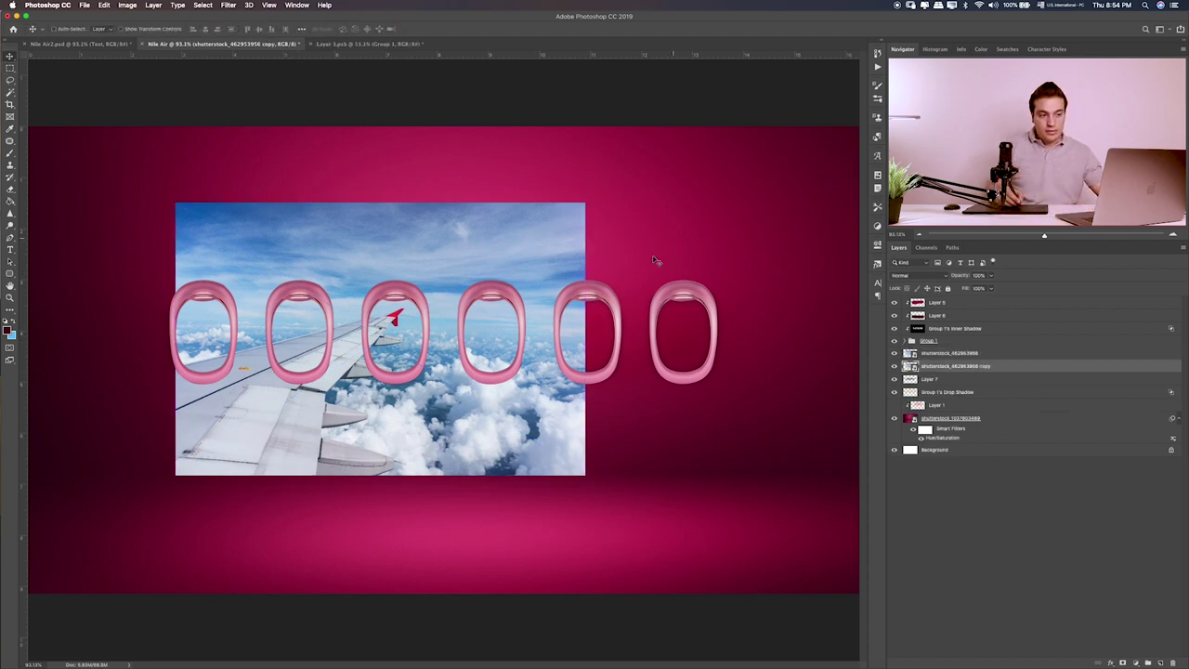
drag(530, 338, 660, 328)
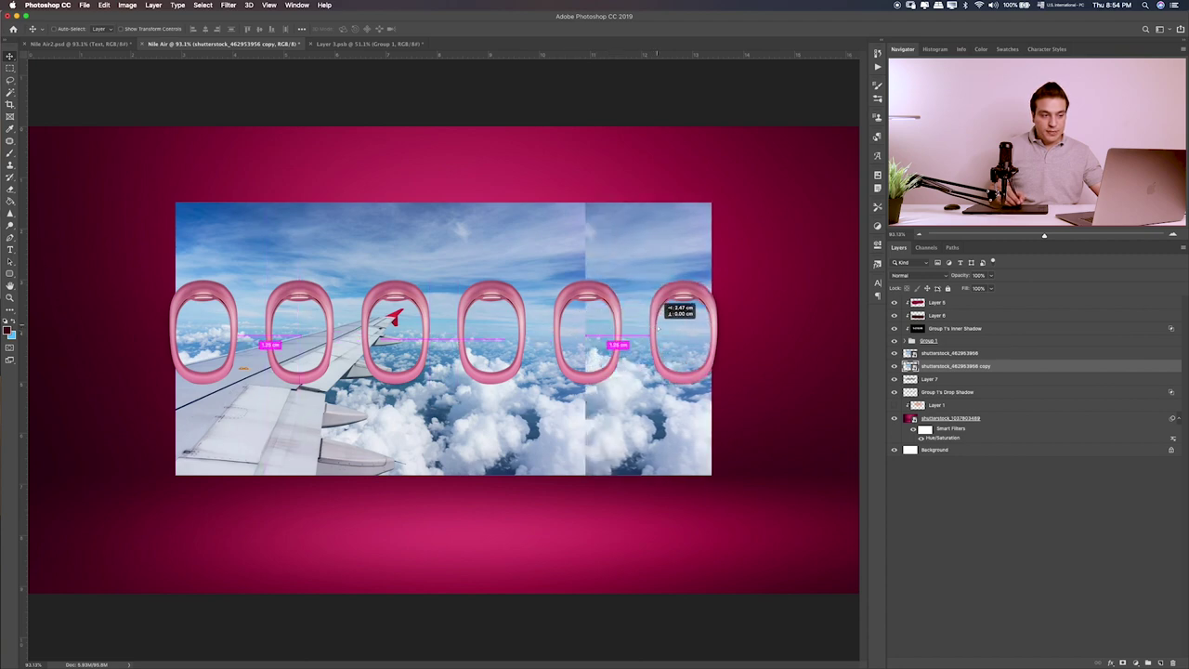
drag(661, 327, 680, 326)
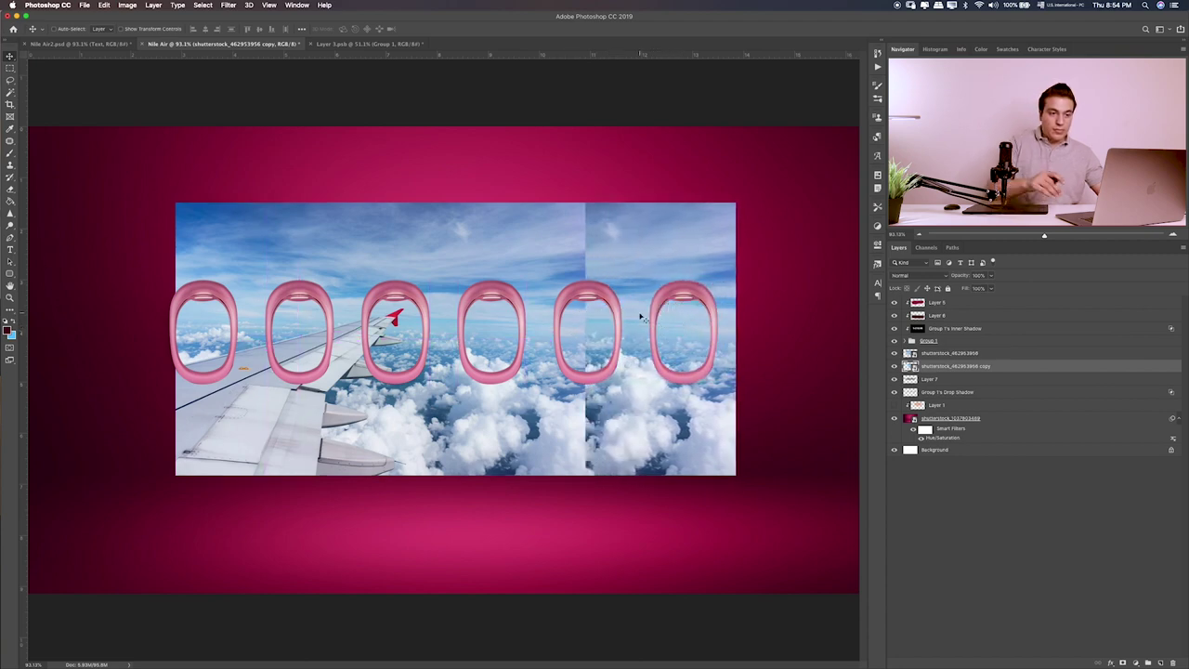
- Add a layer mask to the original sky photo and brush over the seam with a small brush
click(964, 356)
click(1132, 663)
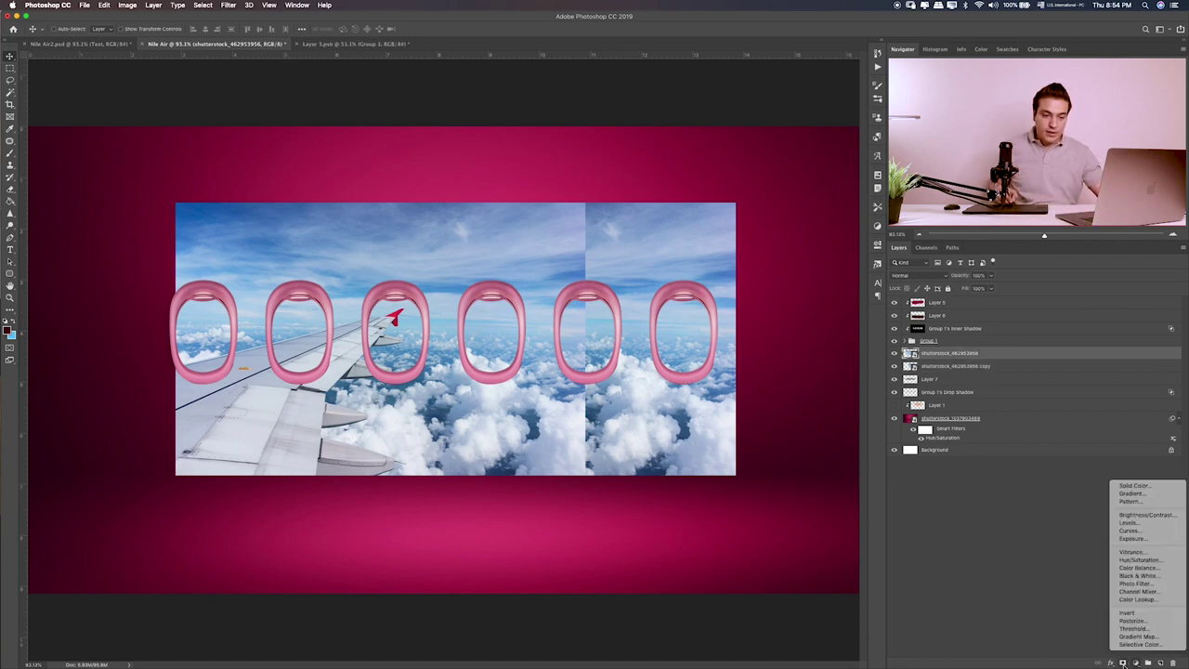
click(1122, 664)
key(b)
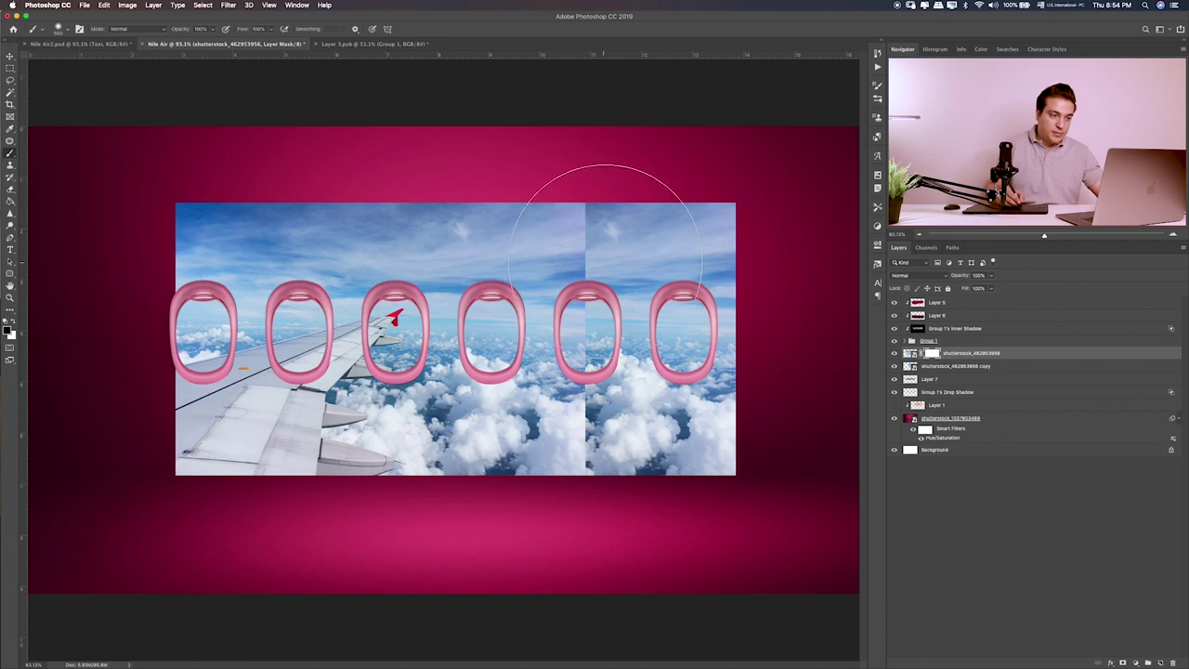
key(bracketleft)
key(bracketleft)
key(bracketleft)
key(bracketleft)
key(bracketleft)
key(bracketleft)
key(bracketleft)
key(bracketleft)
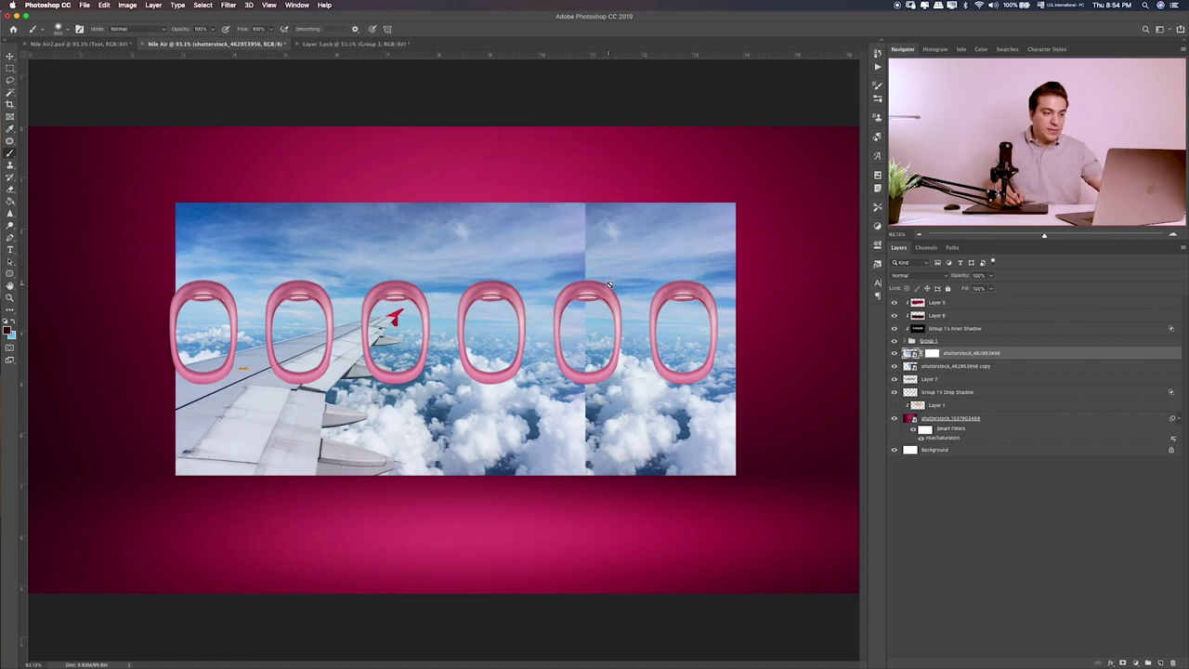
click(932, 354)
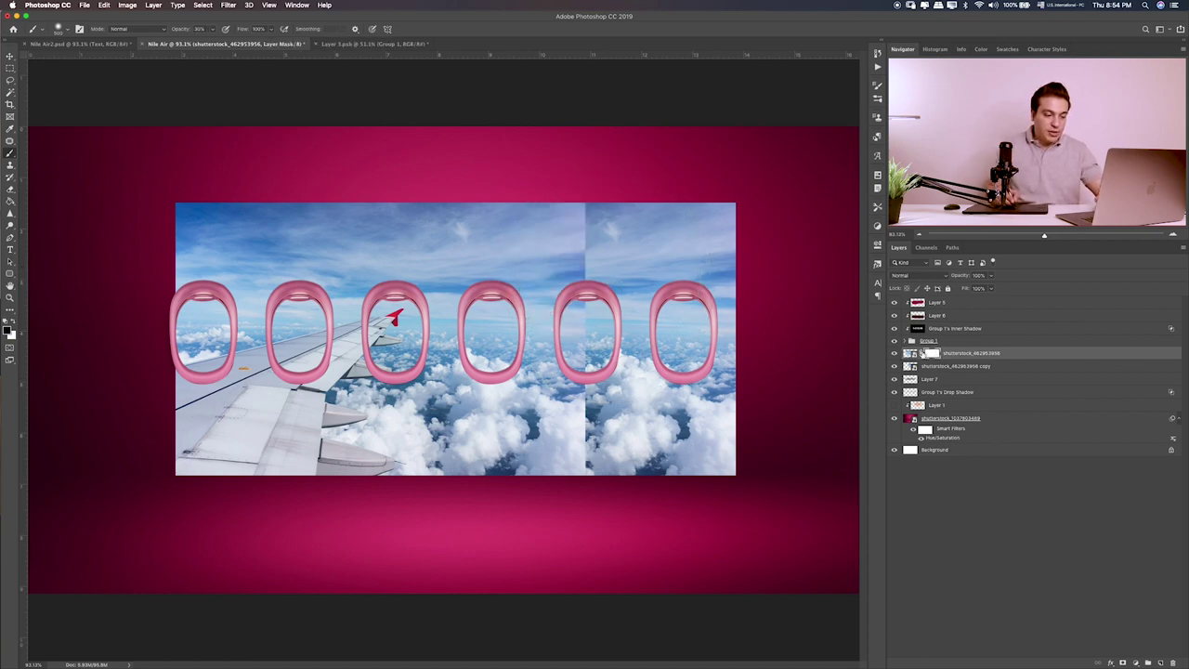
key(bracketleft)
key(bracketleft)
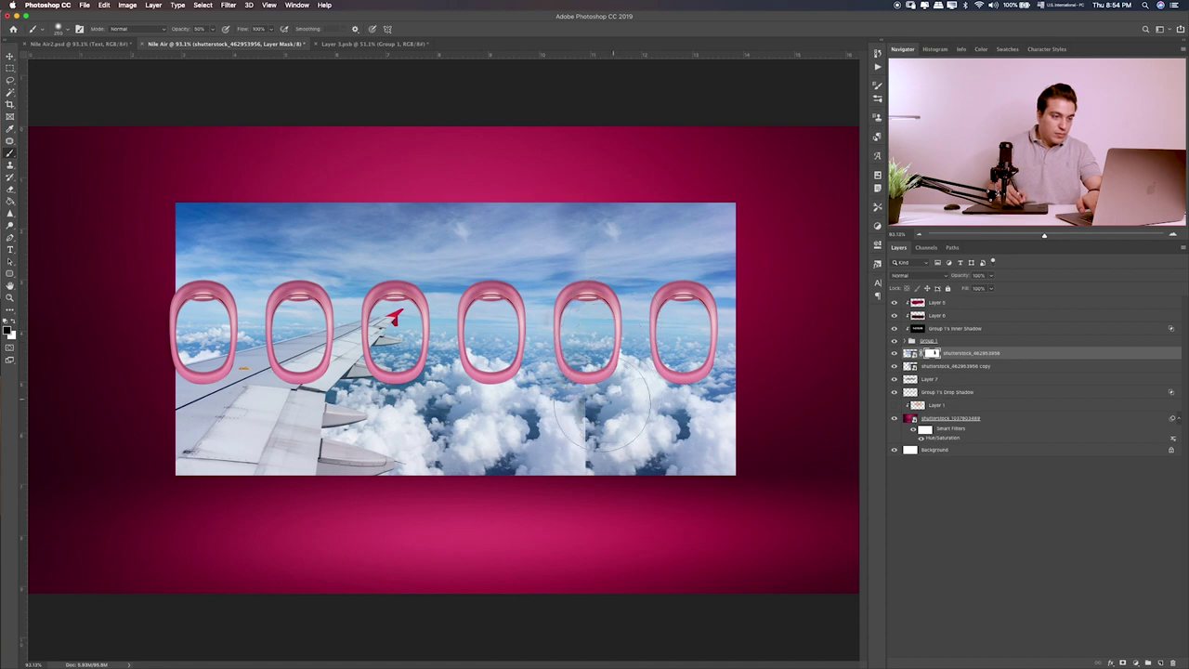
drag(507, 427, 506, 371)
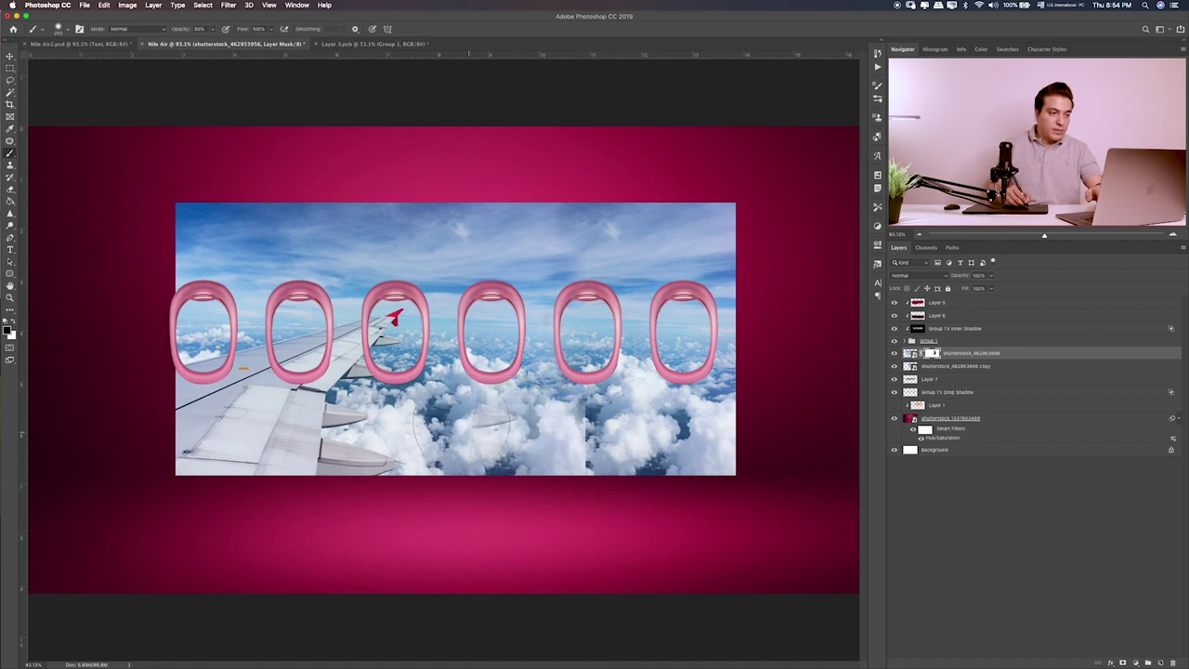
- Group both sky layers, duplicate the group, and convert the copy into a smart object
click(976, 372)
key(ctrl+g)
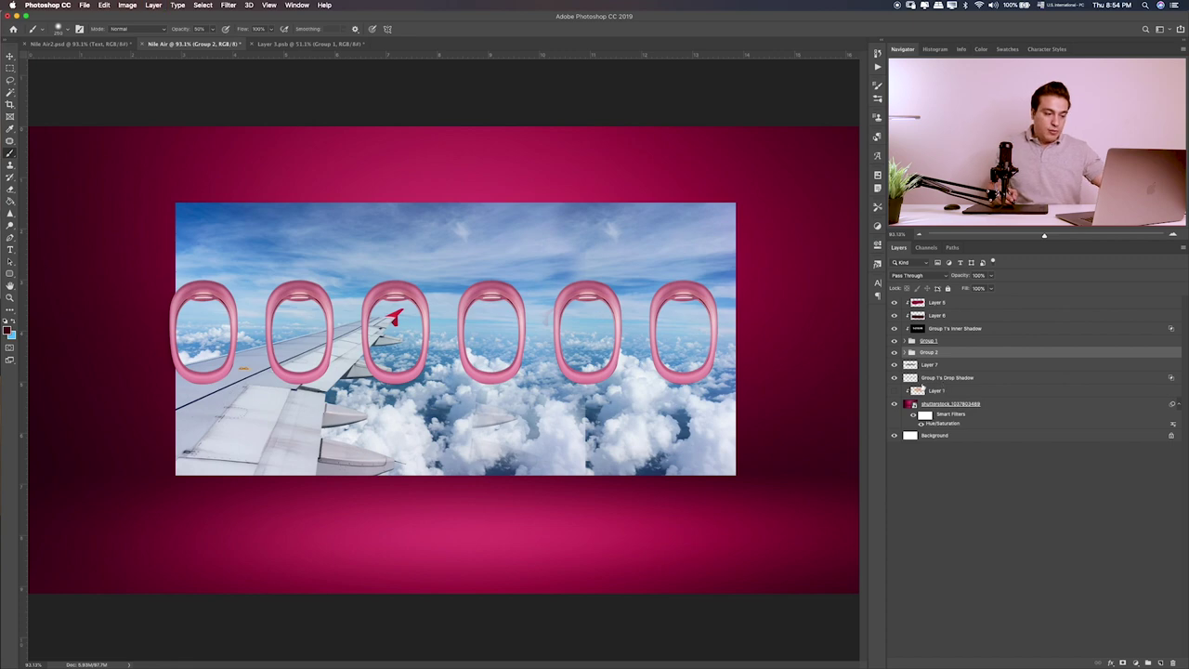
drag(924, 390, 984, 364)
right_click(975, 354)
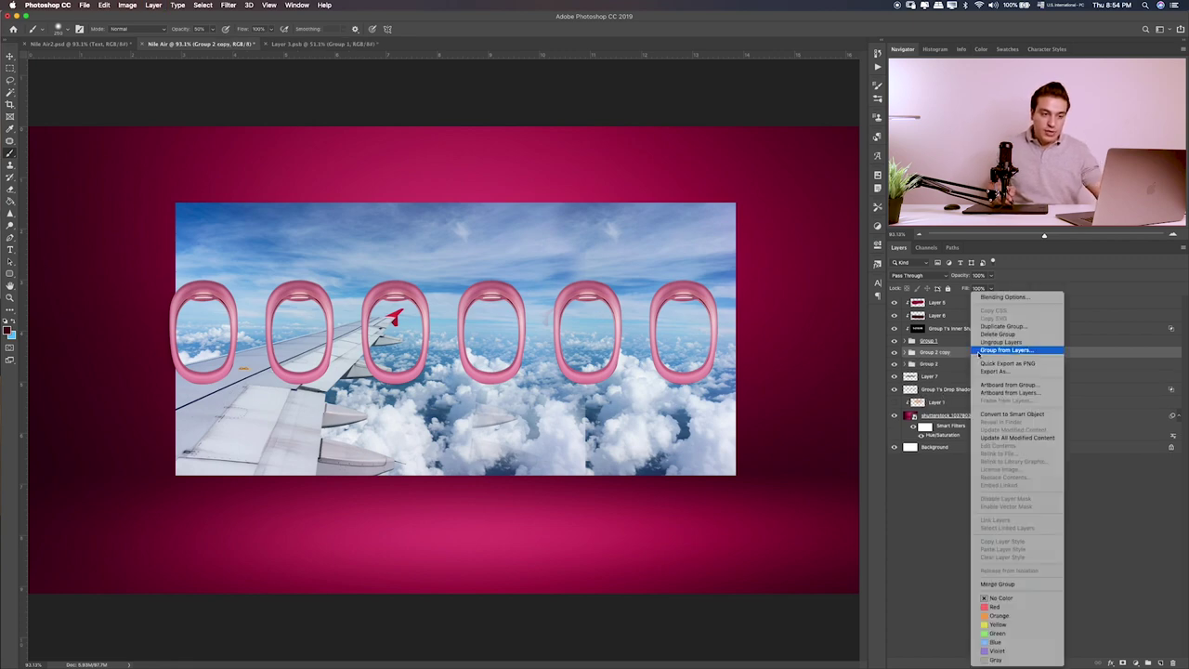
click(1018, 412)
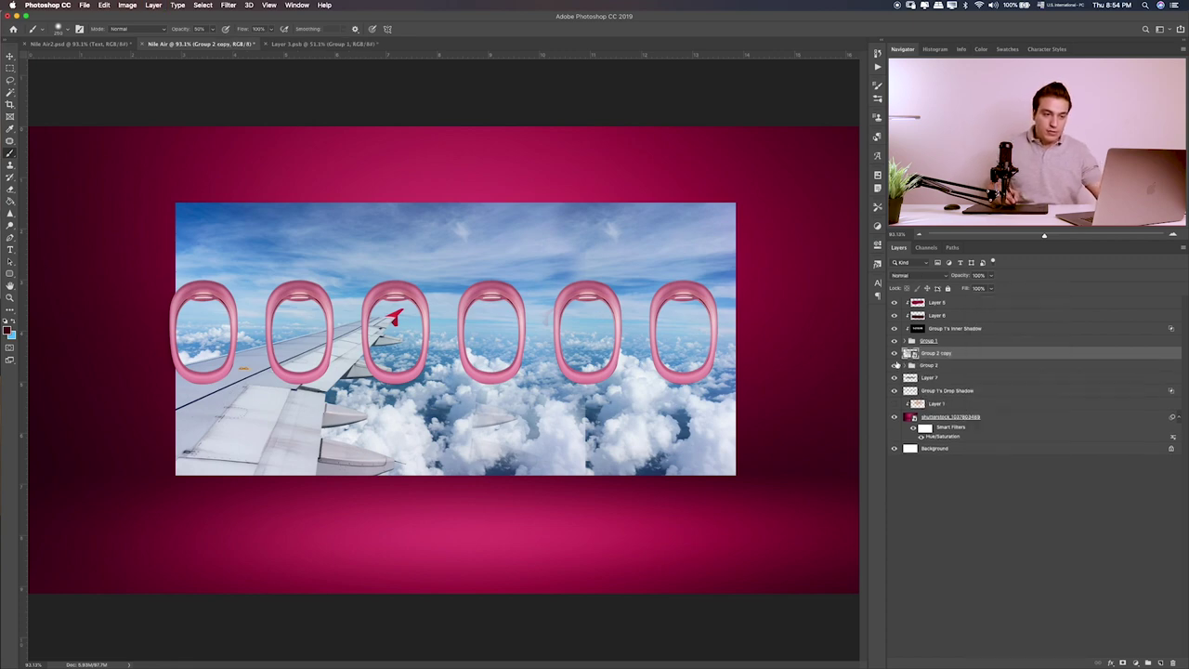
click(895, 354)
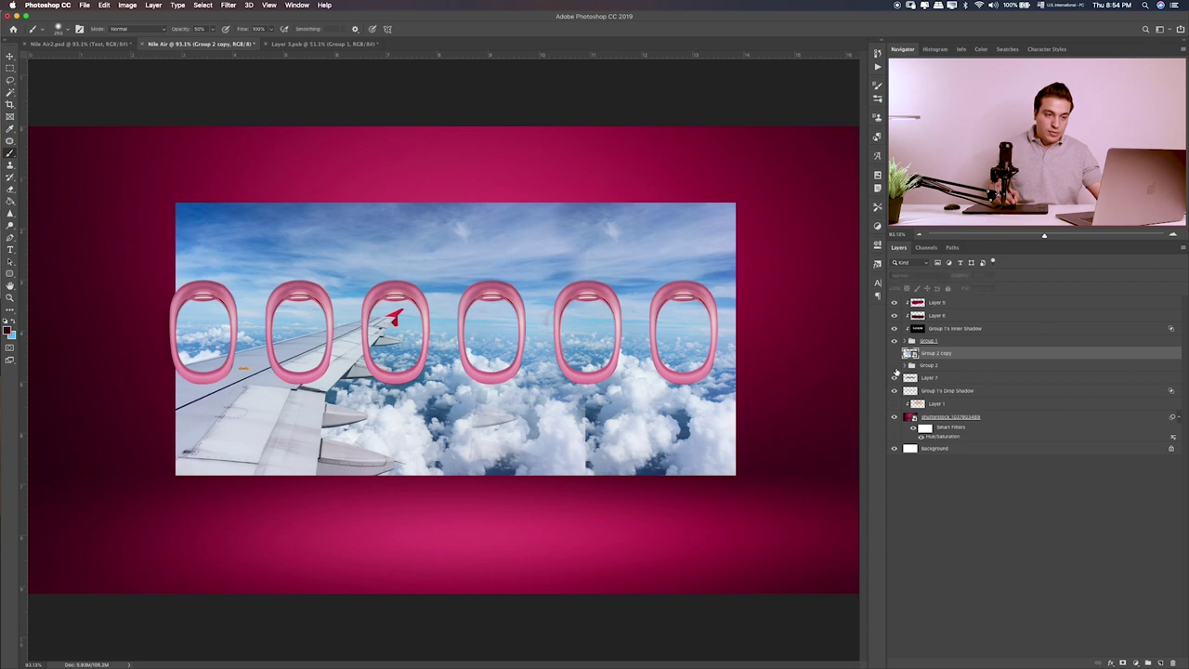
click(894, 367)
click(895, 354)
- Mask Group 2 copy, select all six window shapes, and invert the selection
click(911, 341)
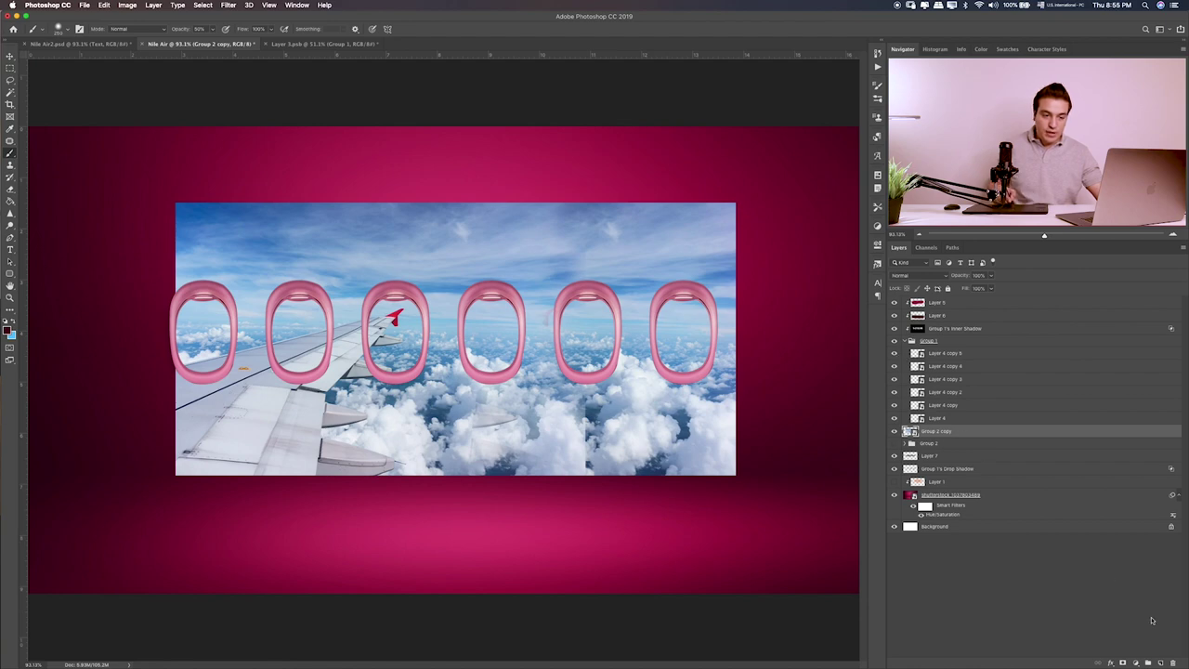
click(1123, 662)
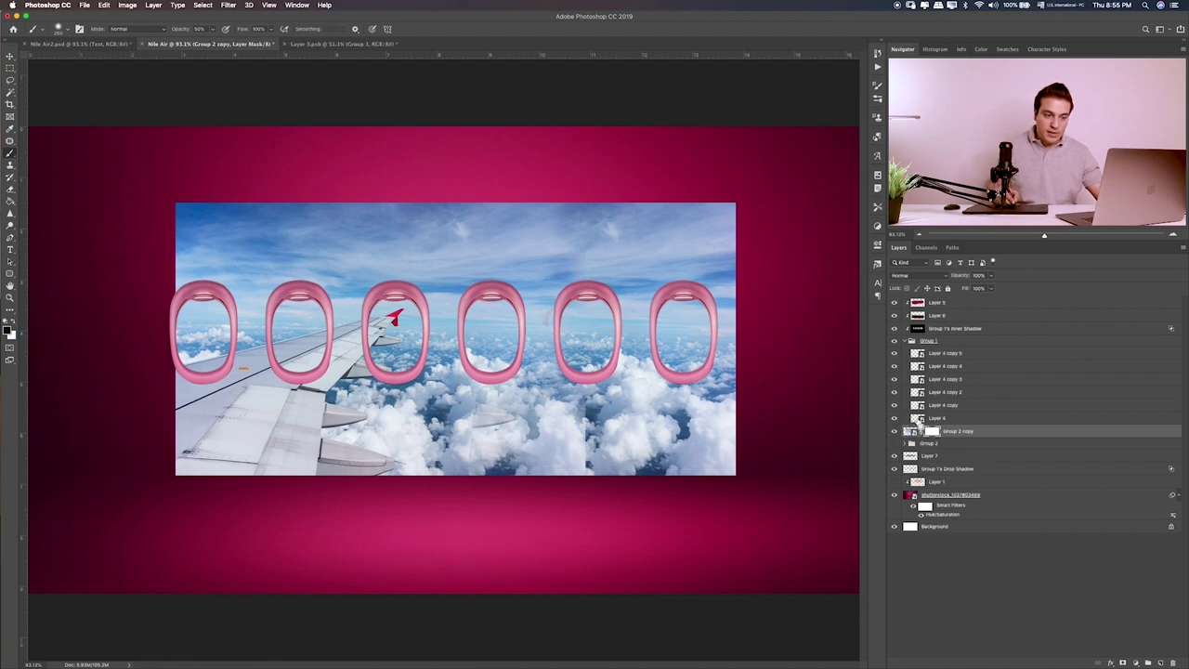
ctrl+click(915, 419)
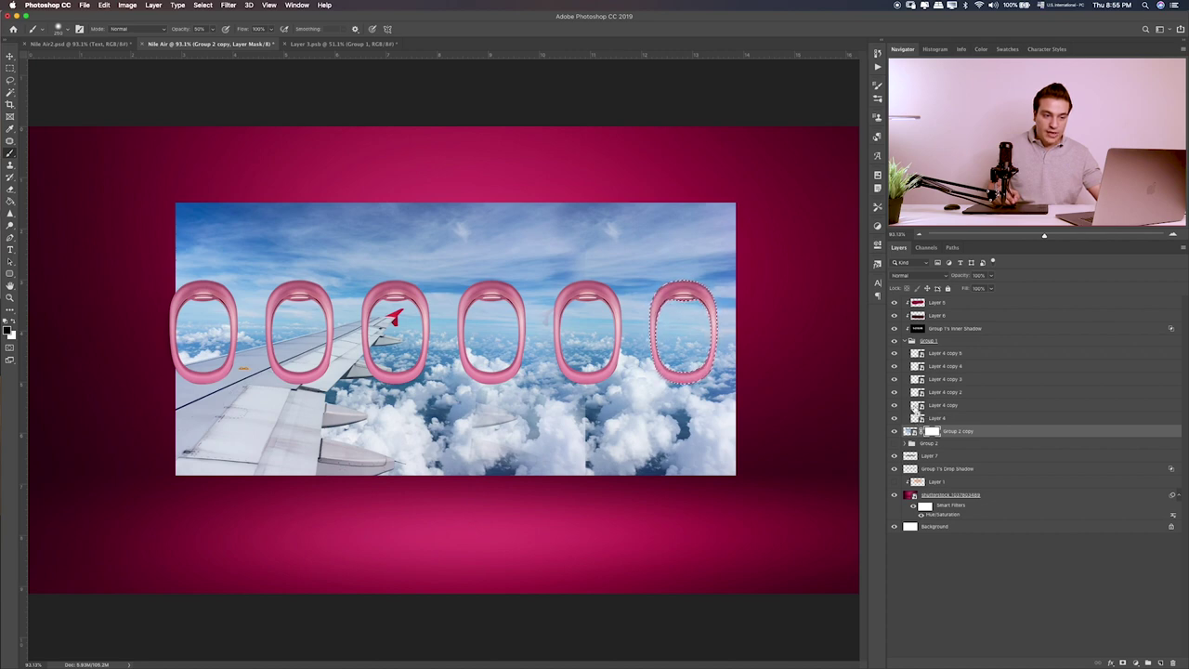
ctrl+shift+click(916, 392)
ctrl+shift+click(918, 379)
ctrl+shift+click(916, 405)
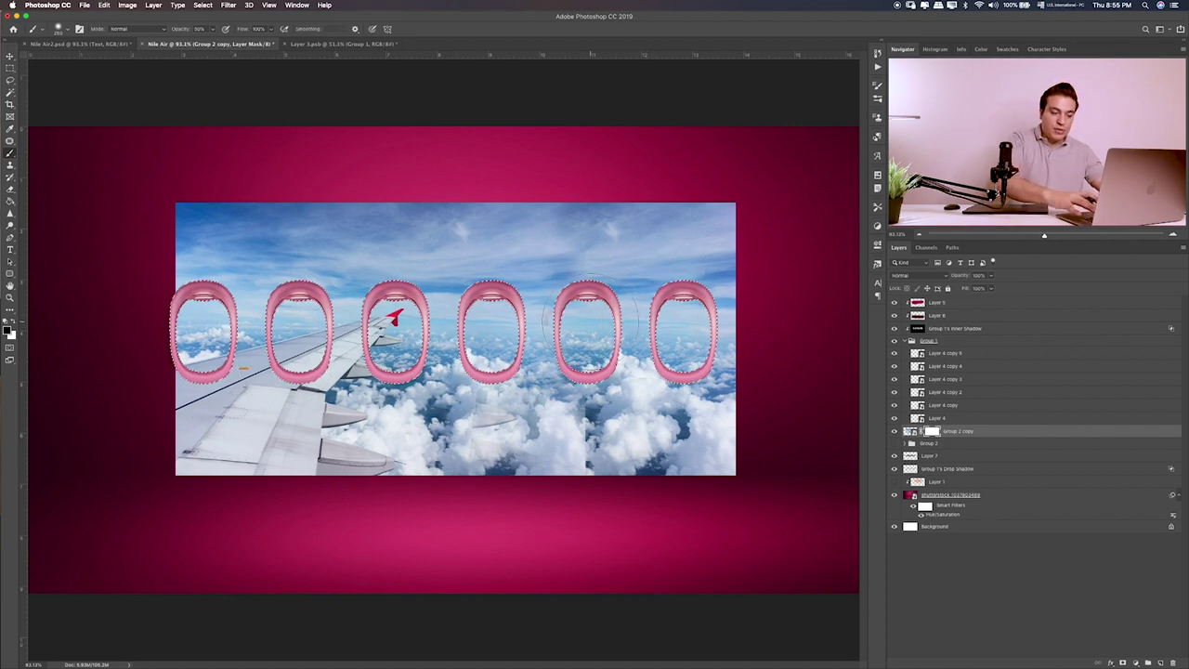
key(super+shift+i)
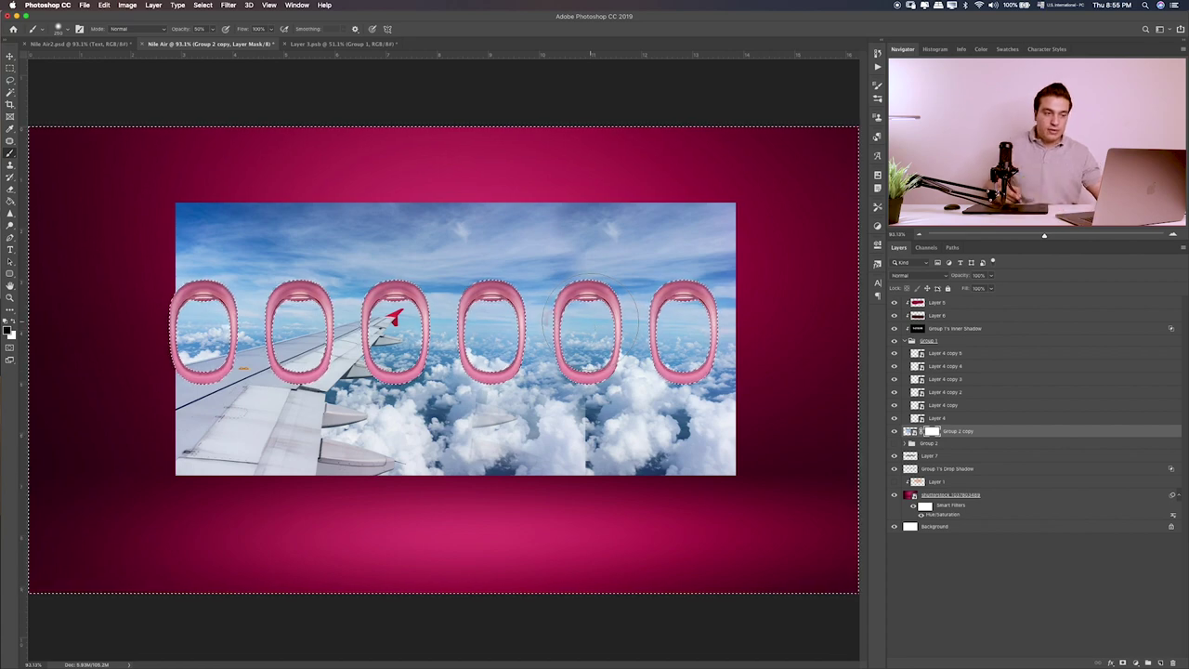
- Paint the mask at full strength to hide sky outside the windows and along the top
key(0)
mouse_move(724, 211)
mouse_down()
mouse_move(673, 230)
mouse_move(730, 283)
mouse_move(725, 398)
mouse_move(685, 424)
mouse_move(712, 480)
mouse_move(685, 417)
mouse_move(653, 402)
mouse_up()
mouse_move(638, 263)
mouse_down()
mouse_move(659, 266)
mouse_move(639, 336)
mouse_move(643, 379)
mouse_move(677, 386)
mouse_up()
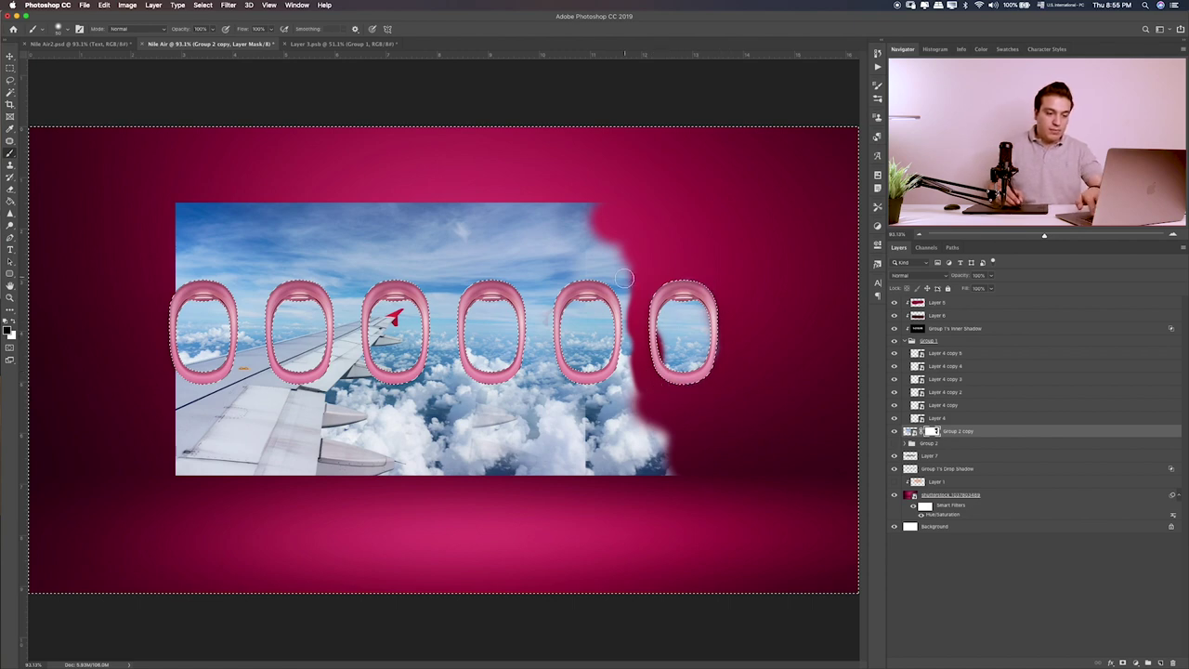
mouse_move(609, 235)
mouse_down()
mouse_move(190, 216)
mouse_move(199, 257)
mouse_move(231, 252)
mouse_move(170, 390)
mouse_move(676, 437)
mouse_move(570, 417)
mouse_move(549, 344)
mouse_move(456, 260)
mouse_move(435, 379)
mouse_move(279, 392)
mouse_move(436, 385)
mouse_up()
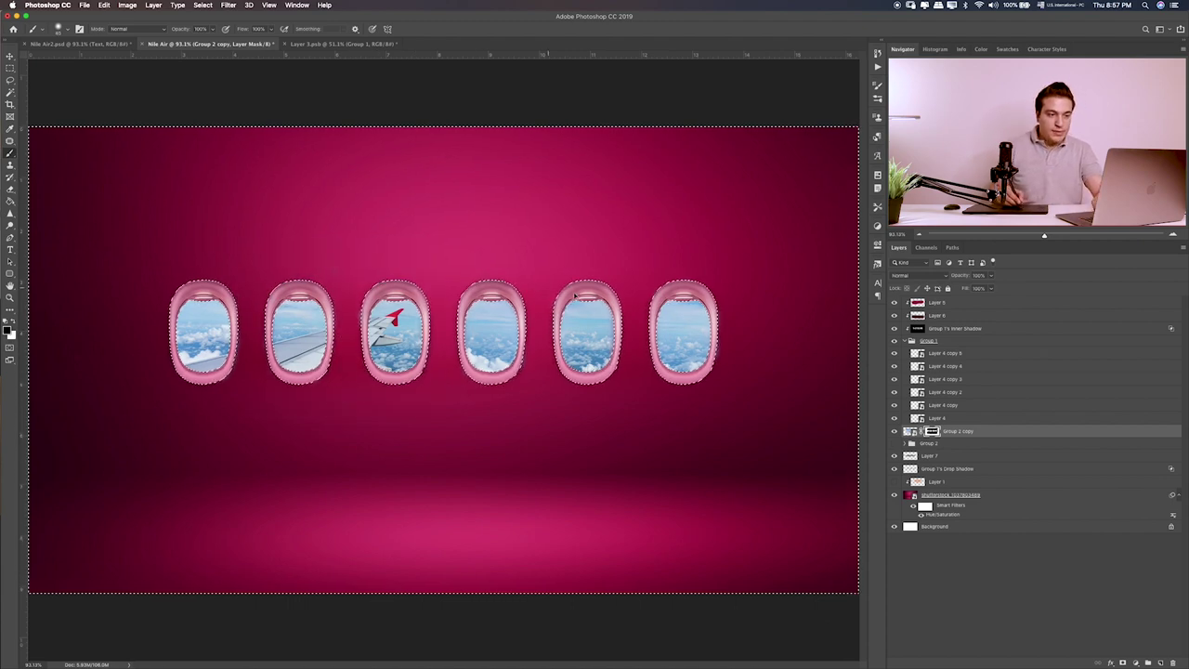
- Inspect the window edges close up, then clear the selection and fit the view
key(super+plus)
key(super+plus)
key(super+plus)
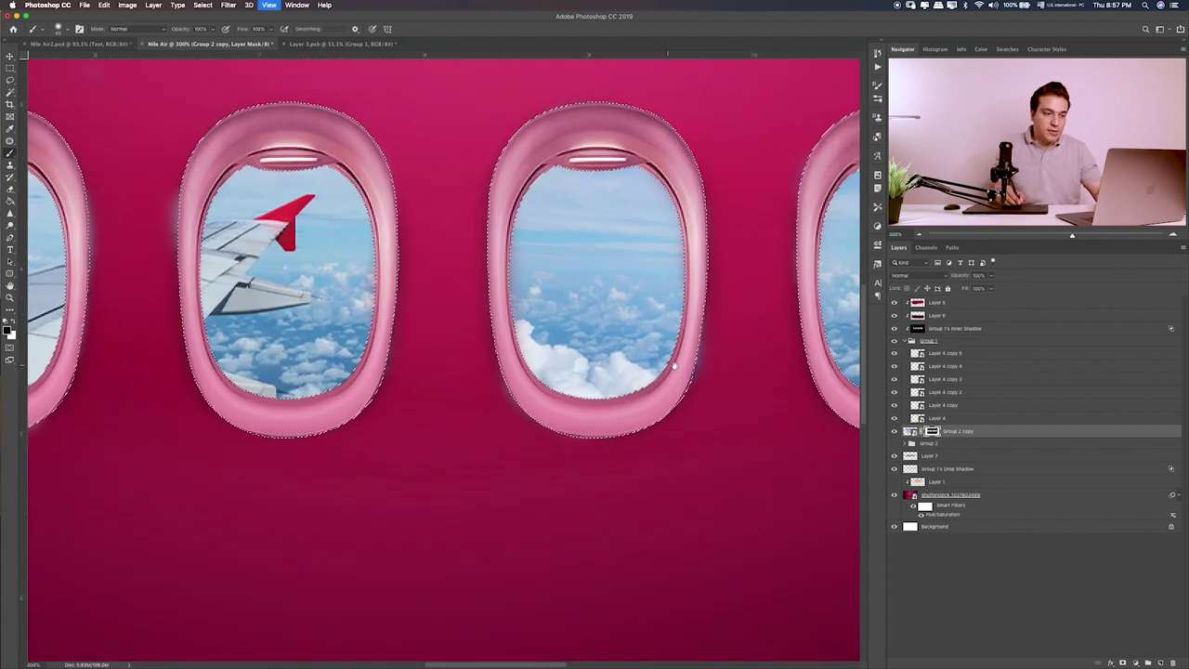
scroll(595, 353, right, 3)
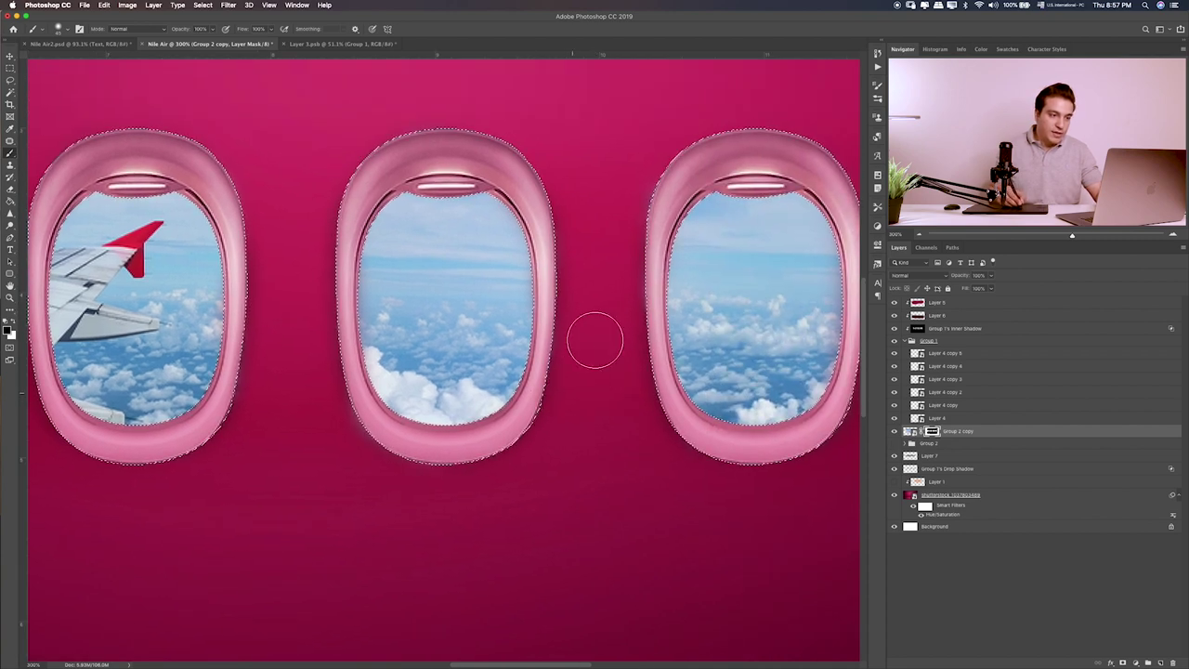
scroll(319, 245, left, 3)
scroll(735, 406, right, 6)
scroll(735, 405, up, 2)
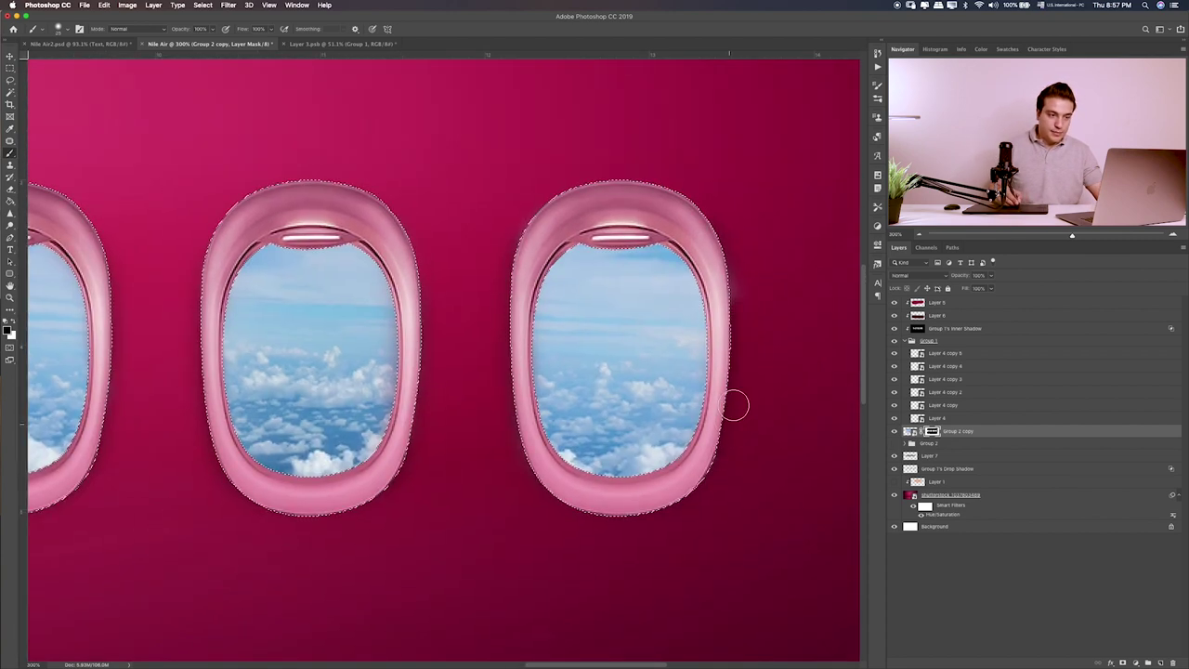
scroll(735, 405, left, 5)
scroll(233, 199, left, 3)
scroll(372, 185, left, 3)
scroll(636, 177, left, 2)
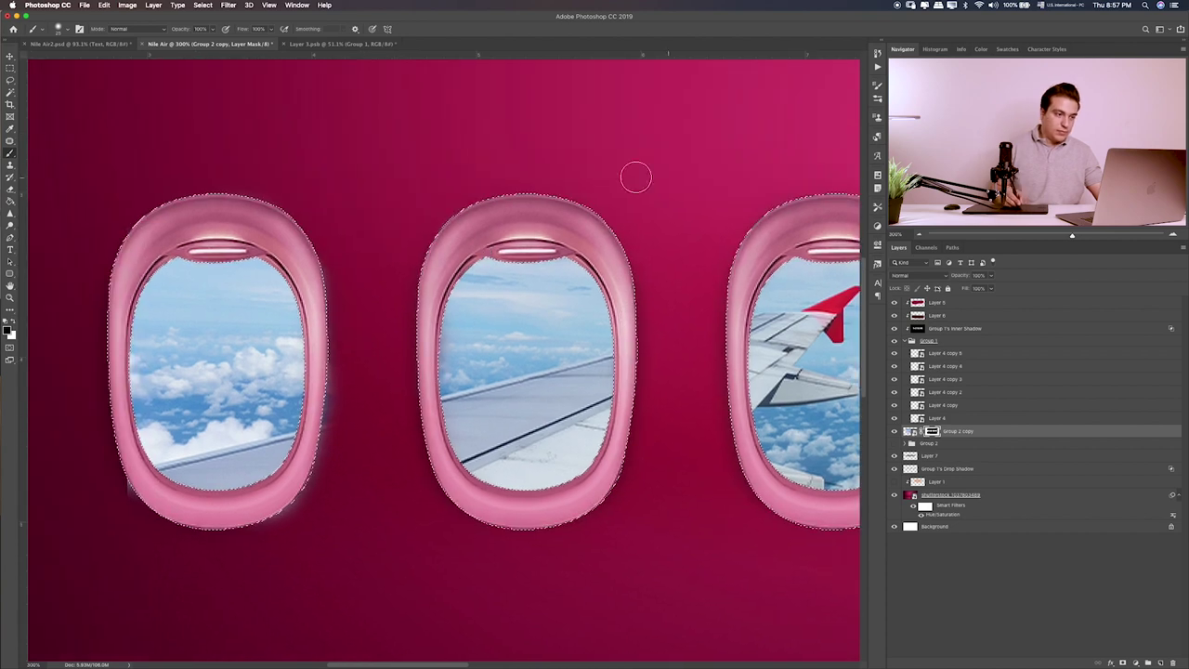
key(ctrl+0)
key(m)
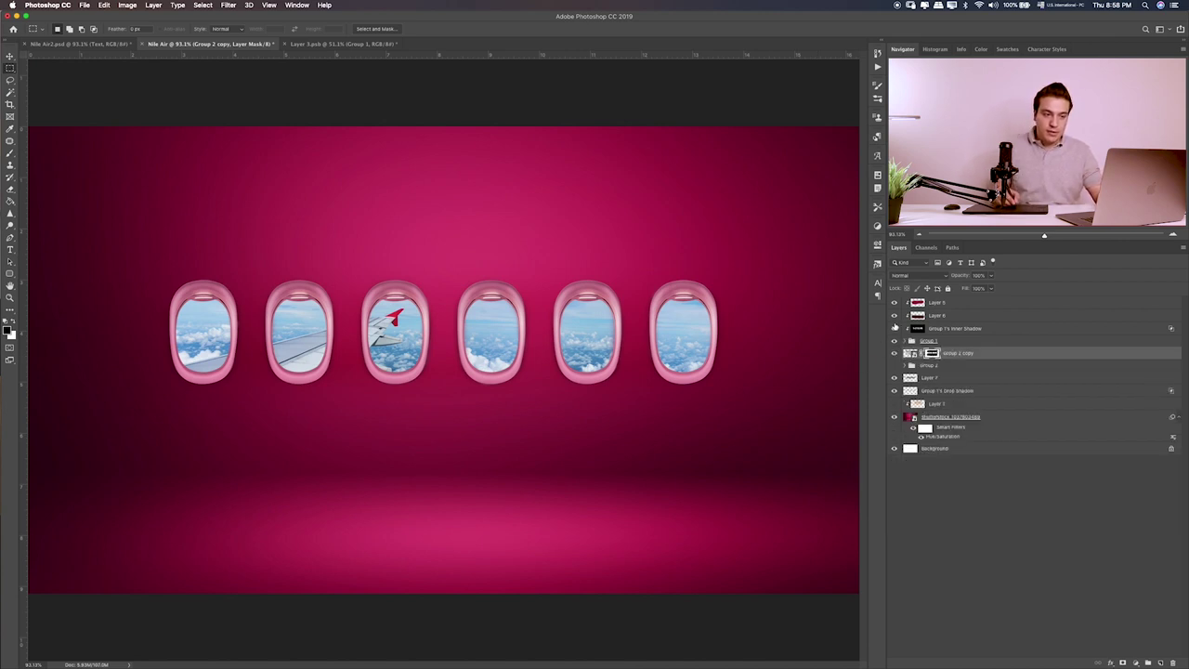
- Compare the windows with and without inner shadow, then set it to 47% opacity
click(895, 328)
click(894, 328)
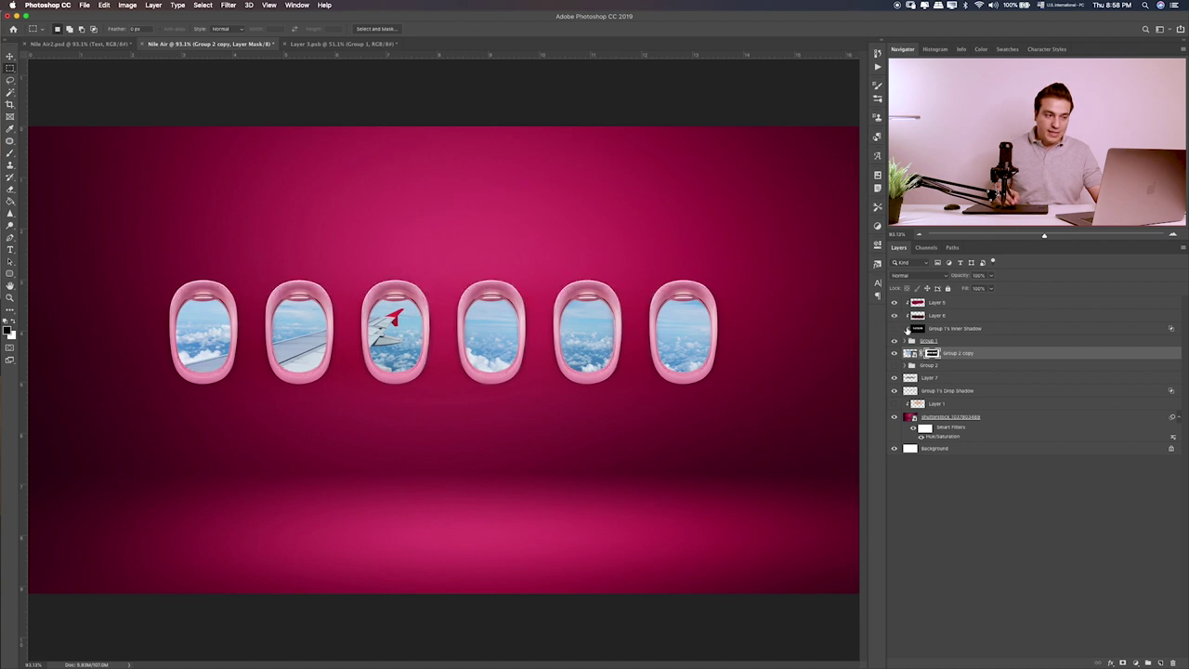
click(896, 329)
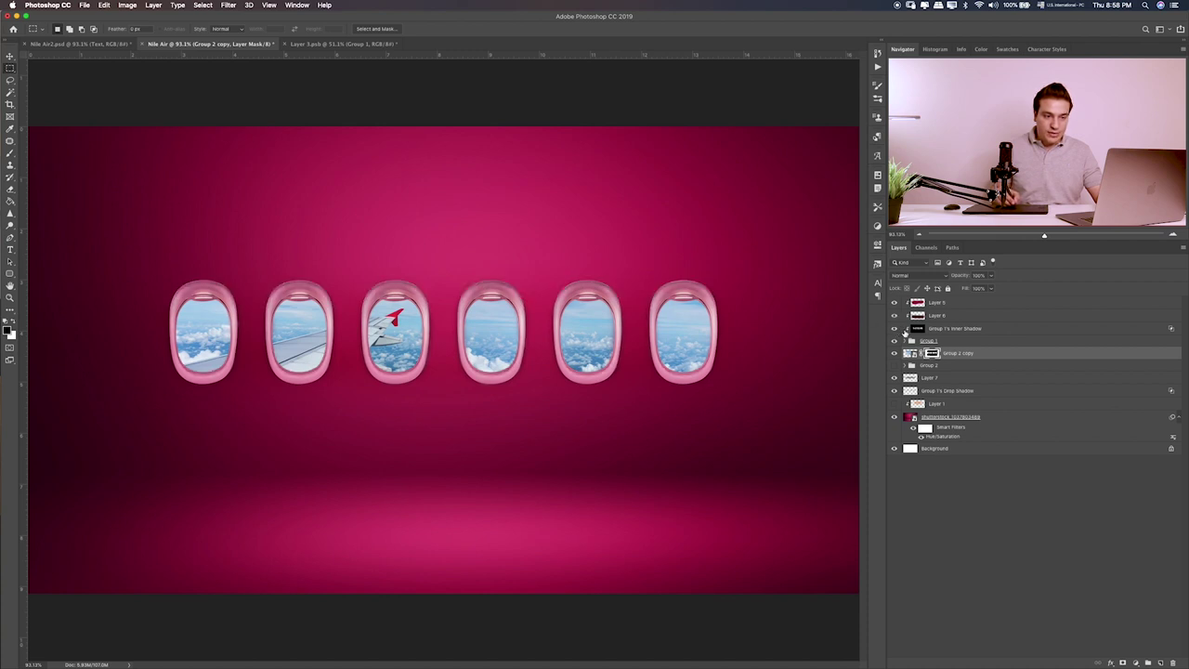
click(941, 331)
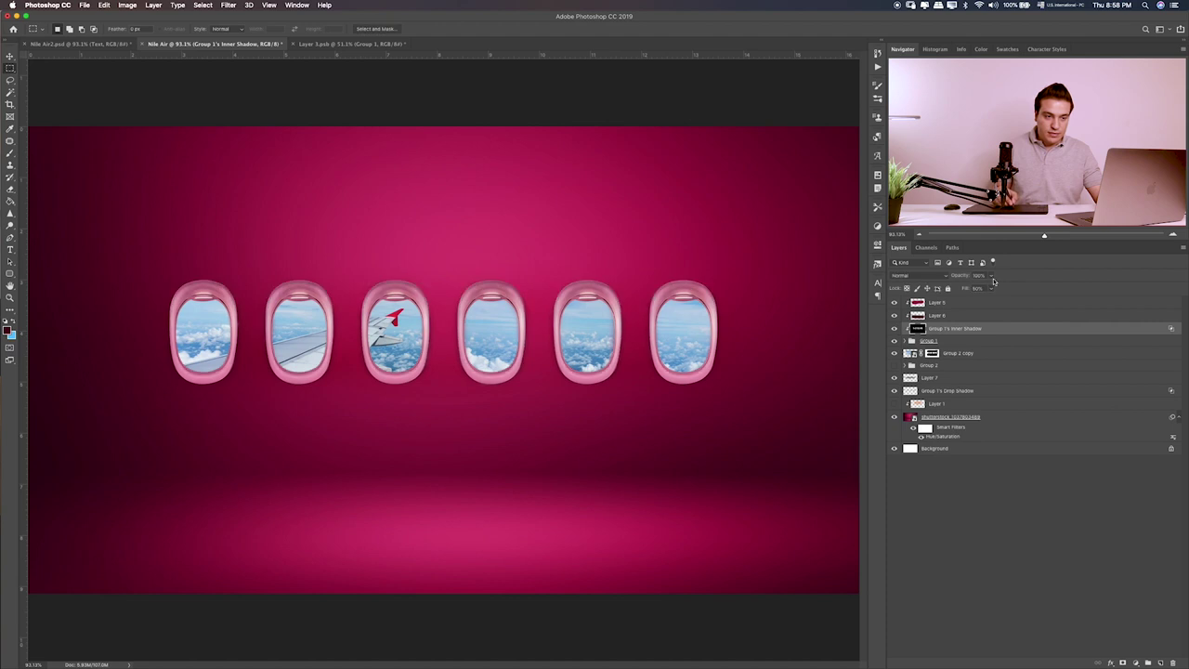
click(970, 289)
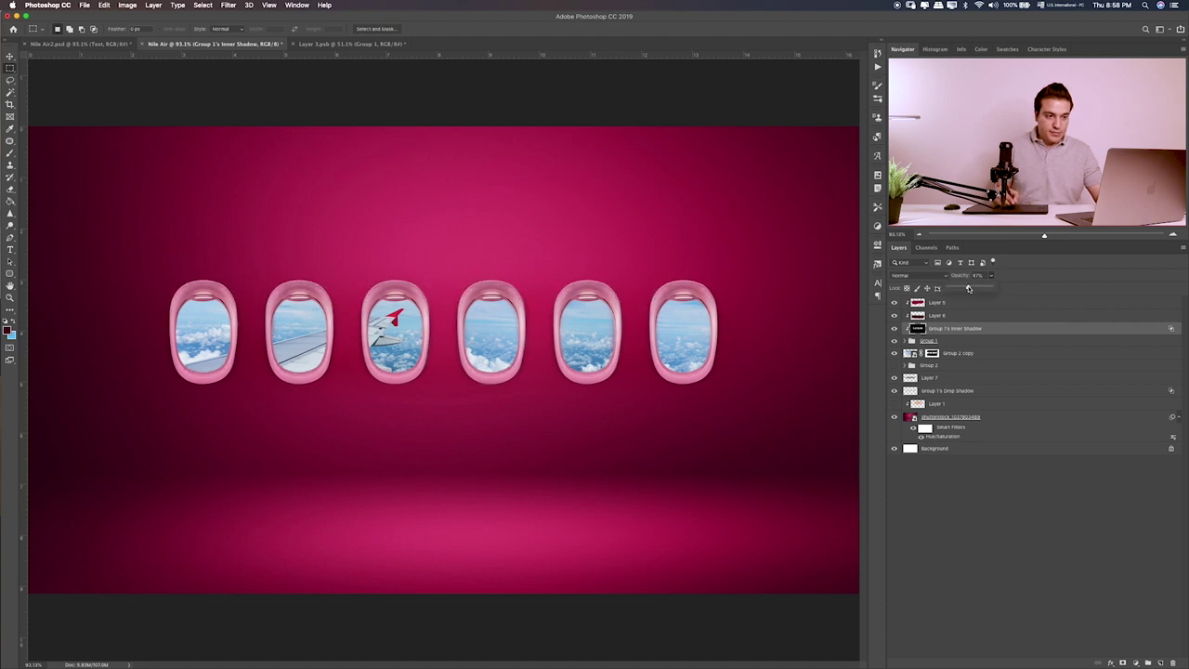
- Add a new layer above Group 1 with a larger brush and black (000000) foreground
click(946, 342)
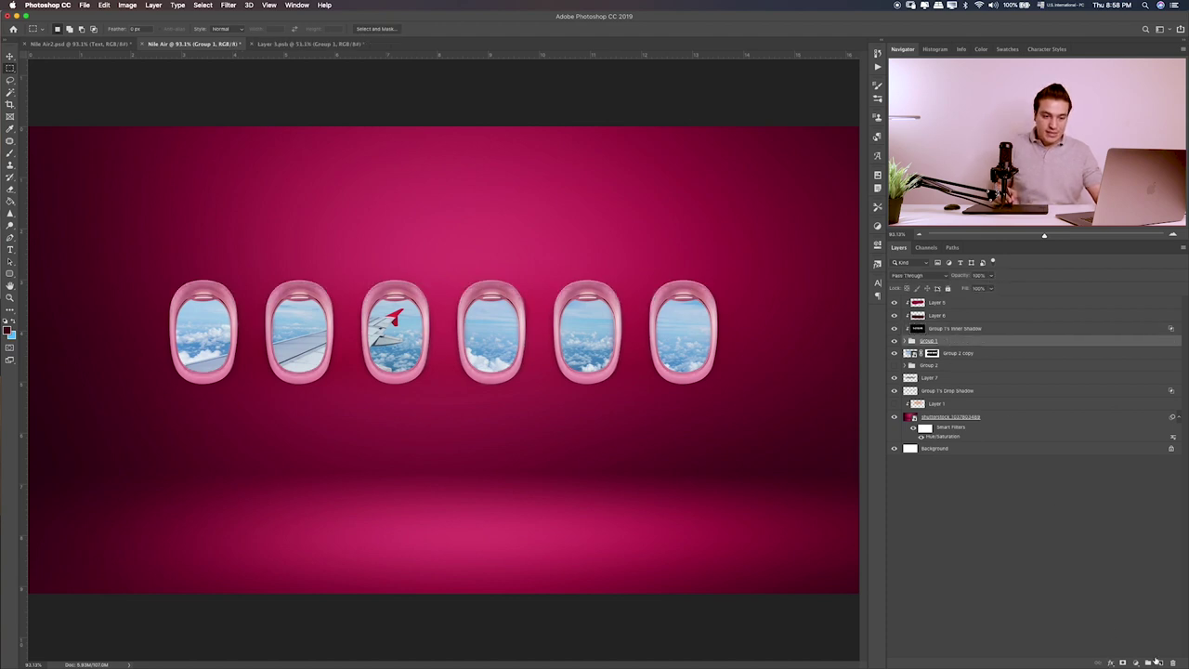
click(1159, 663)
key(b)
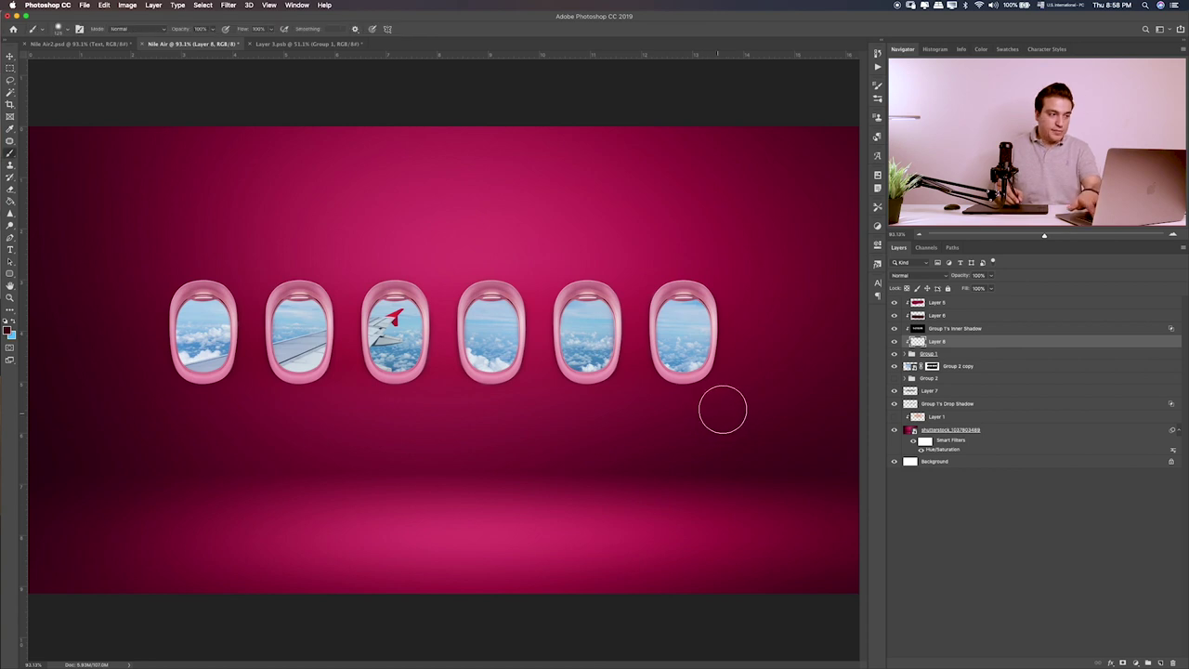
key(bracketright)
key(bracketright)
key(bracketright)
key(bracketright)
key(bracketright)
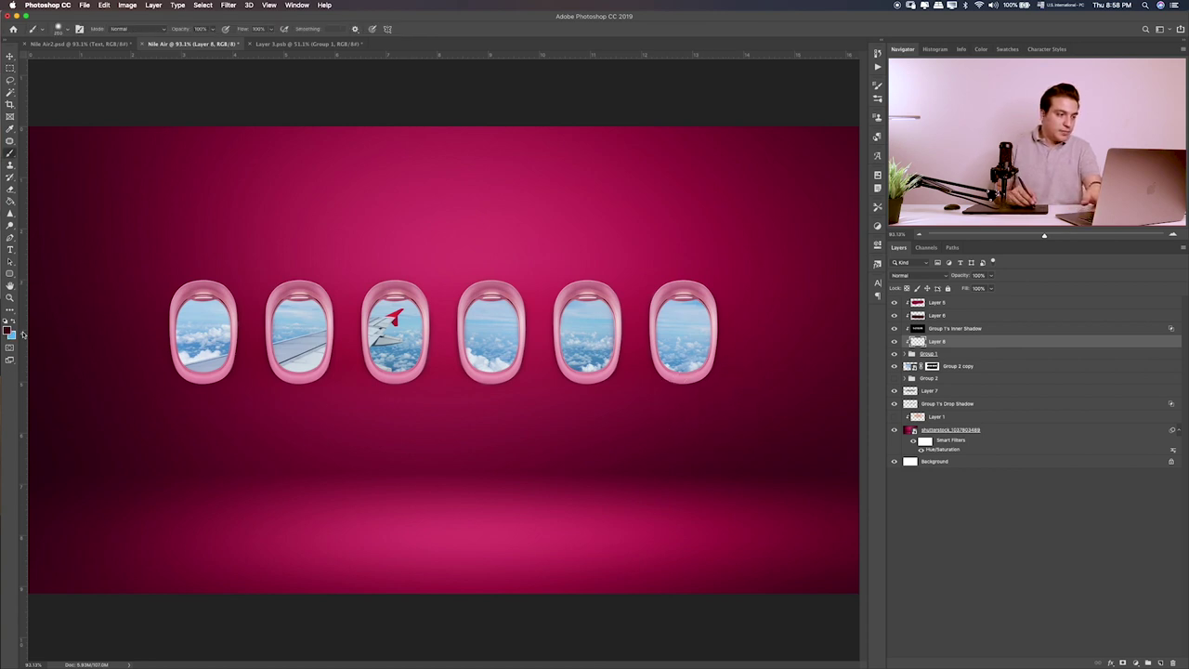
click(8, 330)
text(000000)
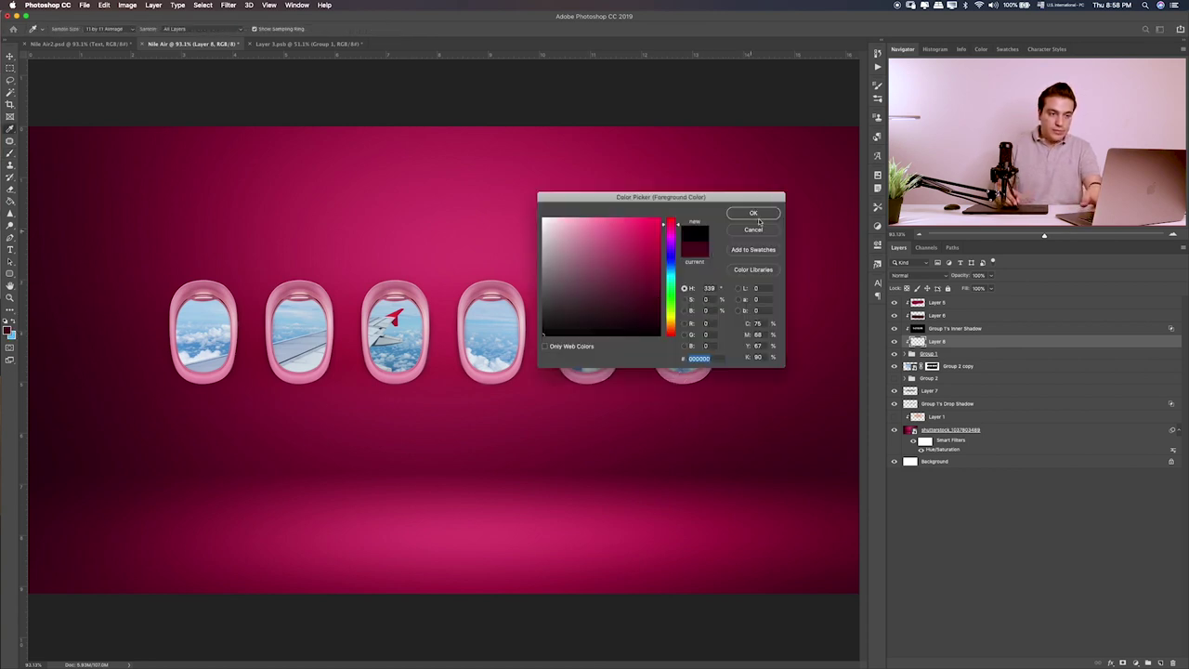
click(757, 216)
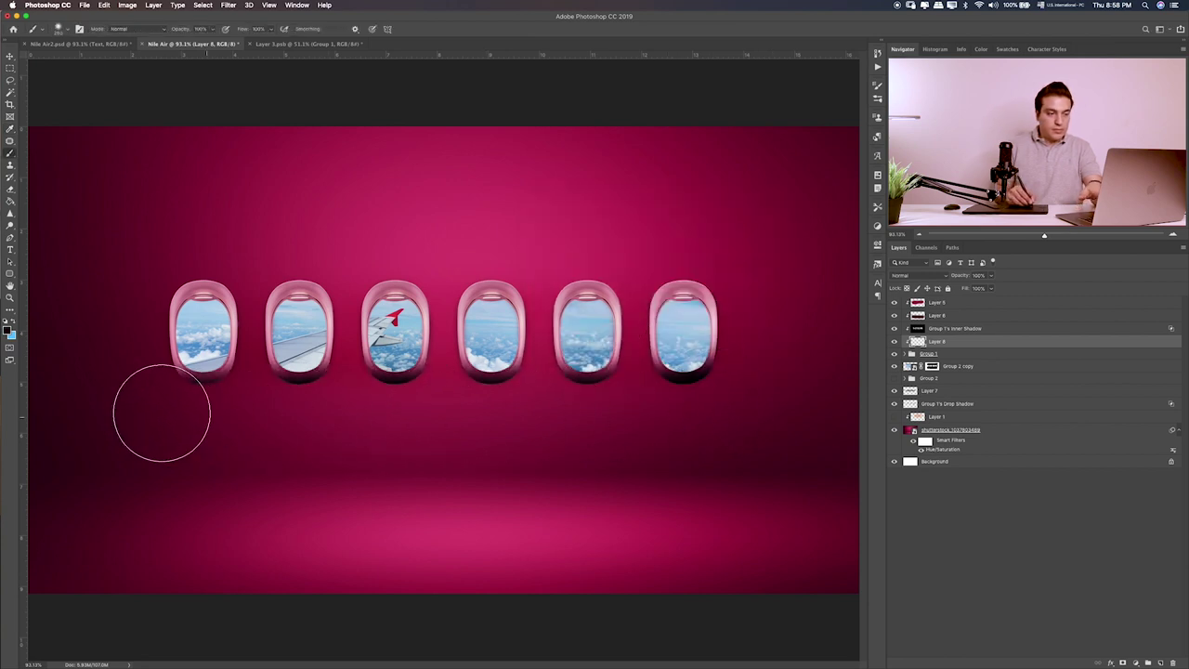
- Cycle the shading layer's blend modes and settle on Color Burn
key(v)
key(shift+alt+k)
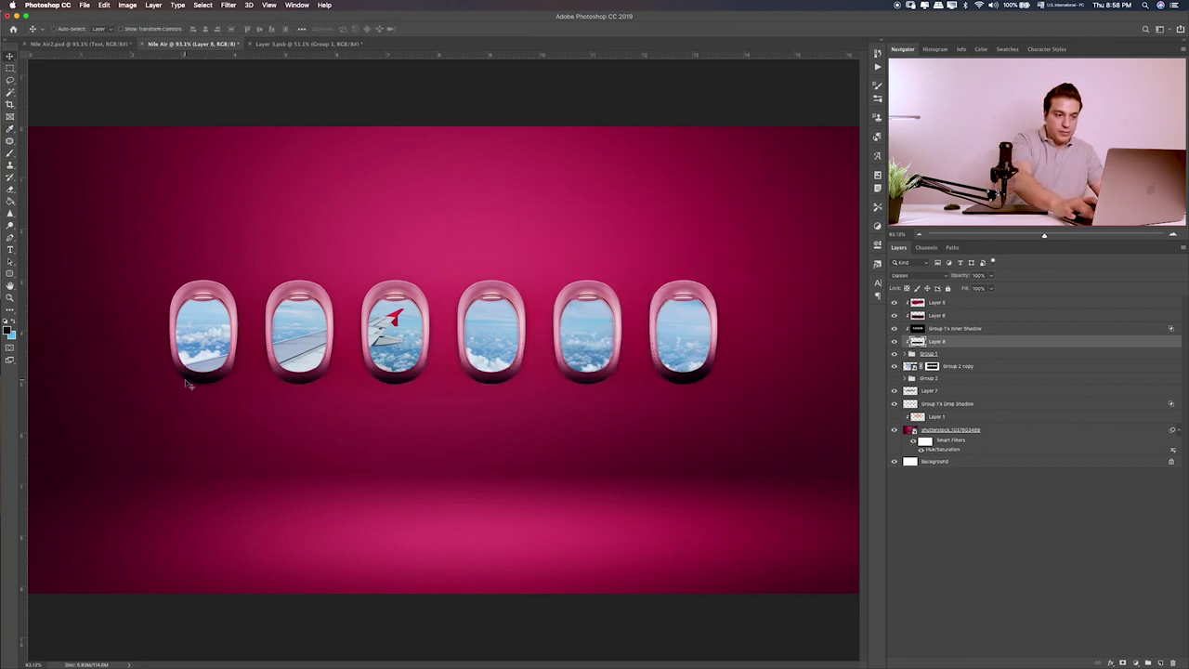
key(shift+plus)
key(shift+plus)
key(shift+plus)
key(shift+plus)
key(shift+plus)
key(shift+plus)
key(shift+plus)
key(shift+plus)
key(shift+plus)
key(shift+plus)
key(shift+plus)
key(shift+plus)
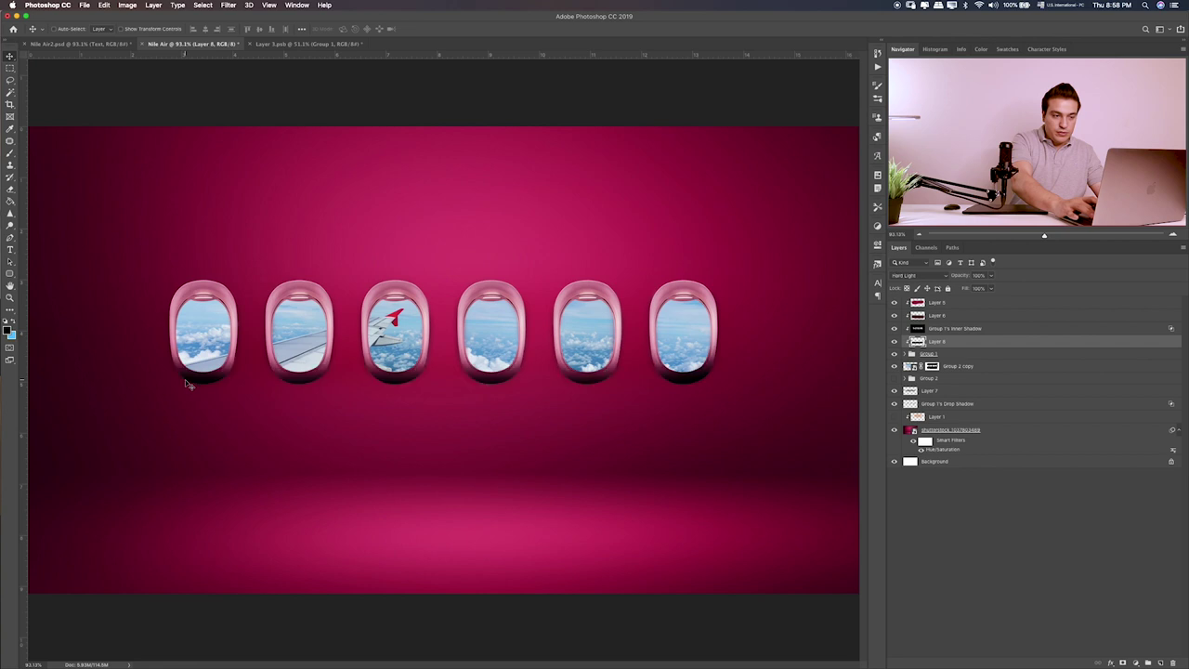
key(shift+minus)
key(shift+plus)
key(shift+plus)
key(shift+plus)
key(shift+plus)
key(shift+plus)
key(shift+plus)
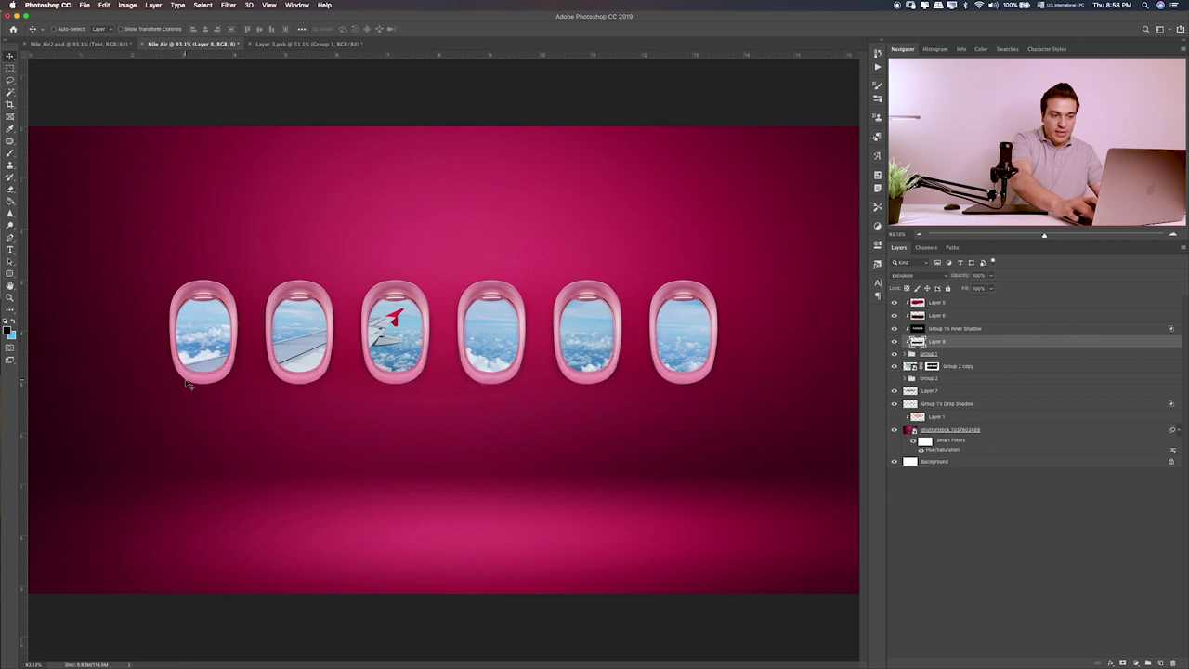
key(shift+minus)
key(shift+minus)
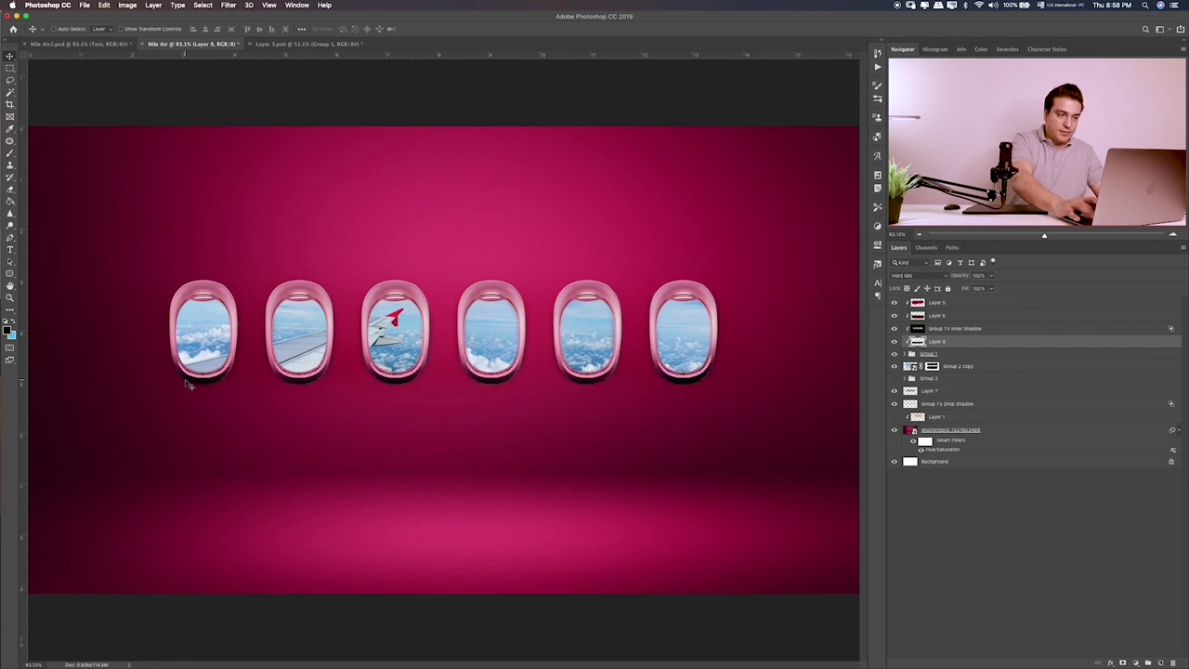
key(shift+plus)
key(shift+plus)
key(shift+plus)
key(shift+plus)
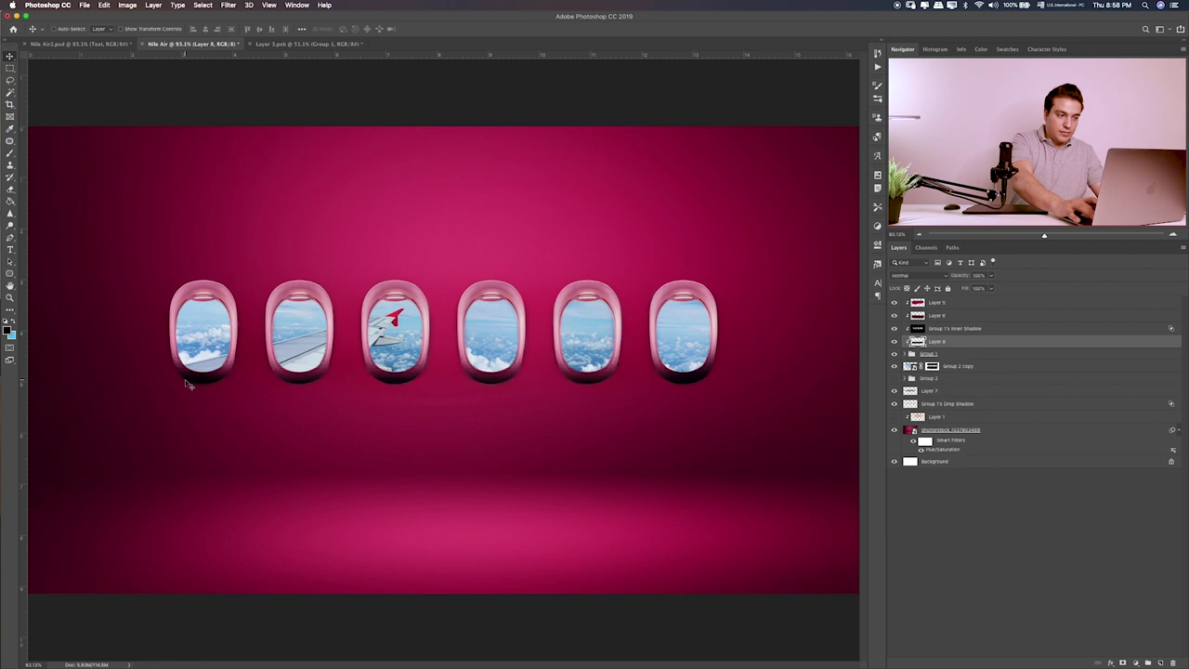
key(shift+plus)
key(shift+plus)
key(shift+plus)
key(shift+plus)
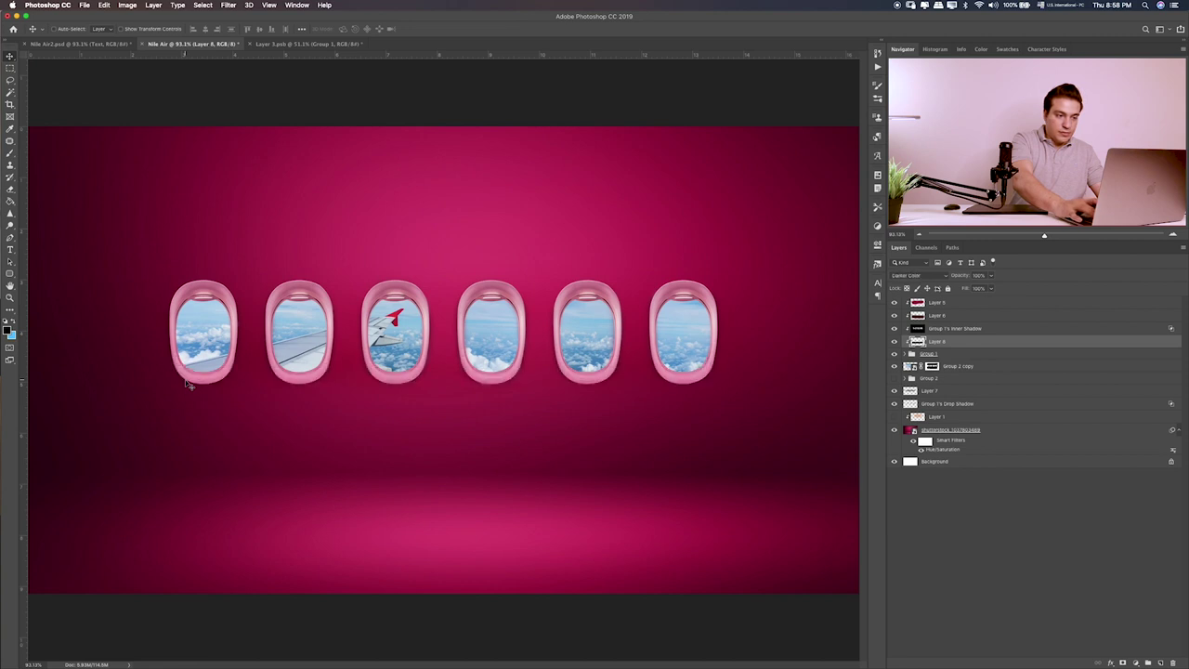
key(shift+plus)
key(shift+minus)
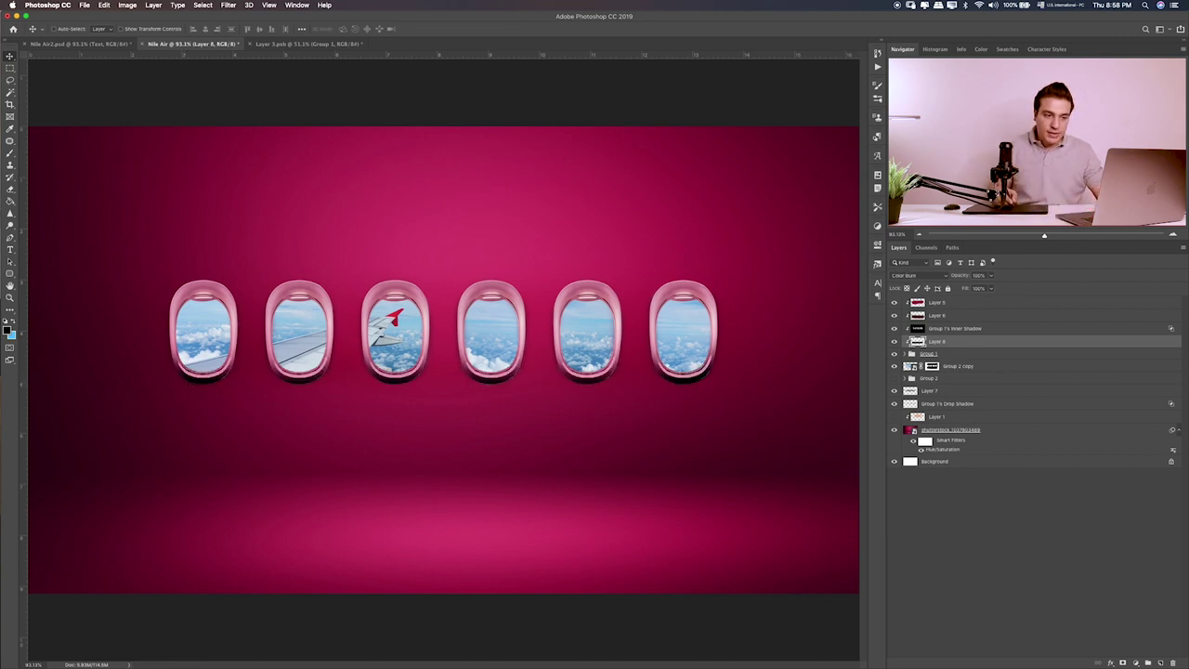
- Lower the shading layer to about 49% opacity and inspect the windows zoomed in
click(990, 277)
click(970, 288)
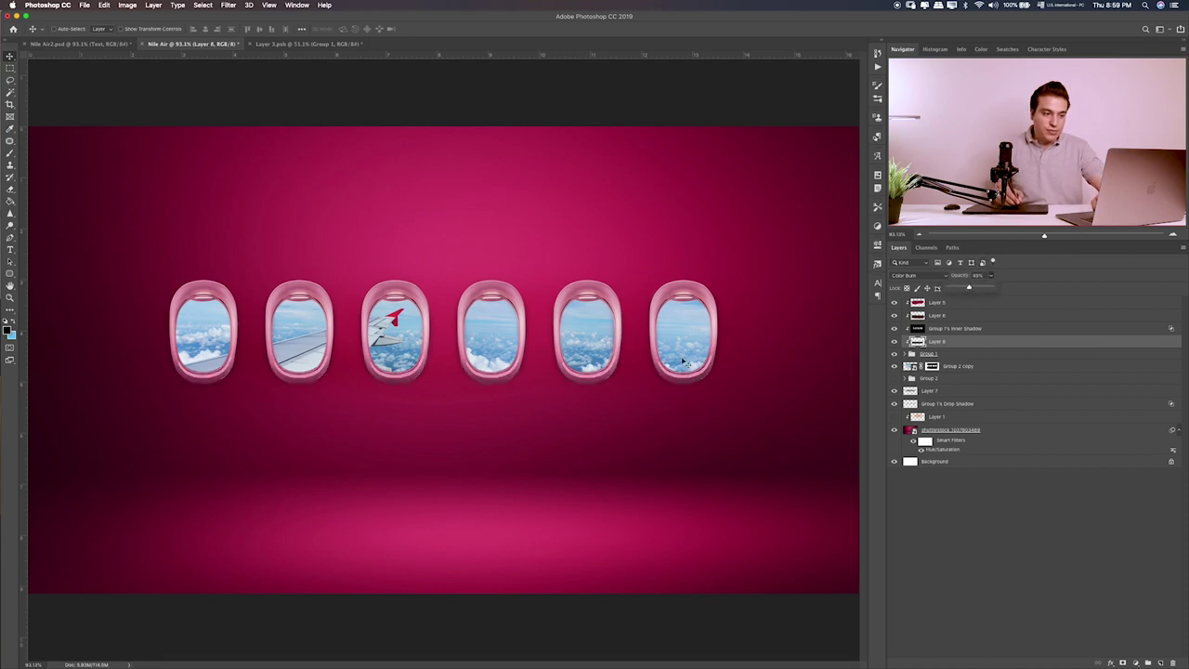
key(ctrl+plus)
key(ctrl+plus)
key(ctrl+plus)
key(ctrl+plus)
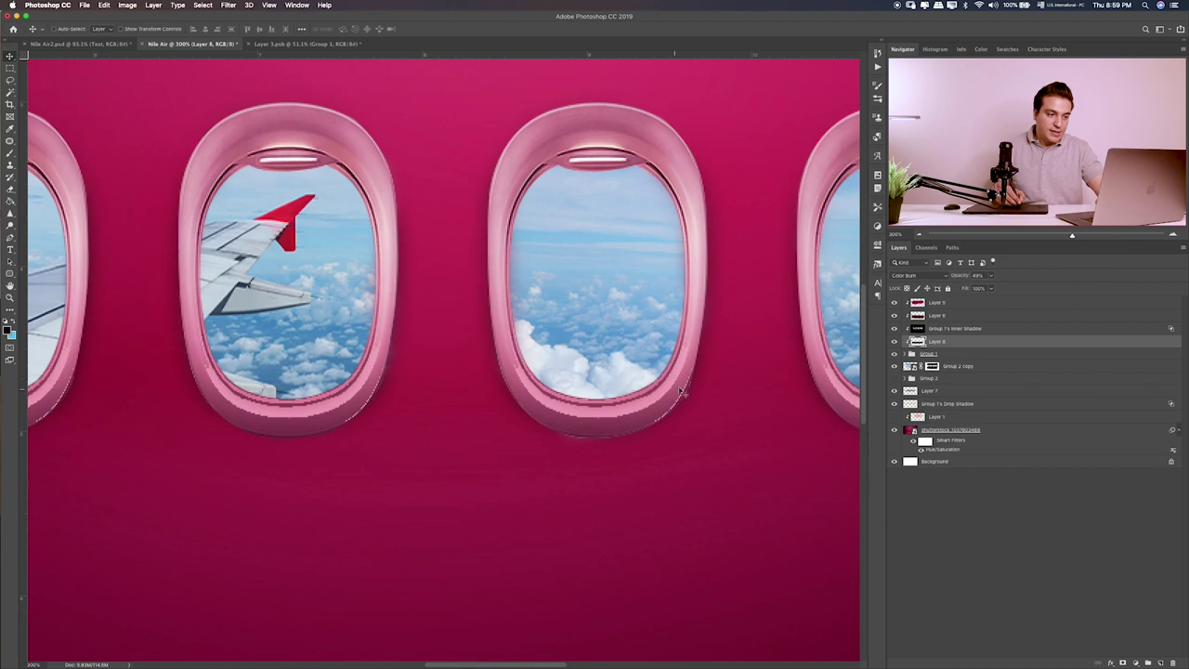
drag(425, 405, 576, 401)
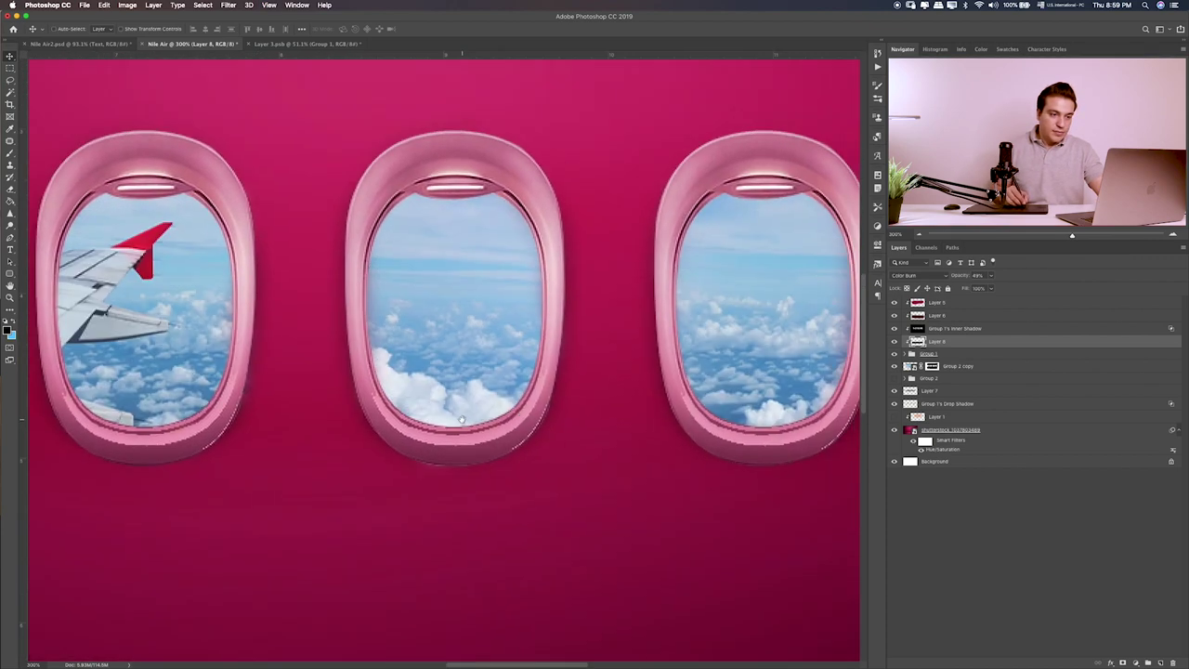
- Add a new empty layer above Group 2 copy and lower its opacity to 73%
key(b)
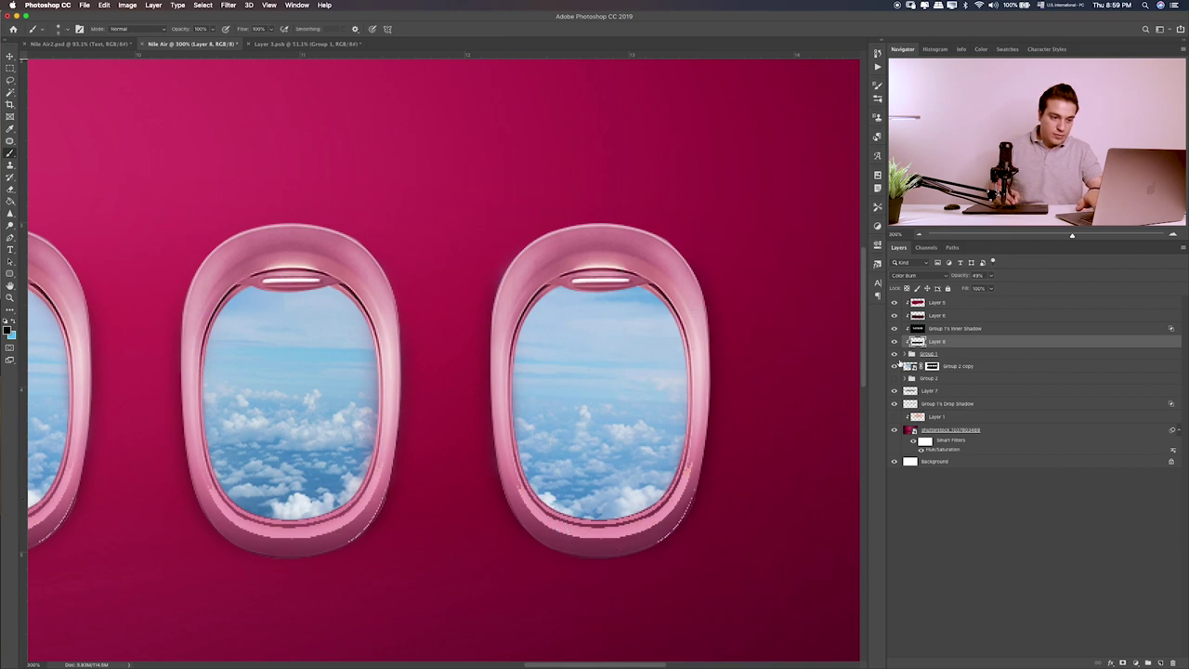
click(899, 365)
scroll(371, 523, down, 3)
scroll(412, 477, up, 3)
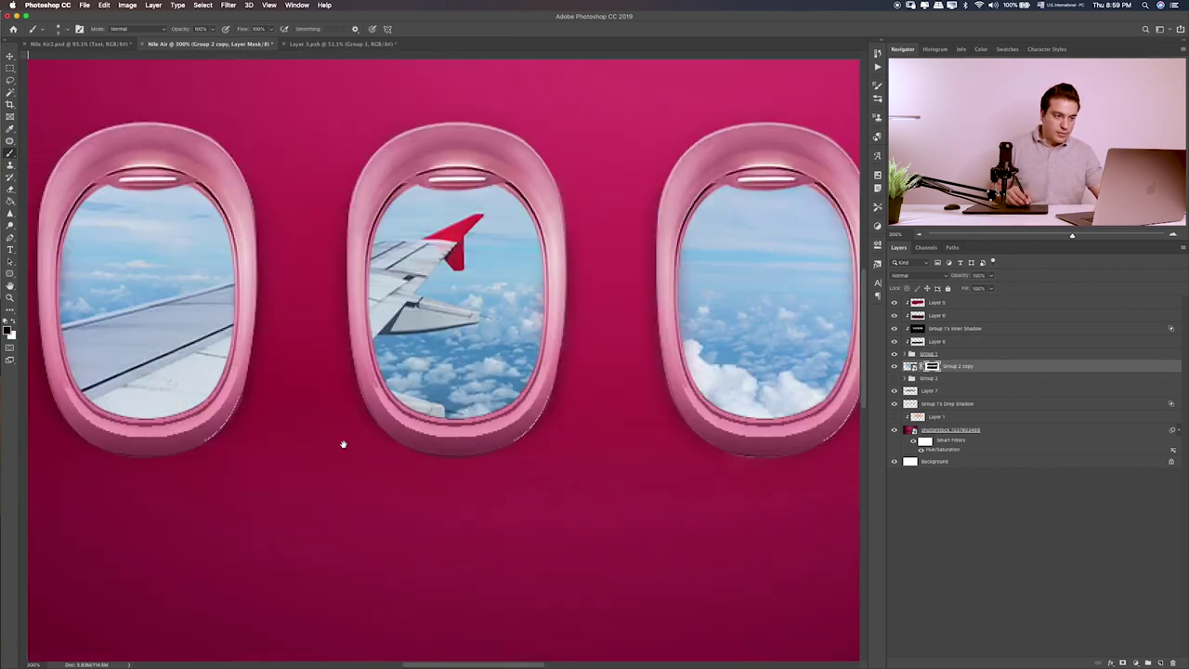
scroll(343, 444, left, 5)
key(ctrl+shift+alt+n)
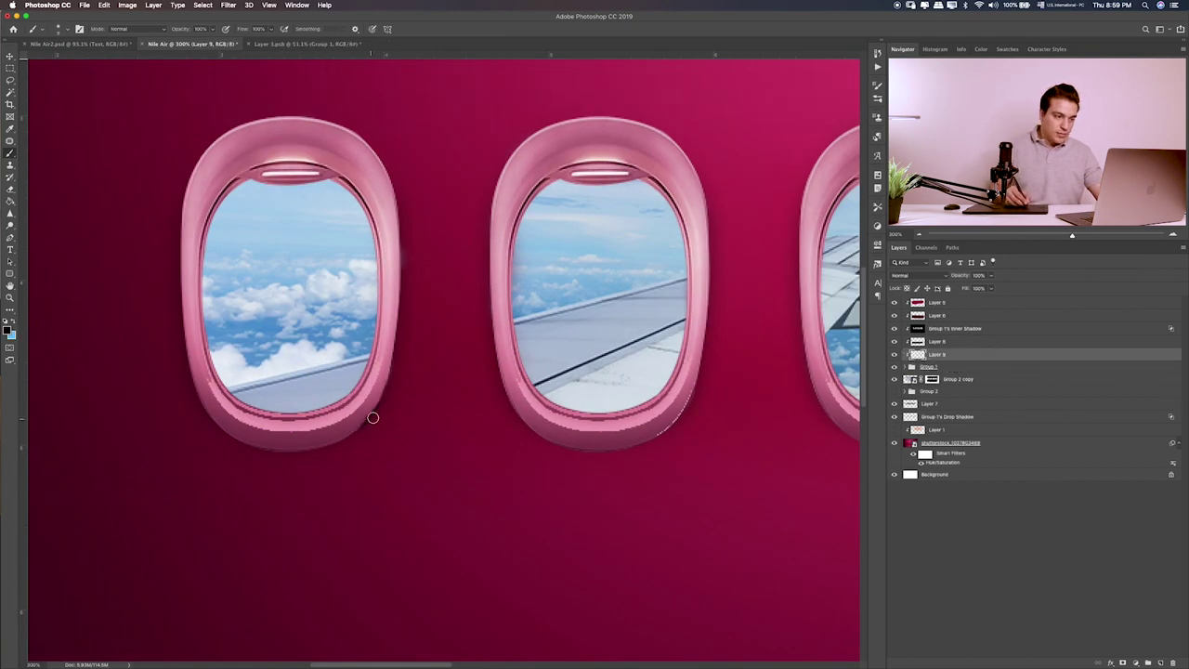
scroll(372, 418, right, 5)
scroll(431, 425, right, 5)
scroll(483, 440, right, 5)
scroll(547, 403, right, 5)
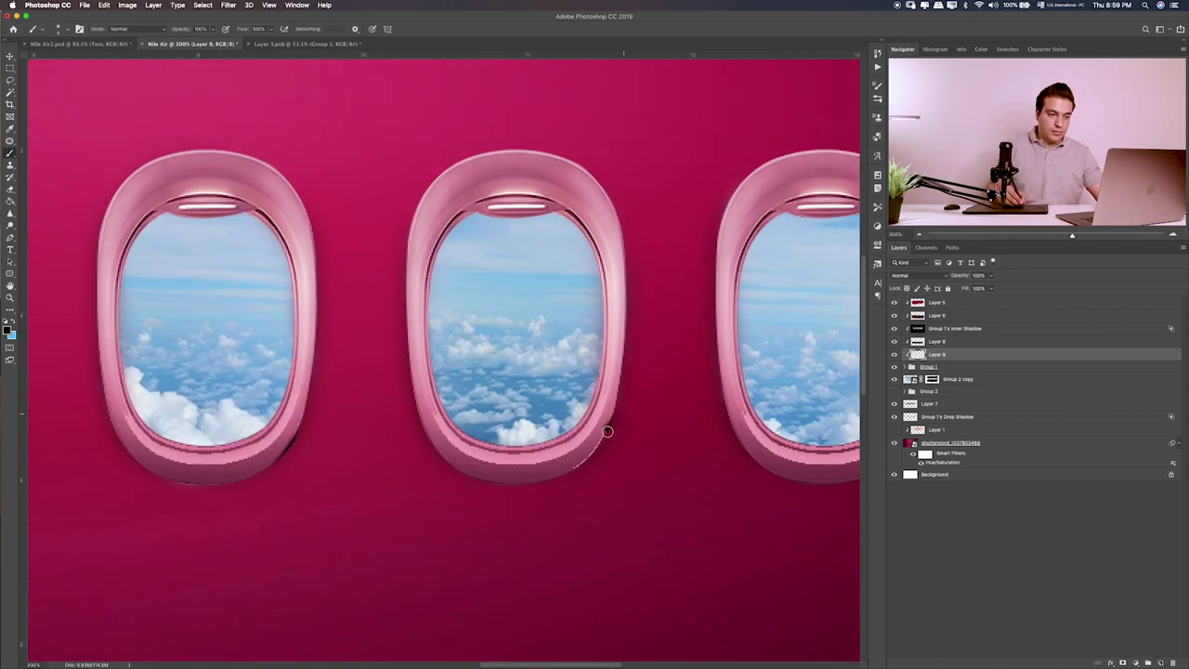
key(ctrl+0)
click(910, 276)
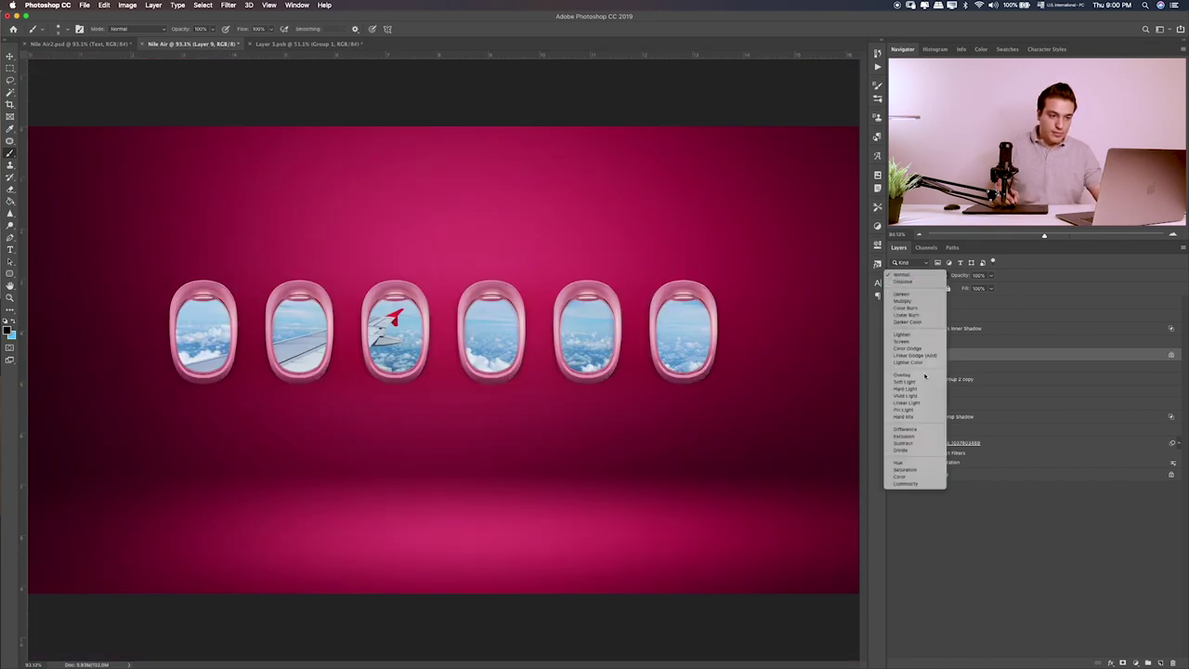
drag(991, 276, 978, 289)
- Group Layer 5 through Group 1 as Group 3 and show Group 2's sky photo
key(m)
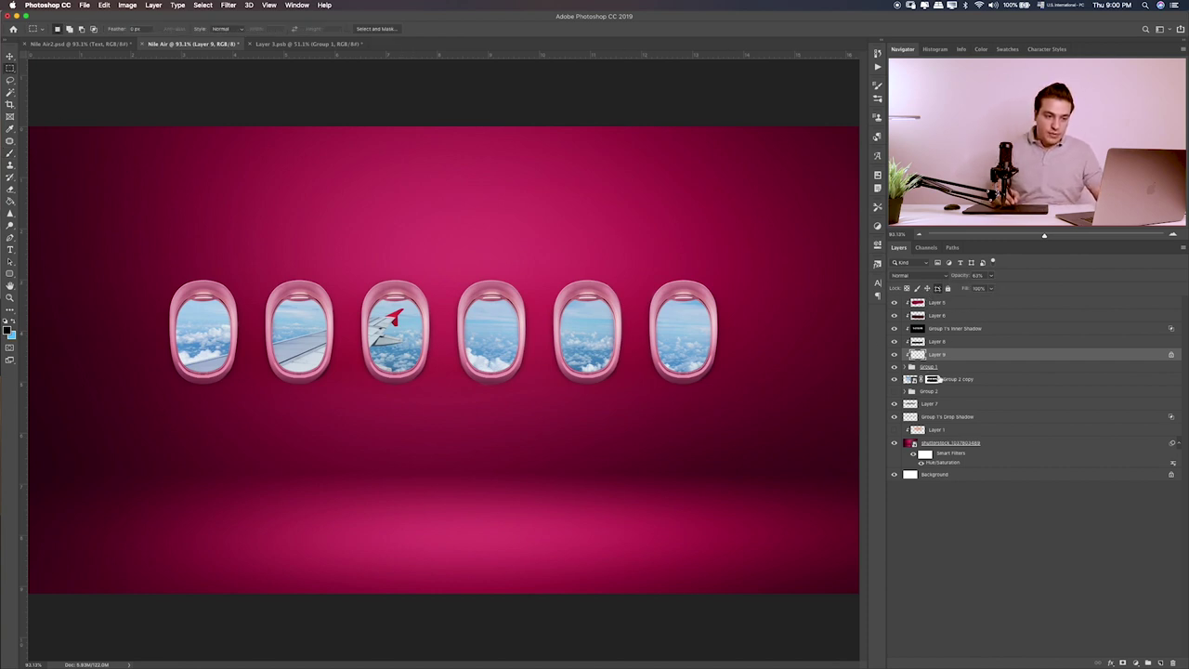
click(946, 367)
shift+click(962, 306)
key(super+g)
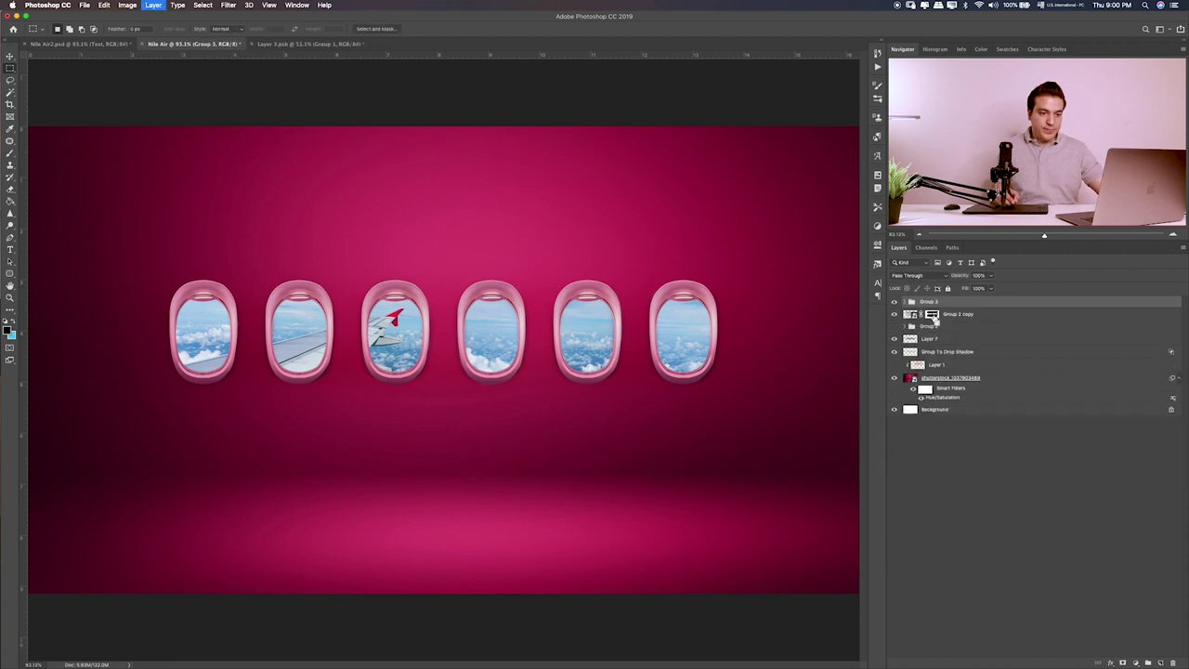
click(894, 302)
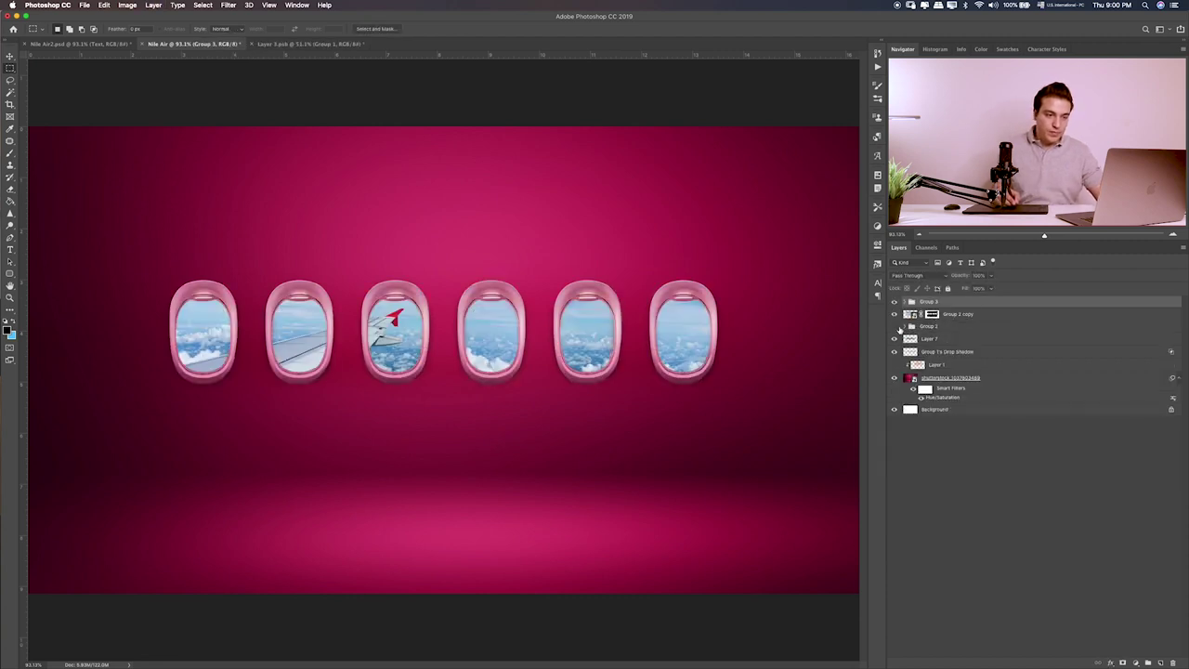
click(894, 327)
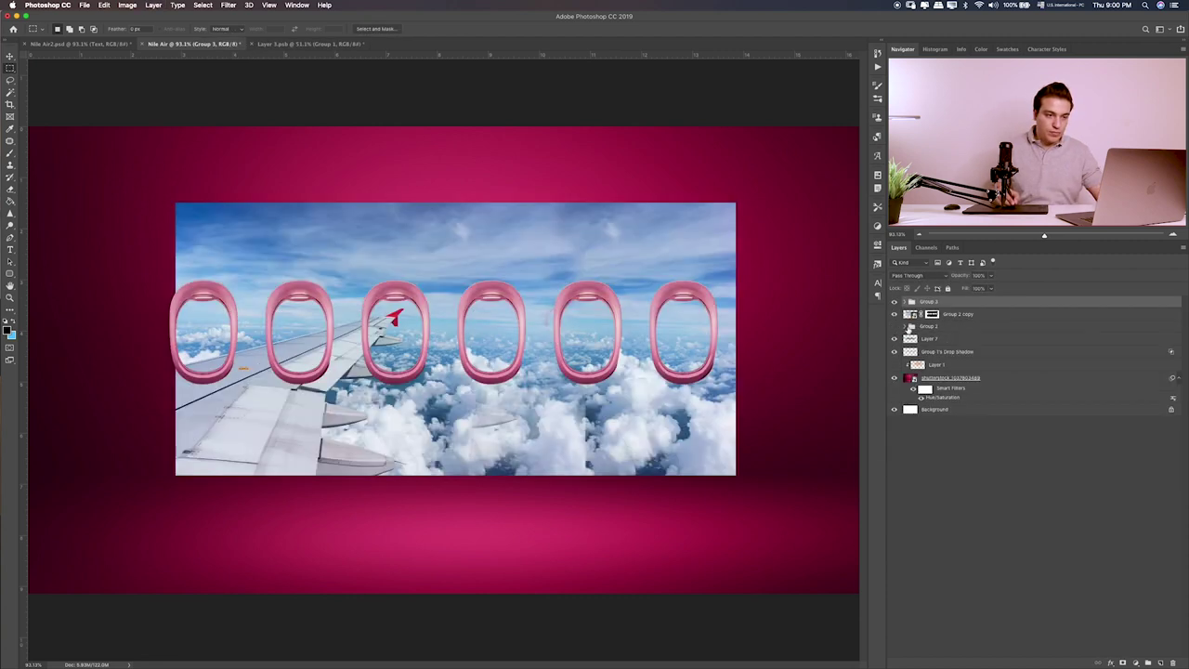
- Clip the sky photo inside the windows, merge it into Layer 7, and compare Layer 1's glow
click(910, 328)
key(ctrl+e)
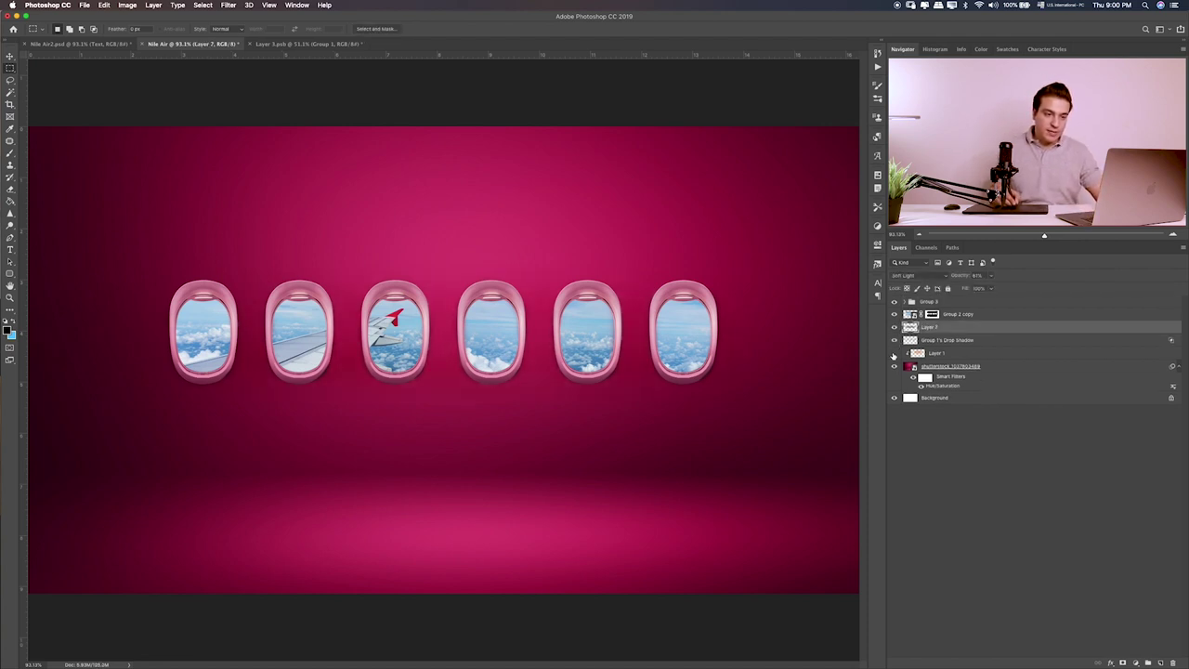
click(894, 354)
click(894, 354)
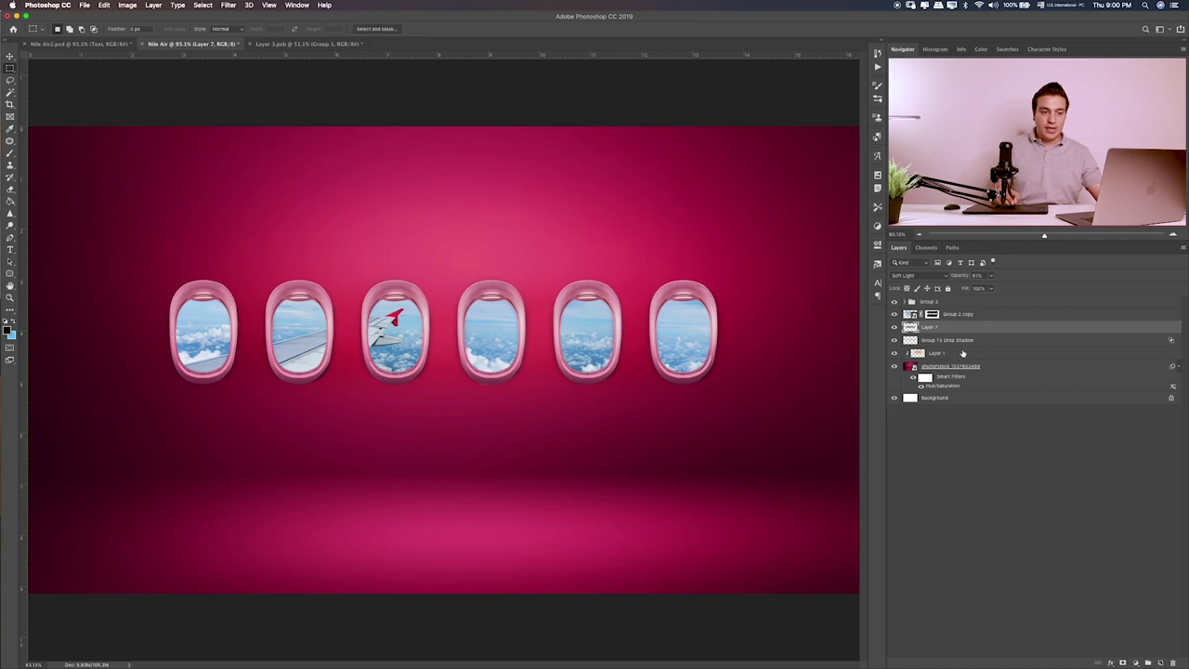
click(963, 353)
click(894, 354)
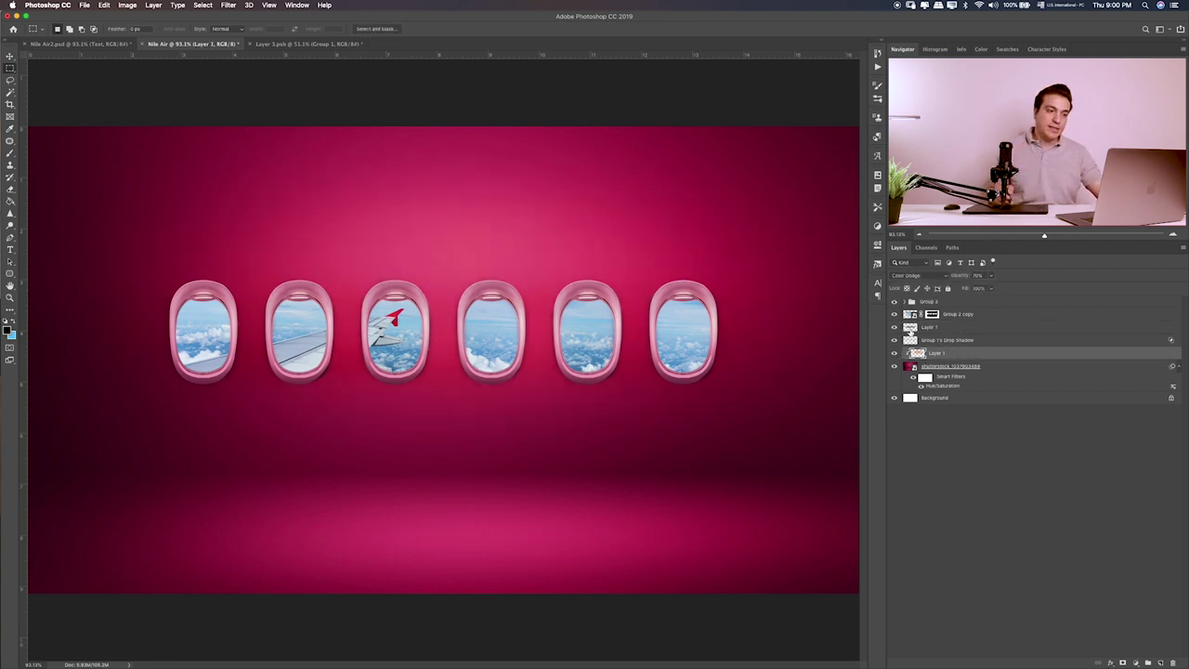
- Try an enlarged Eraser at 20% opacity, then bring up the Items asset folder in Finder
key(e)
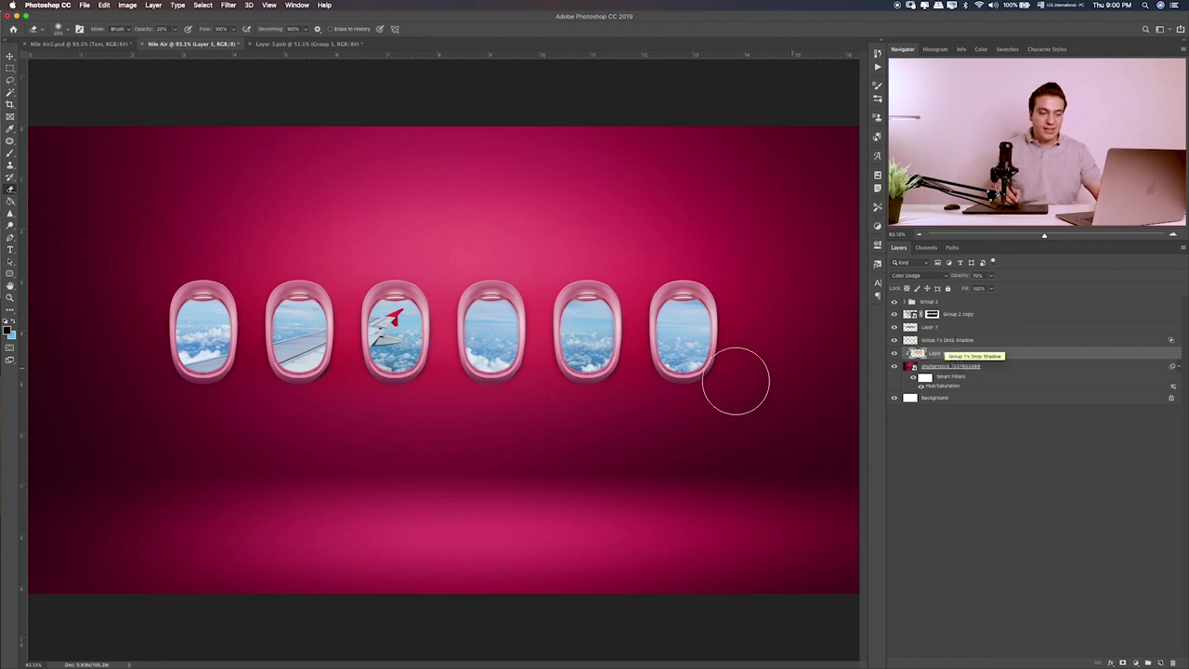
key(bracketright)
key(bracketright)
key(bracketright)
key(bracketright)
key(bracketright)
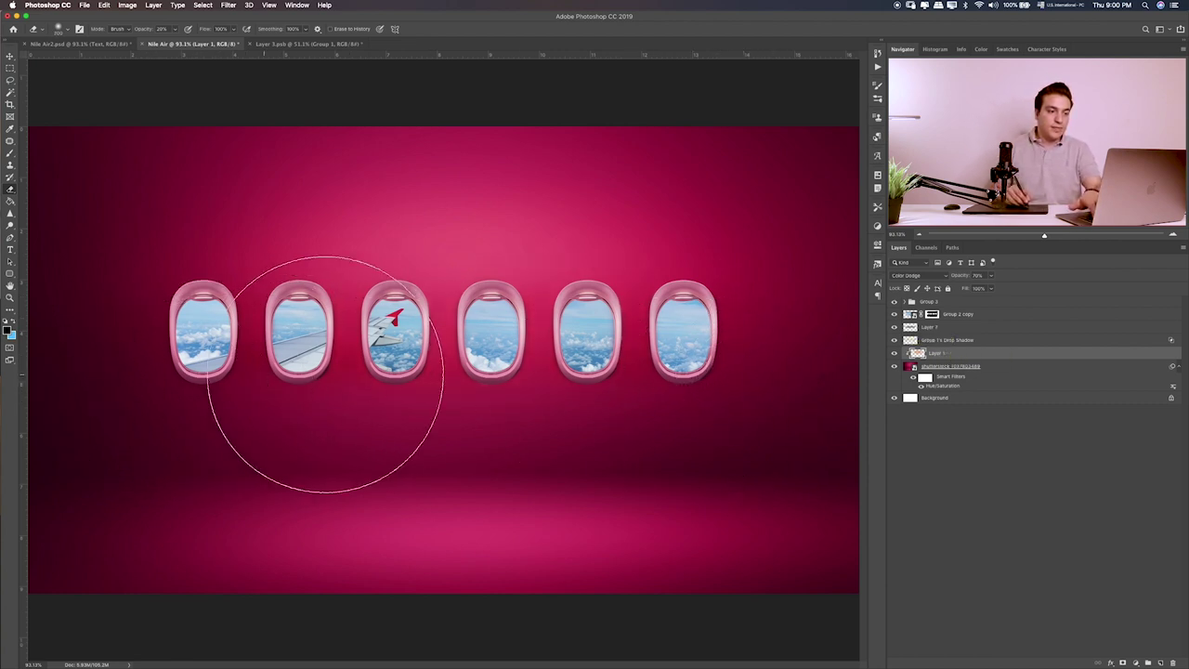
key(bracketright)
key(bracketright)
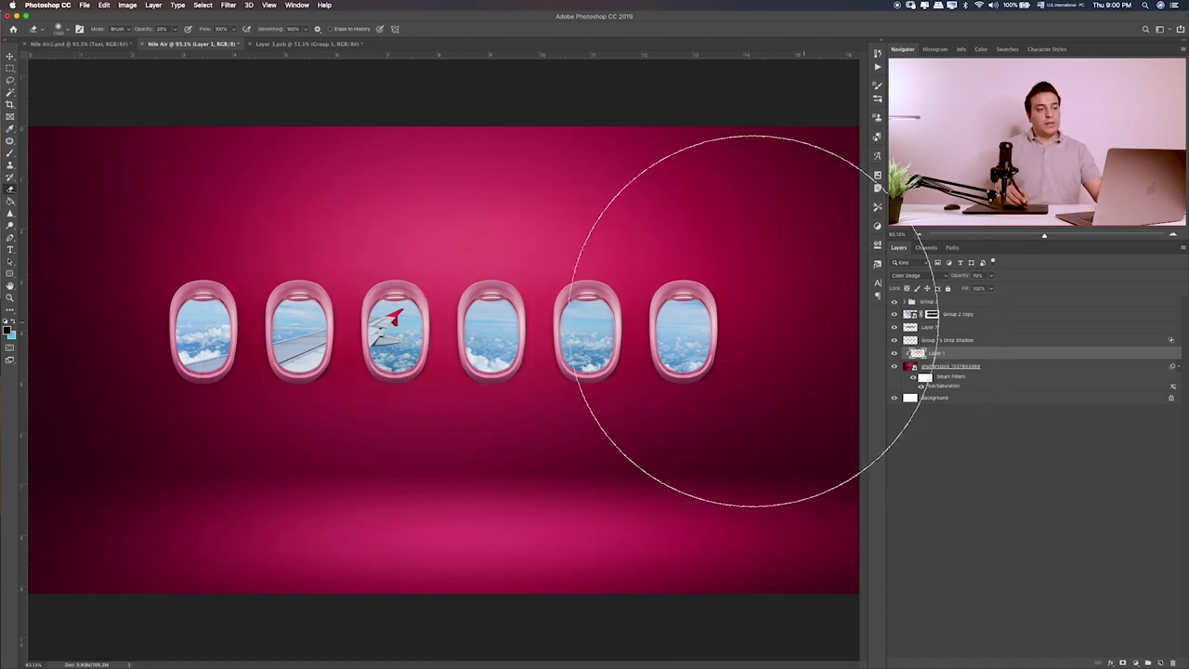
click(10, 68)
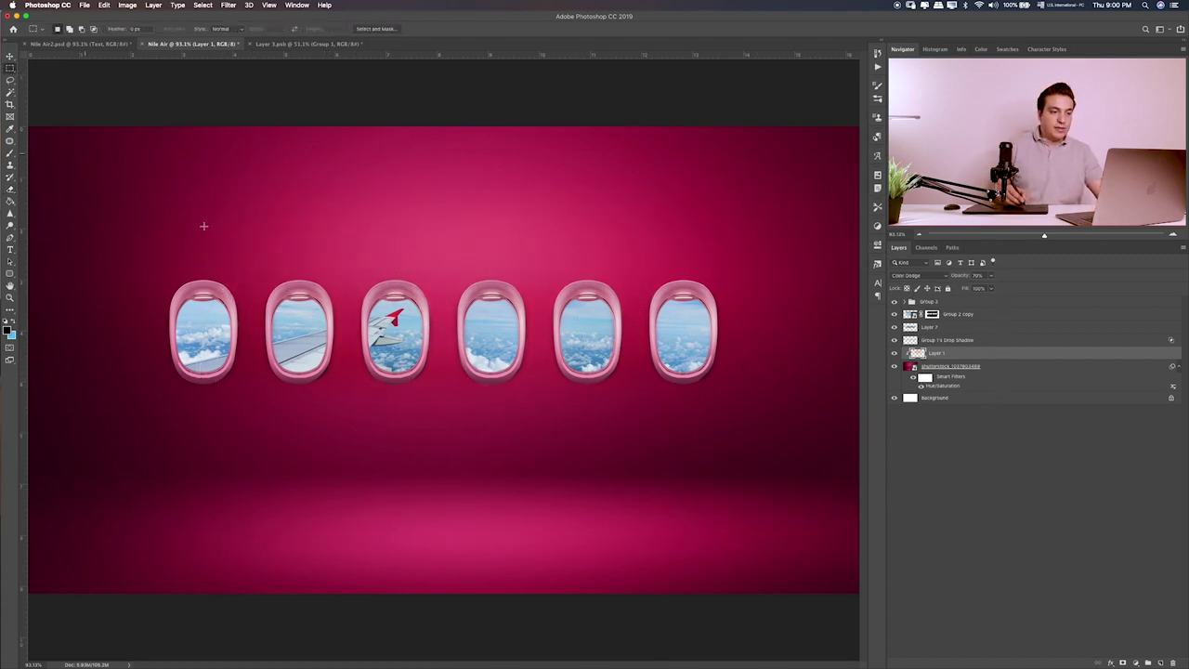
key(super+Tab)
key(Left)
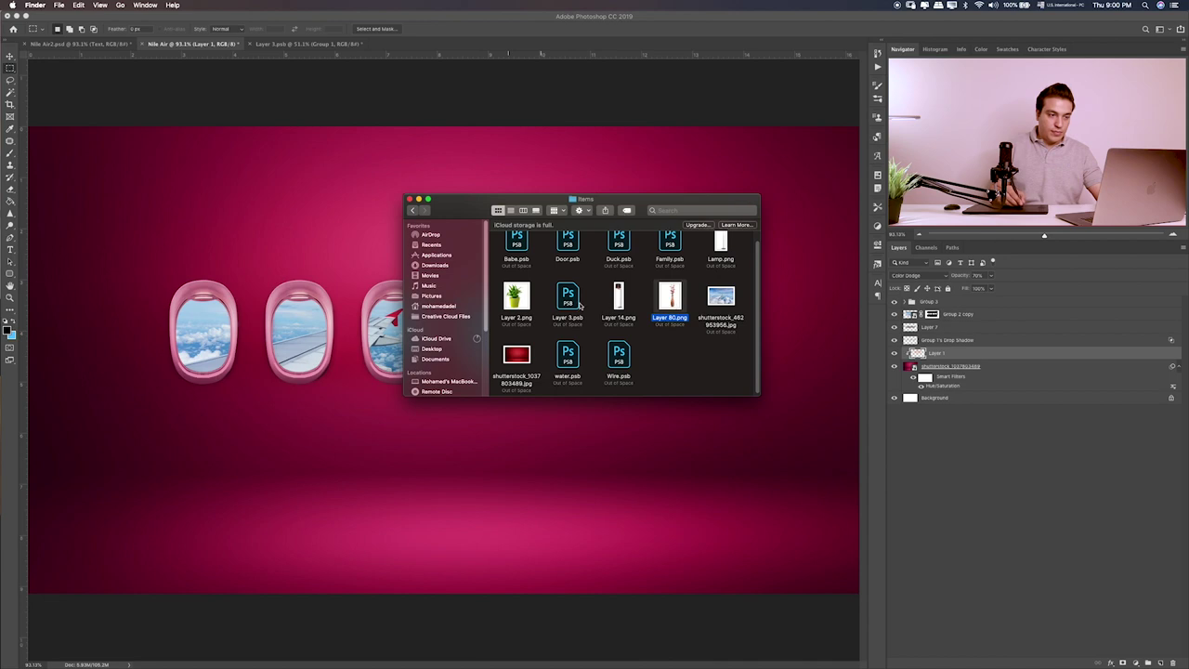
- Quick Look preview Layer 3.psb, Layer 2.png, water.psb and Duck.psb in the Items folder
click(579, 305)
key(space)
key(space)
key(Left)
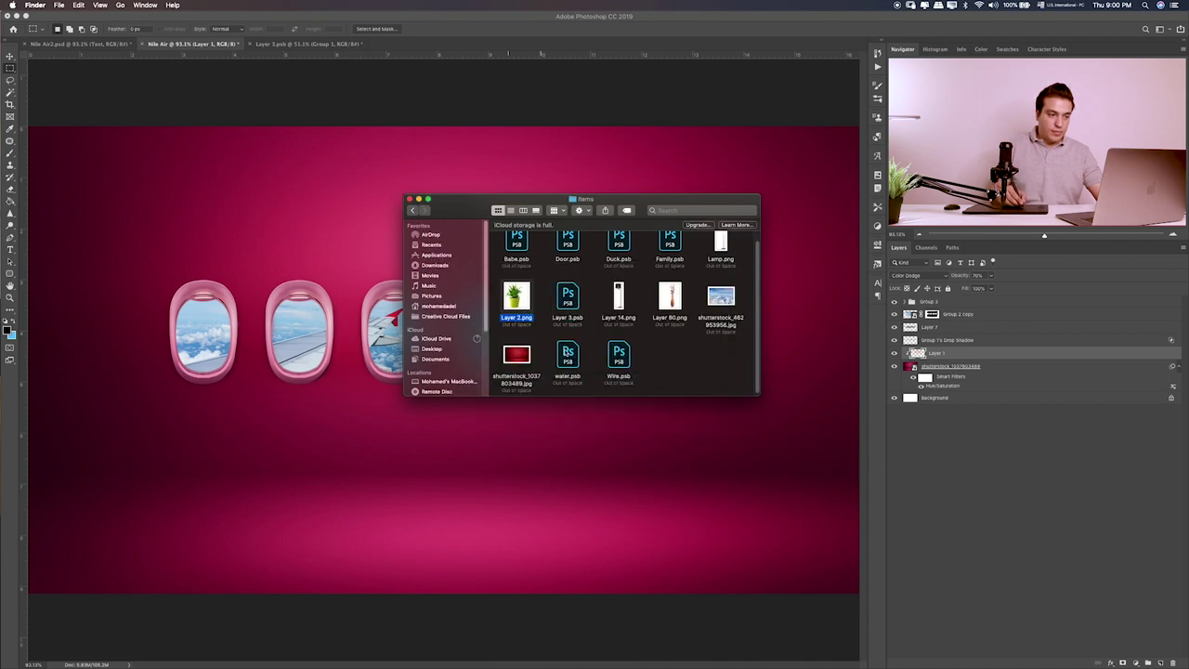
key(space)
key(space)
click(567, 353)
key(space)
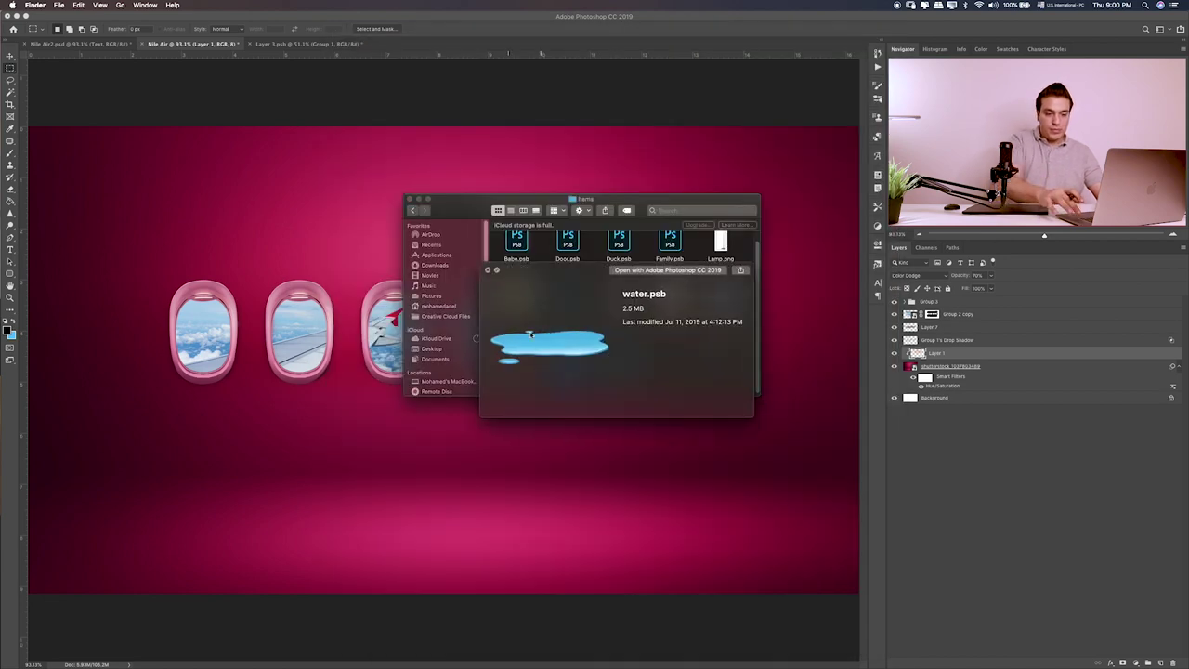
key(space)
key(Up)
key(Up)
key(Right)
key(space)
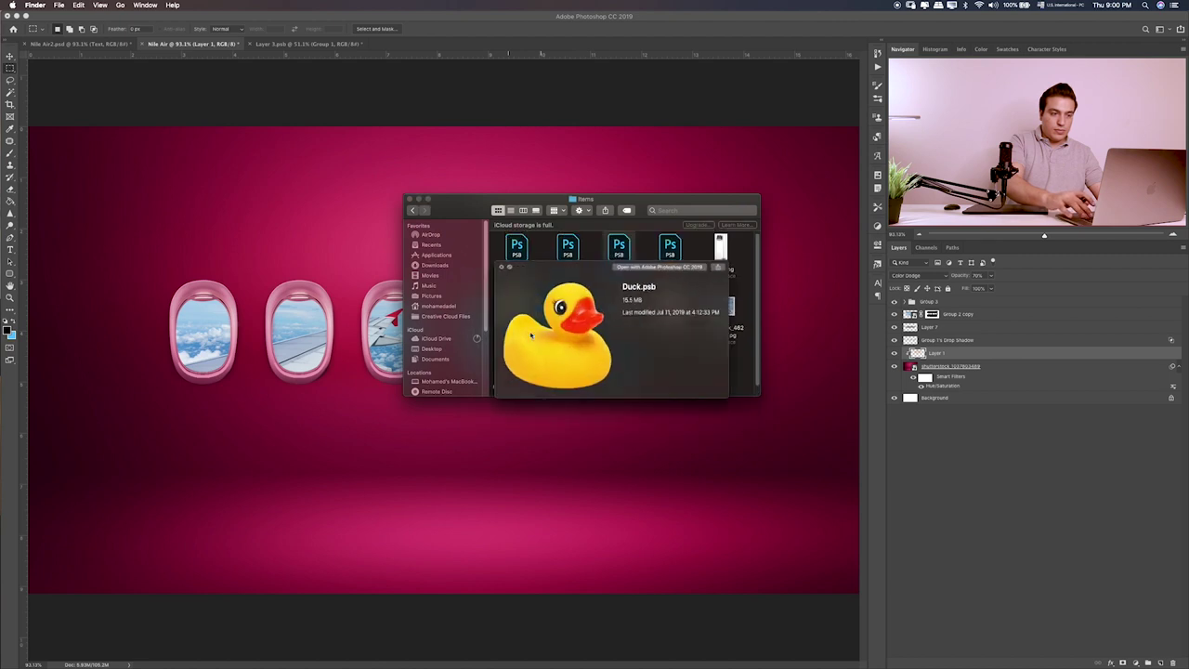
- Browse neighbouring previews back to Family.psb and open it in Photoshop
key(Right)
key(Up)
key(Down)
key(Right)
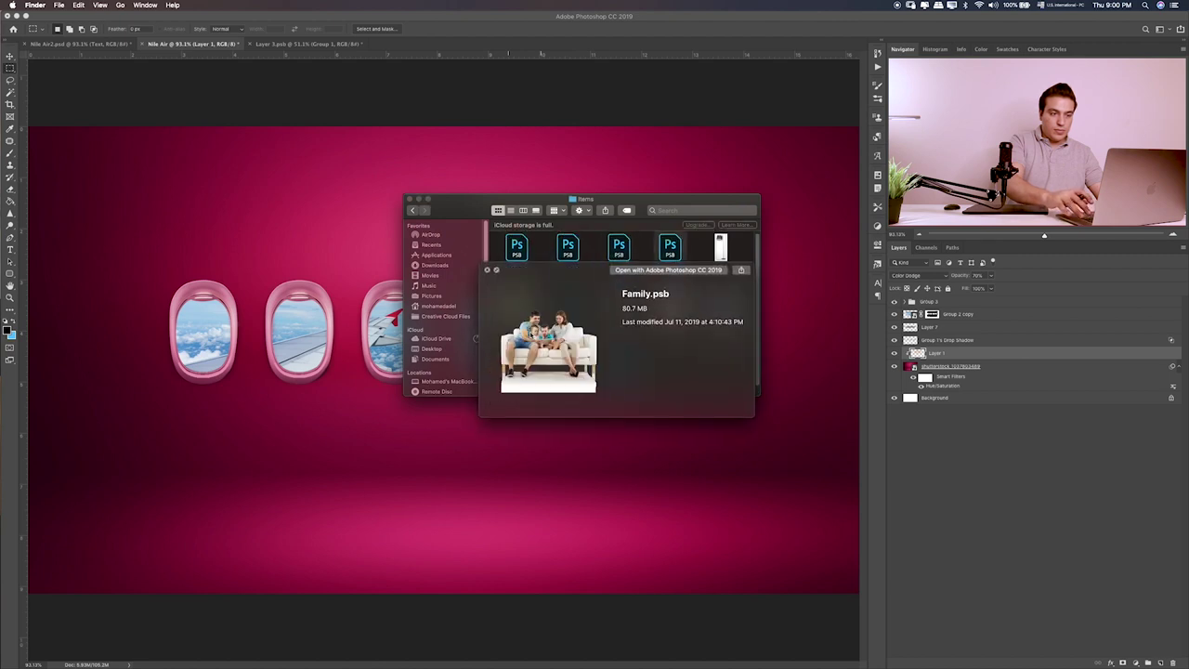
key(Right)
key(Left)
key(space)
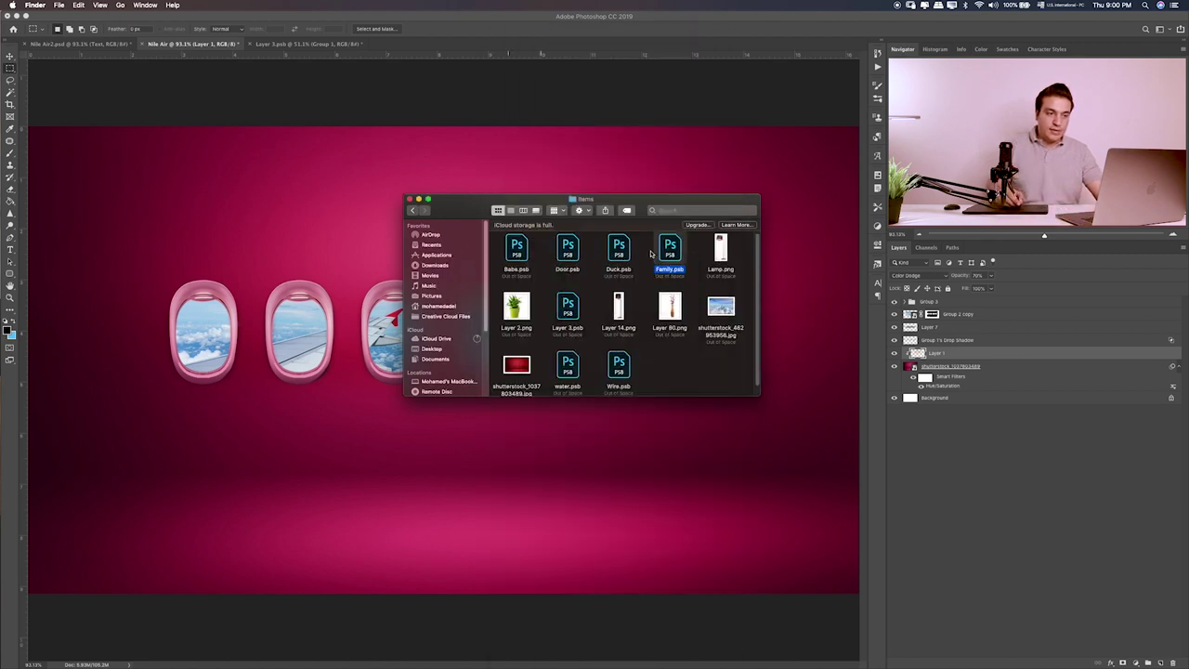
double_click(669, 253)
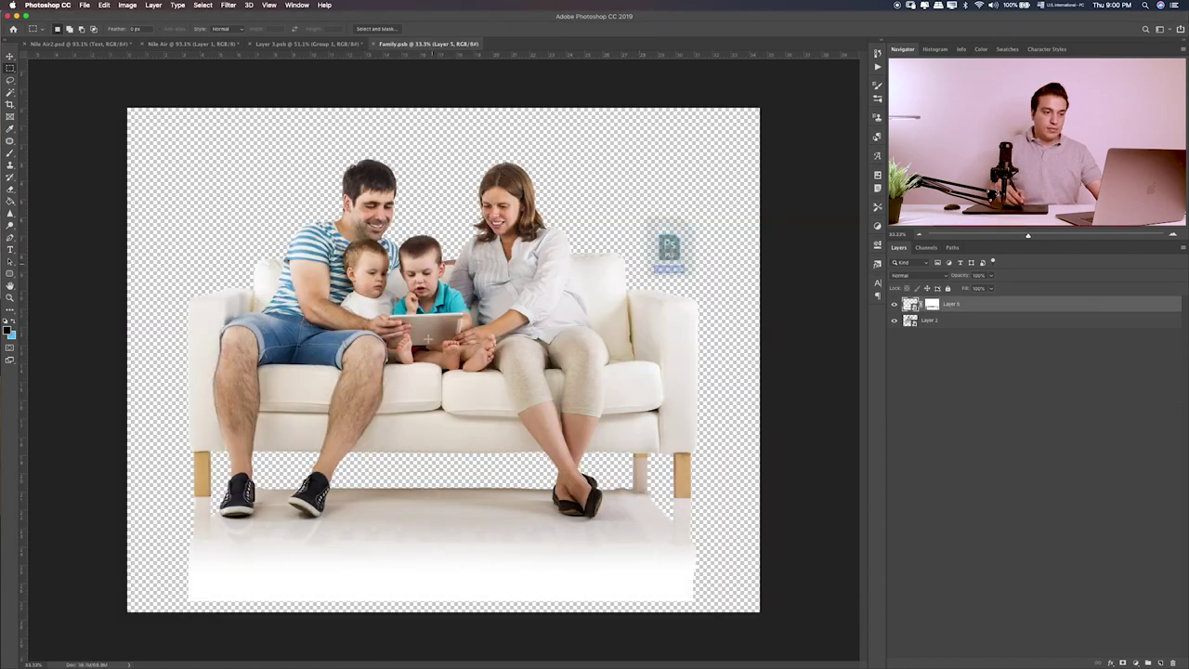
- Drag both Family.psb layers into the Nile Air document near Group 3
shift+click(962, 324)
key(v)
mouse_move(509, 381)
mouse_down()
mouse_move(204, 53)
mouse_move(628, 184)
mouse_up()
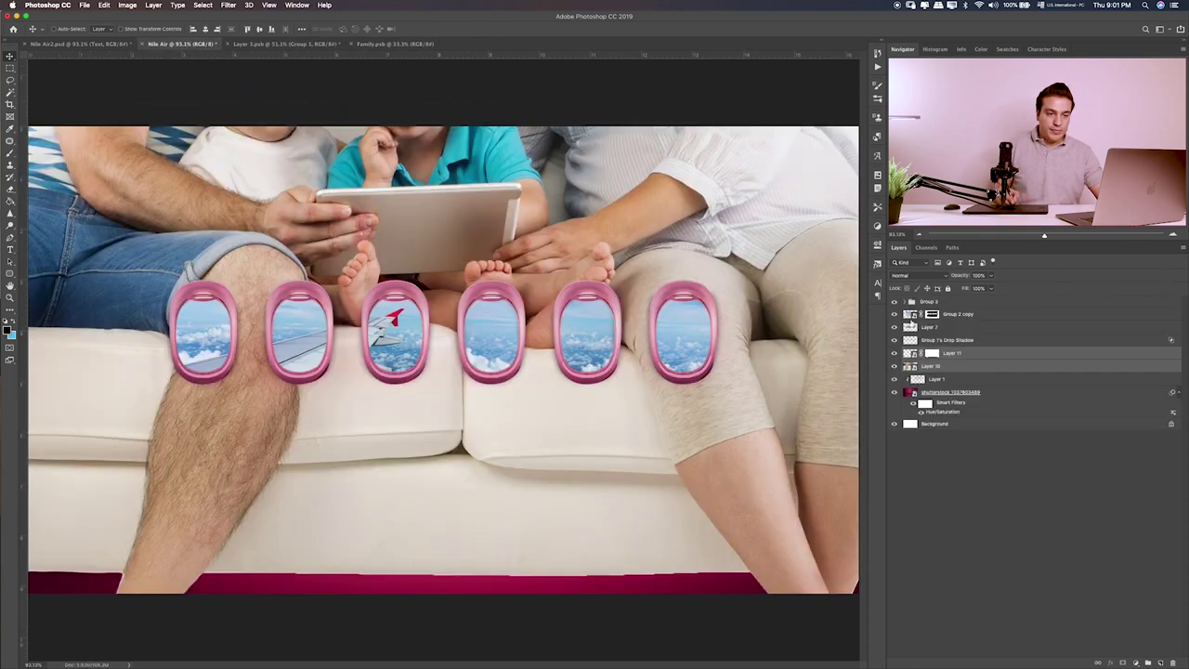
drag(962, 357, 894, 308)
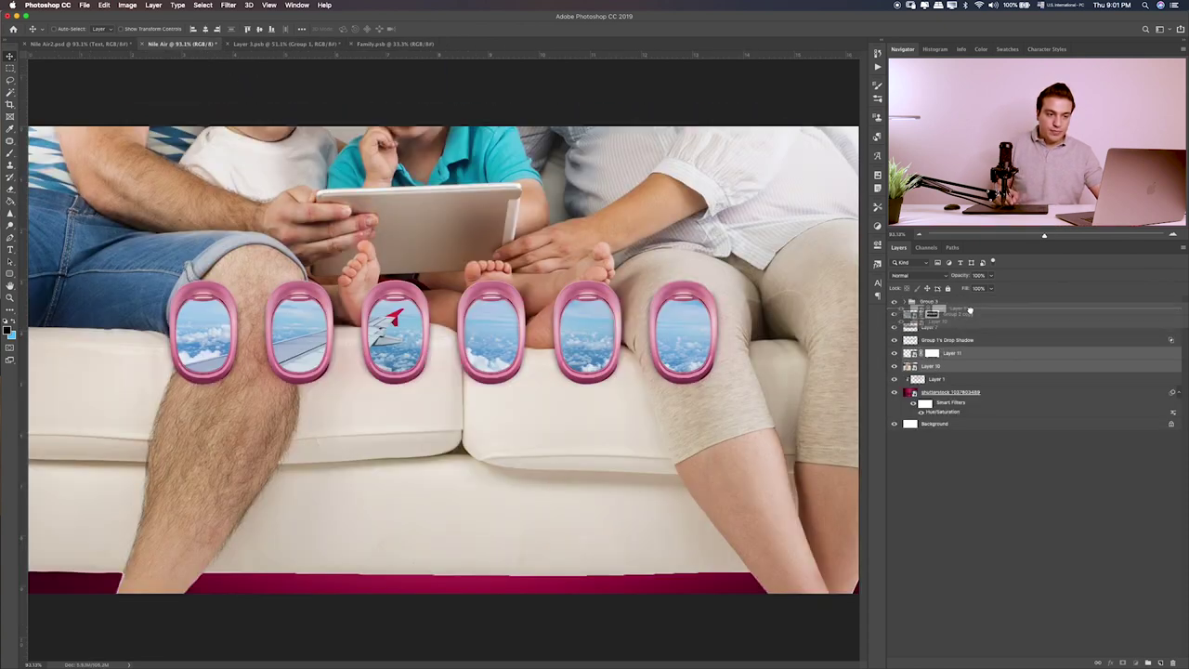
- Close Family.psb and Layer 3.psb unsaved, then group the family layers above Group 3 as Group 4
click(390, 44)
key(super+w)
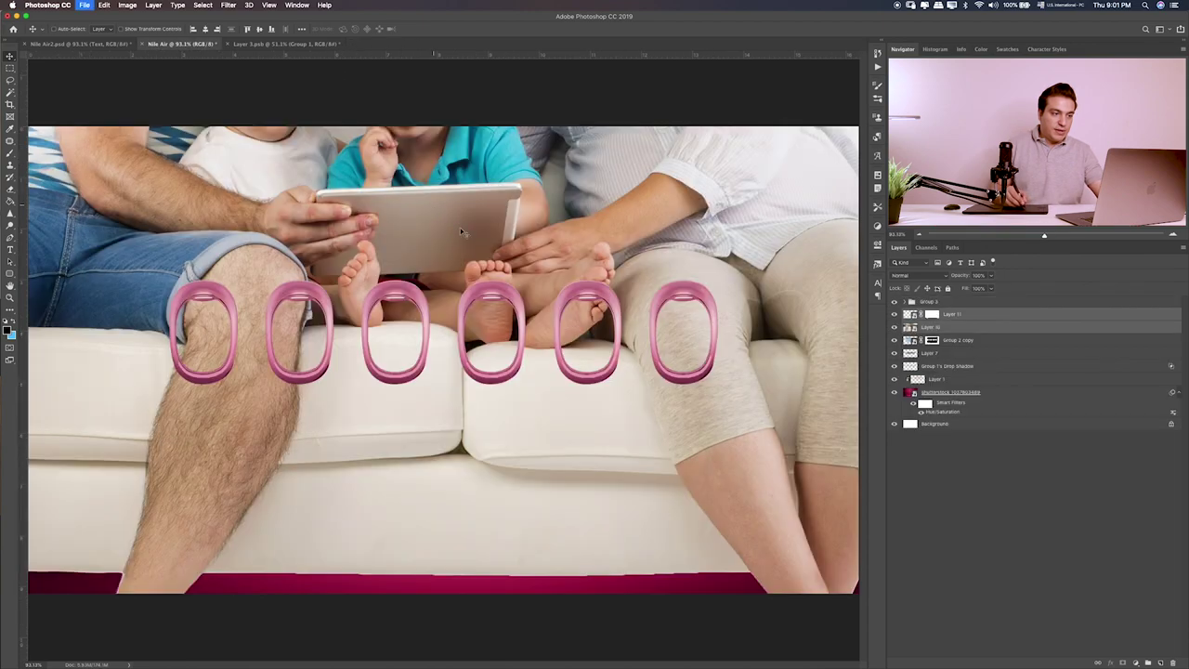
click(284, 43)
key(super+w)
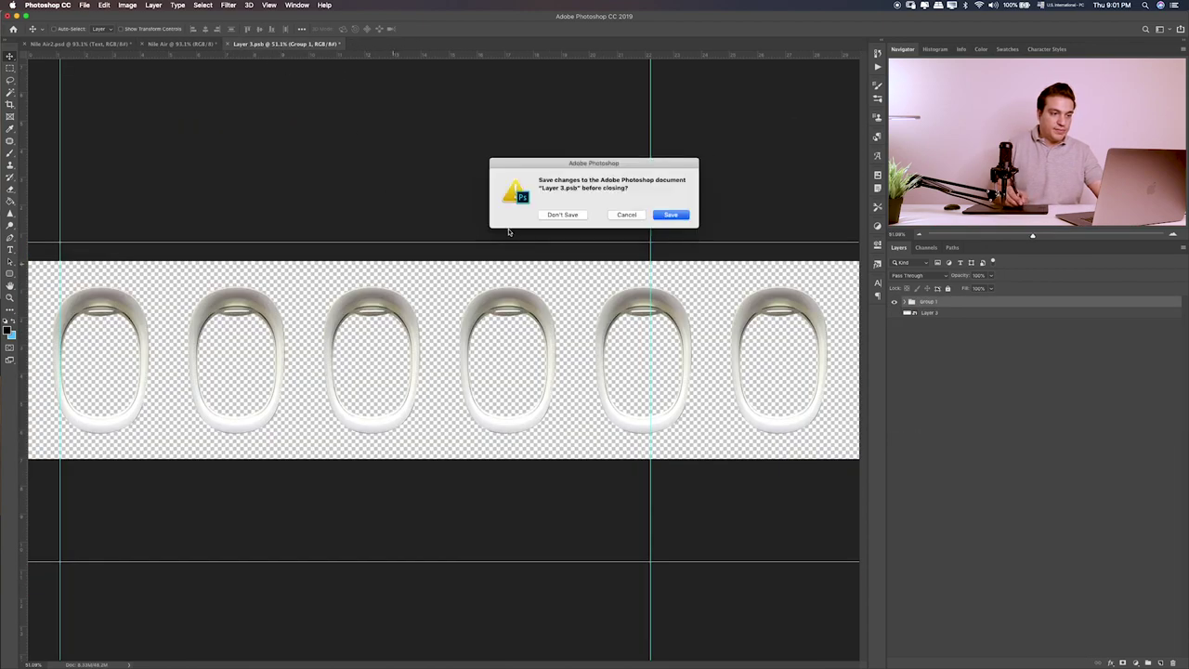
click(564, 215)
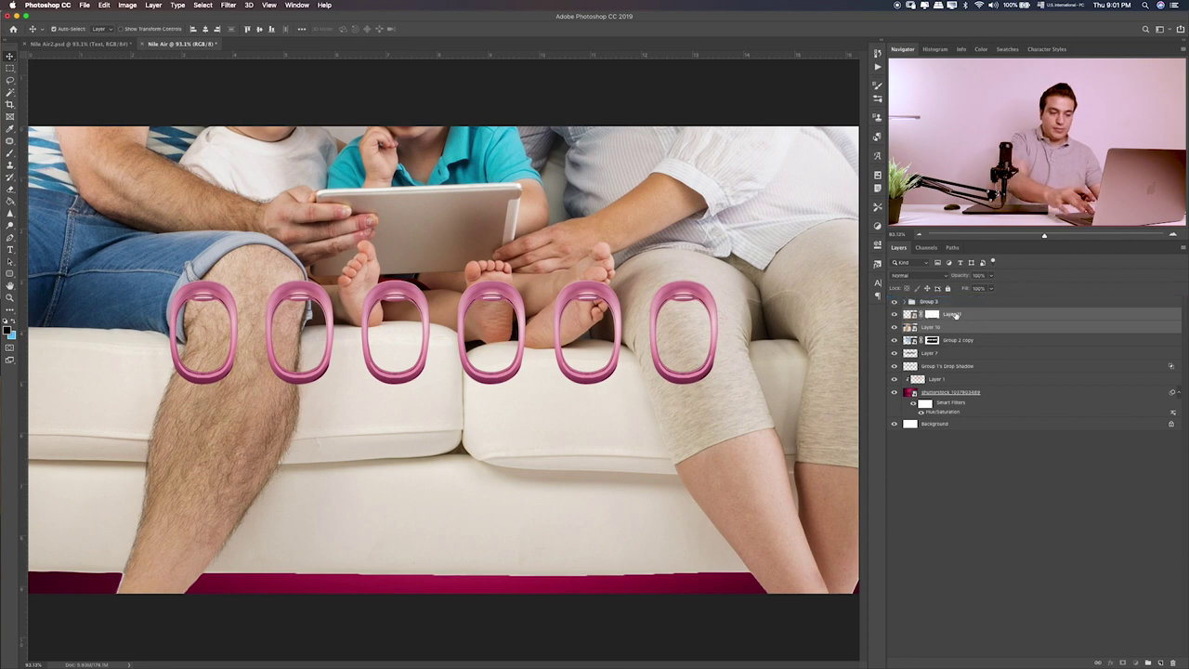
drag(982, 320, 957, 299)
key(ctrl+g)
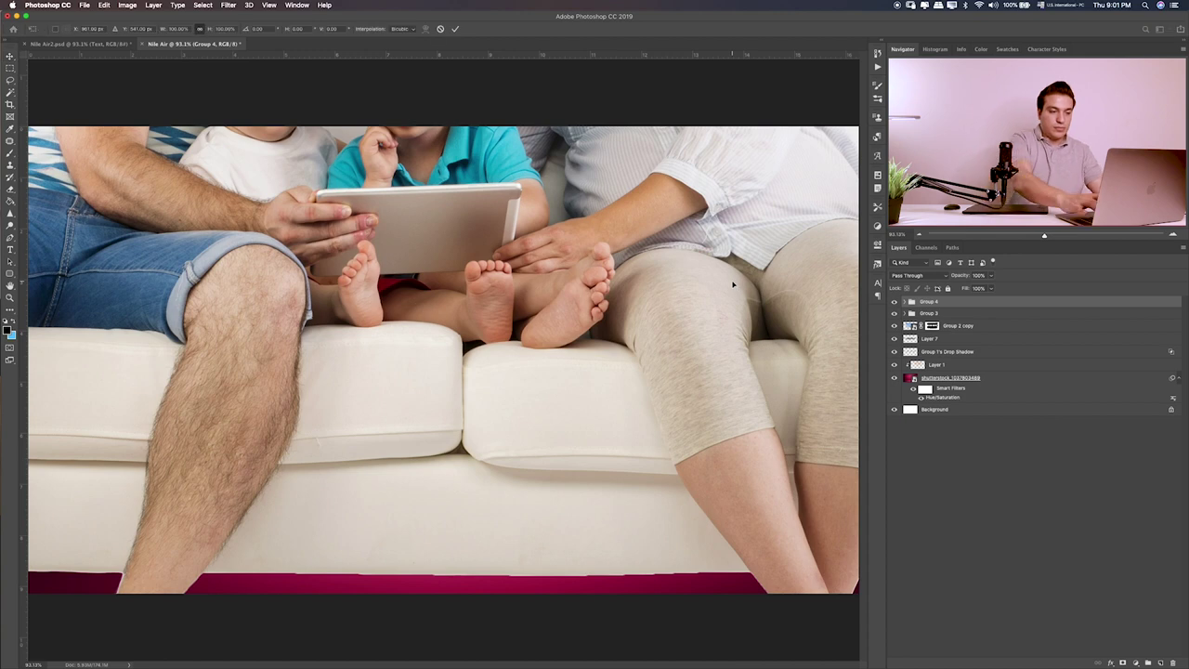
- Free-transform Group 4 smaller, place it lower below the windows, and fit the design on screen
key(ctrl+t)
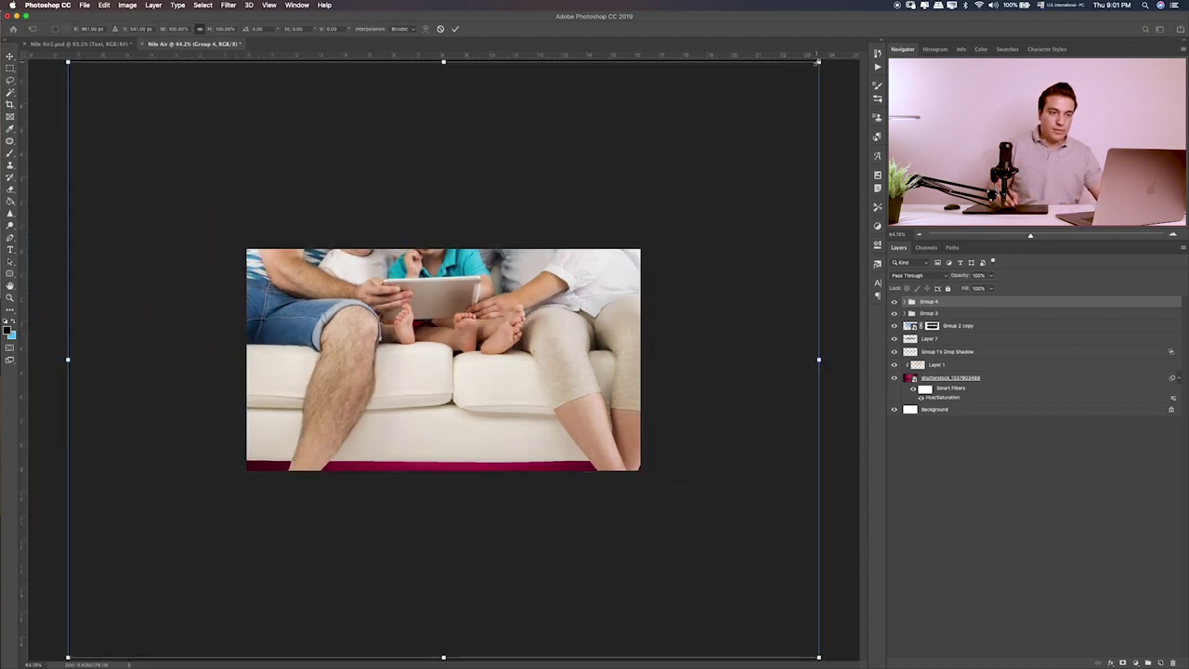
drag(818, 62, 471, 265)
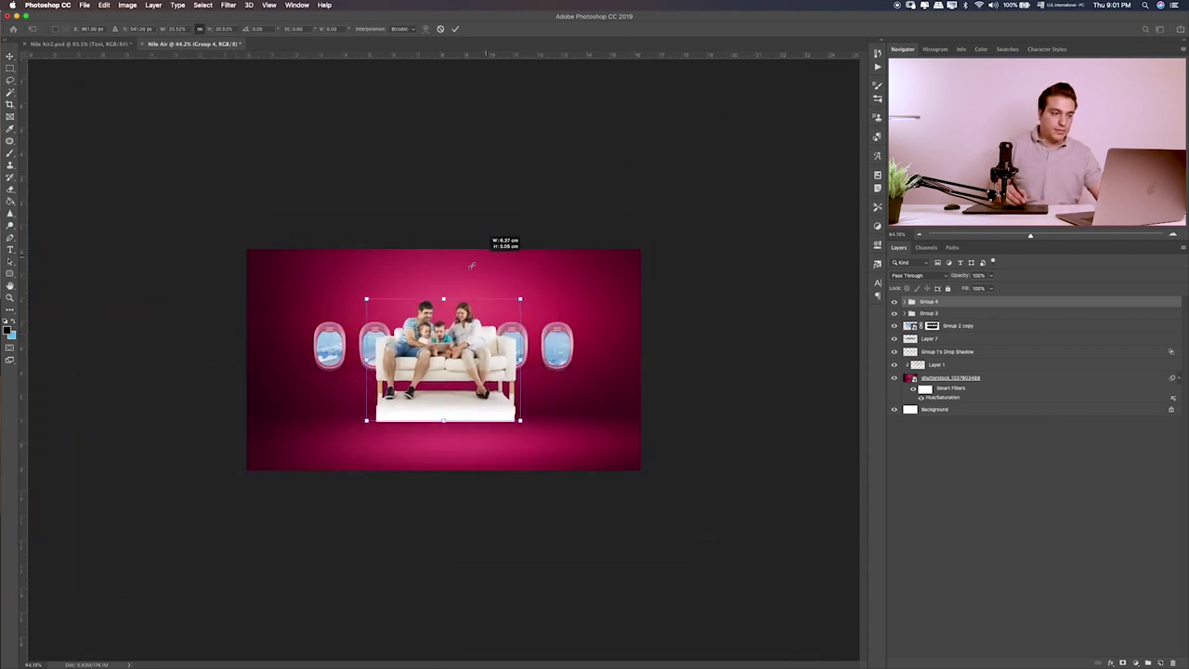
drag(460, 344, 455, 372)
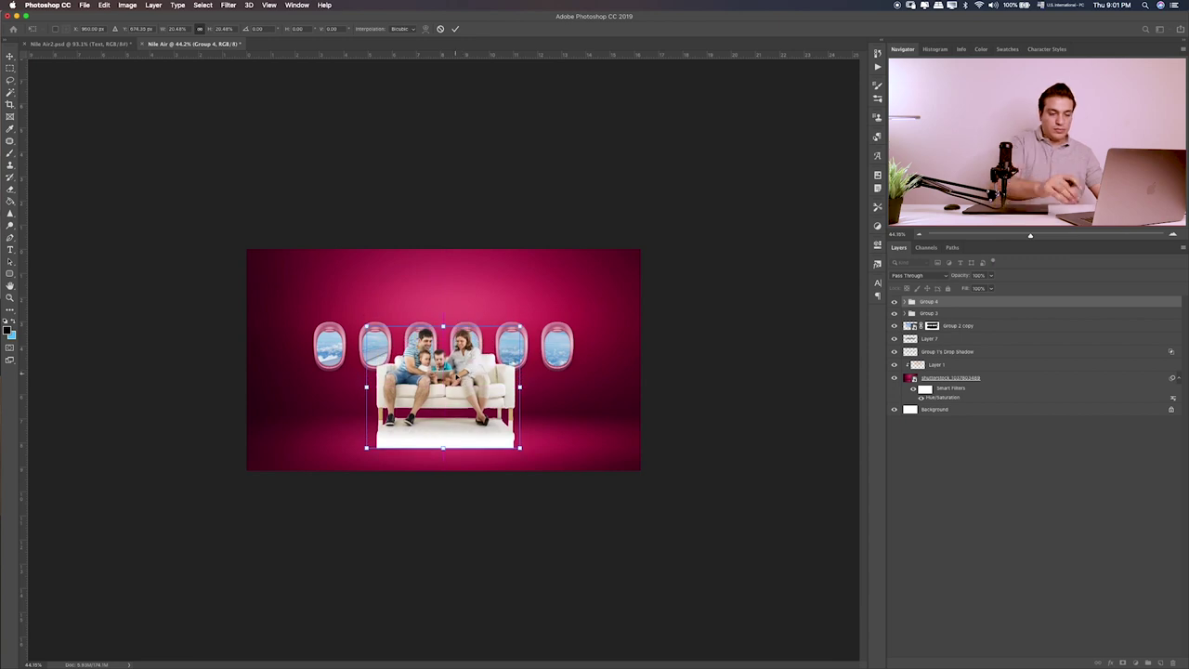
key(Return)
key(ctrl+0)
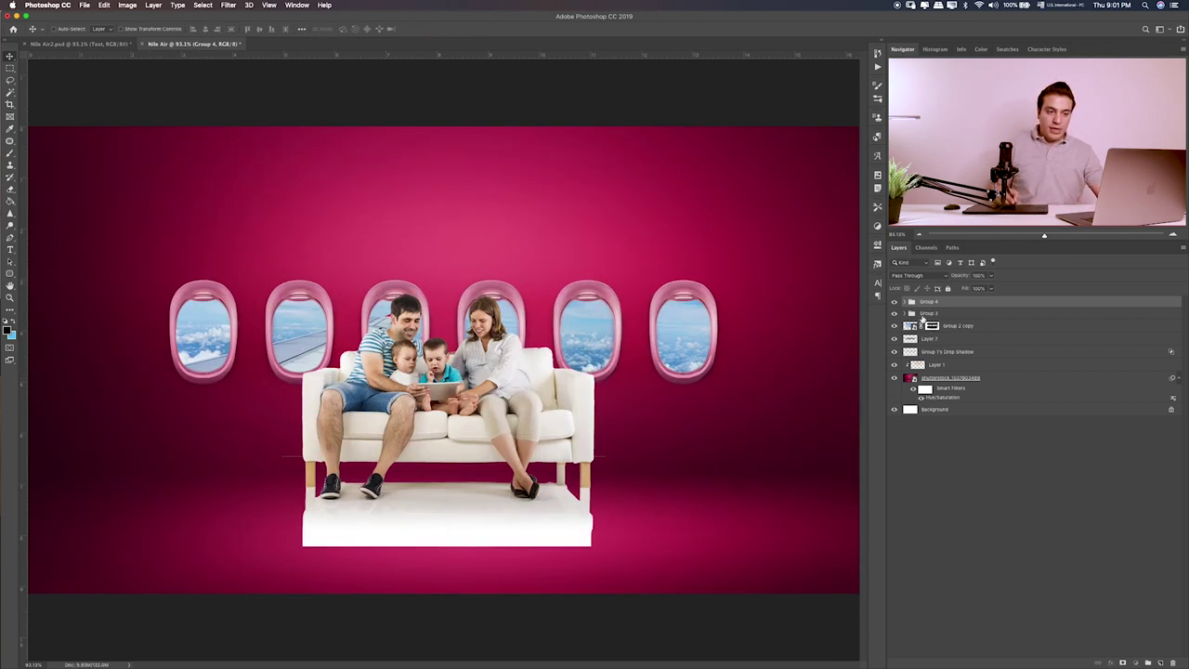
- Expand Group 4 and test blend modes on Layer 10, returning it to Normal
click(906, 303)
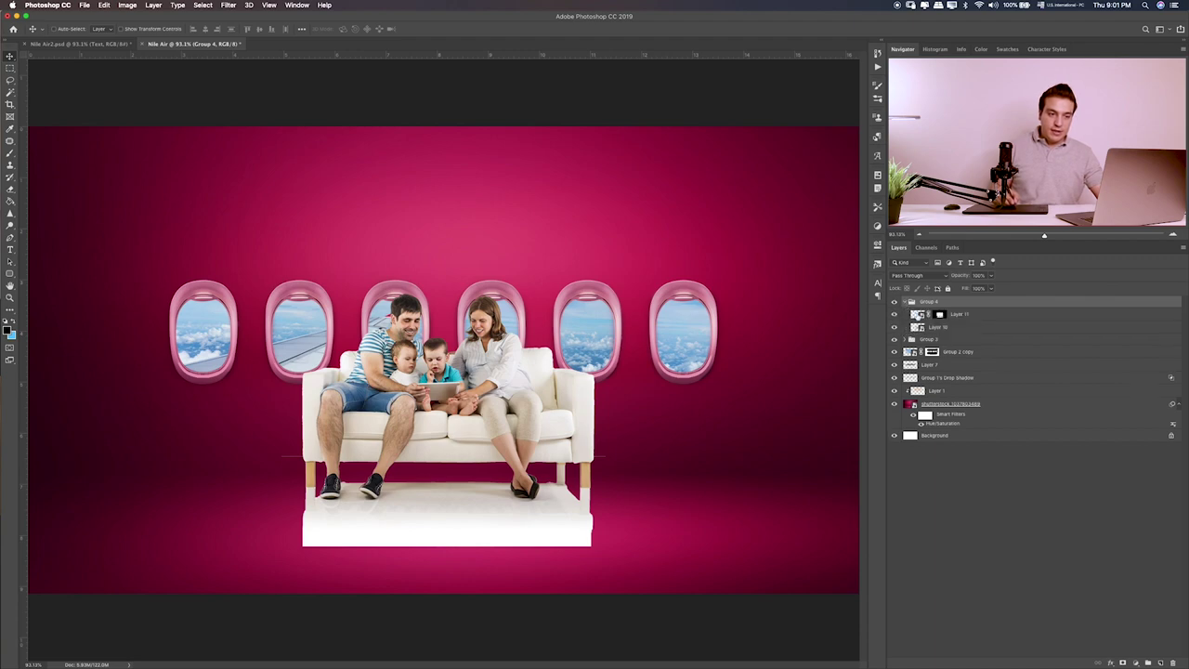
click(941, 327)
key(shift+plus)
key(shift+plus)
key(shift+plus)
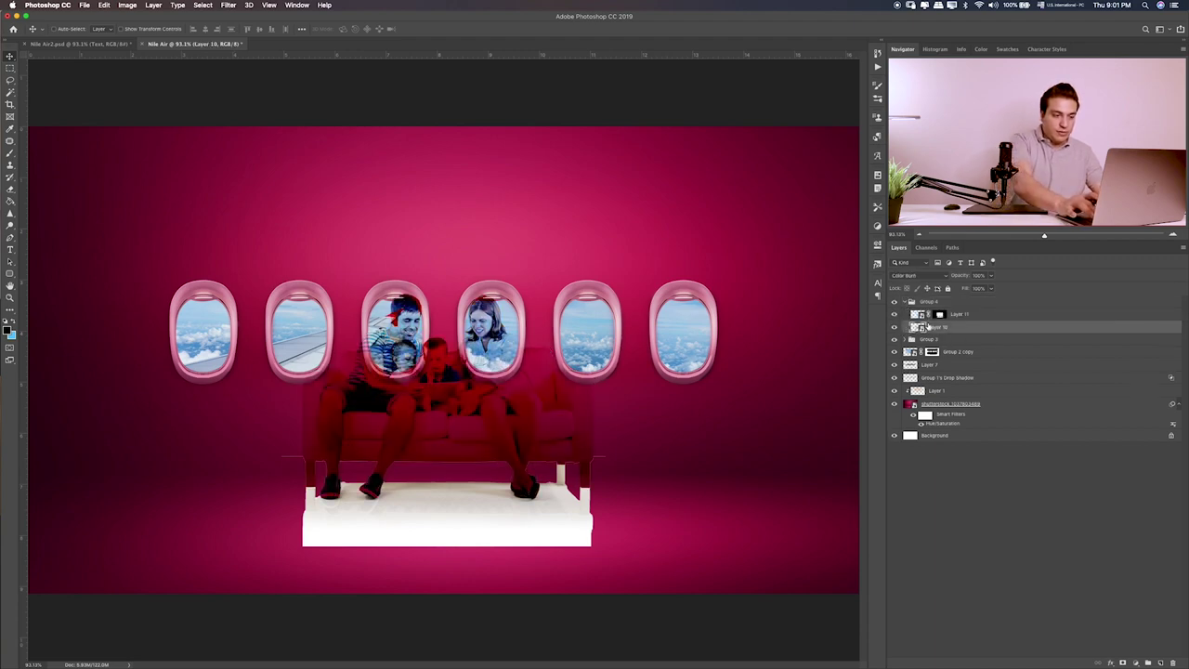
key(shift+plus)
key(shift+plus)
key(shift+minus)
key(shift+minus)
key(shift+minus)
key(shift+minus)
key(shift+minus)
key(shift+minus)
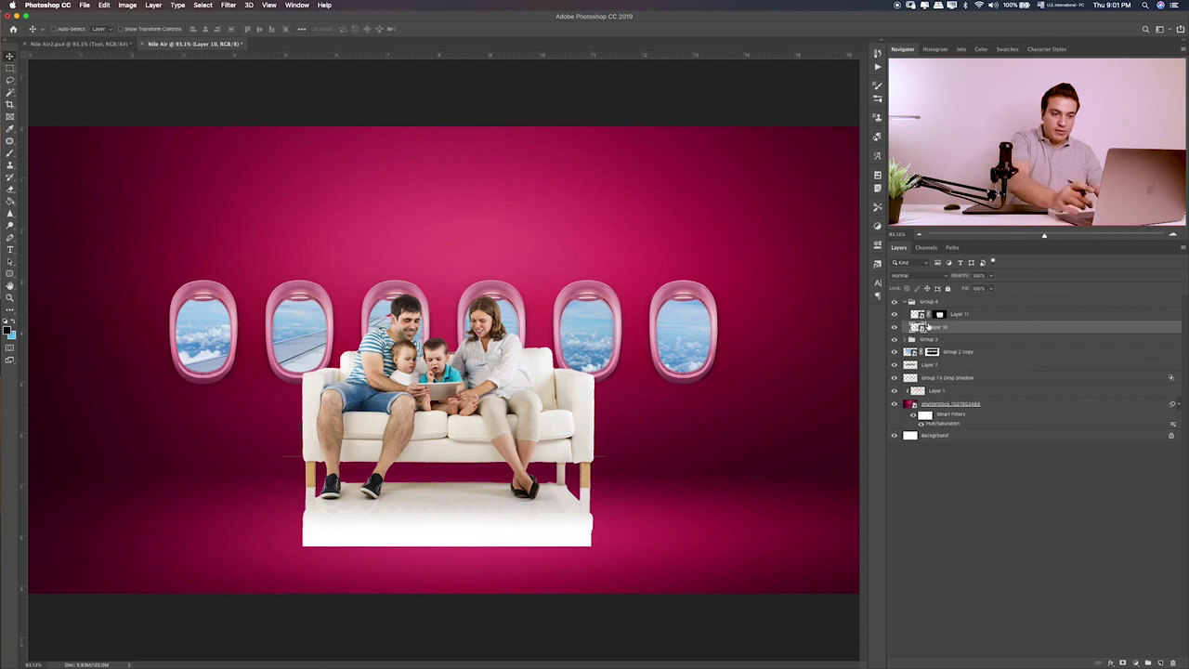
- Zoom in on the Layer 11 platform and try Multiply, Overlay and Soft Light blending
click(1028, 316)
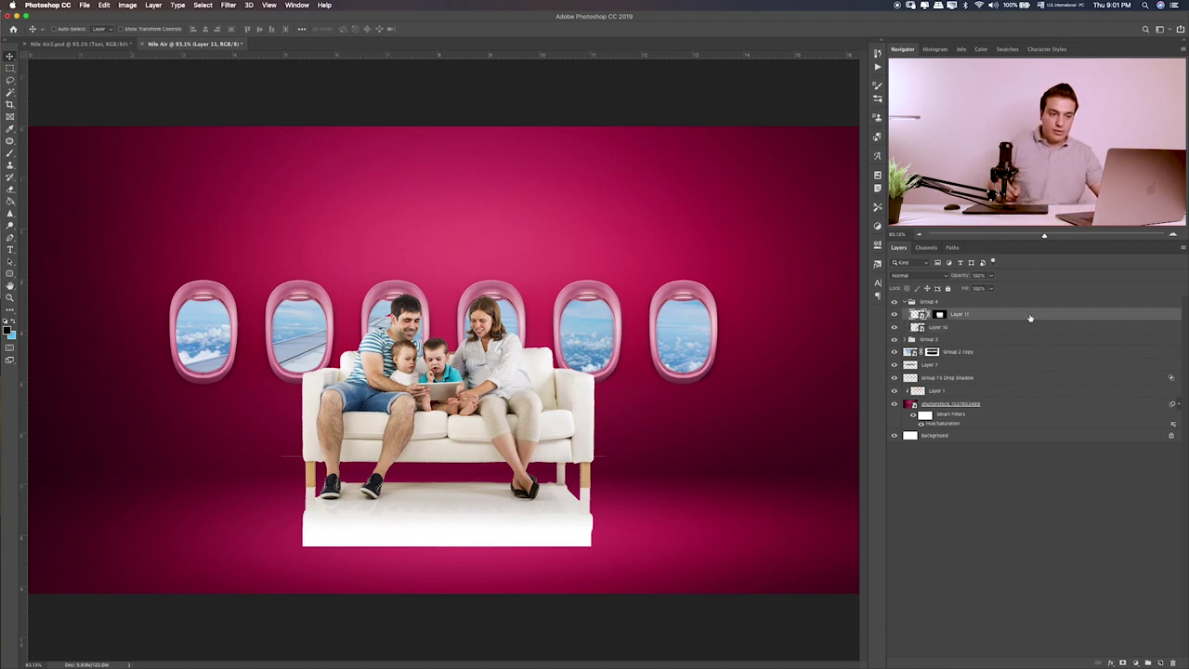
key(shift+plus)
key(shift+plus)
key(shift+plus)
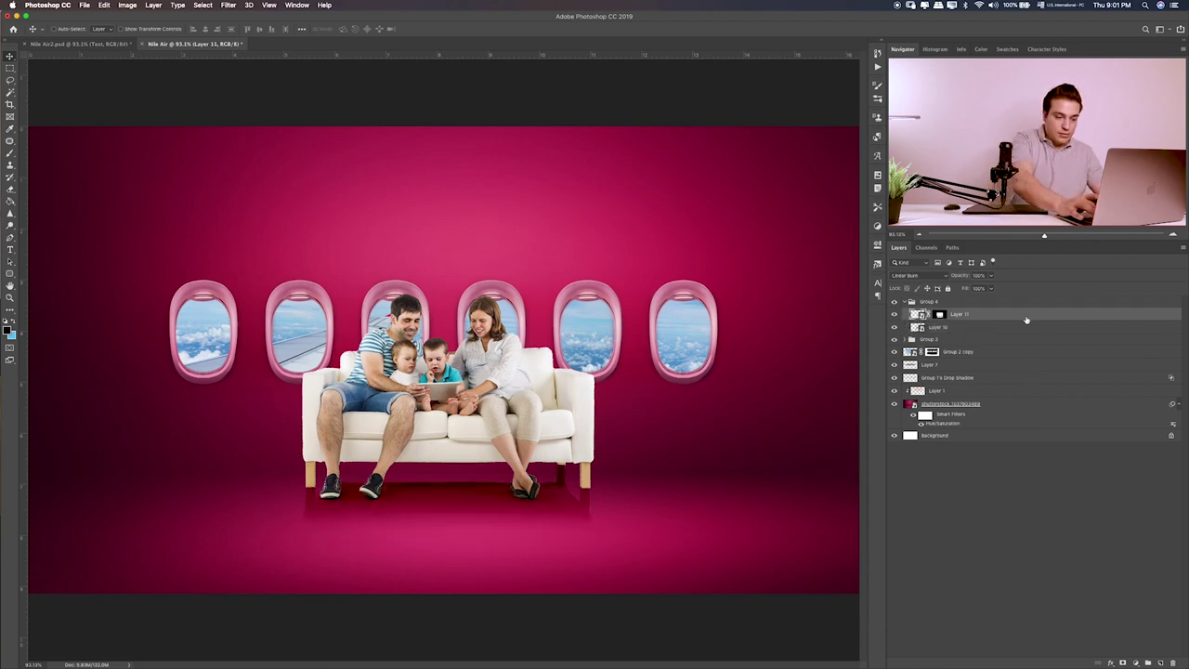
key(super+plus)
key(super+plus)
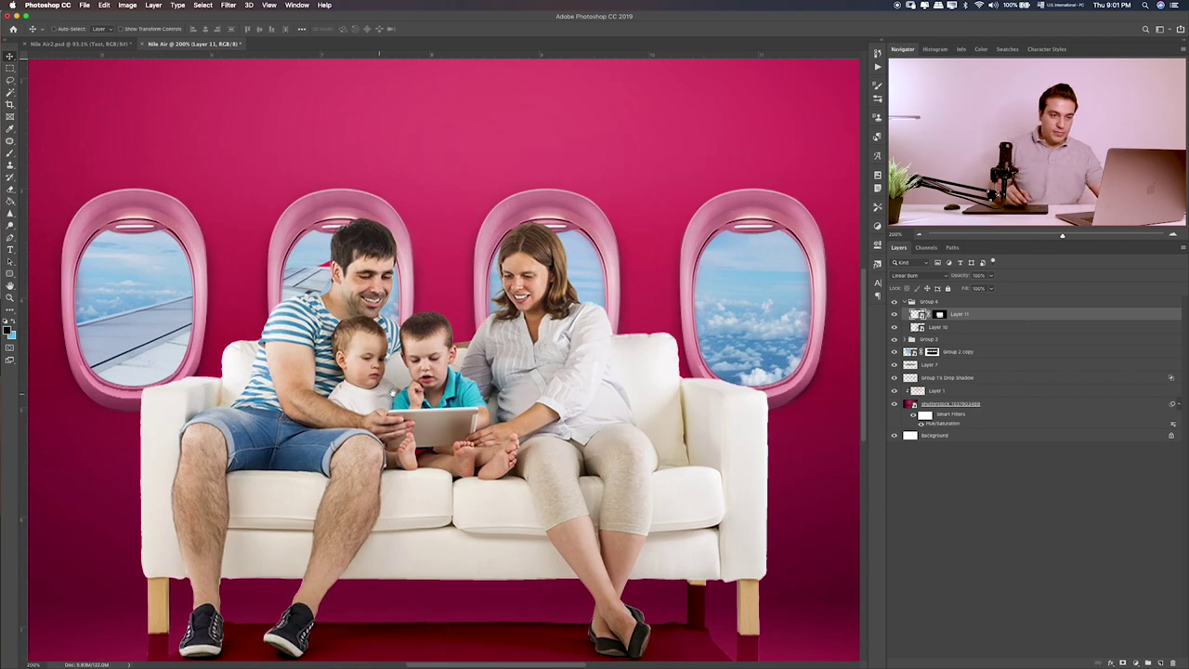
scroll(424, 320, down, 5)
scroll(424, 319, left, 2)
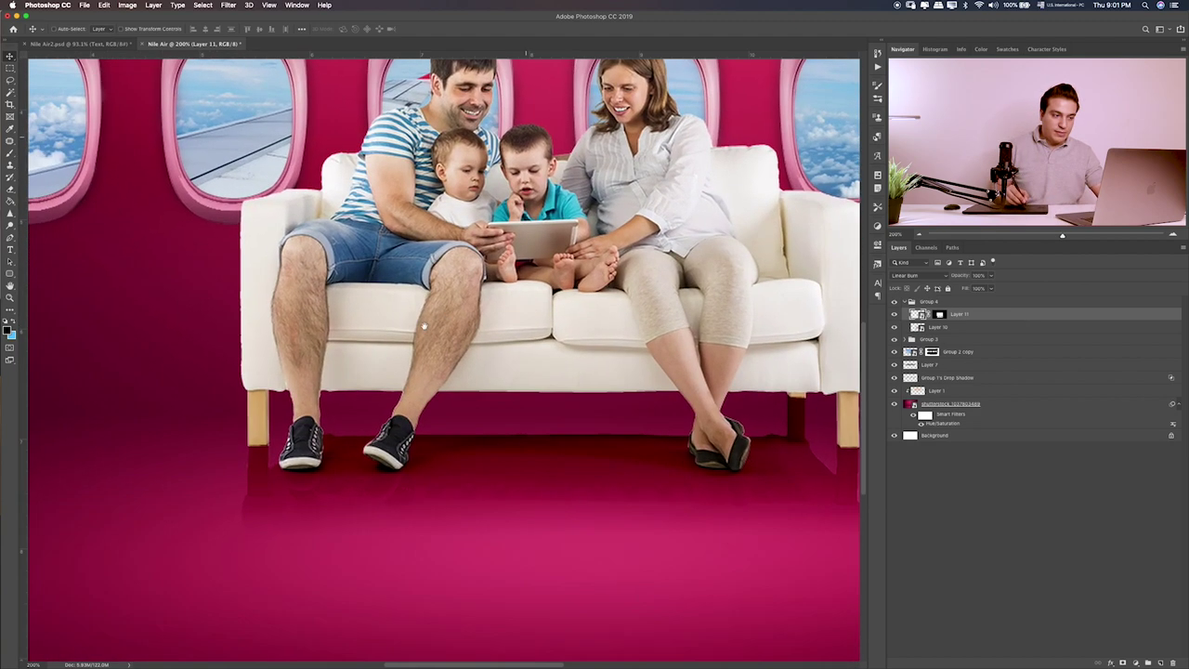
key(shift+minus)
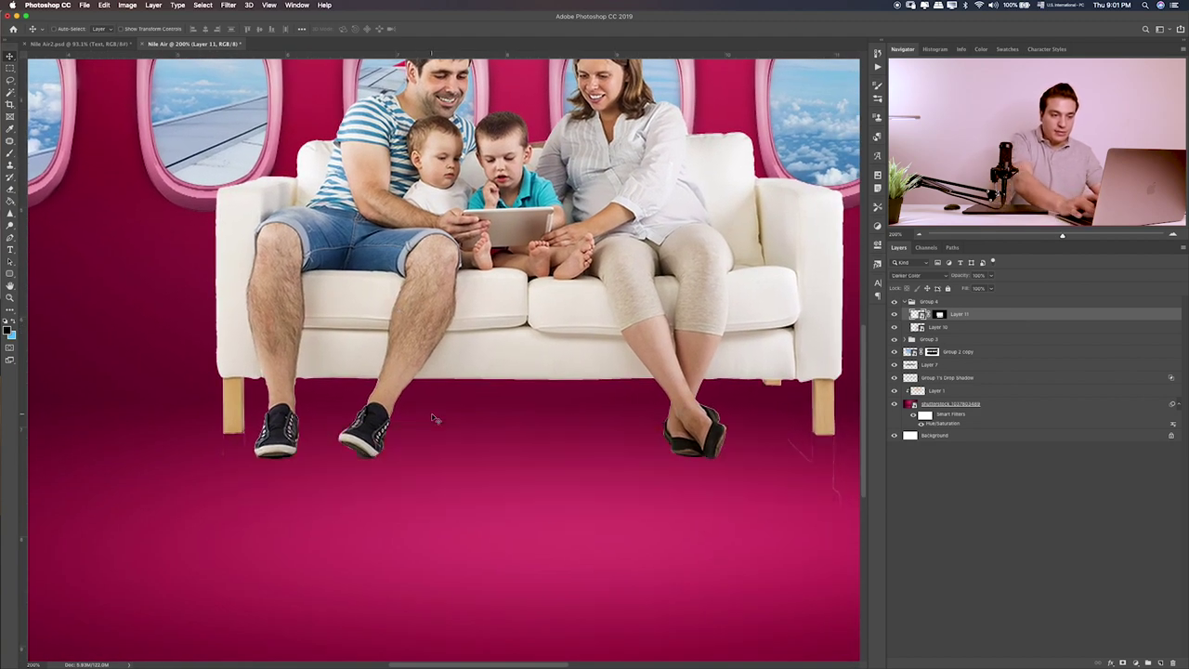
key(shift+minus)
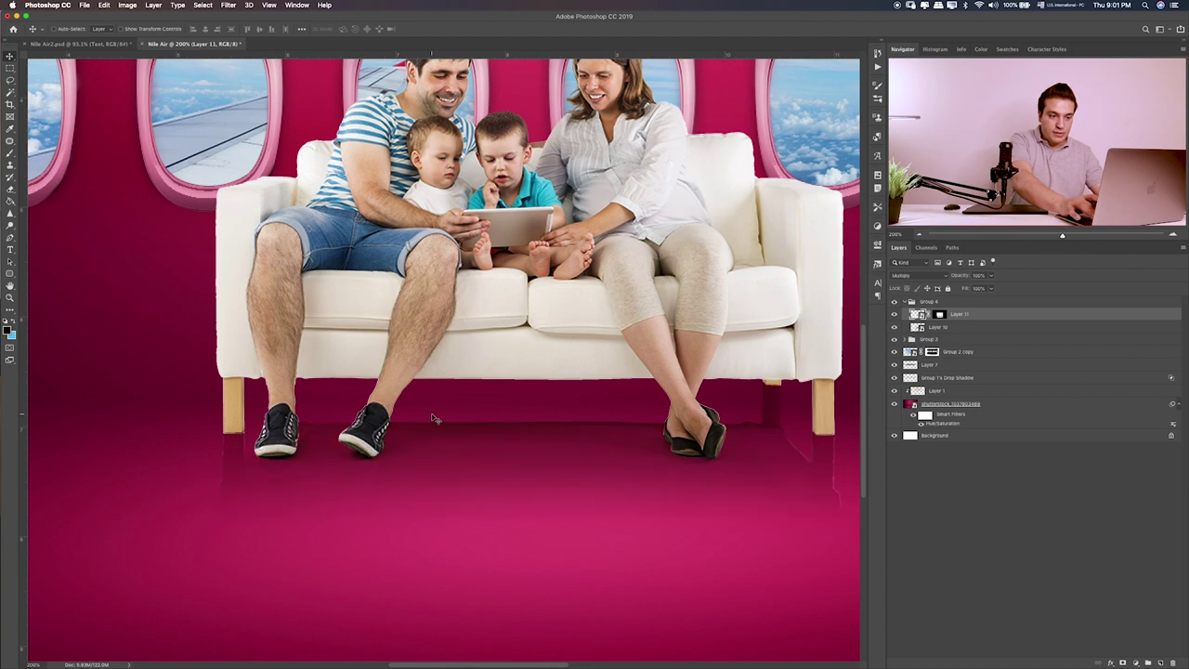
key(shift+plus)
key(shift+plus)
key(shift+plus)
key(shift+plus)
key(shift+plus)
key(shift+plus)
key(shift+plus)
key(shift+plus)
key(shift+plus)
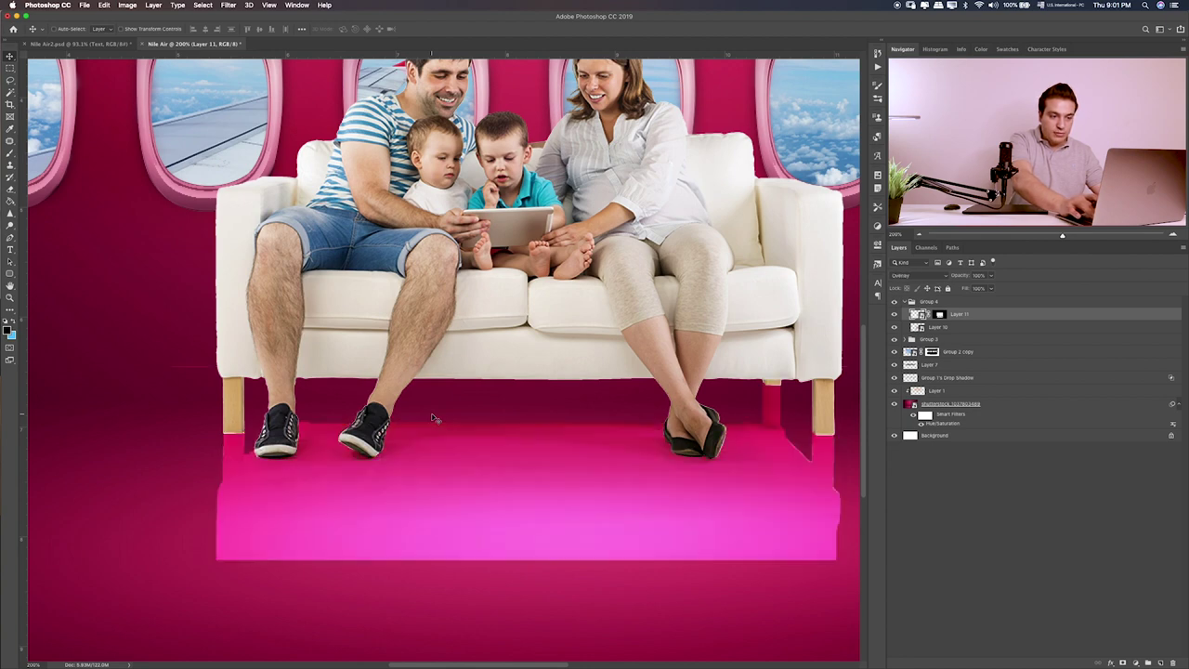
key(shift+plus)
key(shift+plus)
key(shift+minus)
- Cycle Layer 11 through Pin Light, Linear Dodge and Darker Color, settling on Multiply
key(shift+plus)
key(shift+minus)
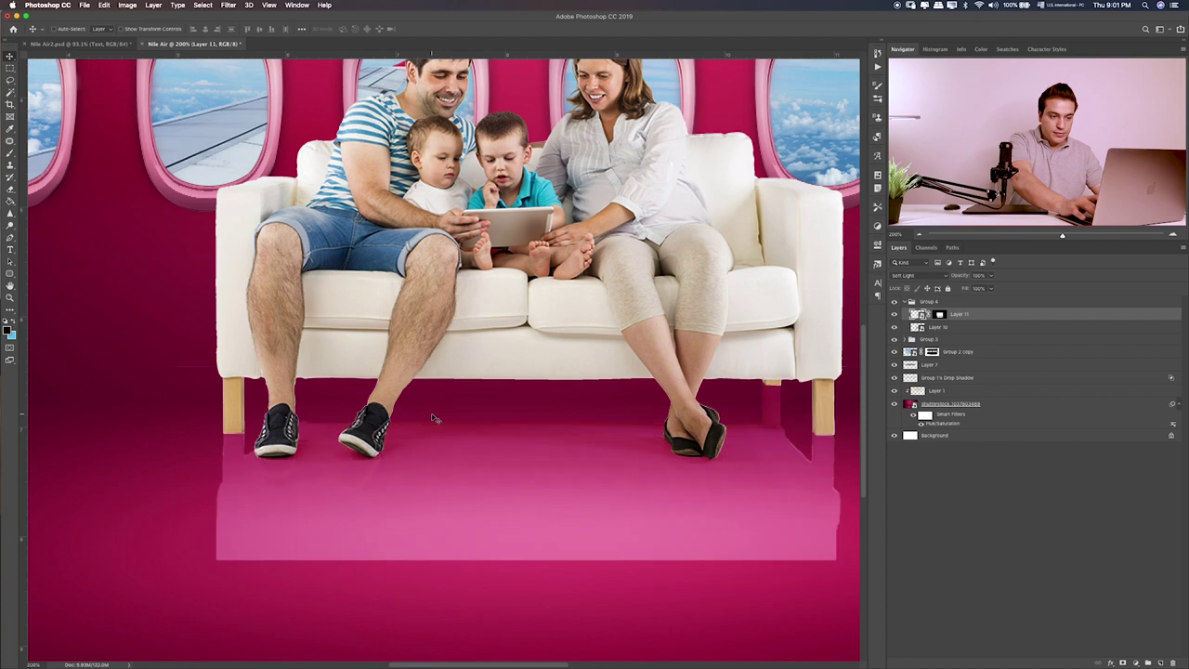
key(shift+plus)
key(shift+plus)
key(shift+plus)
key(shift+plus)
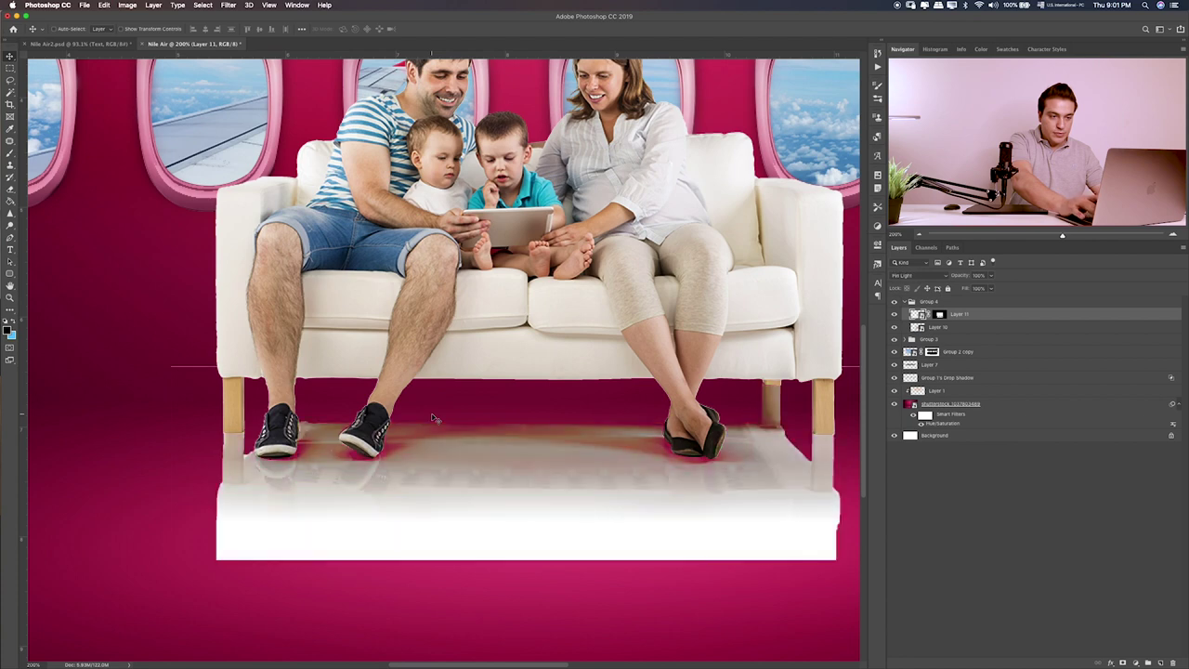
key(shift+plus)
key(shift+plus)
key(shift+plus)
key(shift+plus)
key(shift+plus)
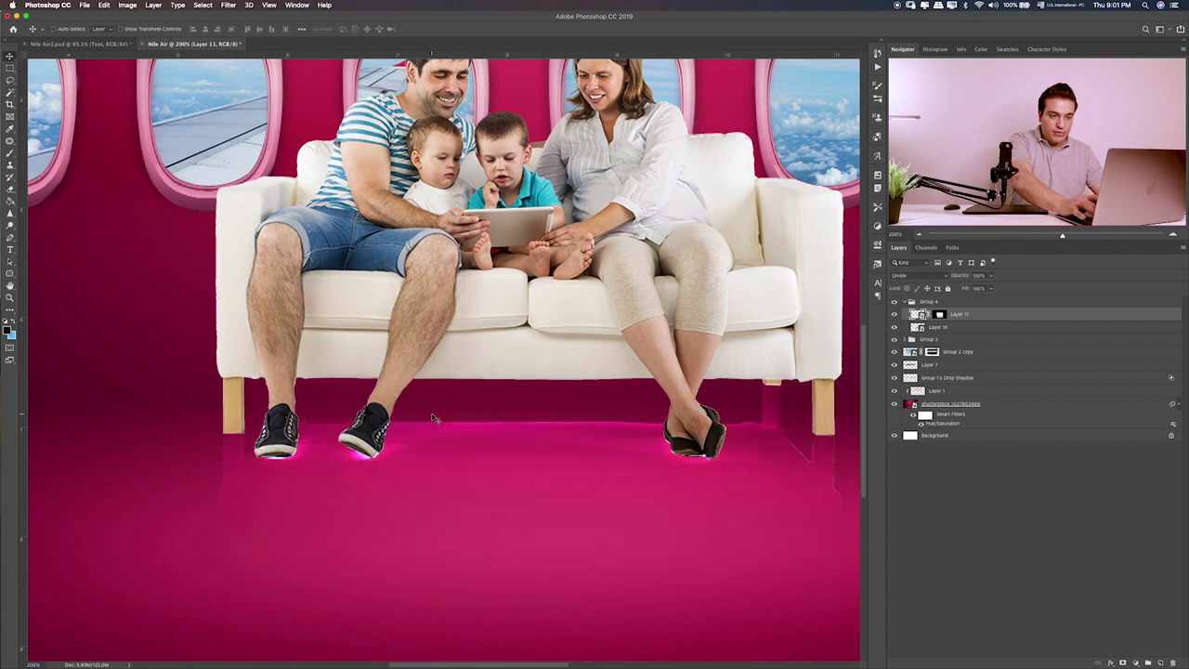
key(shift+minus)
key(shift+minus)
key(shift+minus)
key(shift+minus)
key(shift+minus)
key(shift+minus)
key(shift+minus)
key(shift+minus)
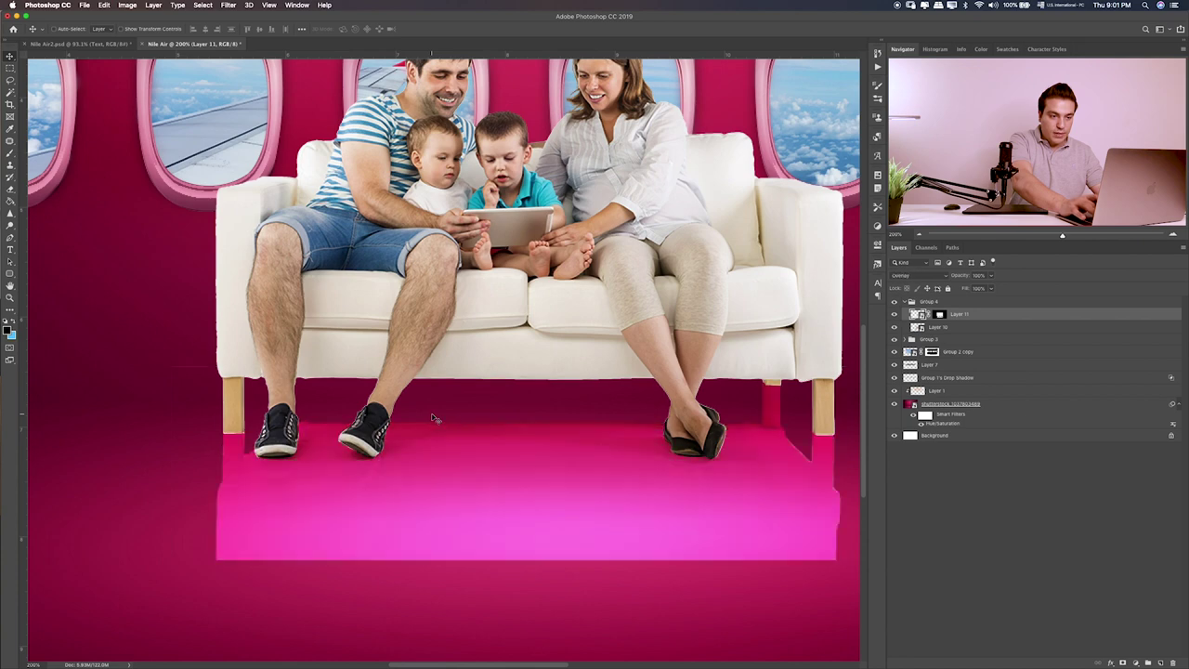
key(shift+minus)
key(shift+plus)
key(shift+minus)
key(shift+minus)
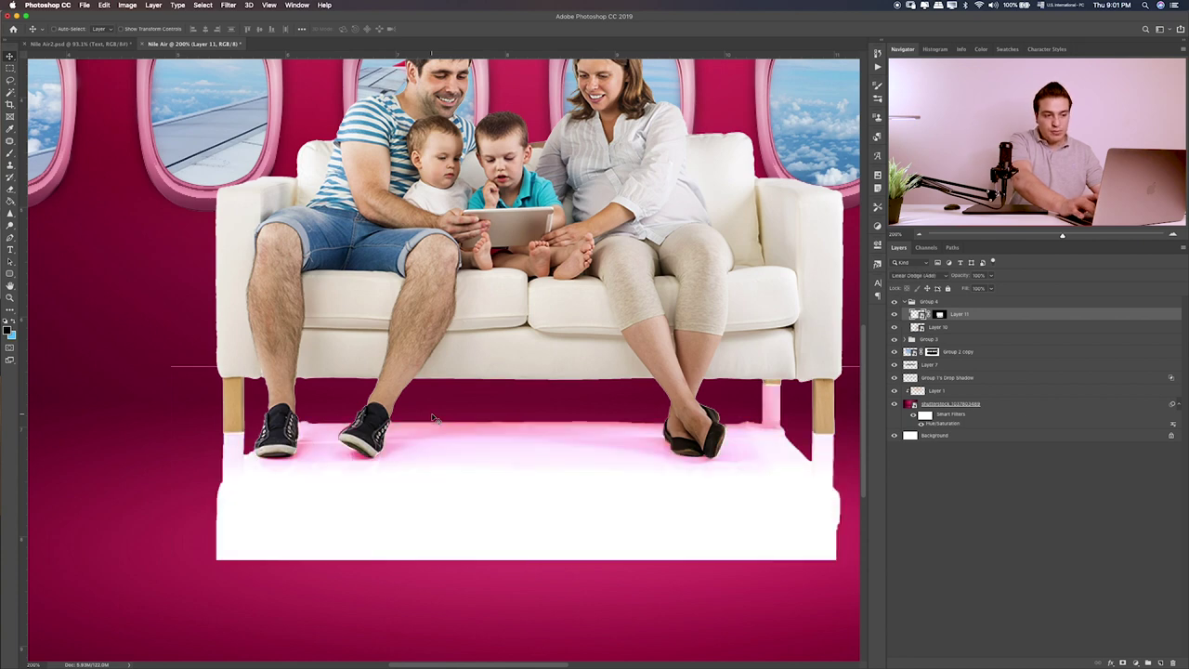
key(shift+minus)
key(shift+minus)
key(shift+minus)
key(shift+minus)
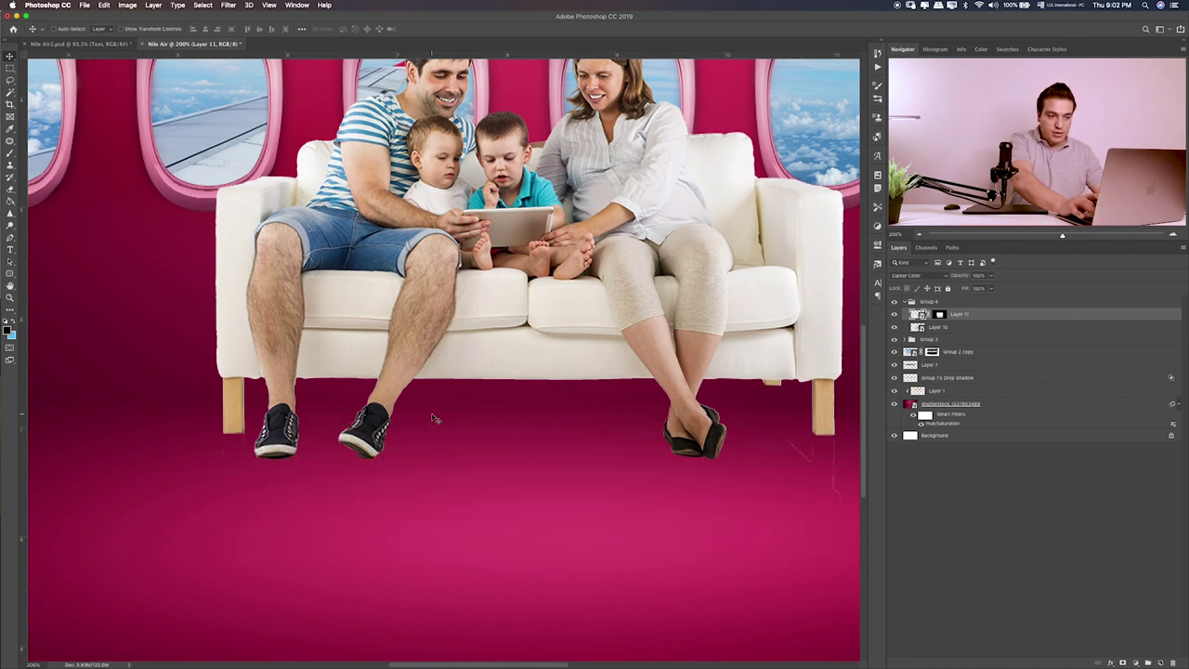
key(shift+minus)
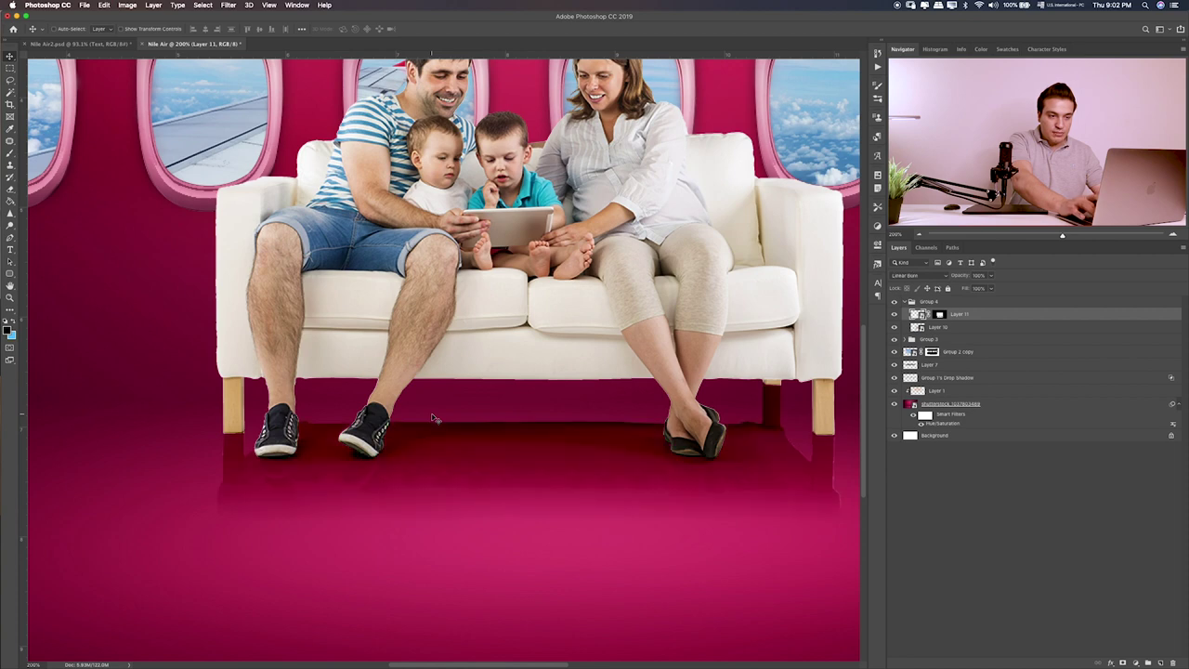
key(shift+minus)
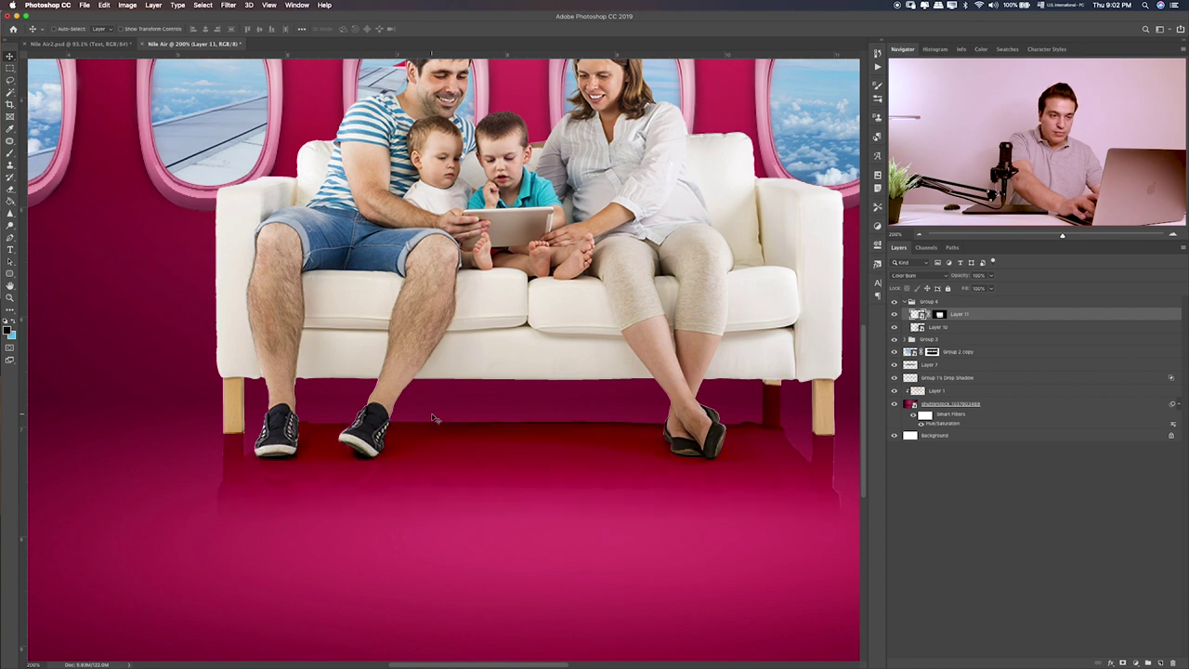
key(shift+minus)
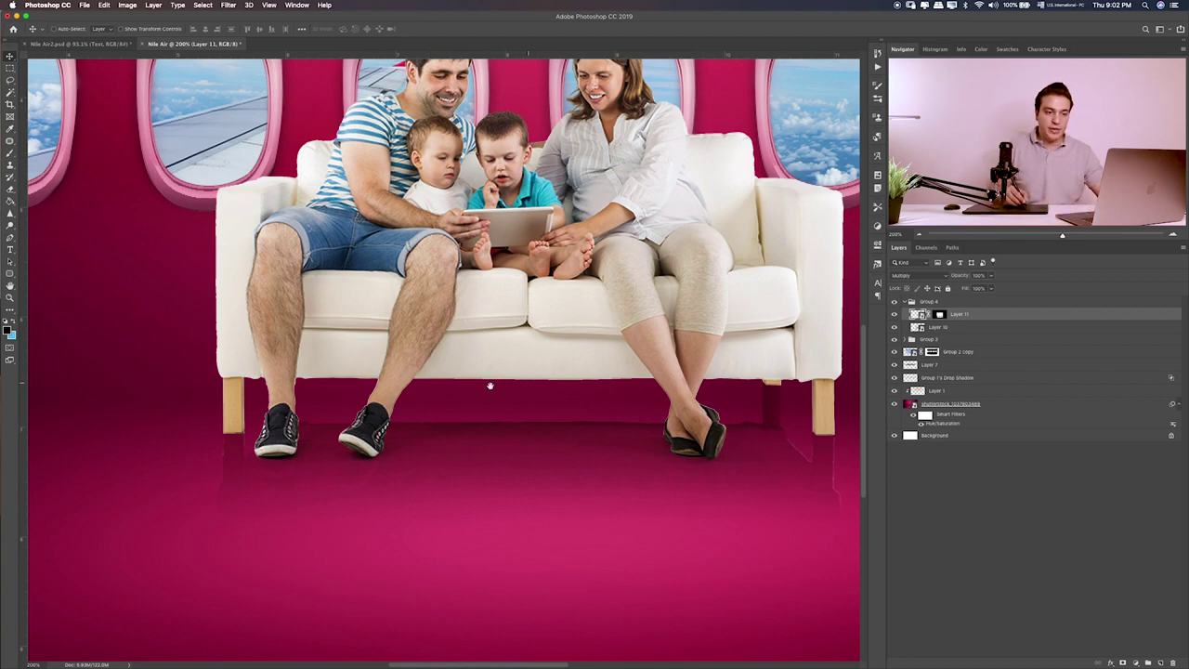
drag(490, 386, 281, 419)
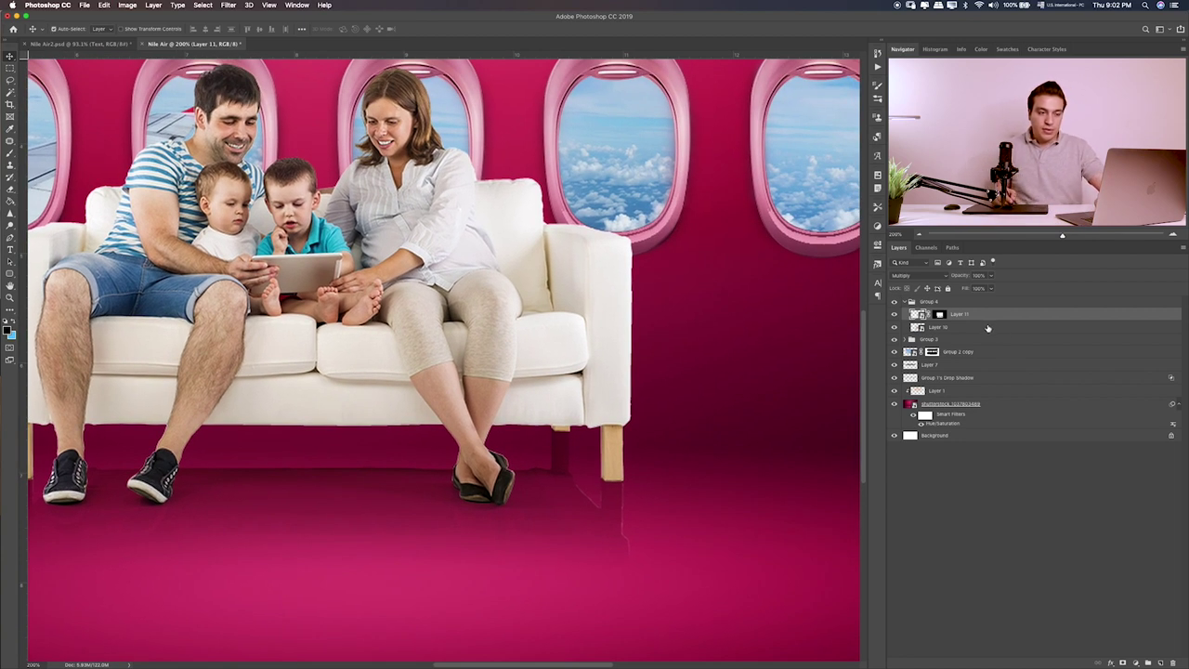
- Add a new Layer 12 clipped to the family and sofa layer
key(ctrl+0)
click(895, 315)
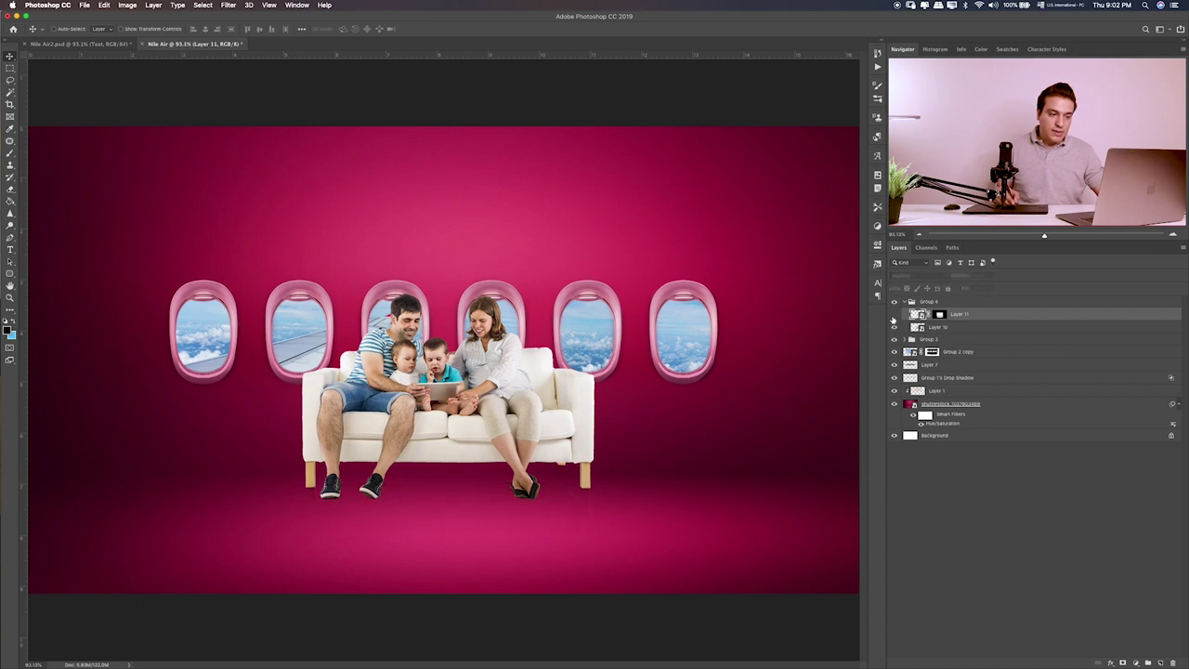
click(991, 330)
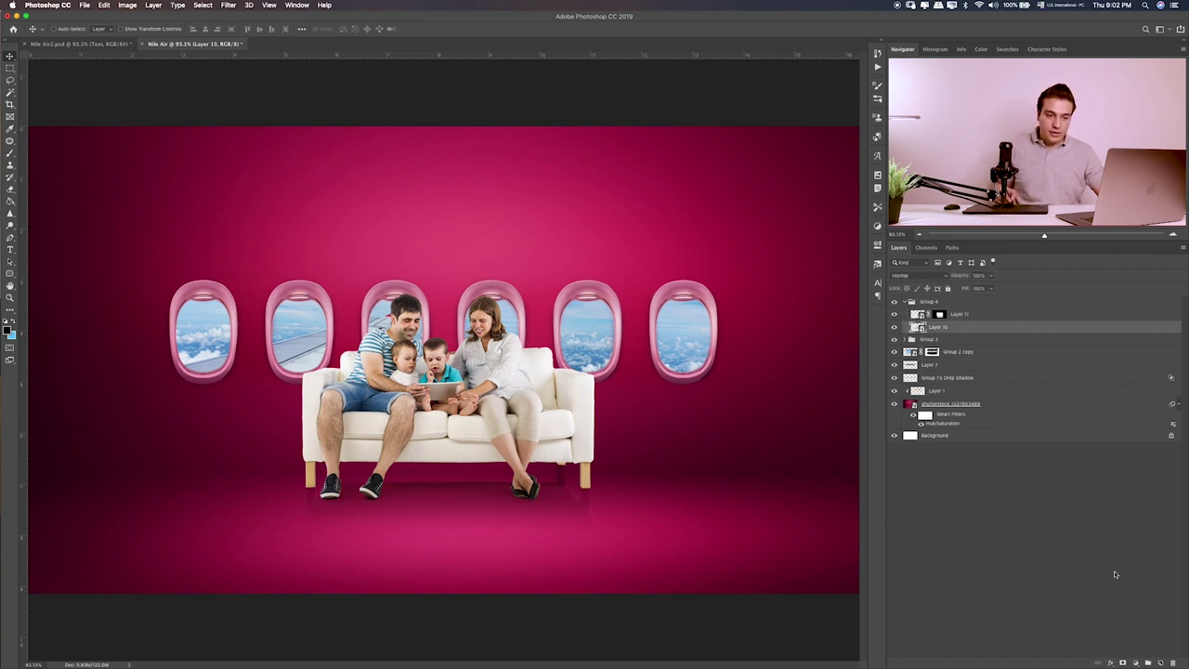
click(1159, 661)
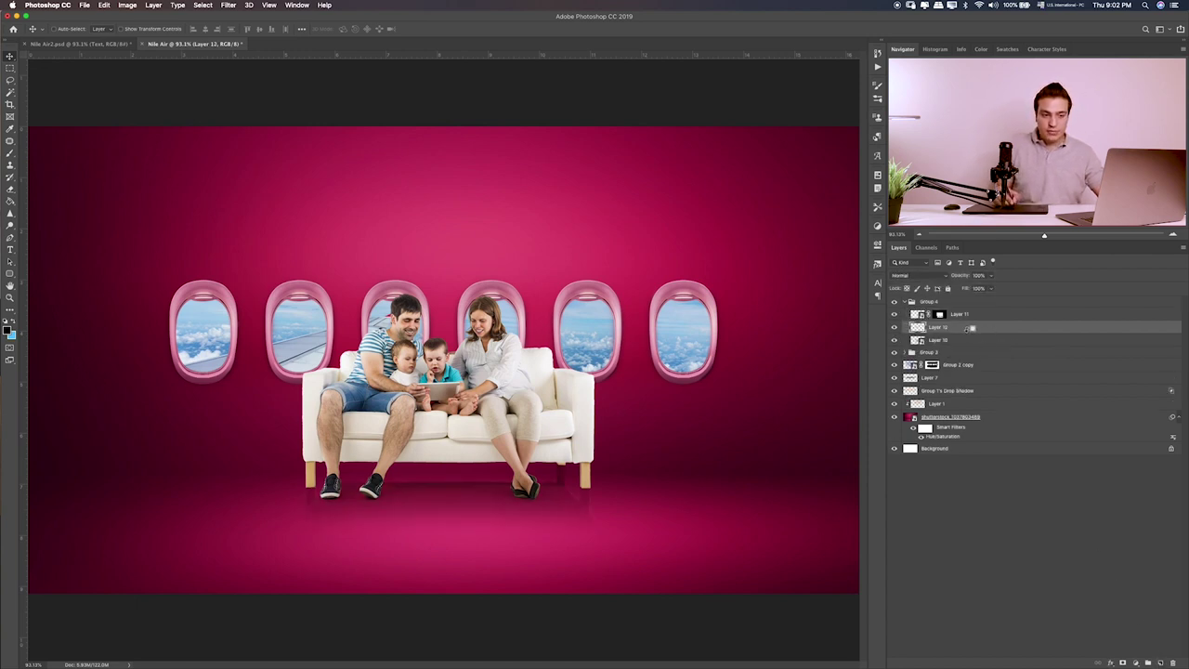
alt+click(970, 332)
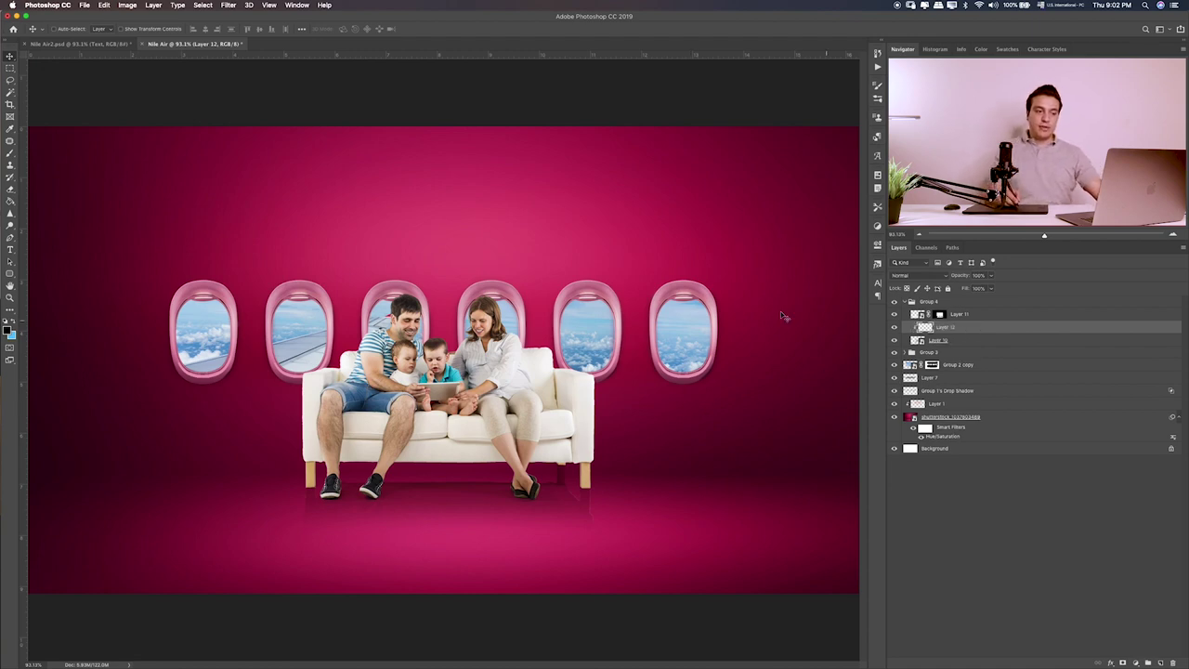
- Paint magenta over the whole family and sofa with an enlarged brush
key(b)
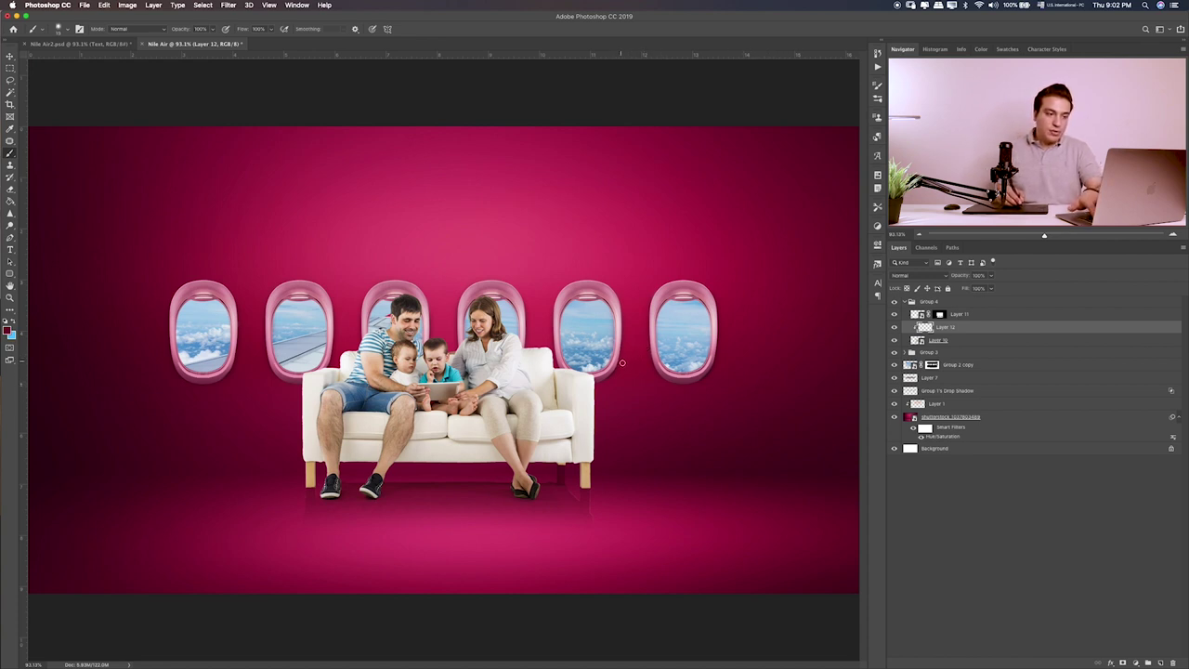
key(bracketright)
key(bracketright)
key(bracketright)
key(bracketright)
key(bracketright)
key(bracketright)
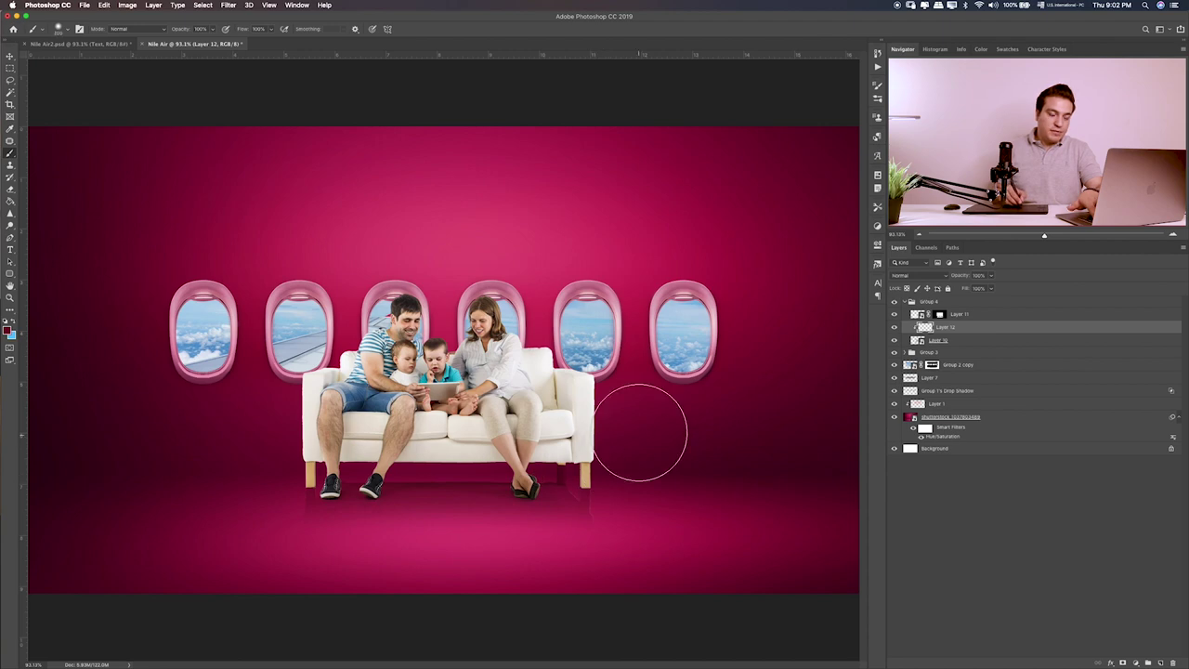
key(bracketright)
key(bracketright)
key(bracketright)
key(bracketright)
key(bracketright)
key(bracketright)
drag(599, 415, 279, 425)
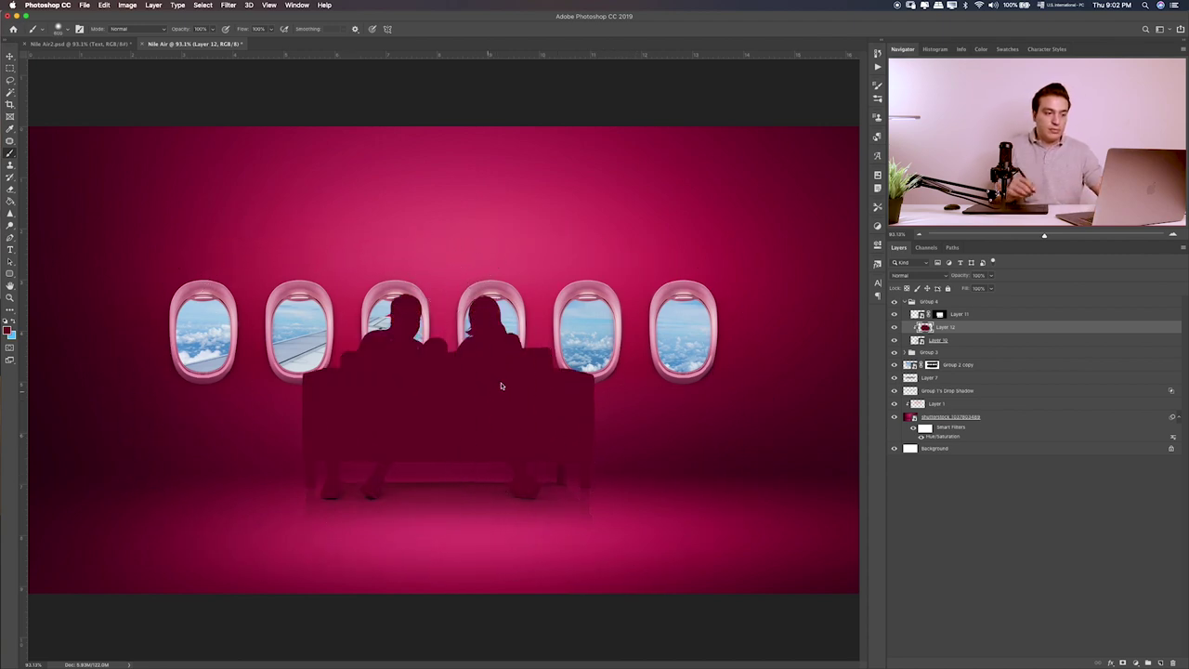
- Set Layer 12 to Color blend mode at about 28% opacity and view at 100%
key(v)
key(shift+plus)
key(shift+plus)
key(shift+plus)
key(shift+plus)
key(shift+plus)
key(shift+plus)
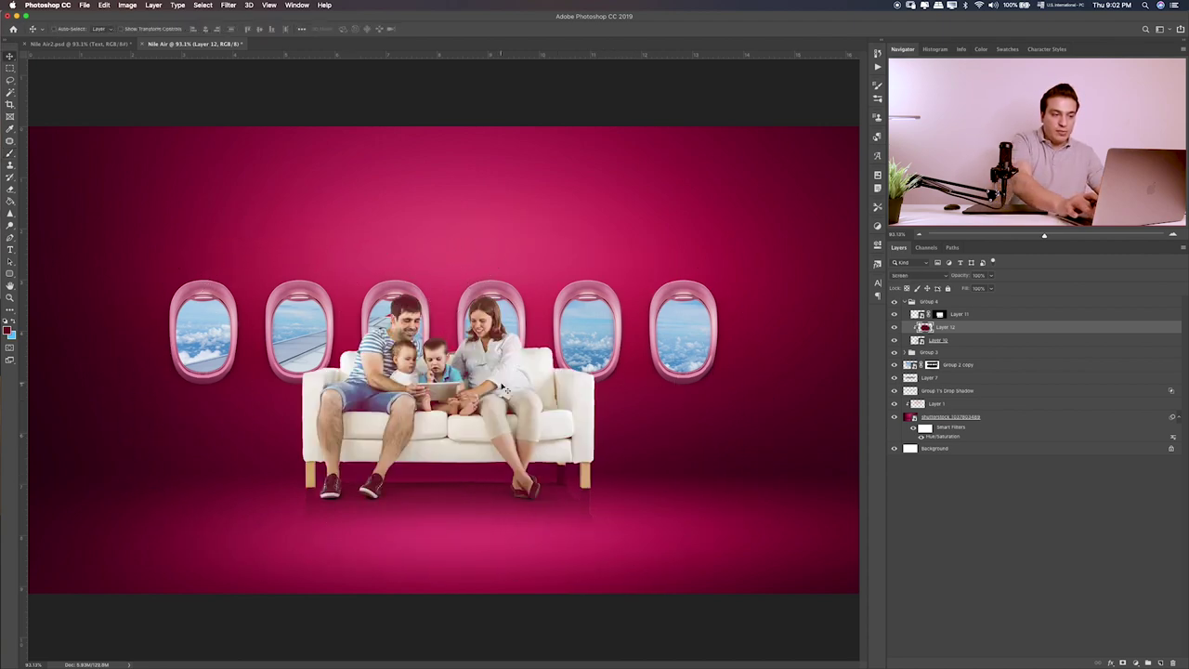
key(shift+plus)
key(shift+plus)
key(shift+plus)
key(shift+plus)
key(shift+plus)
key(shift+plus)
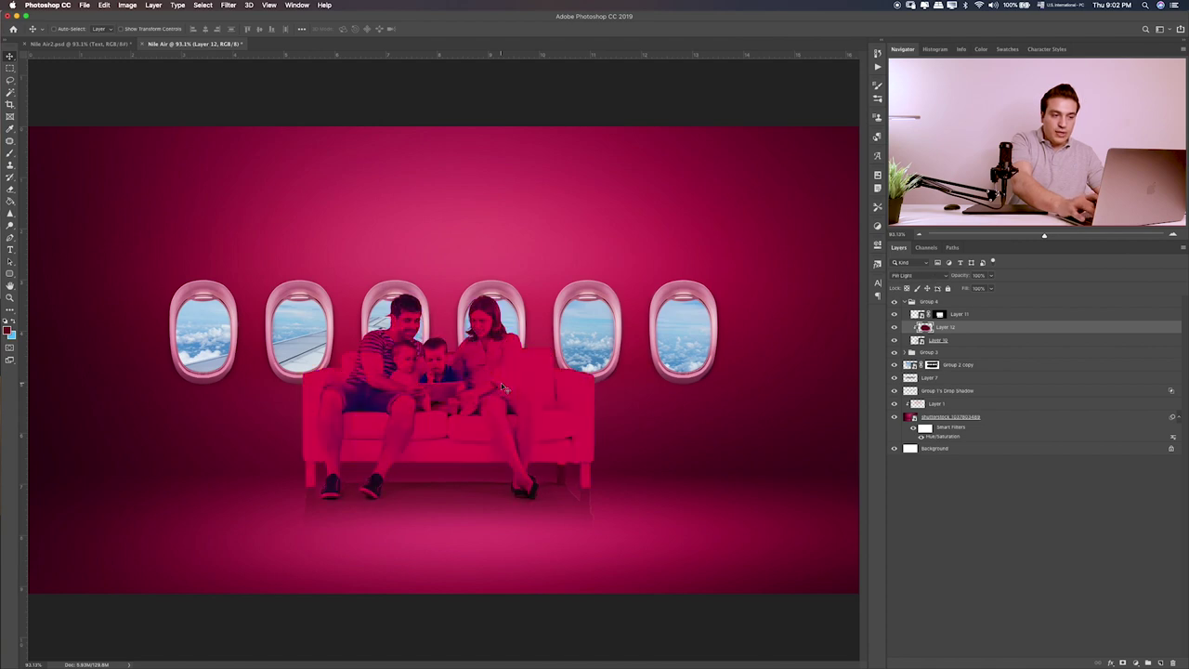
key(shift+plus)
key(shift+minus)
key(shift+minus)
key(shift+minus)
key(shift+plus)
key(shift+plus)
key(shift+plus)
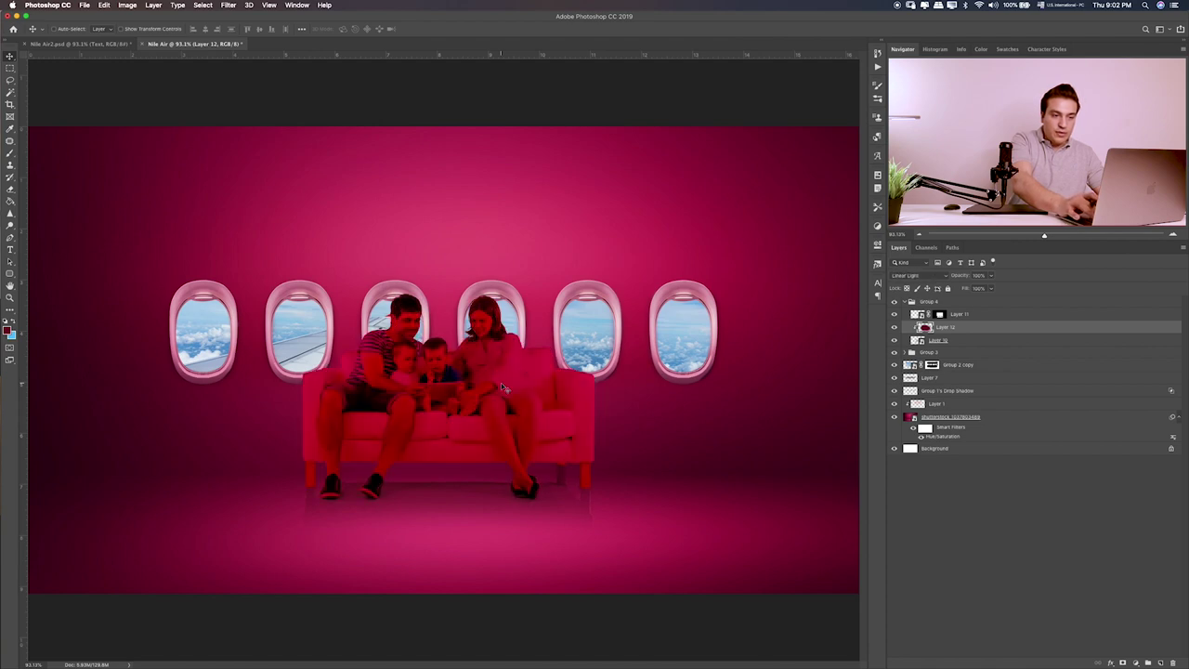
key(shift+plus)
key(shift+plus)
key(shift+plus)
key(shift+plus)
key(shift+plus)
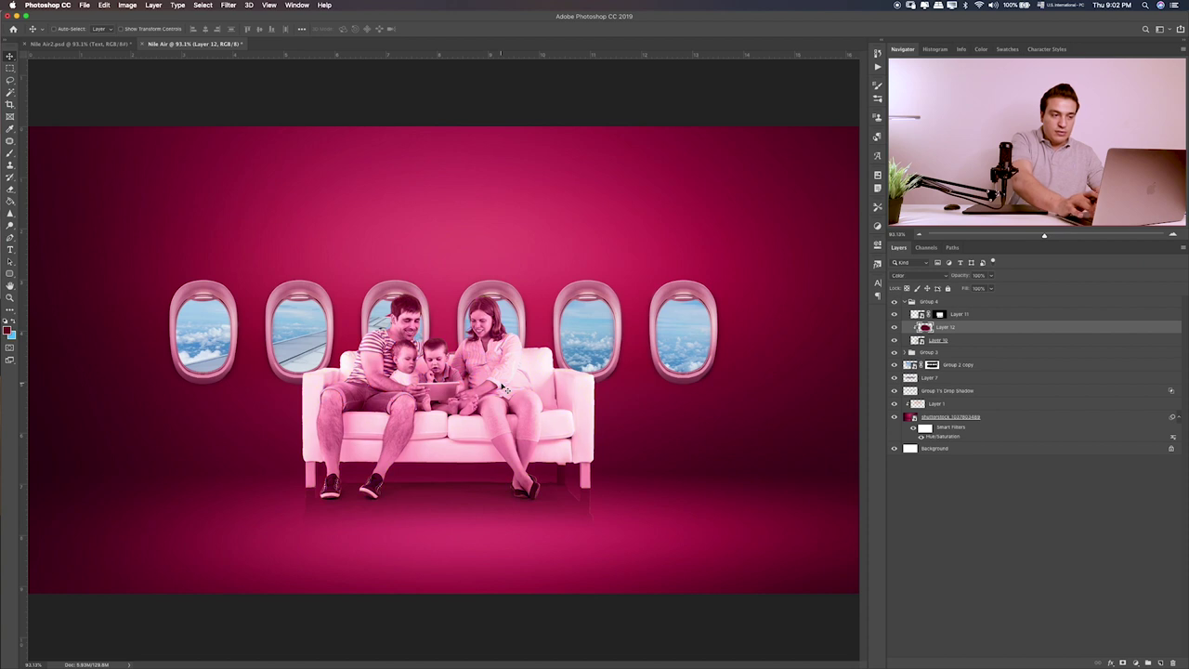
click(991, 277)
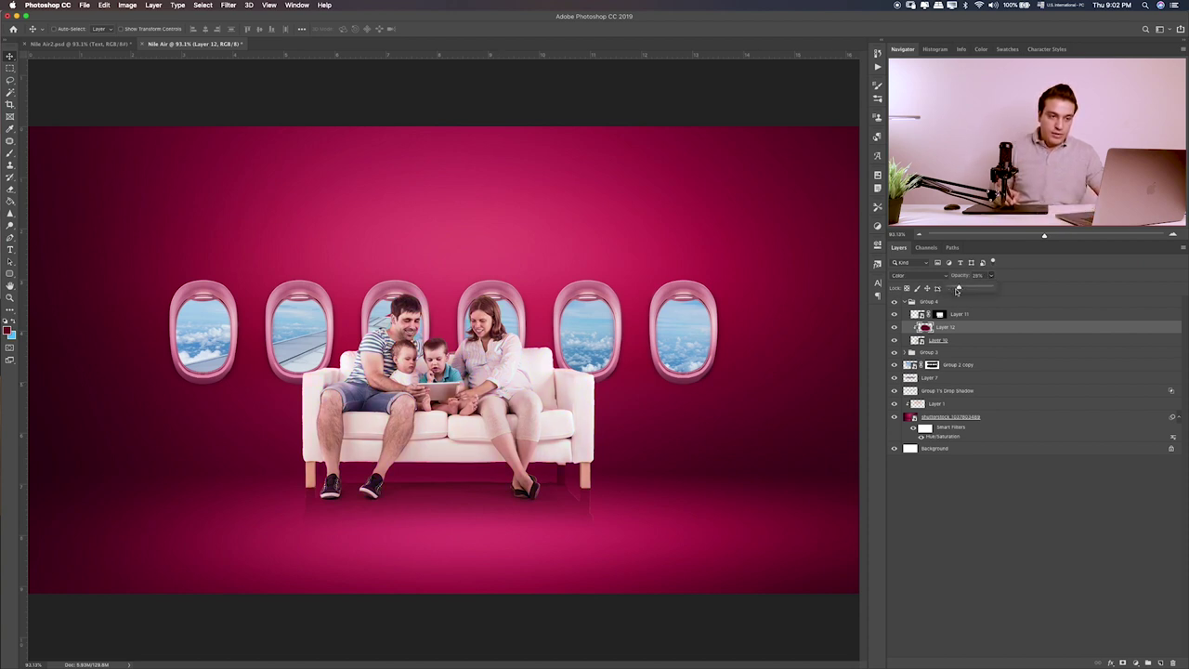
key(super+1)
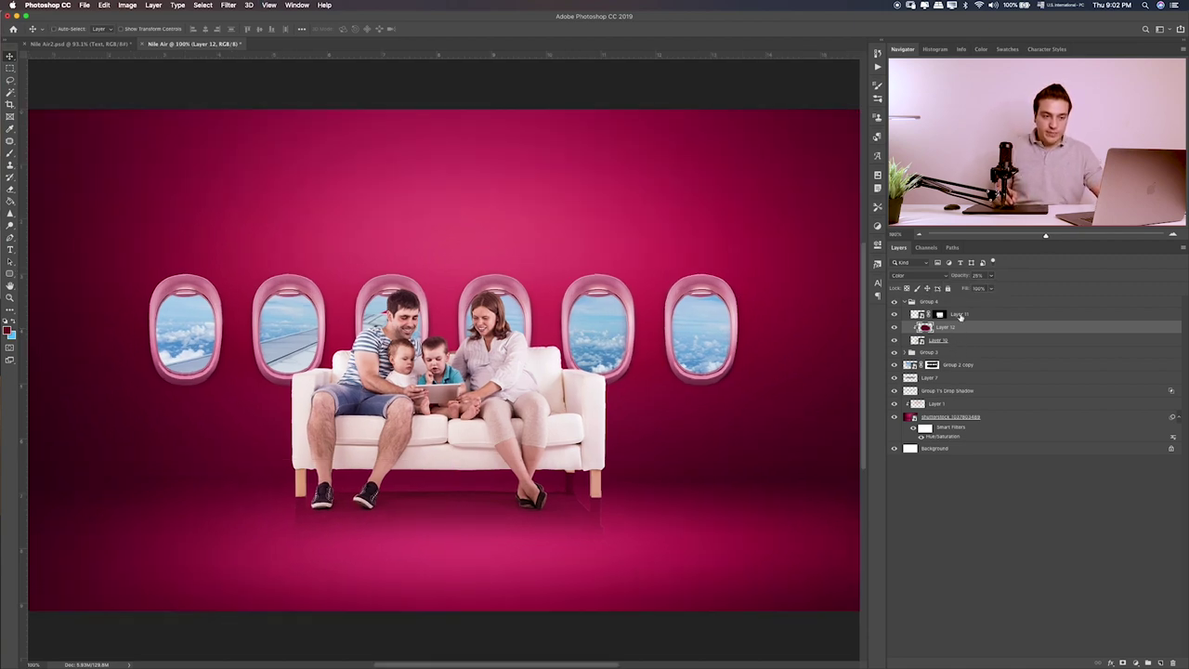
- Reposition the Group 4 family and sofa on the magenta floor
click(957, 306)
drag(526, 415, 536, 449)
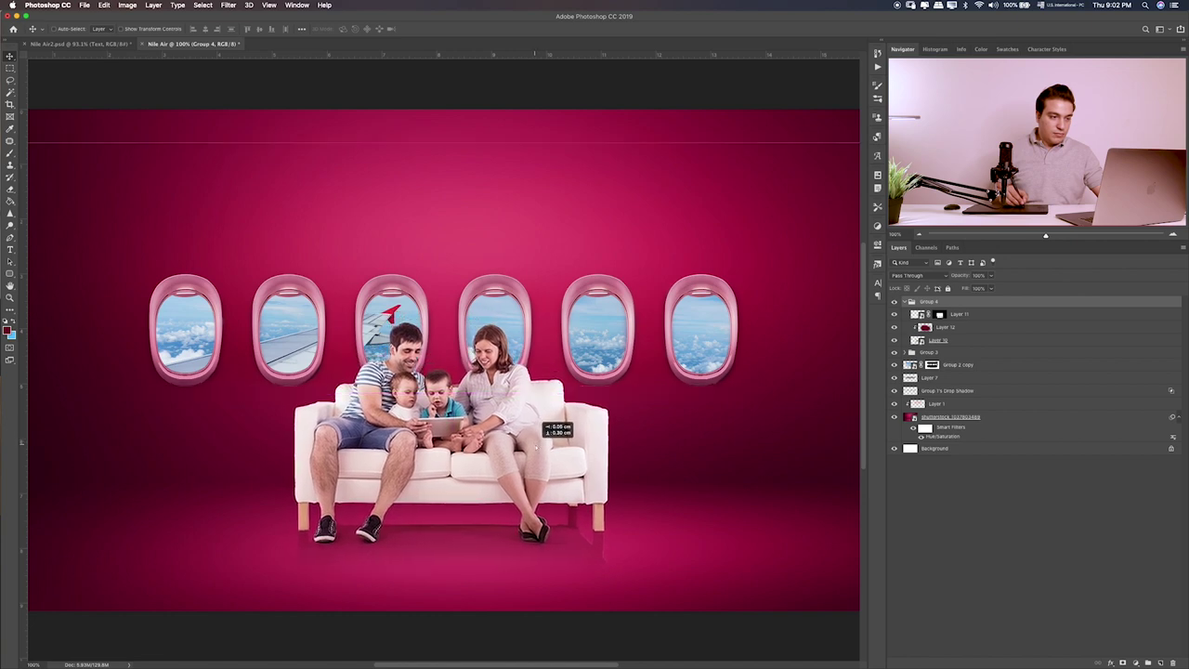
drag(543, 448, 544, 448)
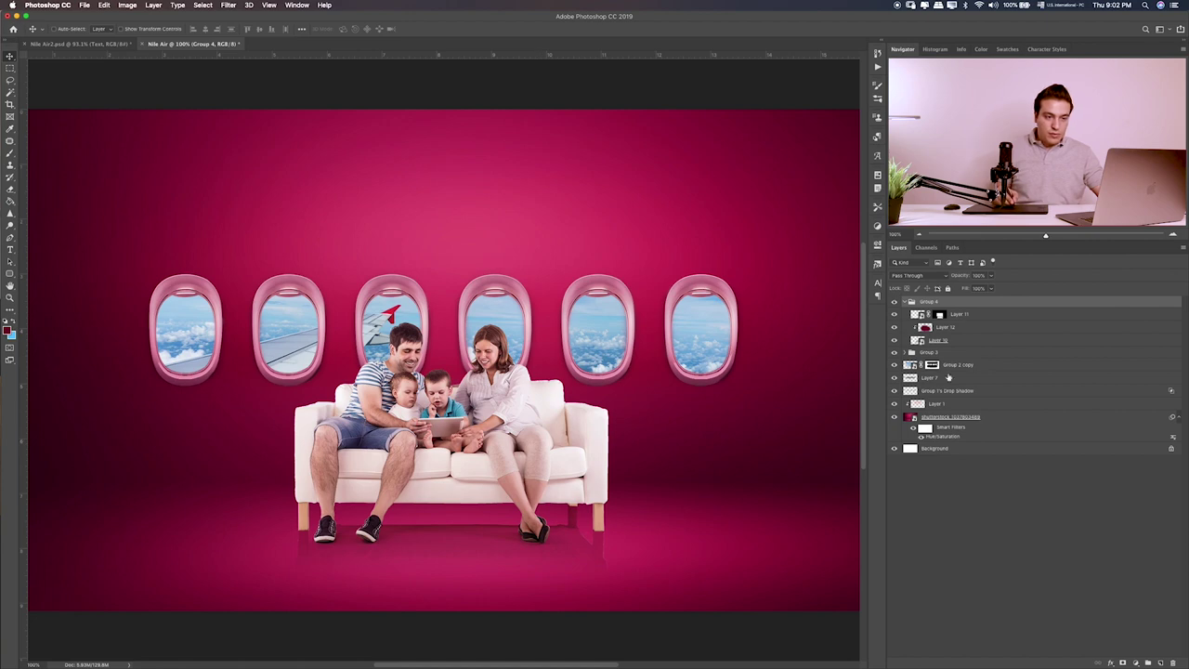
click(943, 352)
click(963, 316)
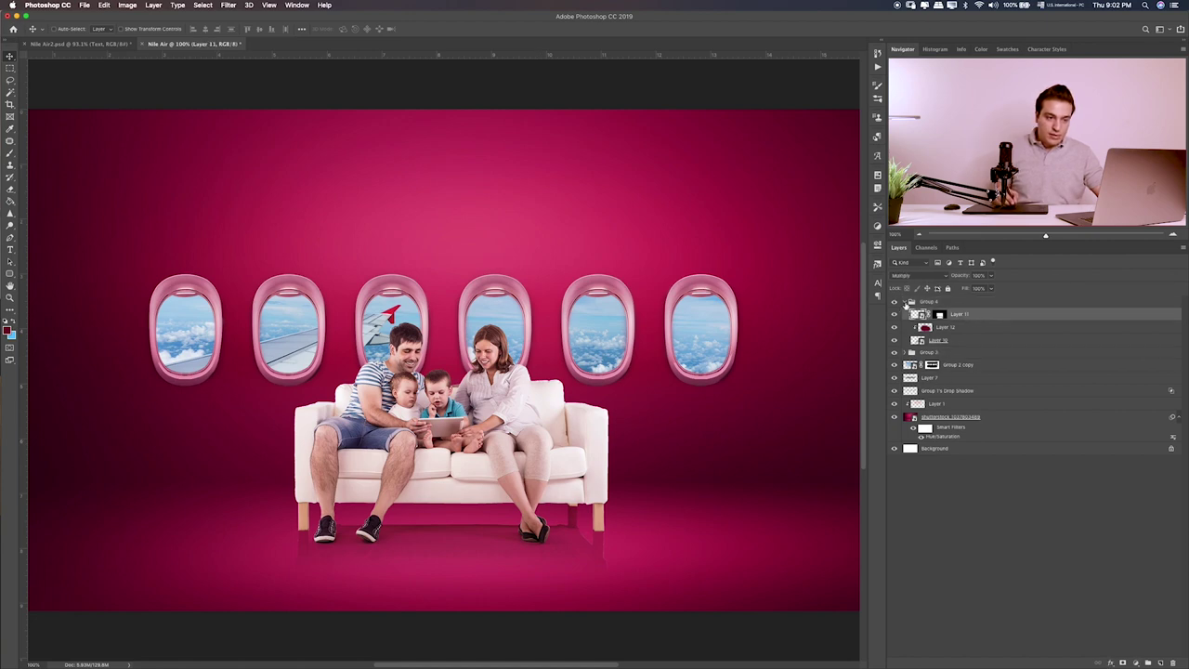
click(906, 304)
- Raise the porthole window groups higher on the wall, then select Layer 10 in Group 4
click(945, 315)
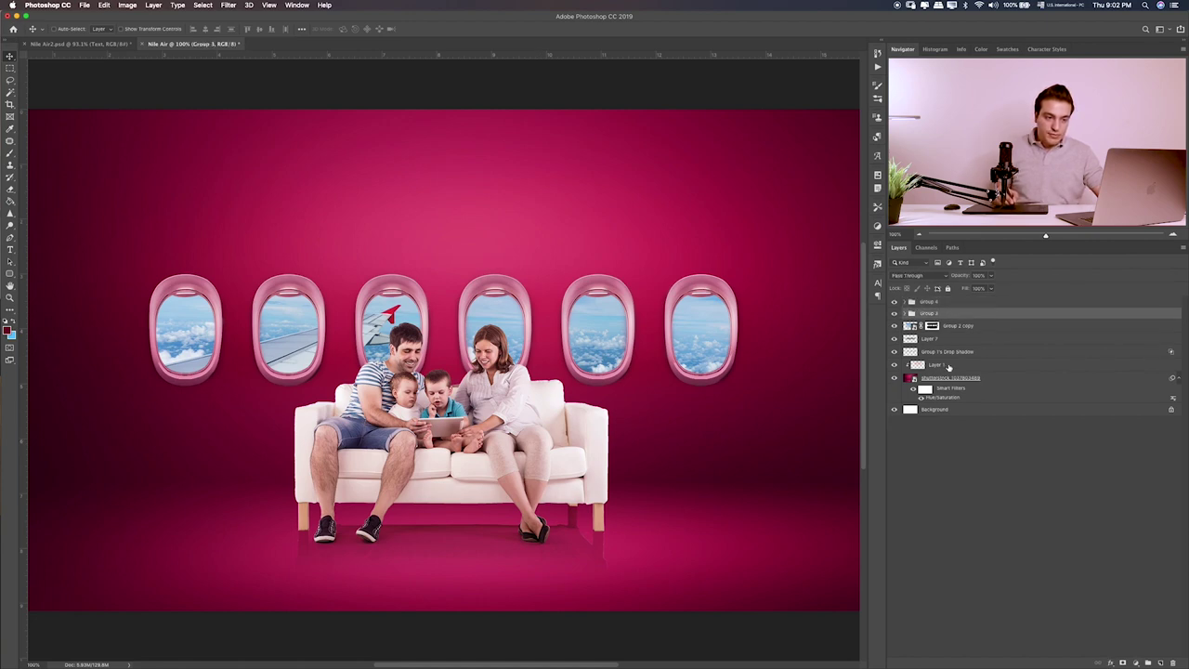
shift+click(952, 353)
drag(517, 425, 523, 400)
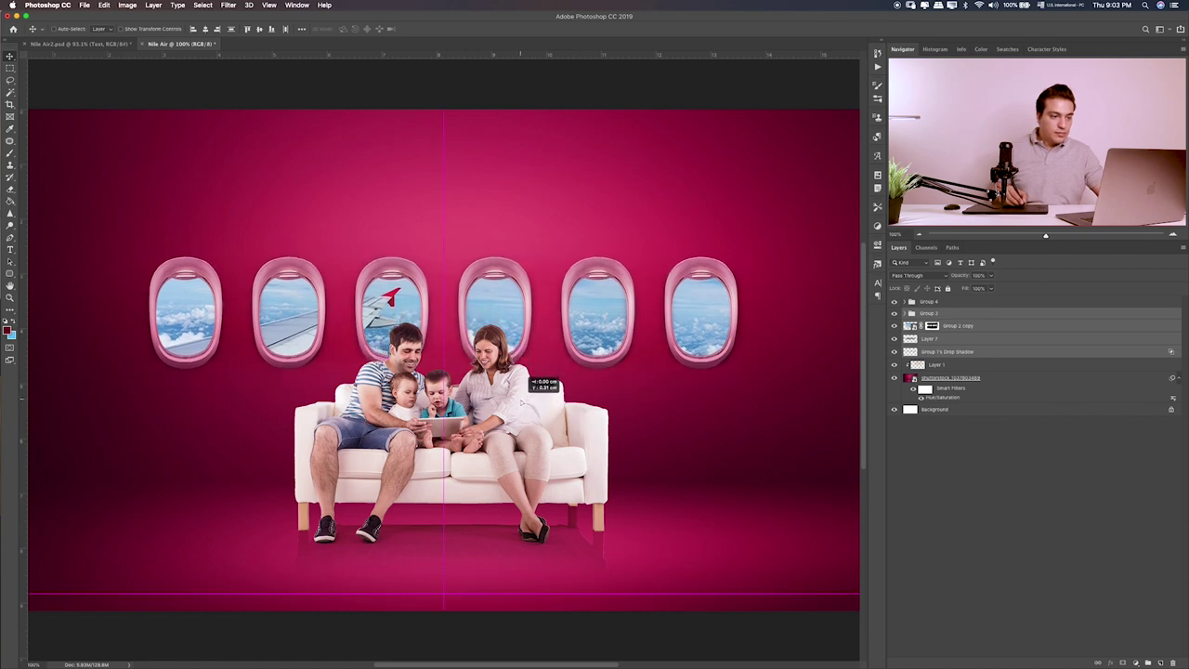
drag(520, 400, 525, 409)
click(957, 302)
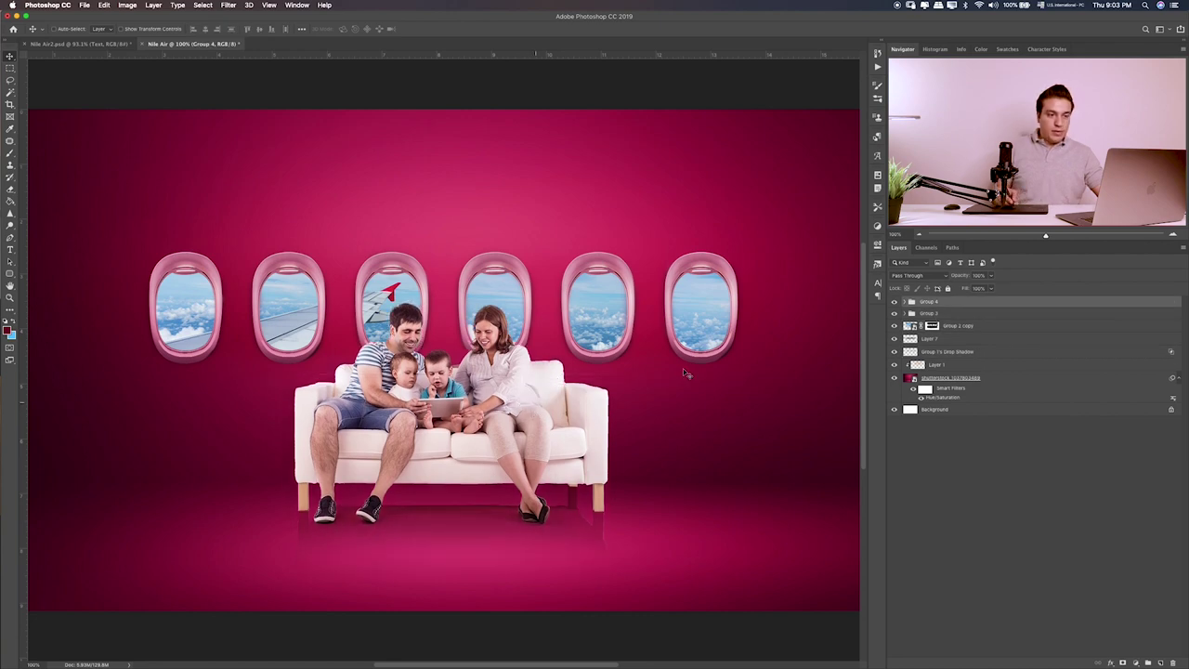
click(907, 303)
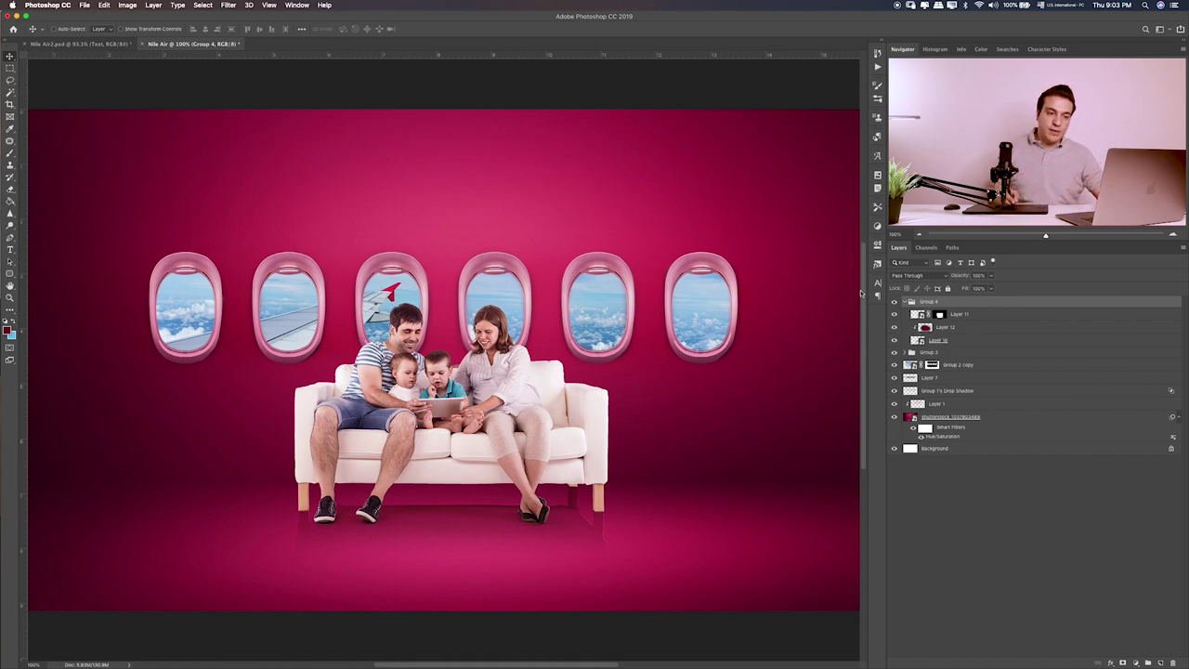
click(933, 340)
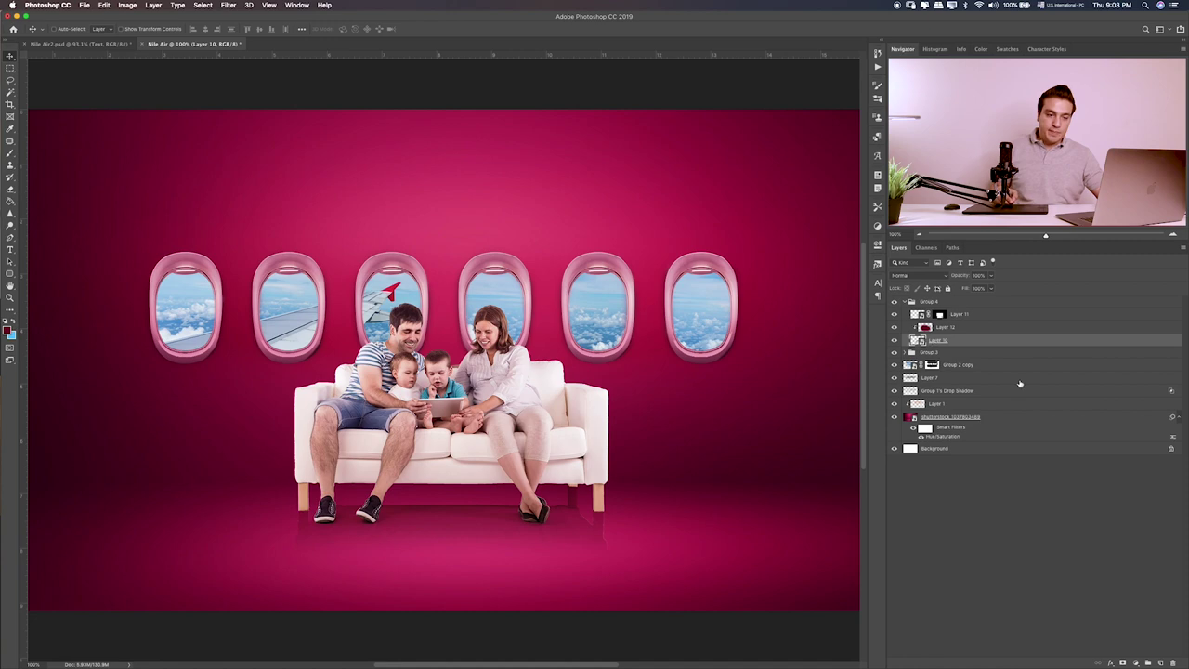
- Create Layer 13 above Layer 10 and zoom in on the sofa with the Brush
click(1161, 662)
key(b)
key(ctrl+plus)
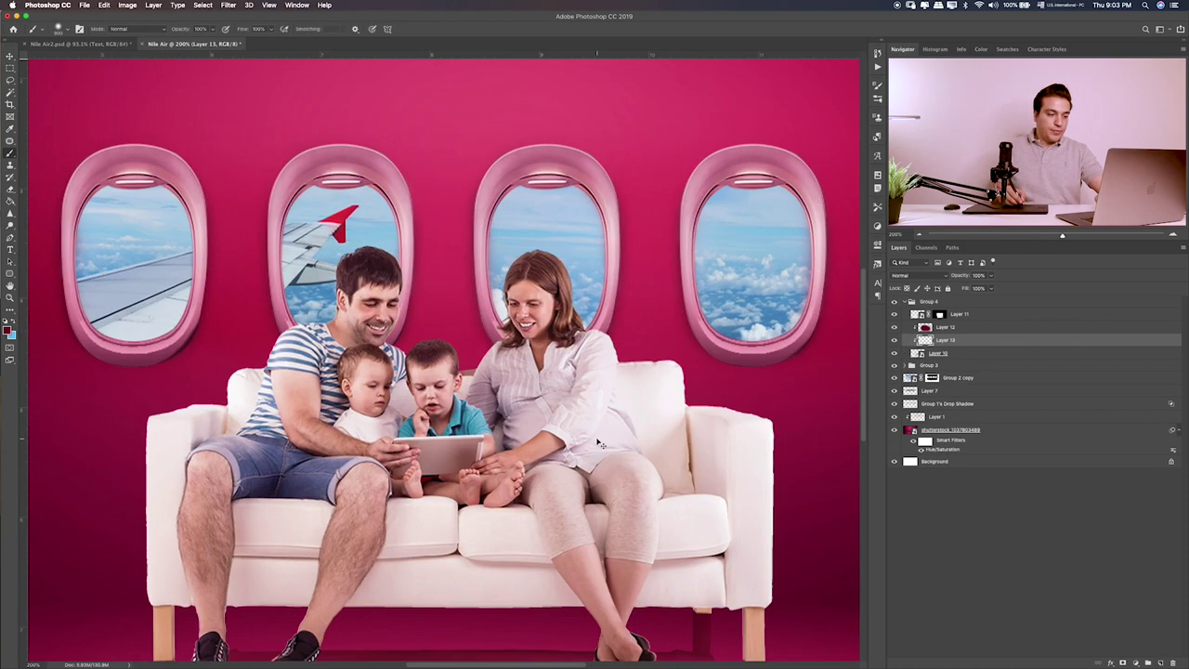
key(ctrl+plus)
key(ctrl+minus)
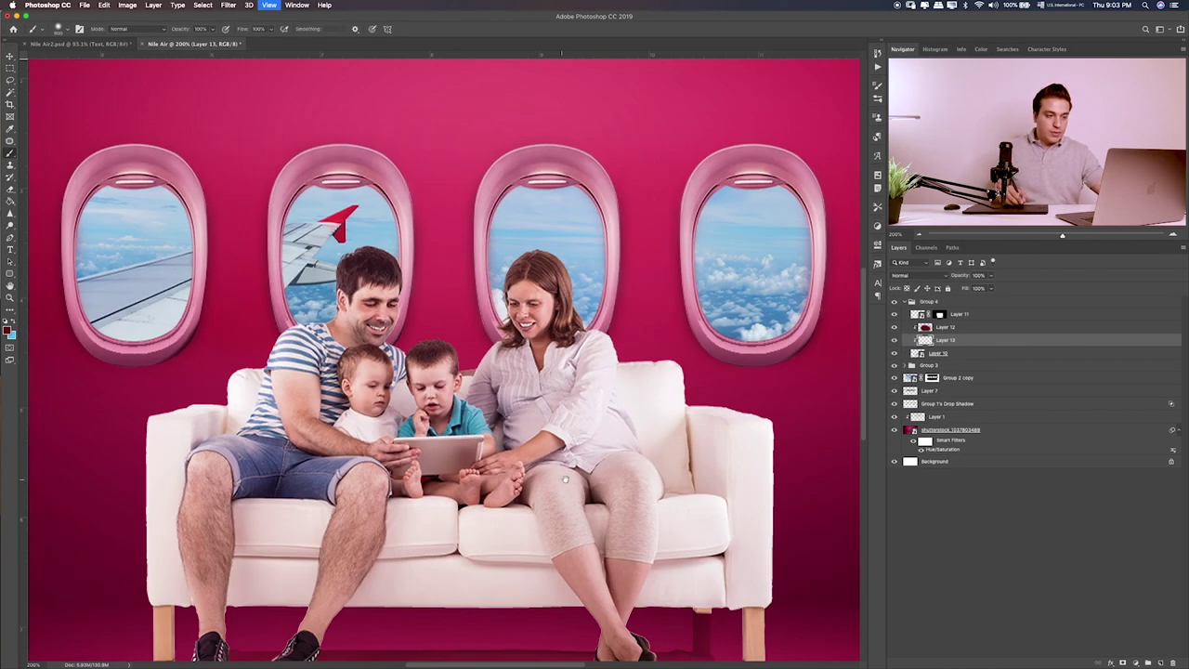
scroll(585, 437, down, 3)
scroll(585, 432, down, 2)
- Paint dark magenta over the right sofa leg and the man's shoes
drag(585, 430, 671, 453)
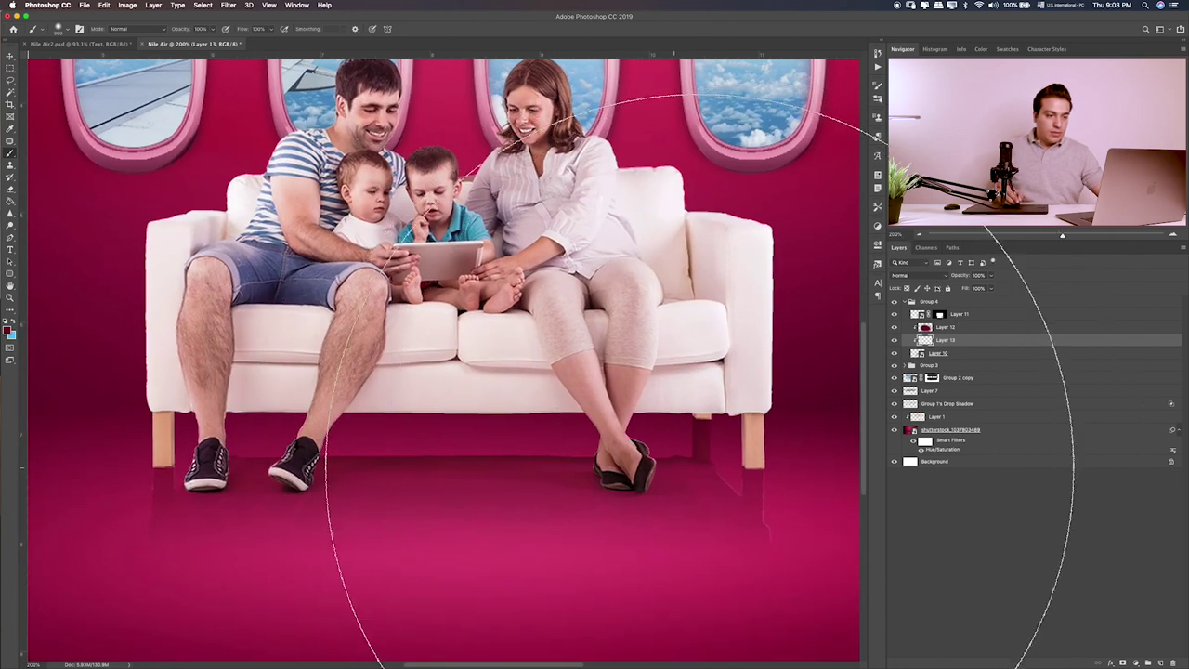
click(646, 430)
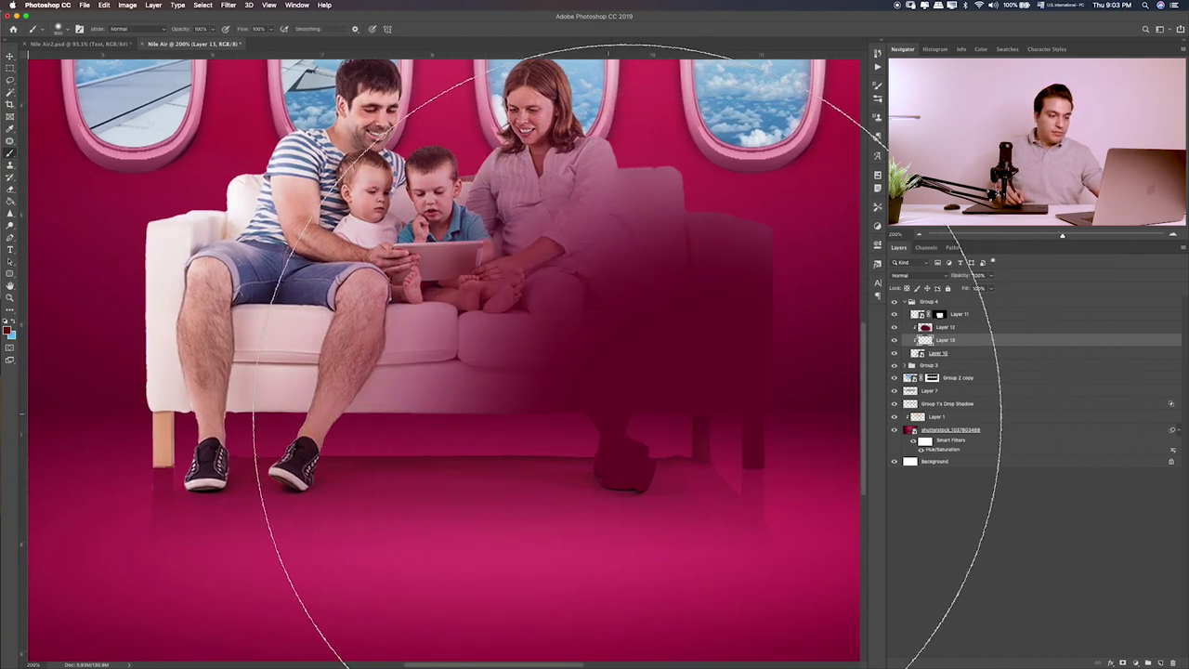
key(ctrl+z)
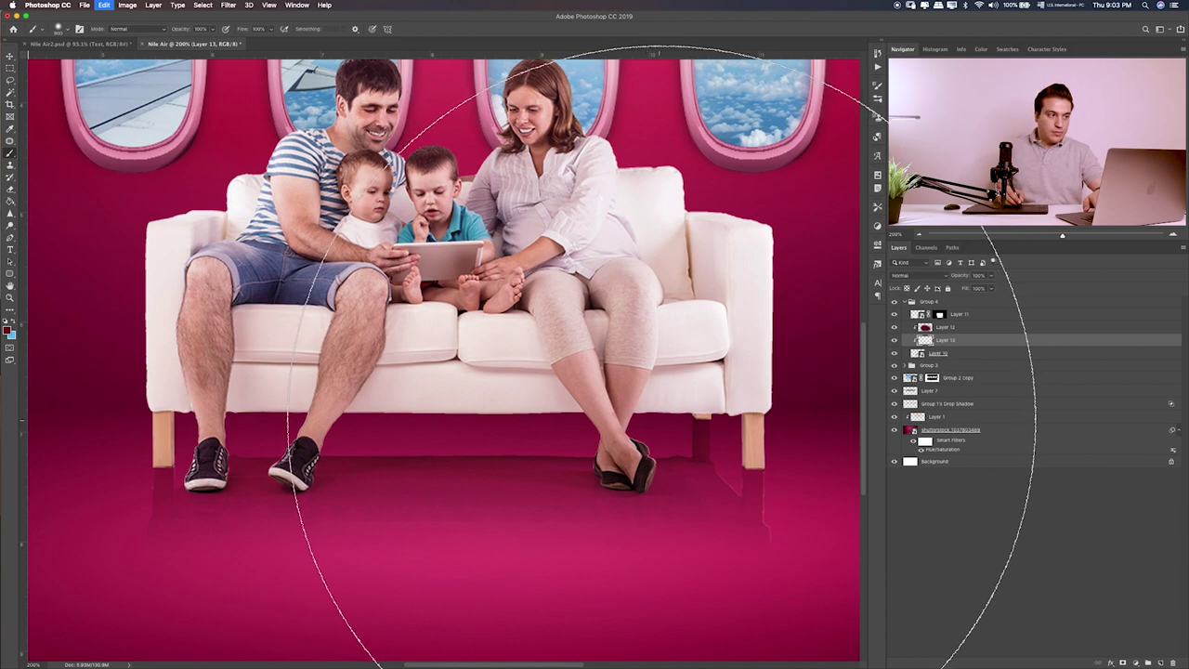
drag(720, 446, 501, 446)
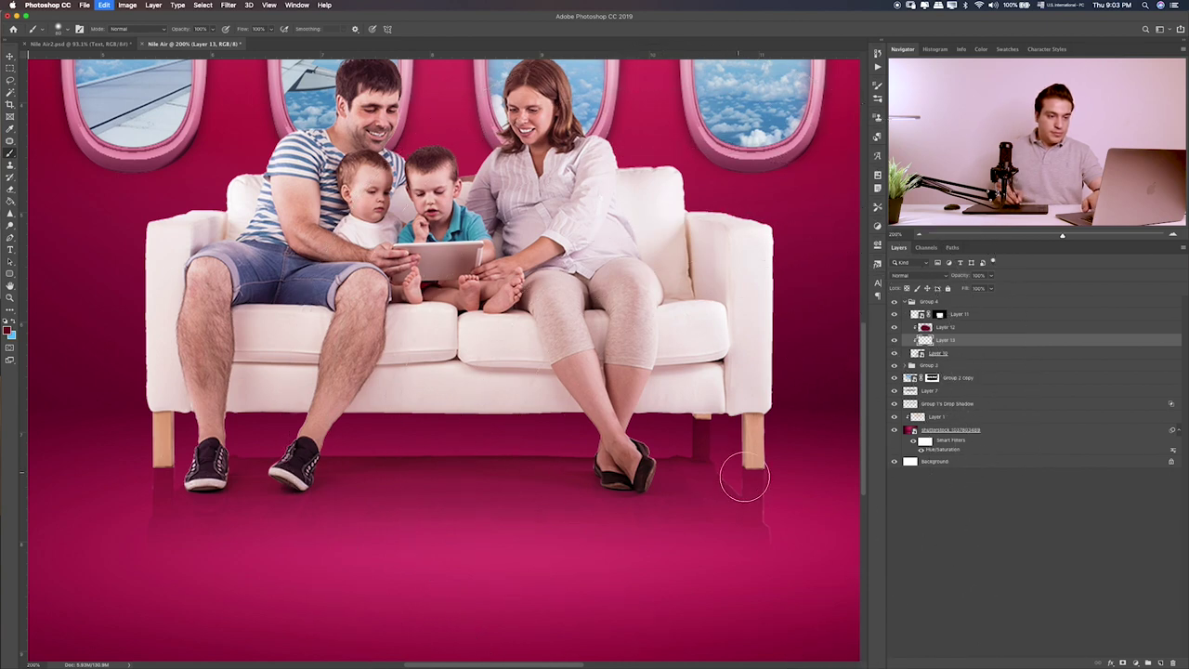
mouse_move(757, 451)
mouse_down()
mouse_move(751, 470)
mouse_move(703, 438)
mouse_move(743, 425)
mouse_move(633, 432)
mouse_move(642, 474)
mouse_move(531, 434)
mouse_move(371, 441)
mouse_move(579, 425)
mouse_move(520, 409)
mouse_up()
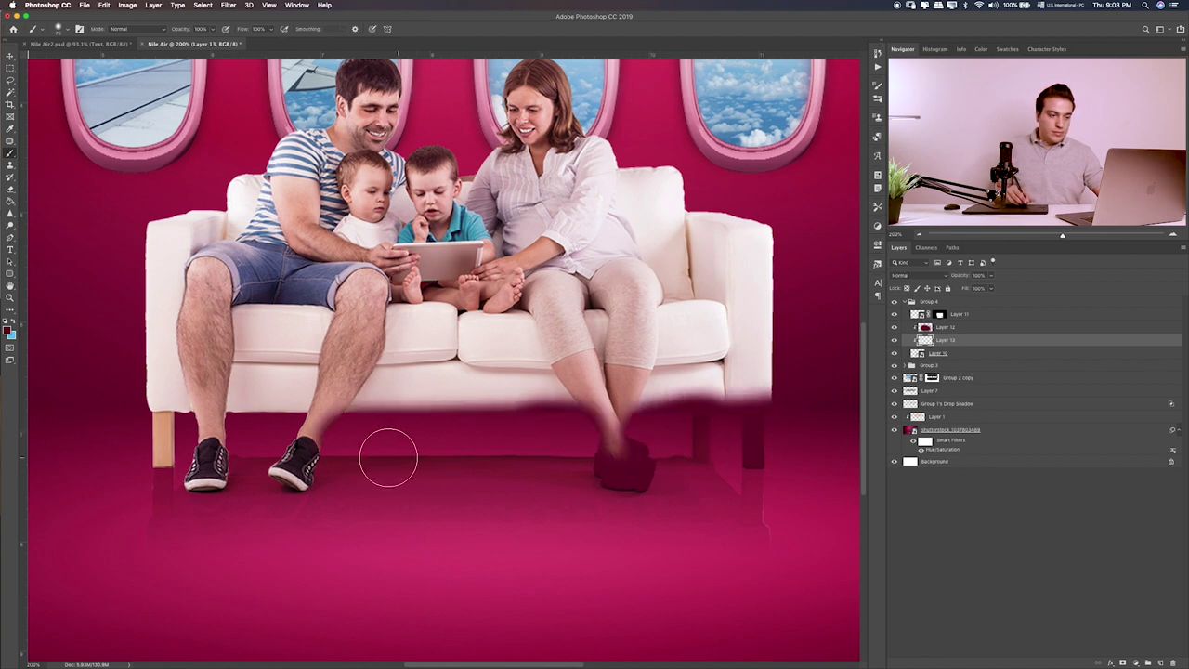
mouse_move(302, 492)
mouse_down()
mouse_move(269, 413)
mouse_move(227, 420)
mouse_move(208, 490)
mouse_move(186, 408)
mouse_move(158, 437)
mouse_move(160, 465)
mouse_up()
- Set Layer 13's blend mode to Screen
key(v)
key(shift+plus)
key(shift+plus)
key(shift+plus)
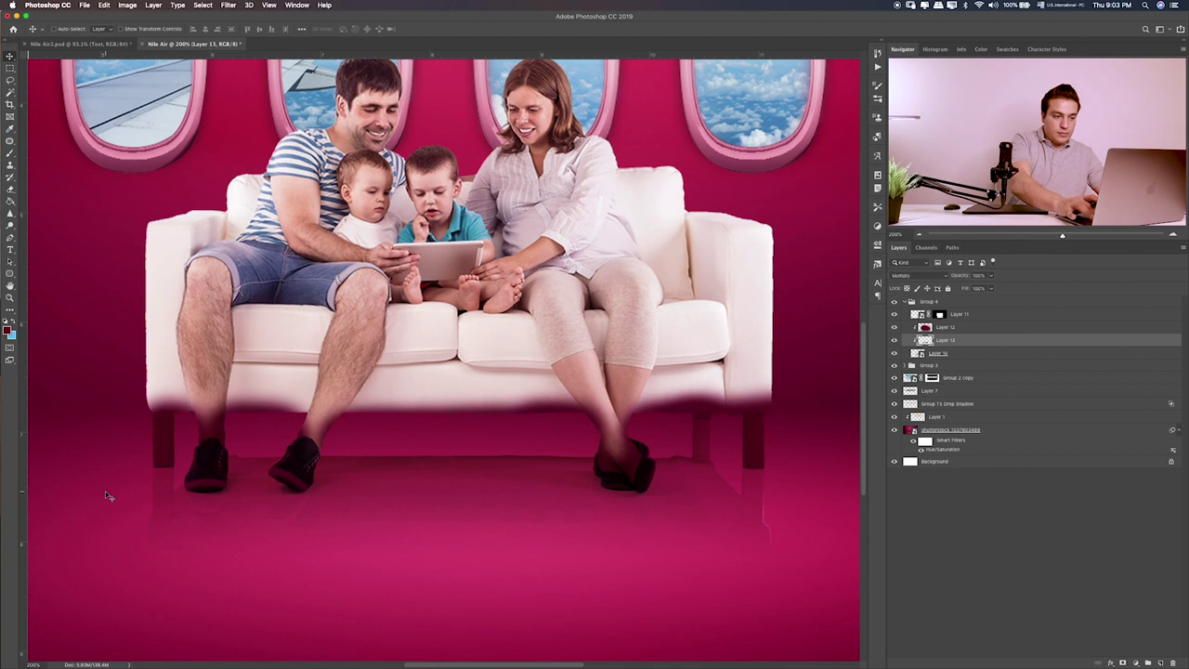
key(shift+plus)
key(shift+plus)
key(shift+plus)
key(shift+plus)
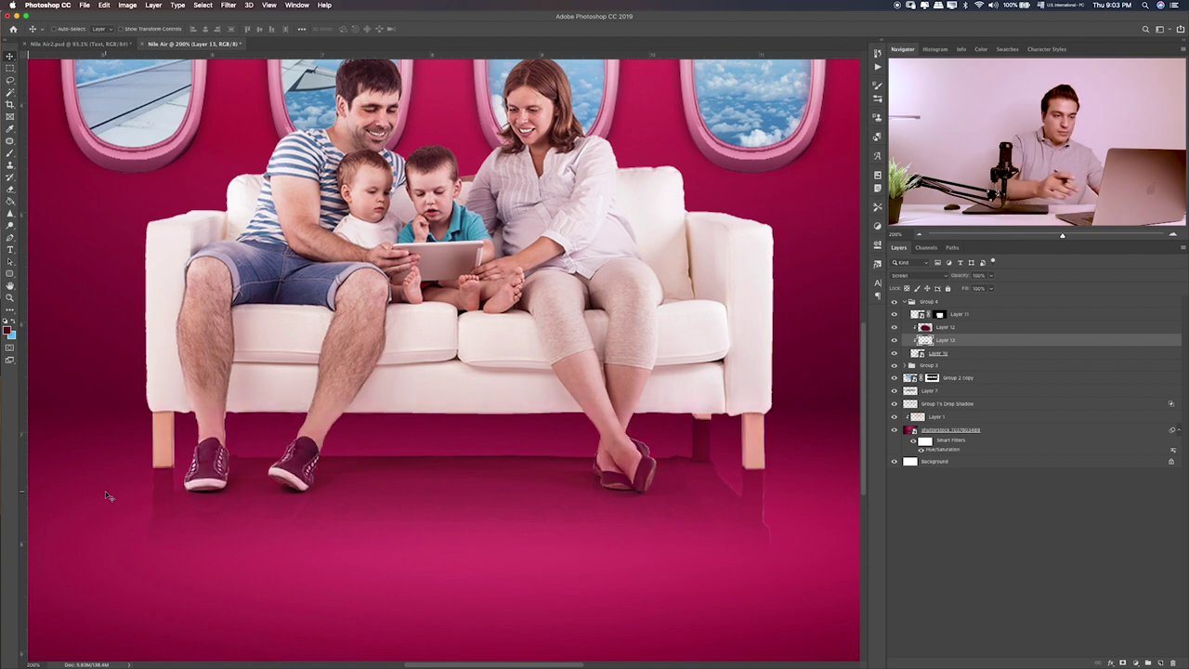
scroll(473, 384, up, 2)
scroll(640, 319, up, 1)
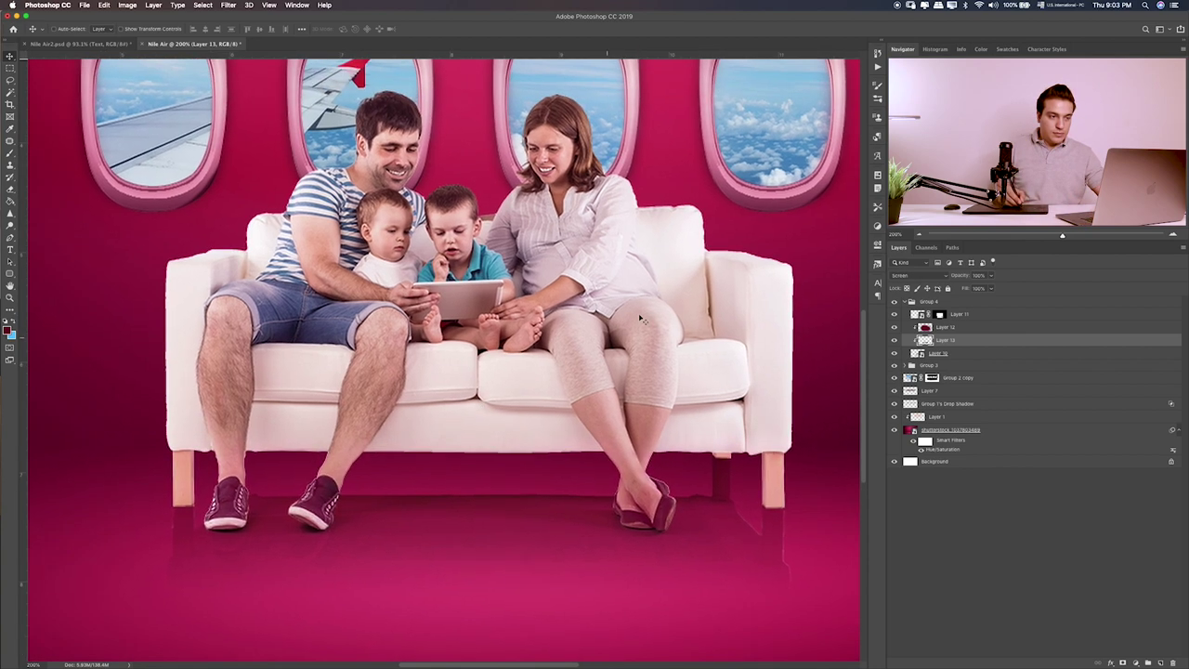
scroll(594, 455, down, 3)
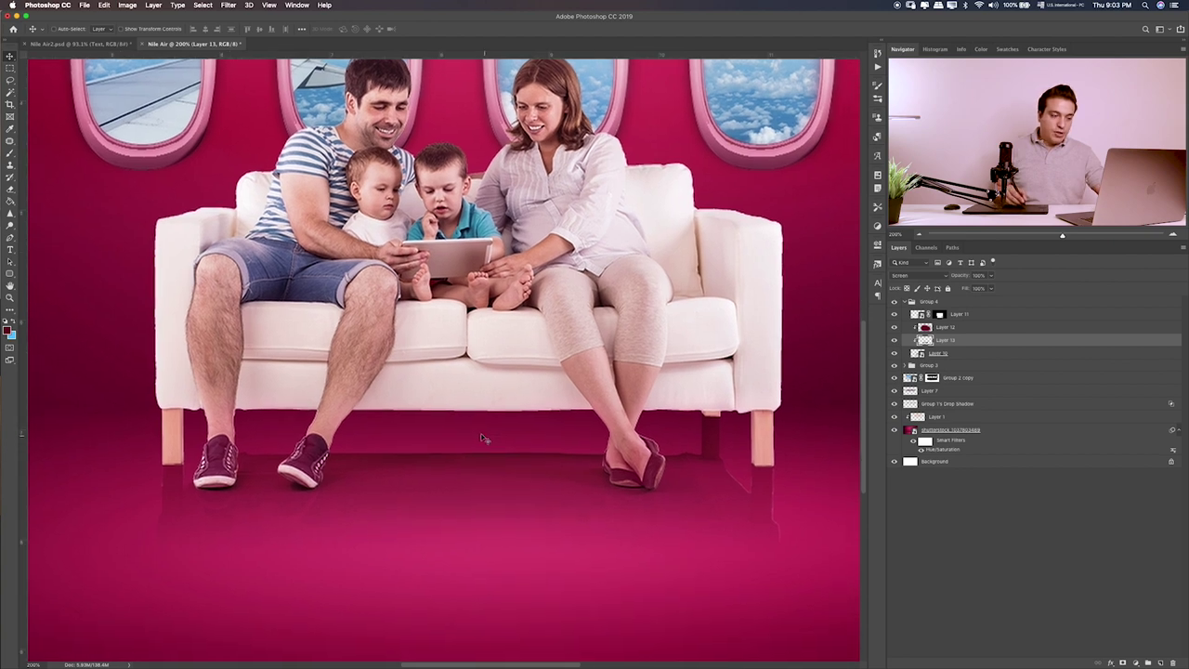
- Switch to a smaller Eraser at 20% opacity and add Layer 14
key(e)
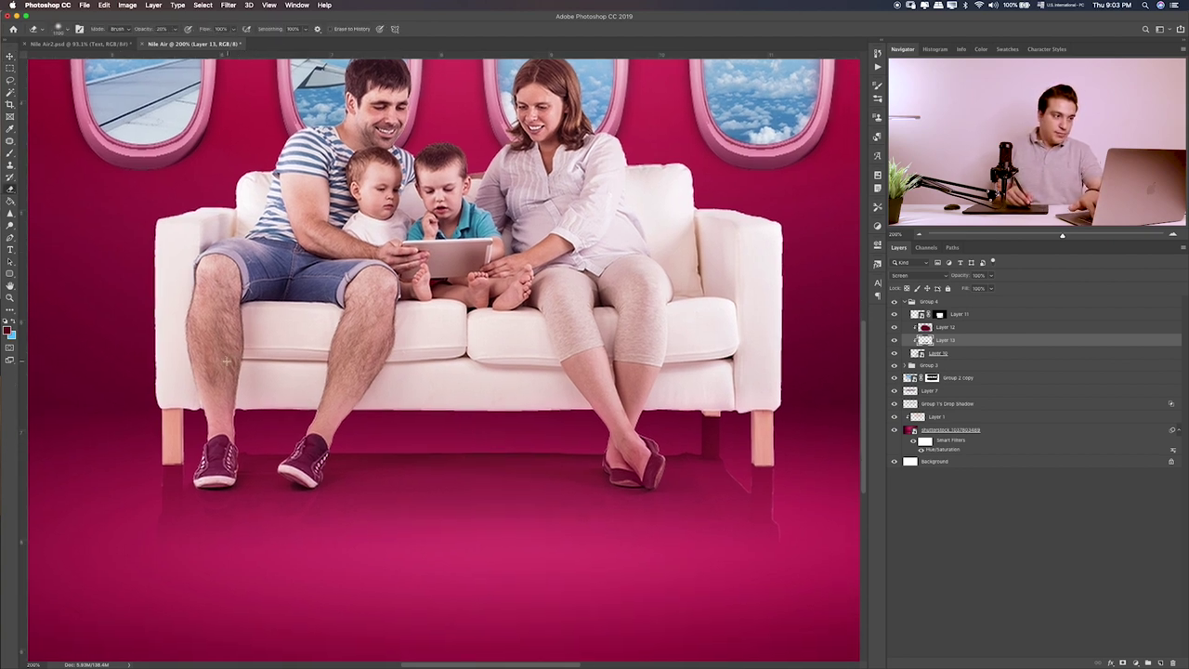
key(bracketleft)
key(bracketleft)
key(bracketleft)
key(bracketleft)
key(bracketleft)
key(bracketleft)
key(bracketleft)
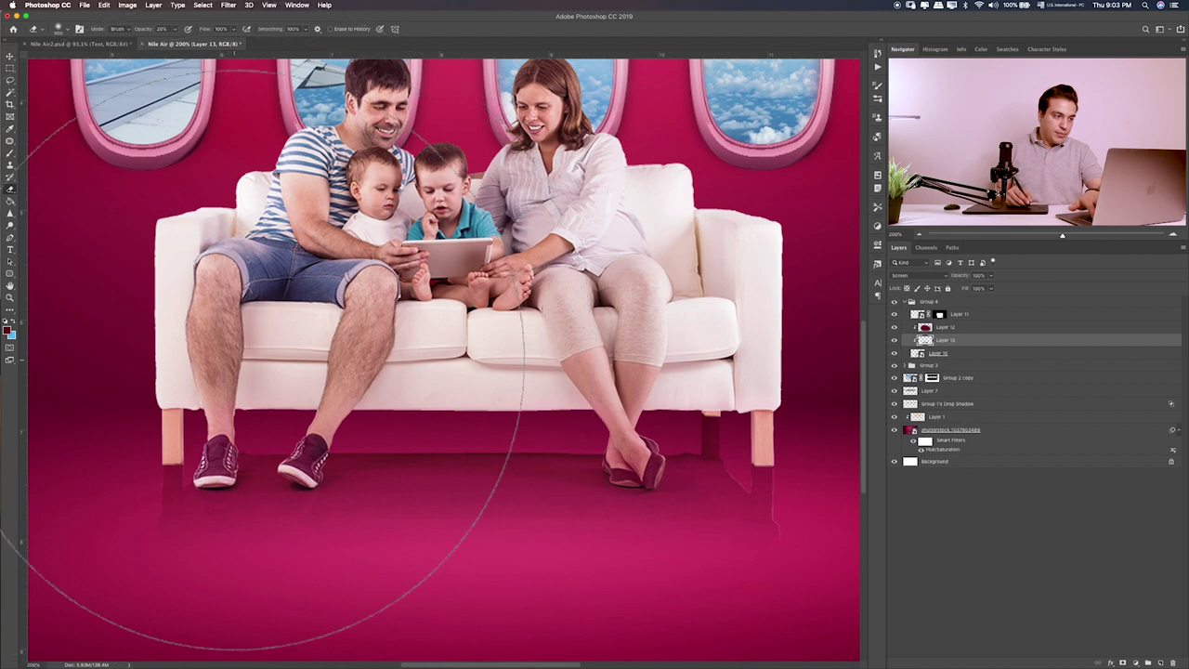
key(bracketleft)
key(bracketleft)
key(bracketleft)
key(bracketleft)
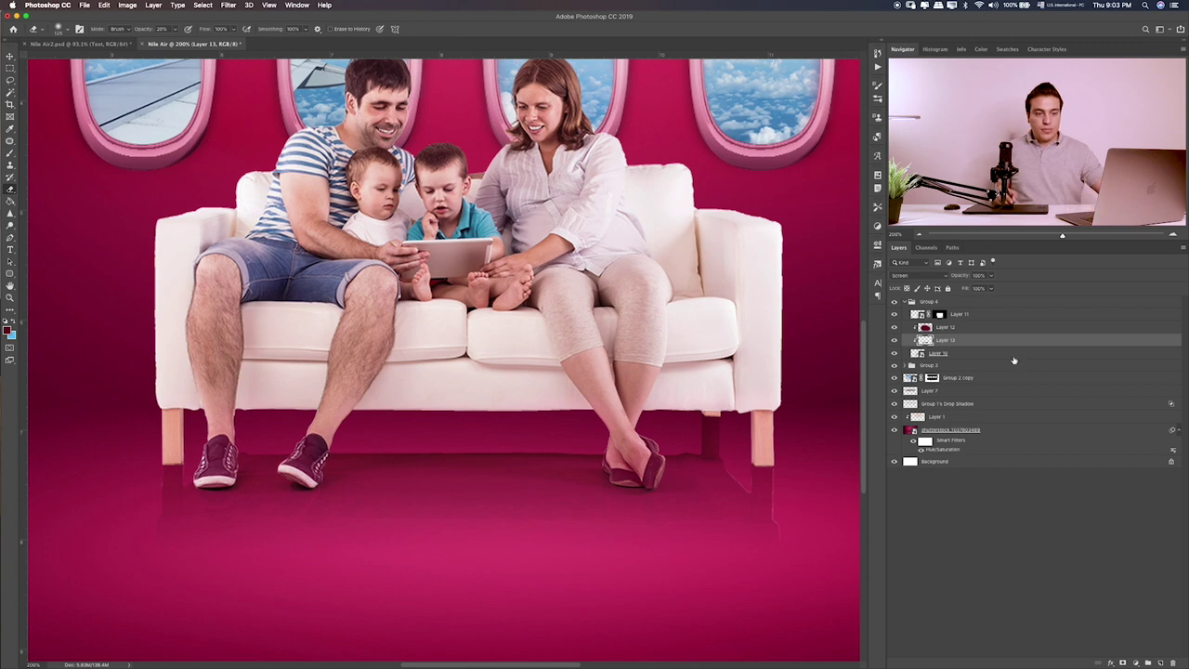
click(1162, 663)
- Pick a dark magenta and brush shadows under the right sofa leg and the woman's shoes
key(b)
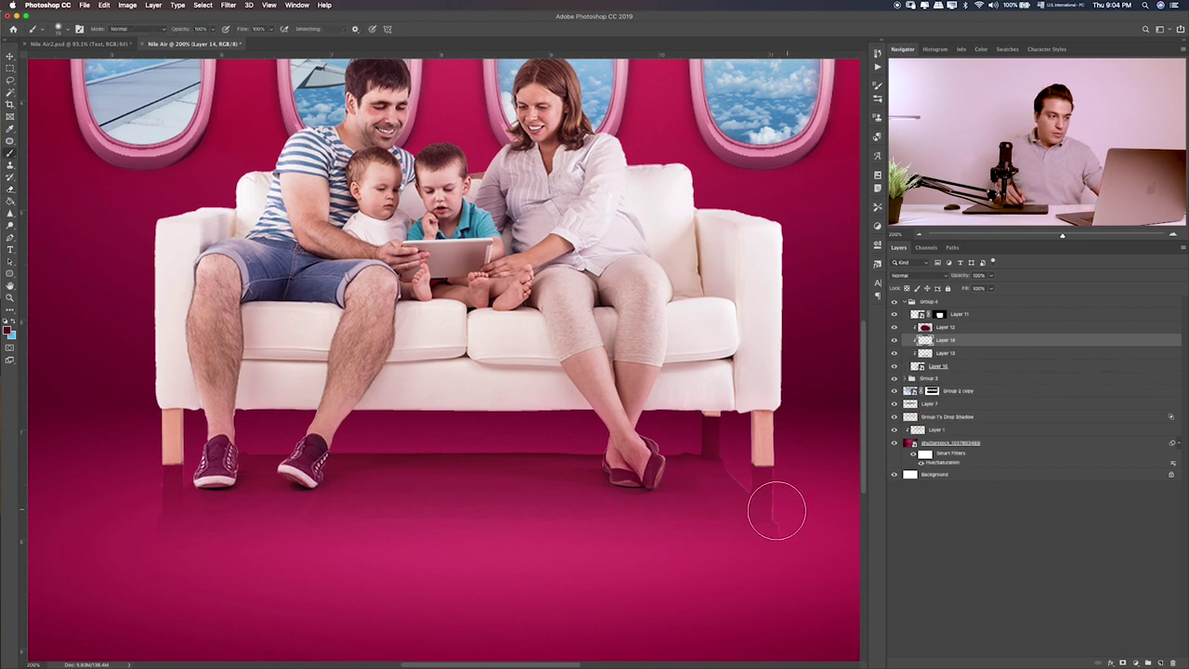
click(8, 329)
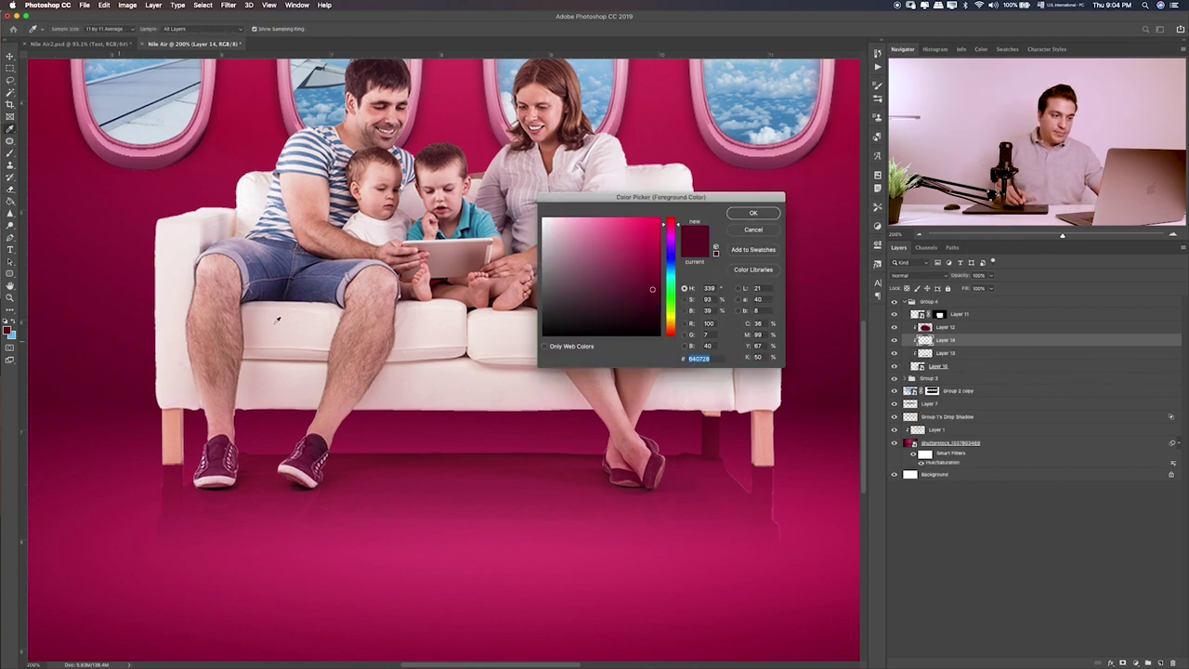
click(754, 213)
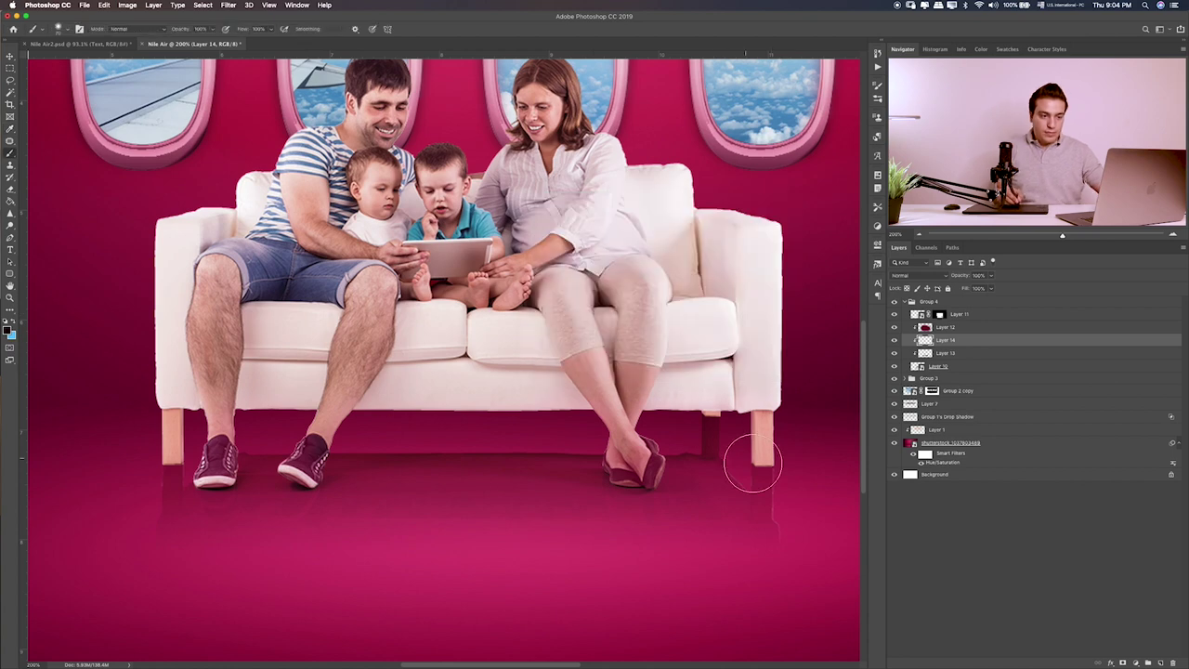
mouse_move(768, 492)
mouse_down()
mouse_move(735, 486)
mouse_move(796, 443)
mouse_move(790, 468)
mouse_move(734, 482)
mouse_move(698, 475)
mouse_move(815, 451)
mouse_up()
mouse_move(664, 477)
mouse_down()
mouse_move(645, 505)
mouse_move(605, 505)
mouse_move(543, 475)
mouse_move(297, 470)
mouse_move(419, 441)
mouse_move(387, 438)
mouse_move(573, 435)
mouse_move(396, 485)
mouse_move(340, 446)
mouse_move(293, 445)
mouse_move(313, 451)
mouse_move(287, 433)
mouse_move(266, 473)
mouse_move(320, 499)
mouse_move(296, 428)
mouse_up()
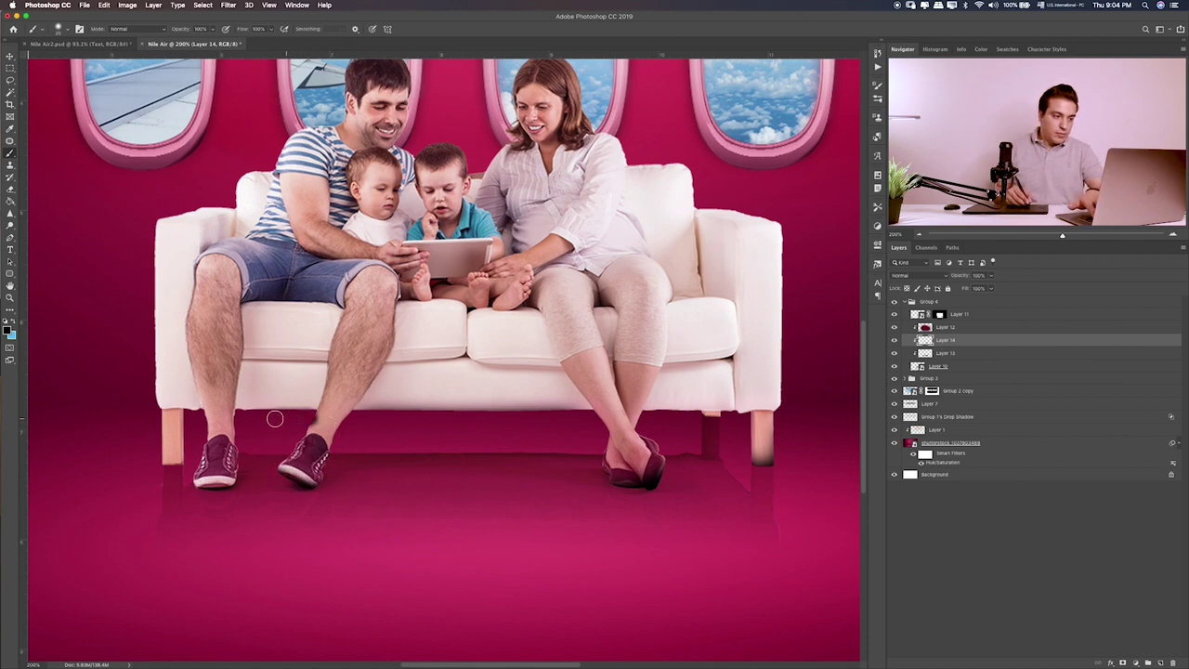
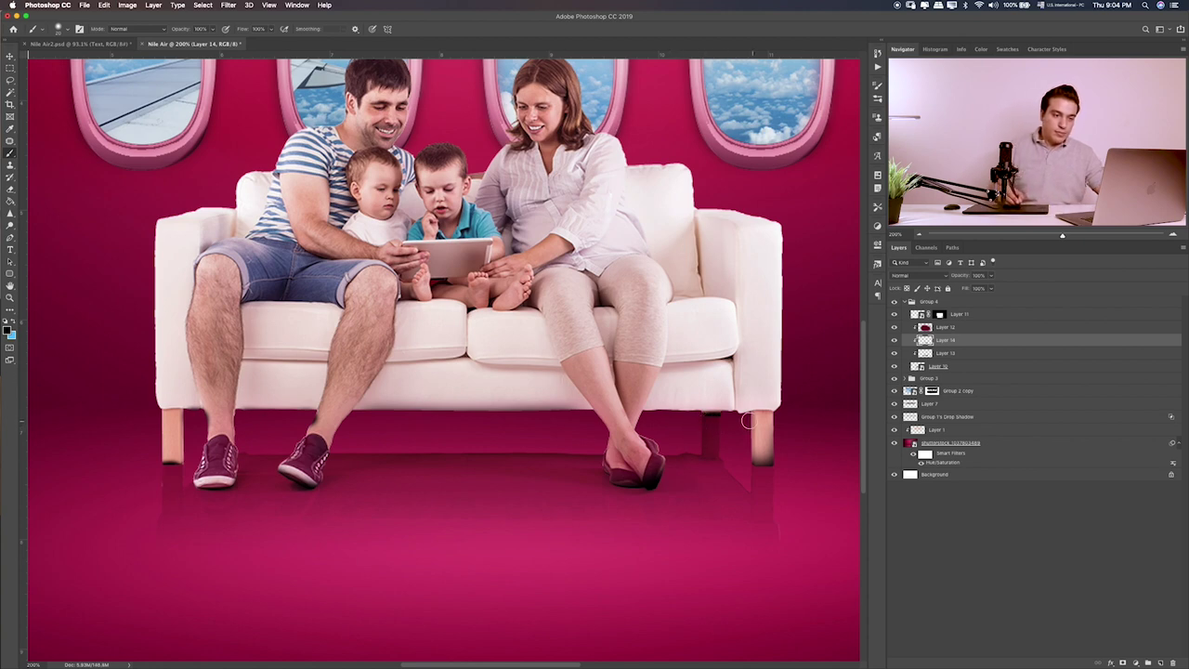
- Paint a dark shadow under the sofa's right leg on Layer 14, blended in Overlay mode
drag(748, 421, 700, 420)
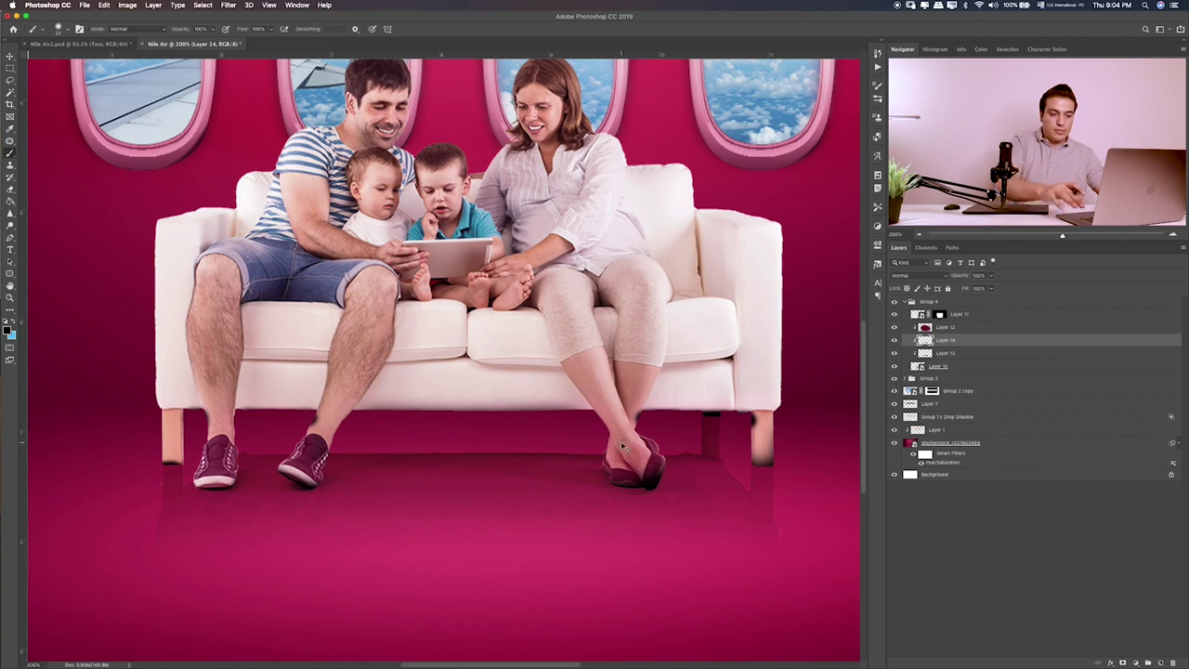
key(v)
key(alt+shift+s)
key(alt+shift+o)
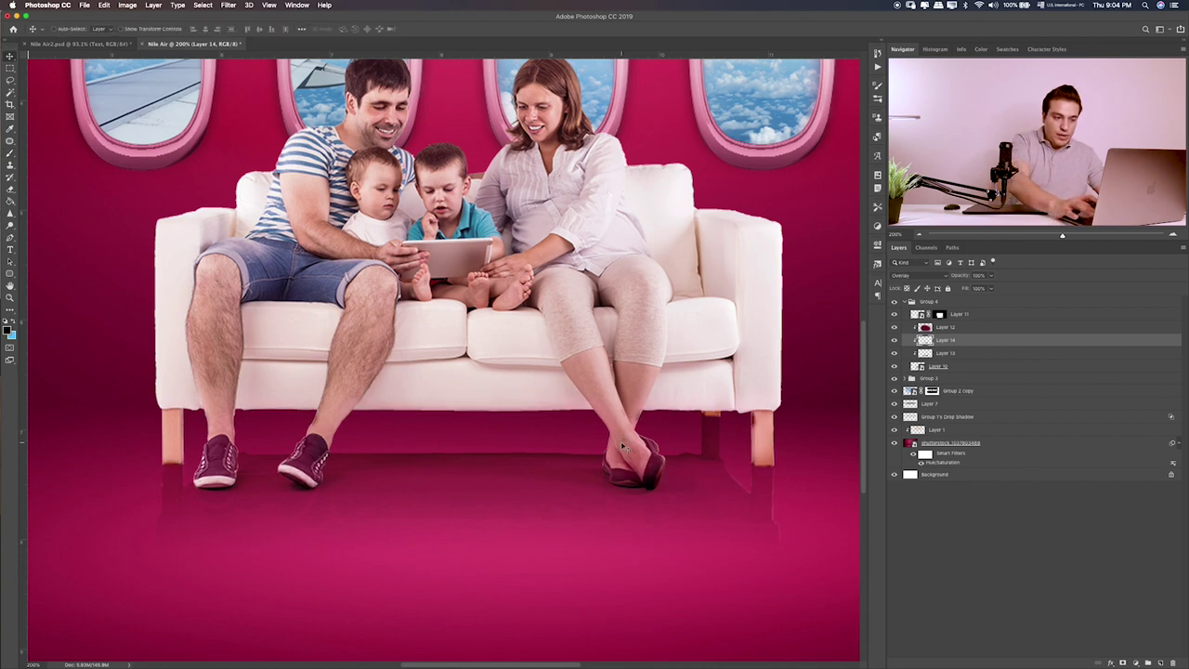
key(e)
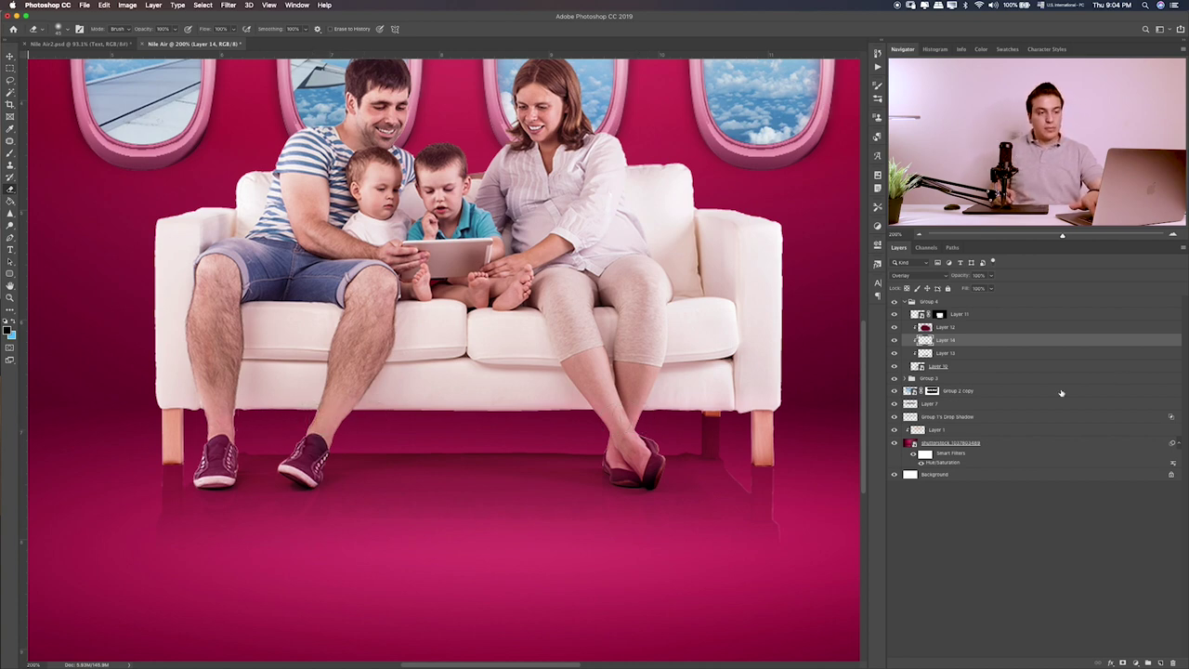
click(1033, 366)
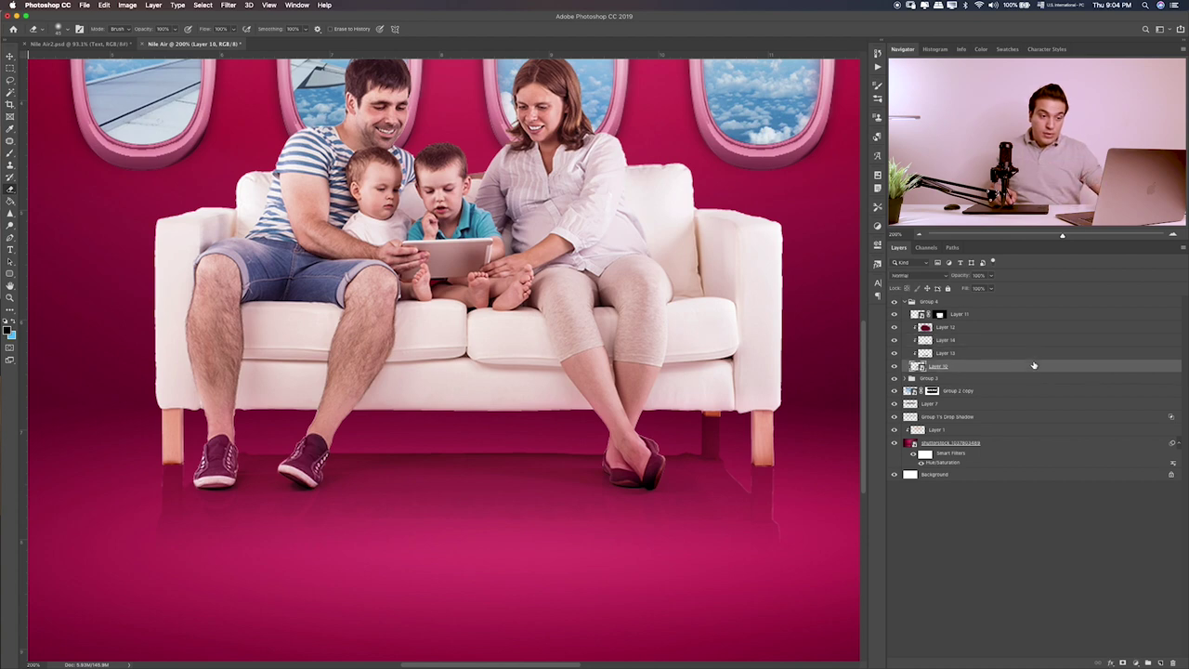
- Give Layer 10 an Inner Shadow with its angle set to -83°
double_click(1038, 368)
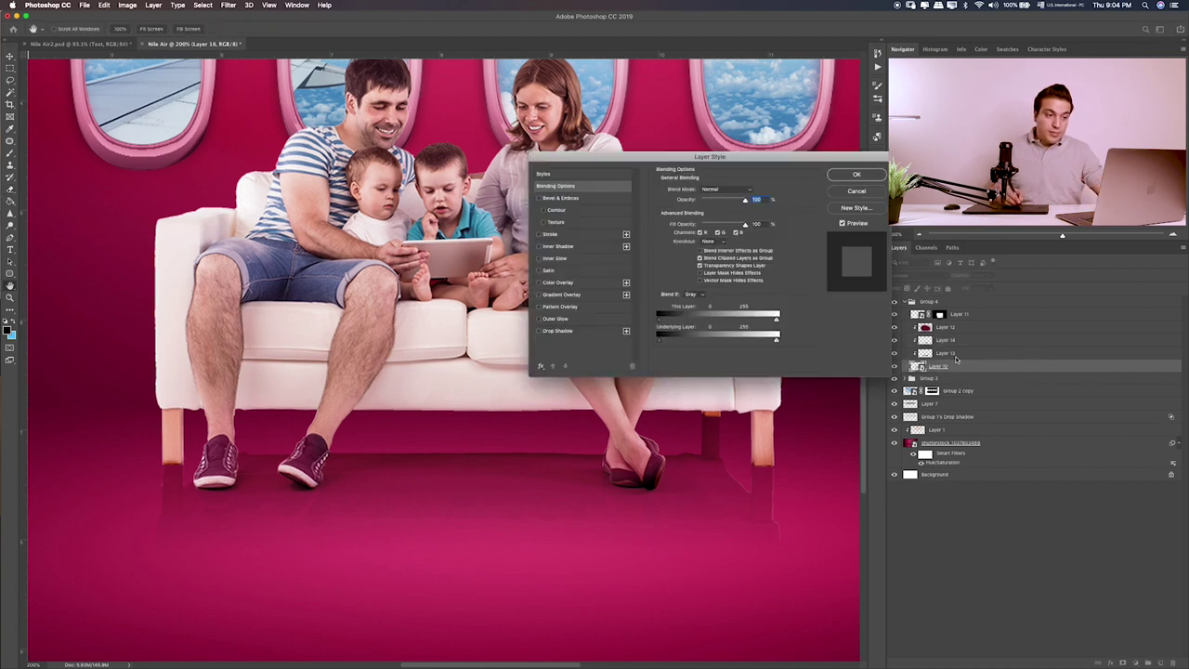
click(540, 247)
click(565, 247)
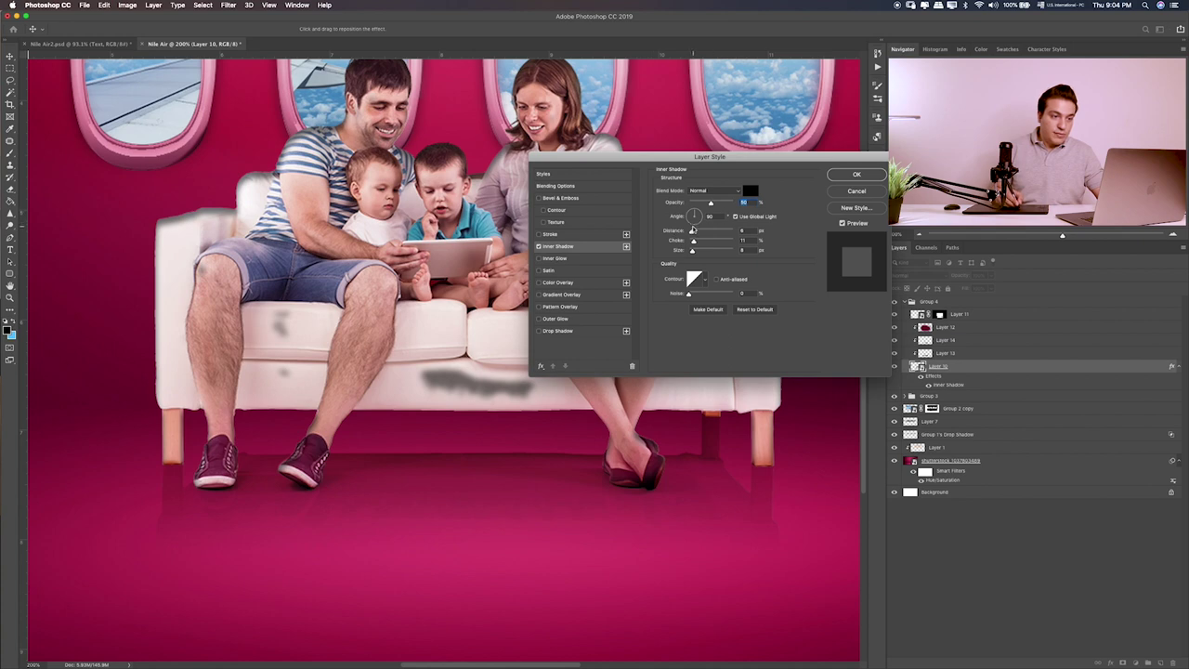
click(696, 225)
drag(696, 225, 695, 223)
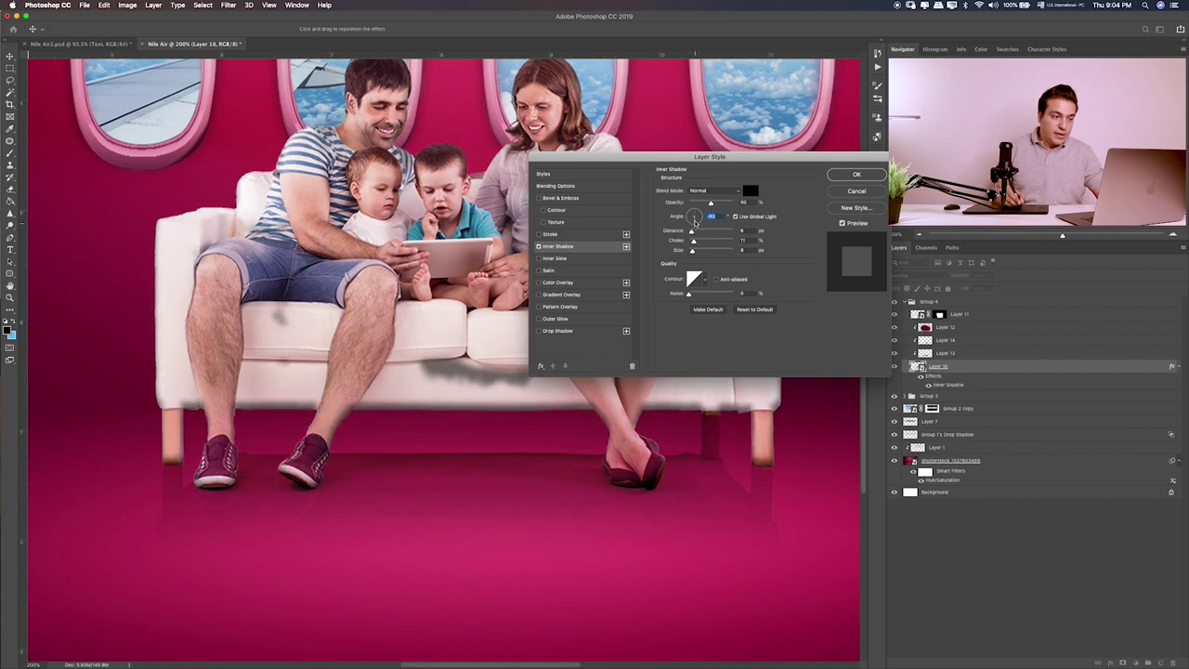
scroll(382, 312, up, 2)
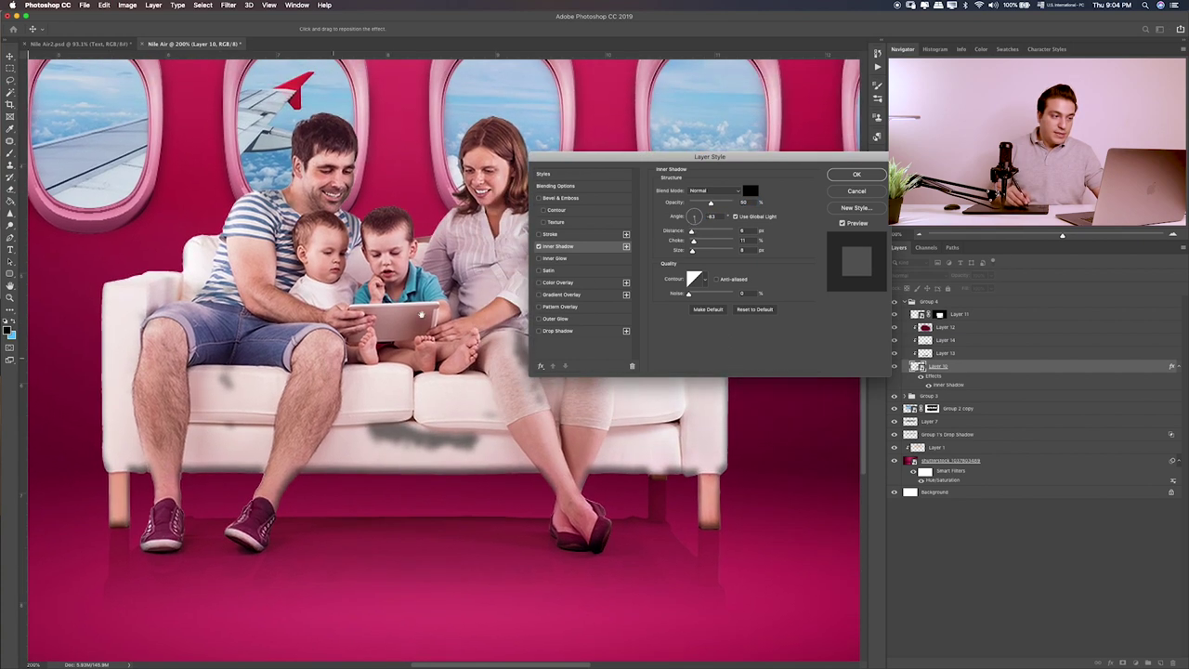
scroll(371, 353, up, 3)
scroll(371, 353, right, 3)
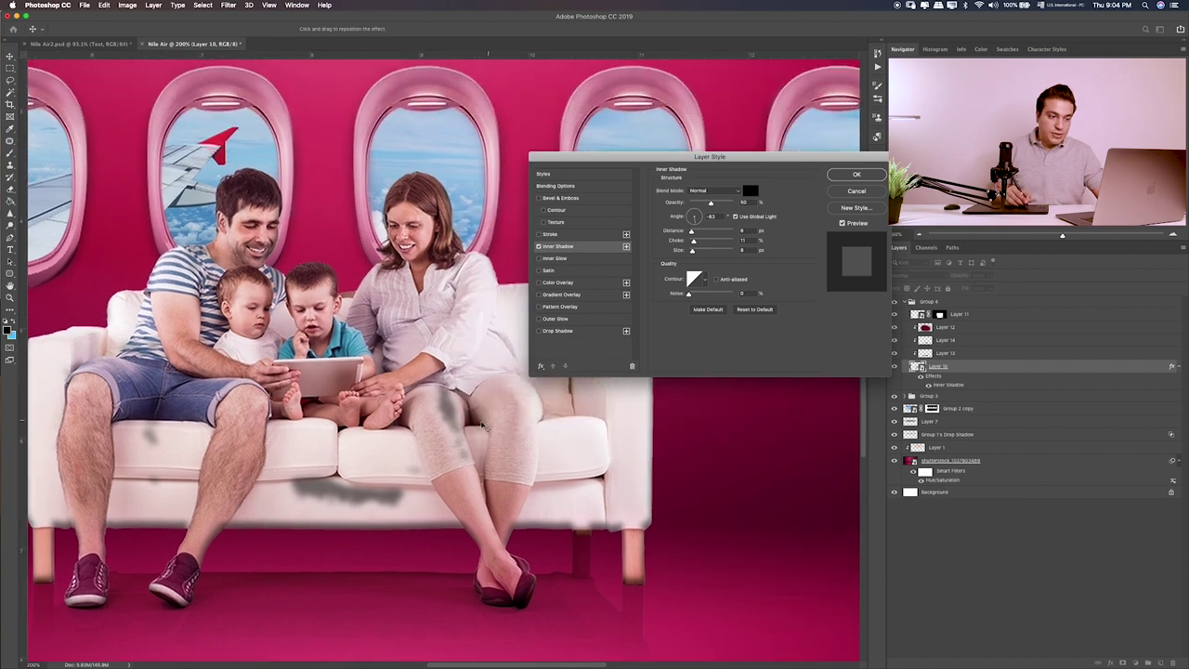
scroll(448, 330, left, 3)
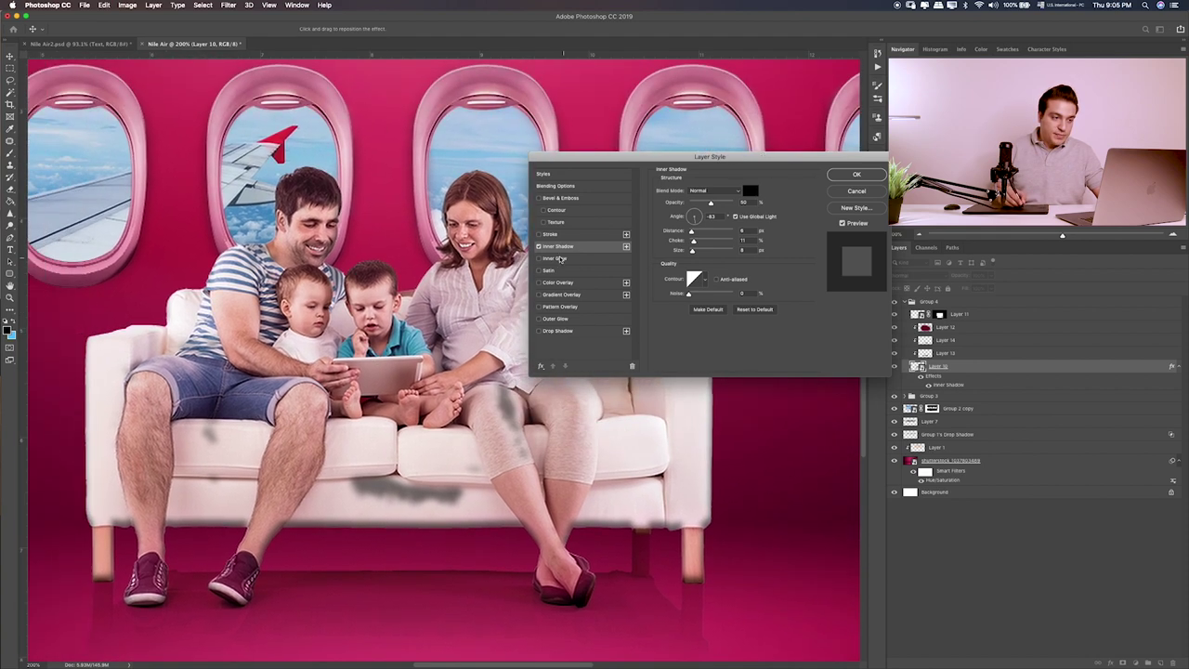
- Try Outer Glow, Stroke and Satin effects, then keep a Gradient Overlay instead
click(540, 319)
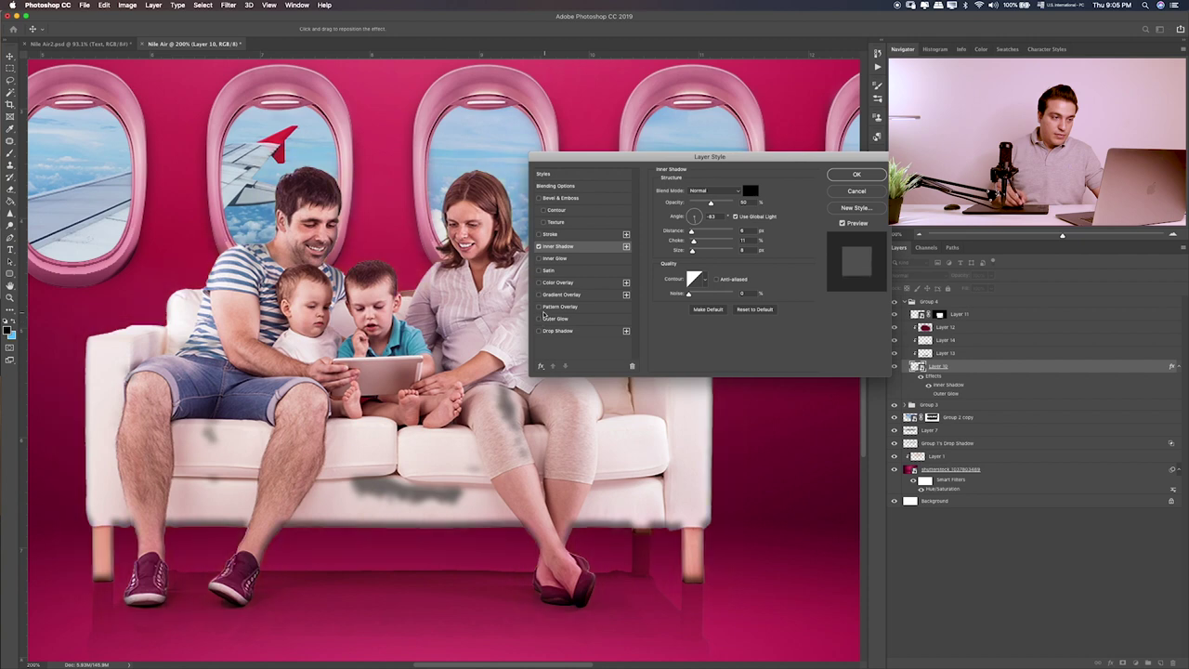
click(539, 234)
click(539, 234)
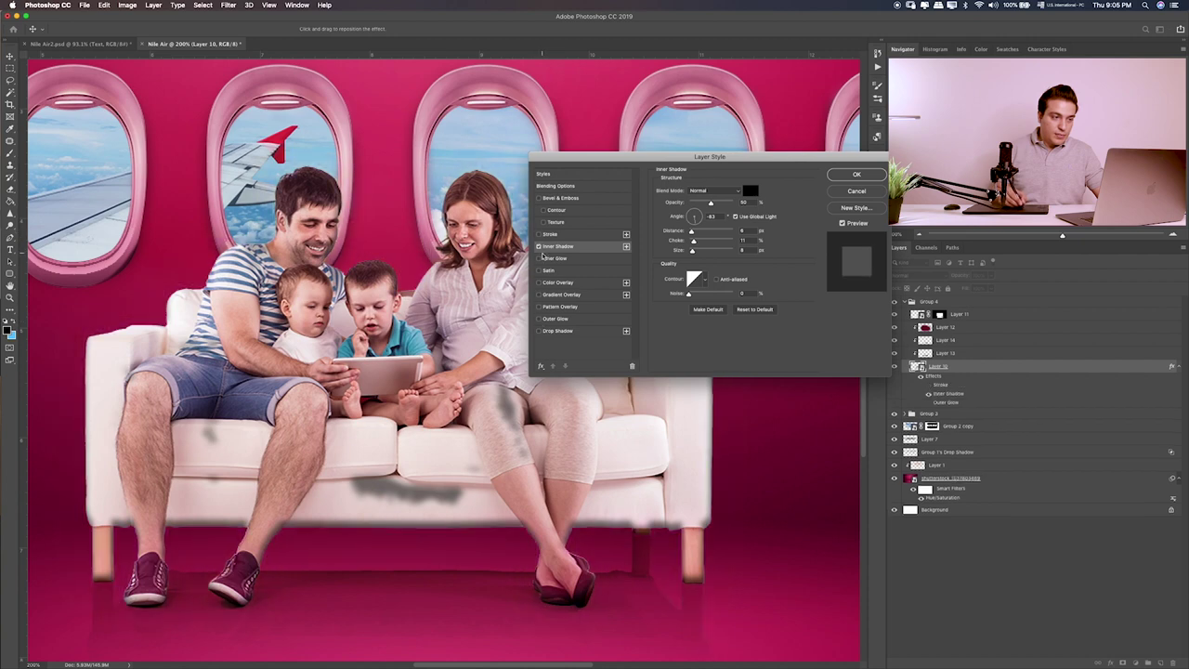
click(539, 269)
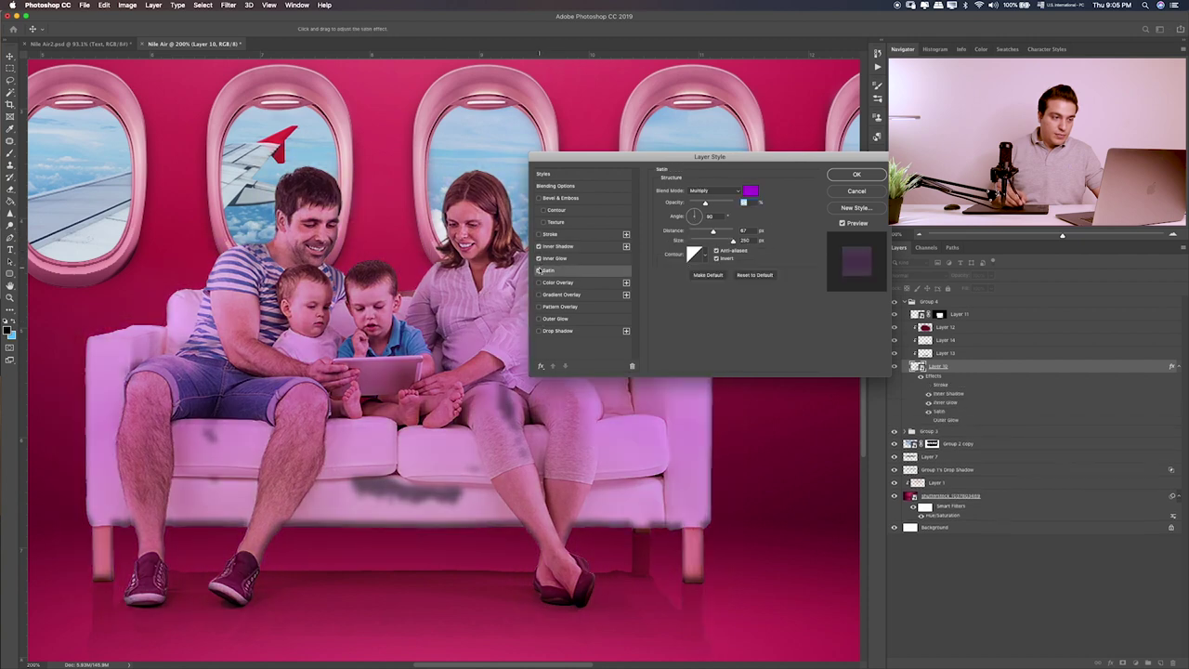
click(539, 270)
click(539, 294)
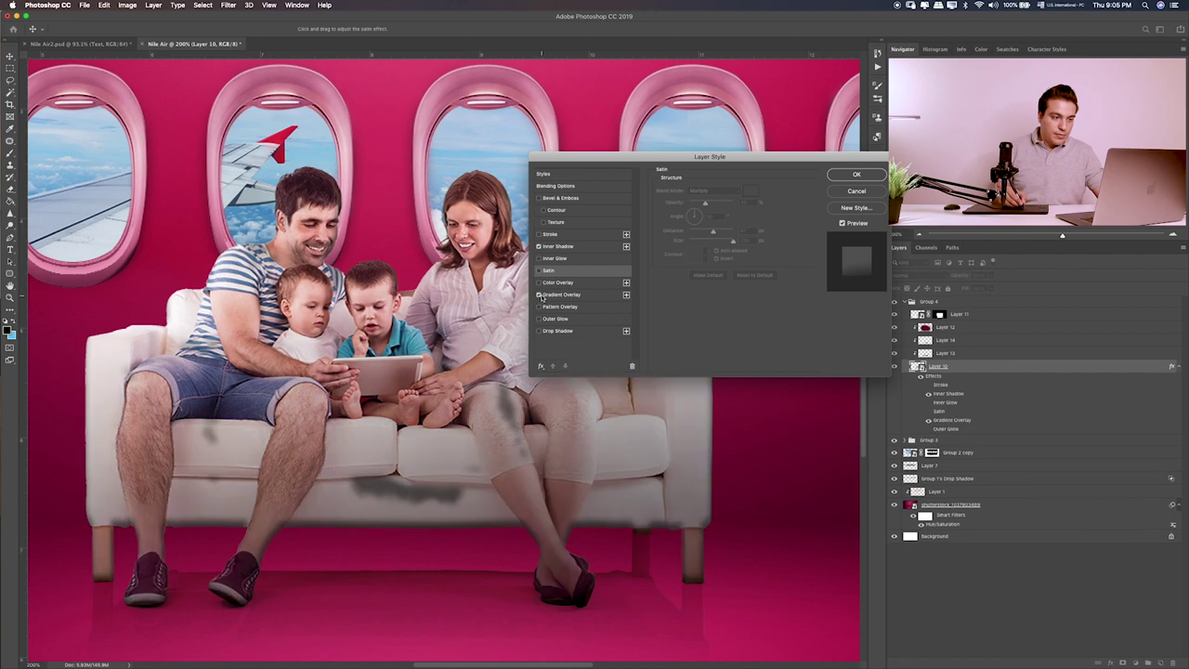
click(539, 295)
click(557, 294)
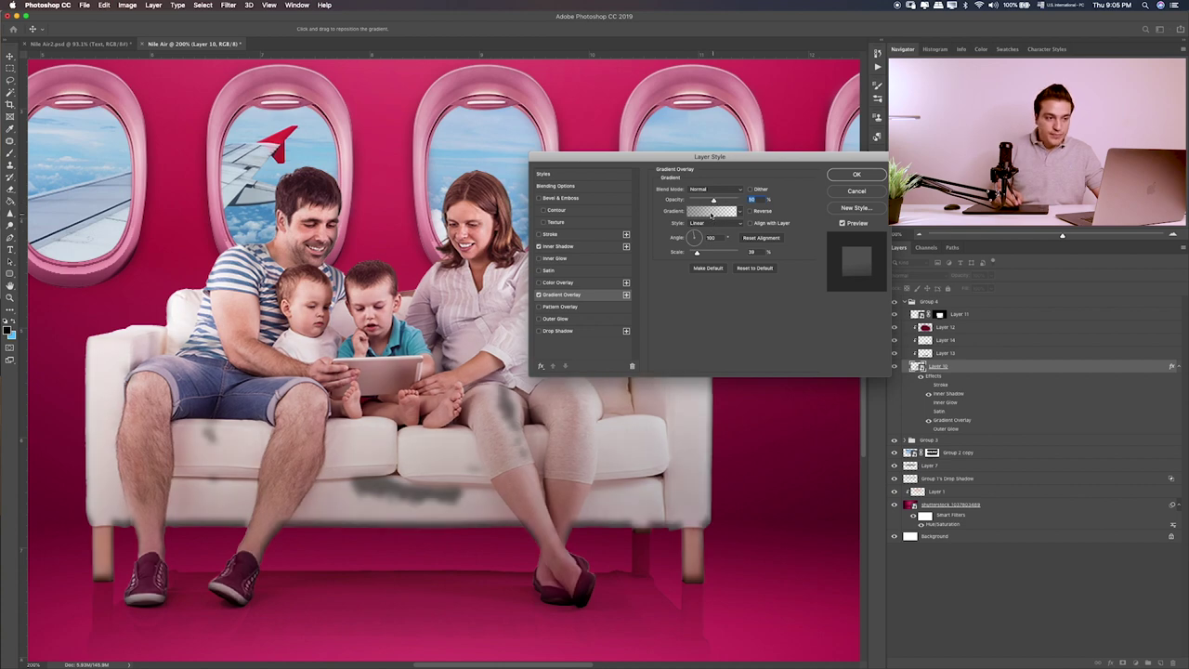
- Set the Gradient Overlay to Multiply with stronger opacity and smaller scale, then apply
drag(720, 200, 724, 201)
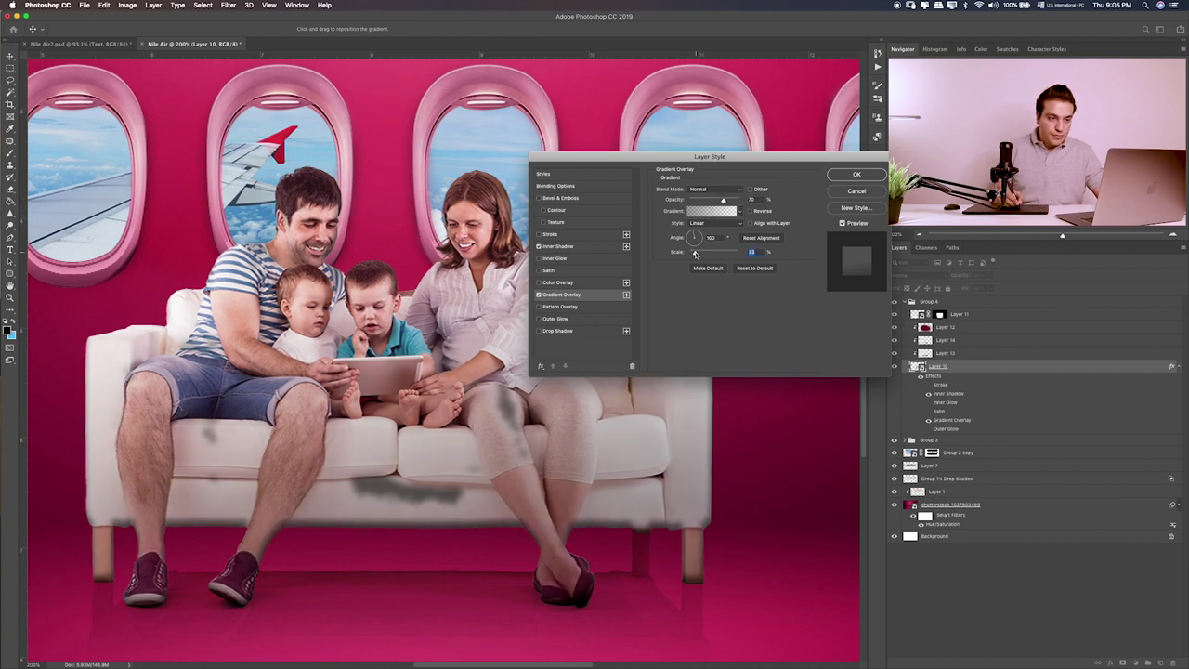
drag(690, 255, 705, 203)
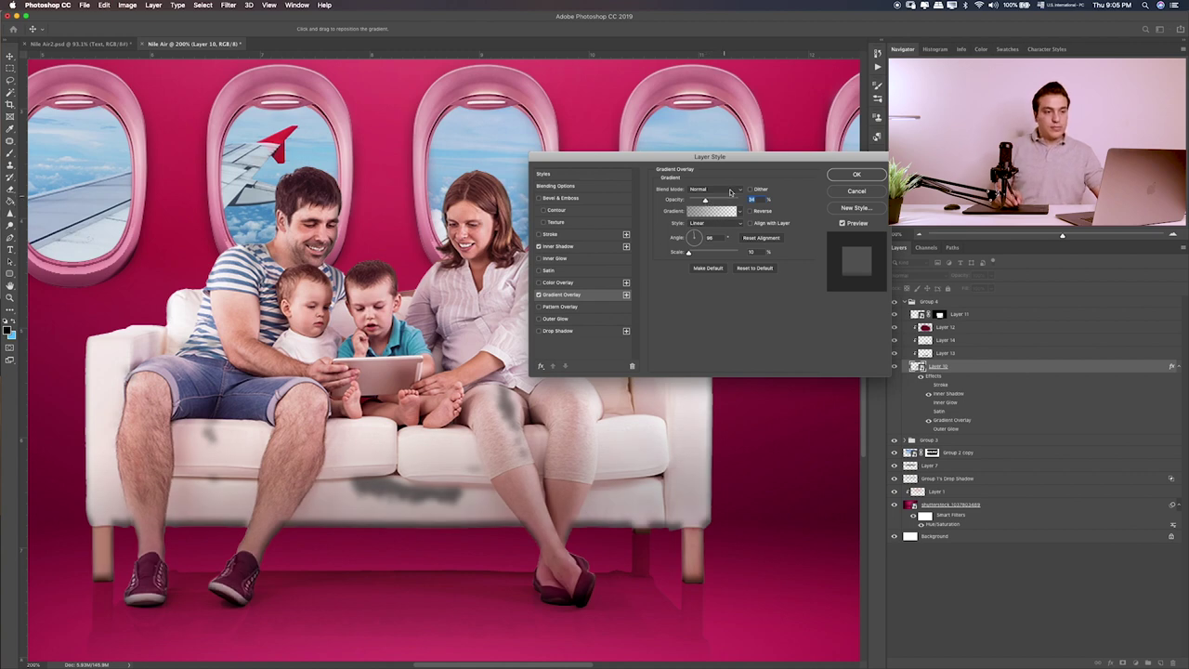
click(730, 192)
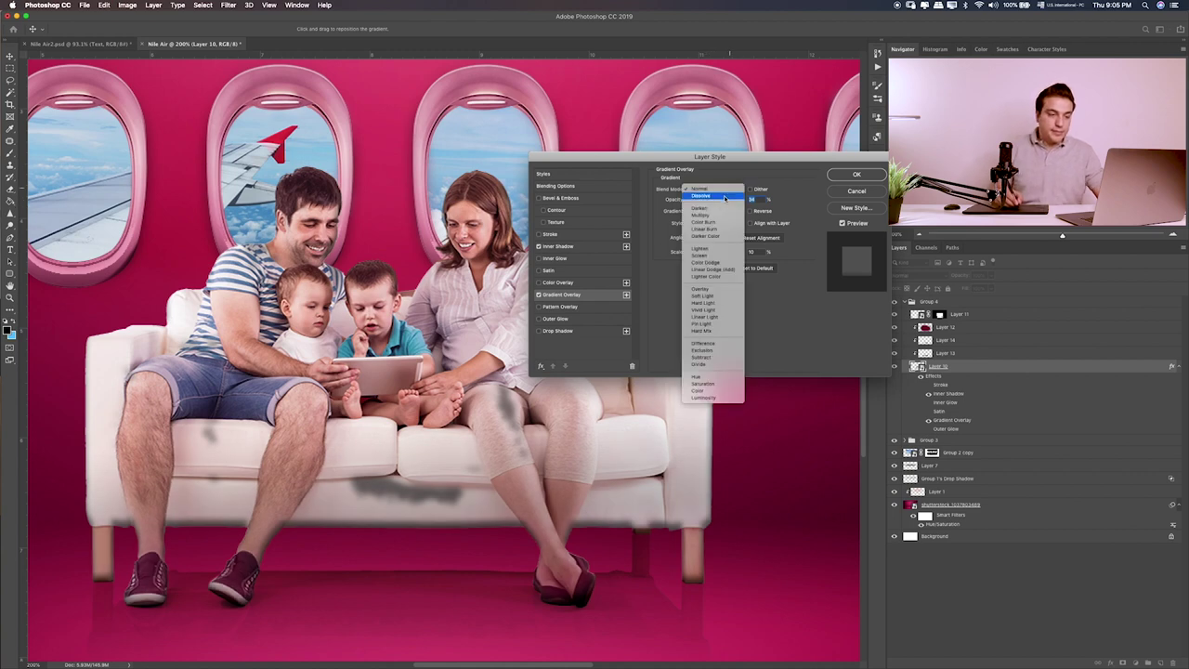
click(706, 289)
click(721, 189)
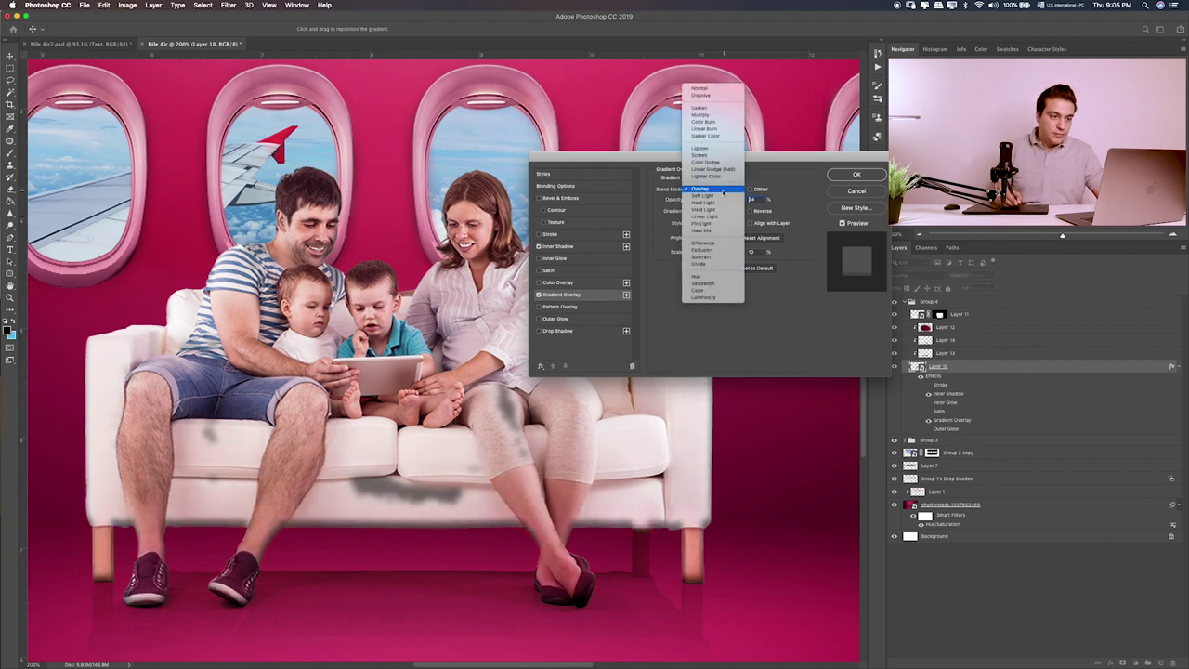
click(711, 115)
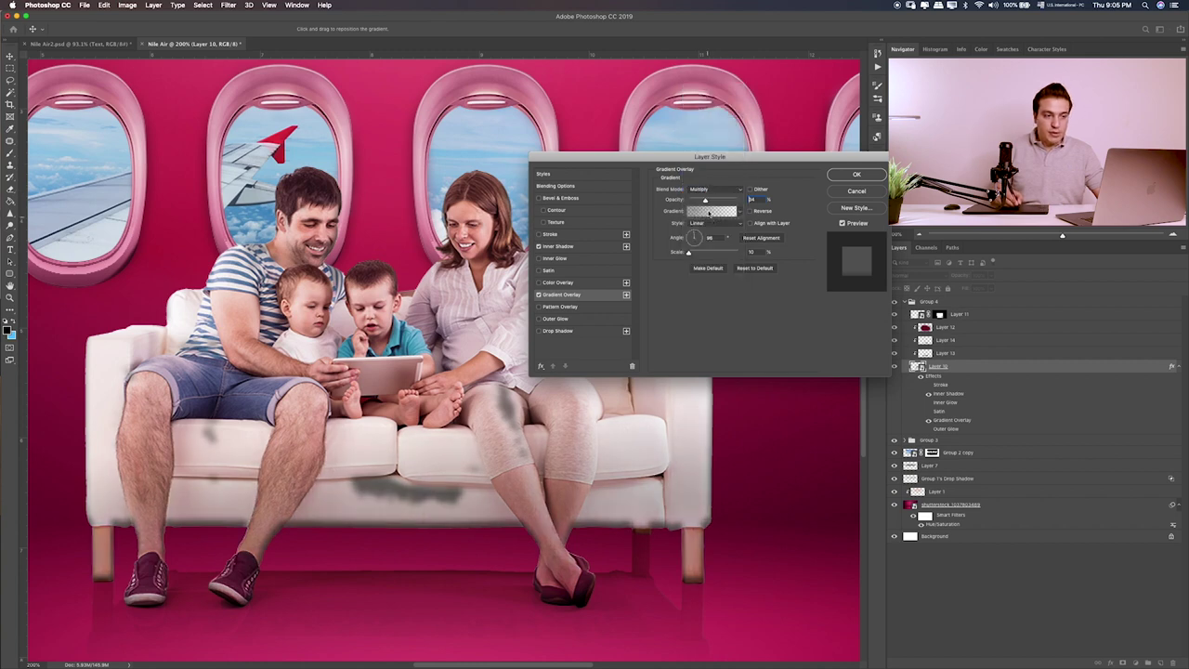
drag(716, 201, 723, 205)
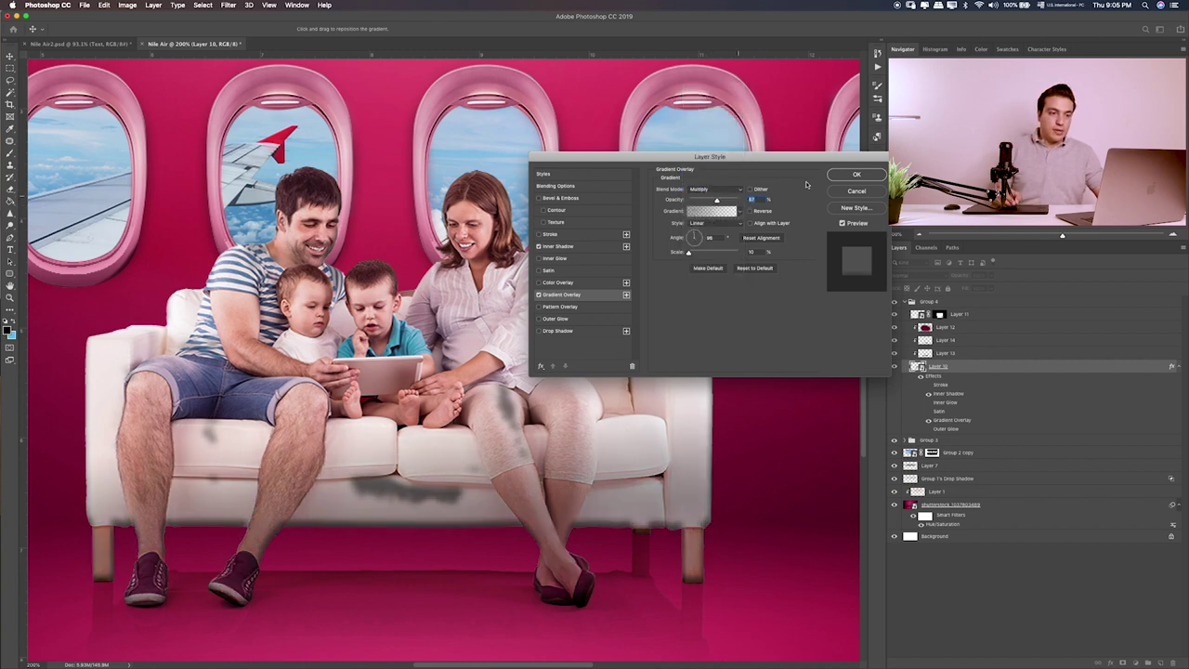
click(857, 175)
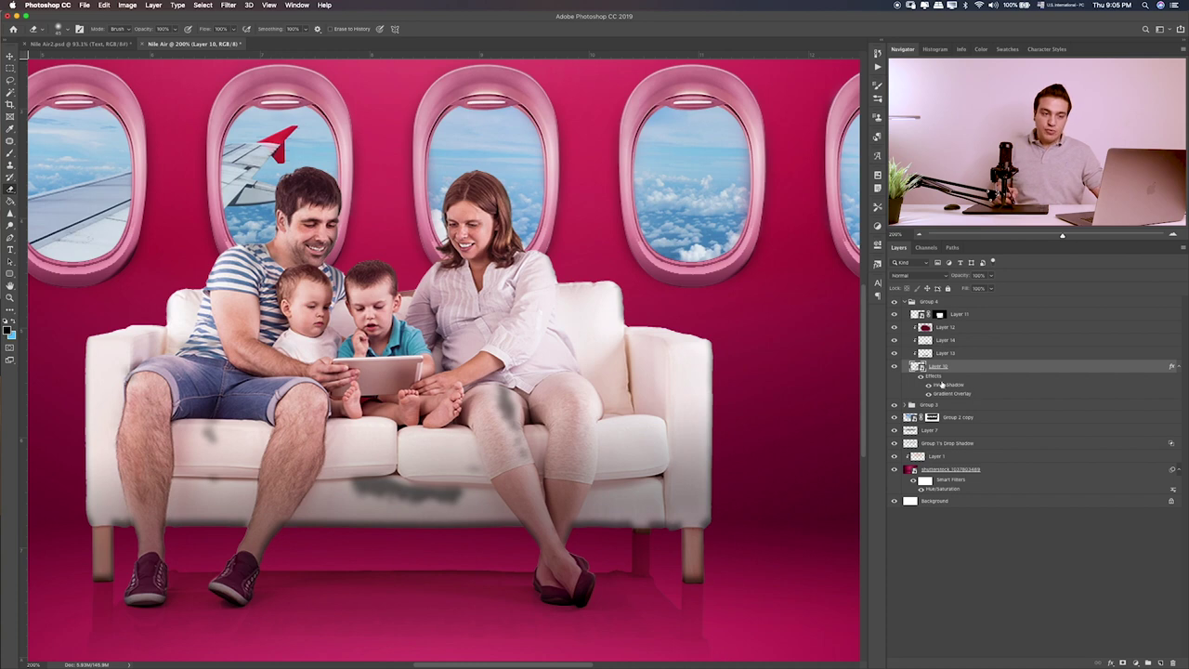
- Split Layer 10's effects into separate layers and lighten the dark smudges on the cushions
right_click(950, 387)
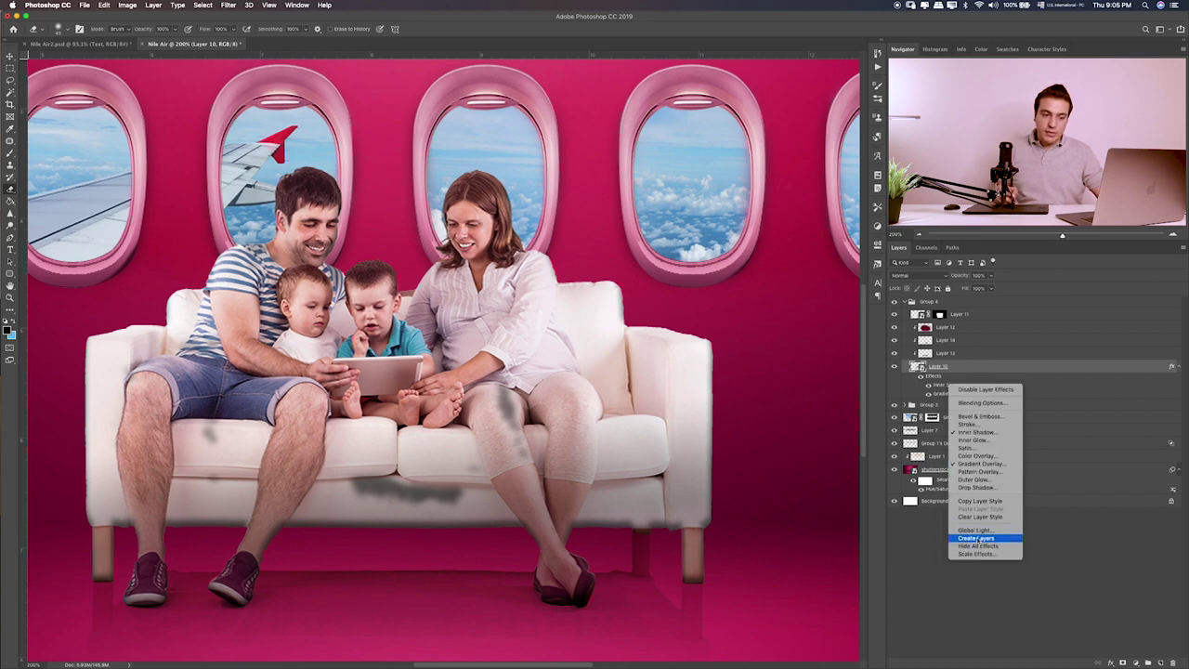
click(980, 540)
click(894, 366)
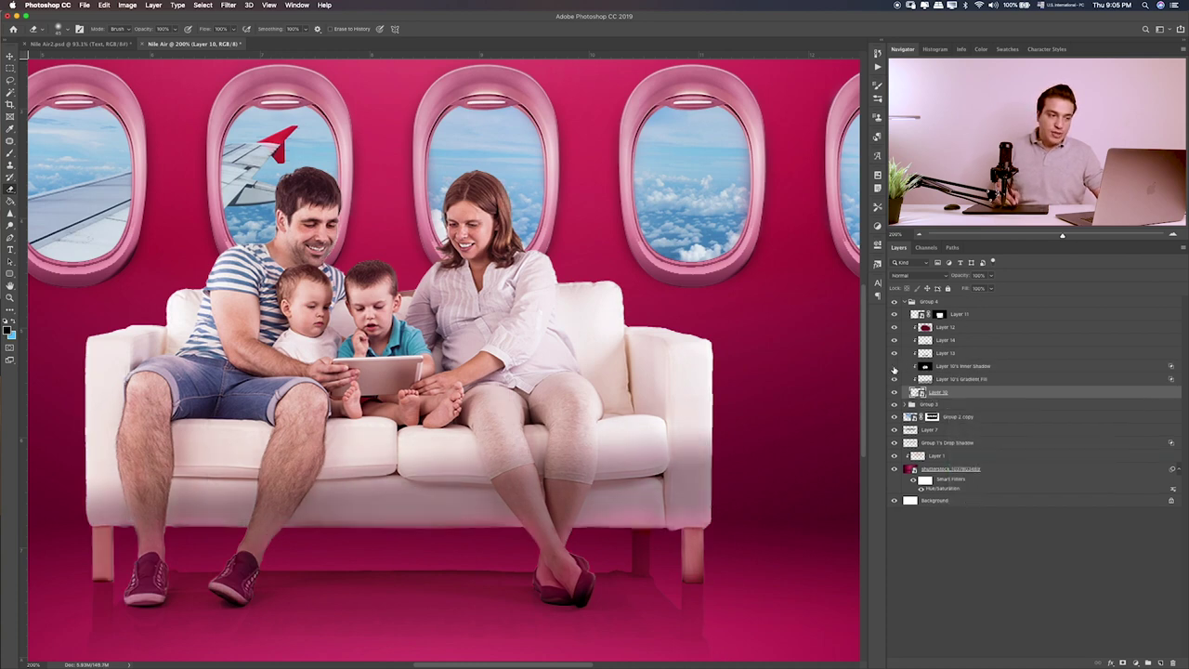
click(938, 368)
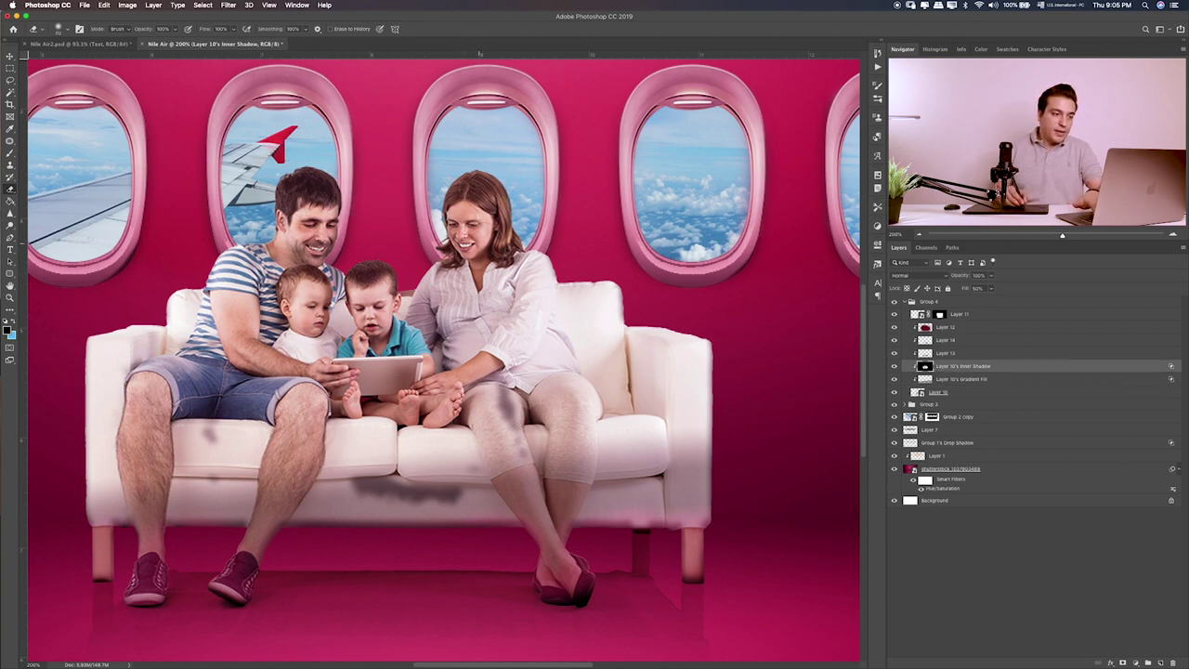
mouse_move(461, 493)
mouse_down()
mouse_move(336, 475)
mouse_move(453, 497)
mouse_move(362, 476)
mouse_up()
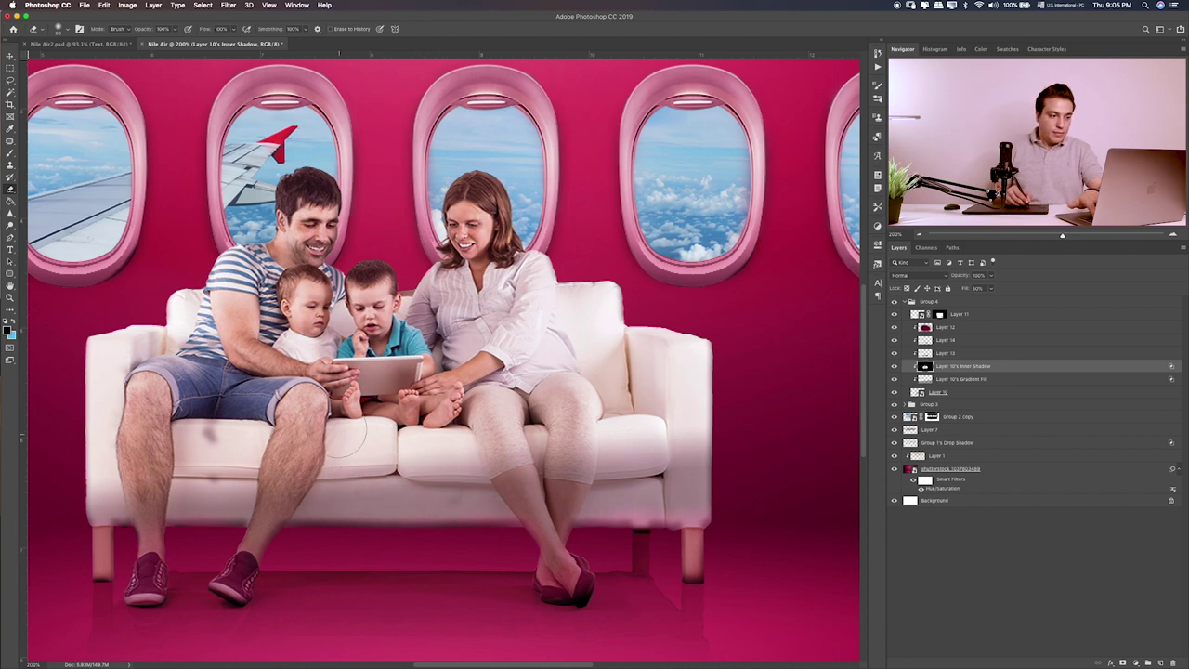
drag(347, 435, 209, 447)
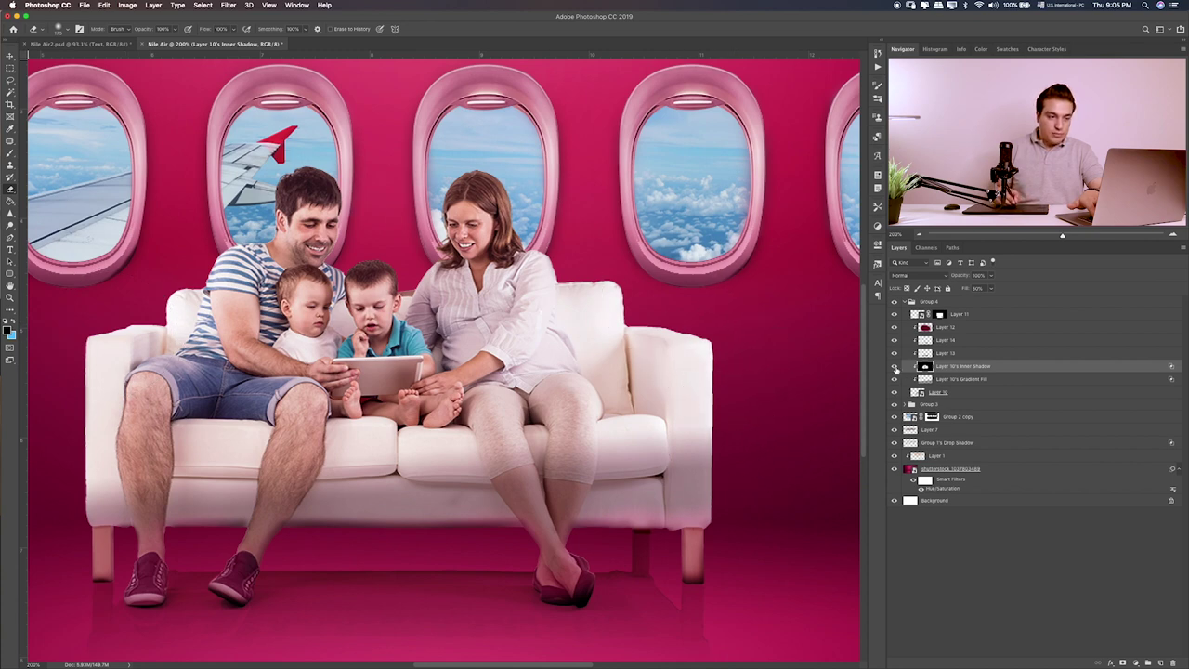
click(895, 367)
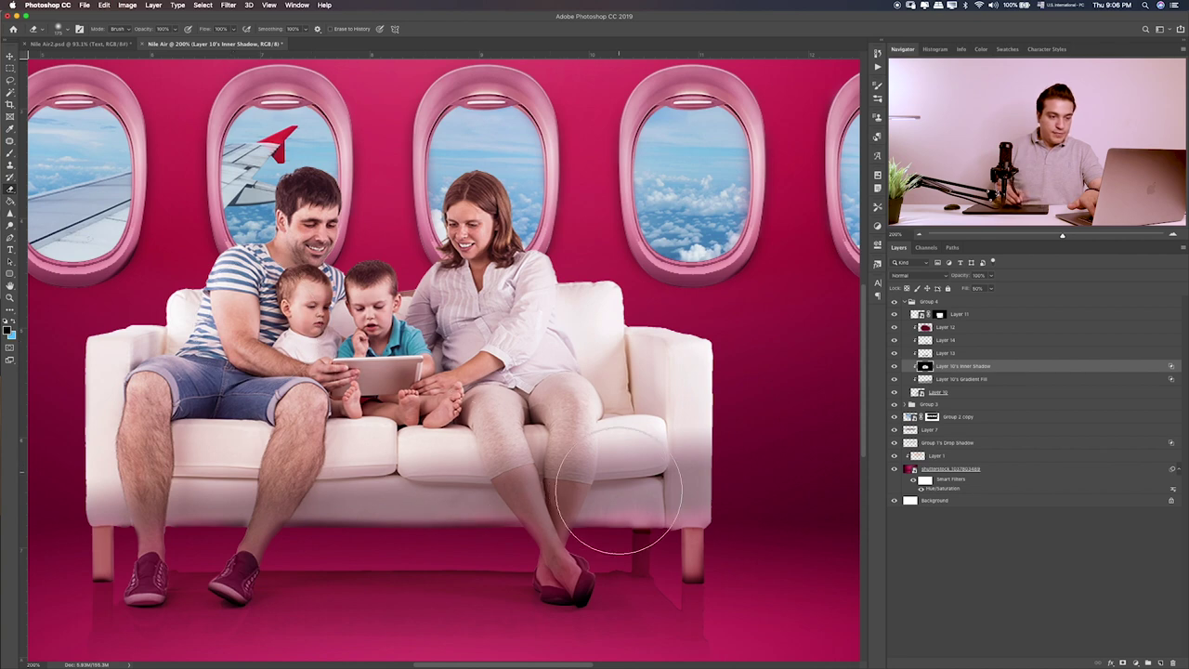
click(895, 367)
click(895, 367)
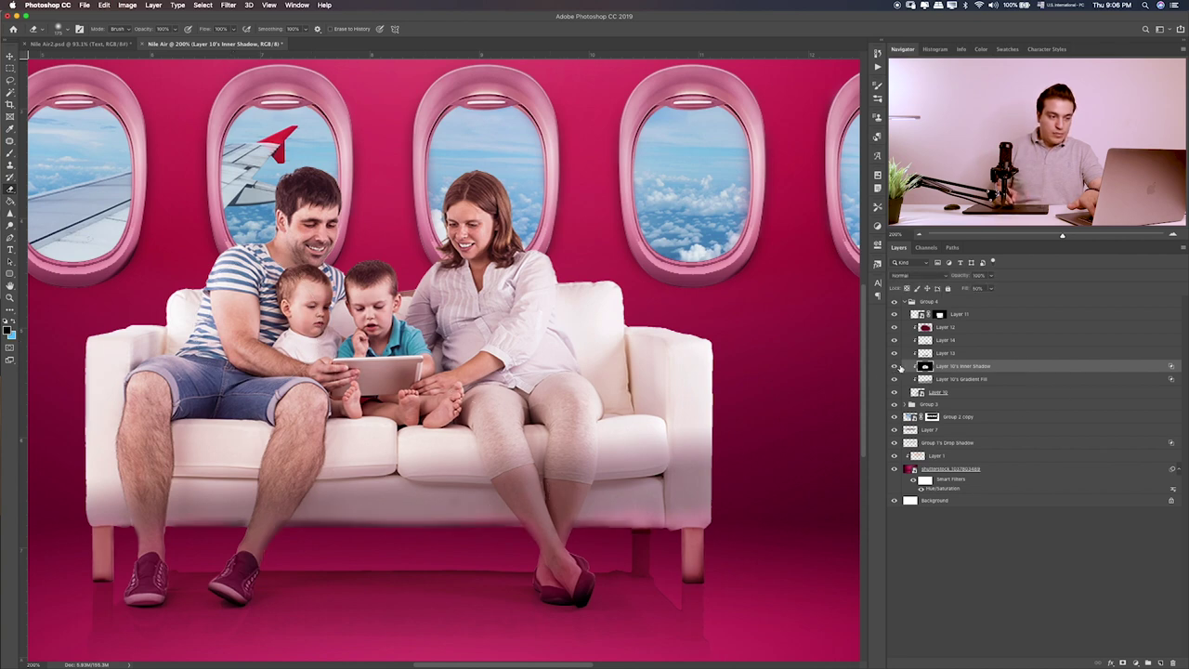
- Lower the Inner Shadow layer to 47% and the gradient shadow to 67%, with 20% brush opacity
drag(980, 290, 971, 290)
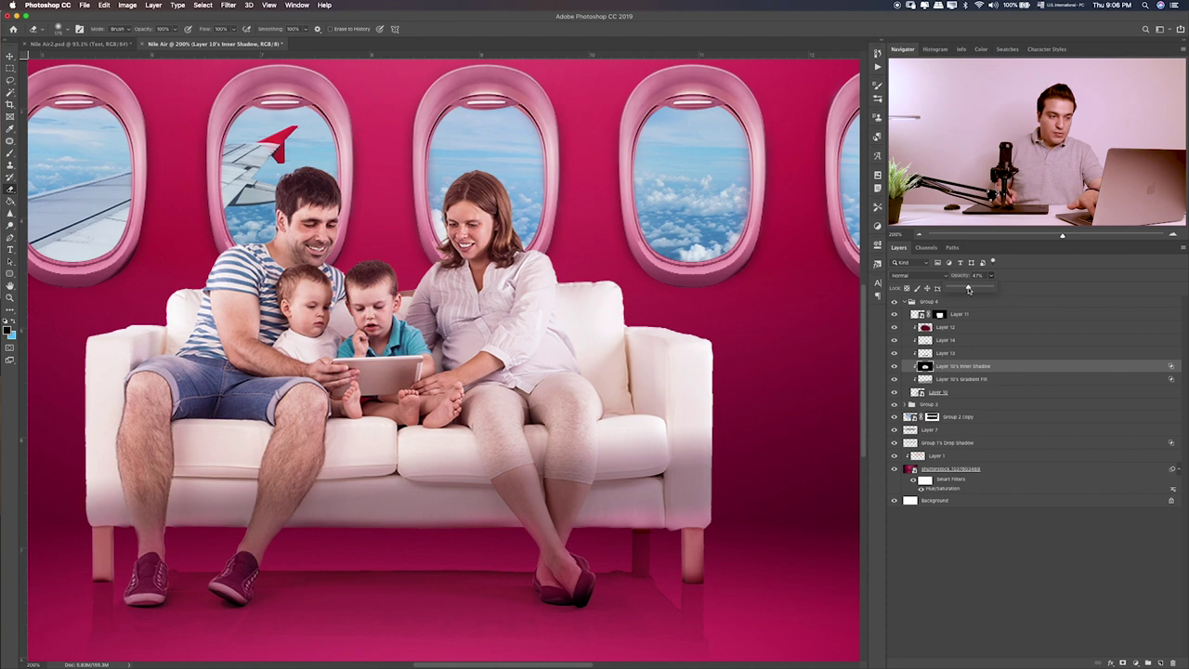
click(894, 379)
click(895, 379)
click(962, 379)
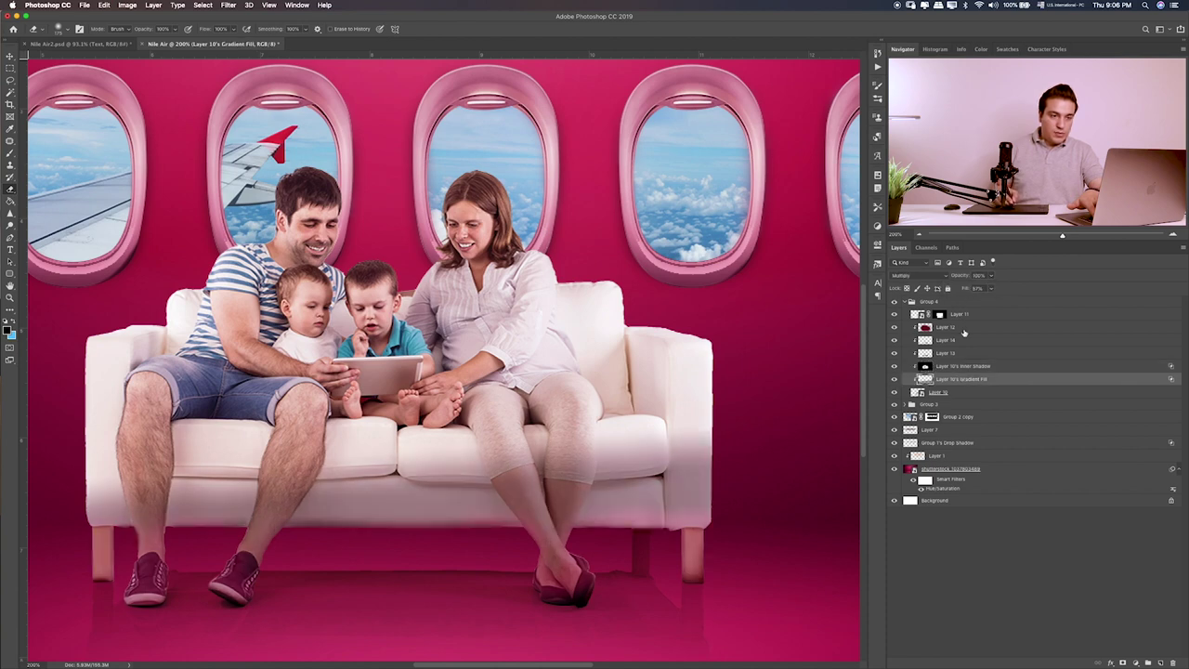
drag(969, 286, 978, 288)
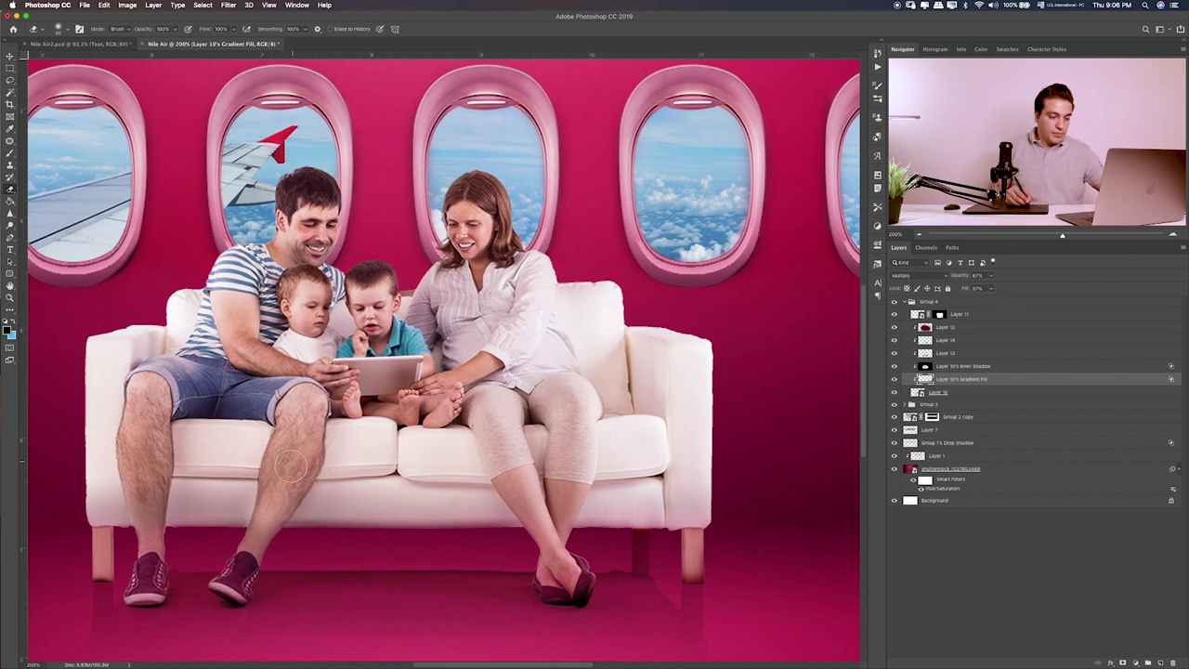
key(2)
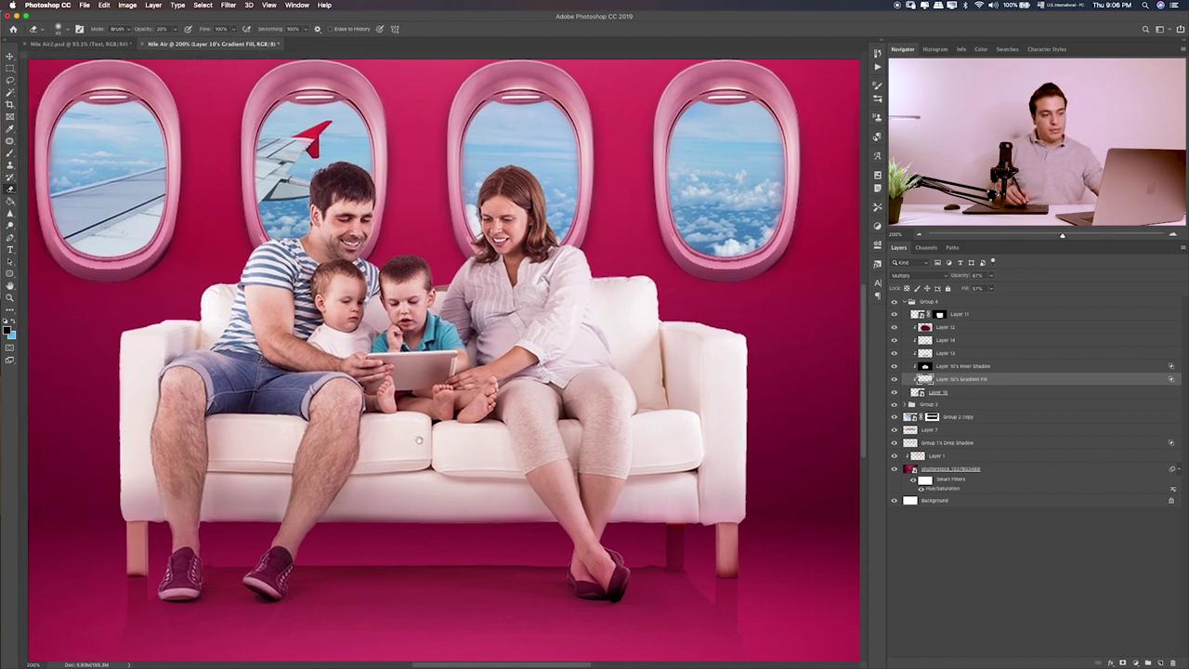
drag(220, 537, 409, 480)
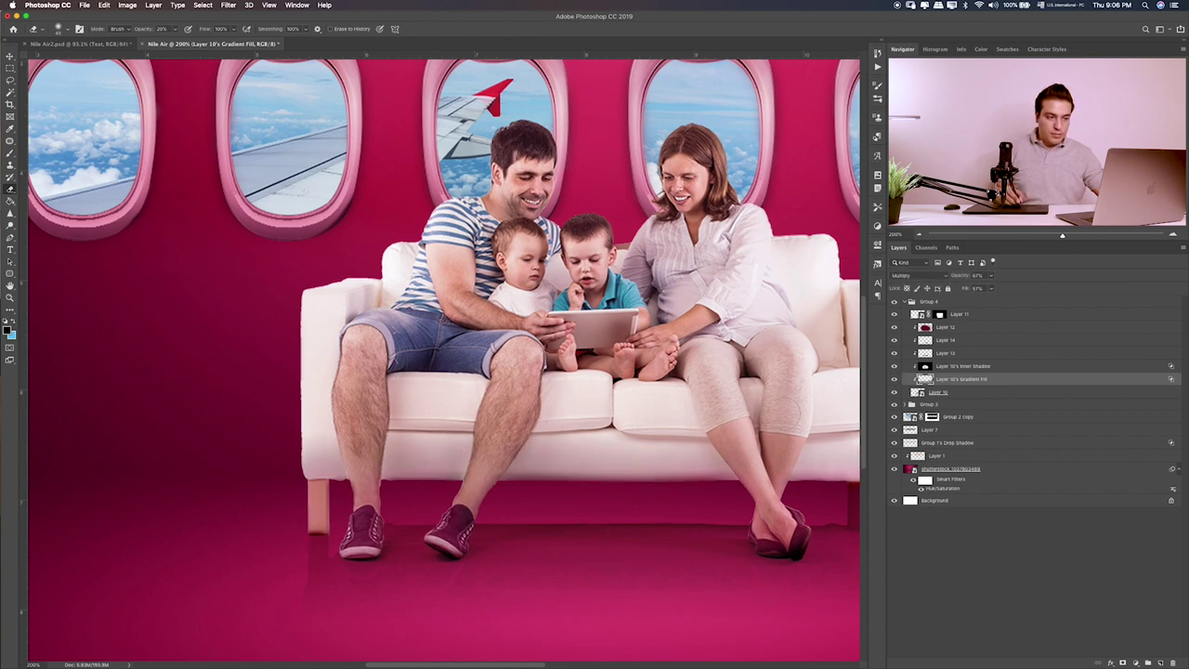
- Move Layer 11 below the family layer (Layer 10) and add an empty Layer 15 above it
scroll(741, 402, right, 5)
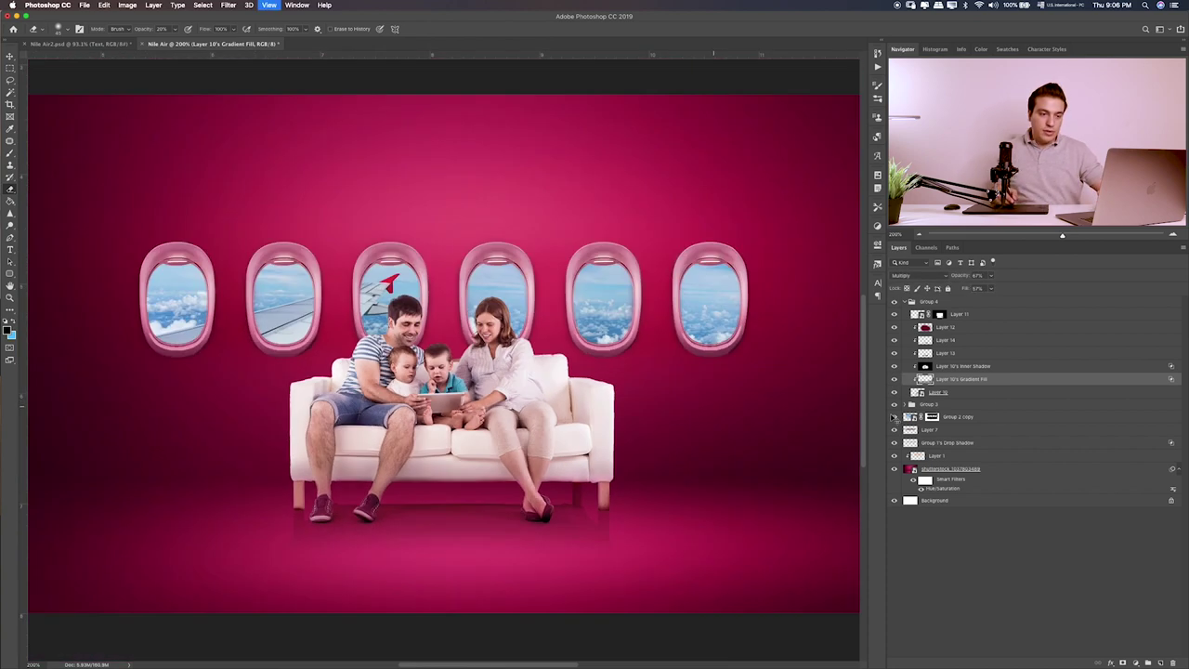
key(super+0)
click(929, 394)
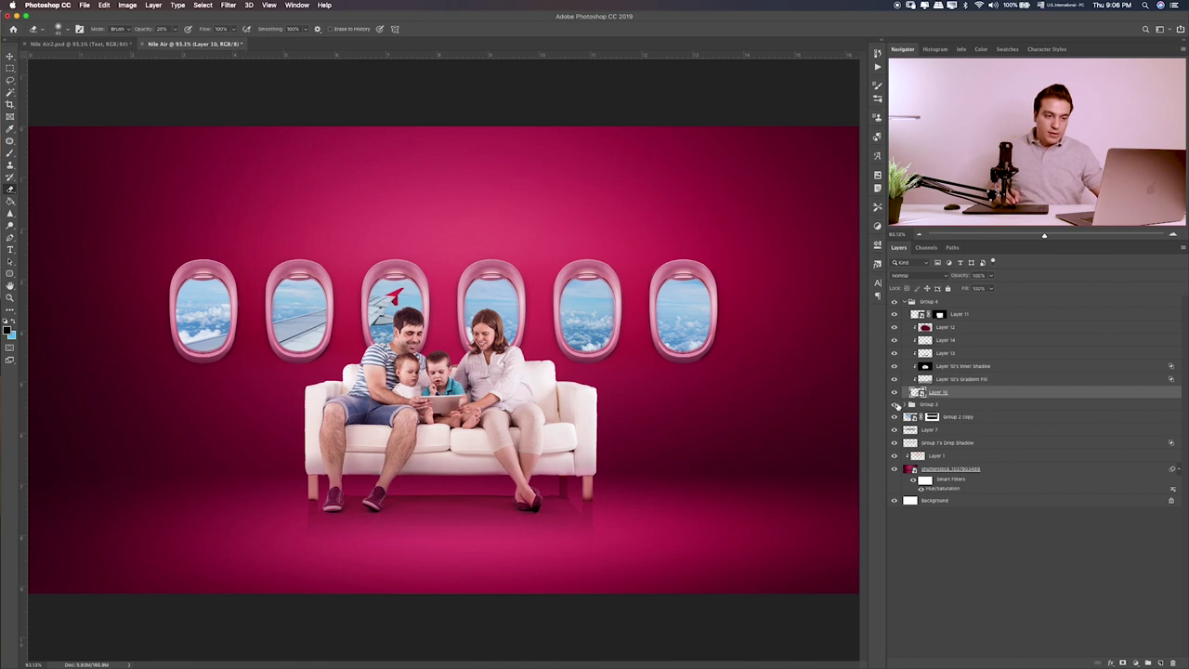
click(894, 393)
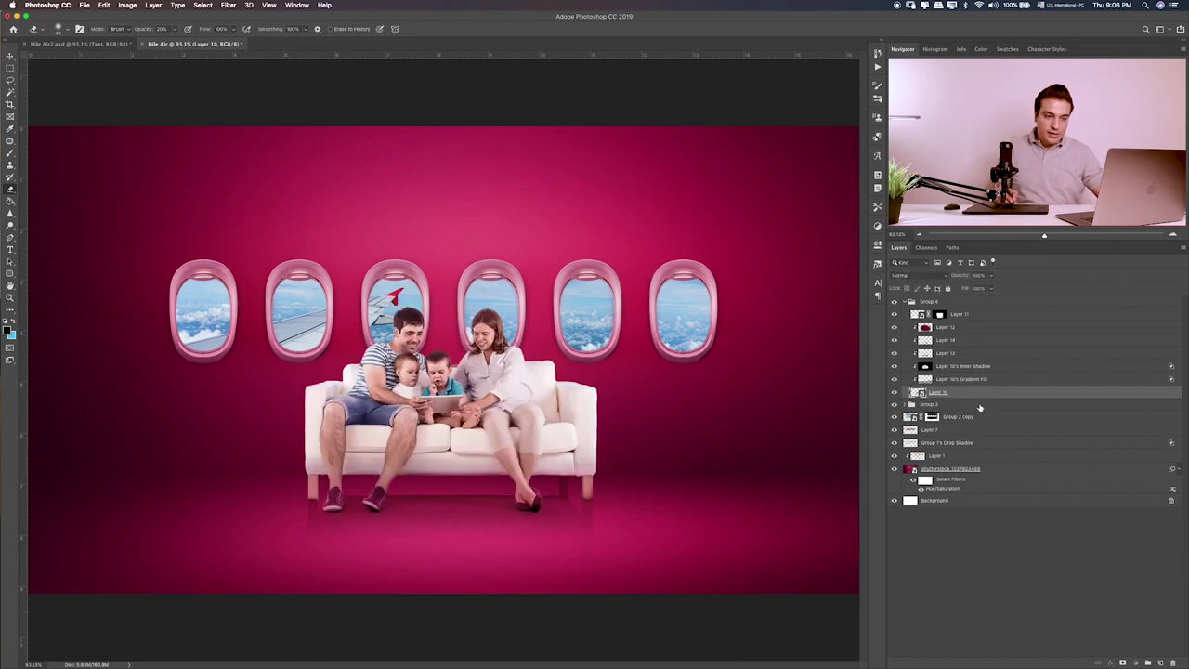
click(979, 406)
click(895, 316)
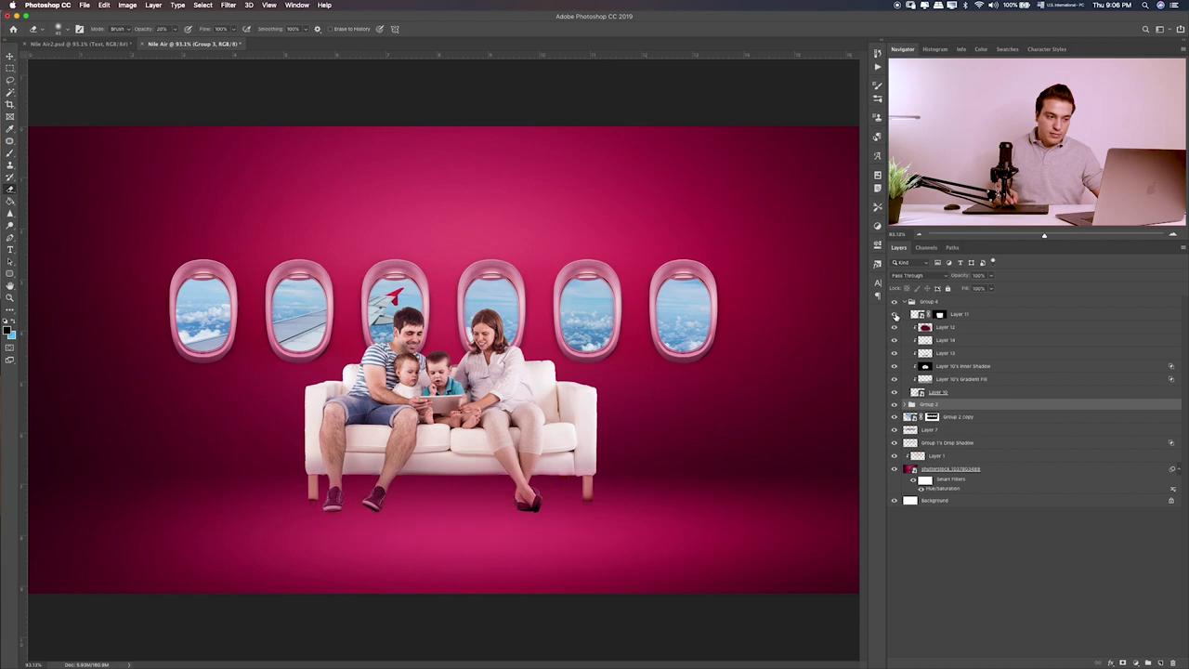
drag(989, 320, 981, 393)
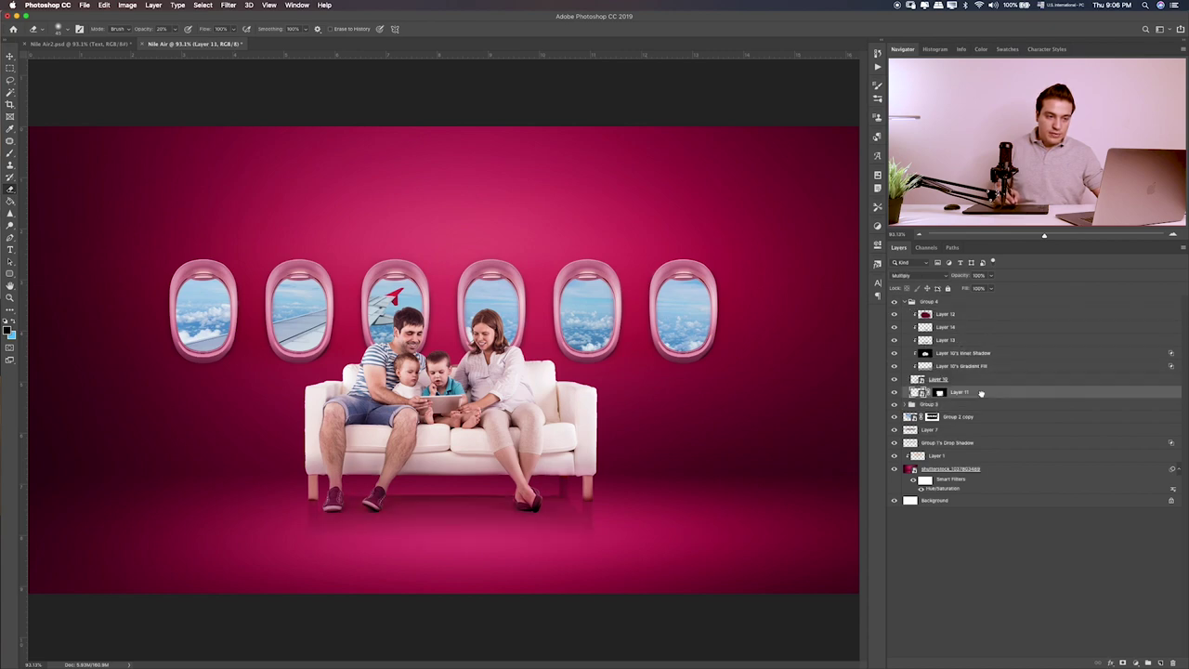
click(1160, 662)
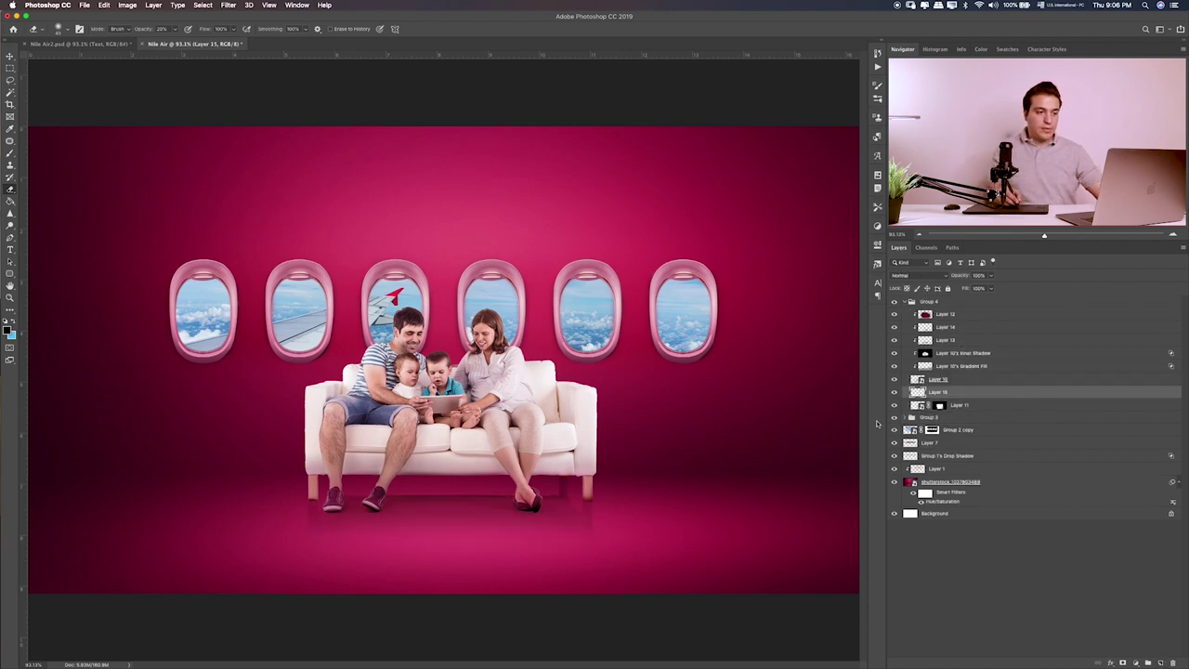
key(b)
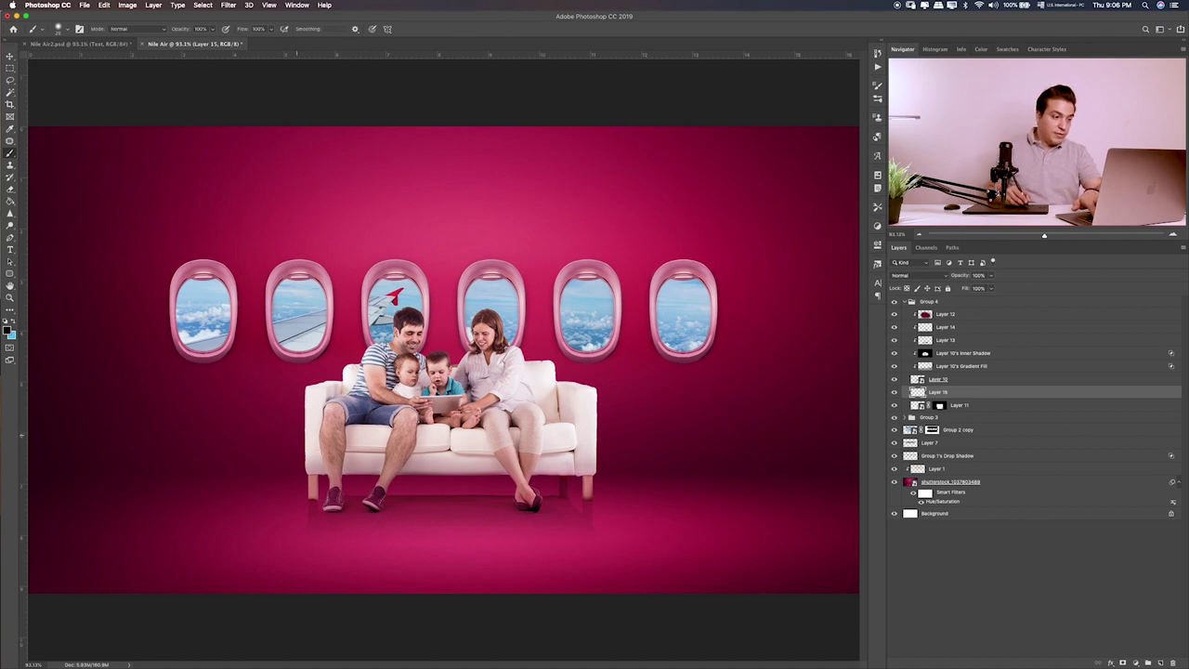
- Paint a black blob and transform it into a wide, flat ellipse under the sofa's feet
click(427, 490)
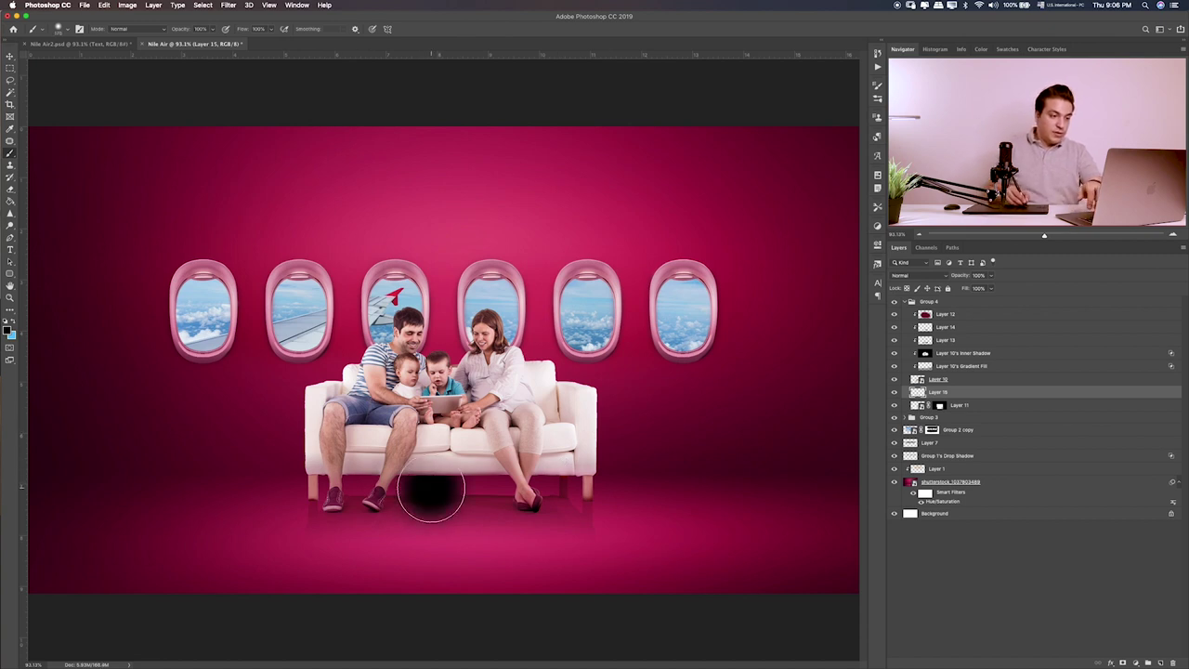
key(ctrl+t)
drag(430, 487, 430, 528)
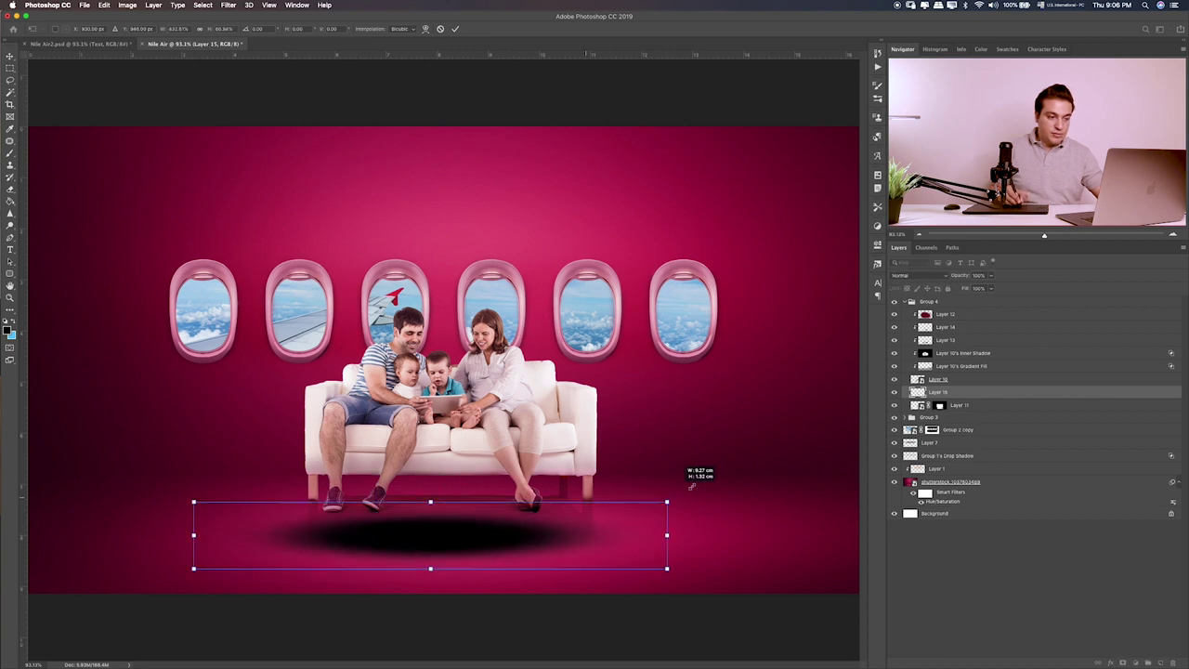
drag(485, 528, 718, 475)
drag(577, 514, 605, 486)
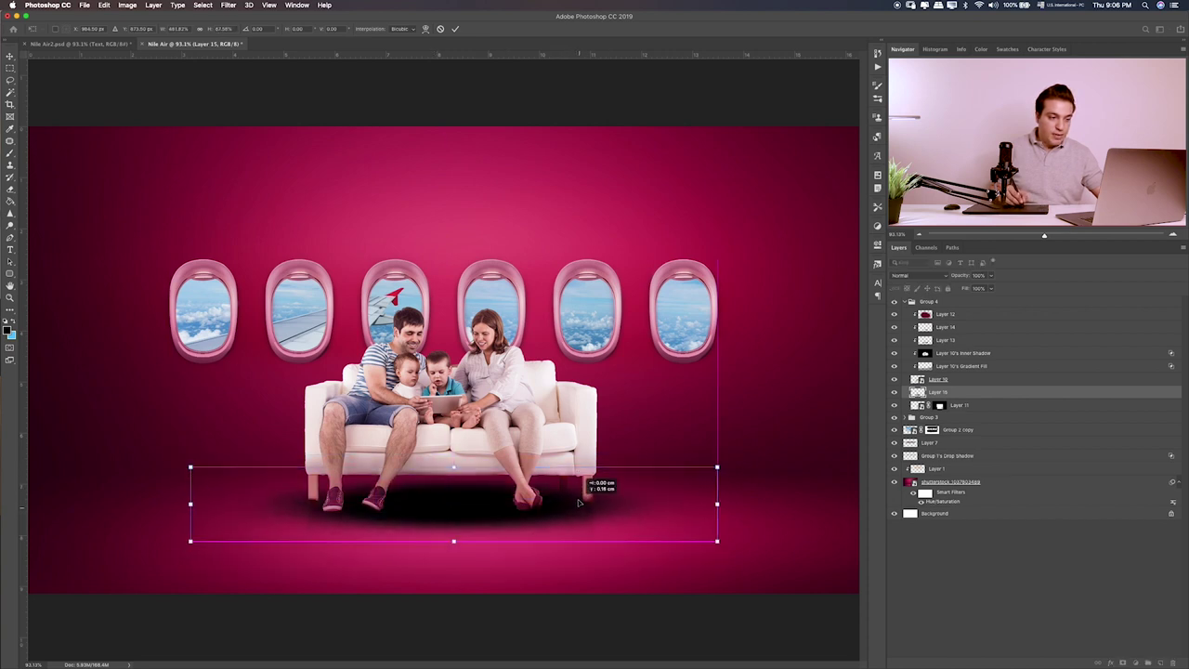
key(Return)
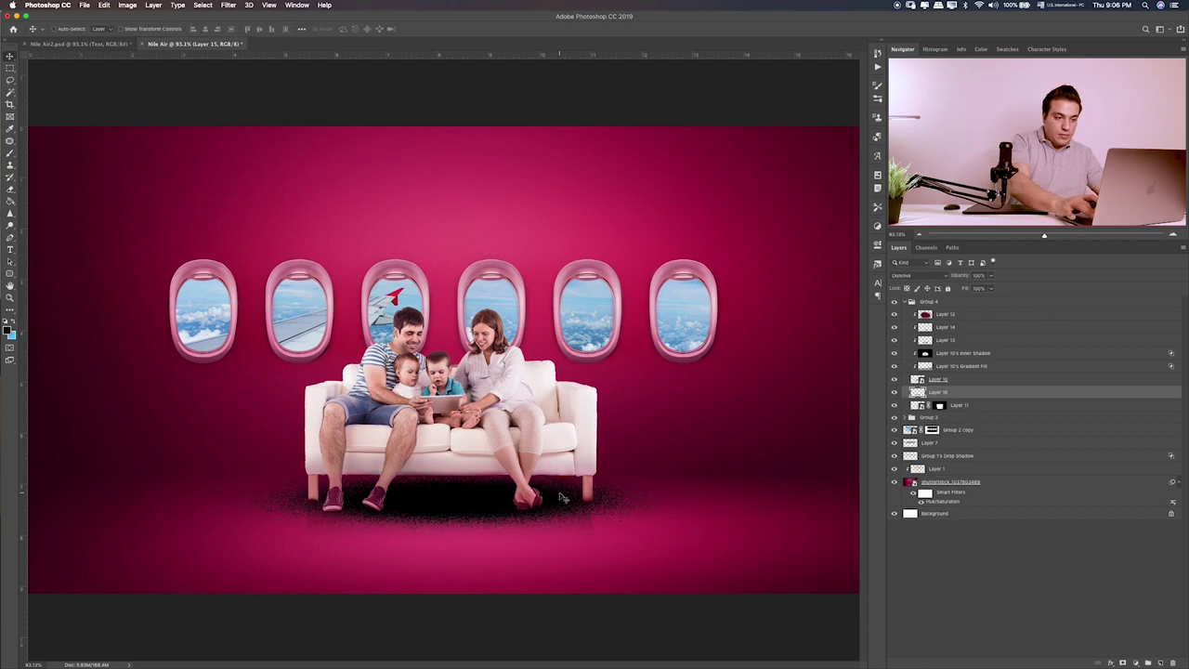
- Set the shadow ellipse's blend mode to Soft Light
key(shift+alt+g)
key(shift+plus)
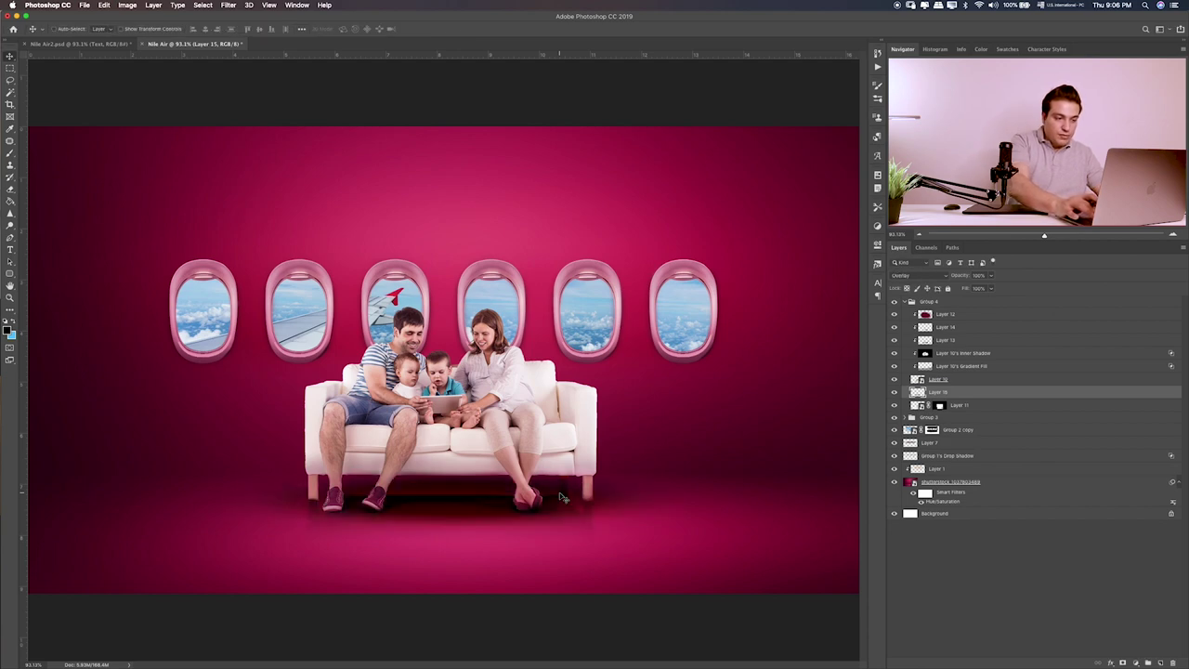
key(shift+plus)
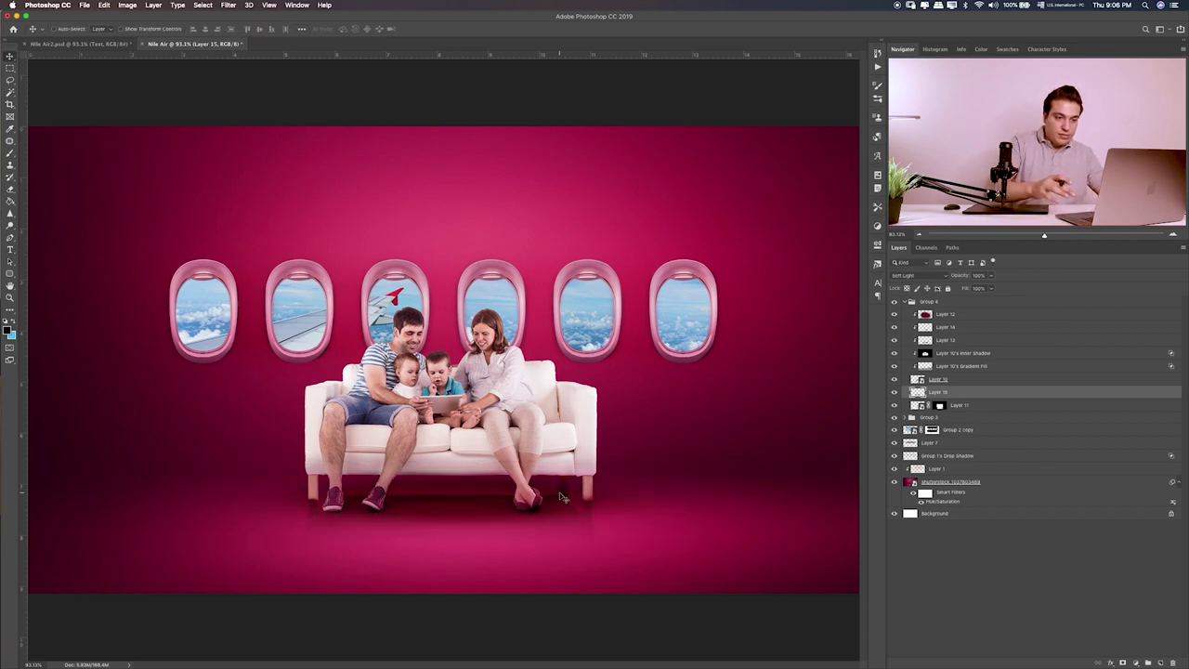
key(ctrl+minus)
key(ctrl+plus)
key(ctrl+plus)
key(ctrl+plus)
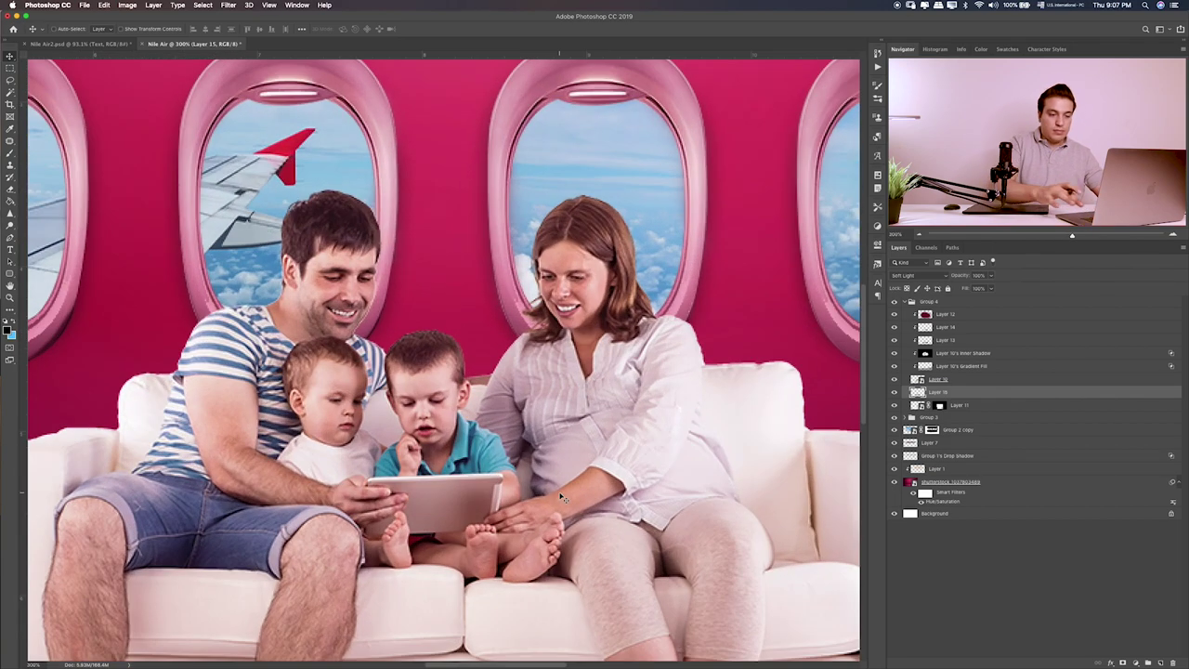
key(ctrl+minus)
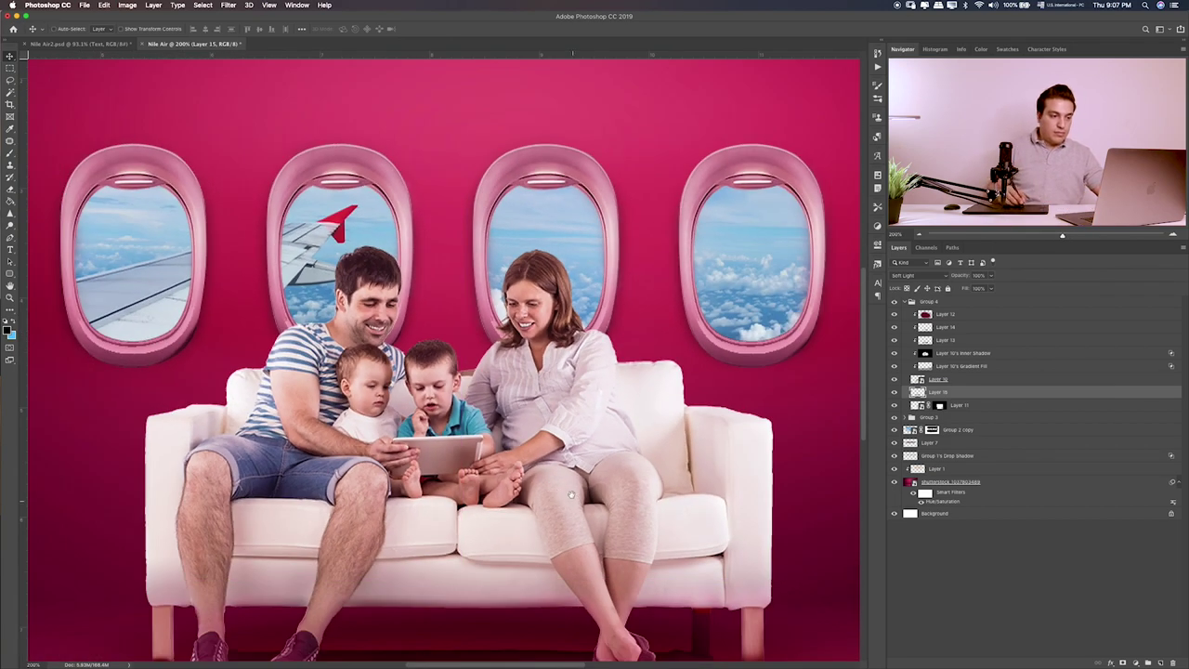
scroll(571, 495, down, 5)
drag(497, 481, 500, 504)
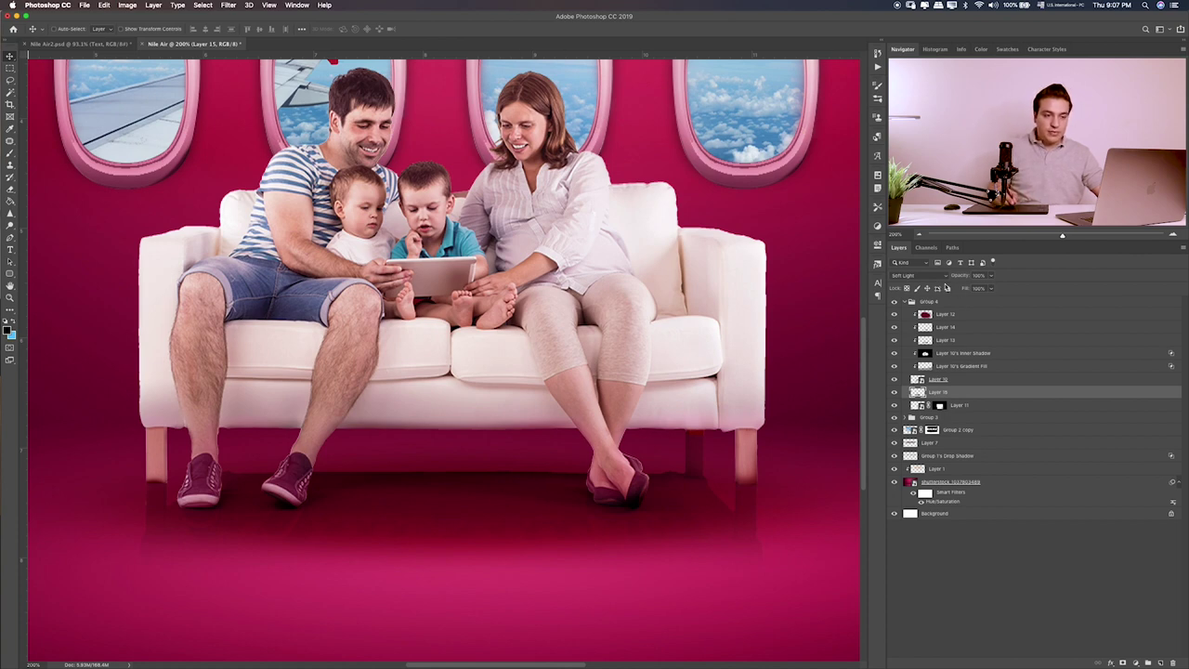
click(929, 275)
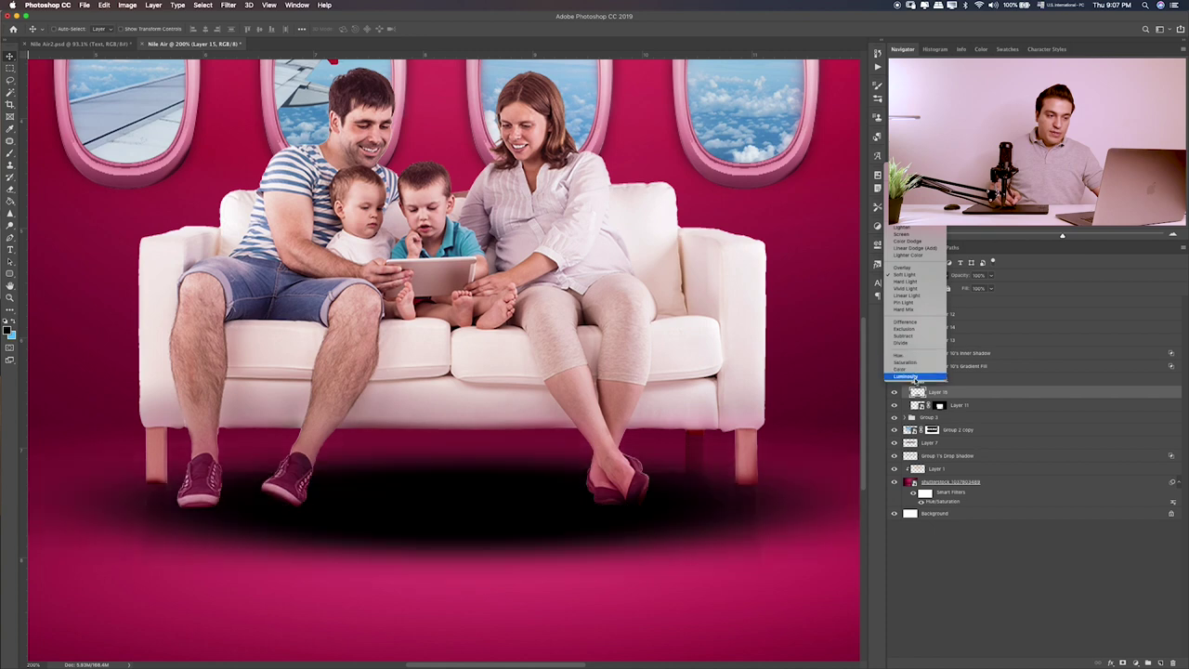
click(926, 276)
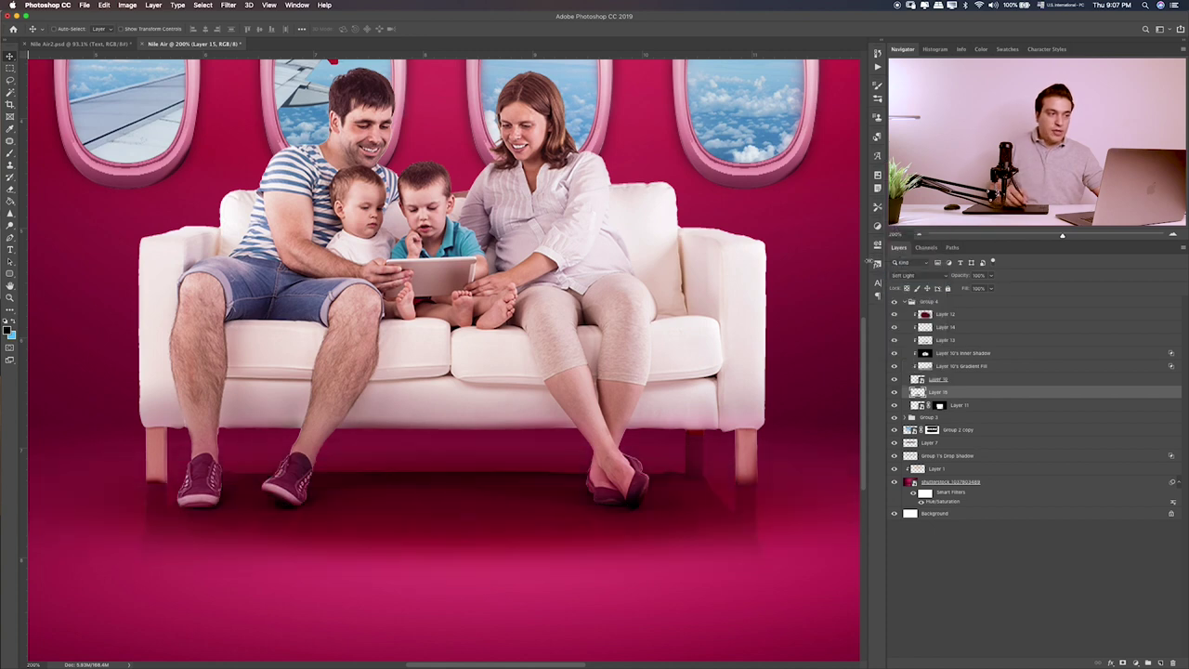
- Soften the shadow with a 44.4-pixel Gaussian Blur
click(228, 5)
mouse_move(232, 115)
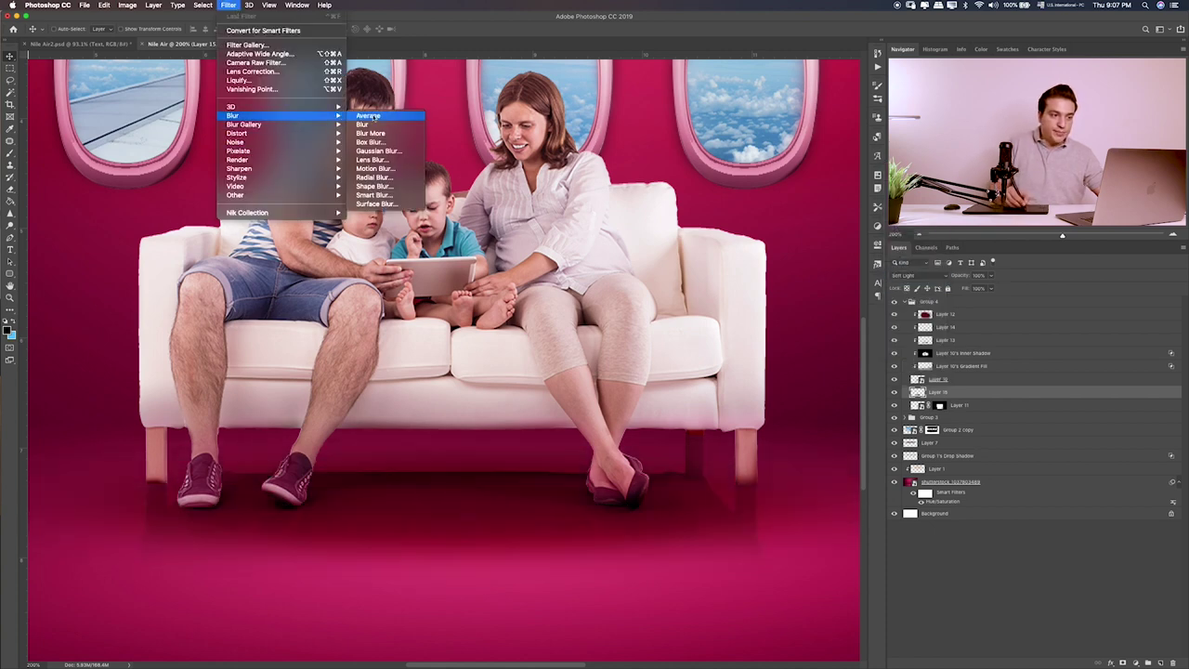
click(377, 151)
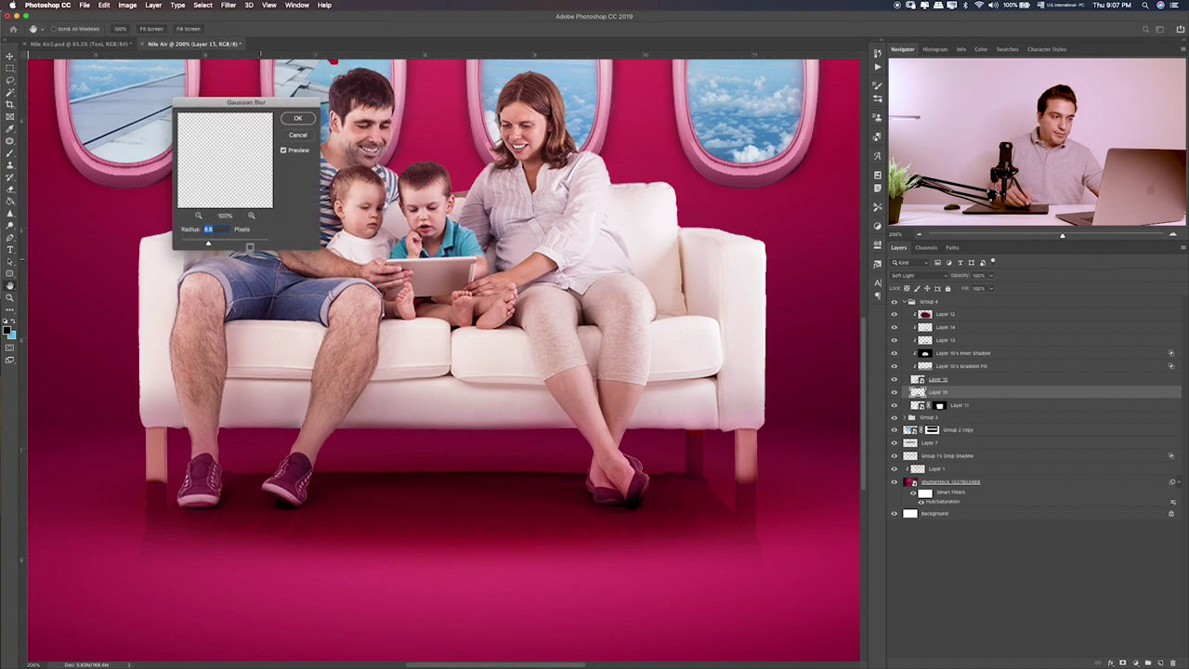
drag(249, 247, 263, 242)
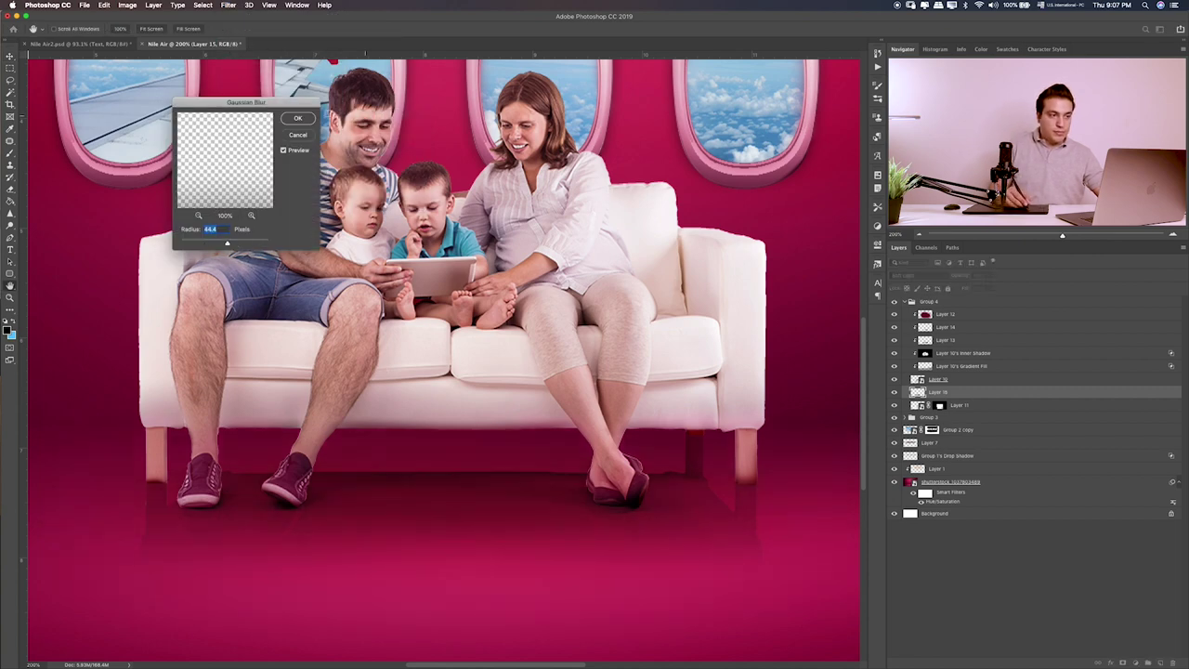
click(300, 119)
key(ctrl+0)
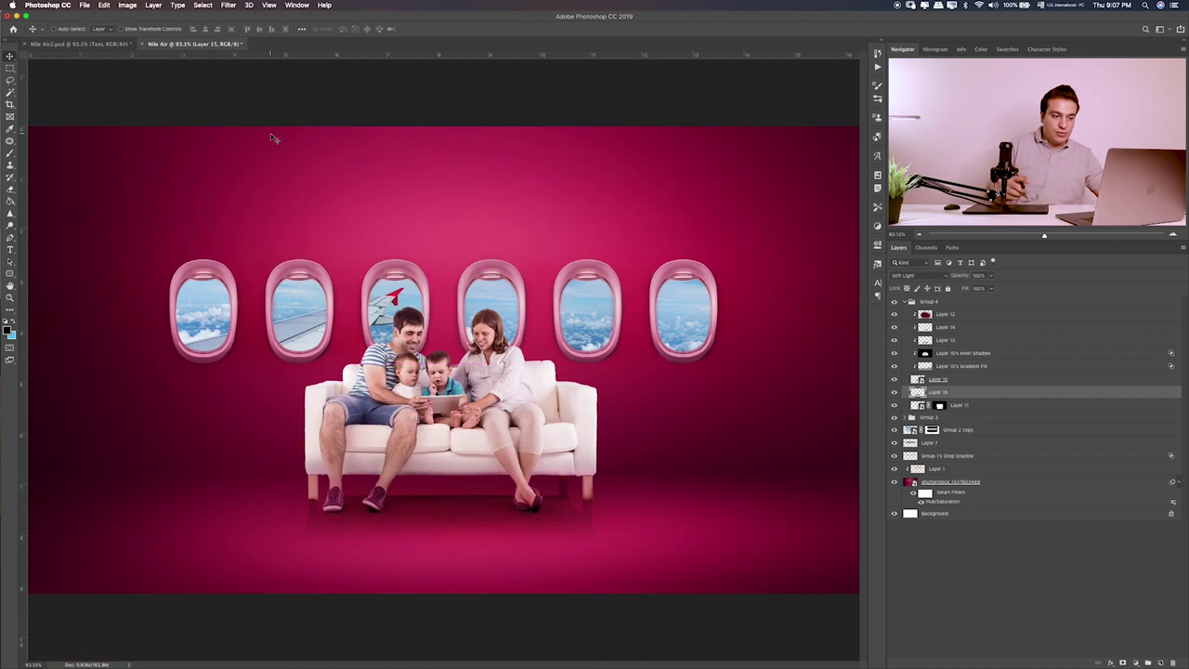
- In the family layer's Layer Style, try Color Overlay and Inner Glow, then turn both off
click(894, 392)
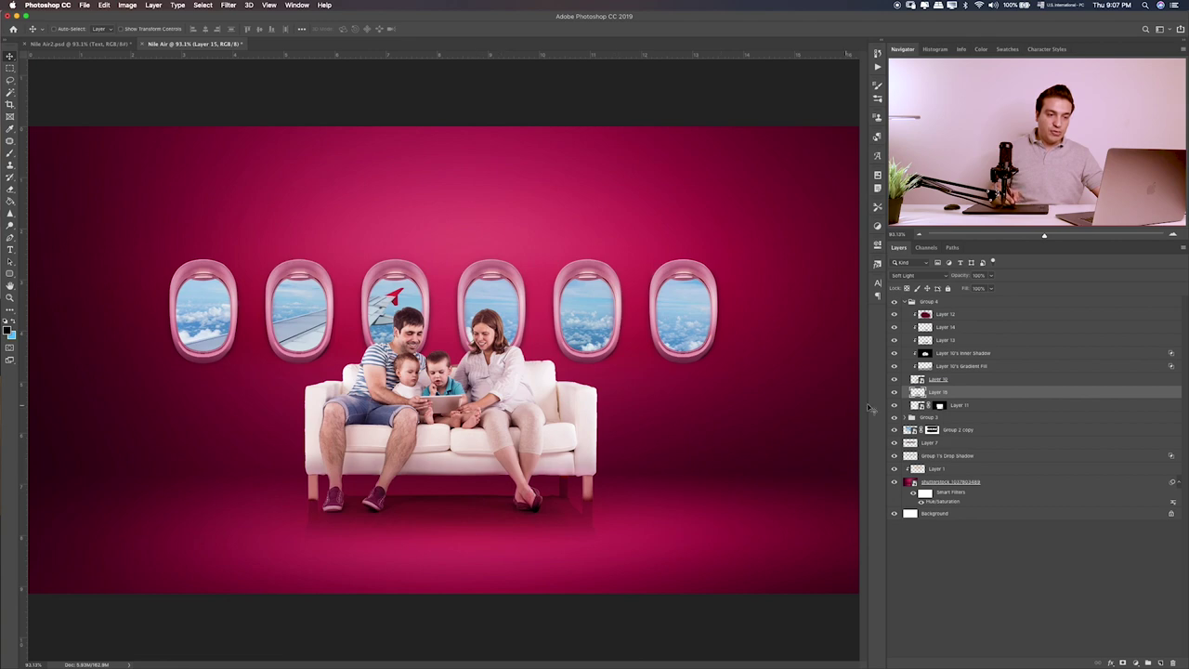
click(938, 314)
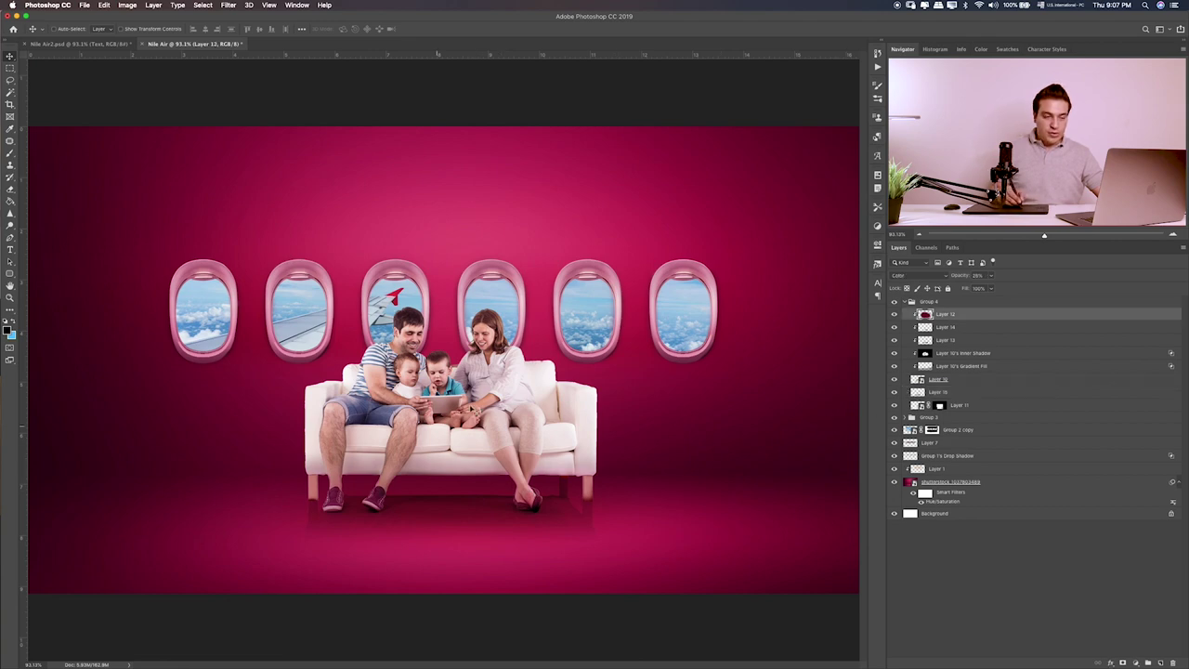
double_click(986, 381)
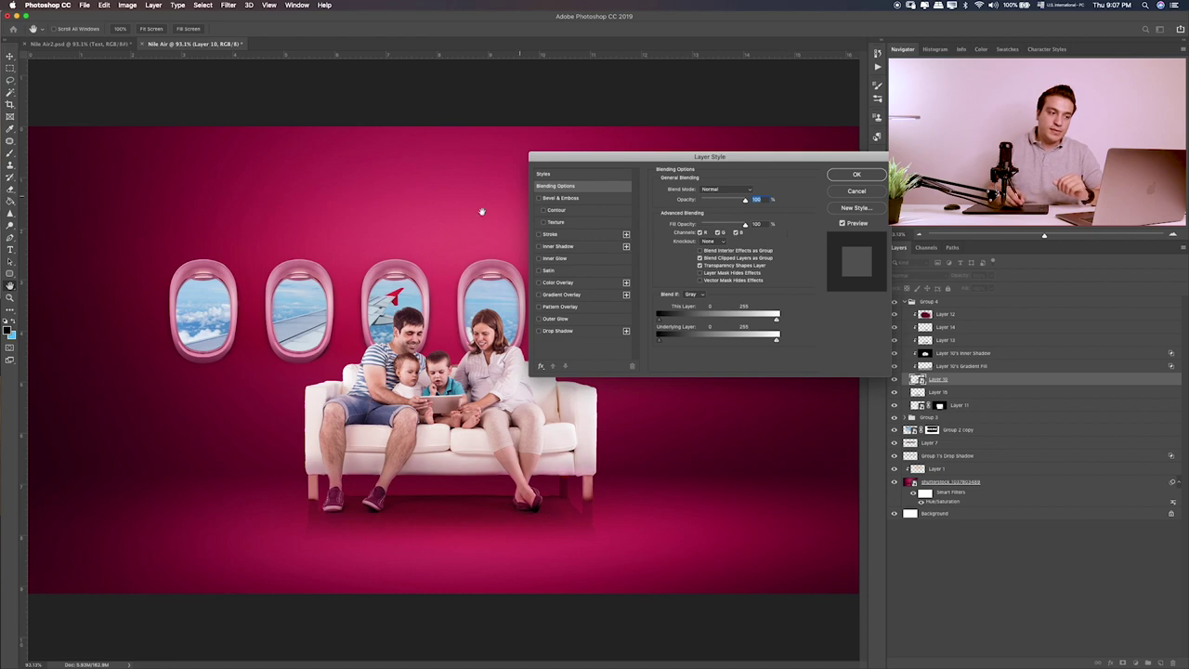
click(559, 283)
click(539, 282)
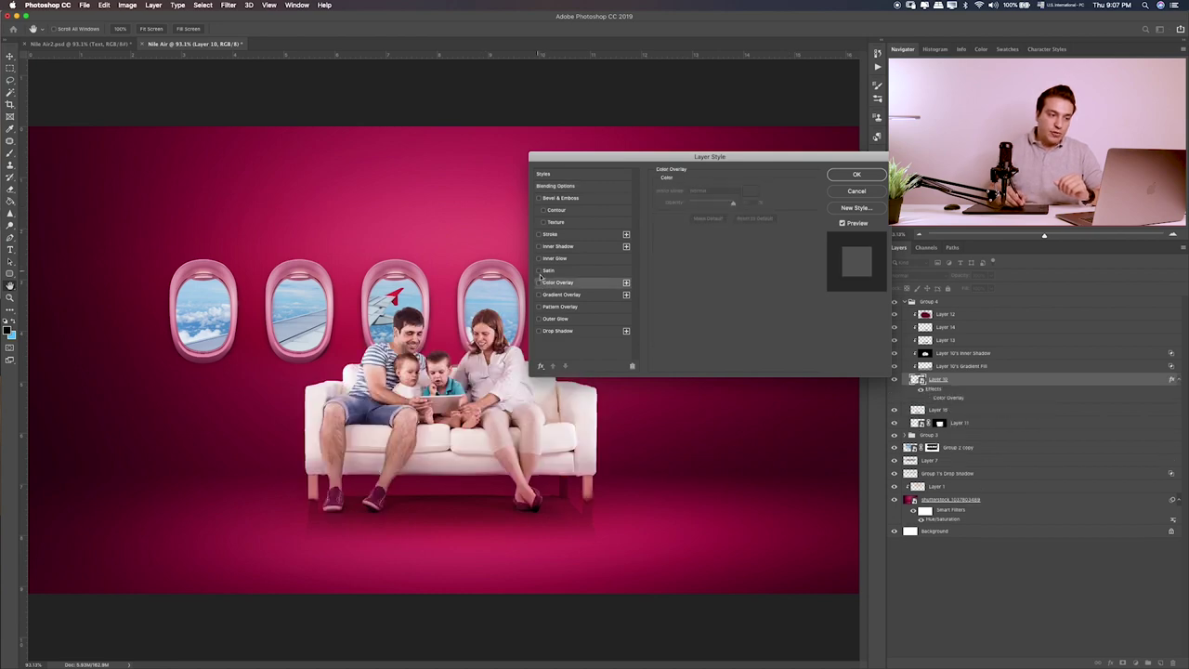
click(538, 258)
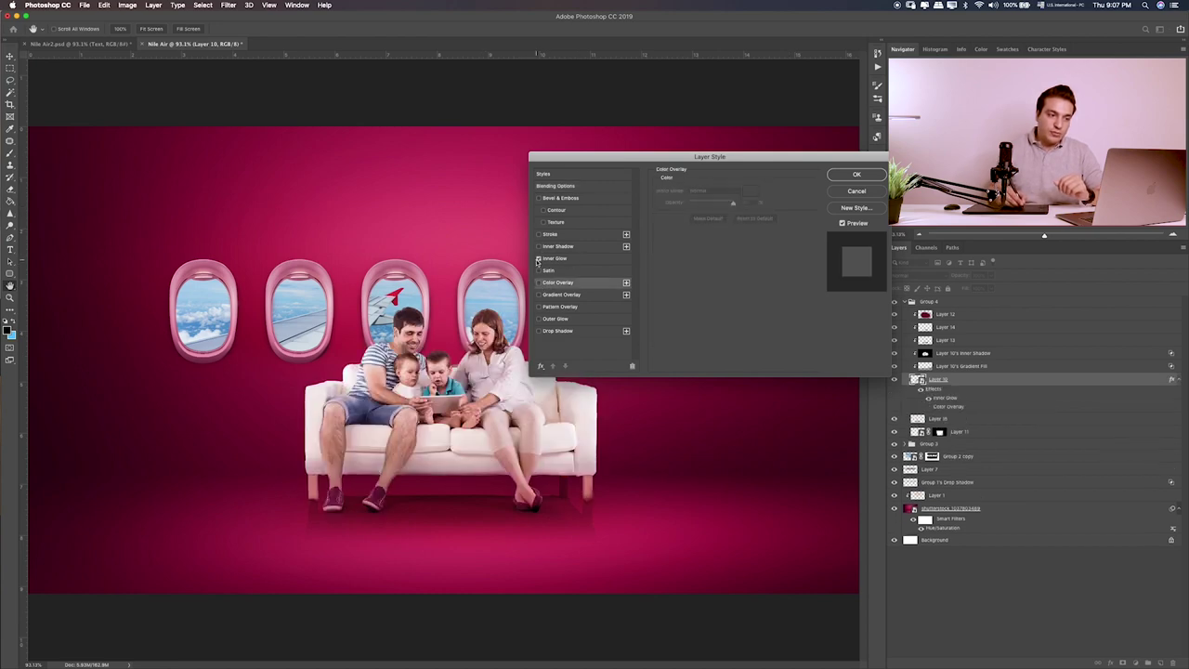
click(541, 259)
click(538, 258)
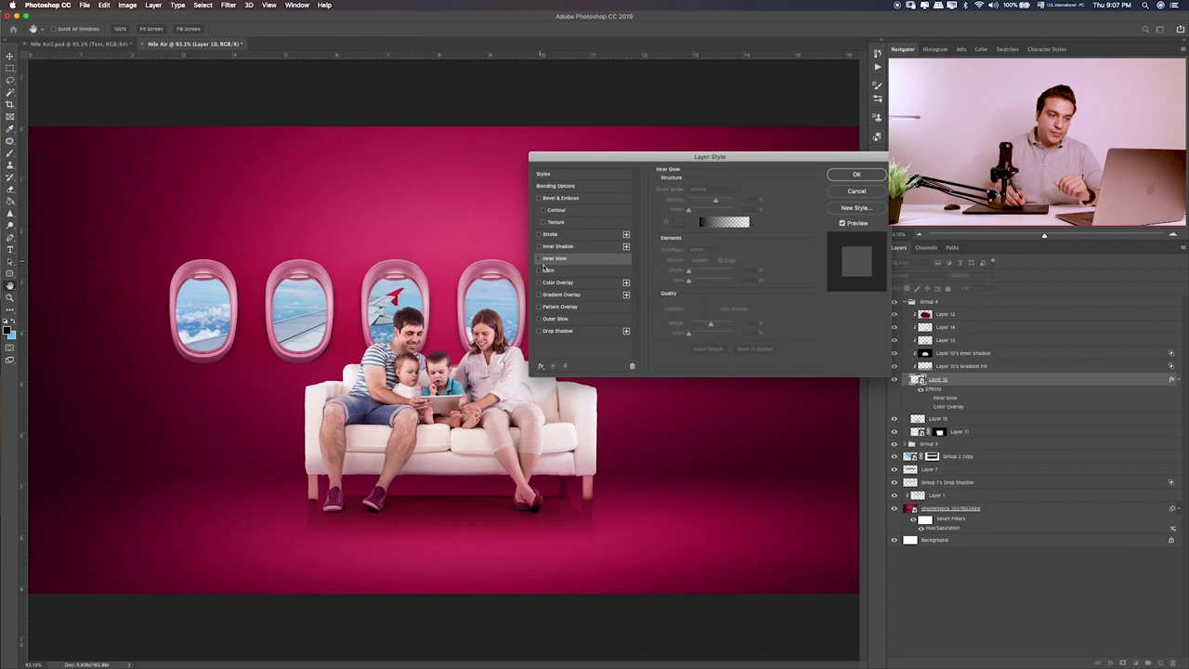
- Add a light-blue (b0e3f3) Outer Glow at 64% opacity to the family layer
click(539, 318)
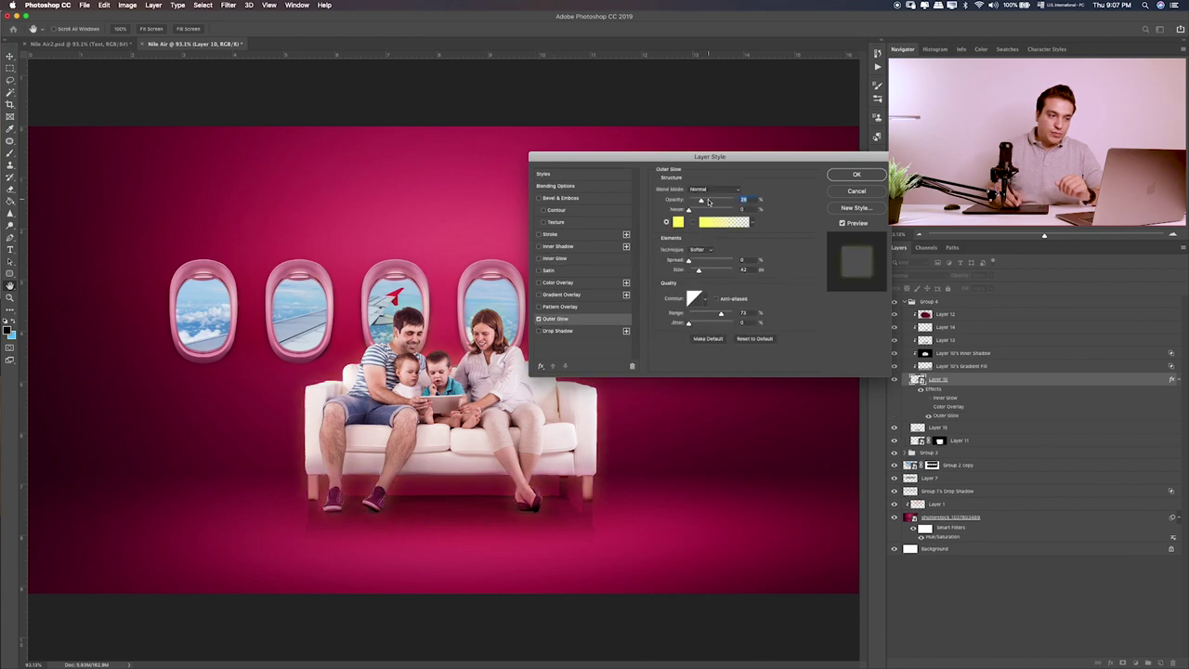
drag(709, 202, 712, 202)
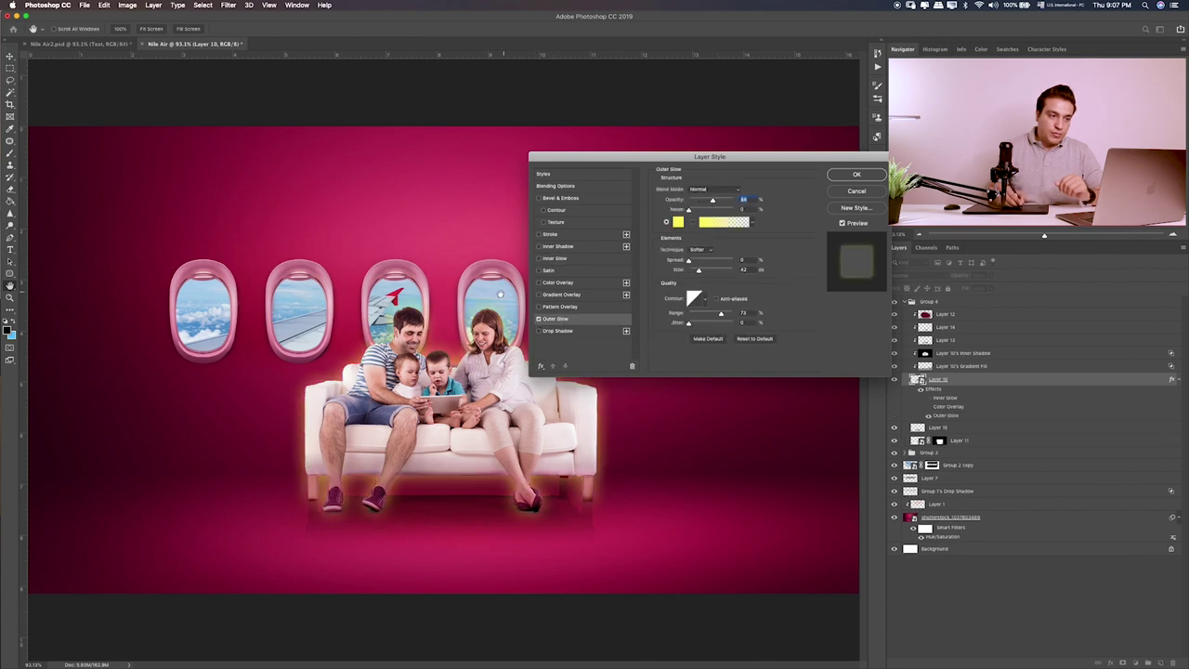
click(678, 223)
click(523, 291)
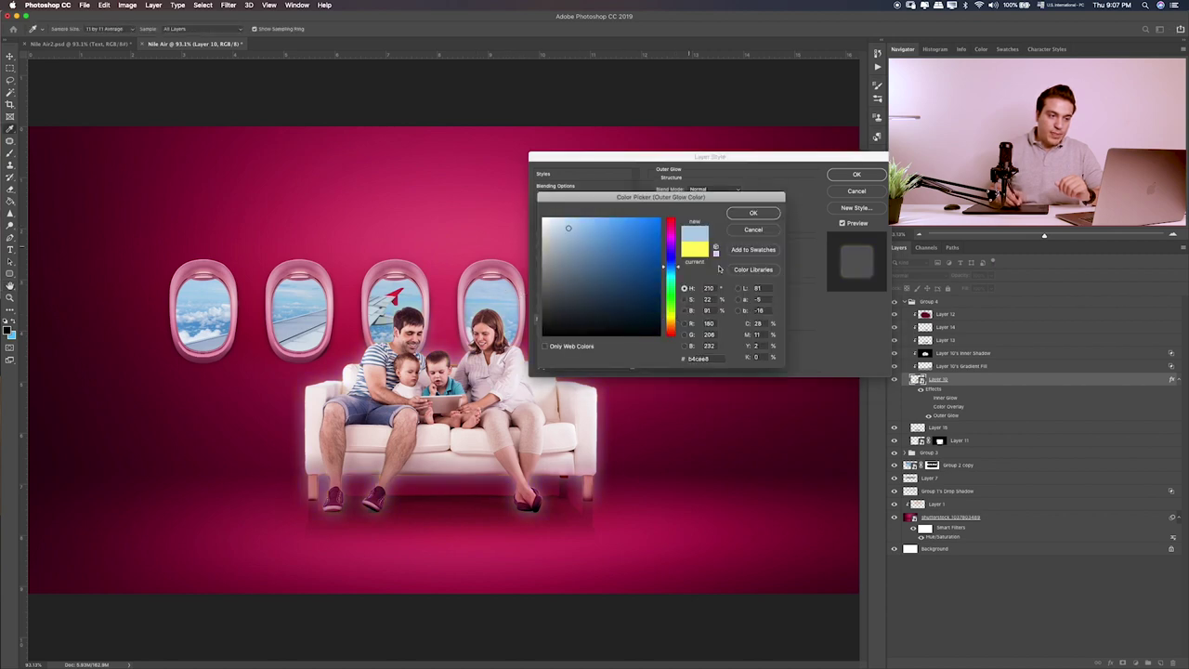
click(670, 271)
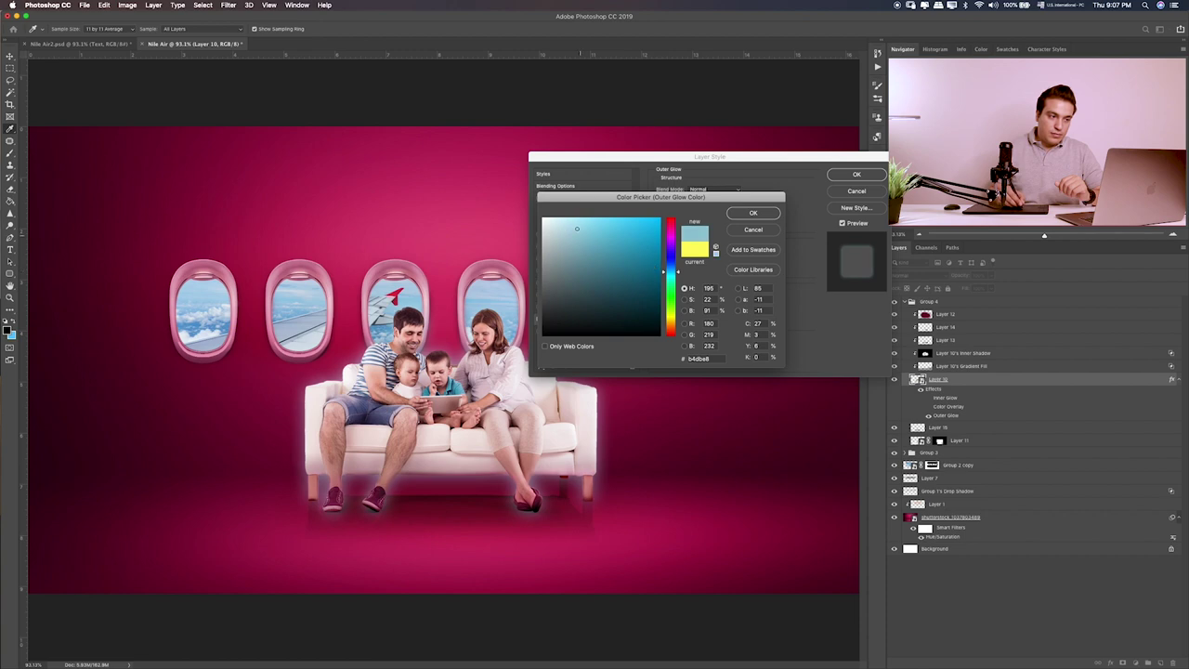
click(575, 224)
click(757, 213)
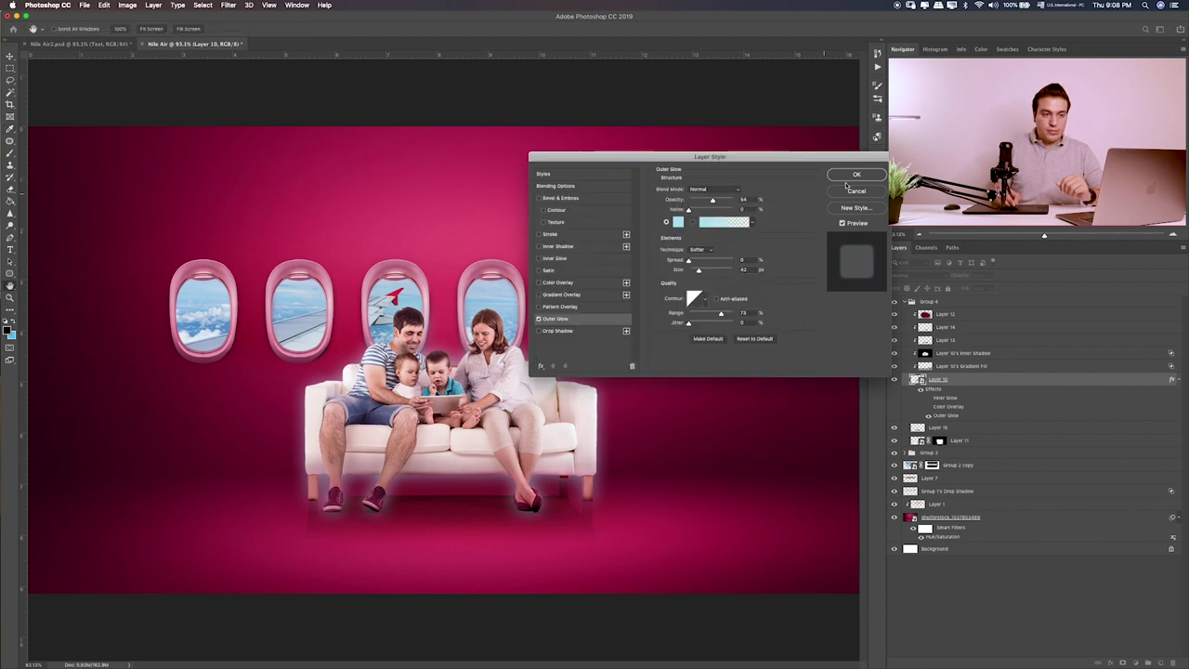
click(857, 174)
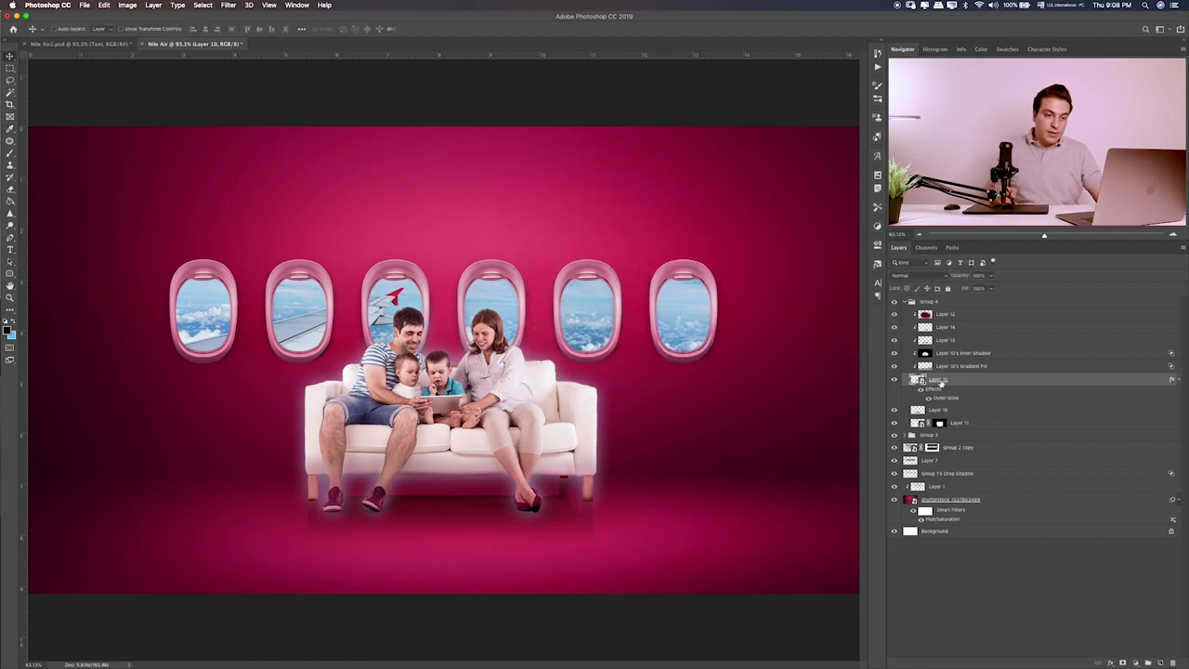
- Split the Outer Glow effect into its own layer and select that layer
right_click(938, 399)
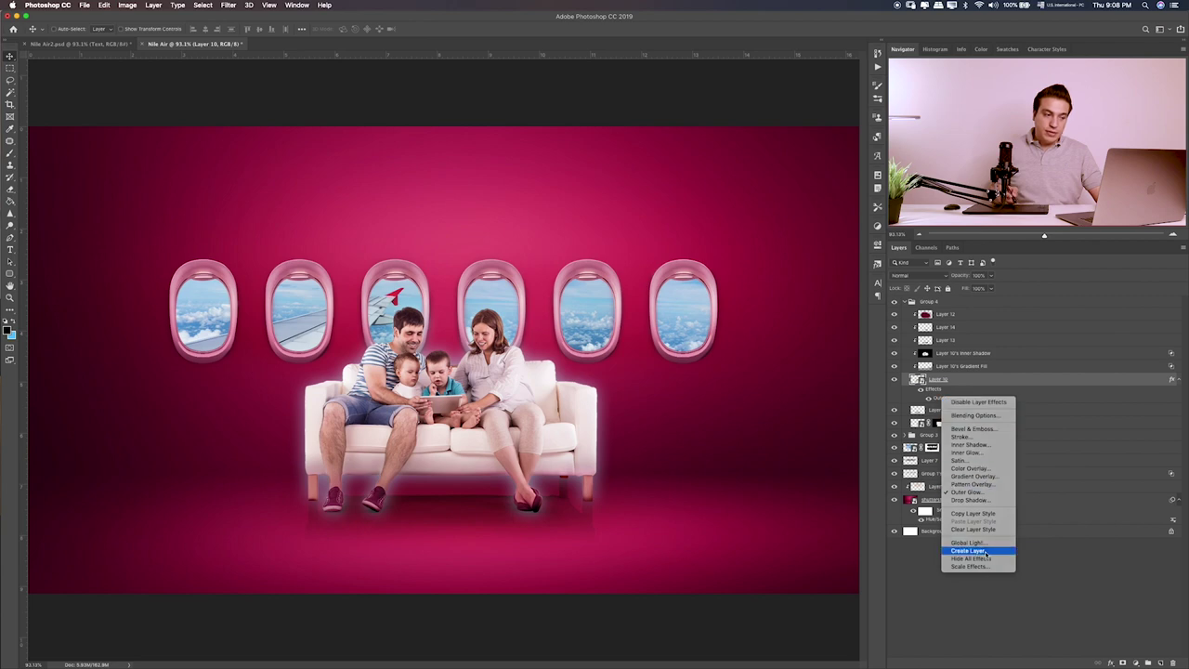
click(986, 552)
key(e)
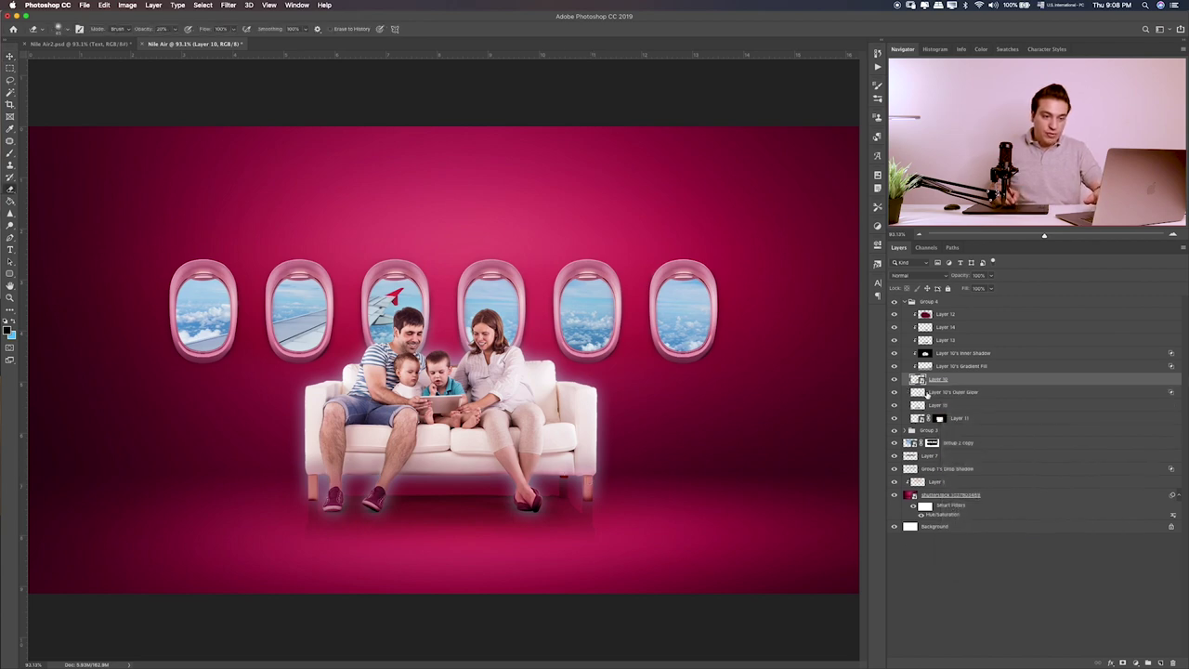
click(928, 394)
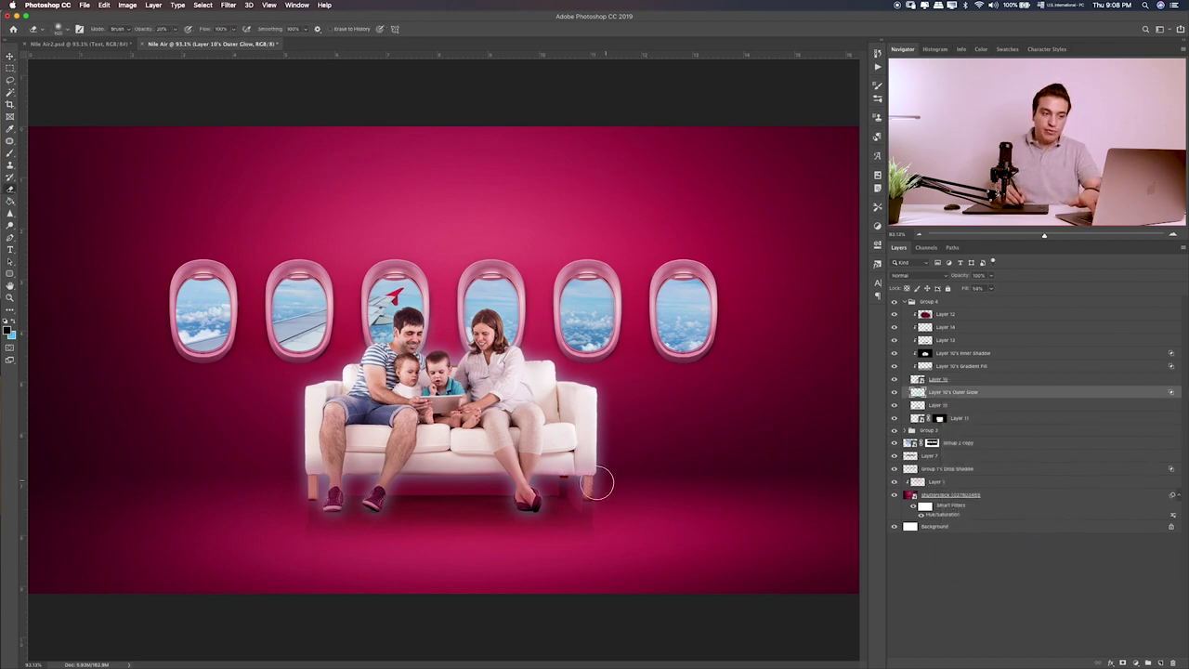
- Erase the glow at full opacity along the sofa's bottom, legs and arms, then hide it
key(0)
key(bracketright)
key(bracketright)
key(bracketright)
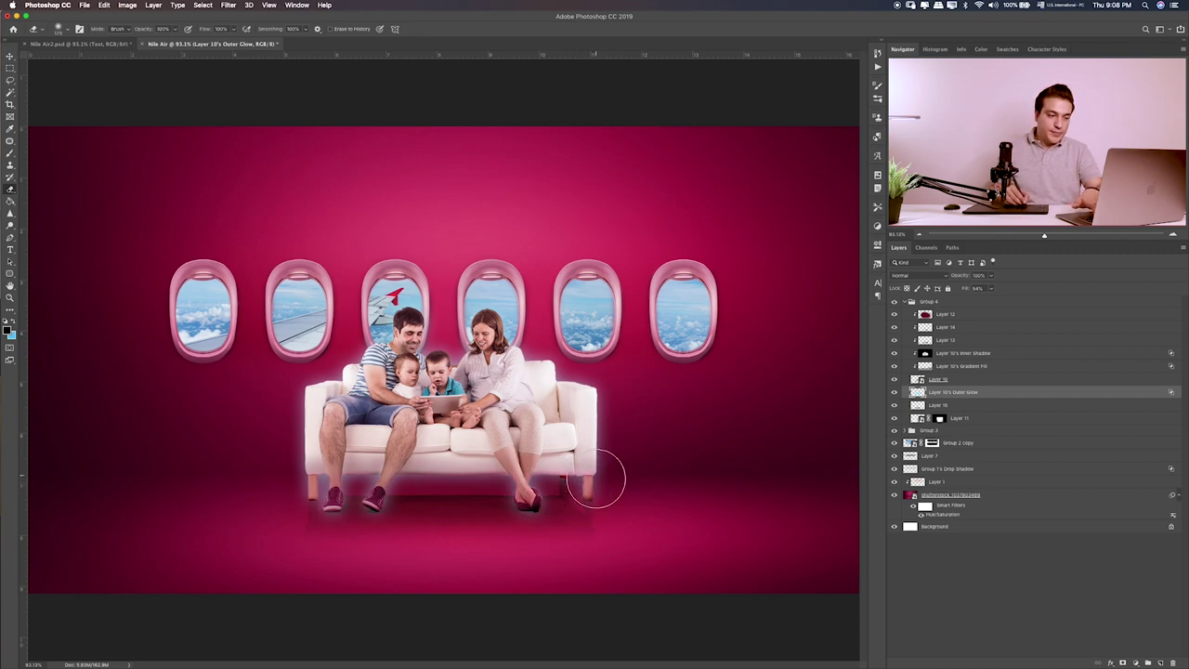
drag(596, 479, 358, 480)
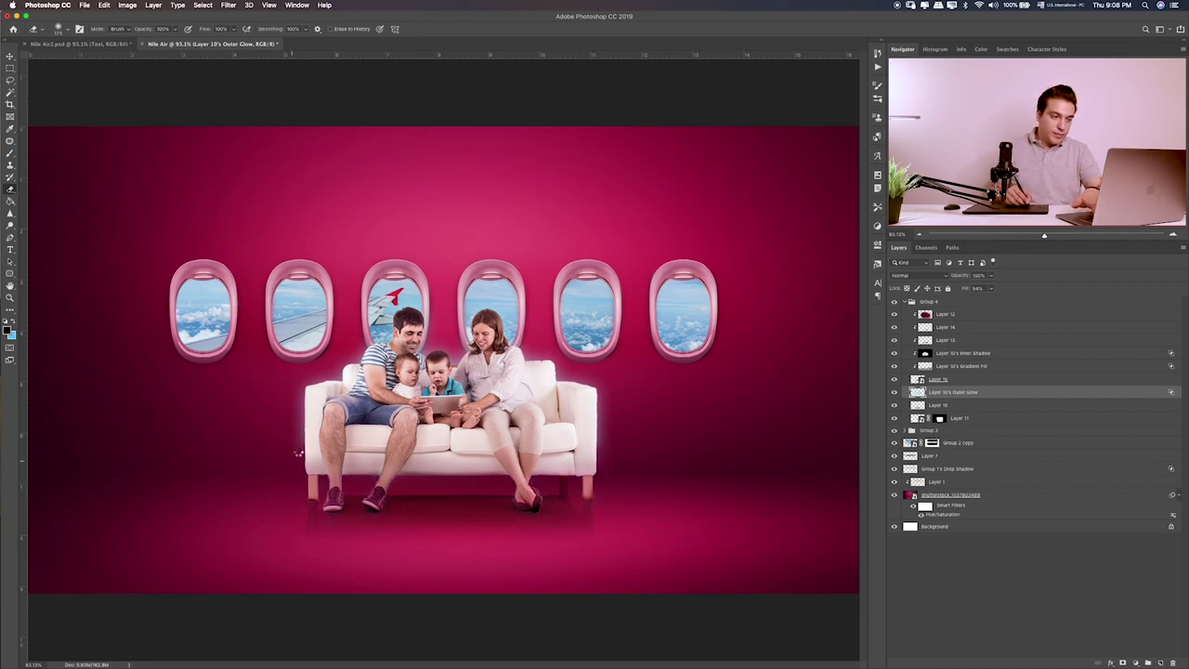
drag(304, 434, 353, 416)
drag(595, 399, 544, 376)
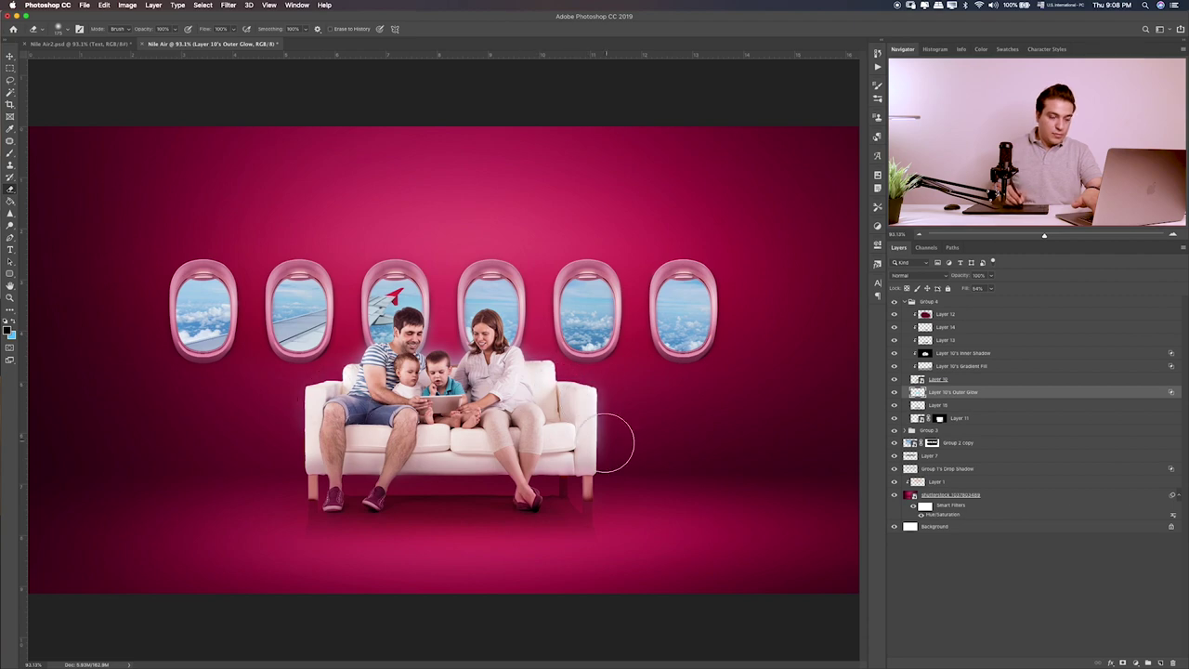
key(ctrl+1)
key(ctrl+plus)
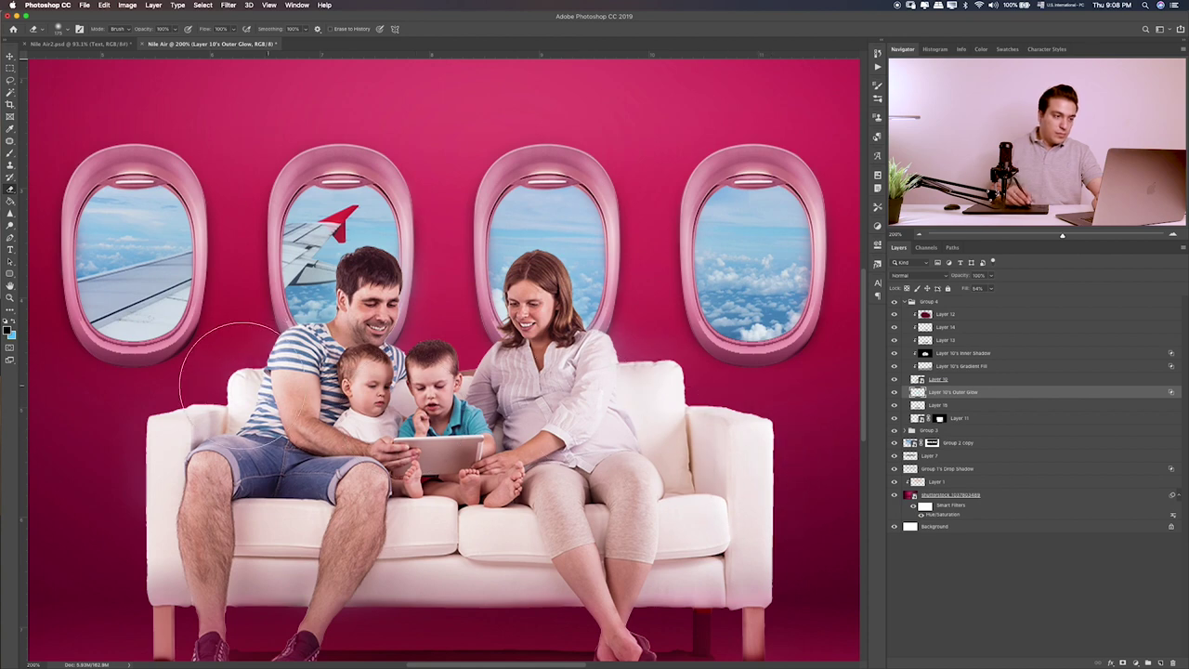
click(895, 392)
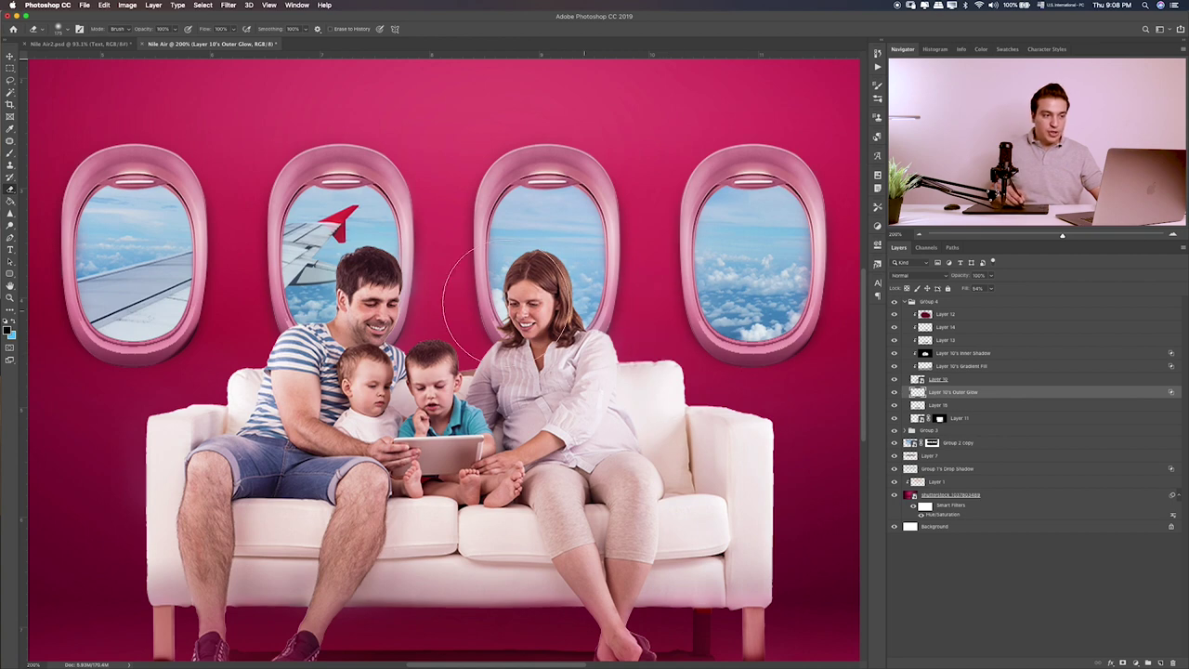
scroll(506, 390, left, 3)
key(ctrl+0)
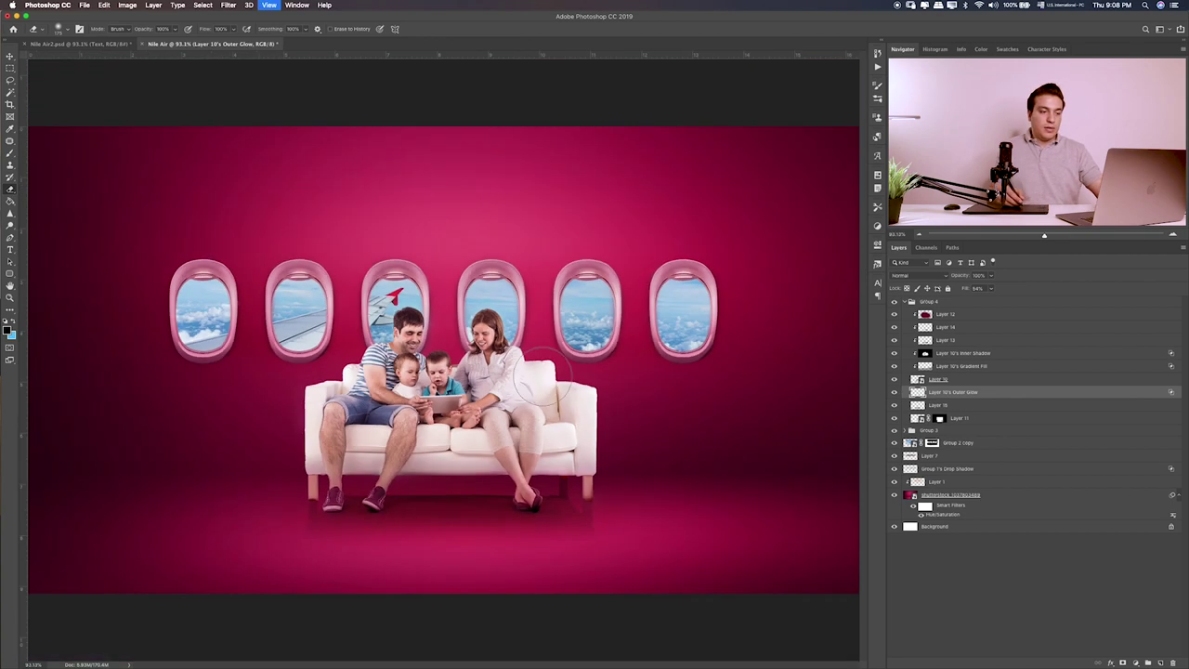
click(10, 68)
- Add a new Layer 16 and move it to the top of Group 4
click(940, 560)
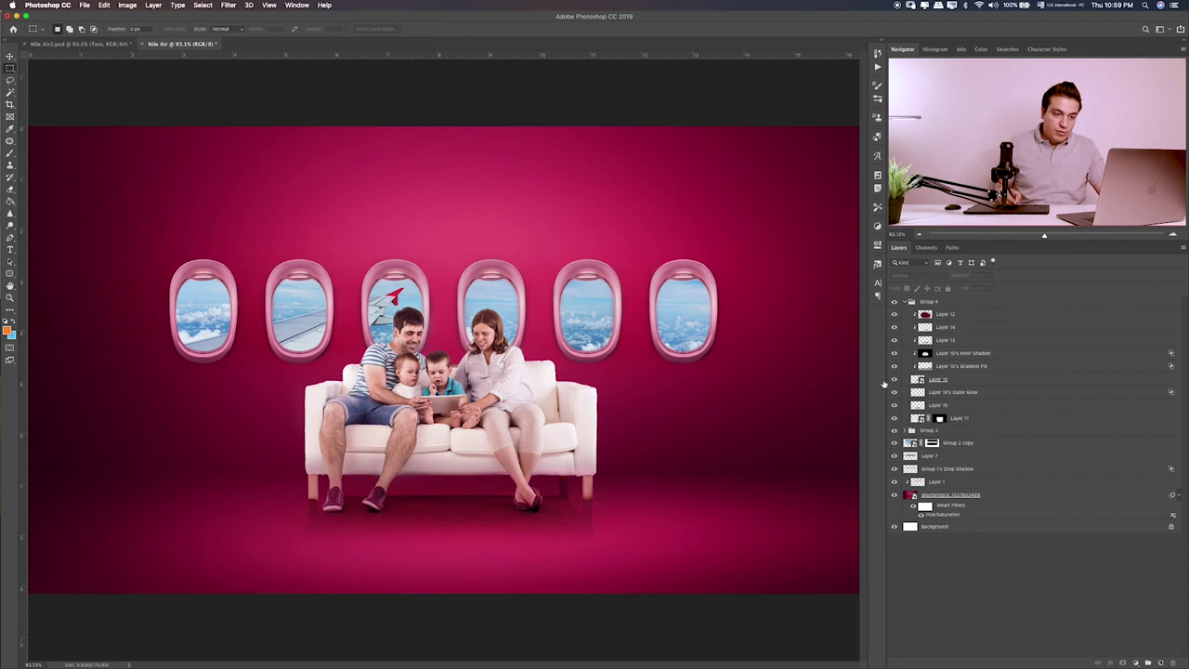
click(894, 380)
click(895, 380)
click(987, 375)
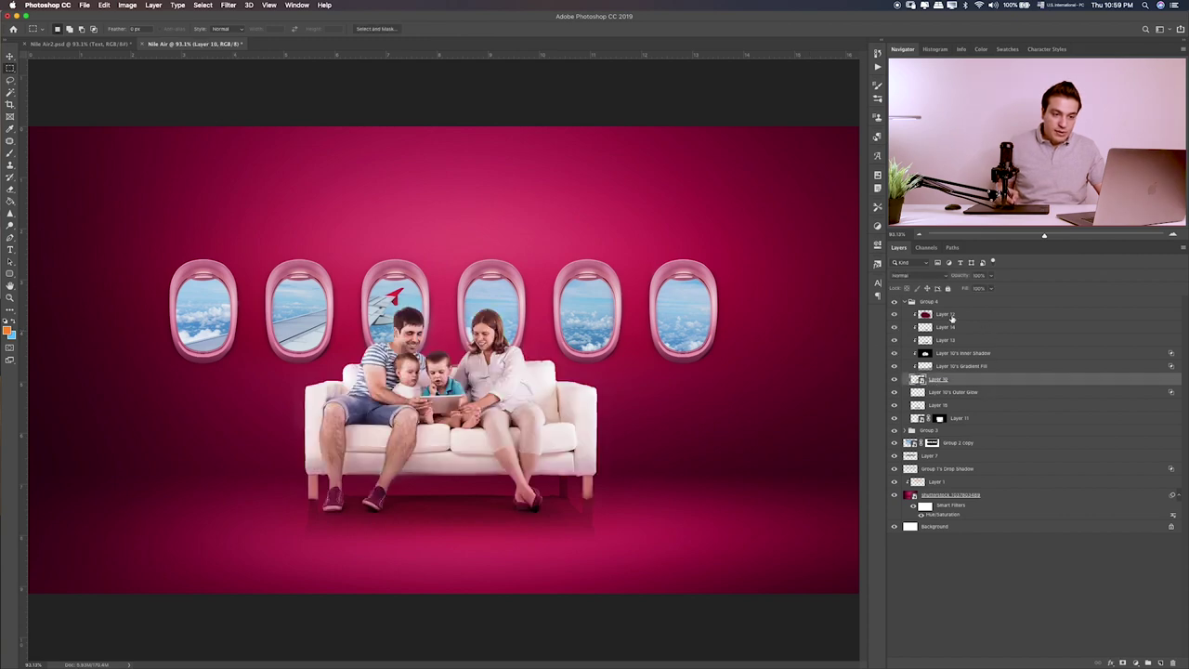
click(1159, 662)
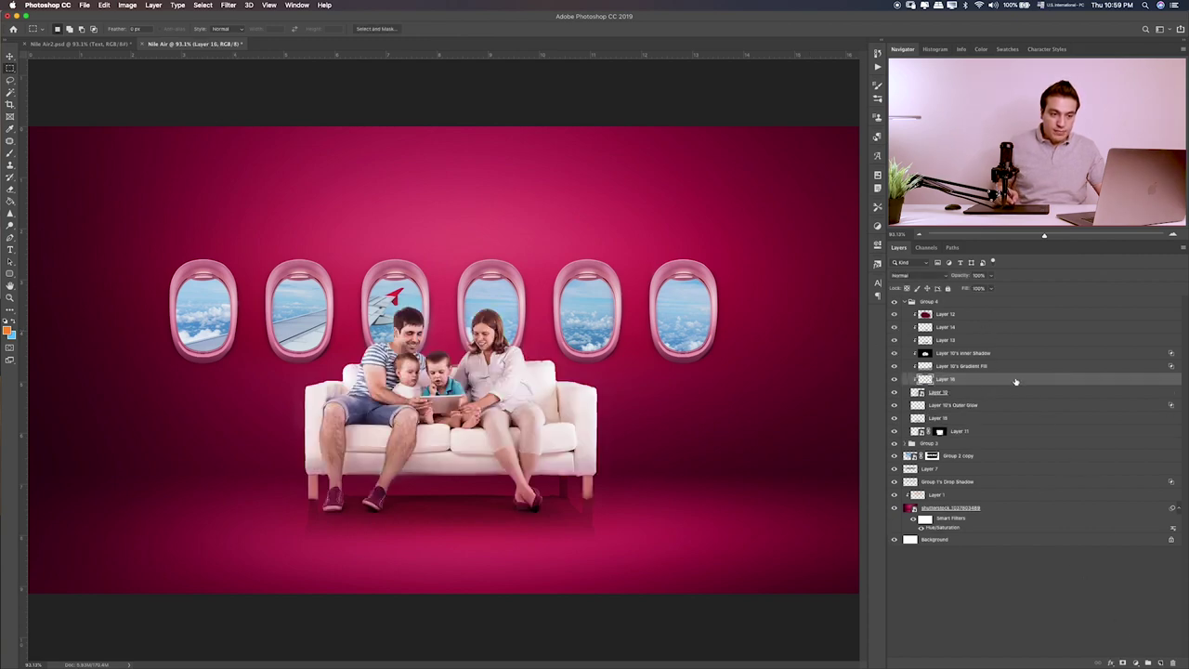
drag(1017, 380, 1017, 309)
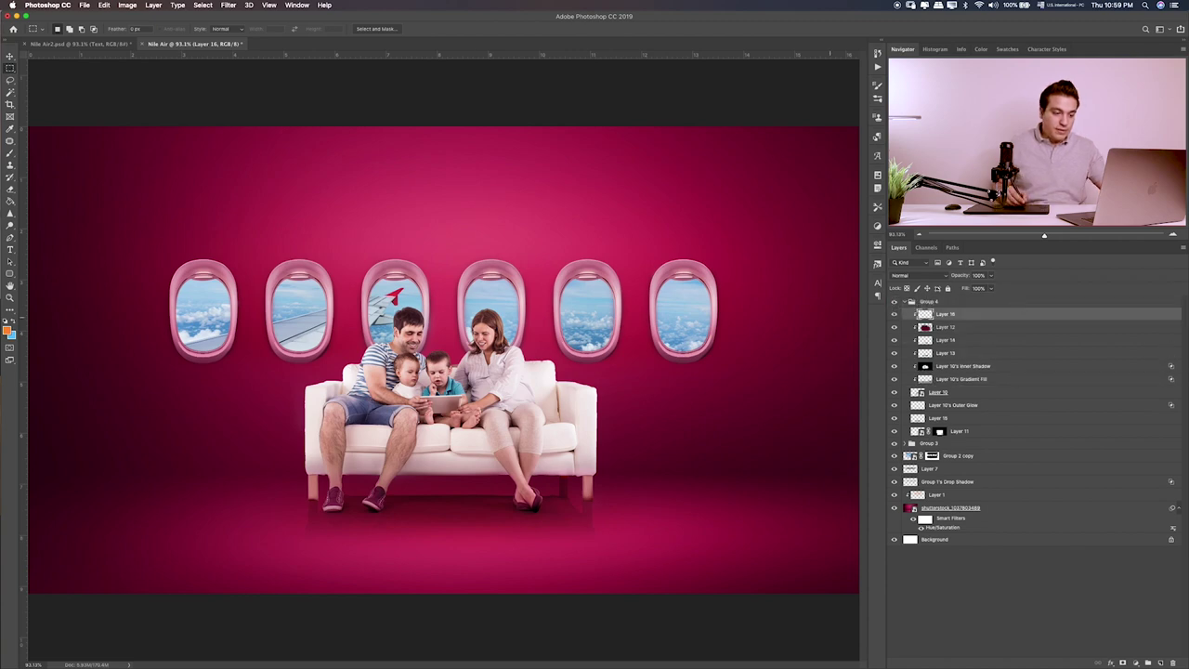
- Paint an orange tint onto the woman's and man's hair and the man's shoulder
key(b)
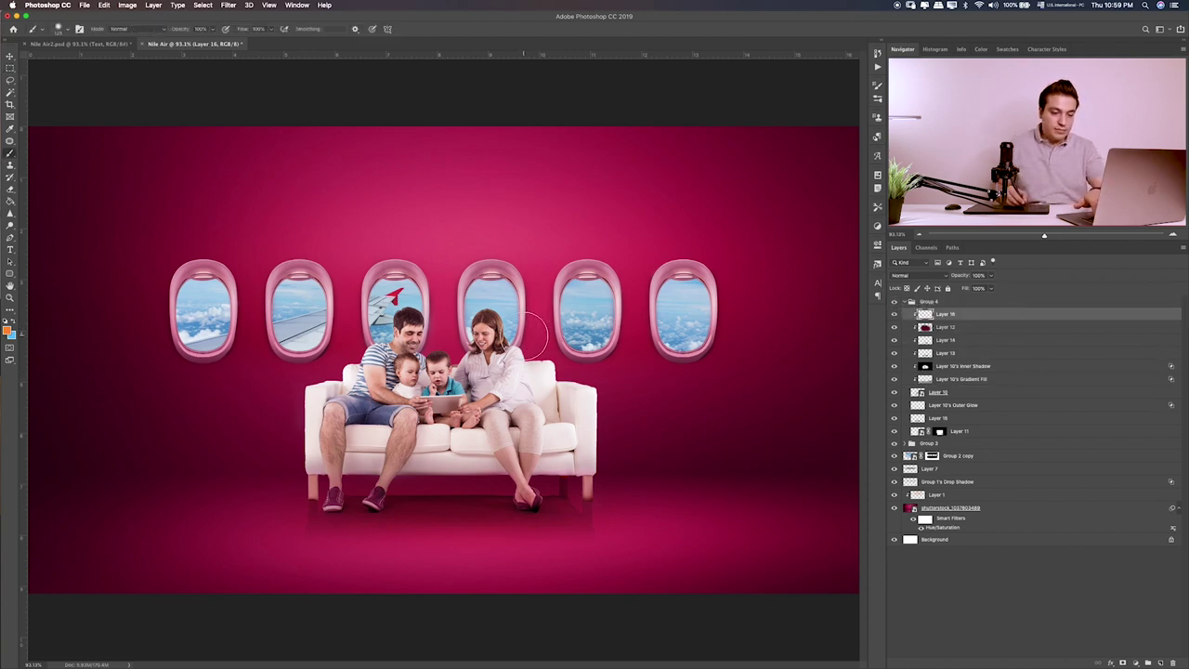
key(super+plus)
key(super+plus)
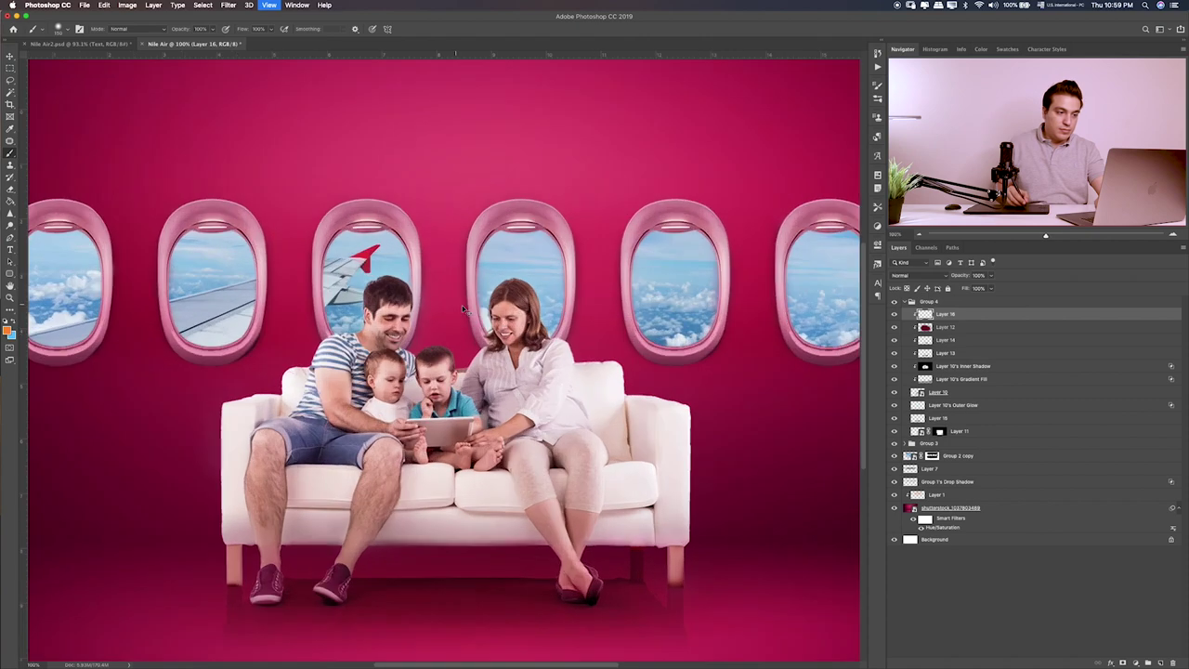
key(super+plus)
key(bracketleft)
key(bracketleft)
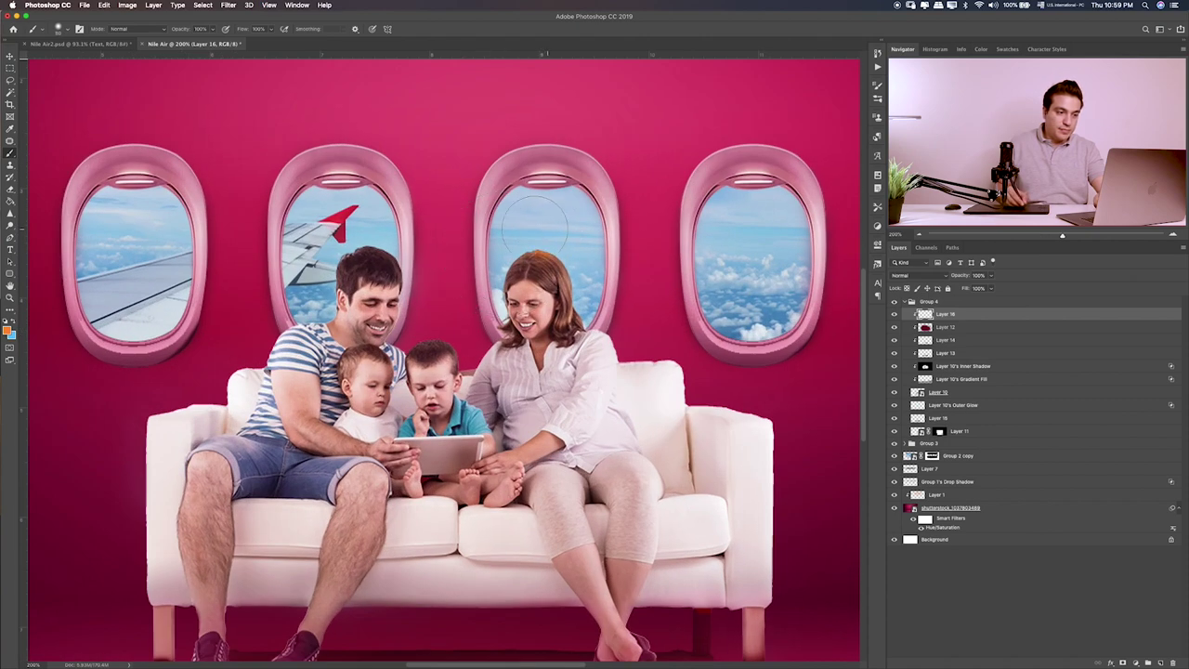
drag(520, 260, 470, 312)
drag(580, 256, 626, 323)
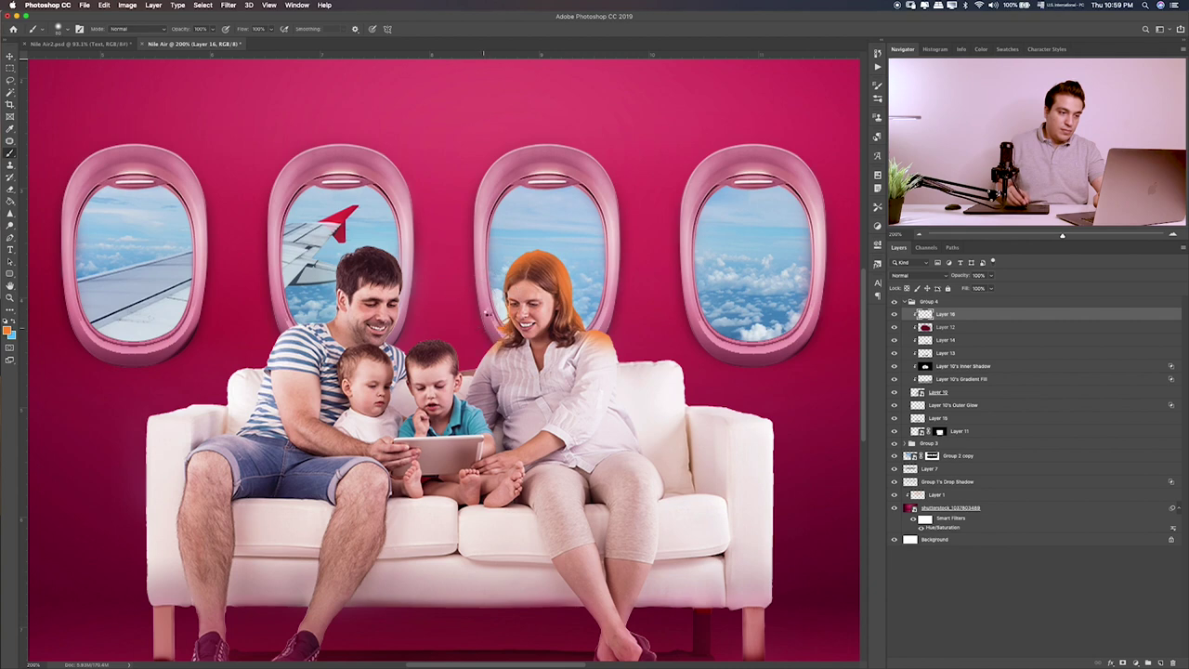
drag(422, 267, 405, 237)
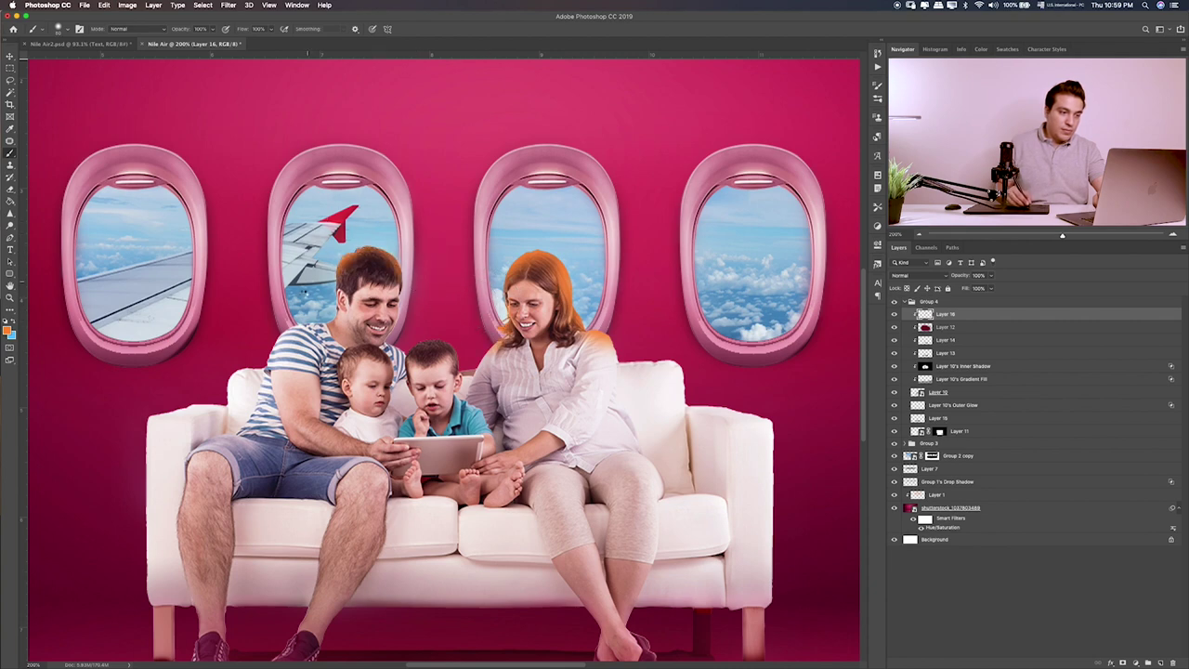
drag(303, 294, 288, 329)
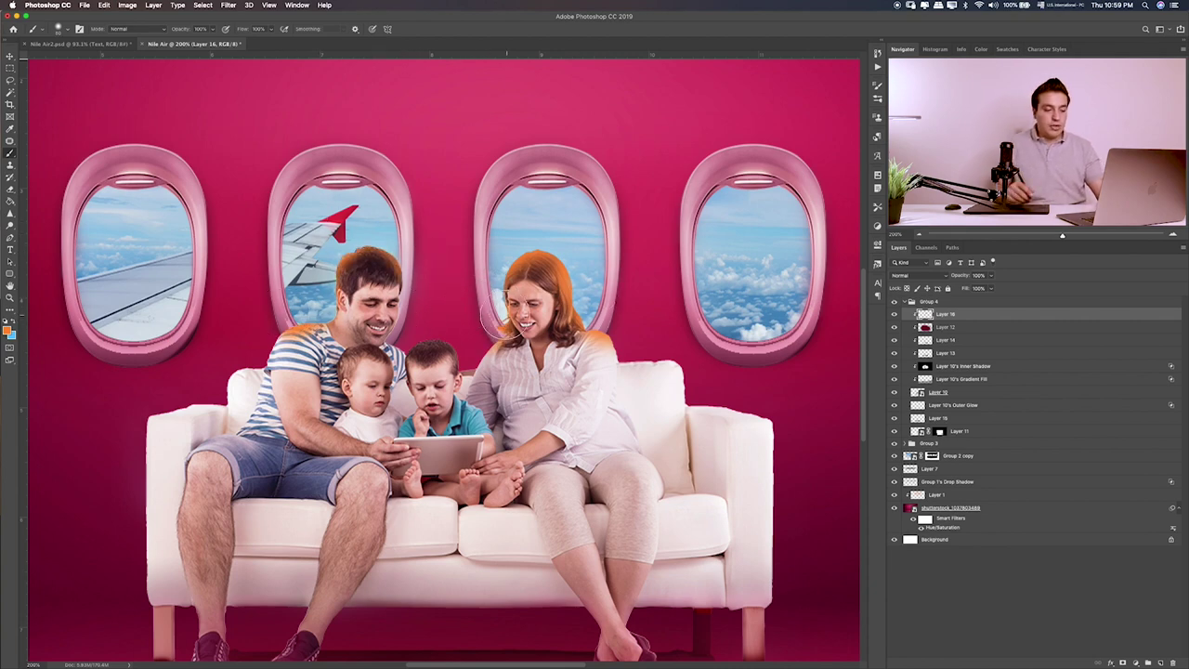
- Set the hair tint layer to Screen blending at about 52% opacity
key(v)
key(shift+alt+a)
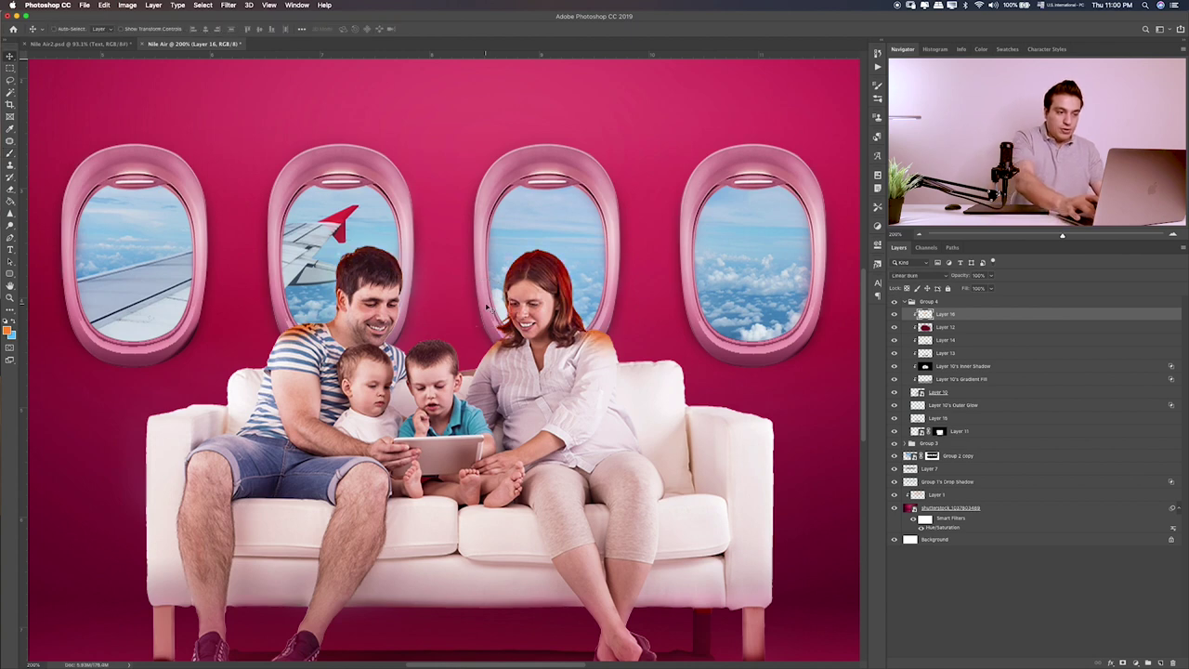
key(shift+alt+s)
key(shift+alt+a)
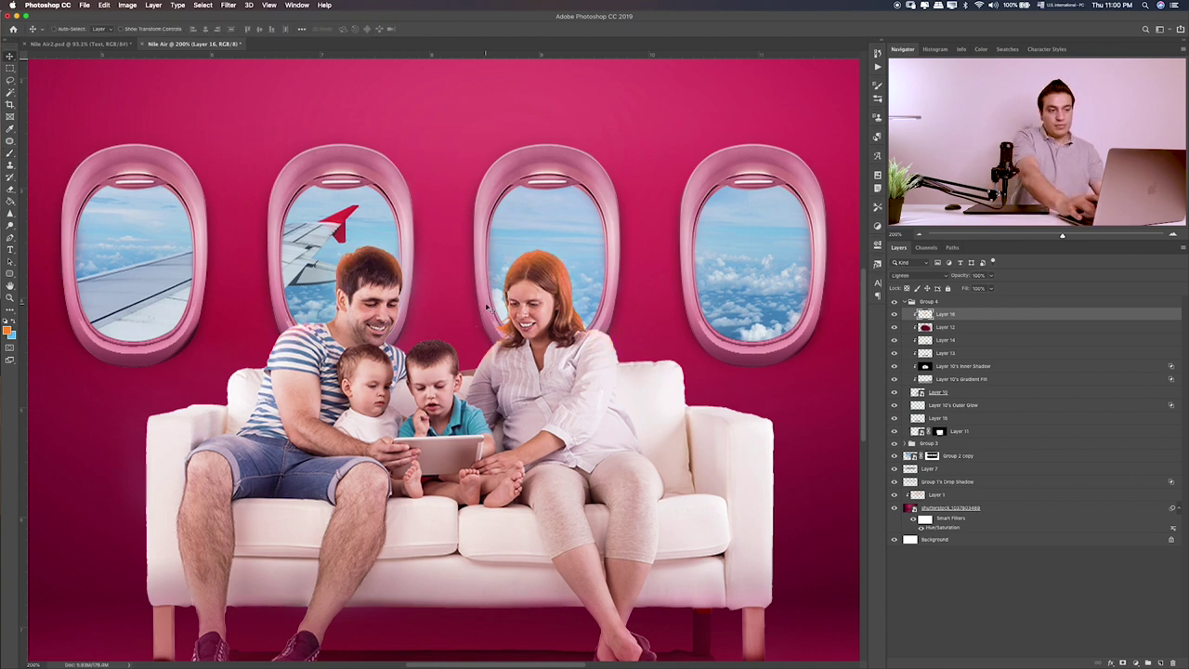
key(shift+alt+s)
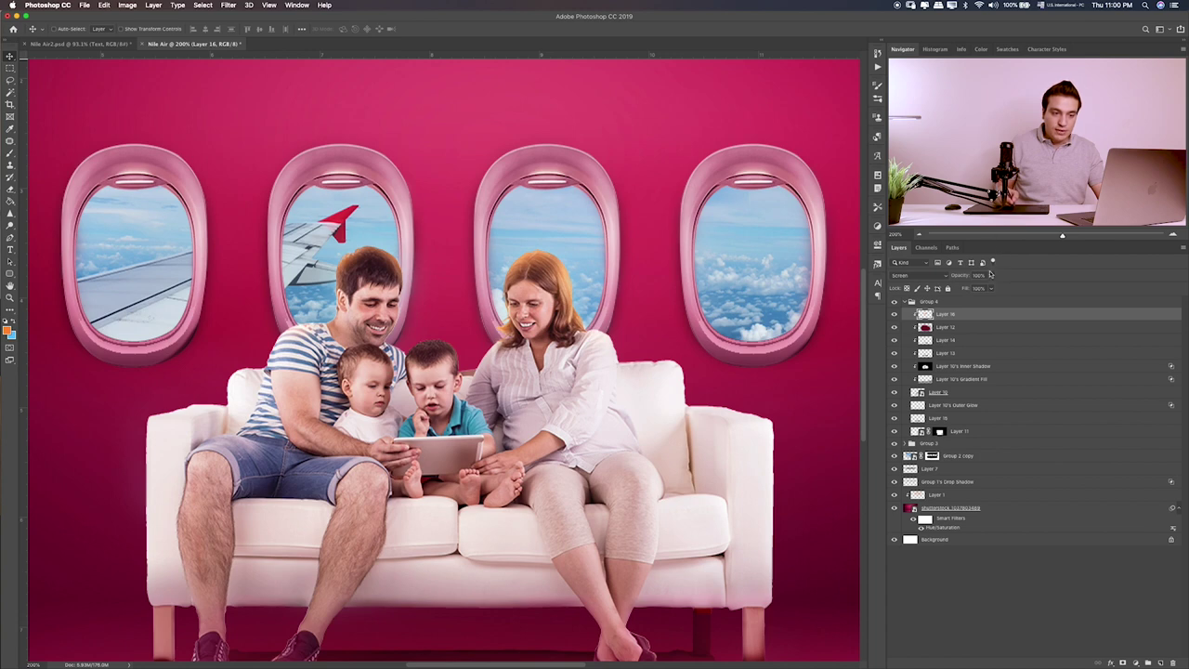
drag(990, 278, 971, 288)
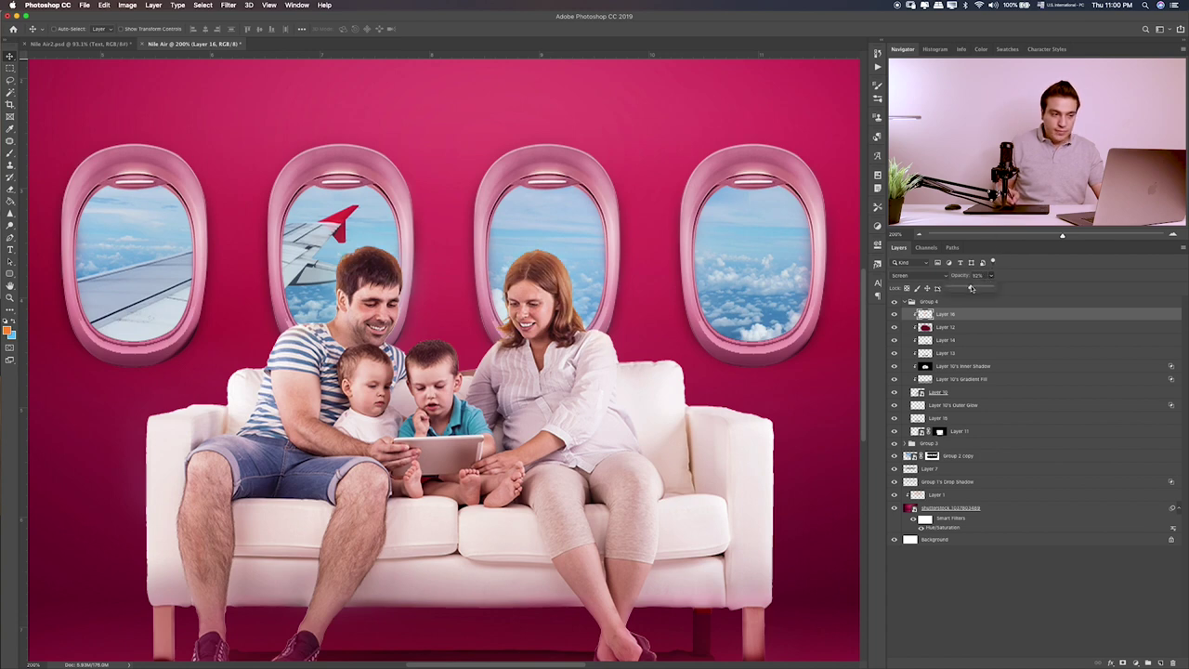
- Bring the sofa's base and legs into view and make Layer 10 the working layer
scroll(604, 346, down, 2)
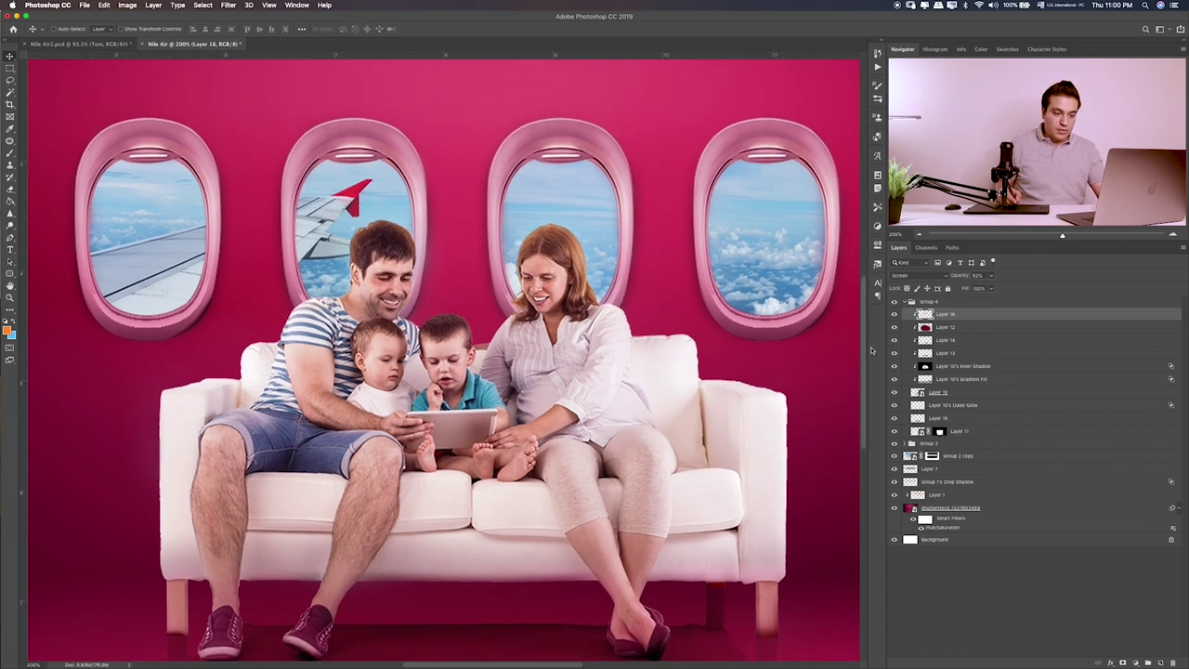
key(b)
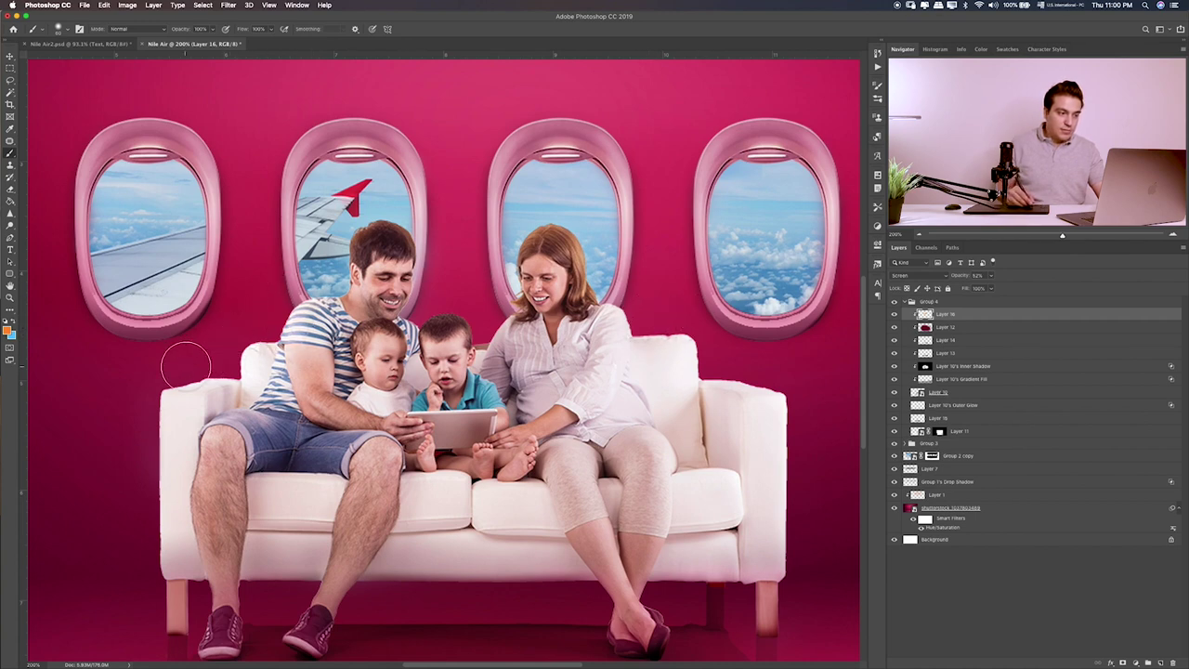
scroll(202, 361, right, 3)
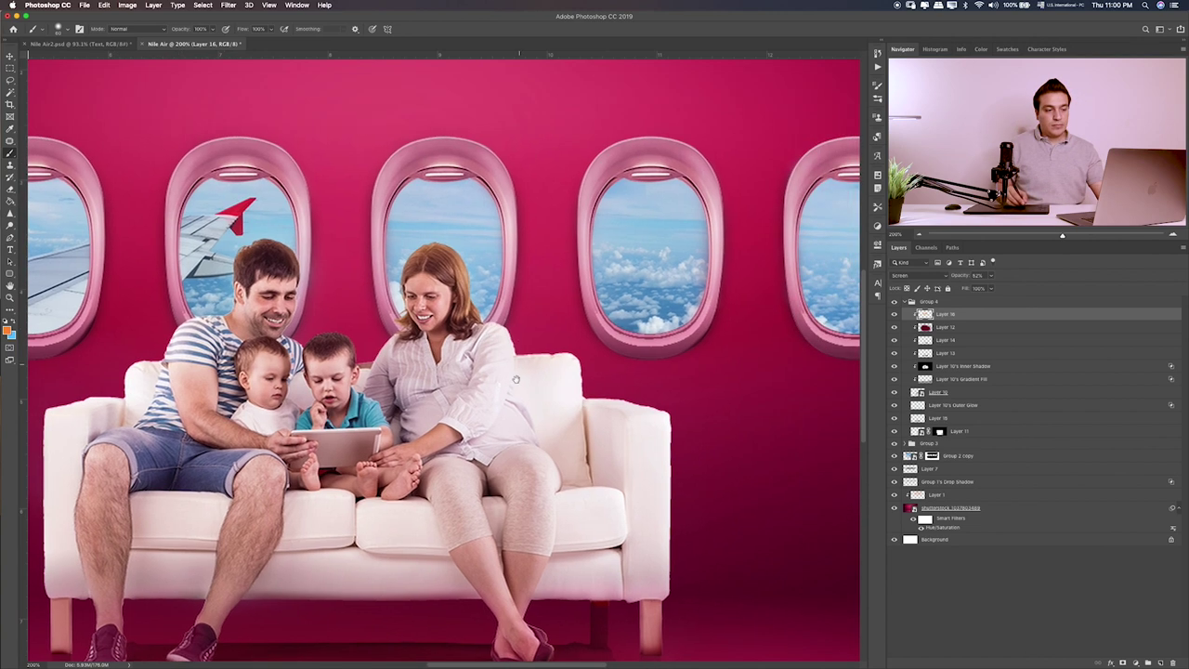
scroll(203, 360, down, 3)
scroll(444, 358, left, 1)
click(963, 368)
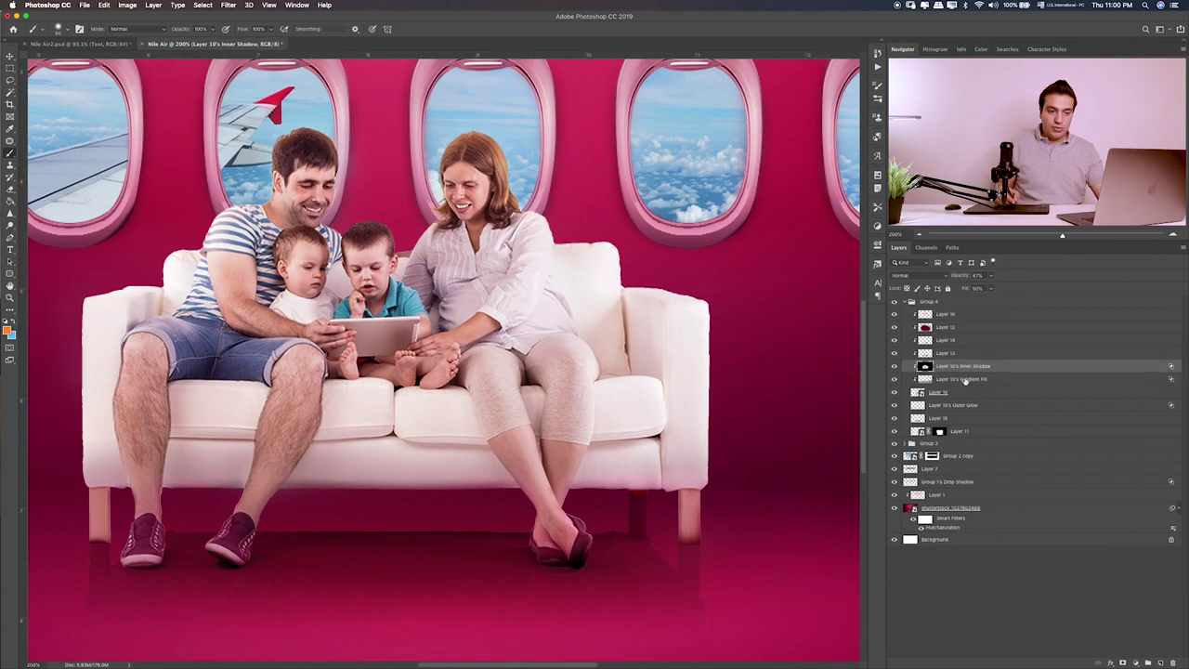
click(964, 391)
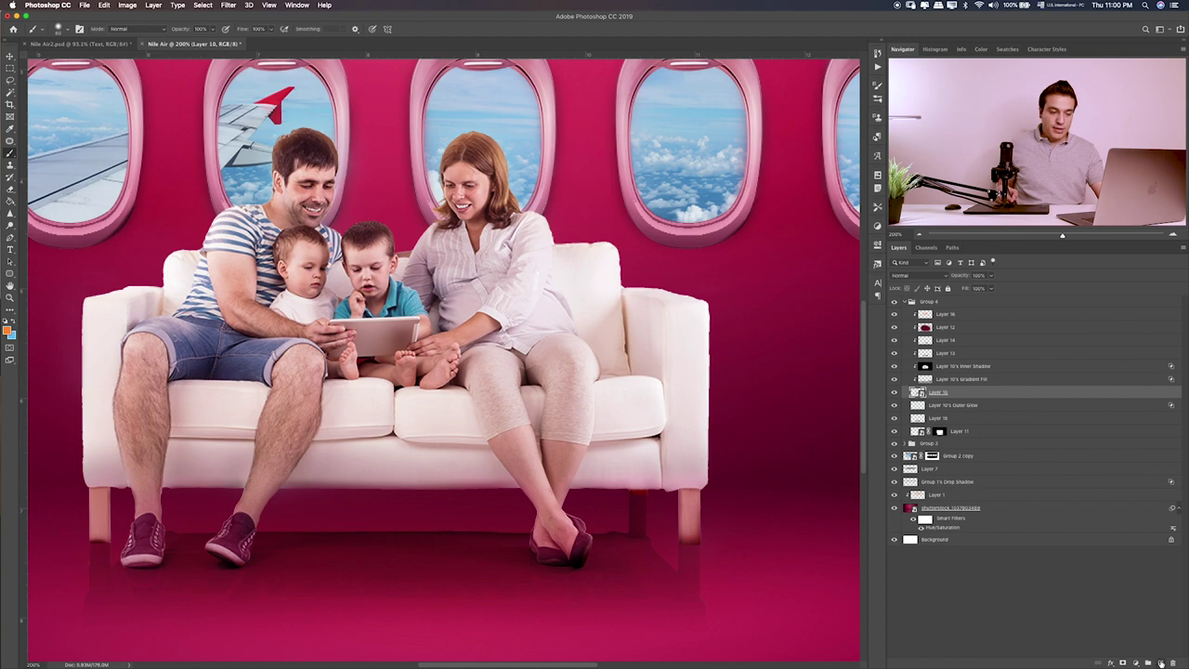
- On a new layer, paint black (000000) shading across the sofa base and legs
click(1162, 663)
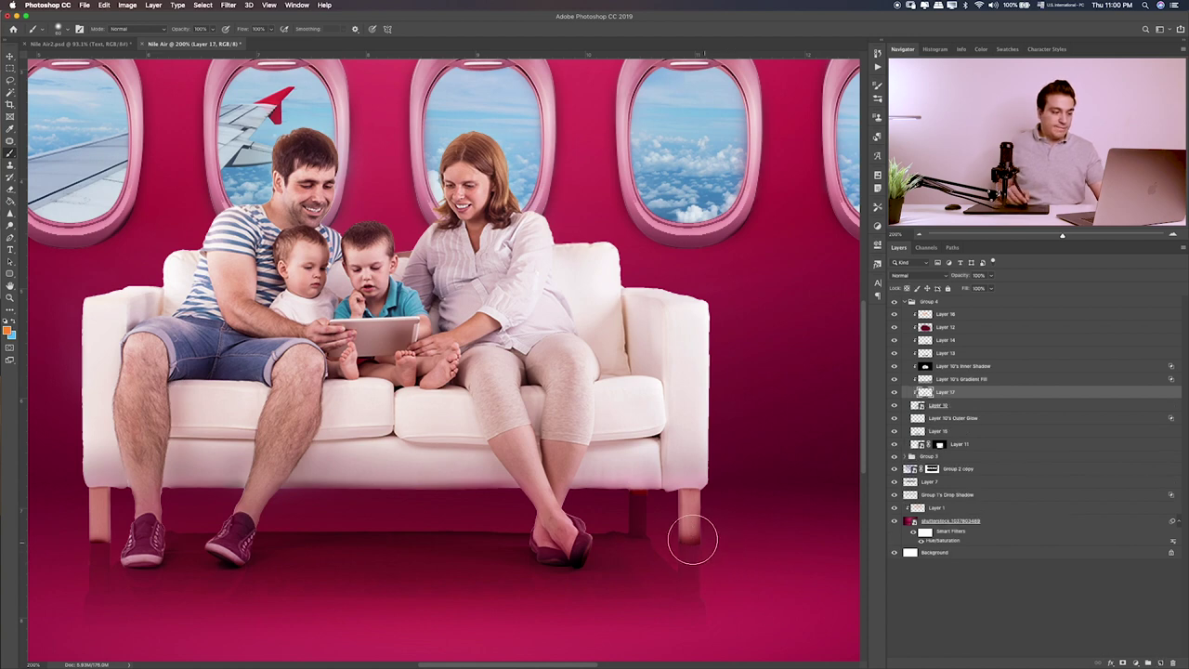
key(x)
click(8, 331)
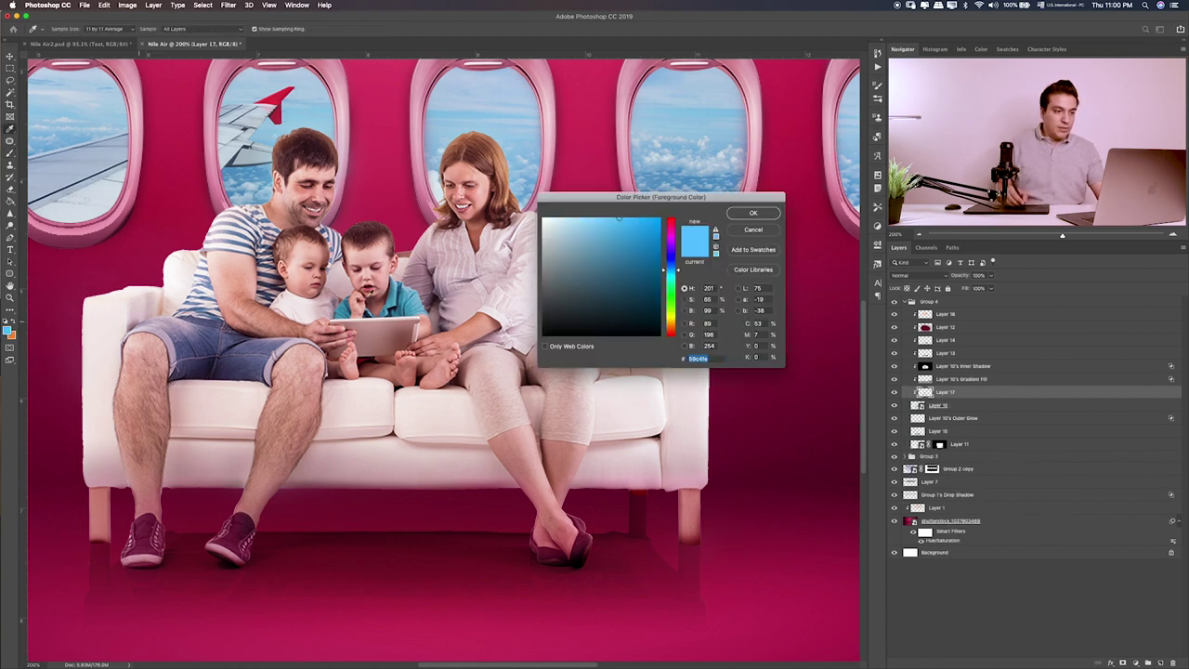
text(000000)
key(Return)
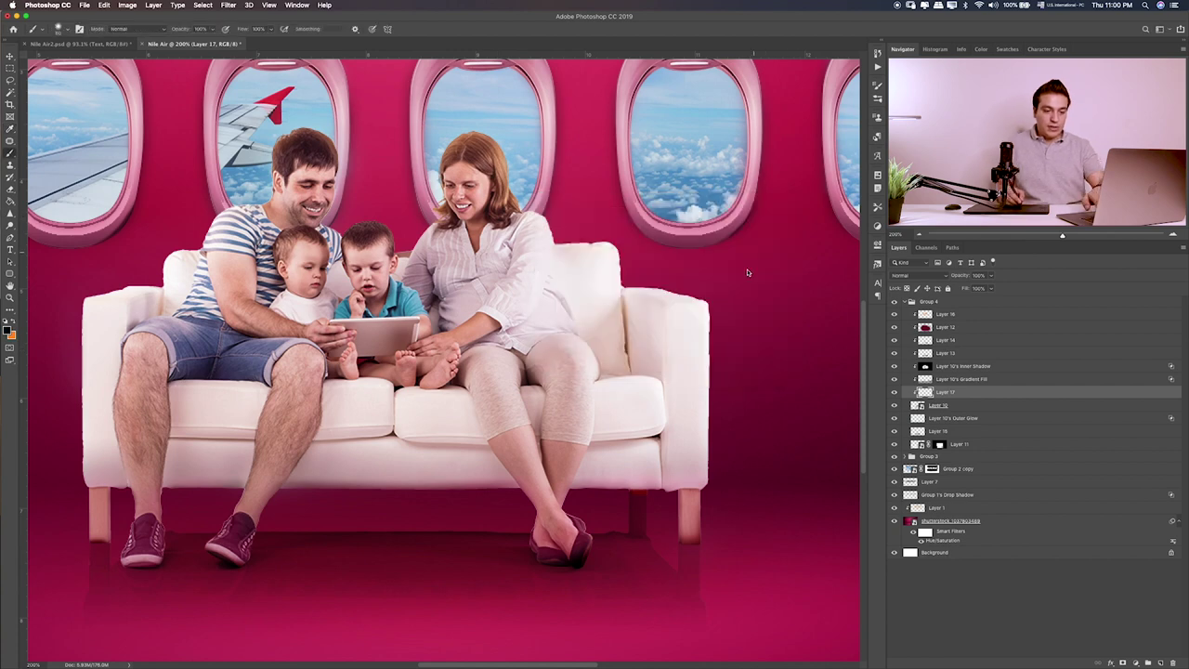
drag(740, 518, 79, 523)
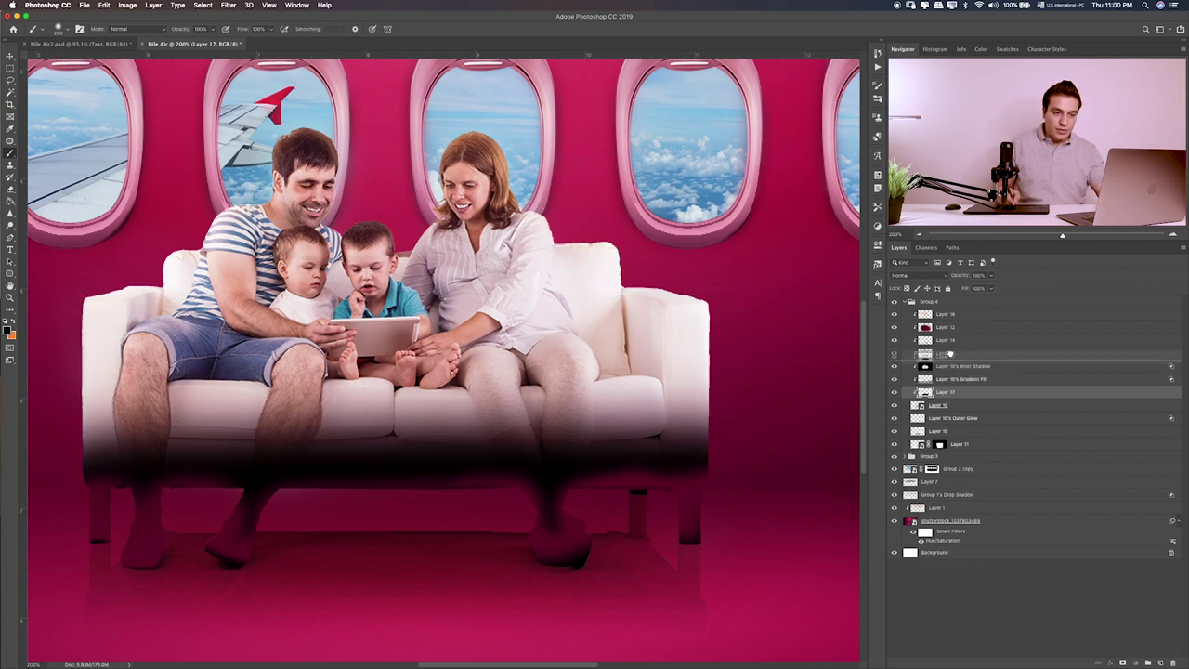
- Move the shading layer under Layer 16 and set it to Soft Light at about 68% opacity
drag(950, 393, 945, 327)
key(v)
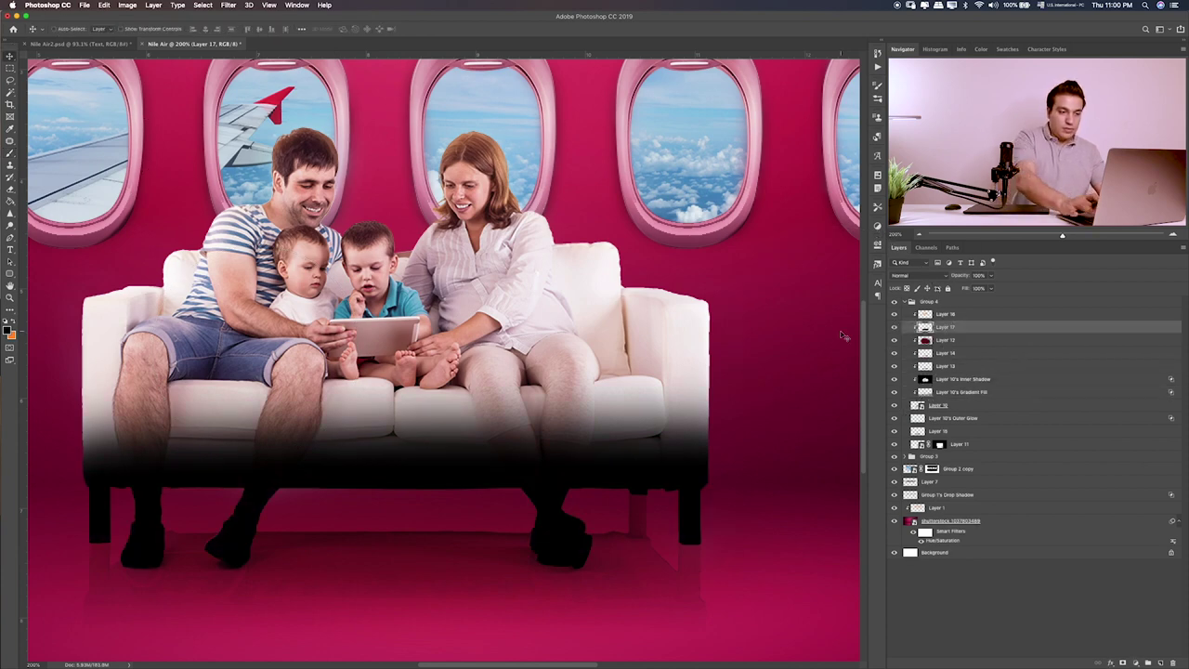
key(shift+alt+m)
key(shift+plus)
key(shift+plus)
key(shift+plus)
key(shift+plus)
key(shift+plus)
key(shift+plus)
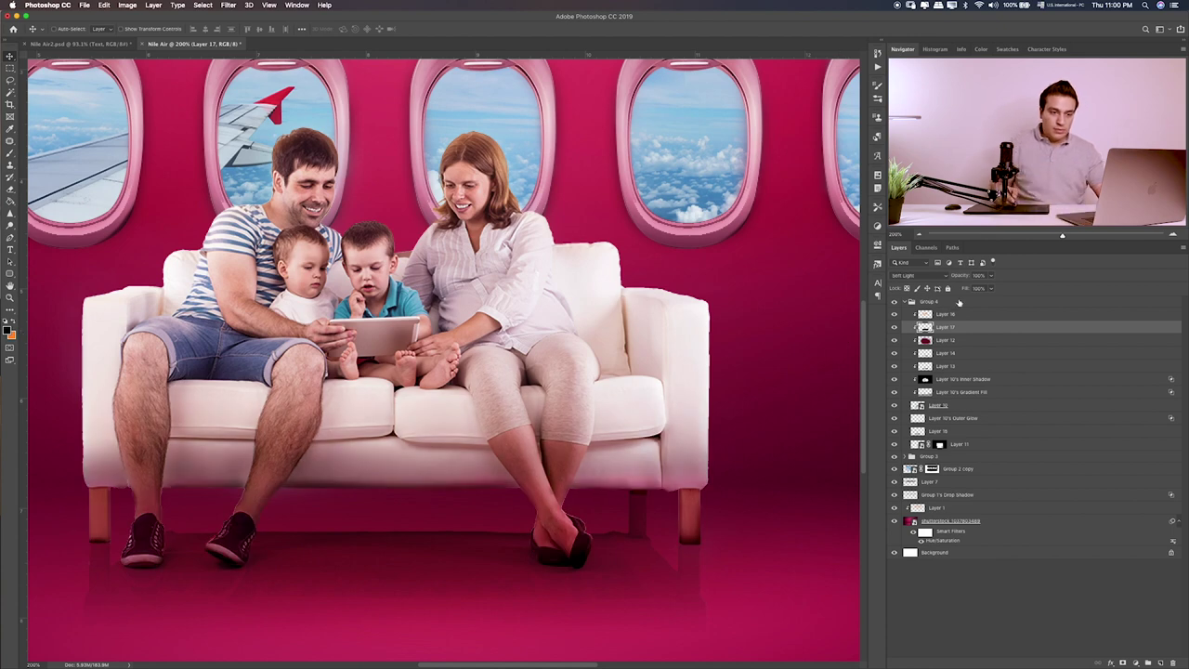
click(895, 327)
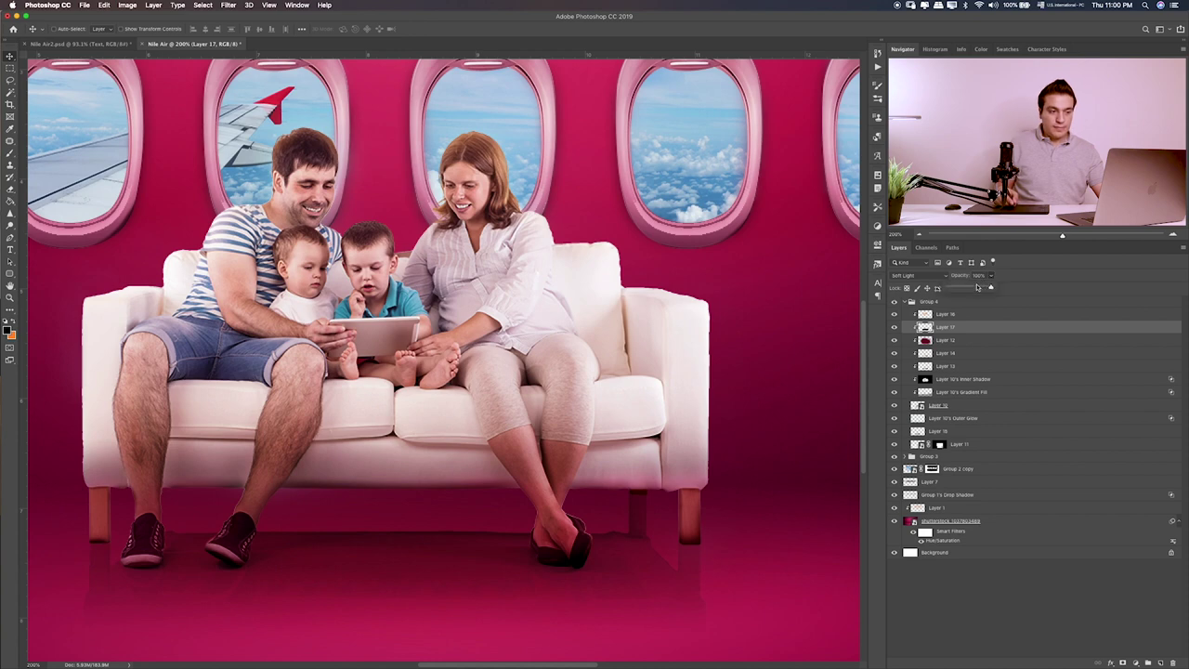
click(976, 287)
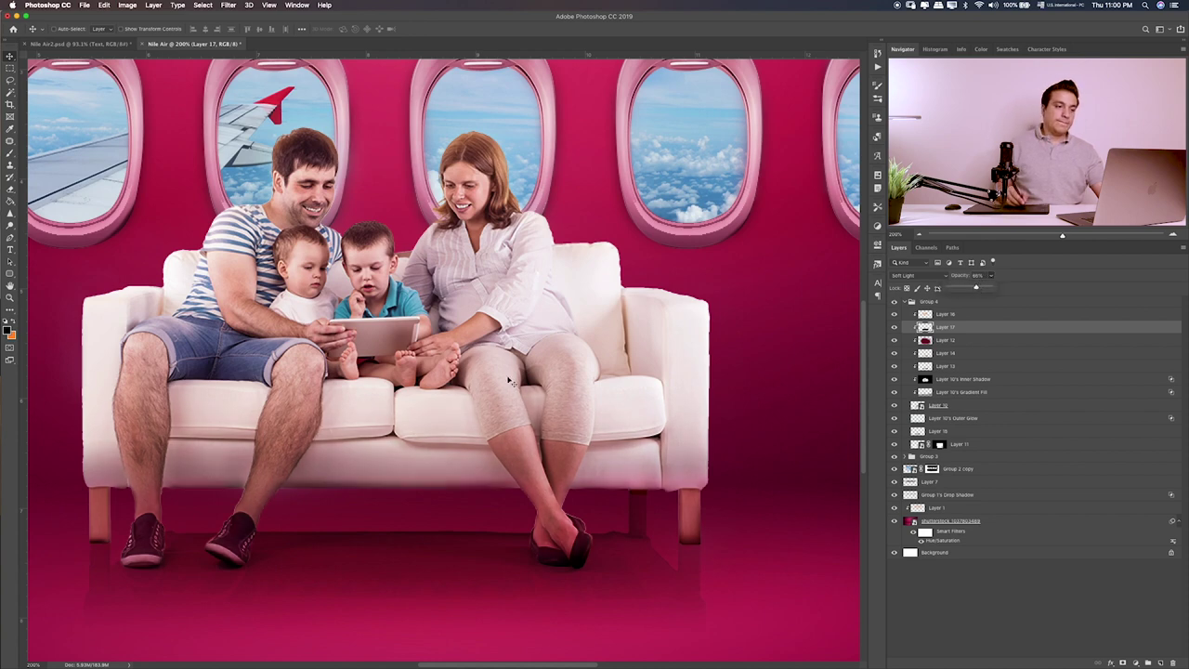
key(super+0)
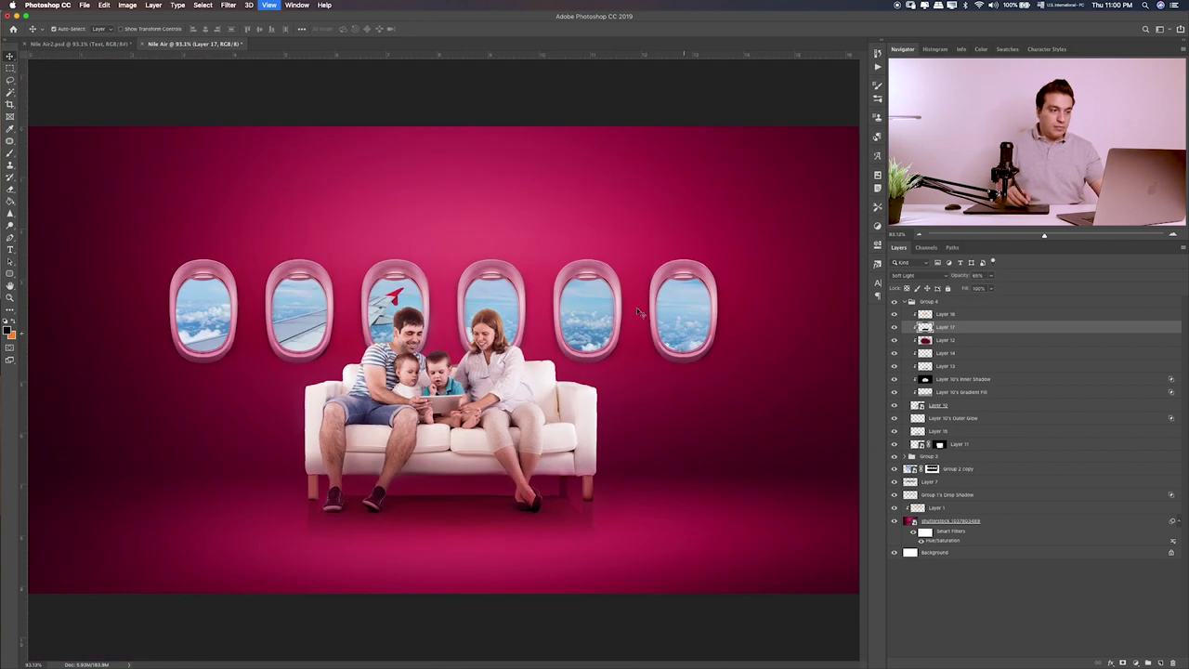
click(11, 67)
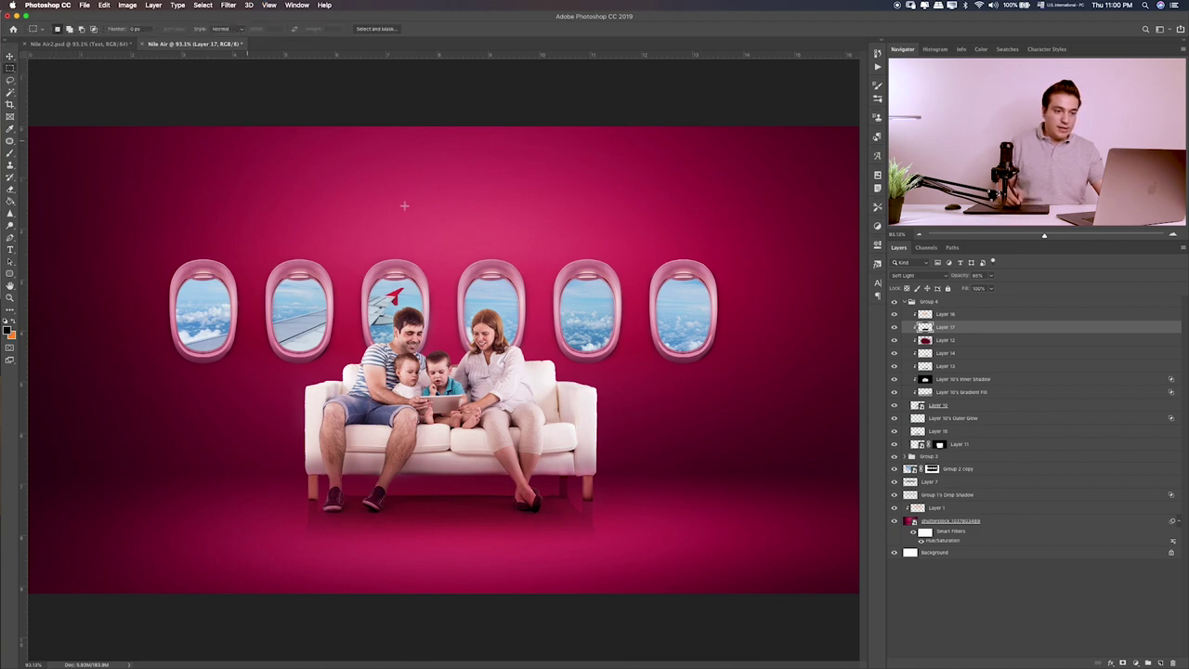
click(947, 314)
- In Finder's Items folder, preview the plant (Layer 2.png) and lamp (Layer 14.png) images
key(super+Tab)
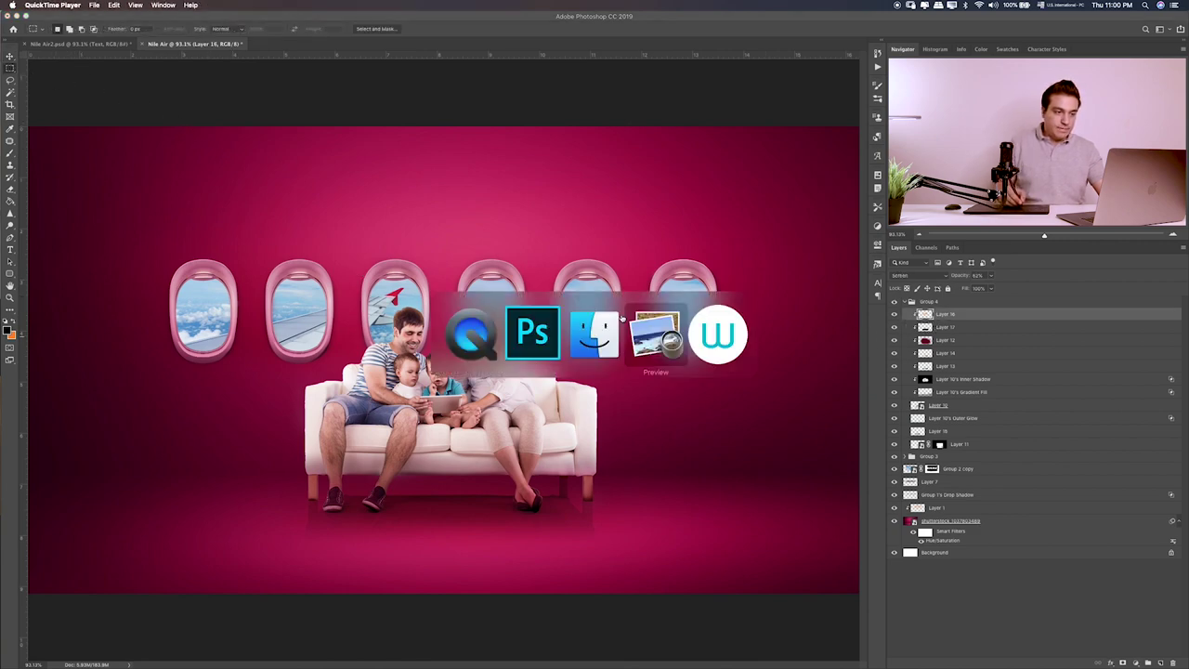
click(681, 337)
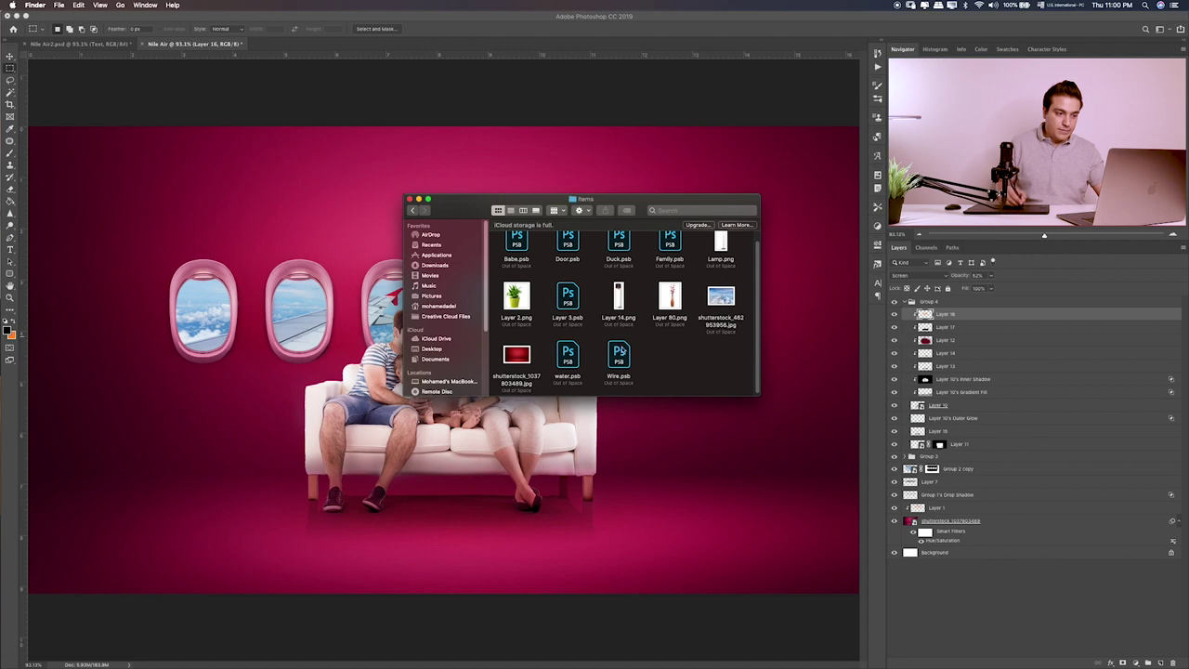
click(537, 314)
key(space)
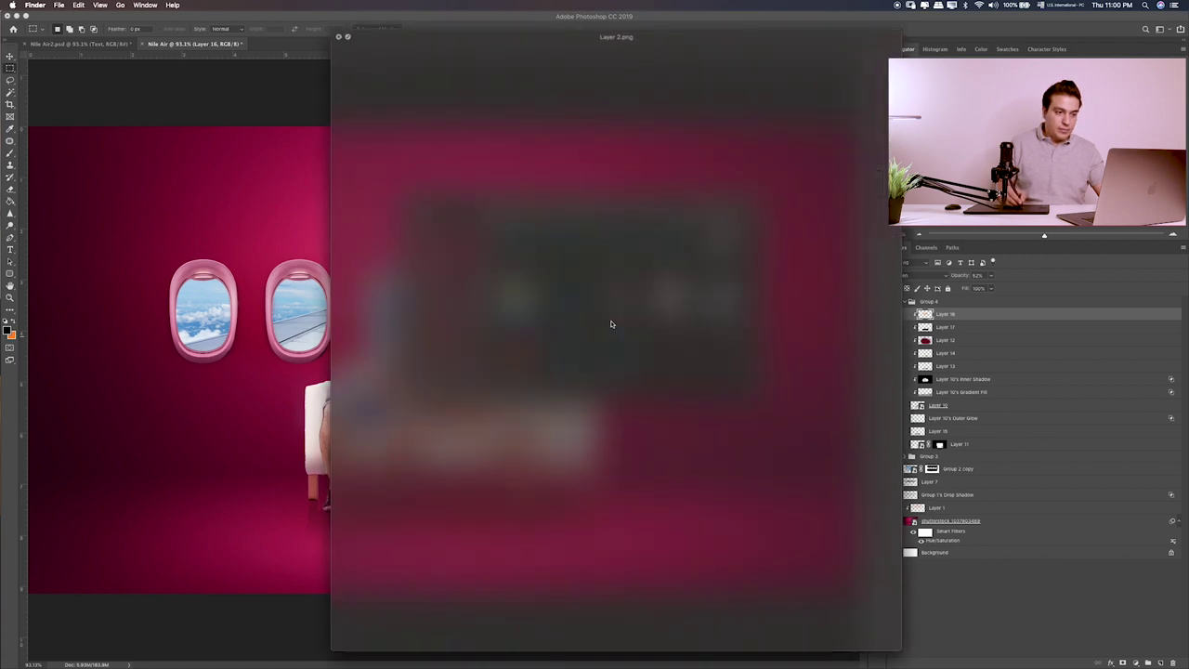
key(space)
click(622, 302)
key(space)
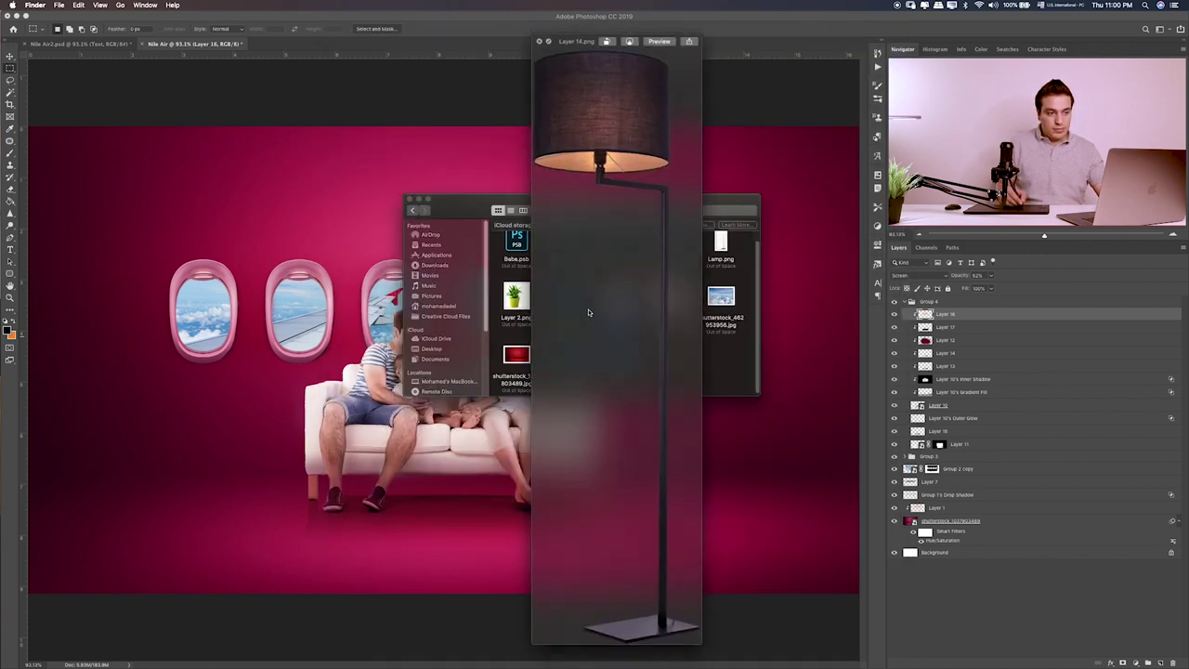
key(space)
- Preview Layer 3.psb, Door.psb and Babe.psb, then drag Door.psb over to Photoshop
click(575, 313)
key(space)
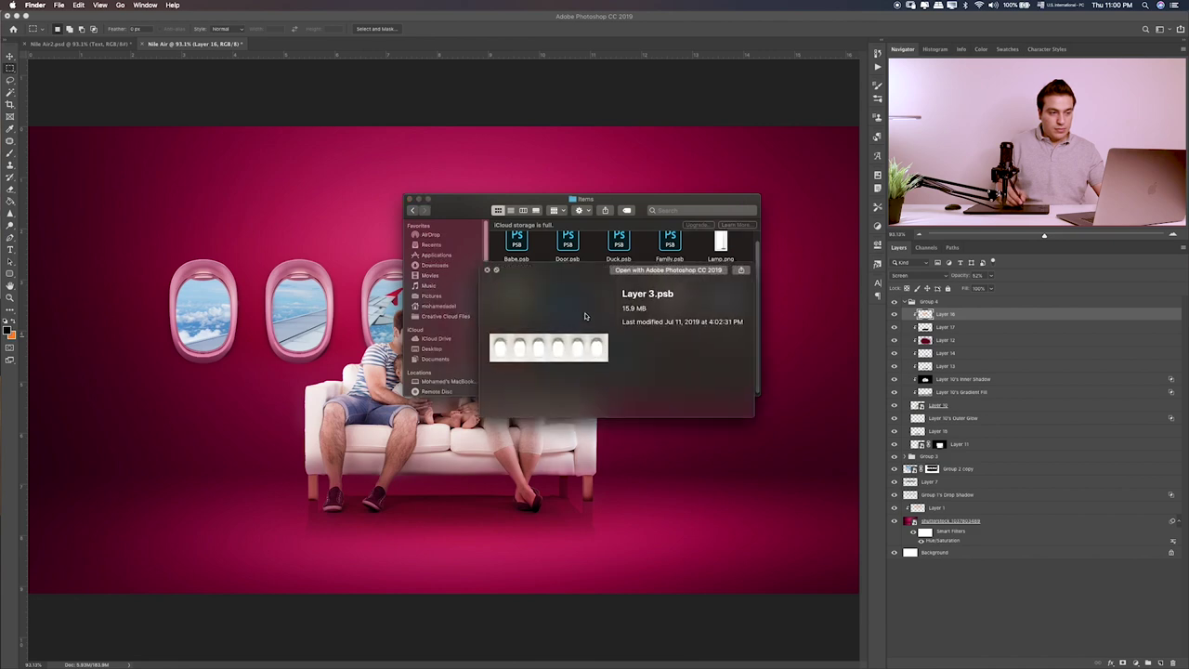
key(space)
click(570, 254)
key(space)
key(space)
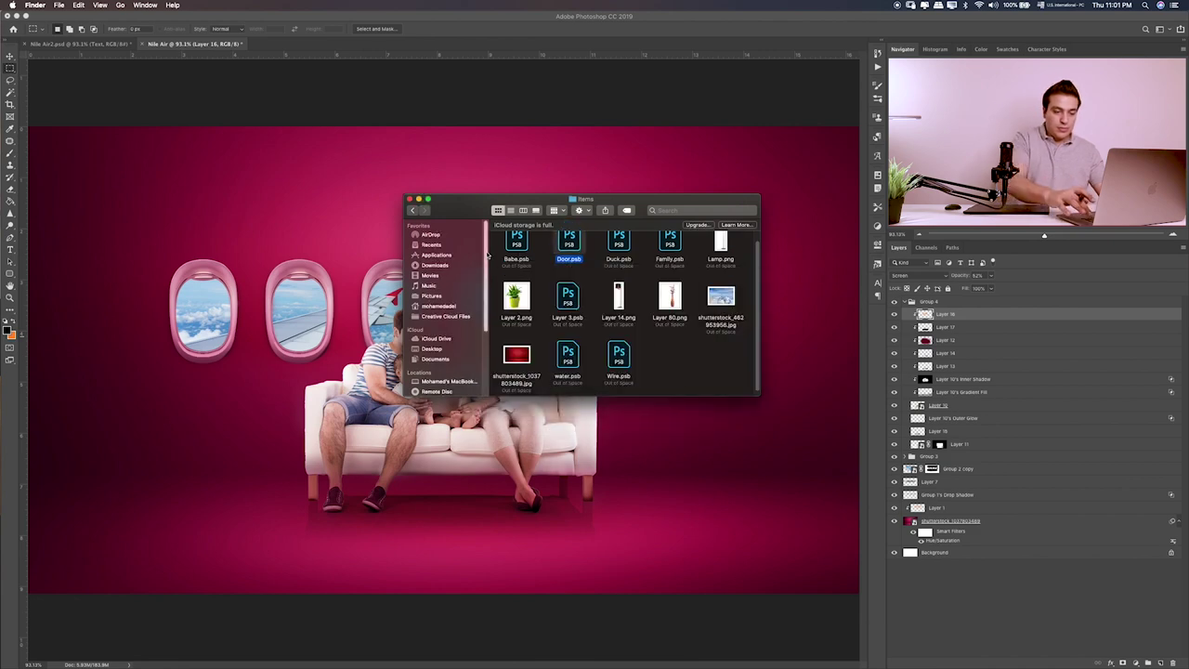
key(space)
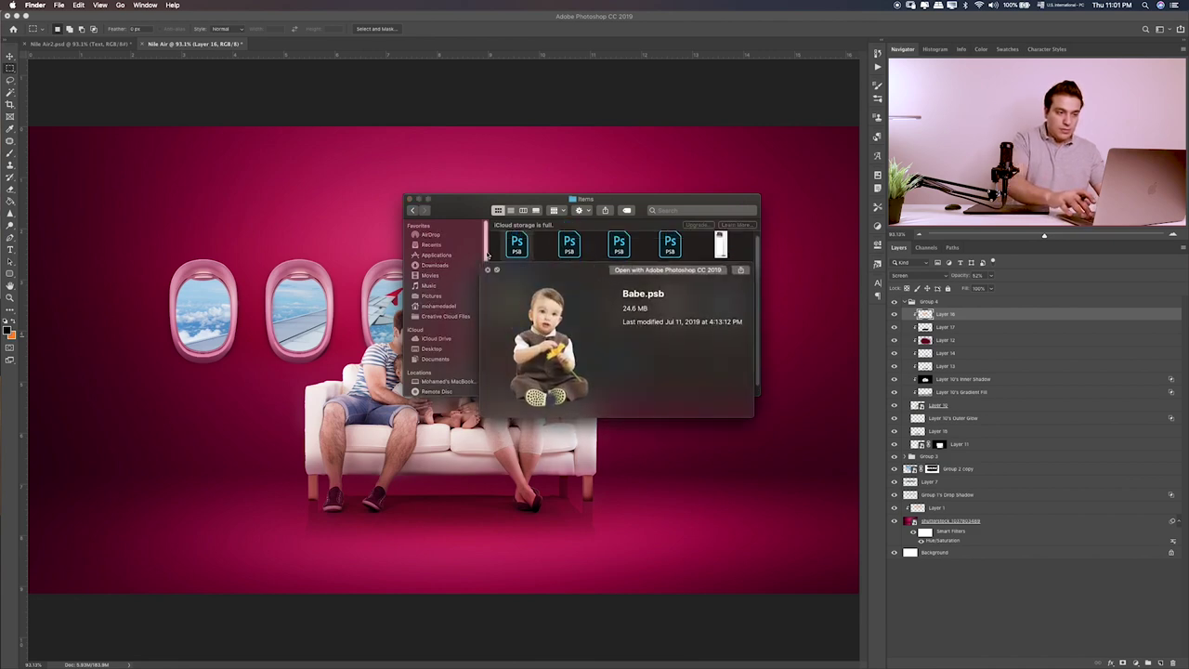
key(space)
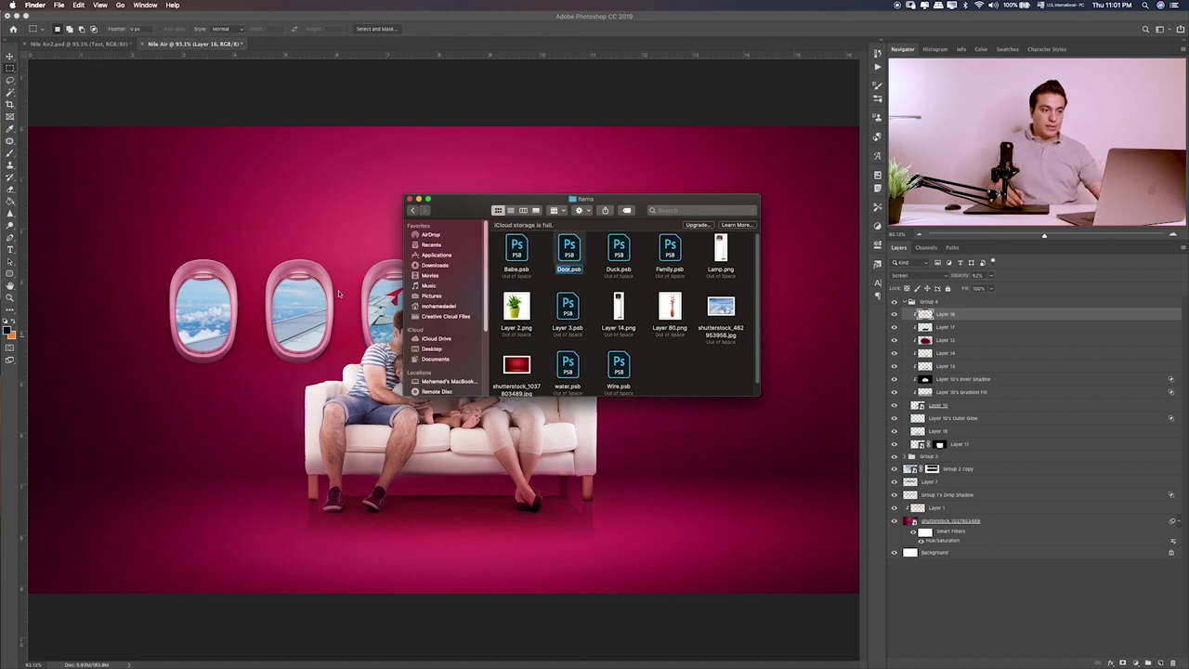
drag(563, 261, 326, 45)
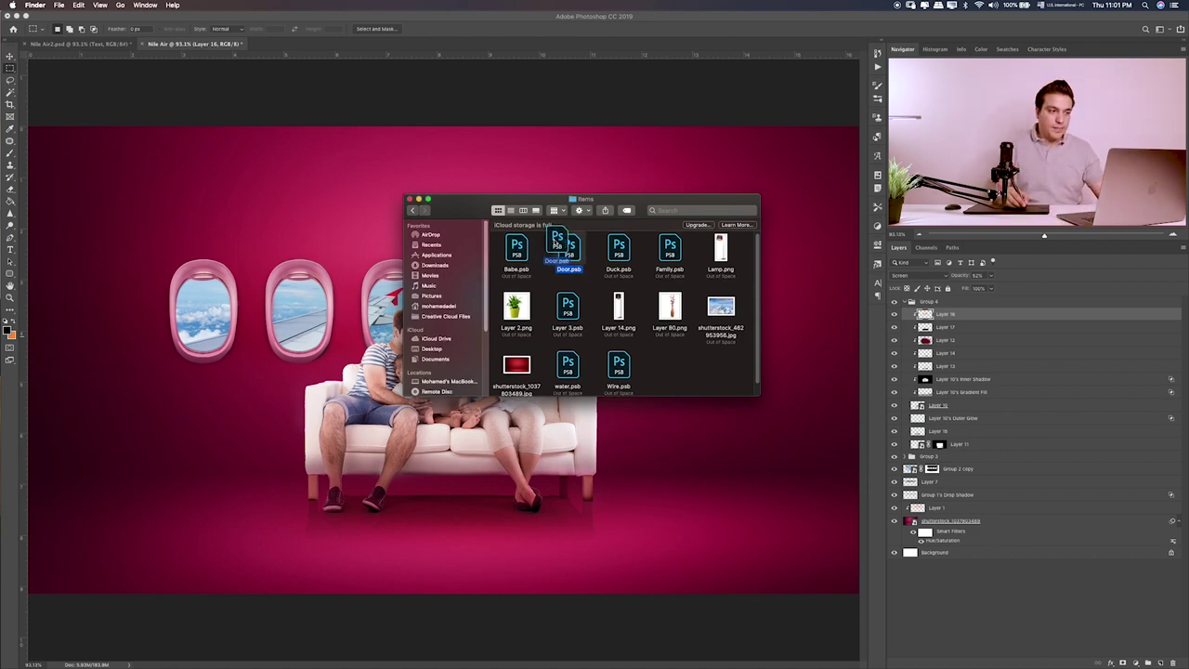
- Open Door.psb and move its Door group into the Nile Air cabin scene at left
double_click(571, 254)
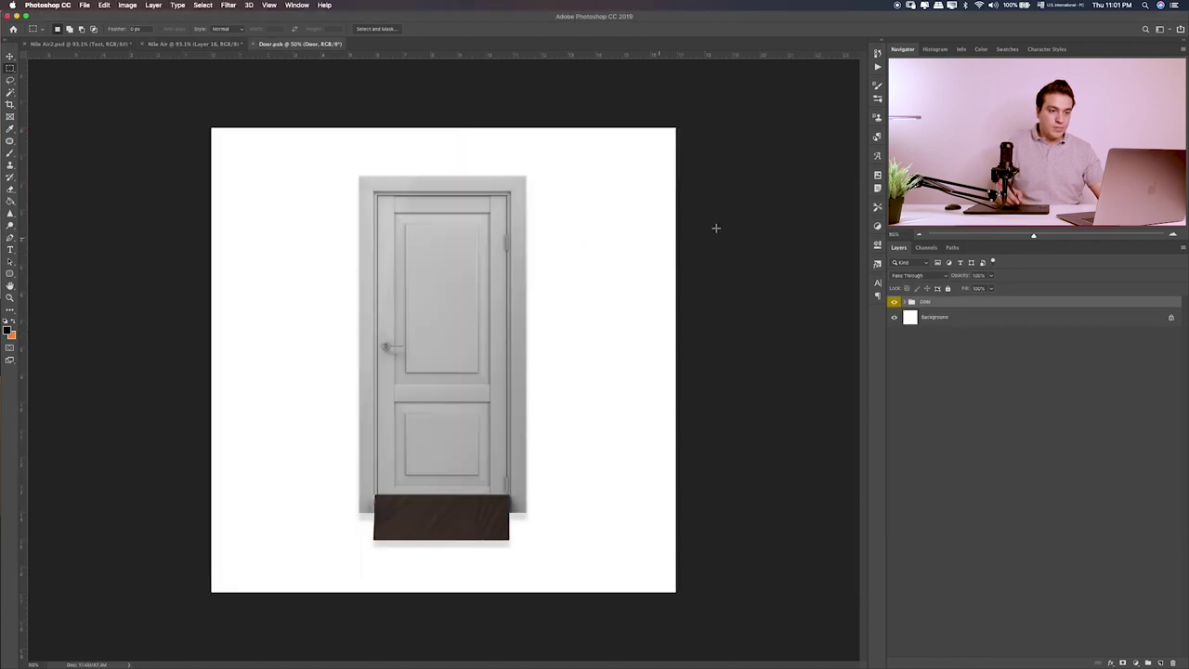
click(905, 303)
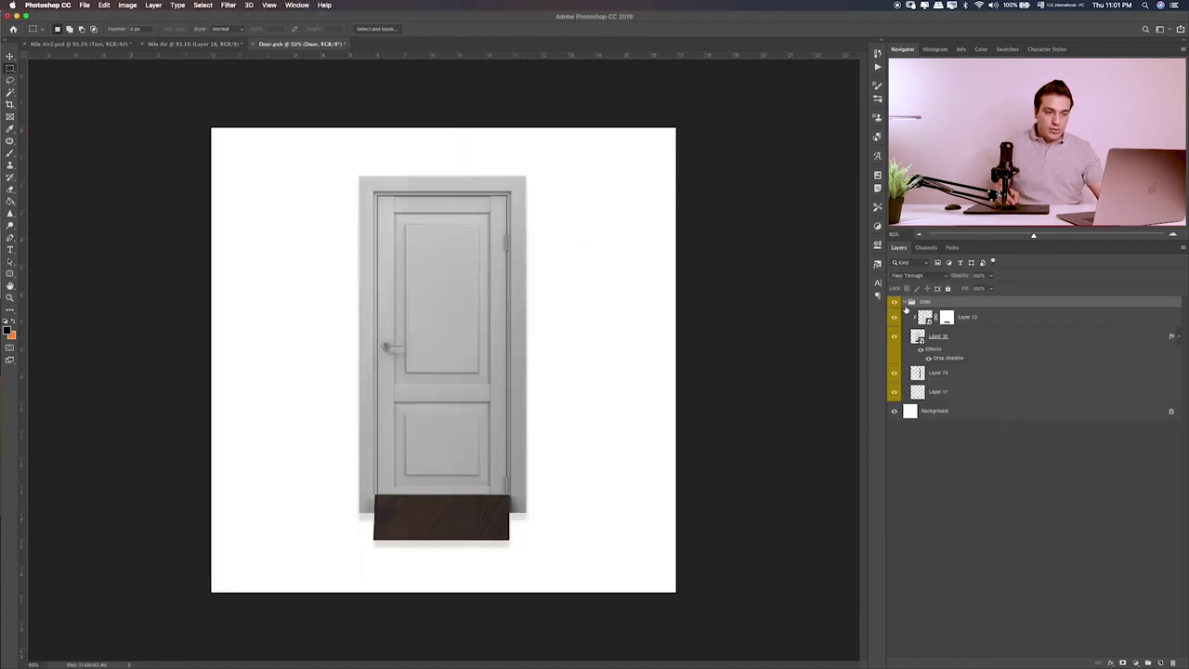
click(905, 303)
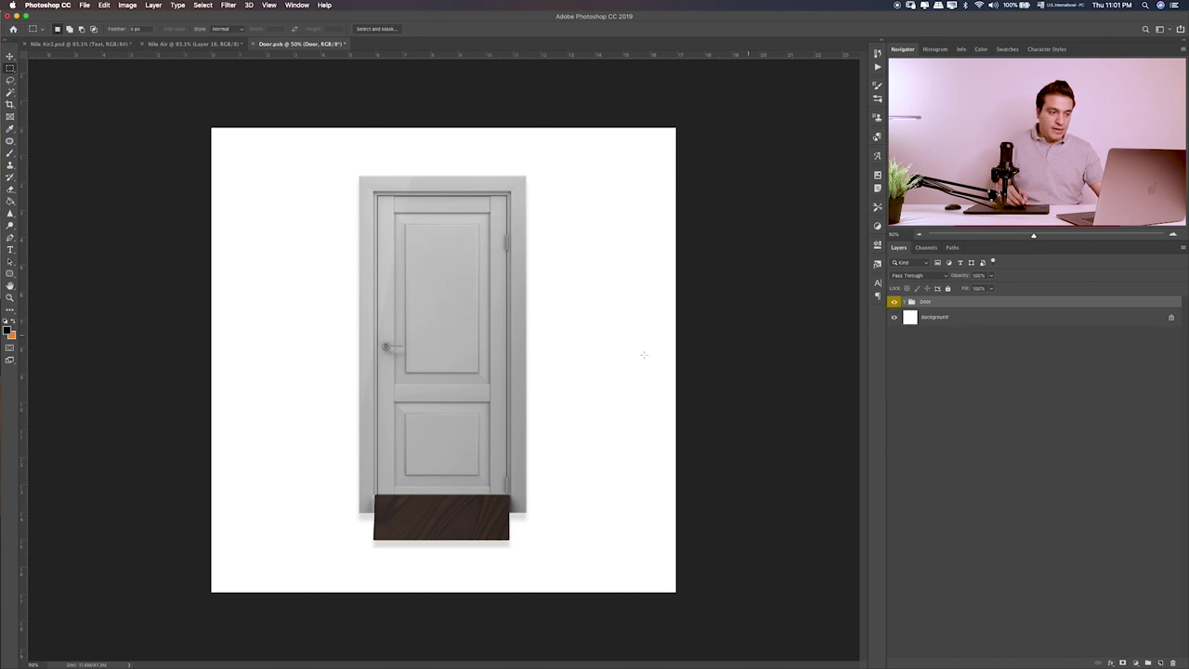
key(v)
drag(451, 347, 176, 46)
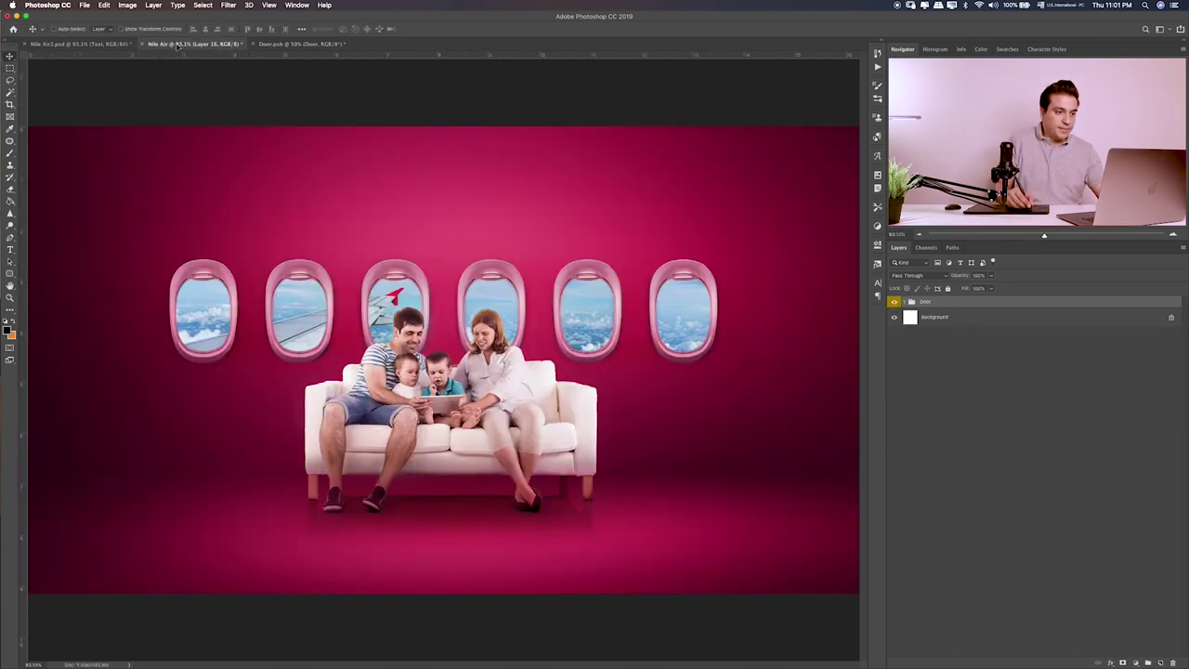
drag(689, 422, 689, 423)
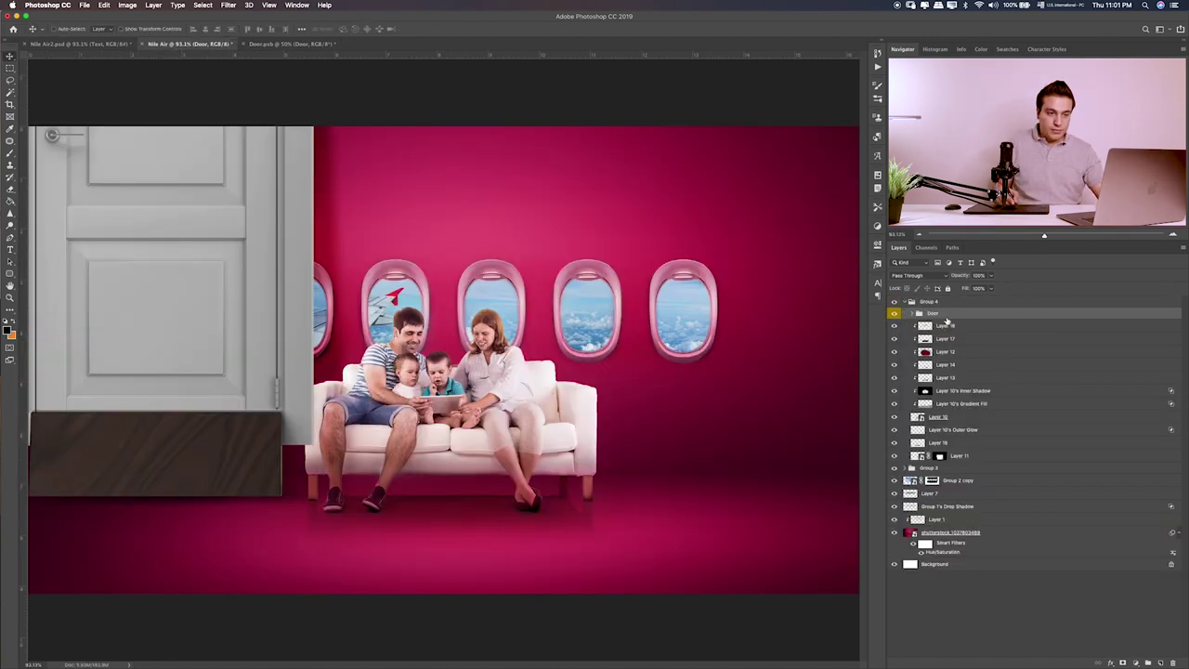
- Move the Door group out of Group 4 to the top and rename Group 4 'Family'
drag(945, 319, 903, 314)
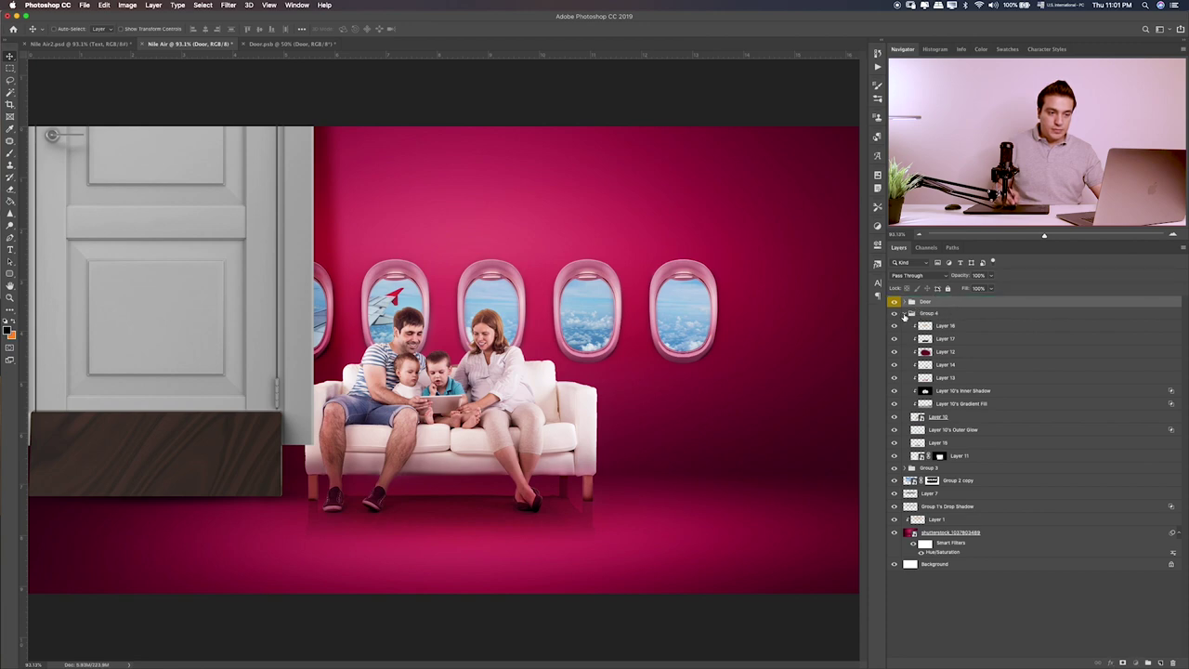
click(904, 314)
double_click(925, 313)
text(Te)
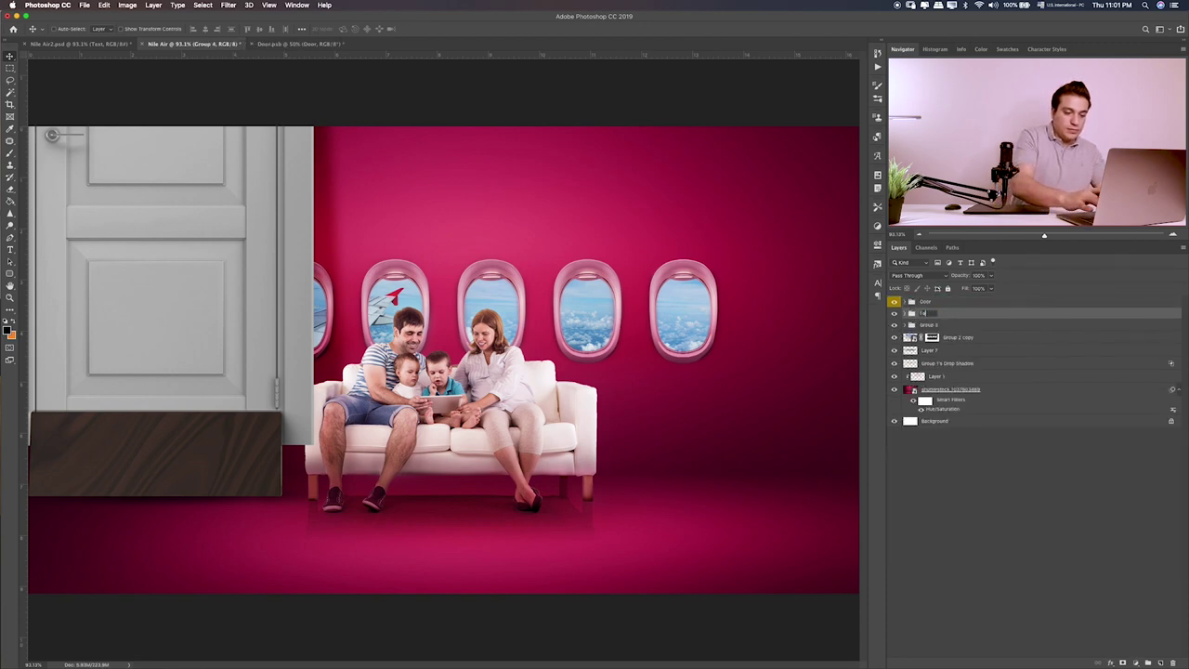
text(mily)
key(Return)
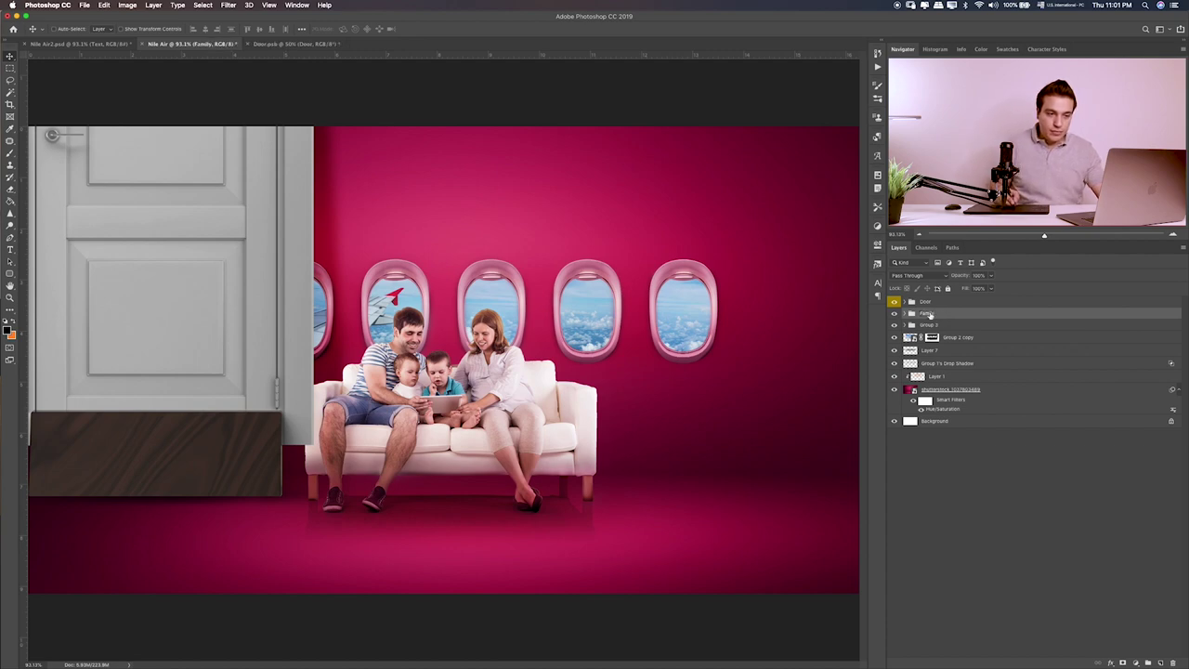
click(917, 318)
- Shrink the door with Free Transform and place it left of the sofa
key(ctrl+t)
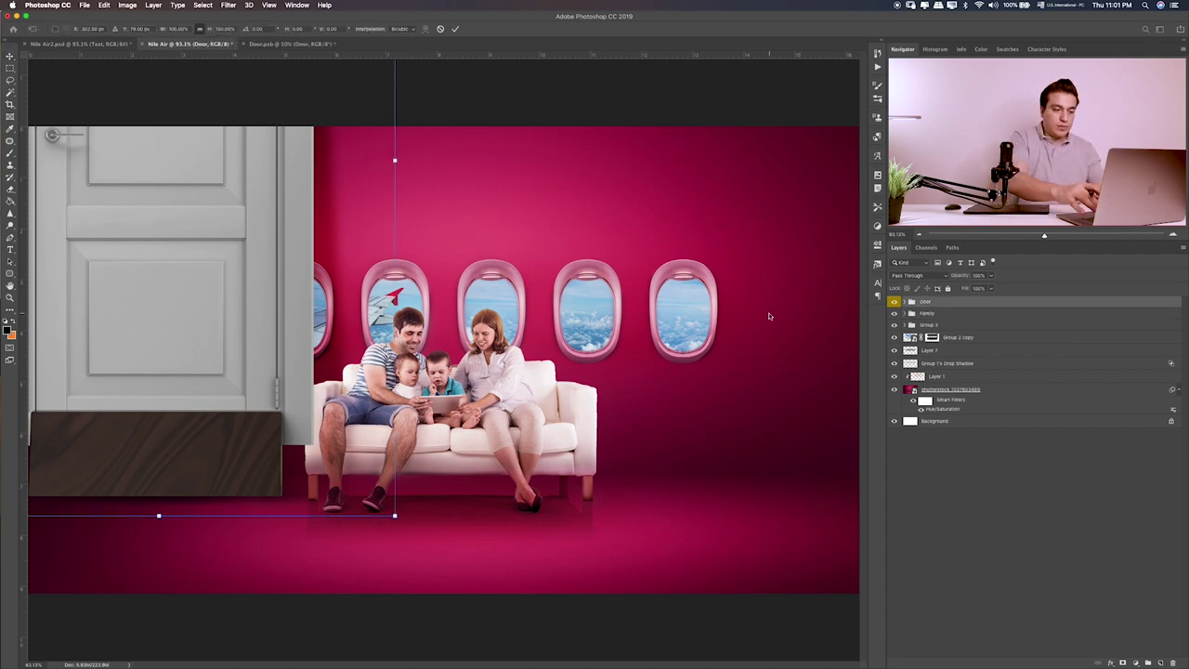
key(ctrl+minus)
key(ctrl+minus)
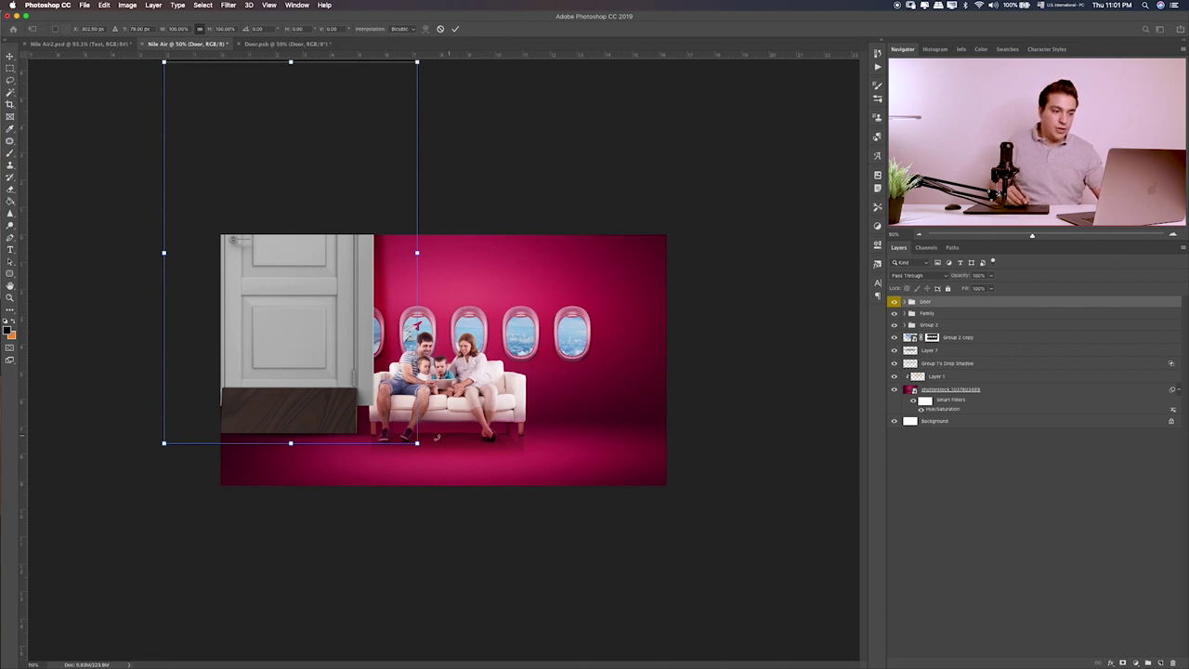
mouse_move(416, 444)
mouse_down()
mouse_move(291, 258)
mouse_move(343, 394)
mouse_move(336, 406)
mouse_up()
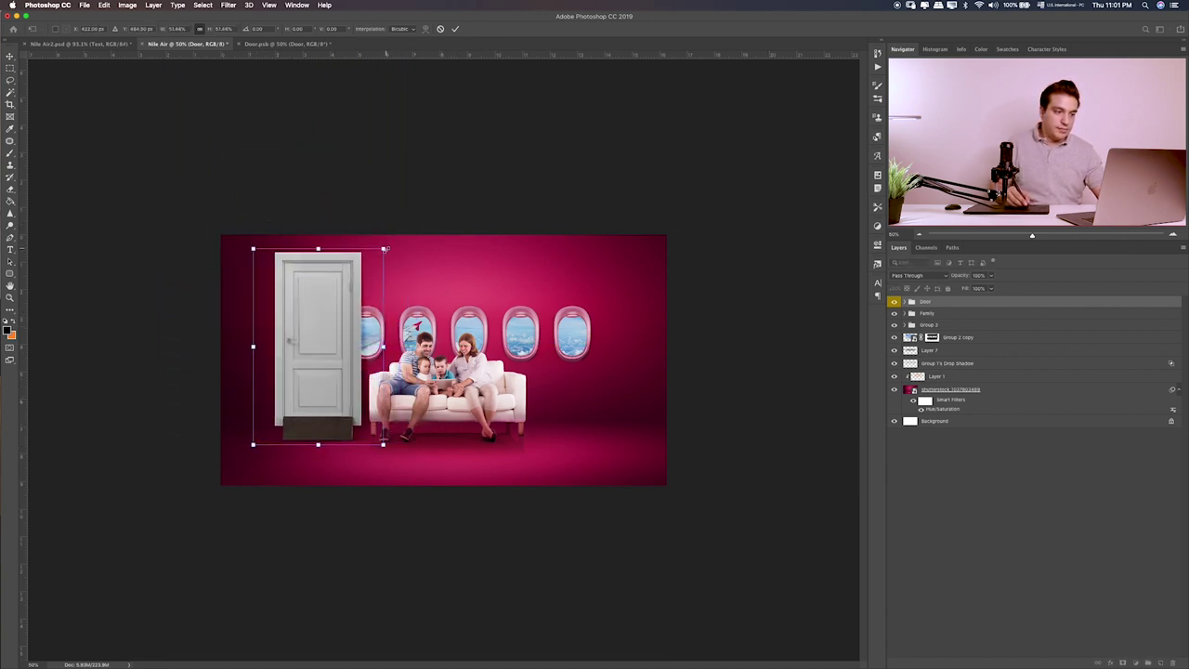
drag(385, 249, 344, 304)
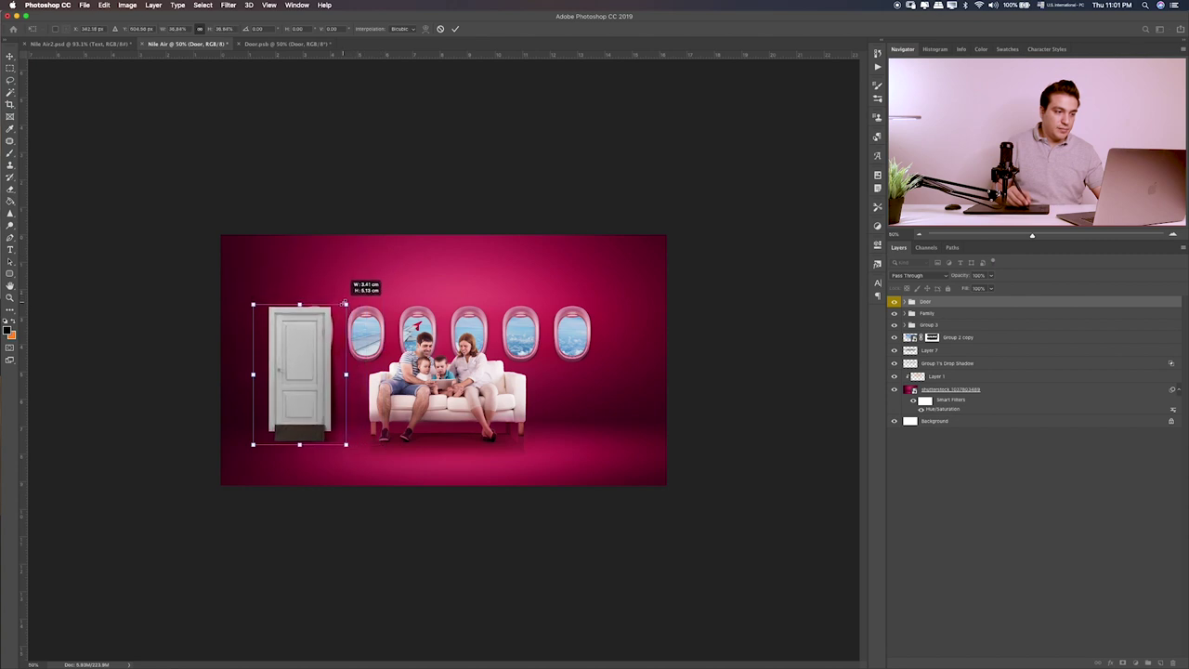
drag(312, 355, 320, 356)
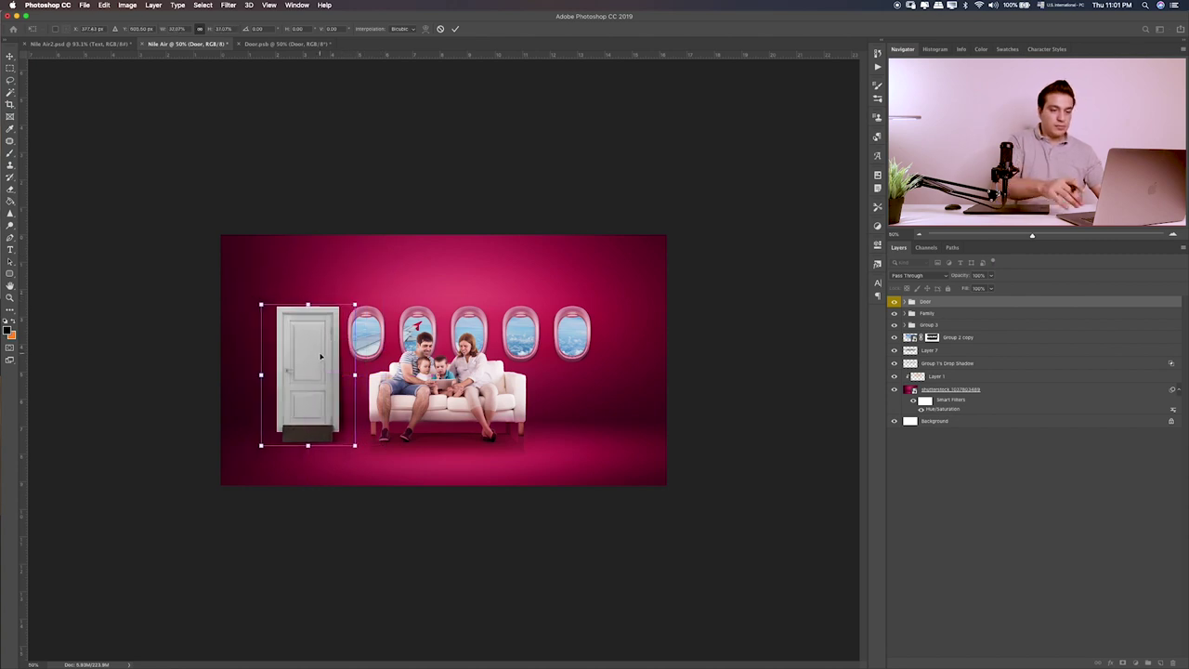
key(Return)
key(ctrl+0)
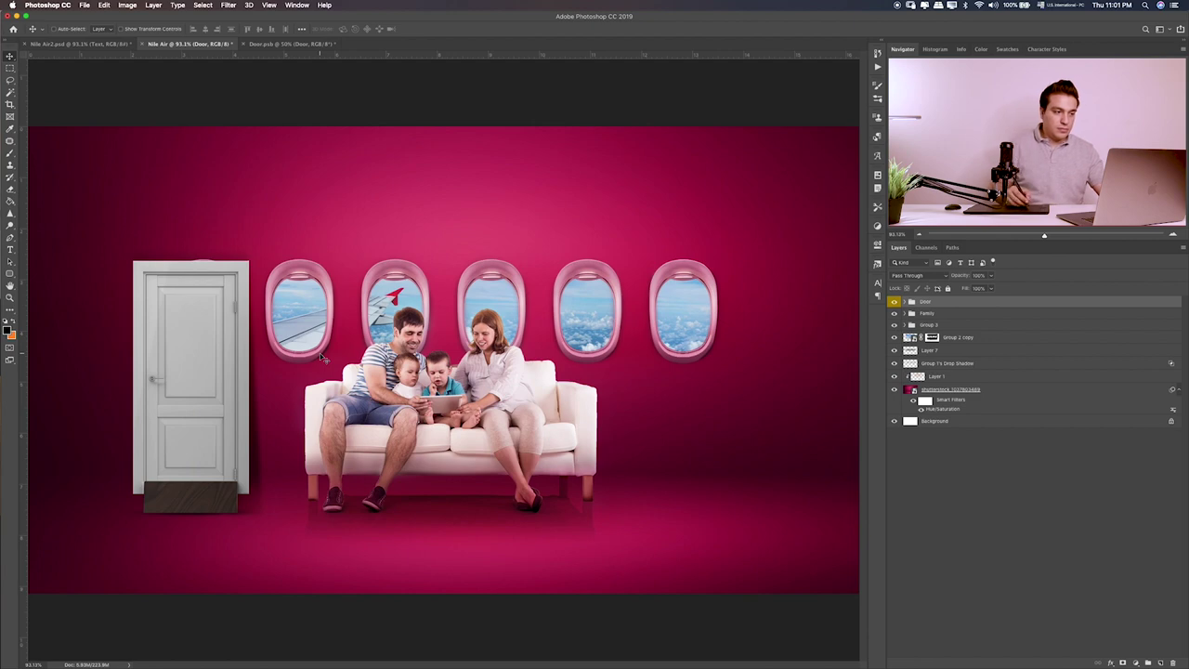
- Enlarge the door slightly and nudge it to its final spot beside the first window
drag(232, 362, 231, 361)
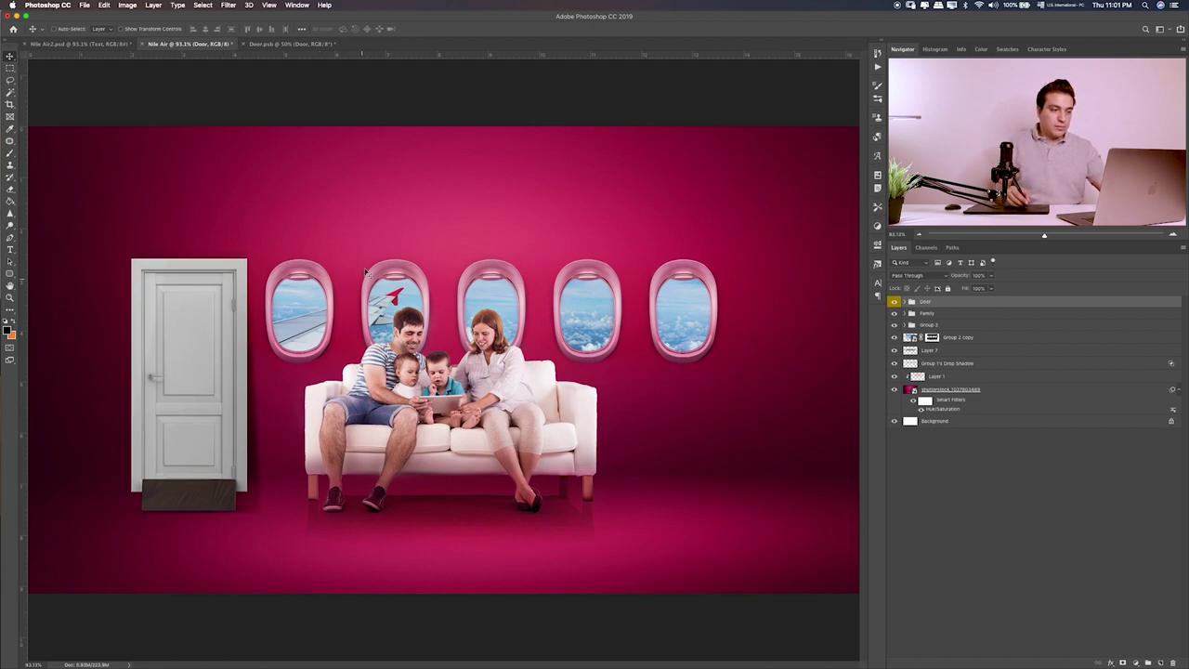
key(ctrl+t)
drag(276, 253, 279, 239)
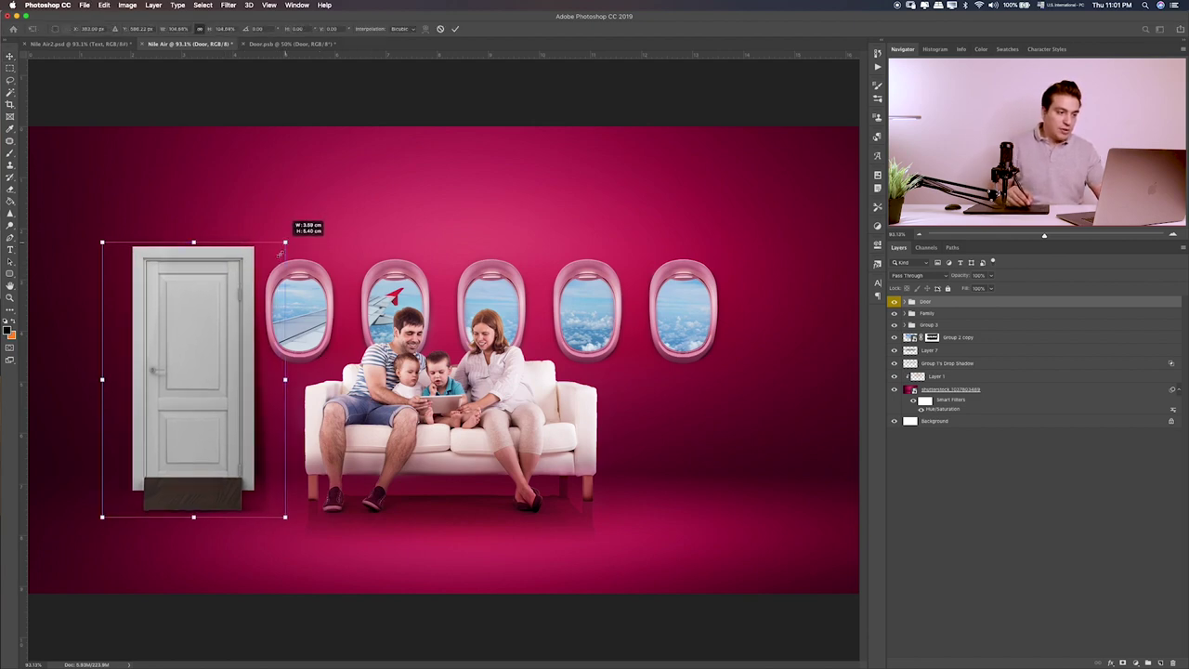
drag(251, 306, 269, 307)
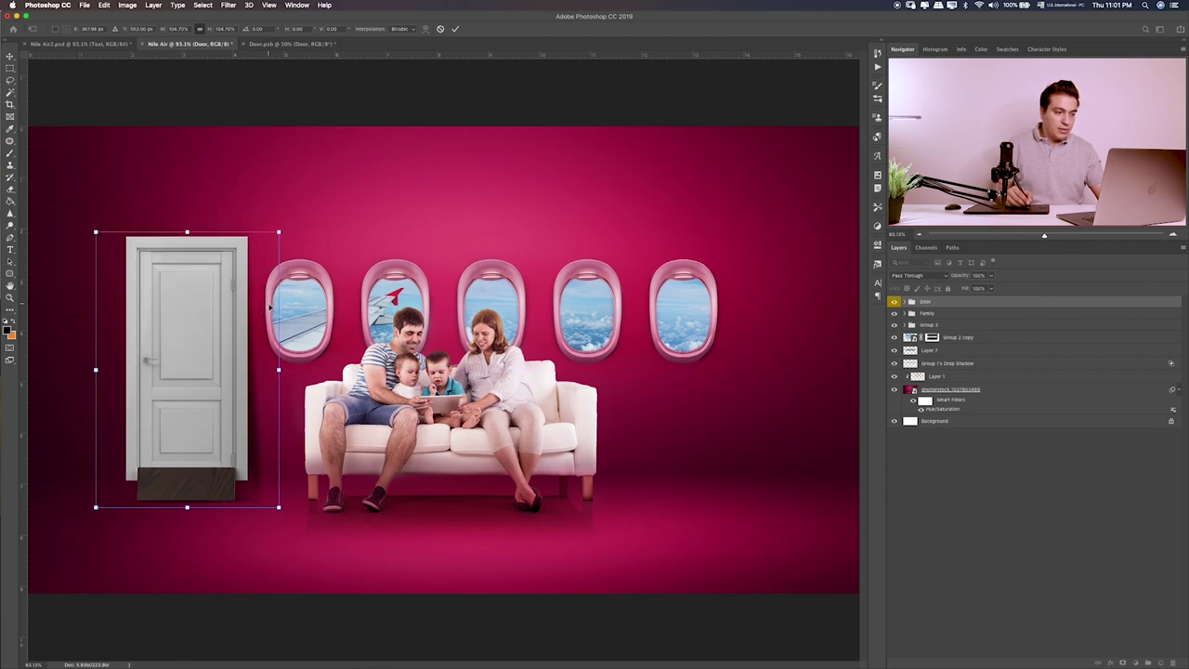
key(Return)
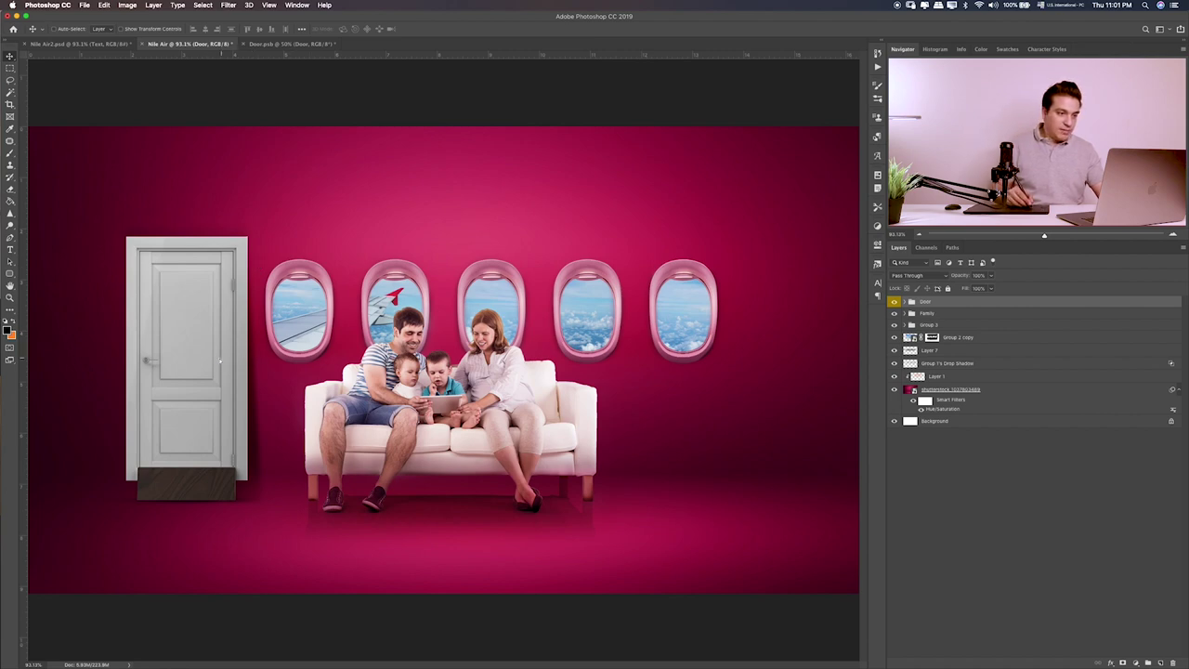
drag(221, 362, 232, 378)
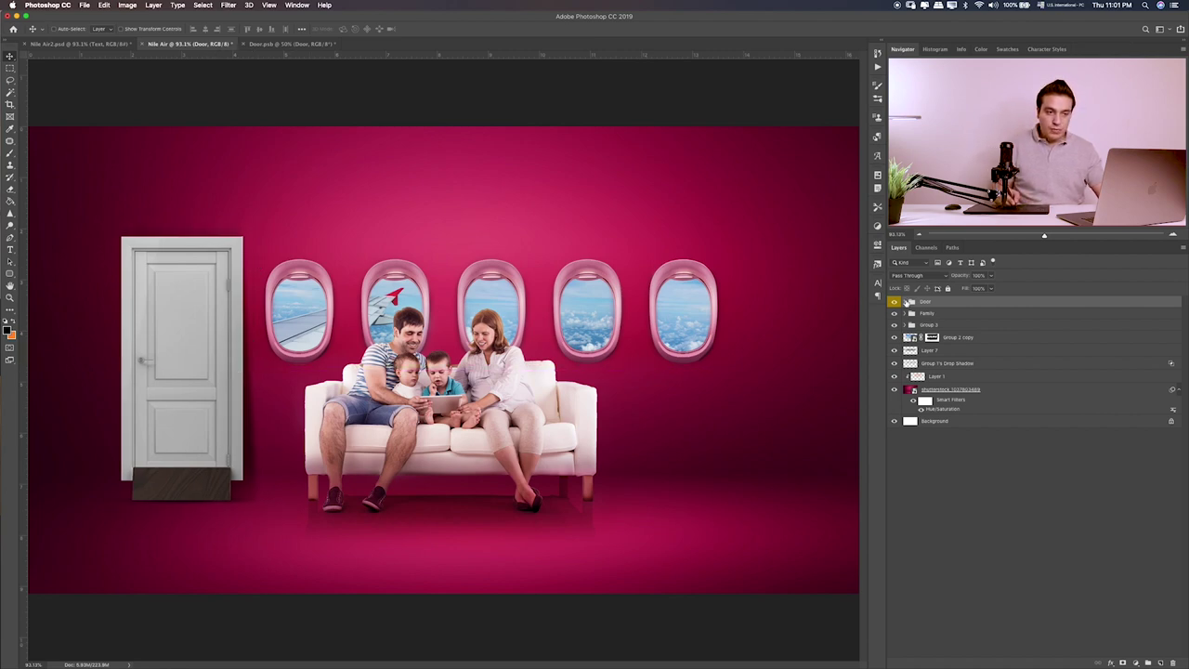
- Add a new layer above Layer 72 in the Door group and paint magenta over the door
click(907, 303)
click(992, 317)
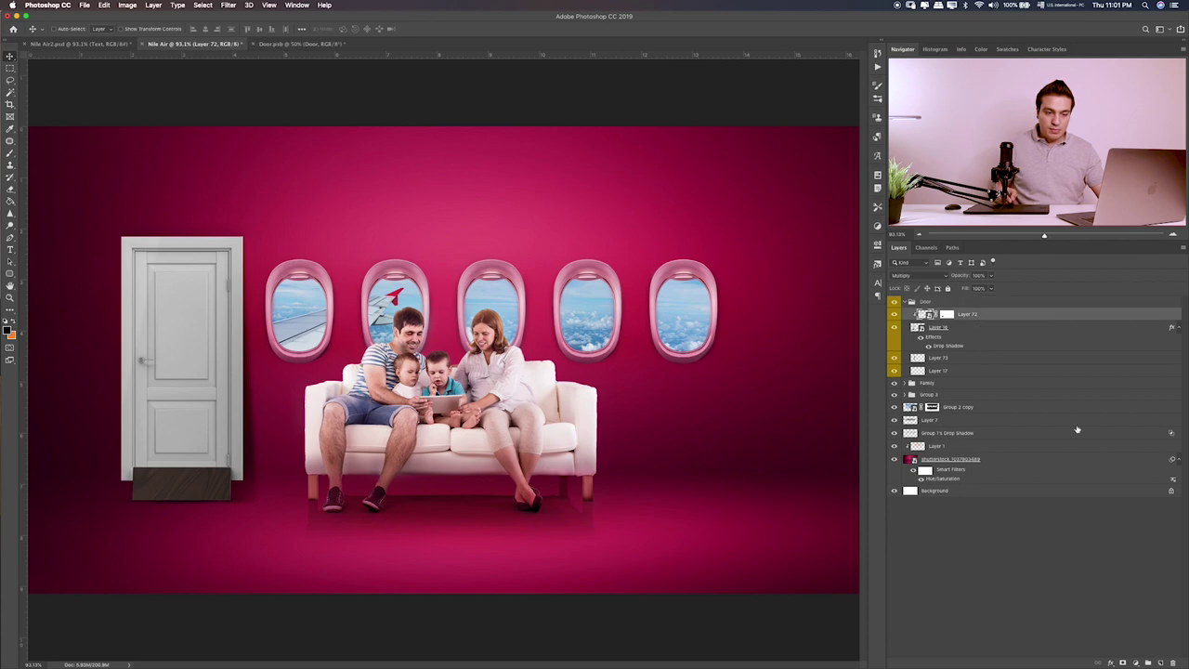
click(1161, 661)
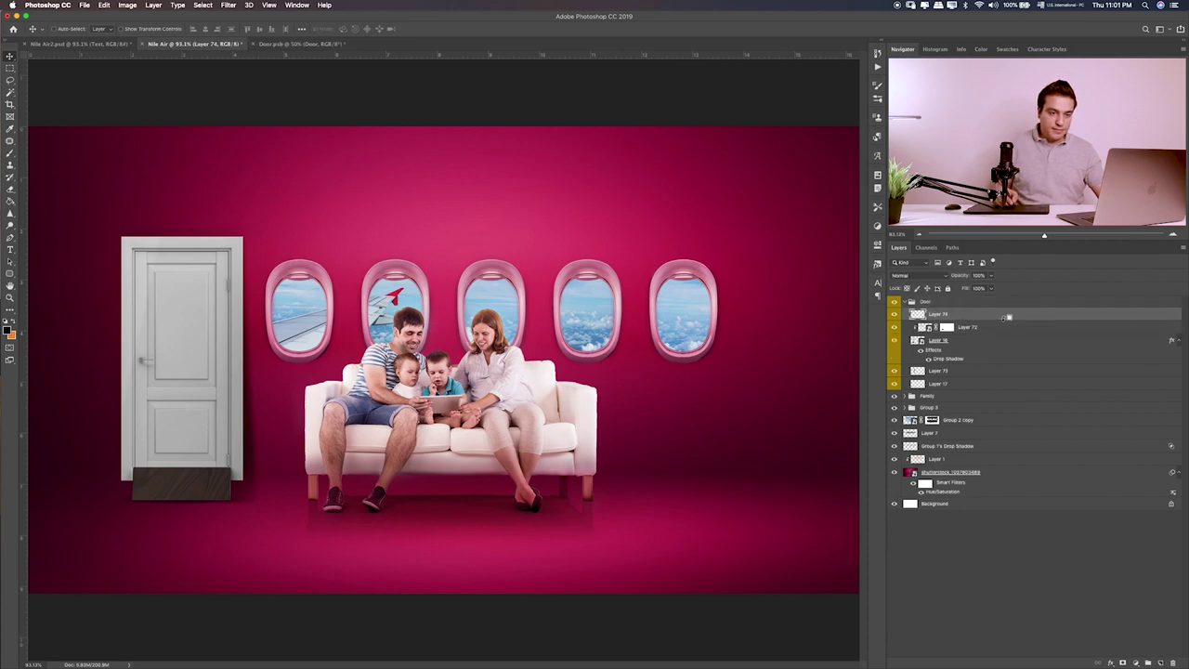
drag(1008, 317, 1008, 327)
key(ctrl+z)
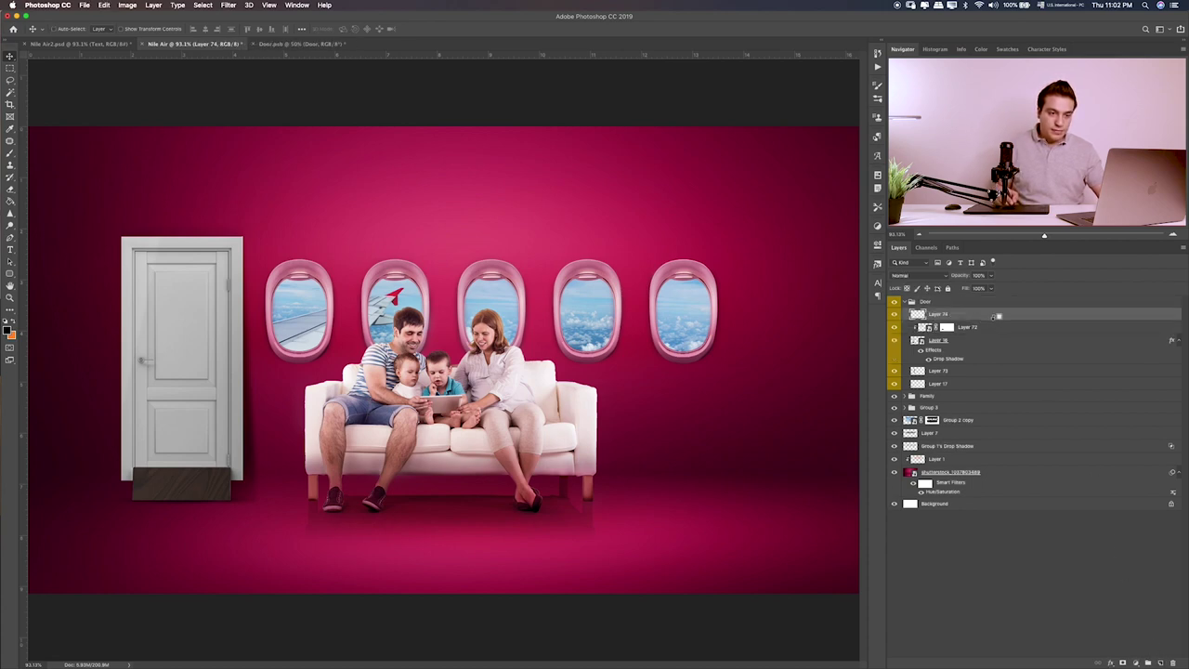
key(b)
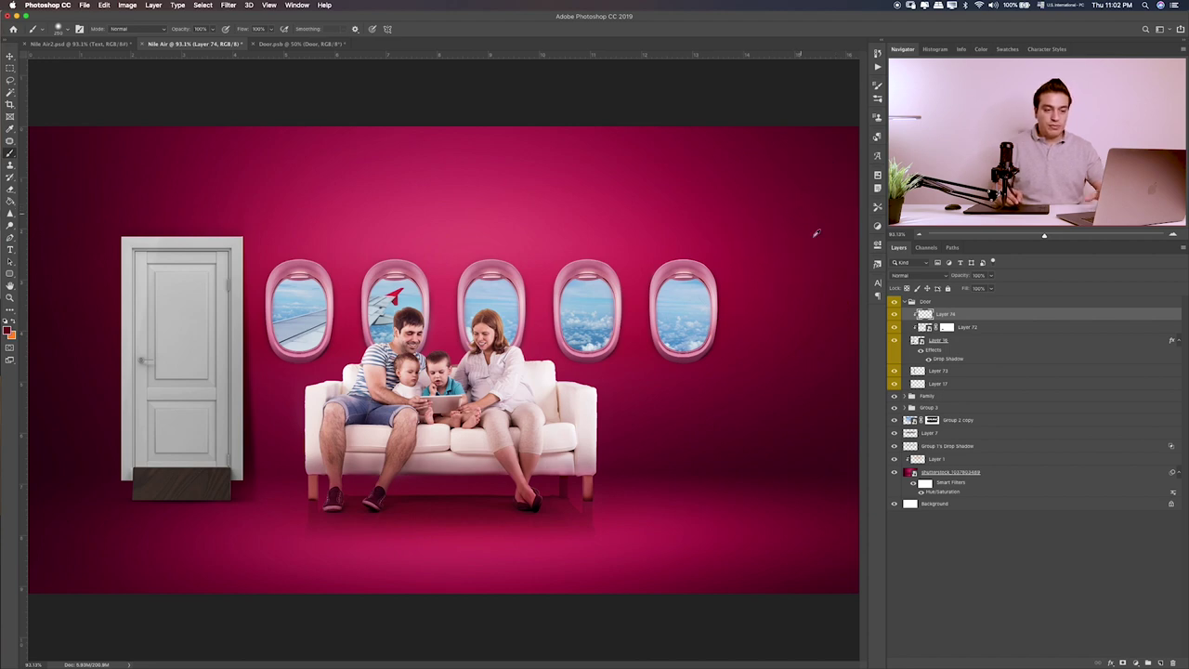
key(bracketright)
key(bracketright)
key(bracketright)
key(bracketright)
key(bracketright)
key(bracketright)
key(bracketright)
key(bracketright)
key(bracketright)
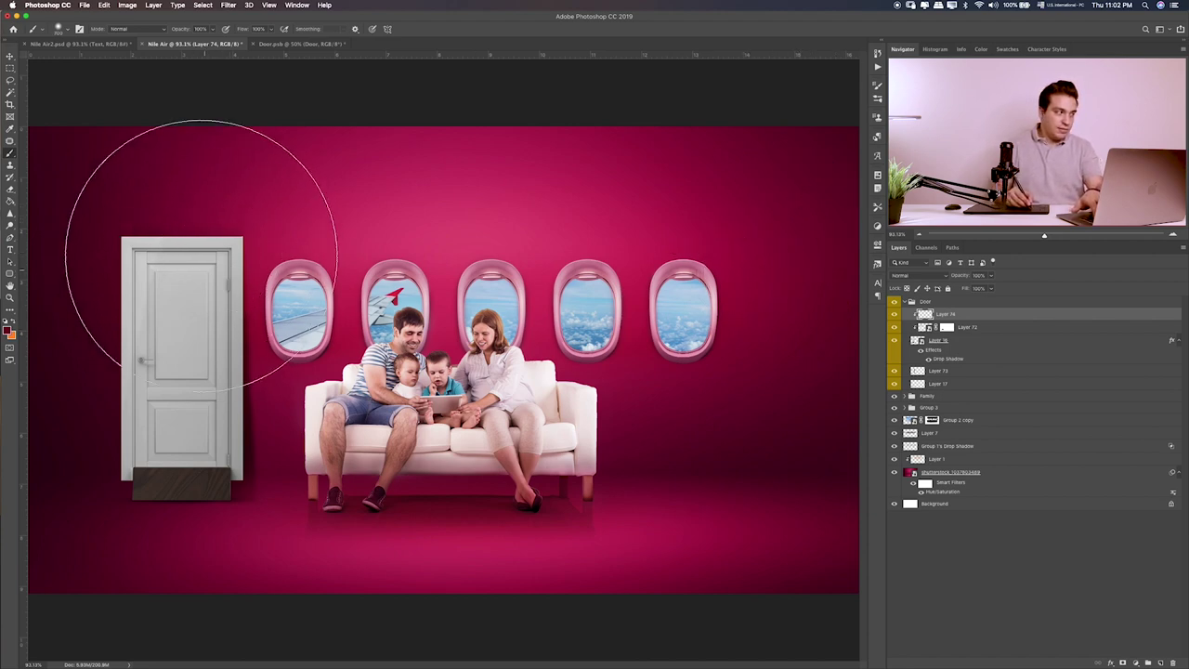
mouse_move(200, 255)
mouse_down()
mouse_move(239, 292)
mouse_move(180, 292)
mouse_move(175, 417)
mouse_move(193, 403)
mouse_up()
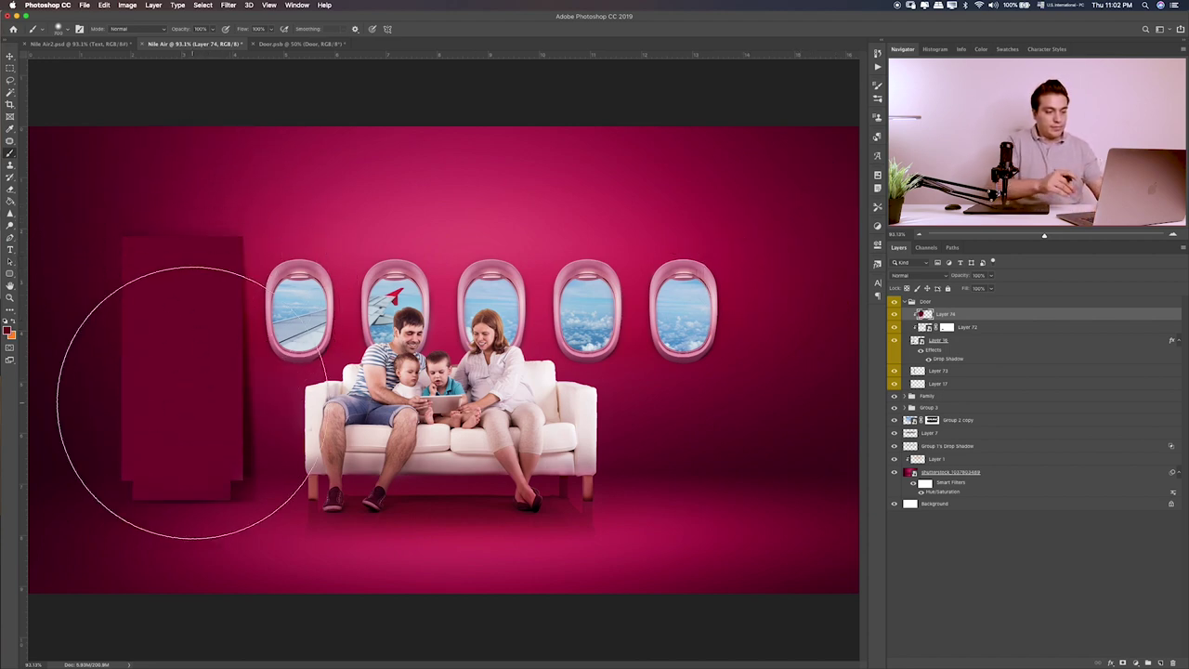
key(v)
- Set the door tint layer to Pin Light blending at about 64% opacity
key(shift+plus)
key(shift+plus)
key(shift+plus)
key(shift+plus)
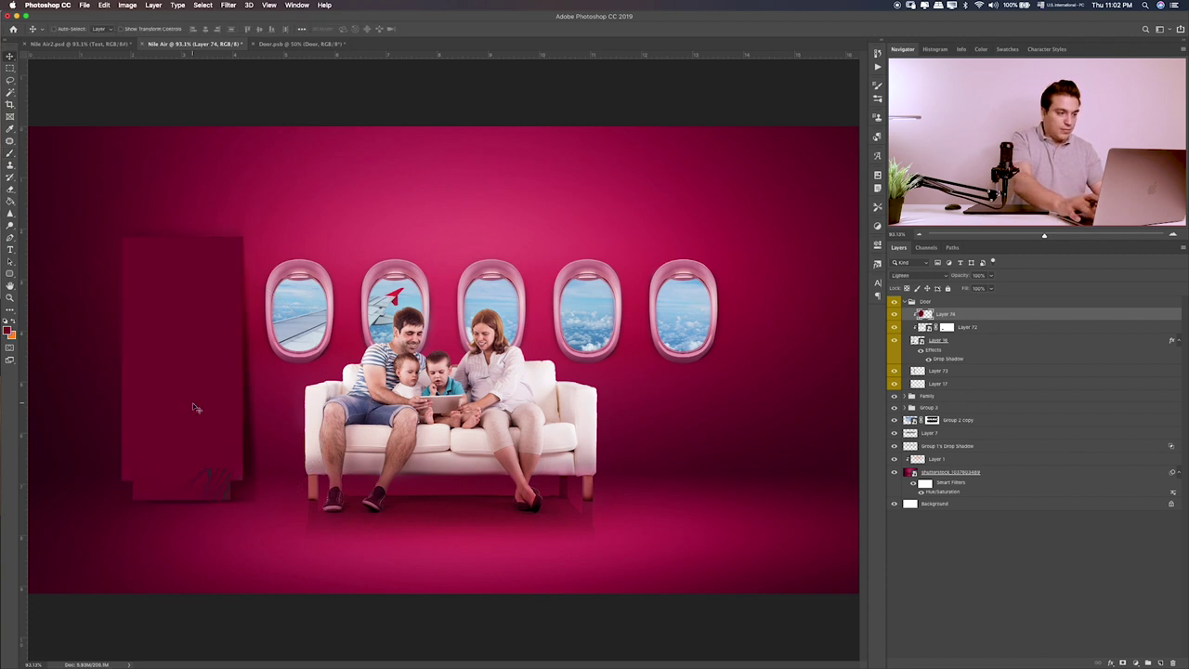
key(shift+plus)
key(shift+plus)
key(shift+plus)
key(shift+plus)
key(shift+plus)
key(shift+plus)
key(shift+plus)
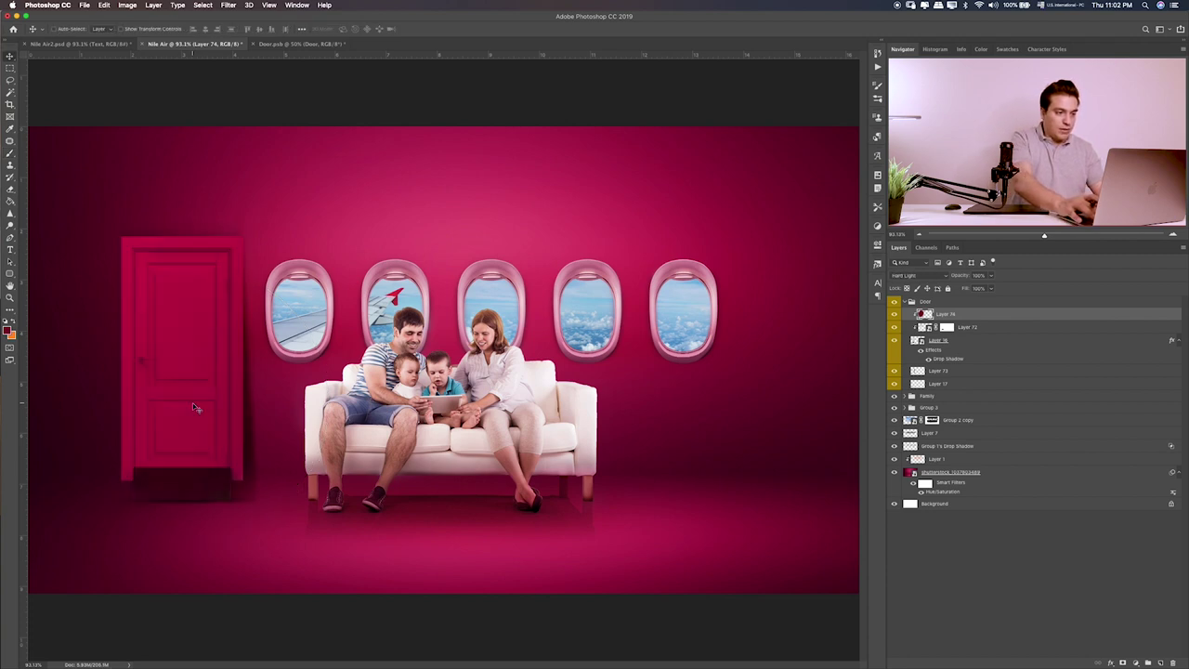
key(shift+plus)
key(shift+plus)
key(shift+plus)
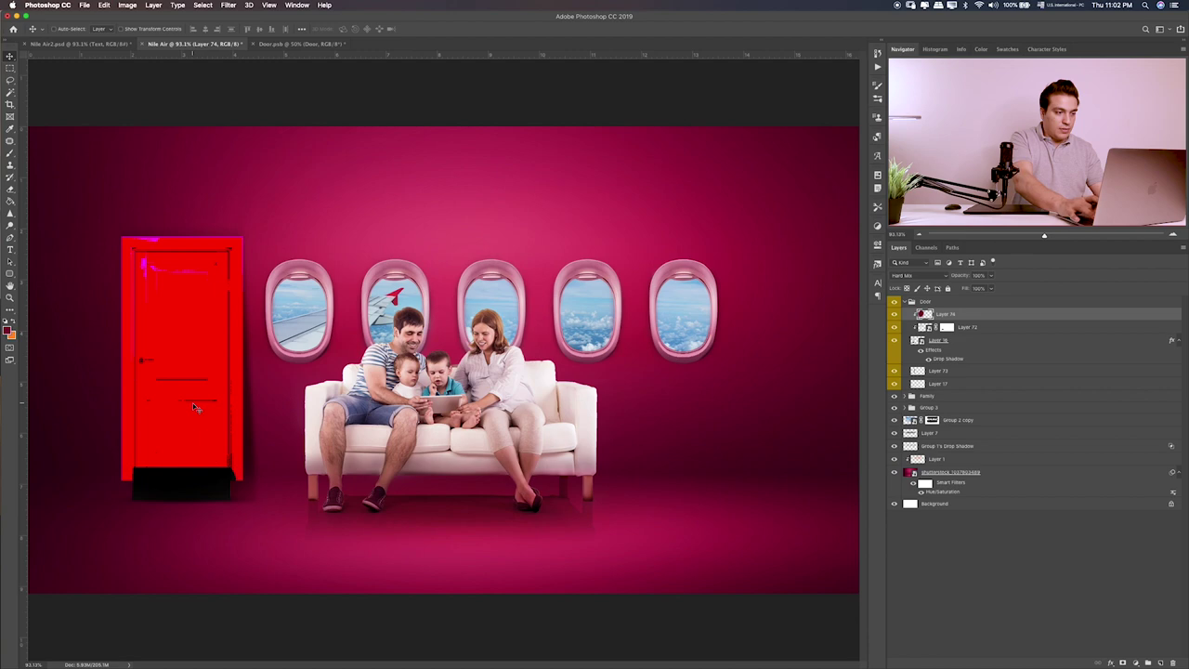
key(shift+plus)
key(shift+plus)
key(shift+plus)
key(shift+plus)
key(shift+plus)
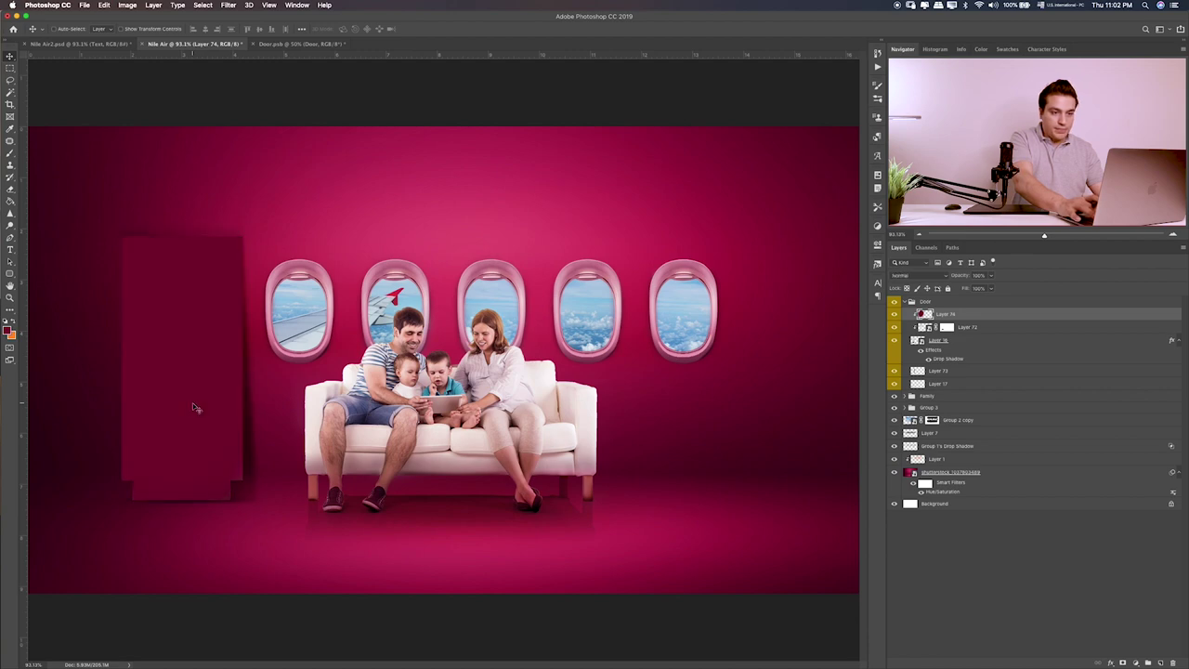
key(shift+plus)
key(shift+plus)
key(shift+plus)
key(shift+plus)
key(shift+plus)
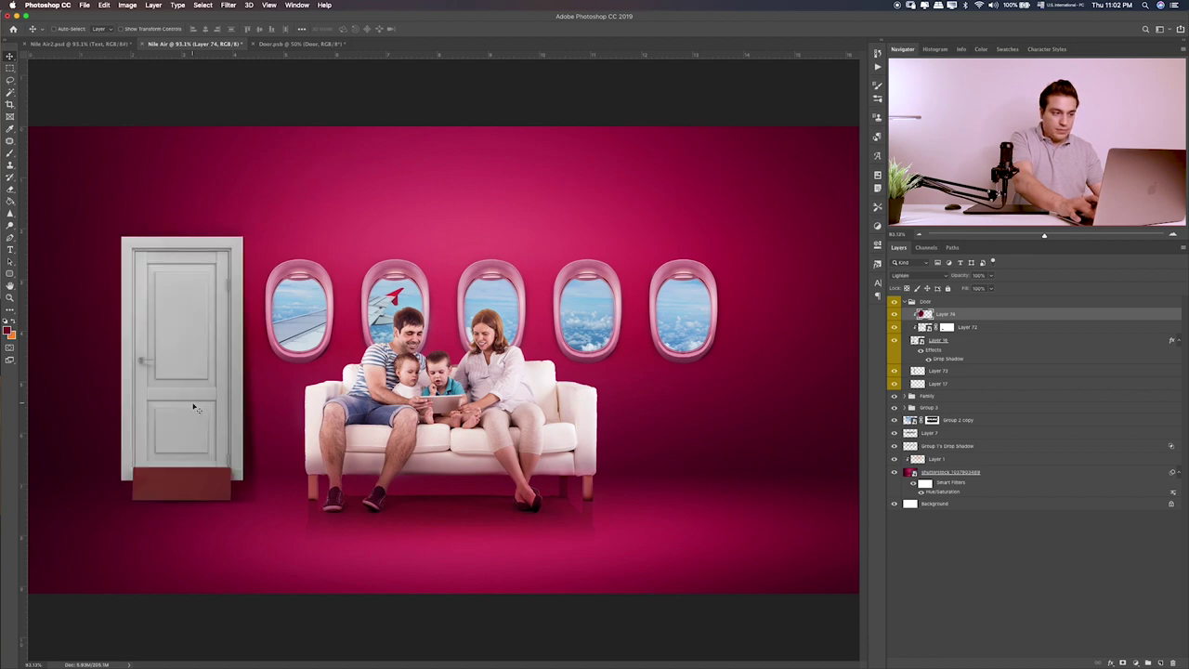
key(shift+plus)
key(shift+plus)
key(shift+plus)
key(shift+plus)
key(shift+plus)
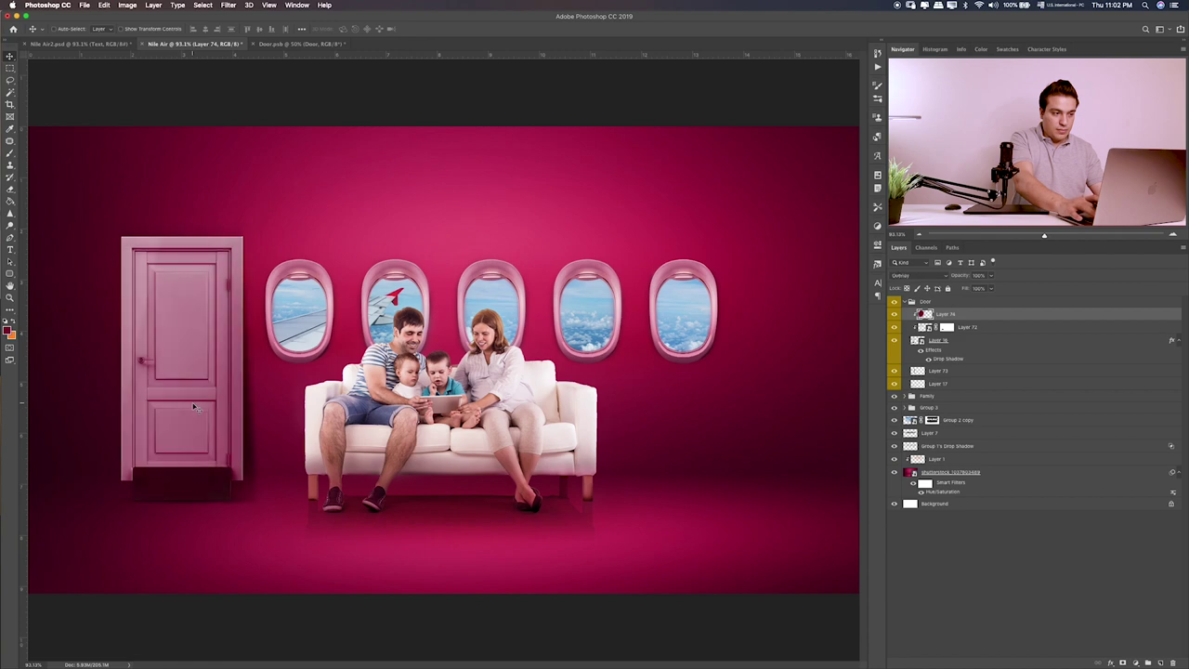
key(shift+plus)
key(shift+plus)
key(shift+plus)
key(shift+plus)
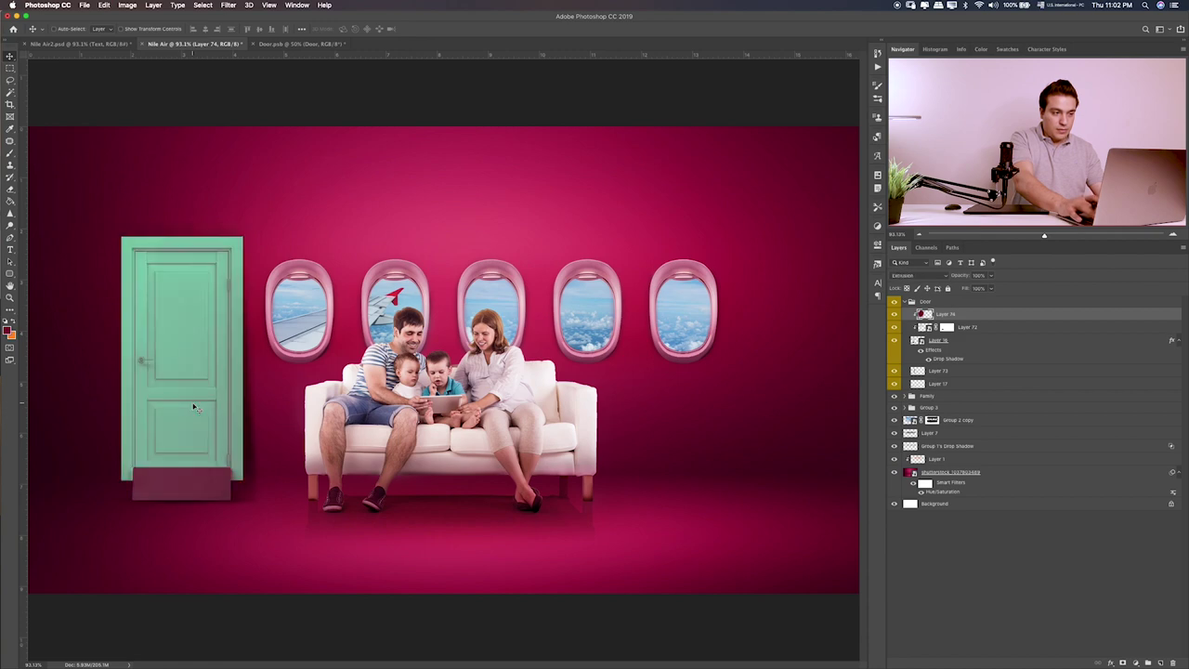
key(shift+plus)
key(shift+plus)
key(shift+plus)
key(shift+plus)
key(shift+plus)
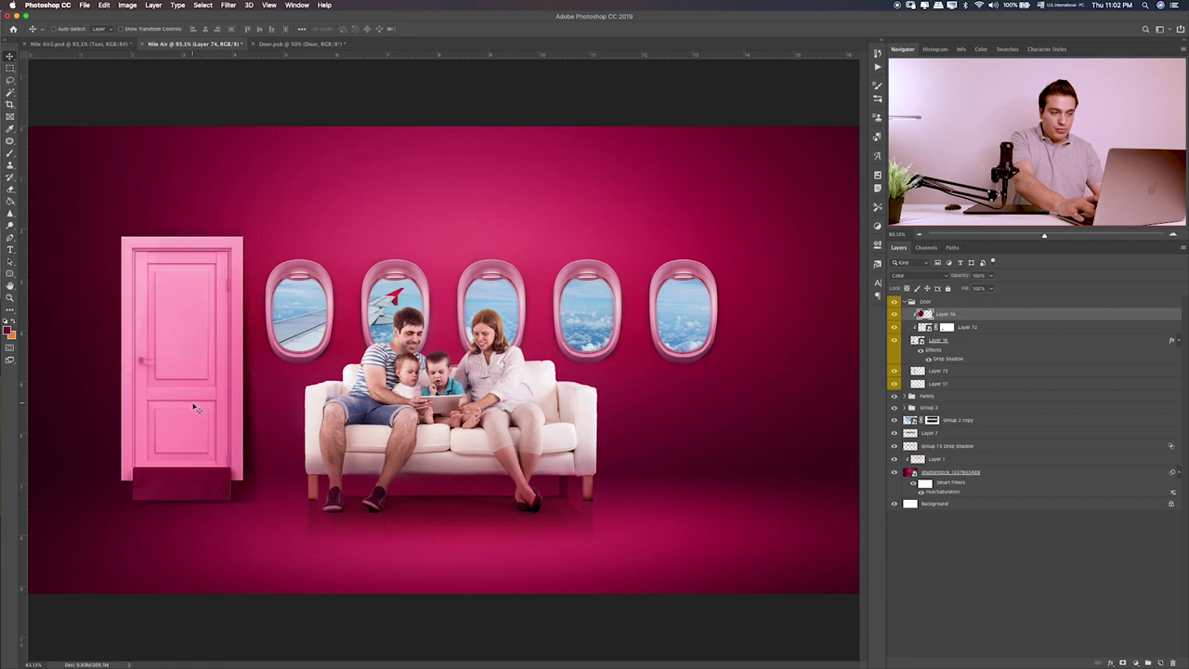
key(shift+minus)
key(shift+minus)
key(shift+minus)
key(shift+minus)
key(shift+minus)
key(shift+minus)
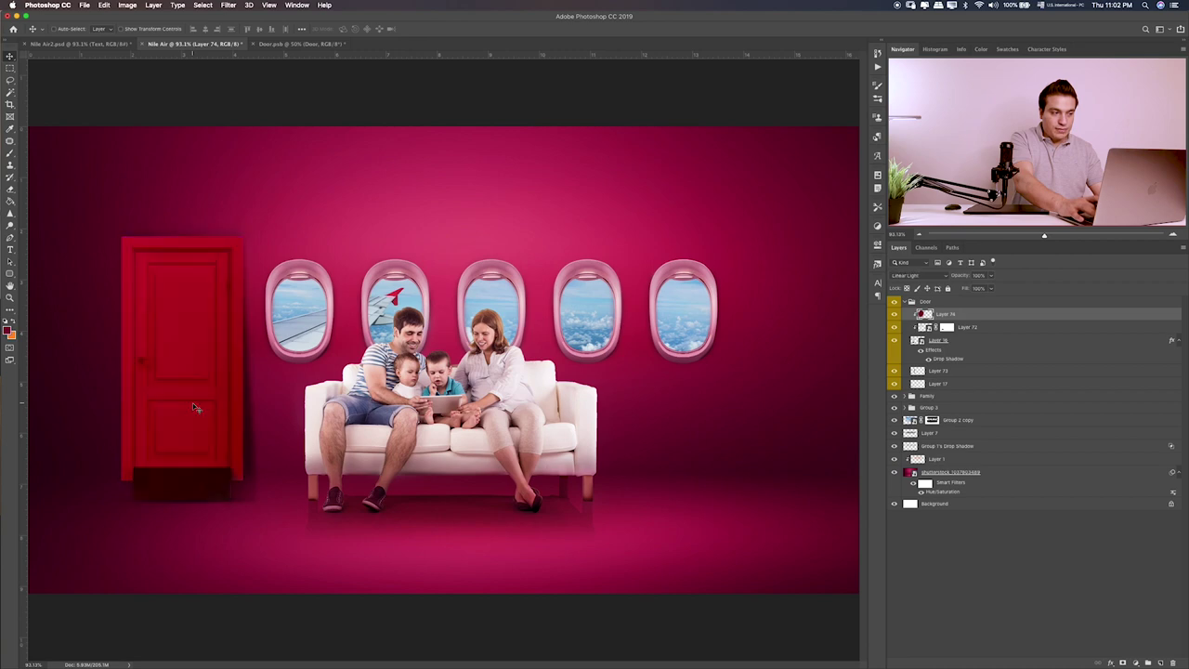
key(shift+minus)
key(shift+minus)
key(shift+minus)
key(shift+minus)
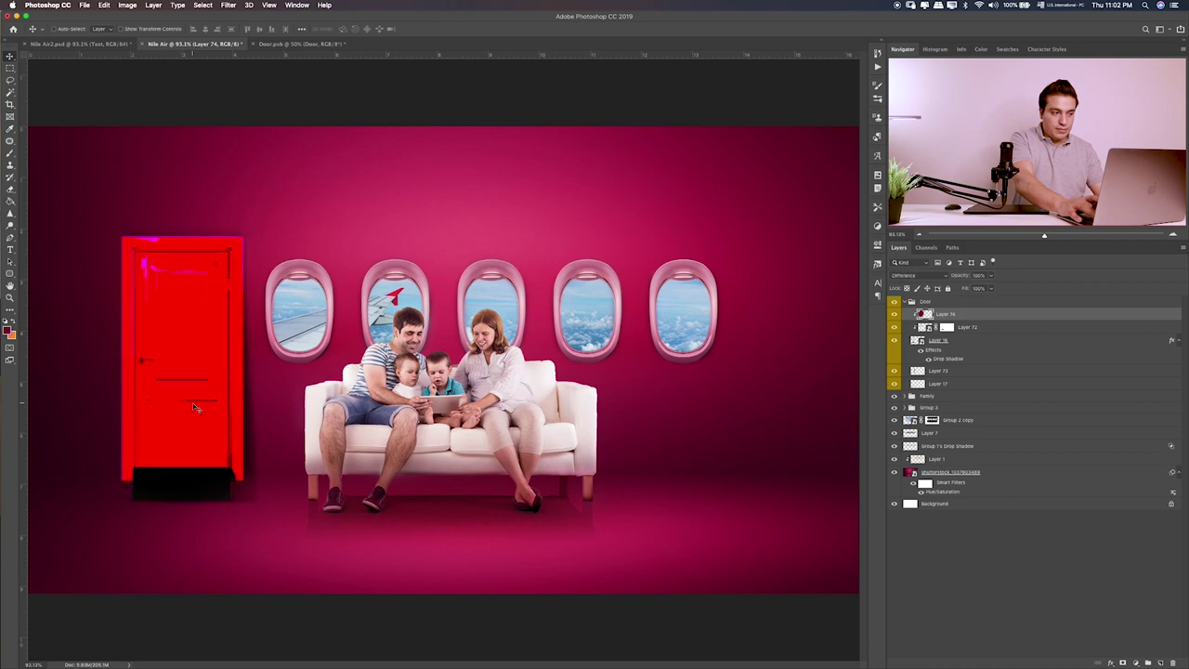
key(shift+minus)
key(shift+minus)
key(shift+minus)
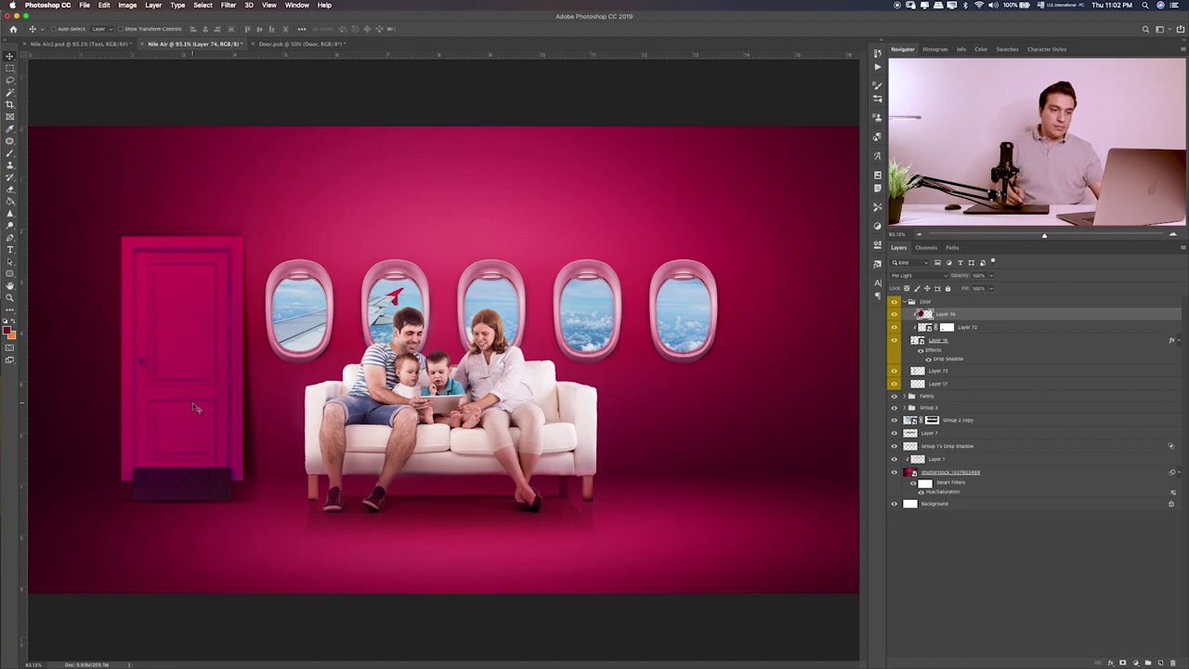
mouse_move(993, 278)
mouse_down()
mouse_move(971, 288)
mouse_move(1004, 292)
mouse_up()
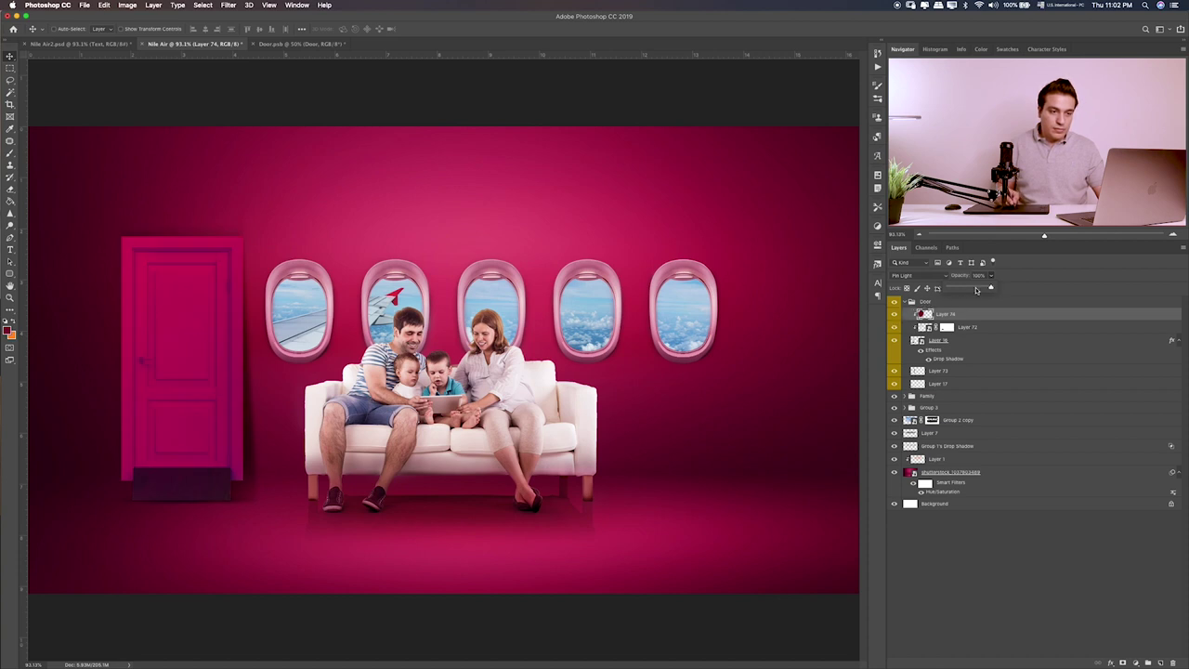
click(977, 289)
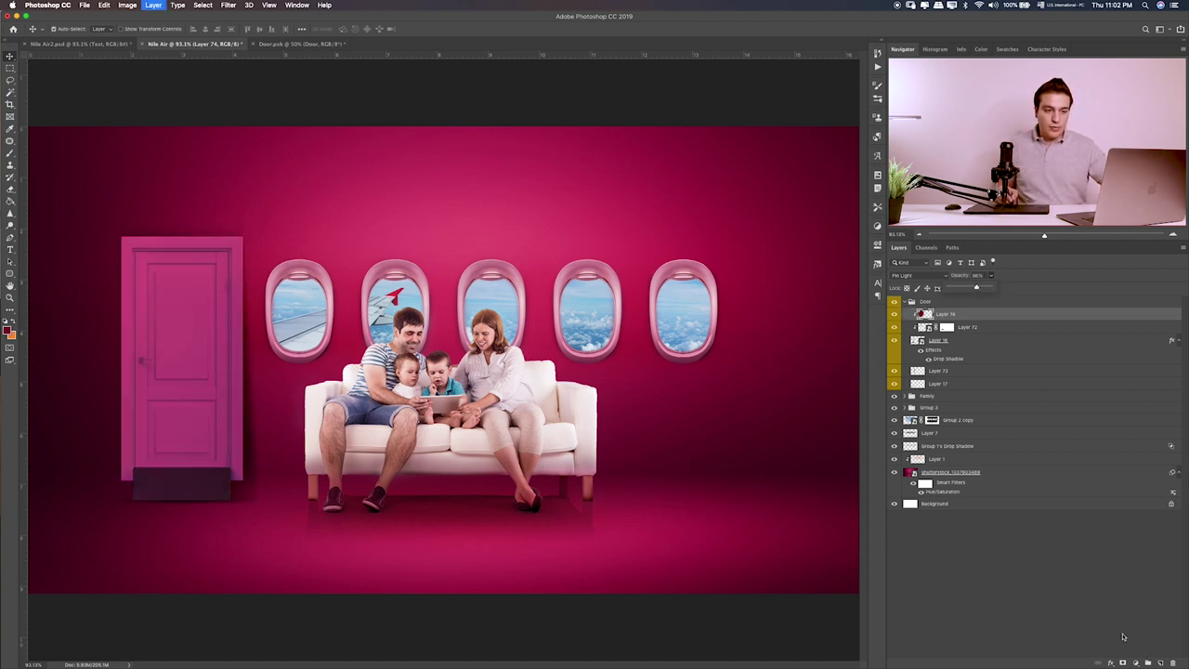
- Duplicate the door tint as a clipped copy and set its blend mode to Overlay
key(super+j)
alt+click(985, 323)
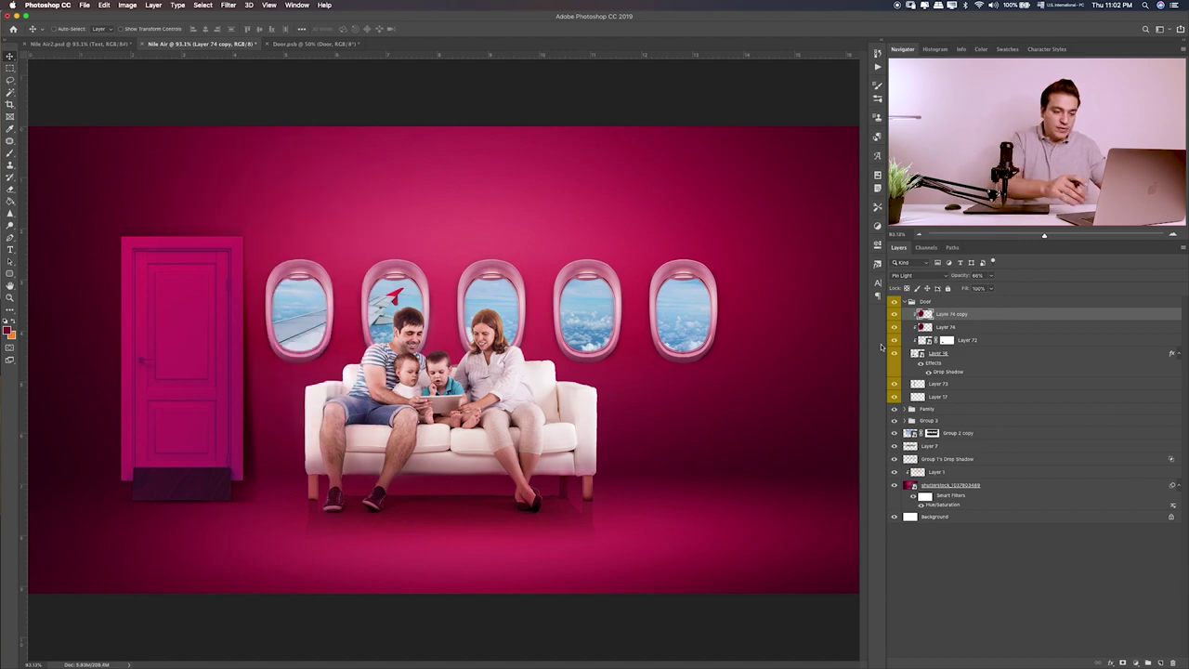
key(alt+shift+x)
key(alt+shift+u)
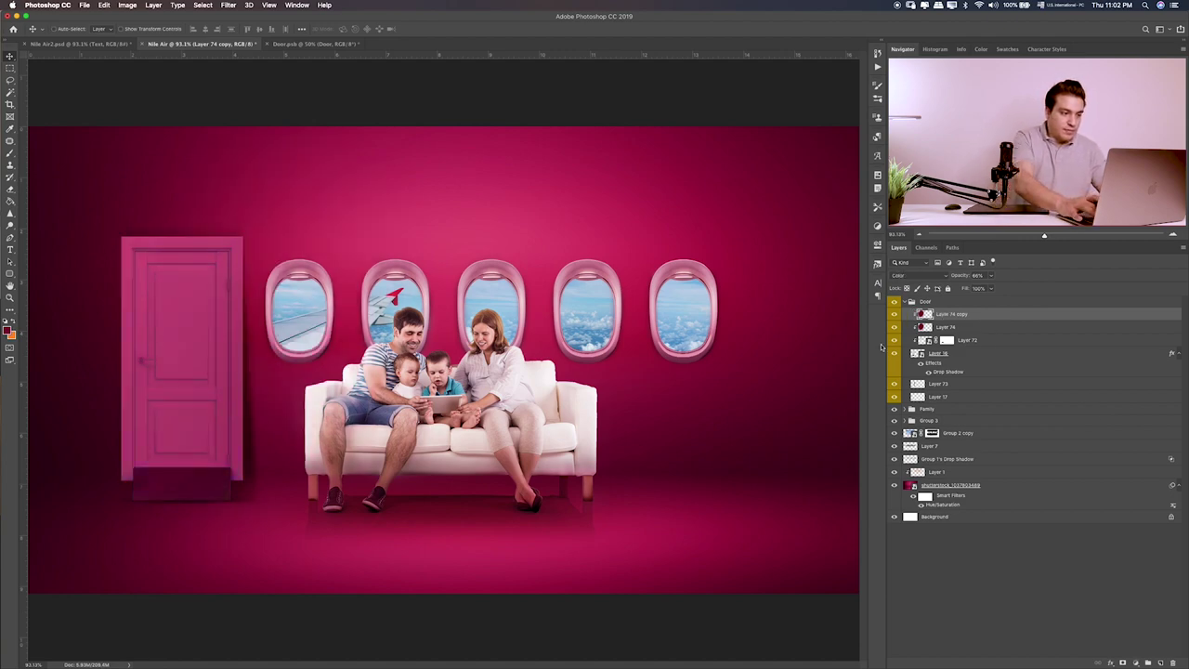
key(alt+shift+y)
key(alt+shift+c)
key(alt+shift+n)
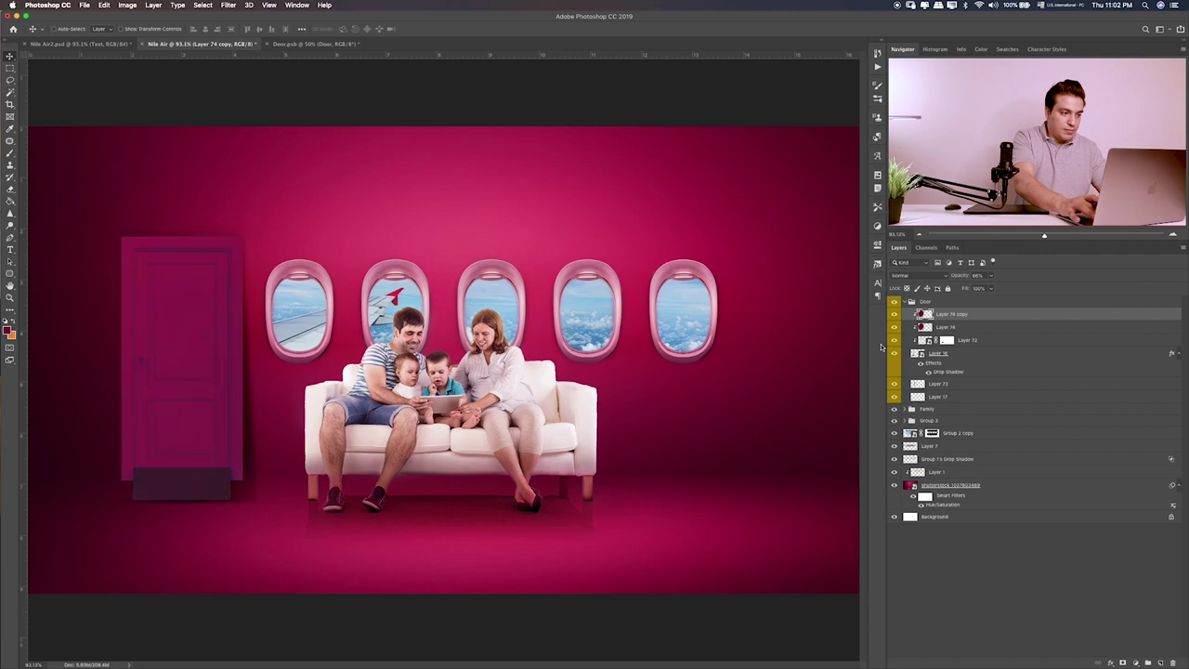
key(alt+shift+k)
key(alt+shift+m)
key(alt+shift+g)
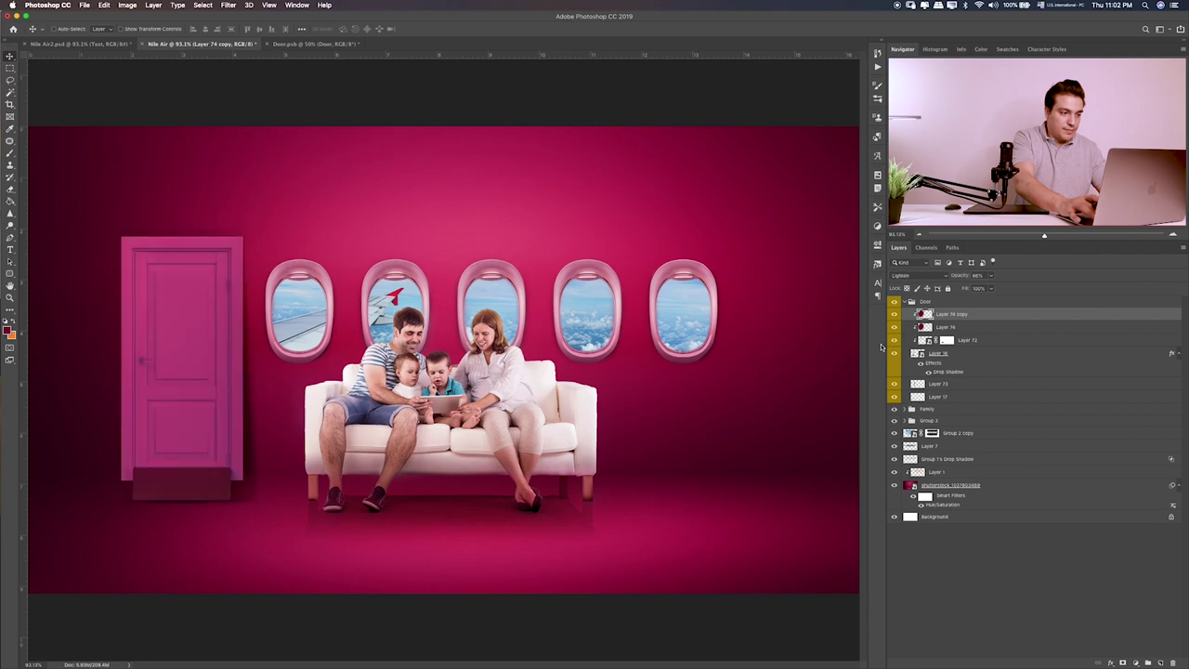
key(alt+shift+s)
key(alt+shift+d)
key(alt+shift+o)
key(alt+shift+f)
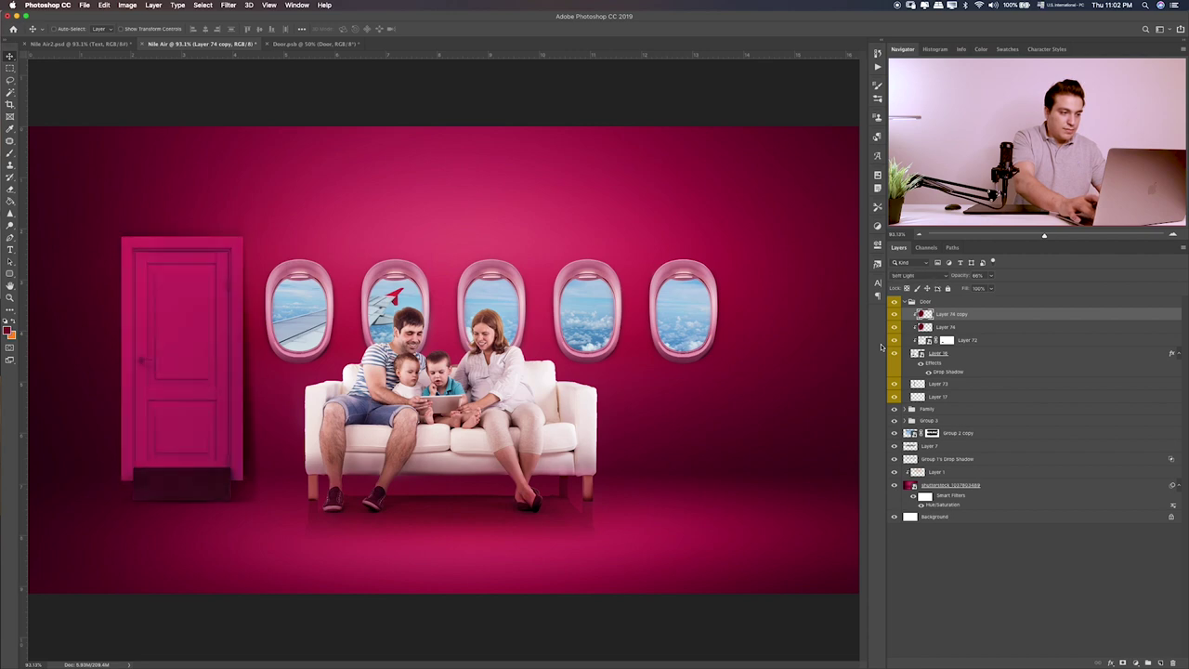
key(alt+shift+o)
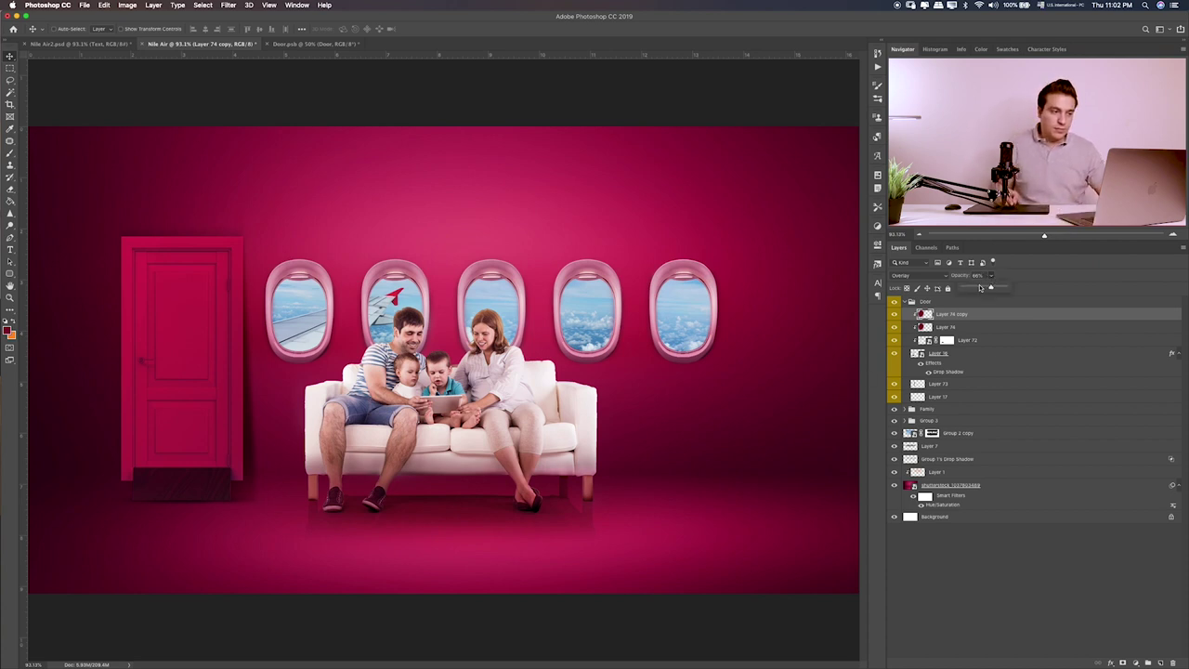
- Lower the Overlay tint's opacity, compare the door with Layer 74, and collapse the Door group
drag(980, 288, 982, 288)
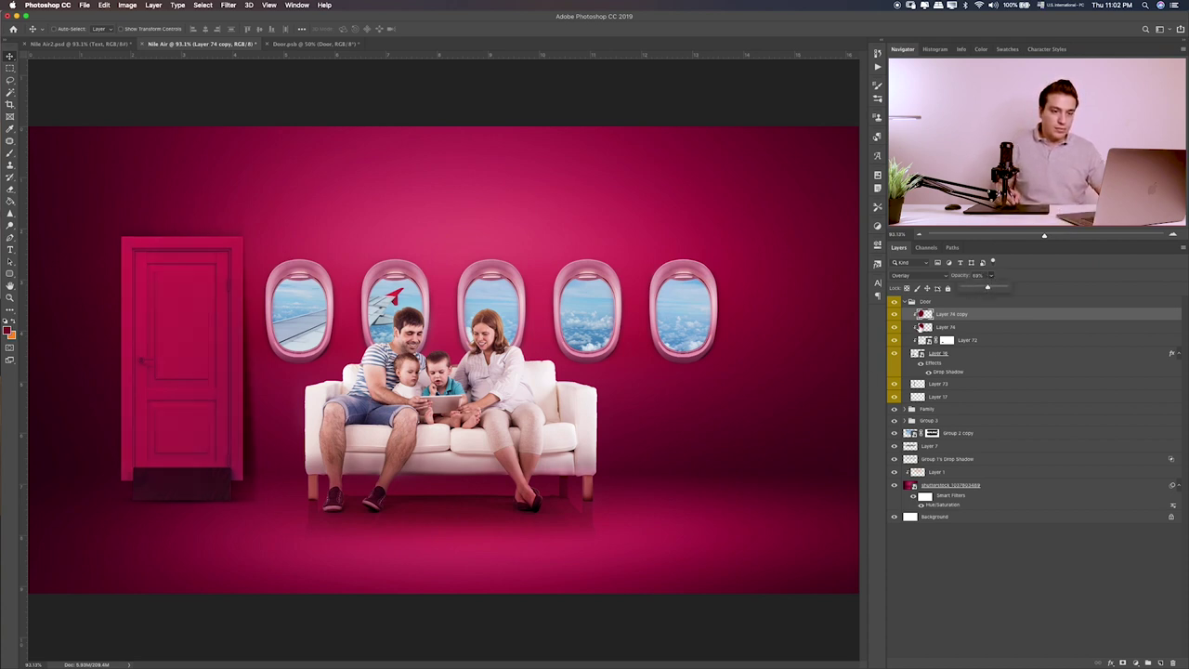
click(895, 327)
click(927, 329)
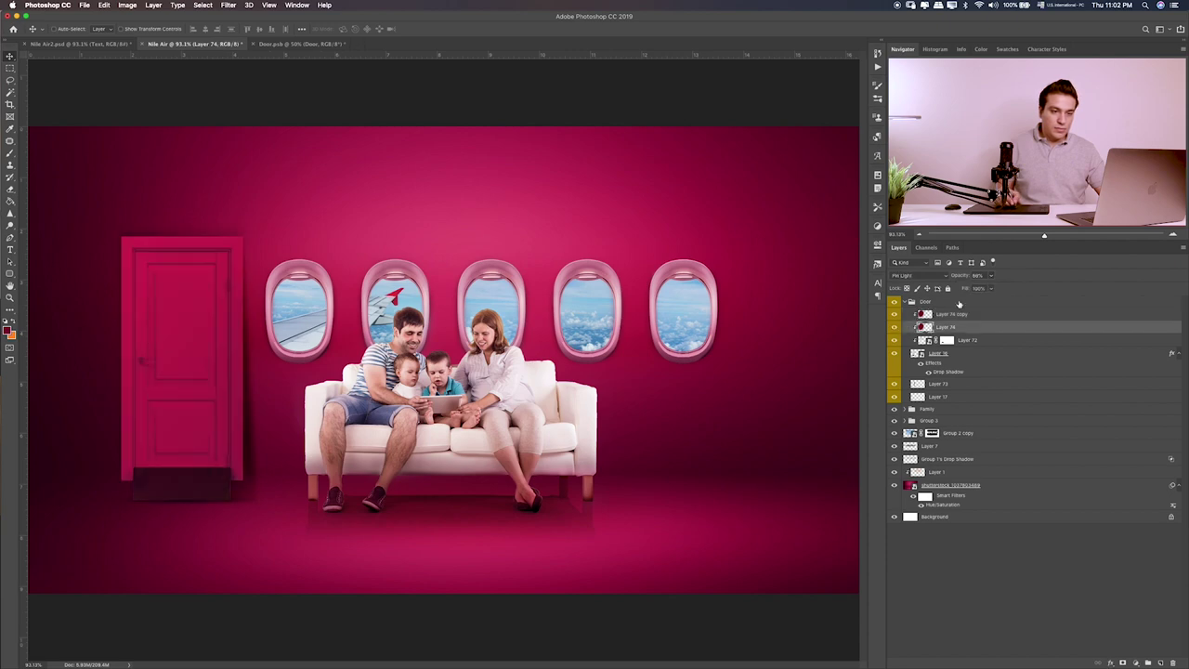
double_click(940, 316)
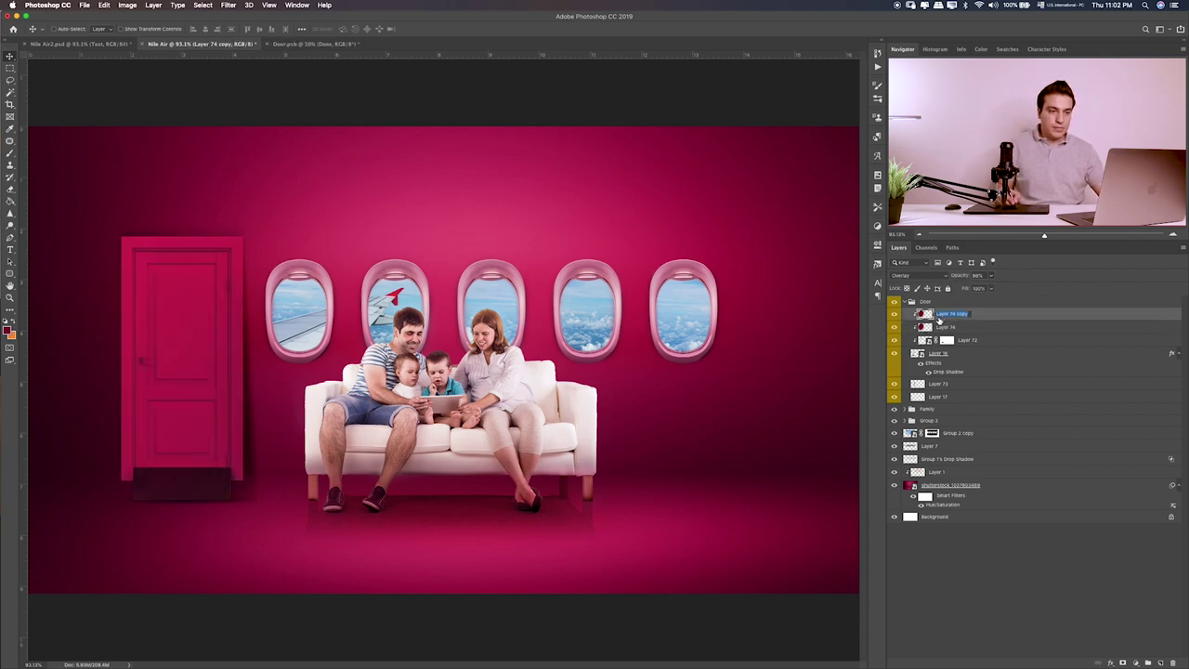
click(946, 303)
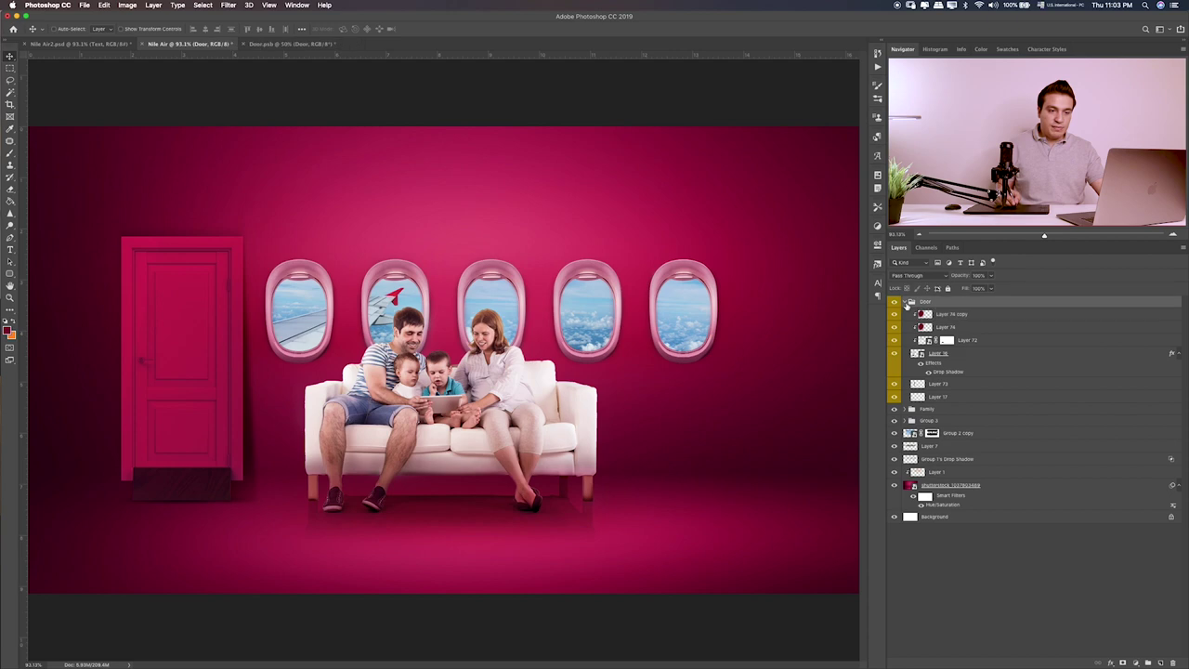
- Drag the potted plant image Layer 2.png from Finder into the cabin scene
key(super+Tab)
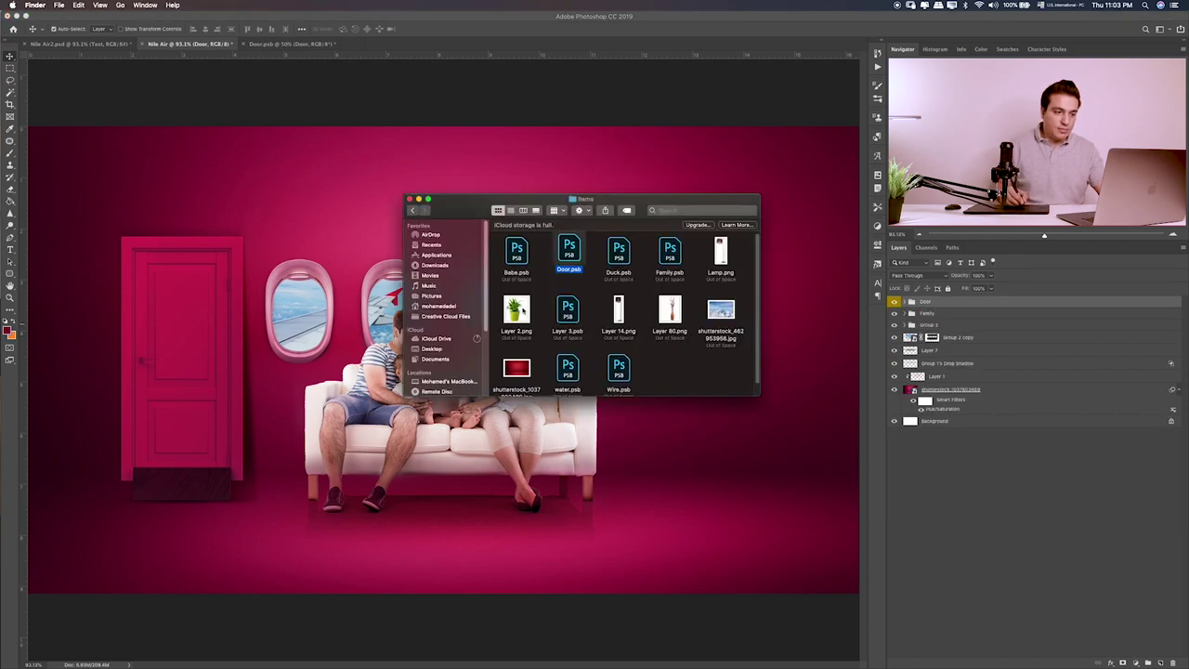
click(523, 312)
key(space)
key(space)
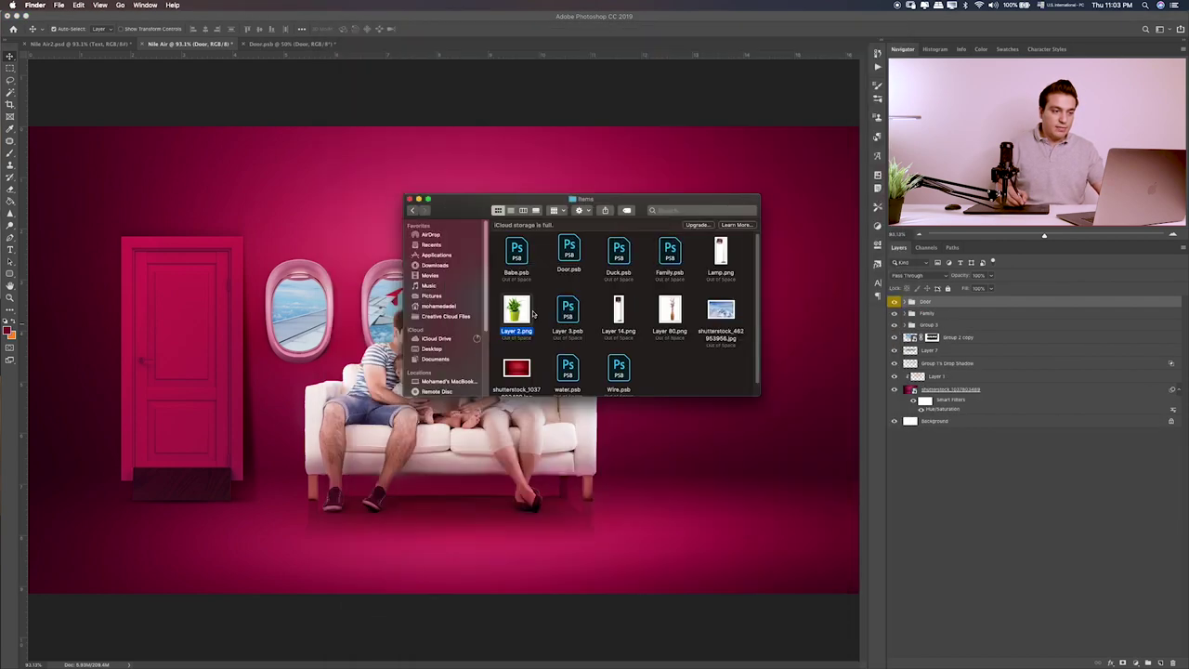
drag(523, 314, 219, 443)
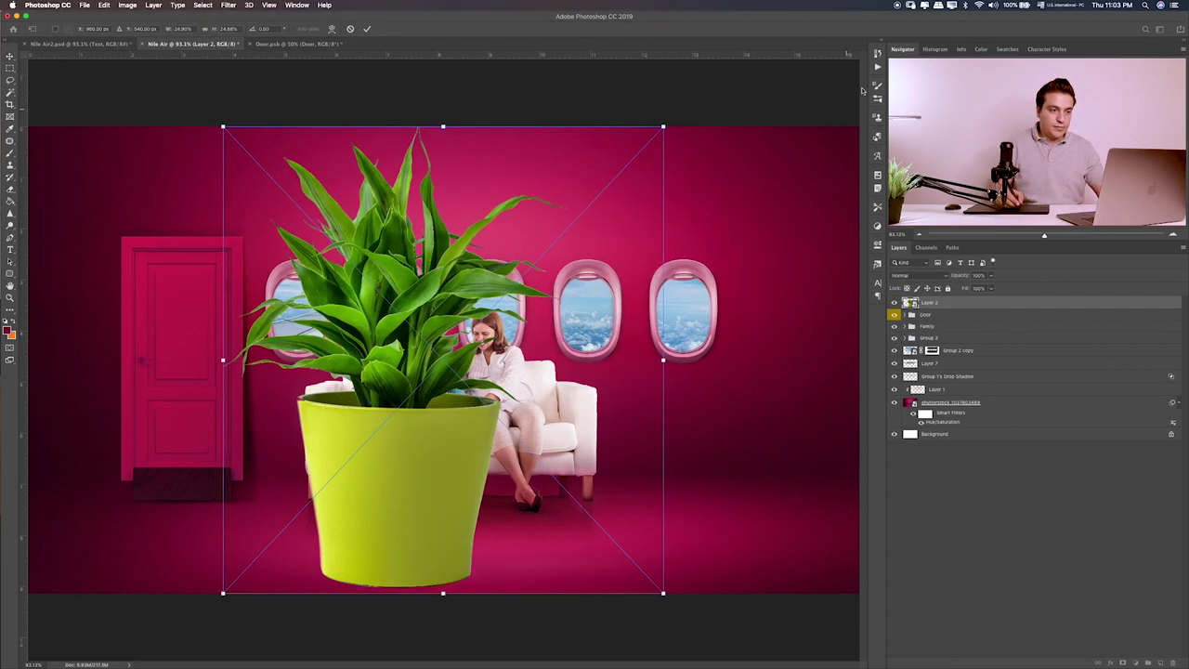
- Scale the plant down, stand it between door and sofa, and add empty Layer 75
drag(664, 130, 310, 500)
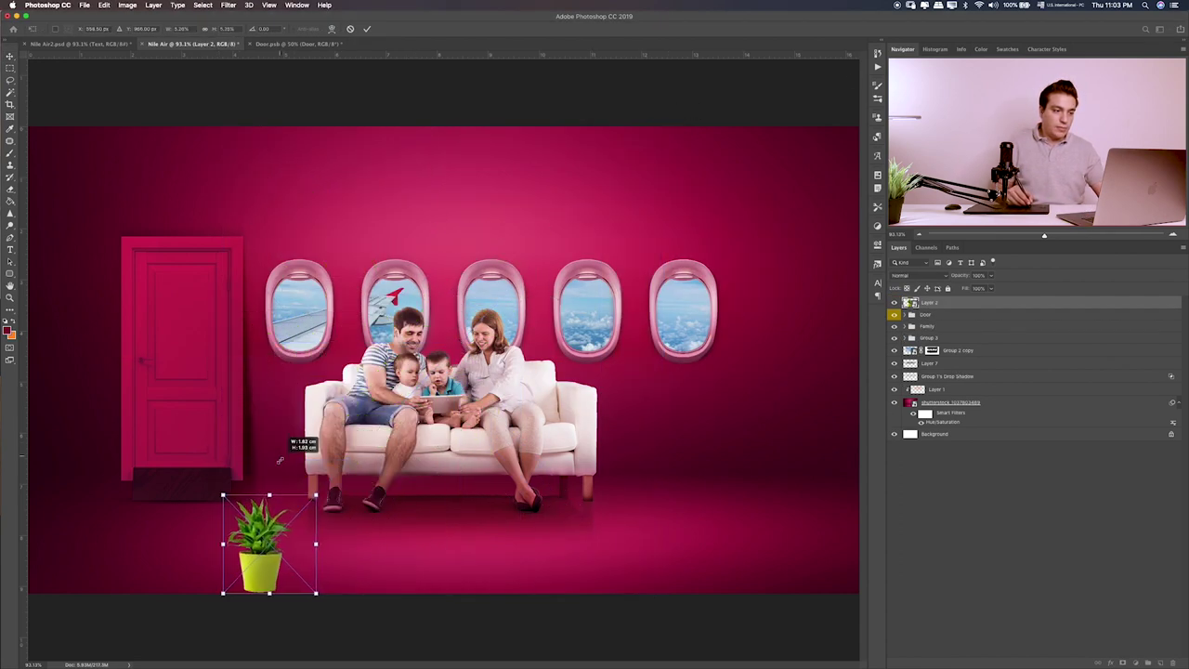
drag(264, 552, 286, 448)
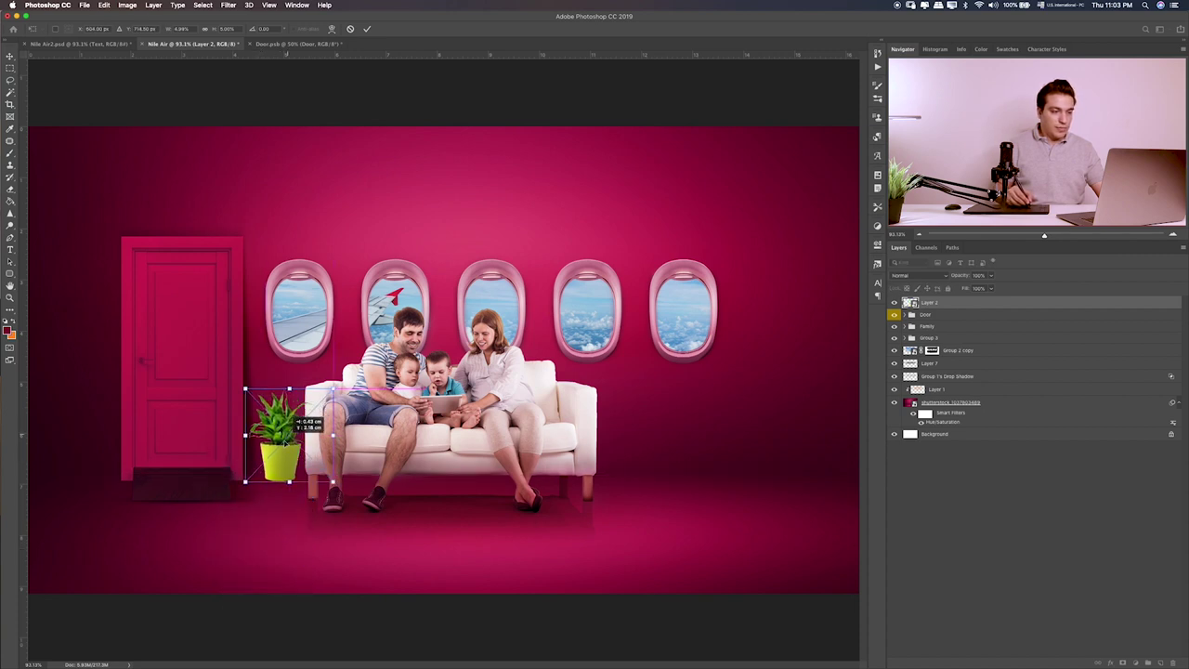
drag(332, 397, 301, 461)
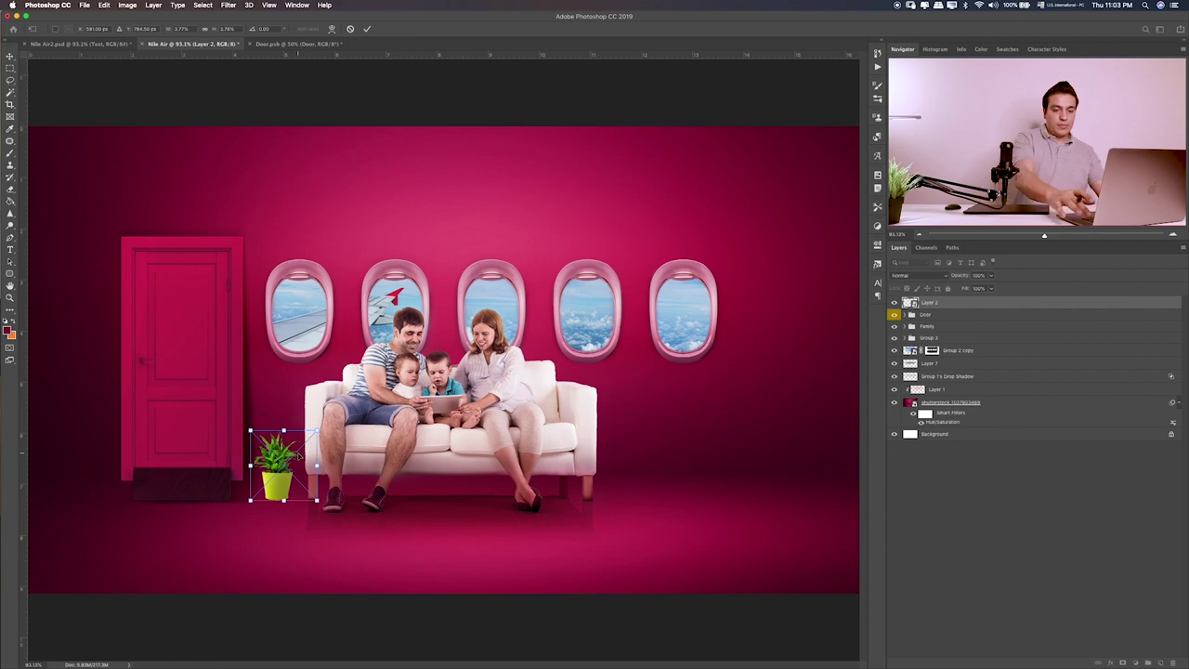
key(Return)
key(super+plus)
key(super+plus)
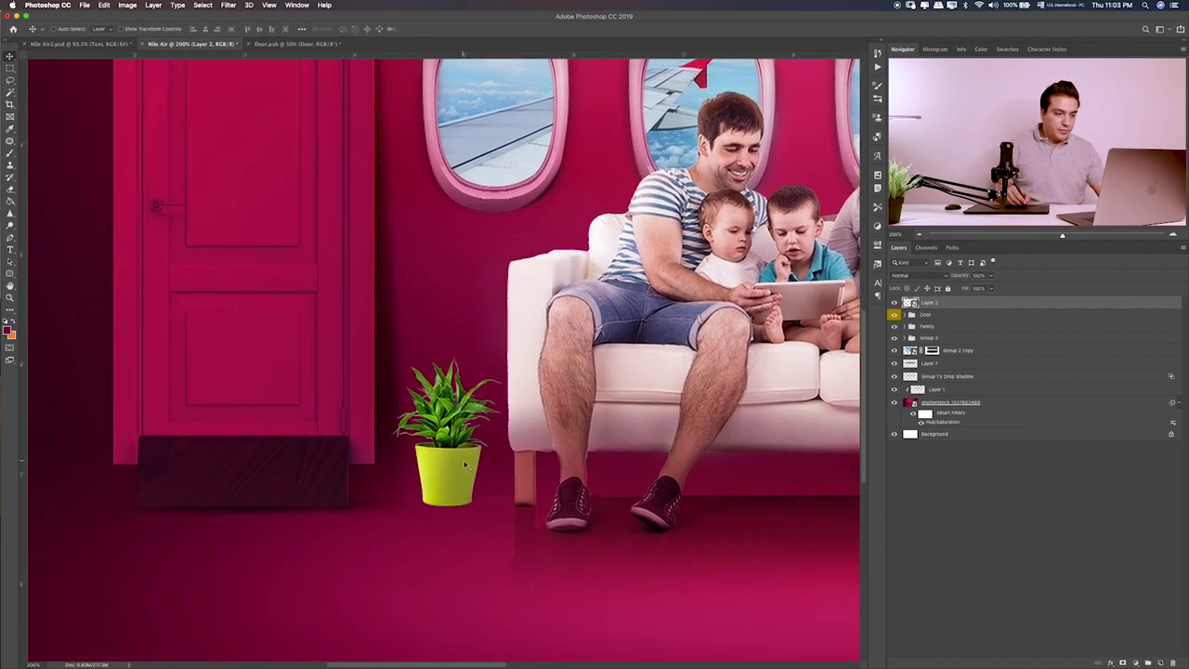
drag(455, 465, 462, 466)
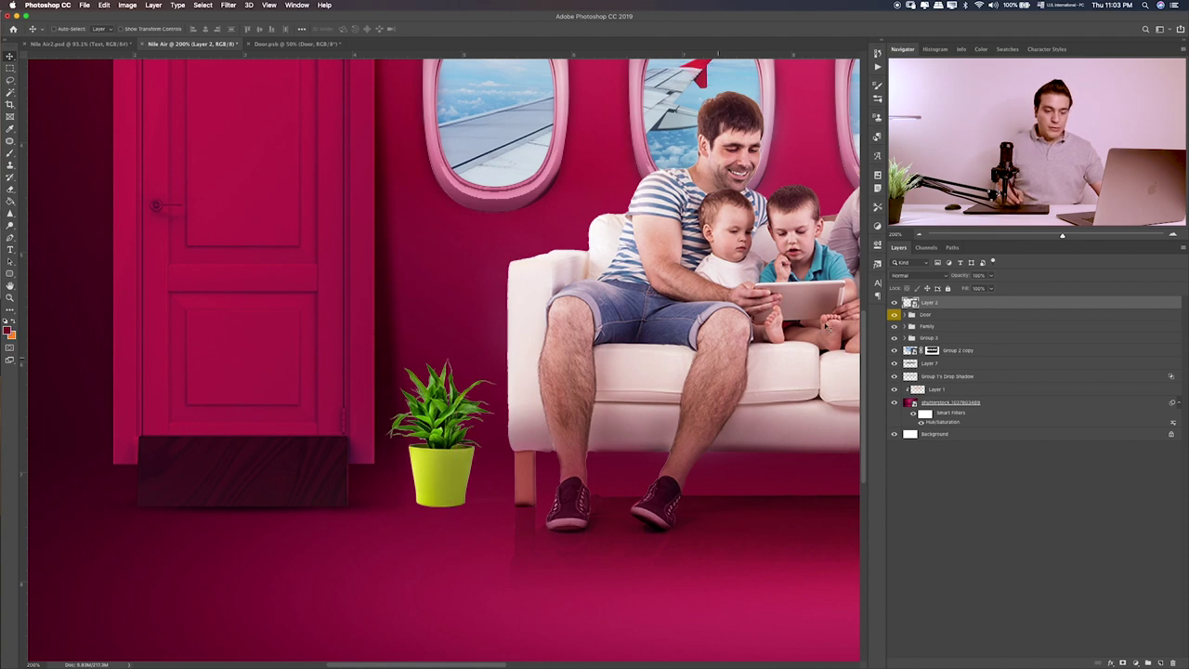
click(1160, 663)
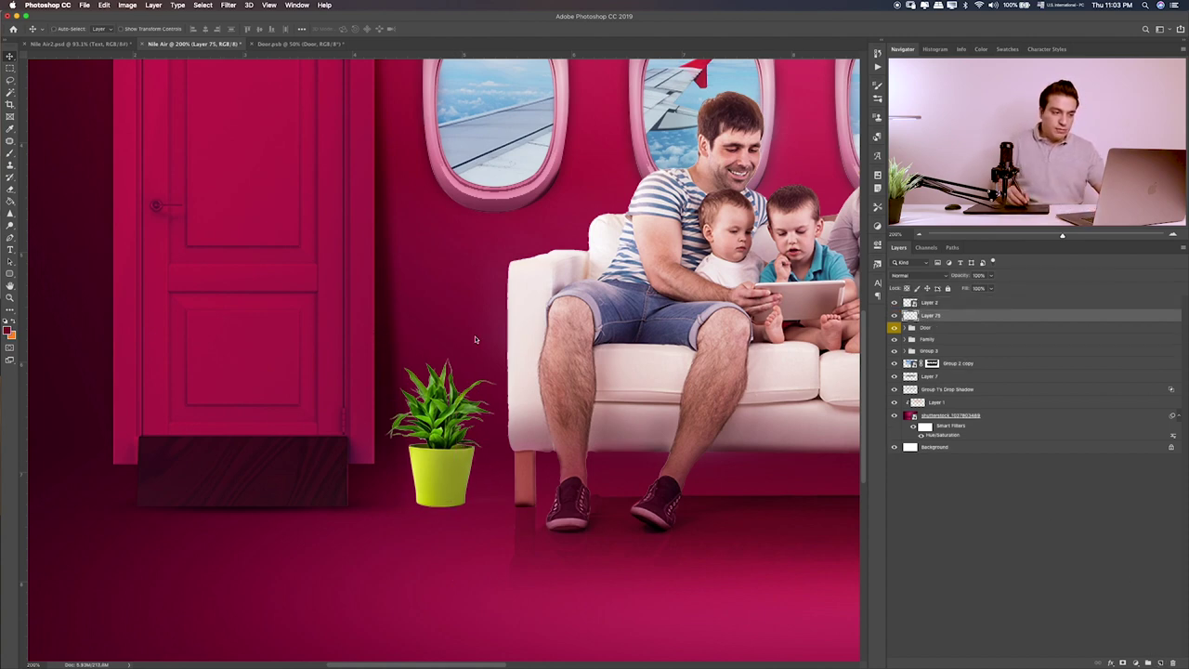
- With a small black brush, paint a dark shadow under the plant's pot on Layer 75
key(b)
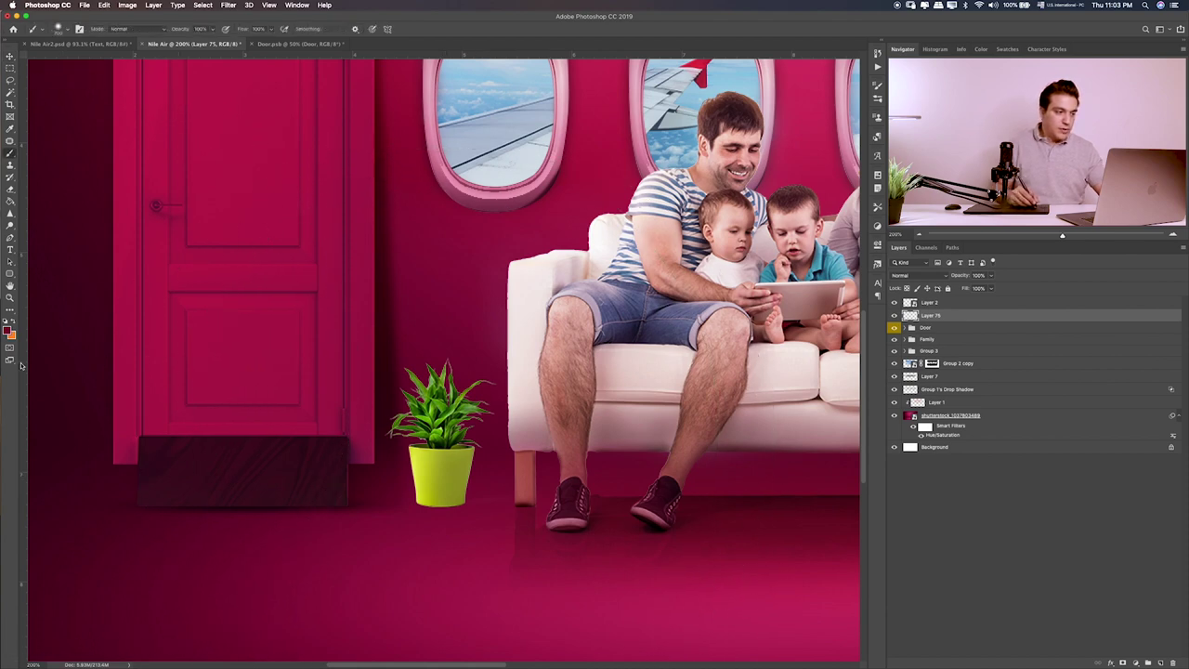
click(10, 332)
drag(601, 262, 491, 350)
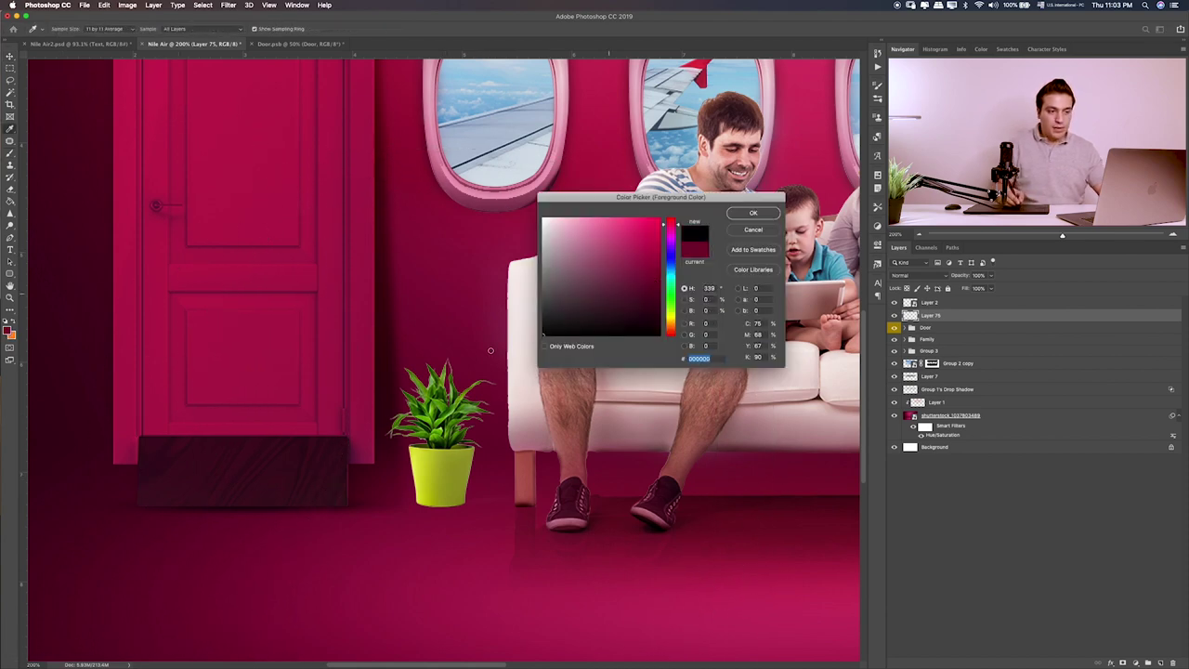
click(777, 212)
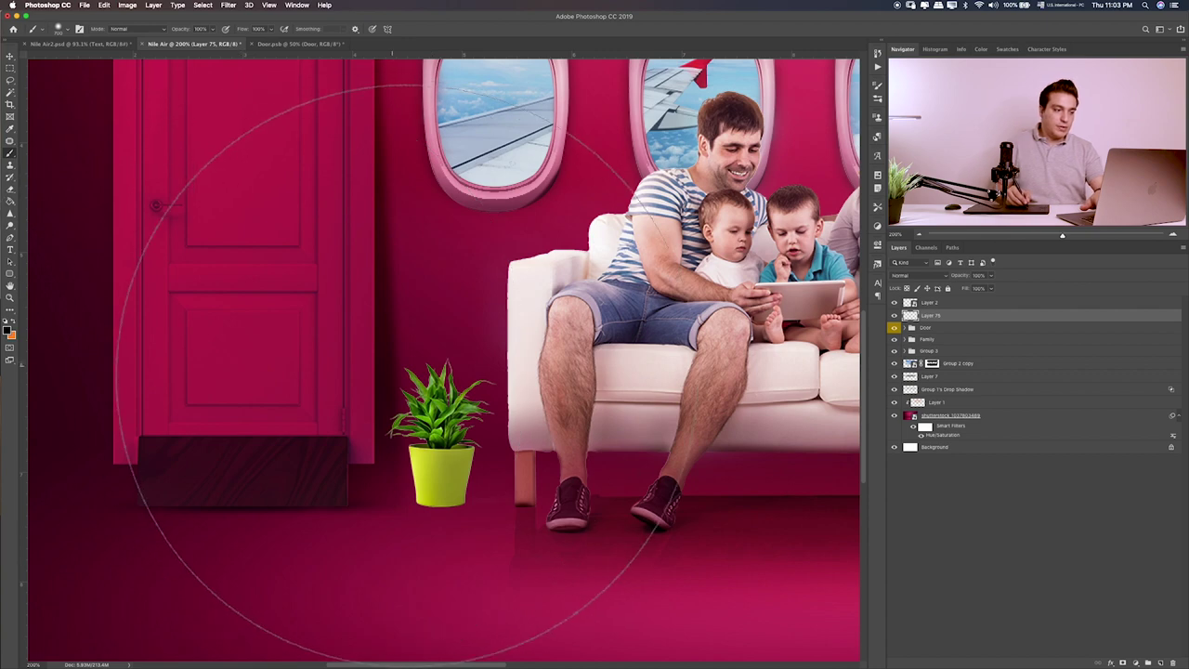
key(bracketleft)
key(bracketleft)
key(bracketleft)
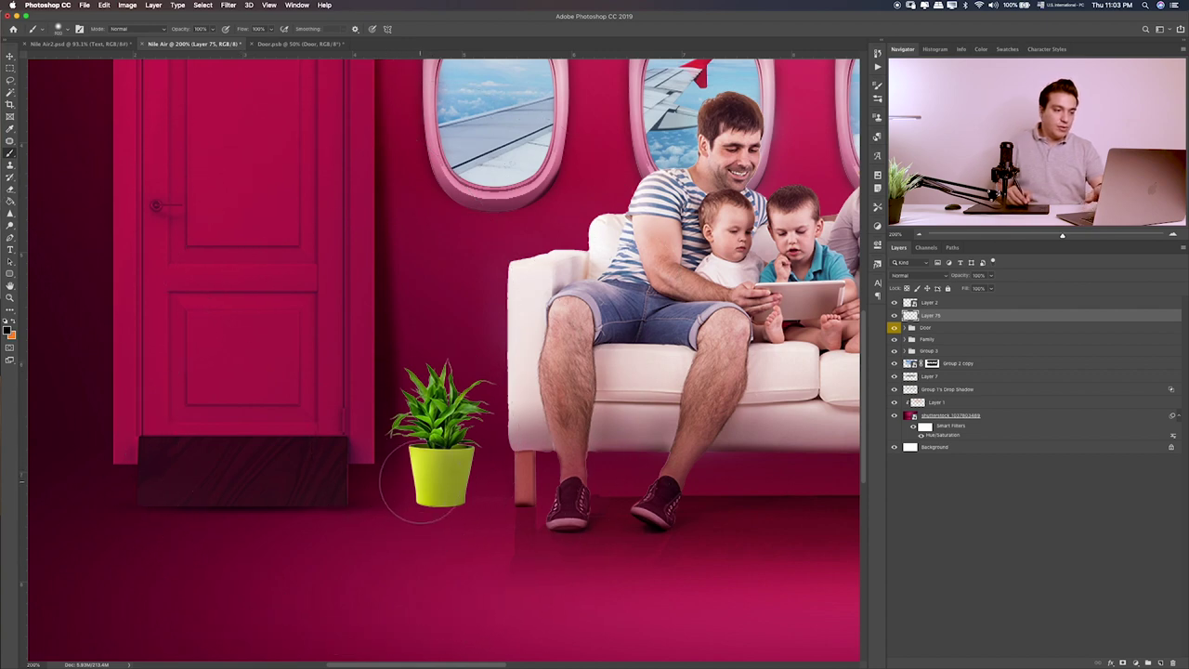
drag(400, 451, 419, 480)
- Squash the shadow into a flat ellipse and tuck it under the pot's base
key(ctrl+t)
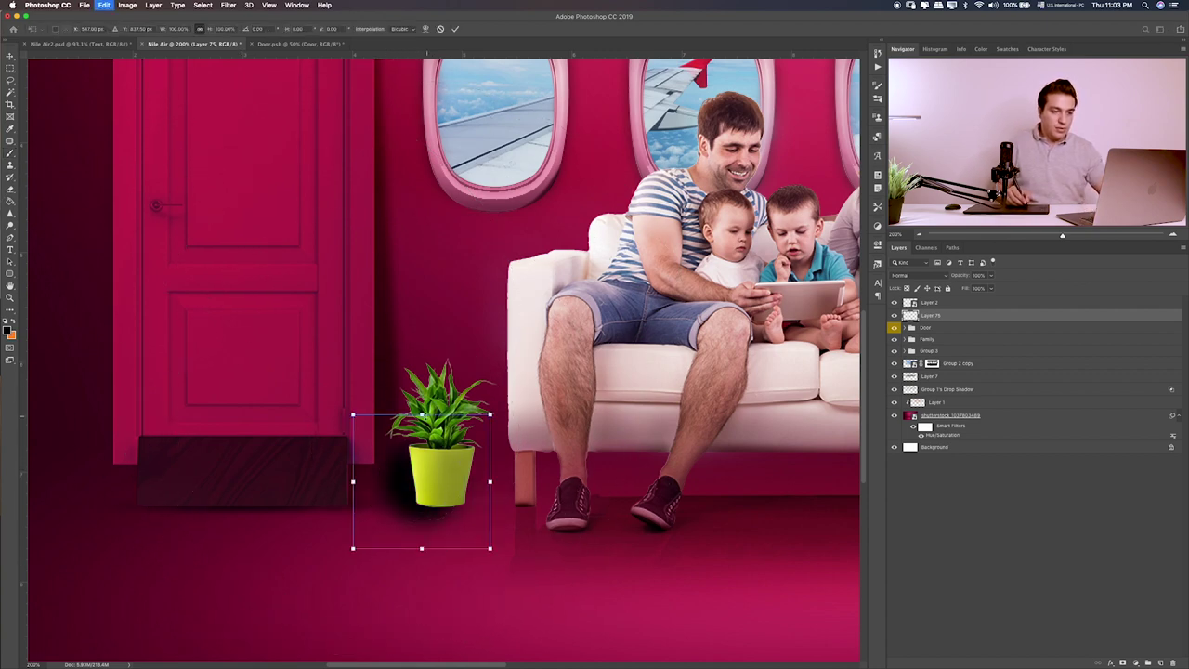
mouse_move(422, 414)
mouse_down()
mouse_move(421, 507)
mouse_move(470, 518)
mouse_up()
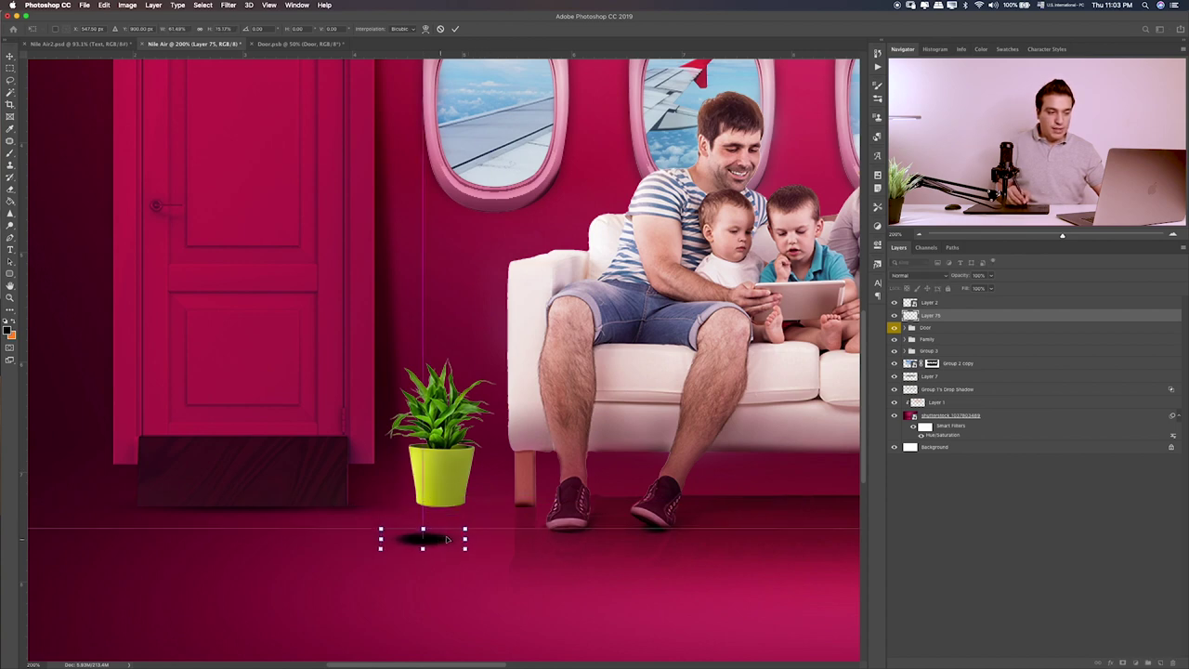
drag(449, 540, 469, 507)
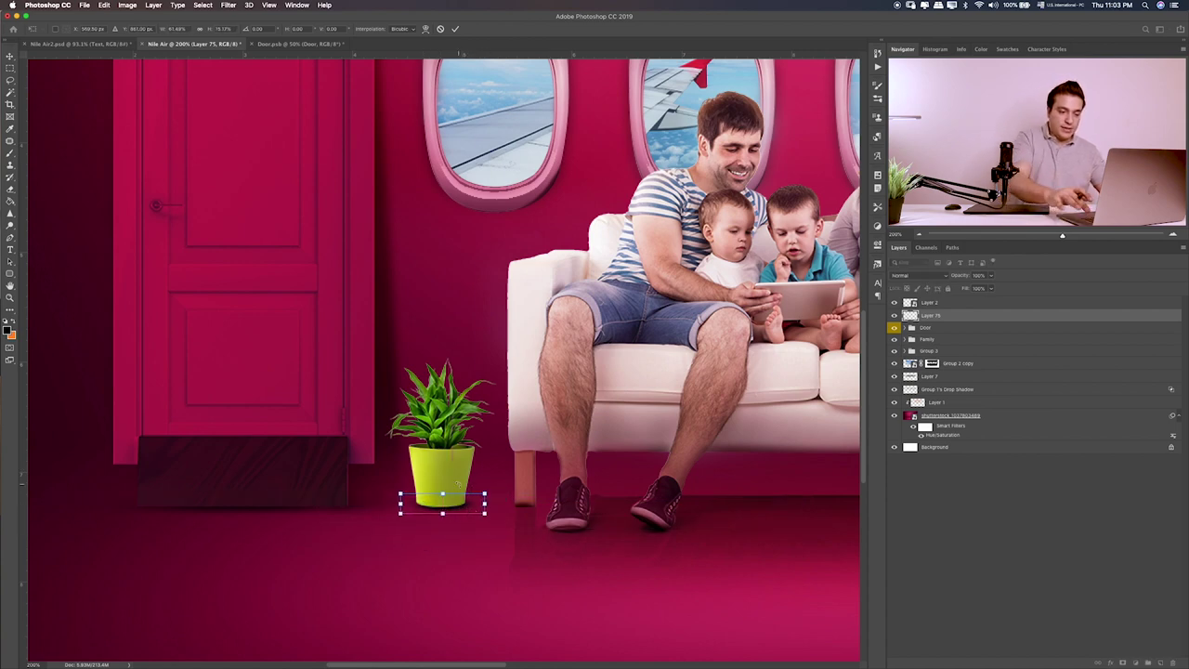
key(Return)
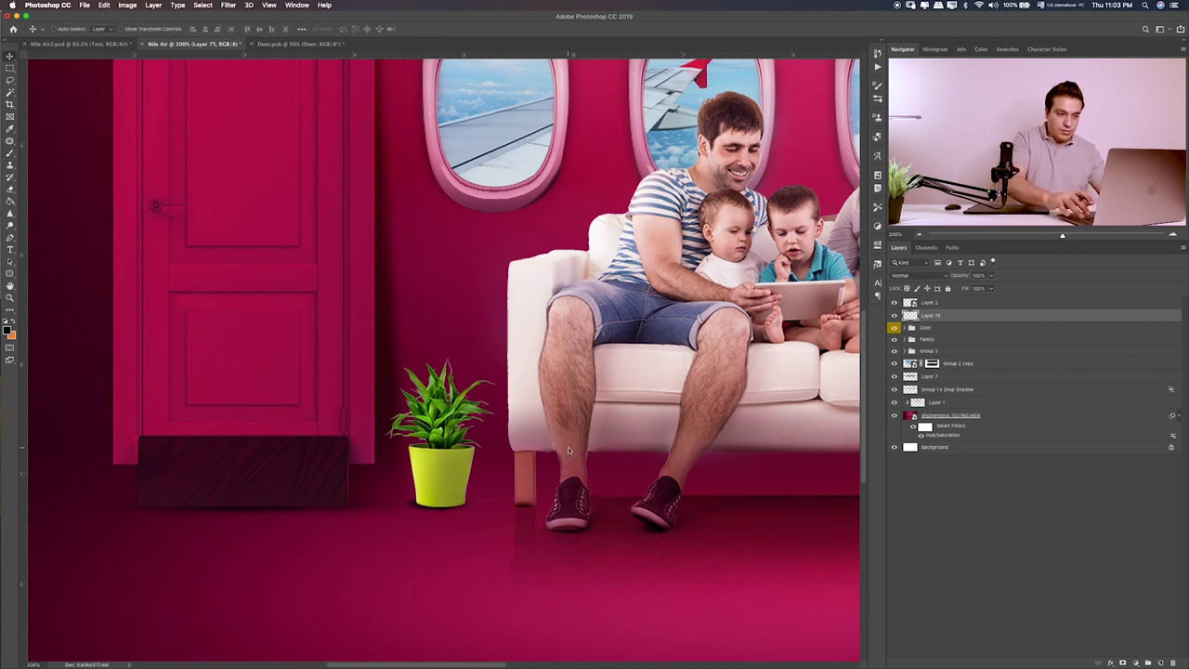
- Set shadow Layer 75 to Soft Light, duplicate it, and add a new layer above Layer 2
key(alt+shift+a)
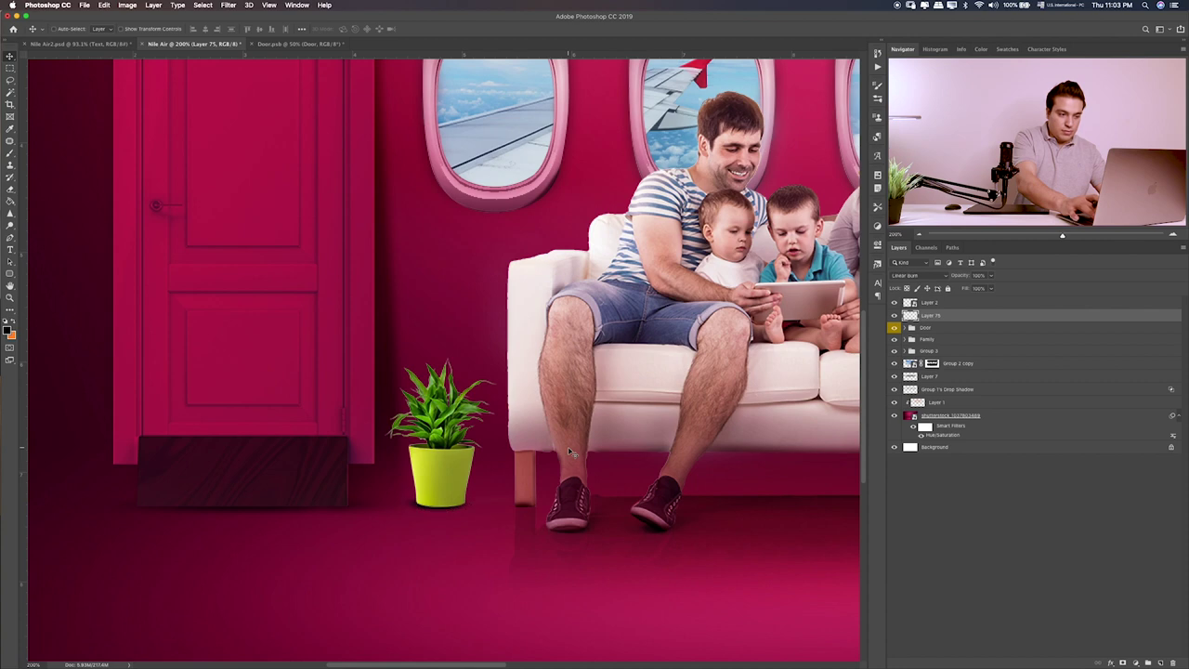
key(alt+shift+f)
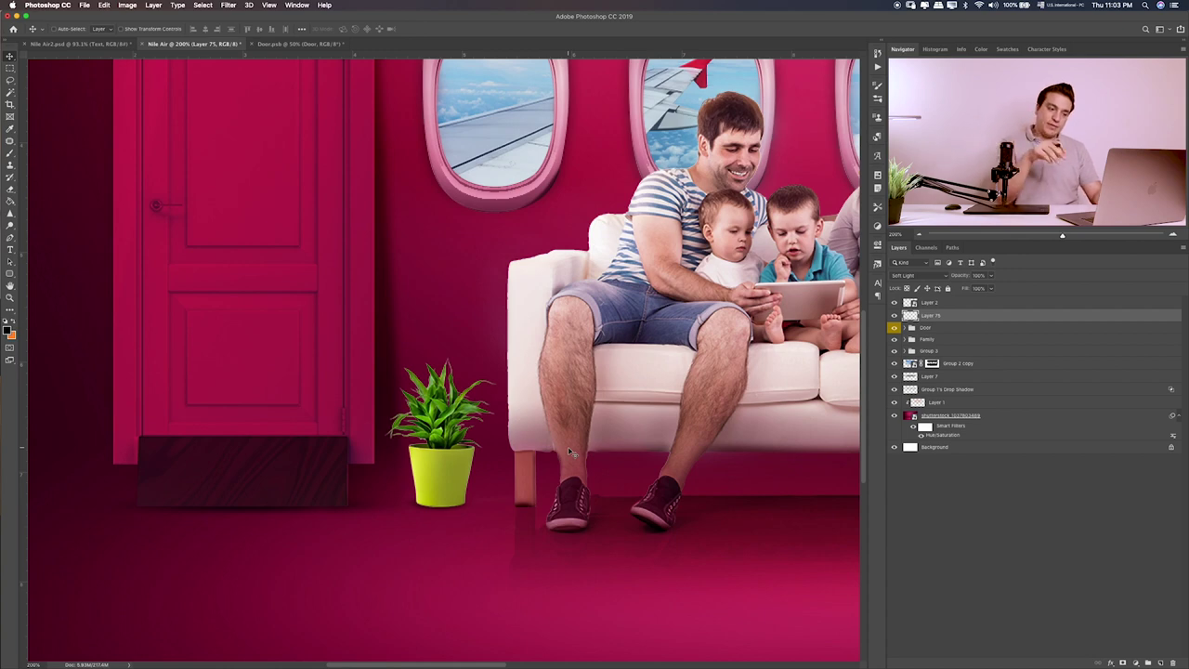
key(ctrl+j)
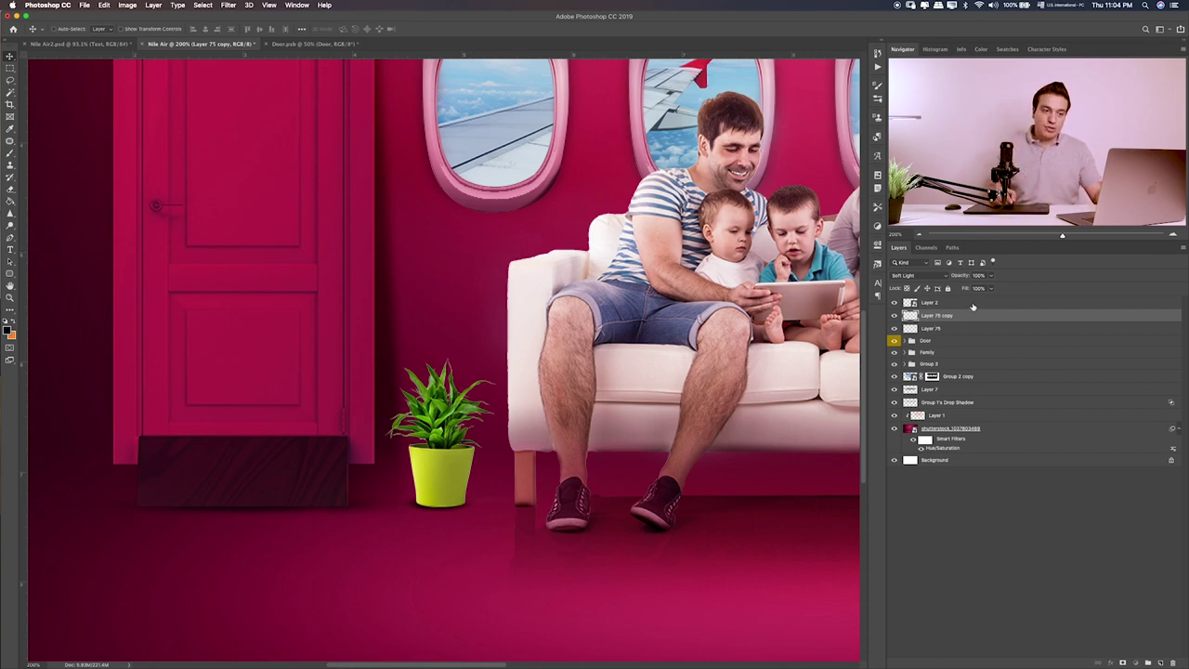
click(973, 304)
click(1162, 662)
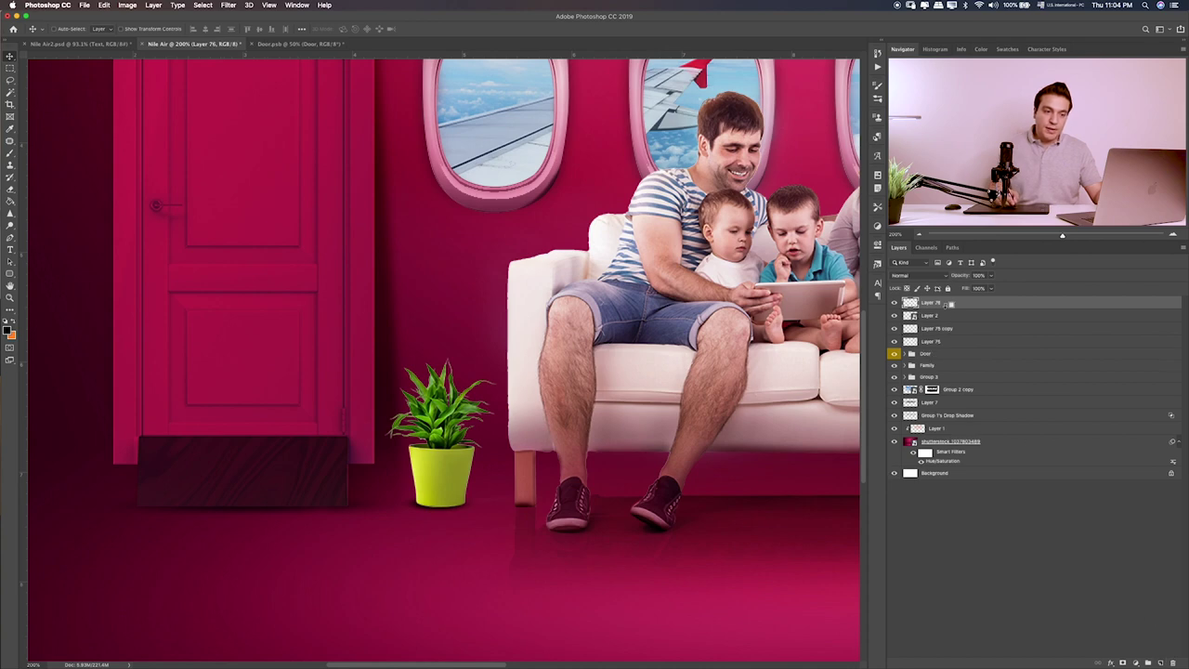
- Paint the sampled wall pink over the plant and set that layer to Color blend mode
key(b)
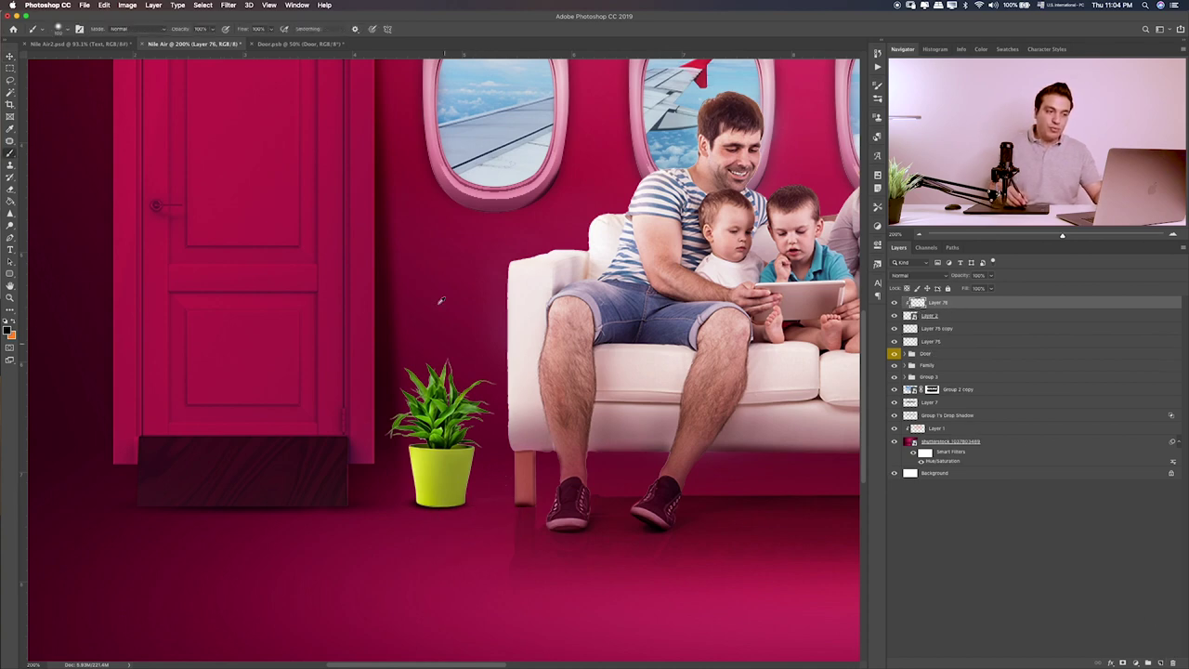
alt+click(456, 268)
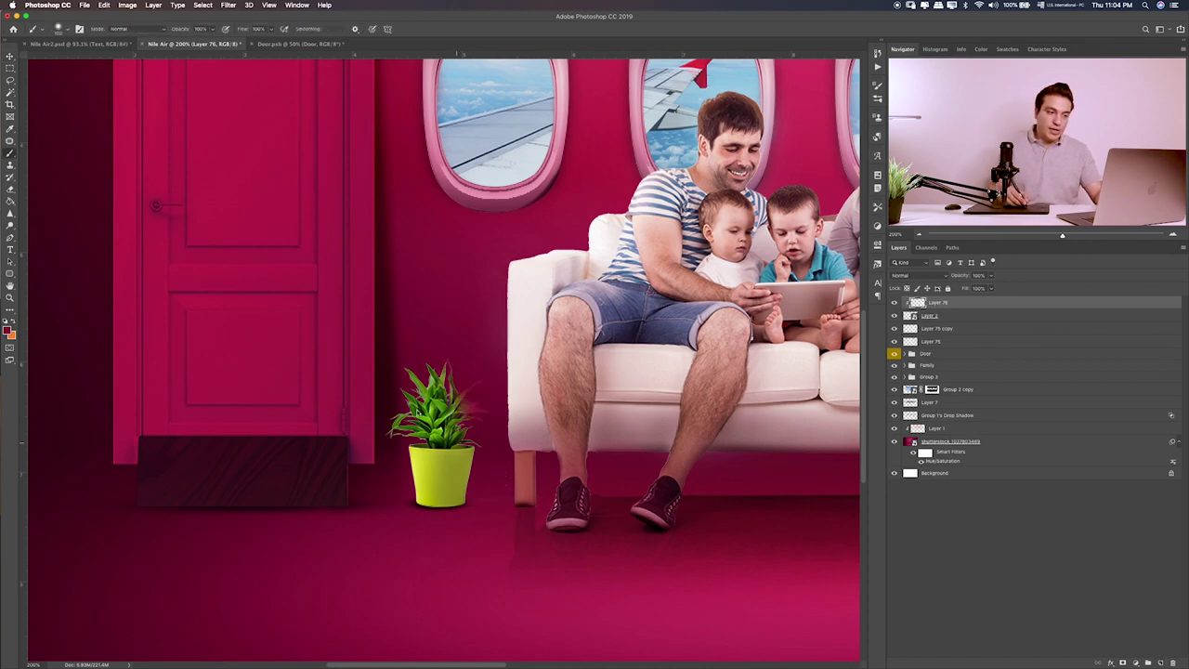
mouse_move(477, 416)
mouse_down()
mouse_move(436, 395)
mouse_move(428, 437)
mouse_move(456, 496)
mouse_up()
key(v)
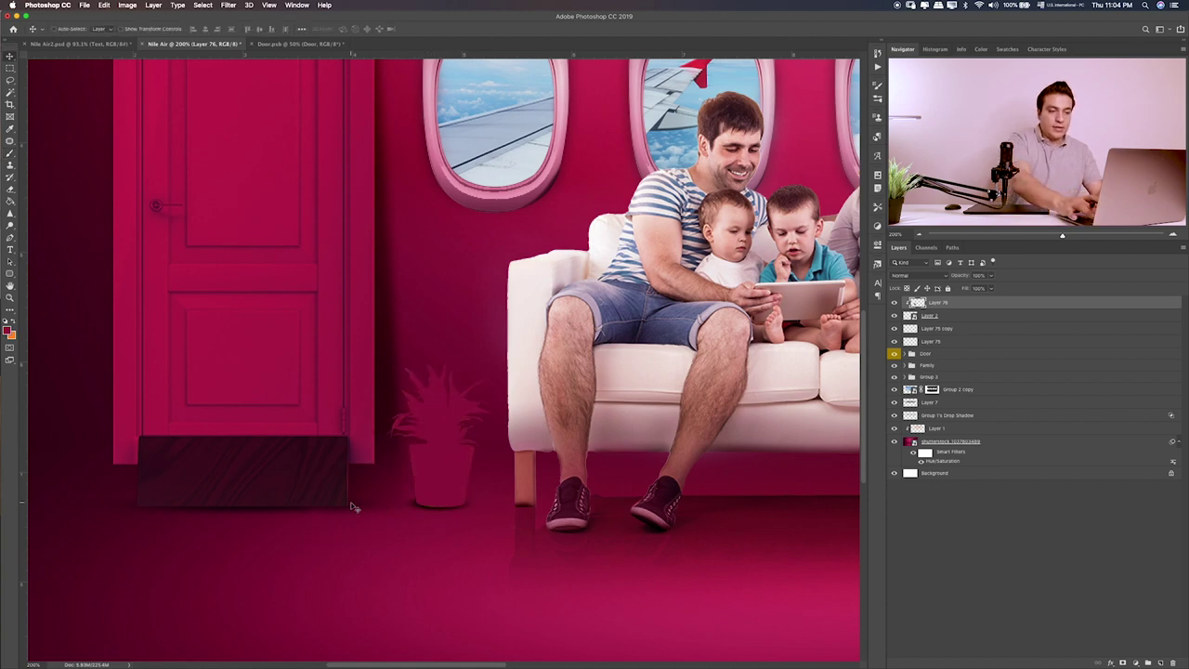
key(shift+plus)
key(shift+plus)
key(shift+plus)
key(shift+plus)
key(shift+plus)
key(shift+plus)
key(shift+plus)
key(shift+plus)
key(shift+plus)
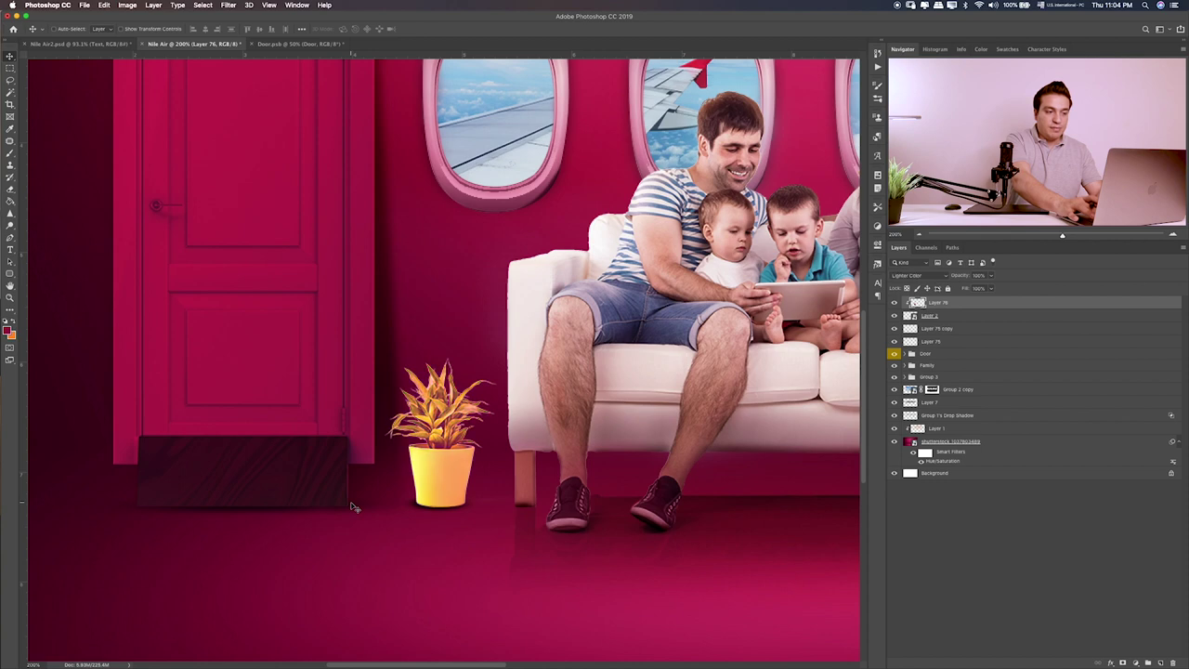
key(shift+plus)
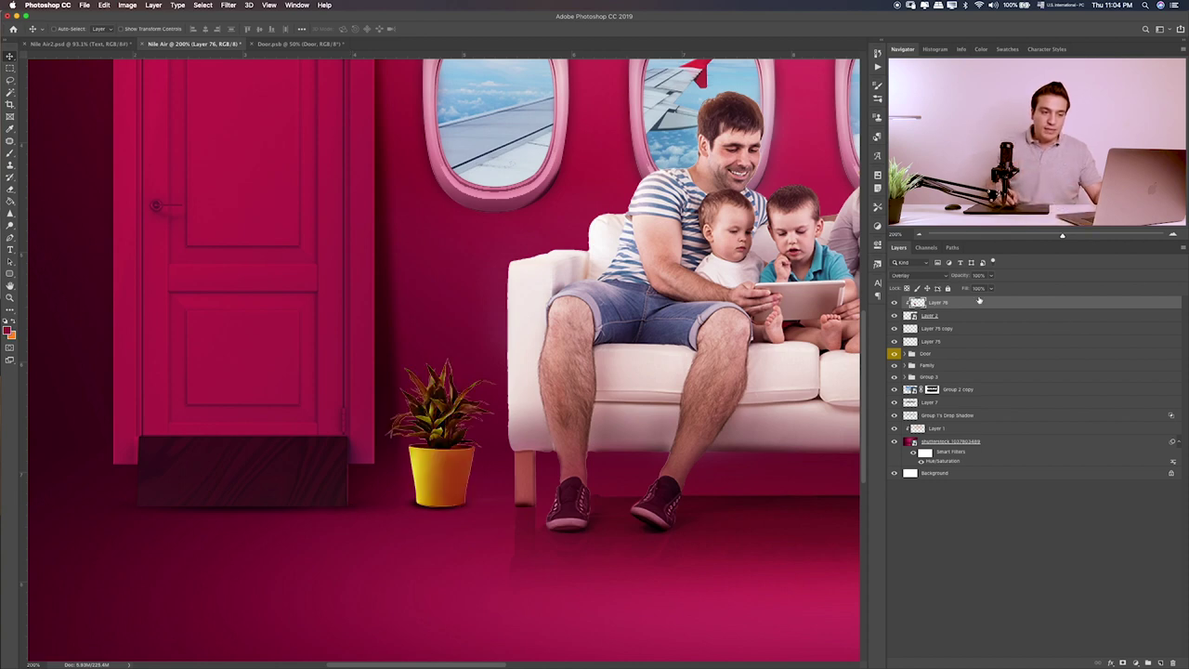
click(942, 278)
click(917, 380)
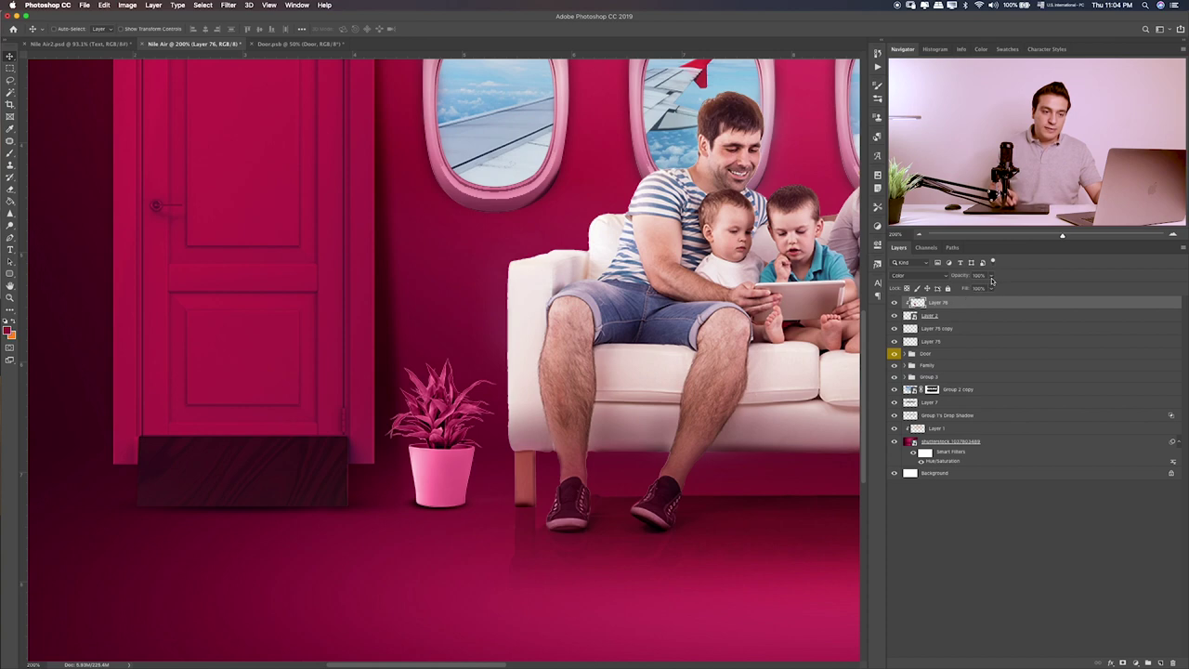
- Lower the pink tint to about 20% opacity, compare it on and off, and add Layer 77
drag(993, 281, 955, 290)
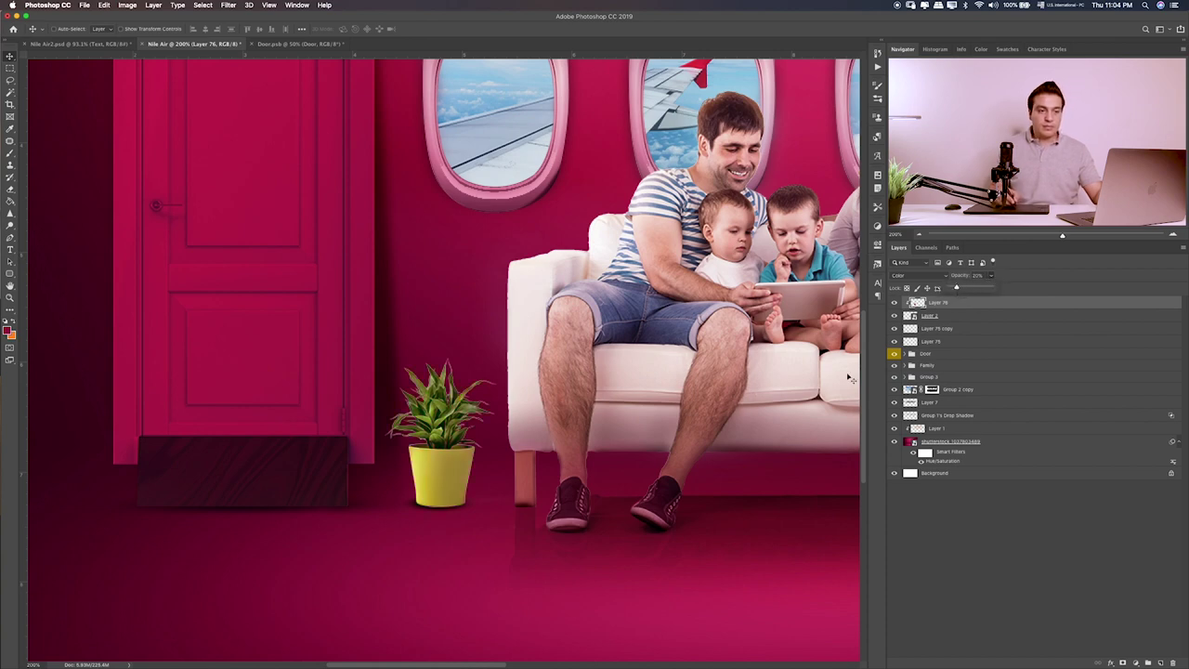
click(894, 304)
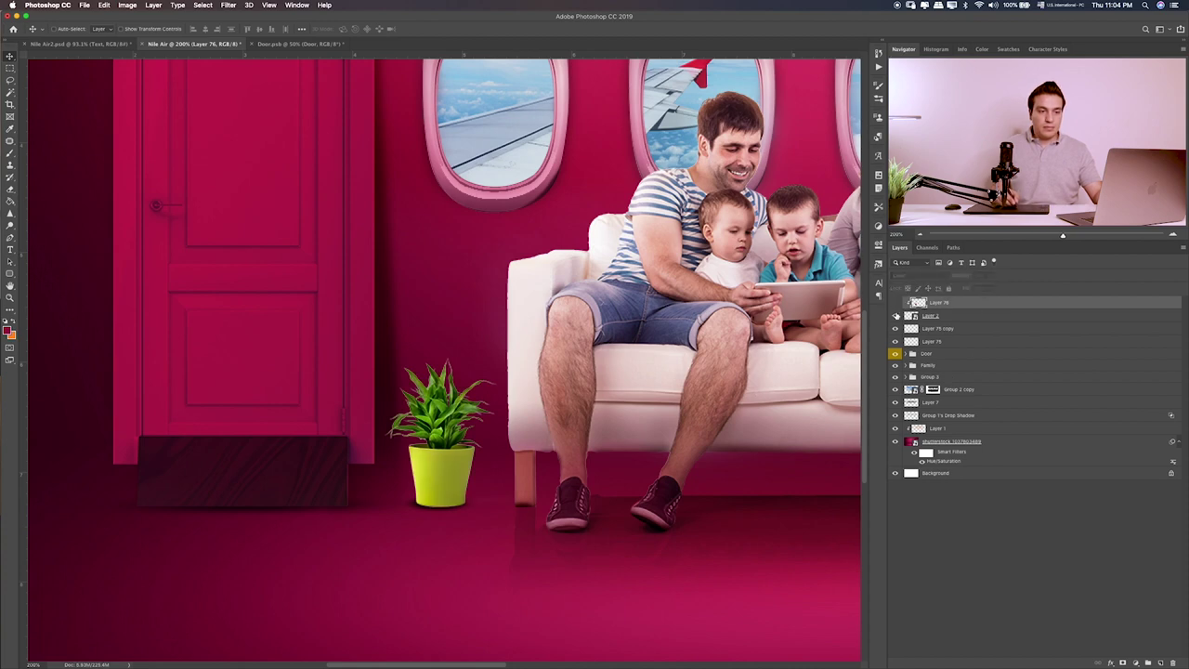
click(896, 305)
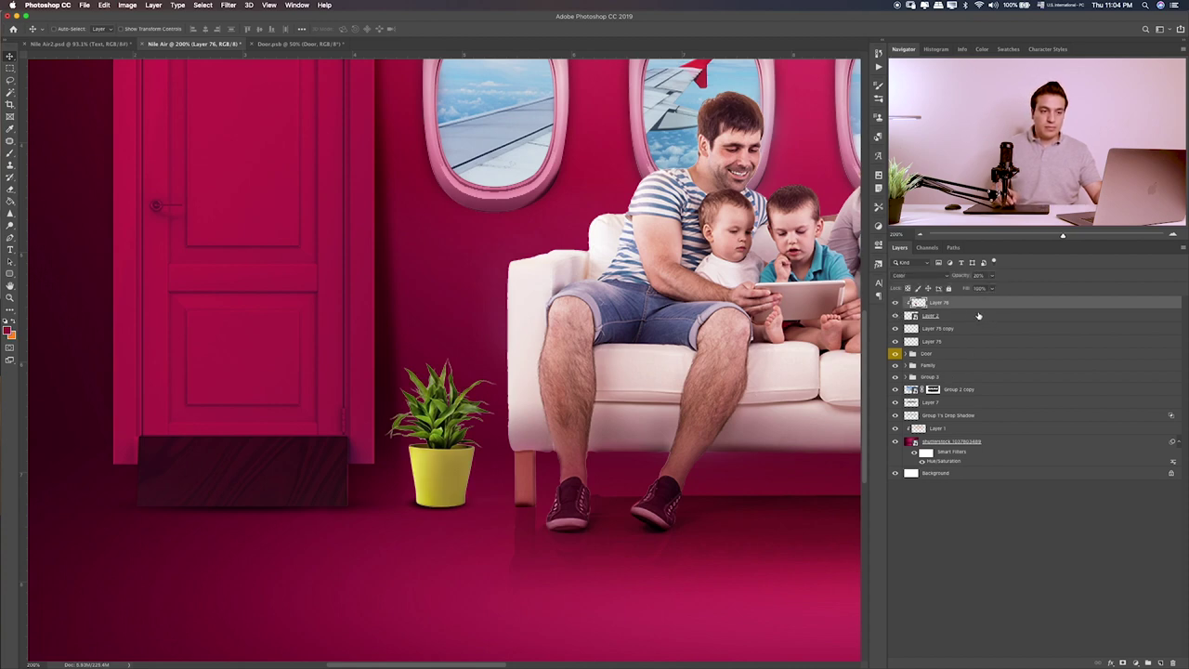
click(993, 288)
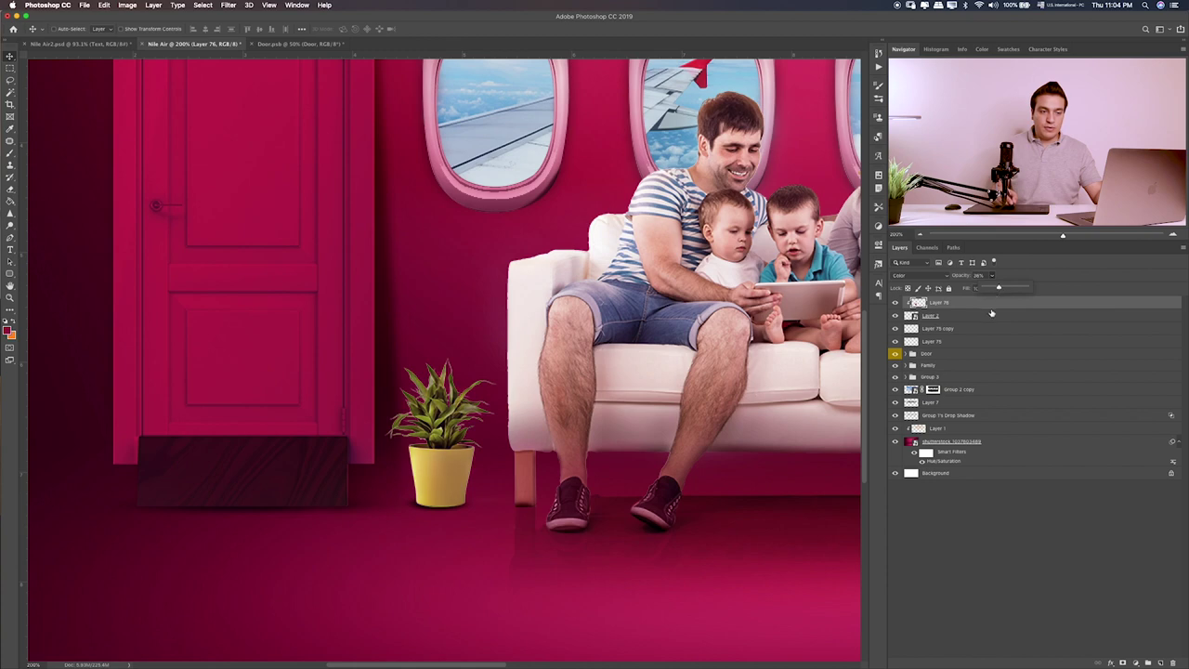
click(1029, 411)
click(1160, 662)
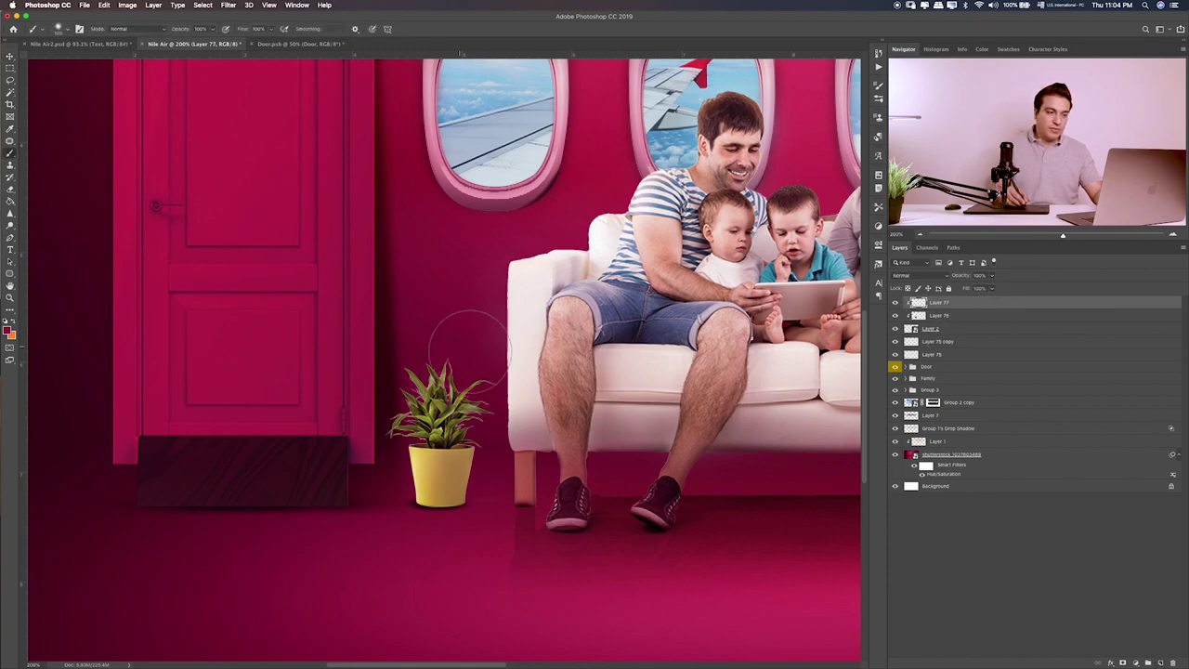
- Paint orange over the plant leaves on Layer 77, set it to Soft Light, and lower its opacity
key(b)
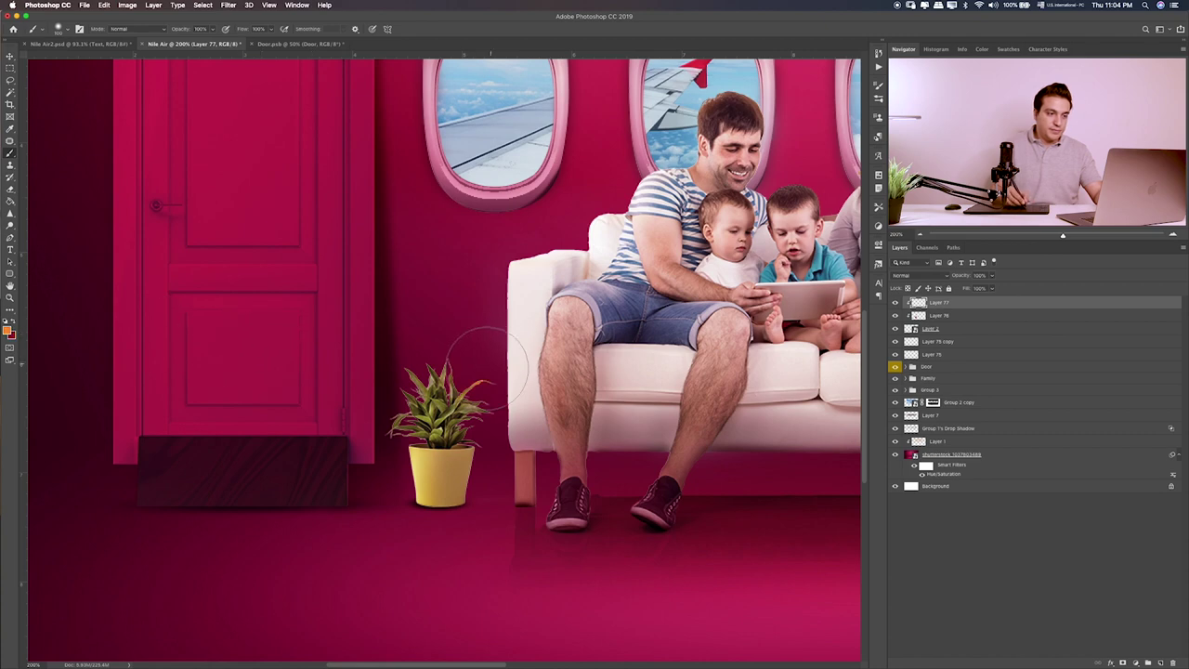
drag(463, 411, 488, 390)
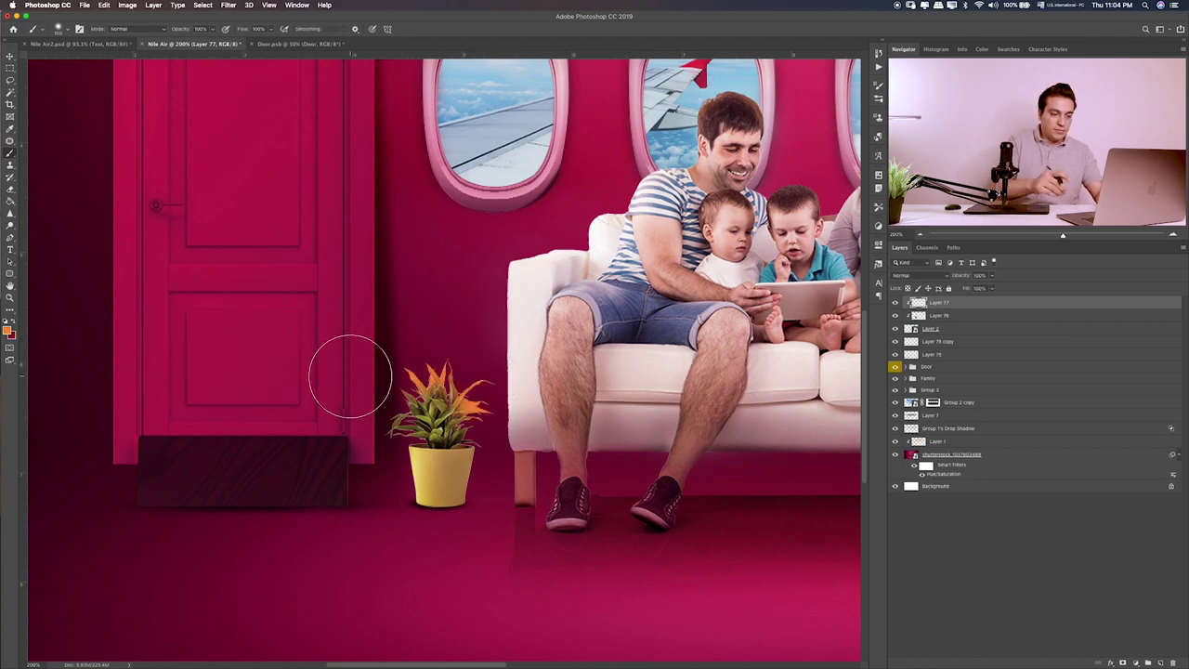
key(v)
key(shift+plus)
key(shift+plus)
key(shift+plus)
key(shift+plus)
key(shift+plus)
key(shift+plus)
key(shift+plus)
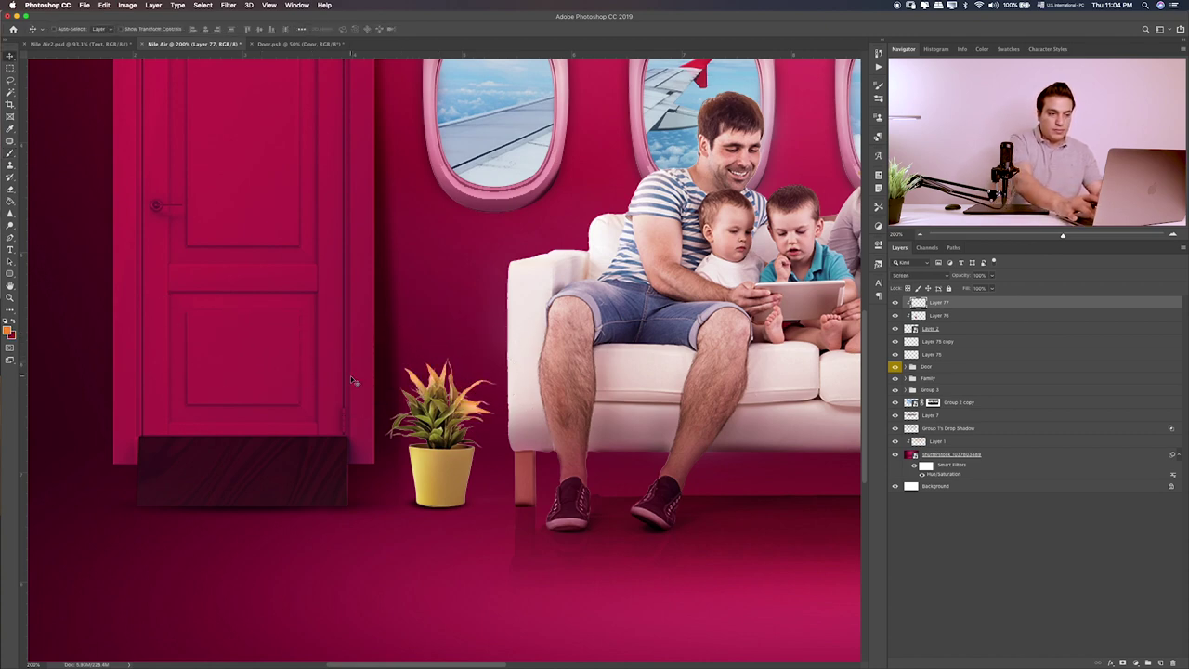
key(shift+plus)
key(shift+plus)
key(shift+plus)
key(shift+plus)
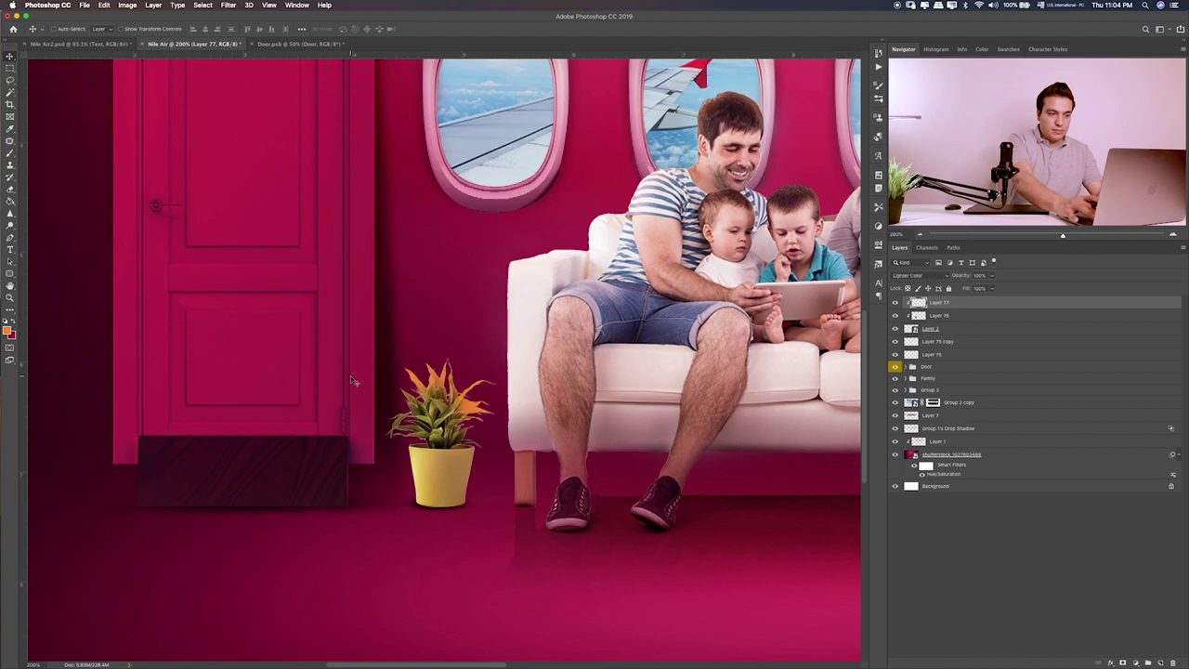
key(shift+plus)
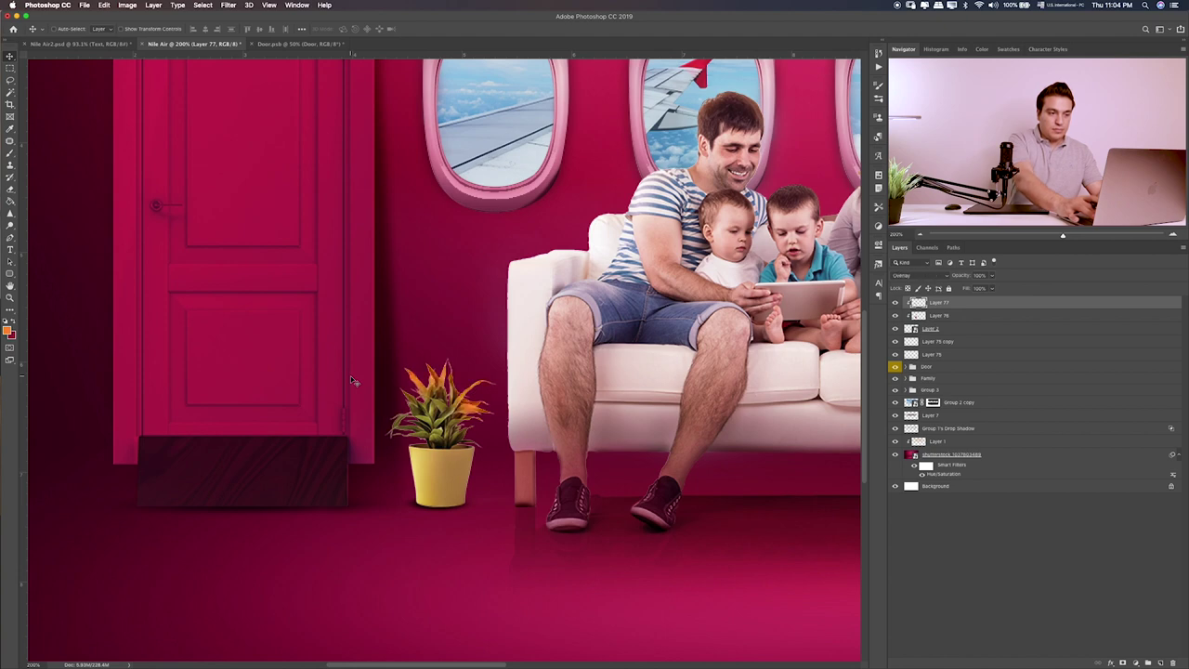
key(shift+plus)
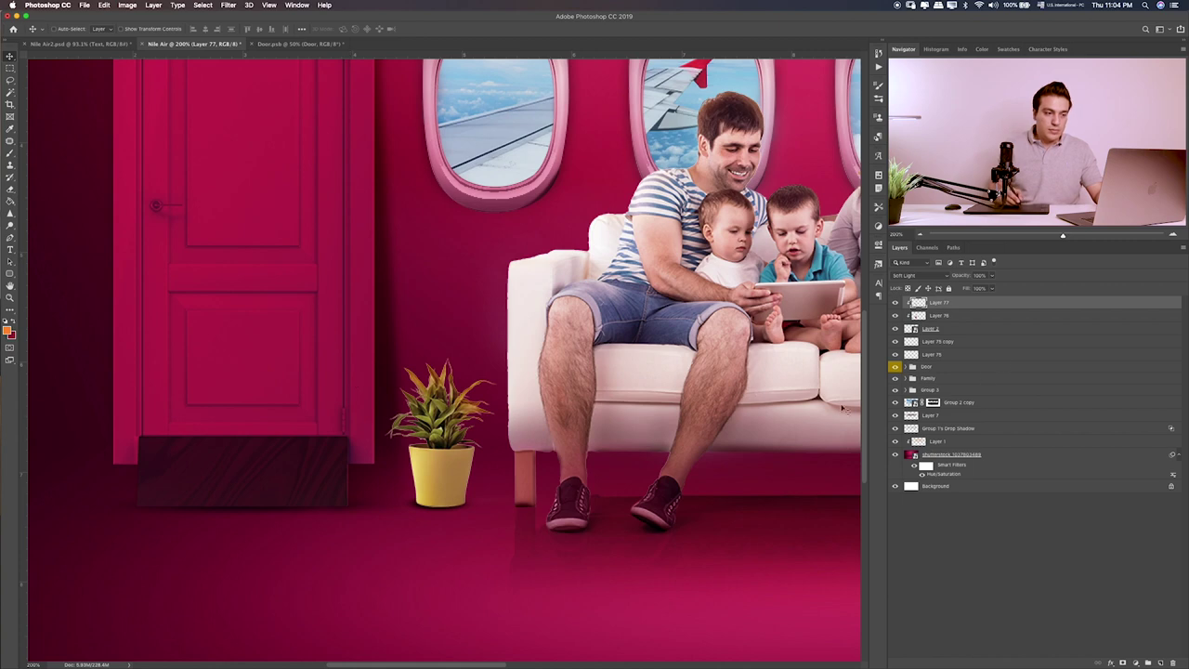
click(991, 274)
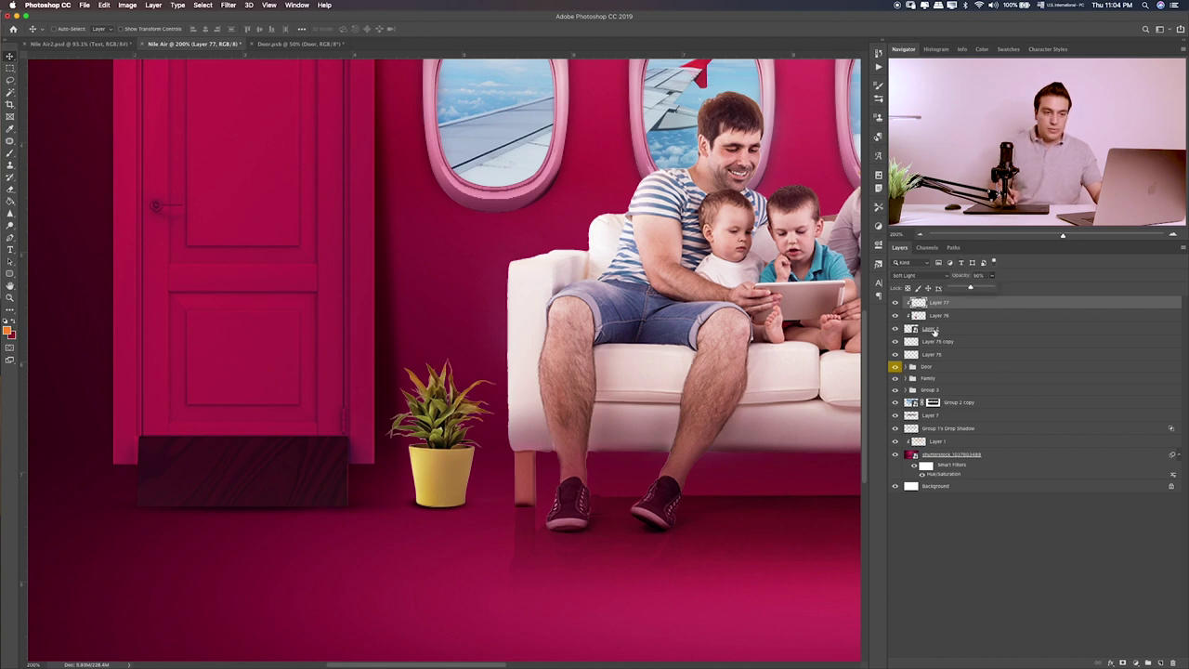
click(935, 333)
- Add a new layer clipped to the plant and set the foreground colour to black
click(1164, 662)
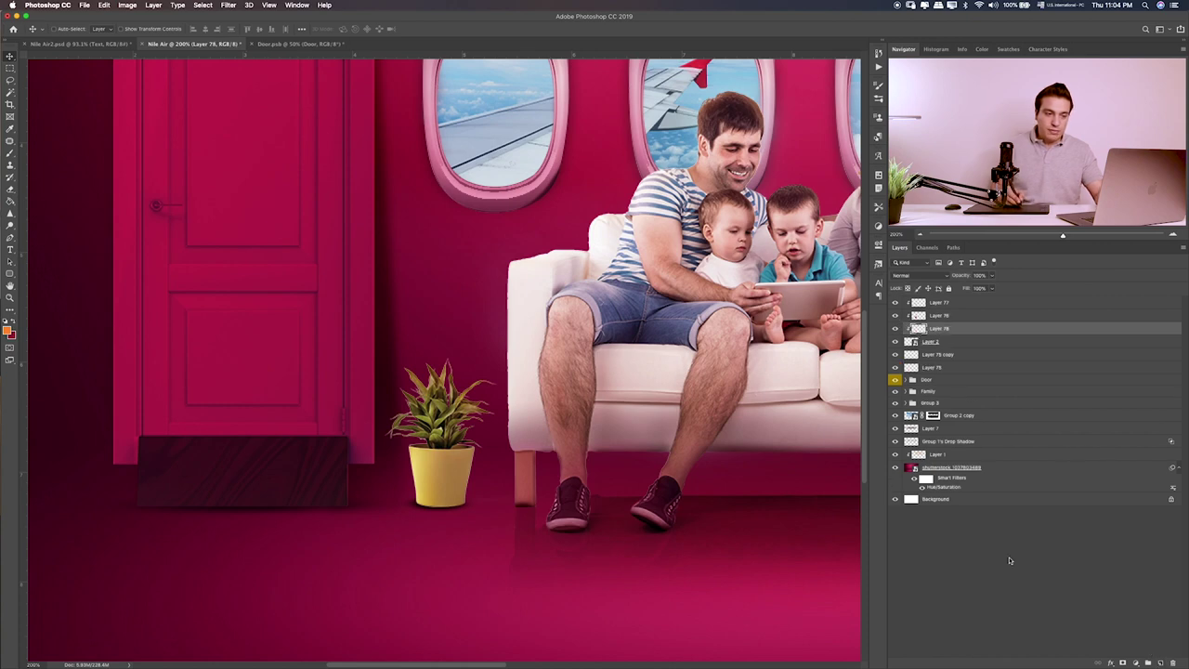
key(b)
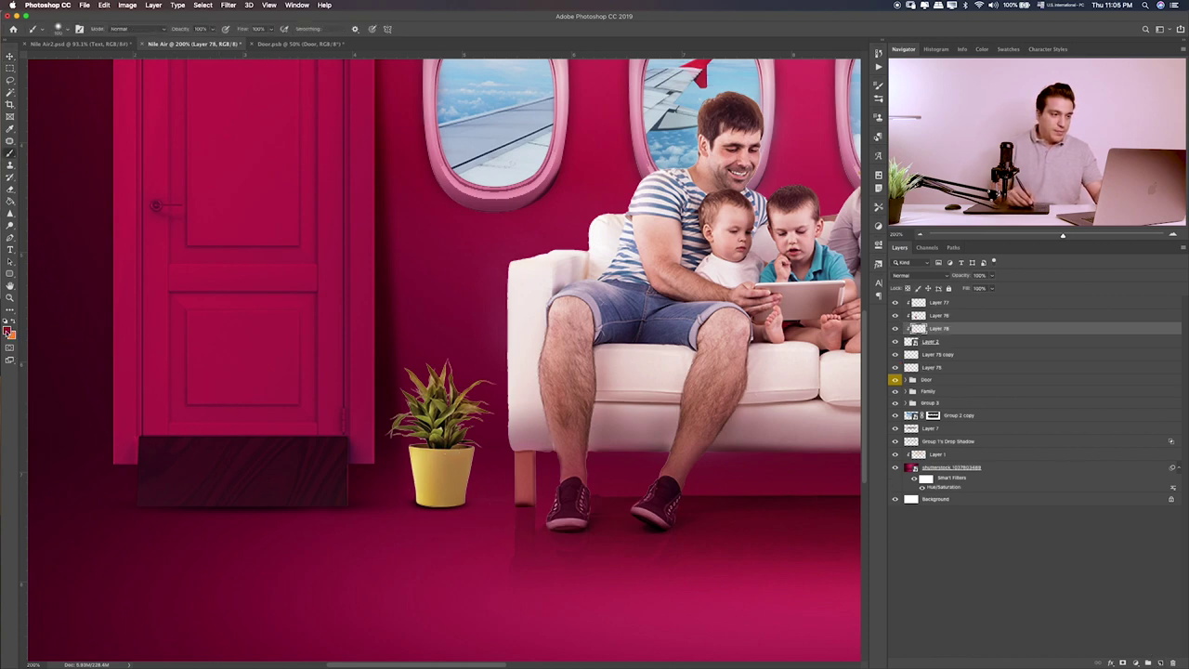
click(9, 331)
drag(557, 305, 542, 335)
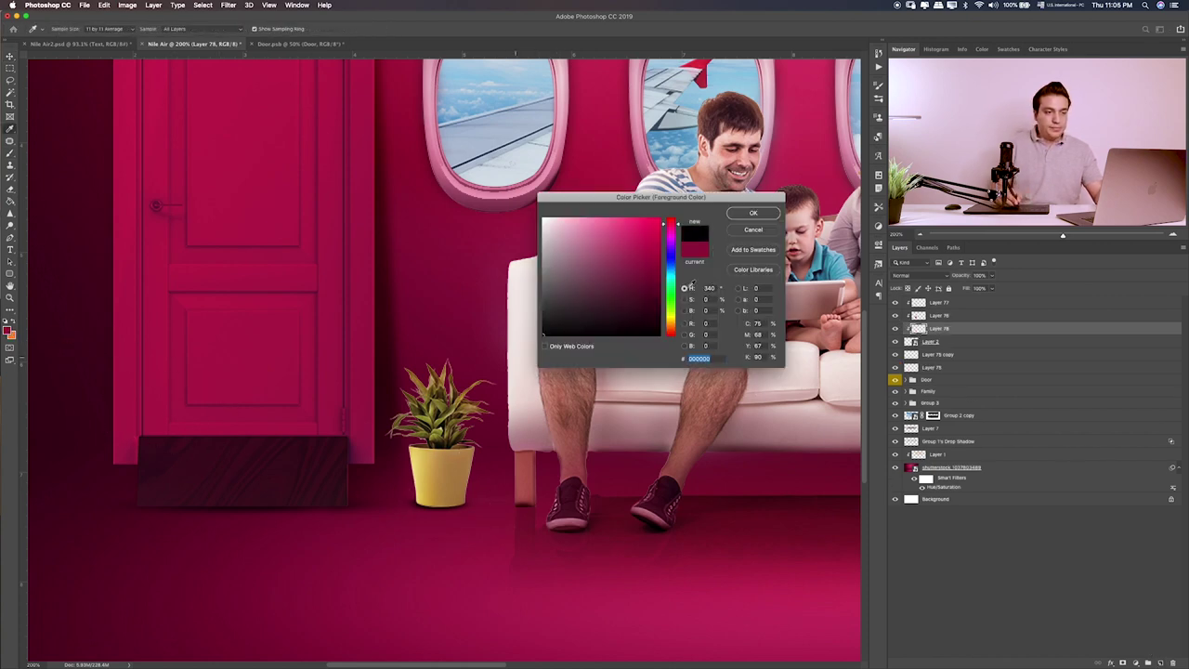
click(753, 213)
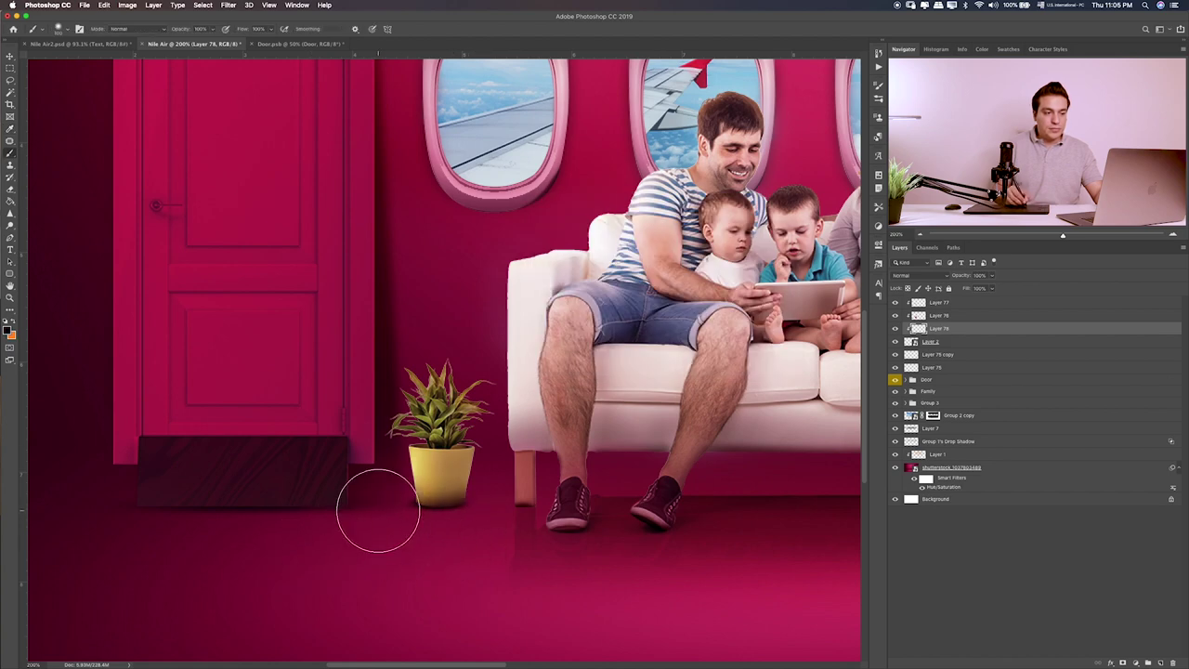
- Paint black over the pot's base, blend it in Hard Light at about 28% opacity
drag(378, 511, 512, 504)
key(v)
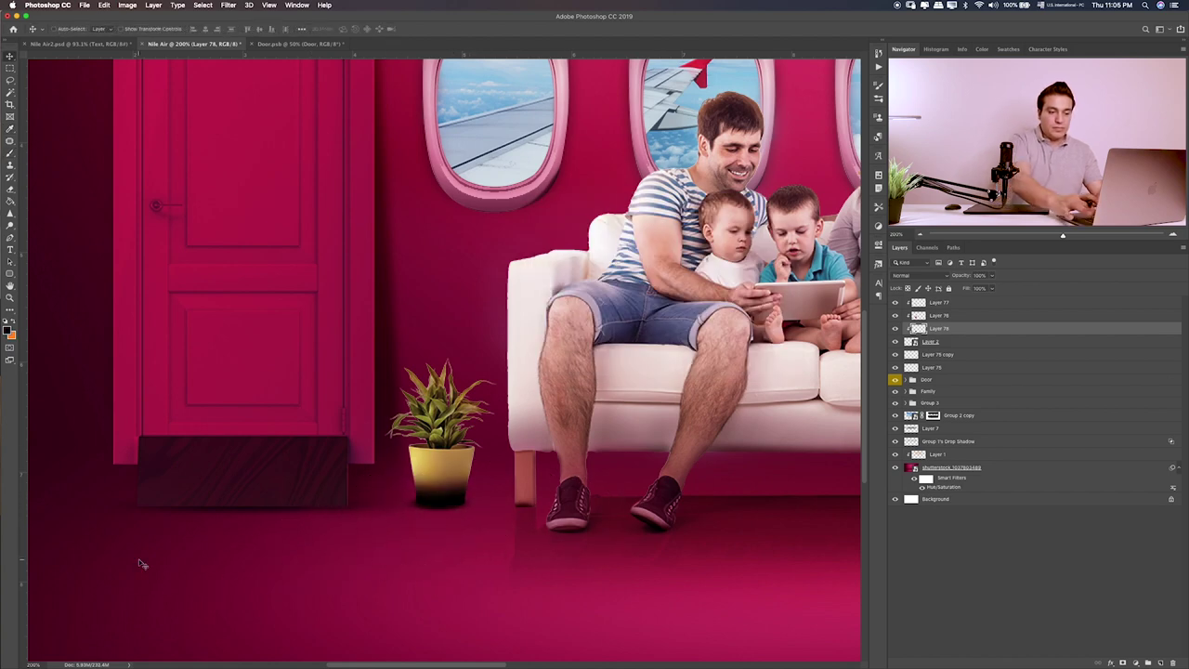
key(shift+alt+s)
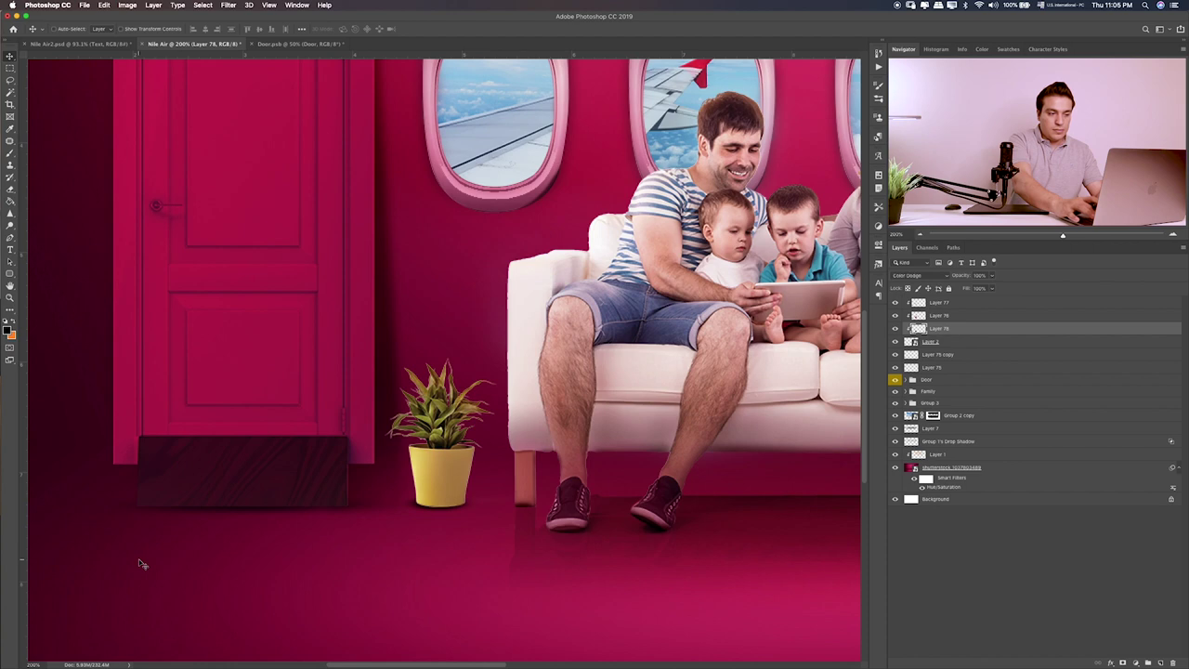
key(shift+alt+o)
key(shift+alt+f)
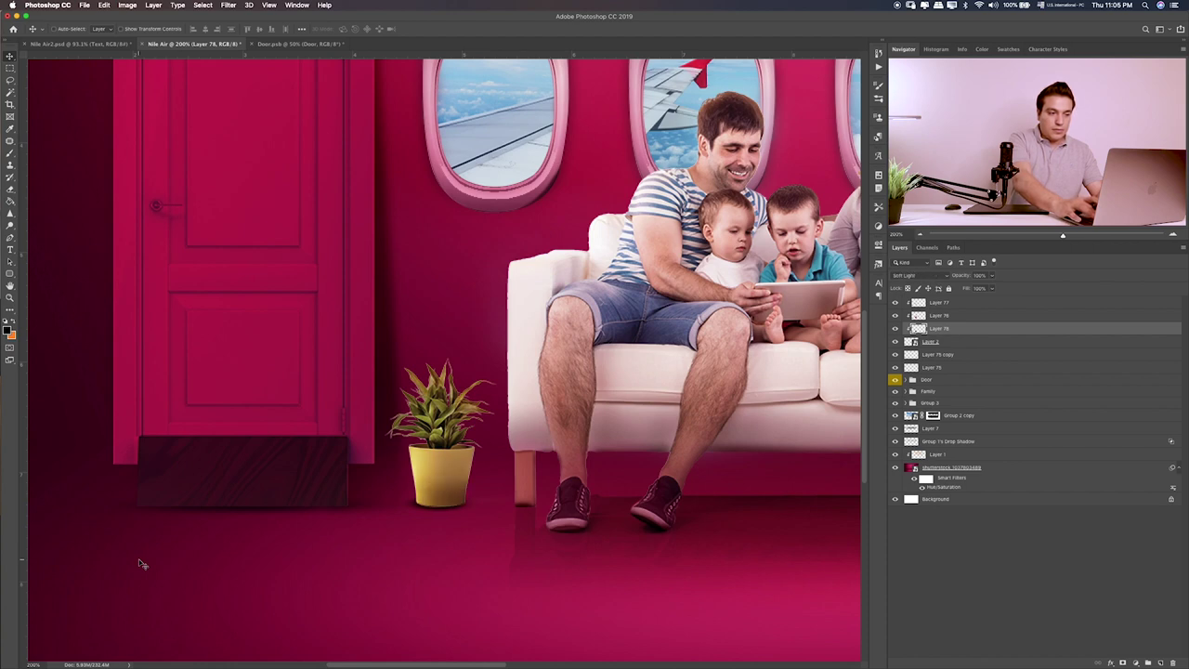
key(shift+alt+h)
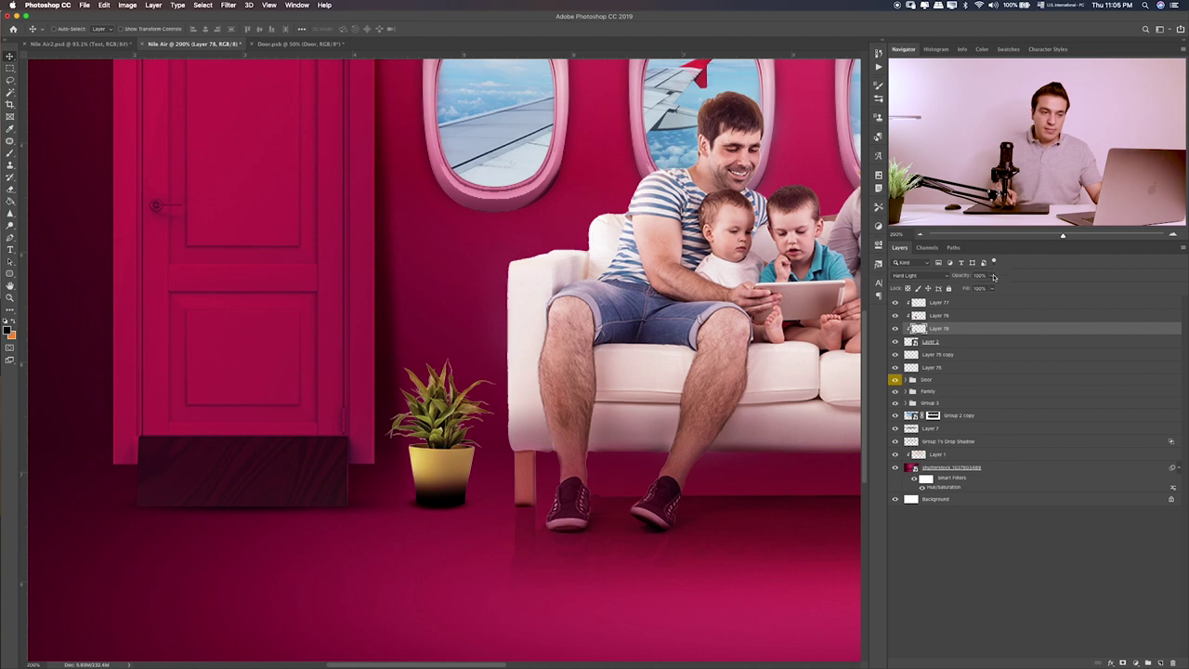
mouse_move(993, 276)
mouse_down()
mouse_move(955, 289)
mouse_move(965, 289)
mouse_up()
key(e)
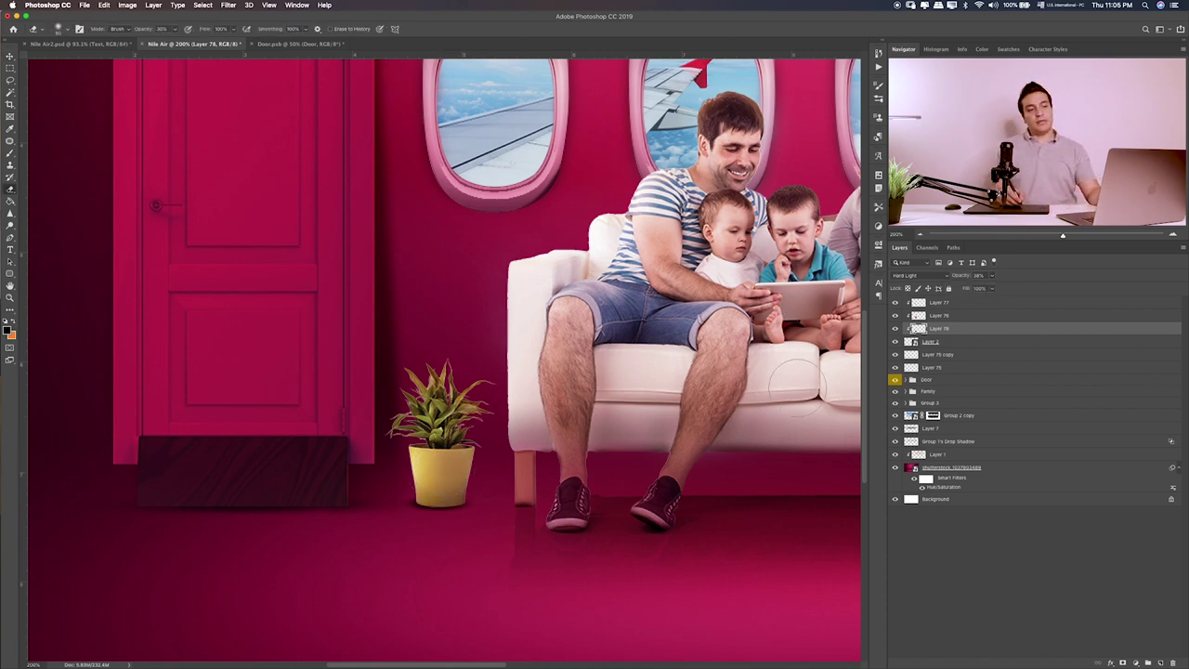
- Add another new empty layer above the plant layer Layer 2
click(964, 343)
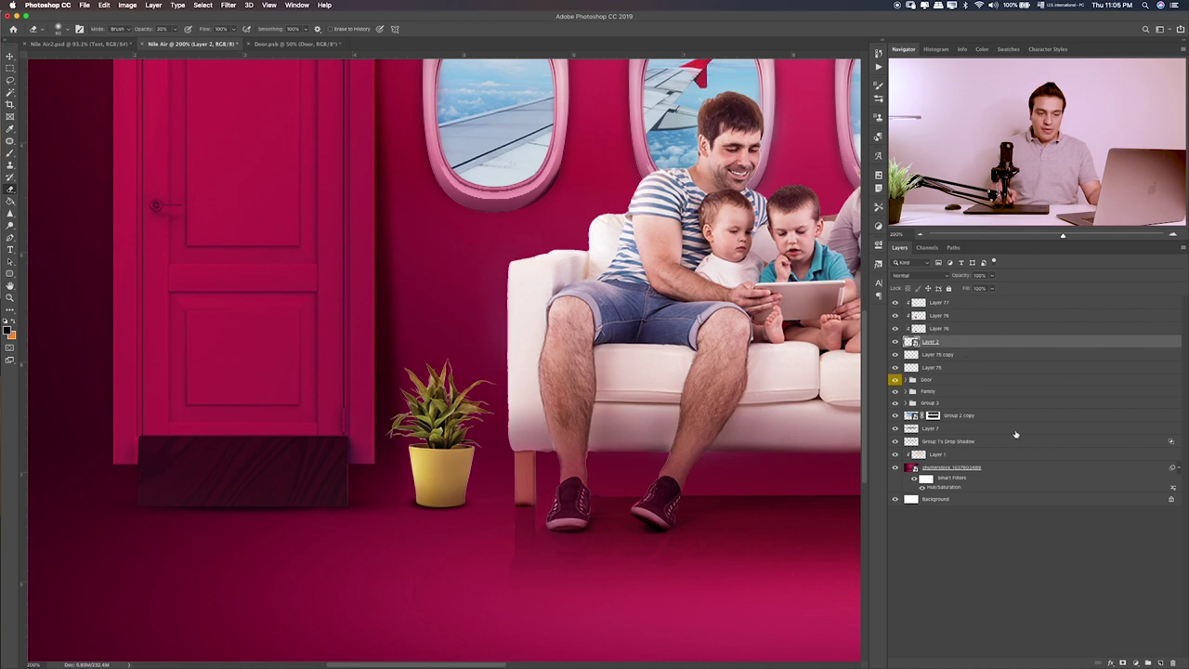
click(1160, 662)
key(b)
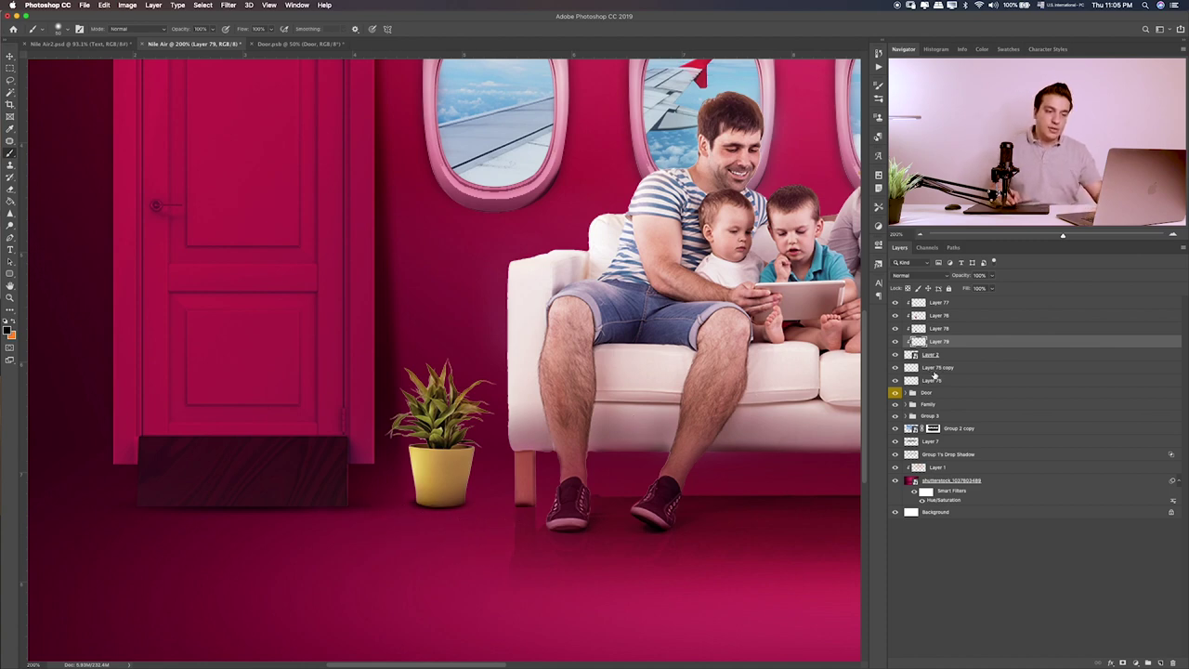
- Nudge the pot's floor shadow (Layer 75 copy and Layer 75) slightly down and left
click(937, 368)
shift+click(932, 381)
key(v)
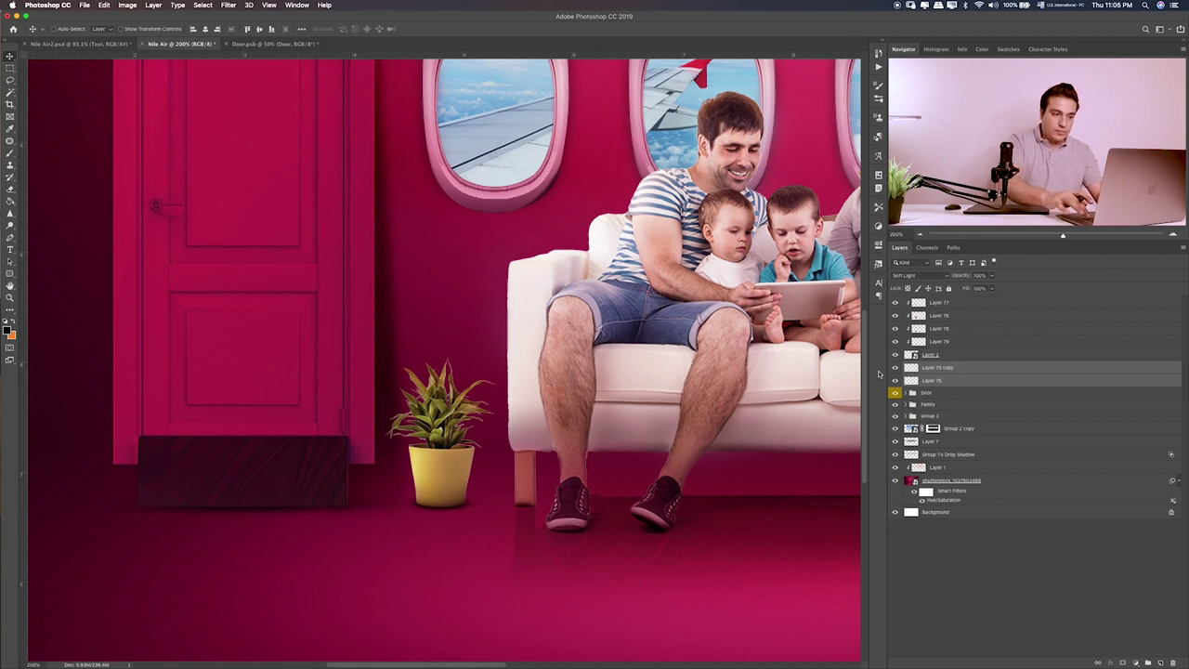
key(Down)
key(Left)
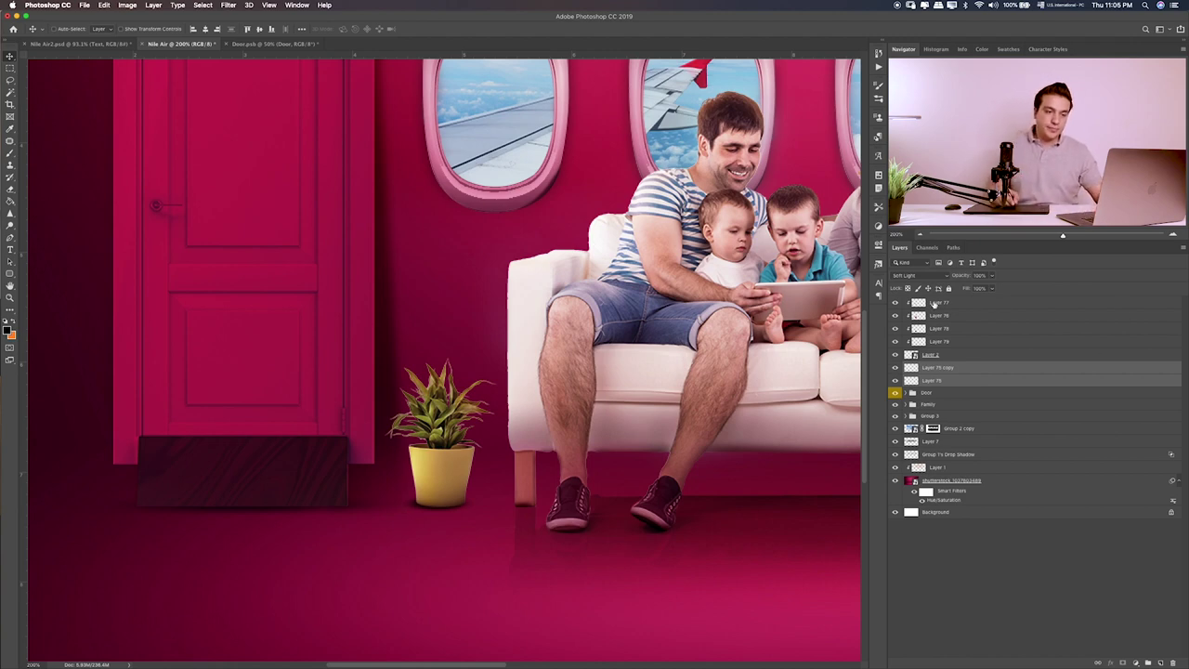
- Group Layers 77 through 75 into Group 4, toggle it to compare, and fit on screen
click(939, 304)
shift+click(955, 383)
key(ctrl+g)
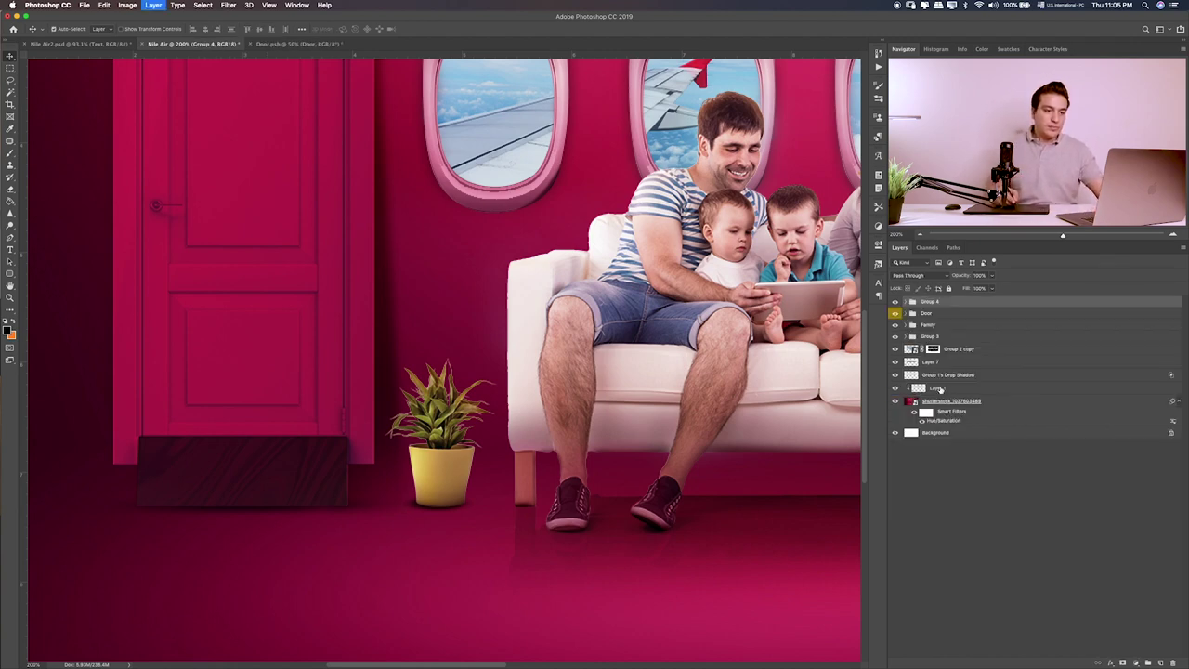
double_click(930, 303)
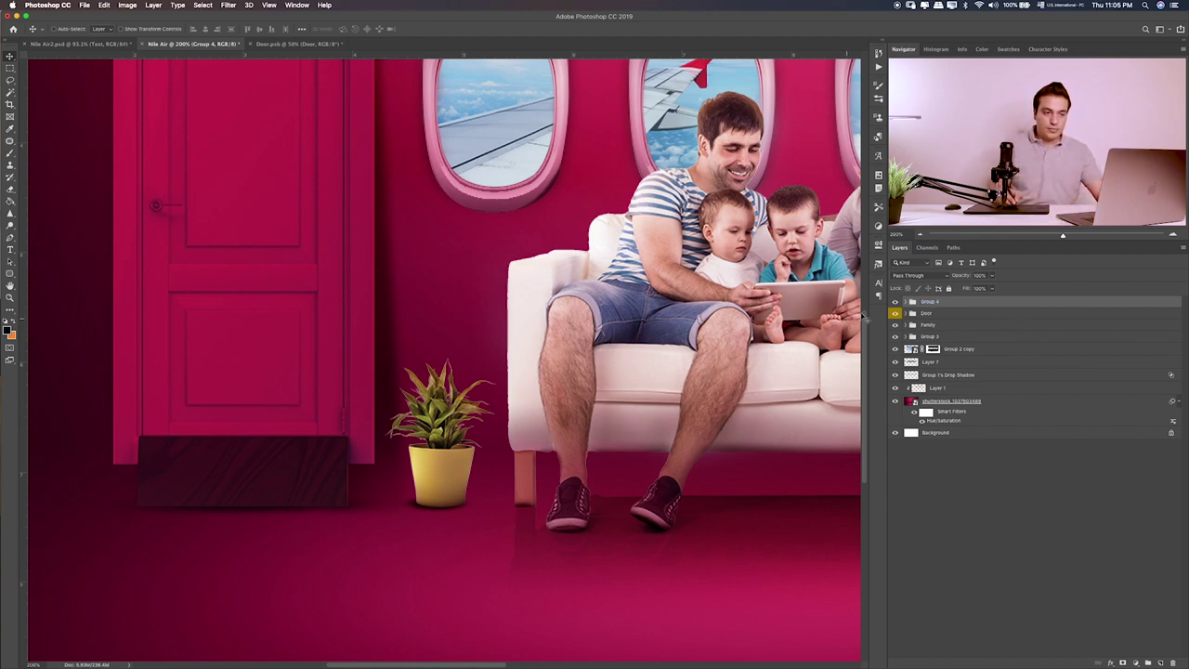
click(896, 303)
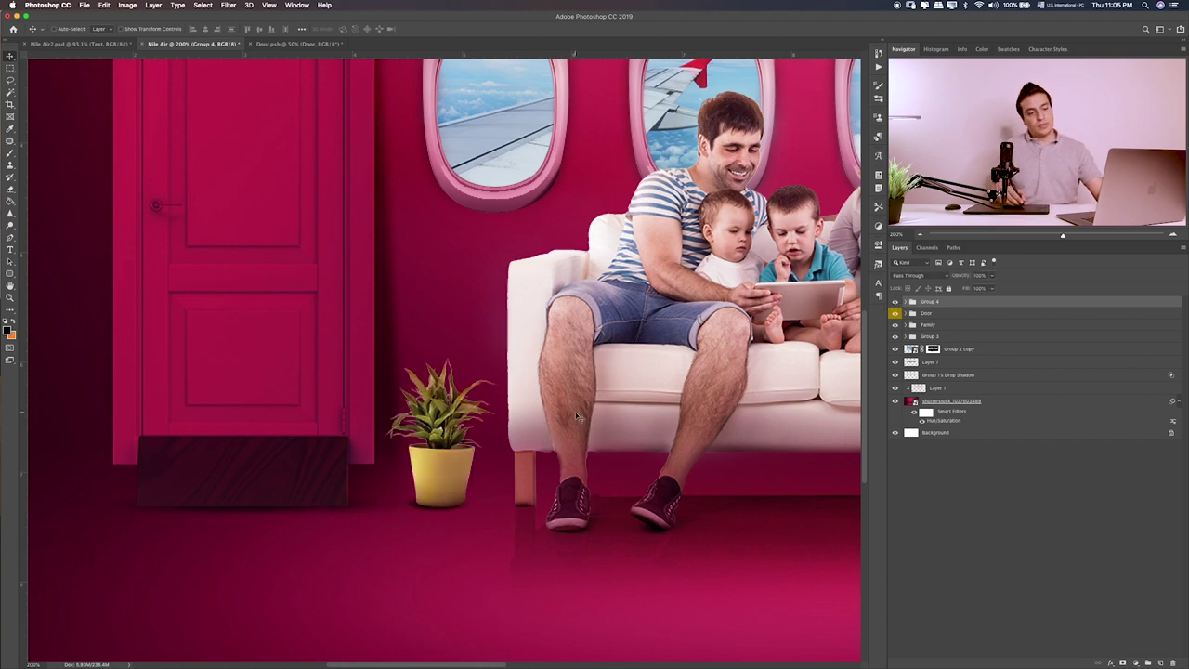
key(ctrl+0)
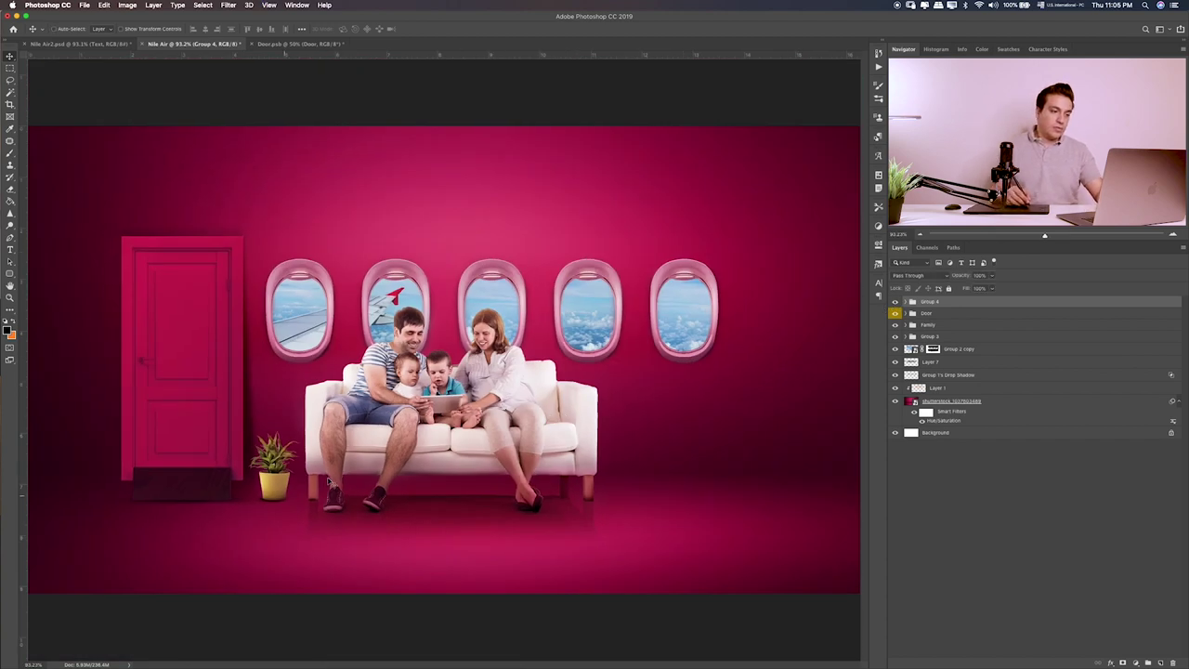
- Expand Group 4 and resize the plant's shadow layers Layer 75 copy and Layer 75
click(910, 302)
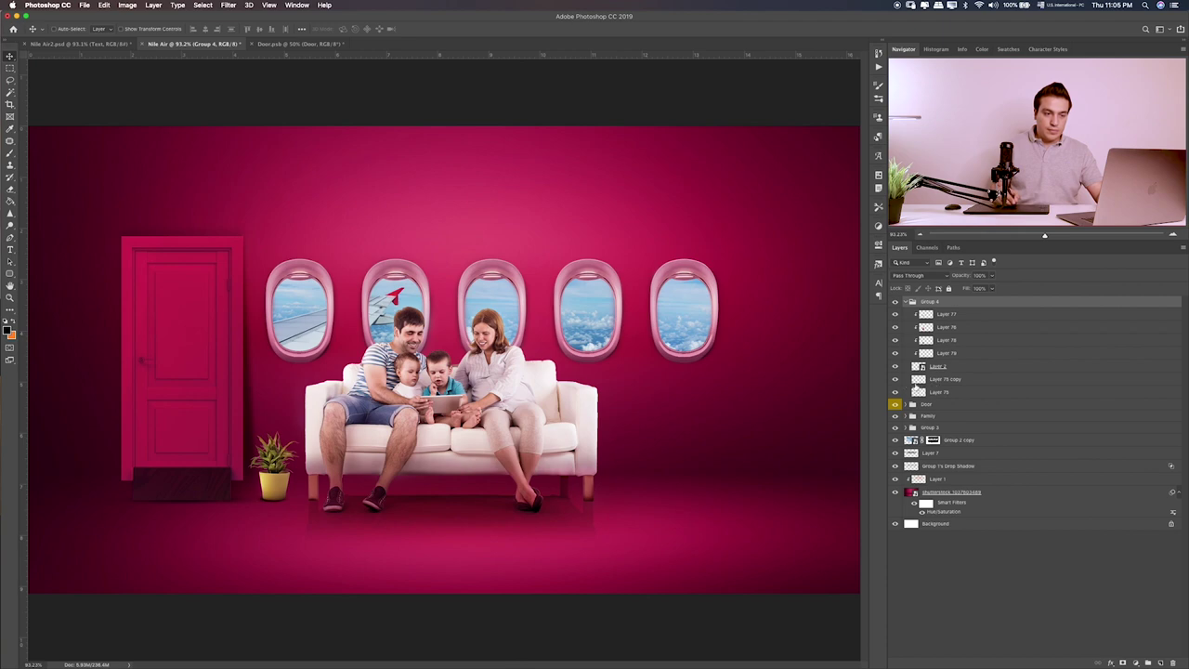
click(944, 380)
key(ctrl+t)
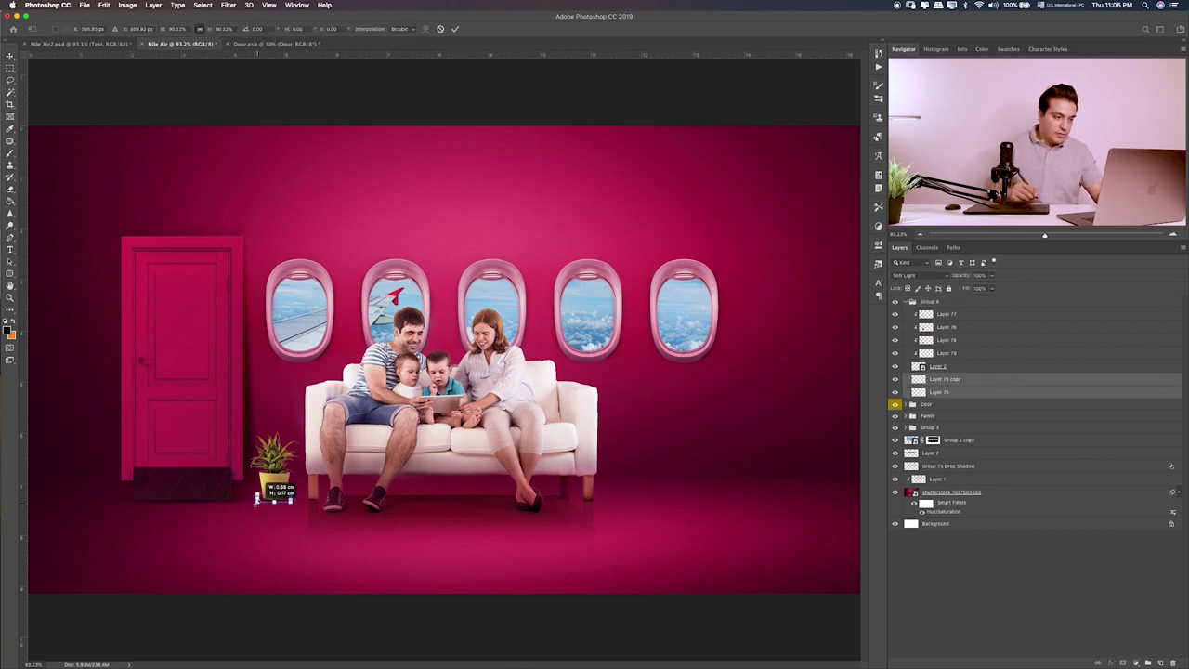
key(Return)
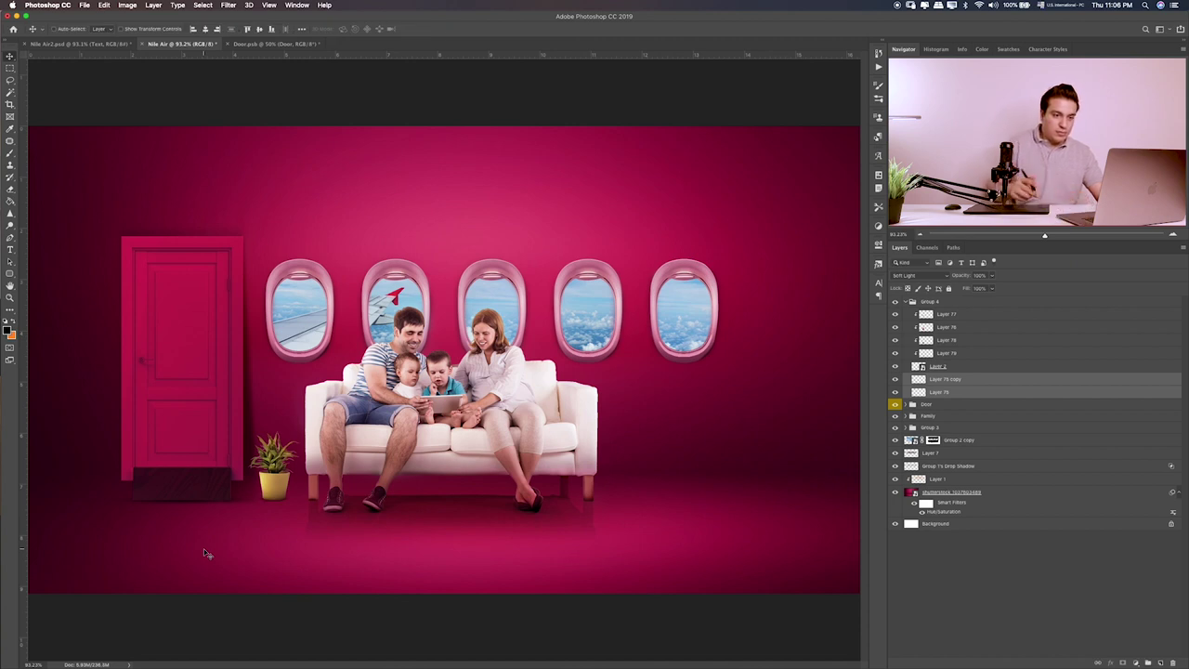
- Toggle the plant shadow's visibility to compare, then reselect Layer 75 copy and Layer 75
click(895, 327)
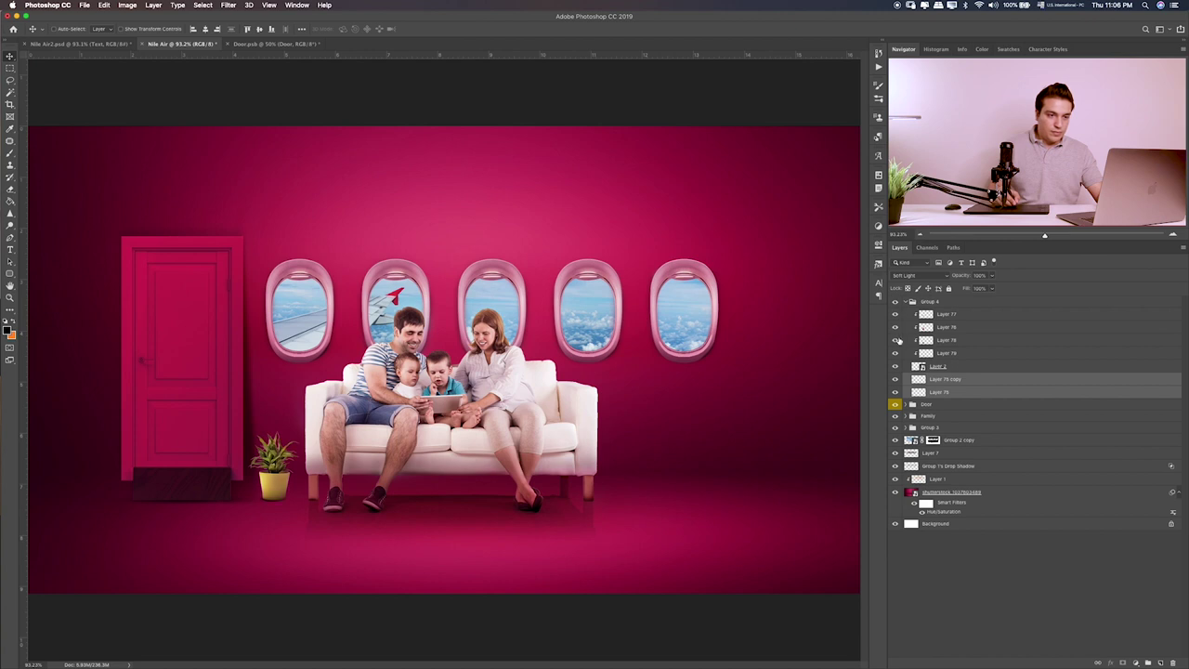
click(896, 341)
click(896, 342)
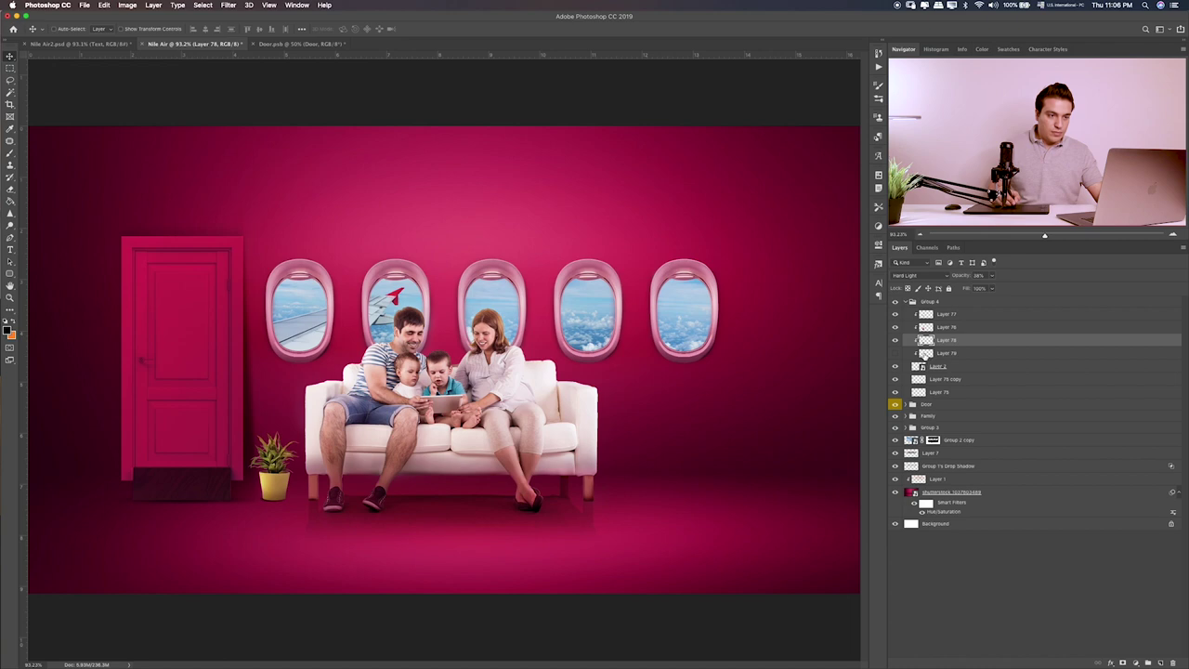
click(939, 367)
shift+click(947, 392)
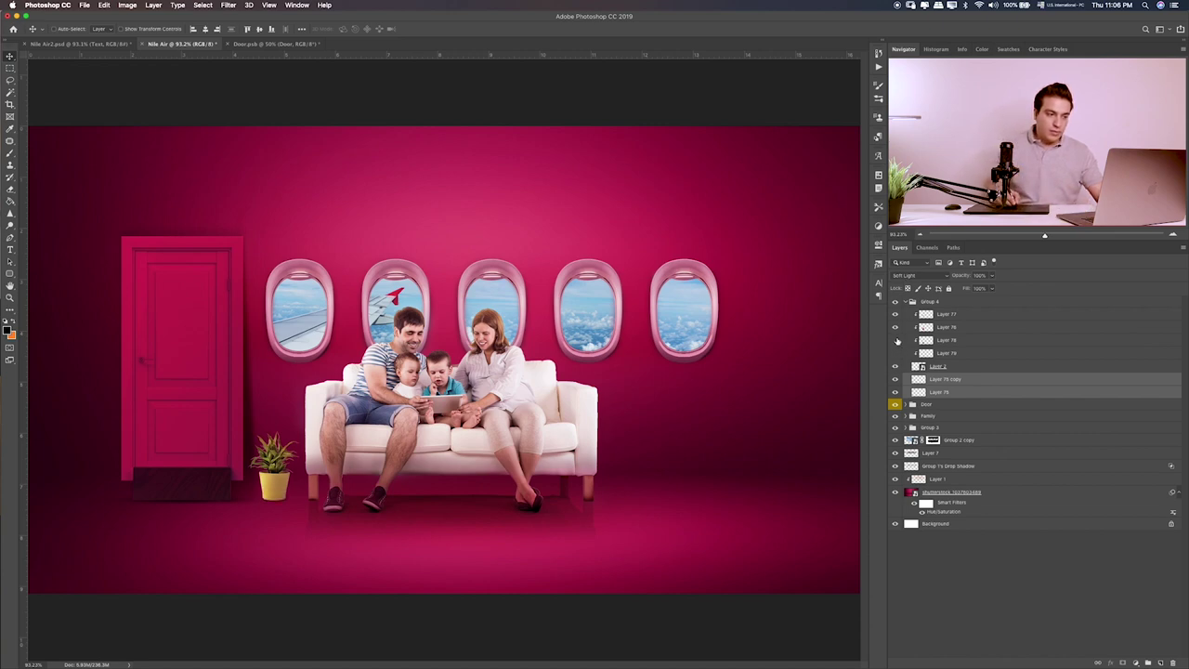
- Set Layer 78's fill to 100% and duplicate the plant layer Layer 2
click(943, 354)
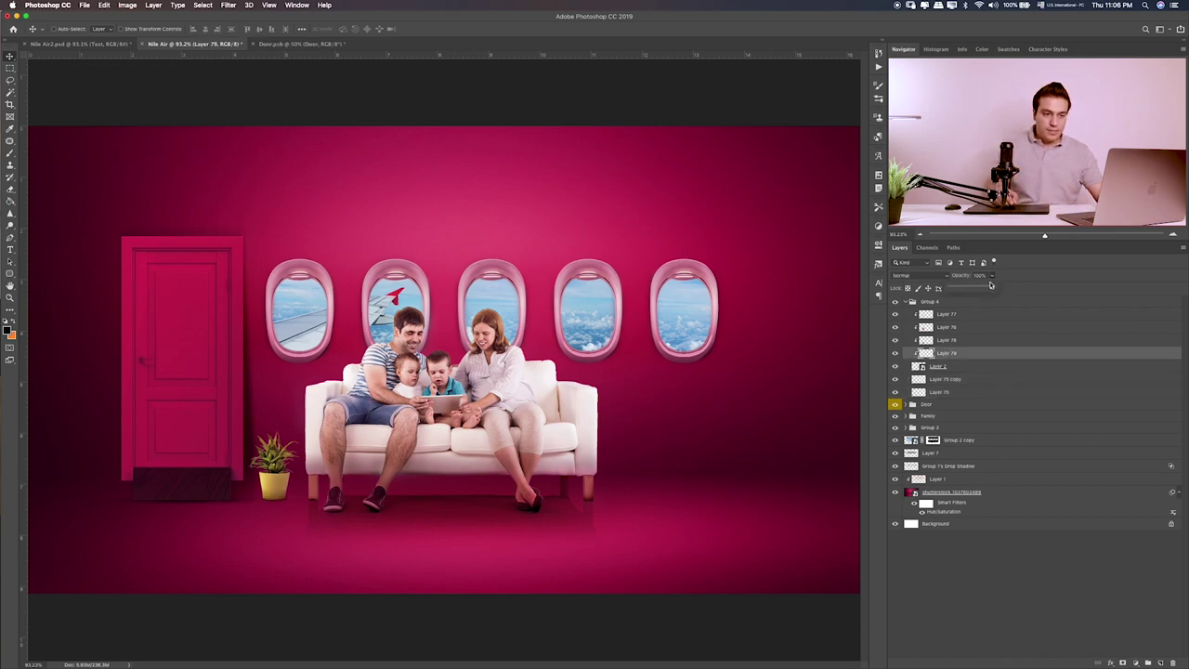
click(896, 315)
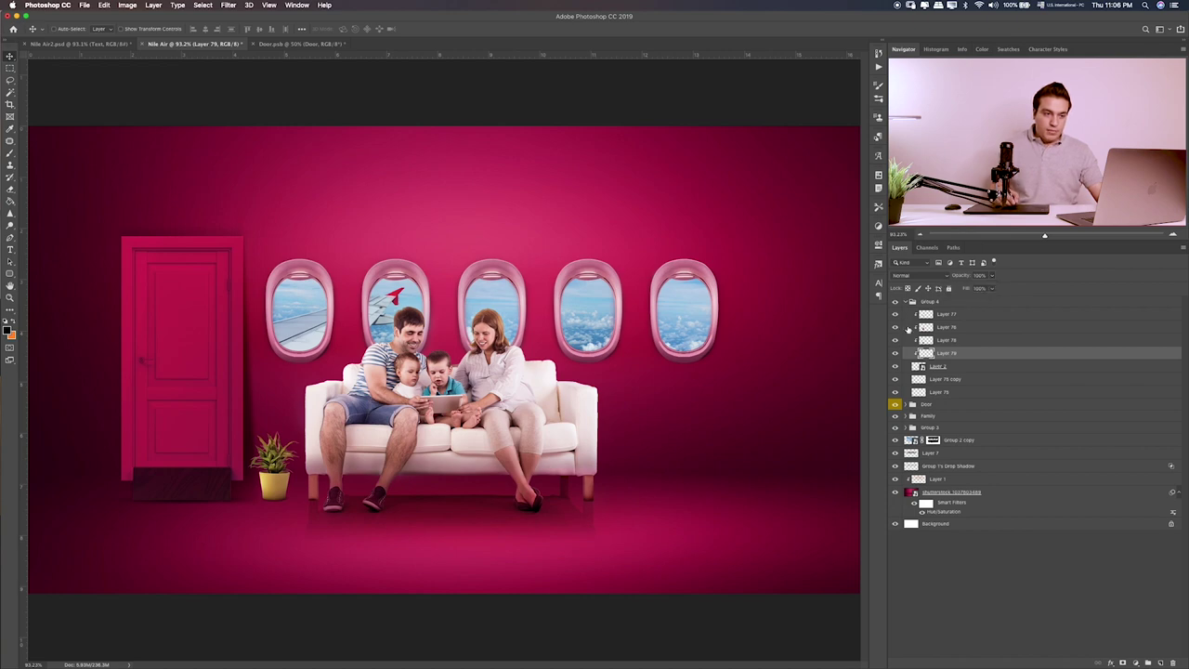
click(908, 328)
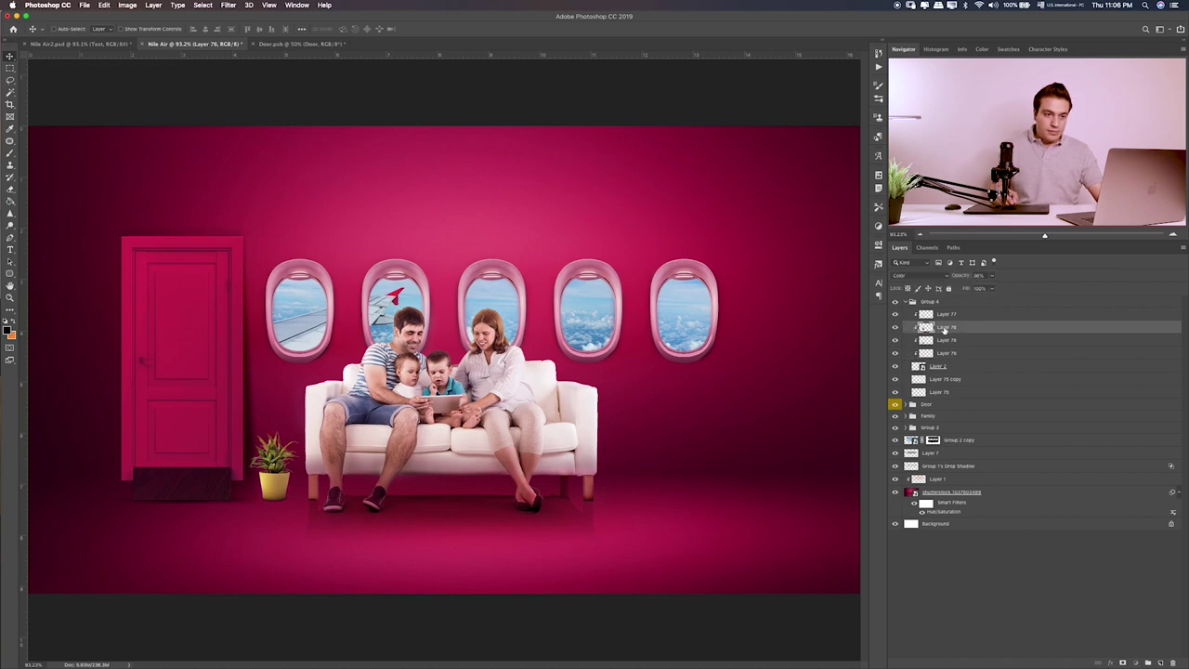
click(990, 288)
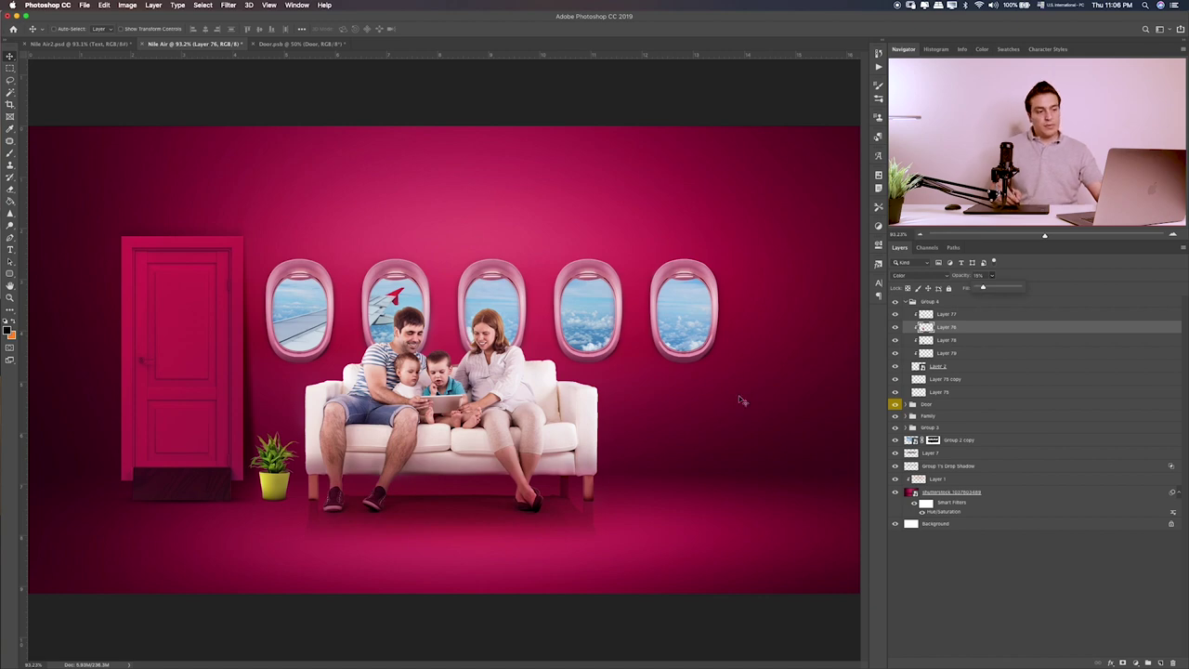
click(964, 371)
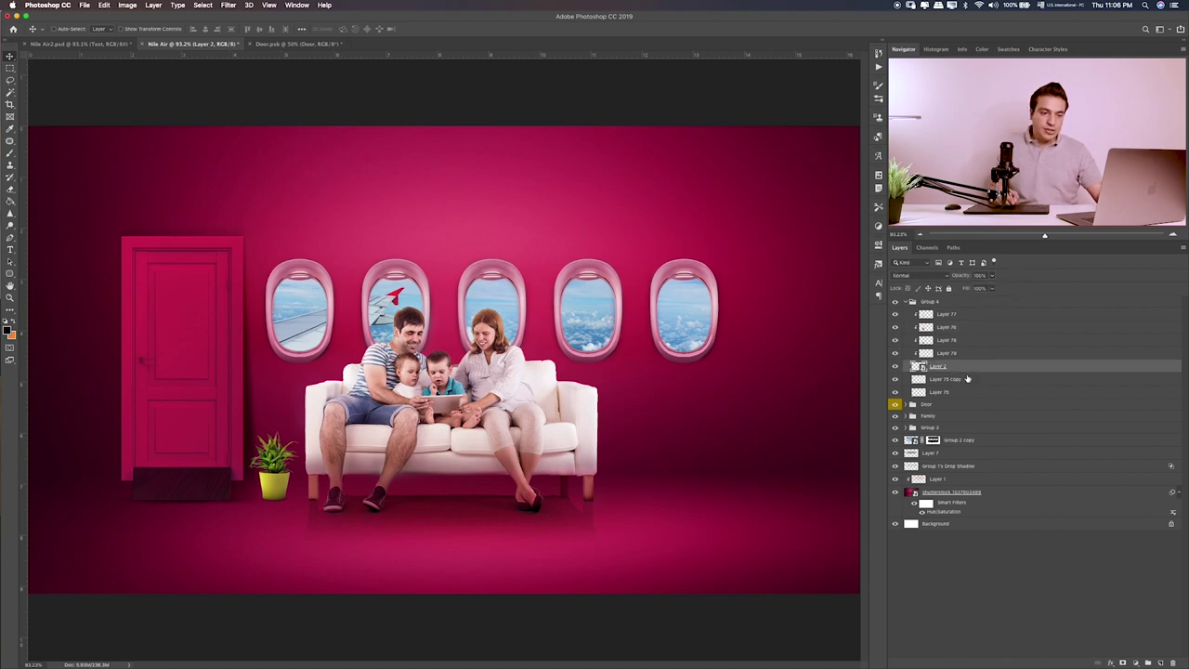
key(ctrl+j)
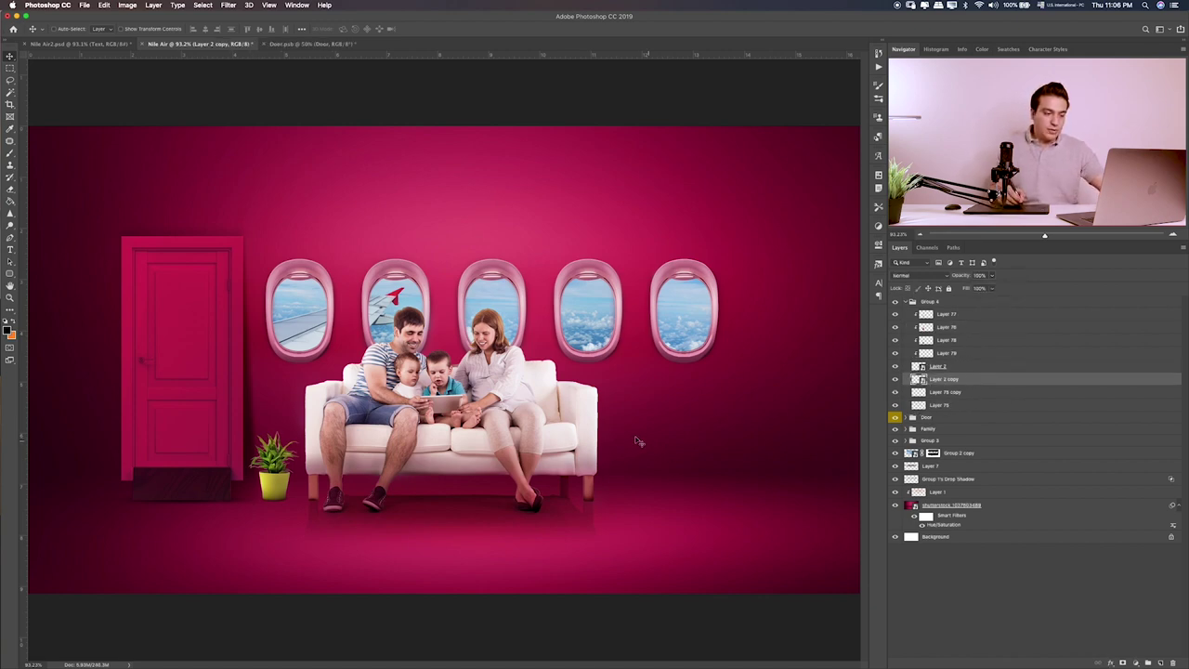
- Flip Layer 2 copy upside down beneath the pot and skew it across the floor
key(ctrl+t)
drag(280, 431, 285, 547)
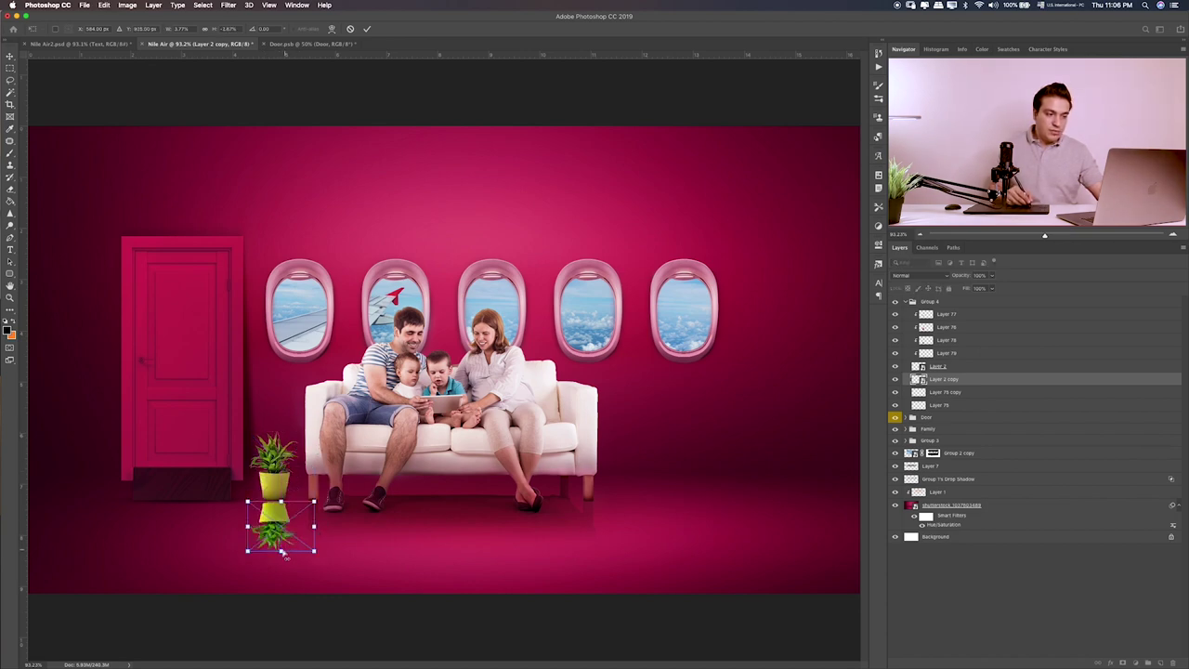
drag(281, 550, 237, 549)
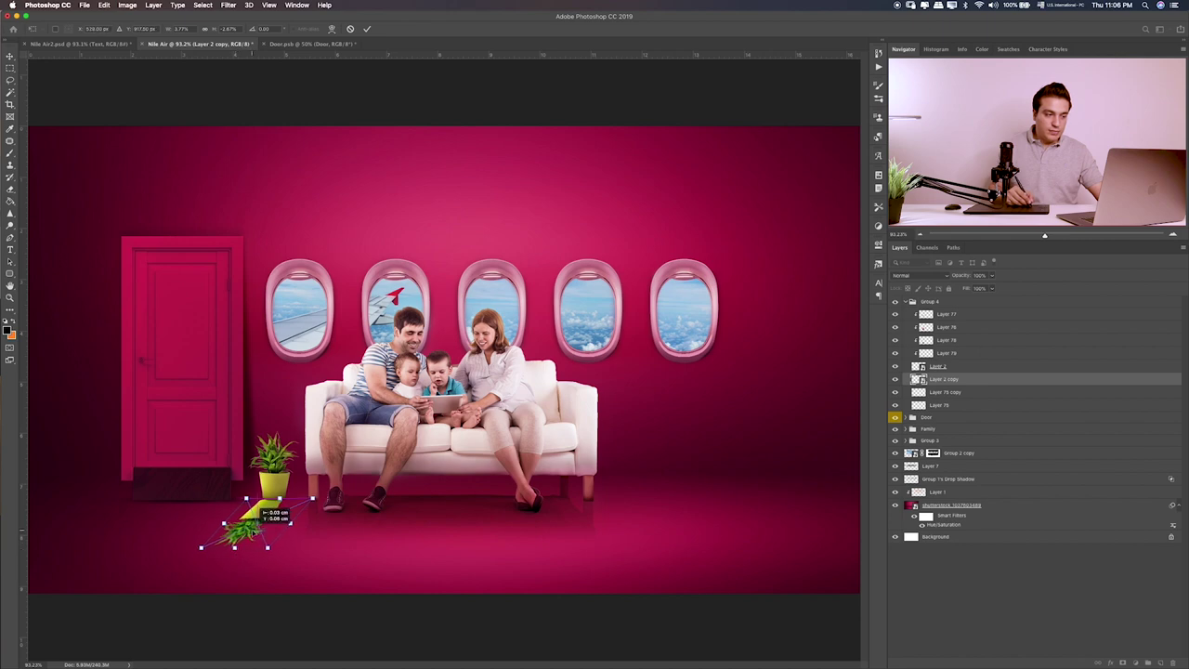
key(Return)
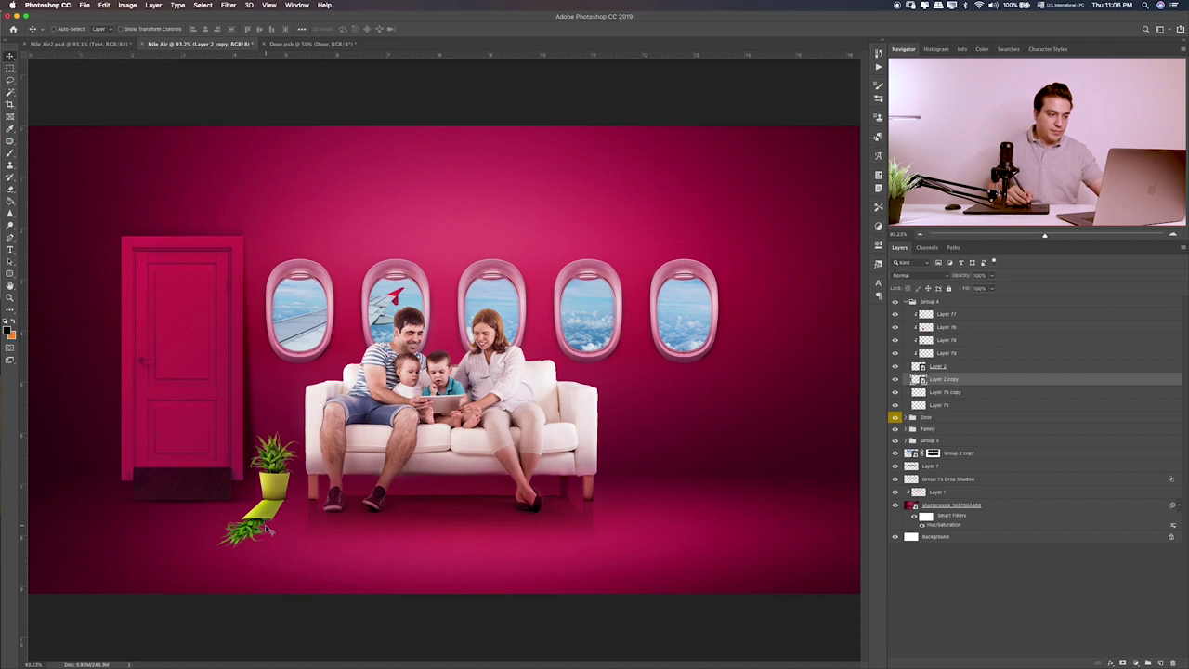
key(ctrl+t)
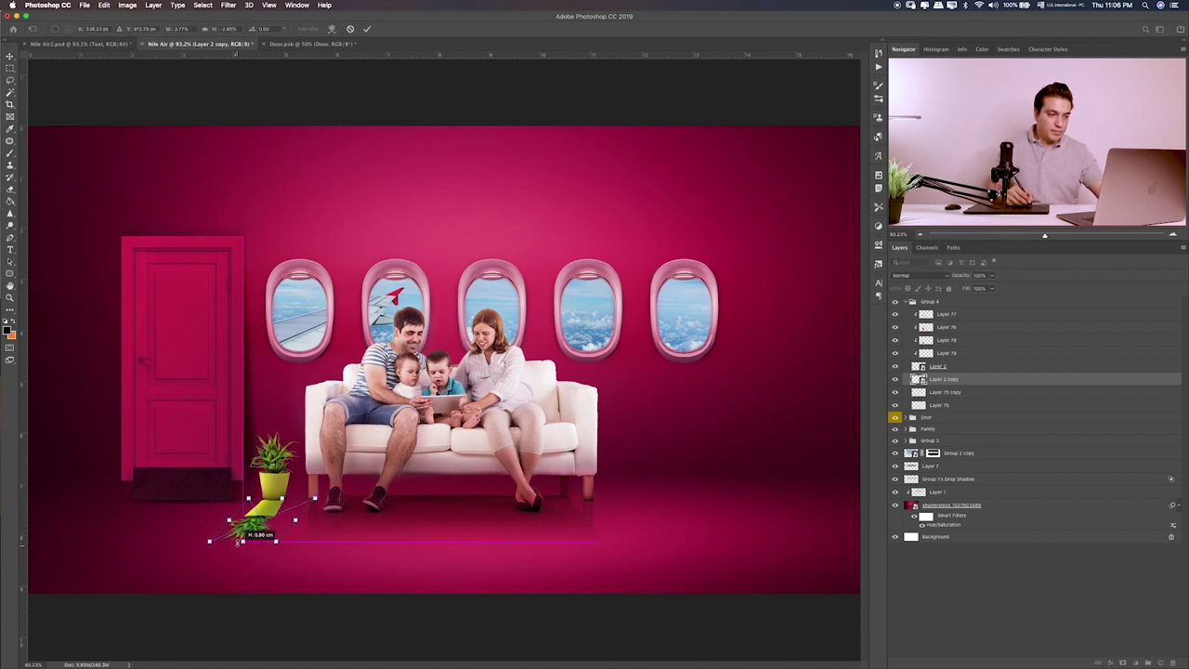
drag(239, 542, 232, 539)
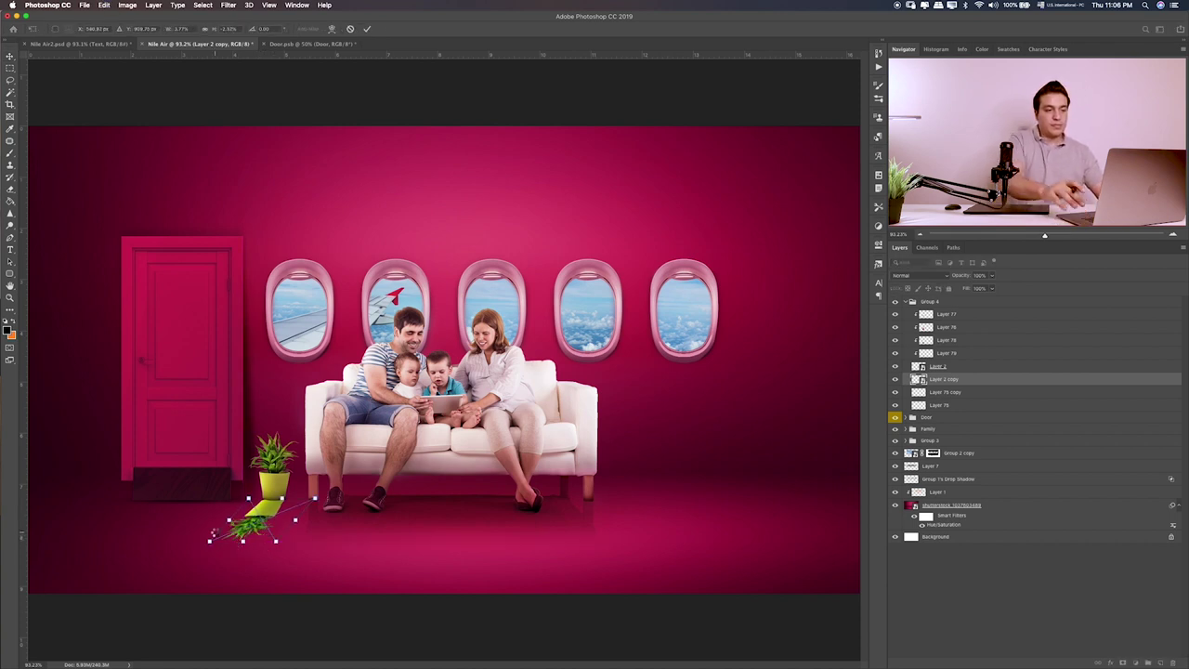
key(Return)
- Give the plant copy a black Color Overlay, lower its opacity, and convert it to a Smart Object
double_click(991, 380)
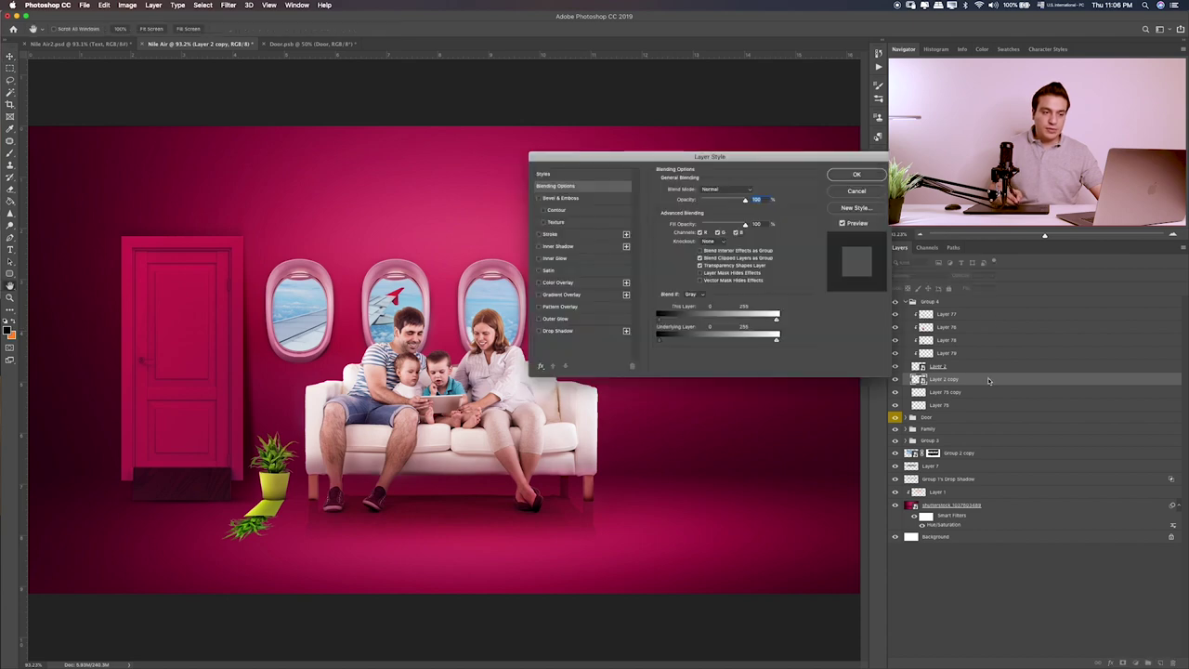
click(559, 283)
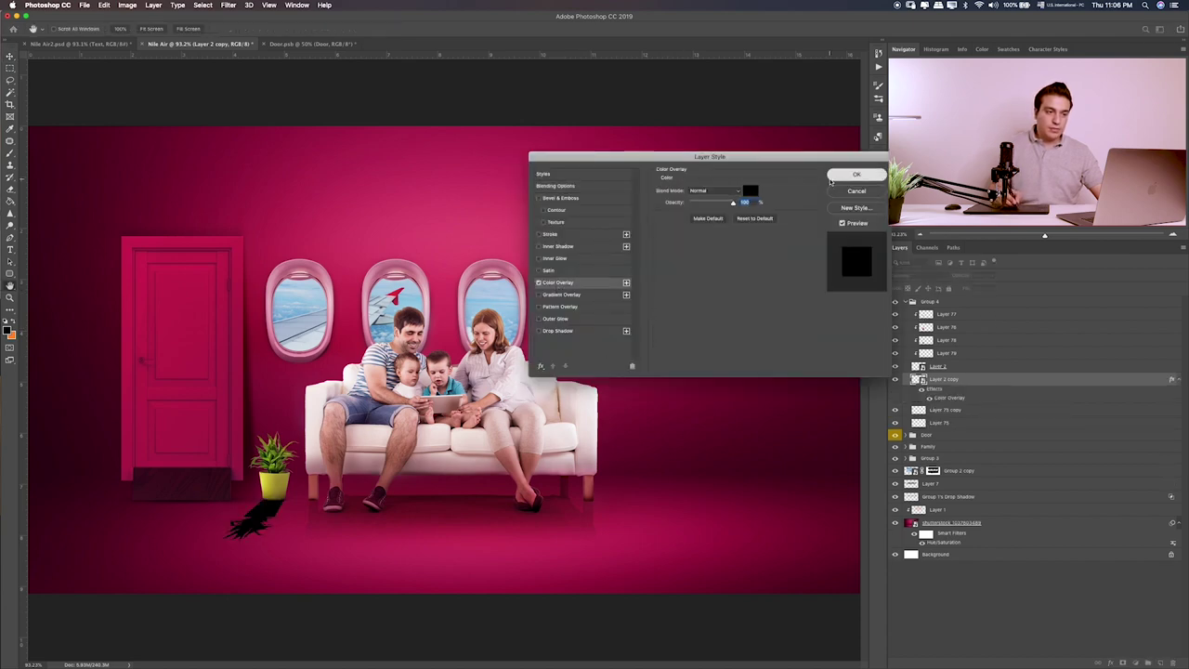
click(841, 177)
click(993, 276)
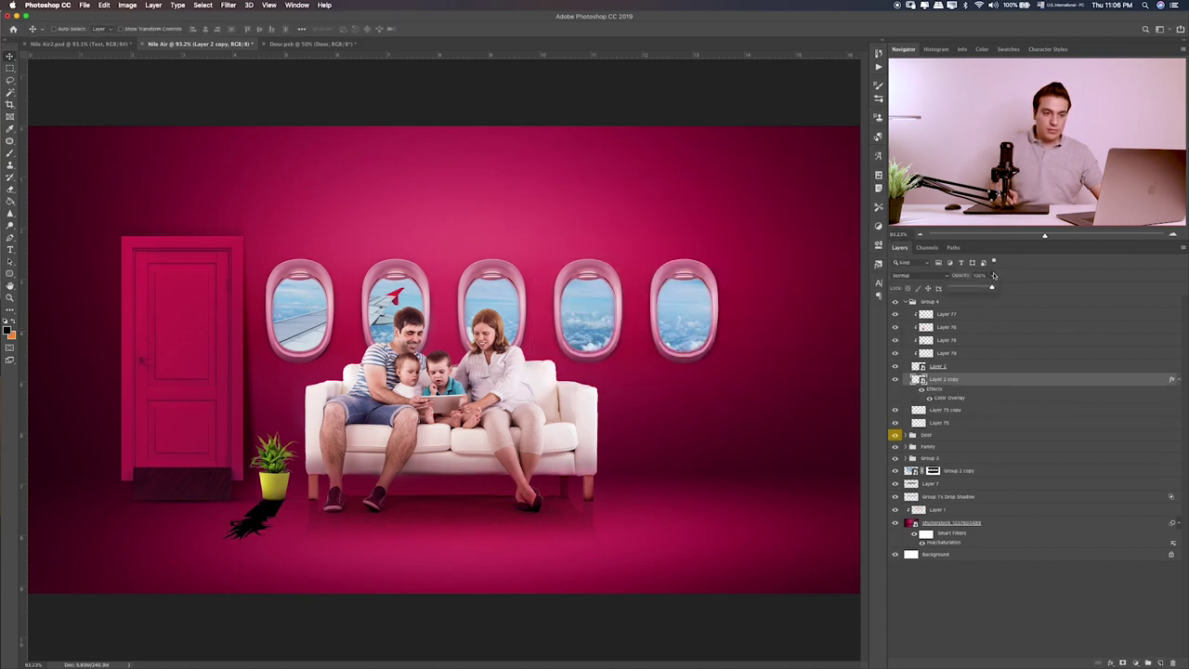
drag(962, 289, 957, 295)
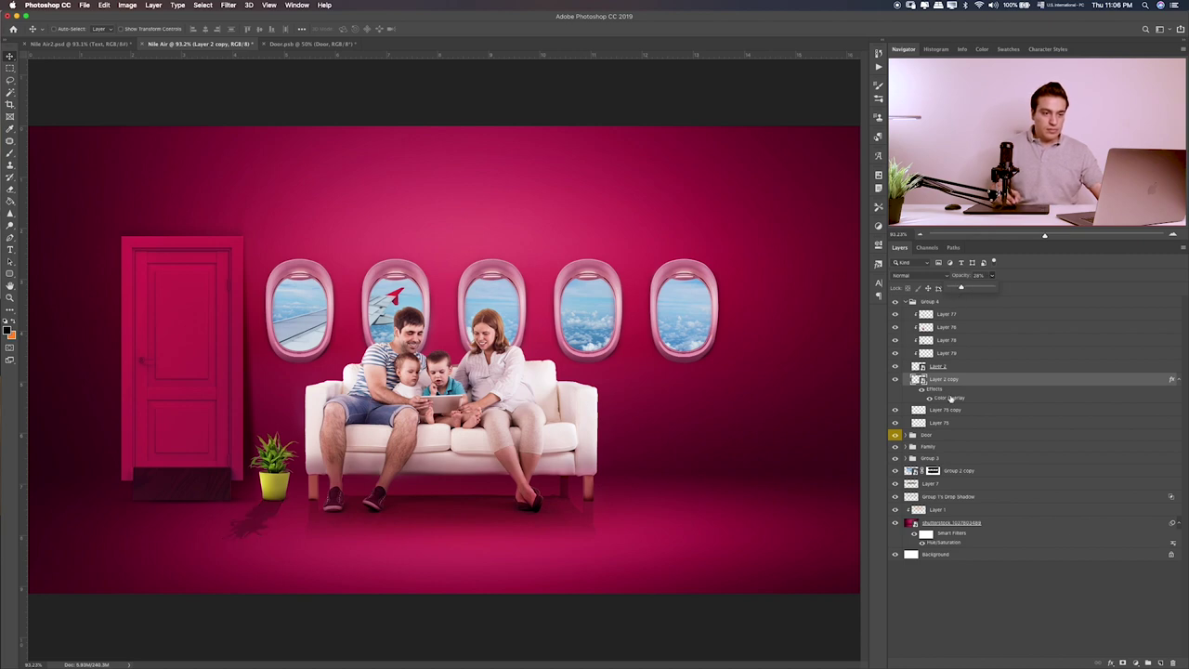
right_click(1020, 383)
- Squash the plant shadow flatter against the floor and rotate it about -11°
key(ctrl+t)
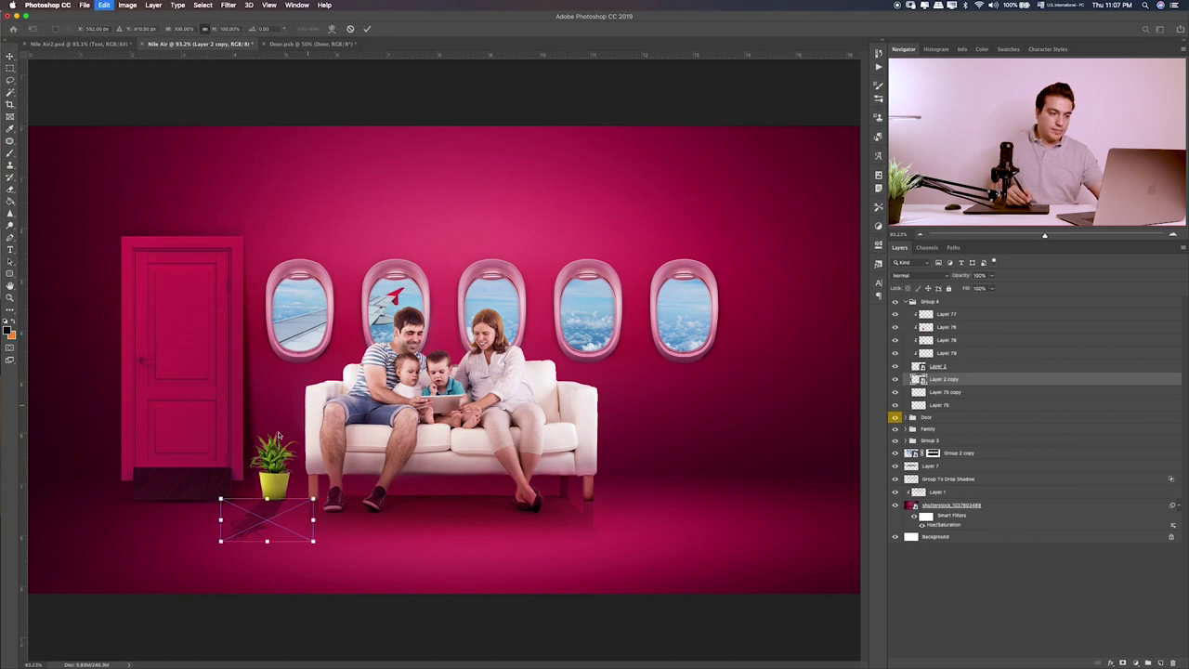
drag(267, 536, 265, 525)
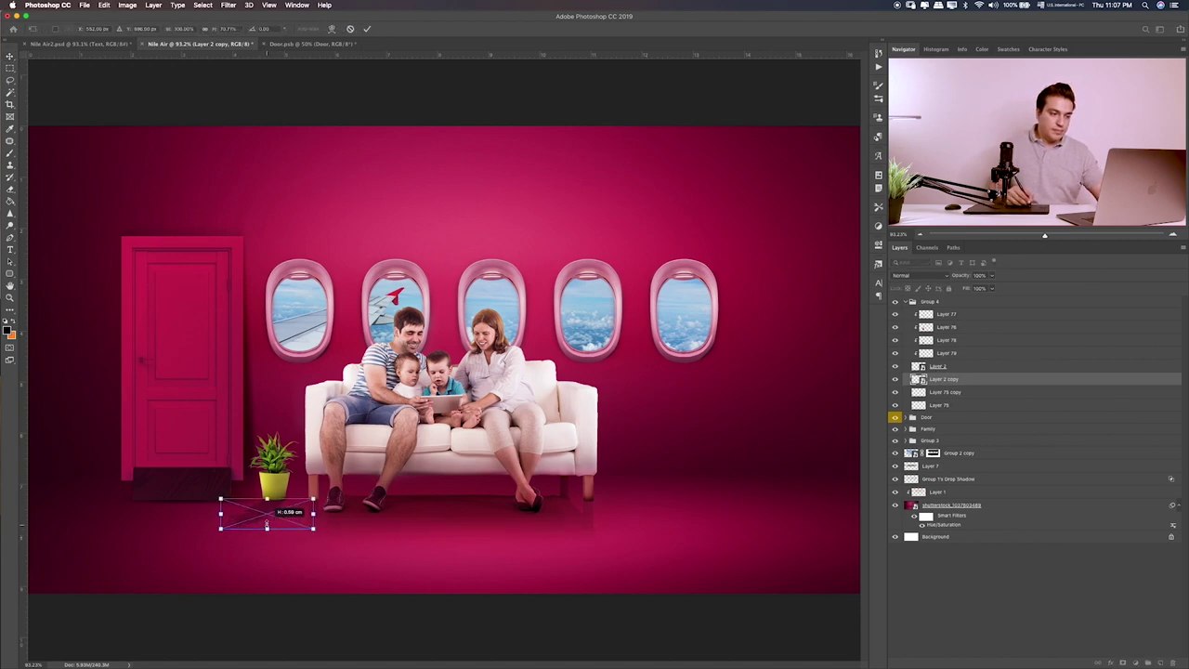
key(Return)
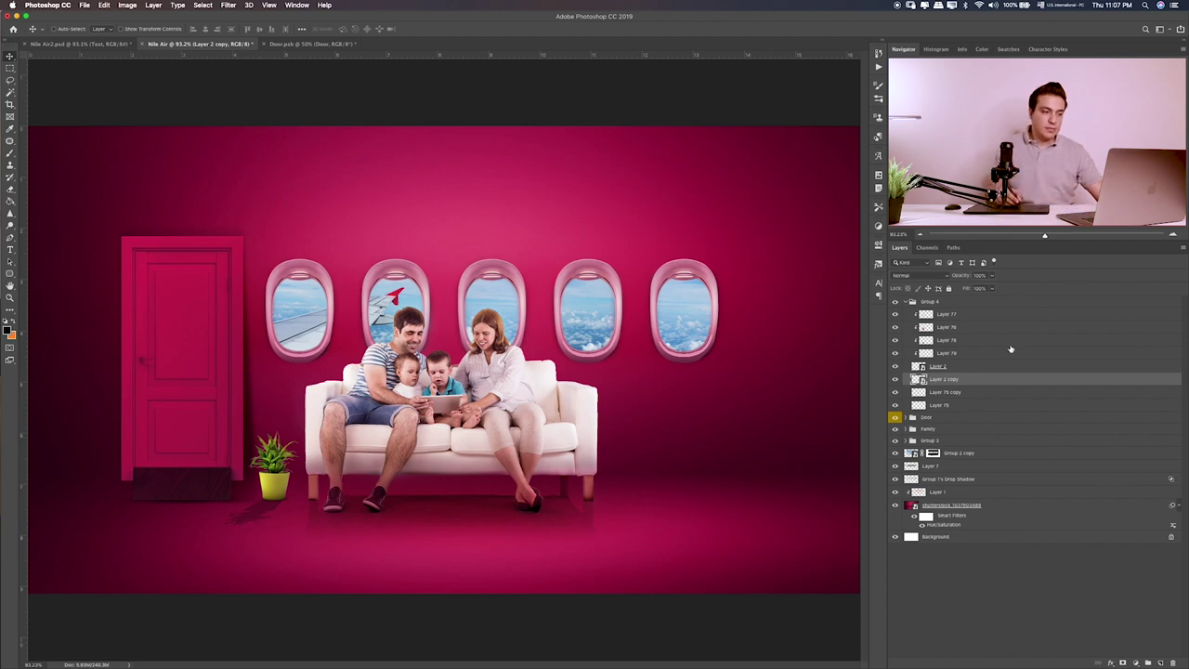
key(ctrl+t)
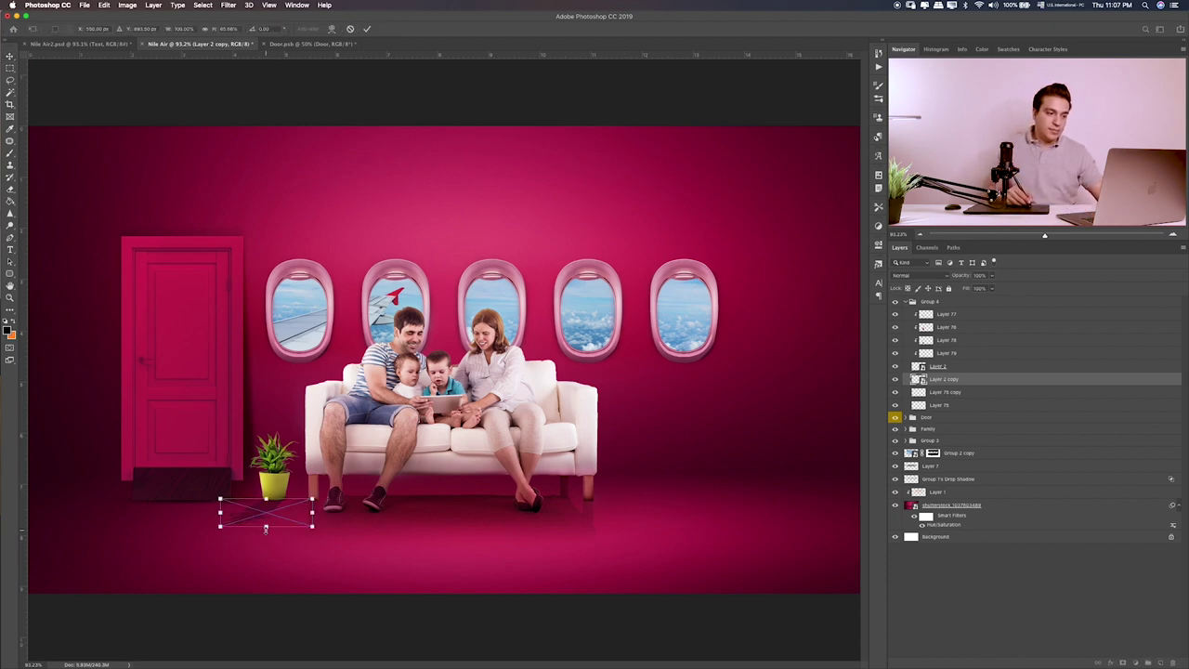
drag(266, 526, 272, 527)
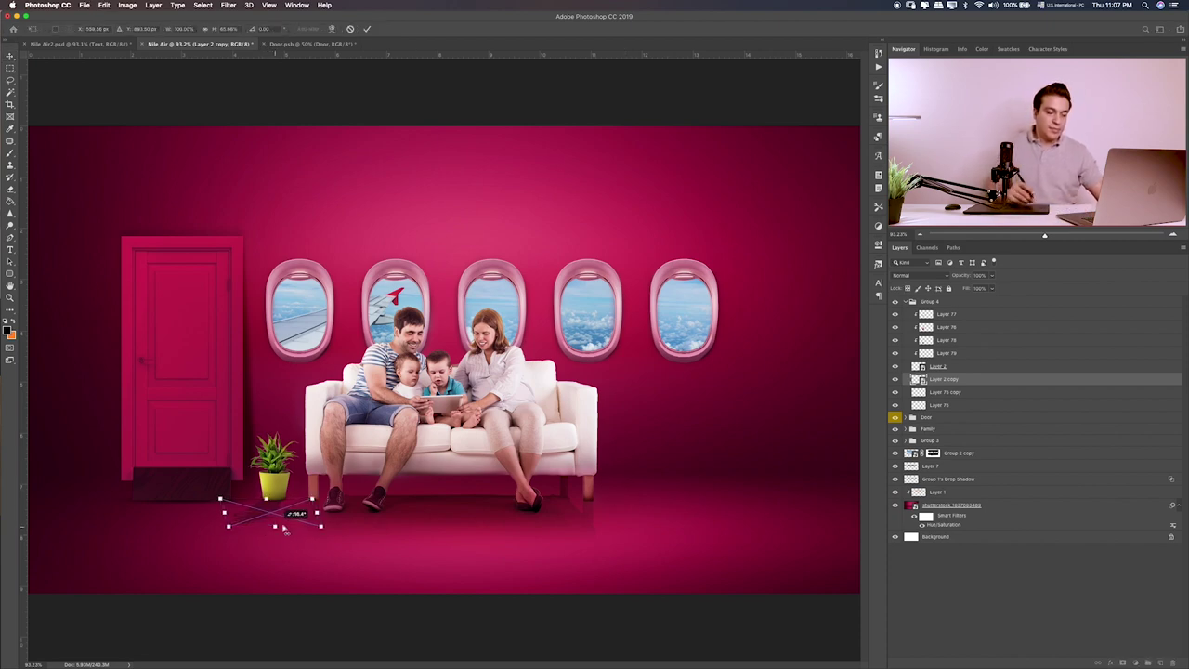
key(Return)
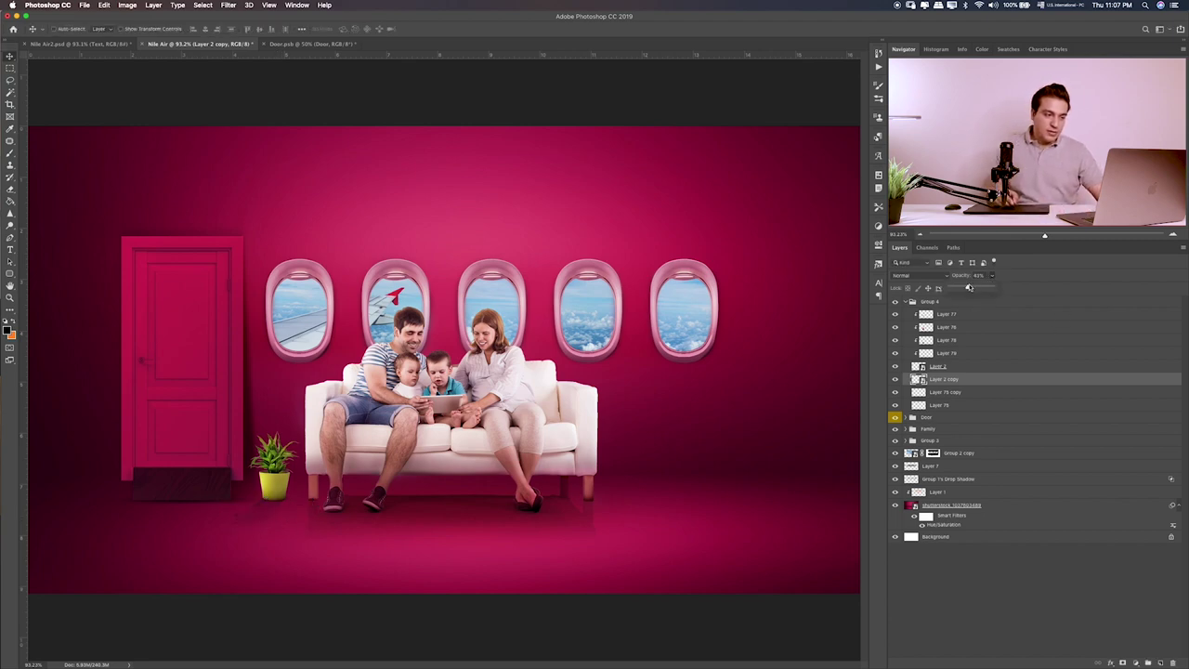
key(ctrl+1)
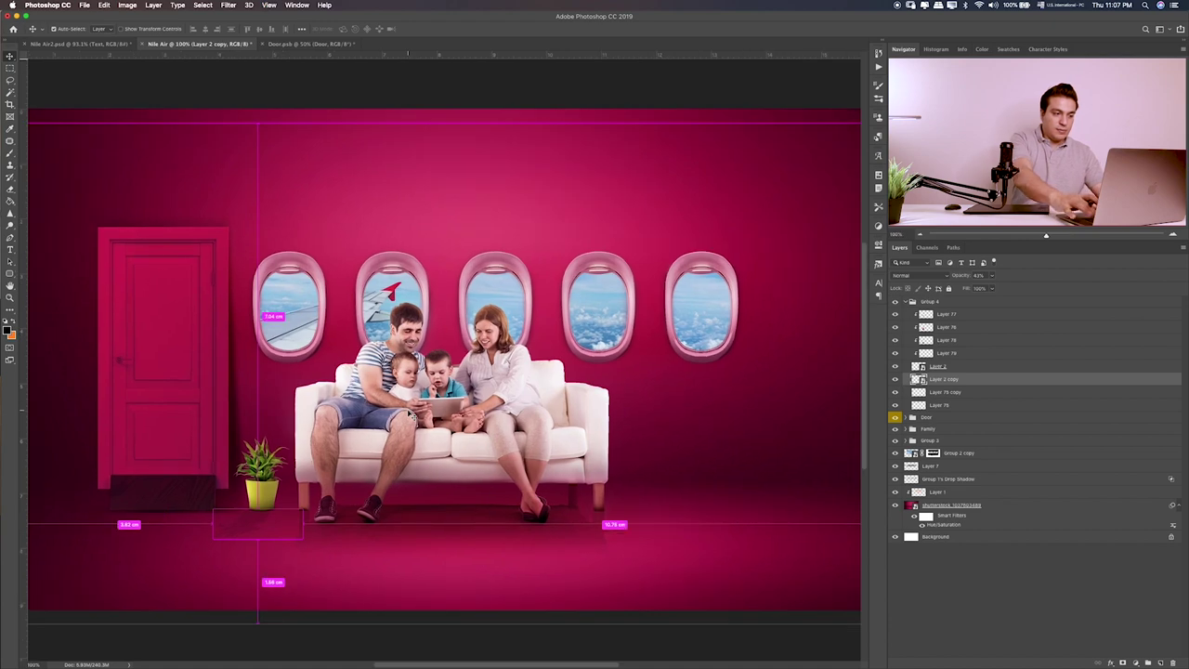
- Zoom in and stretch the plant's floor shadow further across the floor
key(ctrl+plus)
scroll(430, 556, left, 10)
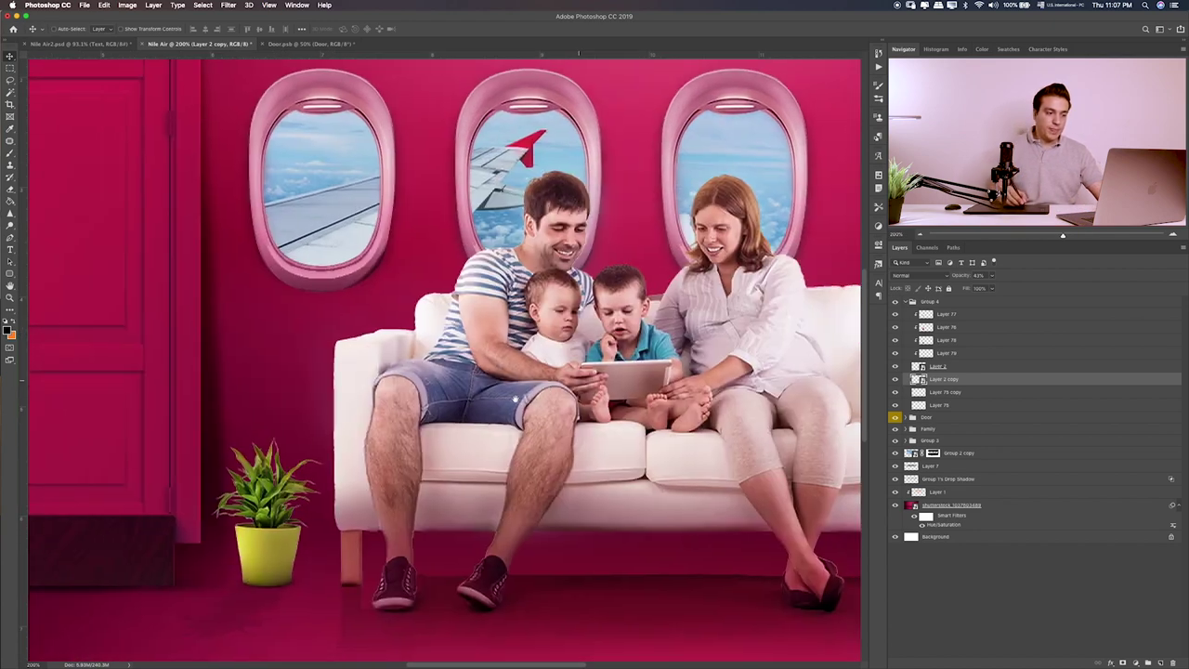
scroll(430, 555, down, 3)
drag(428, 555, 421, 551)
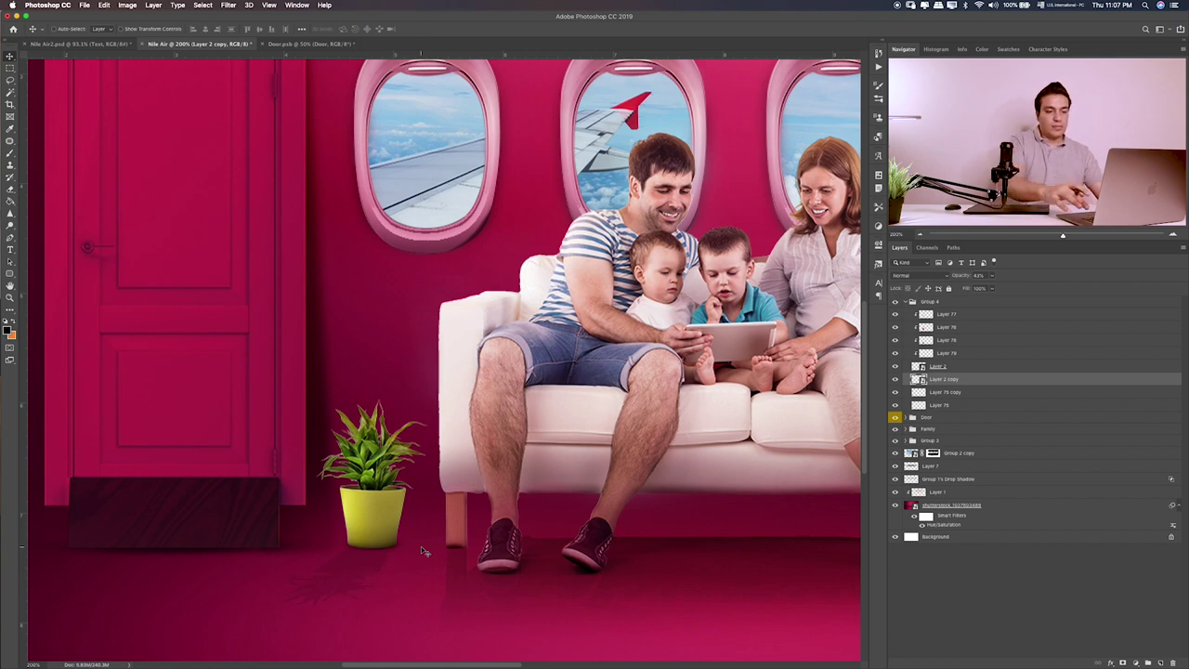
drag(421, 551, 421, 551)
key(ctrl+t)
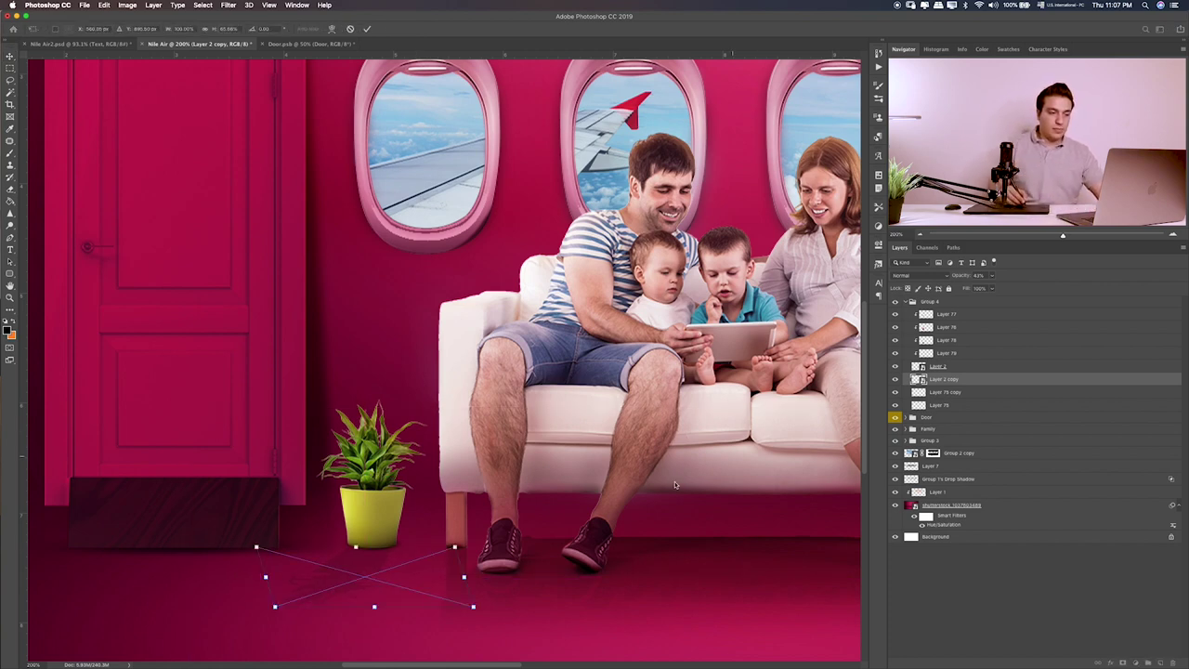
drag(375, 607, 375, 597)
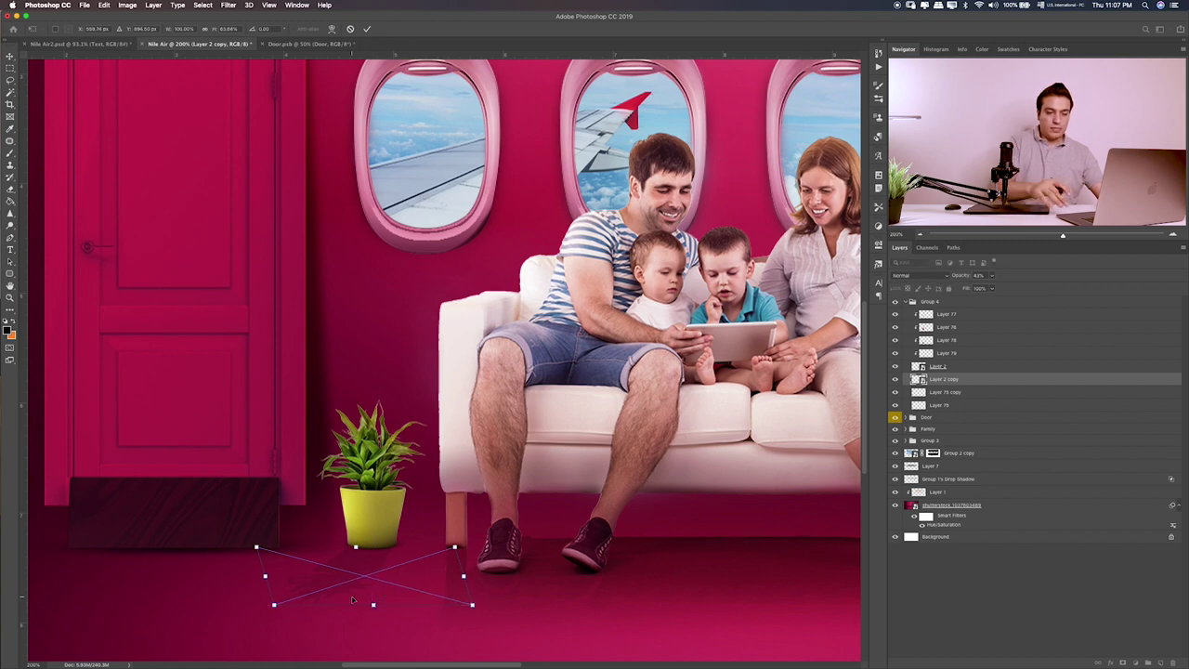
key(Return)
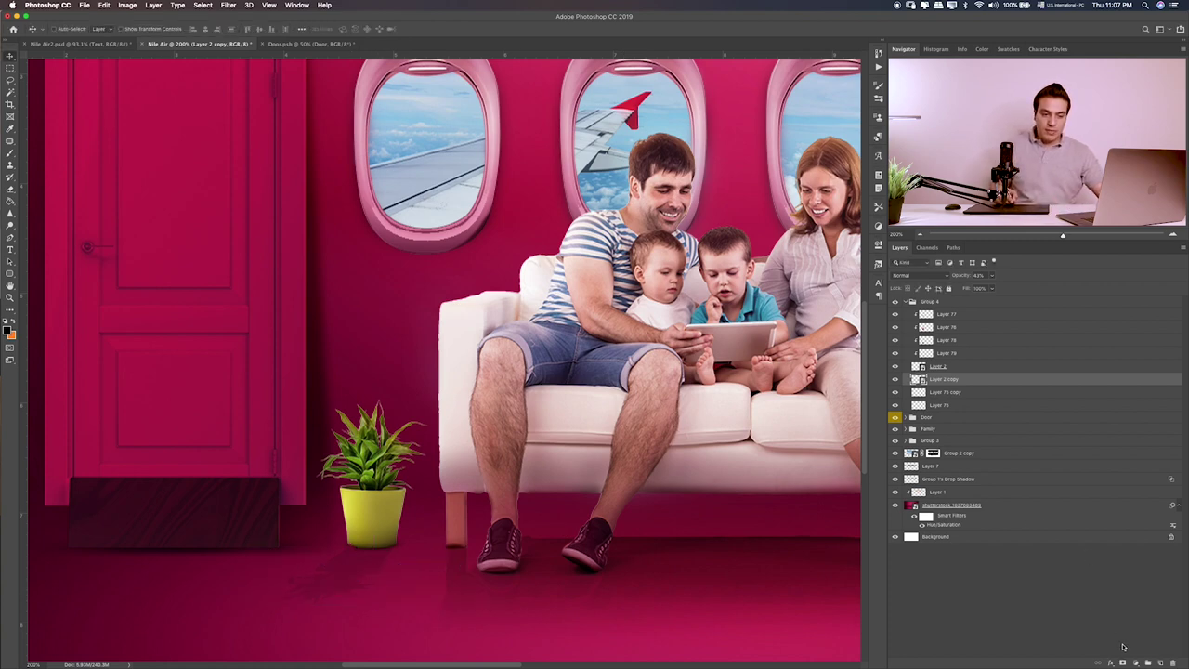
- Add a layer mask to the shadow and set the brush to 30% opacity
click(1122, 662)
key(b)
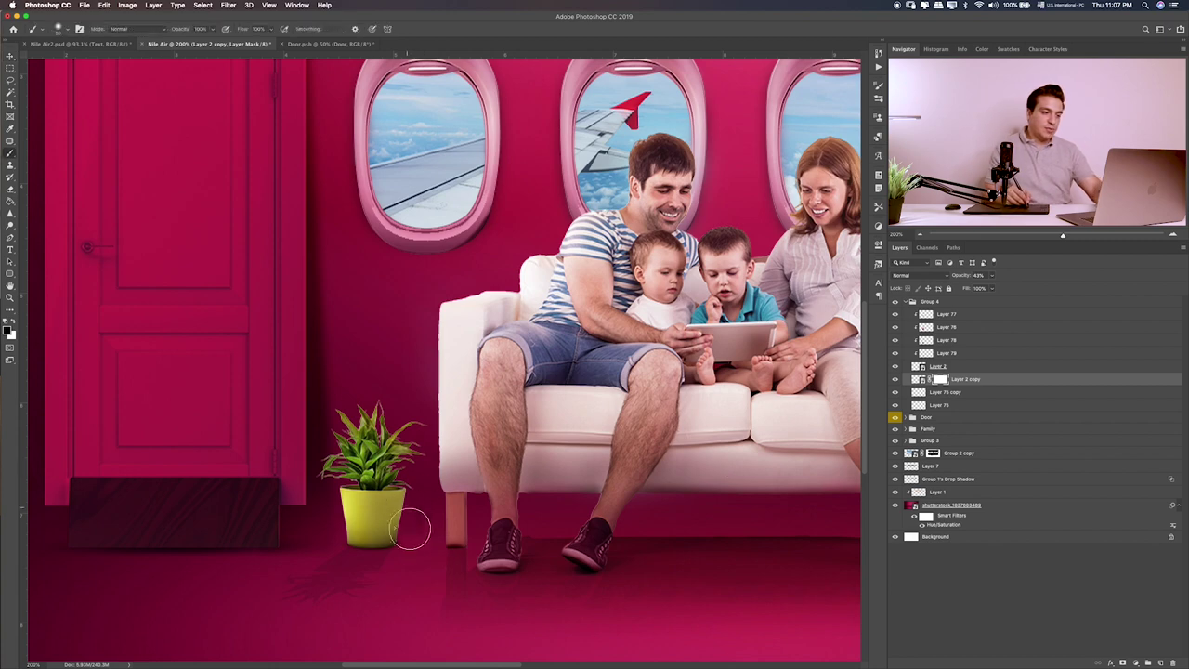
key(3)
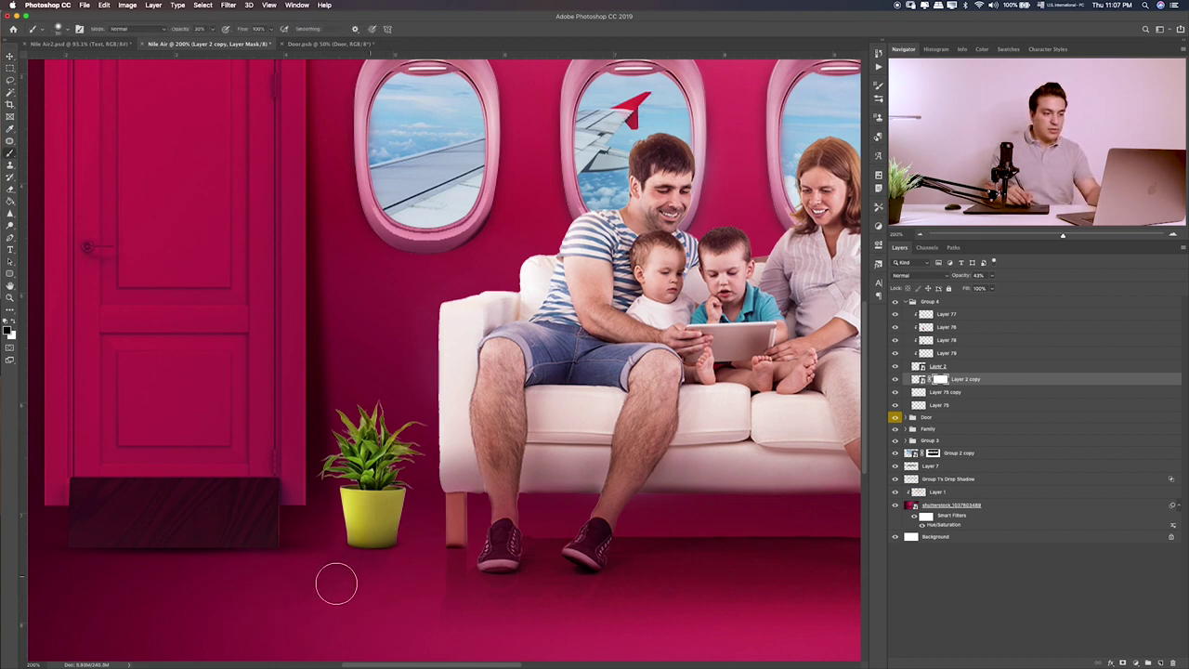
key(ctrl+0)
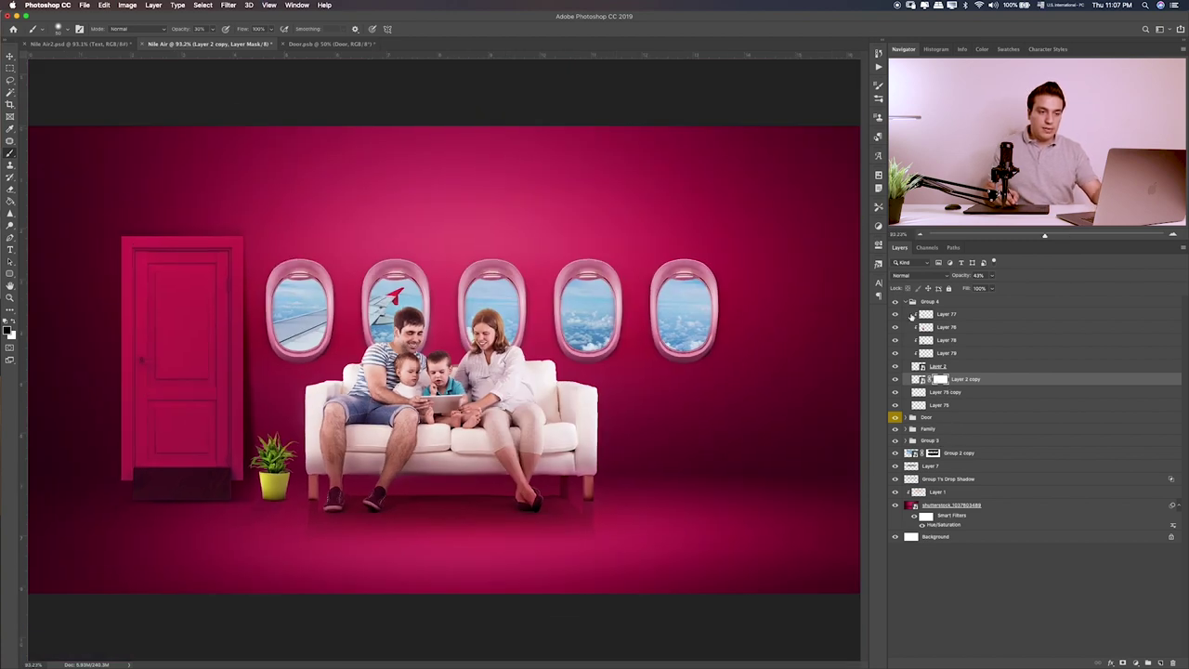
- Collapse Group 4 and drag Layer 14.png from the Items folder onto the canvas
click(938, 303)
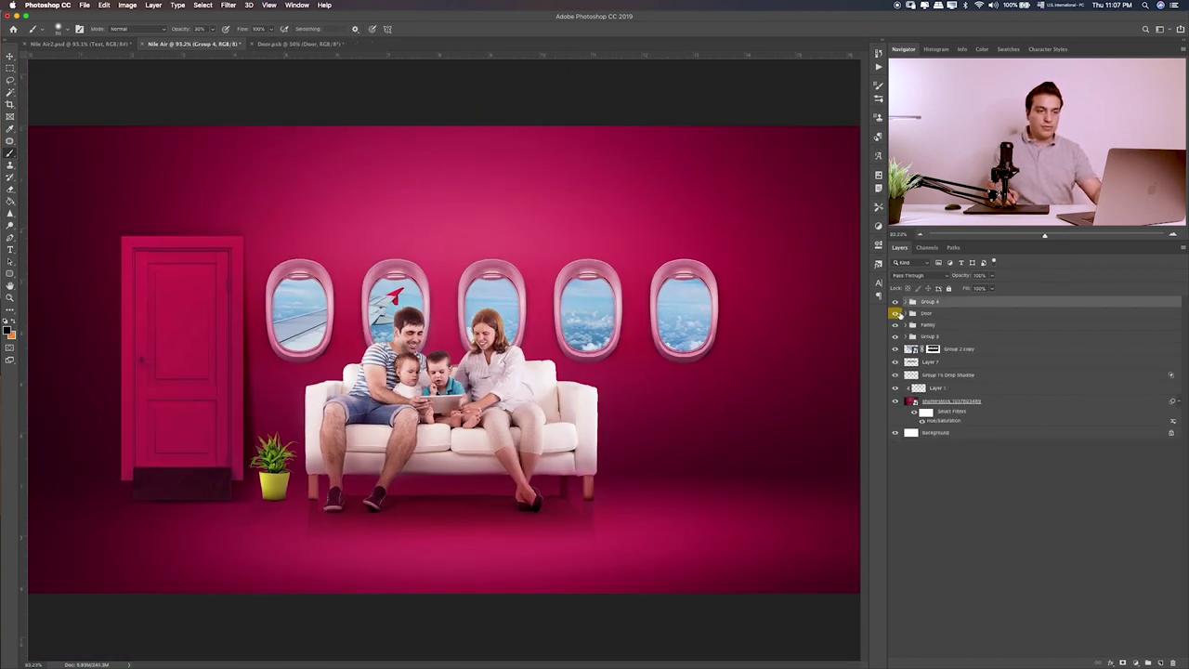
key(super+Tab)
click(656, 361)
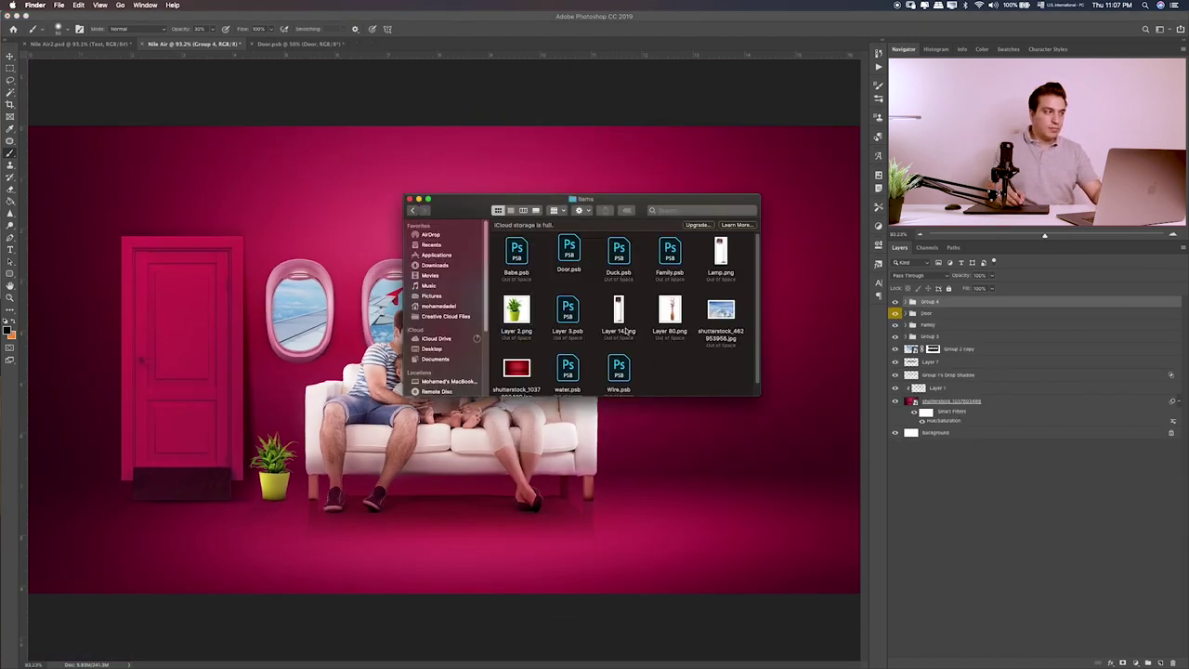
click(619, 313)
key(space)
key(space)
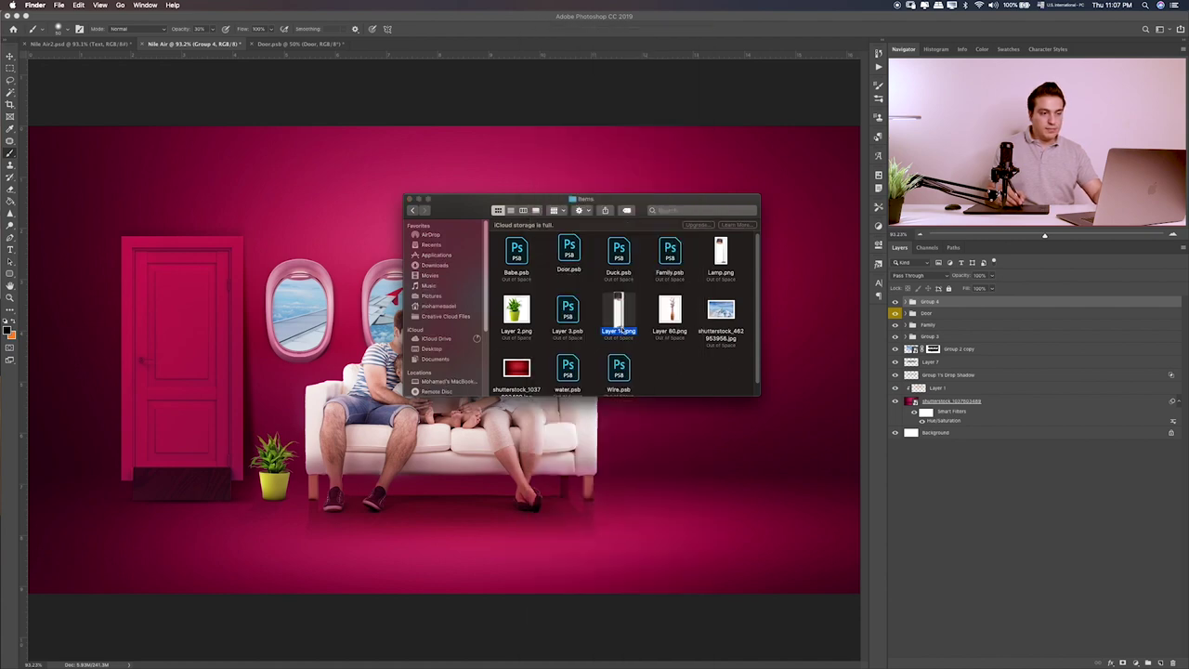
mouse_move(619, 313)
mouse_down()
mouse_move(686, 435)
mouse_move(684, 422)
mouse_up()
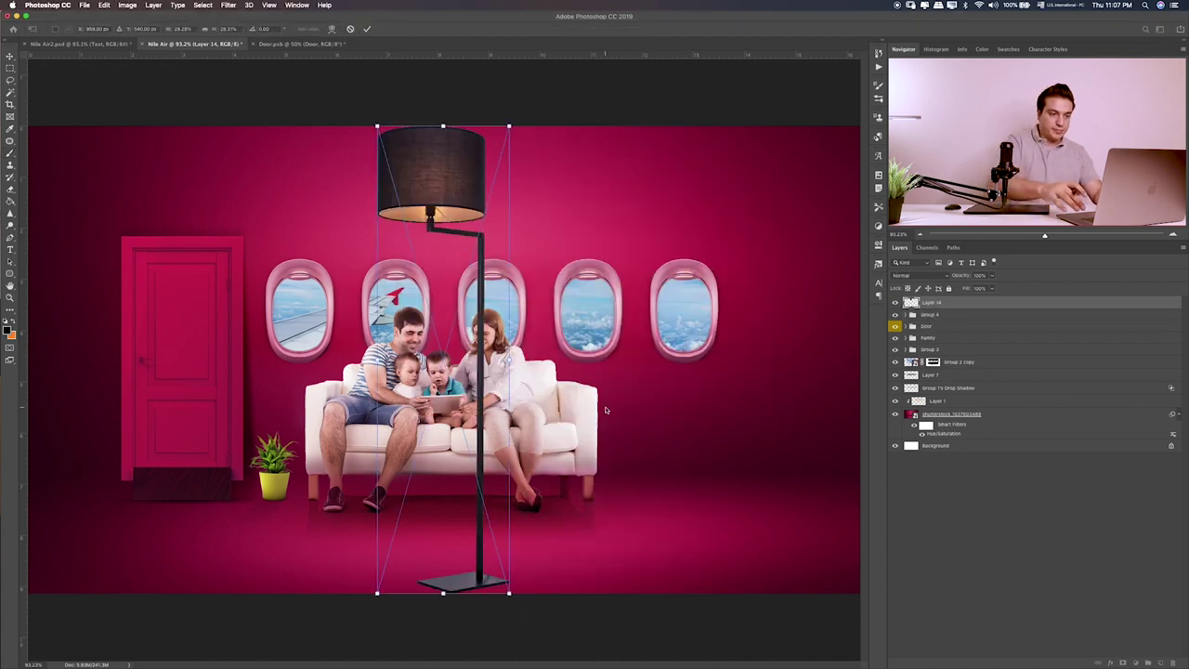
- Place the floor lamp, shrink it, and move it beside the last window
key(Return)
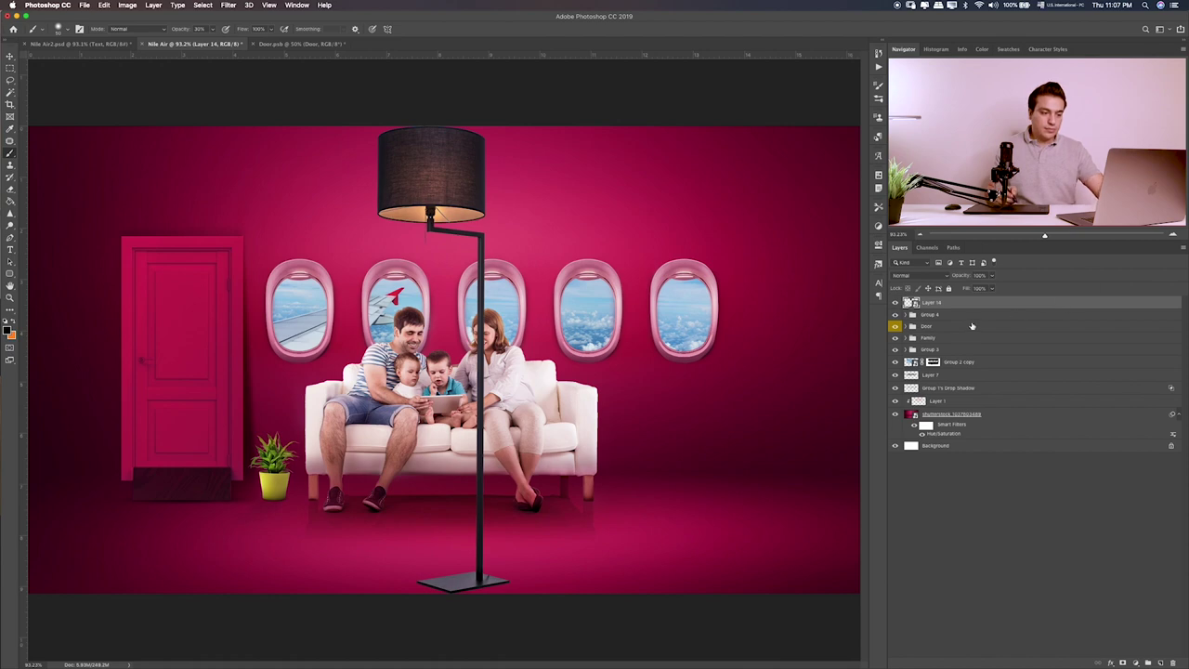
key(ctrl+t)
drag(513, 122, 482, 223)
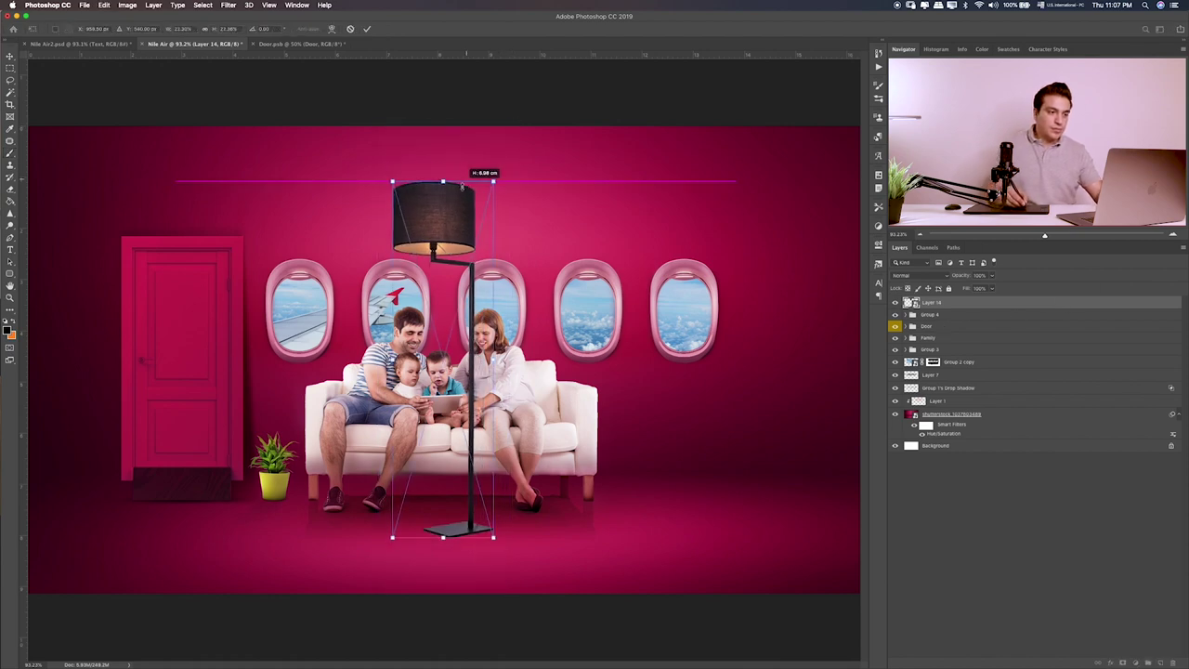
drag(452, 323, 649, 338)
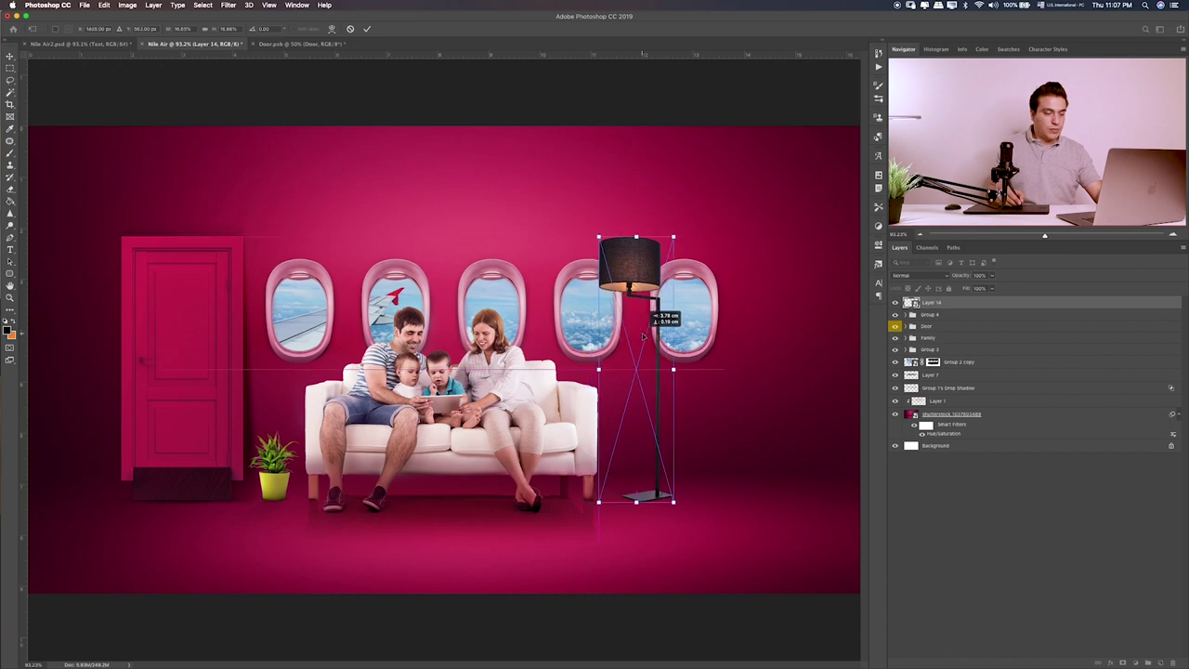
drag(677, 237, 664, 268)
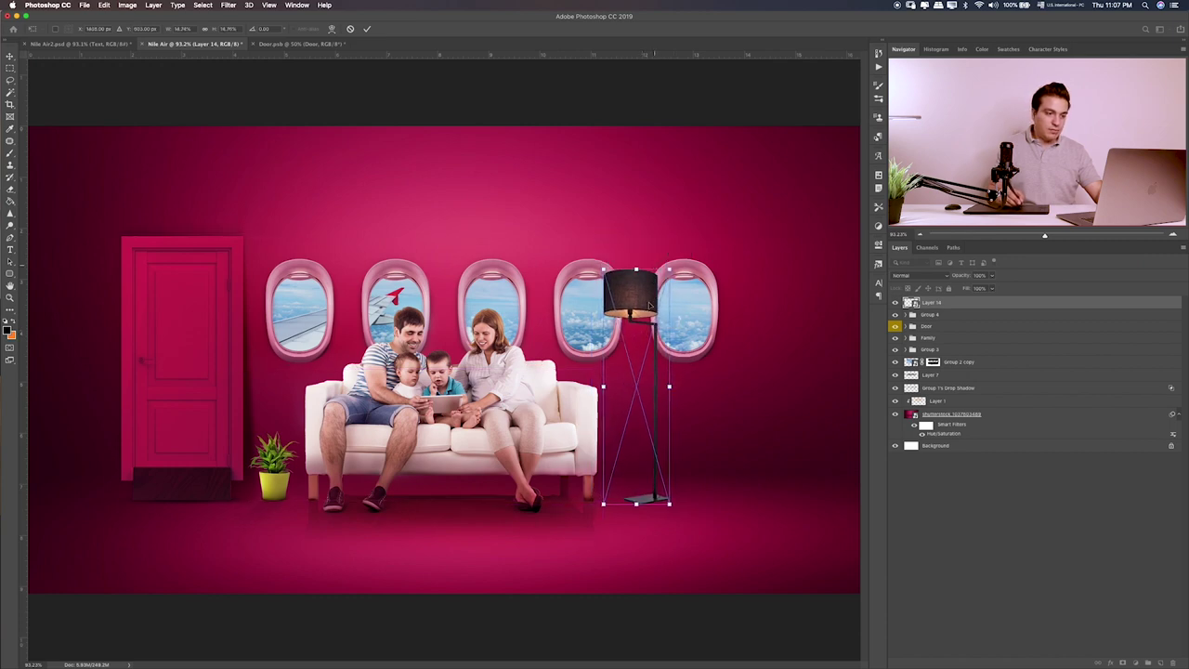
- Nudge the lamp into its final spot right of the sofa and commit the transform
drag(639, 314, 634, 314)
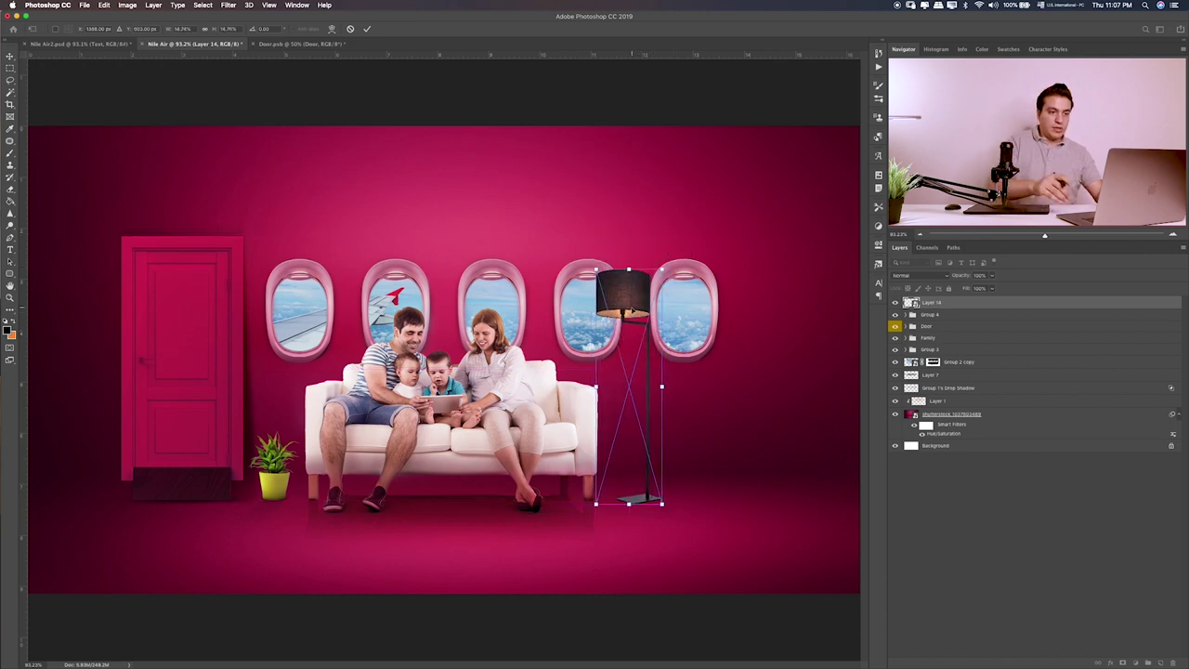
key(Right)
key(Right)
key(Right)
key(Right)
key(Right)
key(Right)
key(Right)
key(Right)
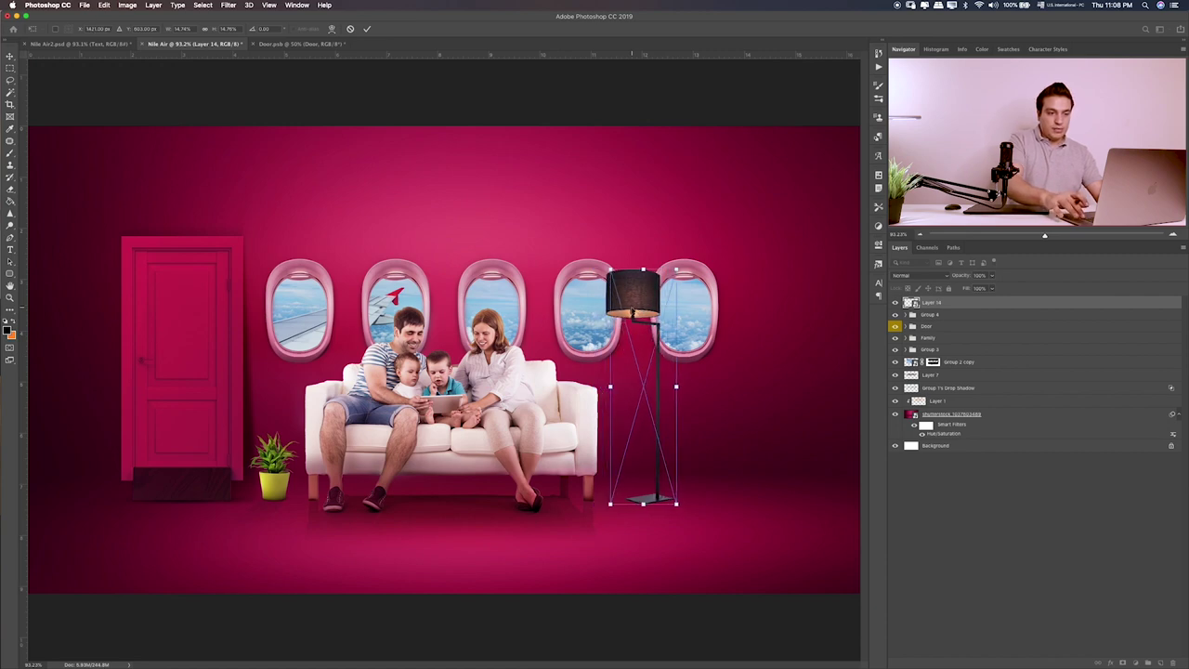
key(Right)
key(Right)
key(Right)
key(Right)
key(Right)
key(Right)
key(Left)
key(Left)
key(Left)
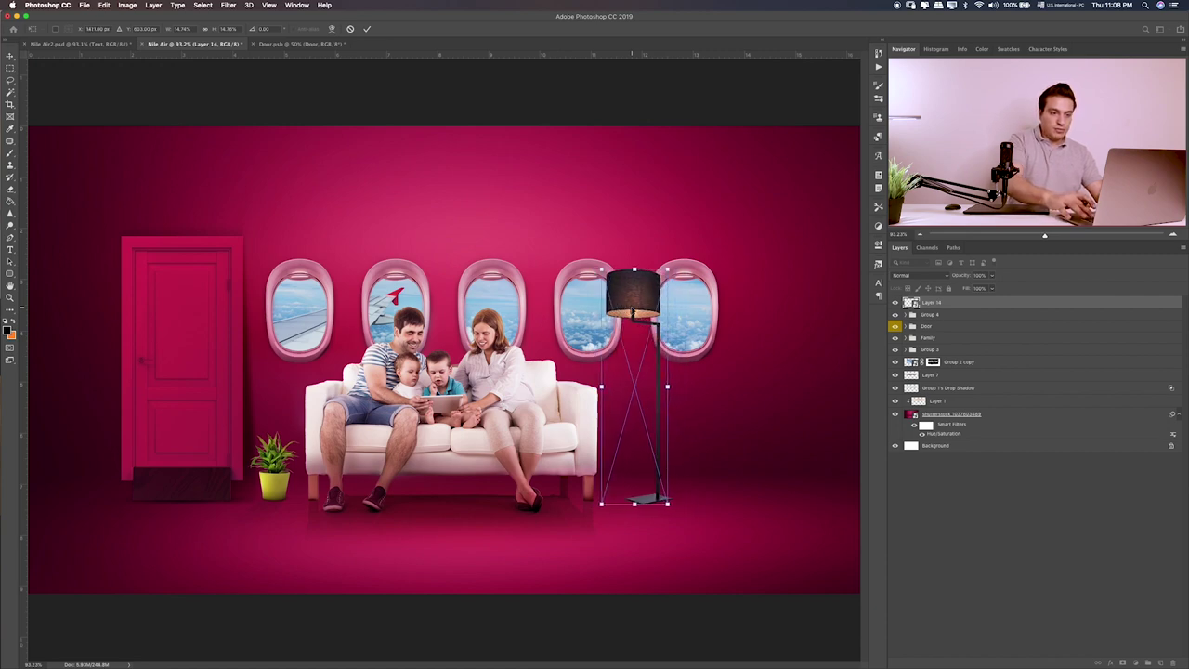
key(Left)
key(Left)
key(Left)
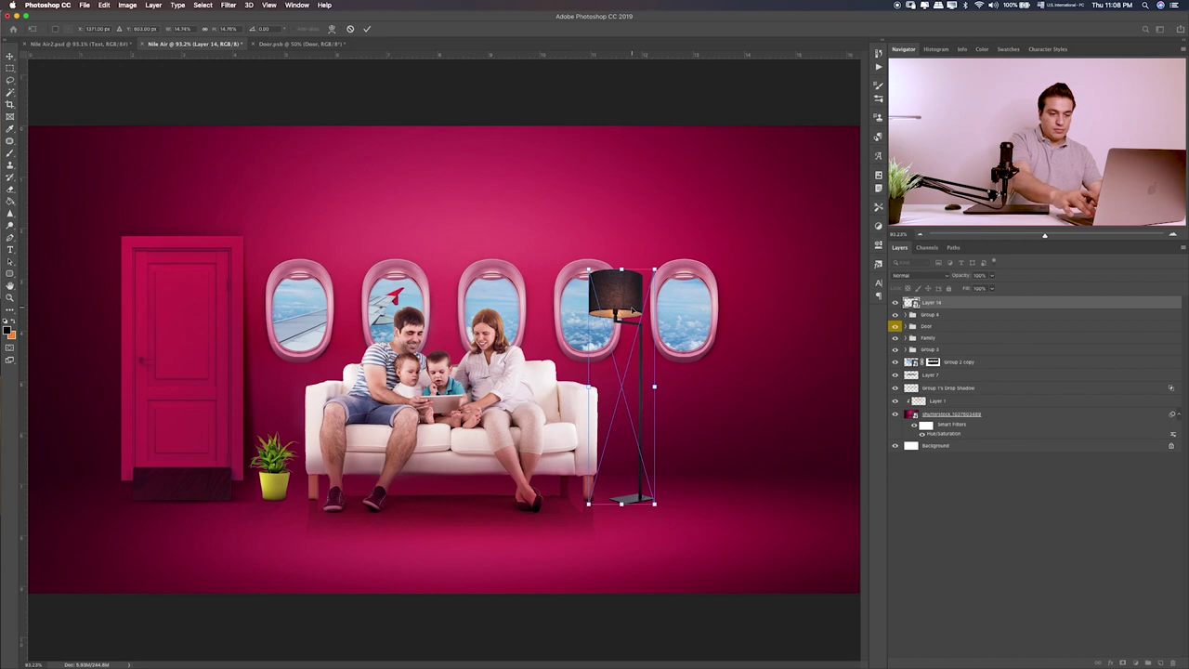
key(Return)
key(b)
key(super+plus)
key(super+plus)
- Select the lamp's Layer 14 and add the new empty Layer 80 above it
scroll(650, 362, right, 5)
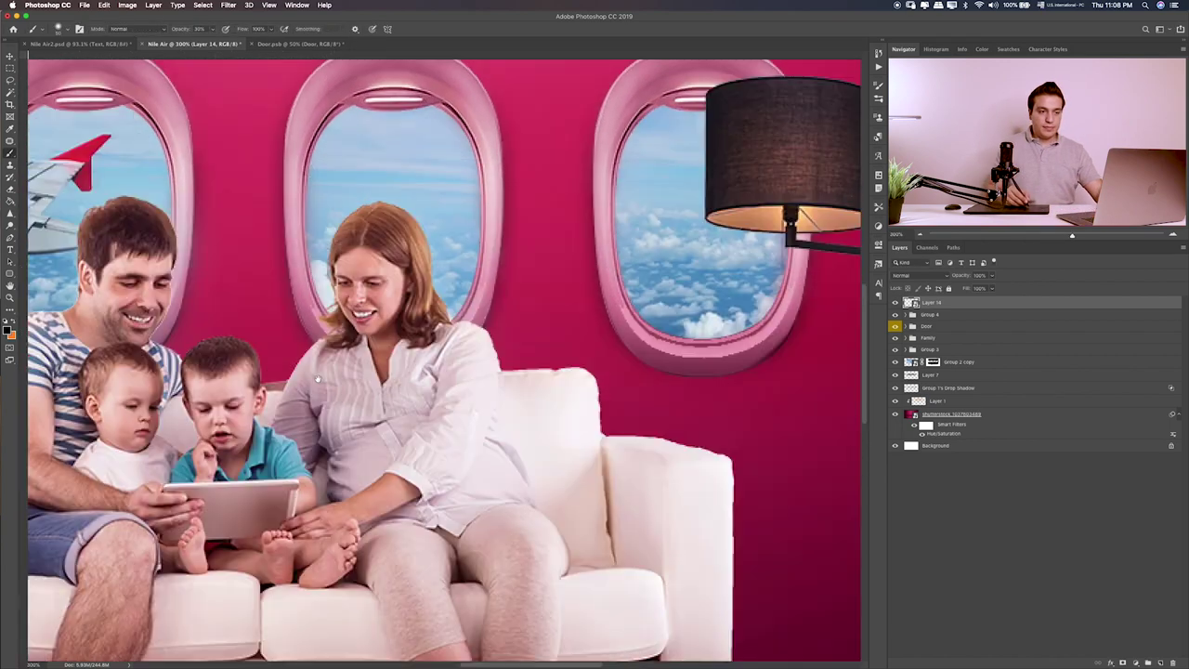
key(super+plus)
scroll(467, 387, right, 10)
key(super+minus)
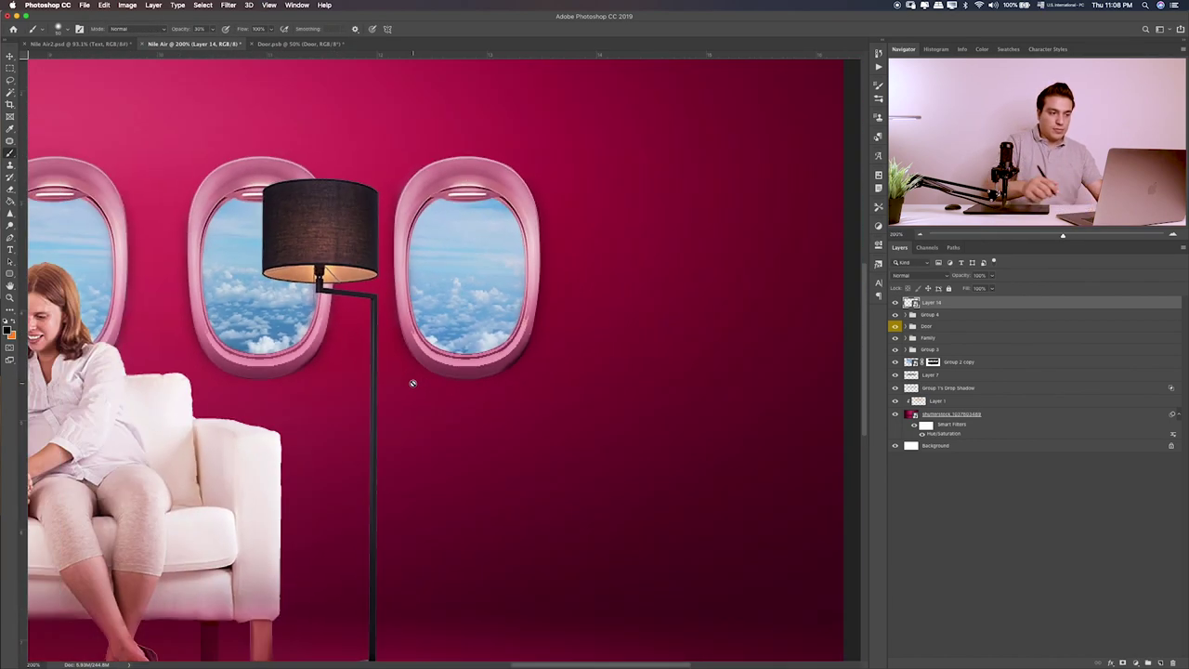
scroll(491, 467, down, 10)
scroll(511, 437, left, 3)
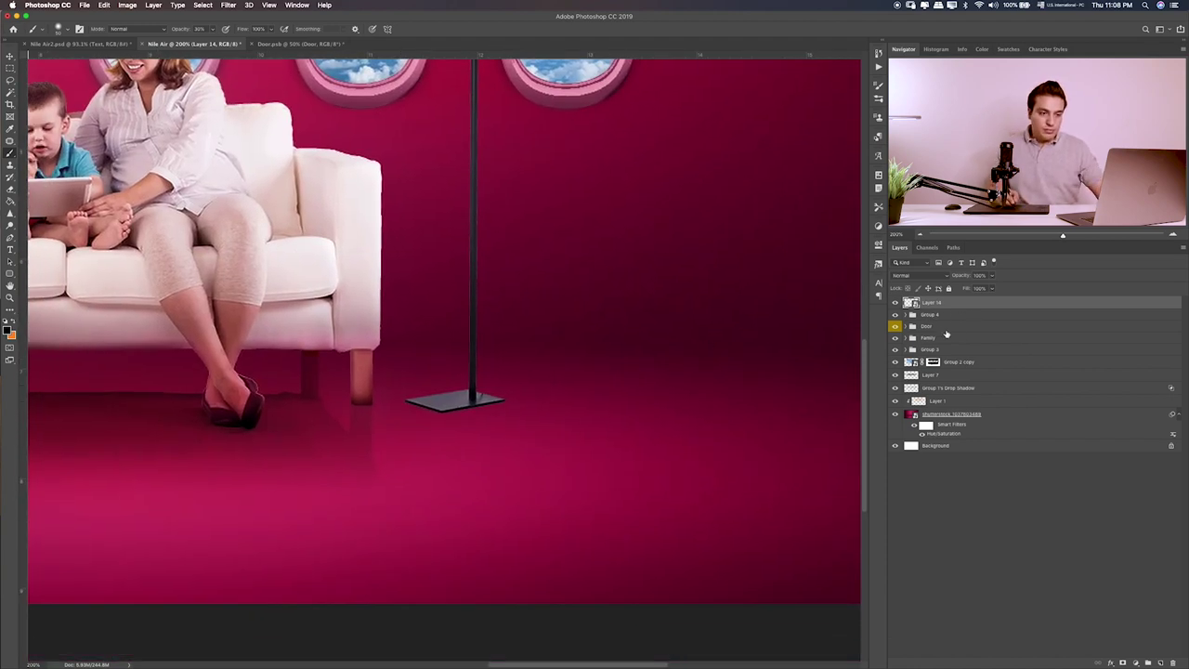
click(951, 317)
key(alt+bracketright)
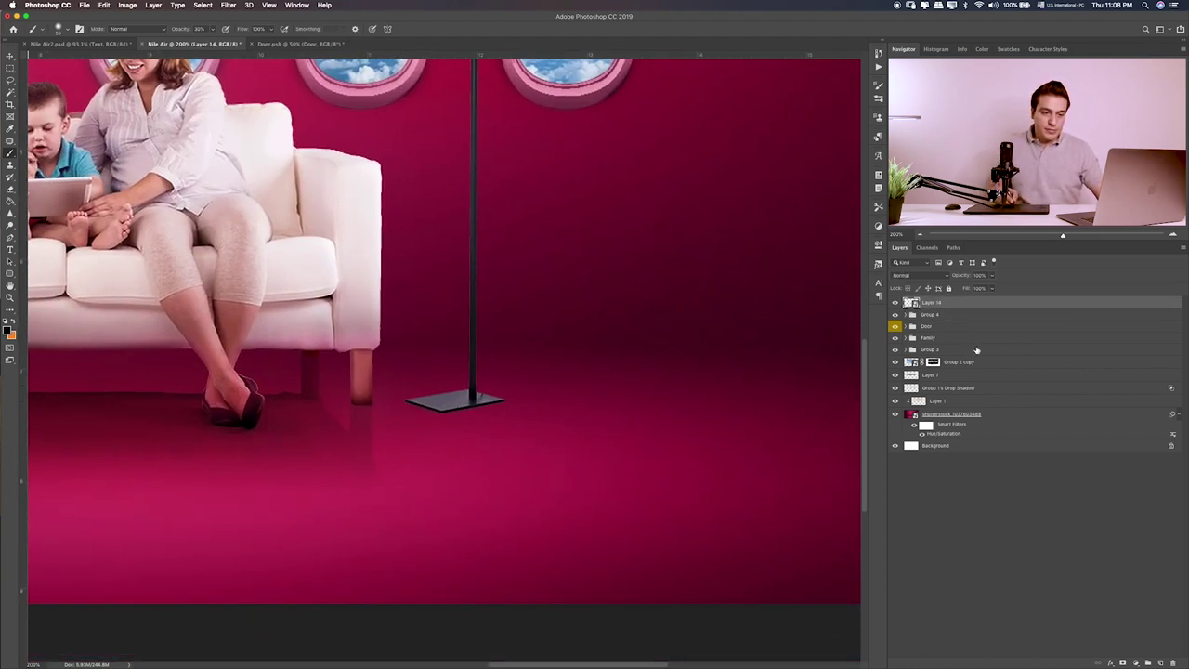
click(1159, 663)
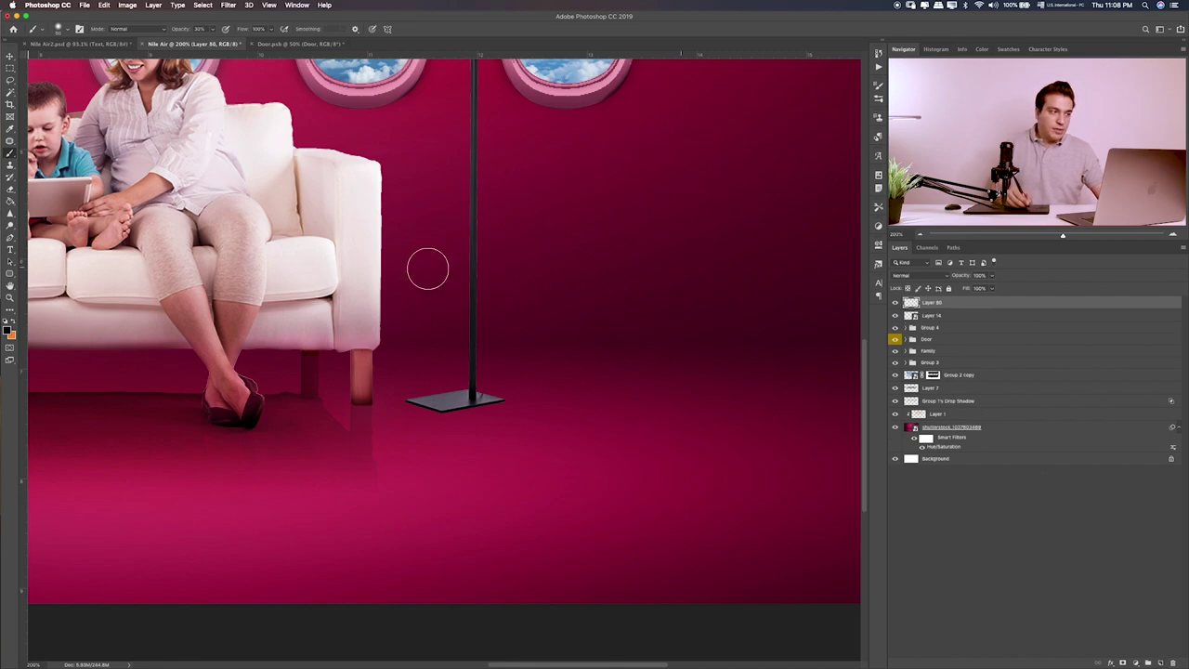
click(10, 80)
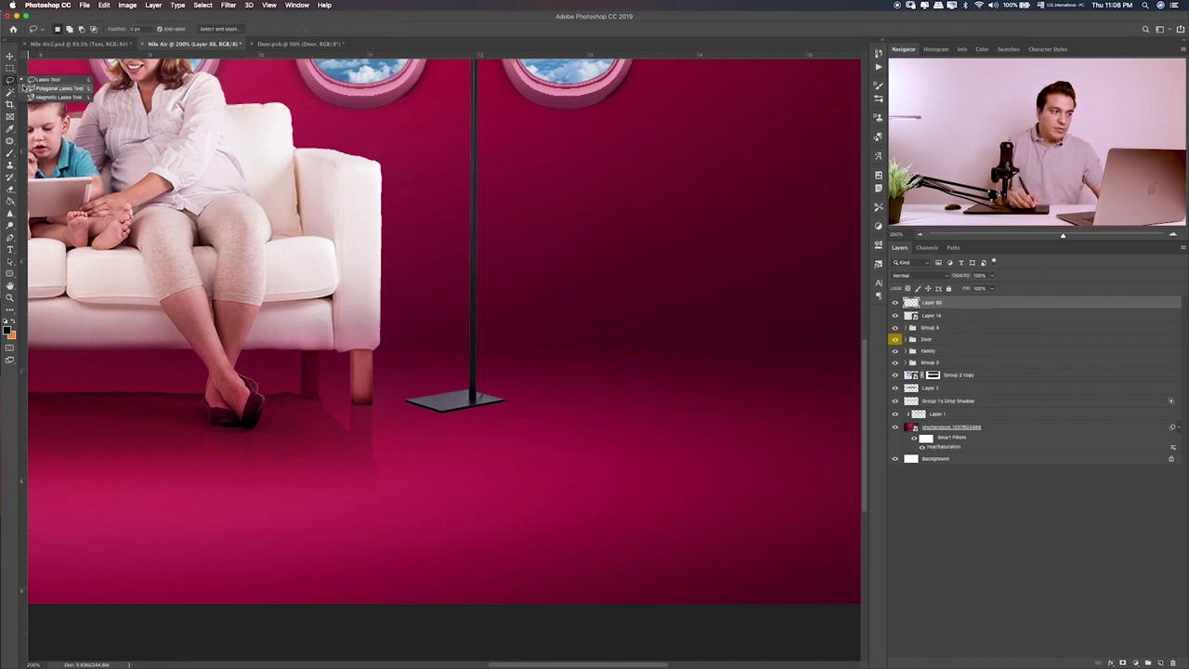
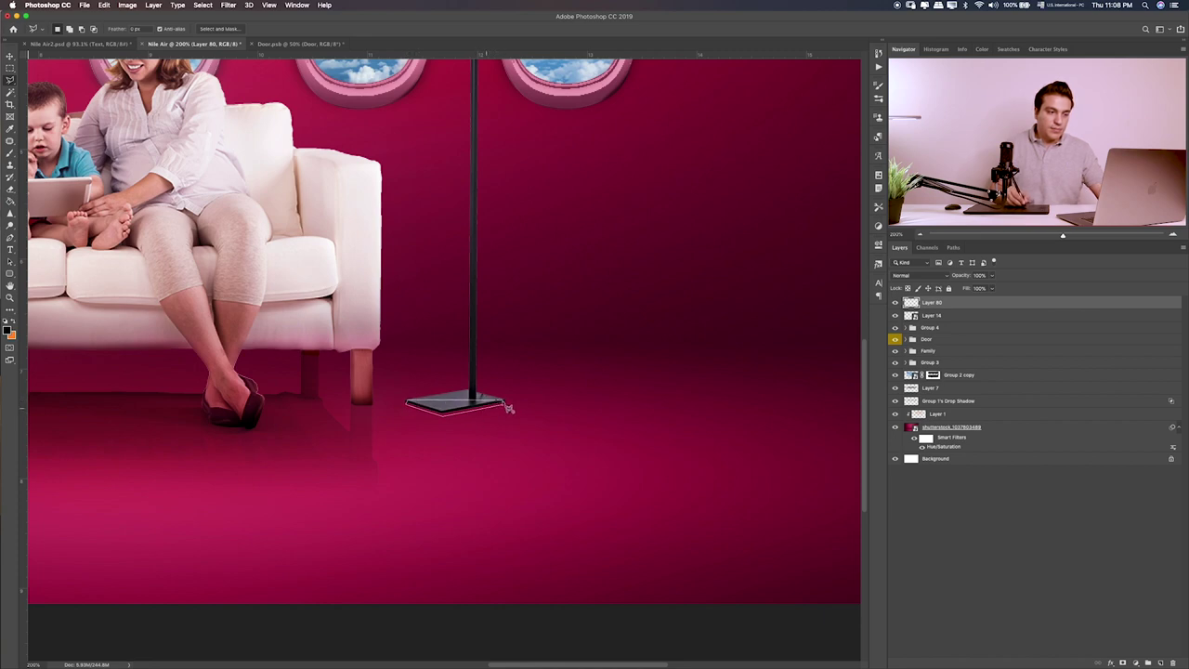
- Paint the lasso-selected lamp base darker, move Layer 80 below Layer 14, and deselect
click(503, 409)
key(b)
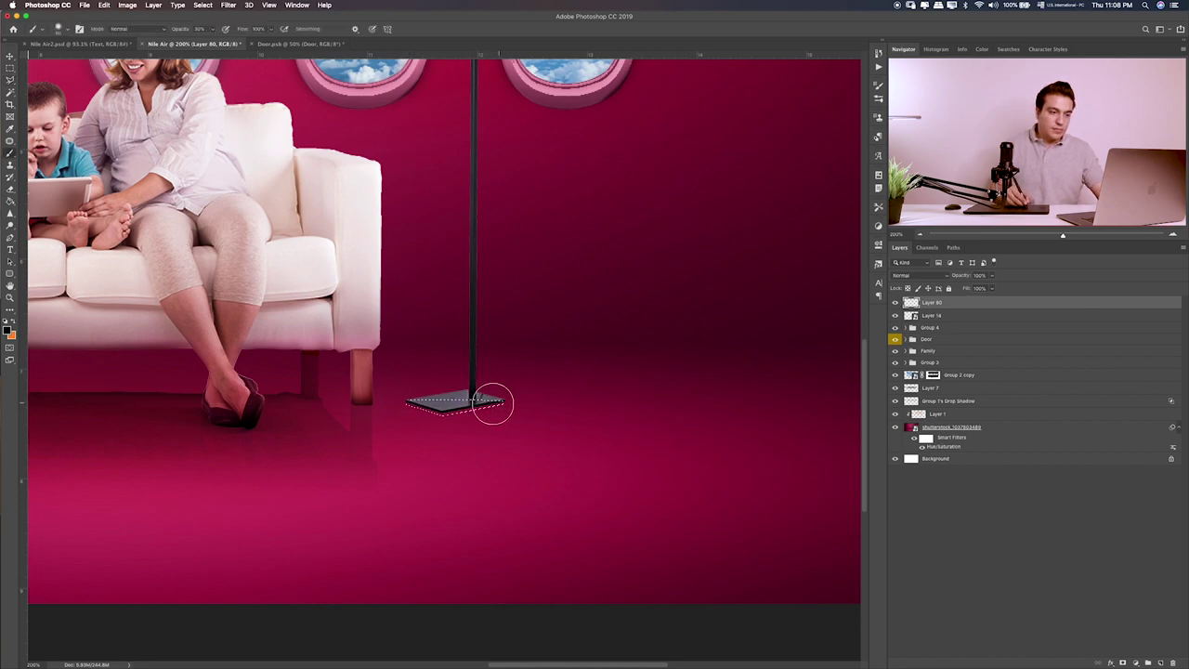
mouse_move(491, 400)
mouse_down()
mouse_move(428, 407)
mouse_move(499, 406)
mouse_up()
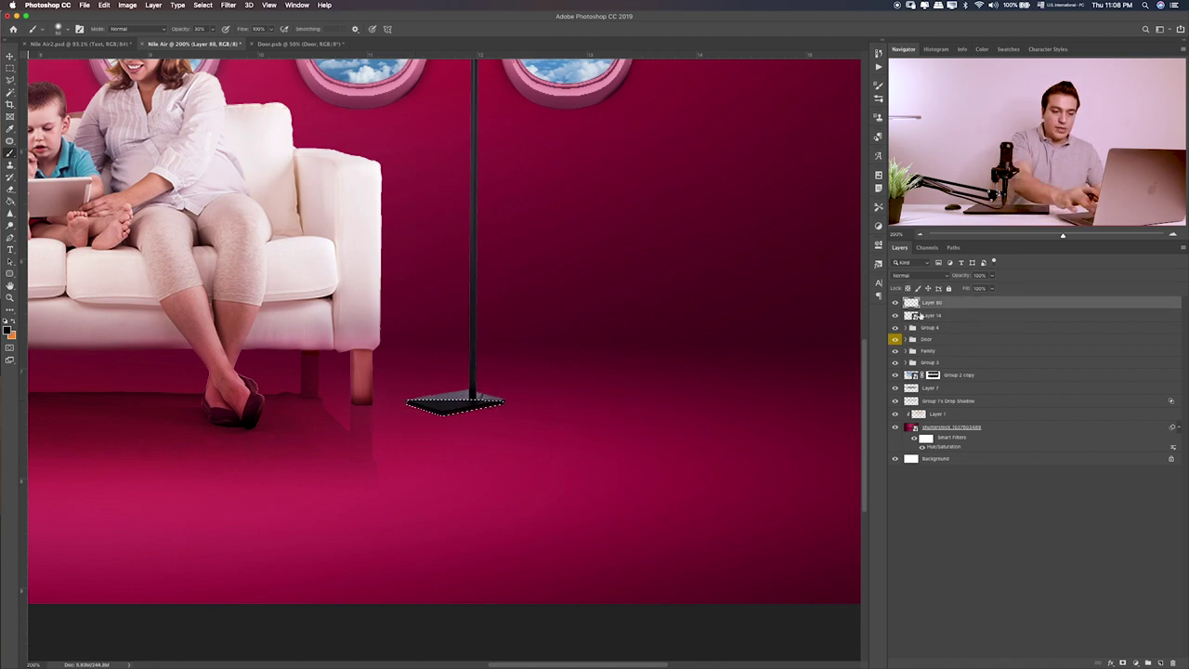
drag(918, 303, 920, 315)
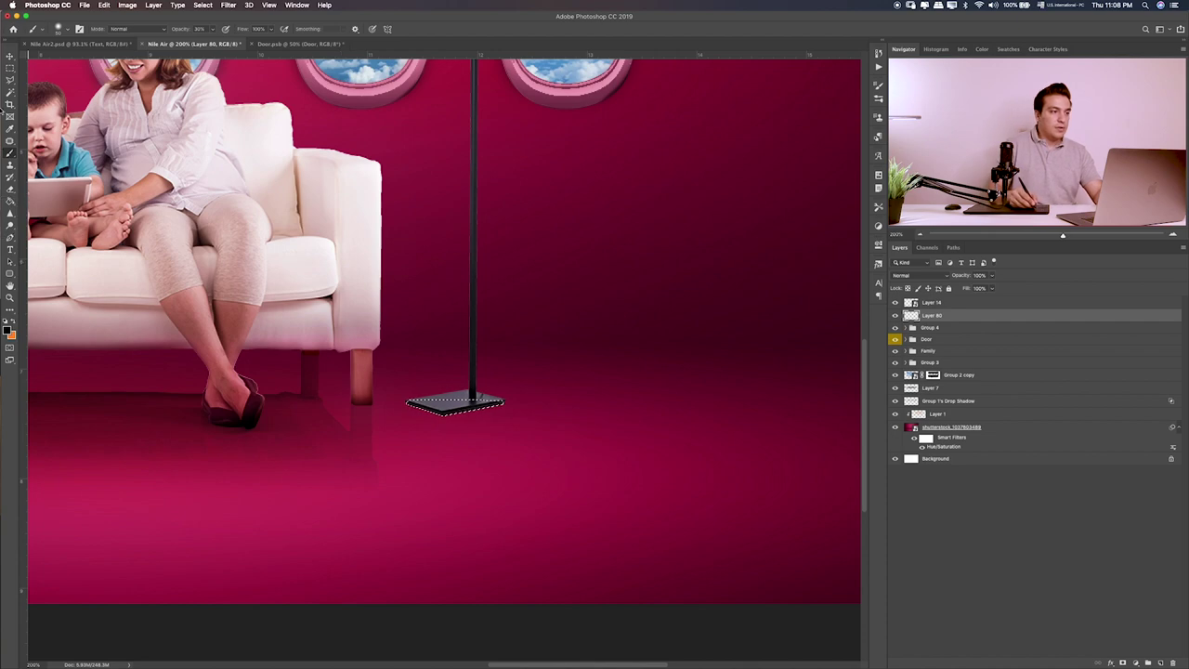
click(10, 68)
key(ctrl+d)
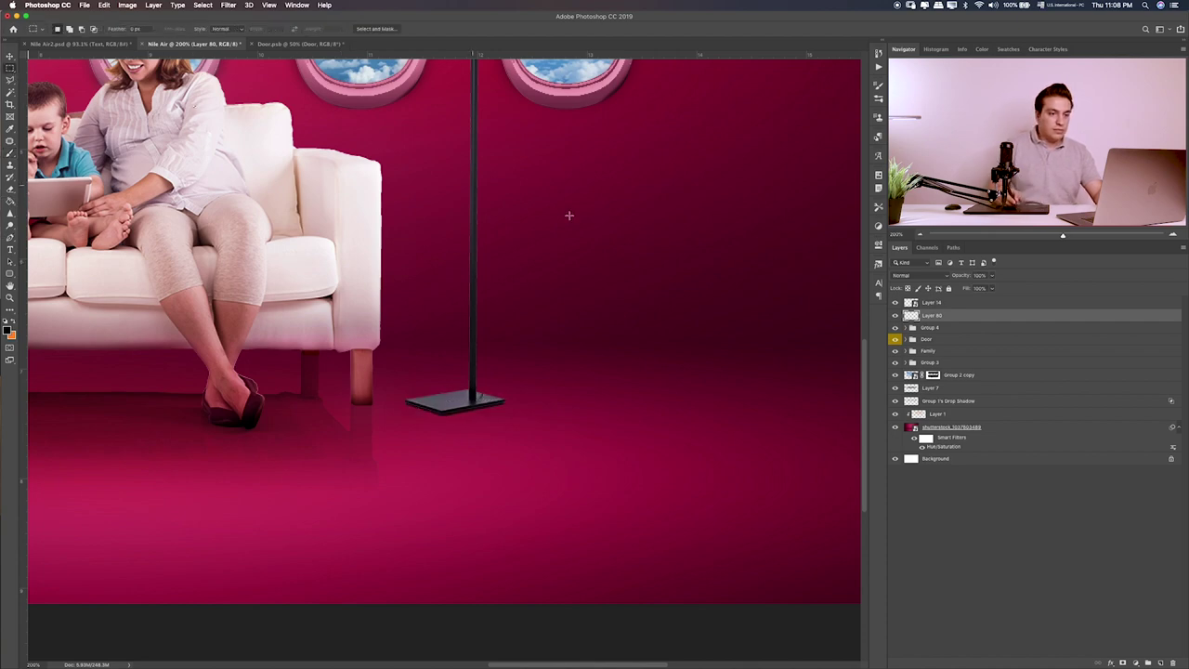
- Duplicate the lamp's Layer 14 into 'Layer 14 copy'
click(966, 305)
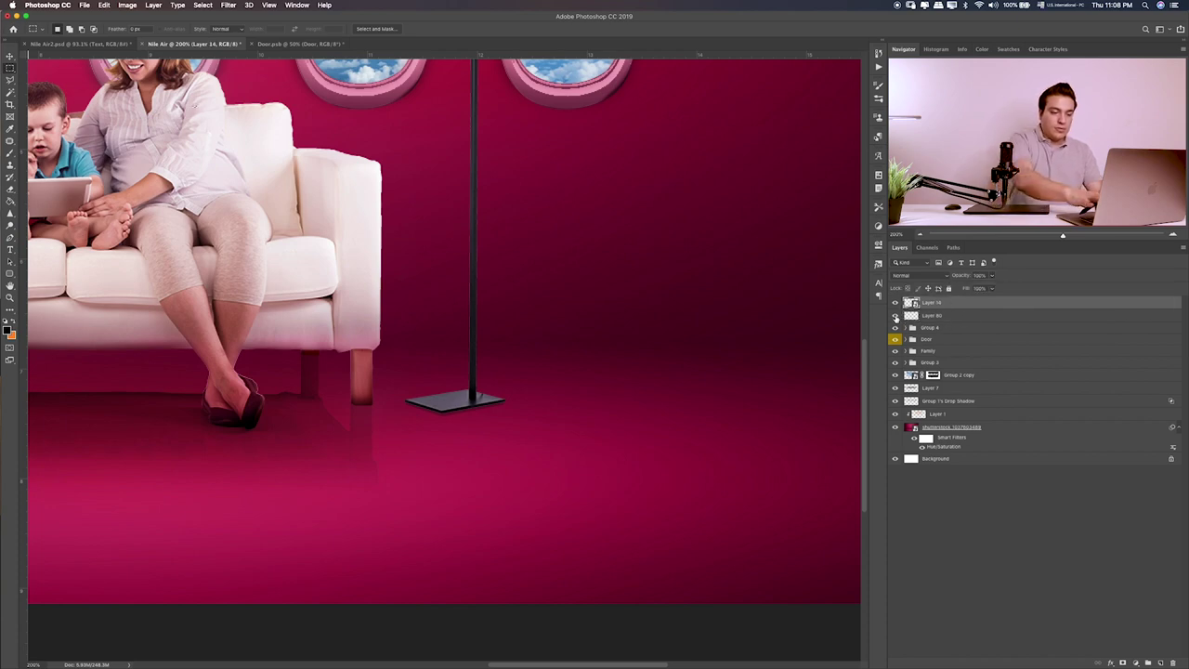
key(ctrl+j)
key(Return)
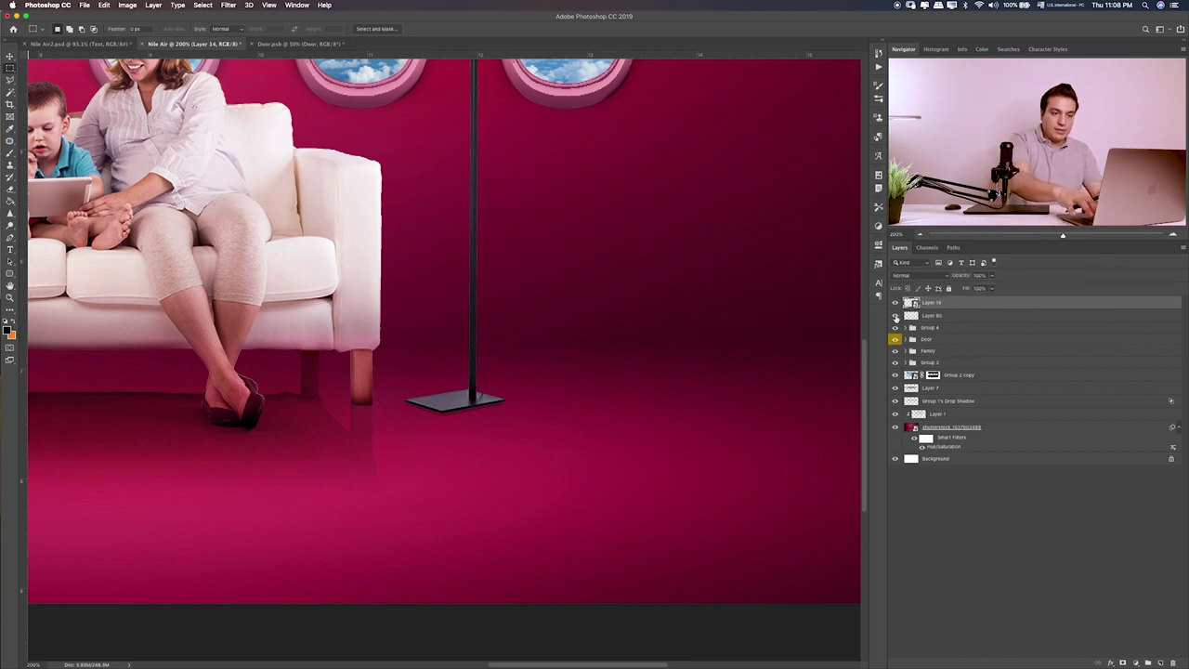
key(ctrl+j)
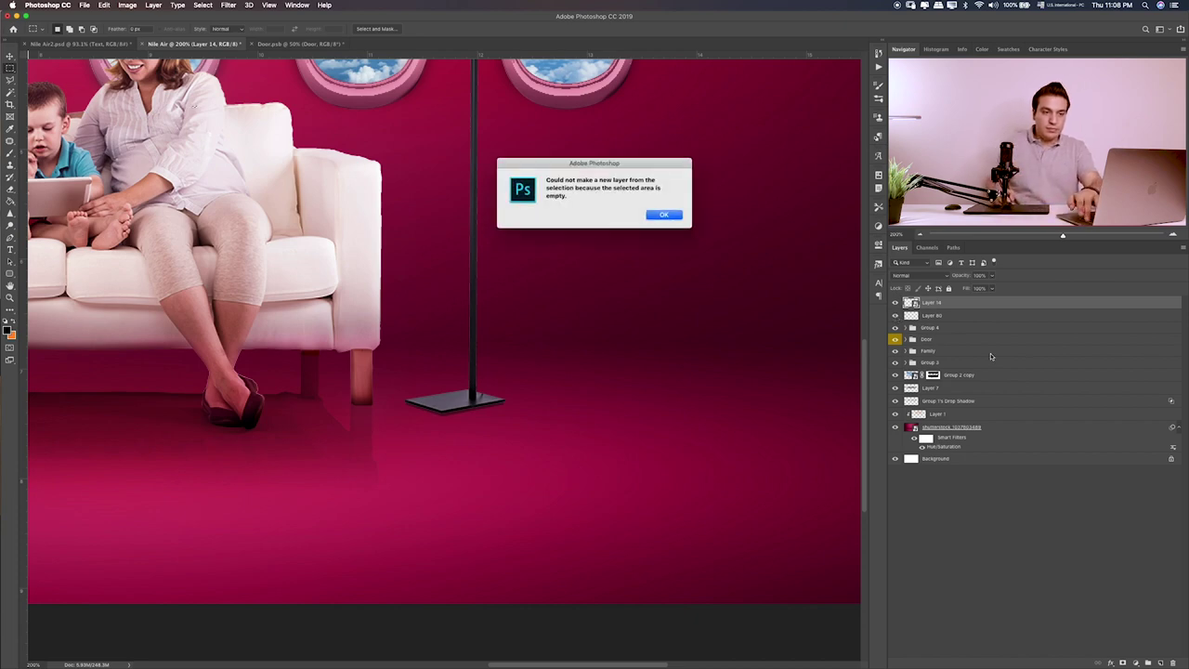
key(Return)
click(964, 317)
click(968, 305)
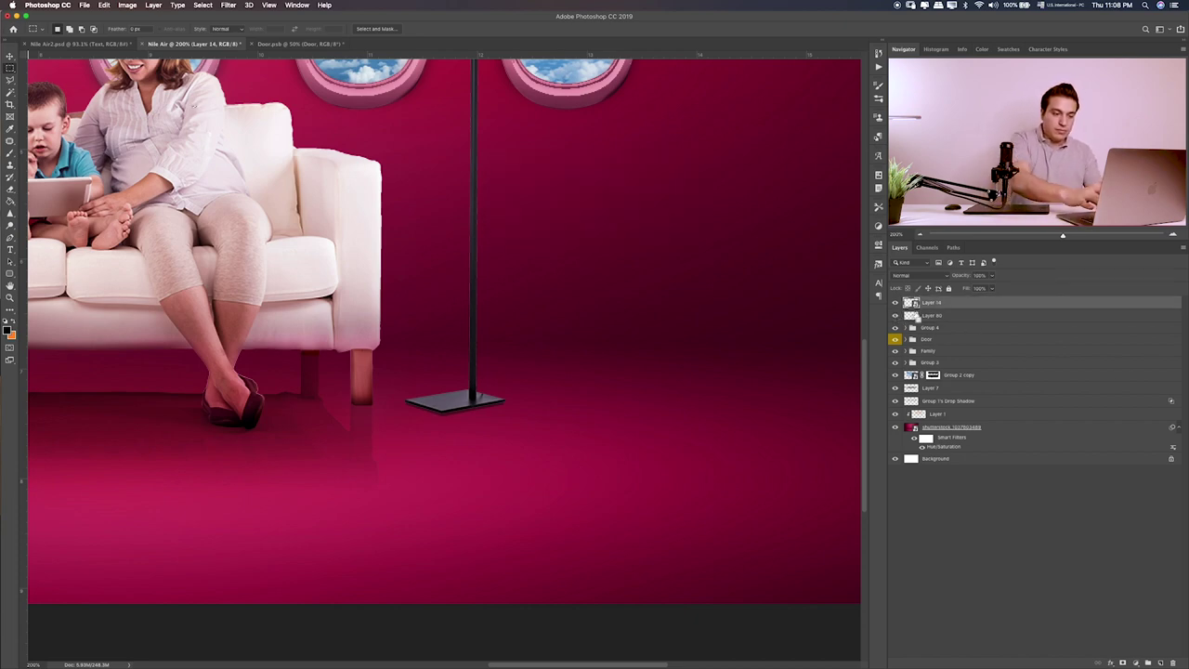
key(ctrl+j)
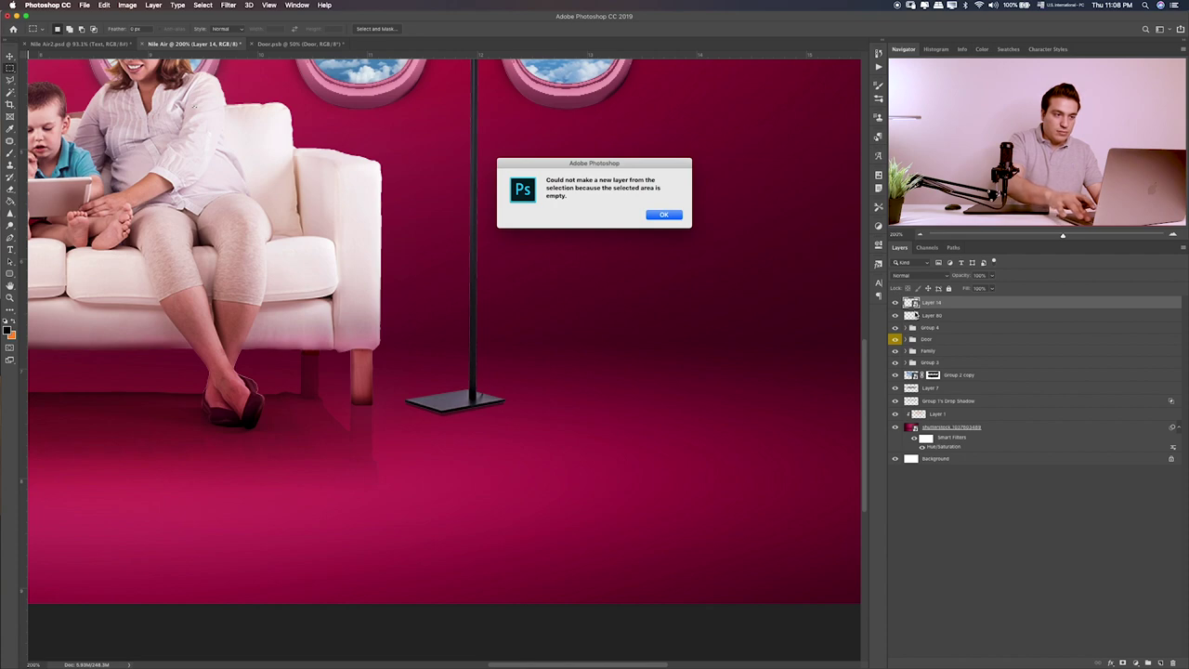
key(Return)
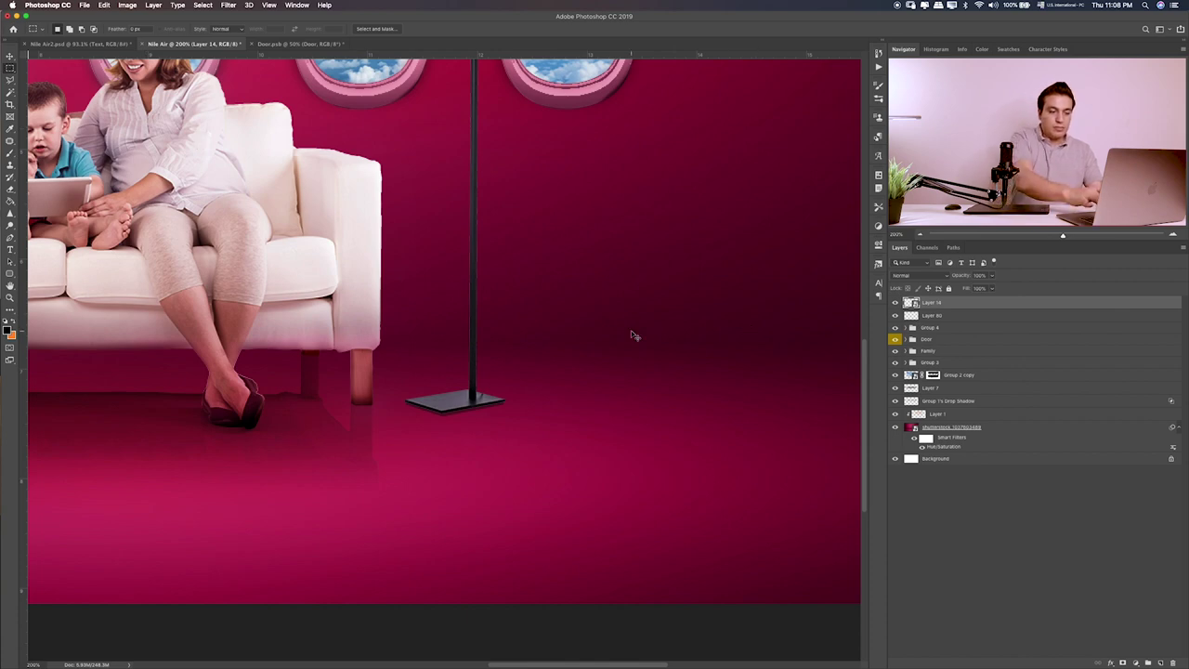
key(ctrl+j)
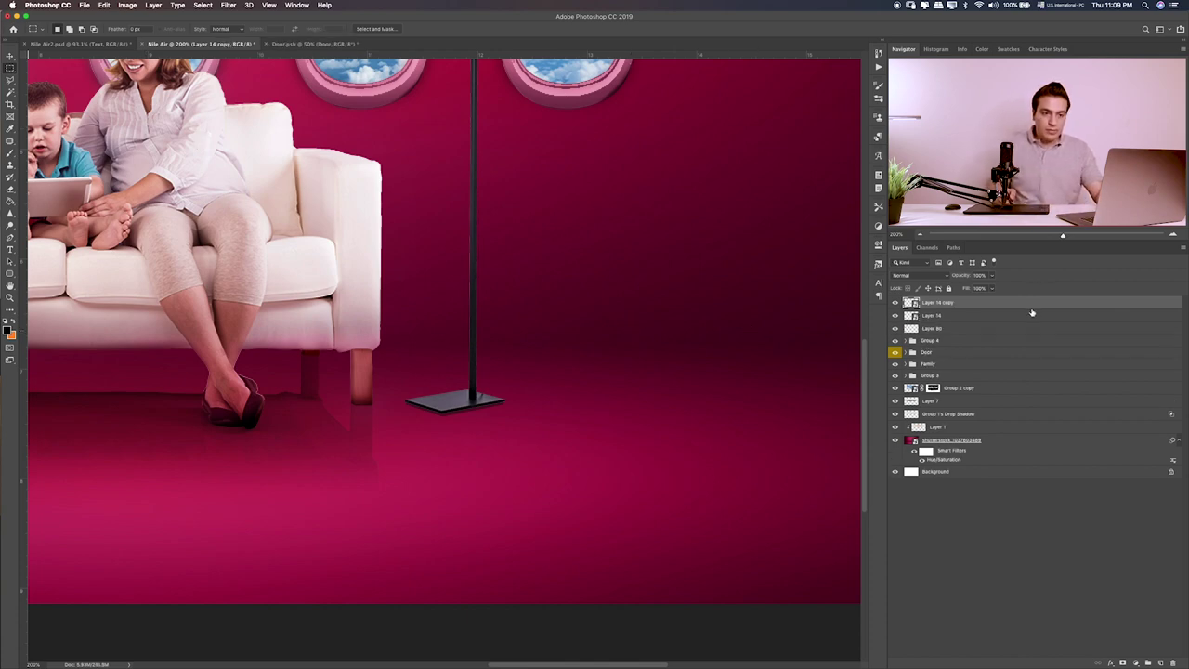
- Convert Layer 14 copy to a Smart Object and flip it below the lamp base
right_click(1034, 306)
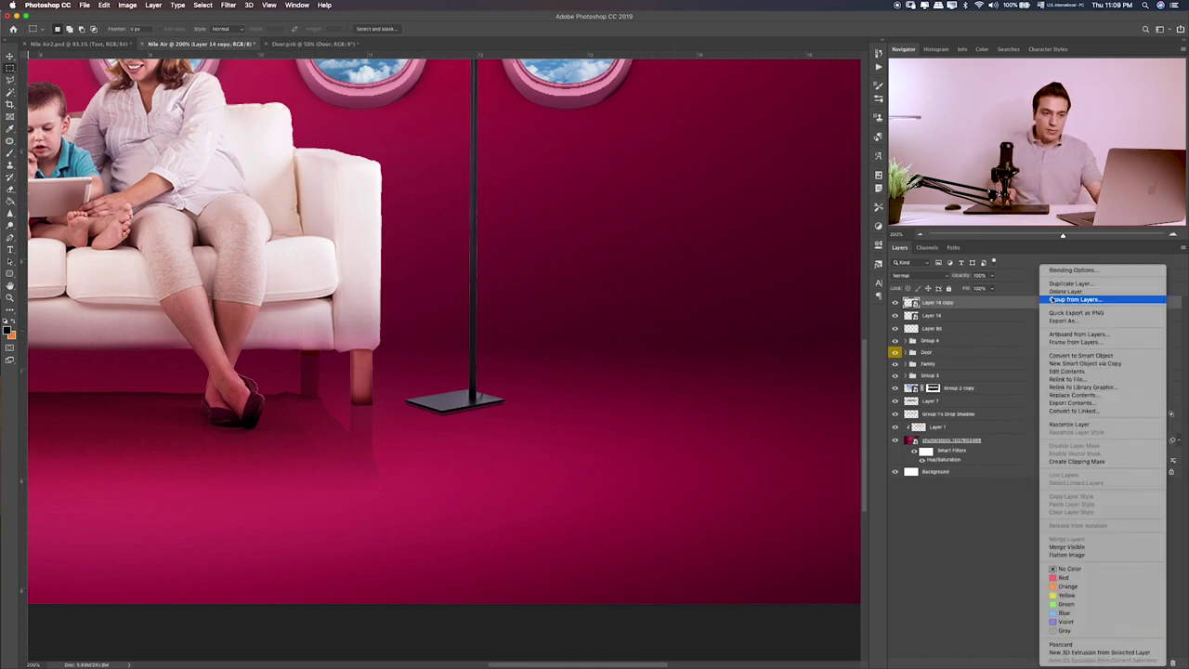
click(1087, 356)
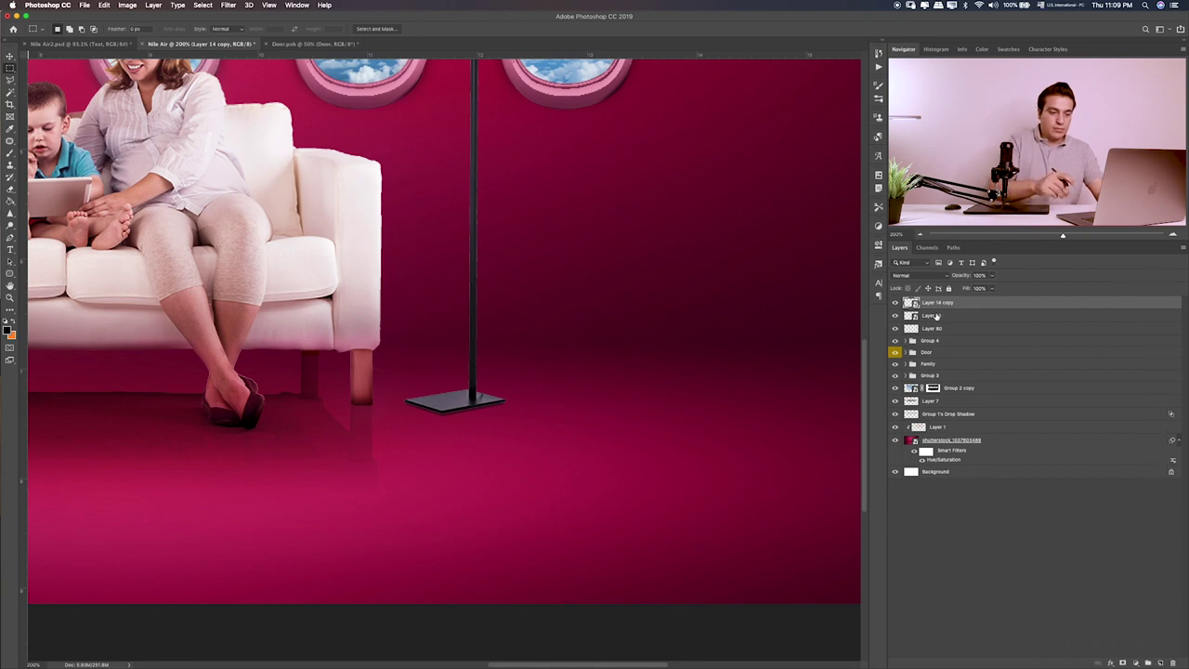
key(ctrl+t)
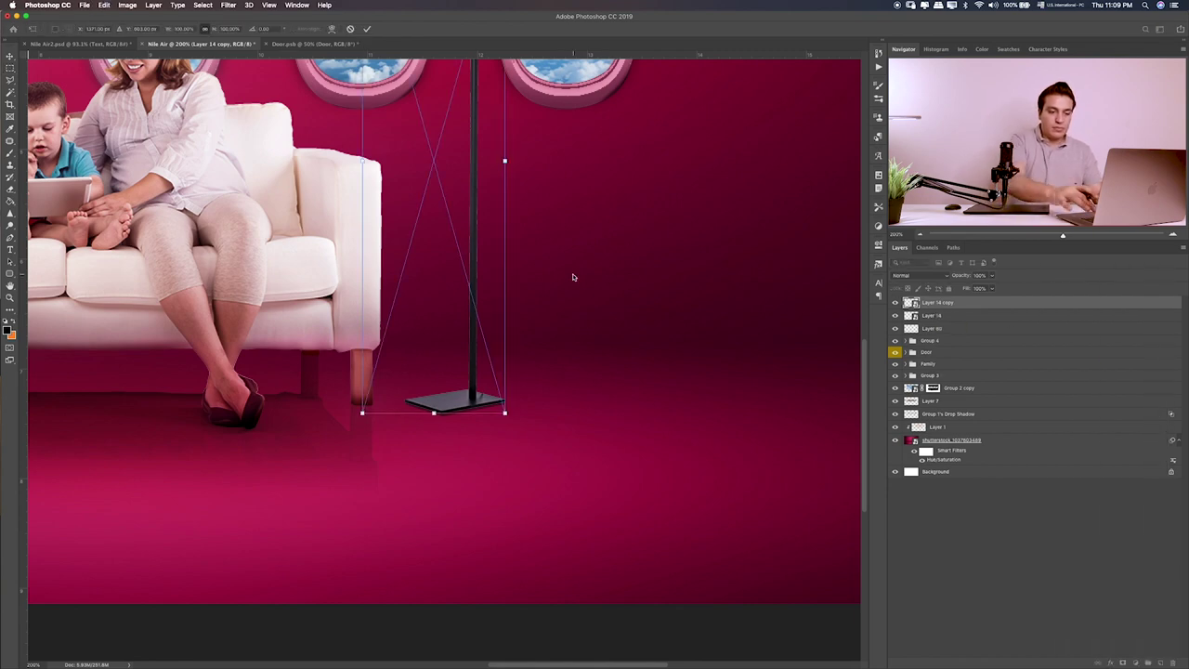
key(ctrl+minus)
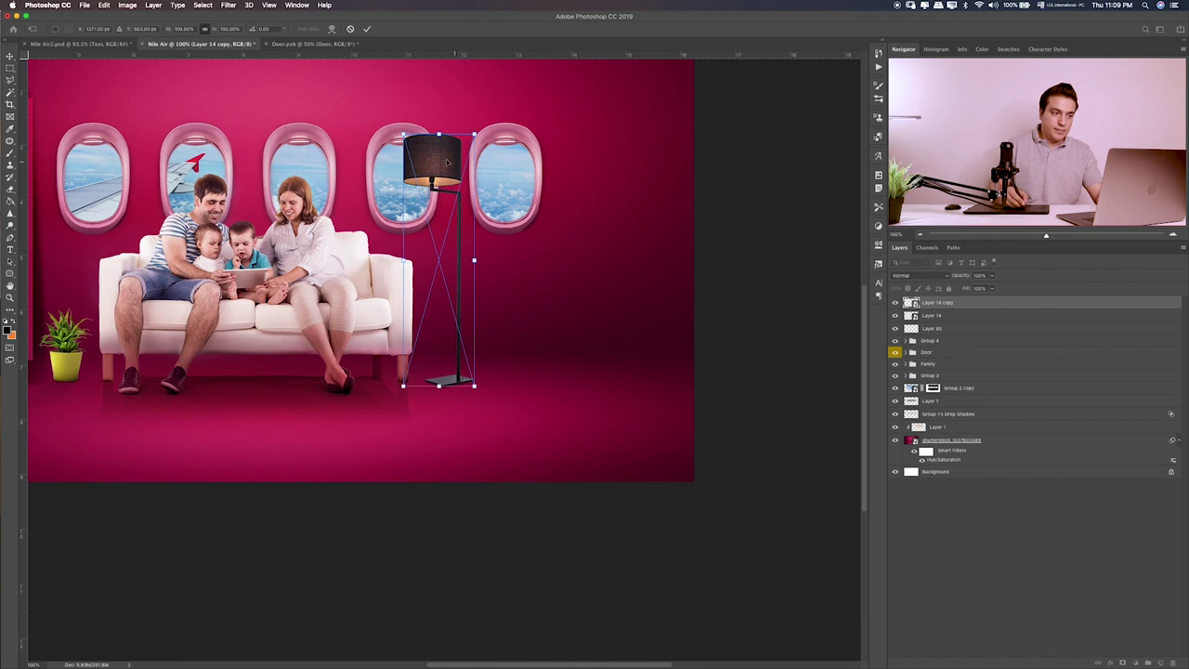
drag(440, 137, 470, 563)
drag(449, 426, 440, 382)
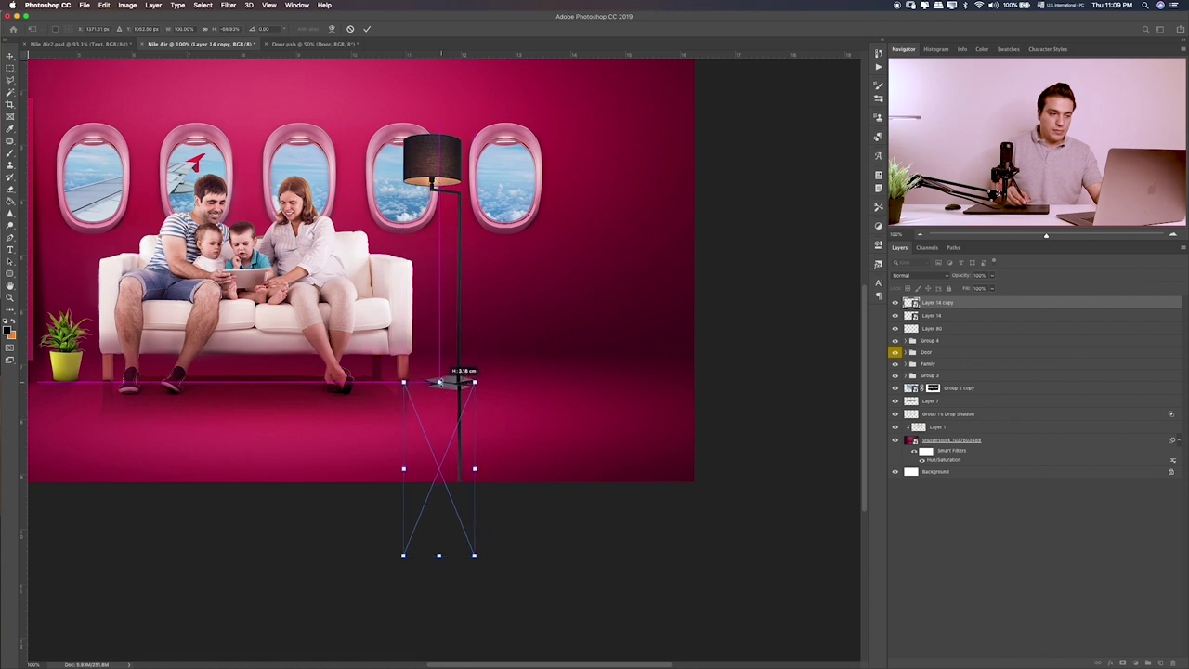
key(Return)
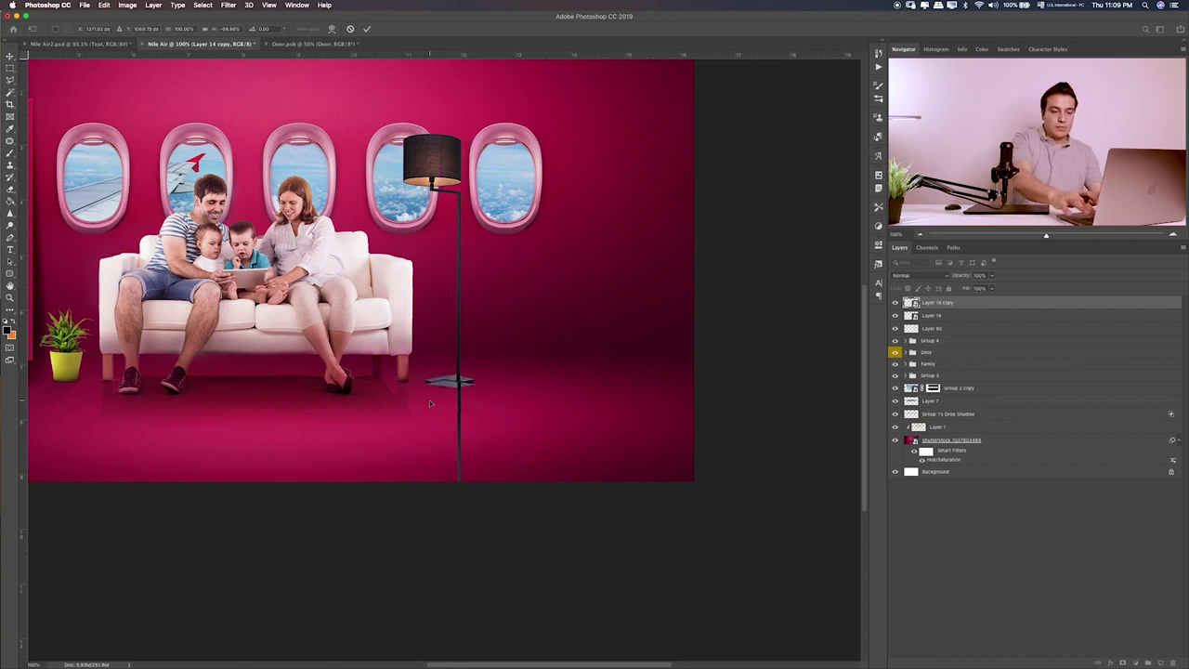
- Move the flipped copy beneath the original lamp layer and zoom in on the base
key(ctrl+minus)
key(ctrl+bracketleft)
key(ctrl+plus)
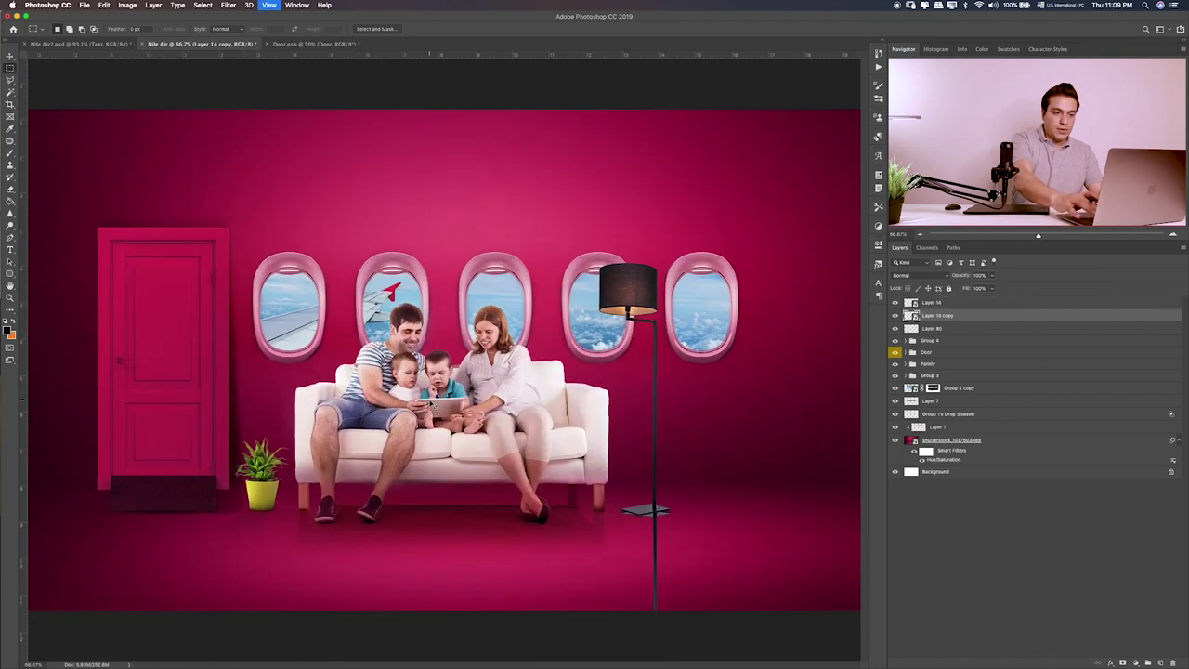
scroll(611, 437, down, 5)
scroll(610, 438, right, 5)
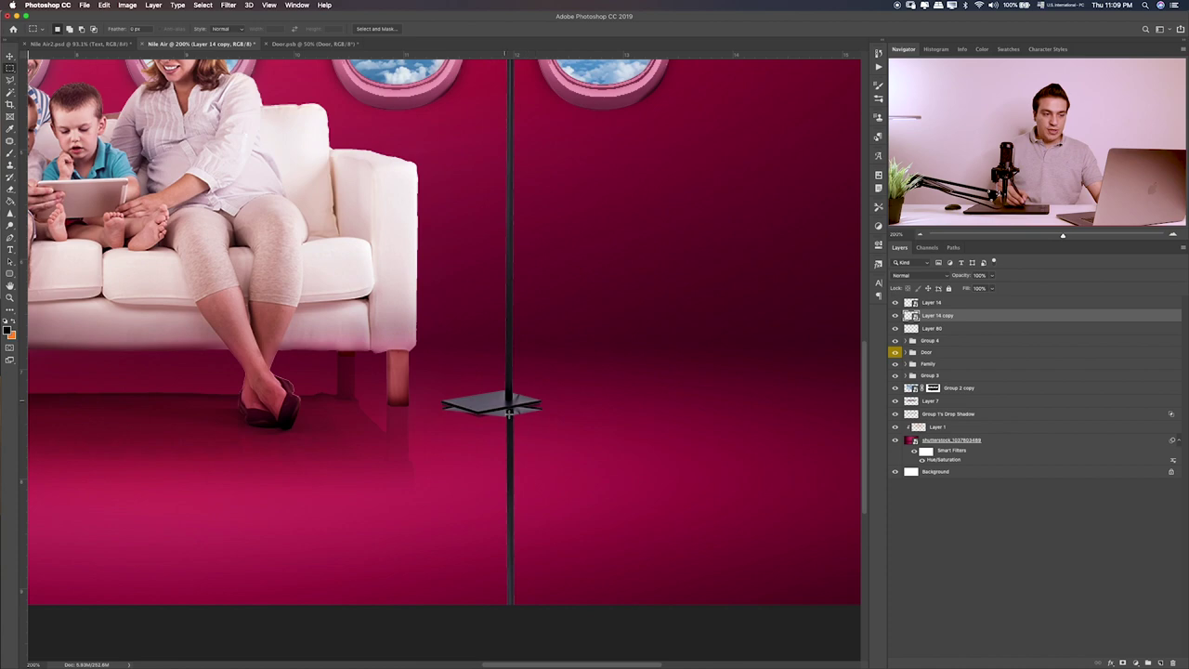
- Give the lamp reflection a Color Overlay style and about 51% opacity
double_click(1039, 319)
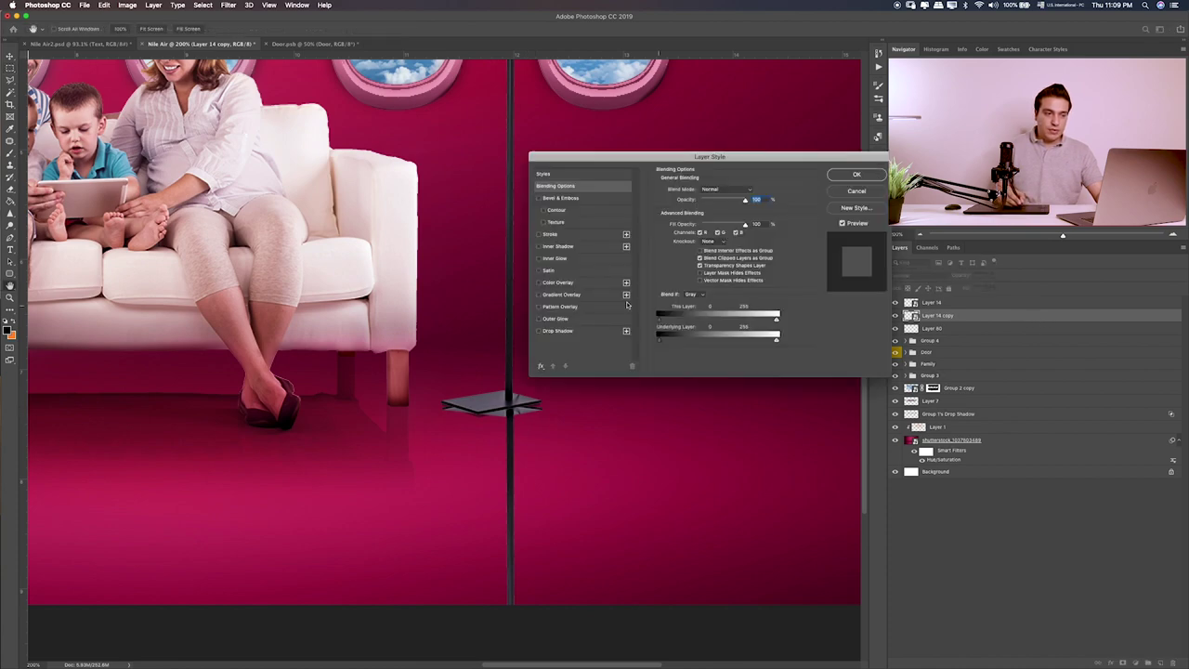
click(572, 283)
click(856, 175)
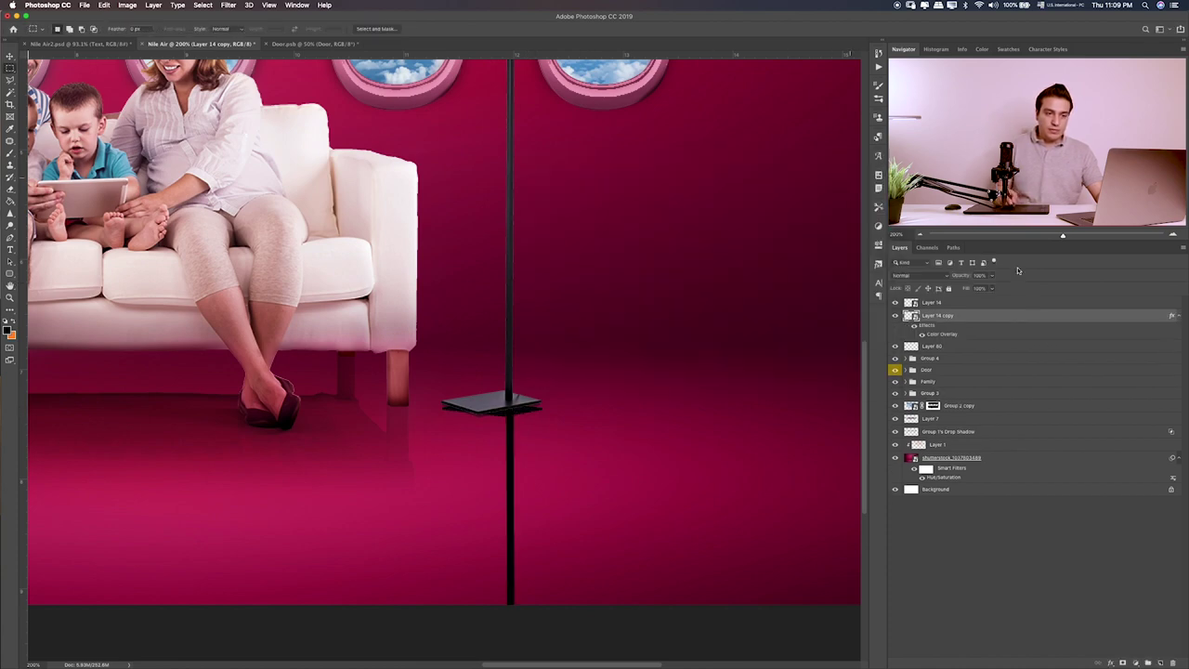
click(973, 288)
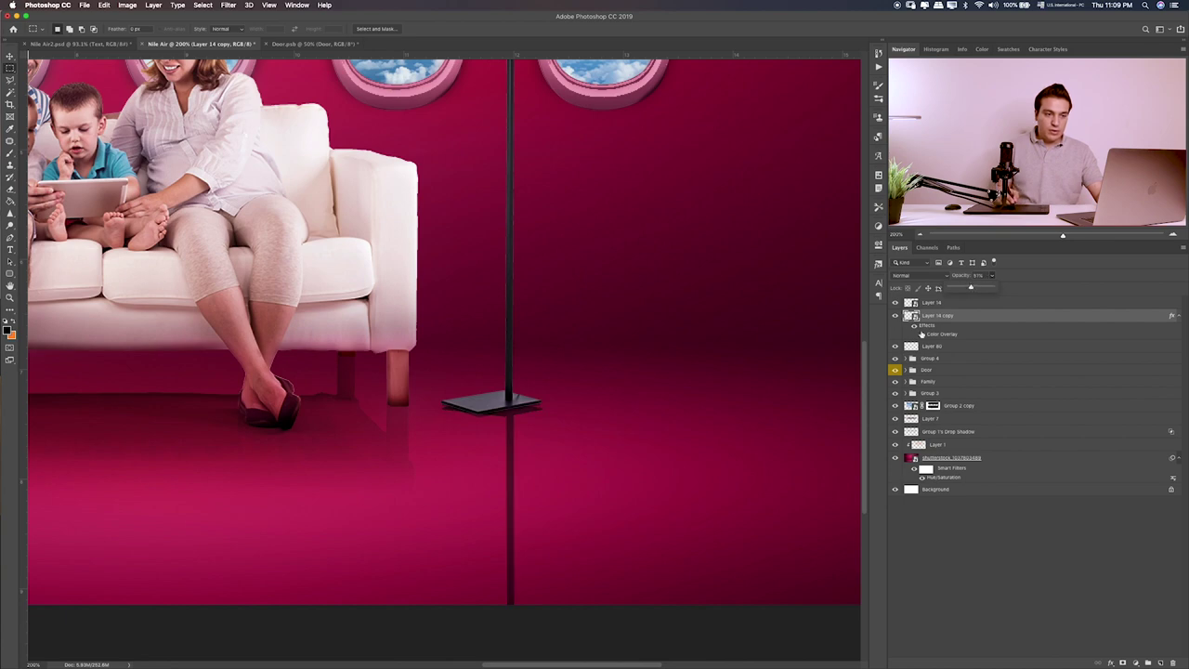
- Add a layer mask and paint with a large soft brush to fade the reflection downward
click(1122, 663)
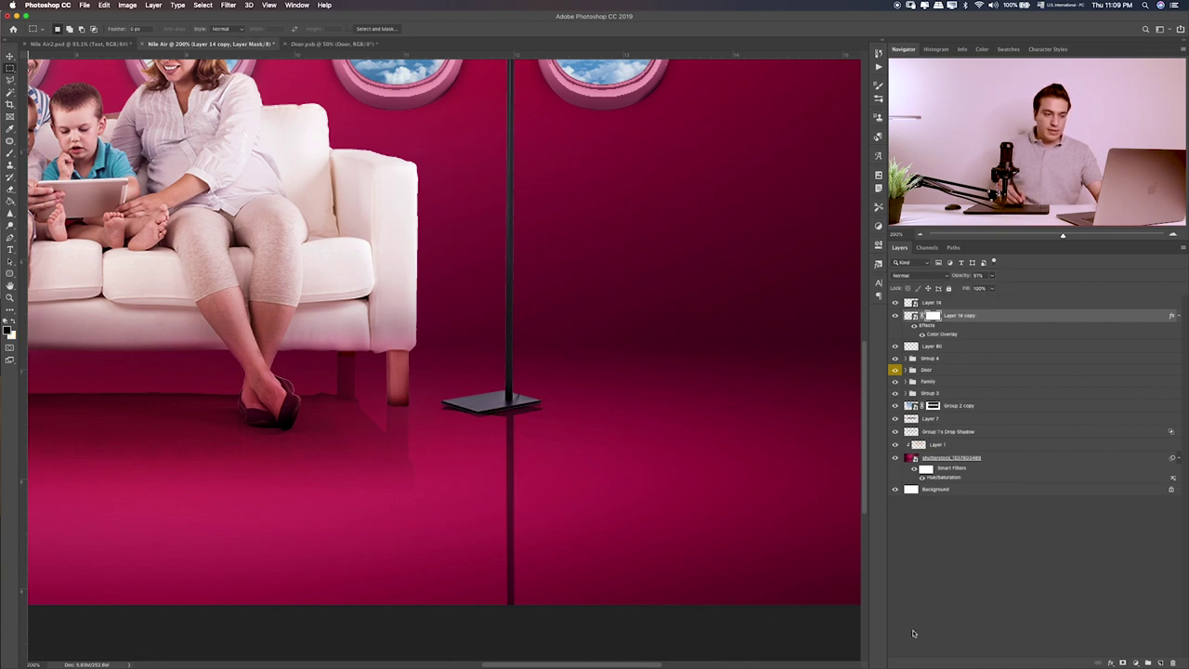
key(b)
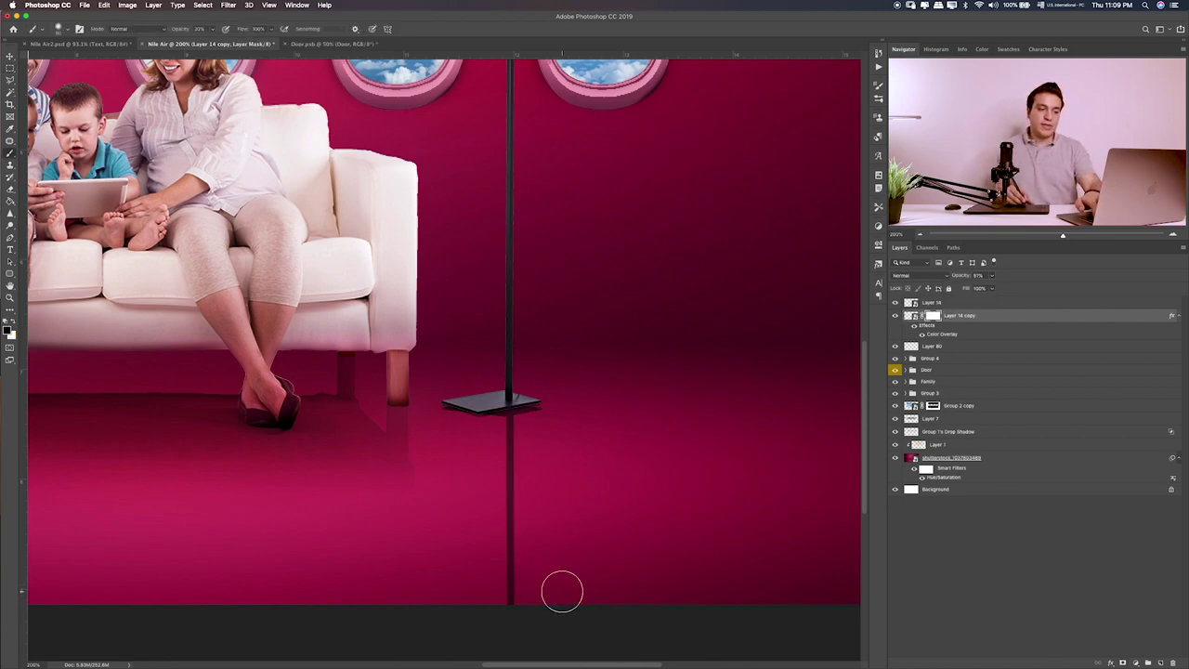
key(bracketright)
key(bracketright)
key(bracketright)
key(bracketright)
key(bracketright)
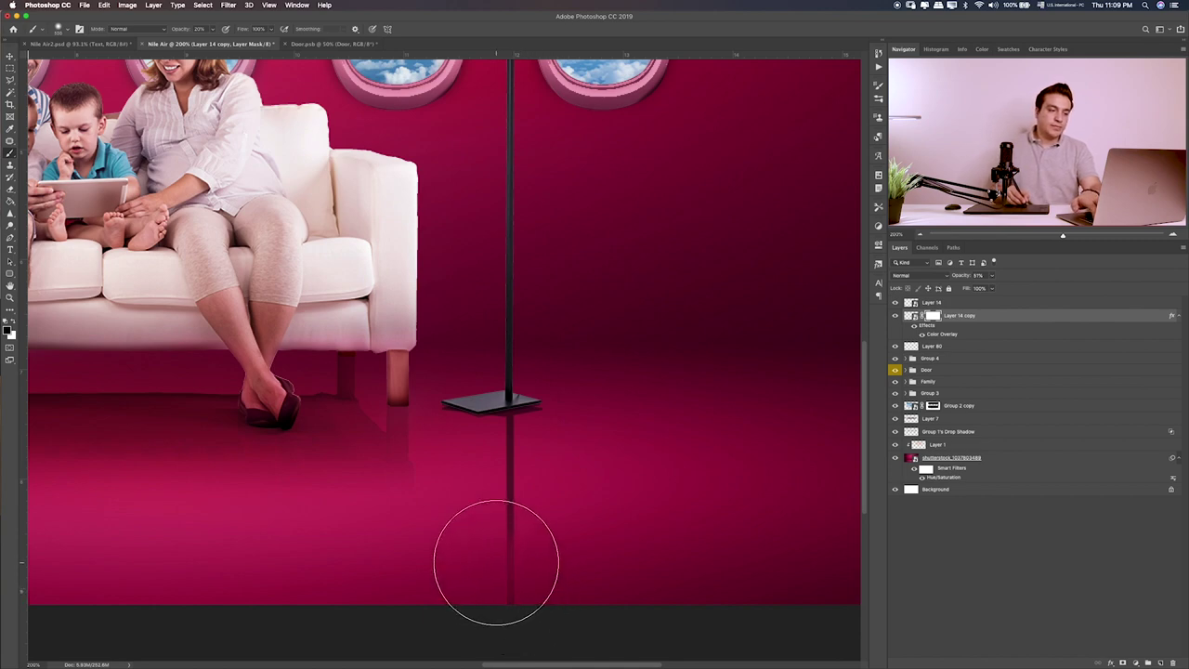
key(bracketright)
drag(521, 583, 512, 523)
key(bracketright)
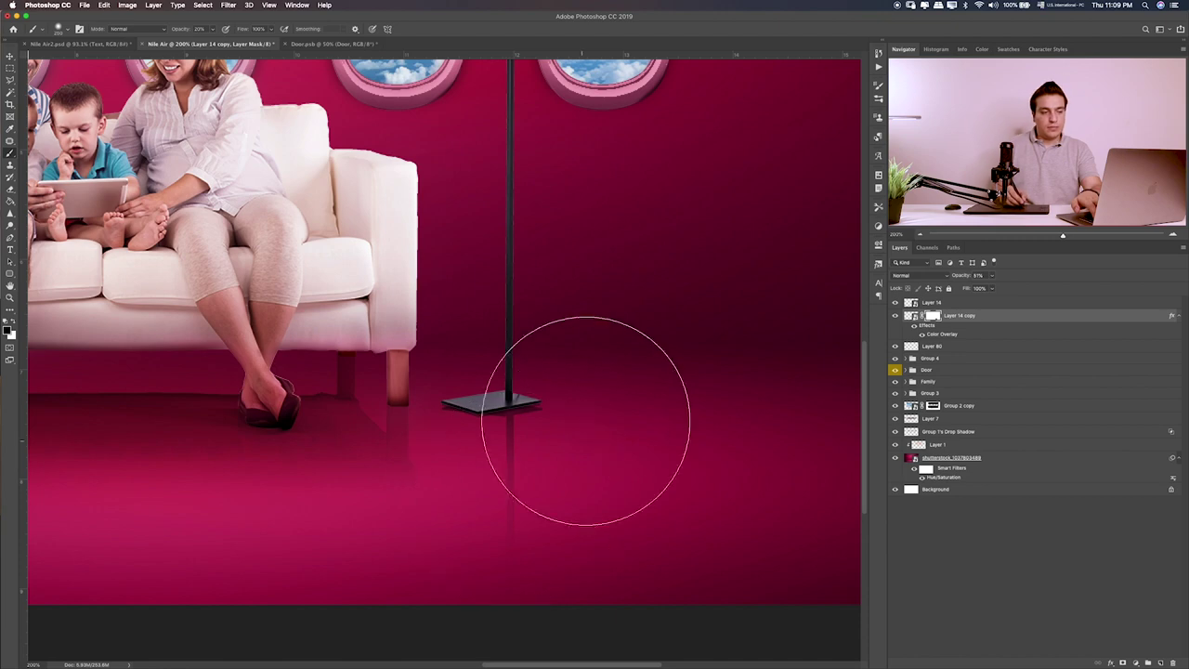
key(bracketleft)
key(bracketleft)
key(bracketleft)
key(bracketleft)
key(bracketleft)
key(bracketleft)
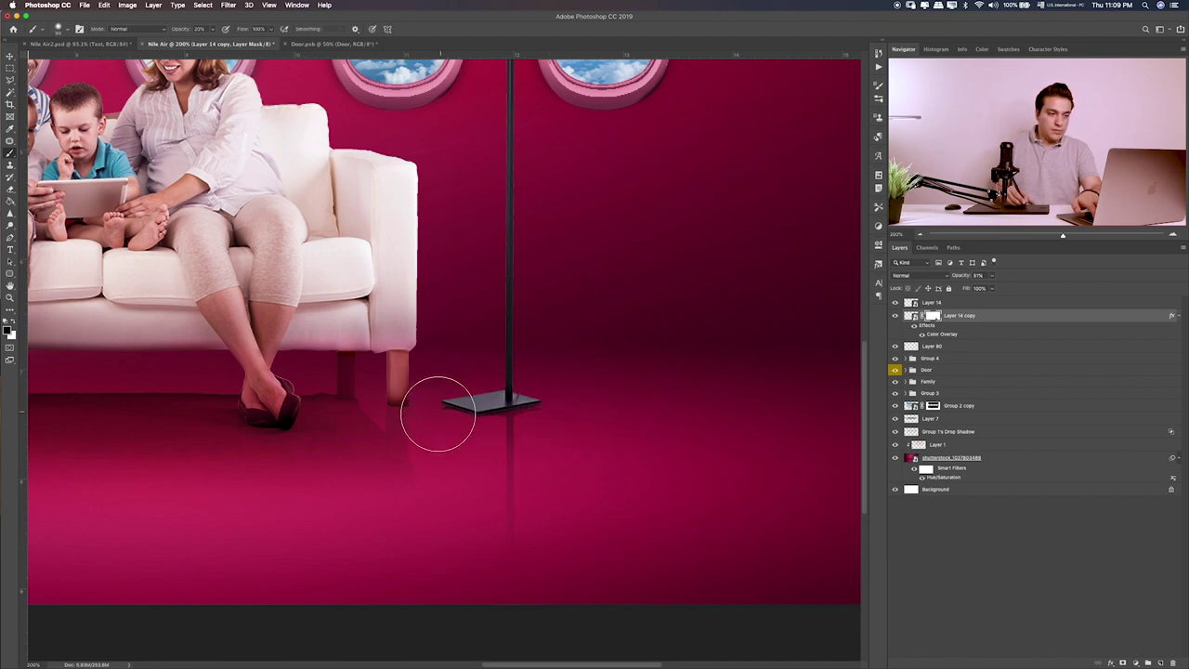
key(bracketleft)
key(bracketleft)
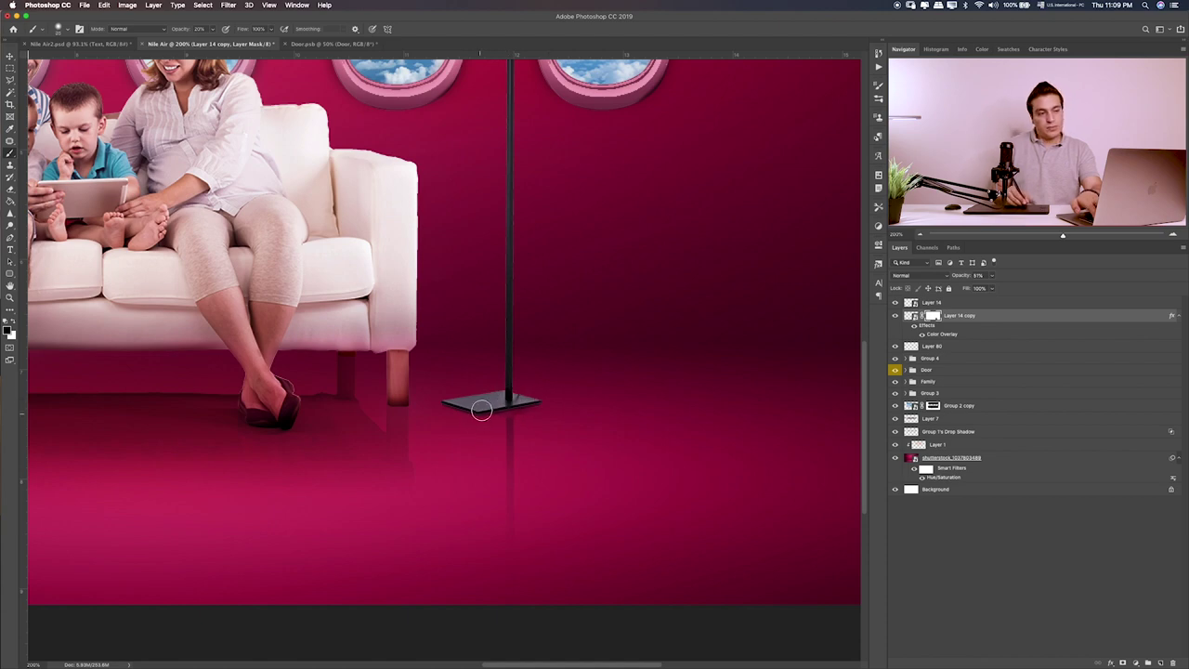
key(bracketright)
key(bracketright)
key(bracketright)
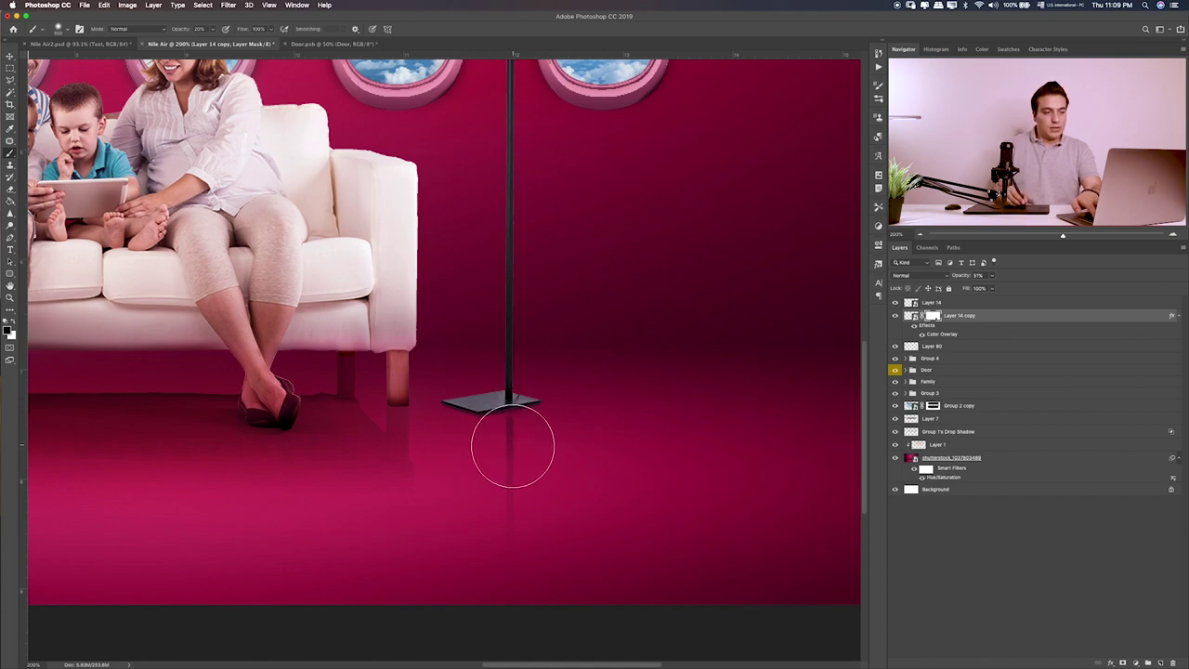
key(bracketright)
key(bracketright)
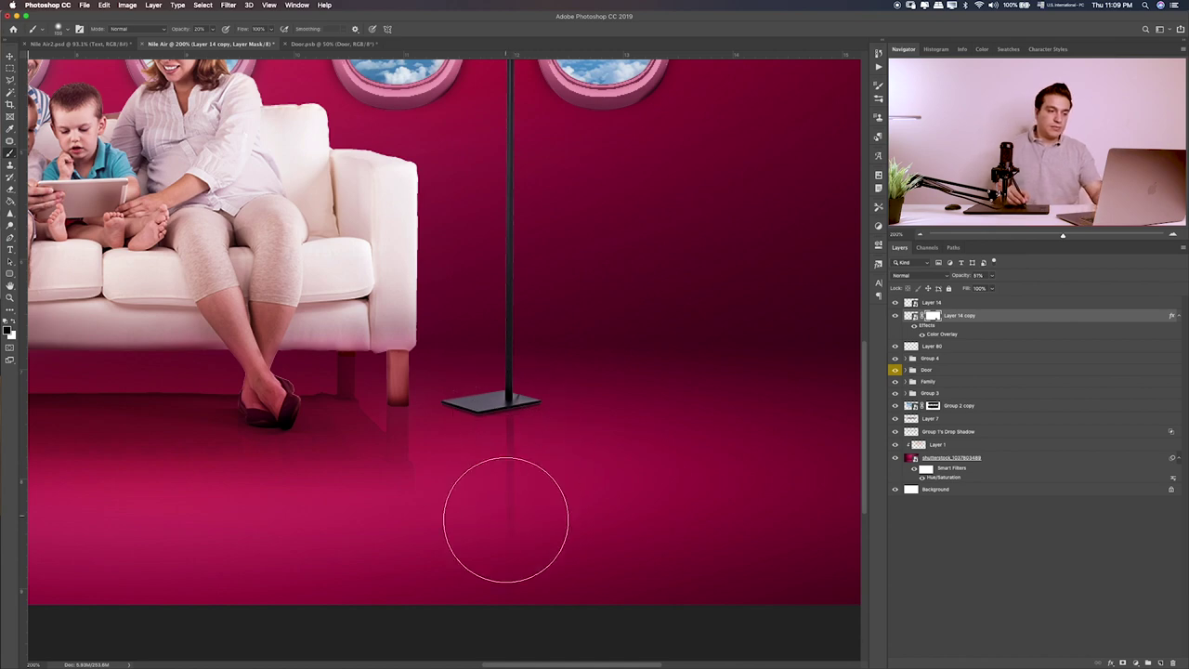
drag(606, 277, 622, 431)
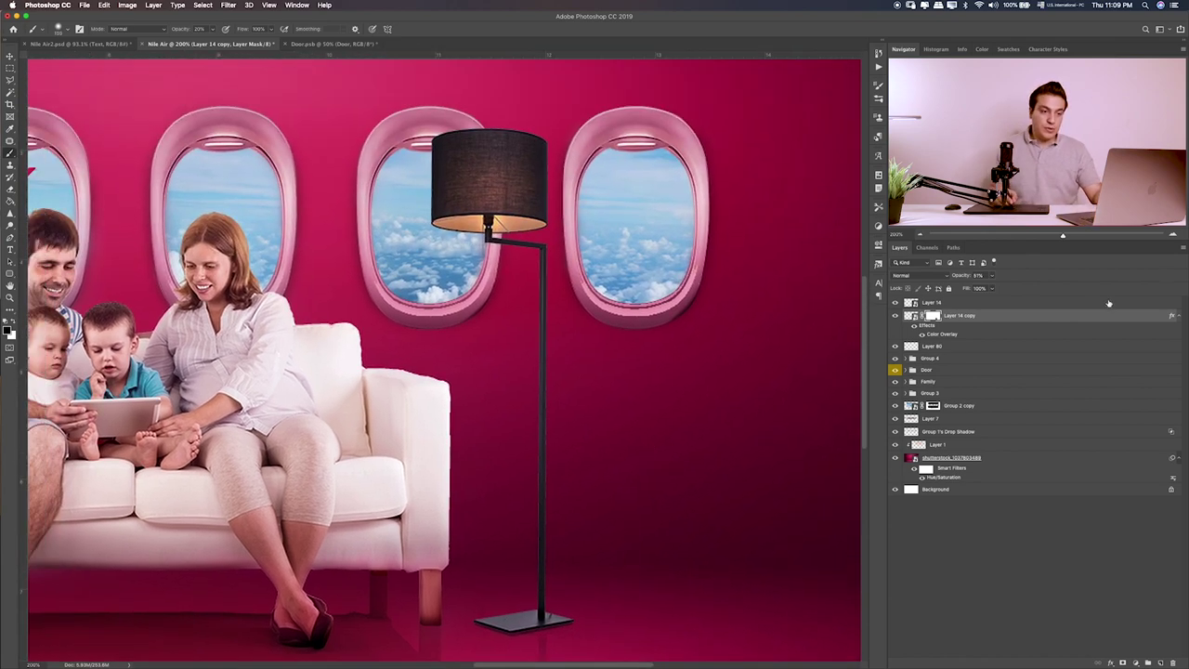
- Add a layer clipped to Layer 14 and paint sampled orange inside the lamp shade
key(alt+bracketright)
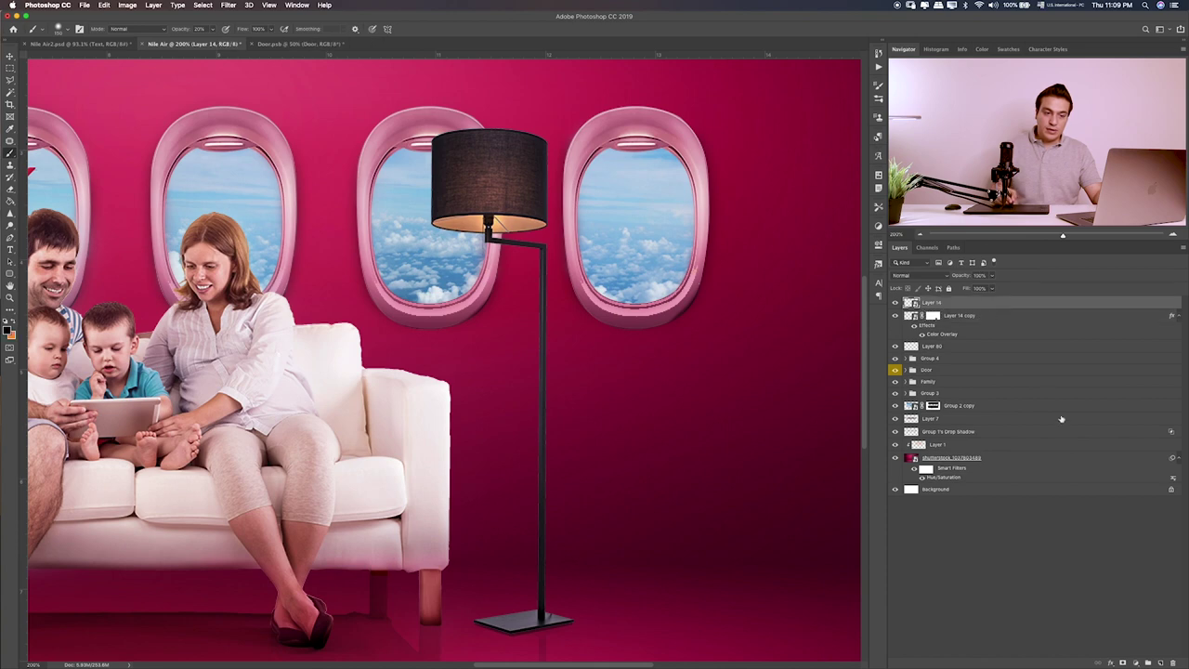
click(1160, 662)
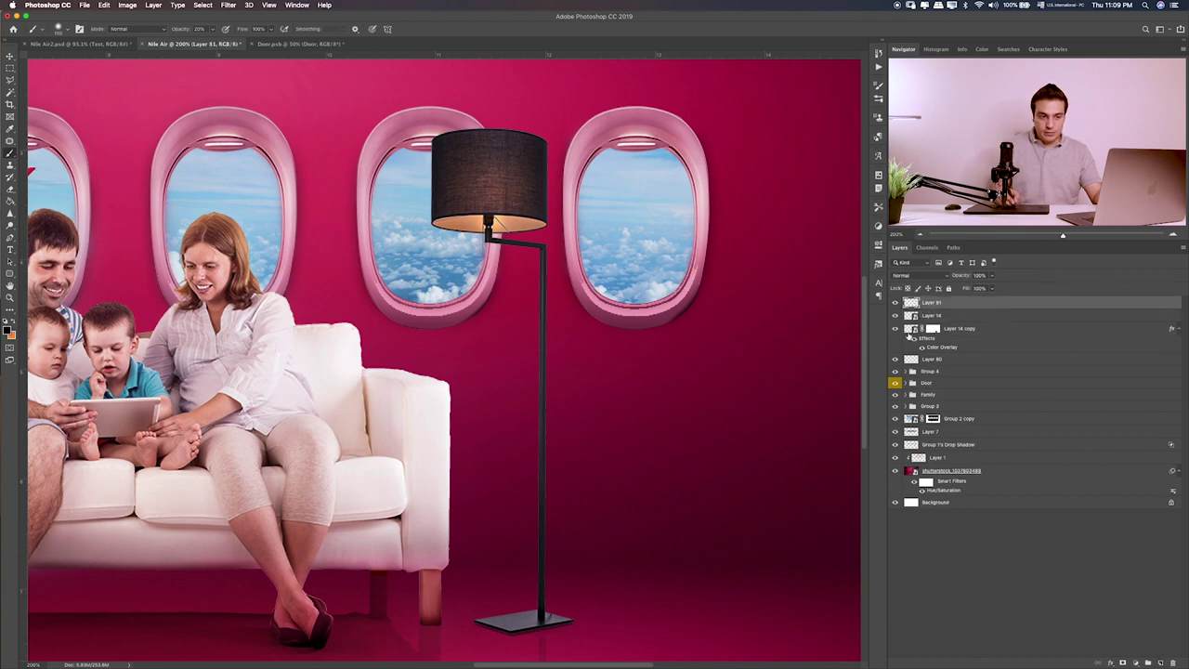
alt+click(957, 310)
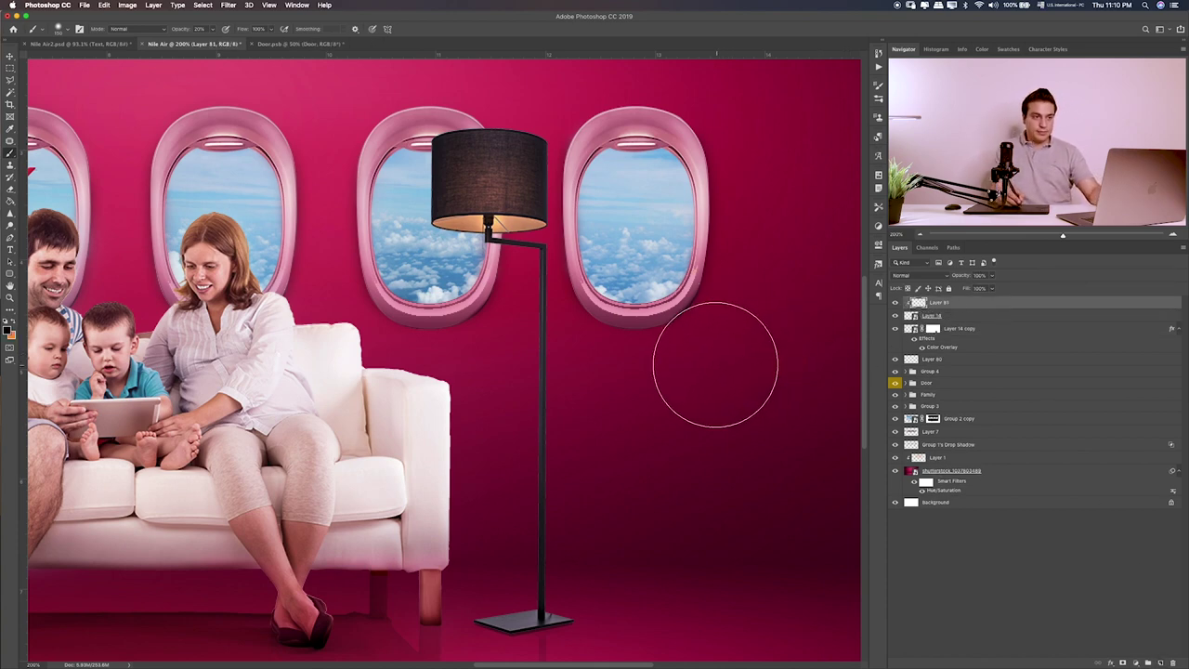
alt+click(489, 223)
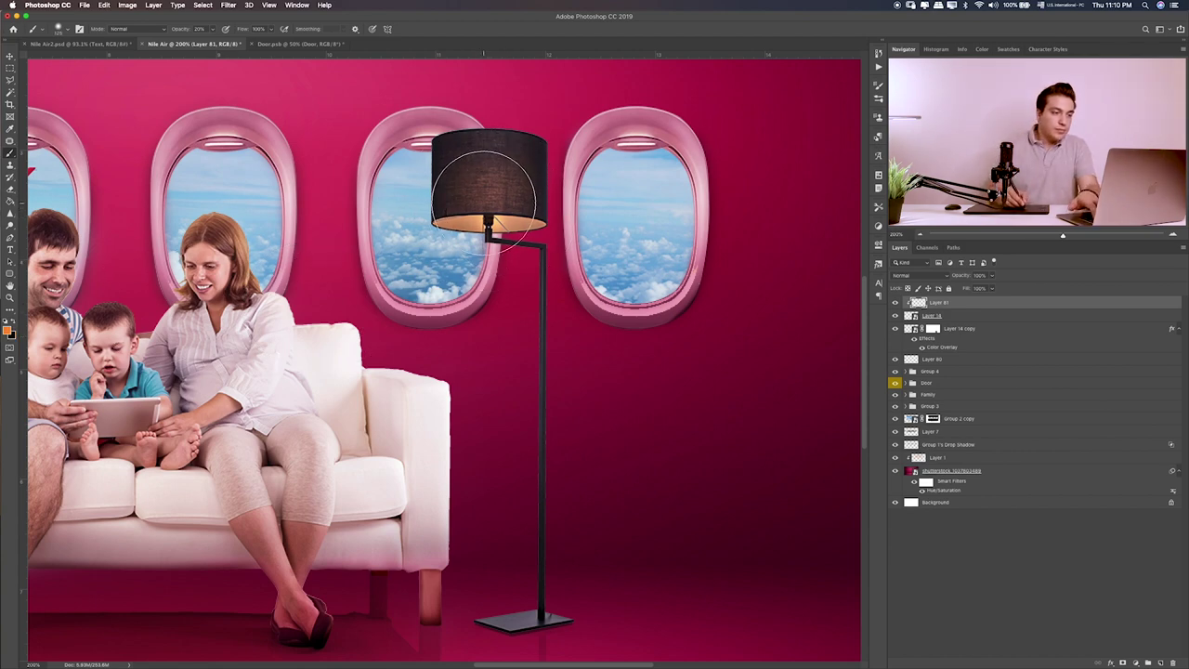
drag(484, 200, 494, 208)
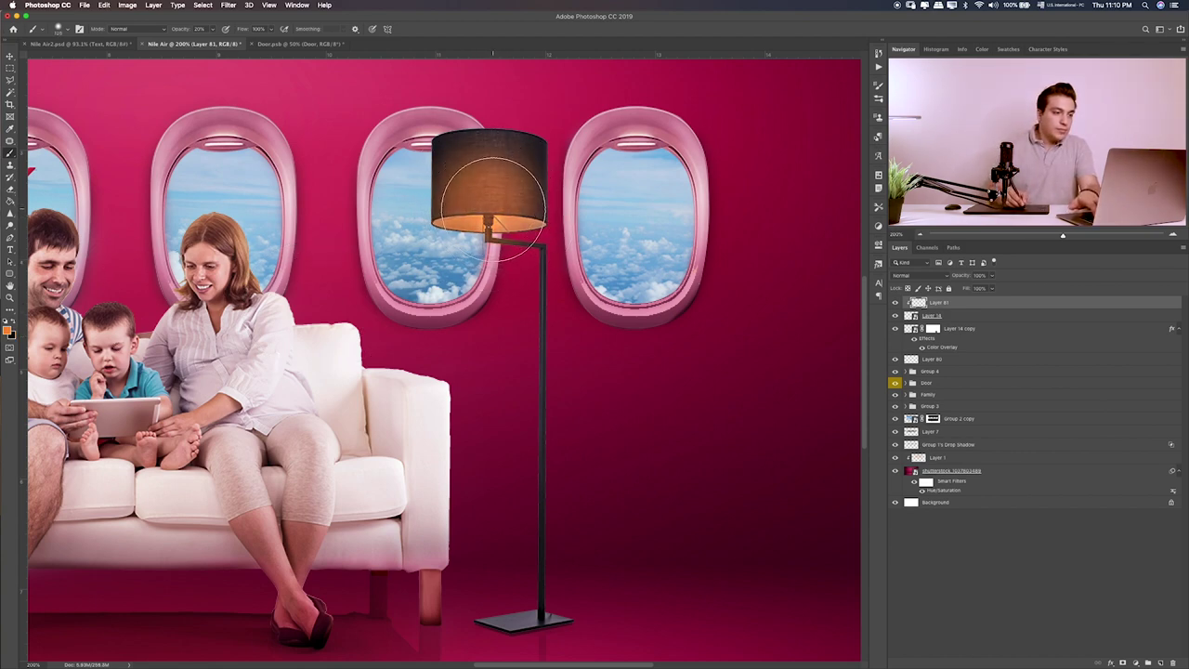
- Add clipped Layer 82 with a large brown-orange glow dab at about 84% opacity
click(1158, 663)
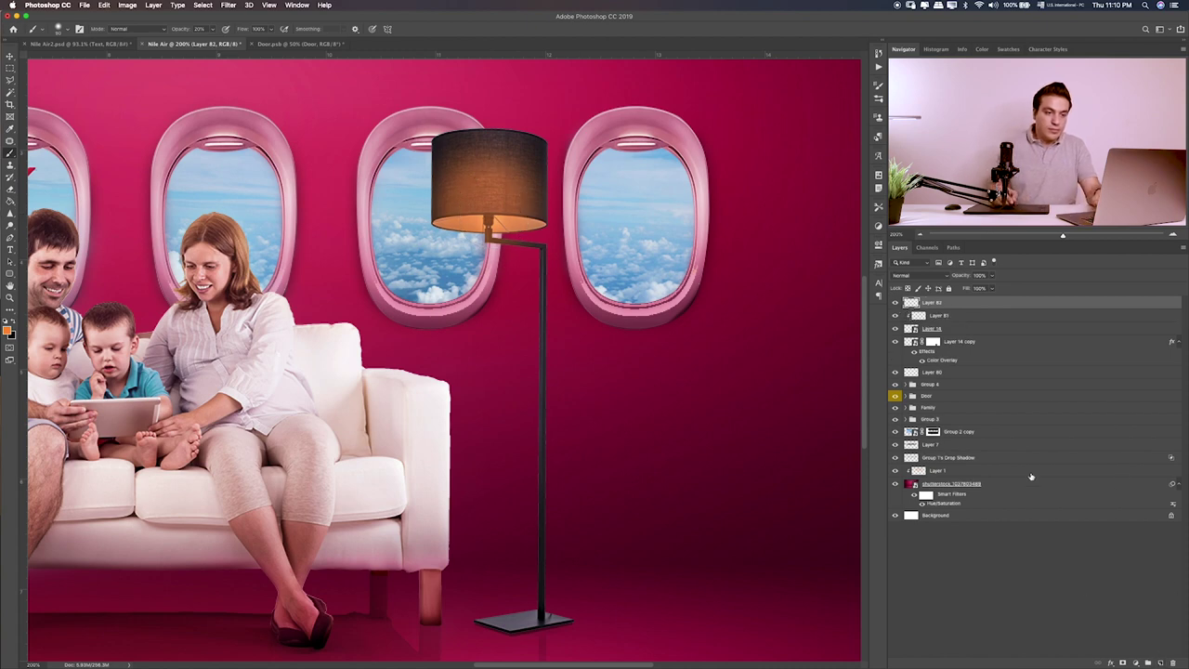
alt+click(964, 307)
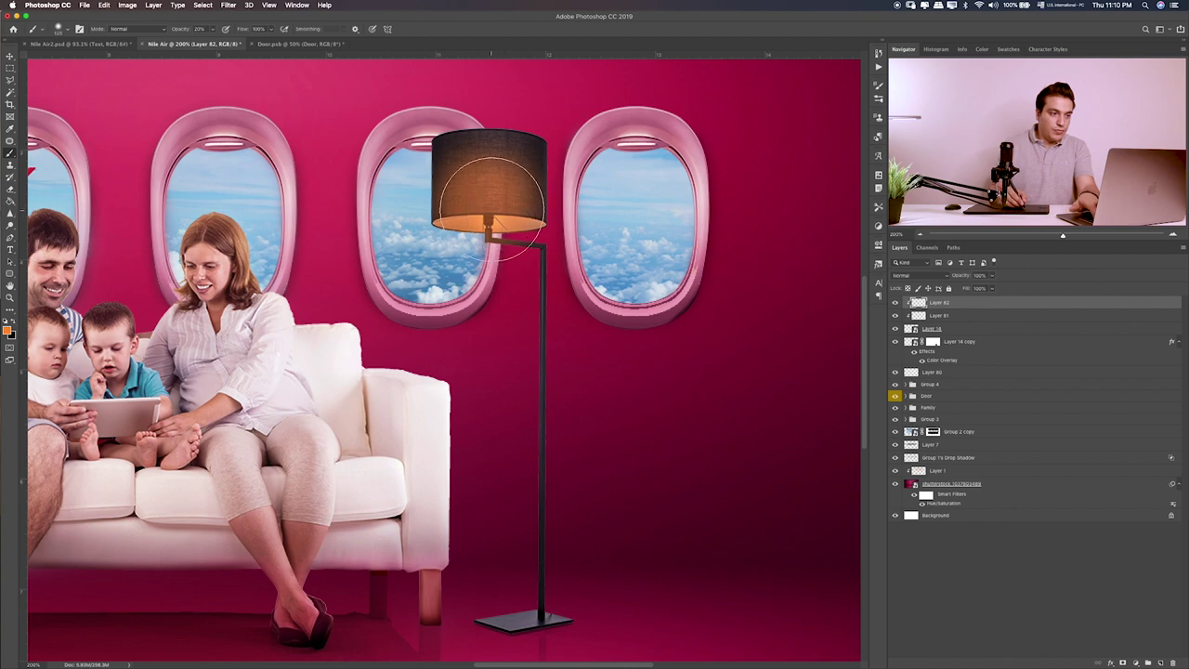
key(bracketright)
key(bracketright)
key(bracketright)
key(bracketright)
key(bracketright)
key(bracketright)
click(484, 203)
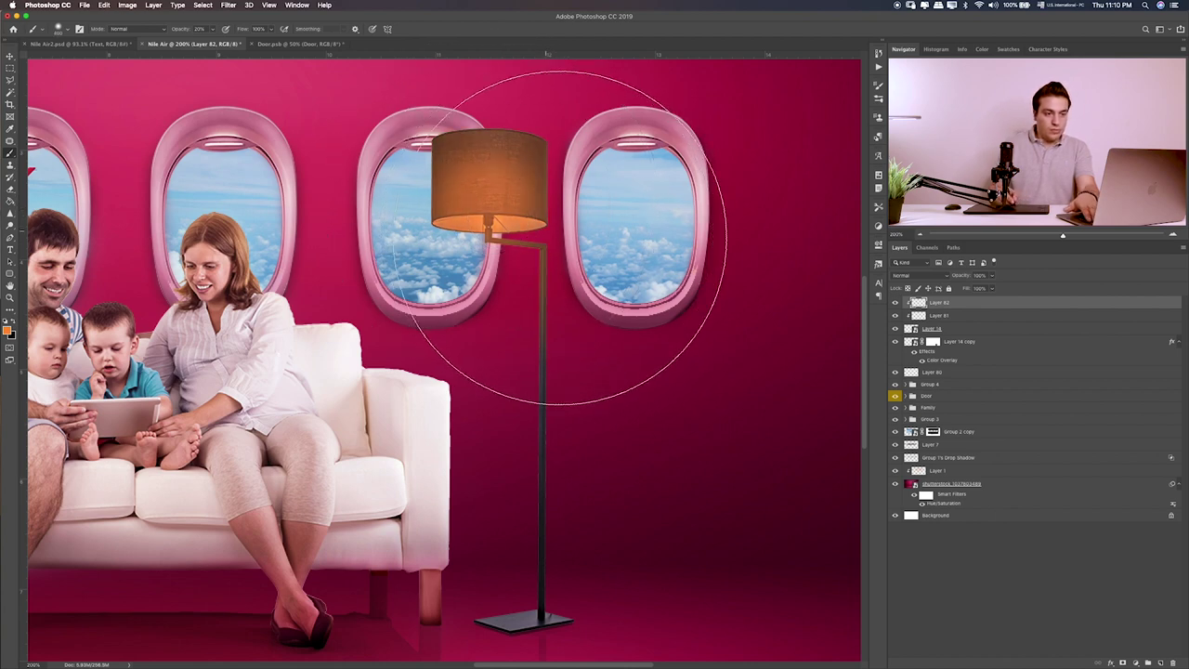
drag(994, 277, 974, 288)
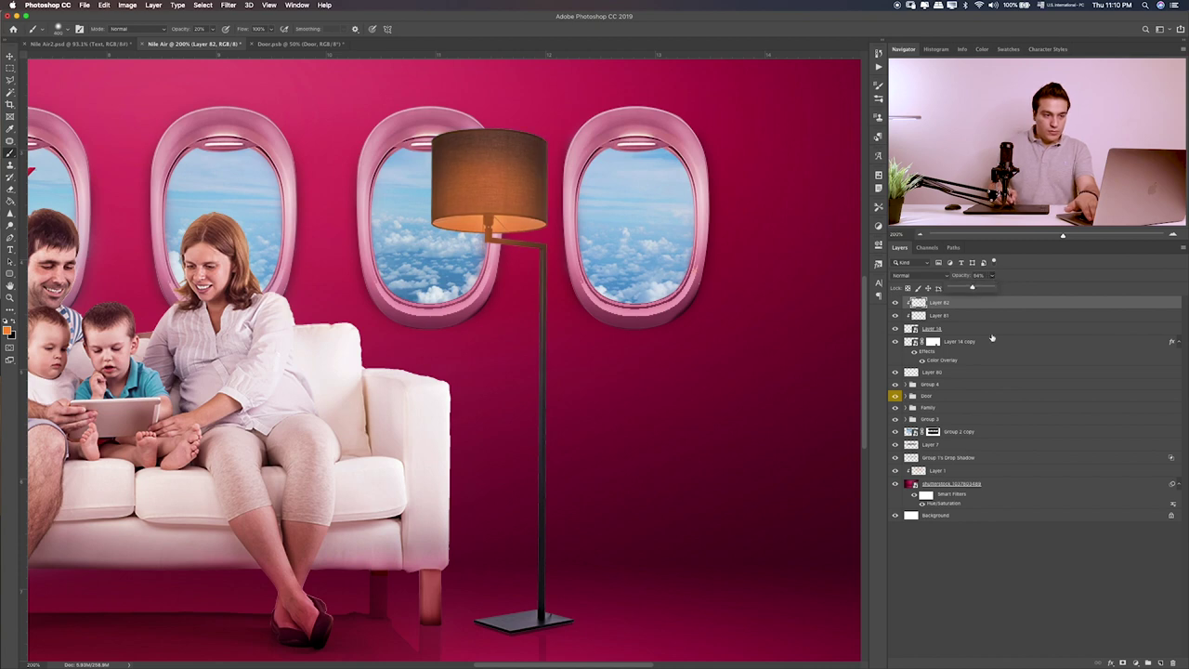
click(895, 304)
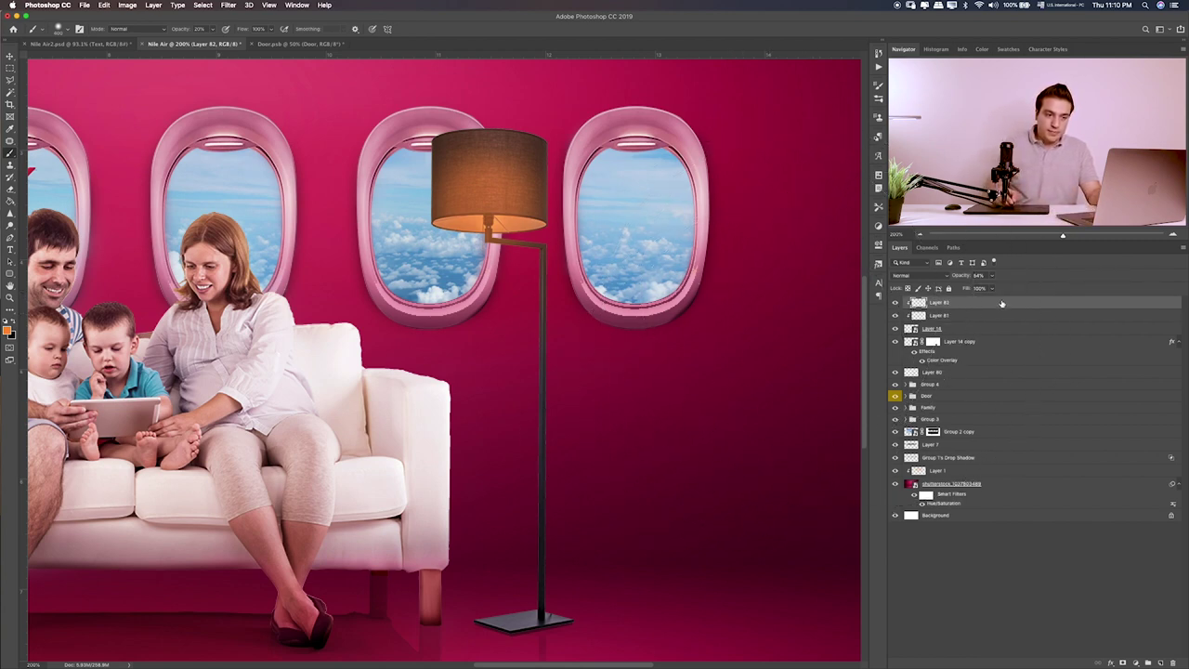
drag(1001, 304, 955, 339)
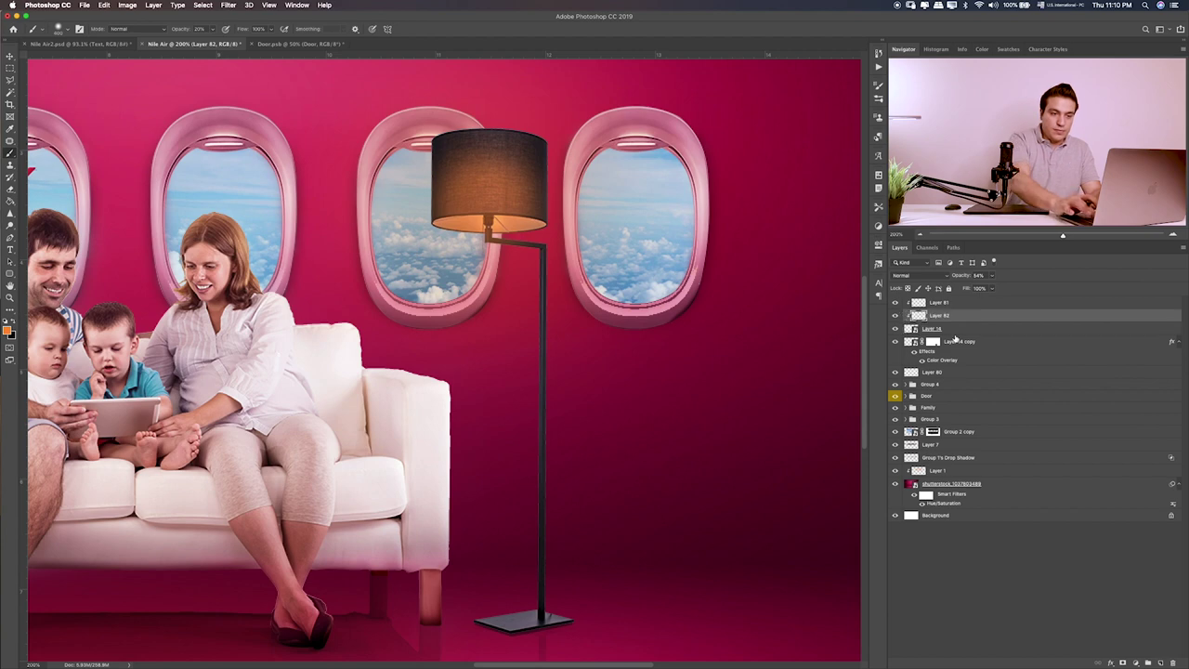
key(ctrl+z)
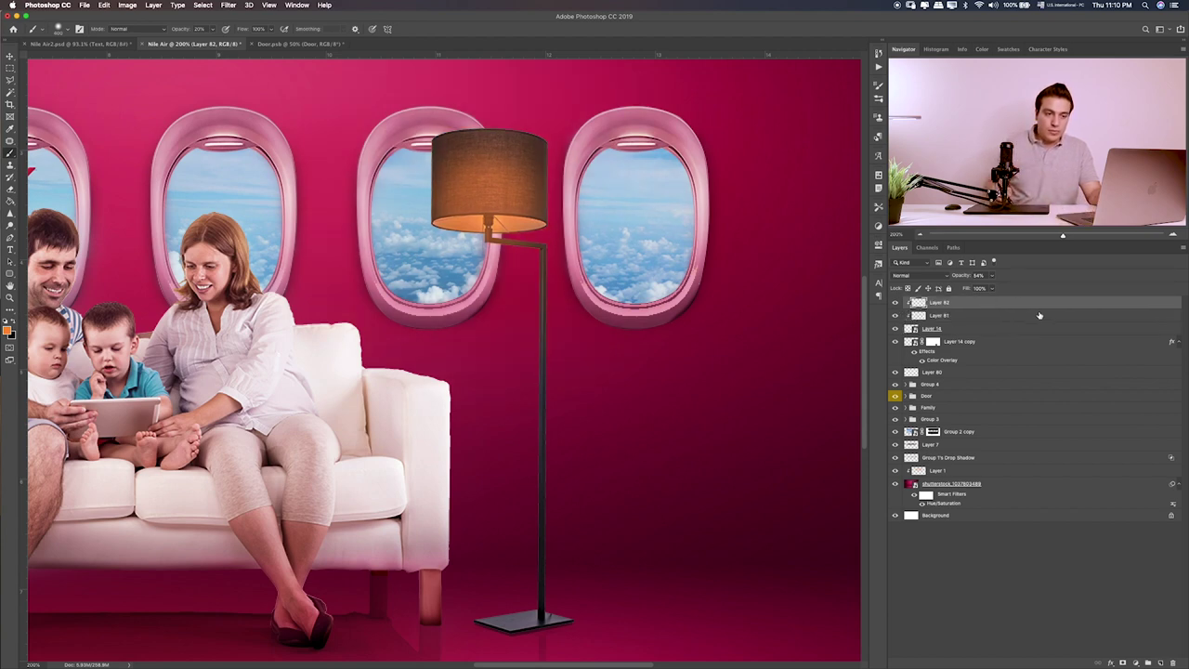
- Release Layer 82's clipping mask and set its blend mode to Screen
right_click(936, 303)
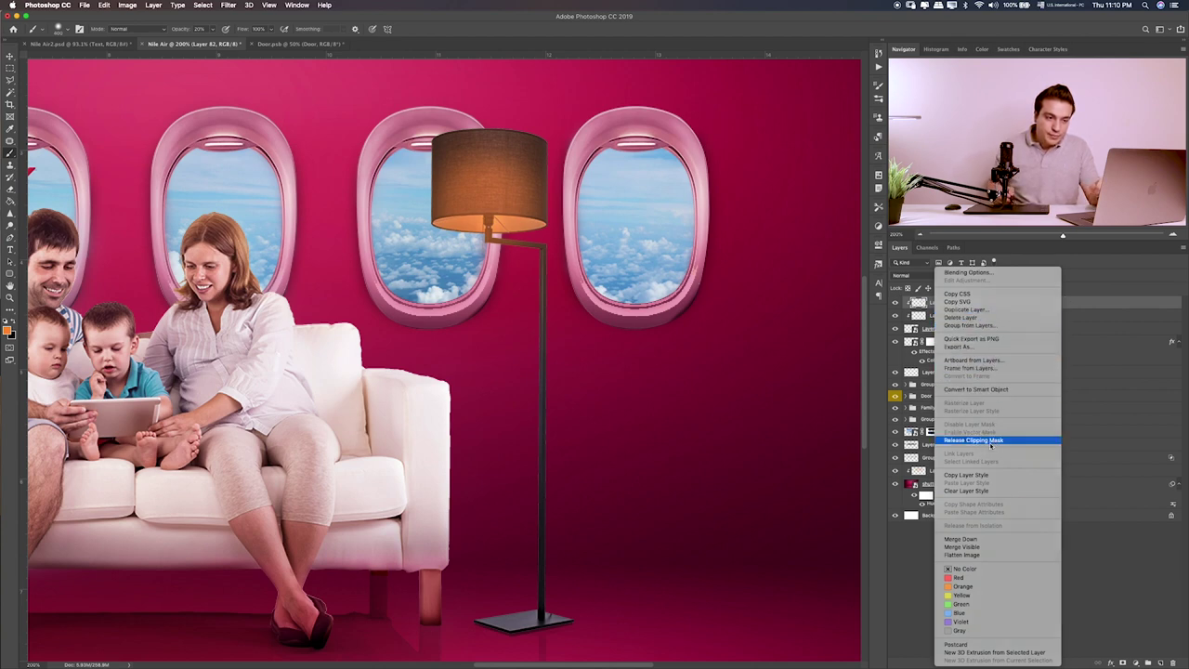
click(993, 440)
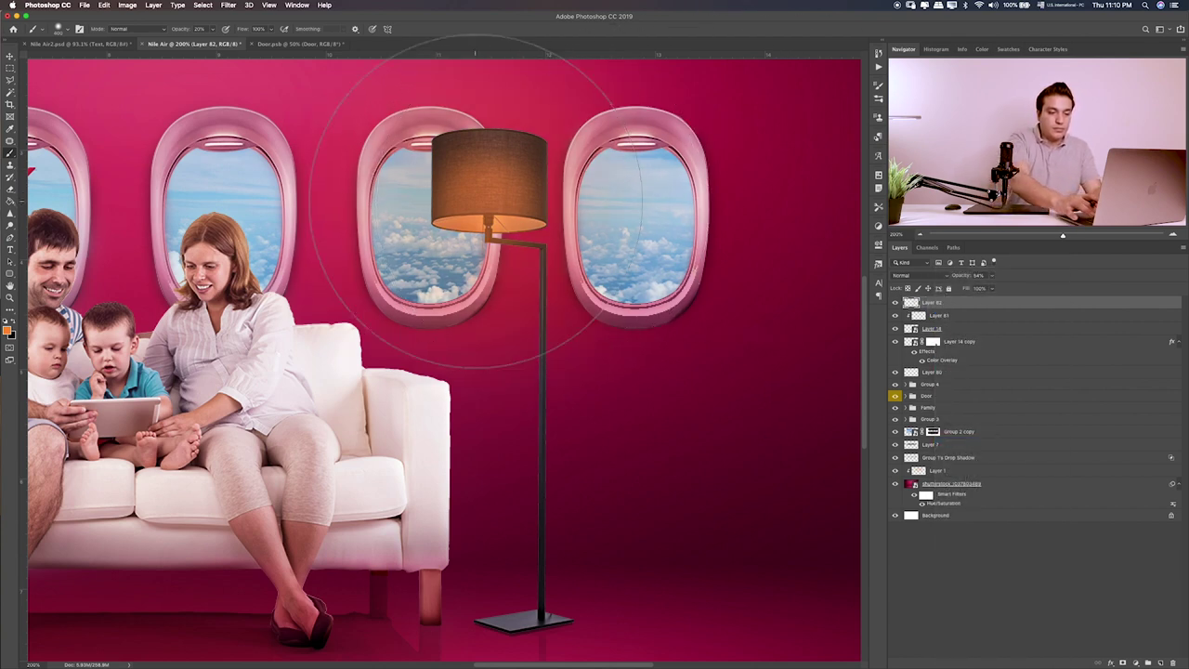
key(v)
key(shift+plus)
key(shift+plus)
key(shift+plus)
key(shift+plus)
key(shift+plus)
key(shift+plus)
key(shift+plus)
key(shift+plus)
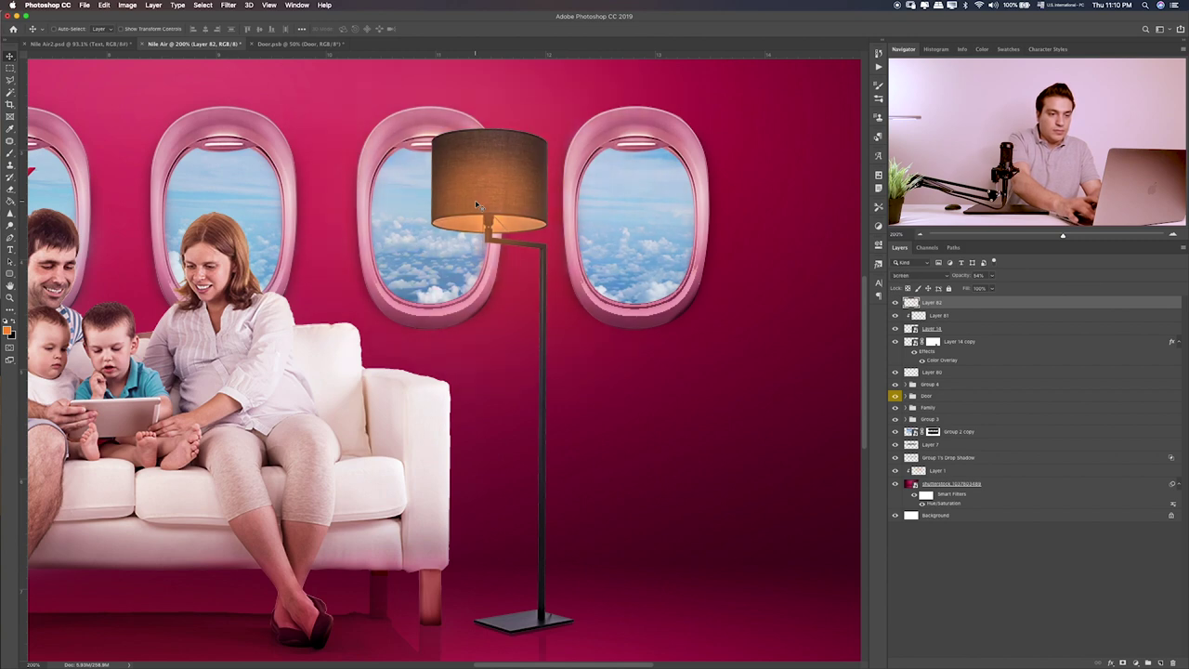
key(shift+minus)
key(shift+plus)
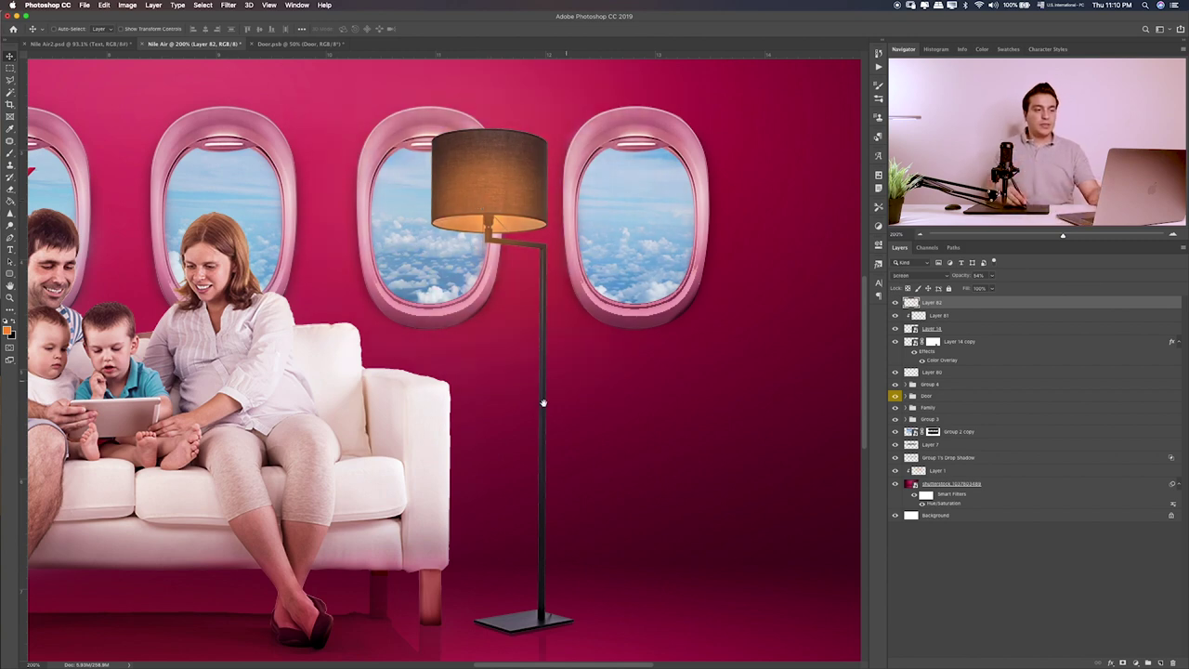
drag(542, 402, 506, 388)
click(895, 303)
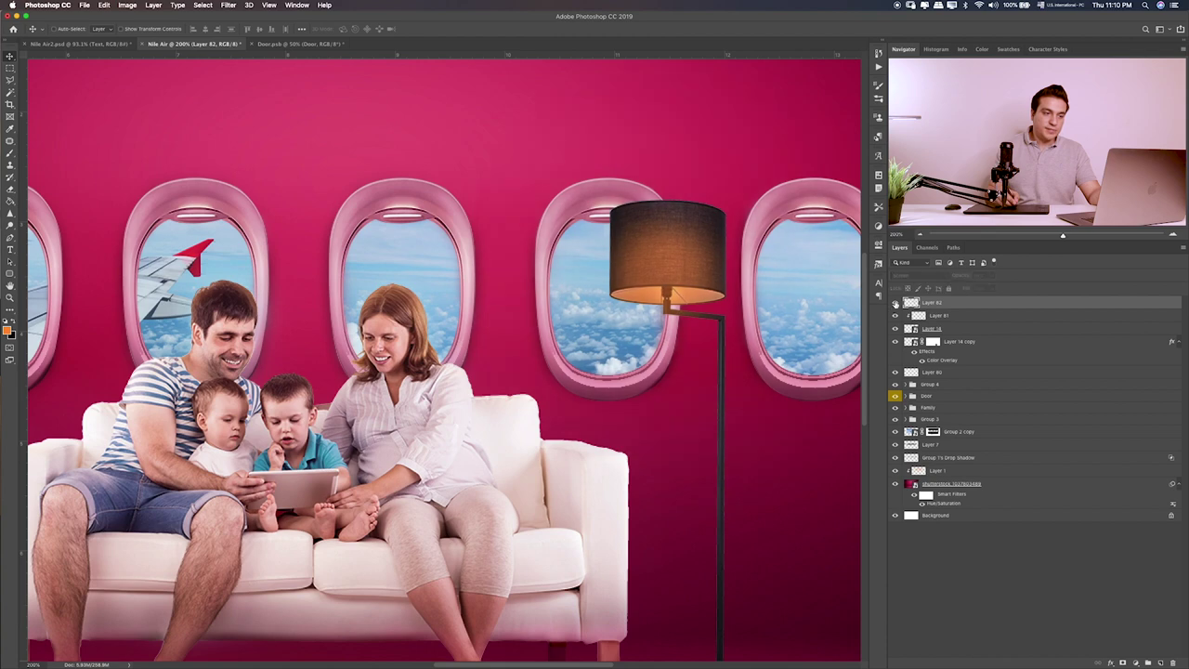
scroll(445, 362, up, 3)
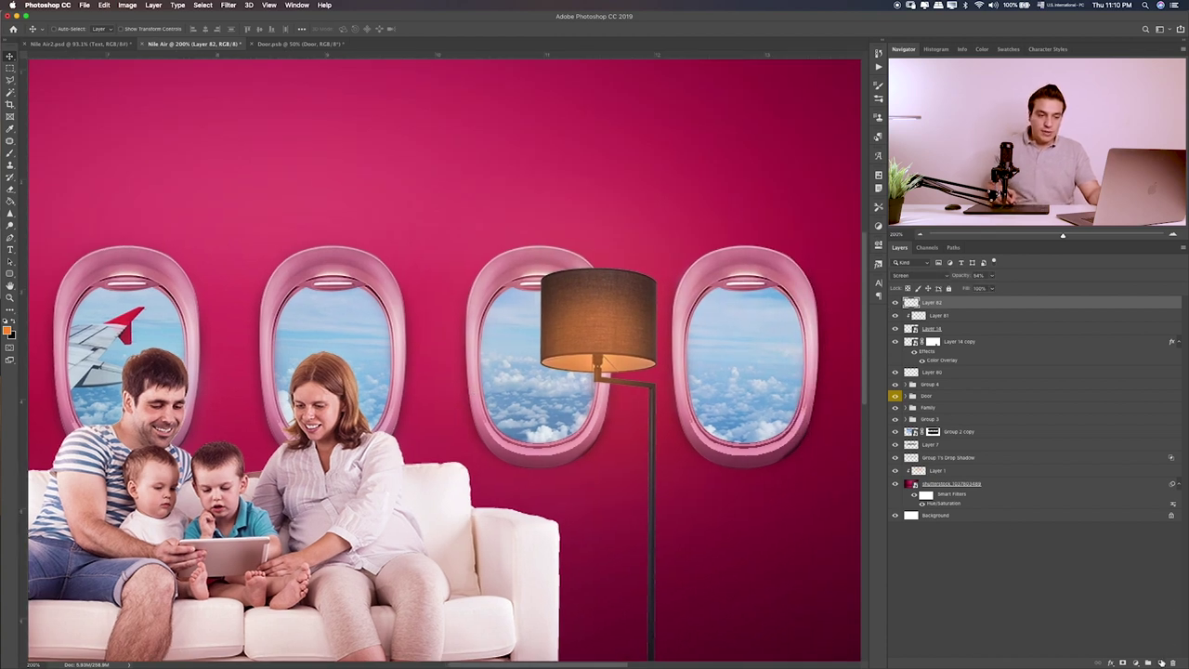
- On new Layer 83, add lighter warm dabs to brighten the lamp shade
click(1162, 663)
key(b)
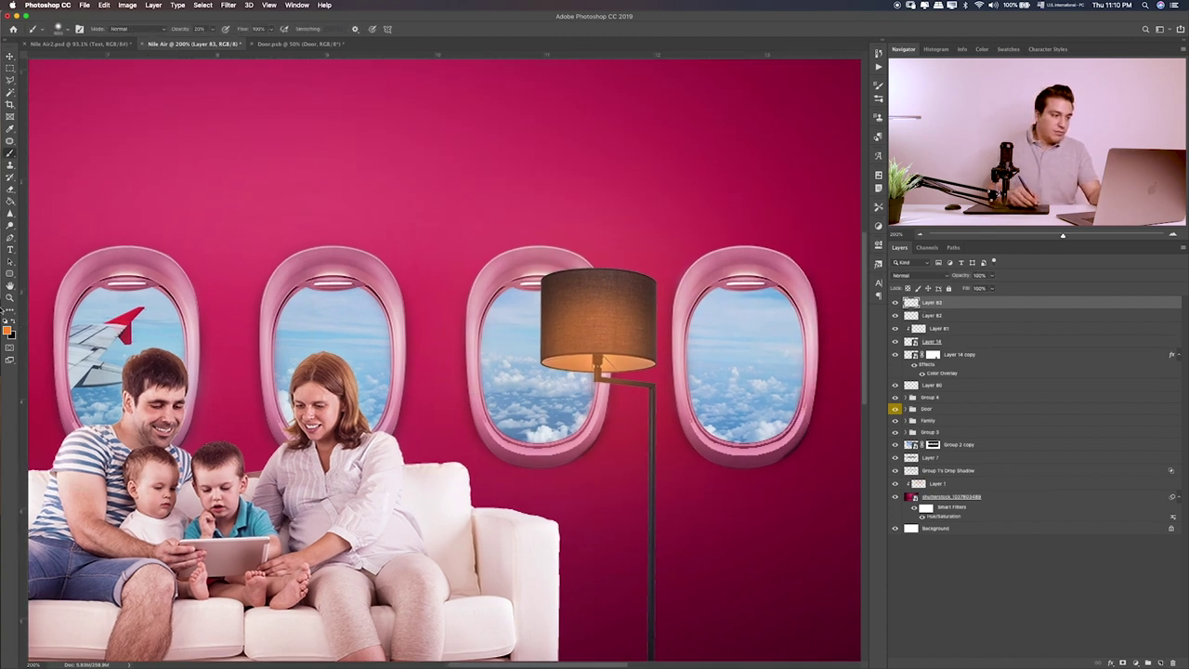
click(8, 331)
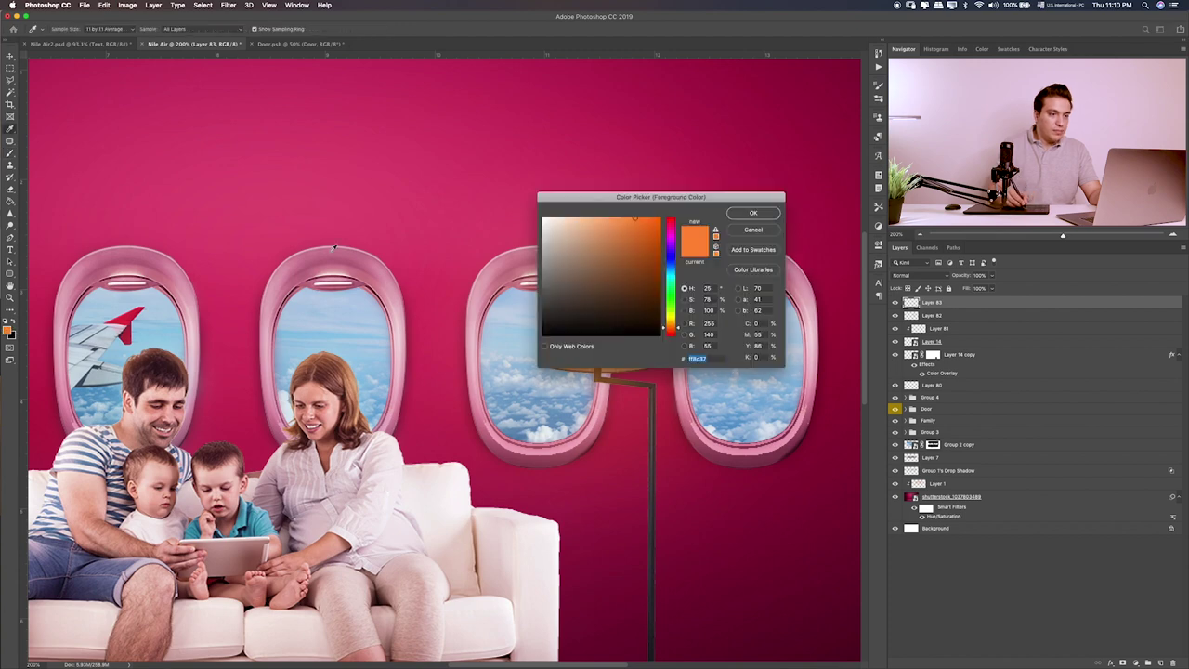
click(753, 213)
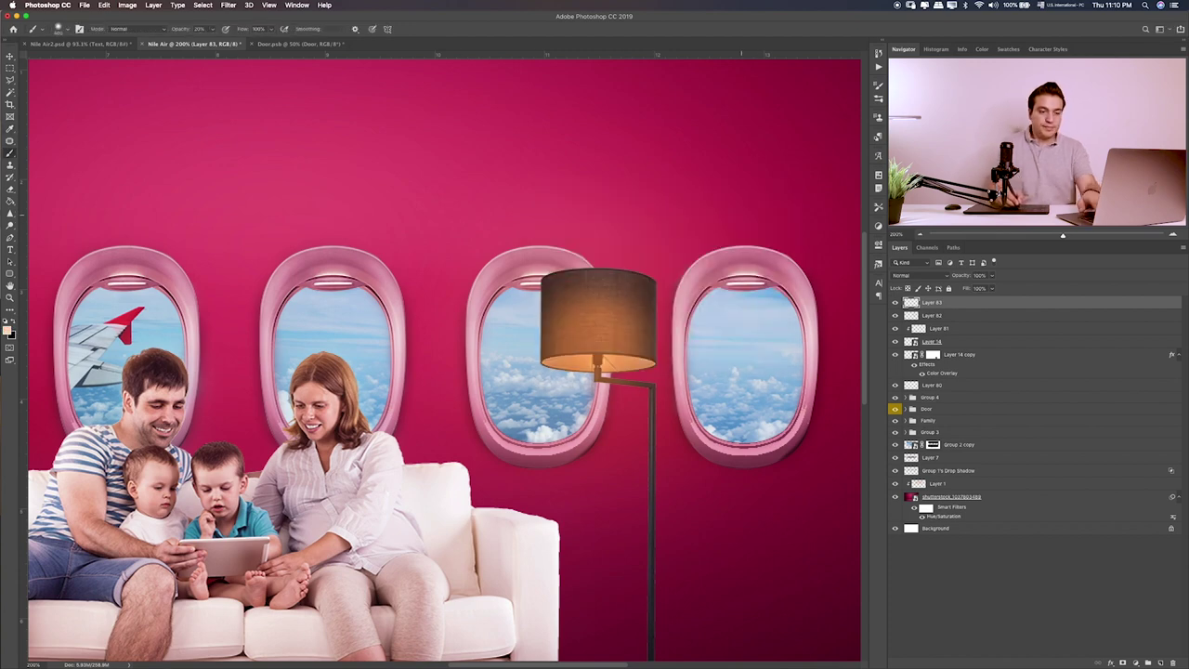
key(bracketleft)
key(bracketleft)
key(bracketleft)
key(bracketleft)
key(bracketleft)
key(bracketleft)
key(bracketleft)
key(bracketleft)
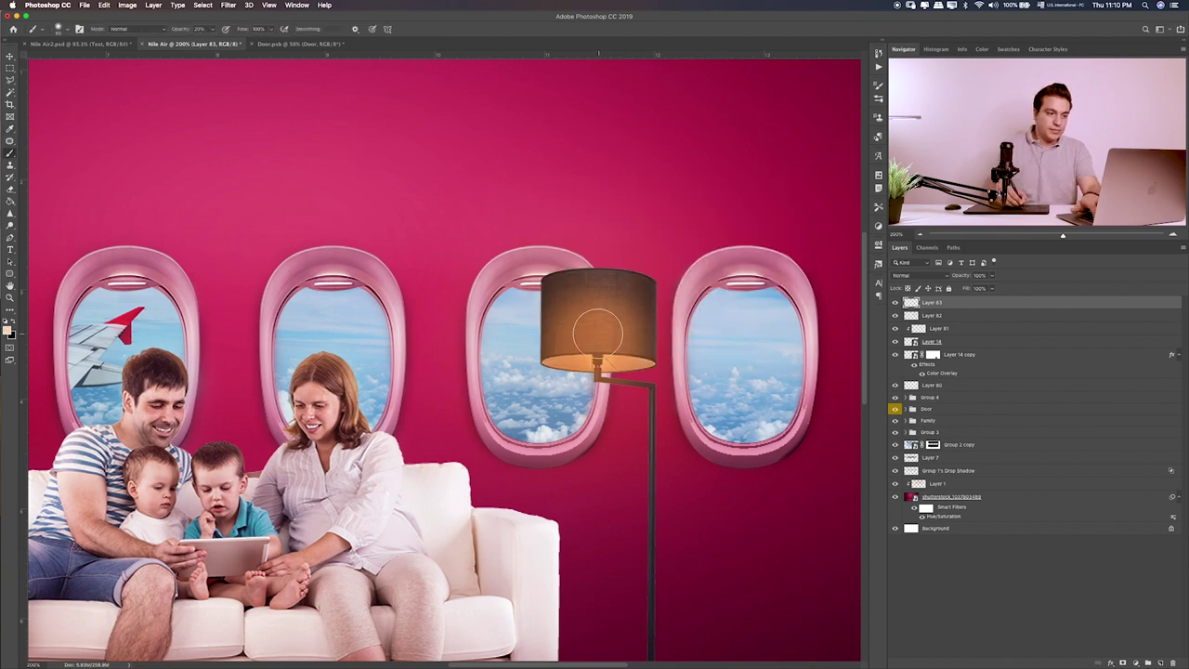
click(601, 333)
click(597, 336)
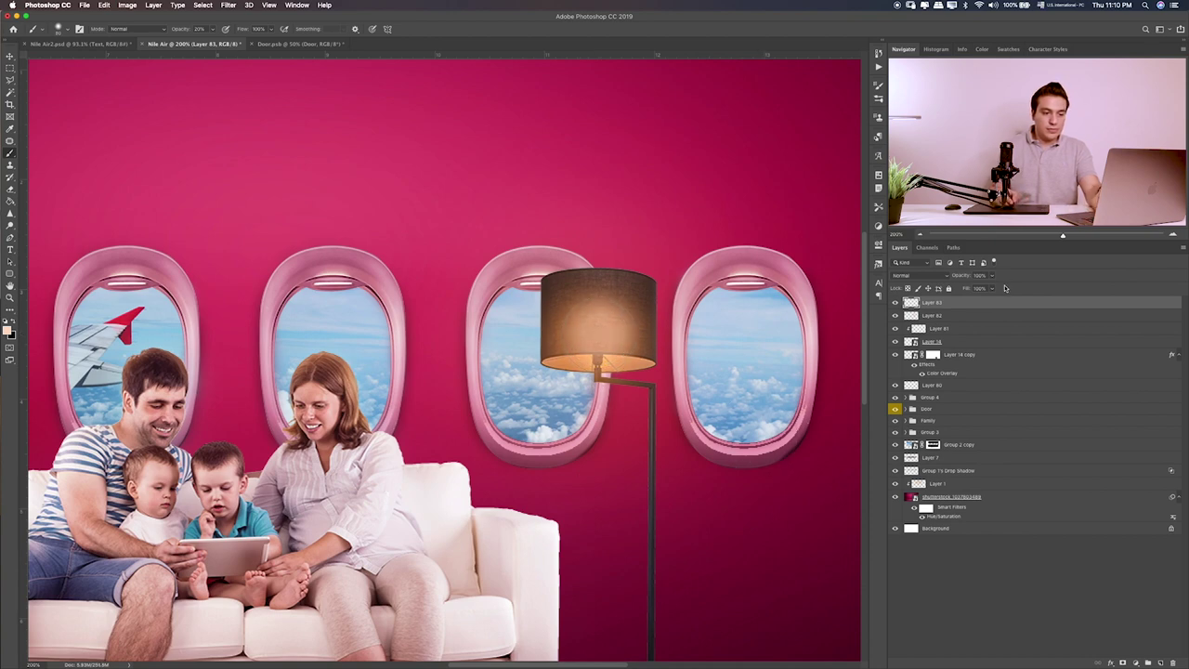
key(ctrl+0)
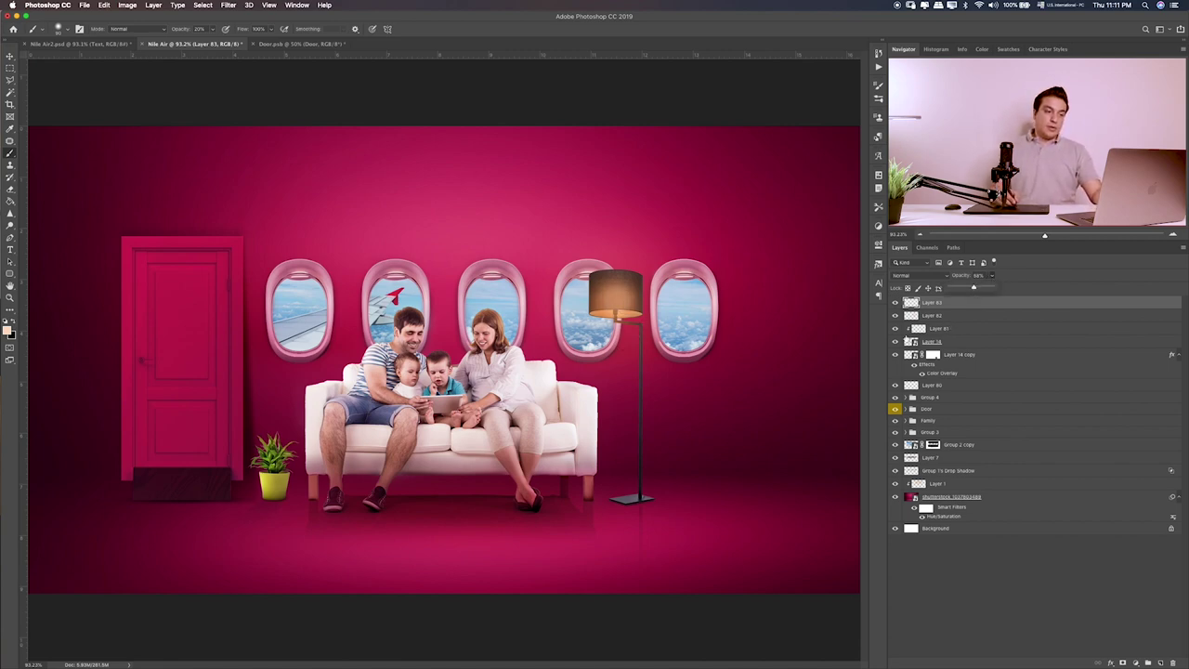
- Preview the Items folder assets and drag Layer 80.png into the Photoshop composite
key(super+Tab)
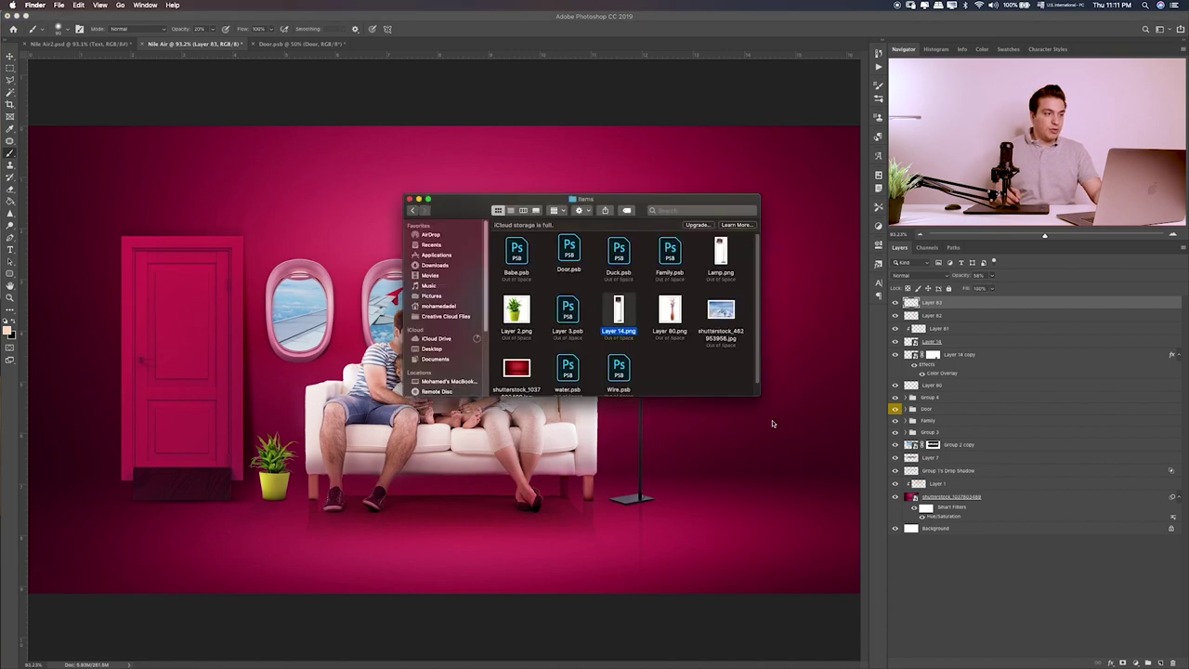
click(569, 312)
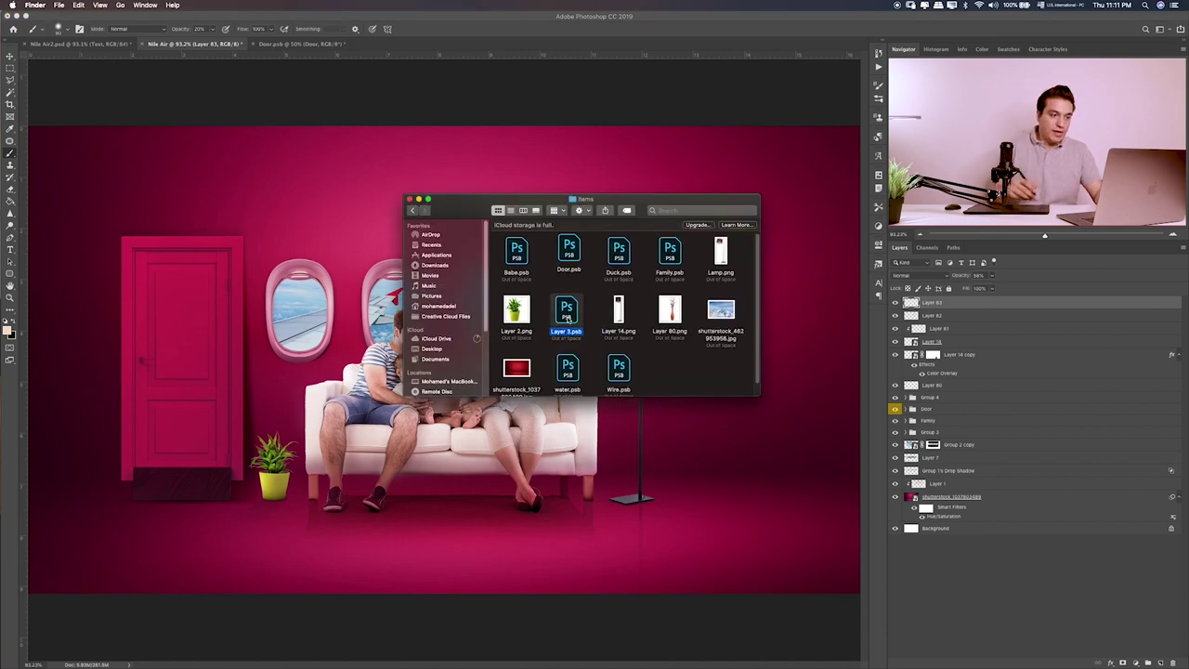
key(space)
key(space)
key(Right)
key(Right)
key(Right)
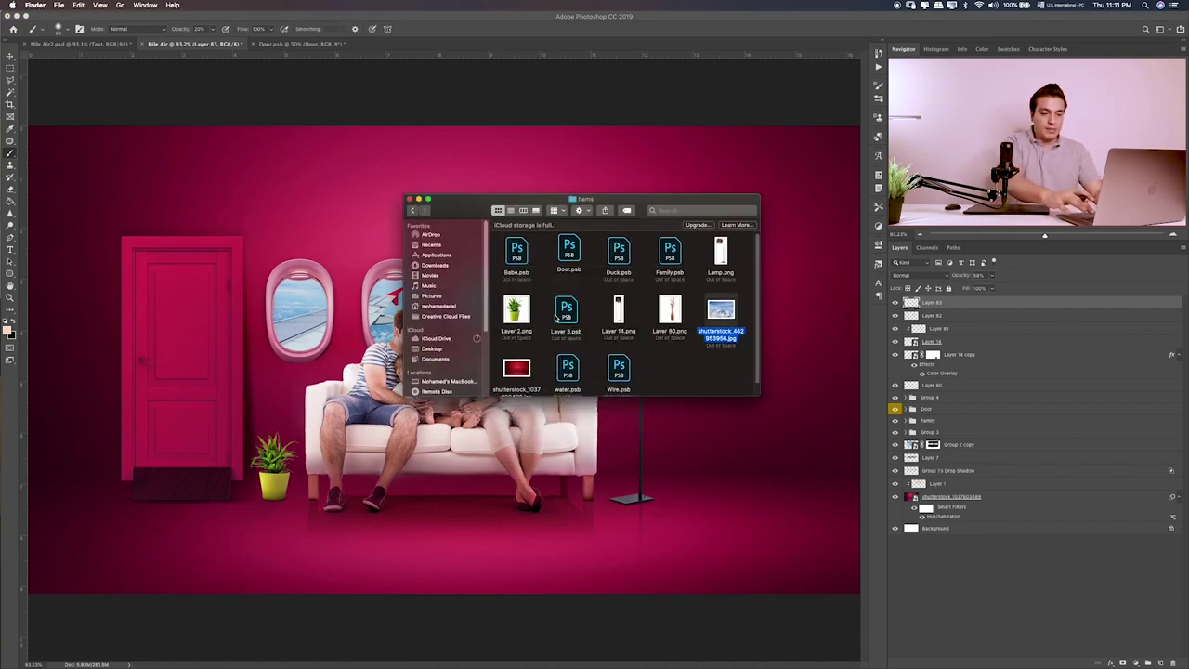
key(Left)
key(space)
key(space)
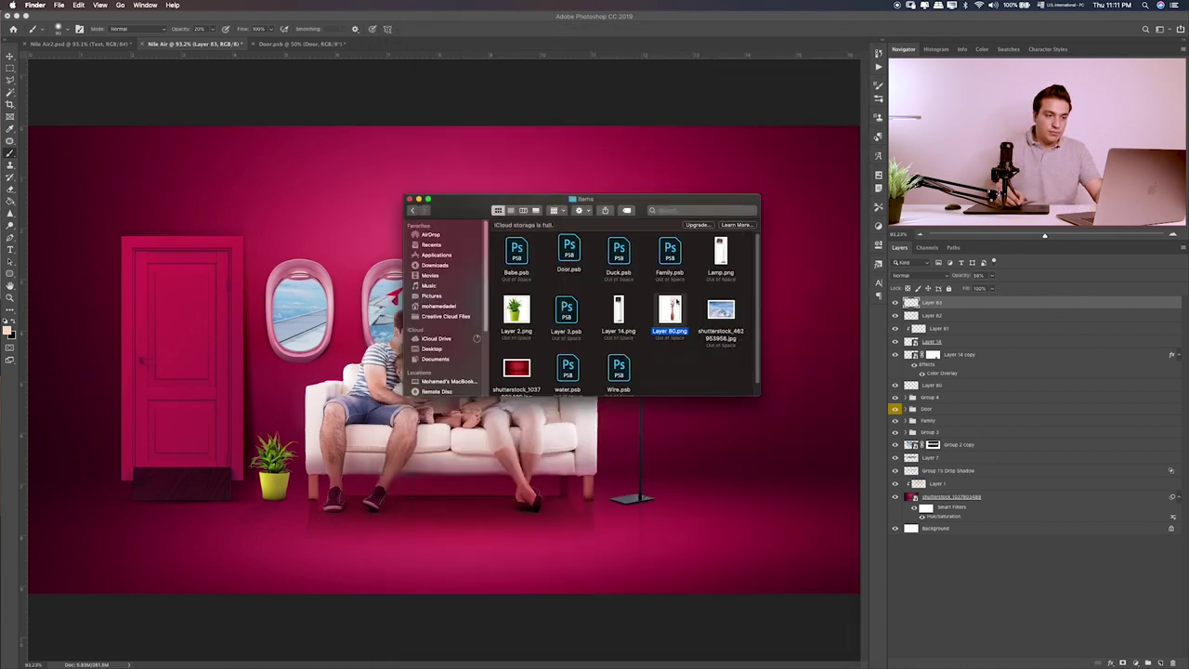
drag(672, 307, 786, 367)
- Commit the vase placement and group the lamp layers from Layer 83 down into Group 5
key(Return)
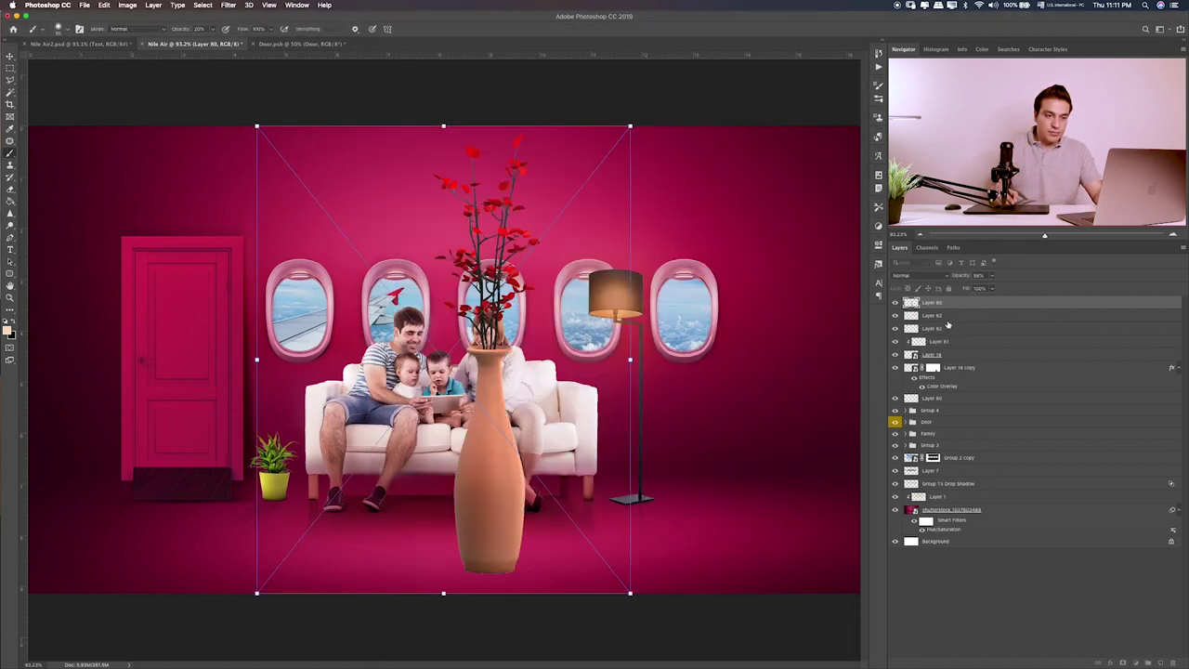
click(959, 317)
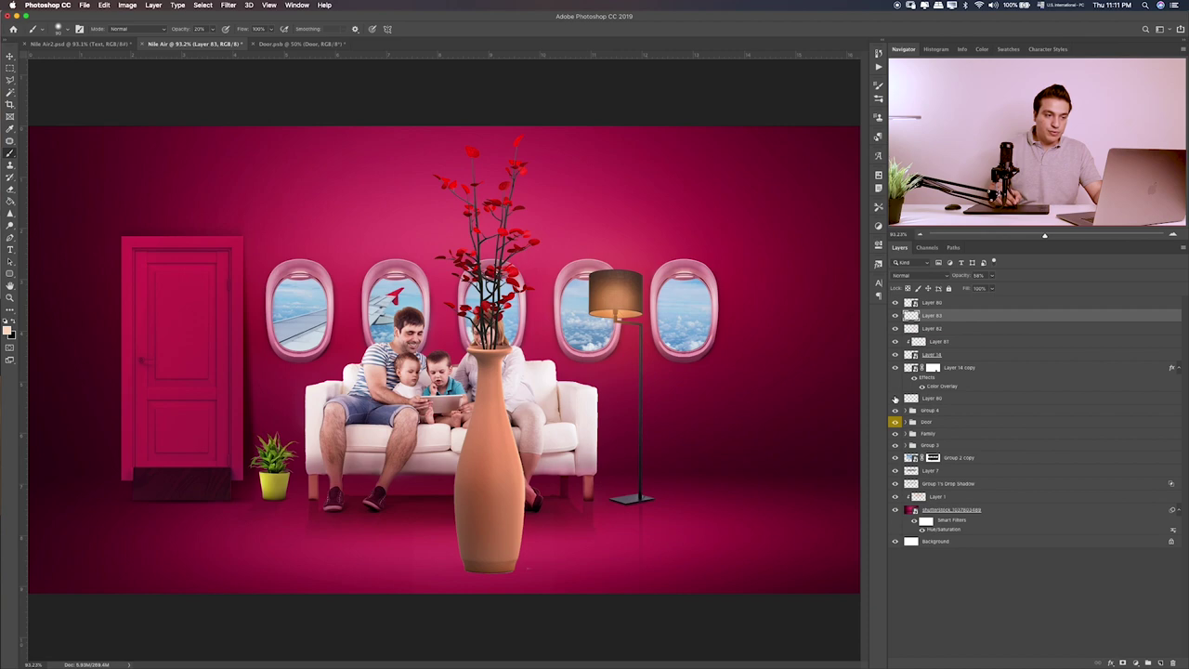
click(930, 394)
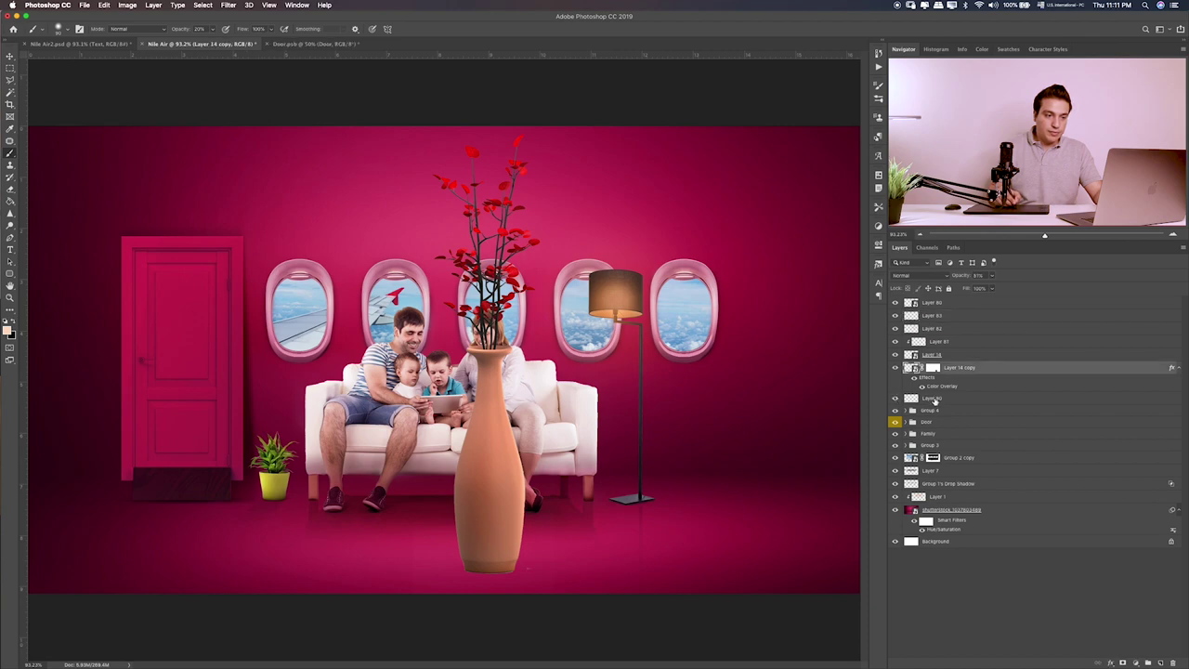
click(935, 400)
click(950, 317)
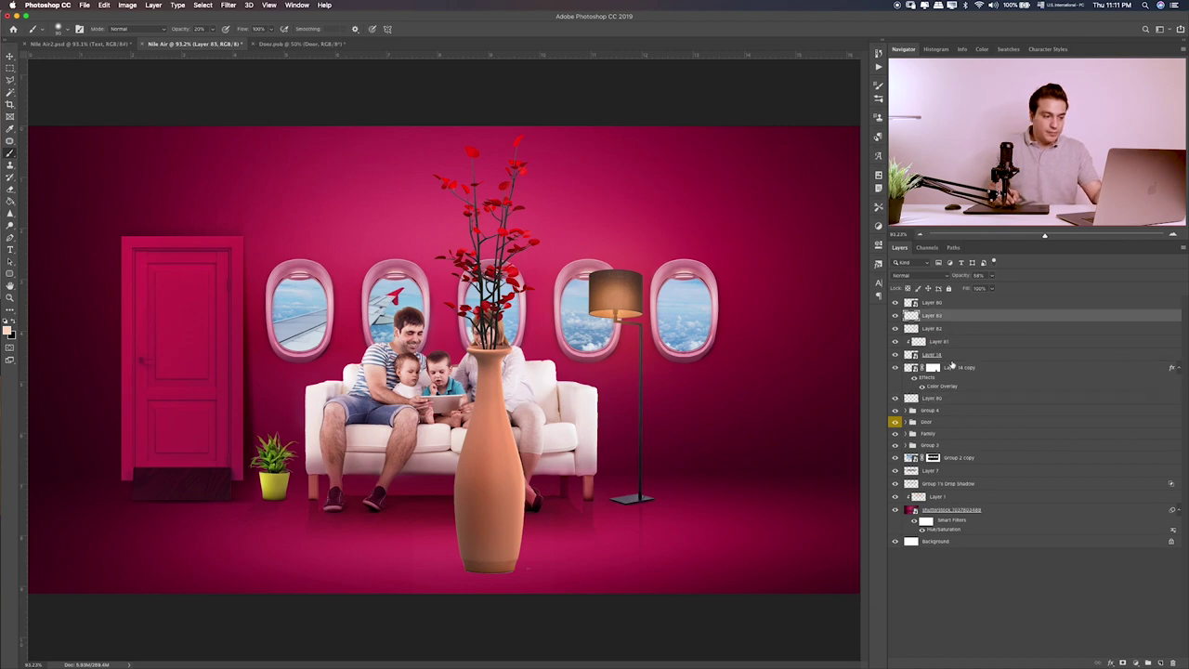
shift+click(955, 397)
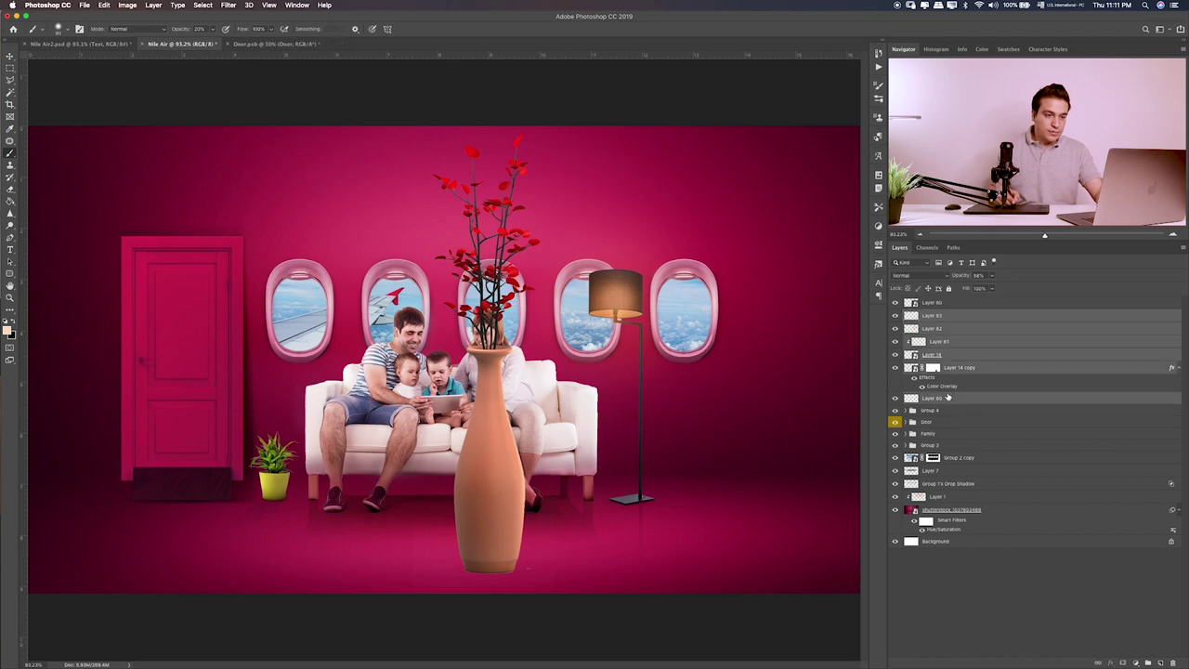
key(ctrl+g)
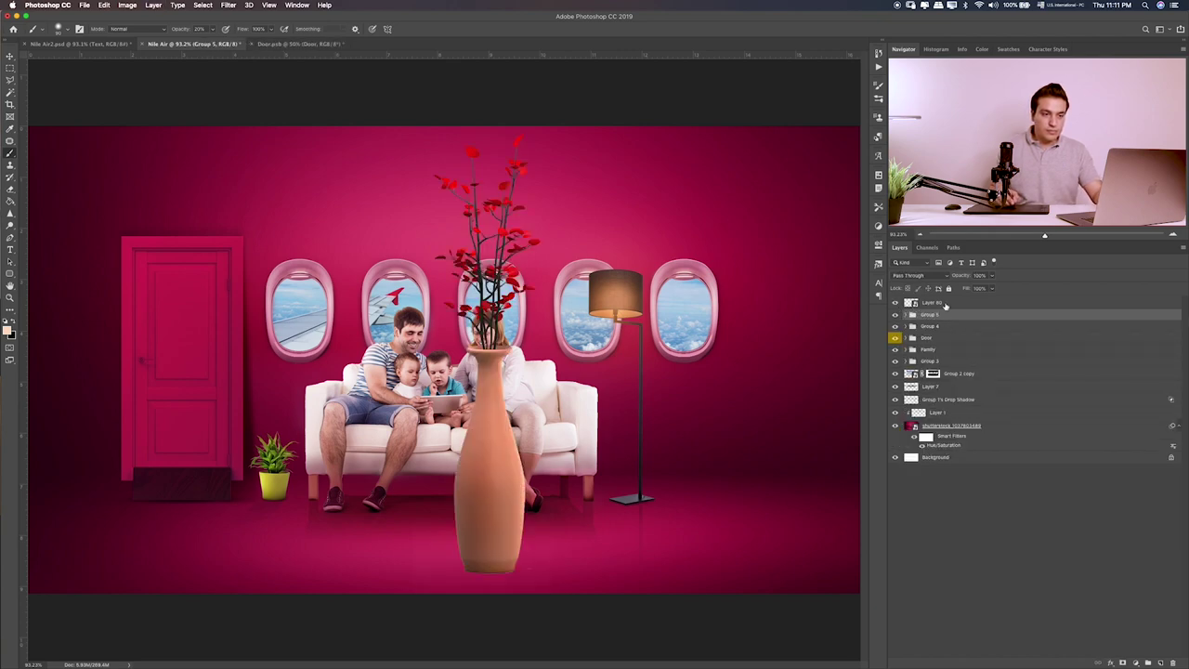
- Scale the vase down and place it on the floor beside the lamp
click(929, 303)
key(ctrl+t)
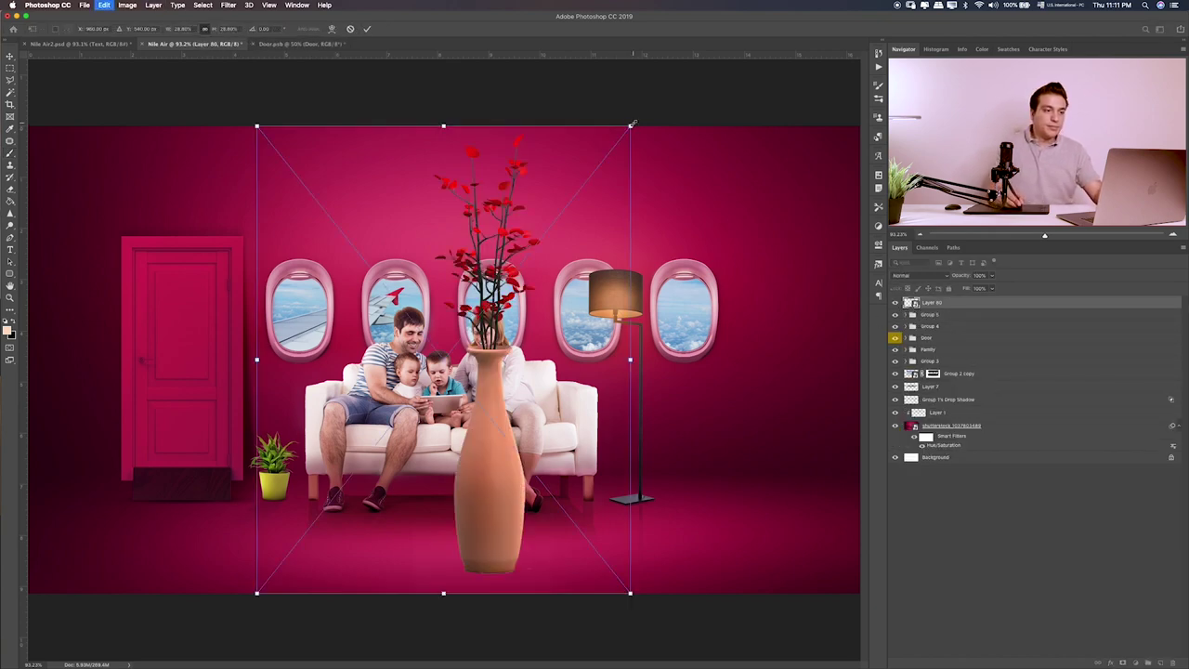
drag(632, 124, 502, 288)
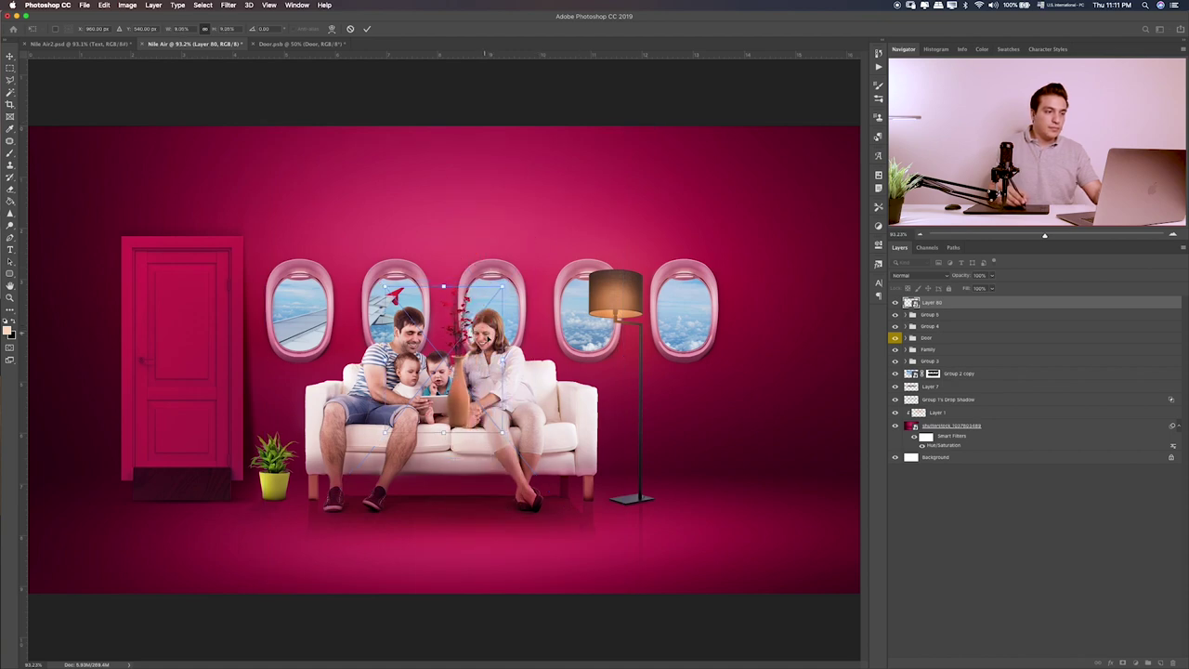
drag(460, 353, 654, 391)
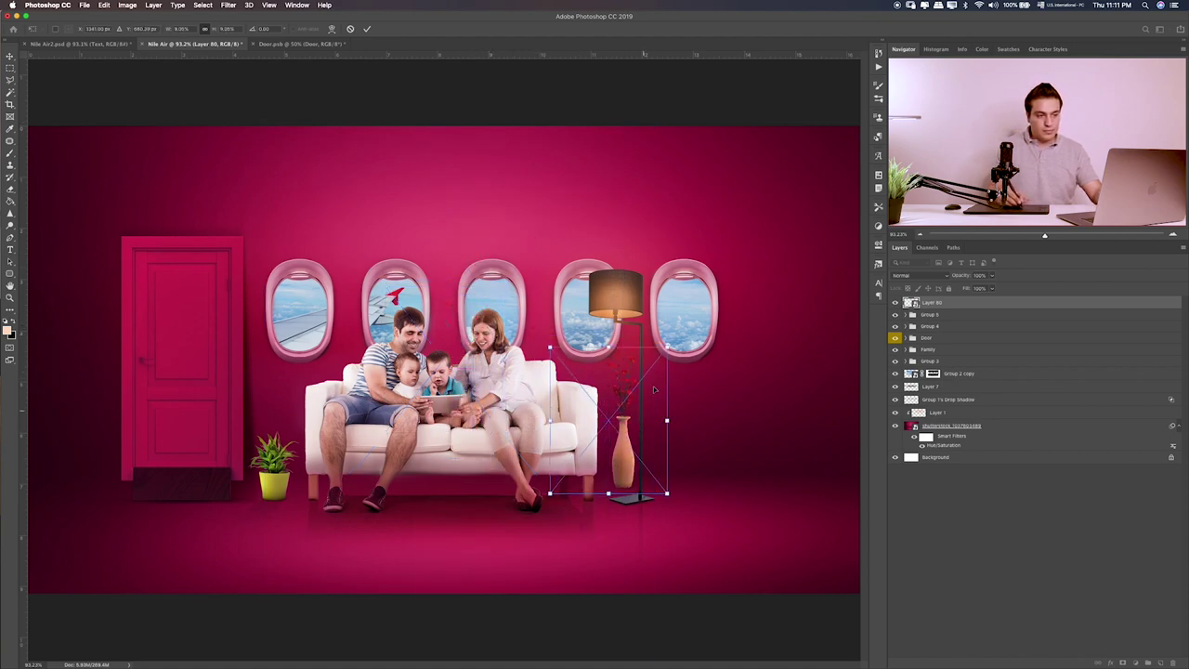
drag(667, 348, 644, 417)
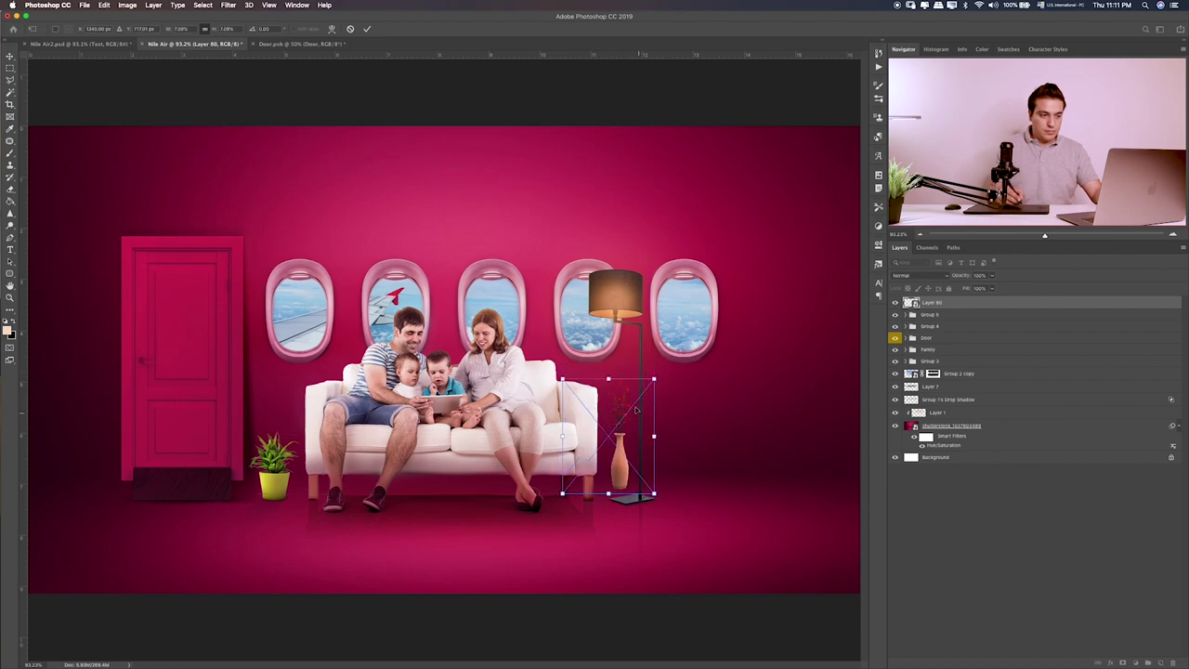
key(Return)
key(ctrl+plus)
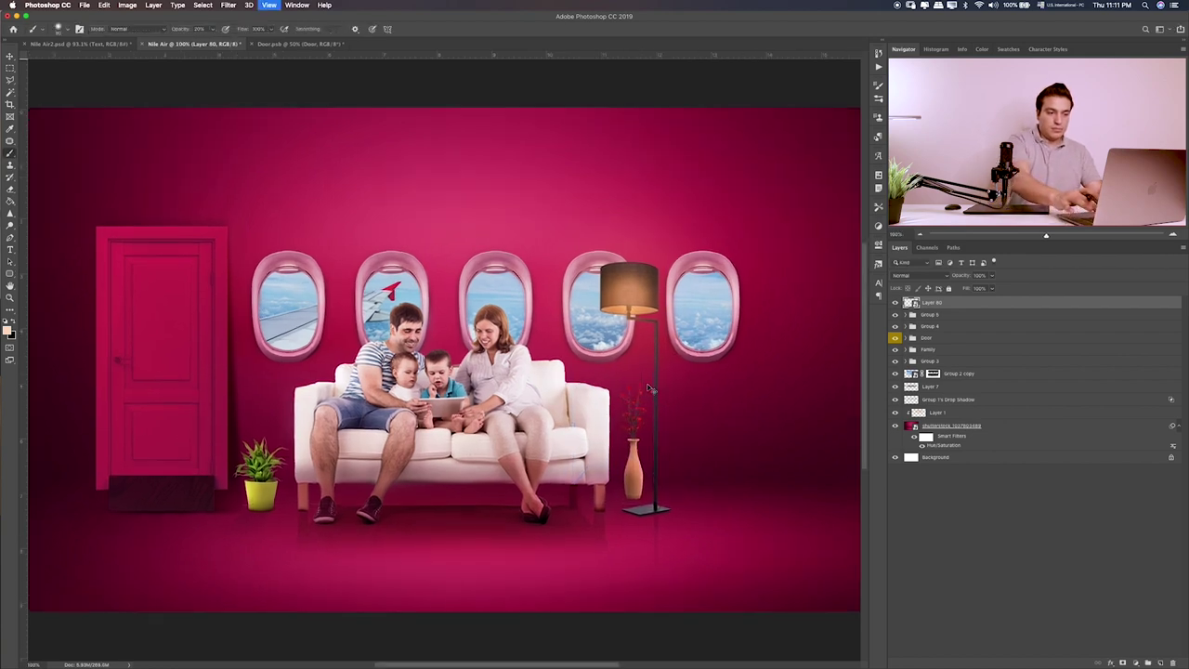
key(ctrl+plus)
- Nudge the vase down onto the floor with the Move tool
key(b)
scroll(727, 360, right, 2)
scroll(650, 390, right, 8)
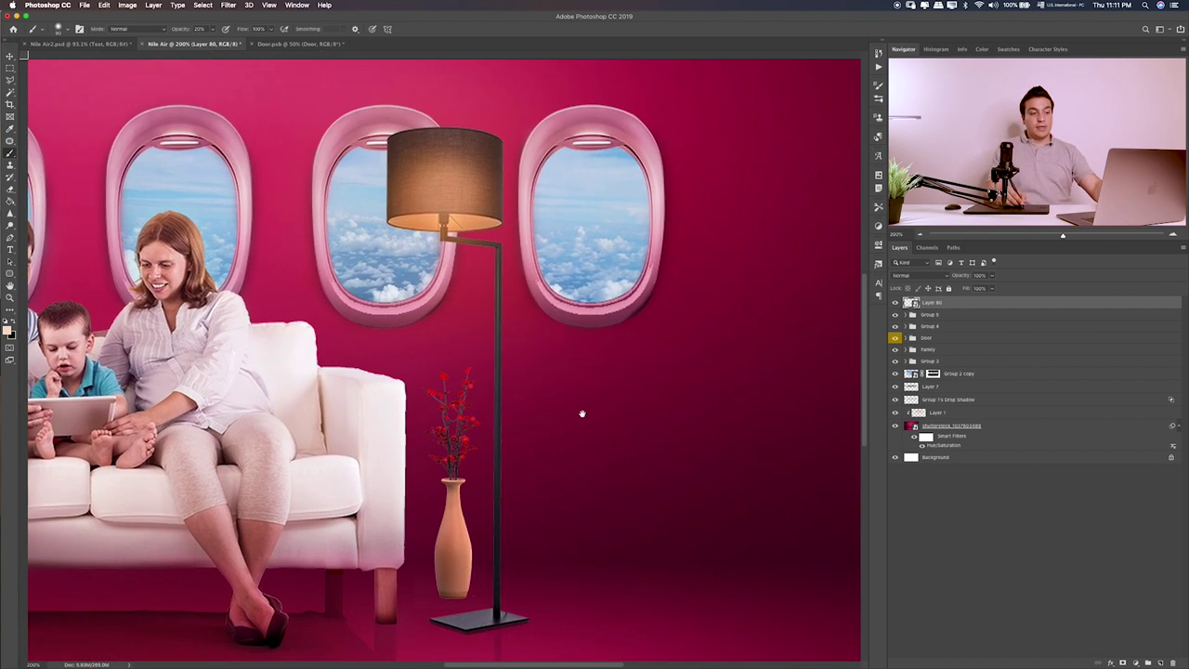
scroll(582, 415, down, 1)
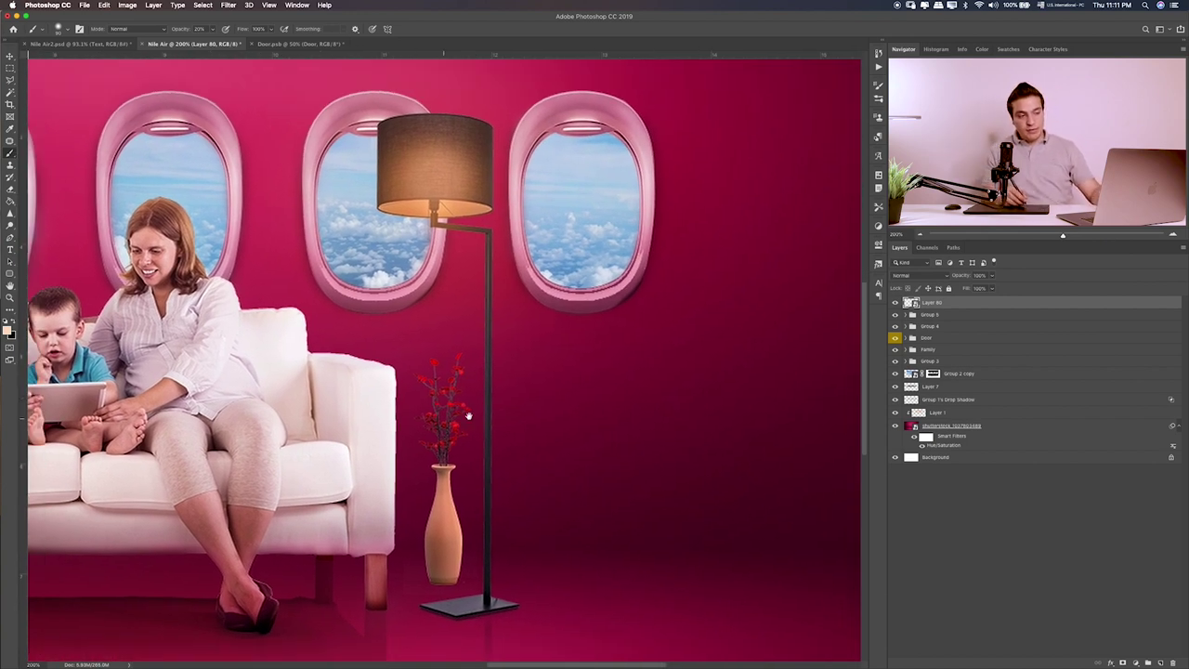
key(v)
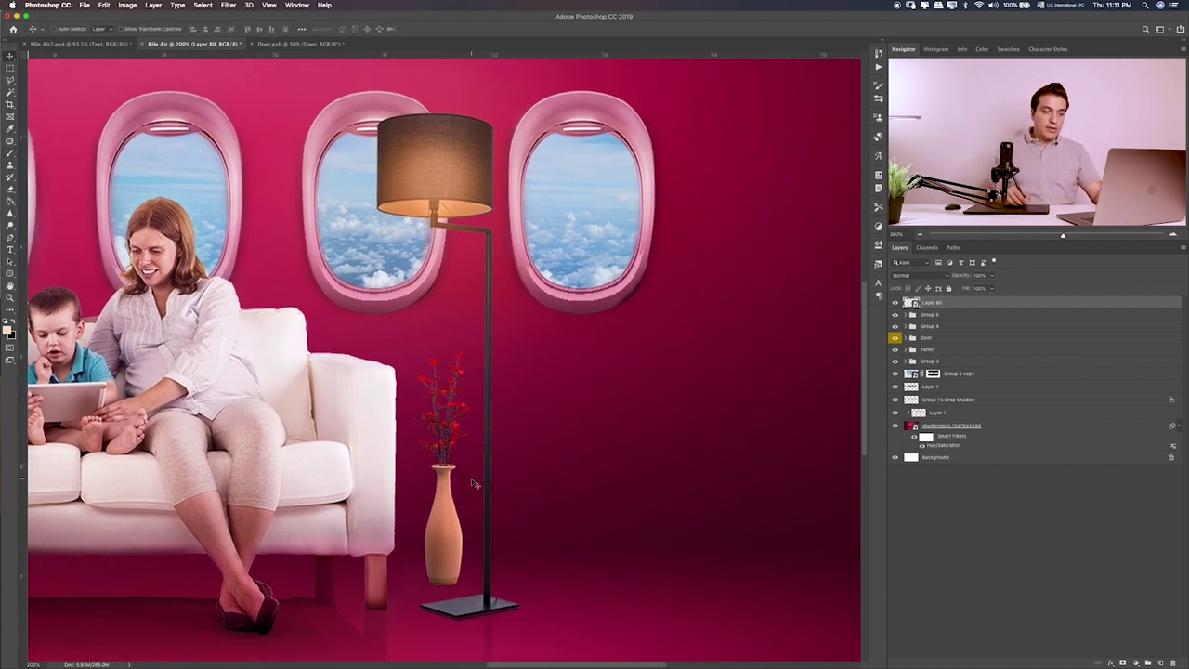
drag(472, 483, 524, 484)
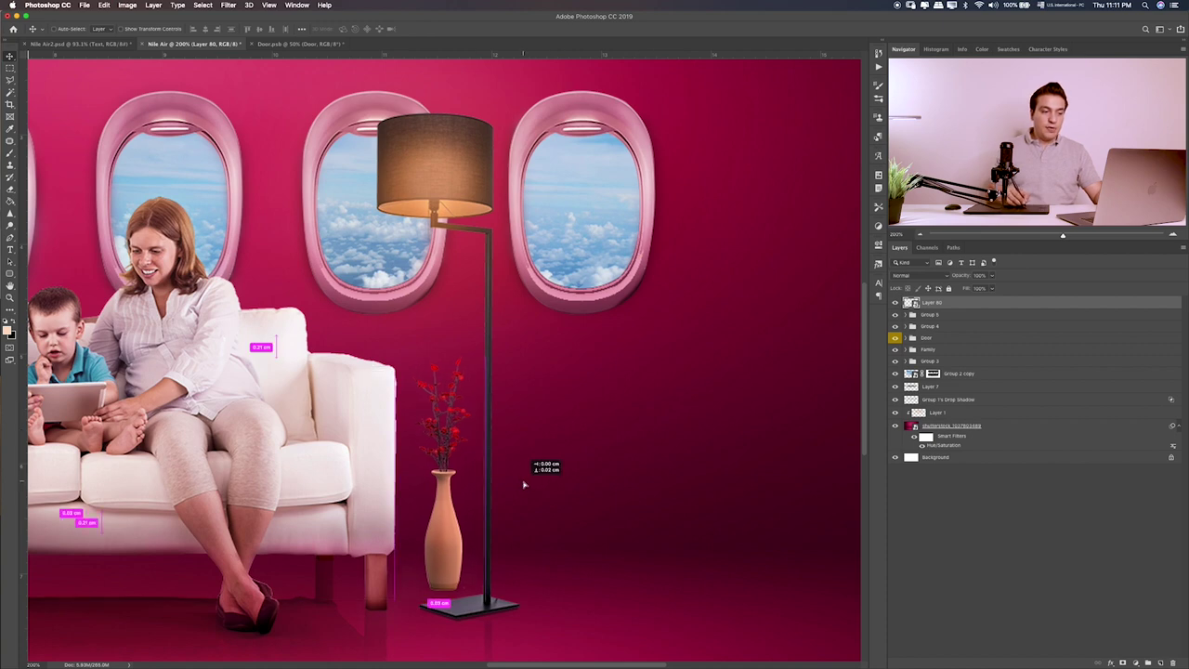
- Reposition the Group 5 floor lamp slightly left and down
click(930, 315)
drag(464, 512, 519, 509)
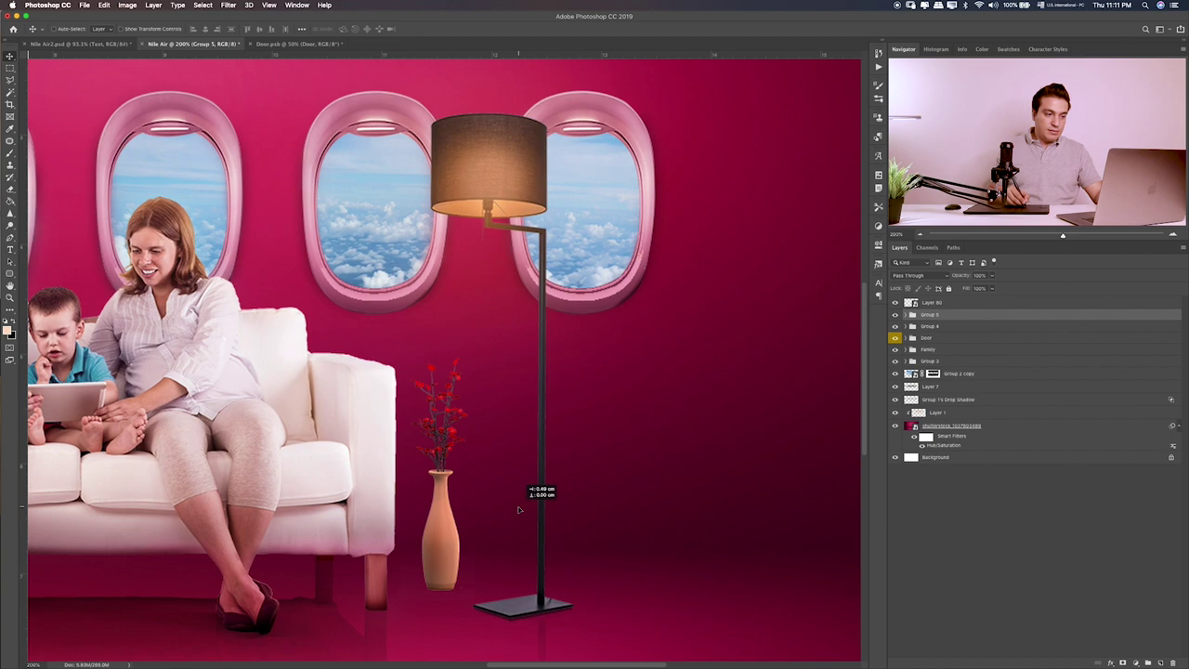
click(961, 305)
drag(569, 455, 568, 455)
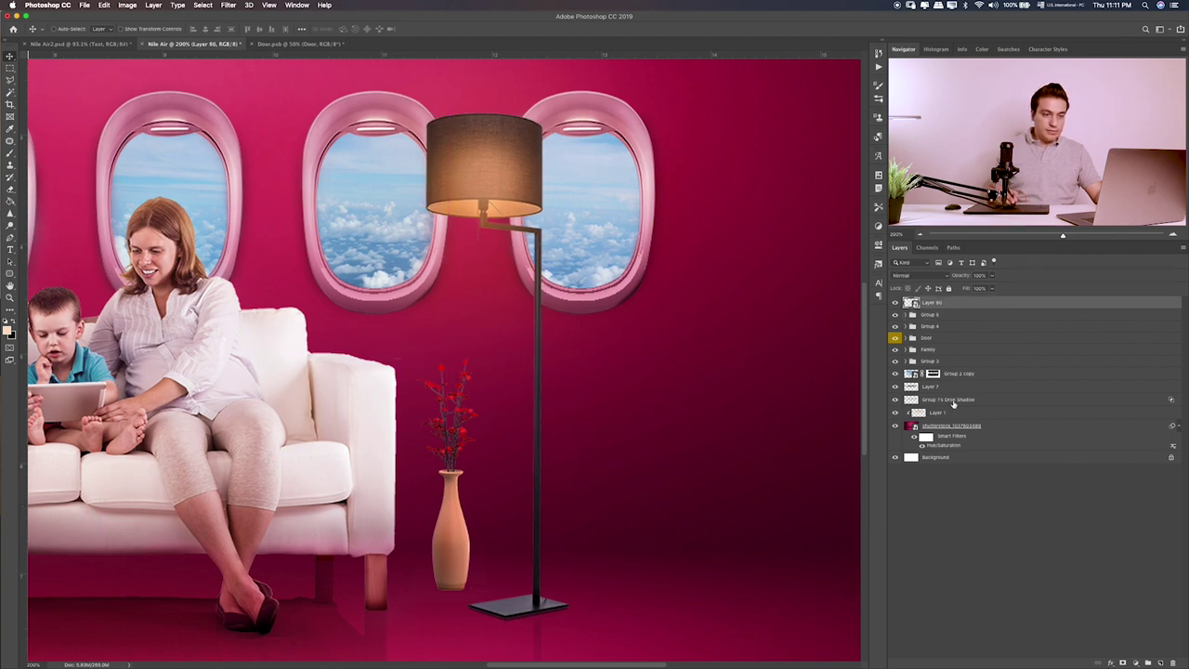
click(929, 316)
drag(592, 489, 578, 511)
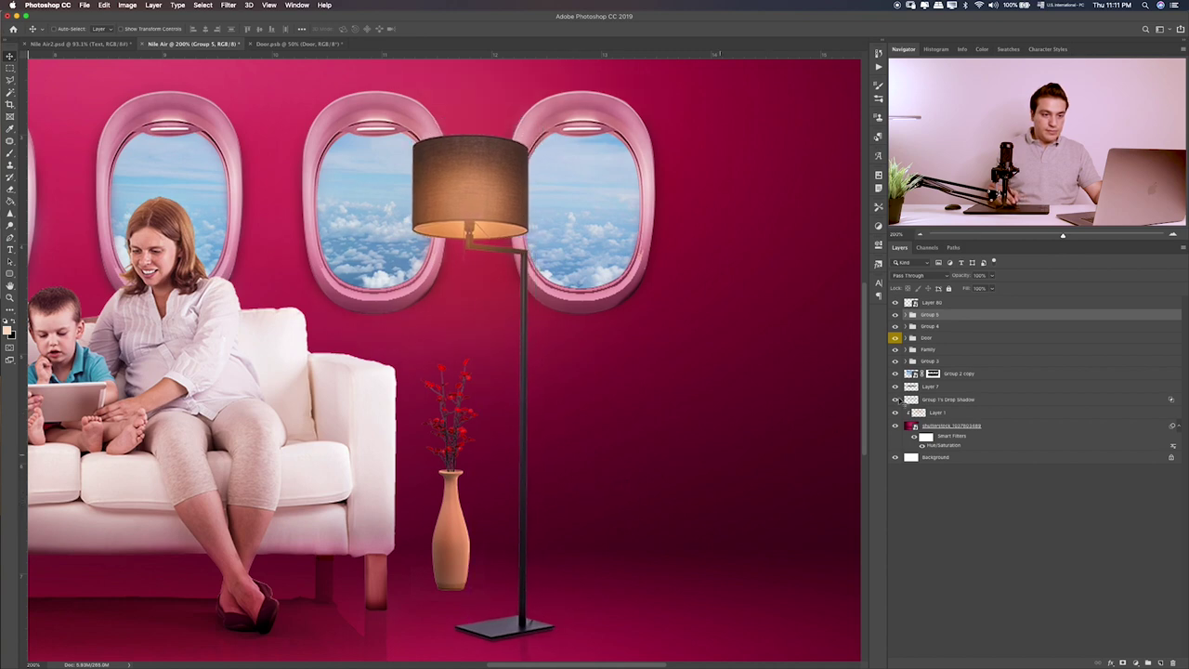
- Nudge the vase down a little and put it into its own group
click(938, 303)
drag(689, 432, 685, 438)
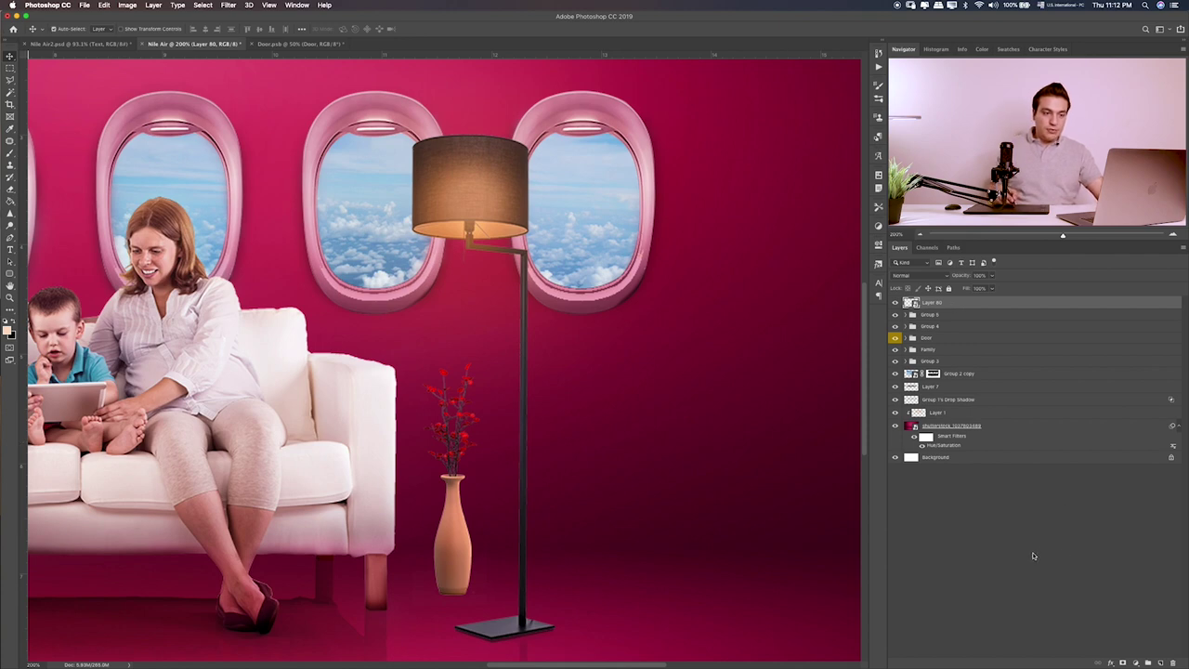
key(ctrl+g)
- Paint a dark shadow on a new layer, squash it flat, and move it beneath the vase
click(1160, 663)
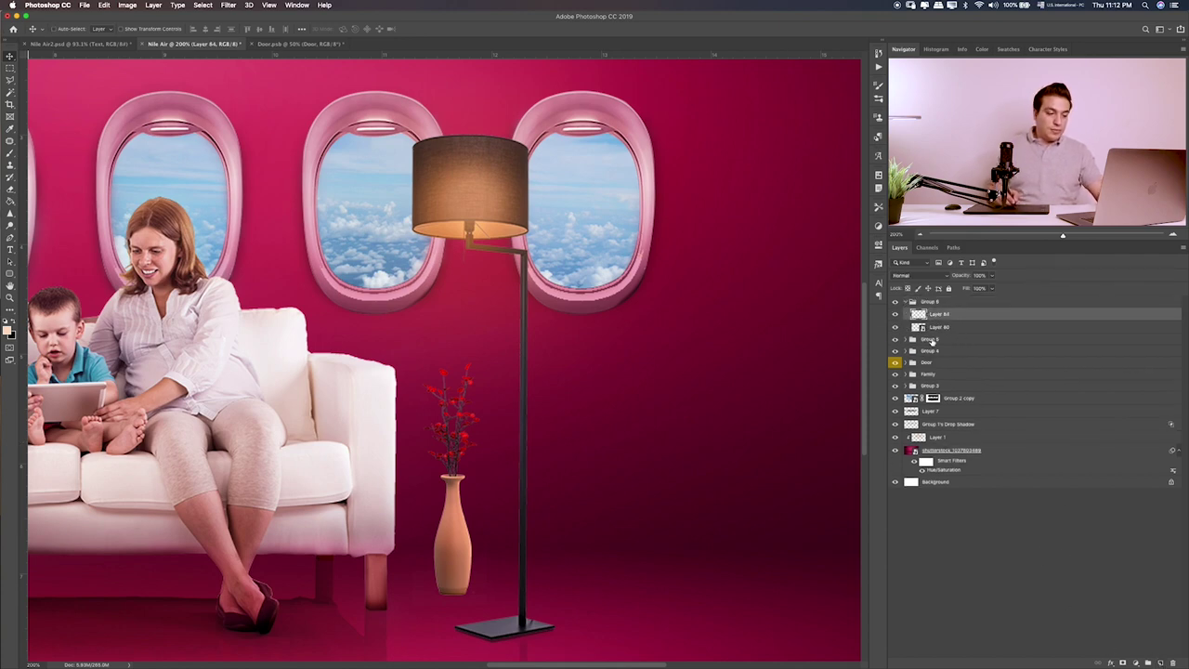
key(b)
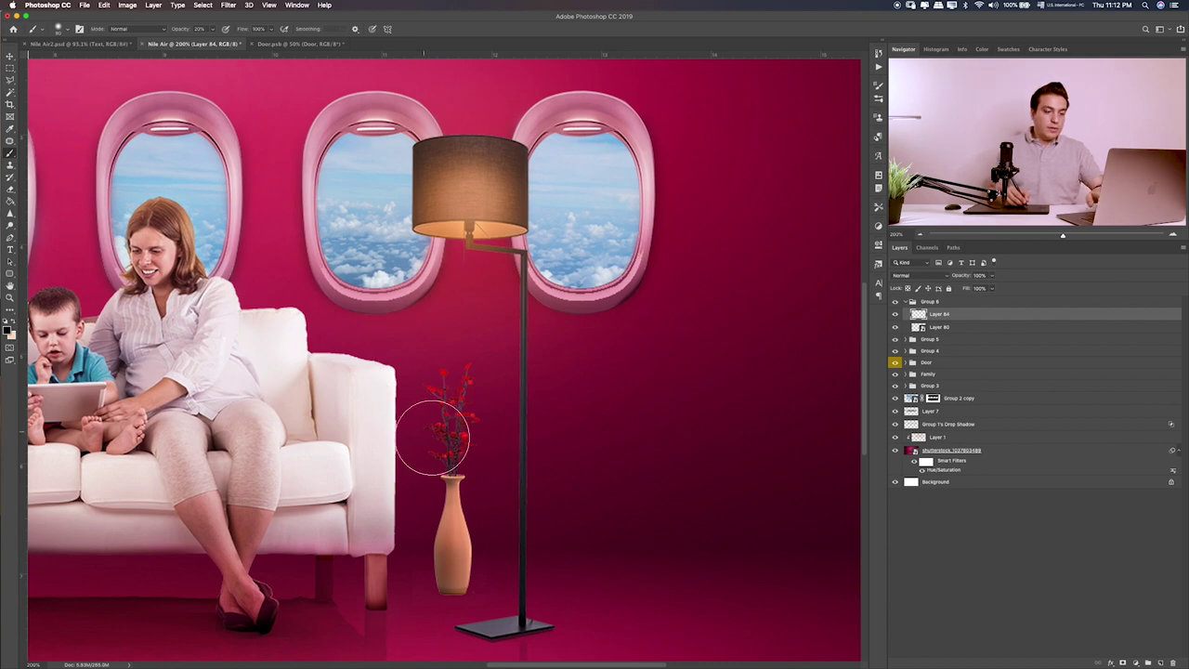
drag(465, 419, 469, 446)
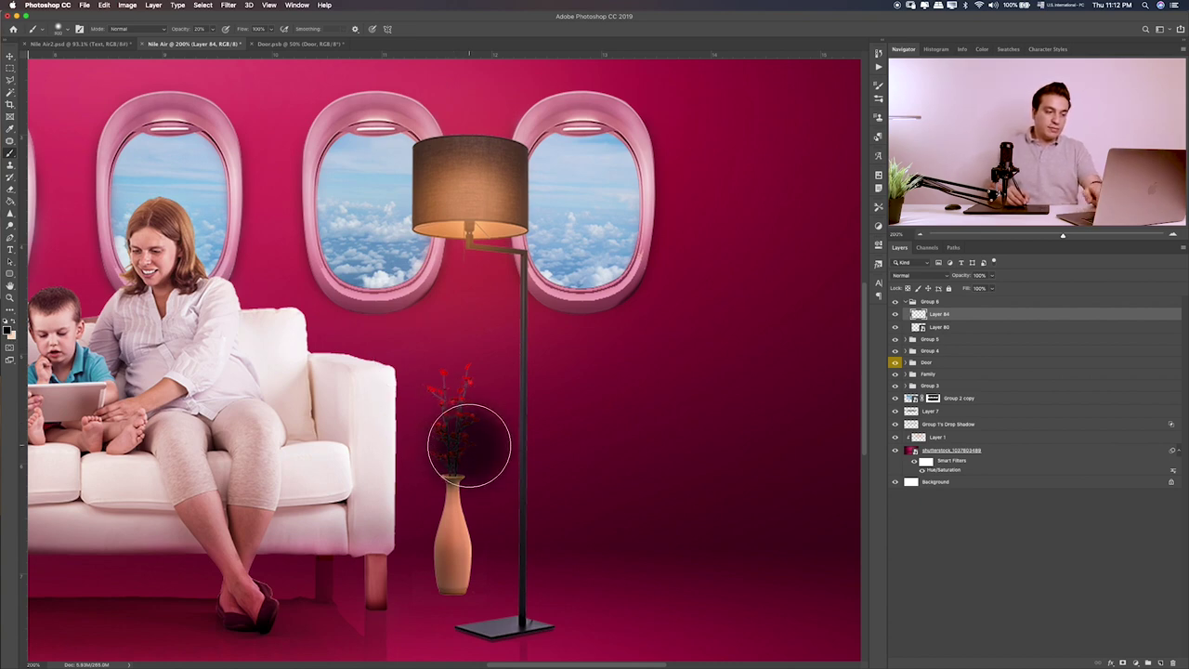
key(ctrl+t)
drag(469, 380, 482, 598)
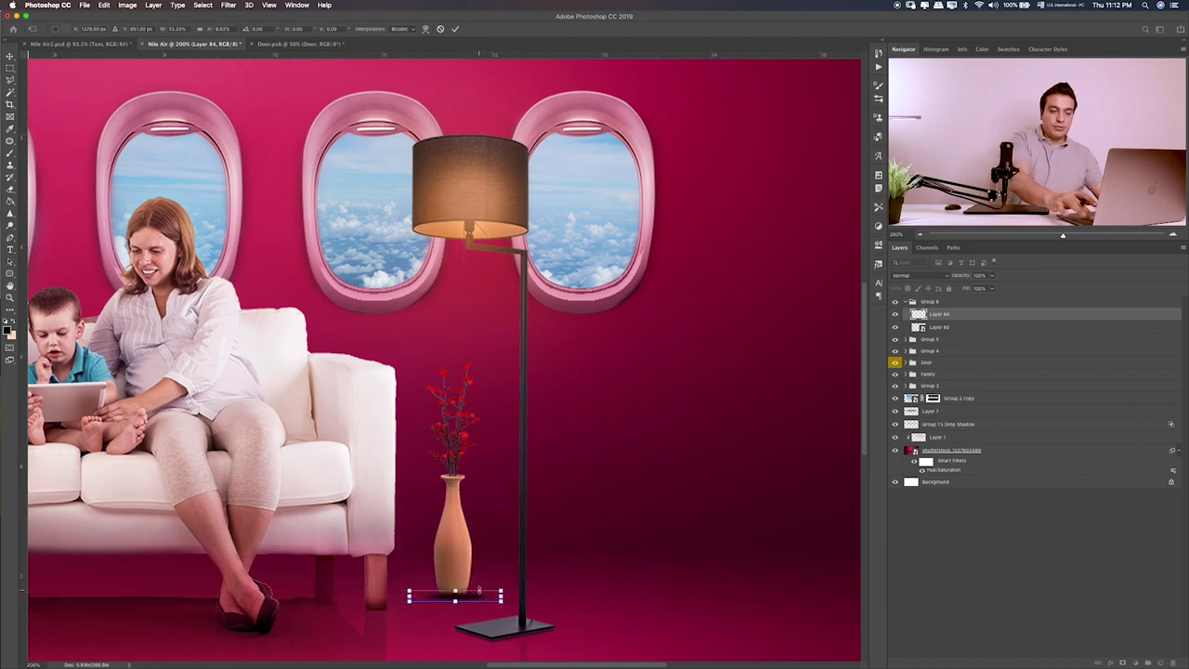
key(Return)
key(ctrl+bracketleft)
key(b)
- Narrow the vase shadow to the width of the vase base and nudge it into place
key(ctrl+t)
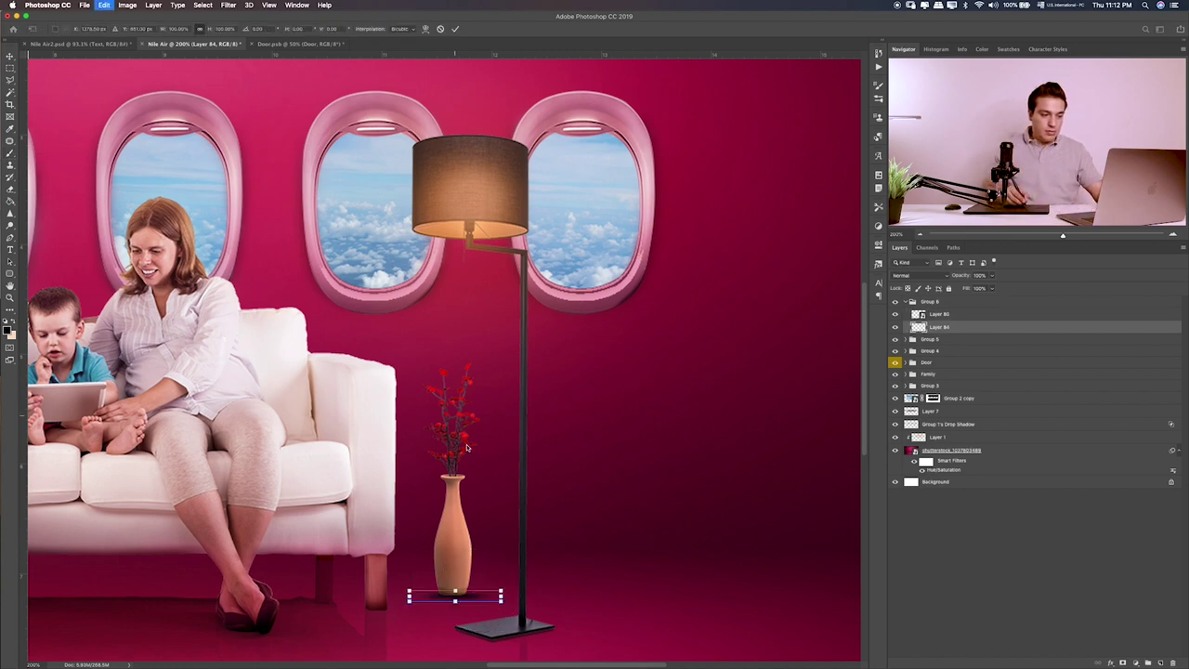
drag(502, 595, 490, 592)
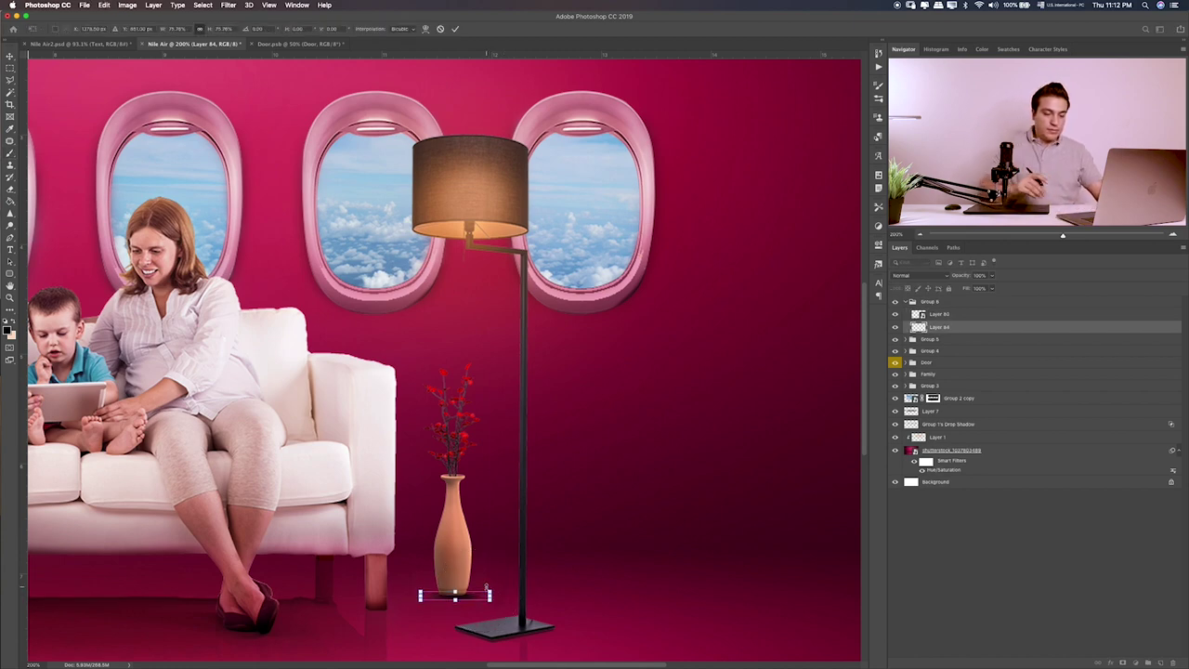
key(Return)
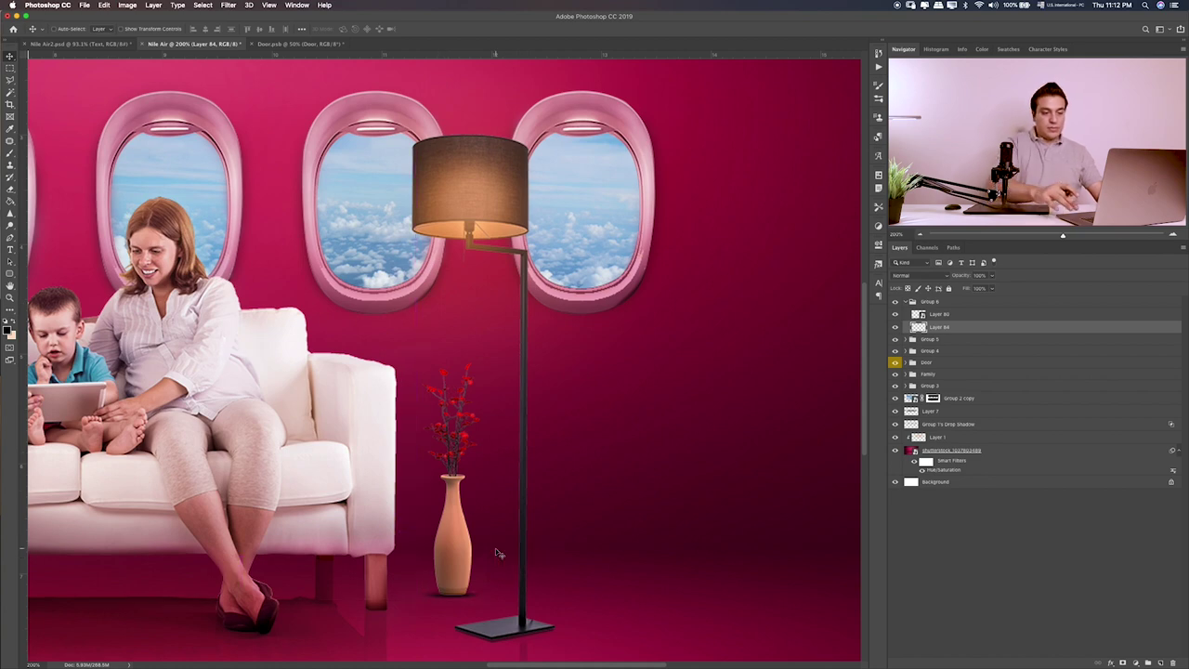
key(ctrl+t)
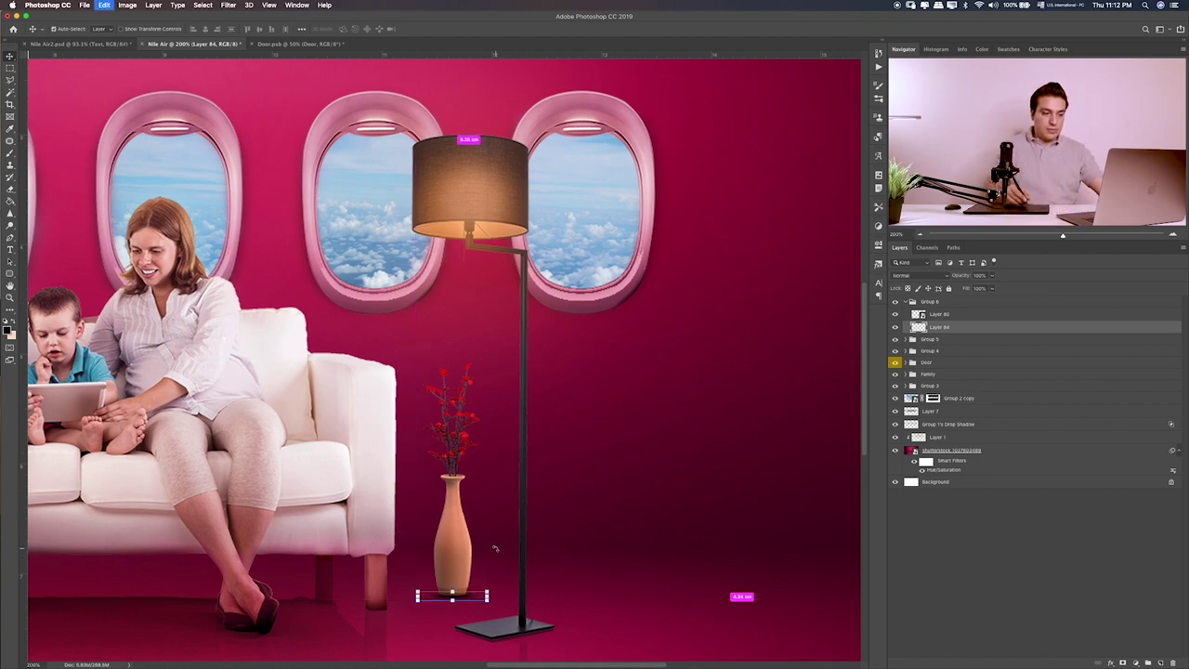
drag(490, 595, 475, 600)
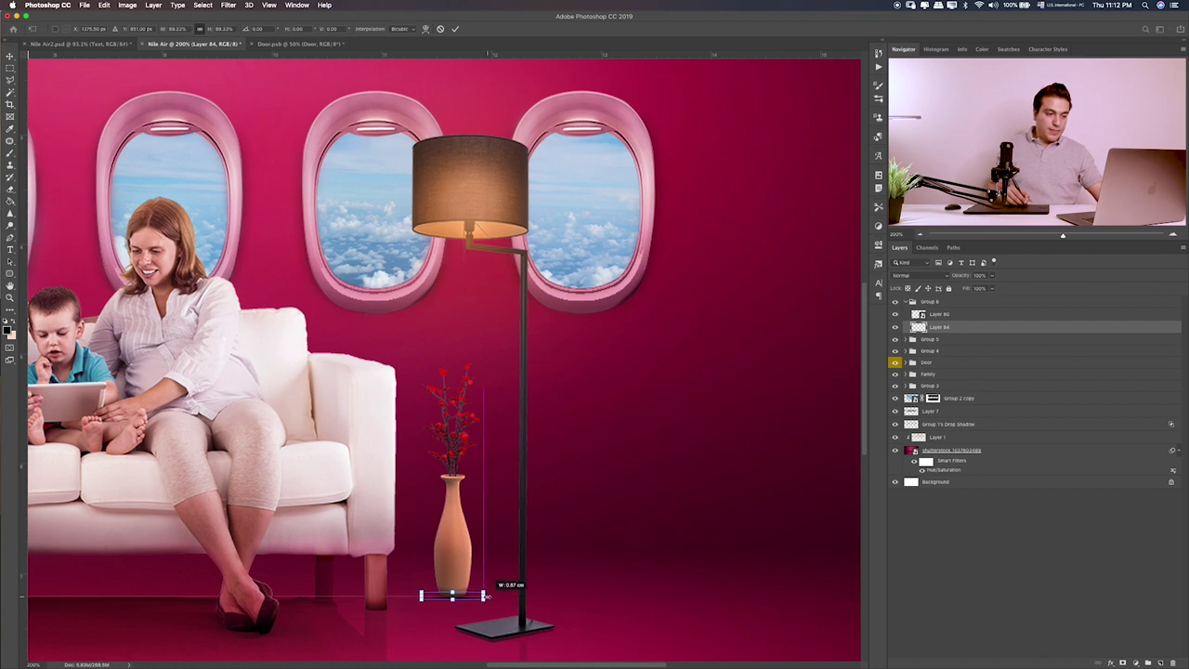
key(Return)
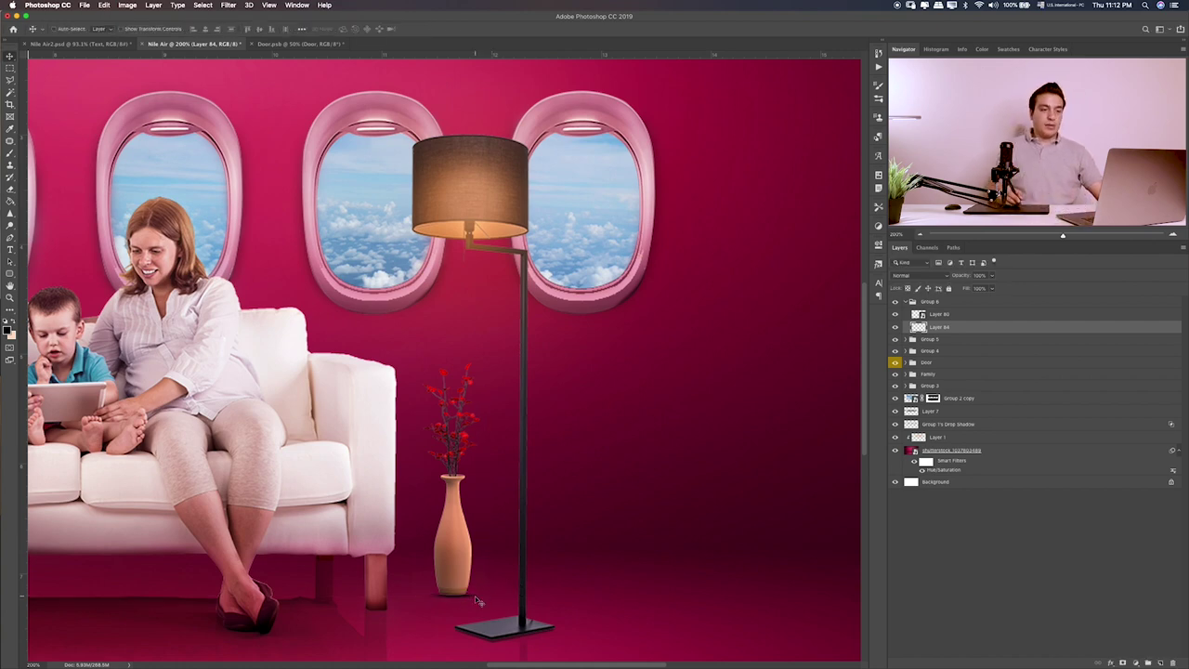
key(ctrl+t)
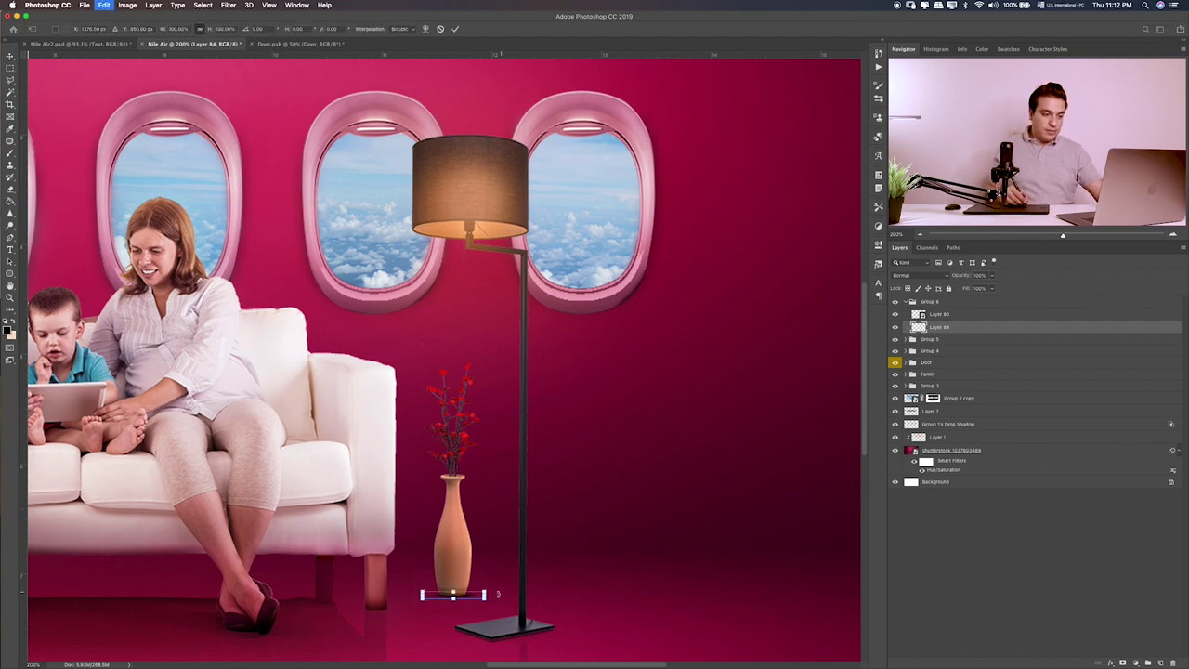
drag(486, 594, 482, 595)
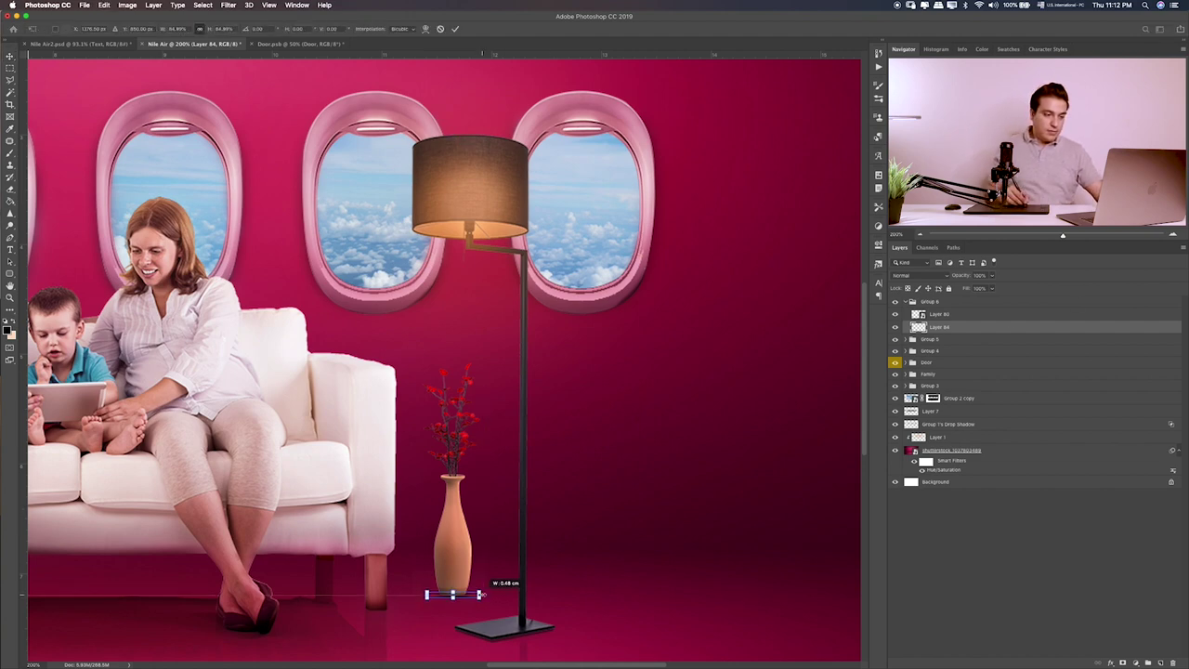
key(Return)
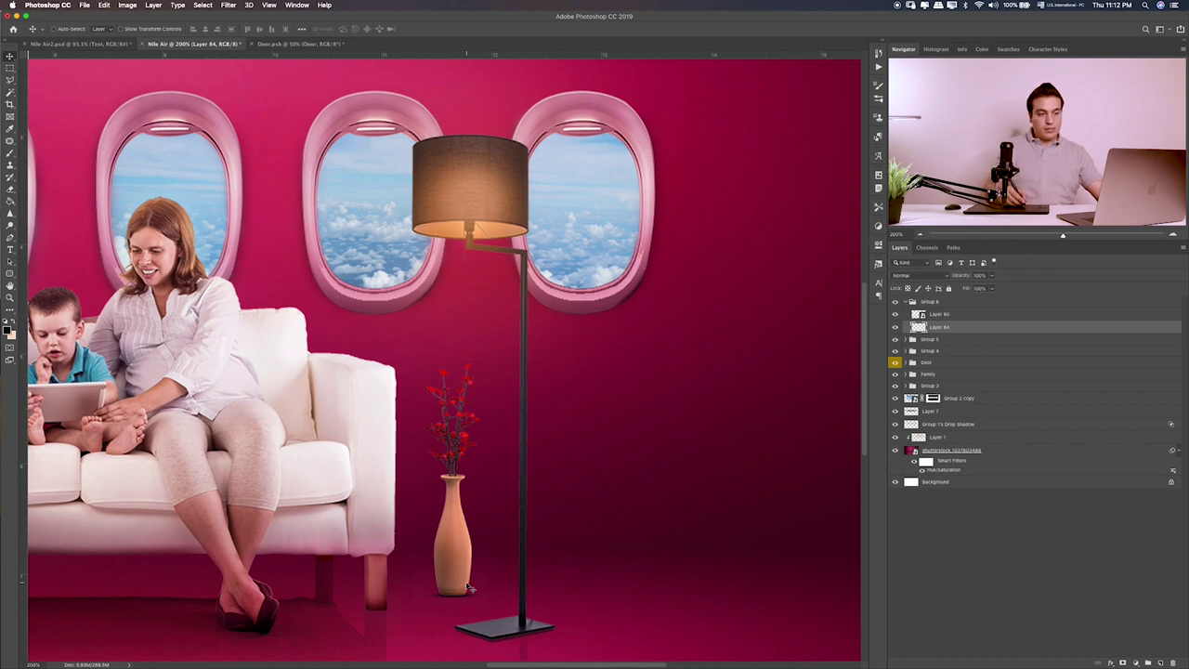
drag(542, 511, 539, 526)
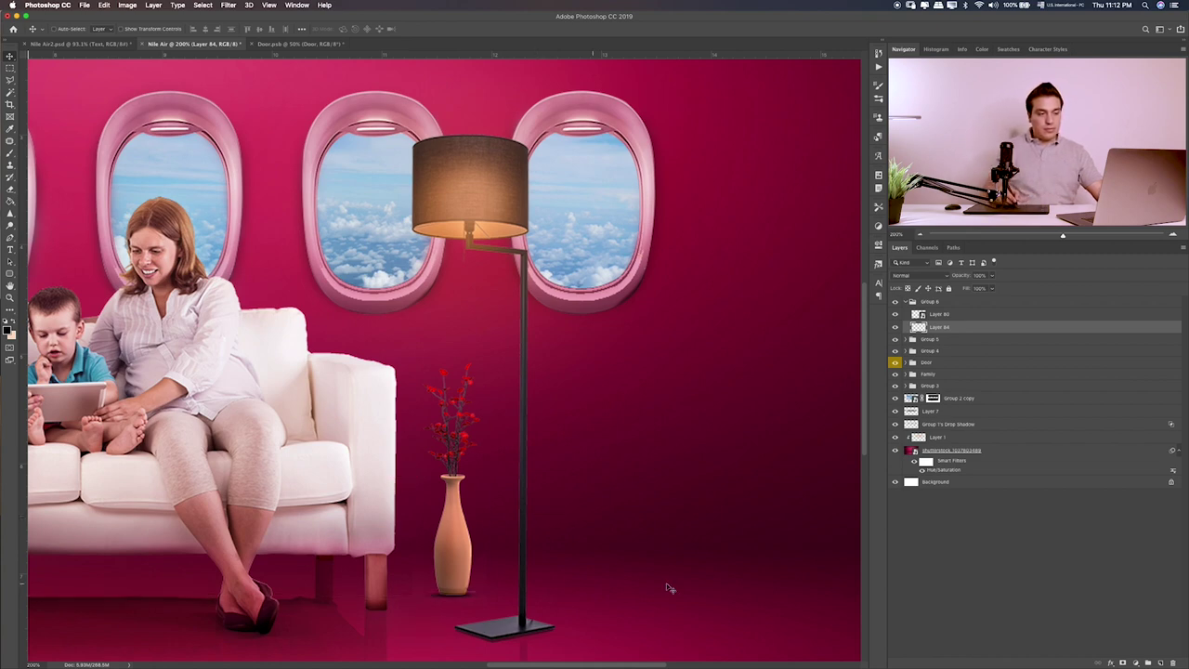
key(ctrl+t)
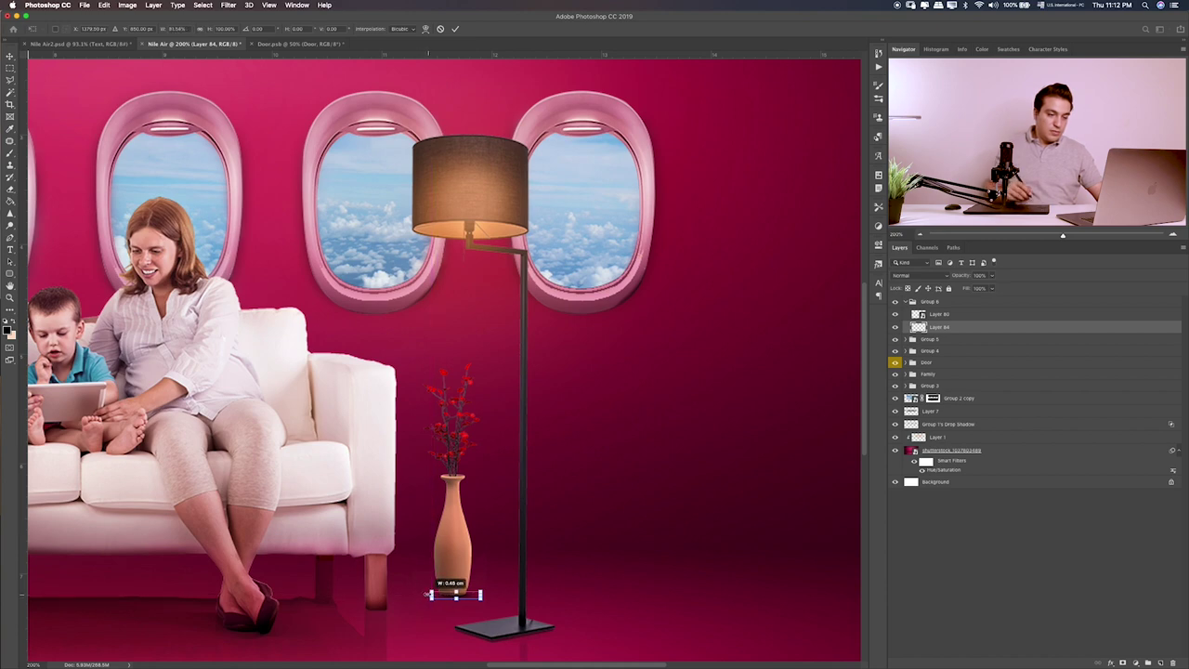
key(Return)
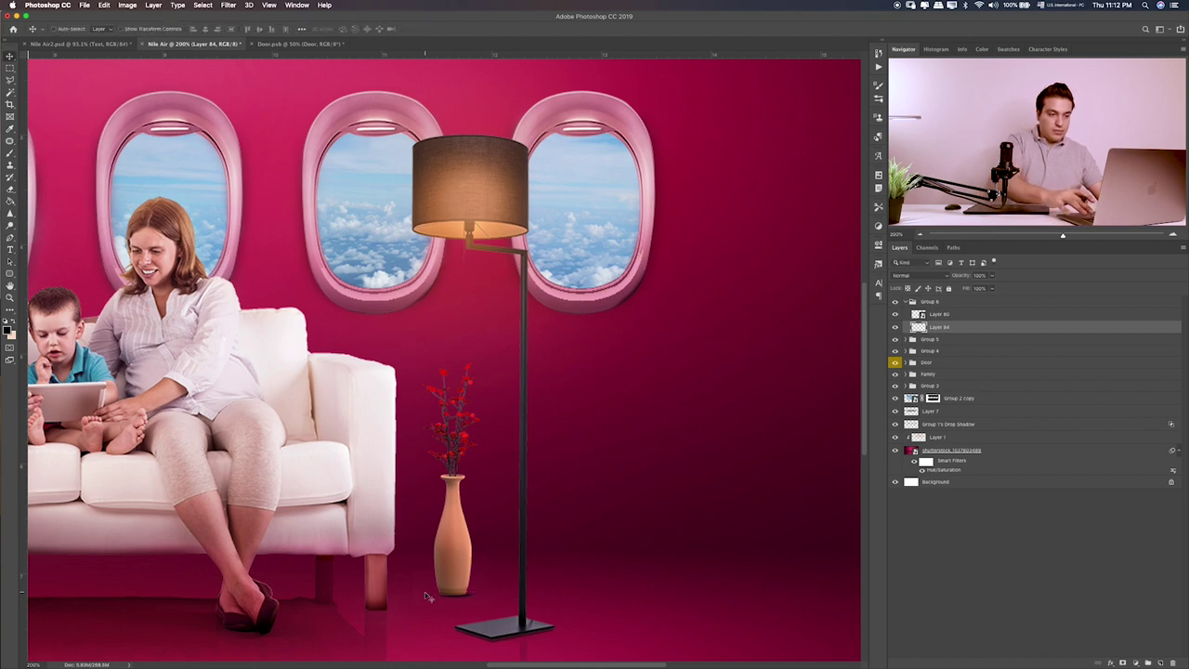
- Add Layer 85 above the vase and shrink the Layer 84 shadow slightly more
click(962, 317)
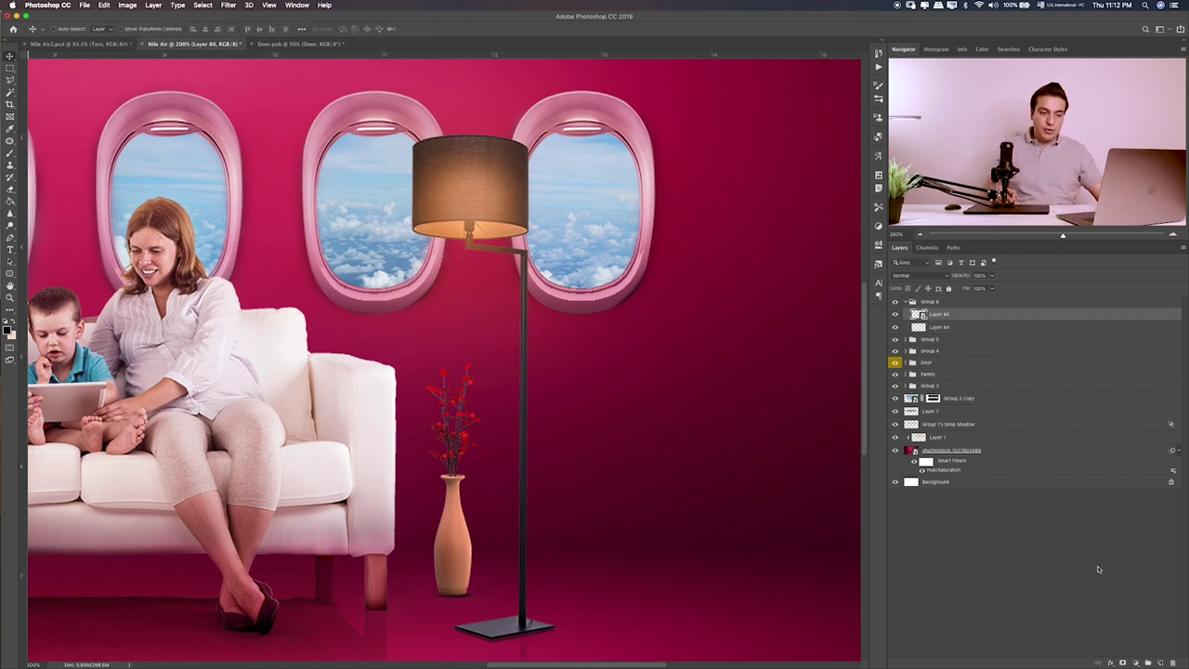
click(1167, 663)
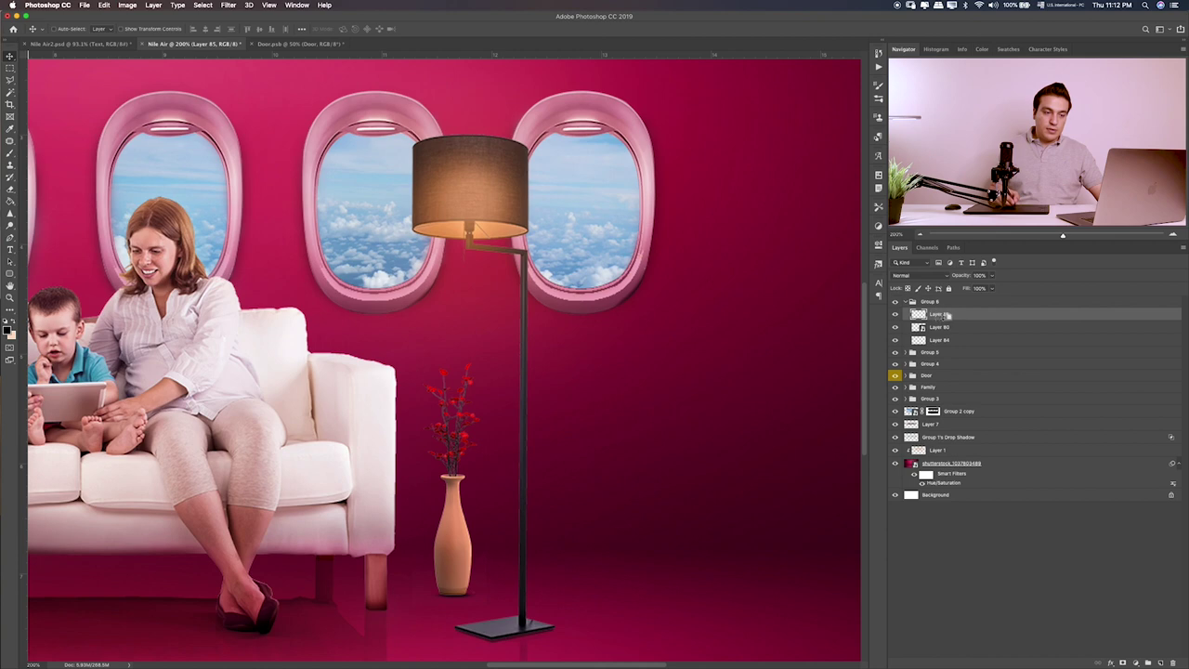
key(b)
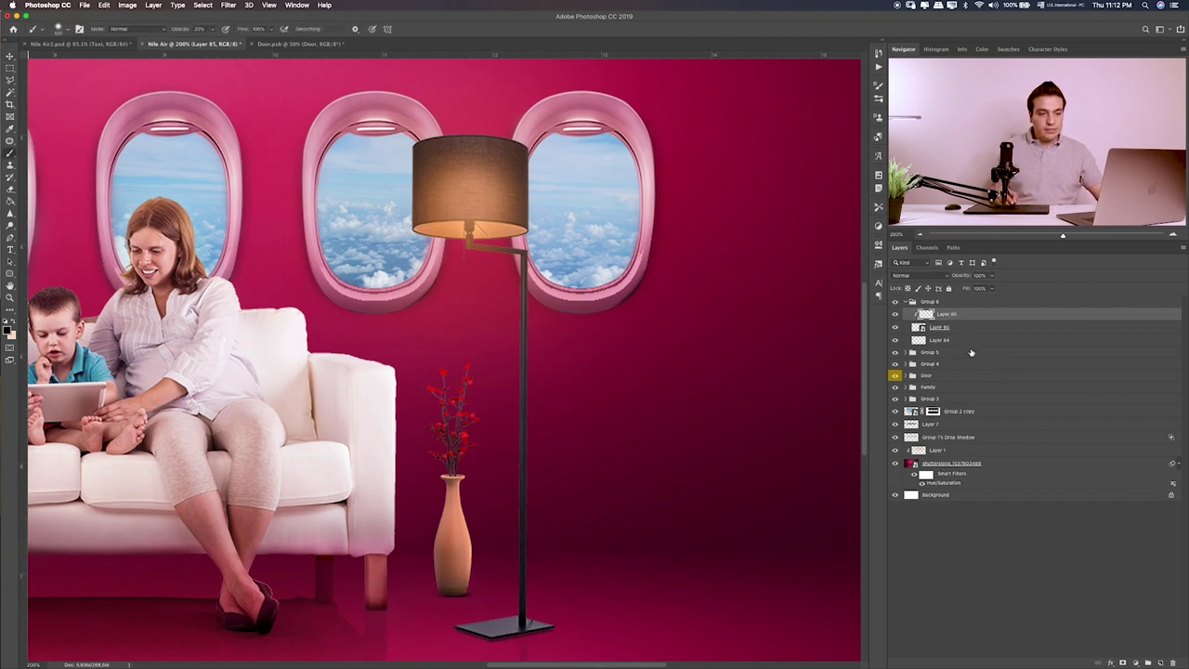
click(972, 340)
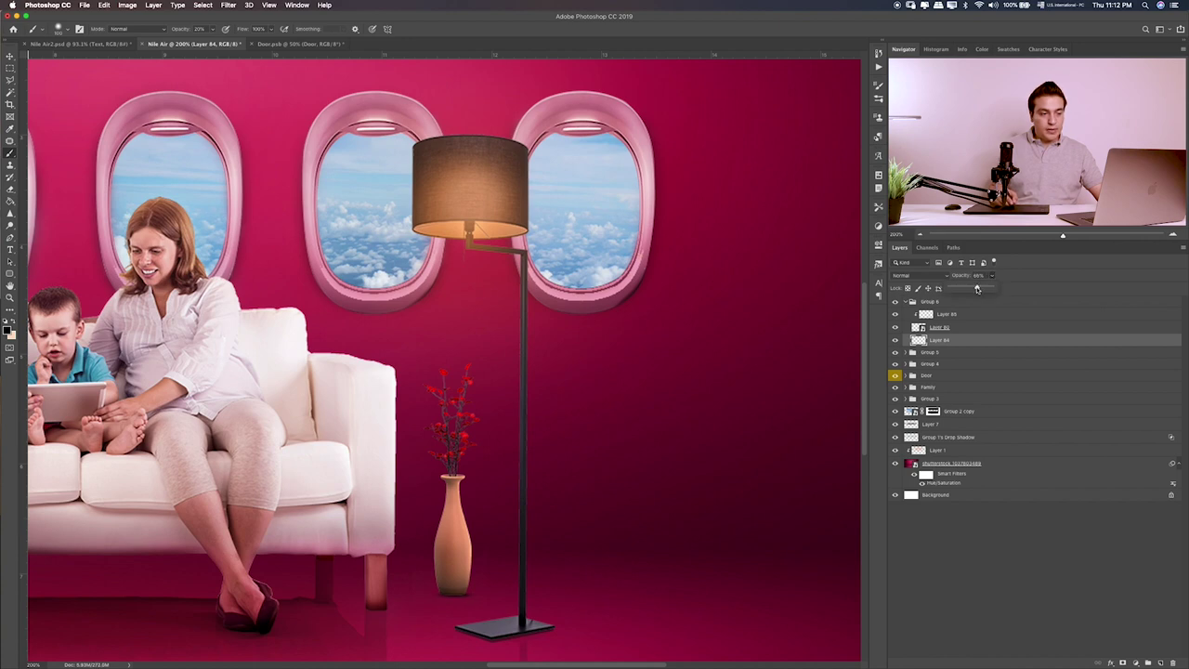
key(ctrl+t)
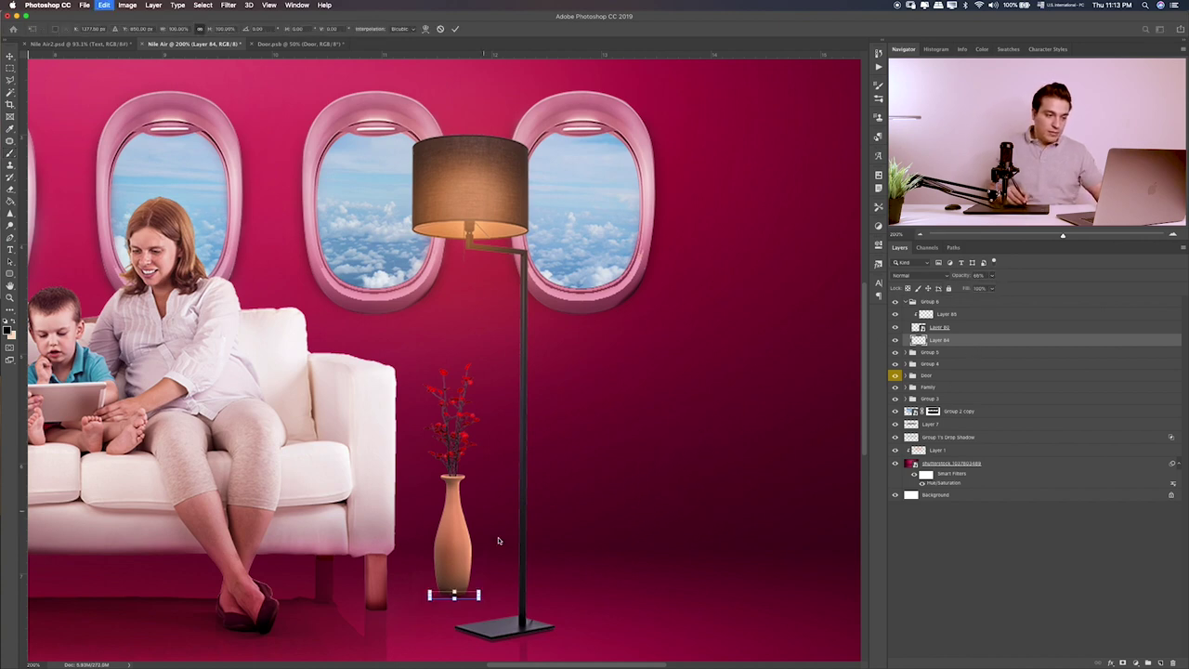
drag(480, 595, 472, 594)
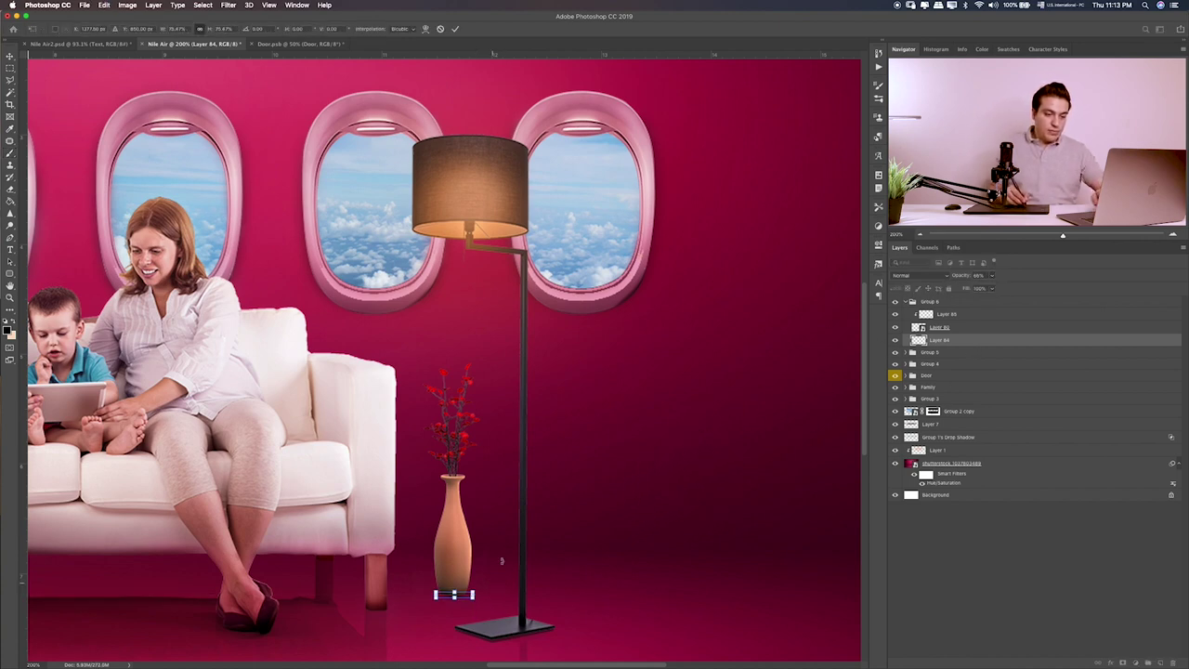
key(Return)
key(b)
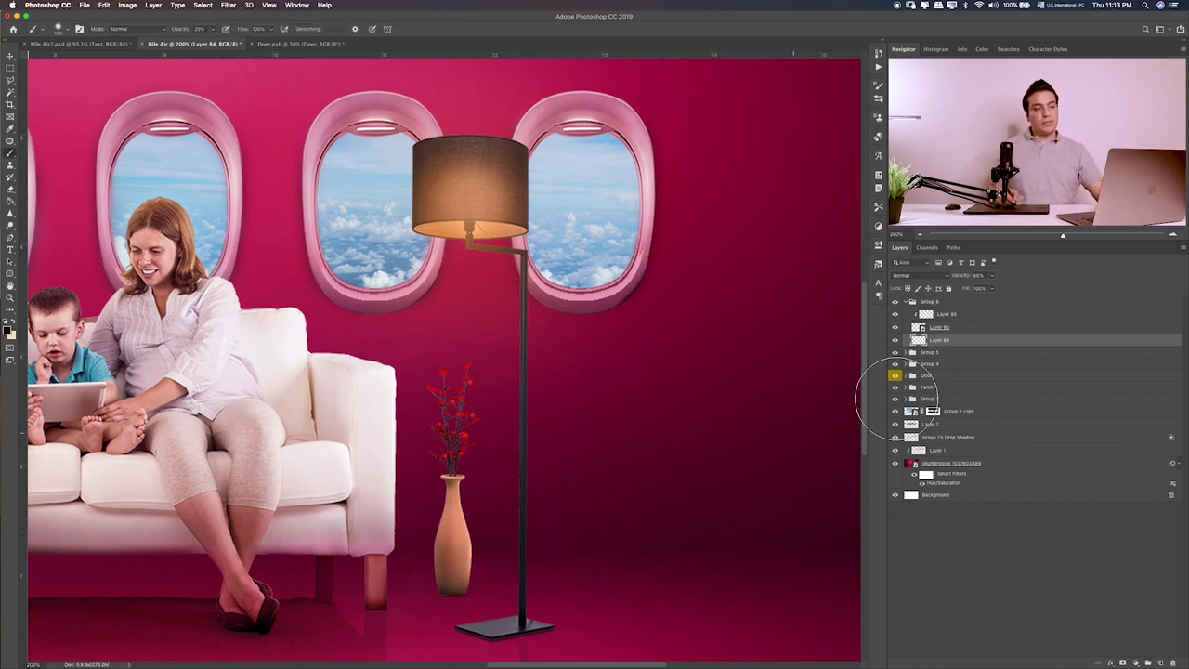
- Duplicate the vase layer, flip it upside down and stretch it beneath the vase
drag(975, 328, 990, 340)
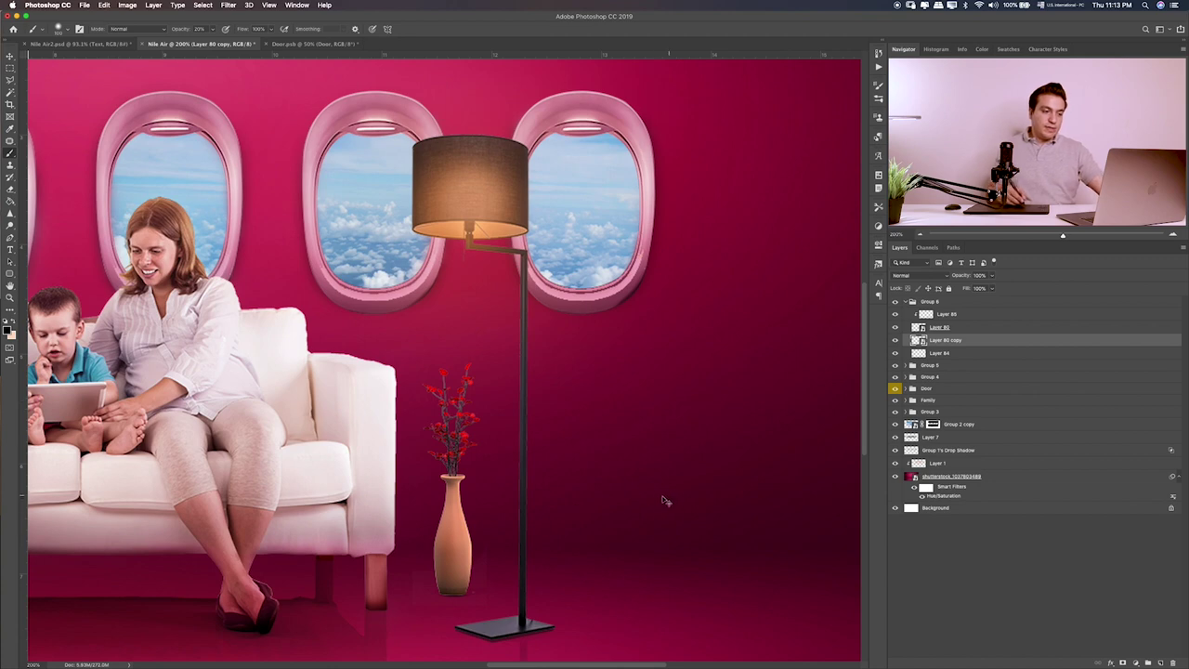
key(ctrl+t)
drag(429, 356, 429, 557)
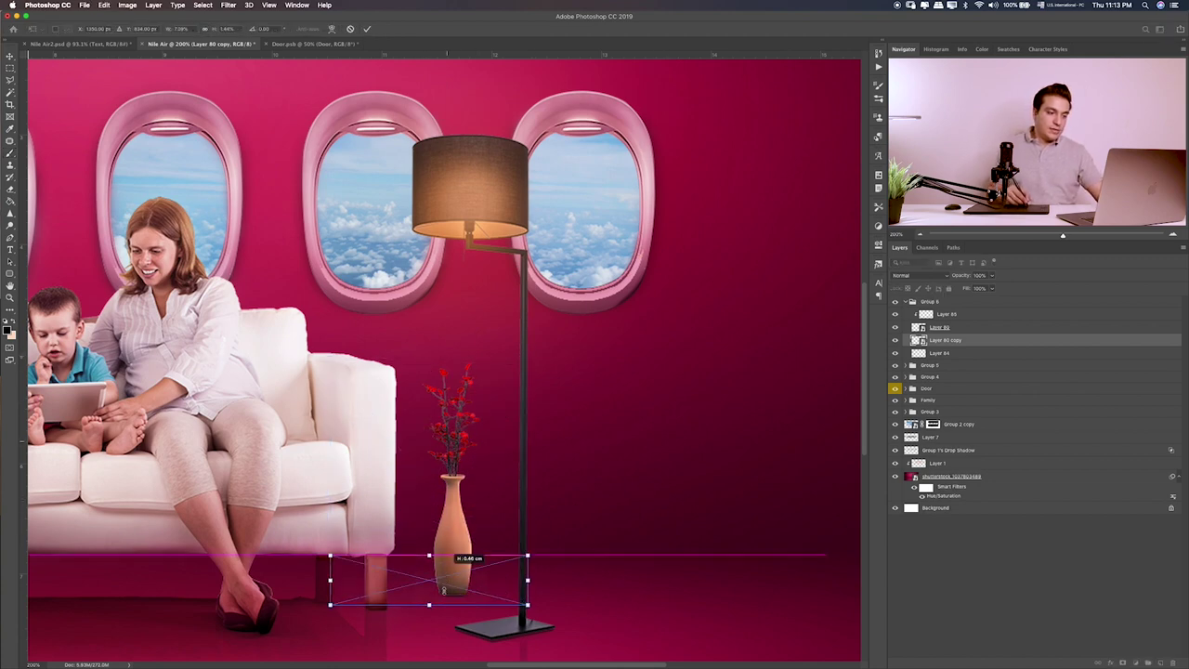
scroll(637, 544, down, 5)
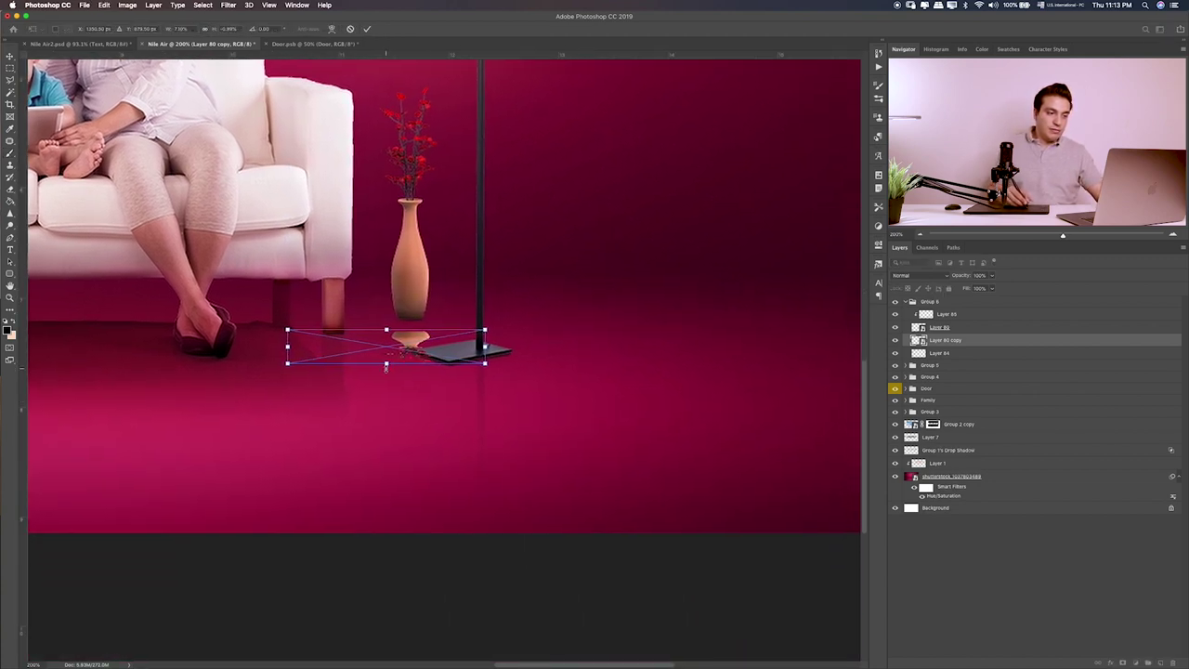
drag(387, 368, 399, 496)
drag(395, 439, 395, 420)
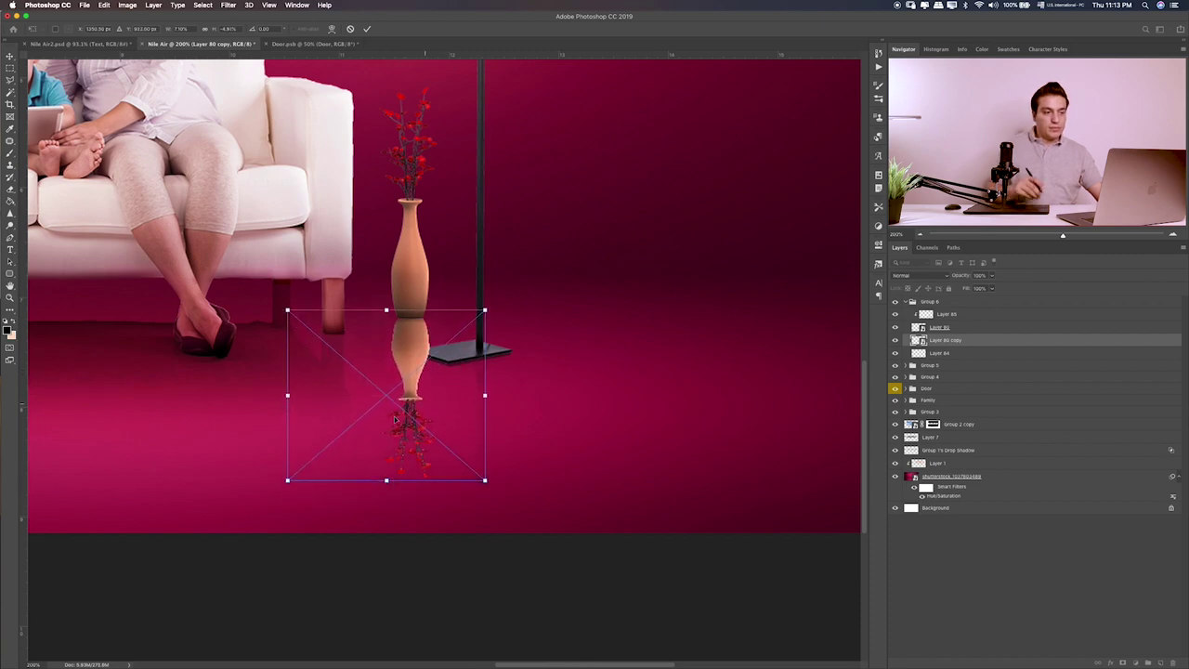
key(Return)
- Give the vase copy a black Color Overlay and convert it to a smart object
key(b)
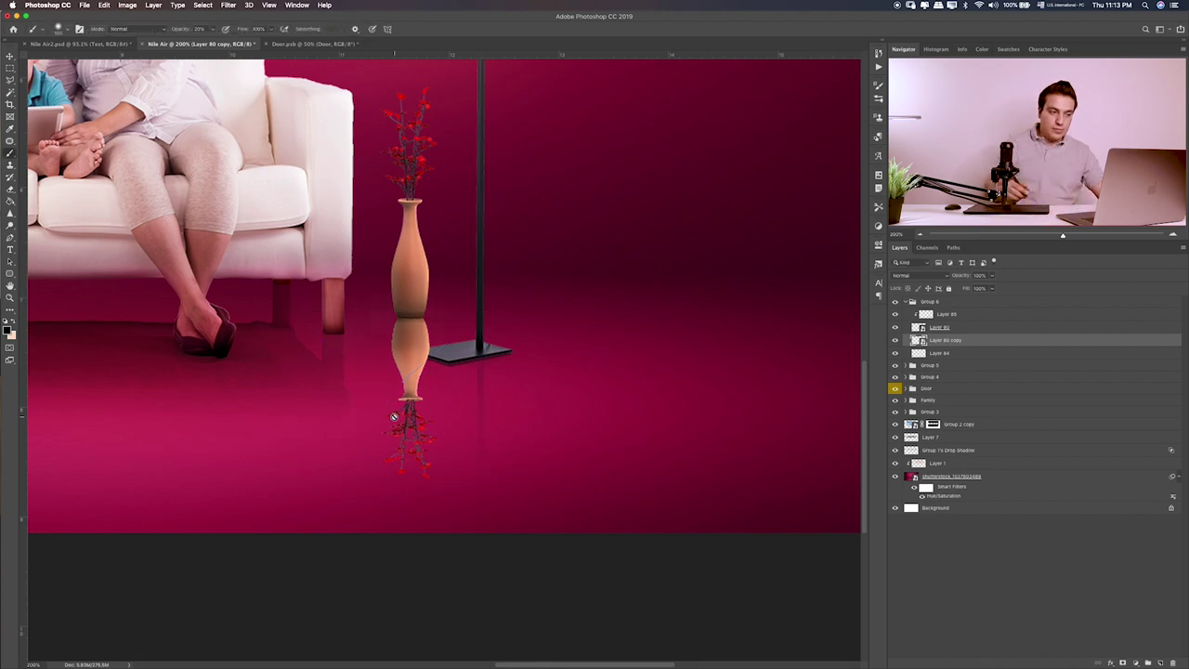
double_click(1000, 346)
click(560, 282)
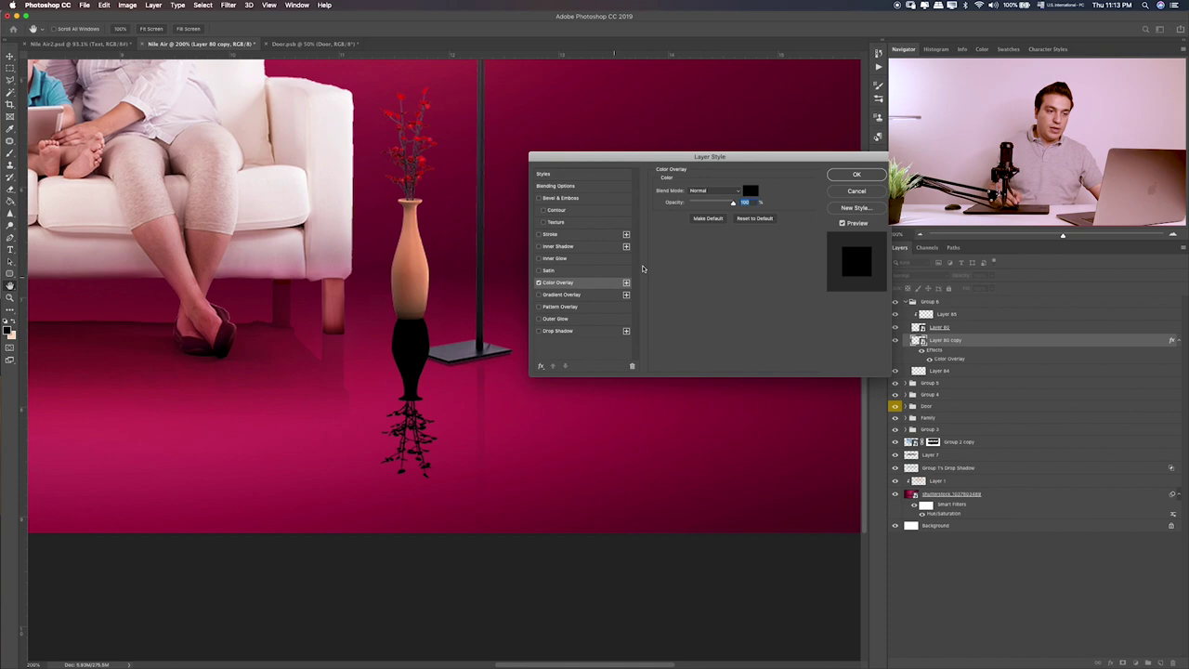
click(857, 175)
right_click(991, 344)
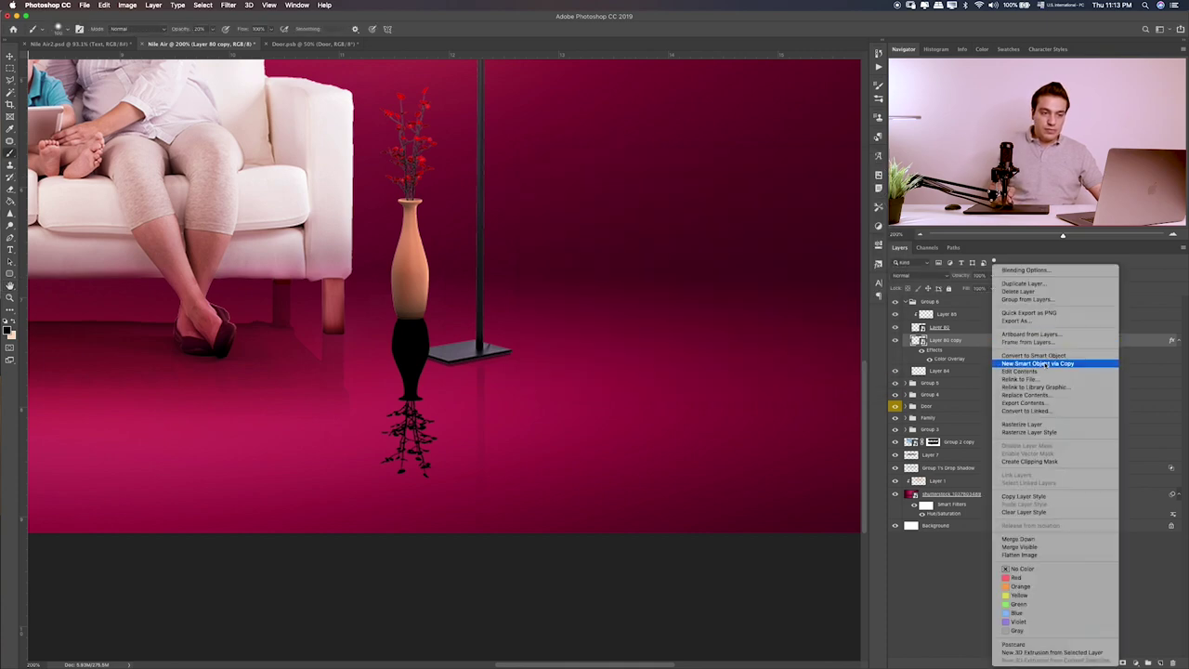
click(1004, 365)
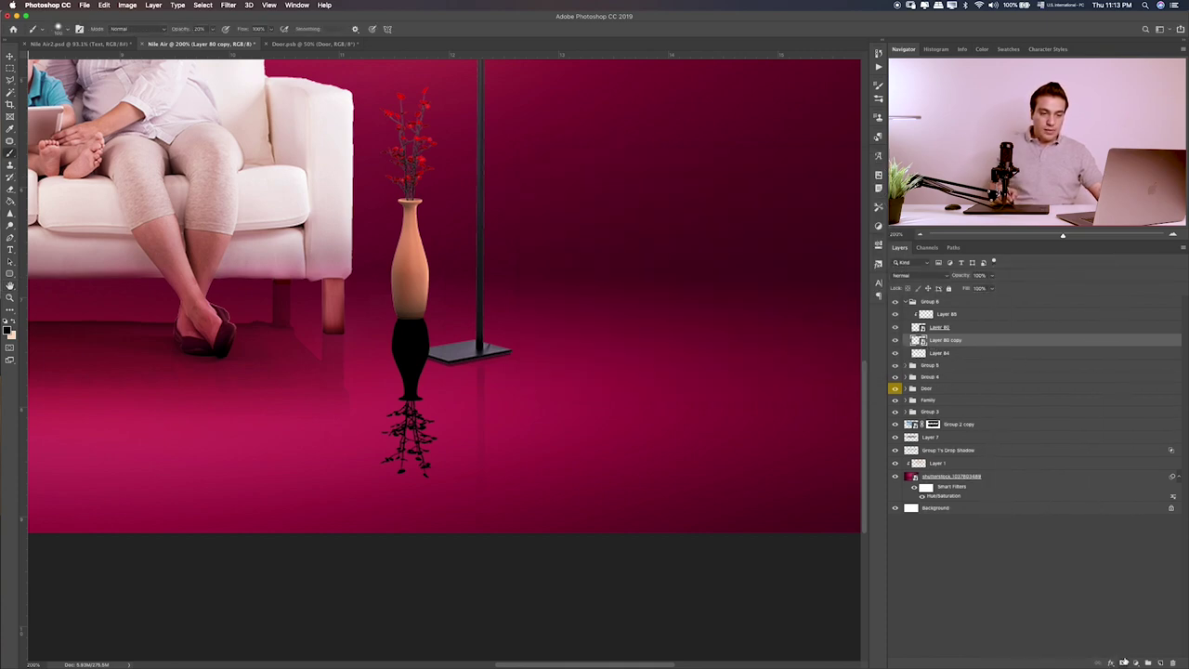
- Mask-fade the reflection's lower part, move it below Group 5, and lower opacity to about 34%
click(1122, 664)
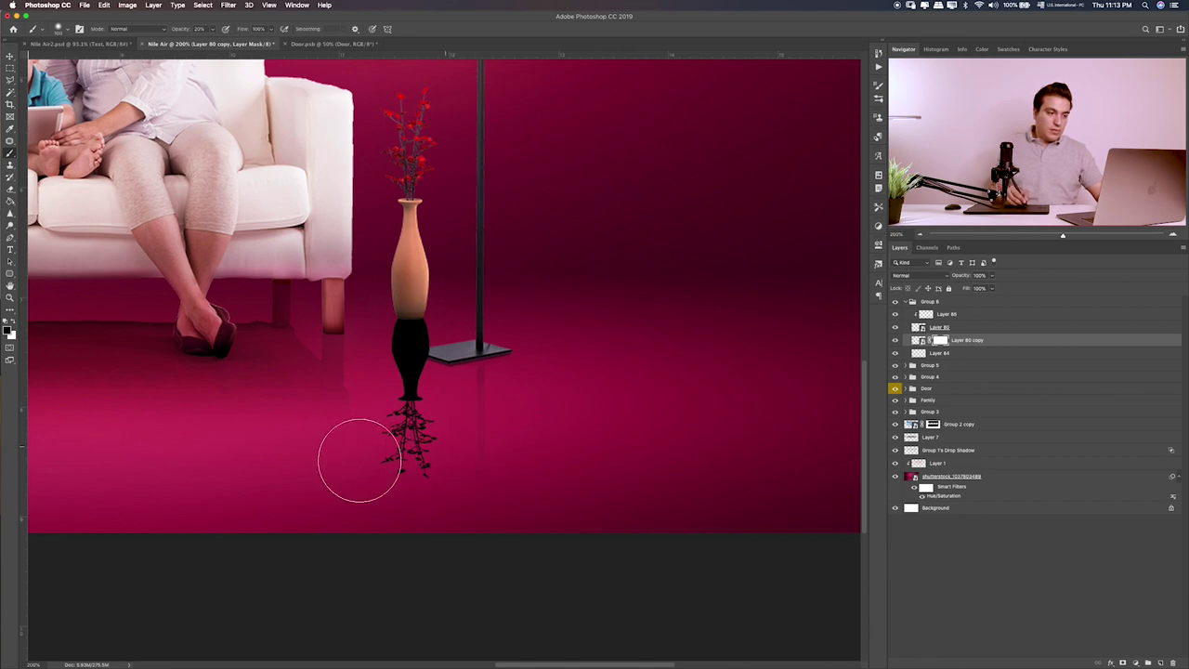
mouse_move(397, 465)
mouse_down()
mouse_move(432, 392)
mouse_move(363, 407)
mouse_up()
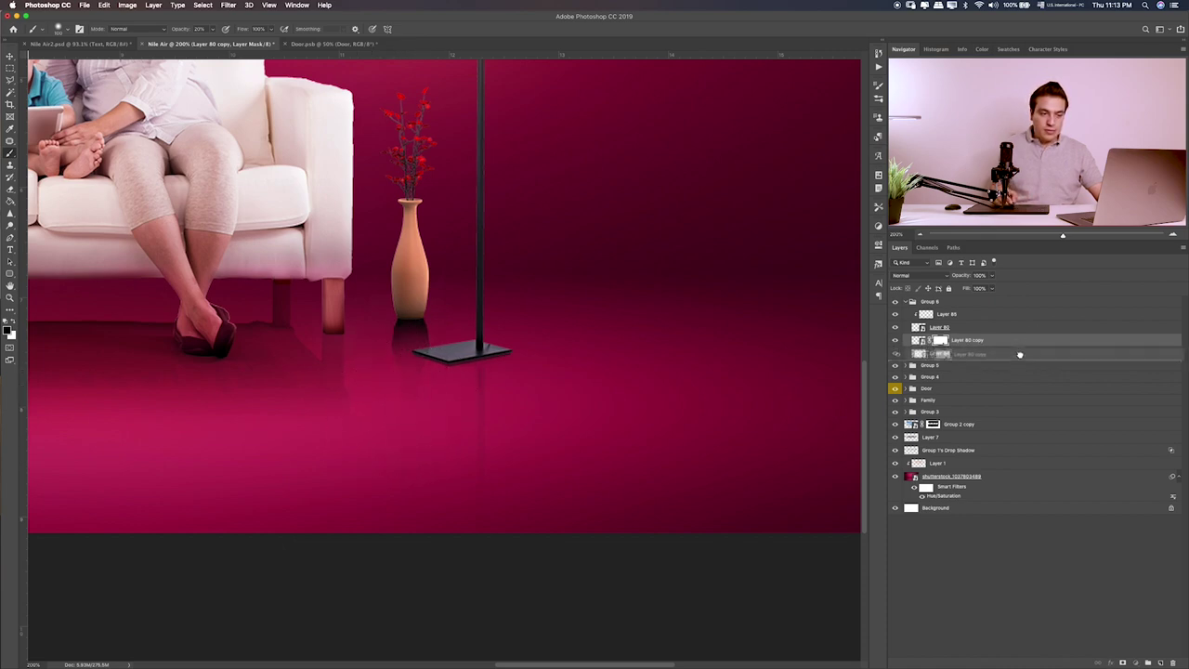
drag(1017, 343, 1012, 370)
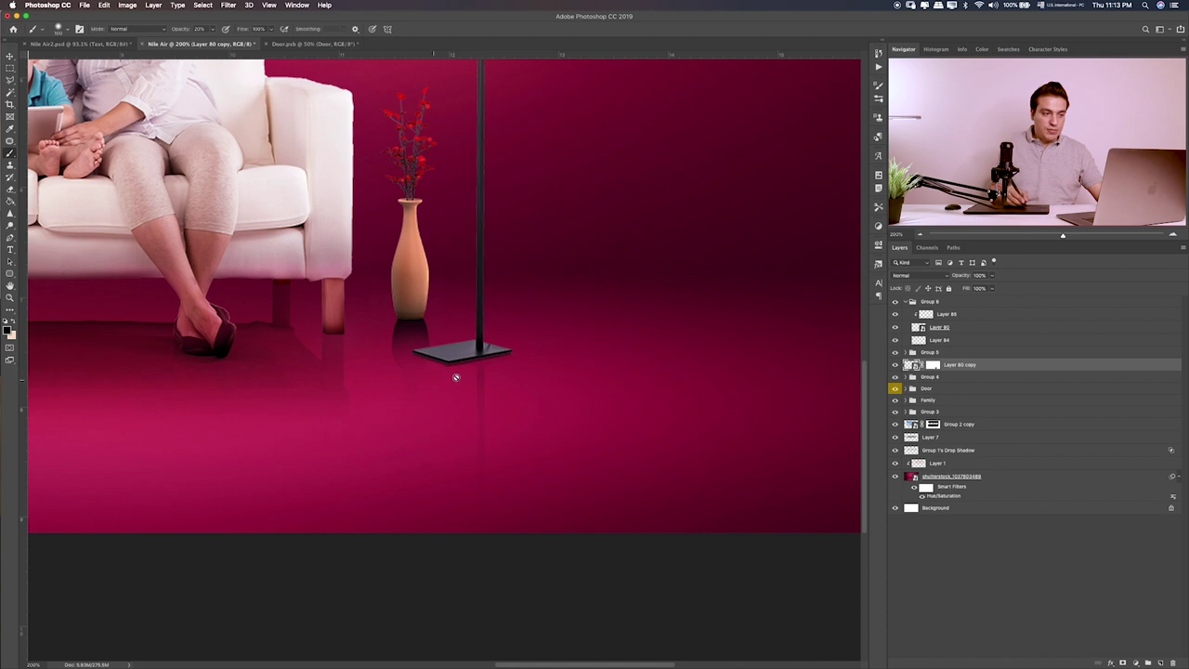
click(992, 277)
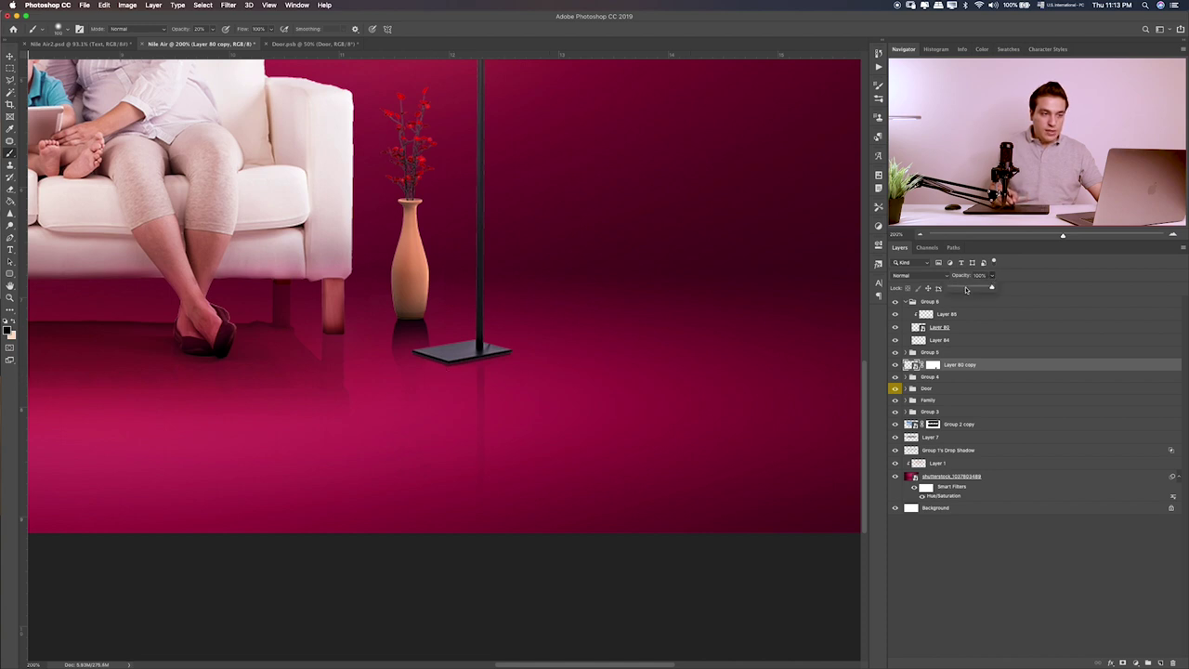
drag(966, 290, 960, 291)
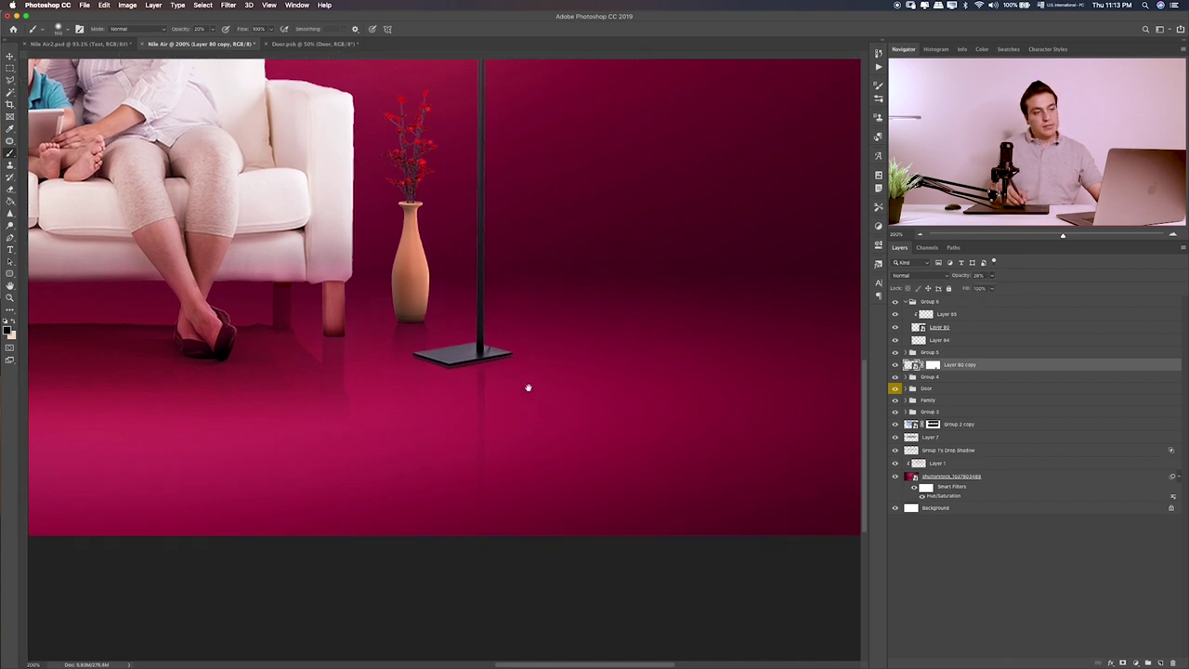
scroll(529, 387, up, 5)
- Apply Hue/Saturation with Hue -50 to Layer 80, turning the flowers pink
click(960, 329)
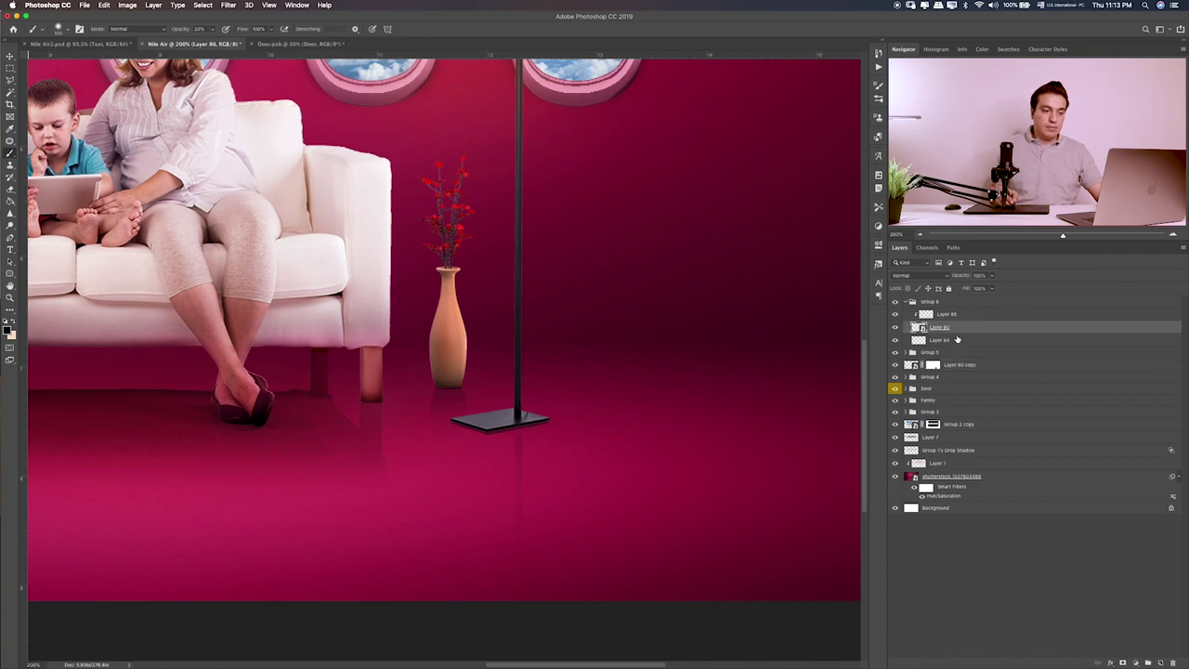
key(ctrl+u)
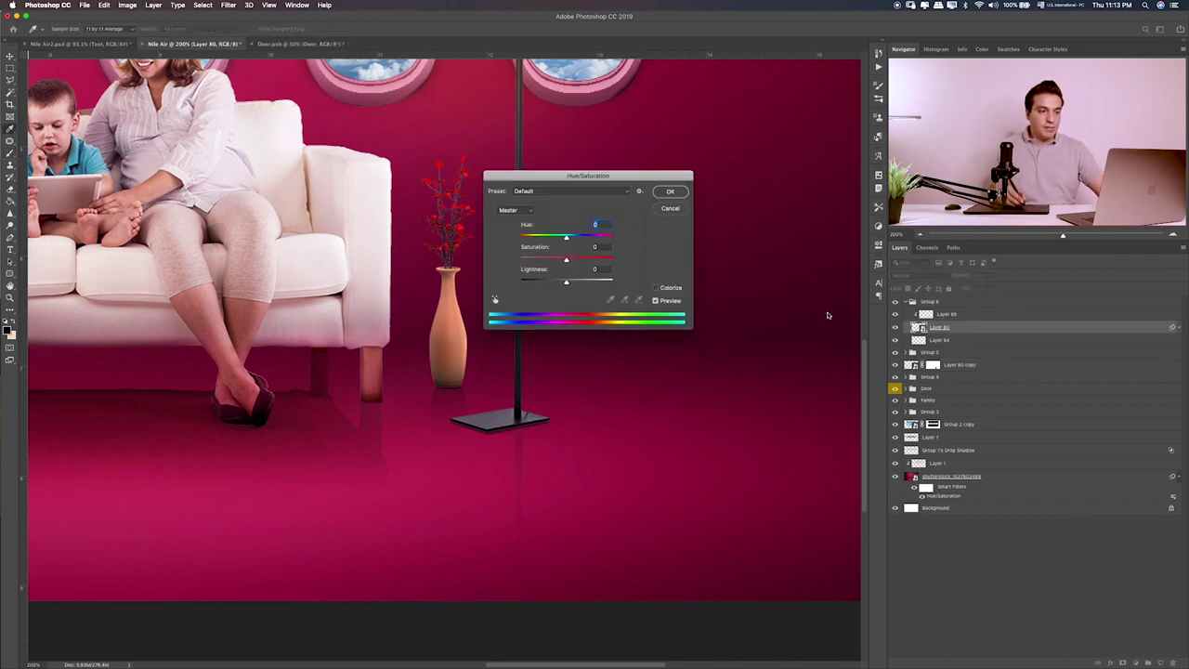
drag(562, 238, 551, 239)
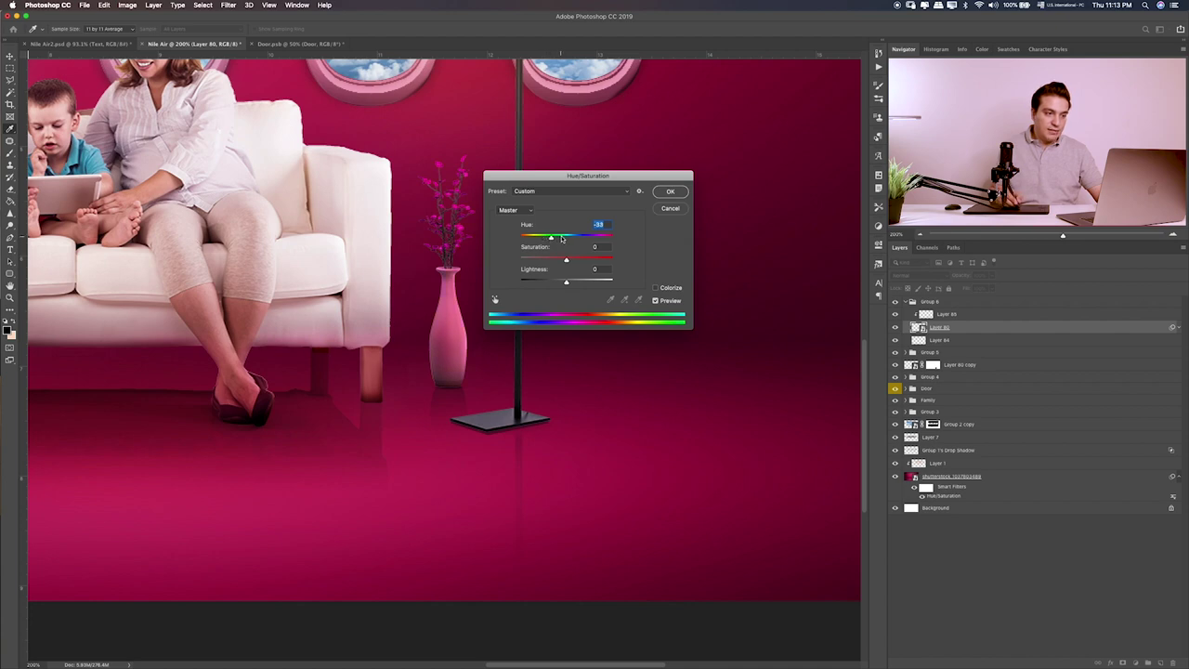
click(684, 193)
- Paint the filter mask over the vase body to keep its salmon colour, then fit the view
click(932, 337)
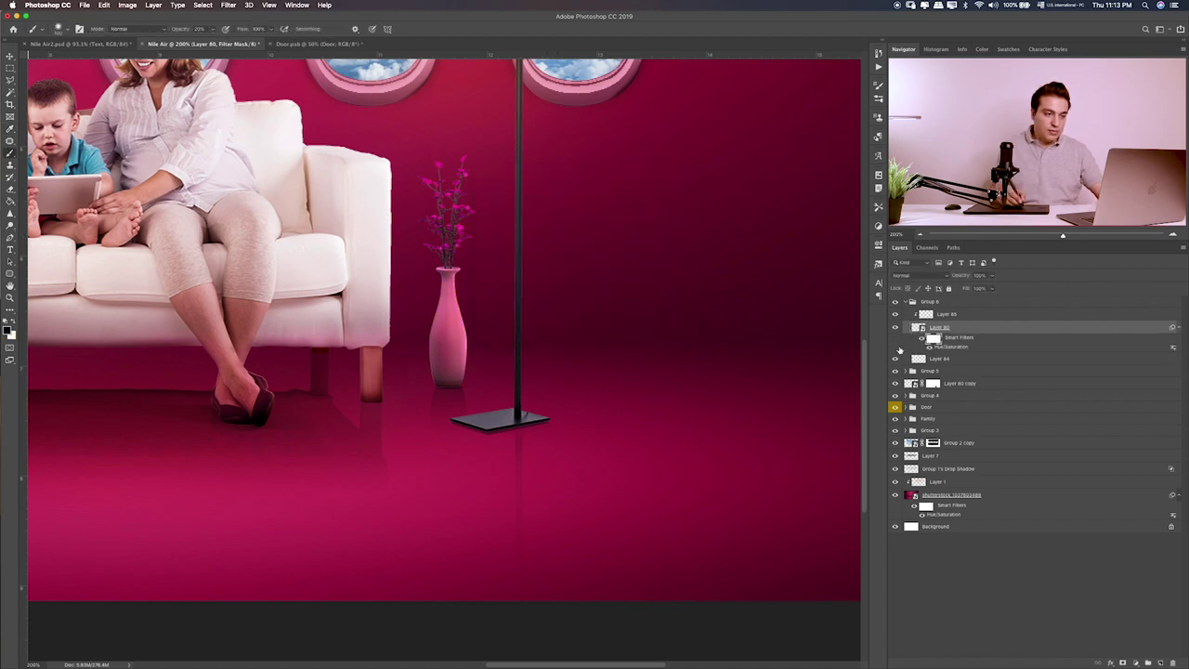
mouse_move(454, 347)
mouse_down()
mouse_move(434, 356)
mouse_move(434, 307)
mouse_up()
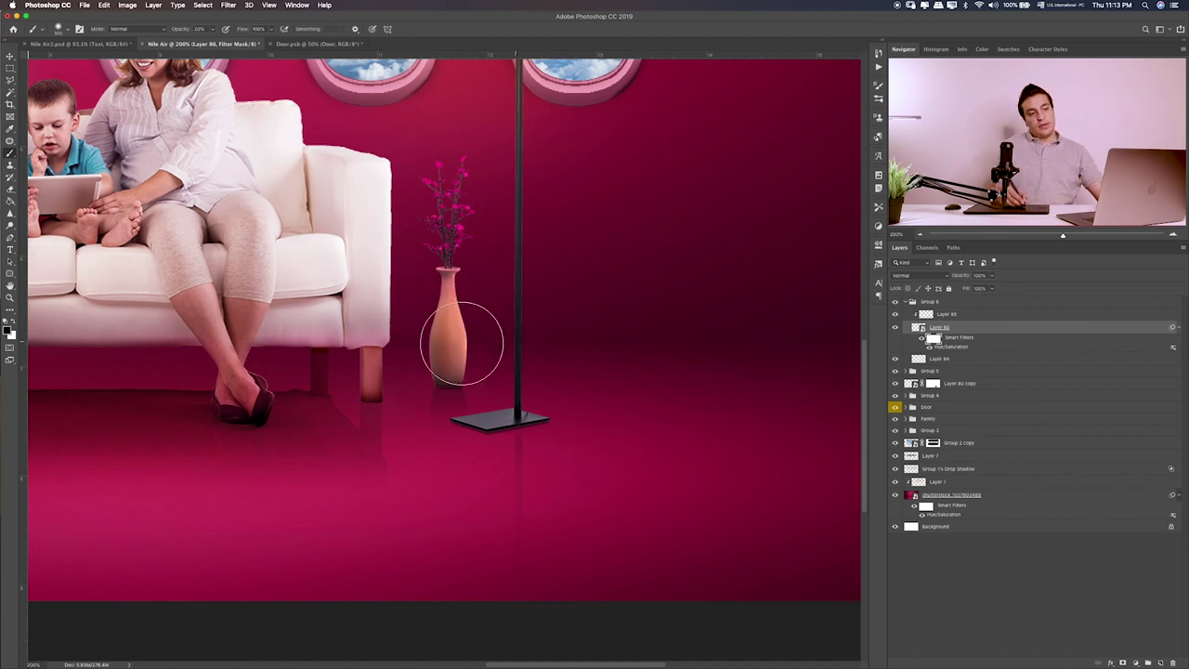
drag(576, 332, 601, 409)
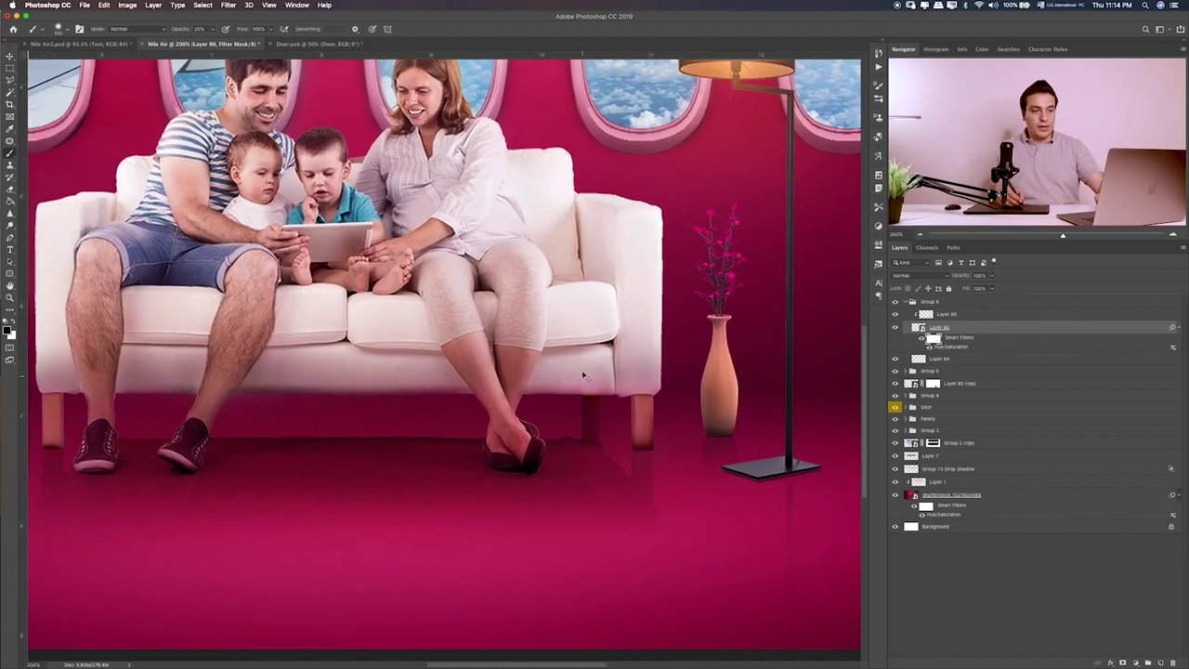
key(ctrl+0)
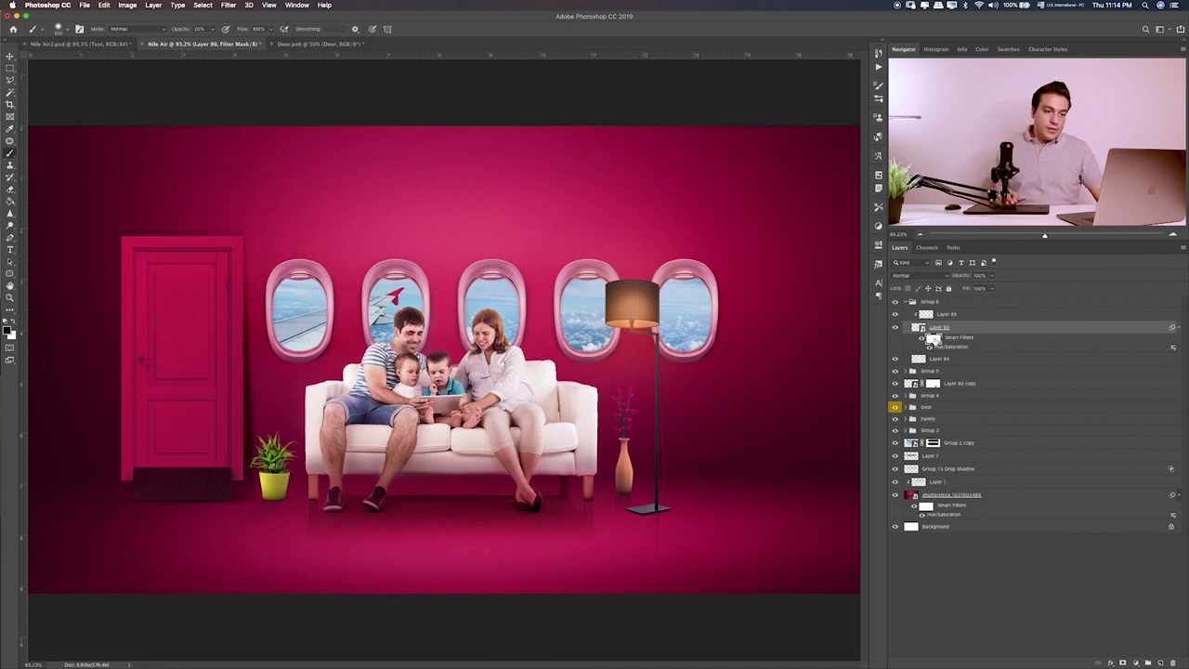
- Add a new layer in Group 5 and paint strong orange over the lamp shade
click(927, 303)
click(912, 314)
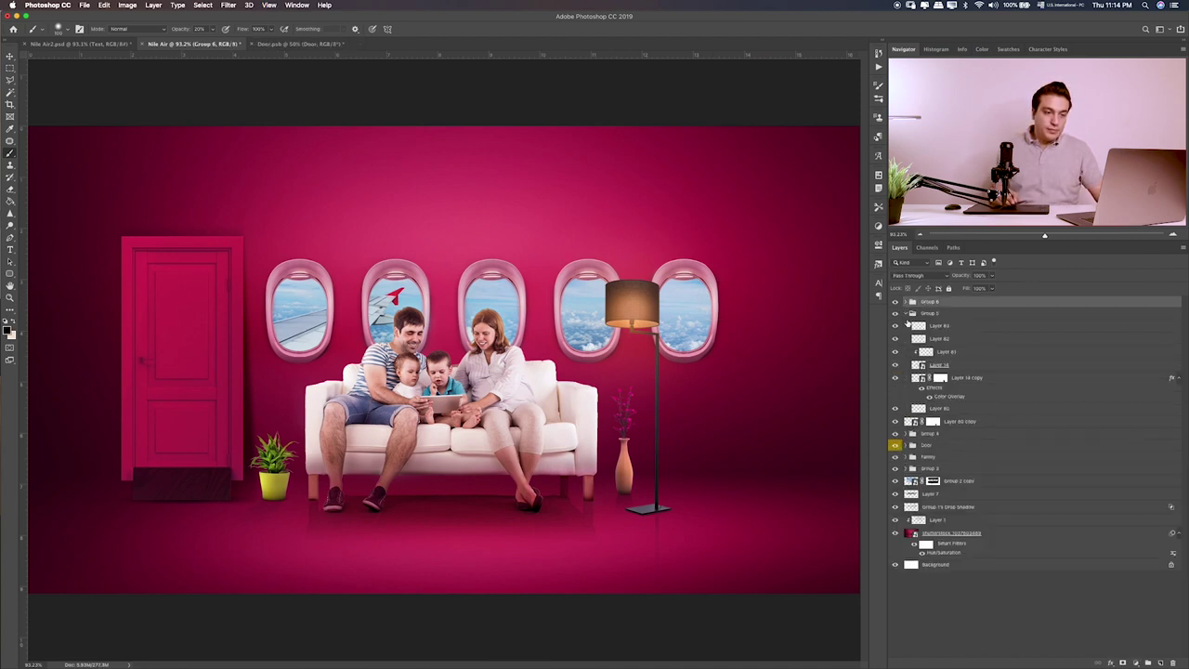
click(947, 328)
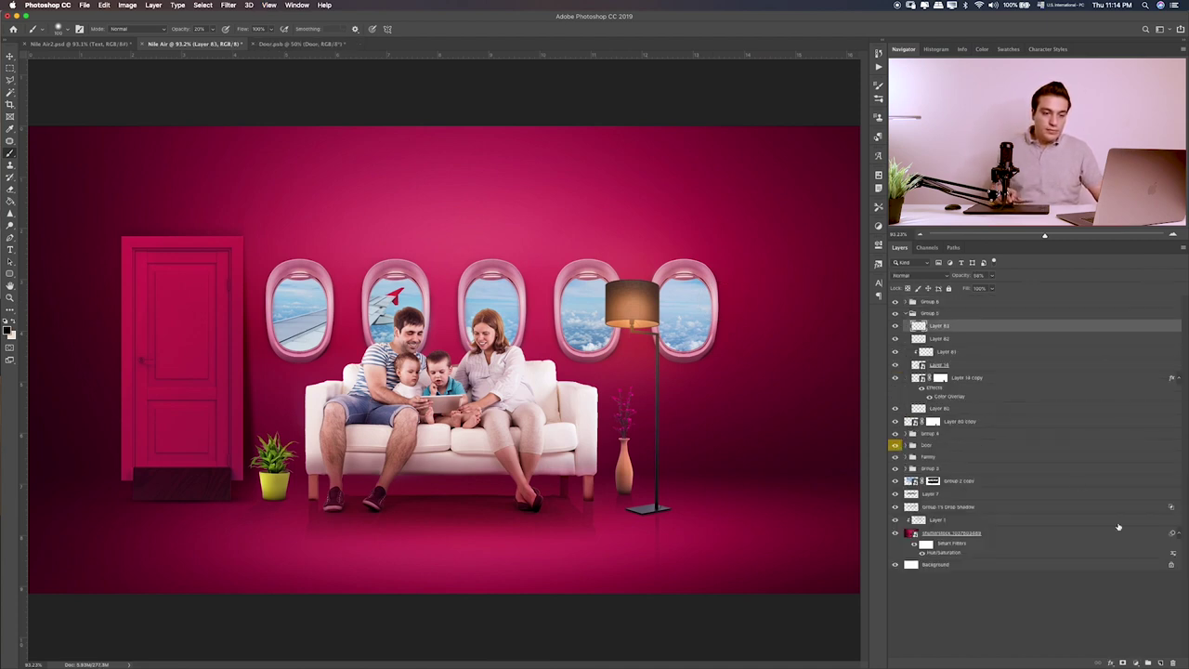
click(1161, 662)
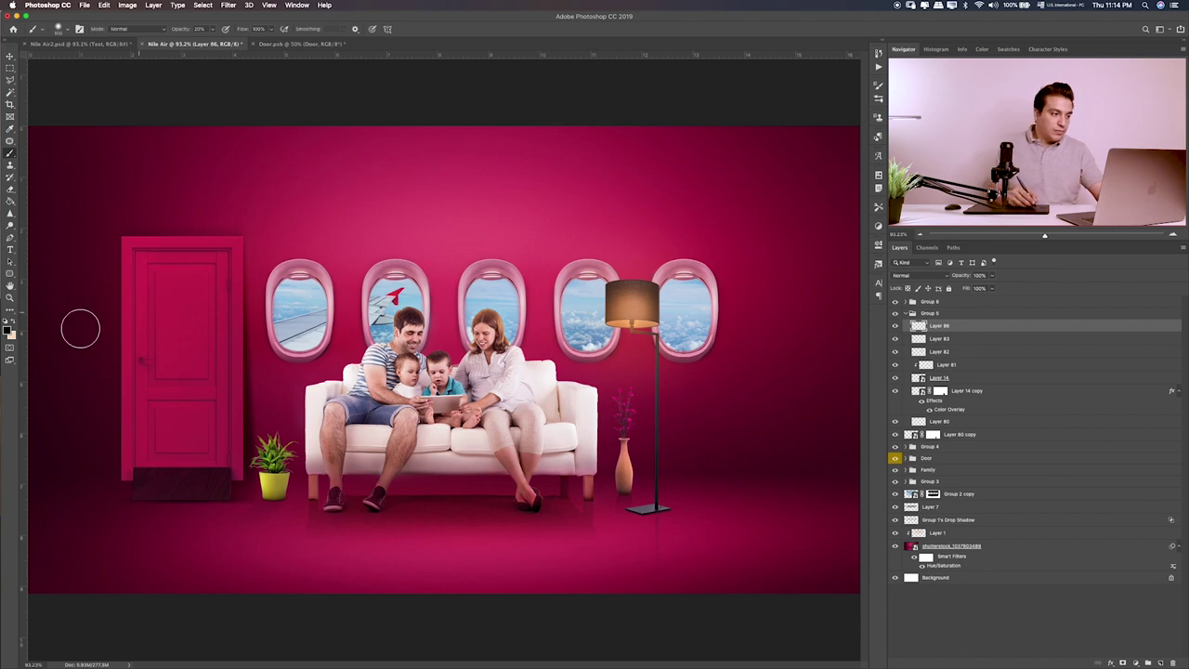
click(8, 327)
click(638, 212)
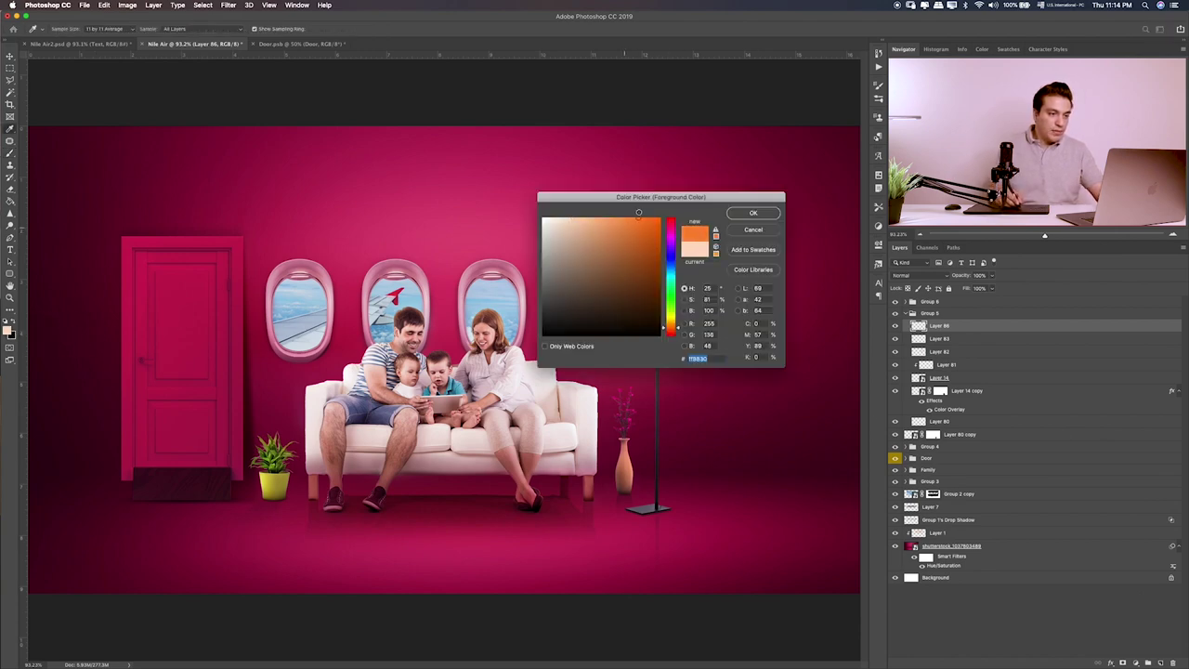
click(752, 213)
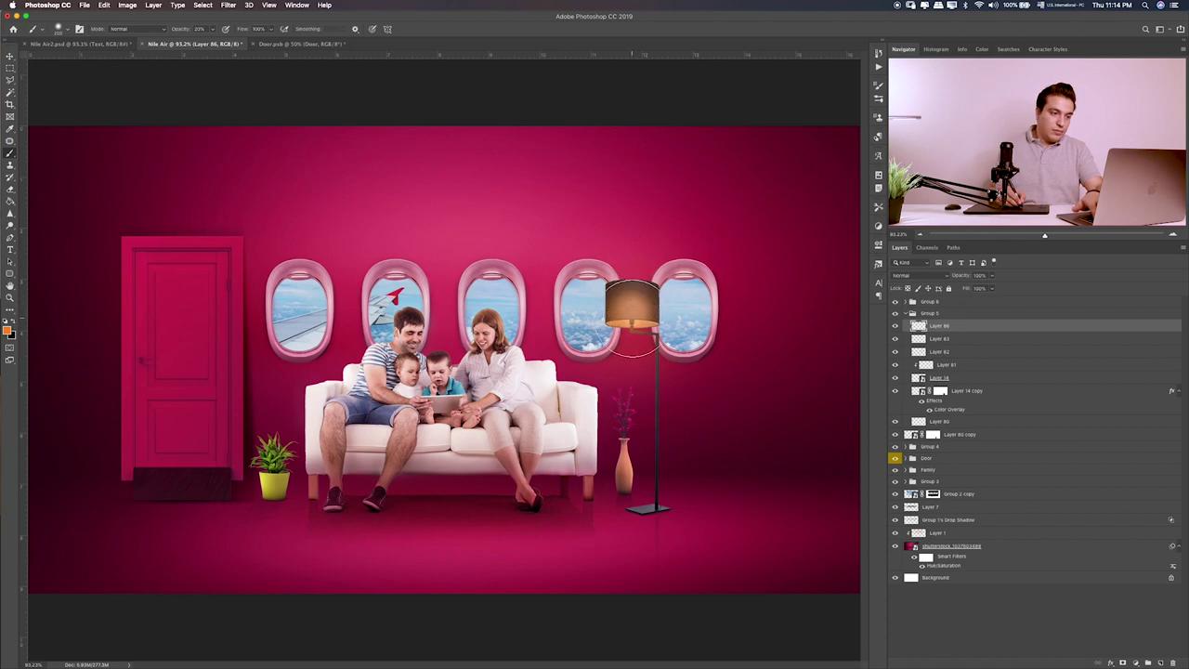
click(624, 316)
drag(622, 316, 639, 307)
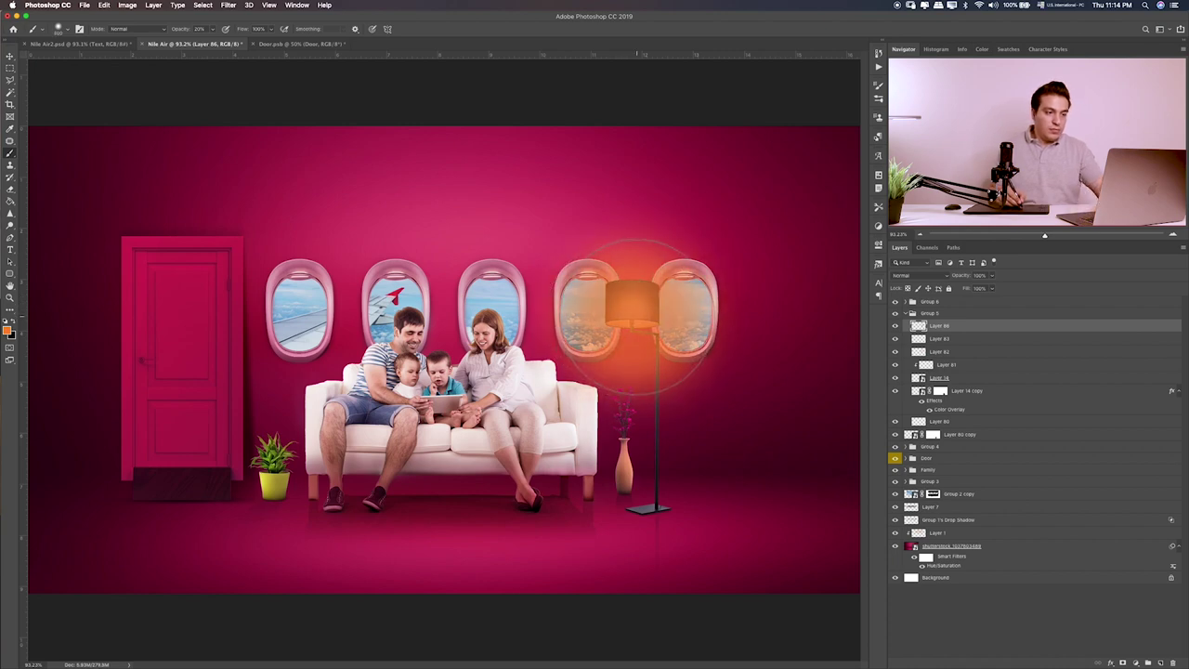
- Set the glow layer to Screen and apply a Gaussian Blur of about 100 px
key(v)
key(shift+plus)
key(shift+plus)
key(shift+plus)
key(shift+plus)
key(shift+plus)
key(shift+plus)
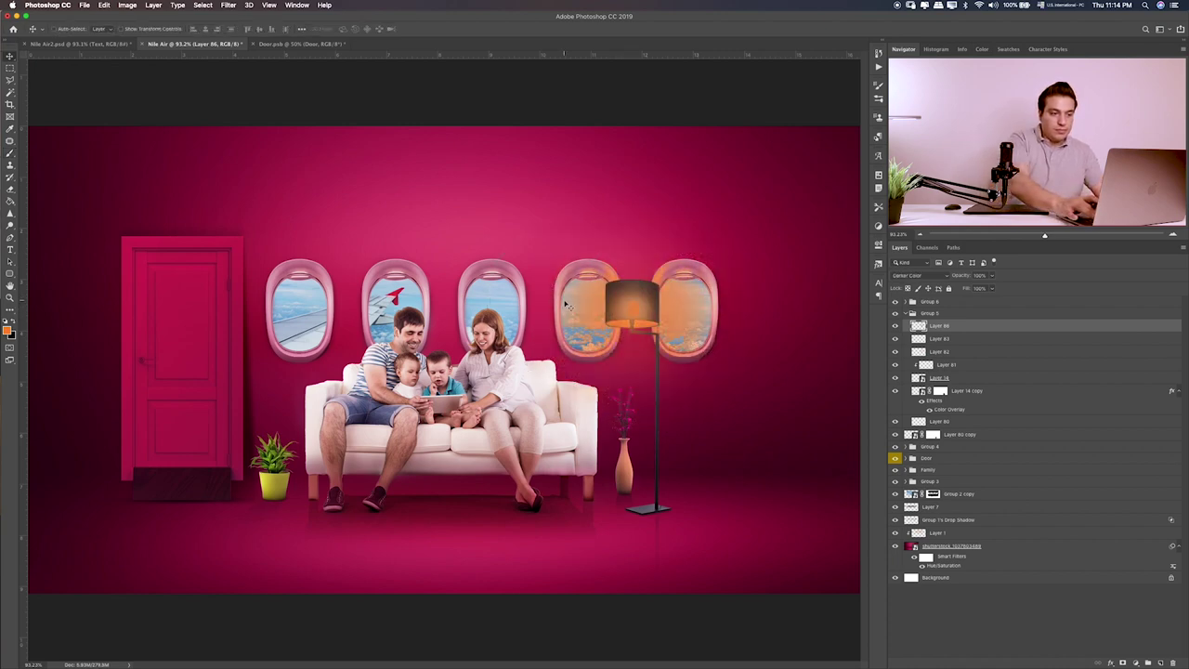
key(shift+plus)
key(shift+plus)
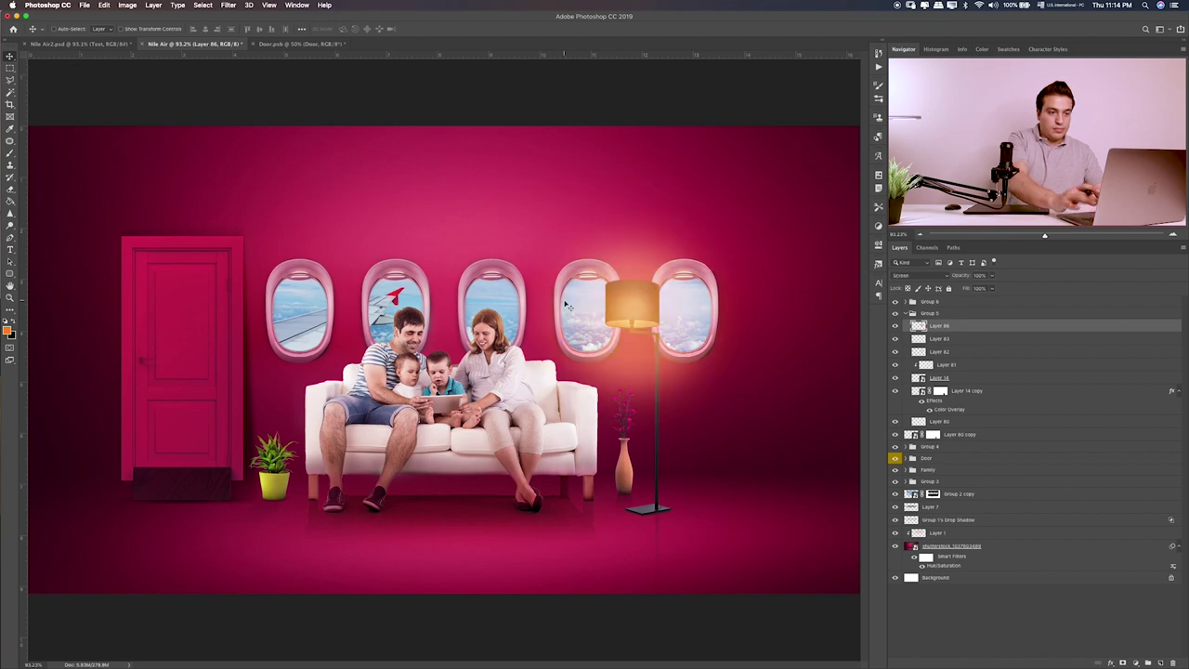
click(233, 6)
click(385, 155)
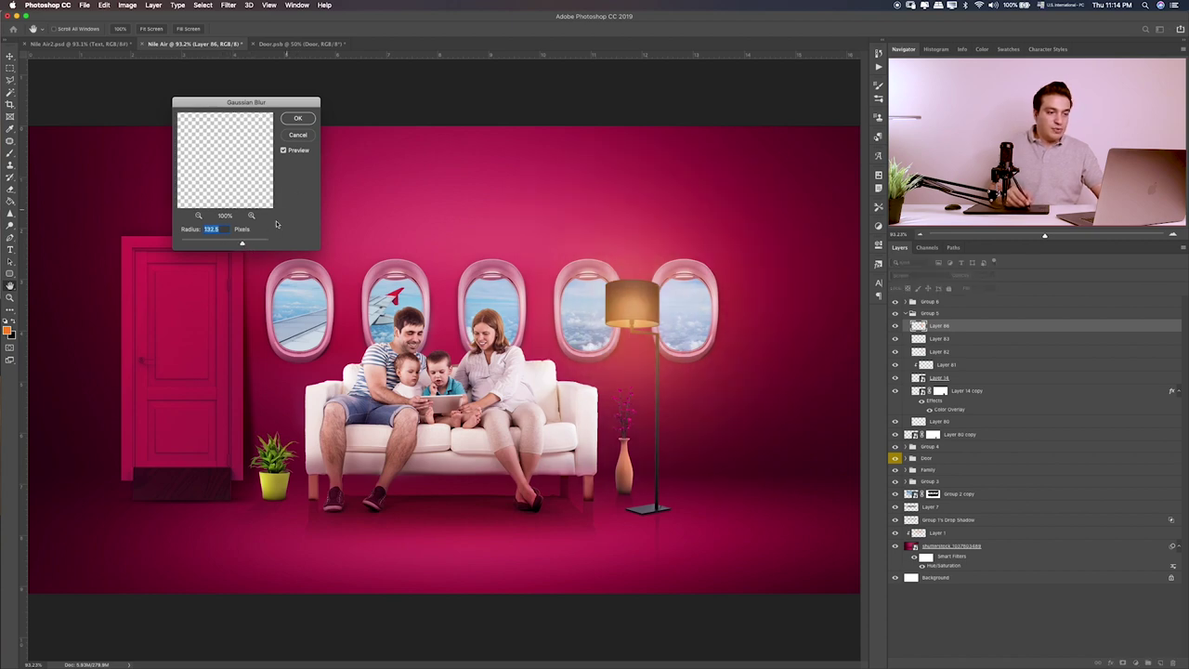
drag(240, 244, 236, 247)
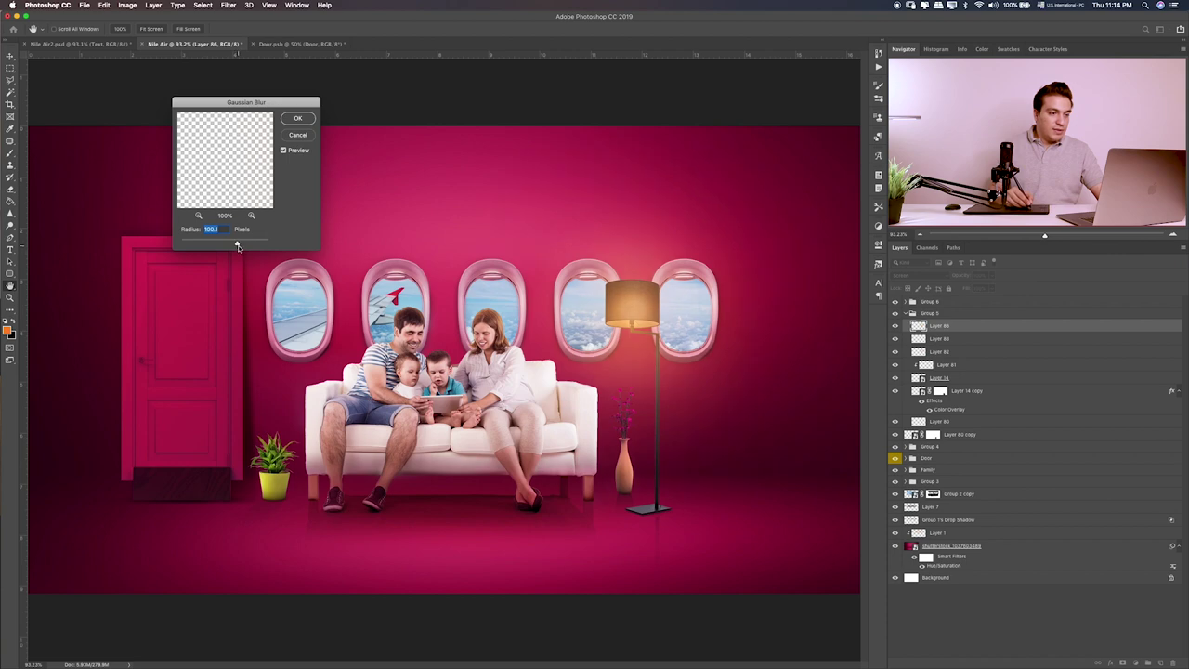
click(298, 118)
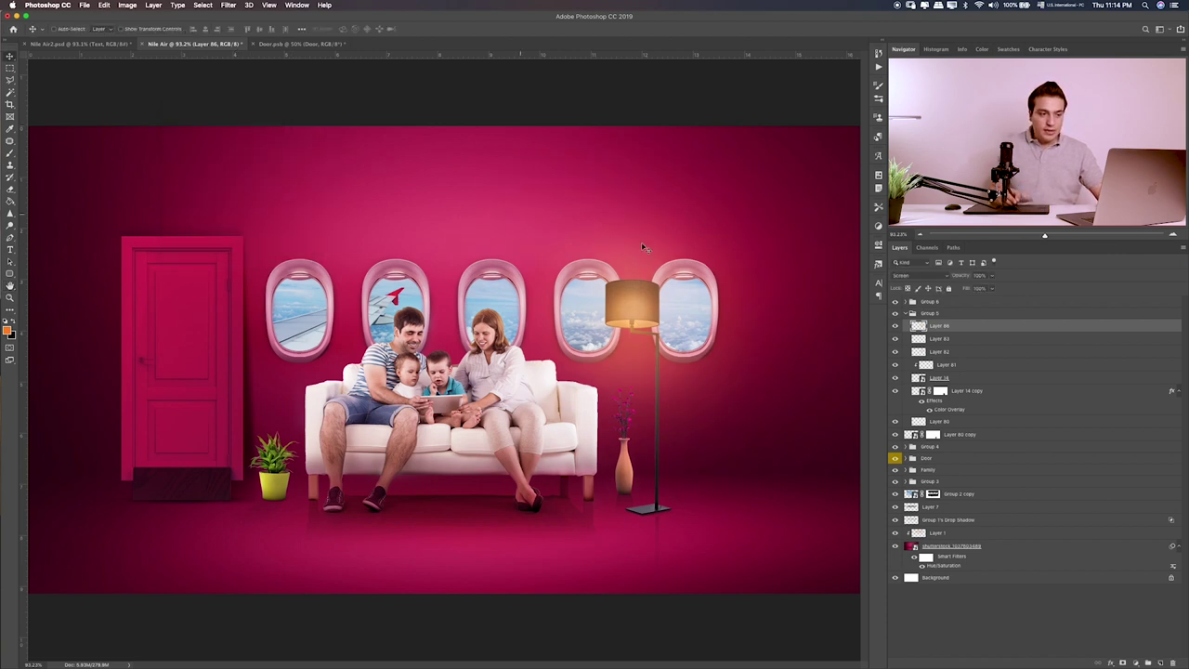
- Lower the glow layer, Layer 86, to about 57% opacity
click(895, 339)
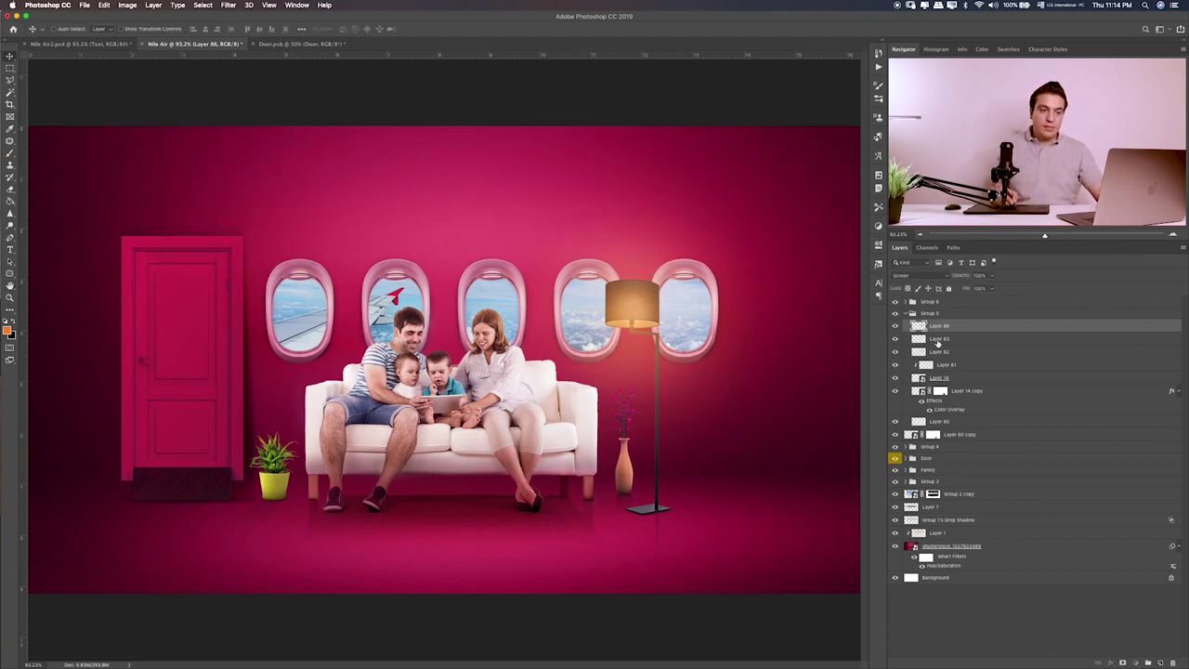
click(939, 339)
click(991, 276)
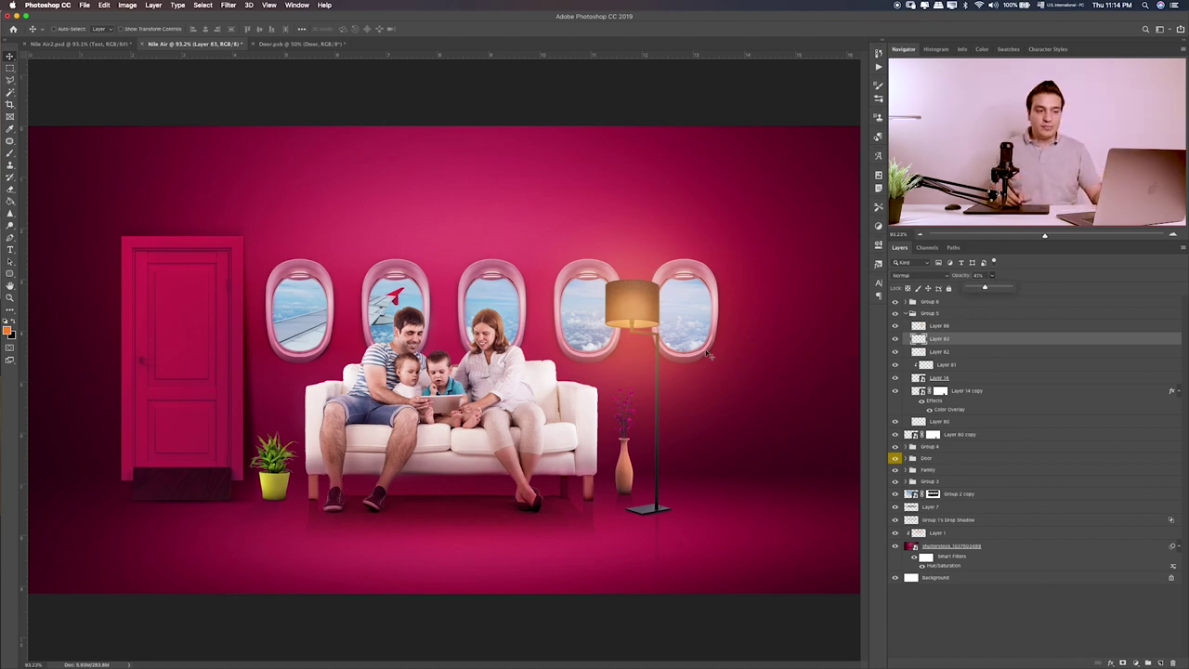
click(985, 326)
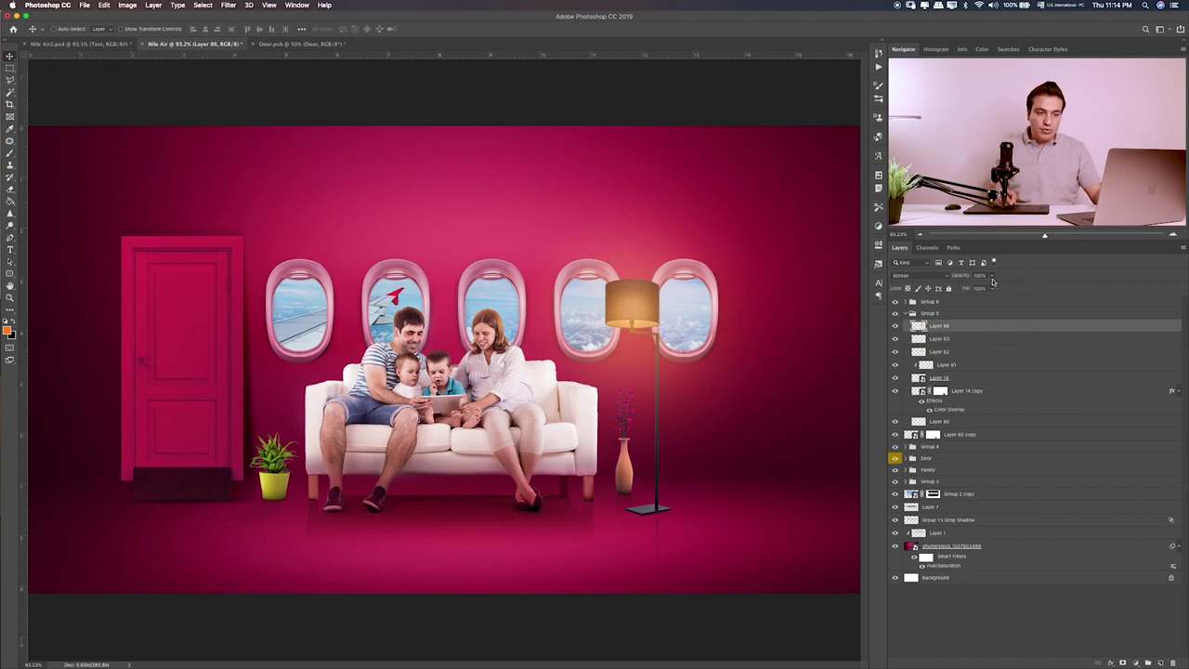
drag(993, 281, 966, 300)
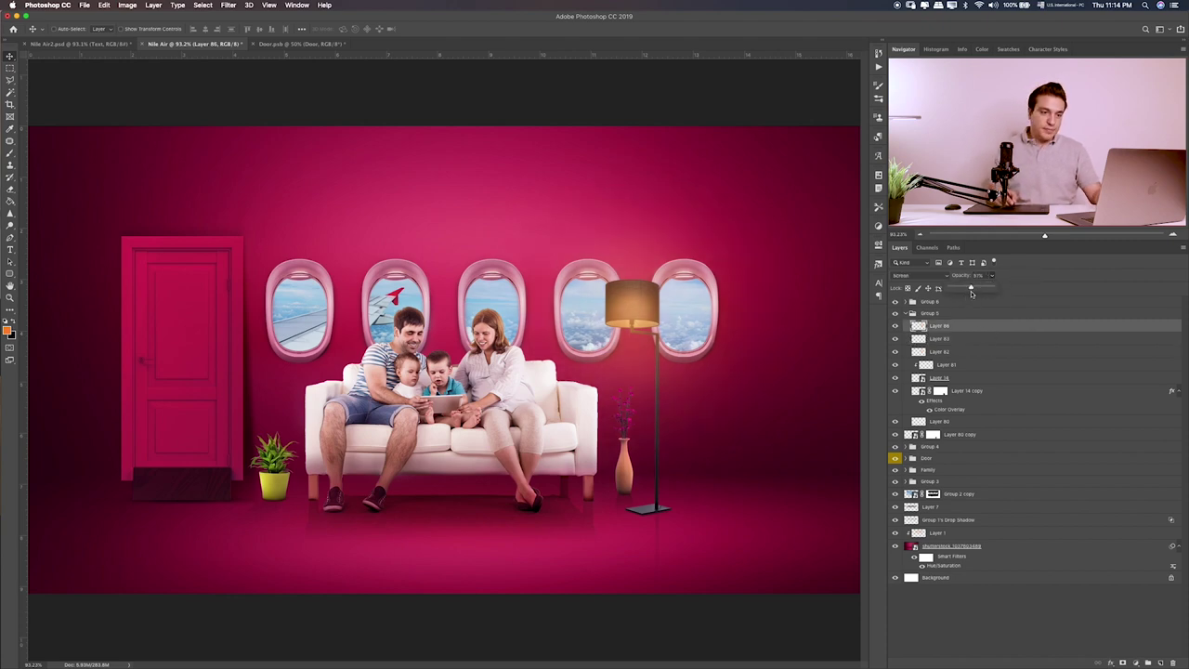
click(912, 314)
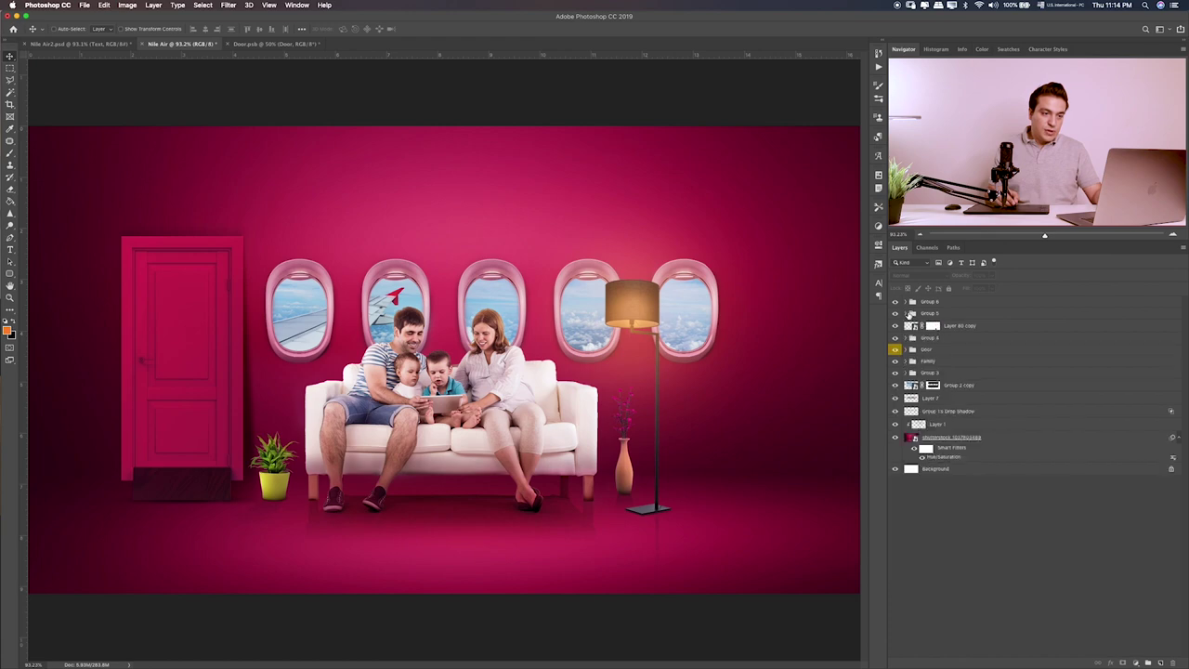
- Quick Look through the Items folder, previewing water.psb, then open Wire.psb
key(super+Tab)
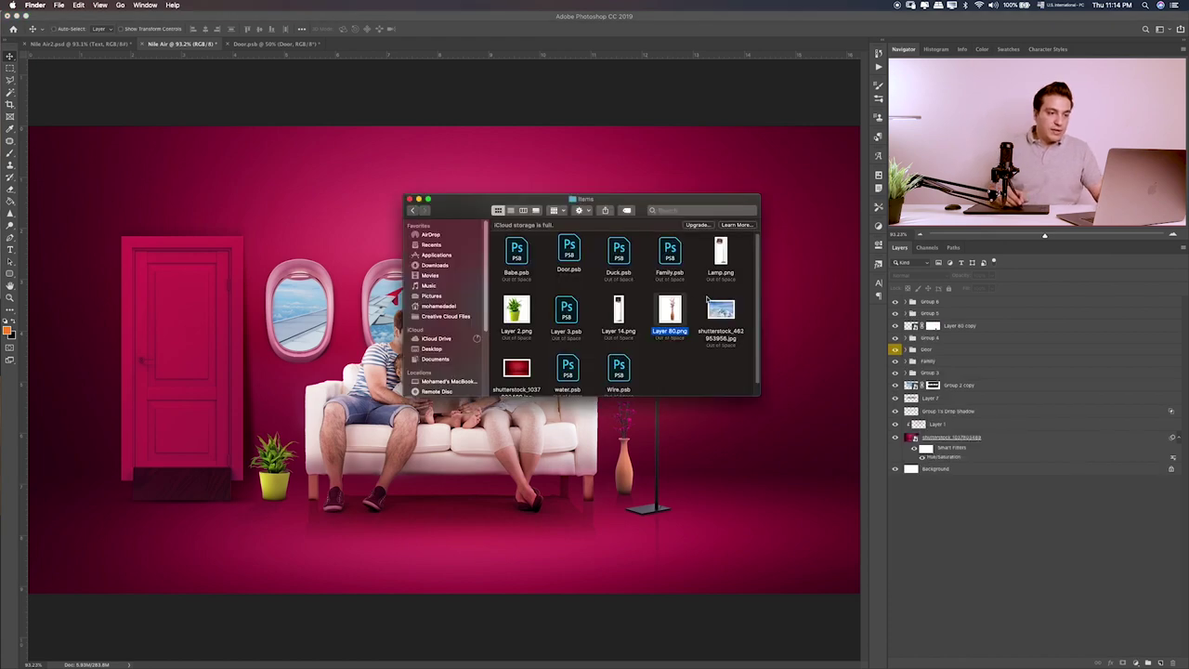
click(568, 312)
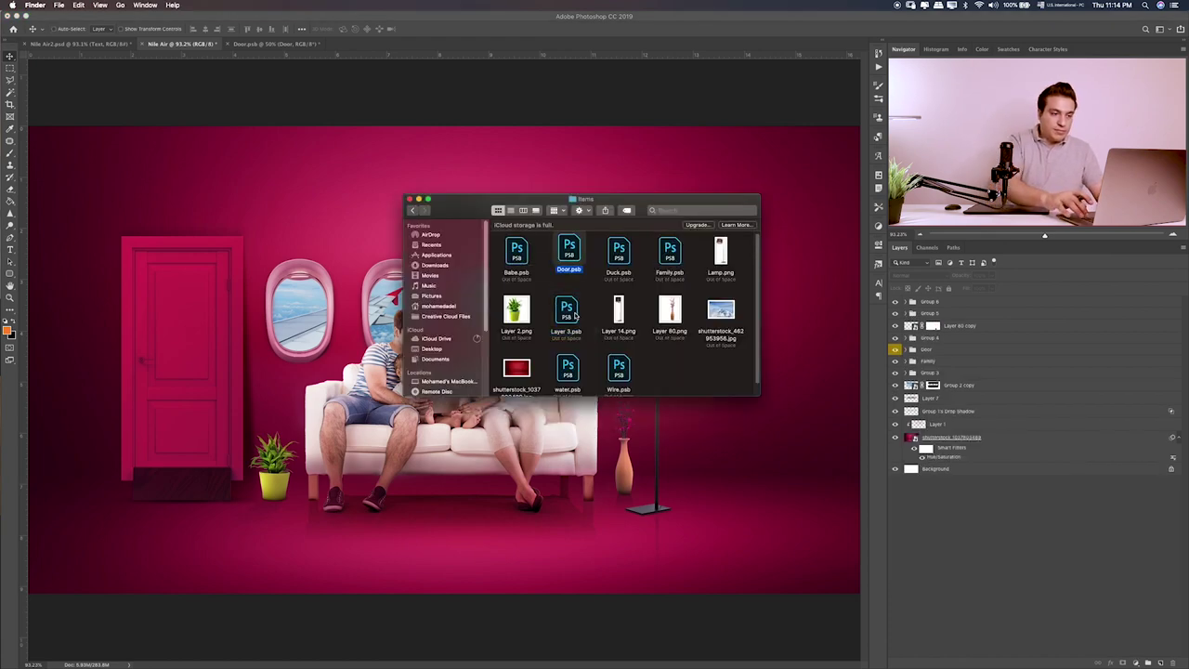
key(Down)
key(space)
key(space)
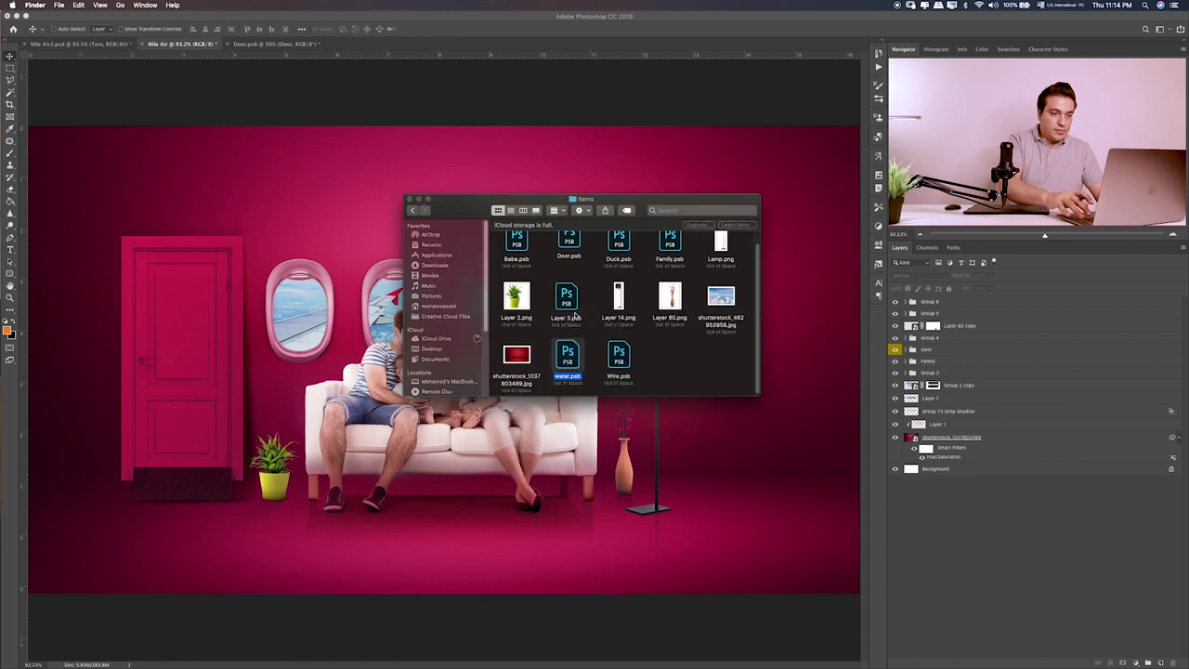
key(space)
key(space)
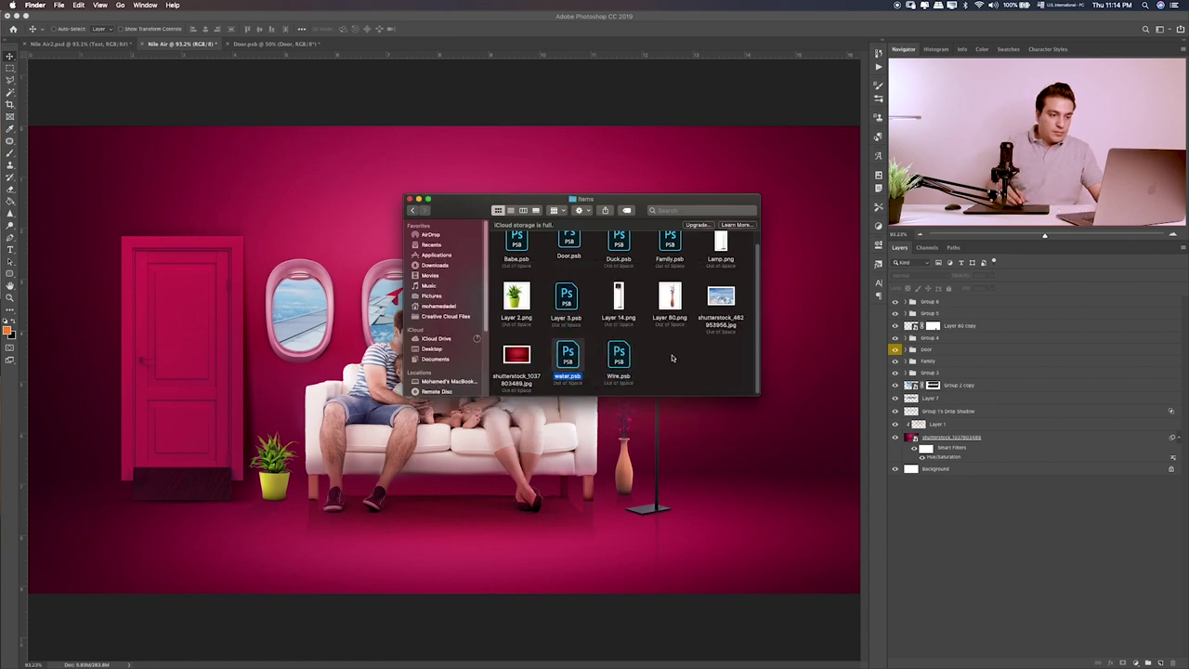
click(620, 368)
drag(620, 369, 621, 363)
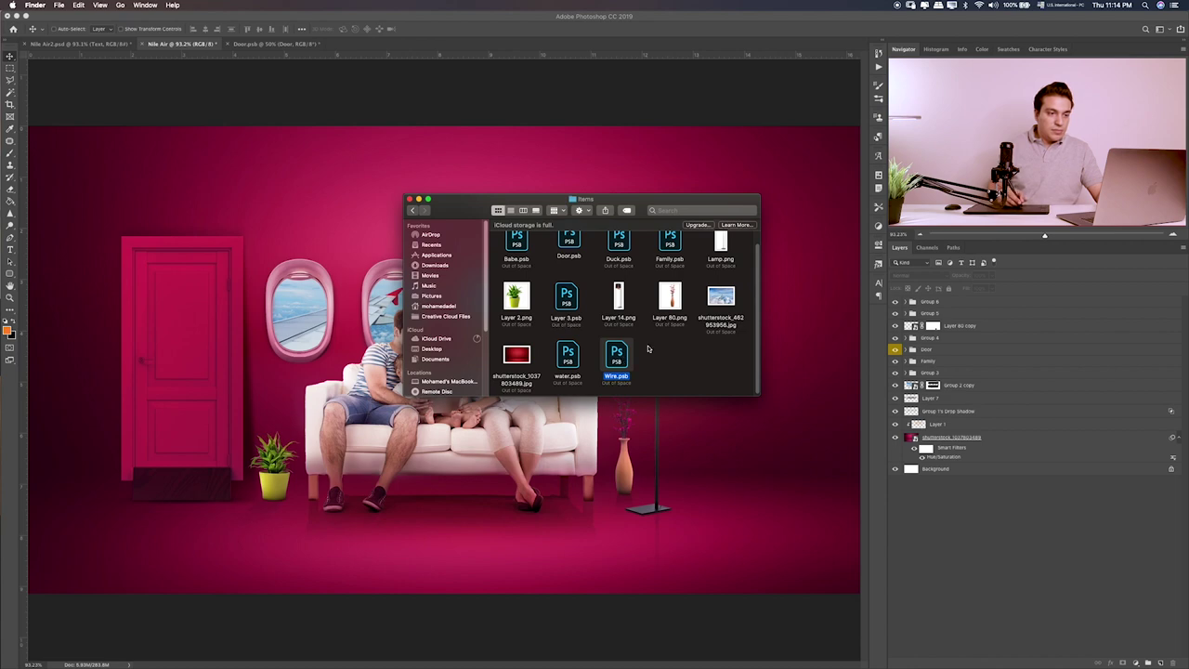
double_click(616, 356)
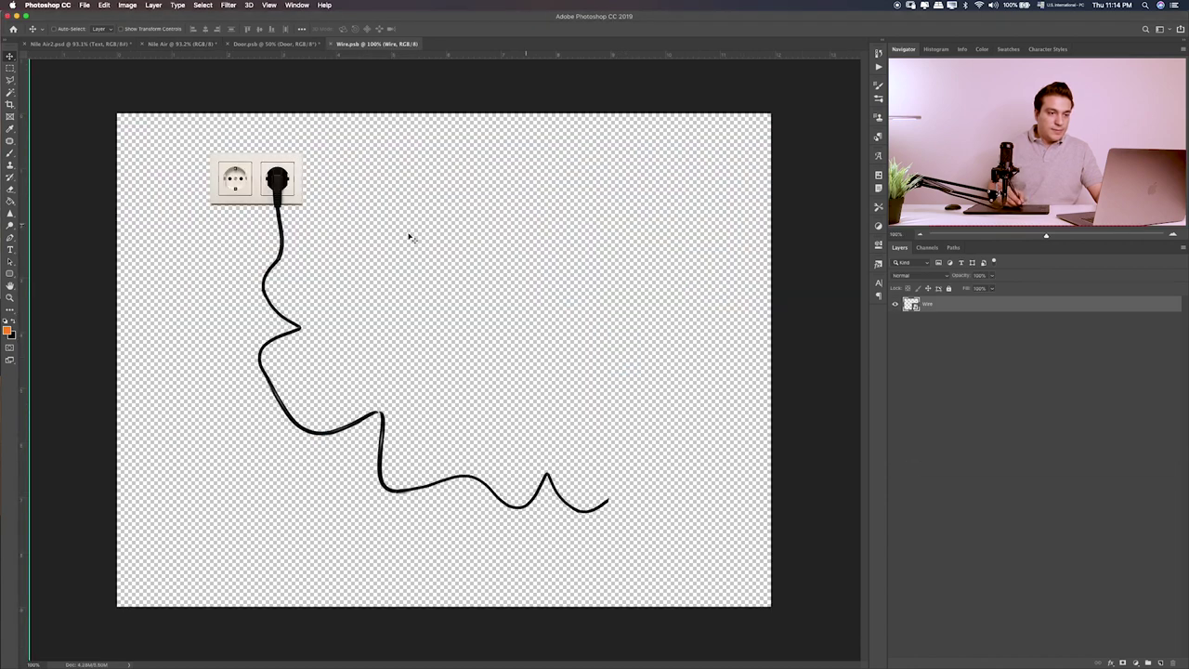
- Place the wire and socket, flipped horizontally and scaled down, beside the floor lamp
mouse_move(340, 262)
mouse_down()
mouse_move(189, 48)
mouse_move(357, 279)
mouse_up()
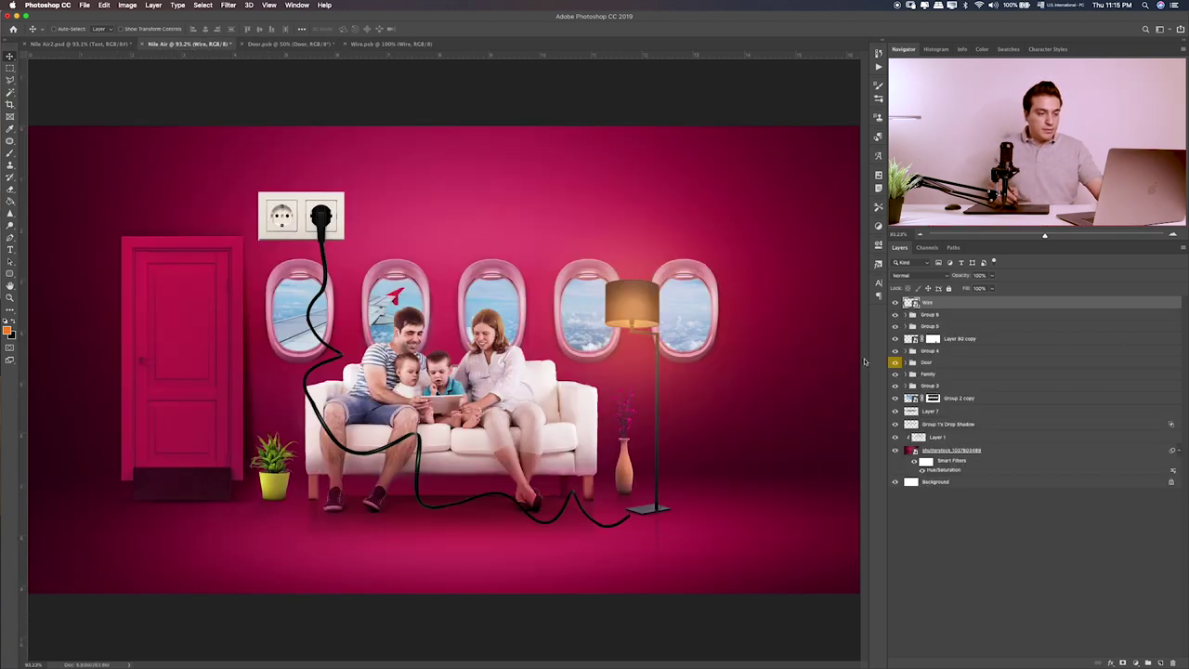
key(ctrl+t)
right_click(385, 298)
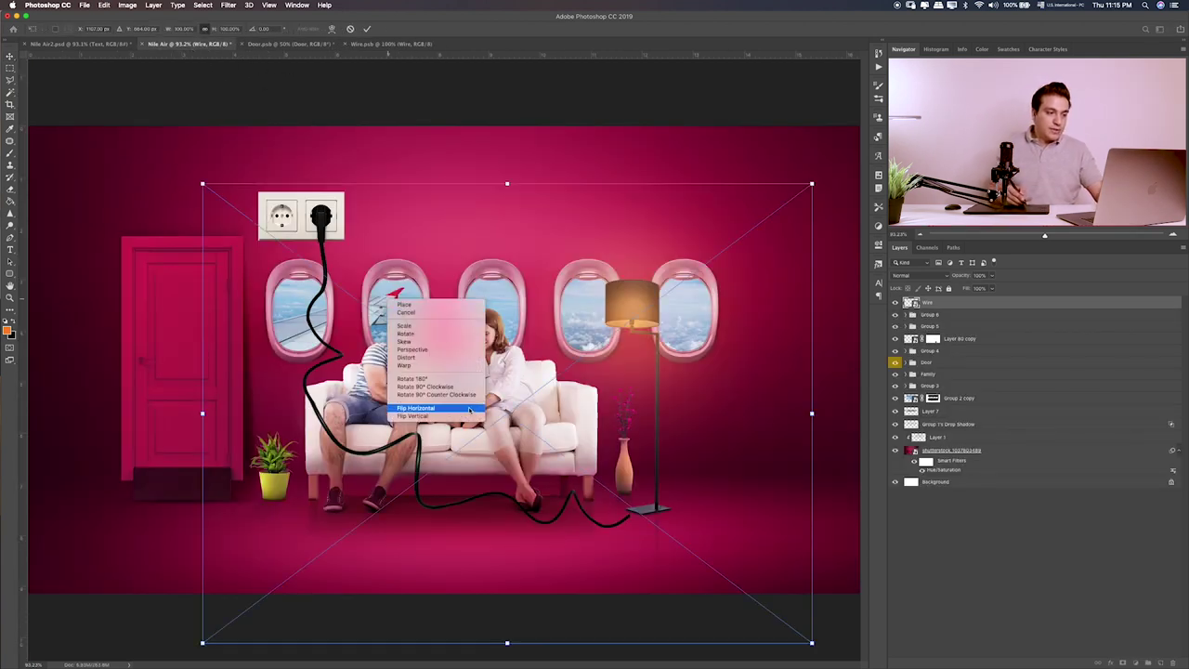
click(466, 409)
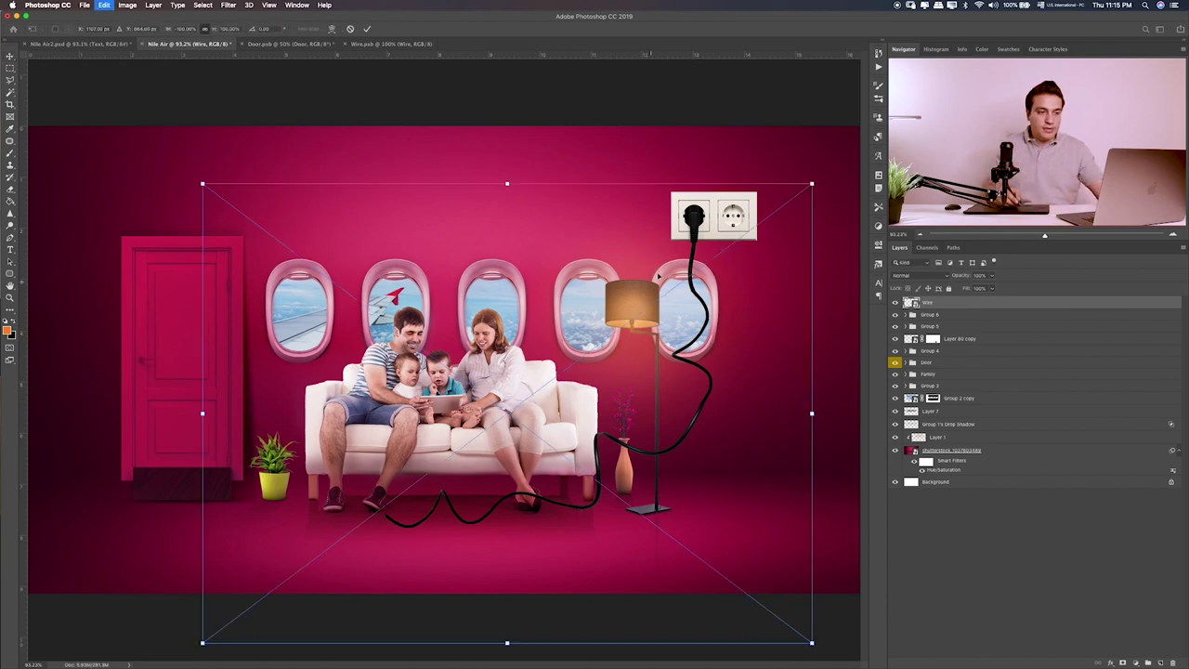
drag(812, 184, 285, 499)
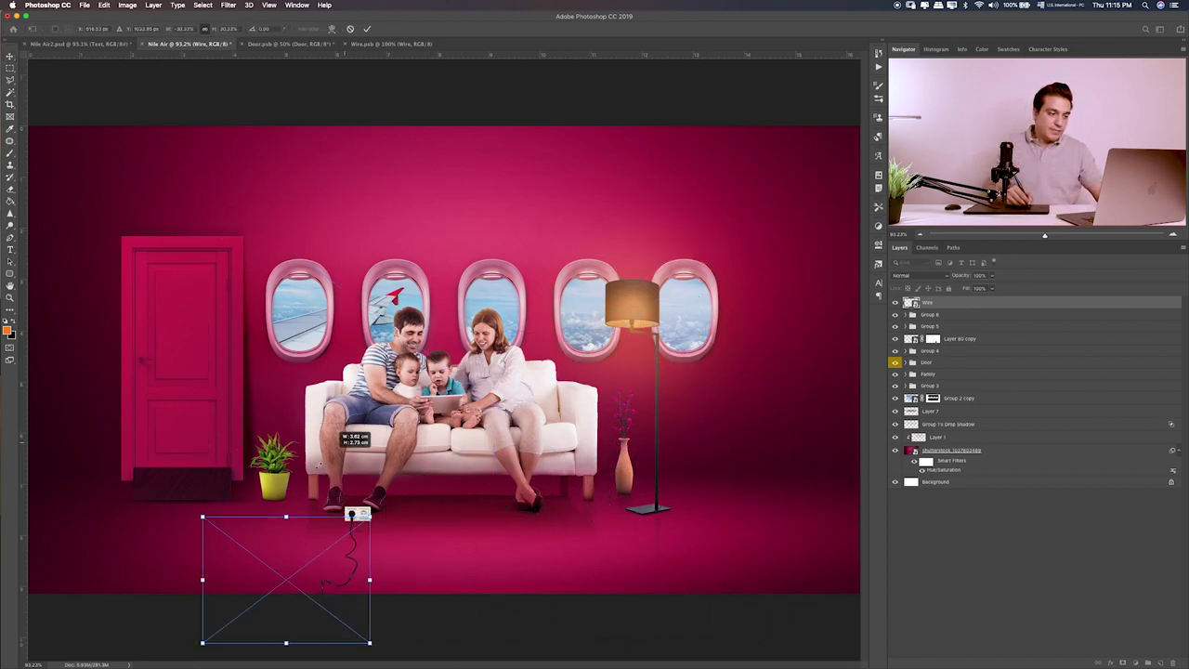
mouse_move(307, 572)
mouse_down()
mouse_move(720, 463)
mouse_move(762, 423)
mouse_up()
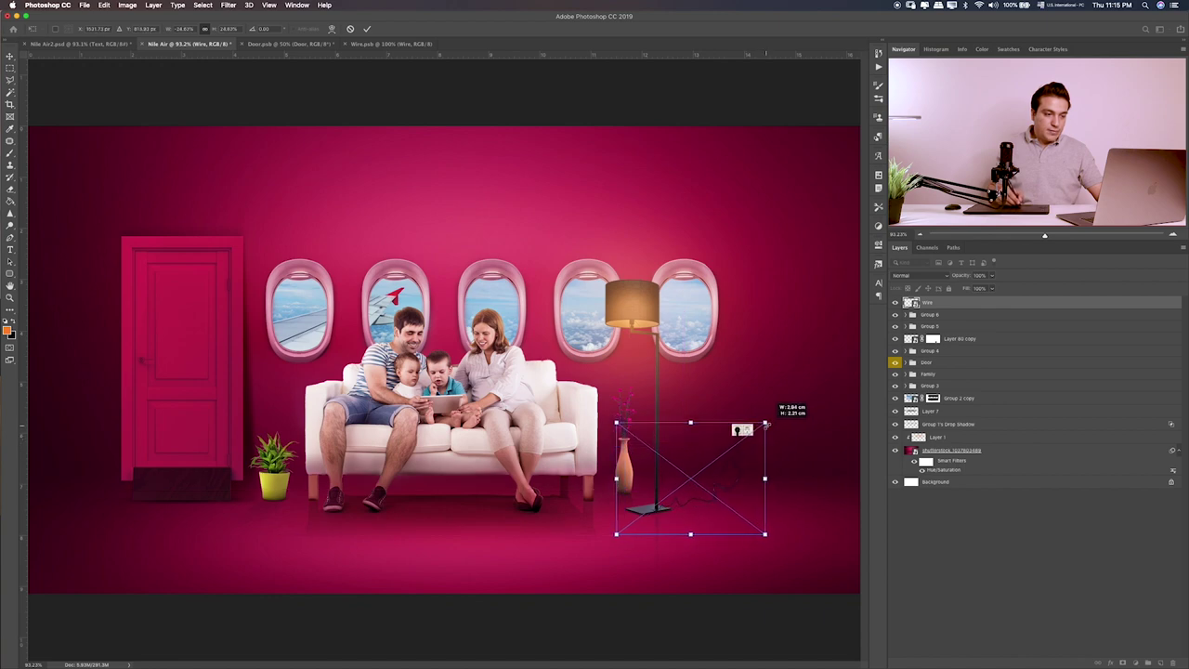
drag(729, 461, 720, 468)
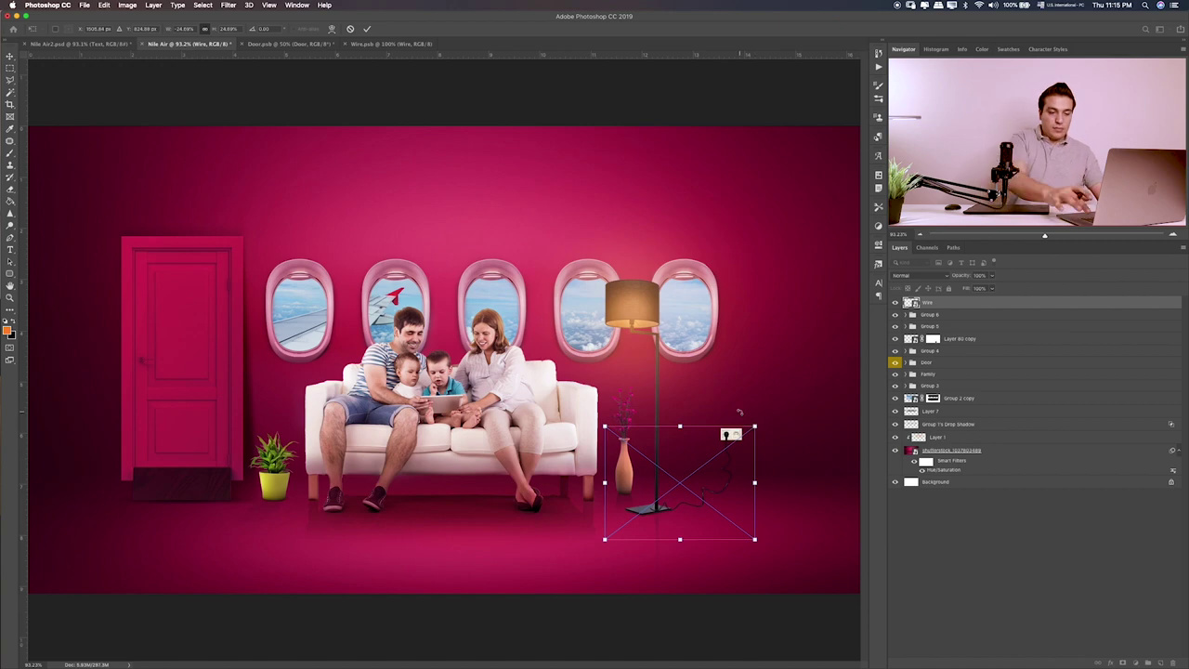
key(Return)
- Move the Wire layer one step down and nudge it into place while zoomed in
key(super+1)
key(super+plus)
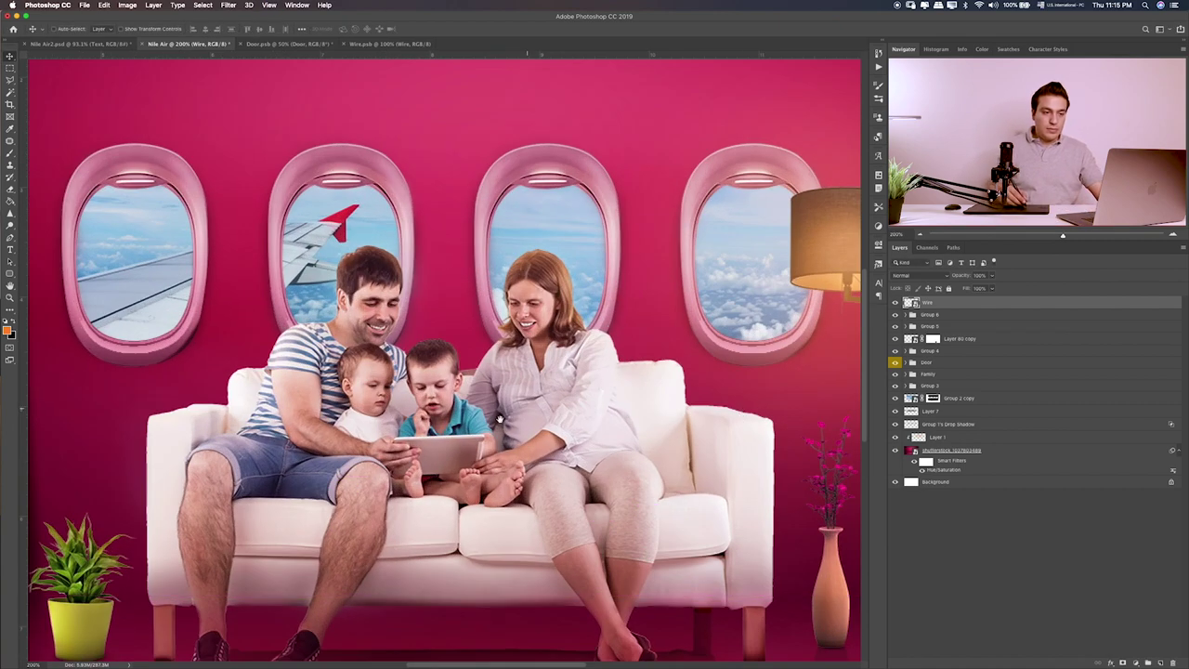
scroll(446, 391, down, 4)
scroll(446, 391, right, 7)
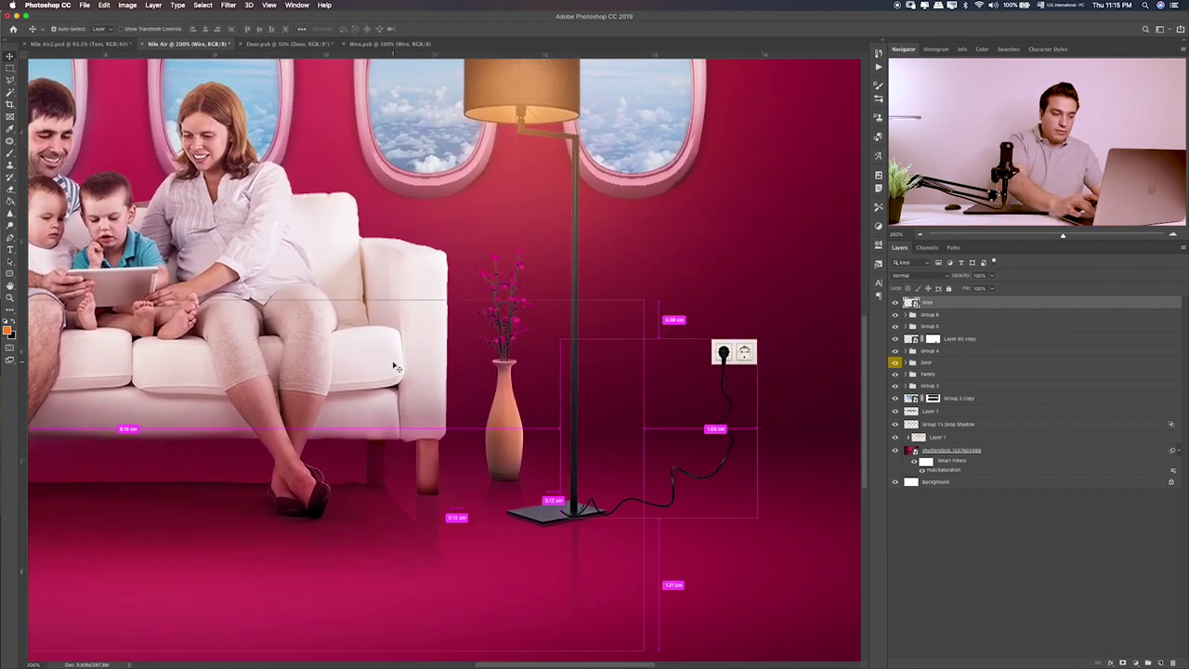
key(super+bracketleft)
key(super+bracketleft)
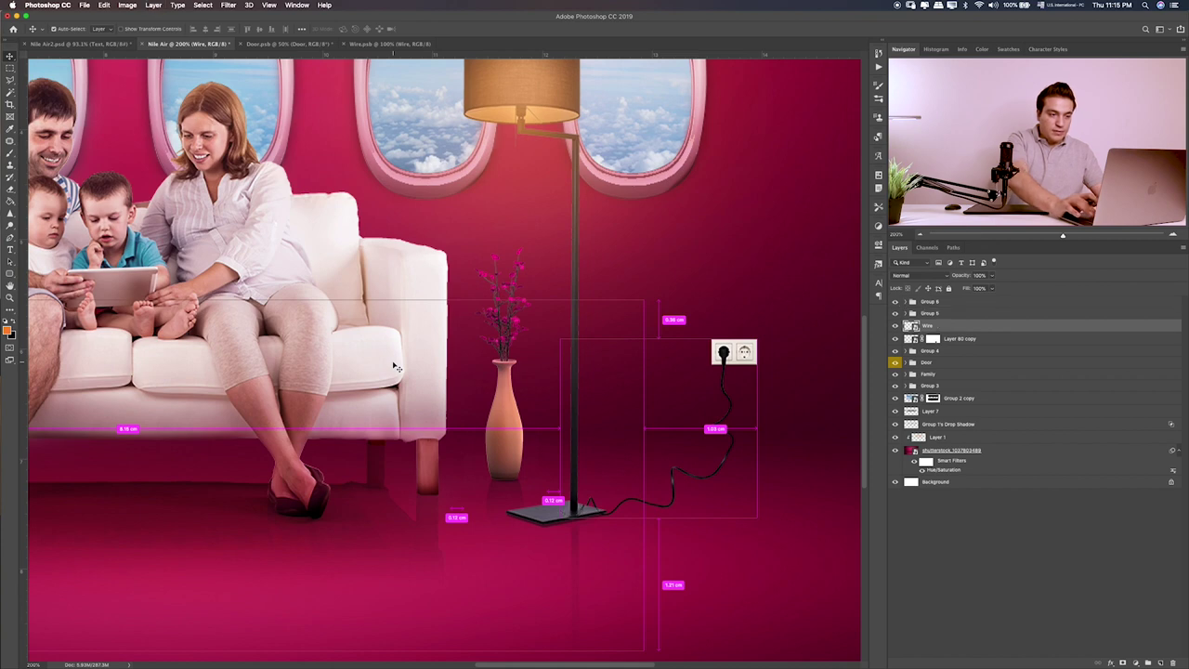
key(Up)
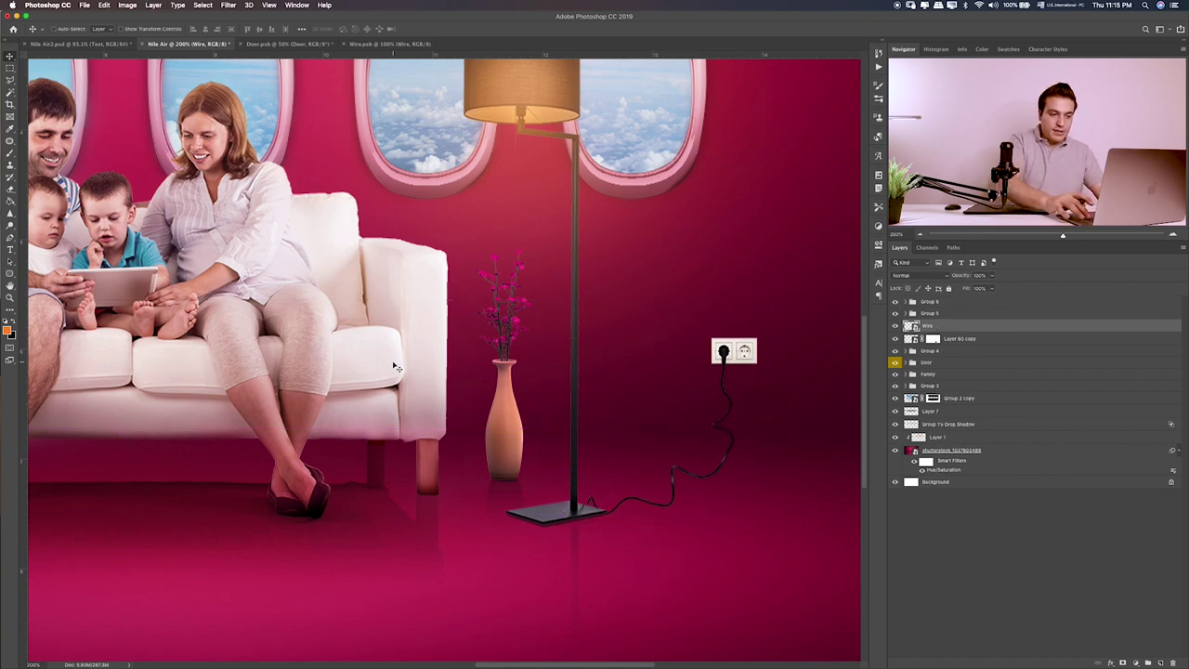
key(Up)
key(Up)
key(Up)
key(Up)
key(Right)
key(Right)
key(Right)
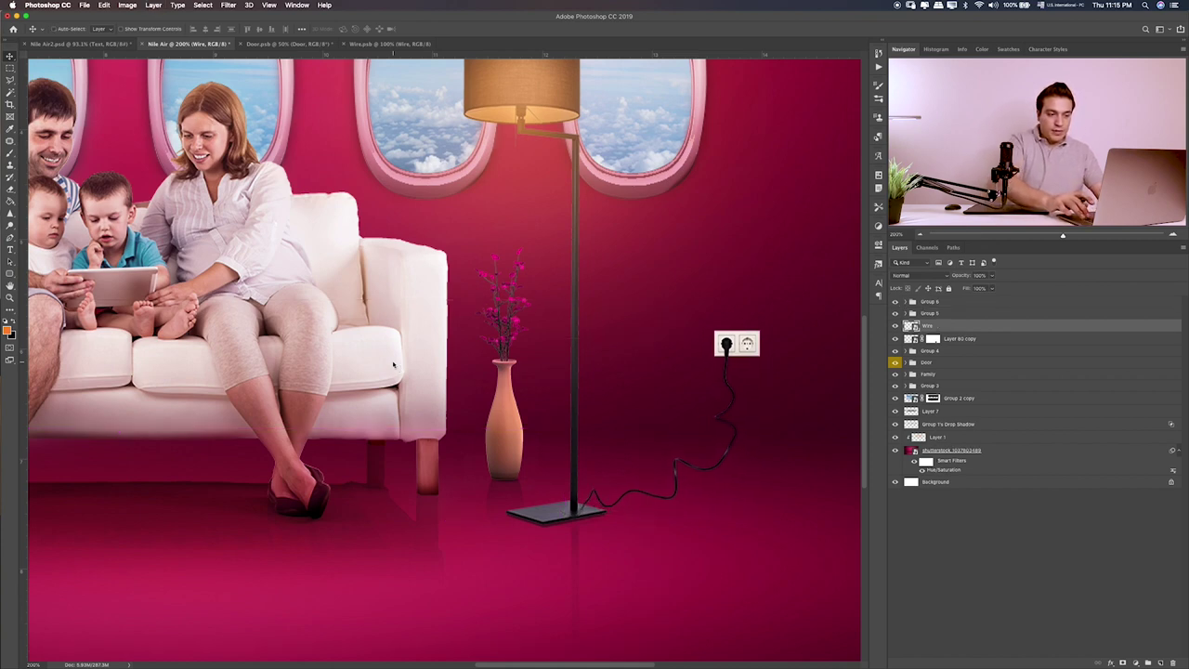
key(Right)
key(Right)
key(Left)
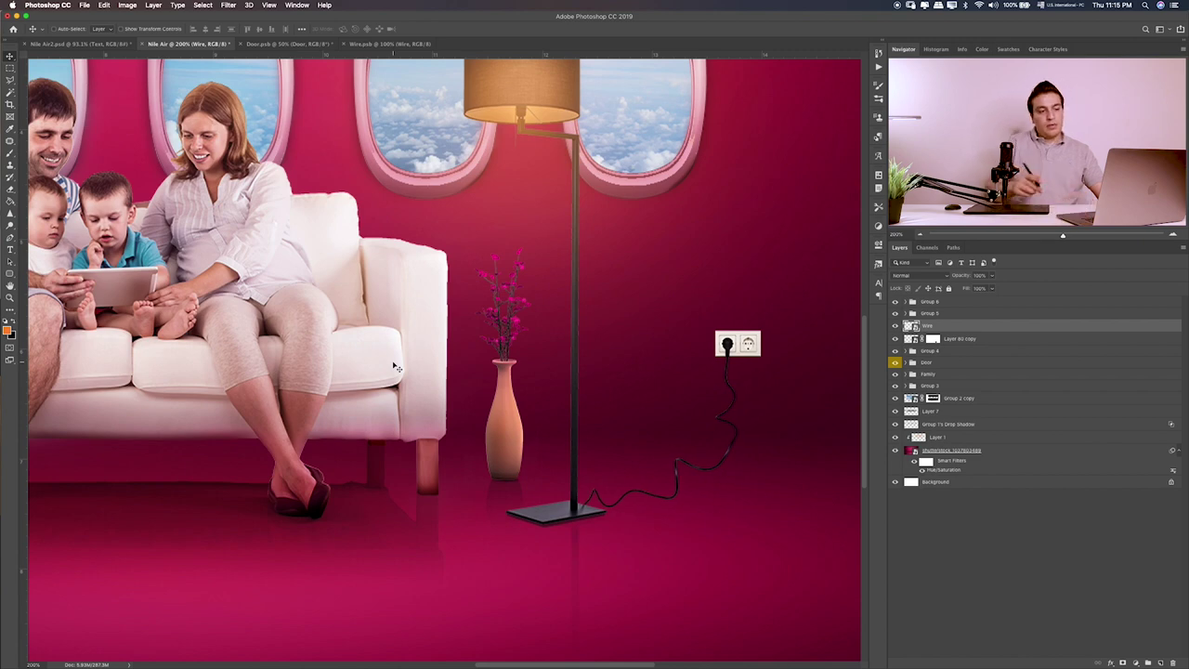
scroll(581, 410, right, 5)
scroll(580, 409, down, 2)
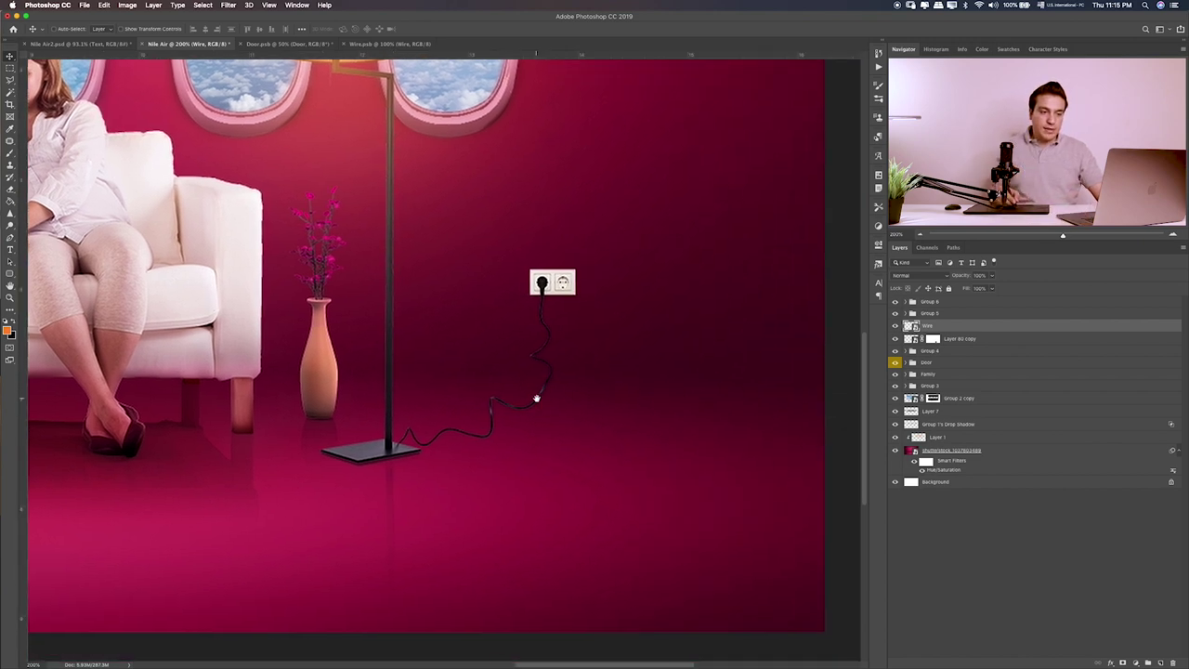
- Add a drop shadow with lowered opacity to the Wire layer
double_click(986, 327)
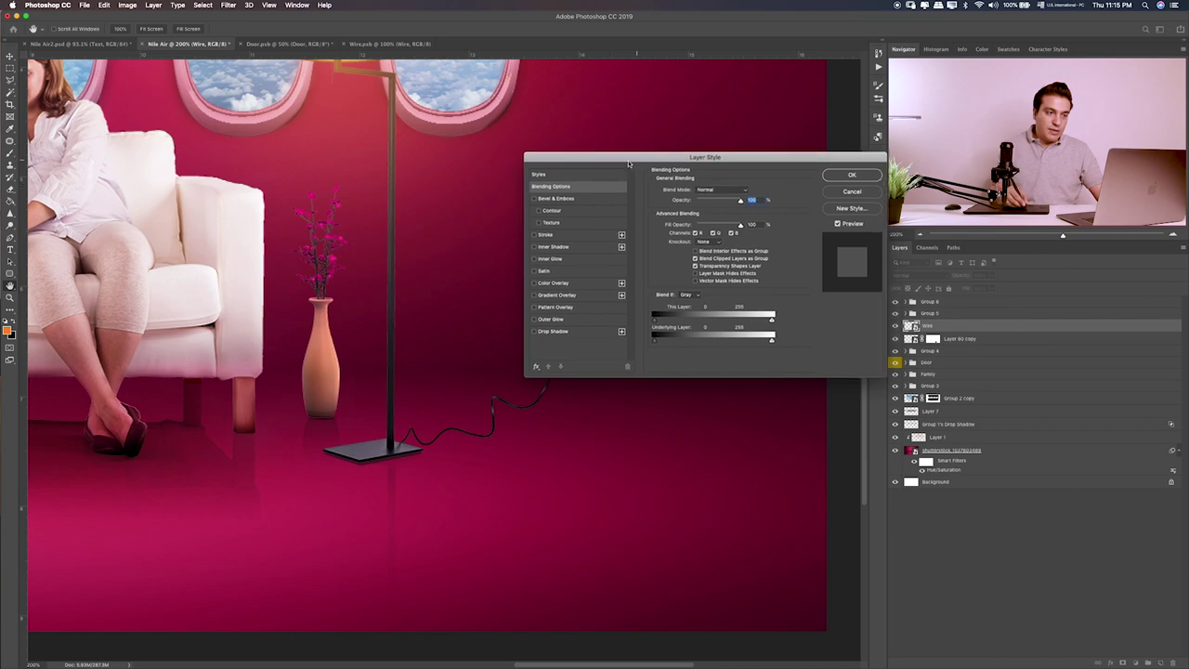
drag(638, 156, 224, 170)
click(127, 345)
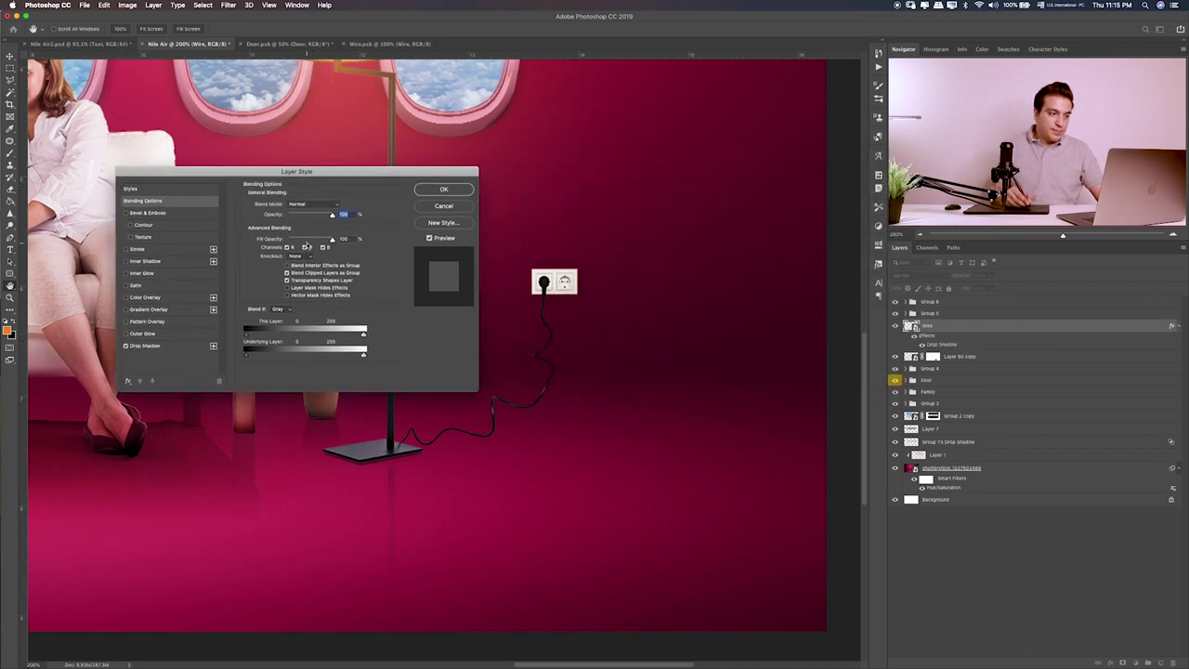
click(172, 347)
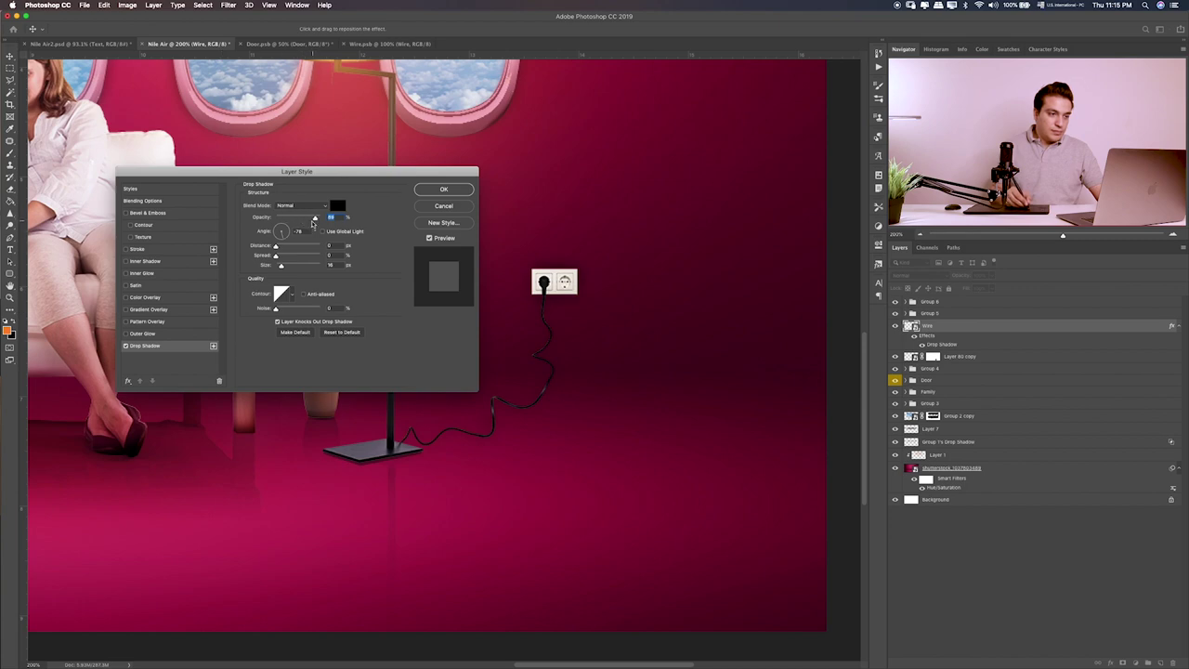
drag(312, 223, 308, 223)
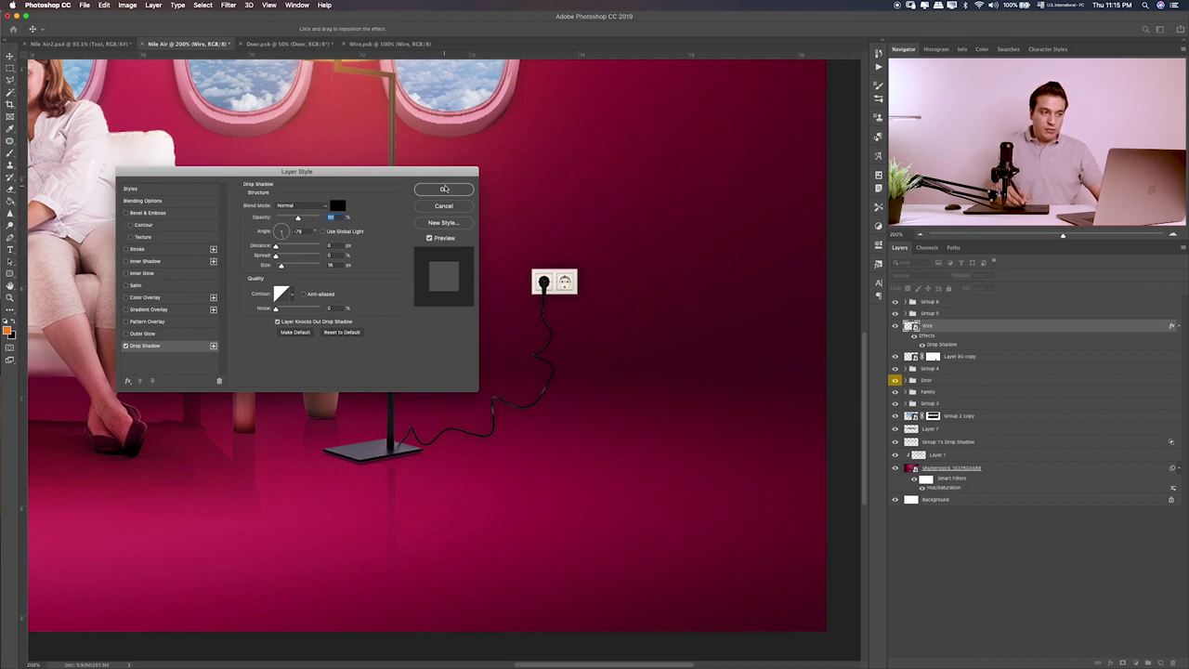
click(444, 189)
- Split the drop shadow onto its own layer, 'Wire's Drop Shadow', and select it
right_click(950, 345)
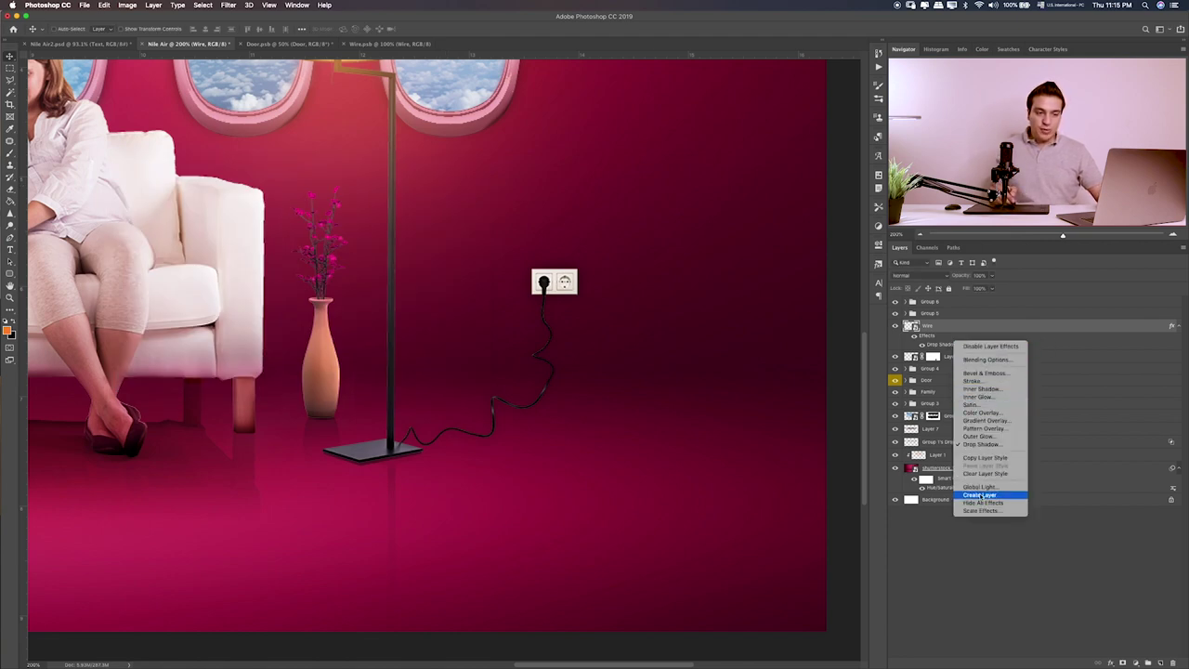
click(982, 487)
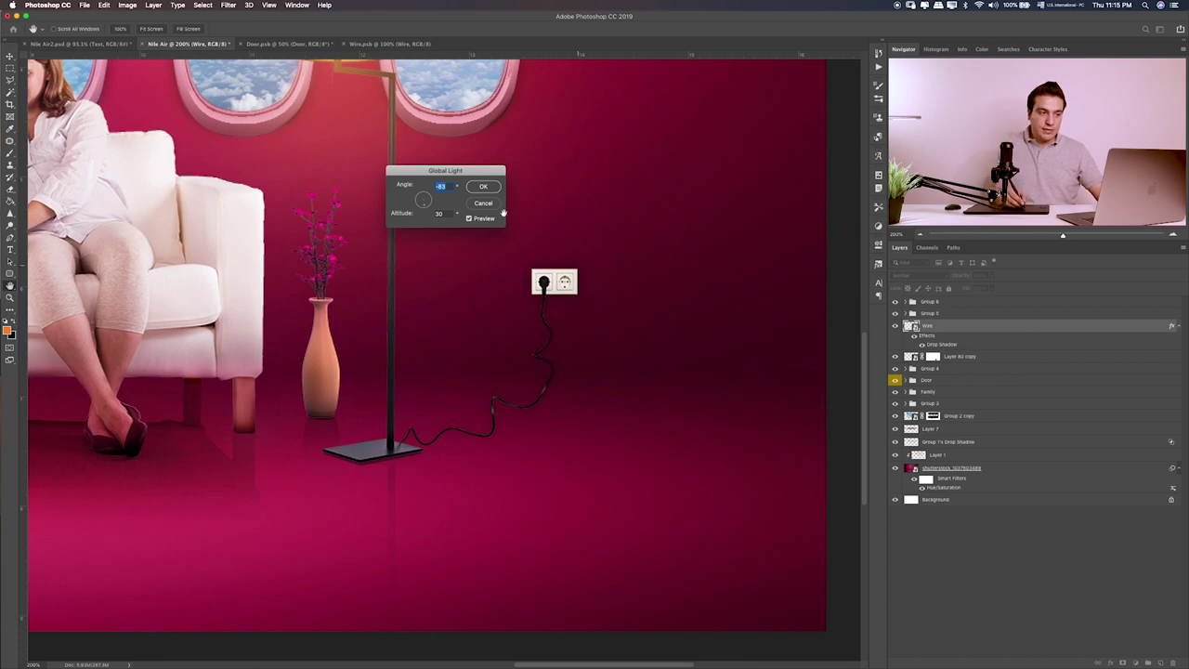
click(483, 203)
right_click(941, 333)
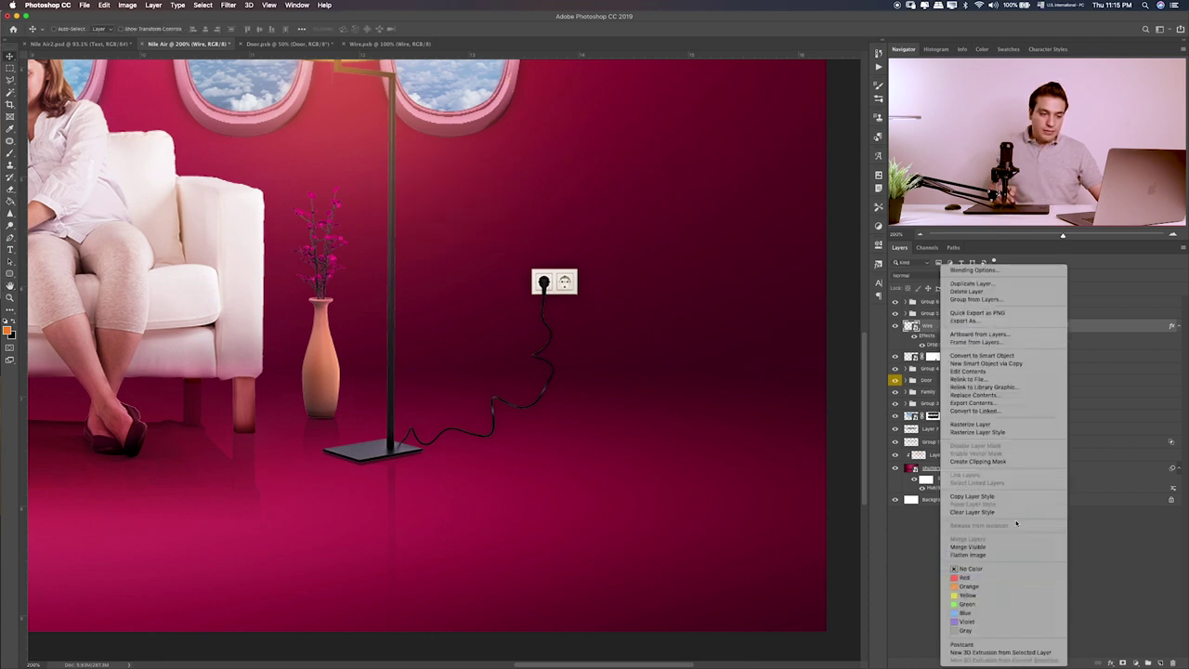
click(1115, 334)
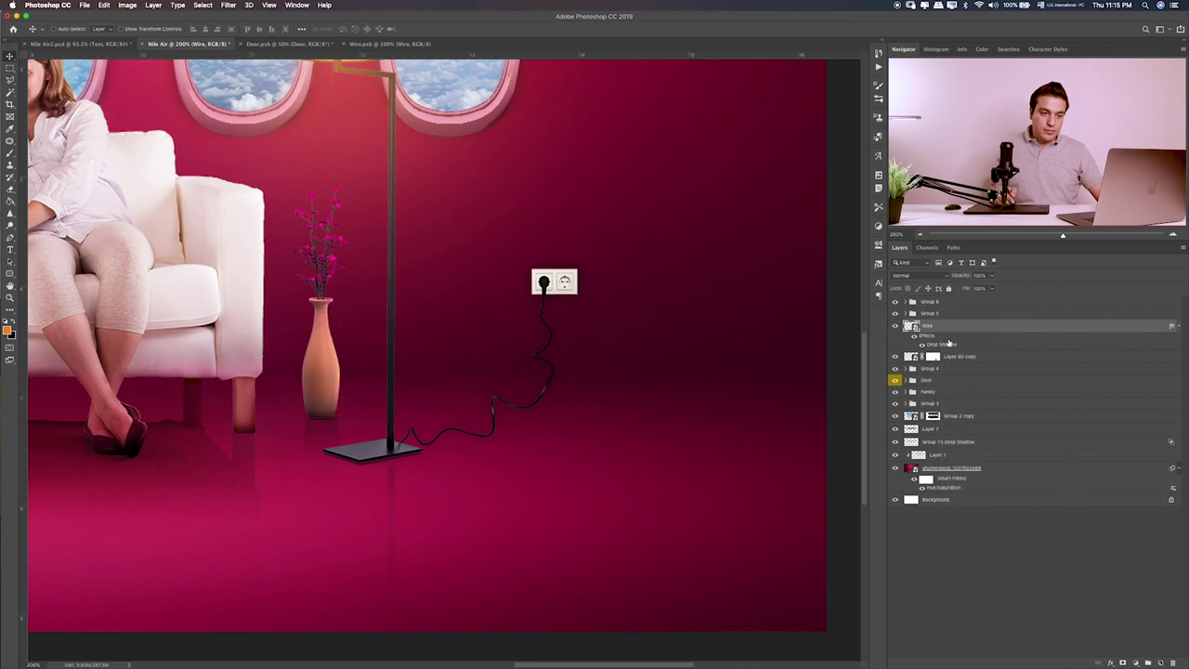
right_click(948, 343)
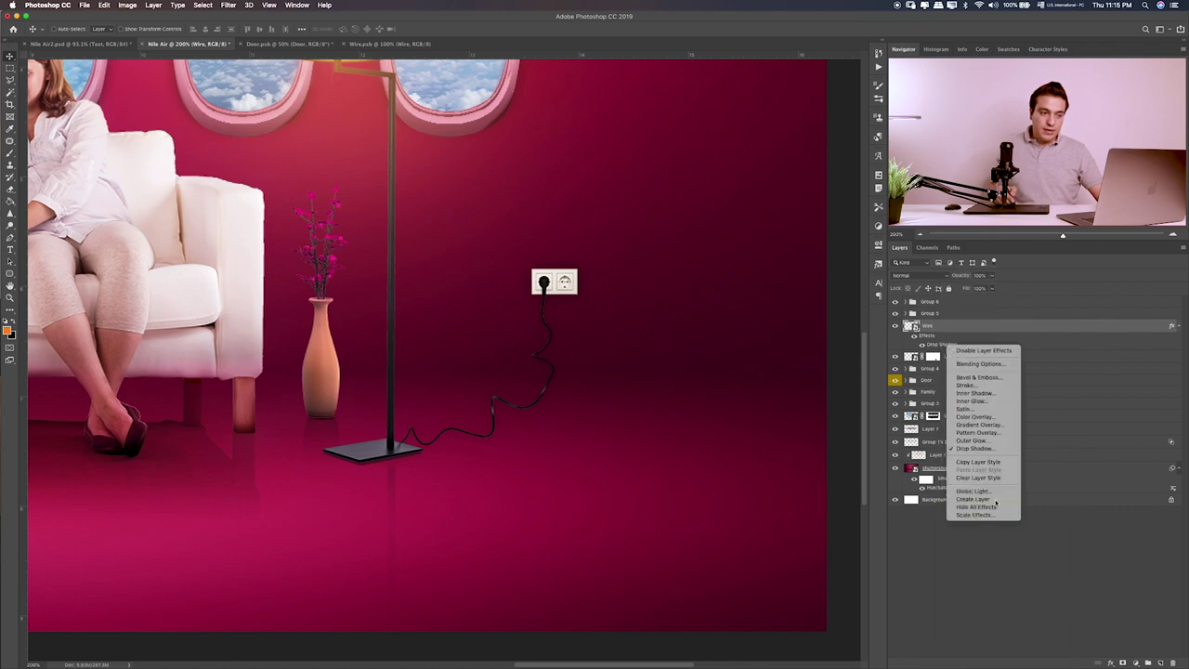
click(974, 499)
click(926, 338)
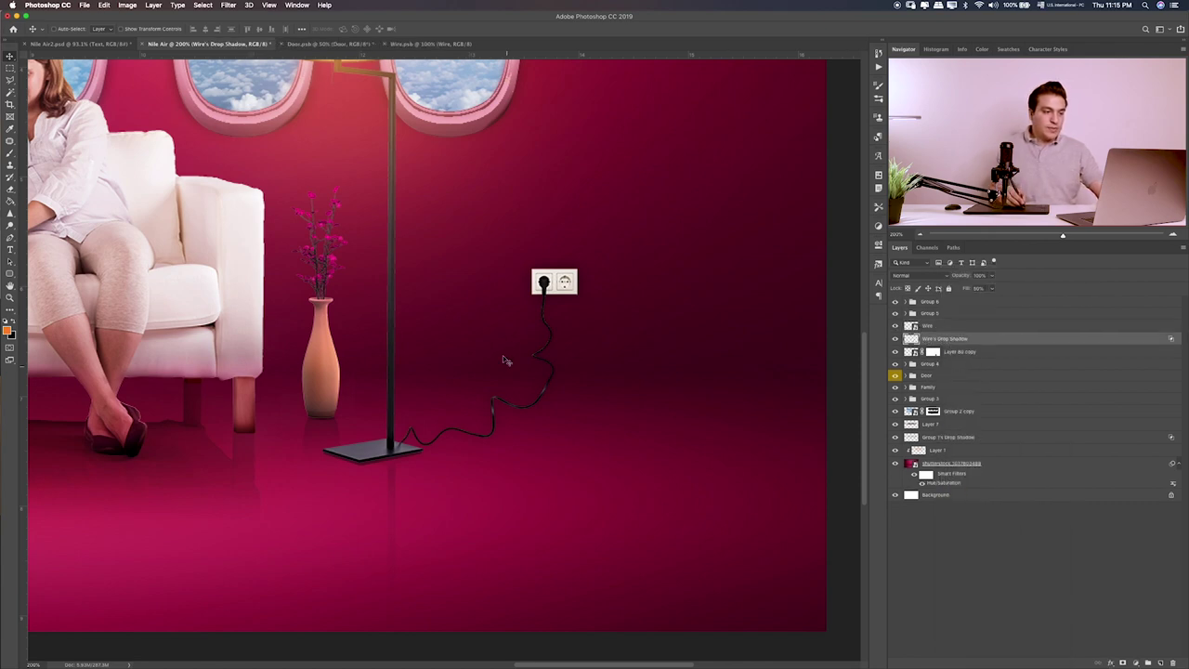
- Paint a dark dab on a new layer and squash it into a thin shadow strip under the wire
key(e)
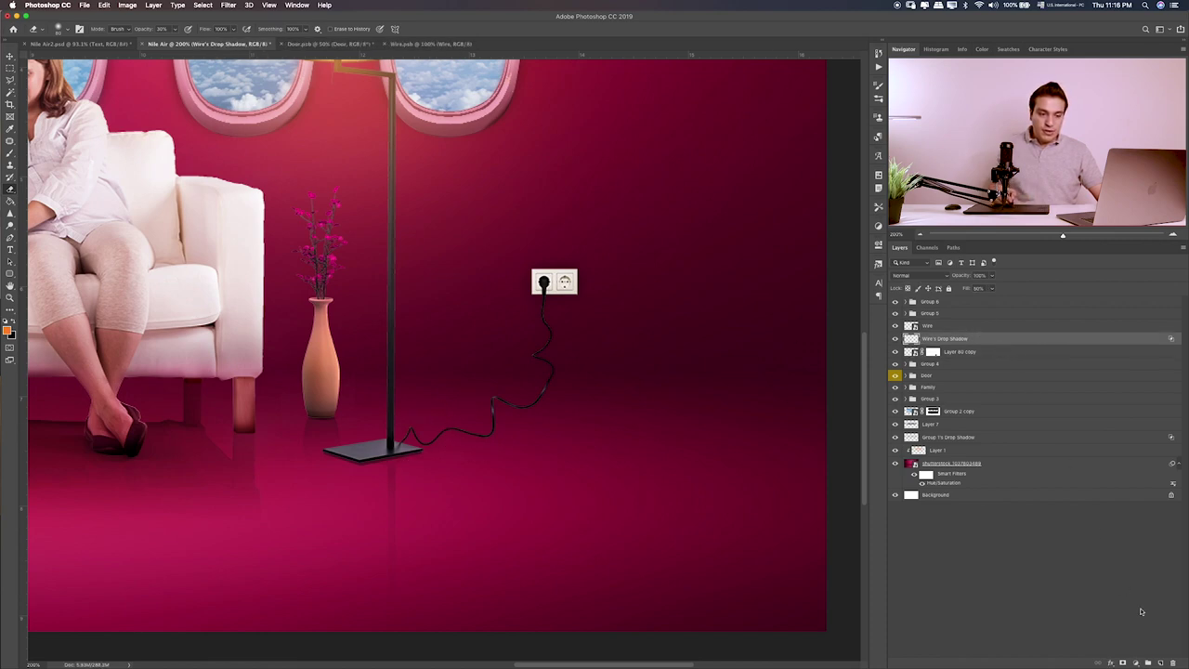
click(1160, 662)
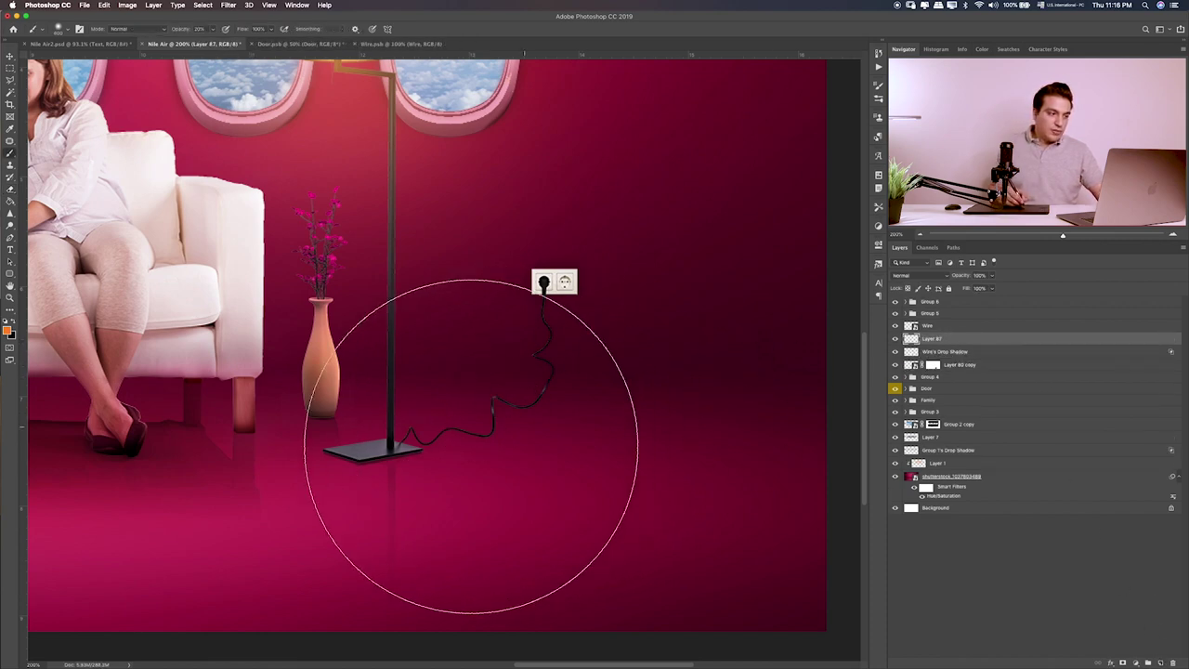
key(b)
key(bracketleft)
key(bracketleft)
key(bracketleft)
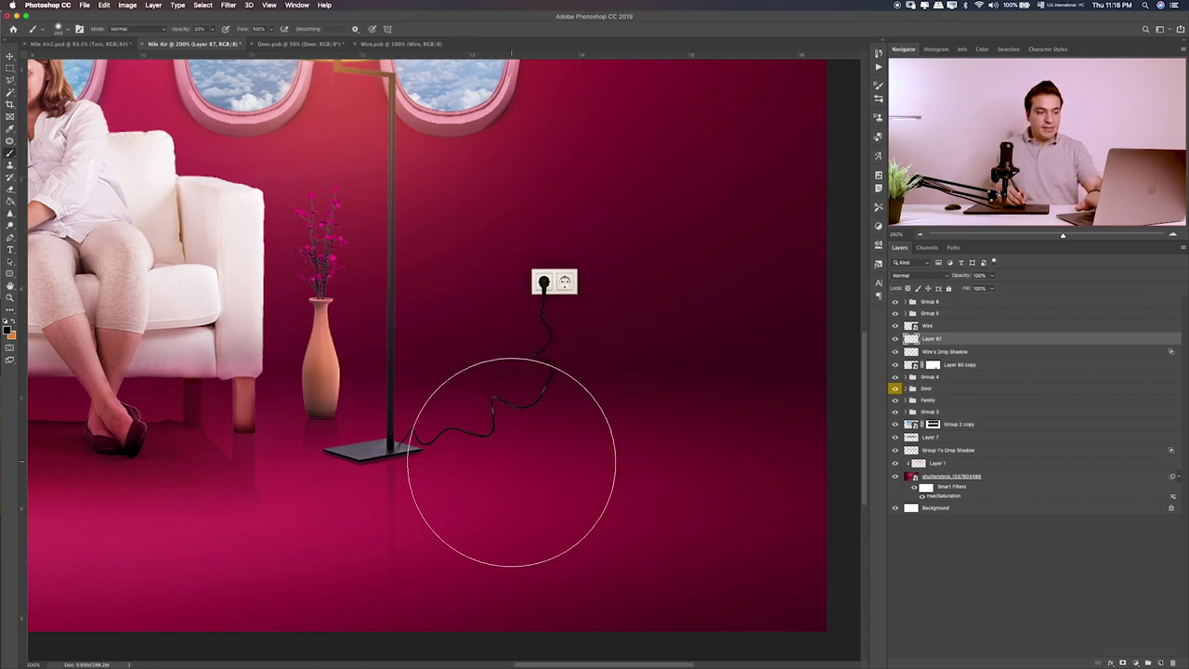
key(bracketleft)
key(bracketleft)
key(bracketleft)
key(bracketleft)
key(bracketleft)
key(bracketleft)
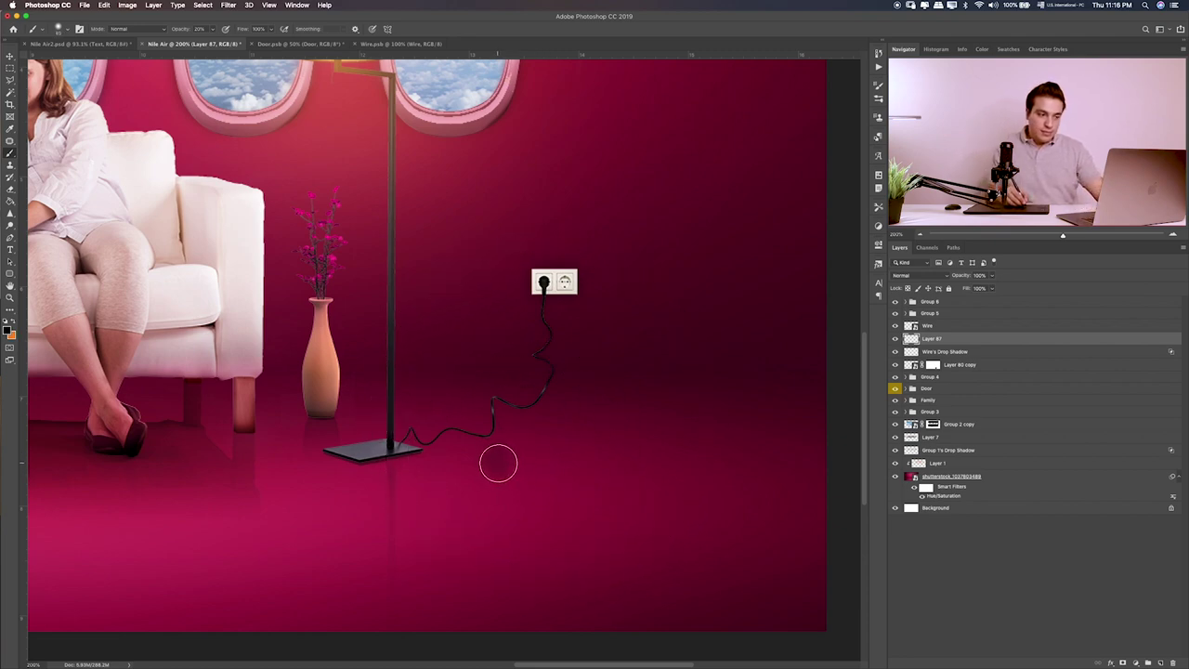
click(495, 462)
key(ctrl+t)
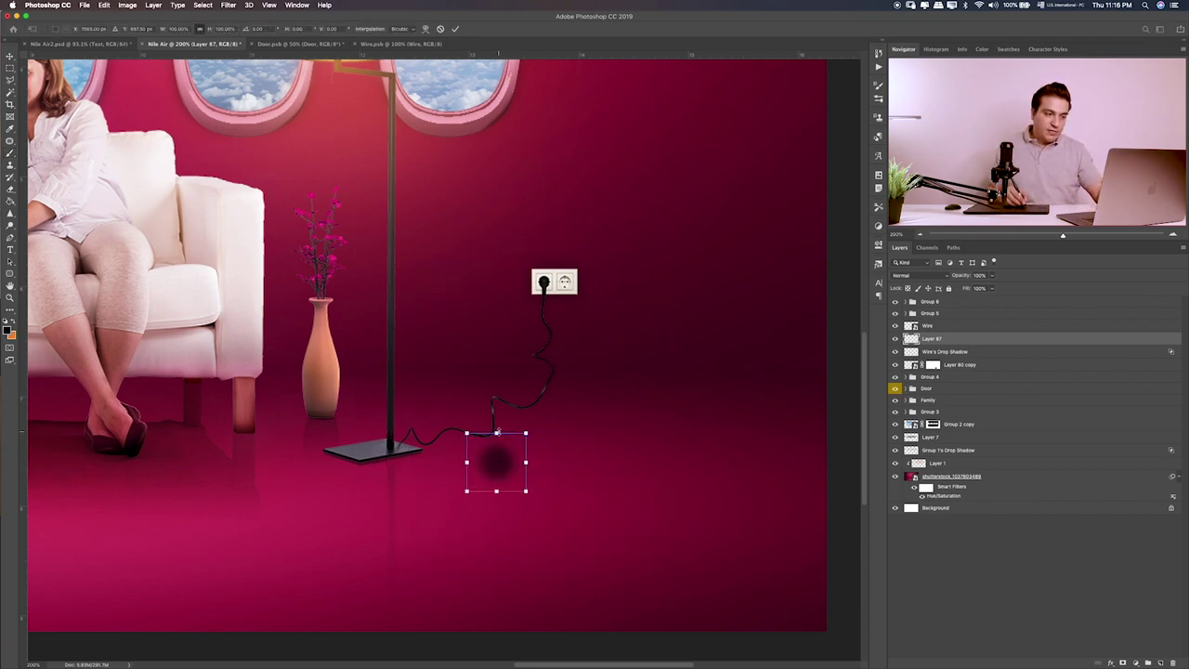
mouse_move(498, 432)
mouse_down()
mouse_move(497, 479)
mouse_move(500, 430)
mouse_up()
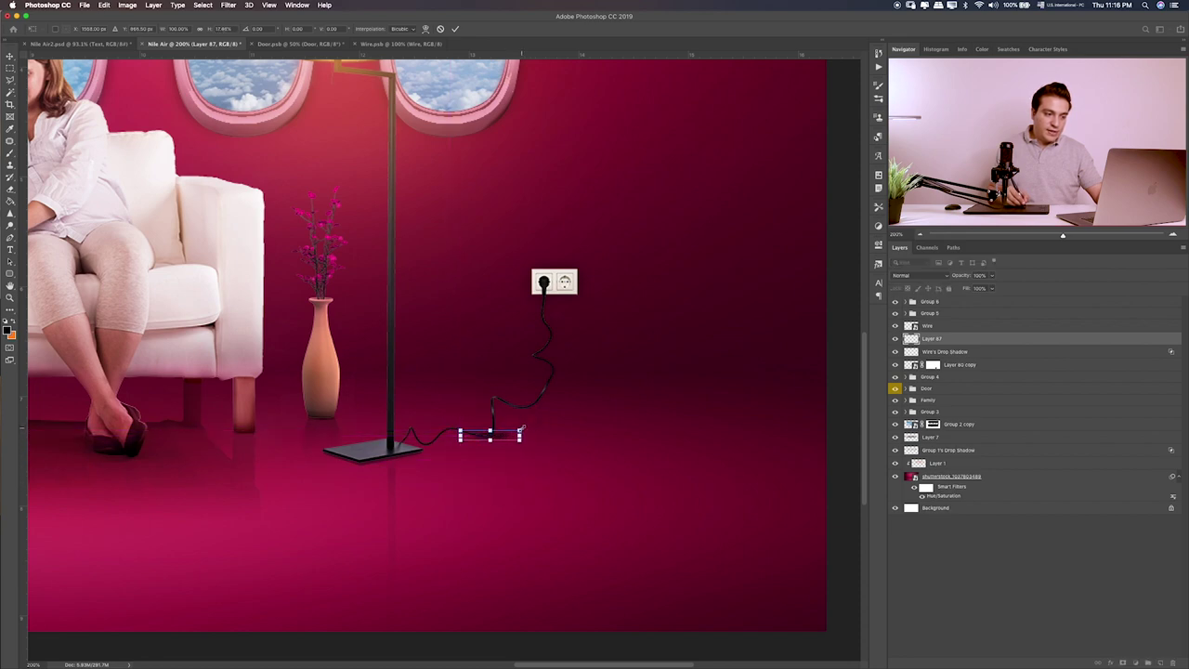
key(Return)
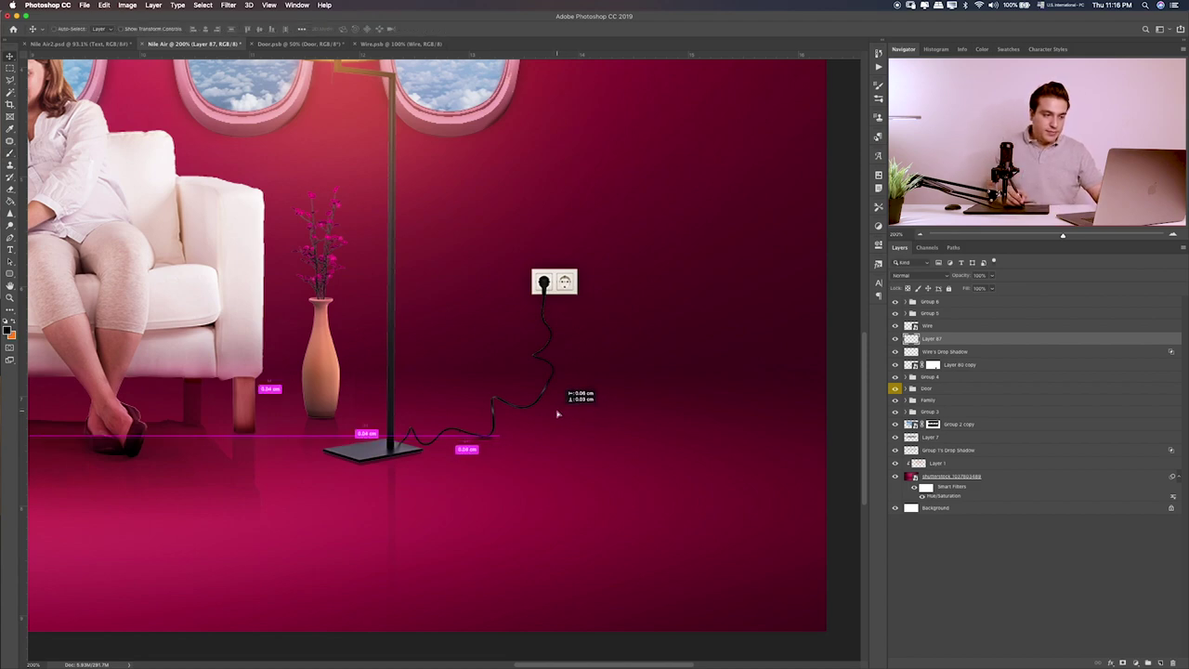
click(991, 277)
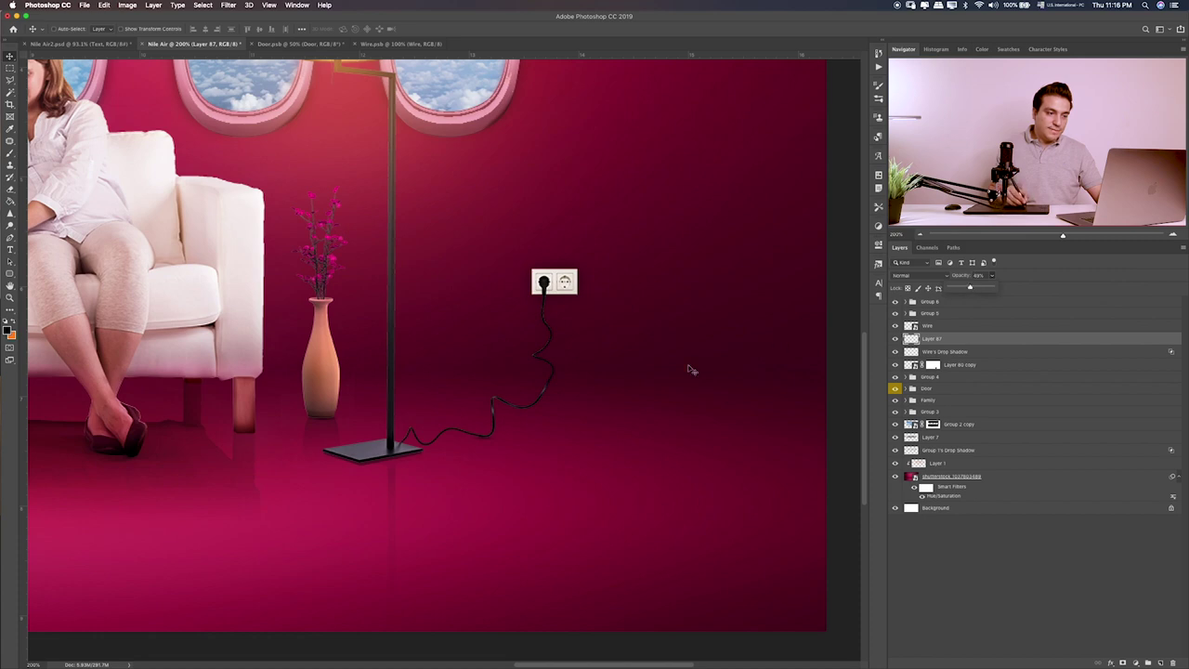
- Duplicate the lamp reflection as Layer 87 copy and Layer 67 copy 2, adjusting their opacity and fill
drag(498, 442, 550, 434)
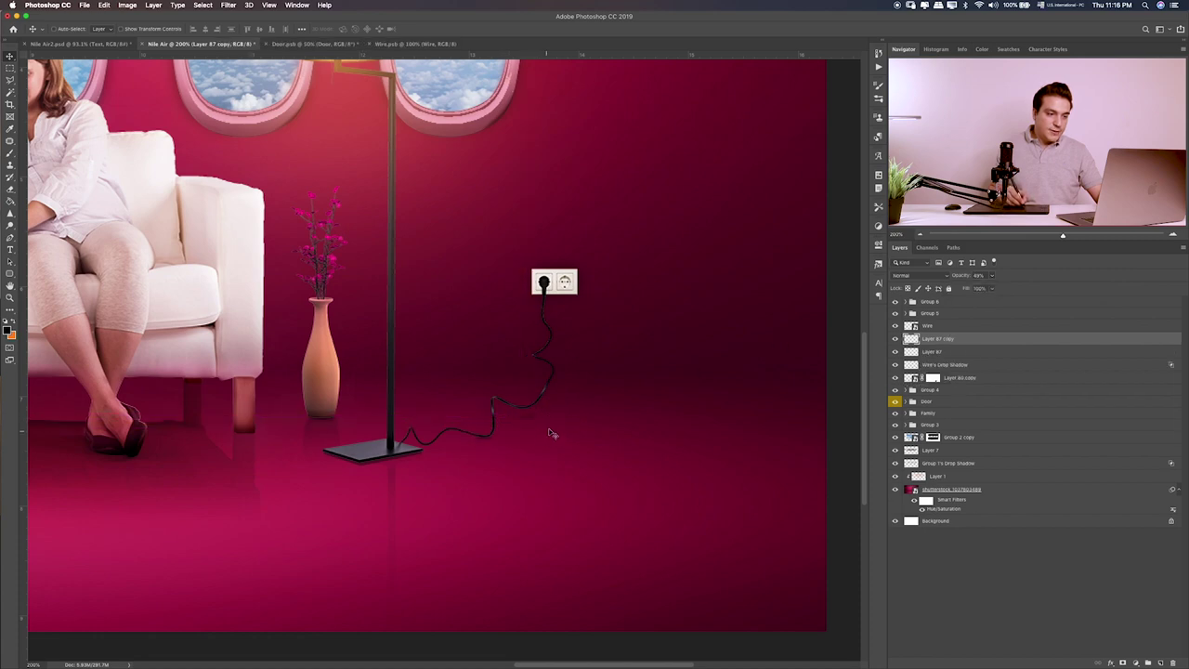
click(995, 287)
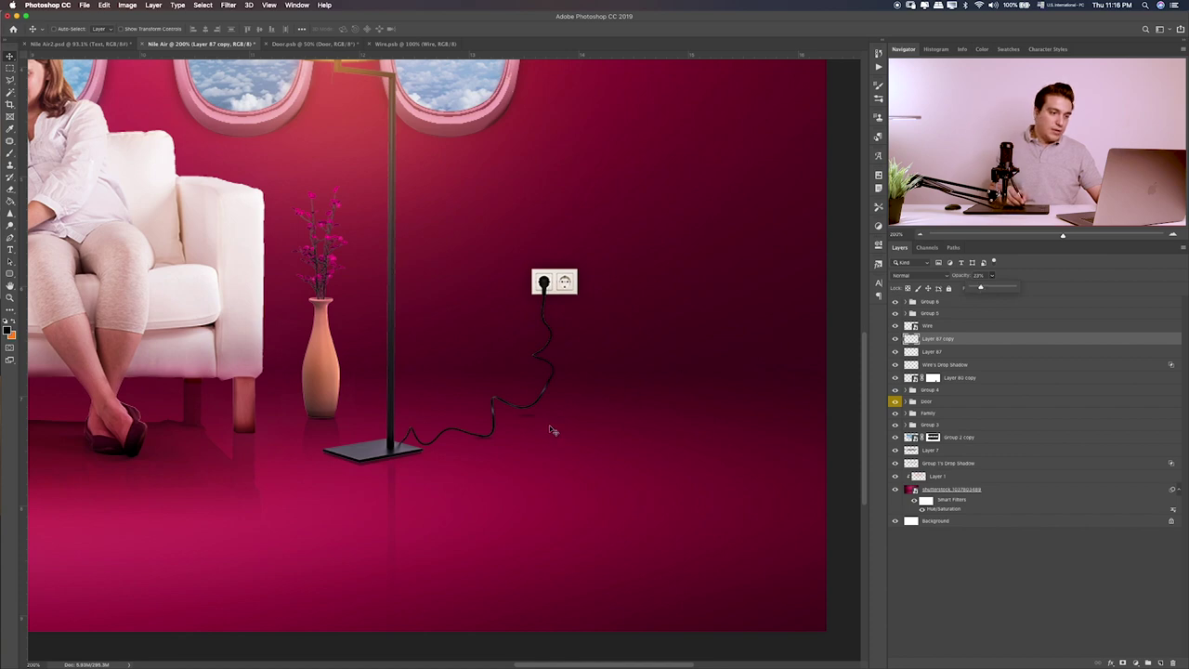
mouse_move(547, 432)
mouse_down()
mouse_move(452, 477)
mouse_move(543, 468)
mouse_move(510, 472)
mouse_up()
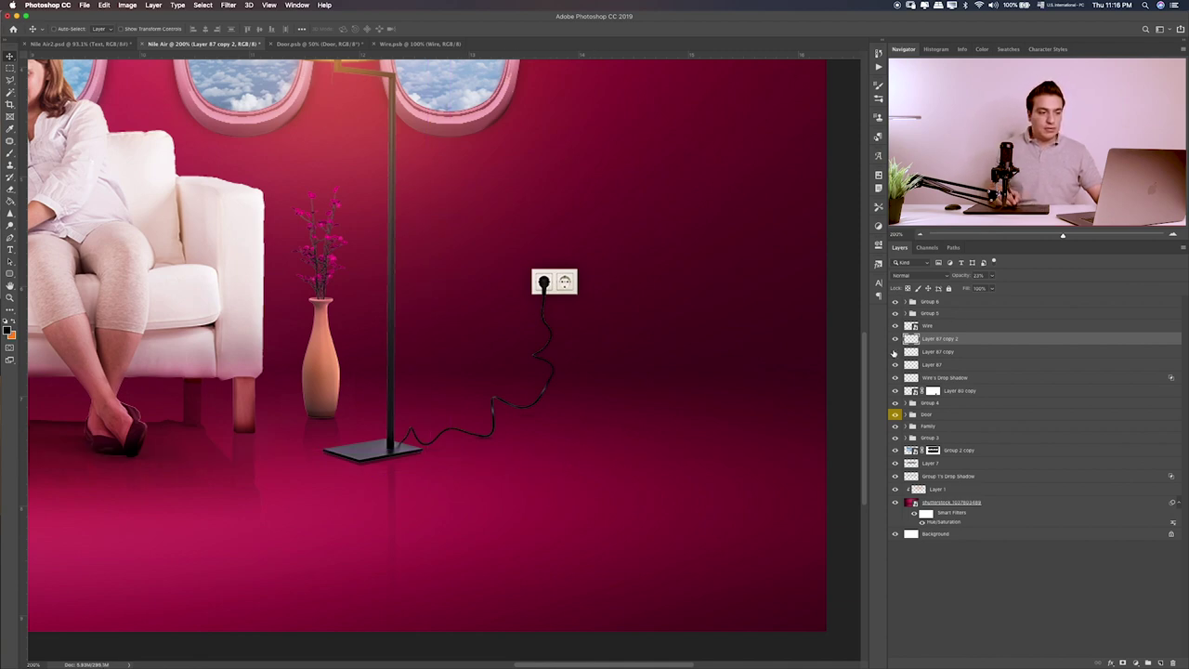
click(950, 353)
click(986, 288)
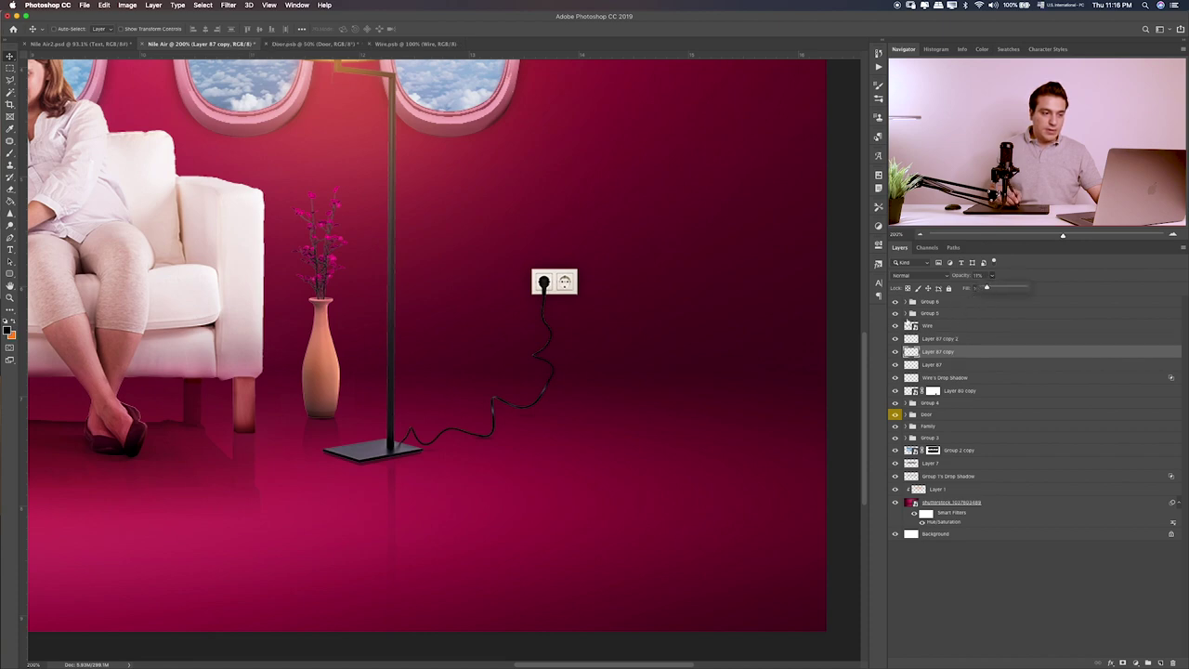
click(888, 370)
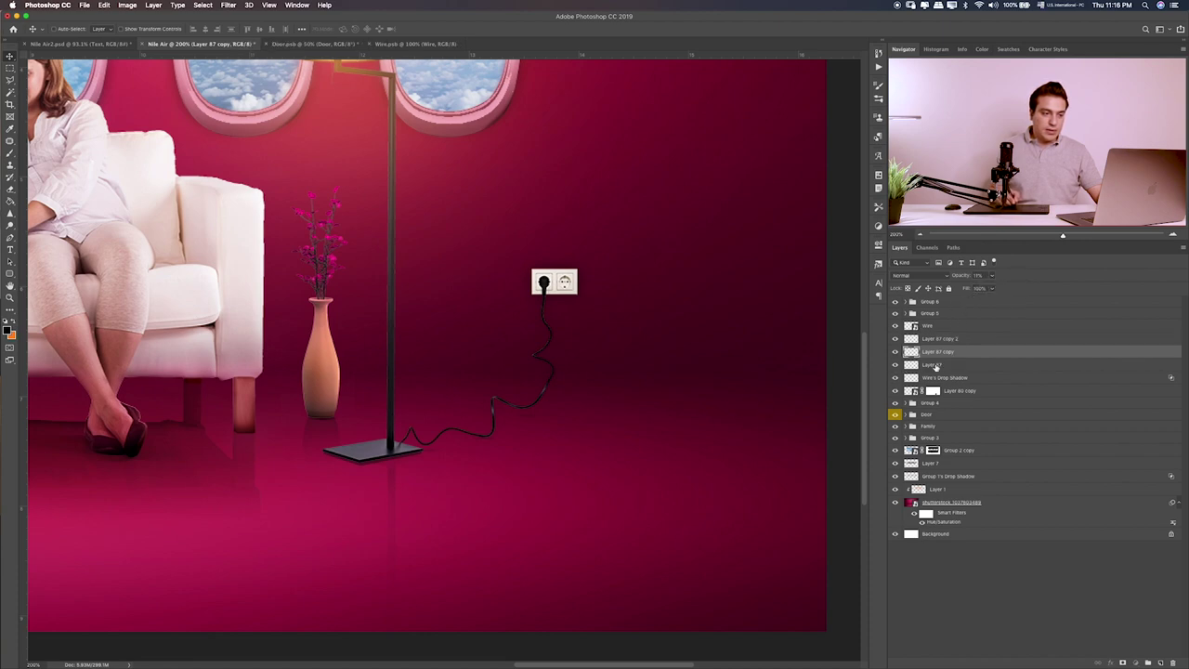
click(935, 365)
click(985, 288)
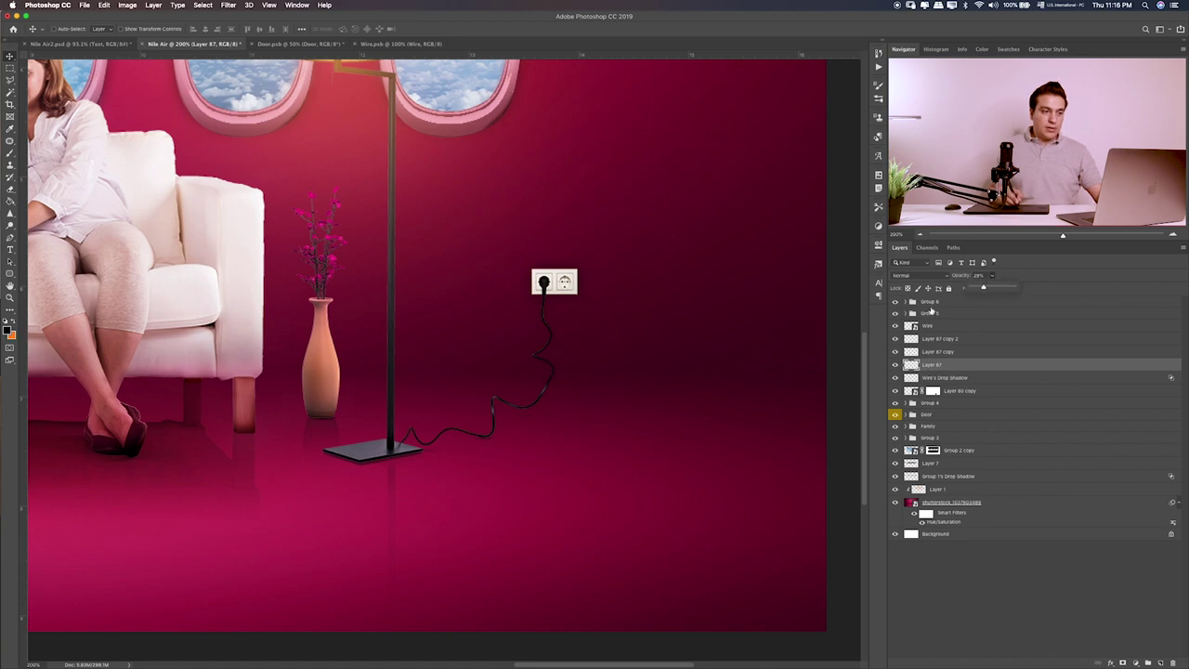
scroll(437, 395, left, 10)
scroll(483, 418, up, 4)
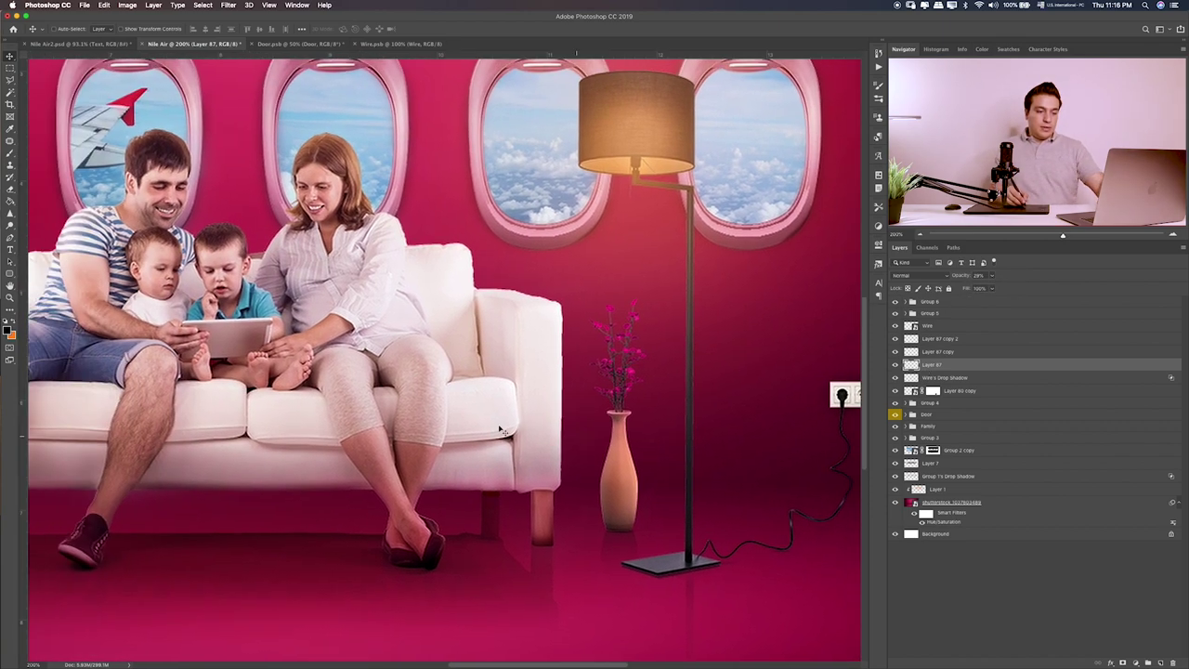
key(ctrl+0)
- Select Group 6, switch to Finder, and Quick Look Door.psb, Family.psb and Babe.psb
click(937, 314)
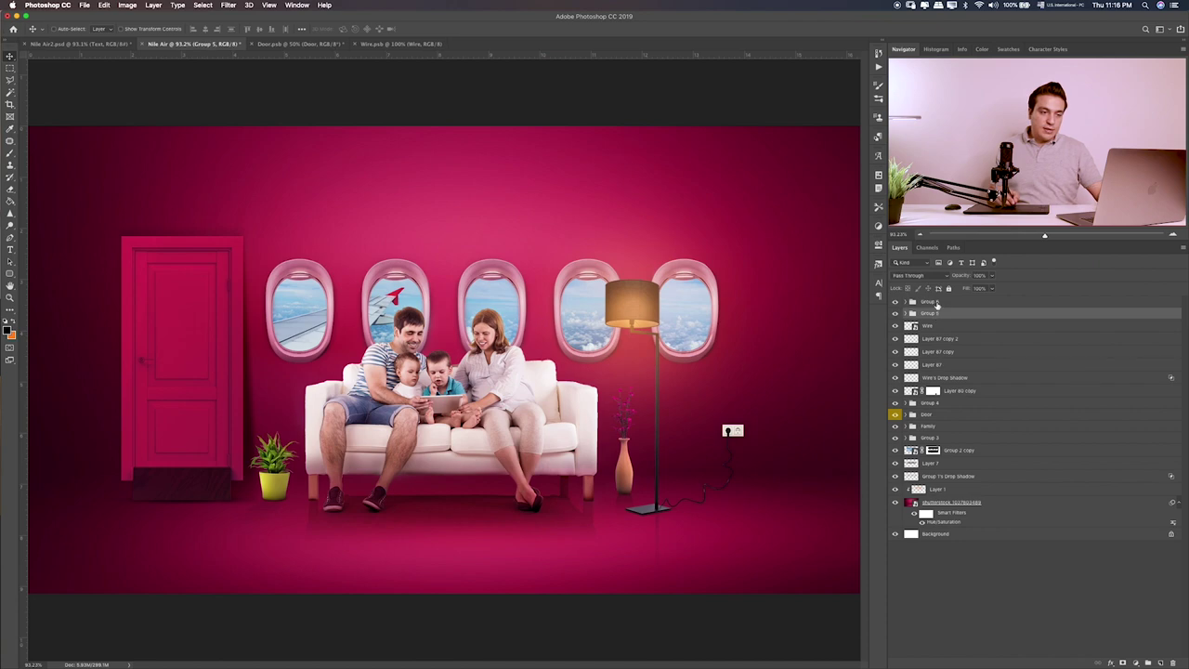
key(super+Tab)
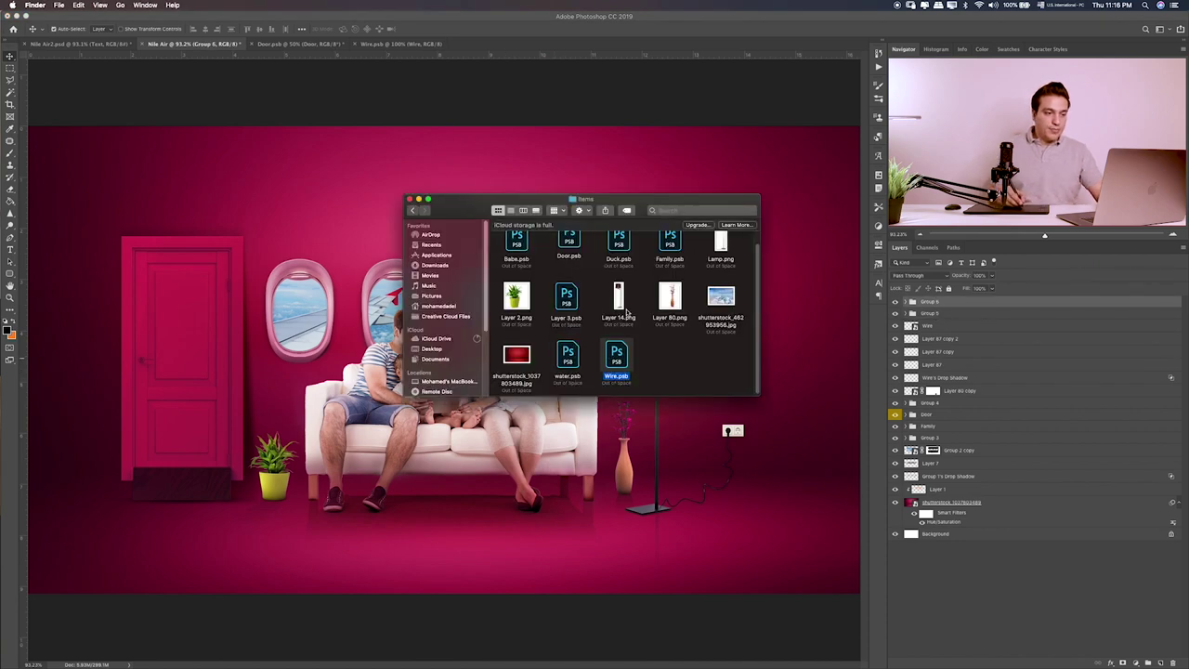
key(Left)
key(Up)
key(Up)
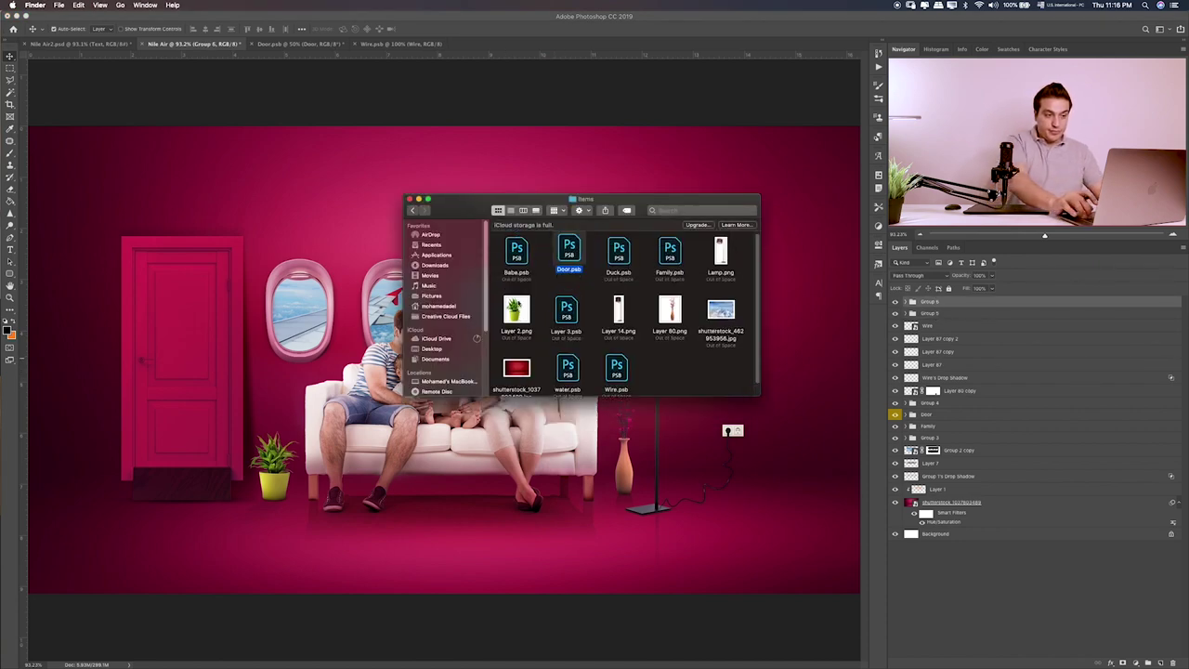
key(space)
key(Left)
key(Right)
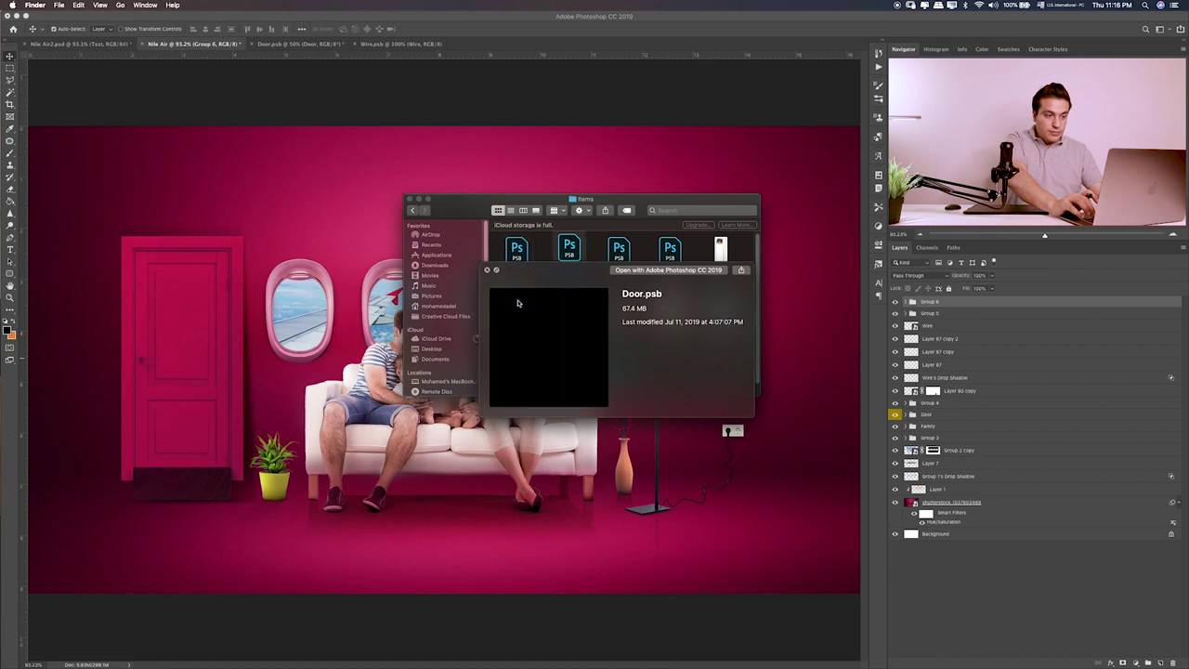
key(Right)
key(Right)
key(Left)
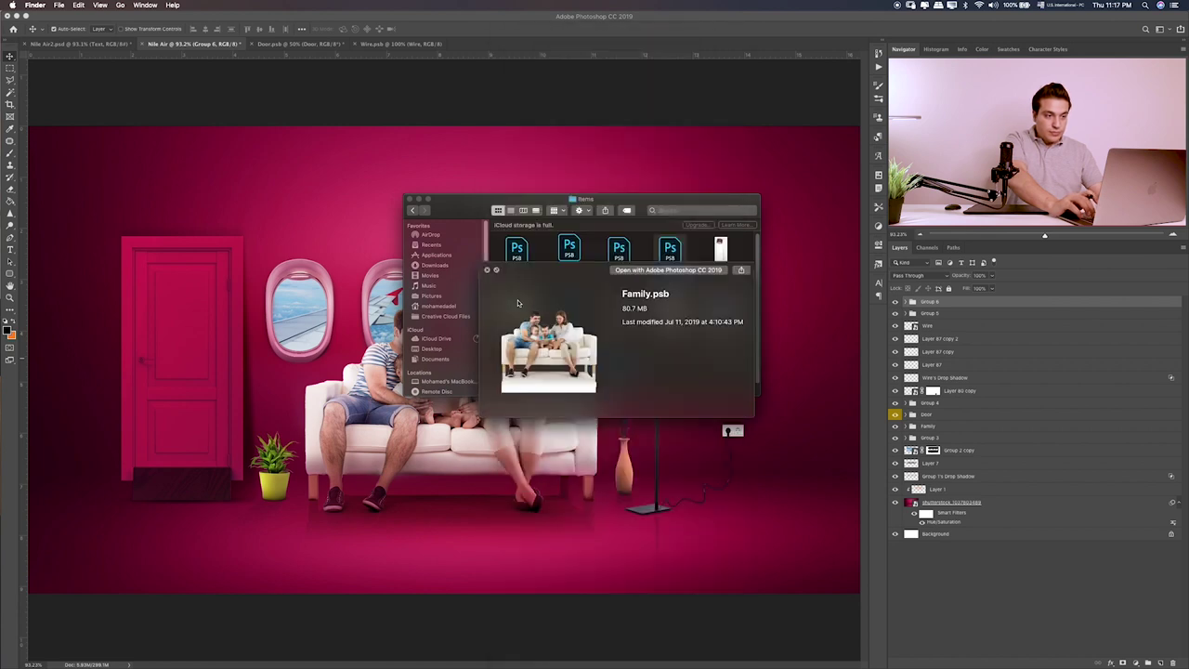
key(Left)
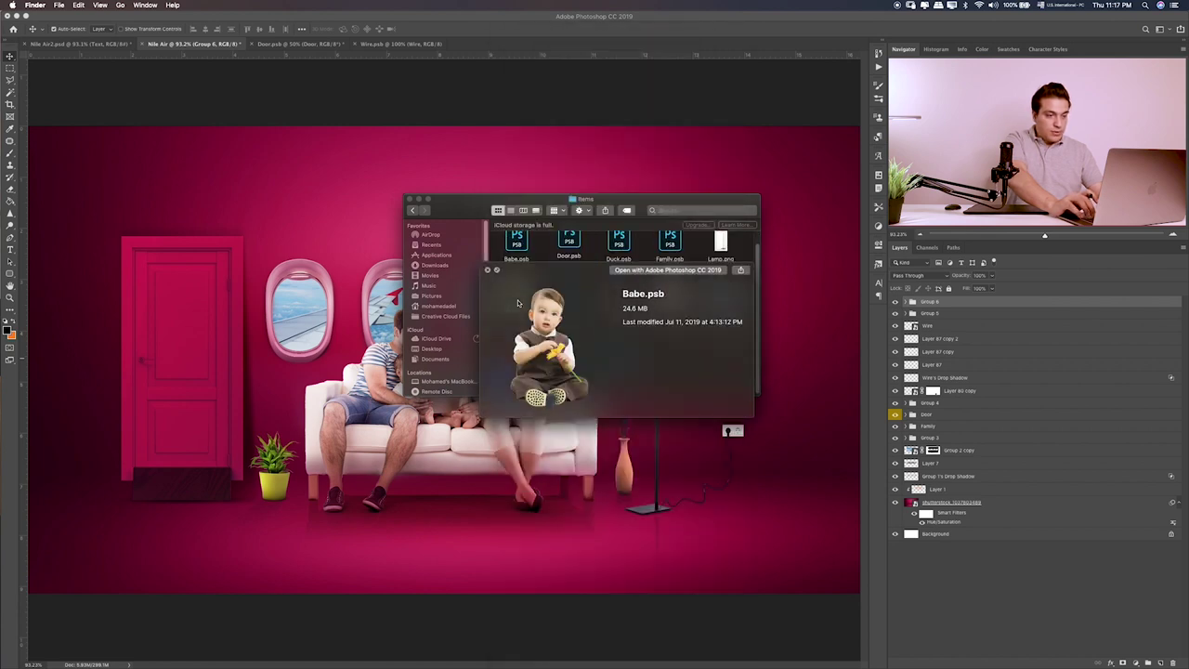
- Preview Layer 14.png and Duck.psb, then select Lamp.png
key(space)
key(Up)
key(Right)
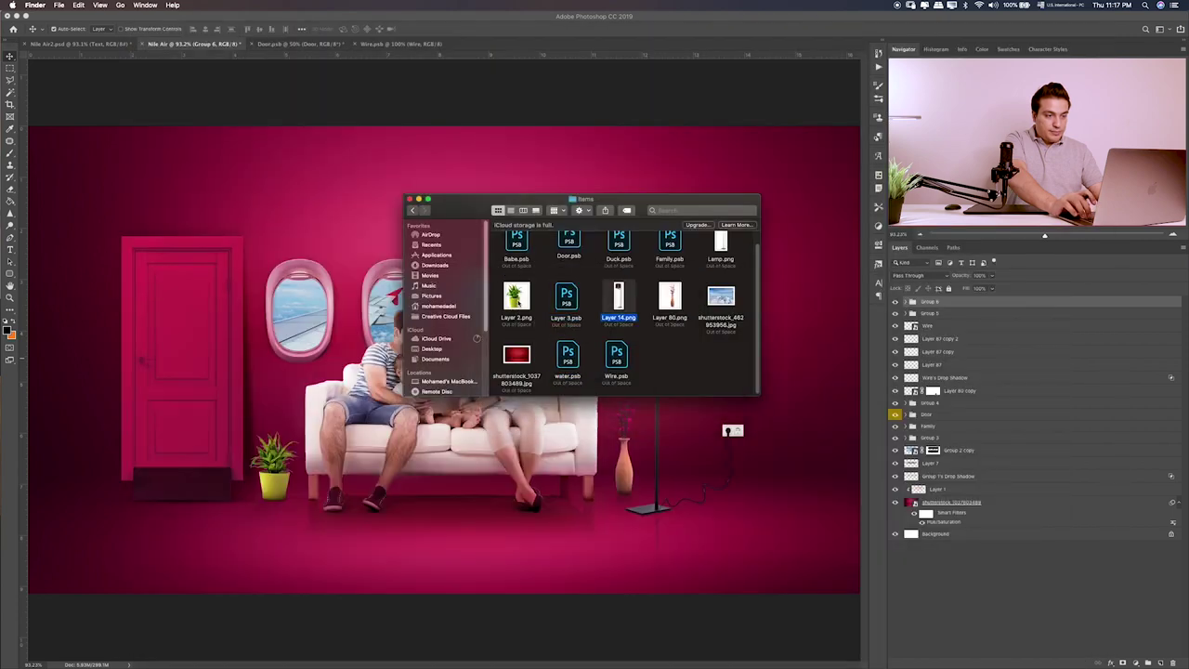
key(Right)
key(Left)
key(space)
key(space)
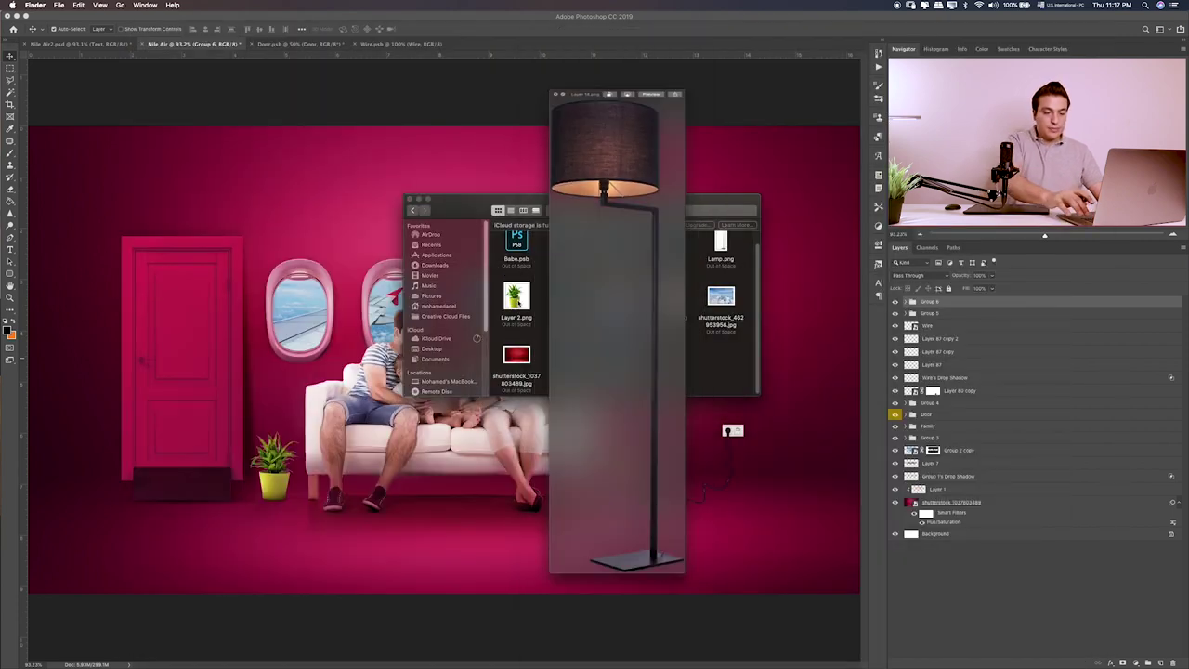
key(Up)
key(space)
key(Right)
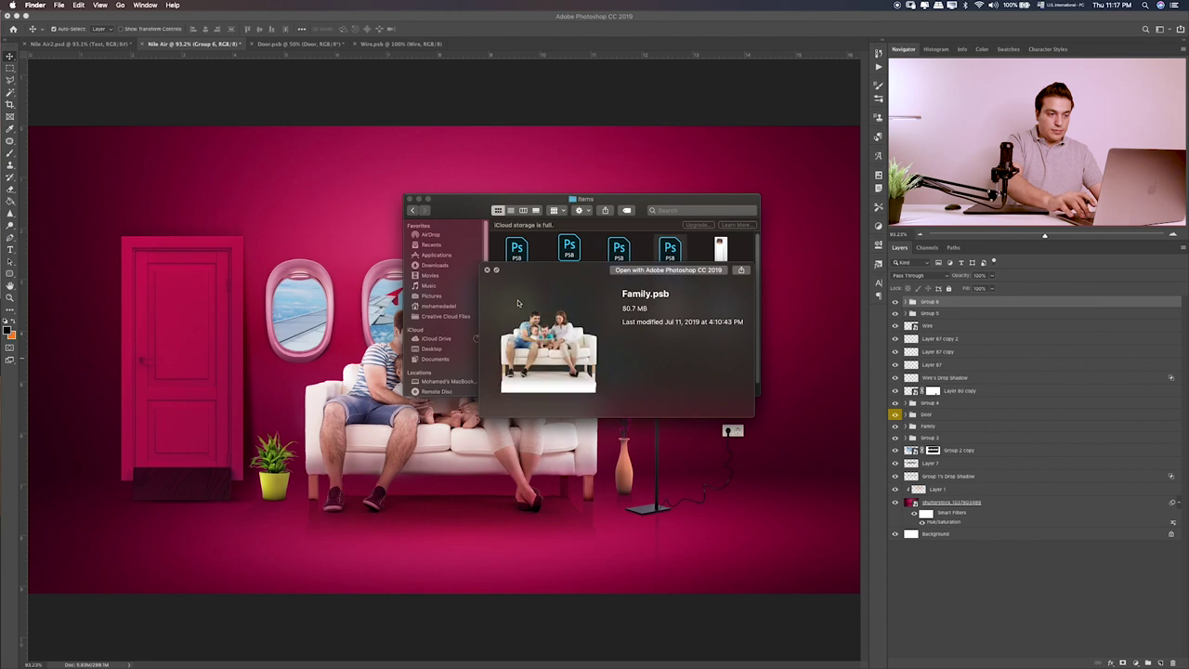
key(Right)
key(Right)
key(space)
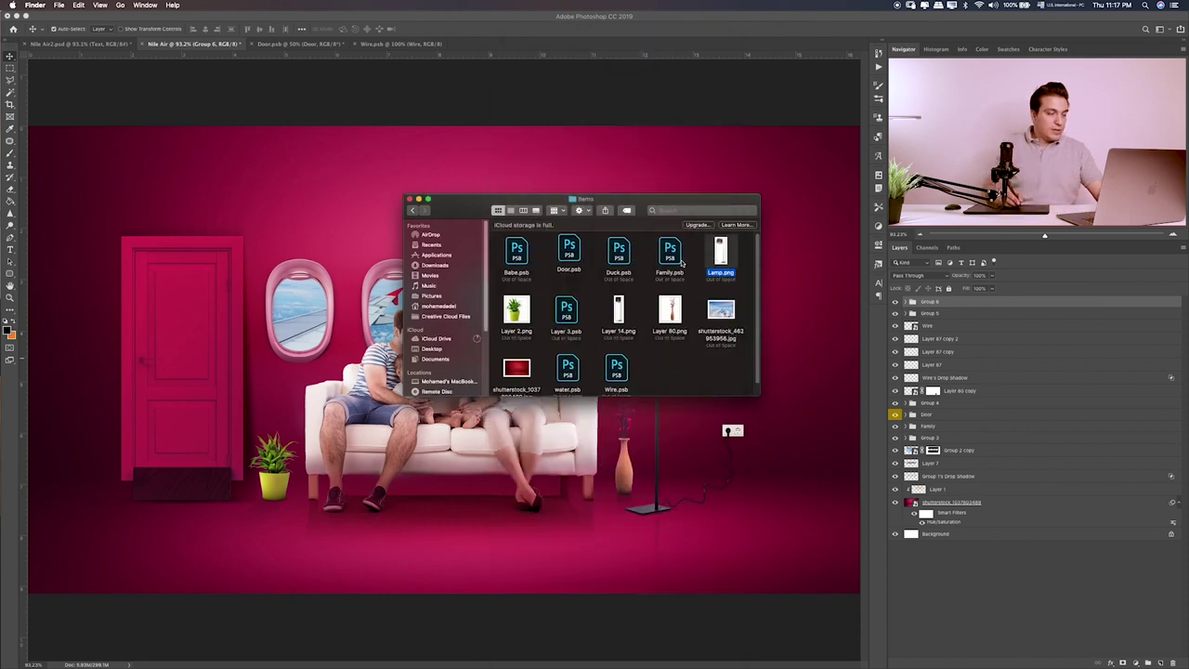
- Place Lamp.png, flip it horizontally, and scale it down beside the plant near the door
drag(721, 253, 299, 277)
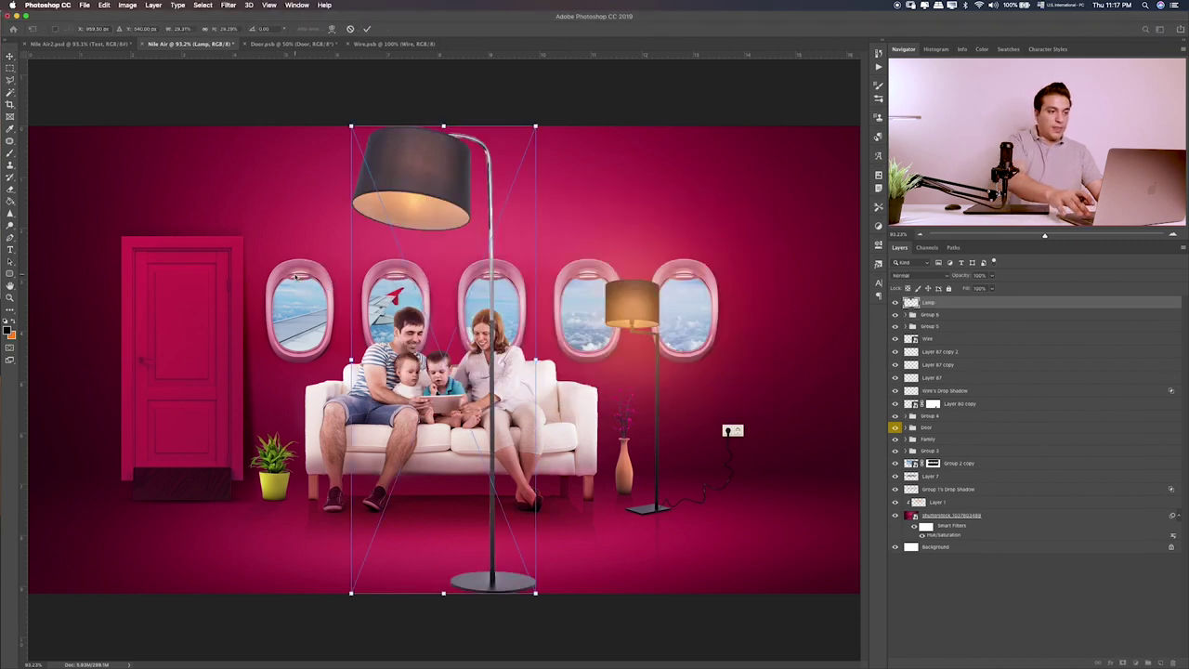
right_click(491, 293)
click(543, 406)
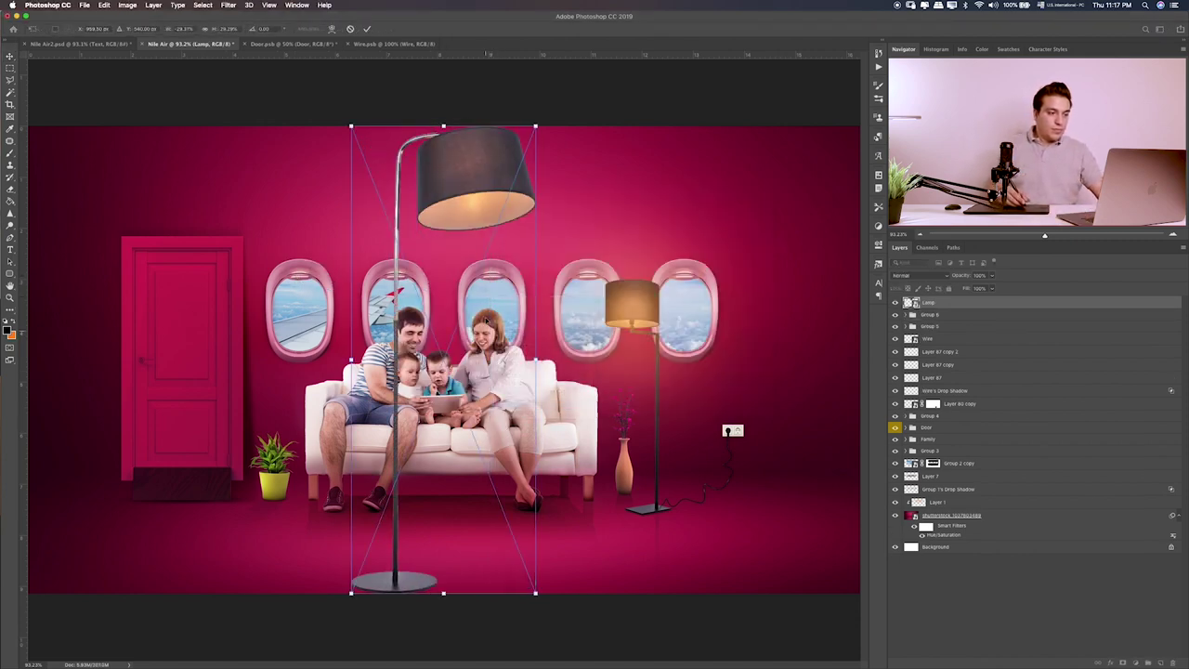
drag(464, 186, 284, 186)
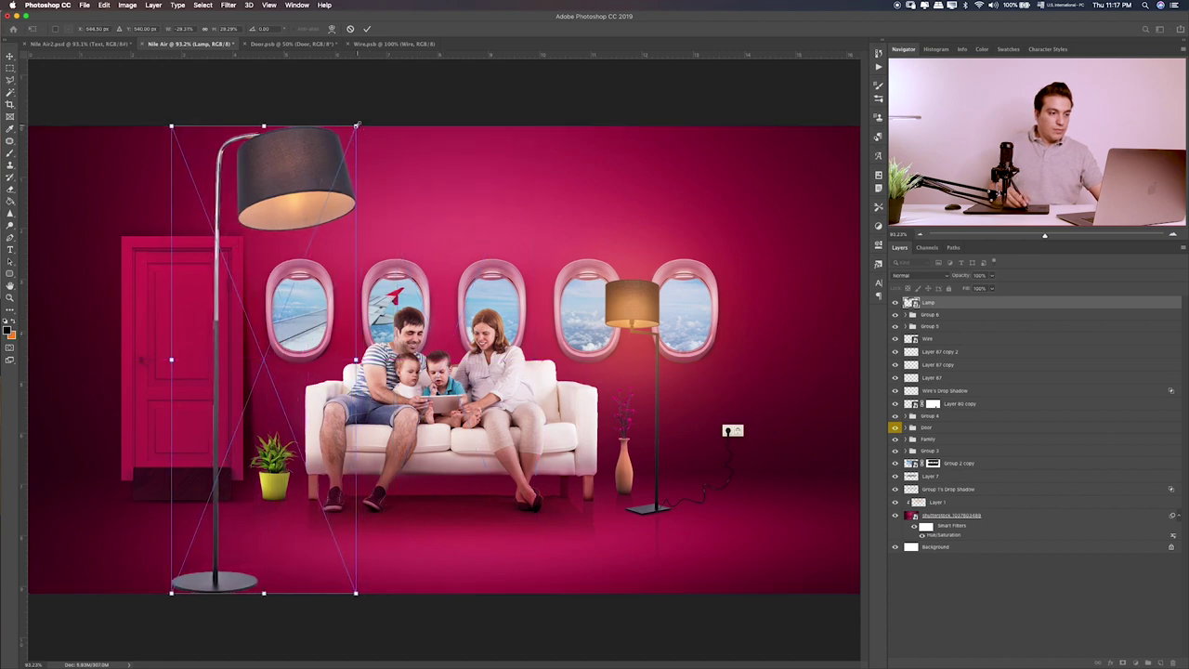
drag(357, 124, 291, 229)
drag(292, 337, 284, 388)
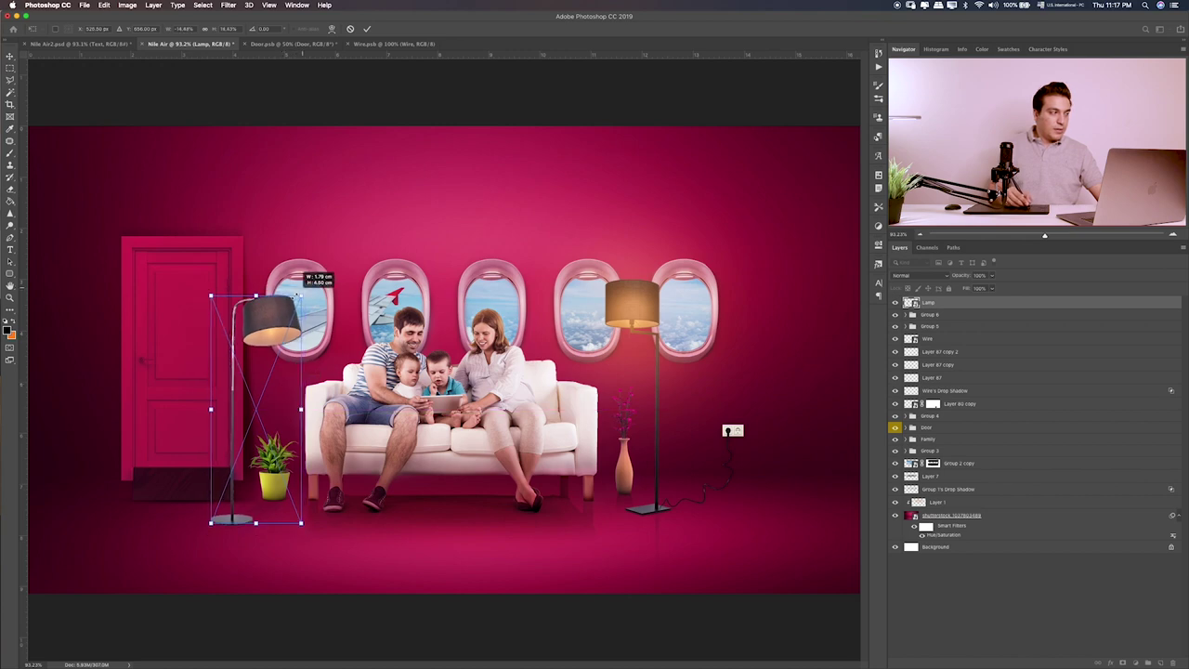
drag(302, 289, 295, 294)
drag(290, 362, 292, 363)
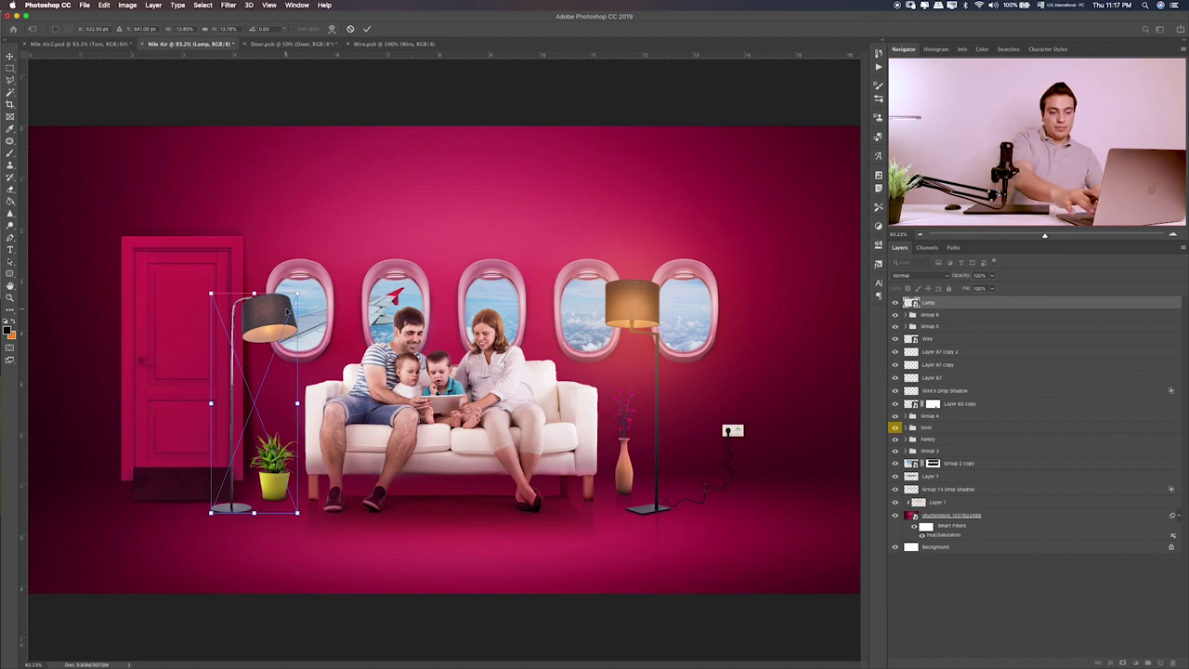
key(Return)
- Fine-tune the lamp's size and position with two more Free Transform passes
key(ctrl+plus)
key(ctrl+plus)
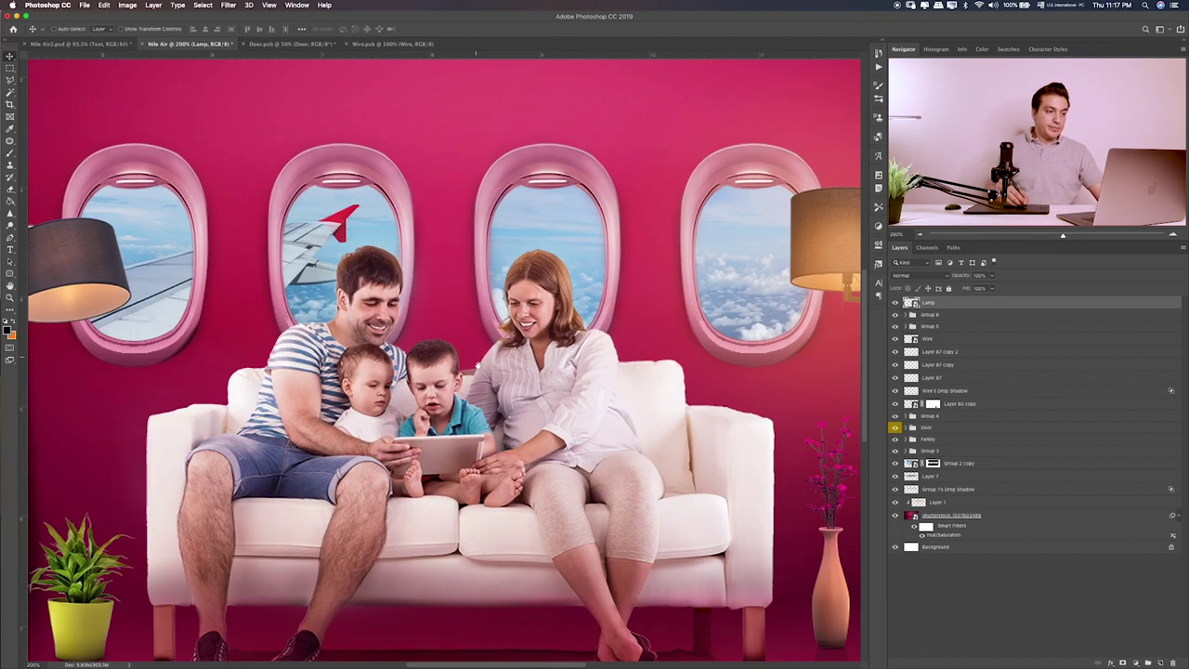
key(ctrl+t)
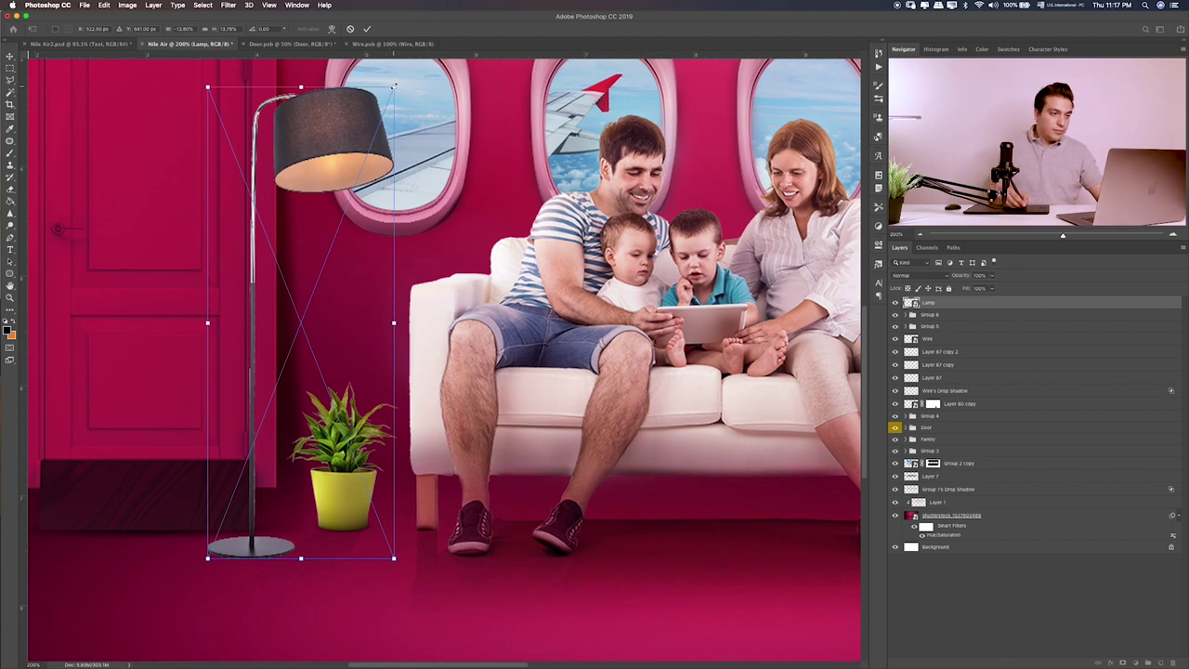
drag(394, 86, 390, 96)
drag(380, 283, 380, 290)
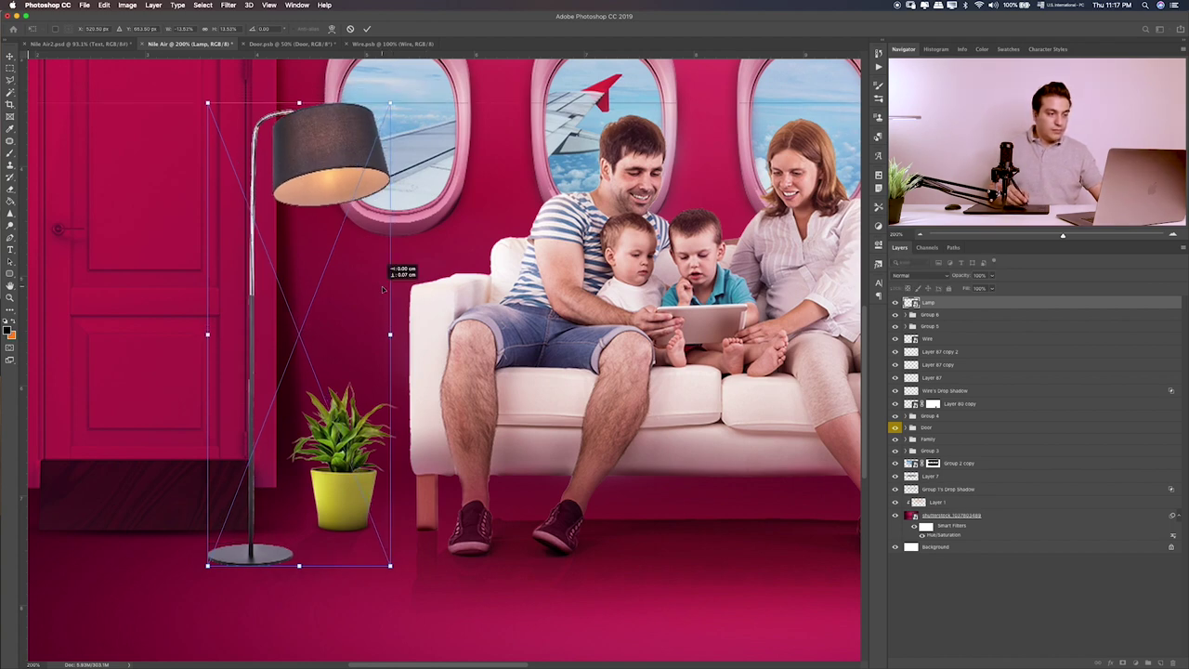
key(Return)
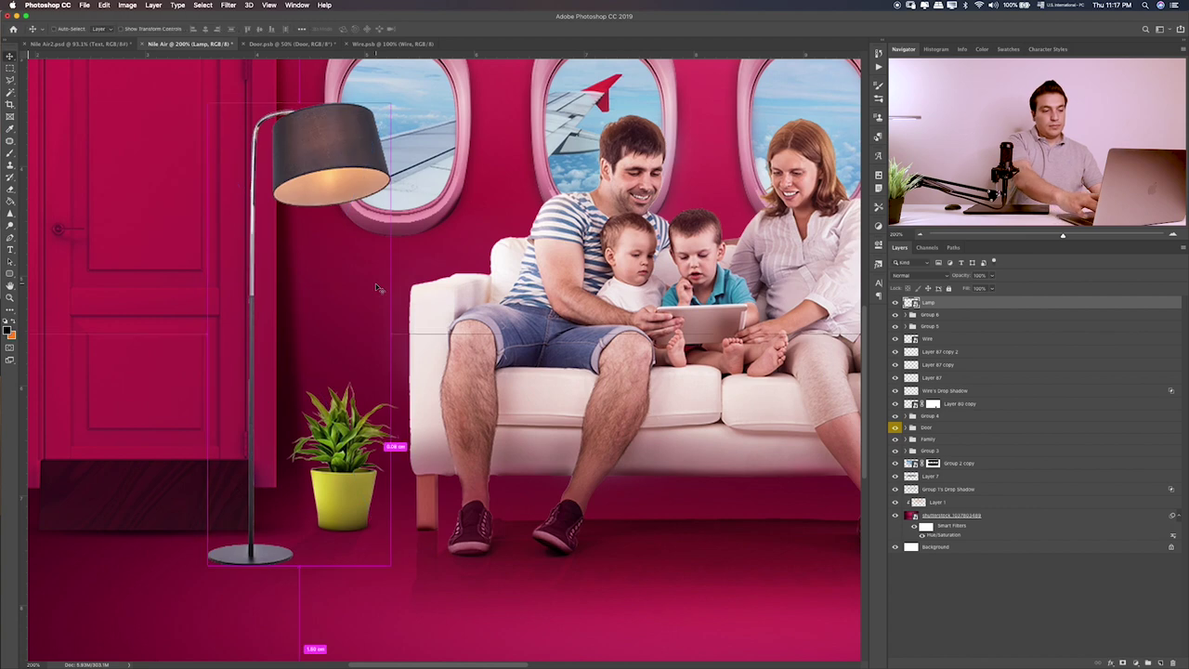
key(ctrl+0)
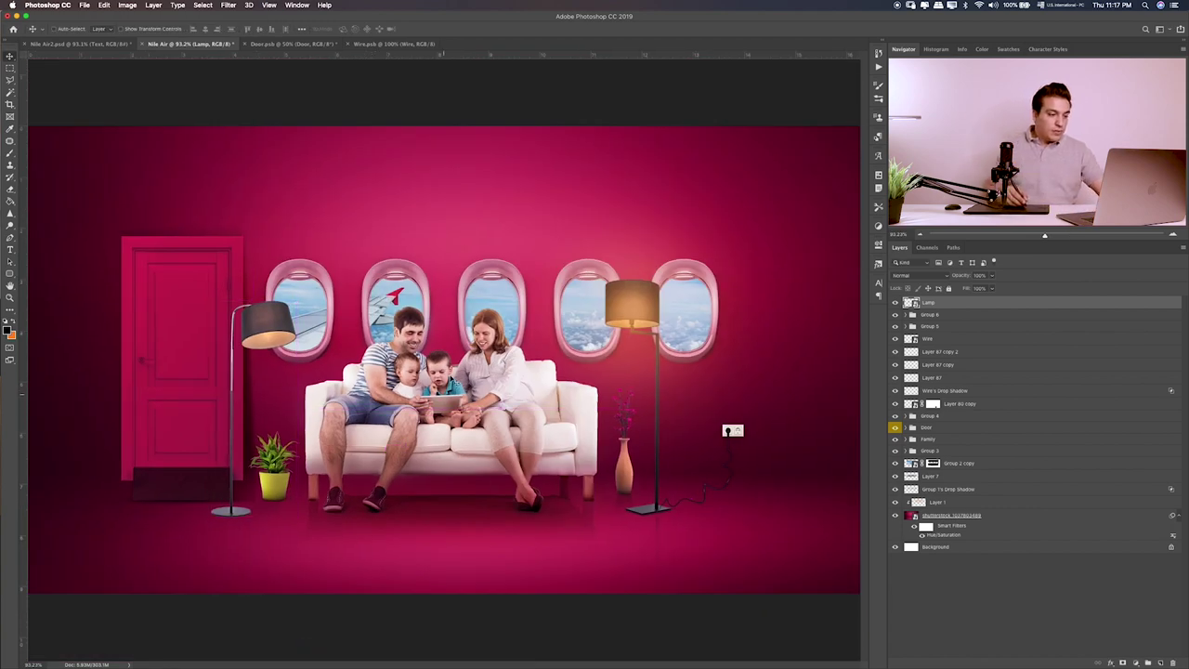
key(ctrl+t)
mouse_move(297, 302)
mouse_down()
mouse_move(295, 325)
mouse_move(266, 332)
mouse_up()
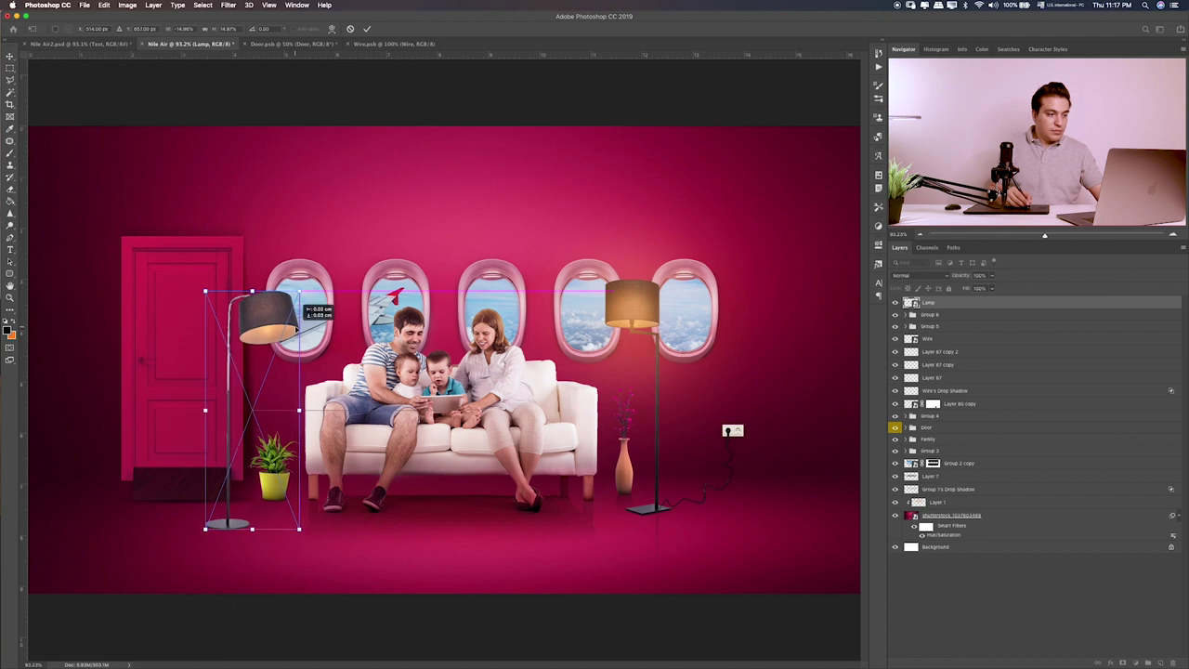
key(Return)
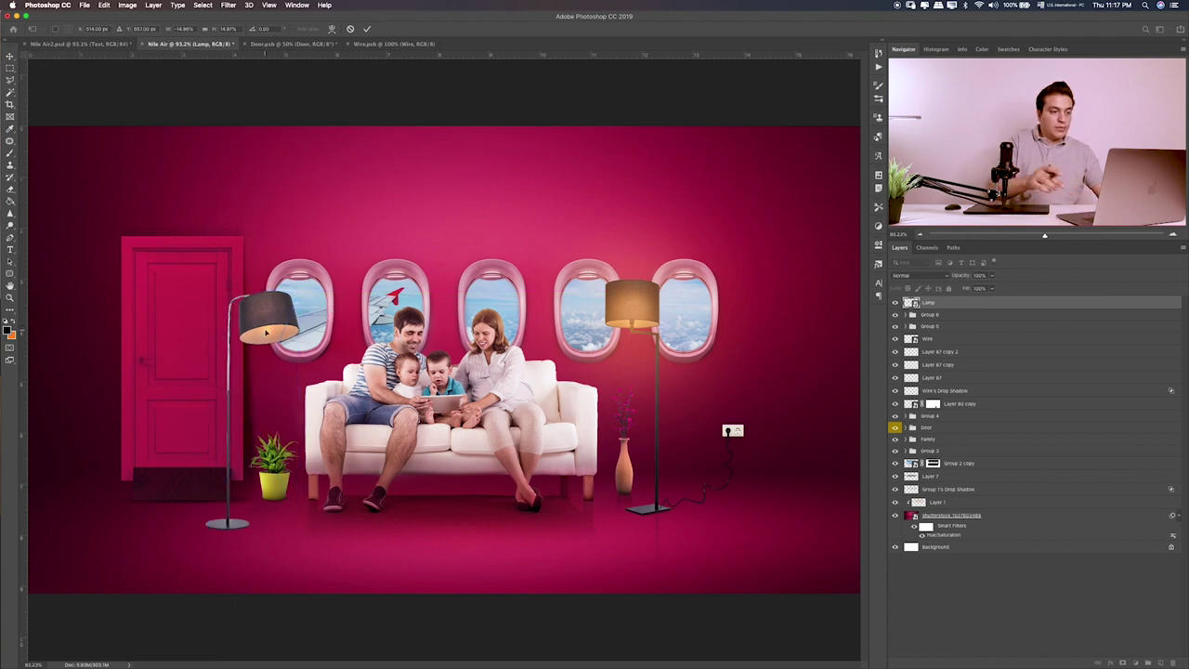
- Group the Lamp layer into Group 7 and add a new layer beneath it
key(ctrl+g)
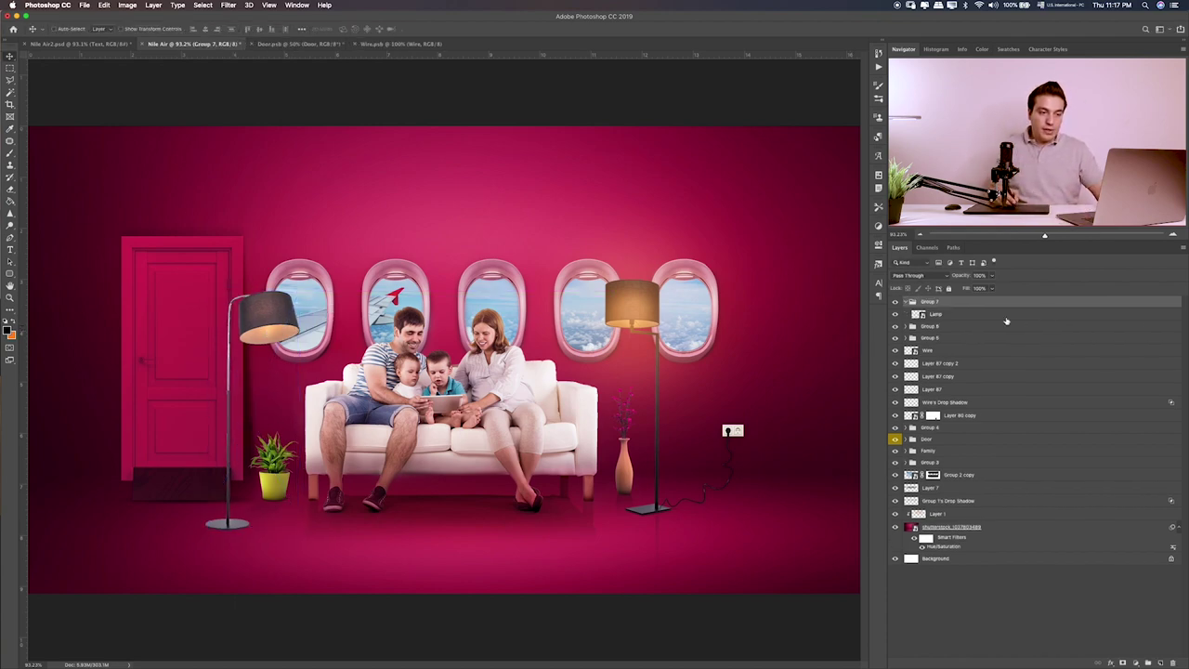
click(939, 318)
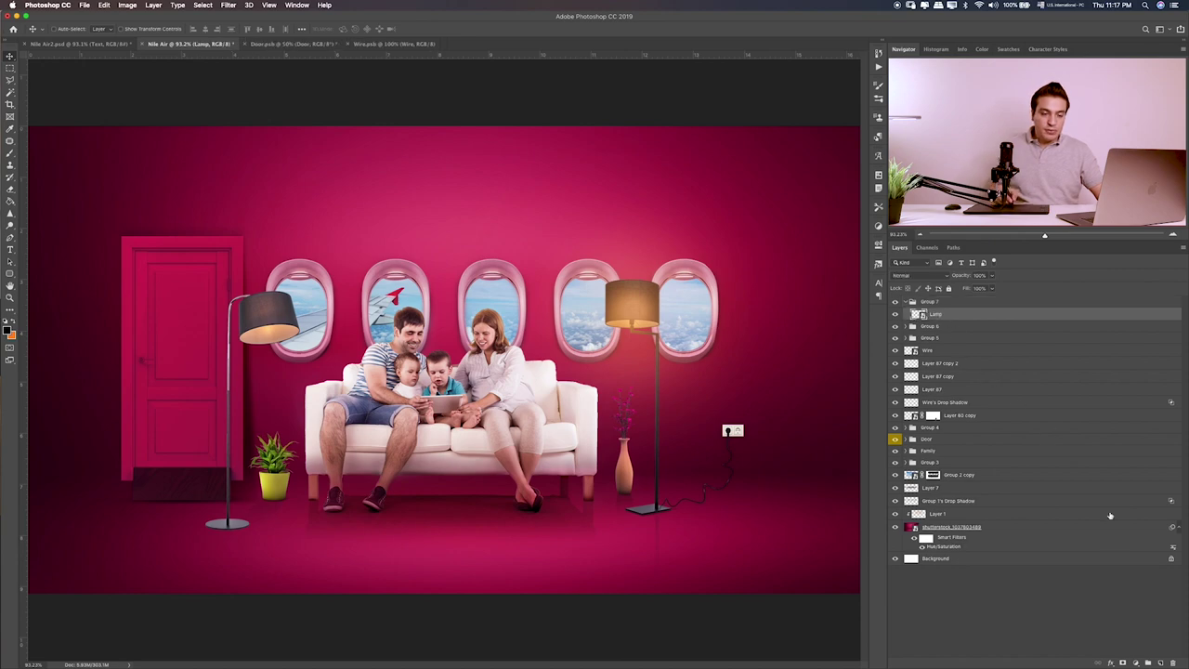
click(1160, 662)
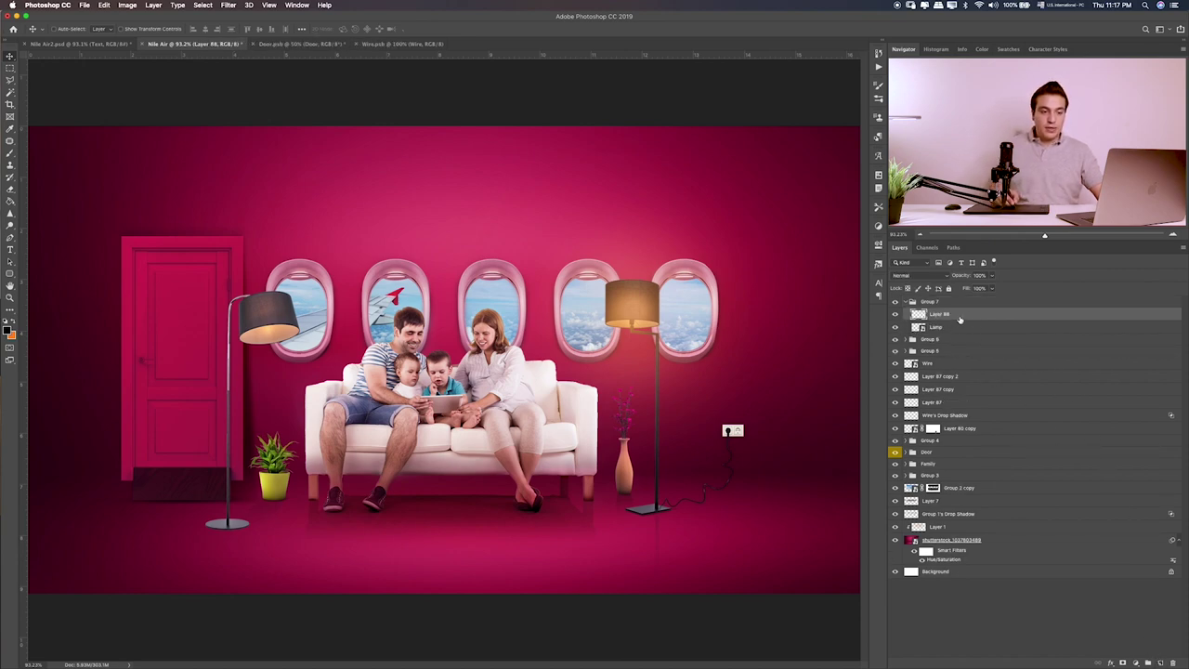
drag(960, 319, 965, 326)
- Paint a soft black blob and squash it into a thin strip under the lamp base
key(b)
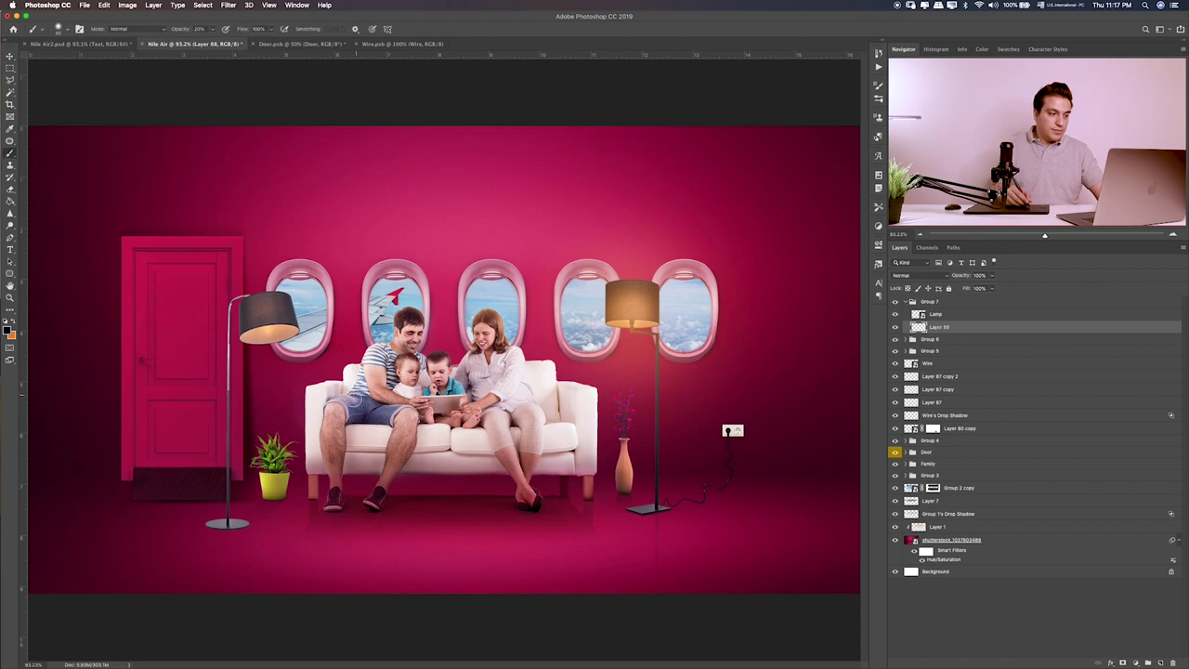
key(bracketright)
key(bracketright)
key(bracketright)
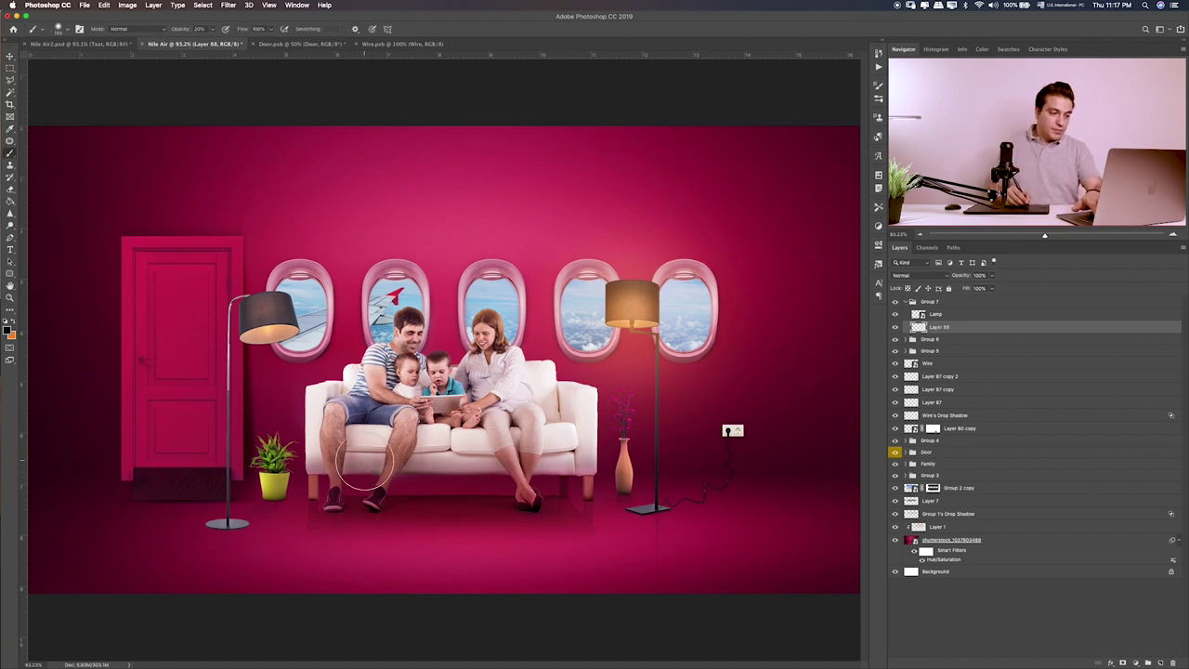
key(bracketright)
key(bracketright)
drag(365, 463, 368, 460)
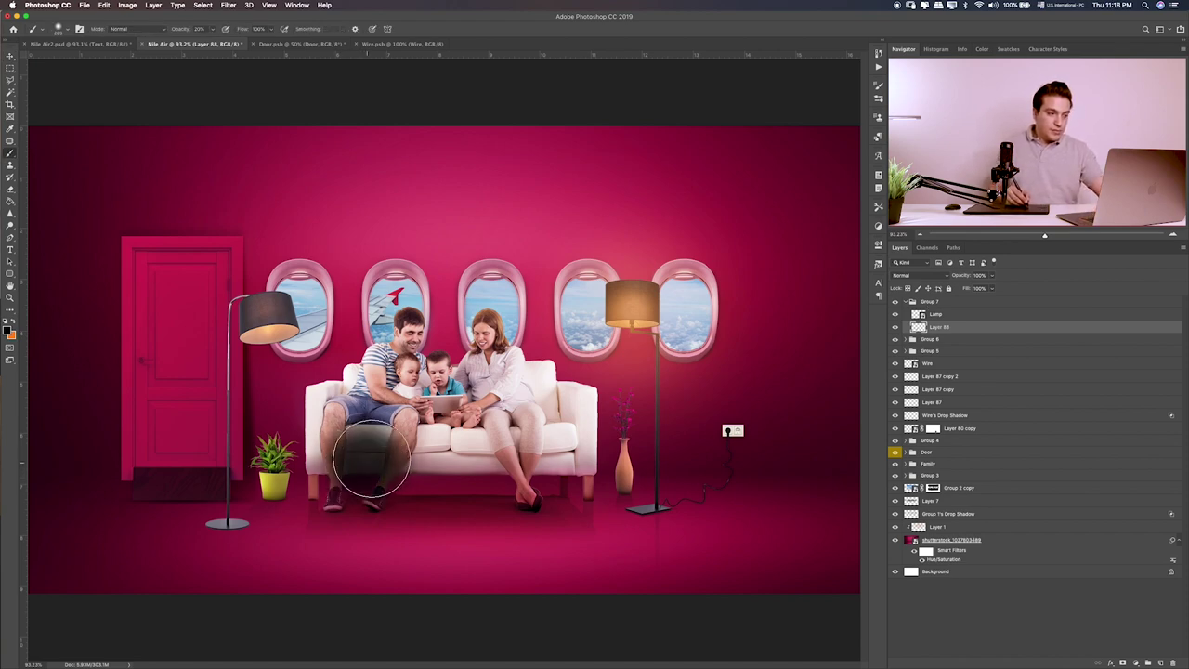
key(ctrl+t)
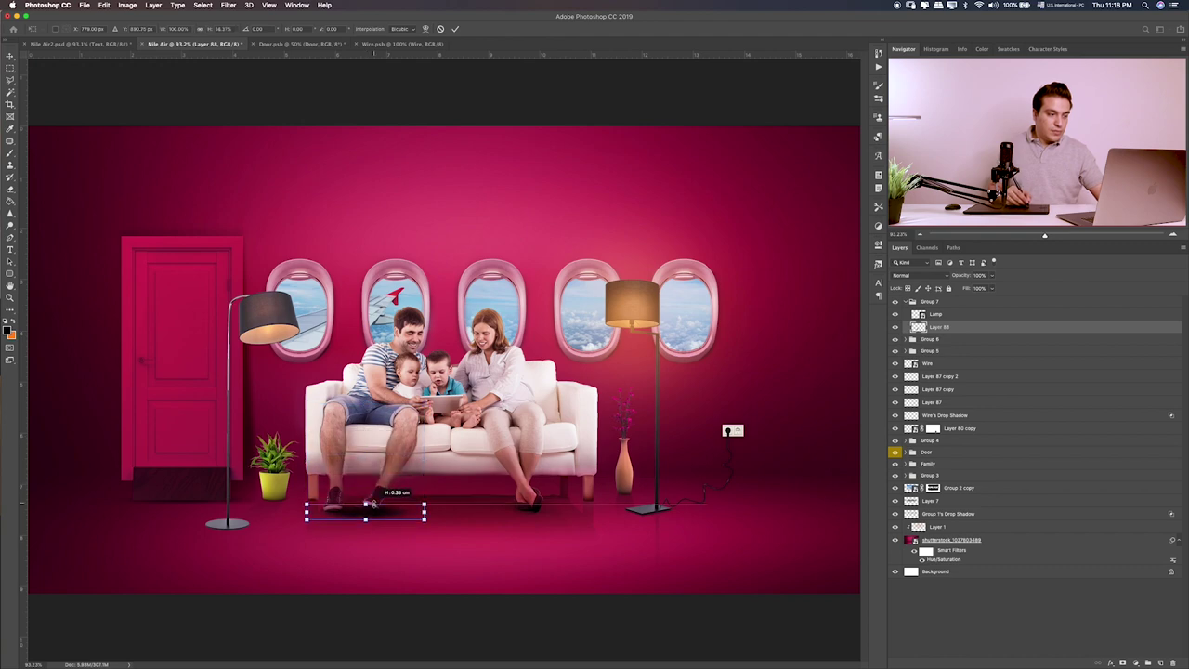
mouse_move(365, 402)
mouse_down()
mouse_move(366, 503)
mouse_move(247, 526)
mouse_up()
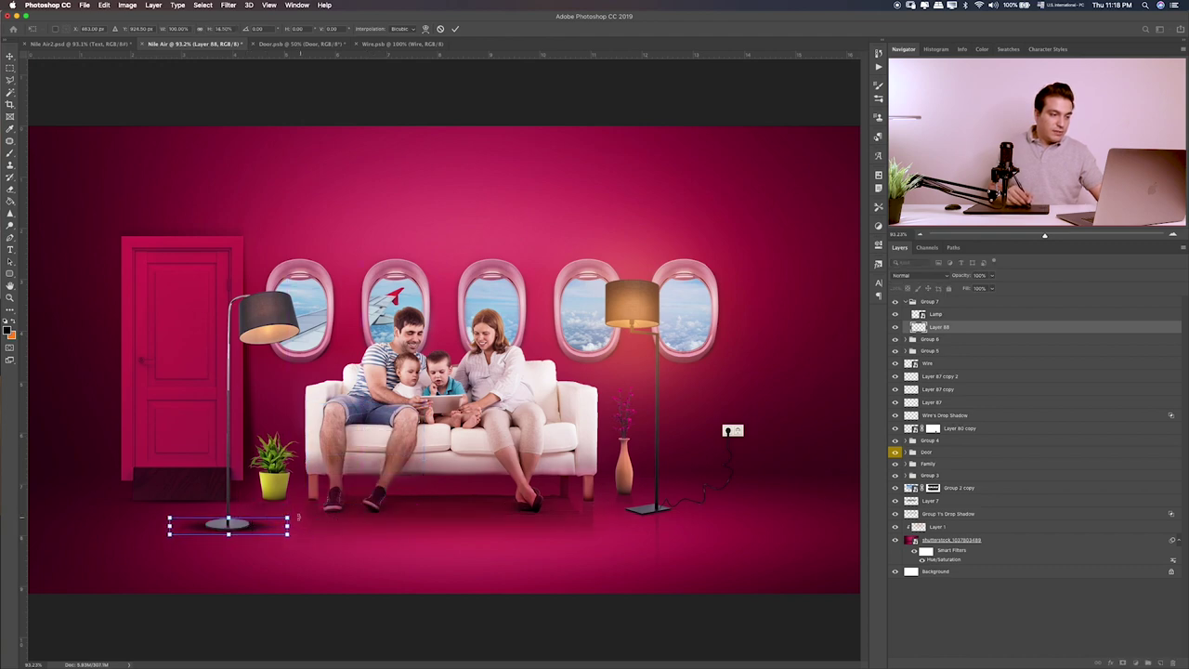
key(Return)
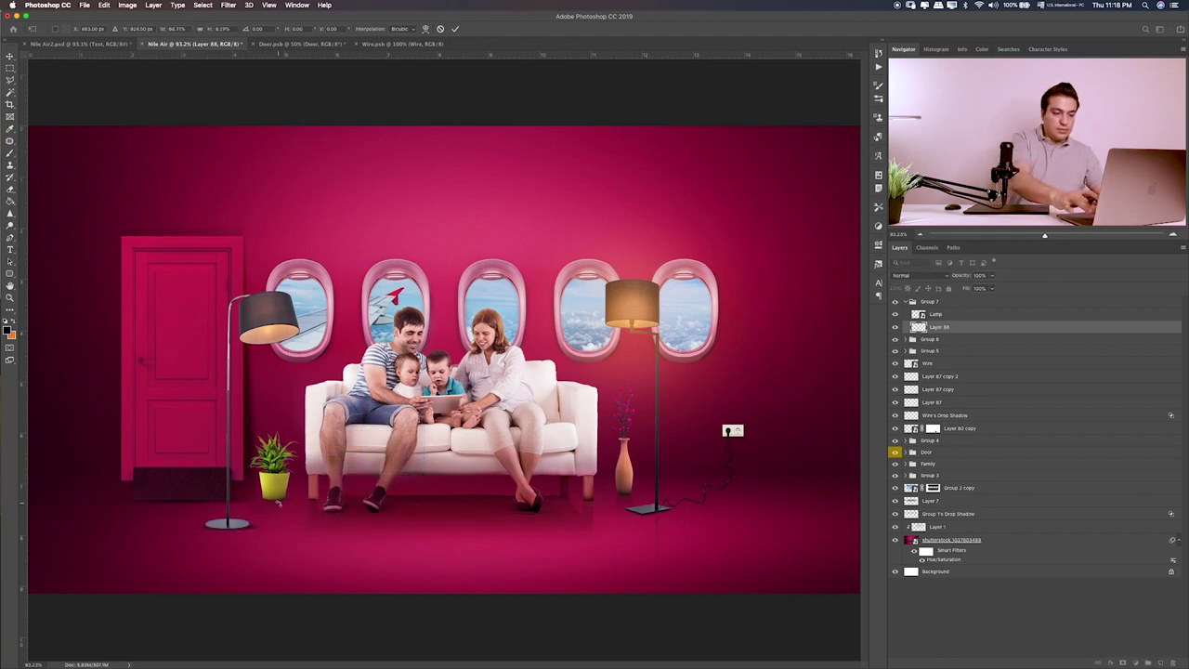
- Zoom in on the lamp base and tilt the shadow slightly to match it
key(b)
key(ctrl+1)
drag(207, 537, 363, 433)
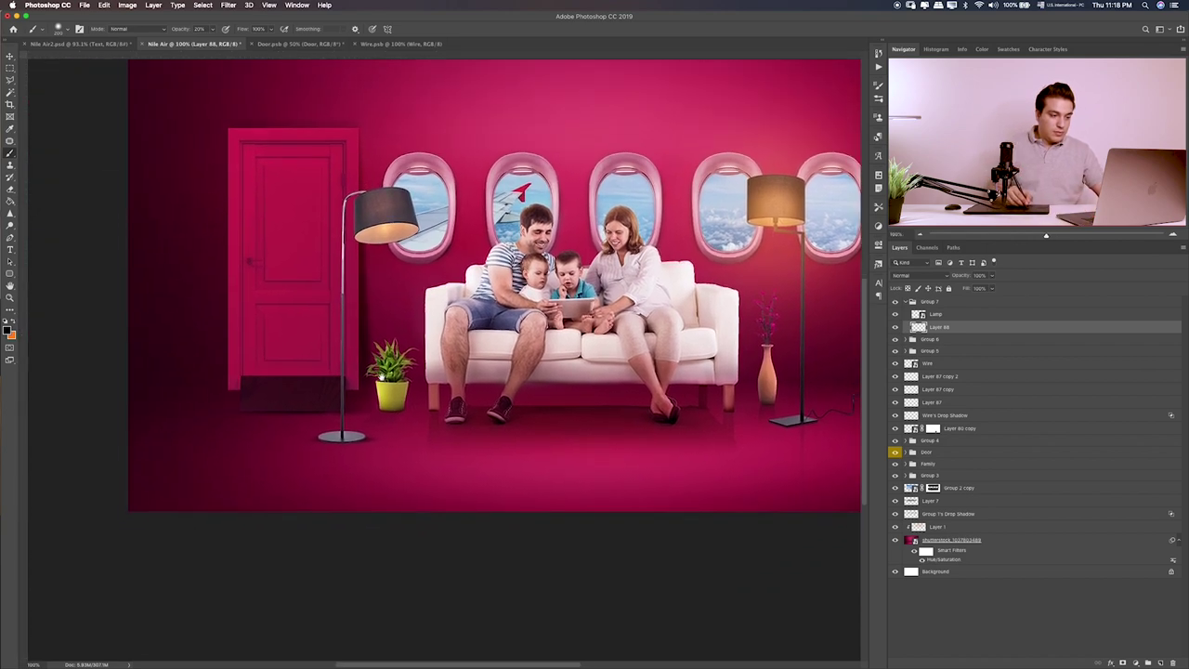
key(ctrl+t)
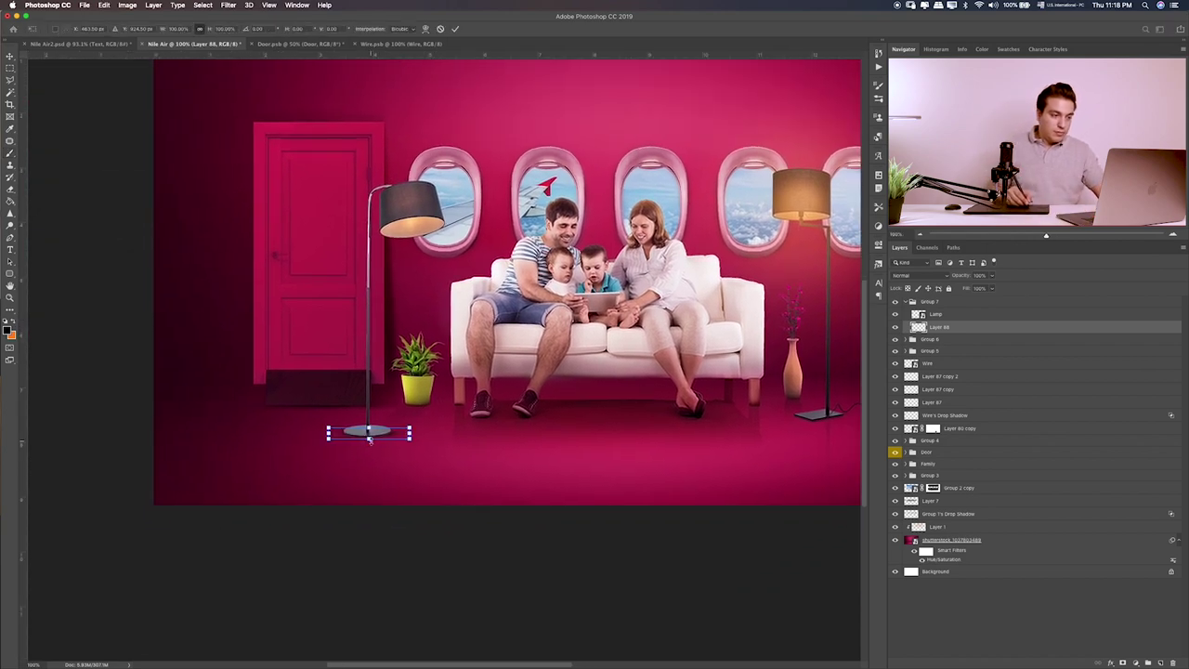
key(Return)
key(ctrl+plus)
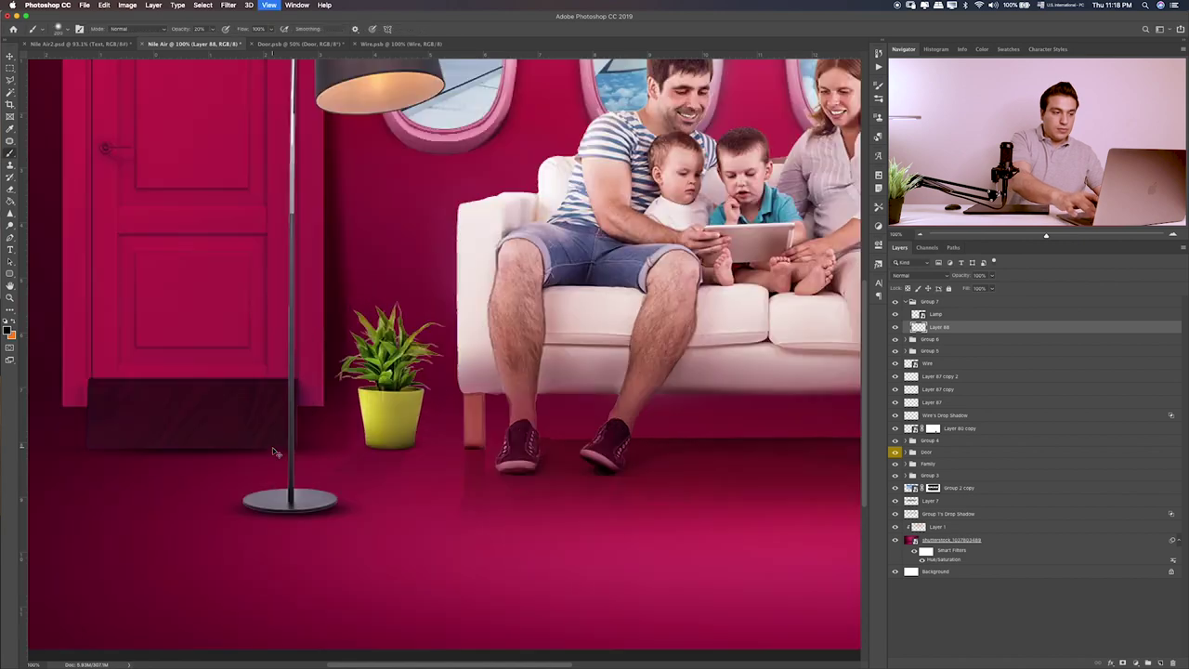
key(ctrl+plus)
drag(281, 580, 497, 437)
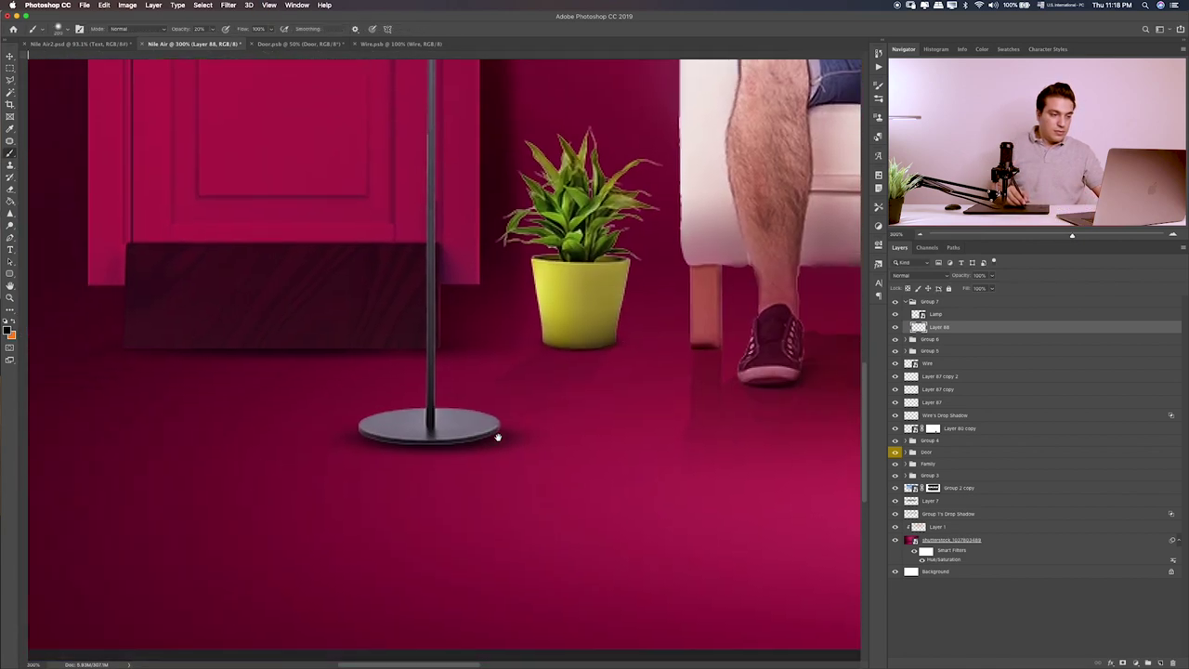
key(ctrl+t)
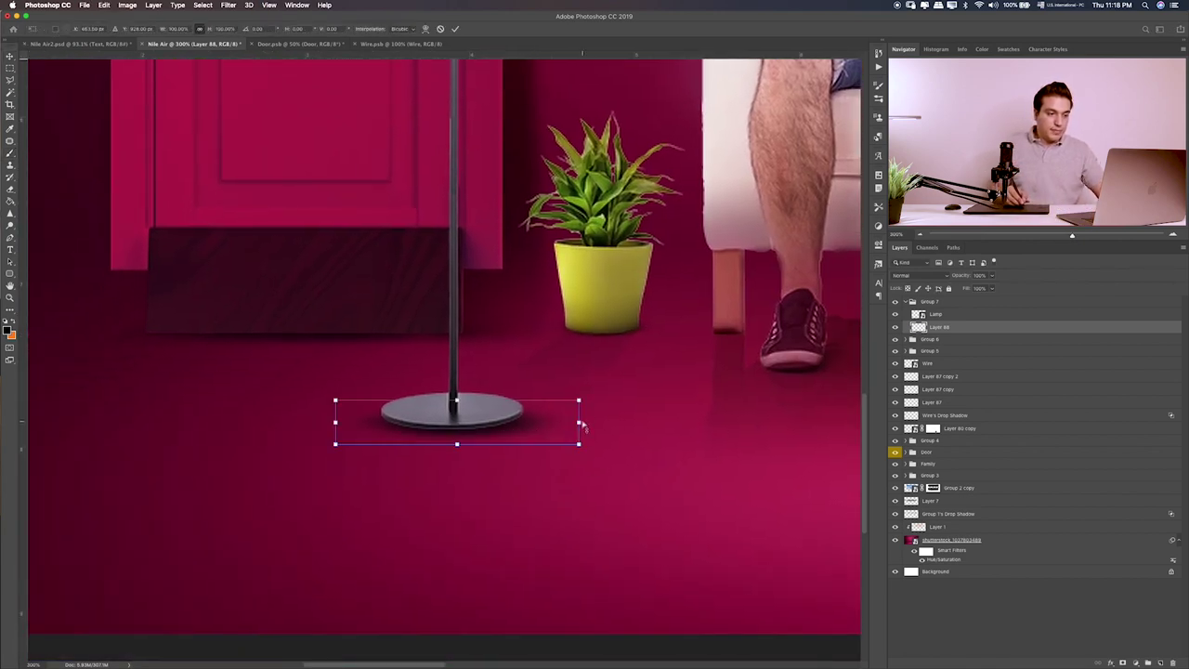
drag(583, 424, 520, 428)
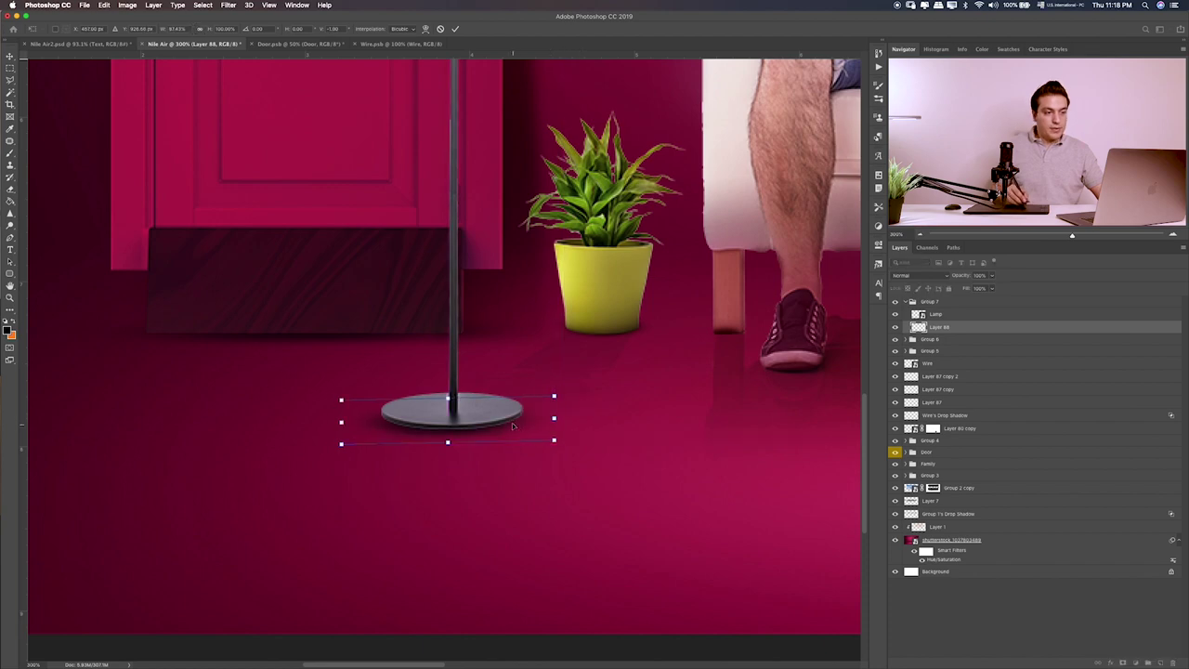
key(Return)
key(ctrl+0)
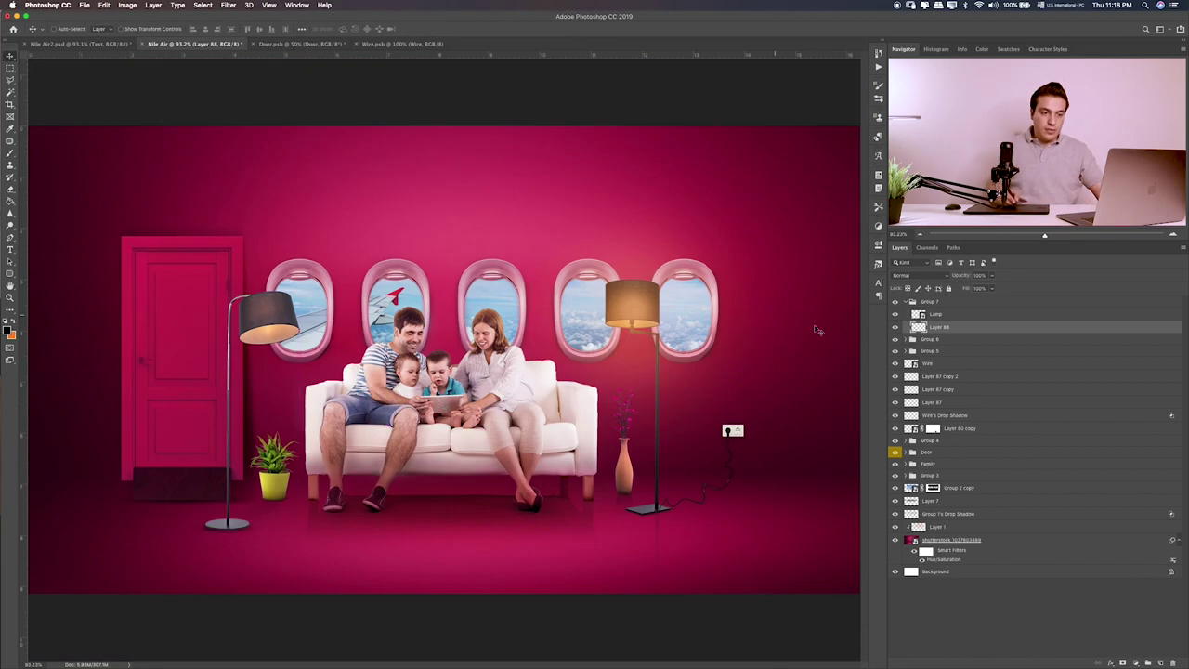
click(948, 319)
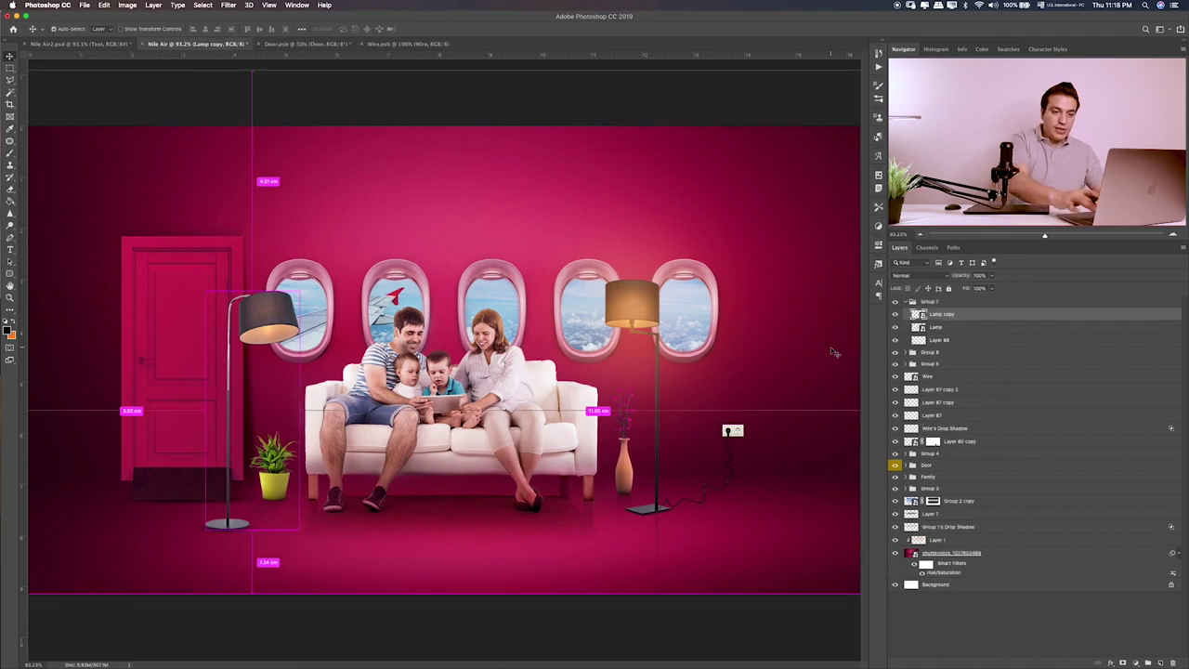
- Duplicate the lamp and flip the copy upside down beneath its base as a reflection
key(ctrl+j)
key(ctrl+t)
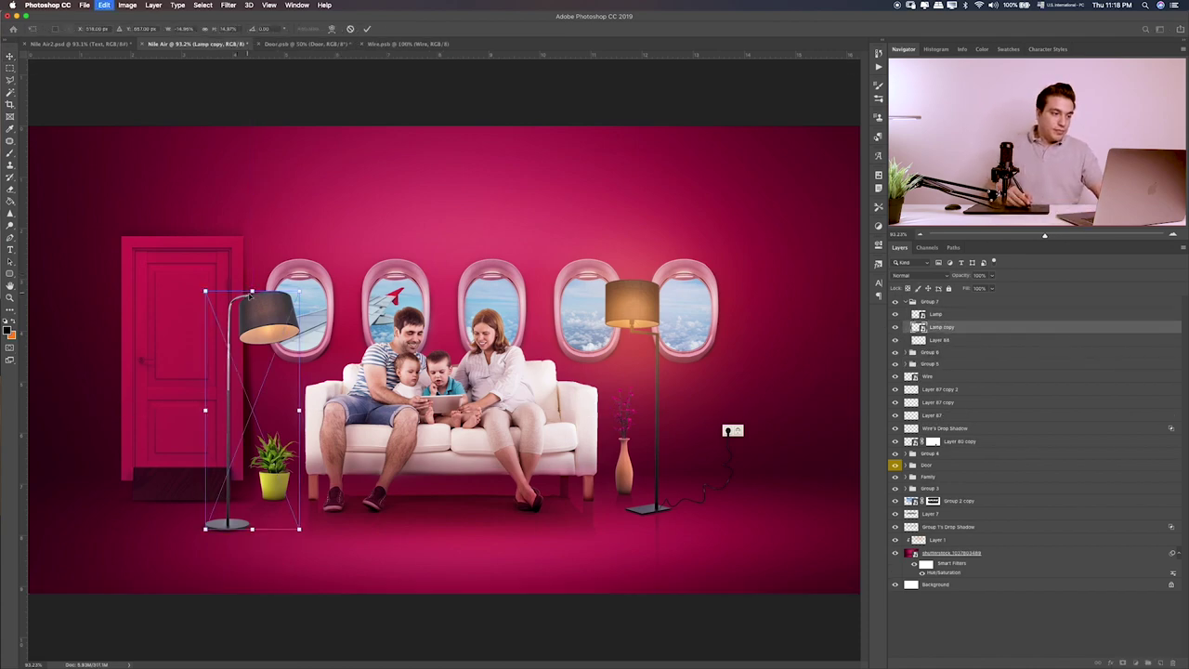
drag(252, 291, 348, 660)
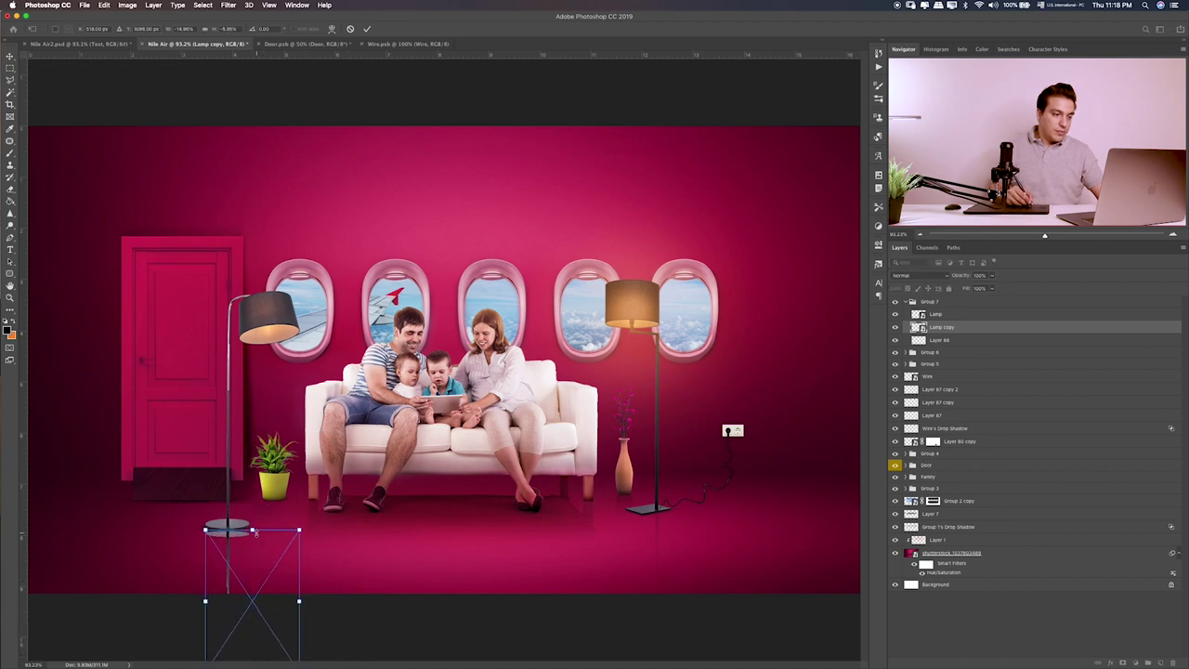
drag(255, 532, 252, 523)
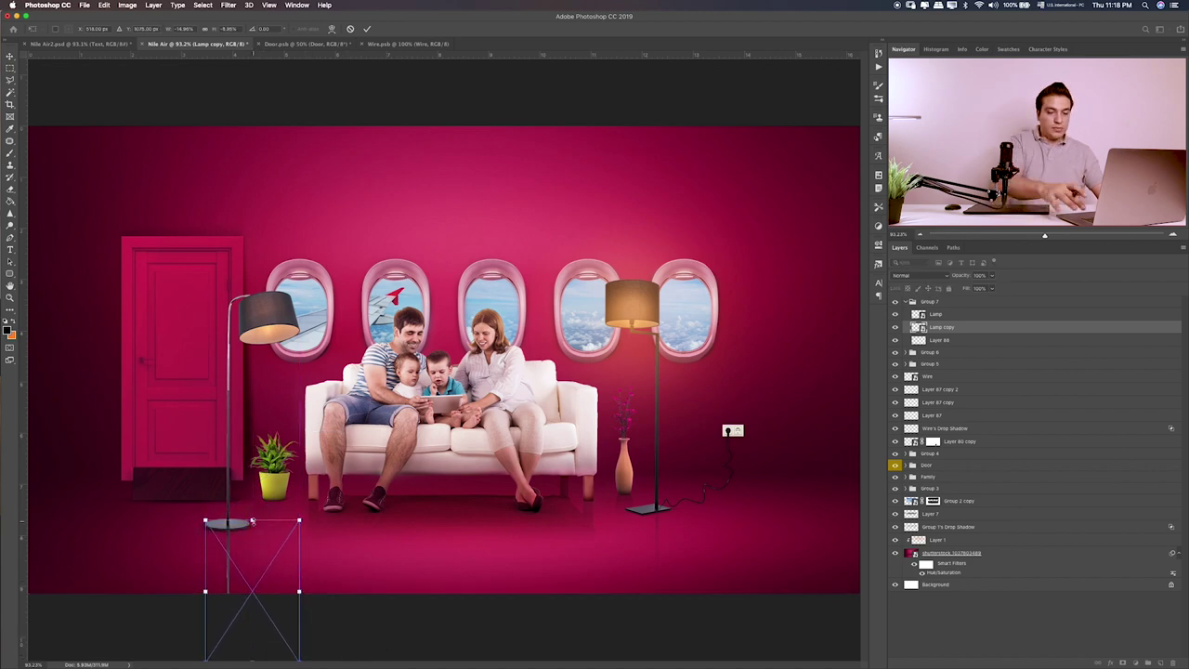
key(Return)
key(ctrl+plus)
key(ctrl+plus)
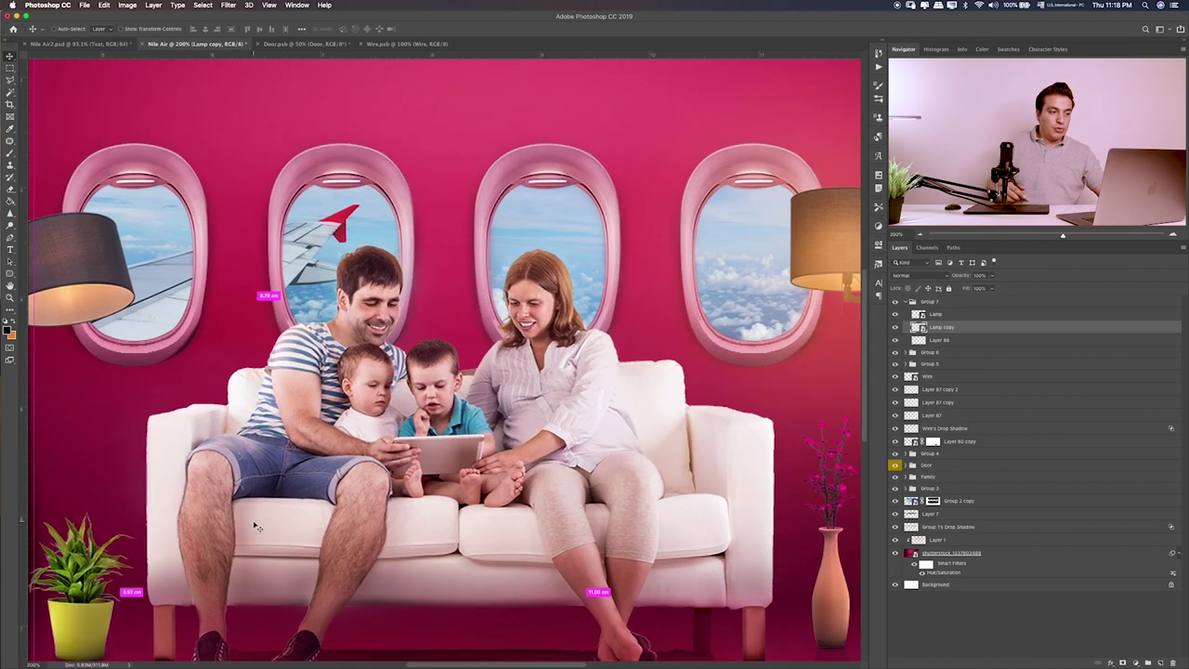
scroll(482, 381, down, 5)
scroll(482, 381, left, 8)
scroll(480, 417, down, 3)
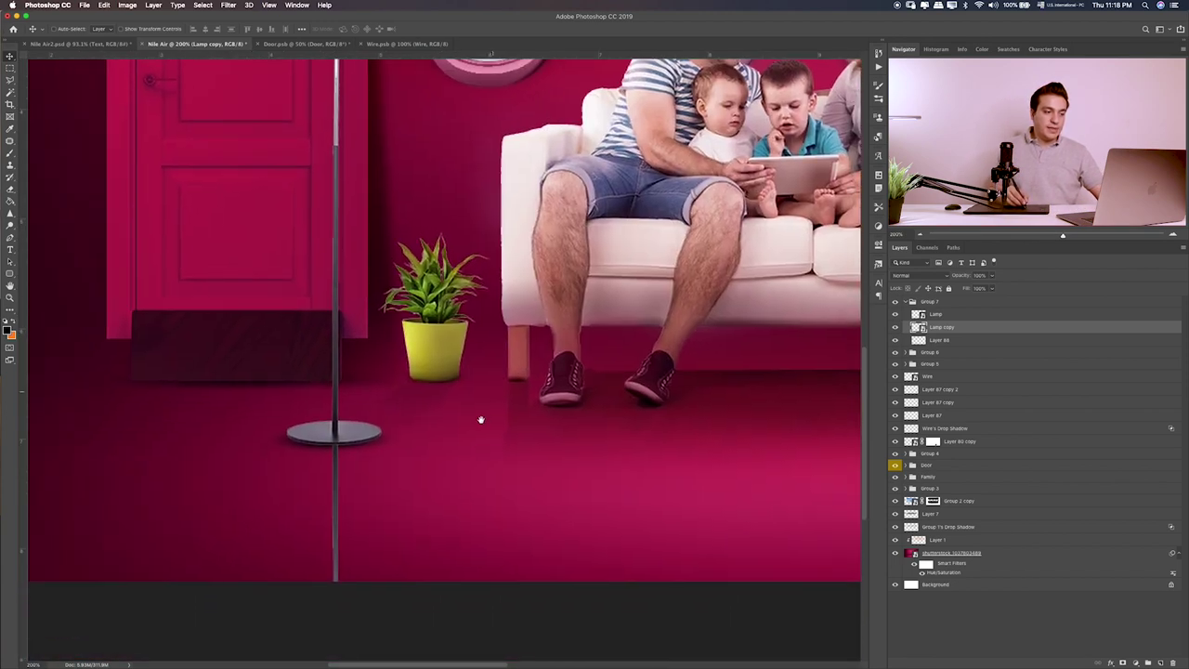
- Give the Lamp copy reflection a black Color Overlay and a layer mask
double_click(999, 331)
click(170, 299)
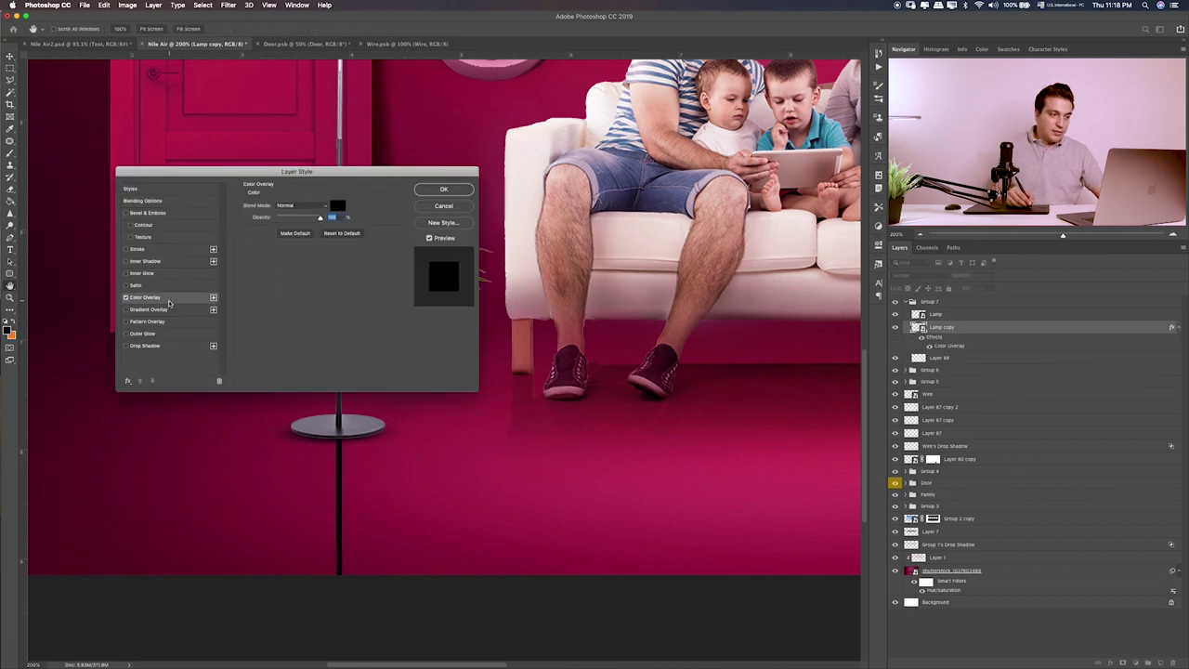
click(444, 190)
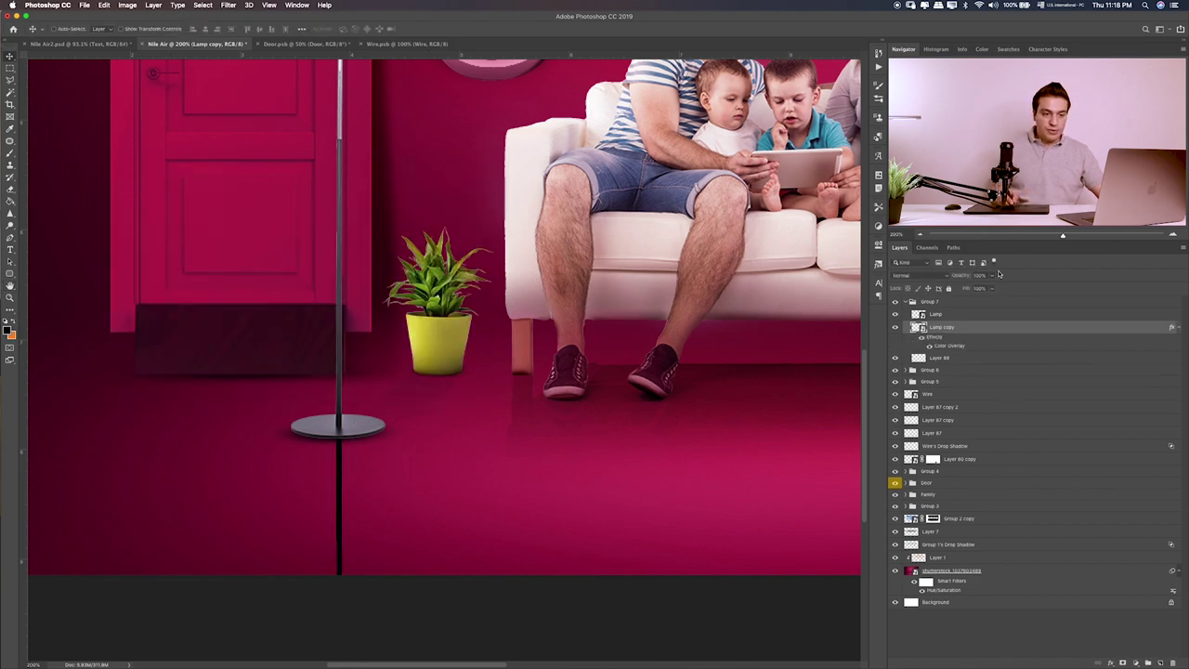
scroll(716, 341, down, 5)
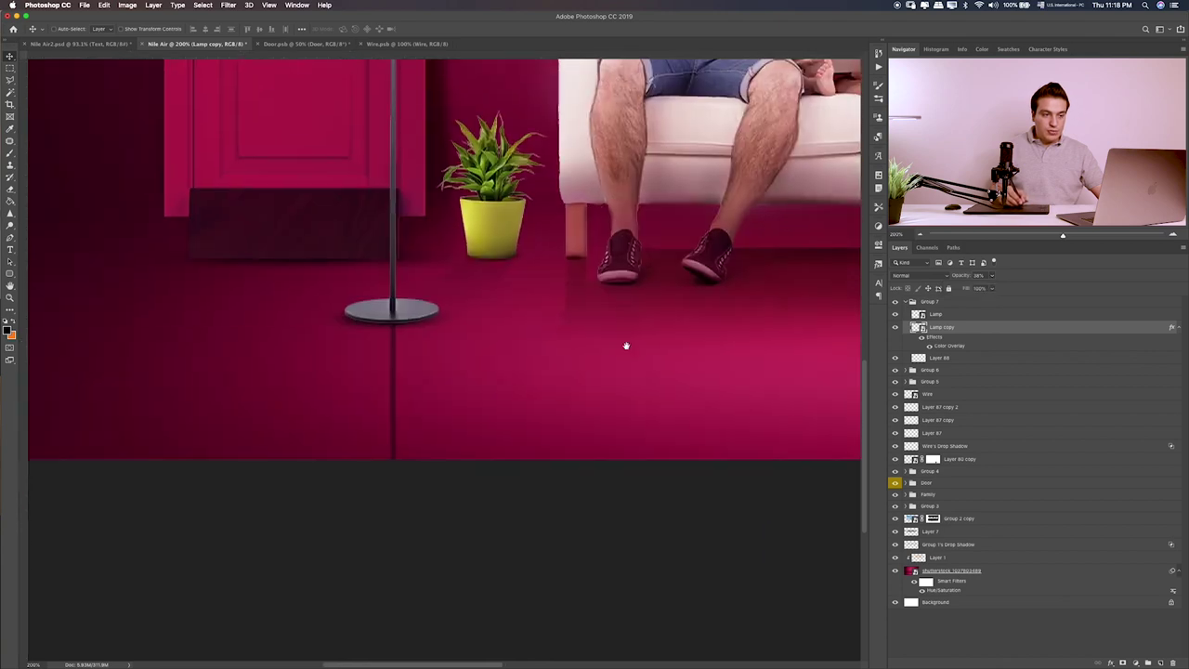
scroll(743, 349, down, 3)
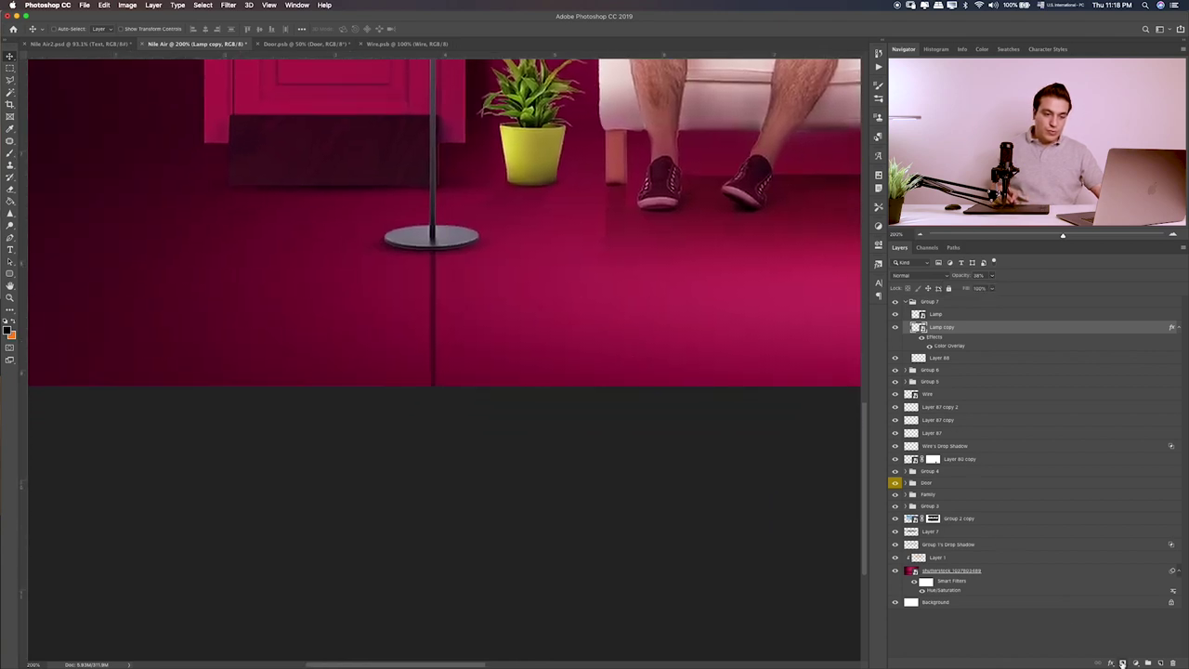
click(1123, 664)
key(b)
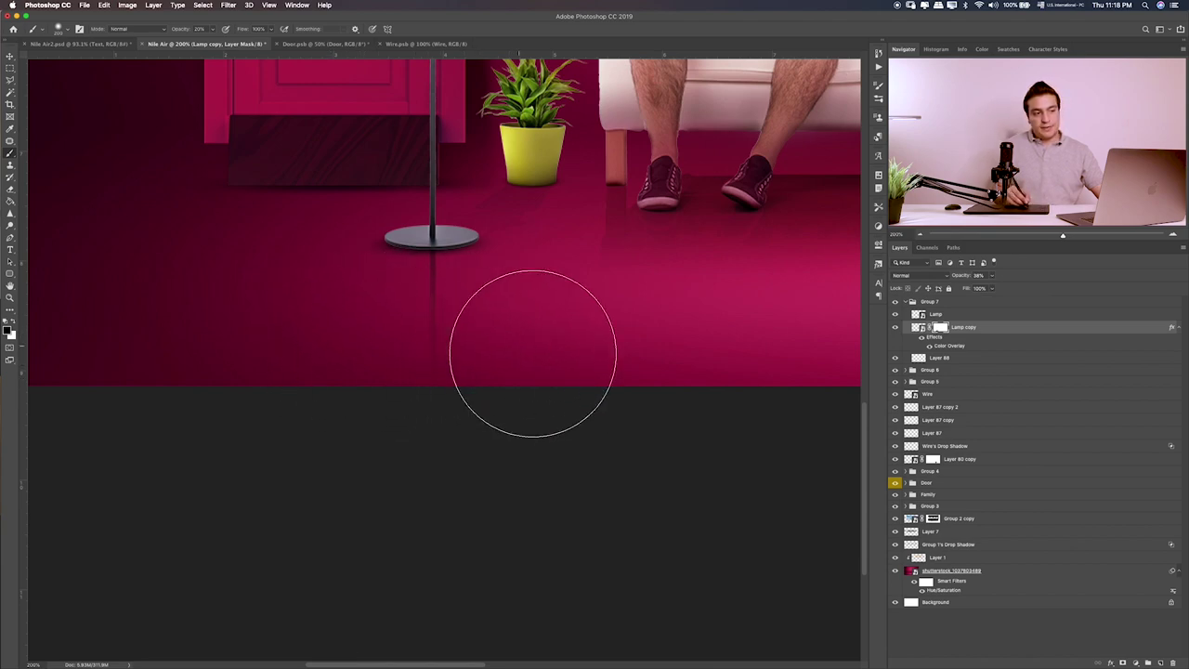
scroll(440, 424, up, 5)
scroll(441, 424, up, 5)
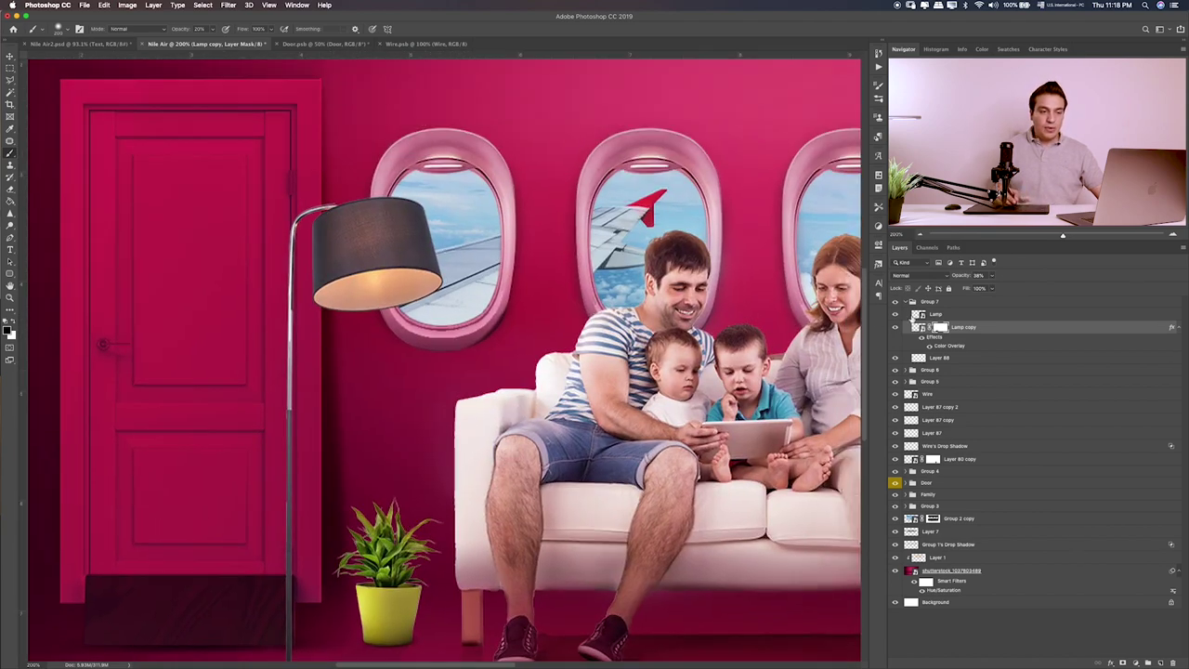
- Move Group 7 slightly upward with the Move tool so the lamp sits on the floor
click(934, 302)
key(v)
drag(373, 442, 370, 430)
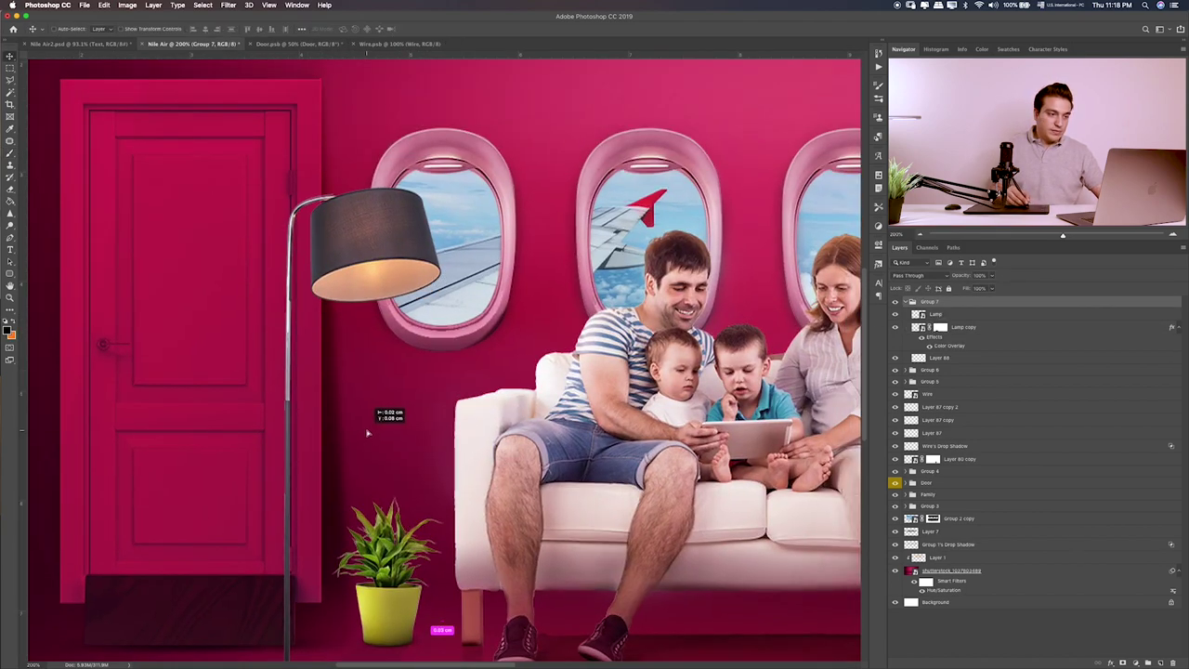
scroll(369, 429, down, 3)
scroll(446, 358, left, 3)
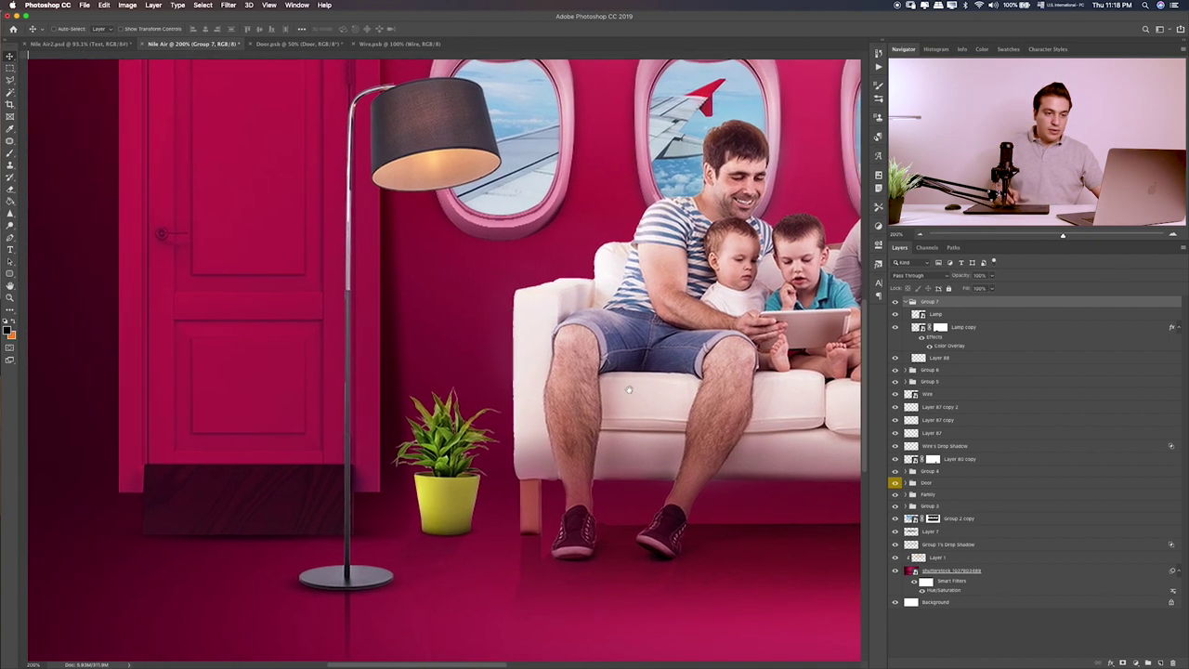
click(962, 329)
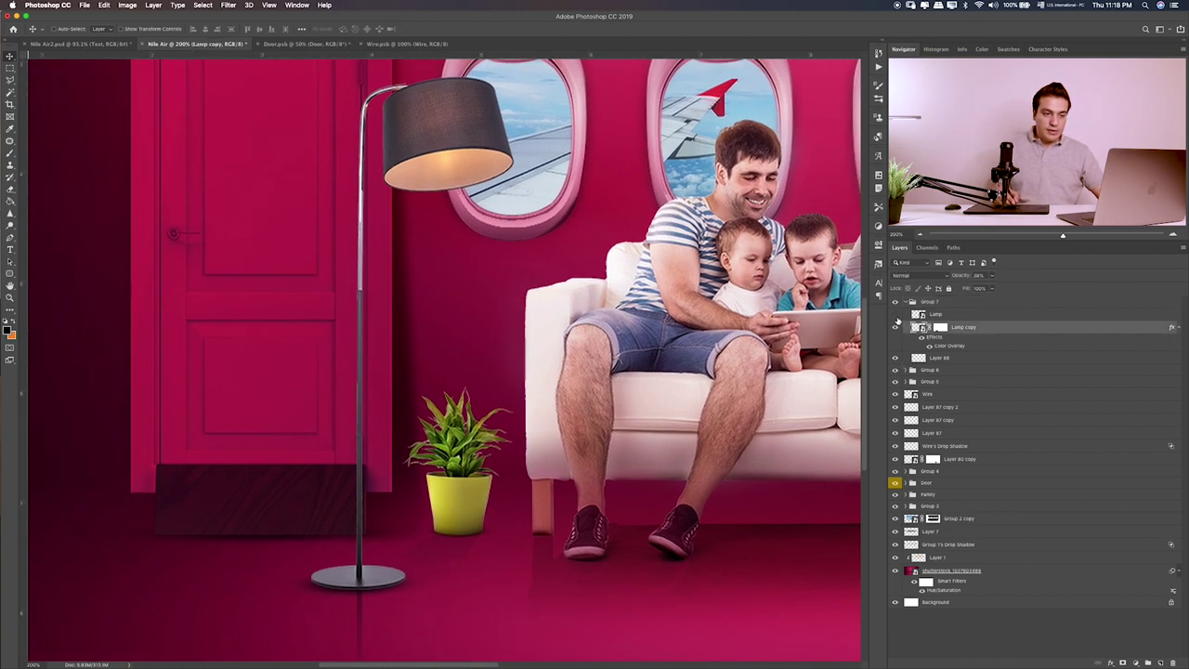
- Duplicate the Lamp as Lamp copy 2 beside the original and overlay it solid black
key(alt+bracketright)
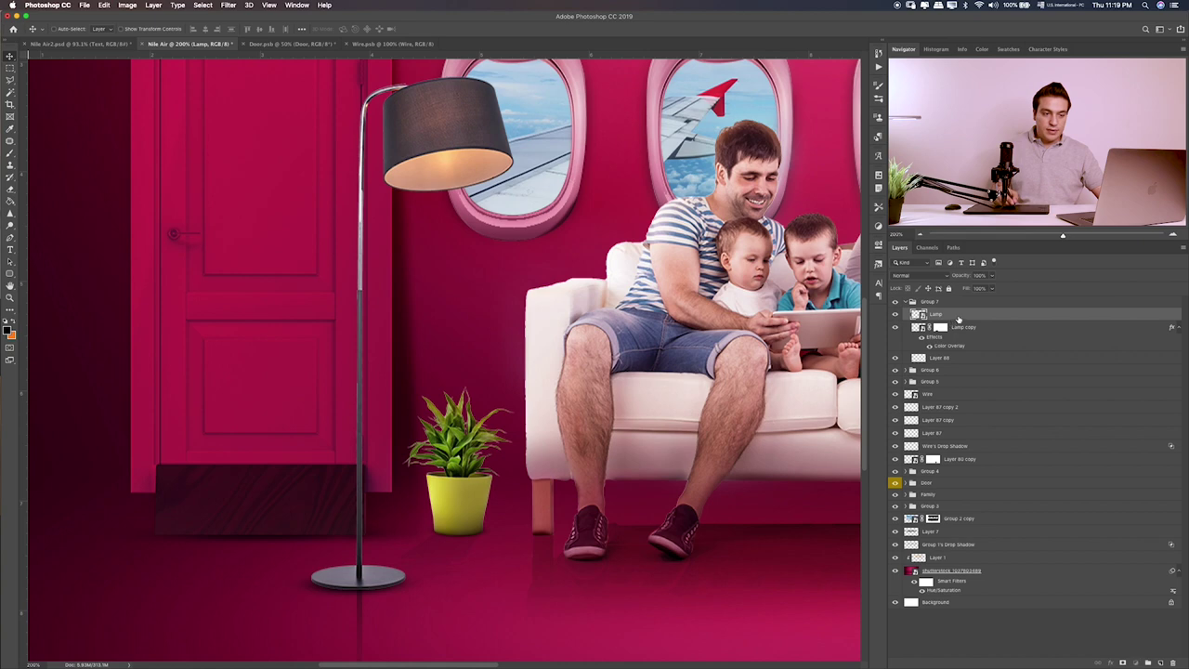
drag(957, 318, 952, 339)
drag(509, 406, 487, 390)
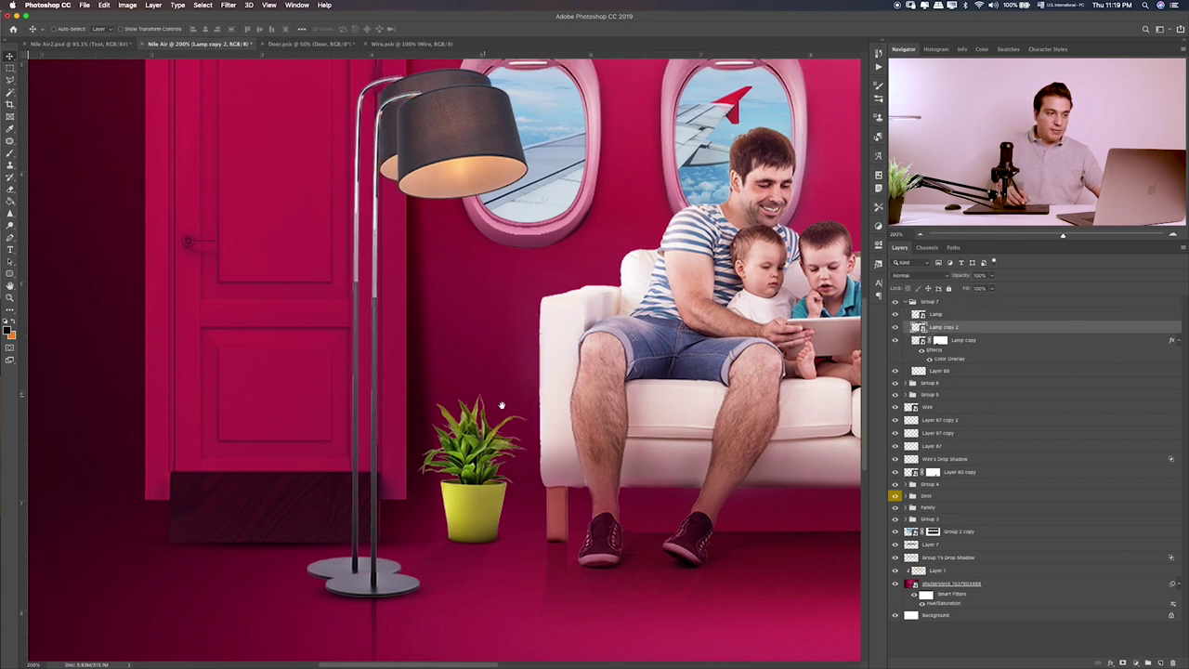
drag(487, 390, 508, 391)
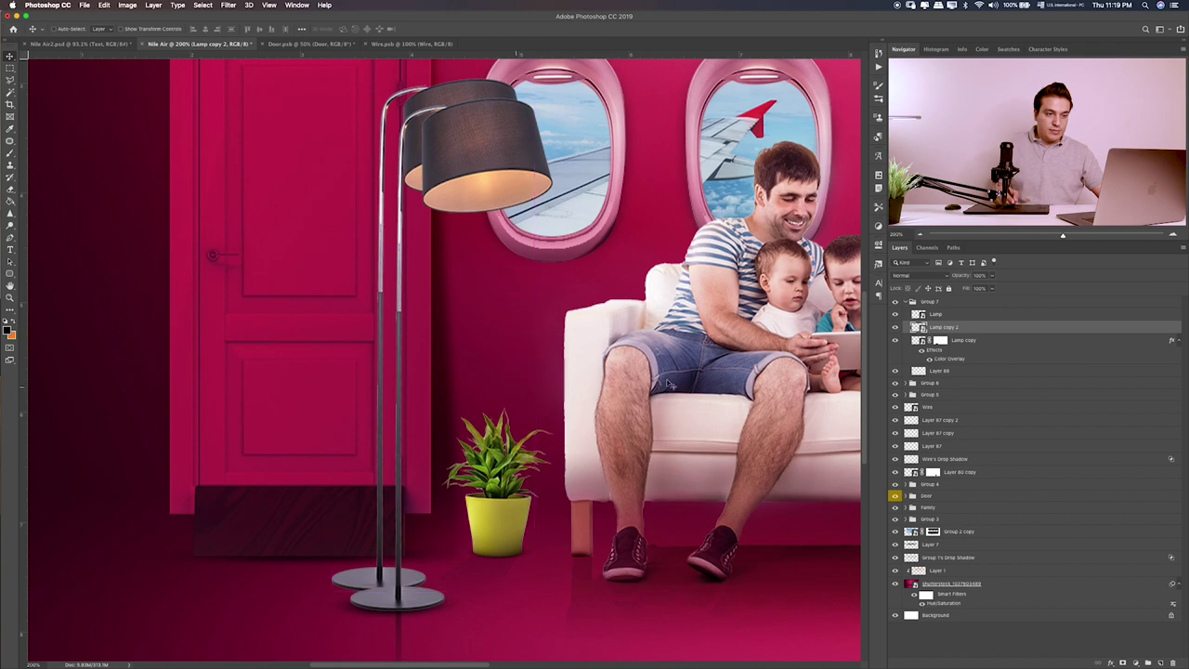
double_click(1002, 329)
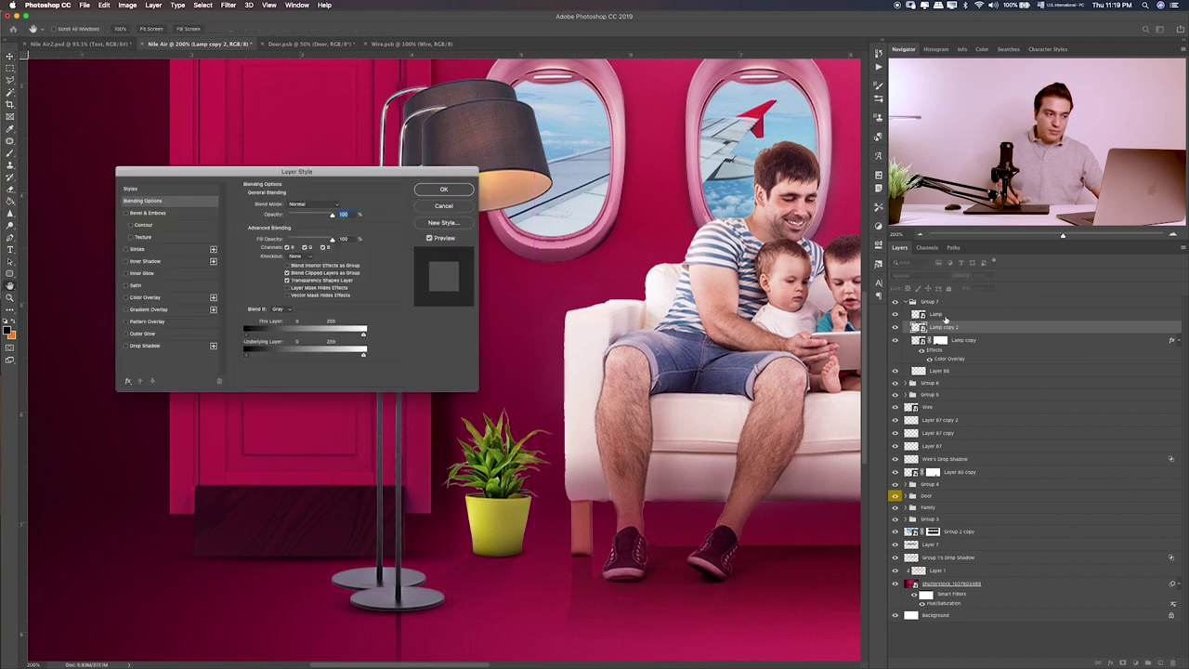
click(180, 299)
click(436, 191)
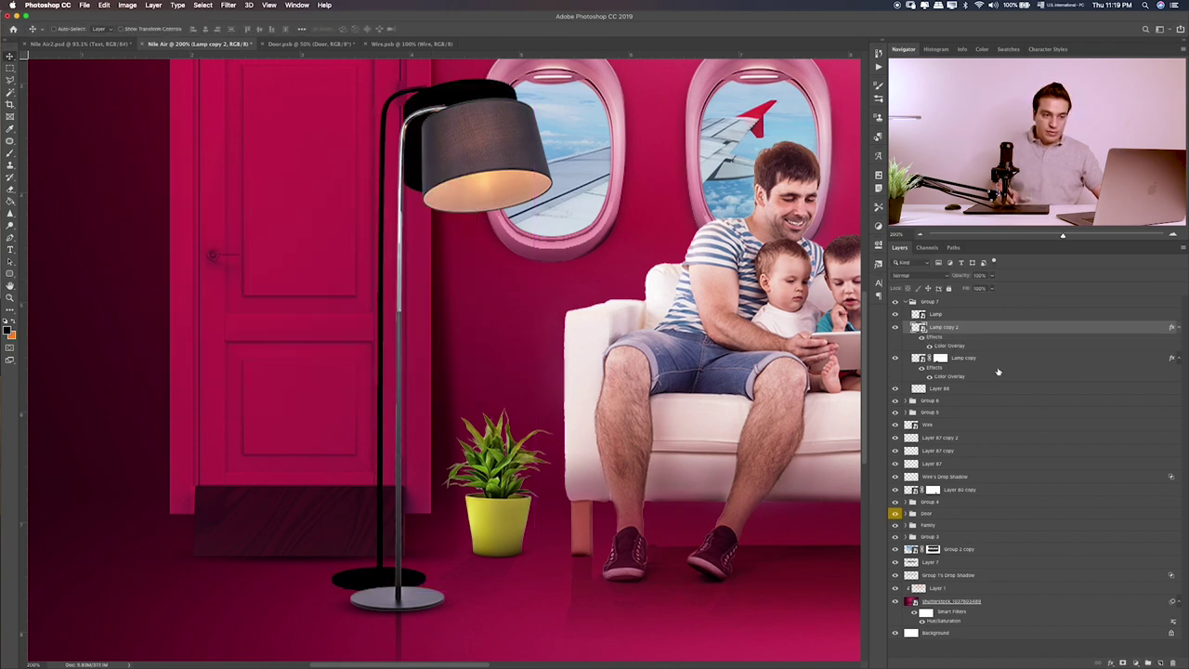
- Move Lamp copy 2 into the Door group, clip it to the door, and set 30% opacity
drag(978, 330, 908, 514)
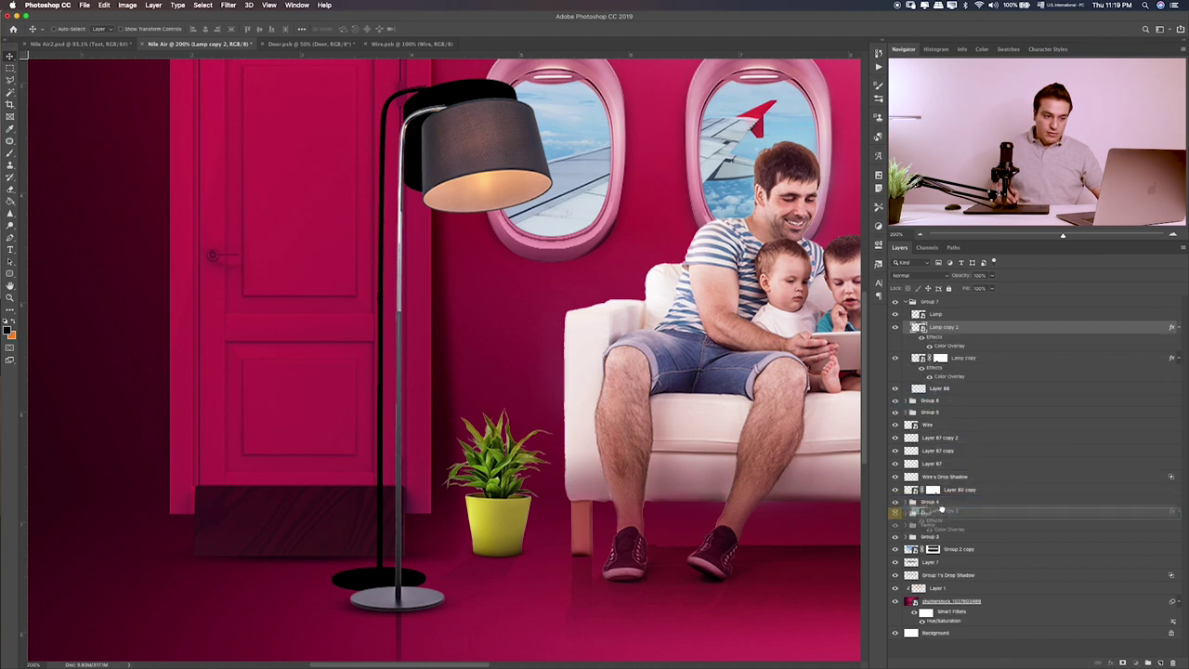
click(909, 484)
click(943, 495)
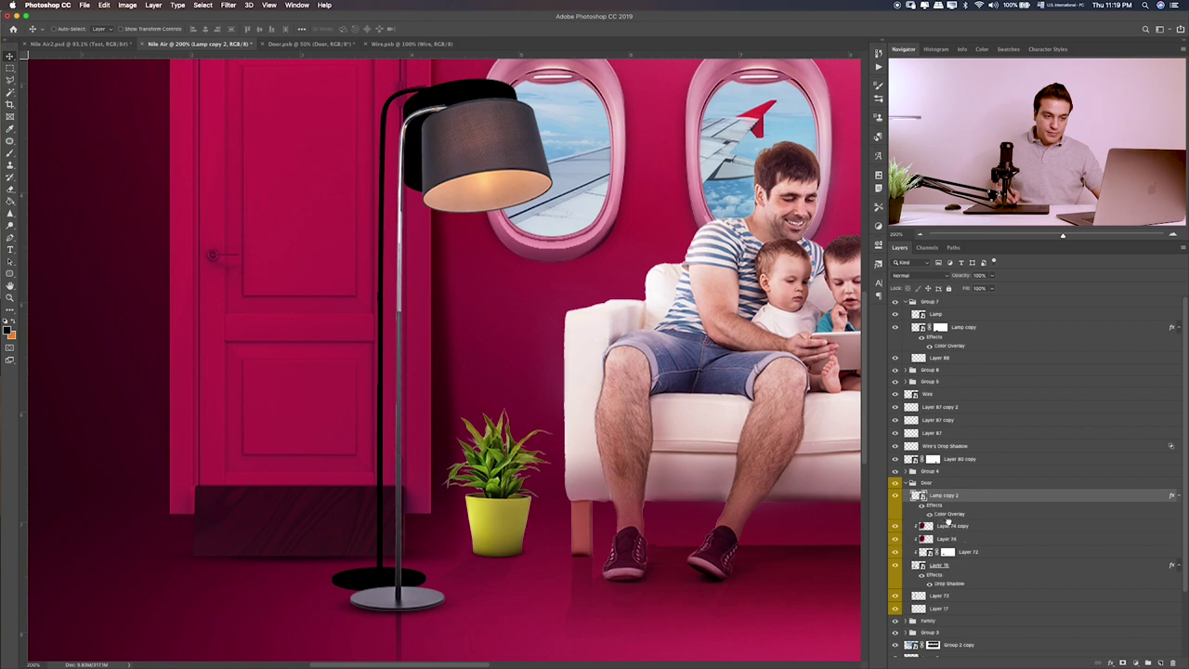
alt+click(954, 517)
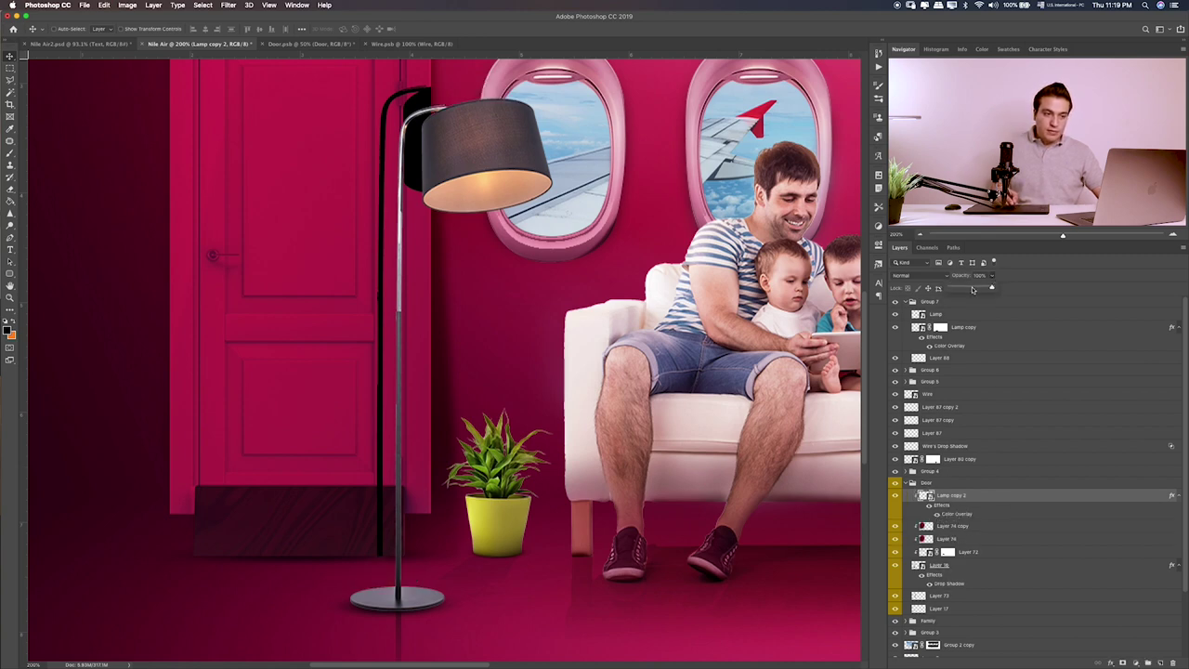
drag(972, 289, 966, 288)
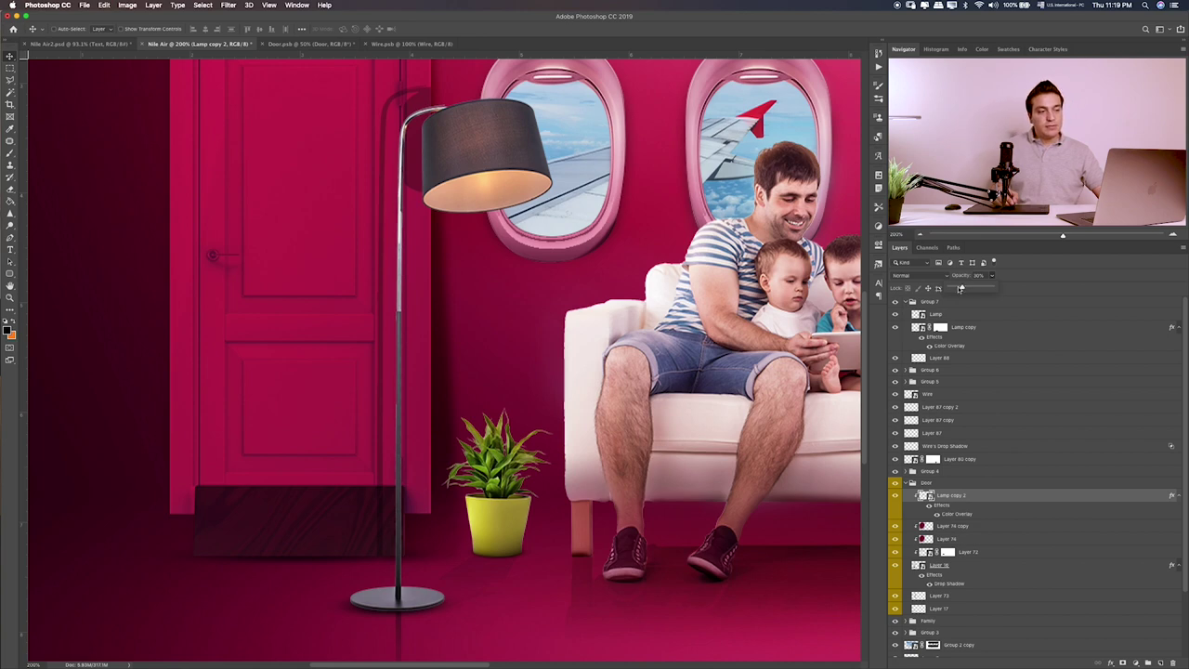
- Soften the lamp shadow with a 4.4-pixel Gaussian Blur
click(228, 5)
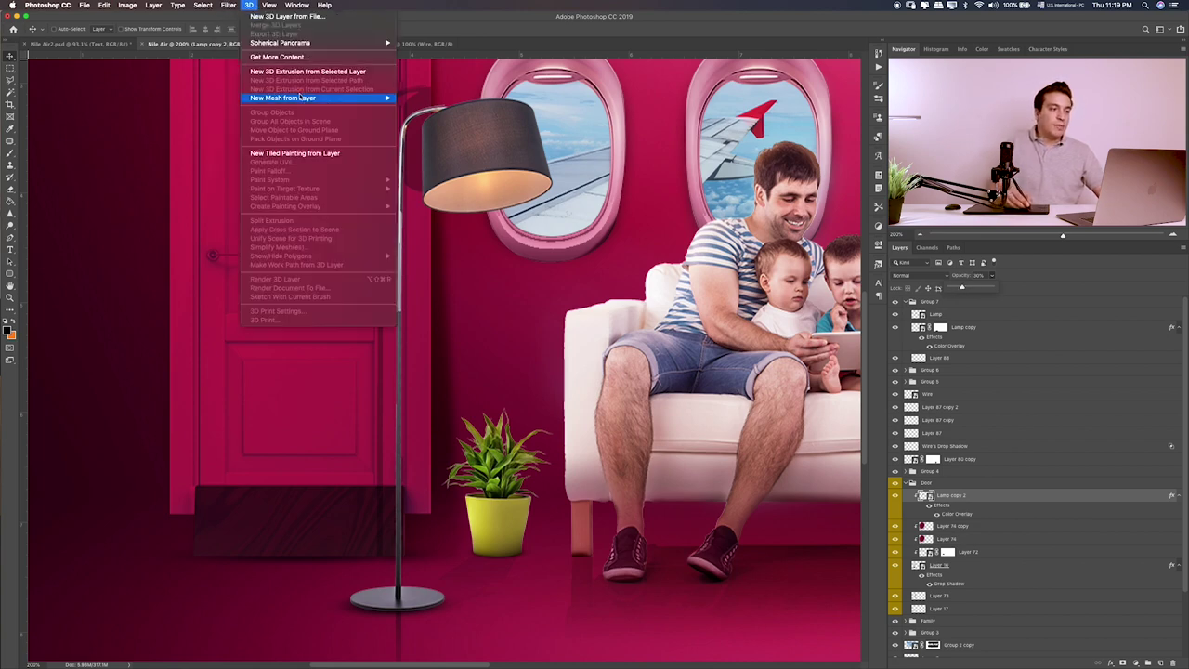
mouse_move(232, 116)
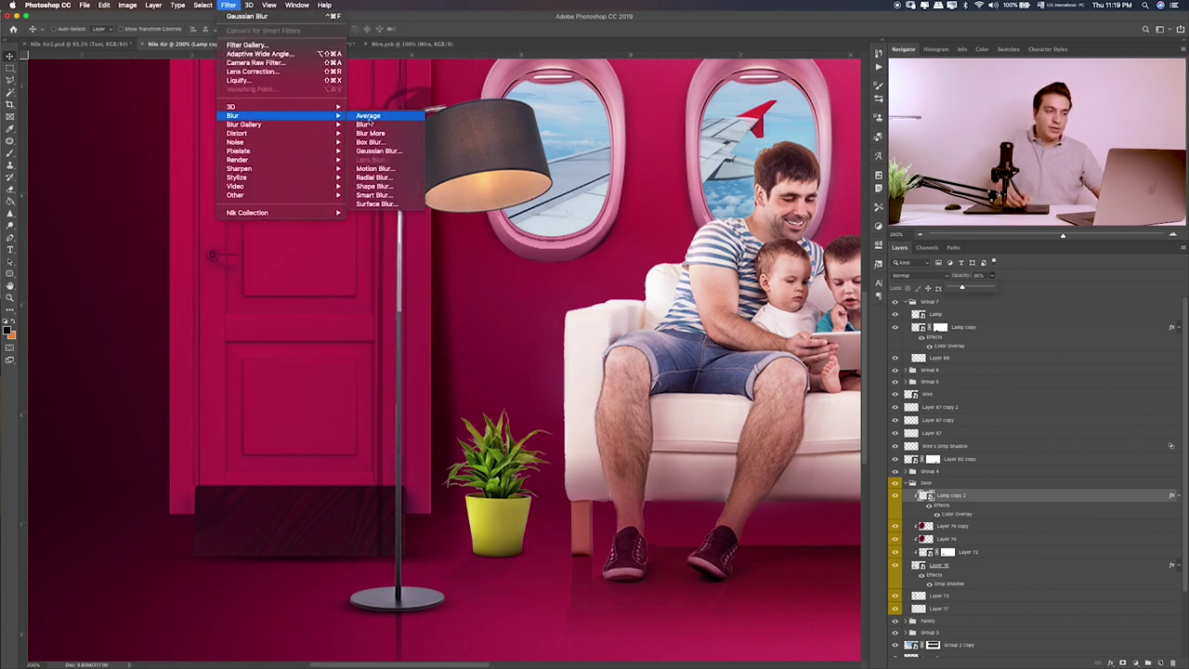
click(409, 151)
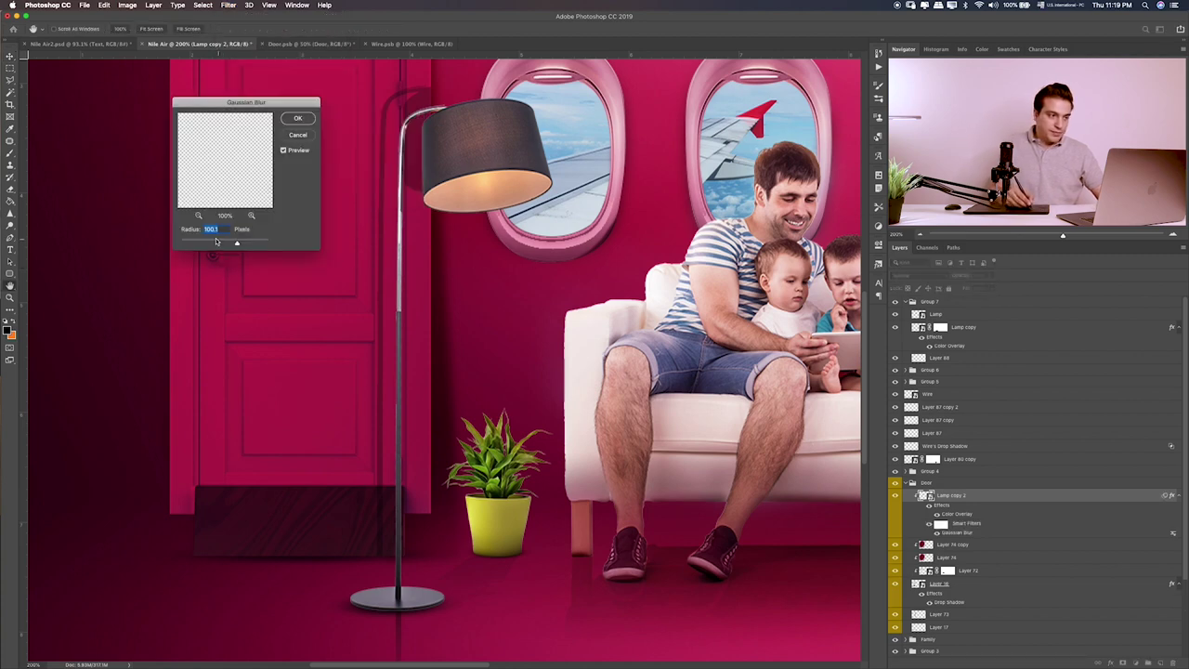
click(215, 243)
drag(207, 242, 201, 244)
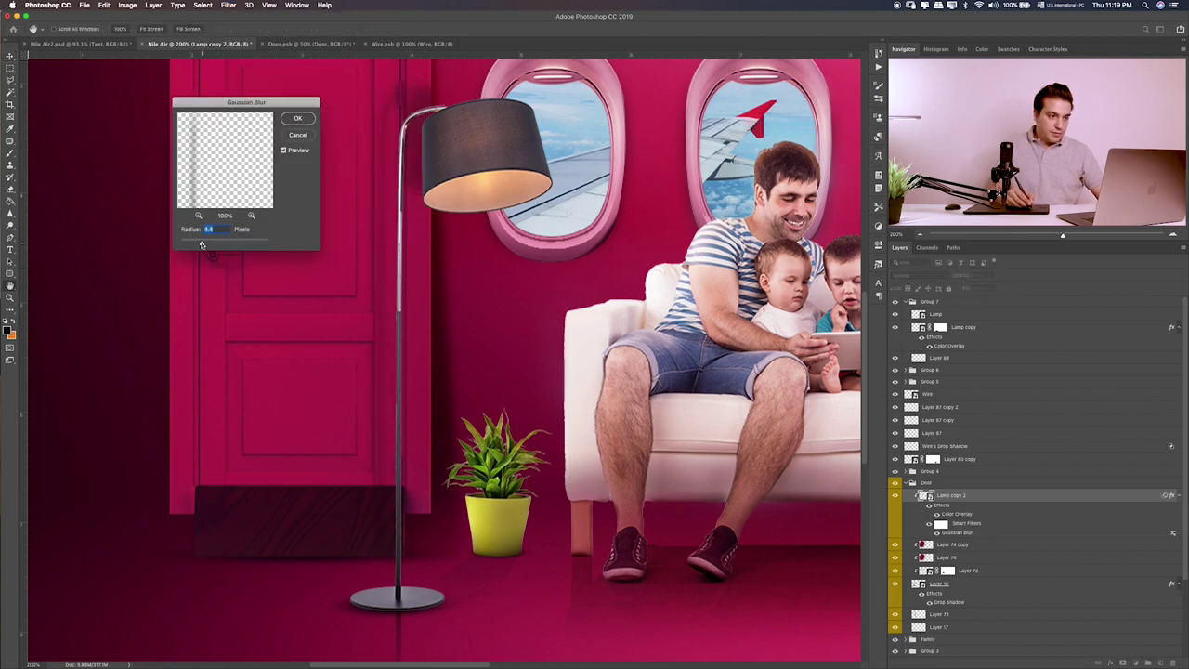
click(298, 119)
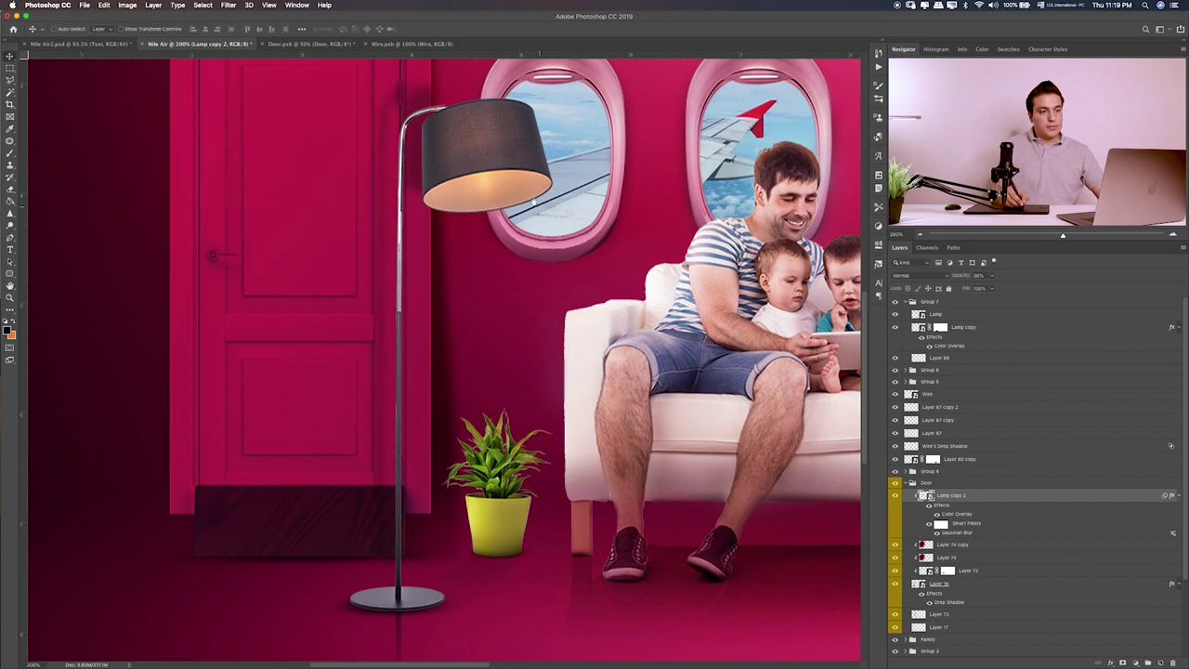
scroll(477, 258, up, 5)
key(super+0)
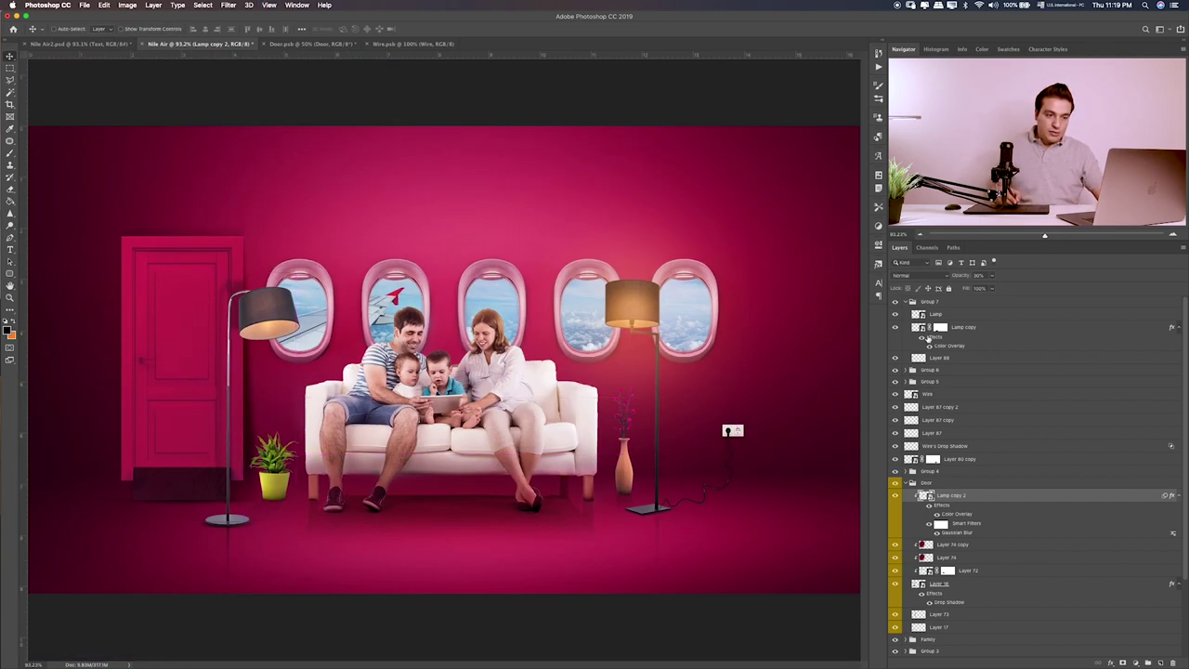
- Paint an orange glow over the left lamp shade on Layer 89 set to Screen mode
click(922, 481)
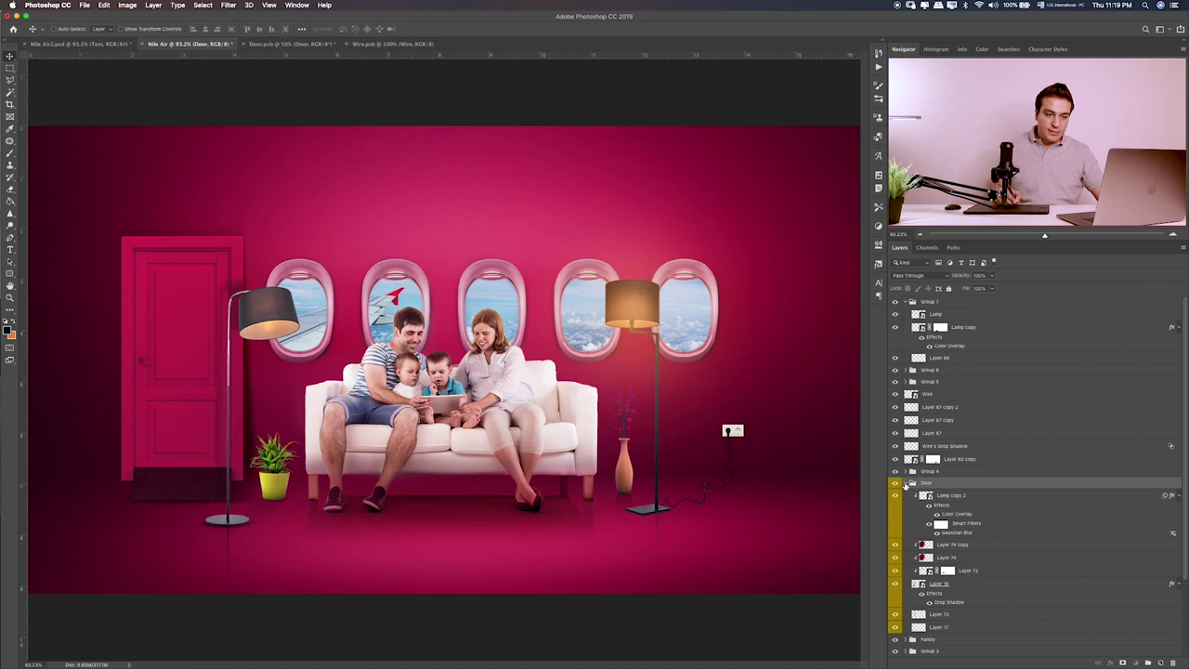
click(912, 483)
click(955, 316)
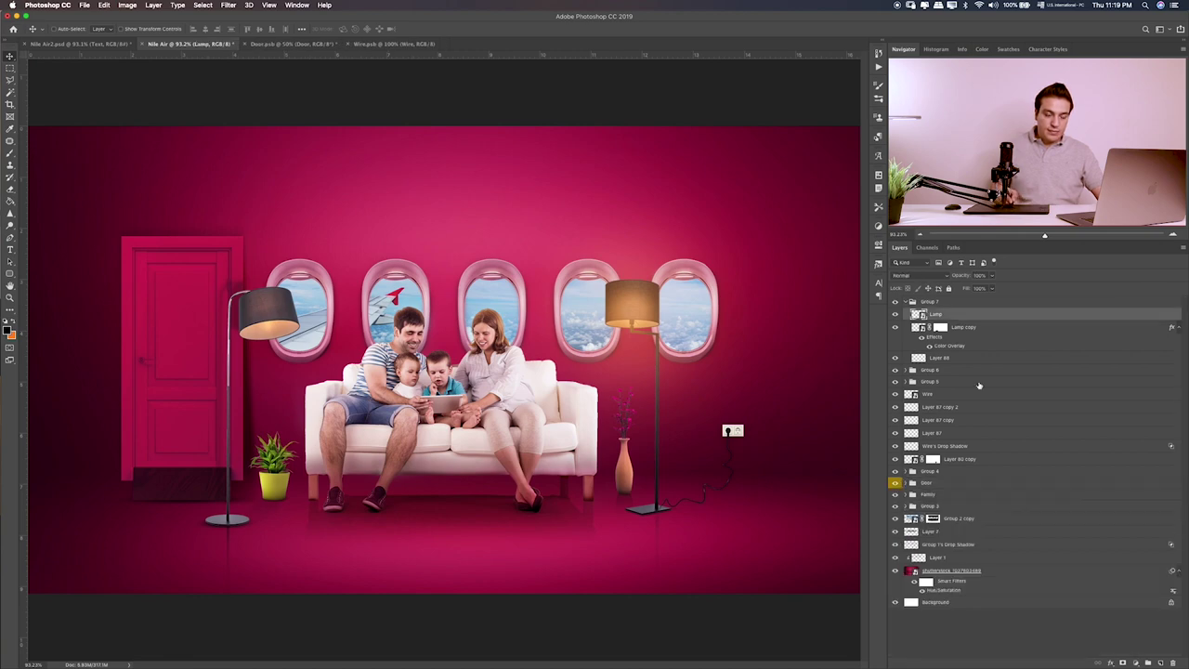
click(1158, 663)
key(b)
alt+click(267, 326)
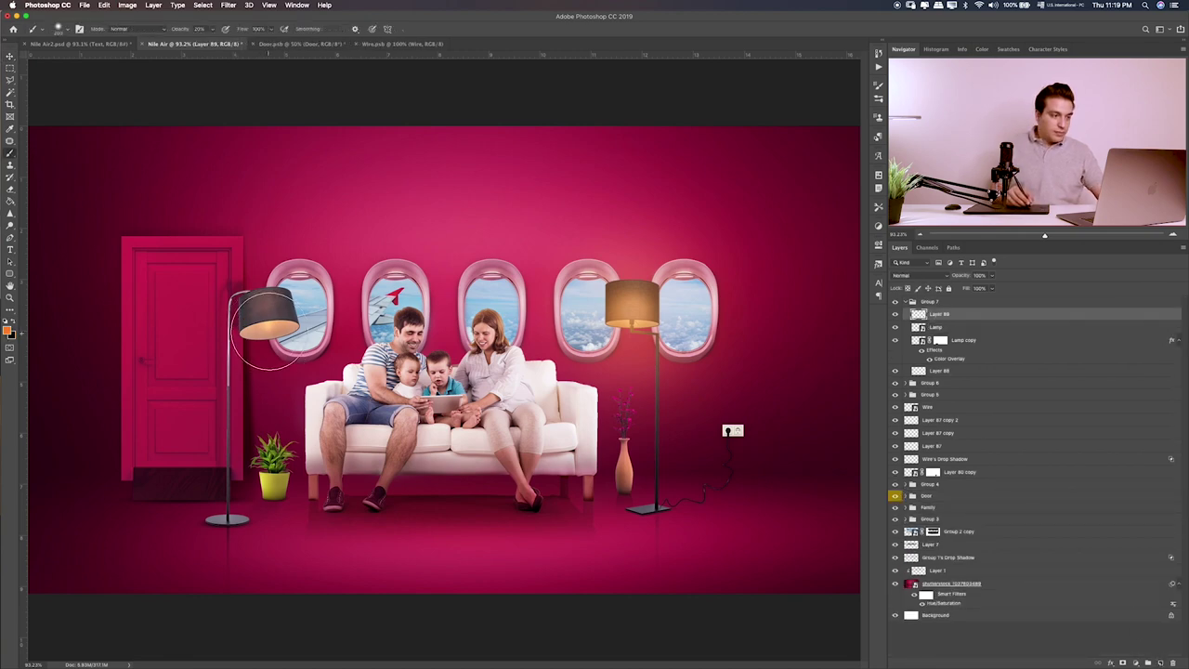
drag(267, 327, 260, 334)
key(v)
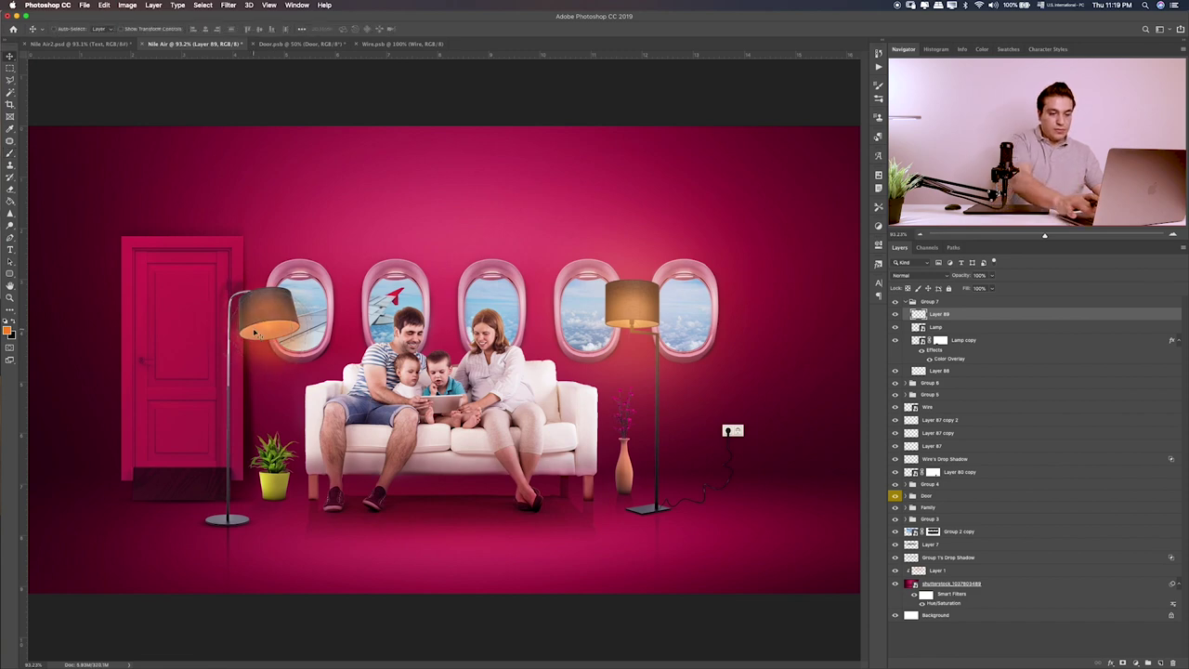
key(shift+plus)
key(shift+plus)
key(shift+plus)
key(shift+plus)
key(shift+plus)
key(shift+plus)
key(shift+plus)
key(shift+plus)
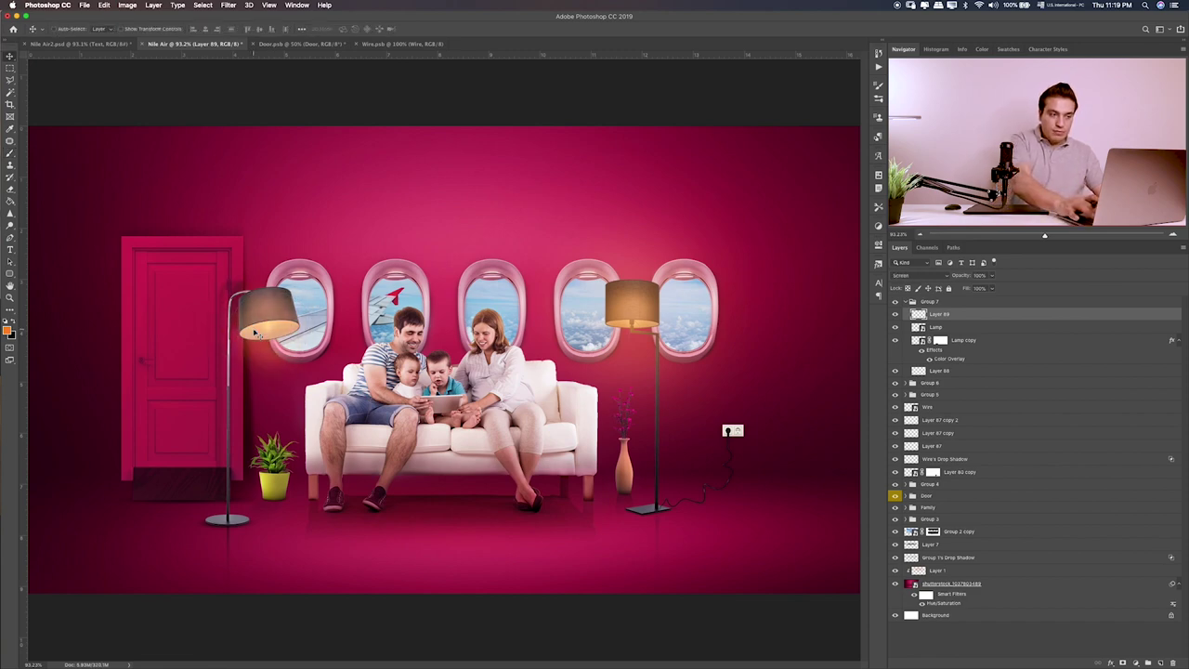
- Add Layer 90 clipped to Lamp and set a white brush at 20% opacity
click(994, 326)
click(1161, 662)
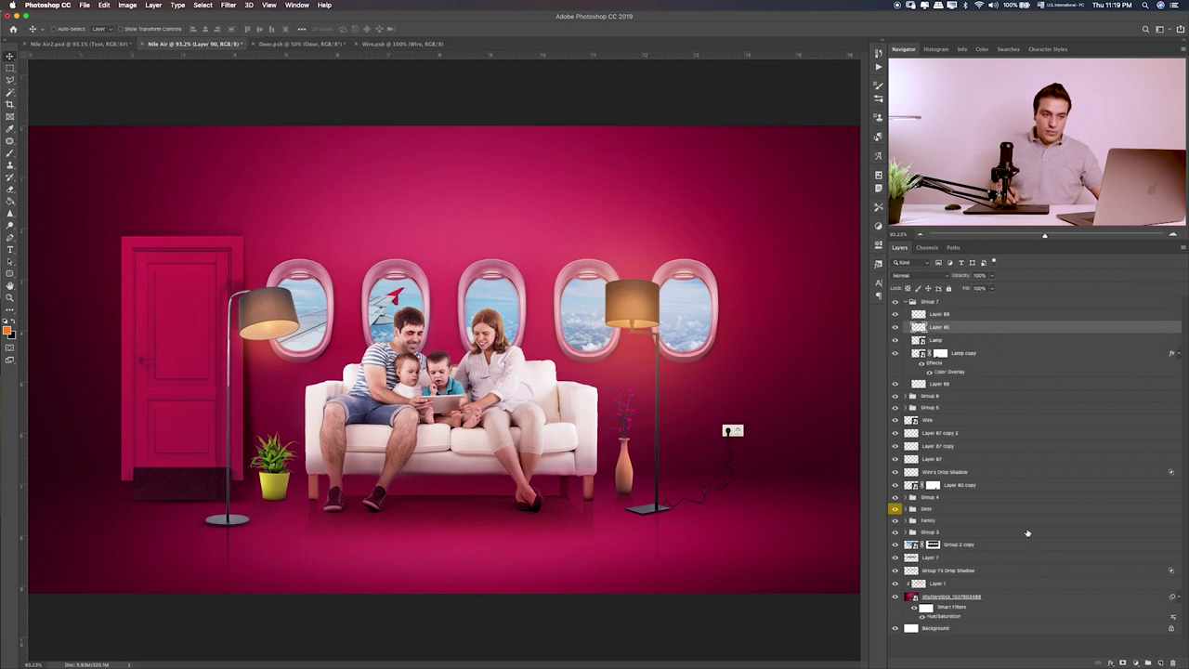
alt+click(957, 333)
key(b)
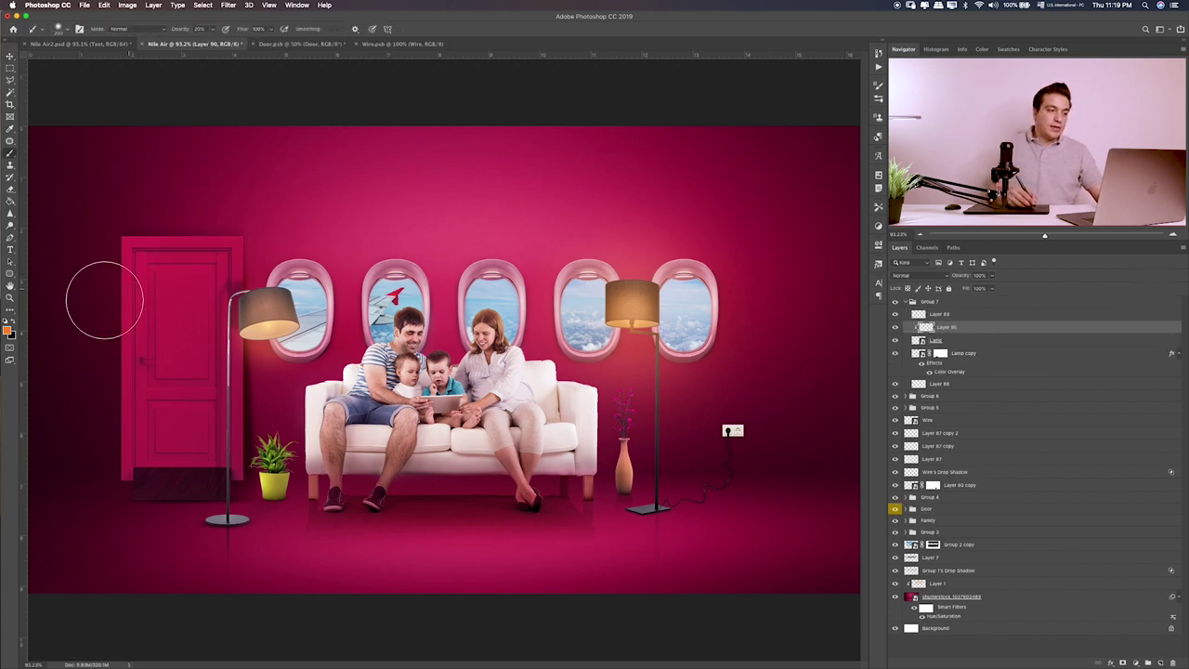
click(8, 330)
click(545, 219)
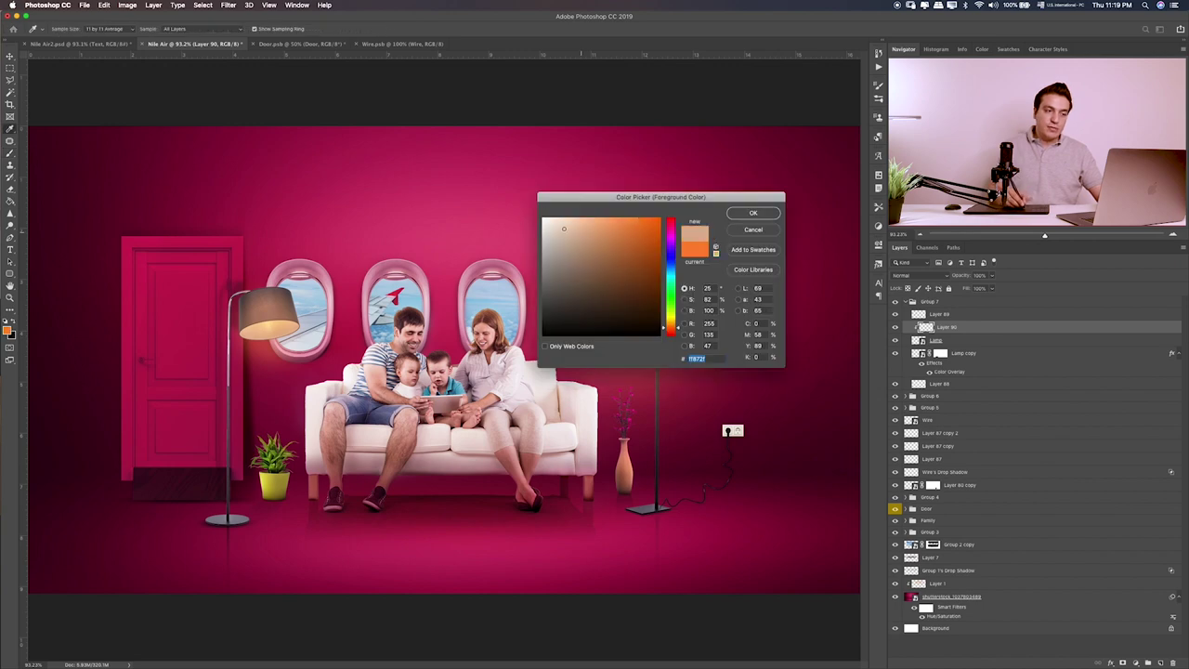
click(738, 214)
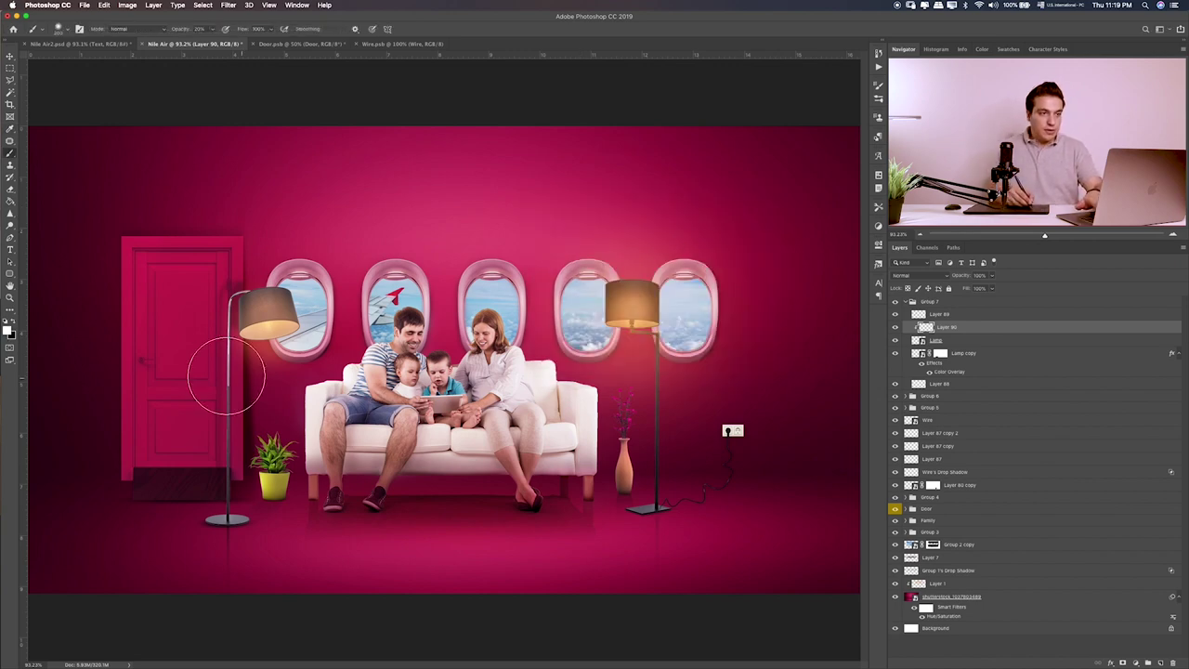
key(2)
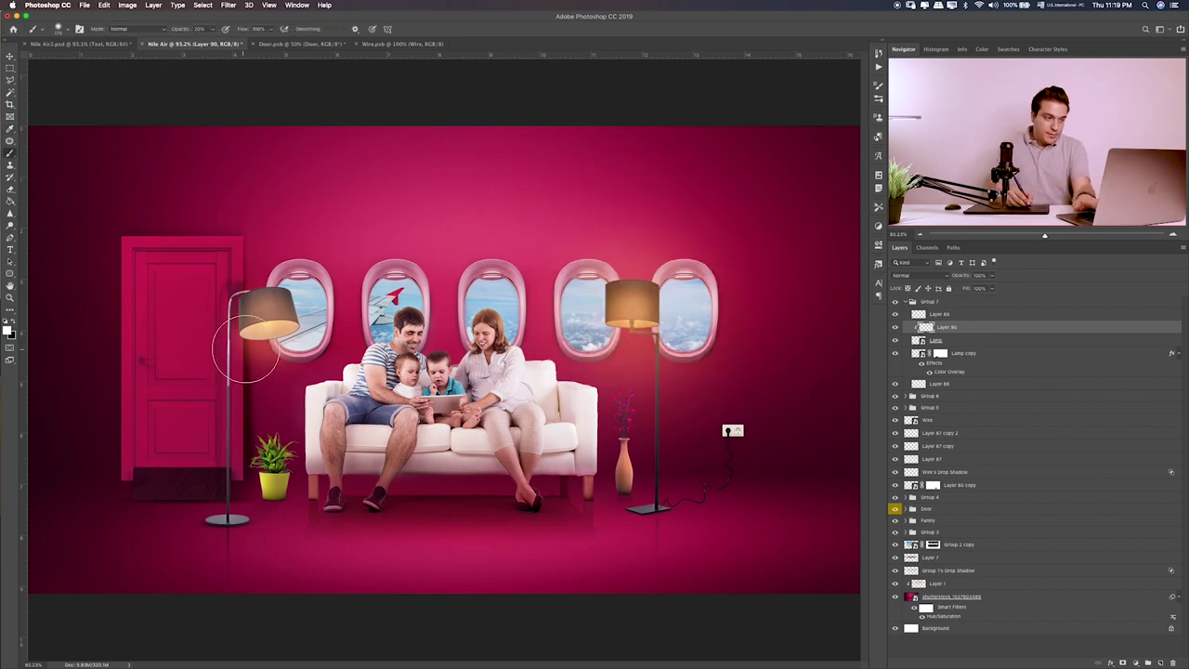
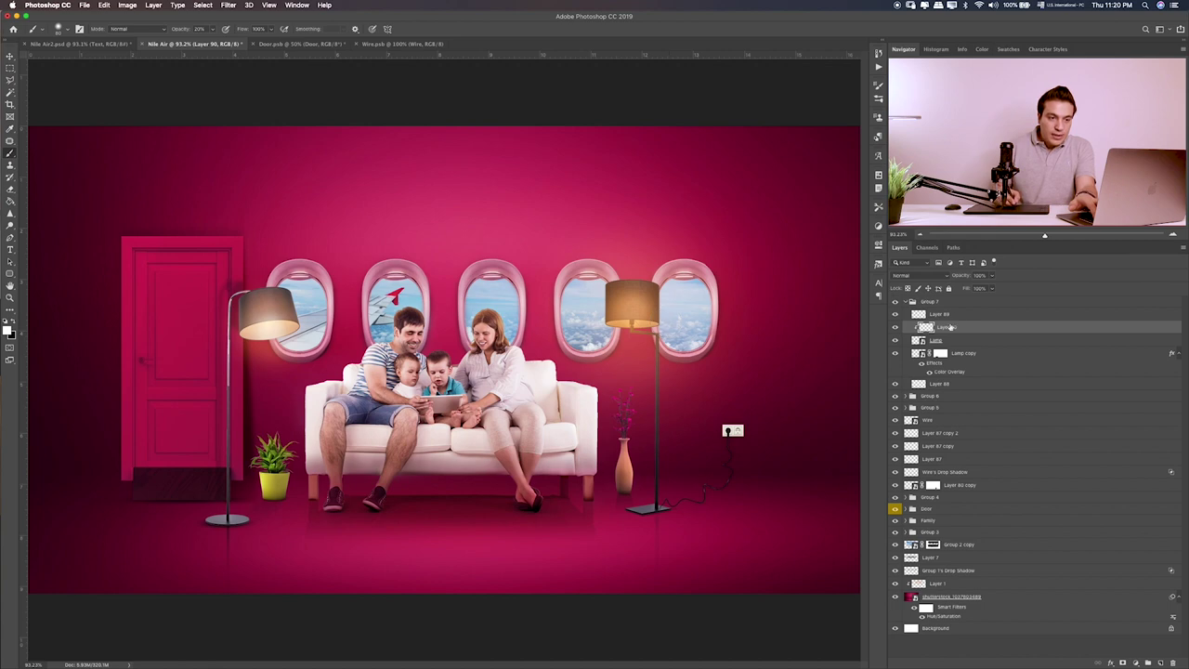
- Duplicate Layer 81 in Group 5 and clip the copy, Layer 91, to the layer below
click(912, 302)
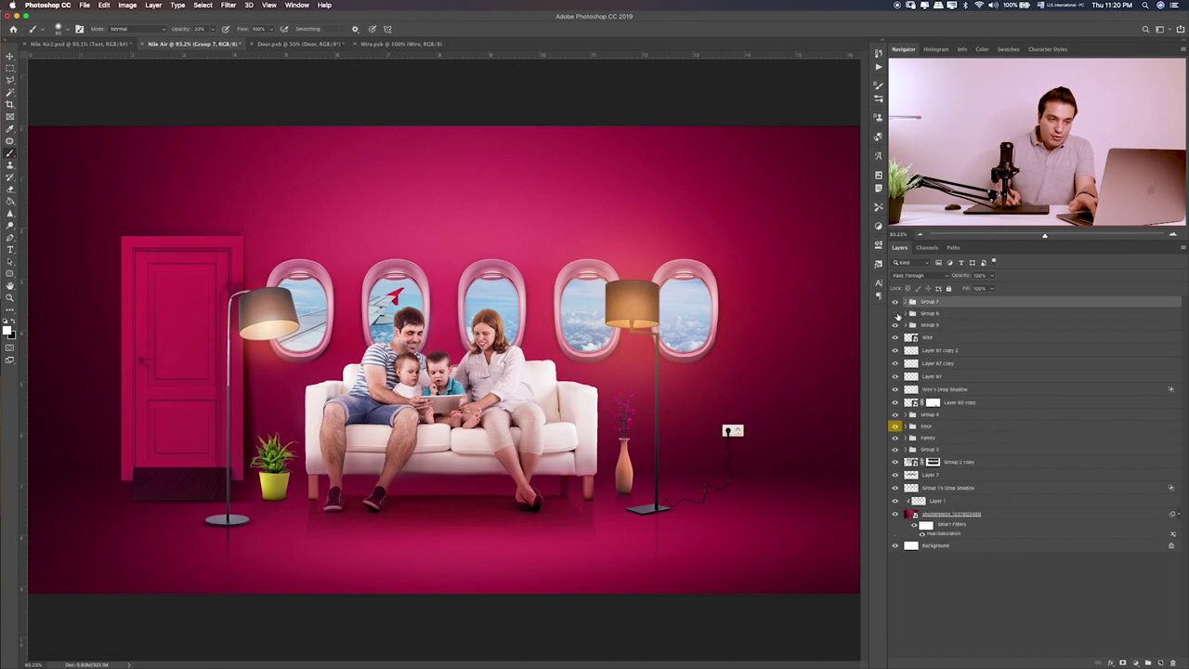
click(896, 313)
click(913, 324)
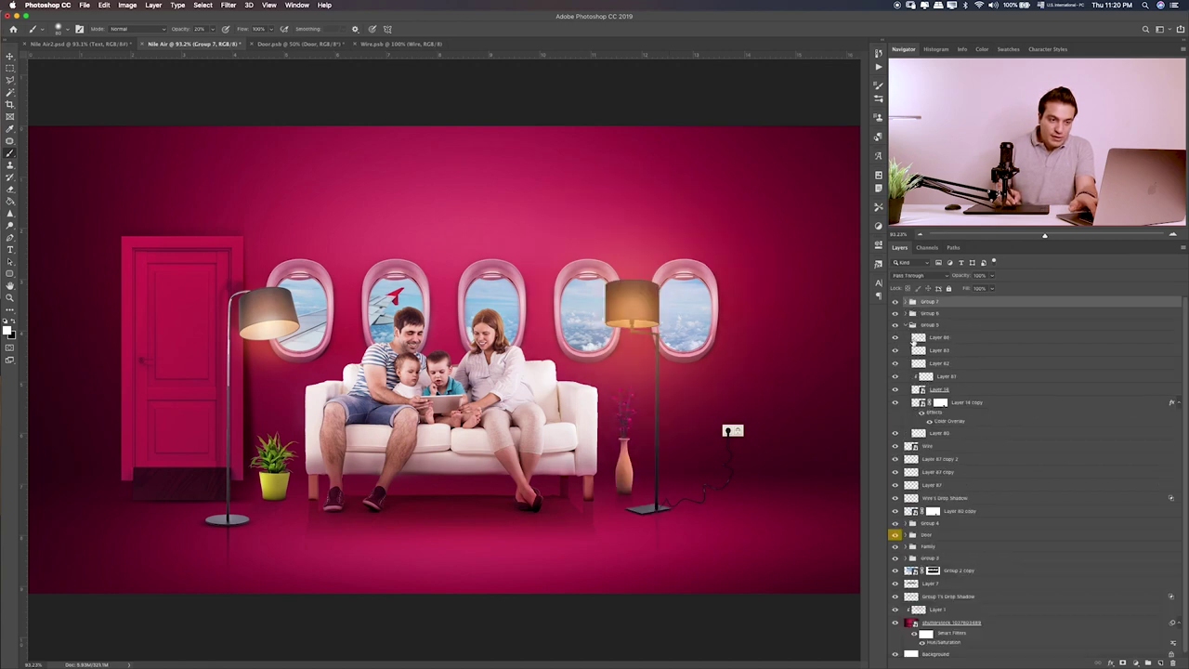
click(938, 337)
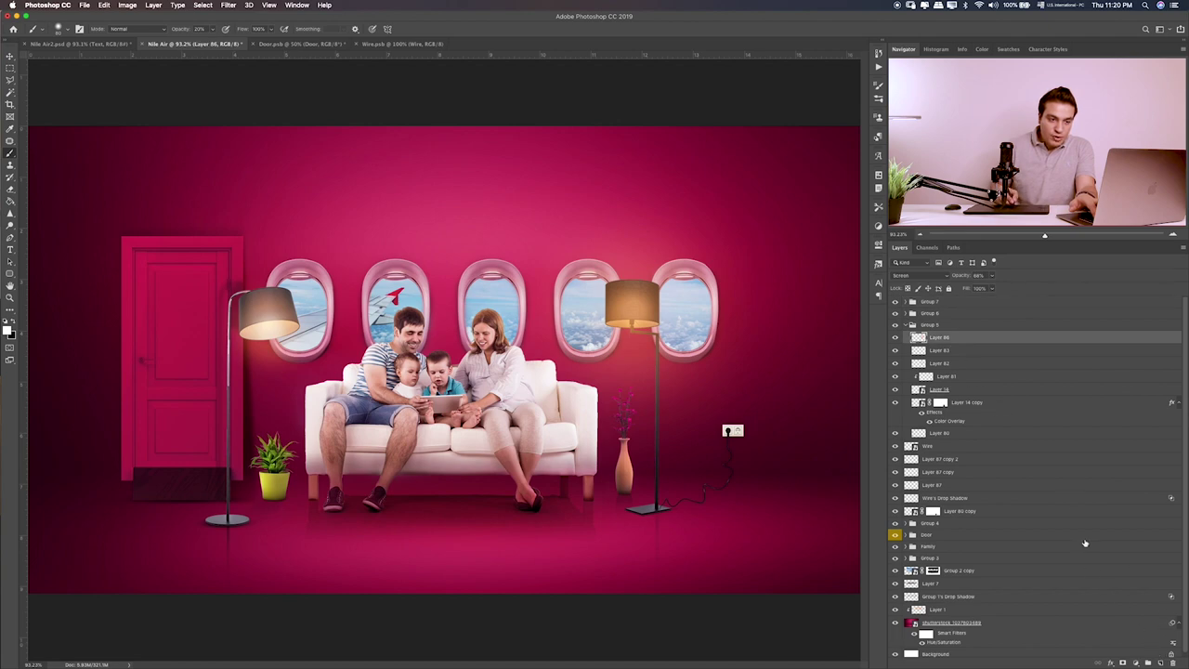
click(973, 377)
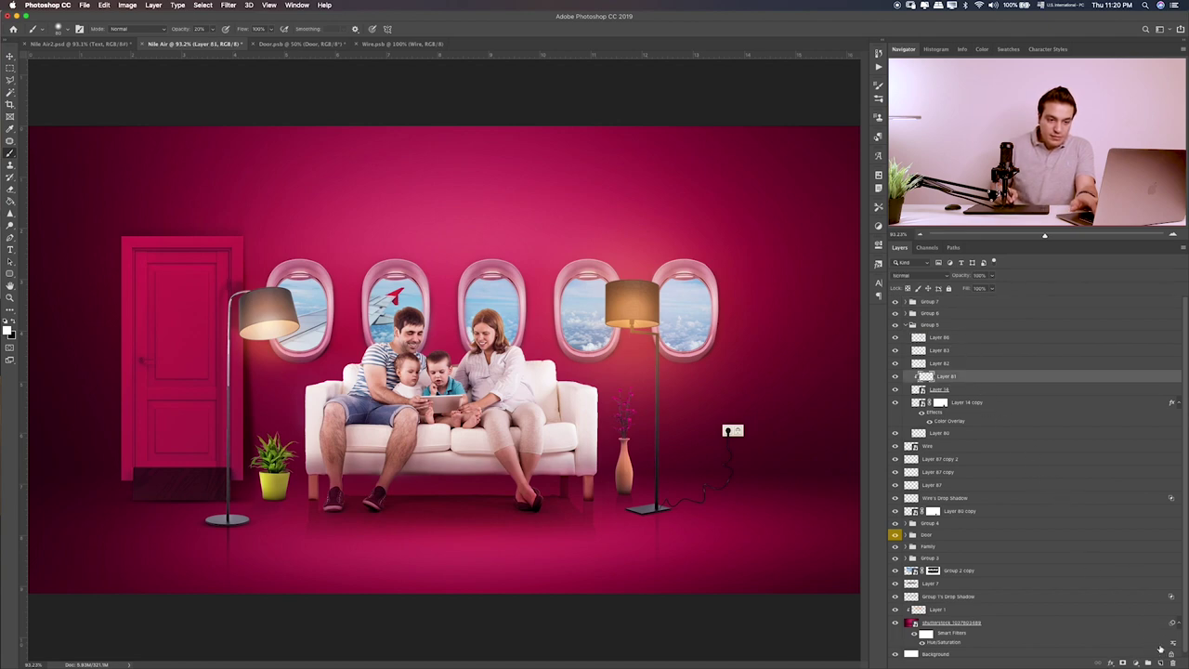
drag(926, 376, 986, 510)
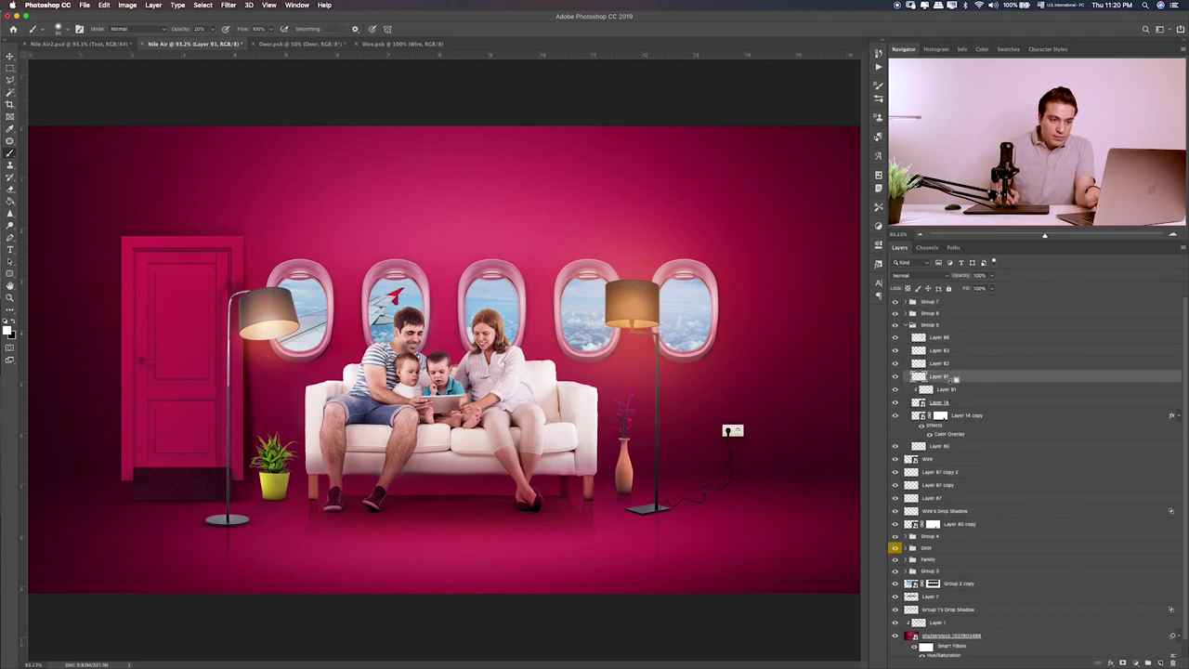
alt+click(960, 382)
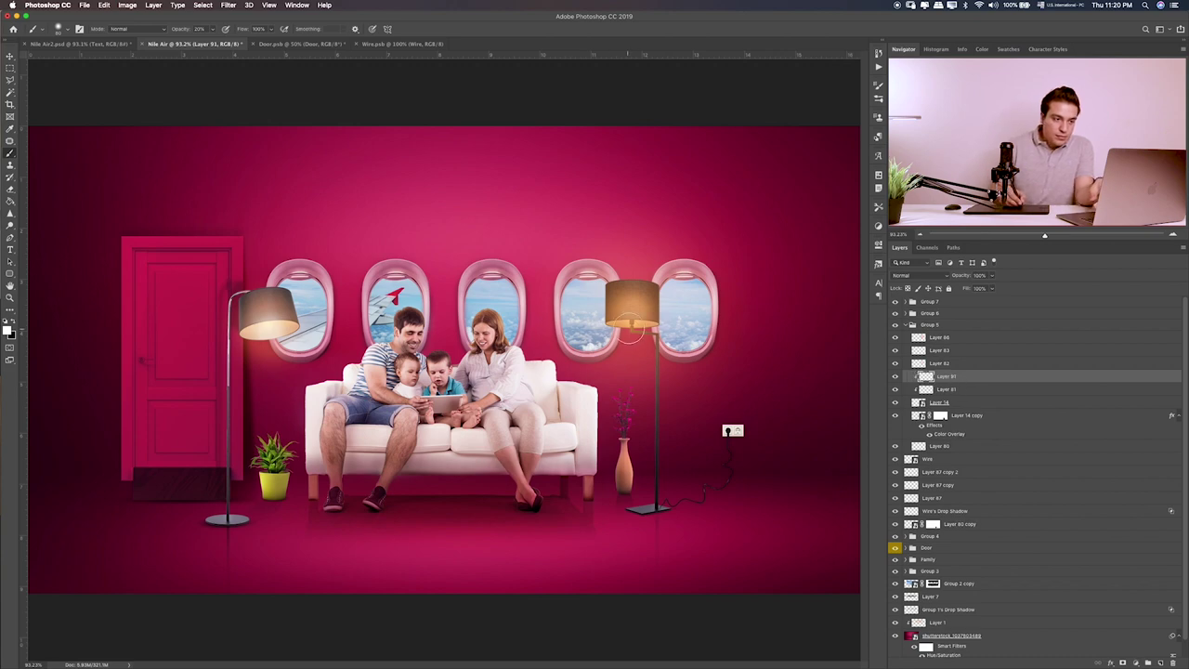
- Paint extra light onto the right floor lamp's shade
drag(630, 330, 629, 314)
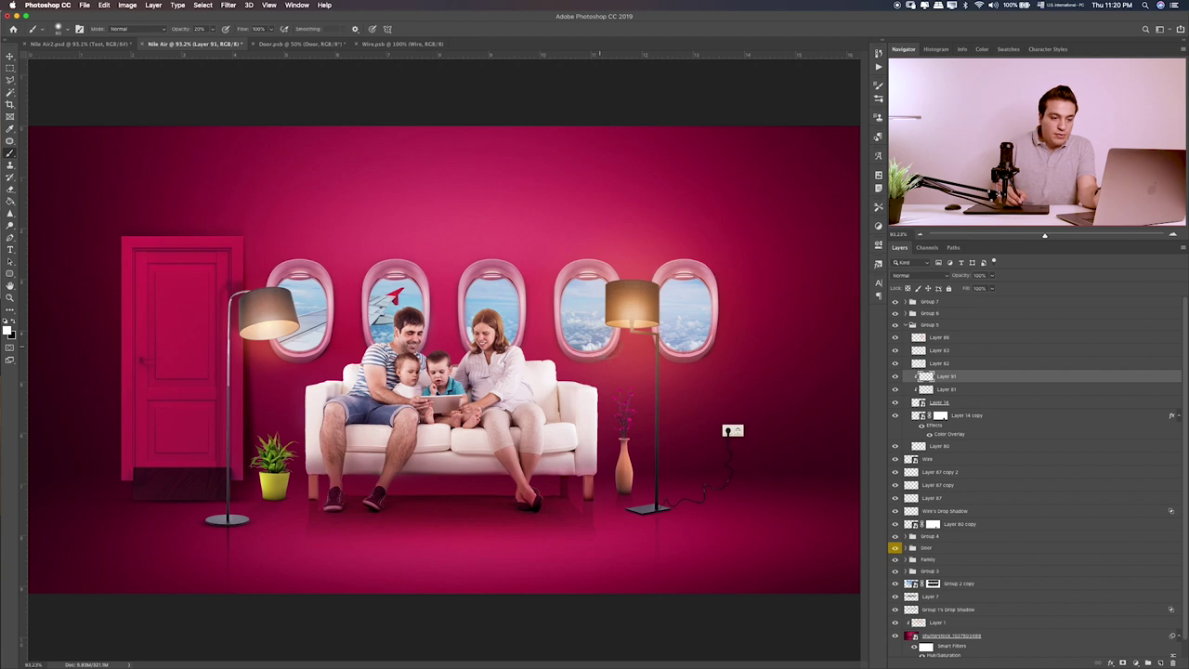
scroll(666, 342, up, 5)
scroll(527, 353, right, 3)
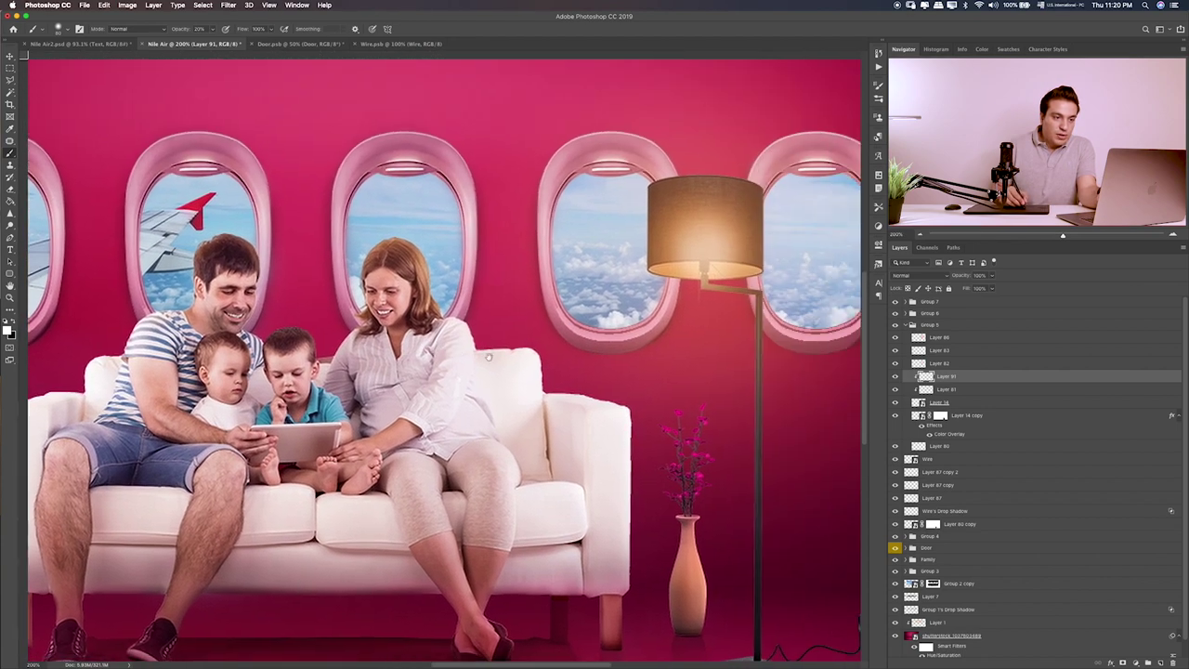
key(e)
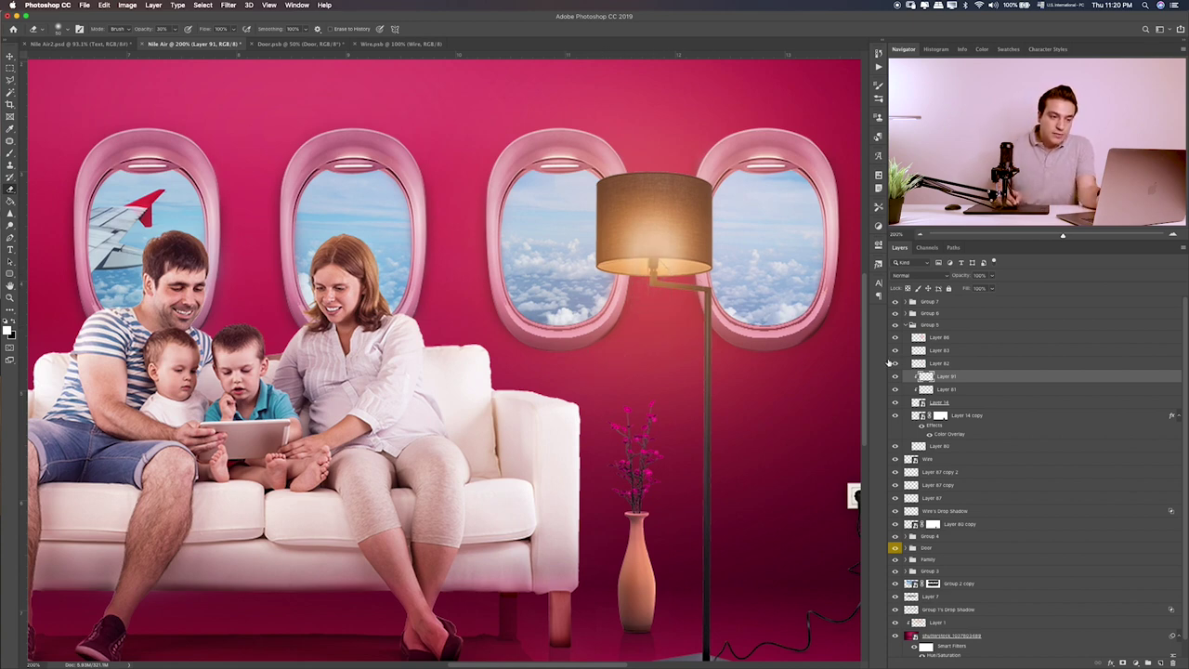
click(895, 351)
click(895, 351)
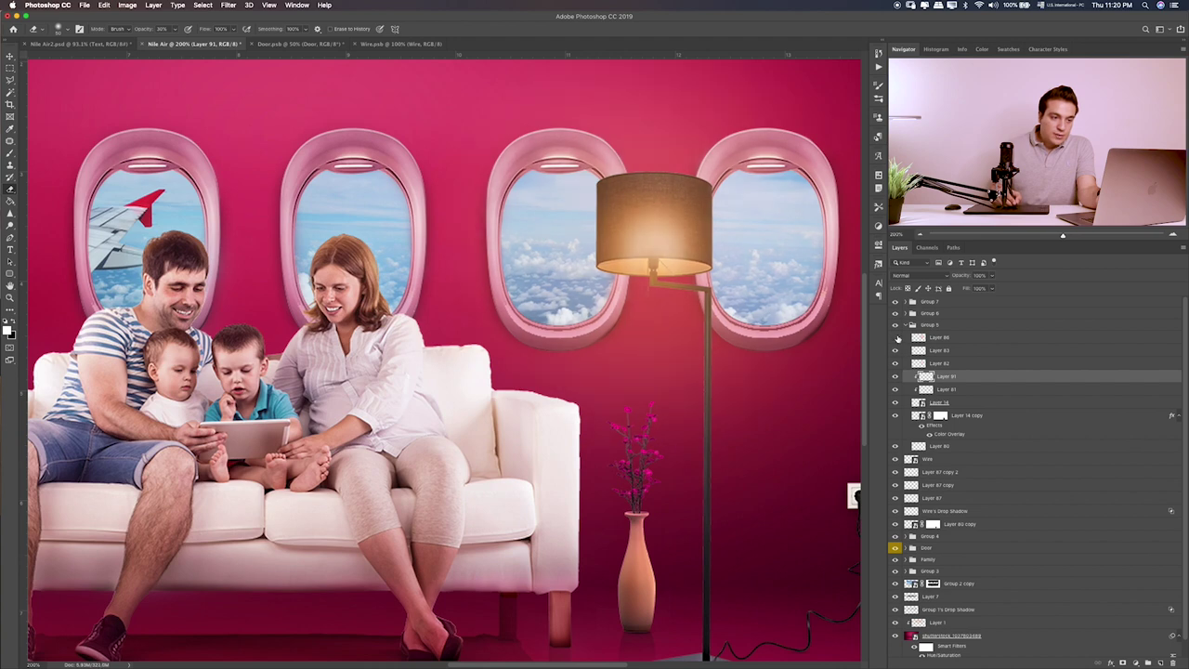
click(895, 337)
click(895, 389)
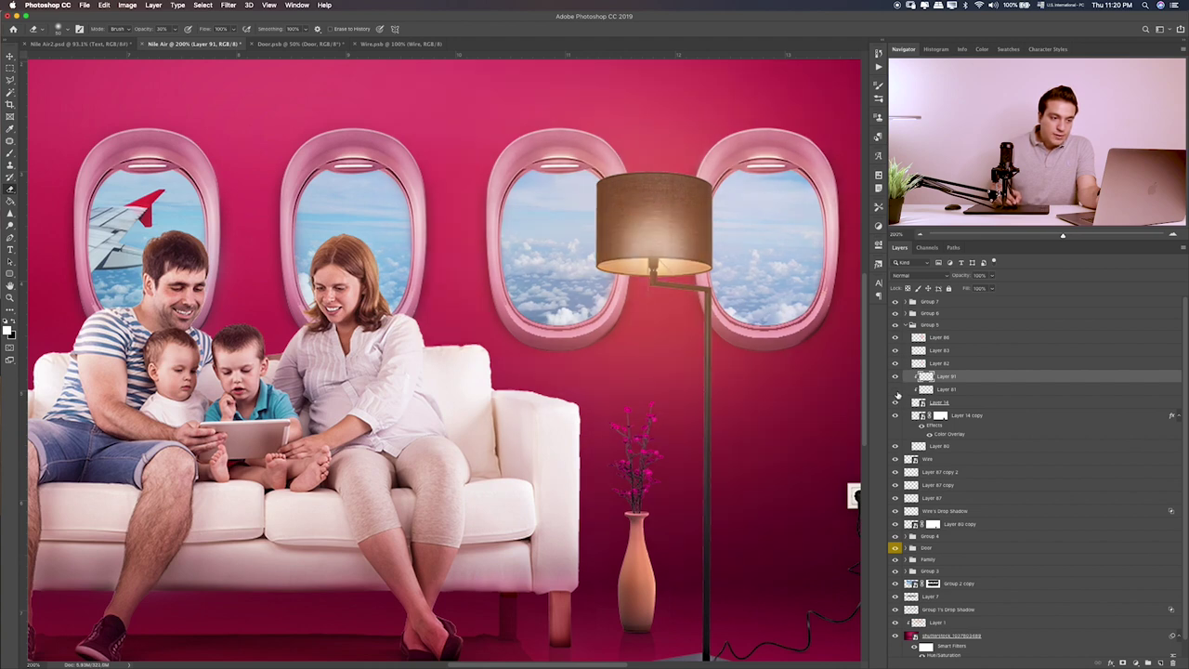
click(932, 391)
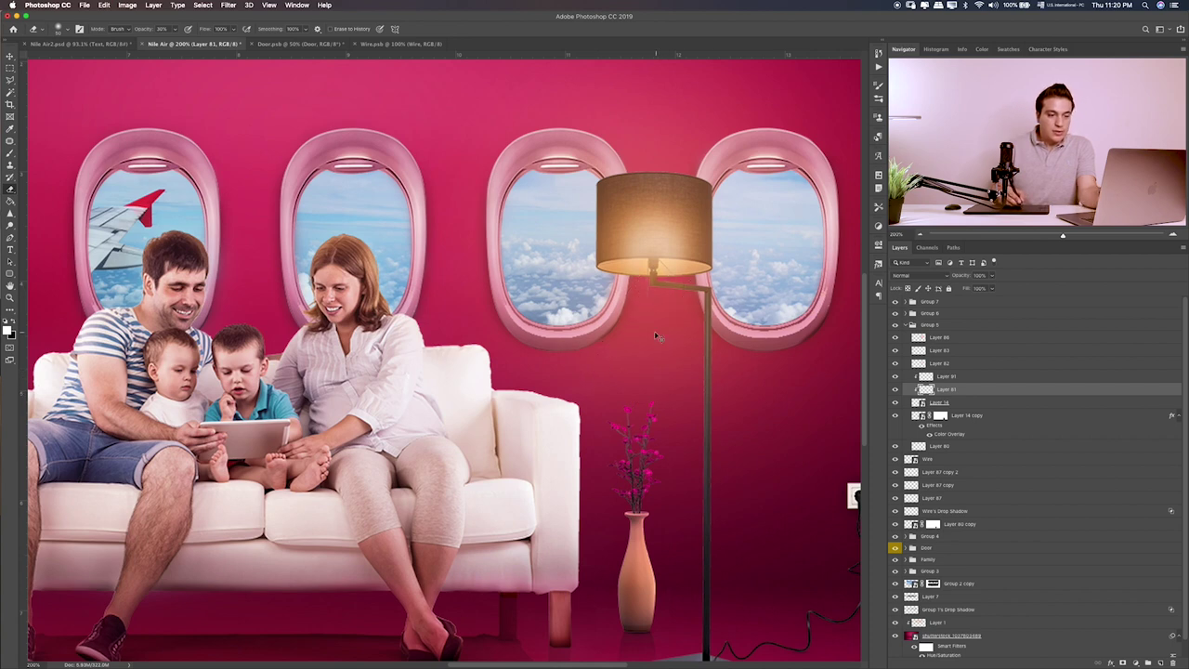
key(ctrl+0)
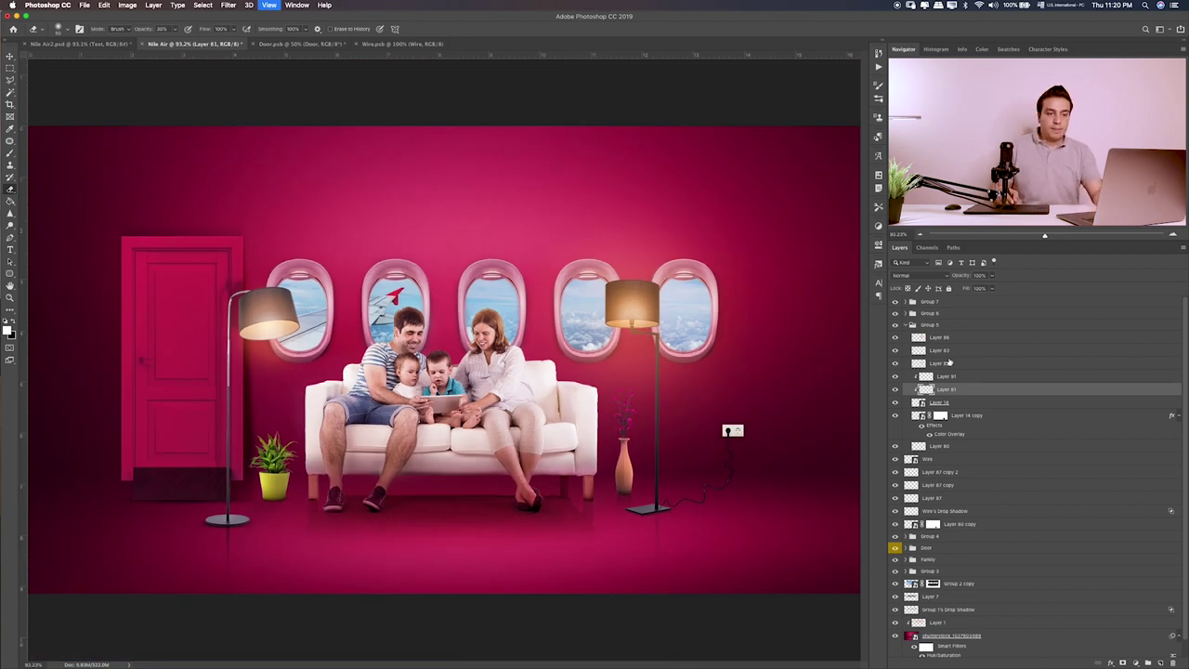
click(961, 337)
click(906, 326)
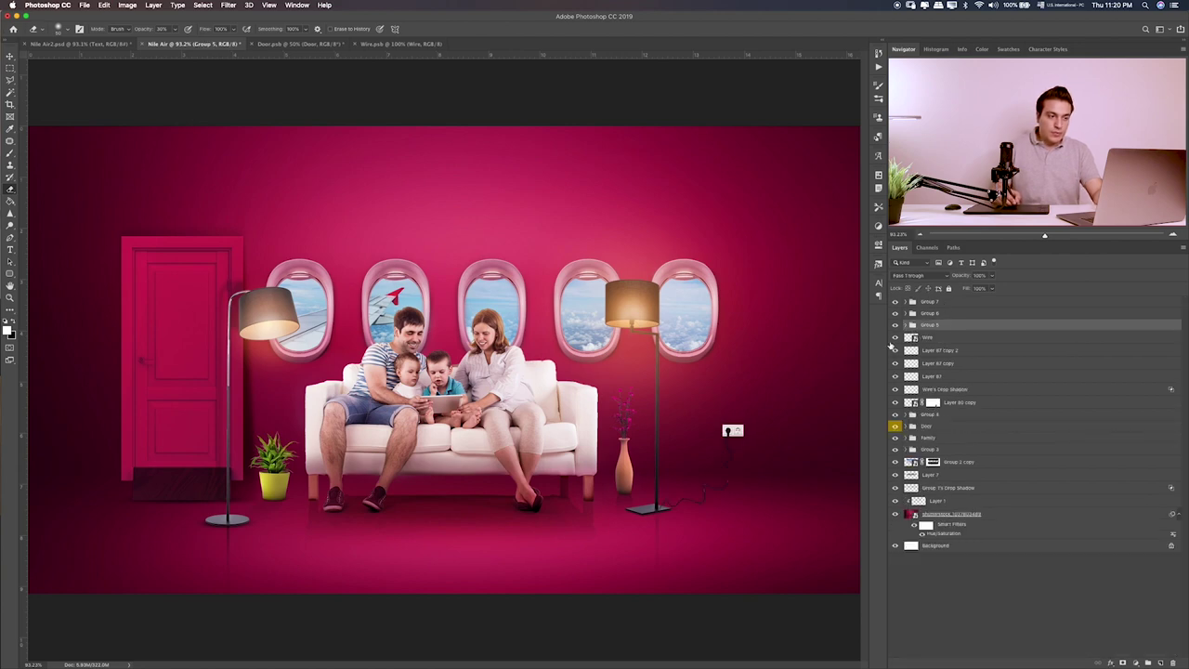
- Quick Look through the source images in Finder and open Babe.psb in Photoshop
key(super+Tab)
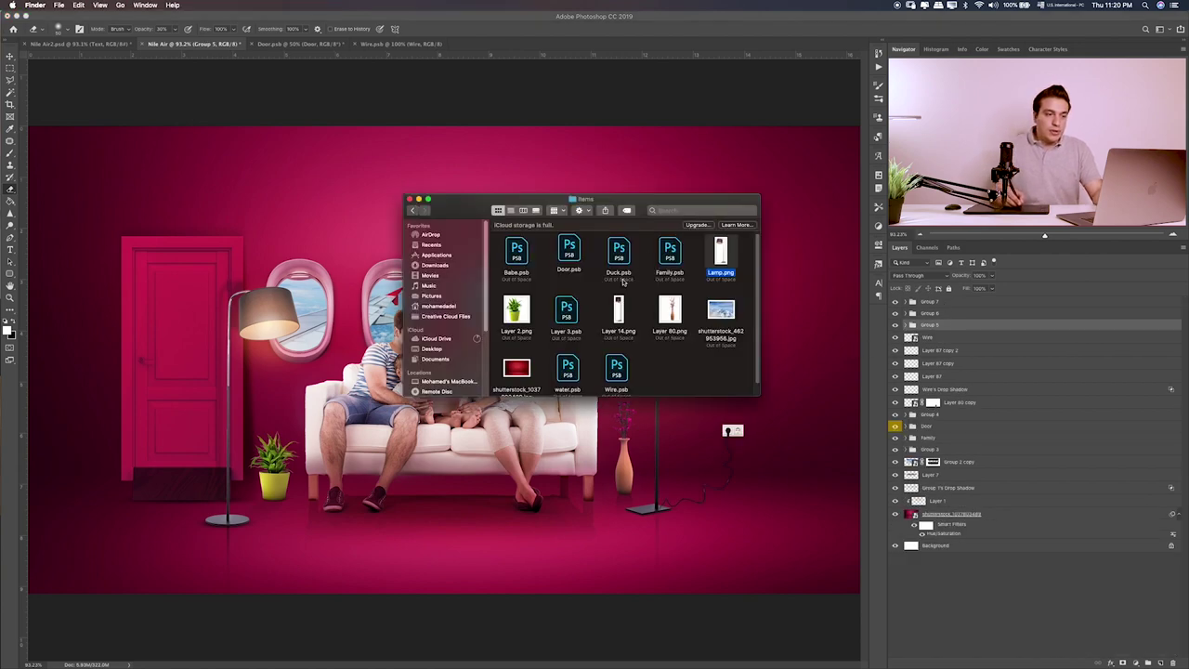
click(658, 258)
key(space)
key(Left)
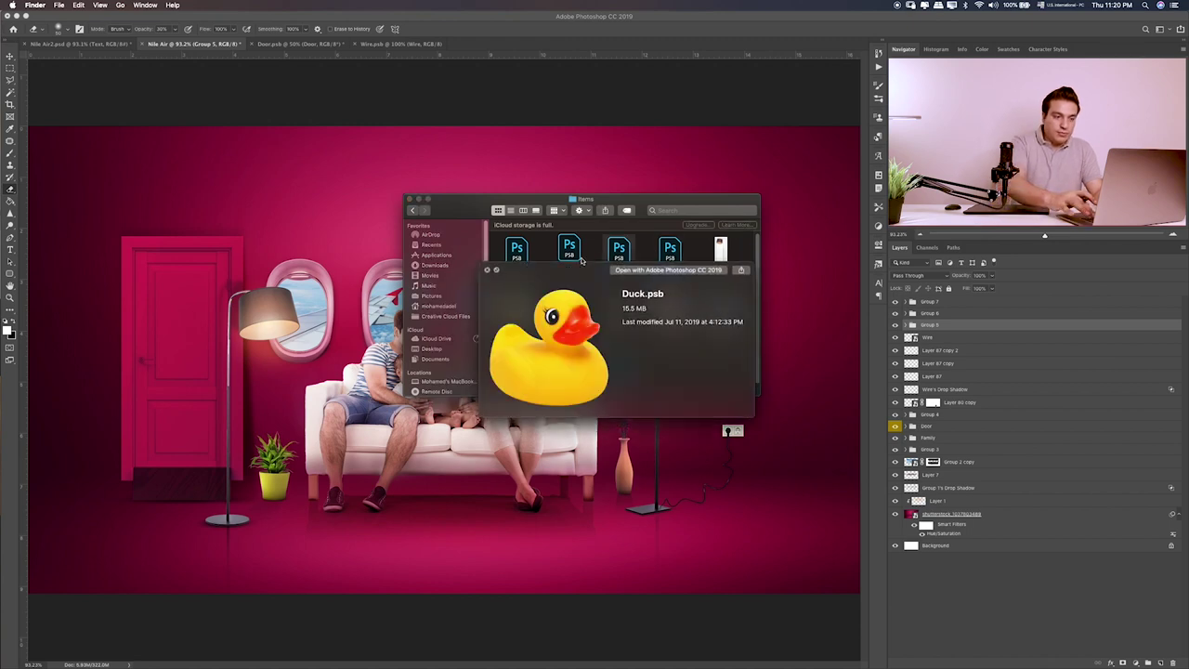
key(Left)
key(Left)
key(space)
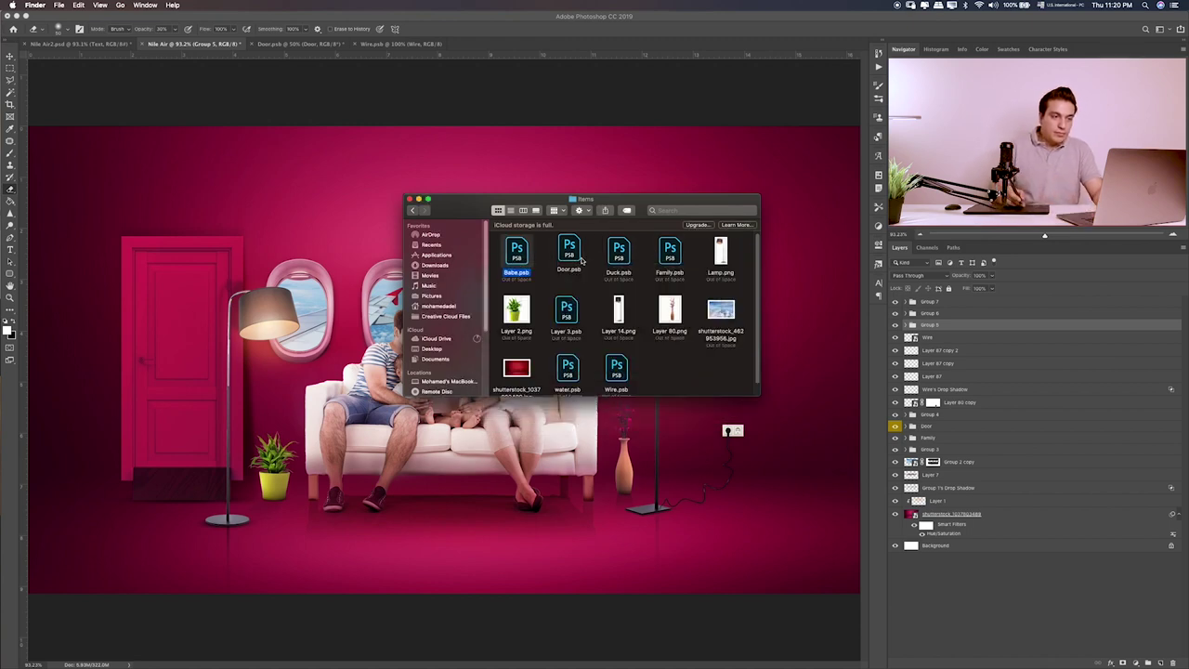
double_click(523, 259)
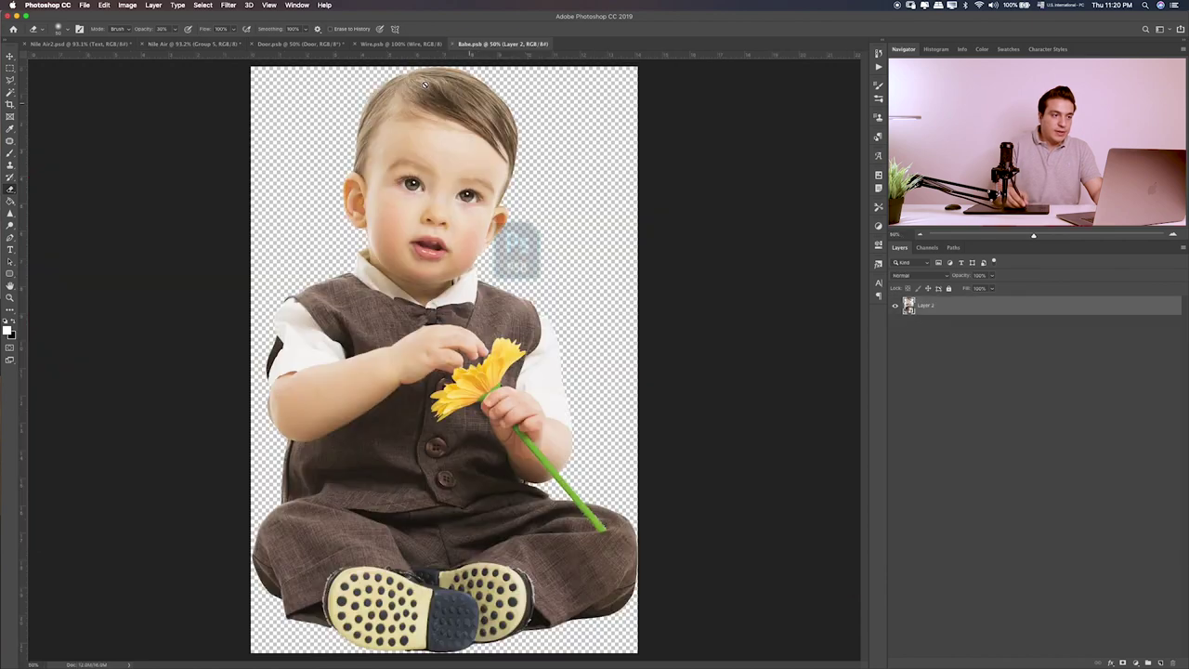
- Close the Wire.psb and Door.psb documents, discarding unsaved changes
click(399, 43)
key(super+w)
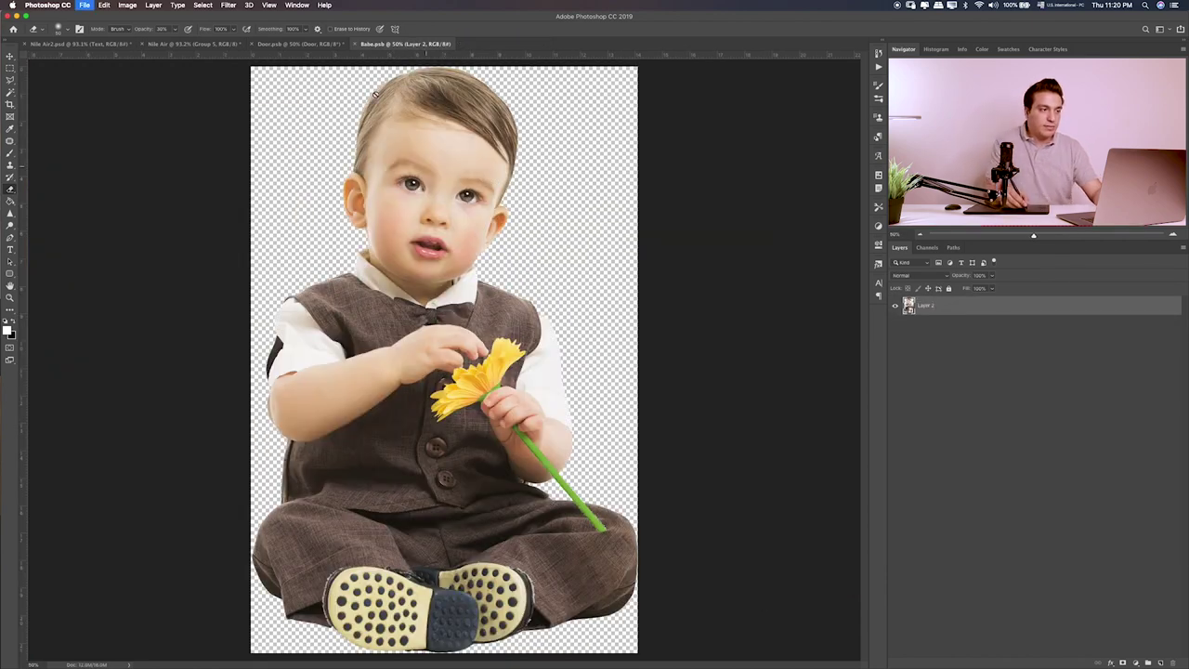
click(316, 44)
key(super+w)
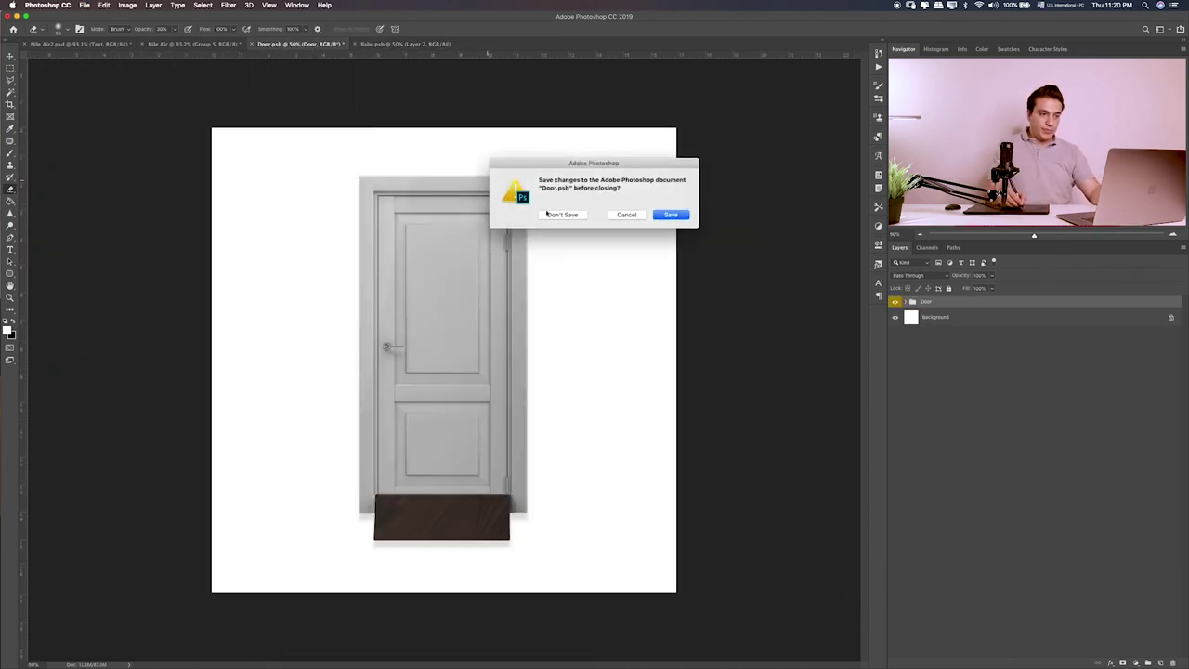
key(super+d)
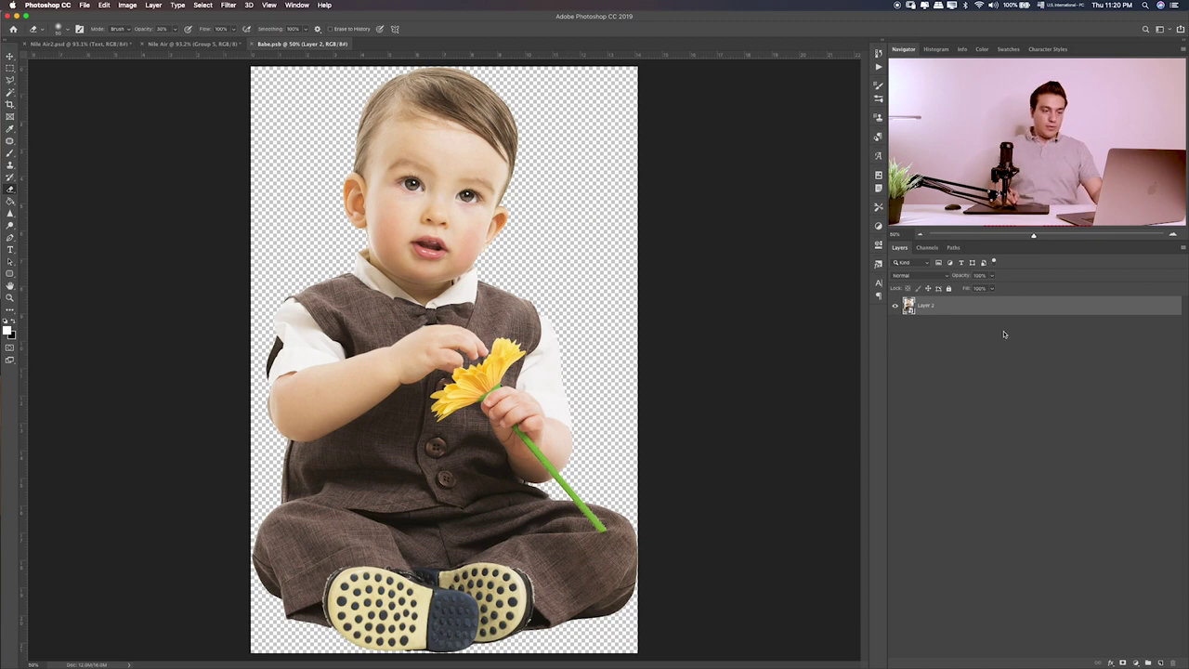
- Bring the baby into the Nile Air composite at the top of the stack and scale it down
key(v)
drag(499, 255, 350, 134)
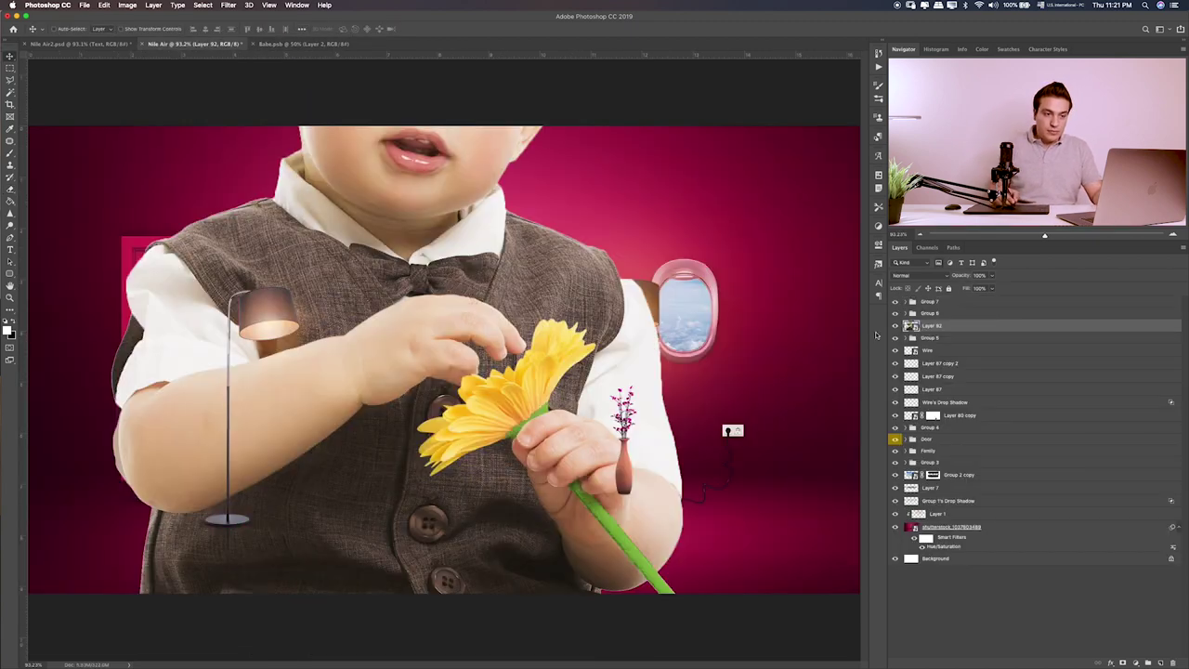
drag(943, 331, 929, 299)
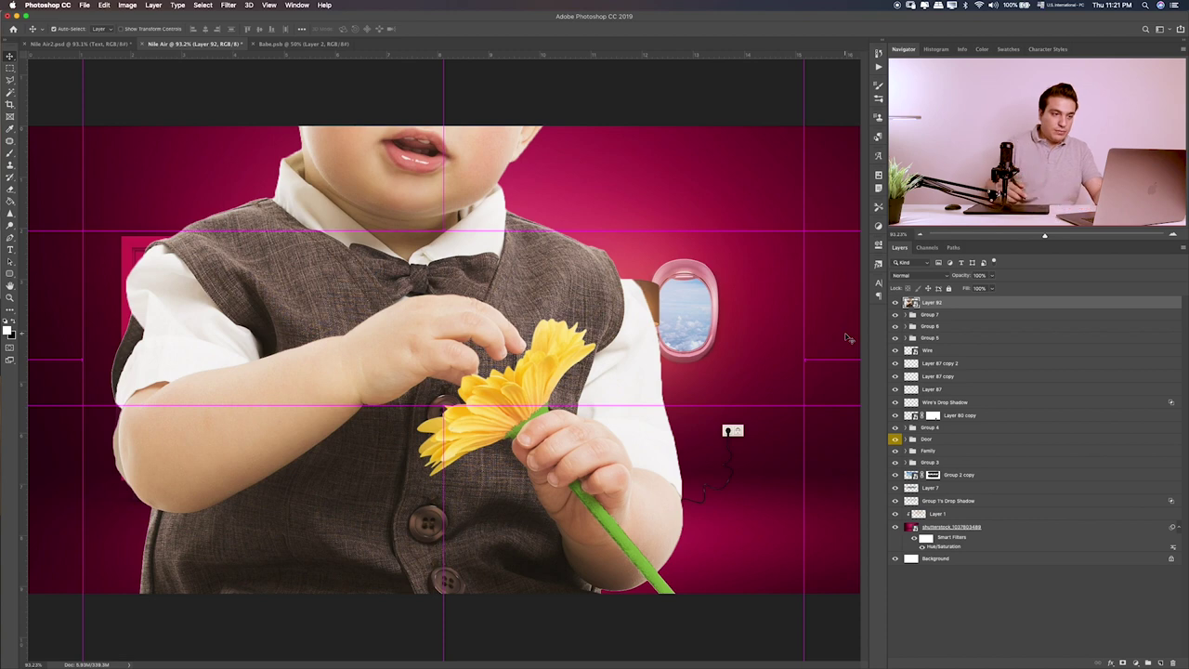
key(ctrl+t)
key(ctrl+0)
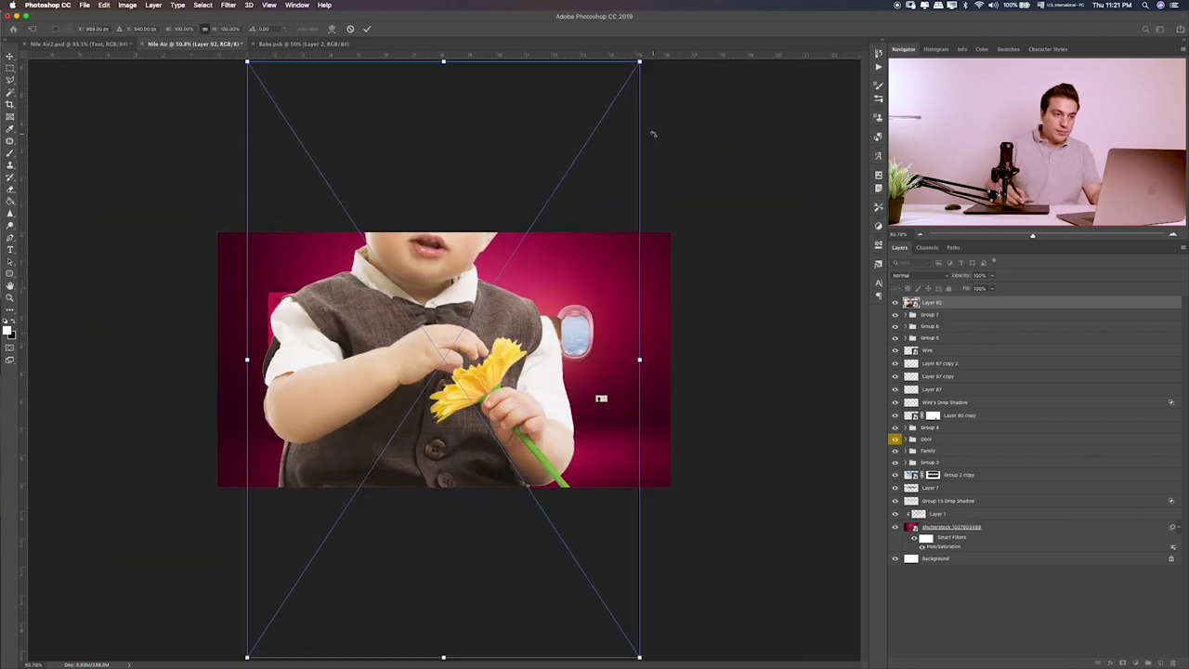
mouse_move(640, 62)
mouse_down()
mouse_move(430, 298)
mouse_move(455, 422)
mouse_up()
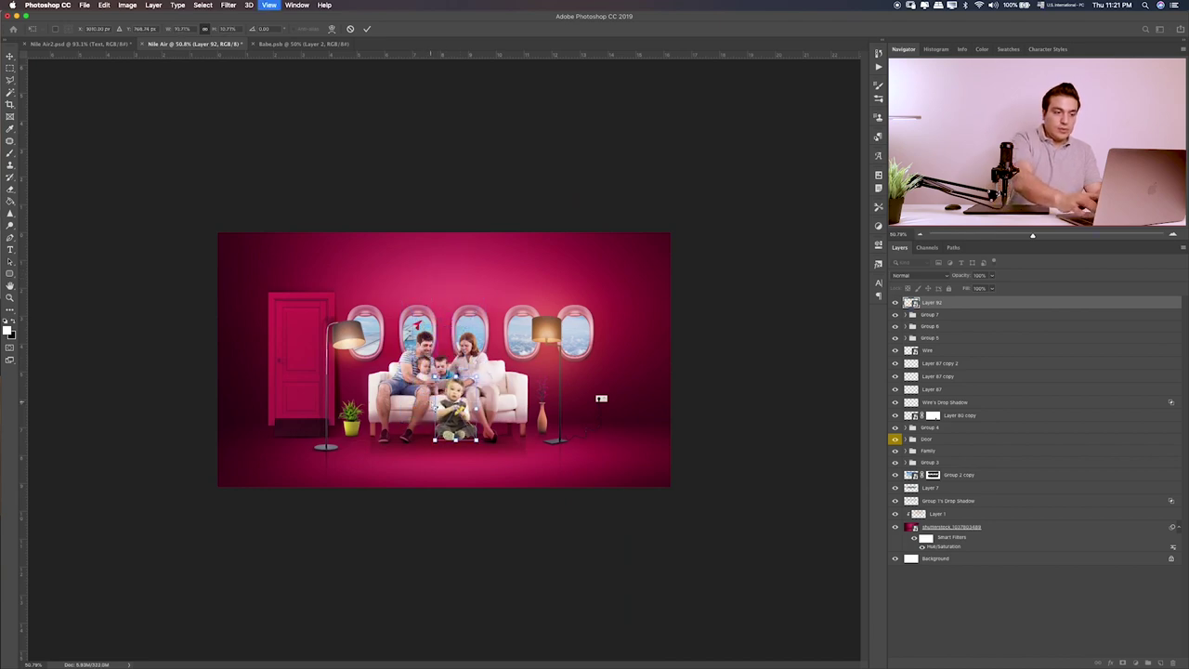
- Shrink the baby further and place it on the floor before the sofa
key(ctrl+plus)
key(ctrl+plus)
key(ctrl+plus)
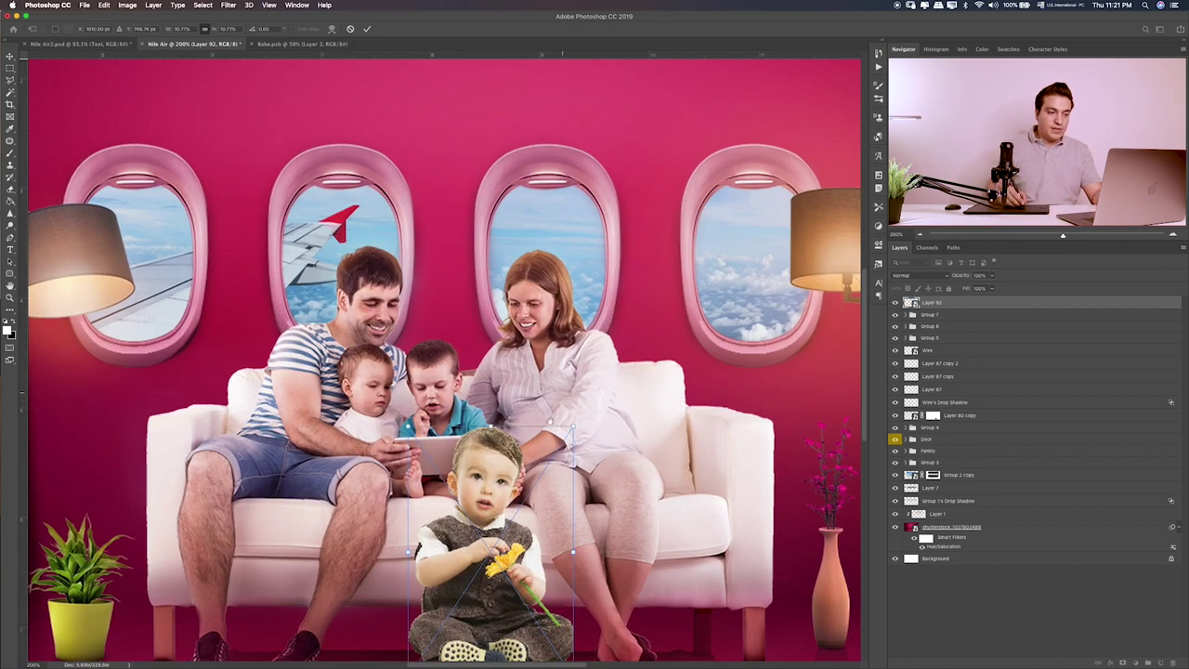
scroll(551, 421, down, 5)
scroll(567, 349, down, 1)
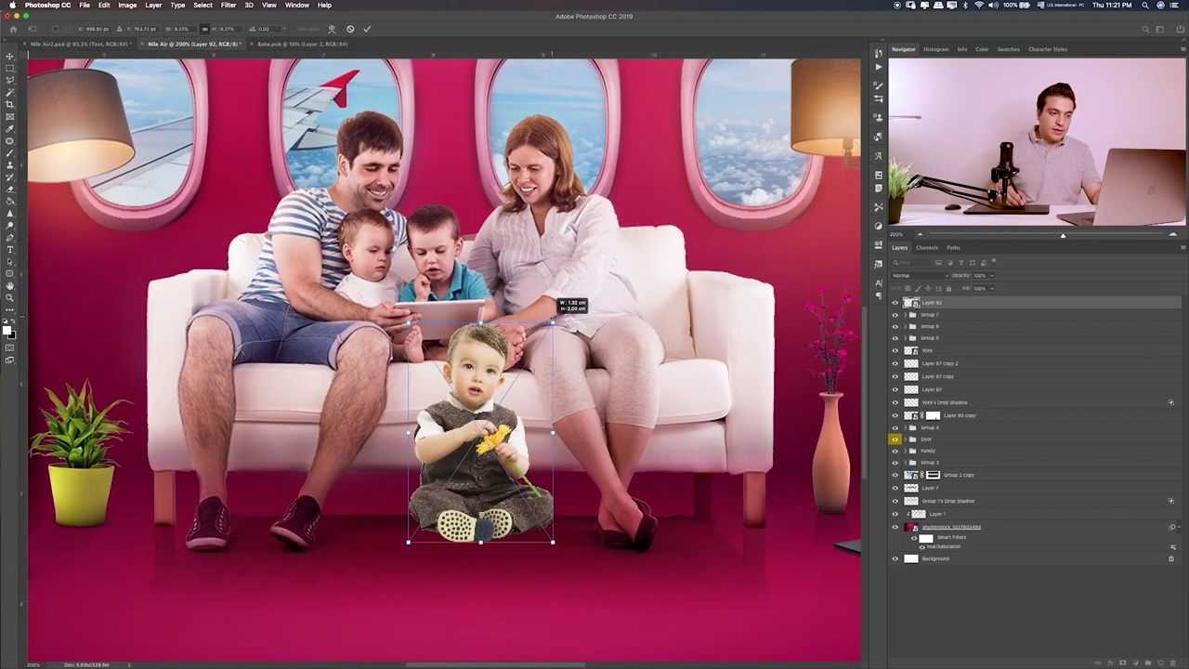
drag(576, 292, 549, 333)
mouse_move(532, 398)
mouse_down()
mouse_move(472, 275)
mouse_move(537, 449)
mouse_move(525, 467)
mouse_up()
key(Return)
- Fine-tune the baby's size and position in front of the sofa
key(ctrl+0)
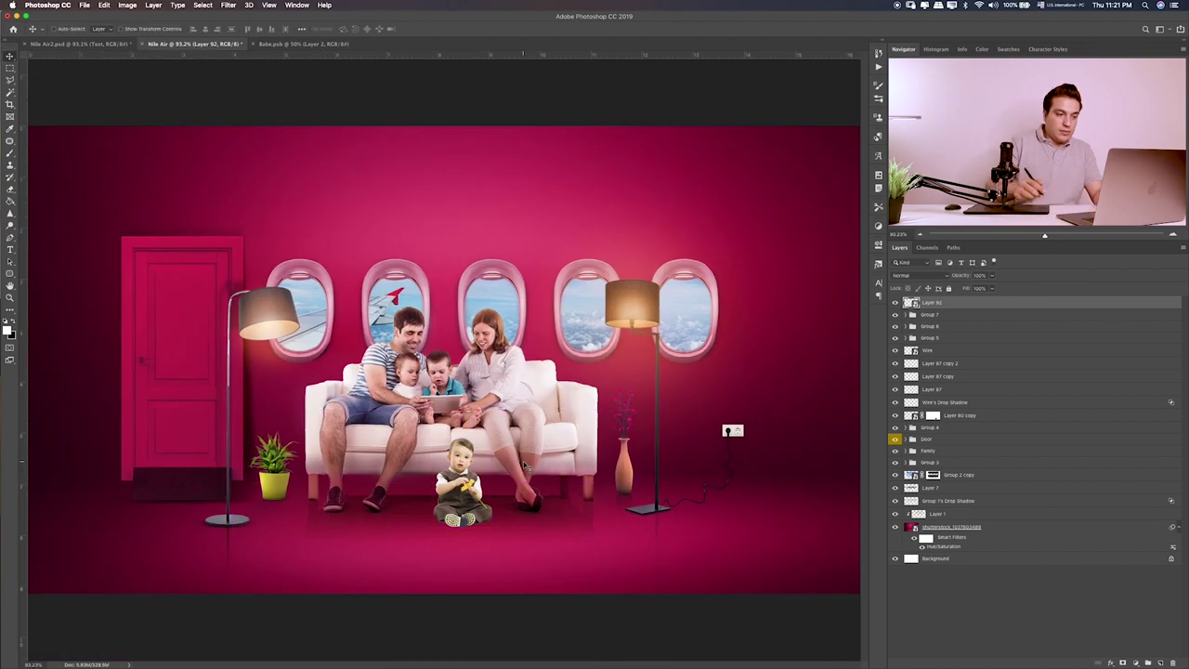
key(ctrl+t)
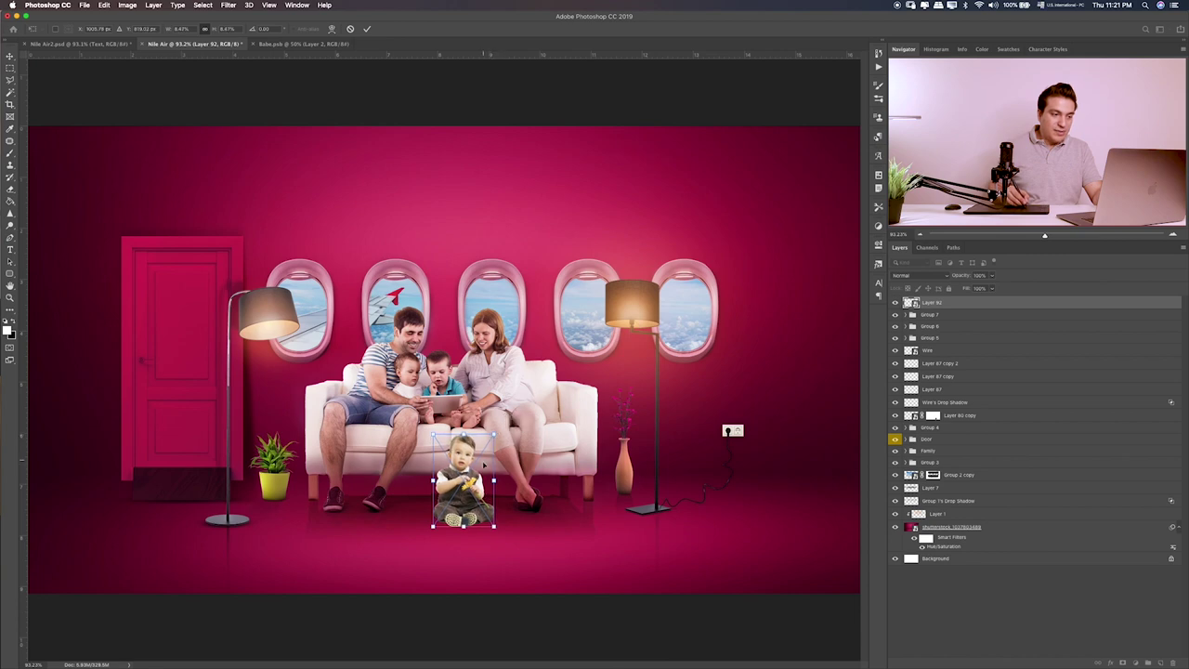
drag(483, 466, 472, 458)
key(Return)
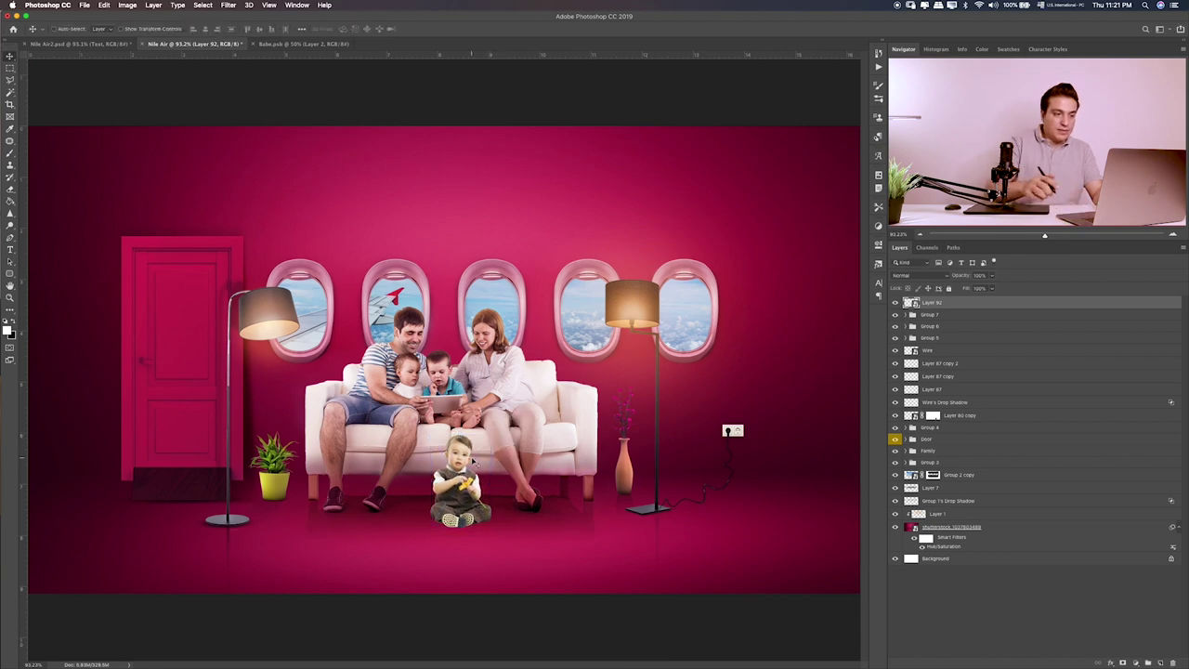
drag(484, 490, 475, 498)
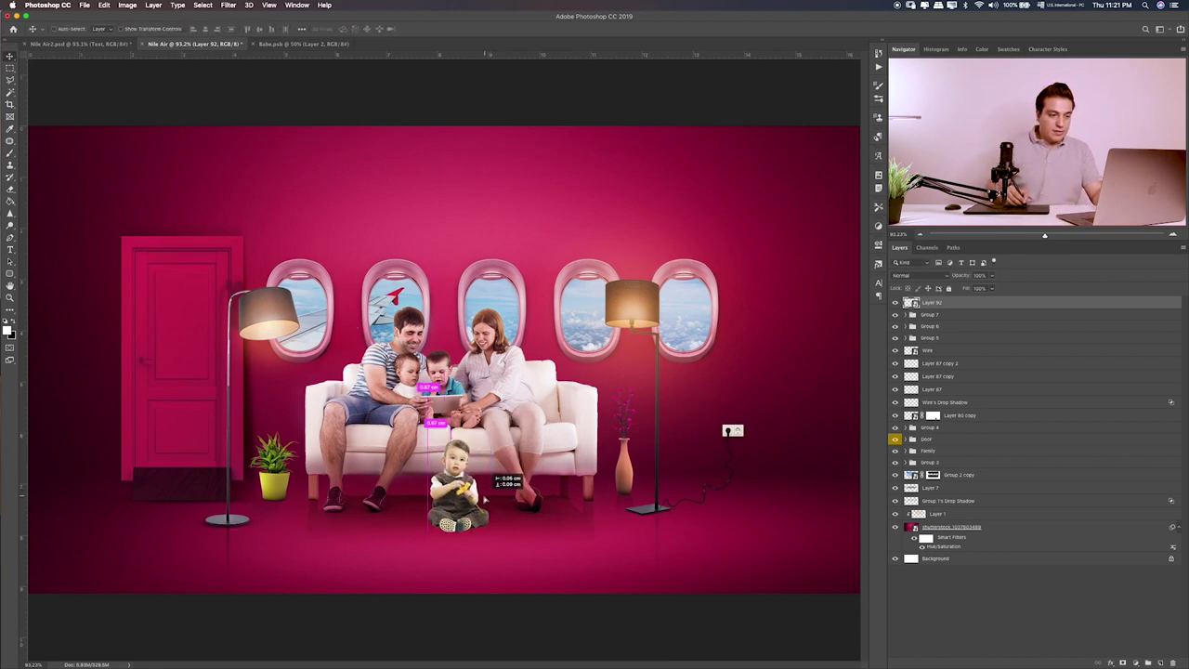
key(ctrl+plus)
key(ctrl+plus)
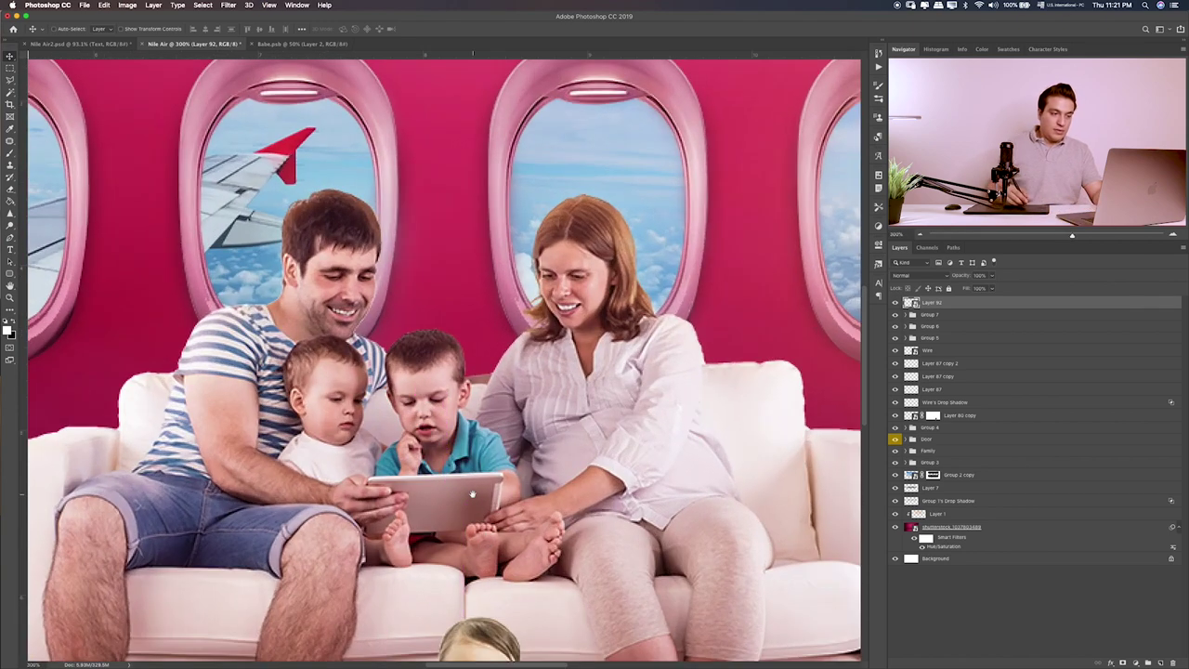
scroll(472, 430, down, 5)
drag(403, 241, 395, 241)
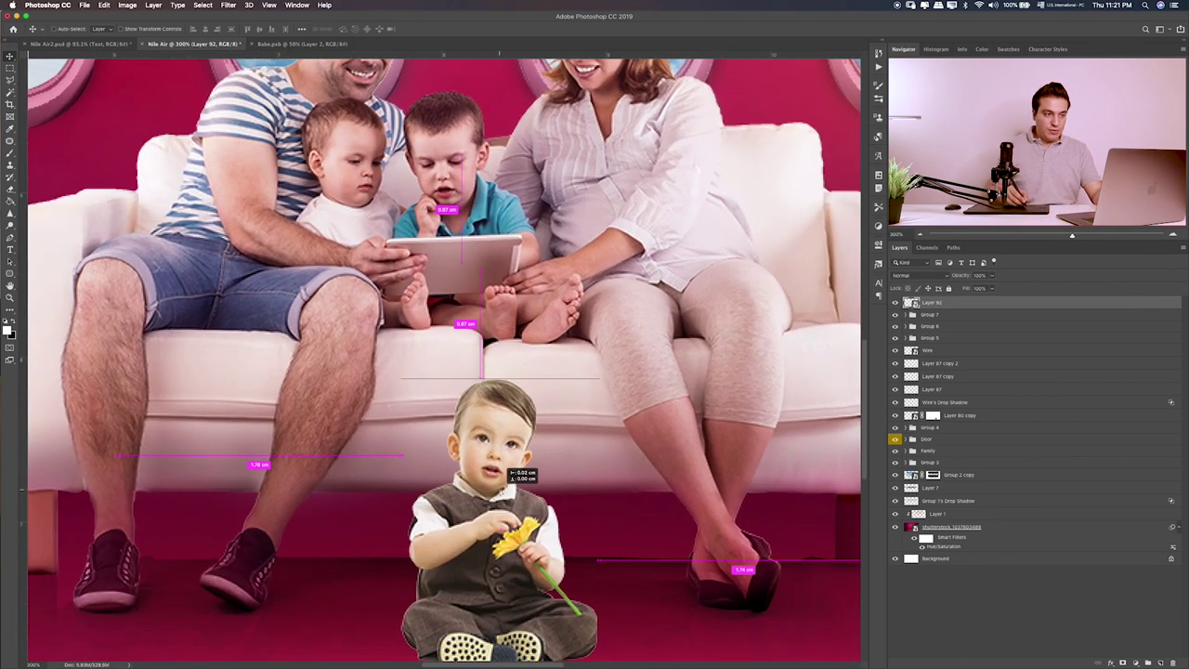
scroll(606, 366, down, 3)
scroll(606, 366, down, 1)
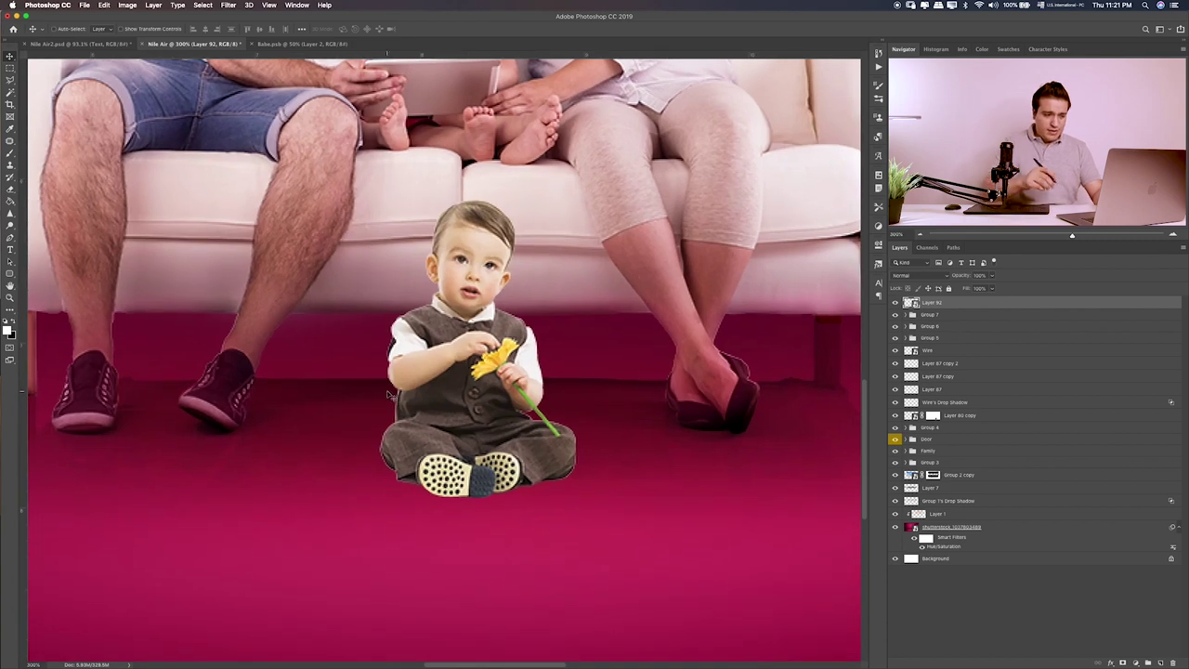
- Apply Hue/Saturation with Hue -22 to turn the baby's flower orange
key(ctrl+u)
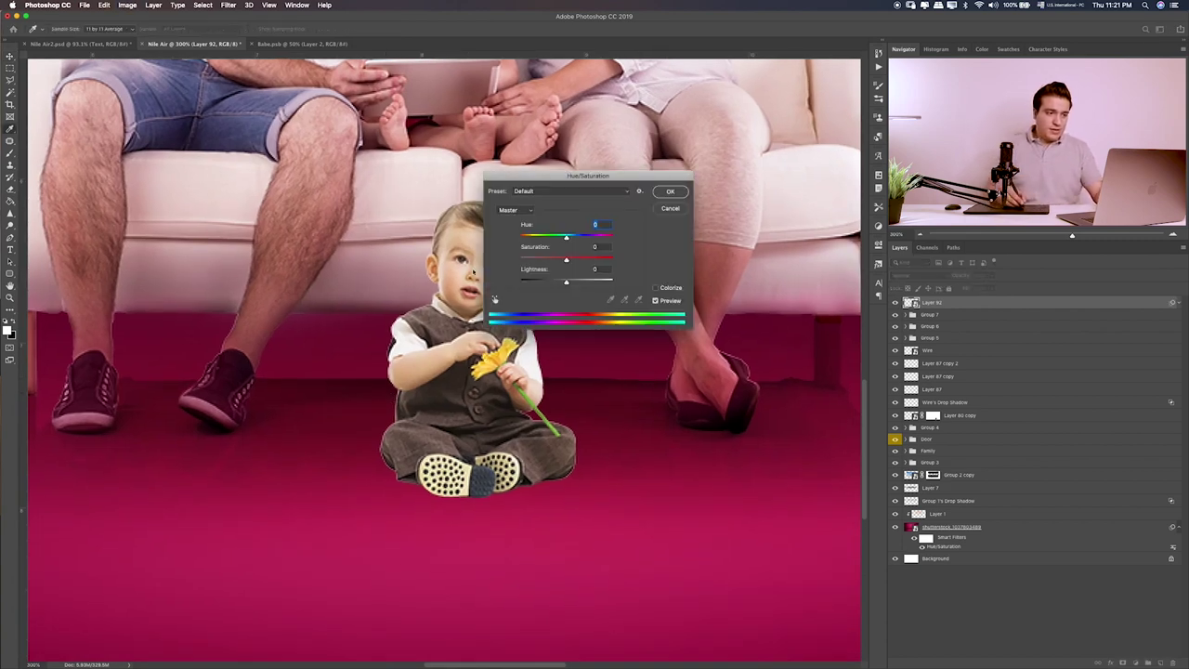
key(shift+Down)
key(shift+Down)
key(Down)
key(Down)
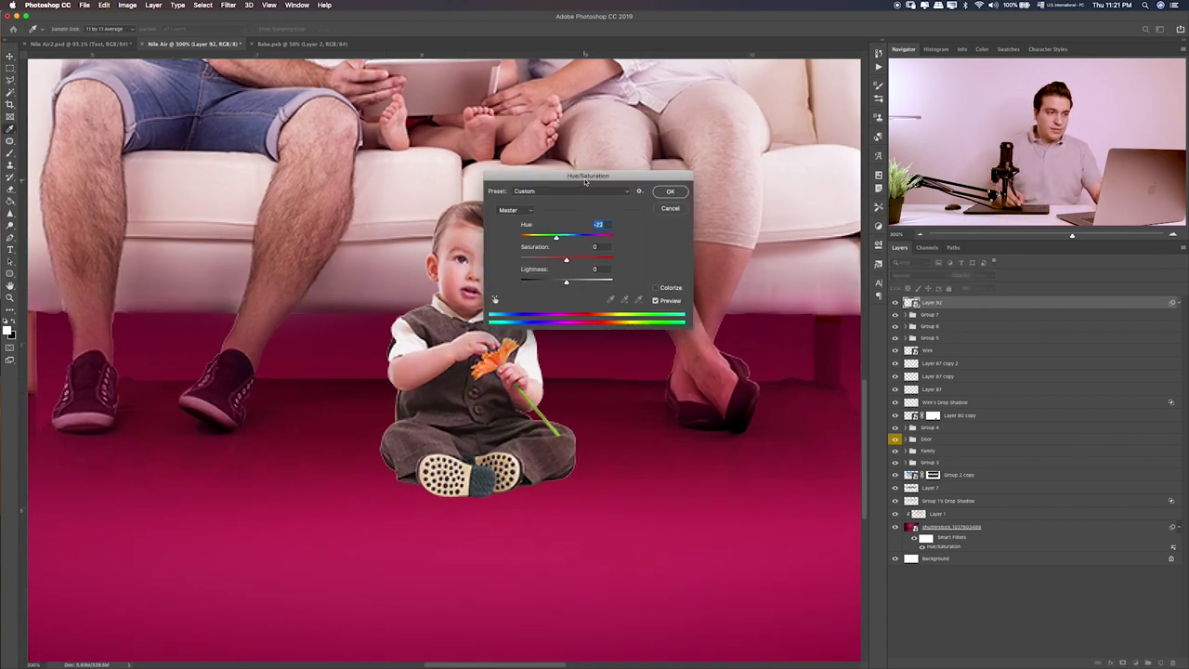
drag(586, 182, 683, 187)
scroll(641, 293, up, 2)
scroll(641, 293, up, 1)
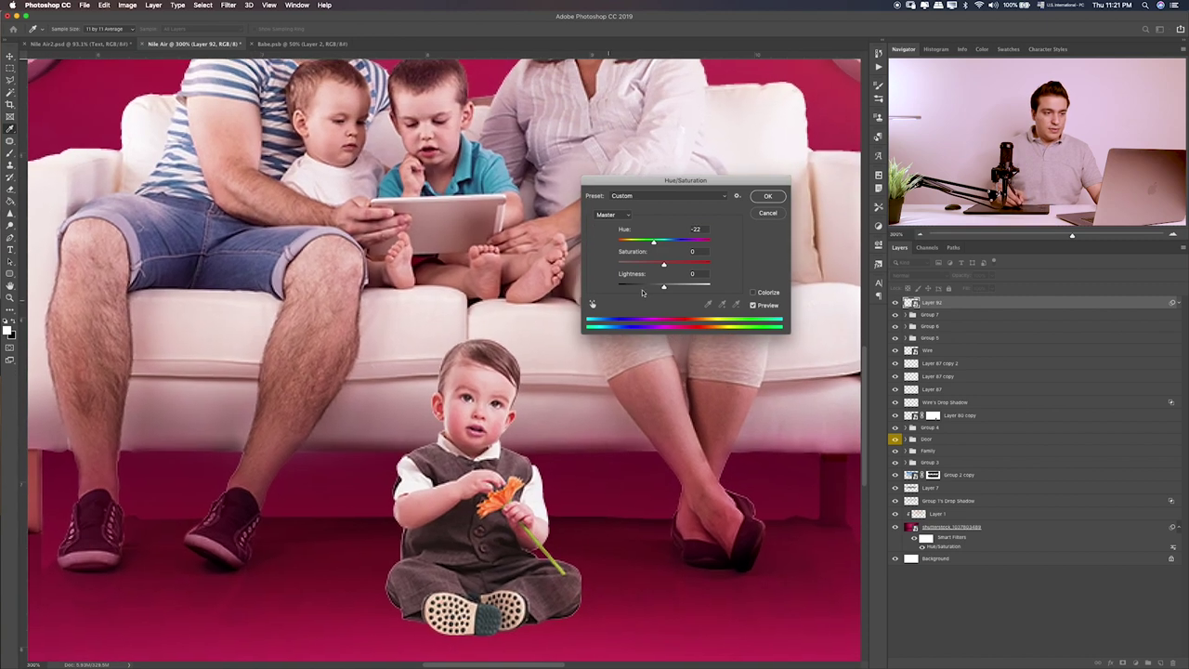
click(767, 197)
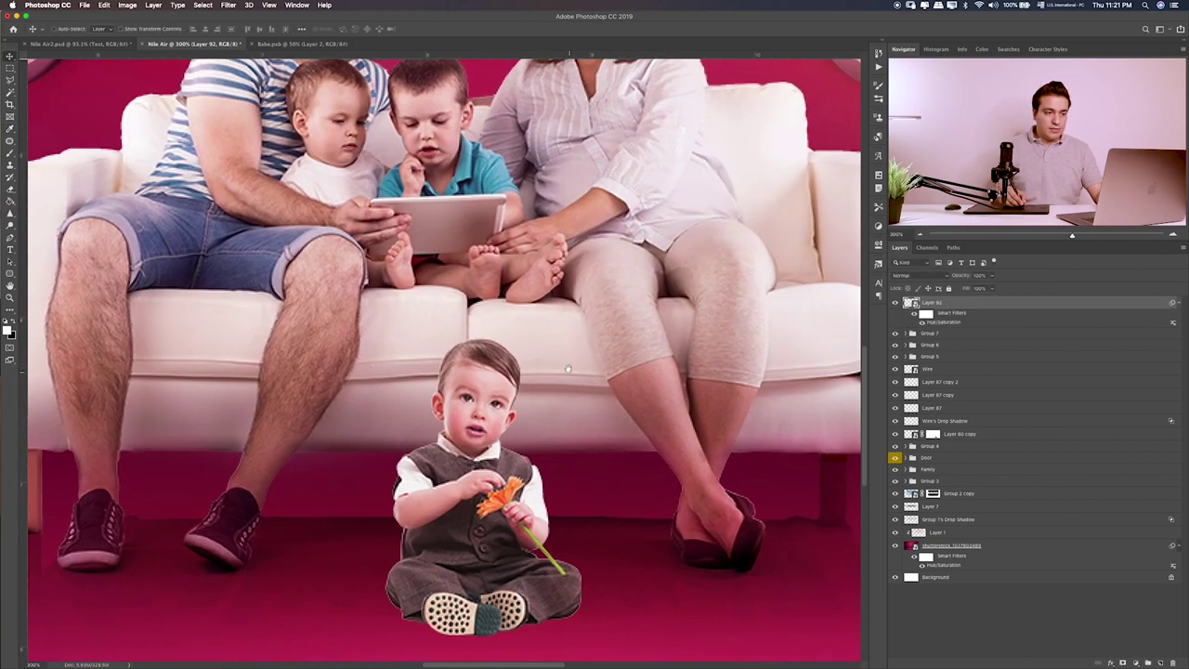
scroll(617, 344, down, 1)
- Group the baby layer as 'Babe' and add a new empty layer inside it
key(ctrl+g)
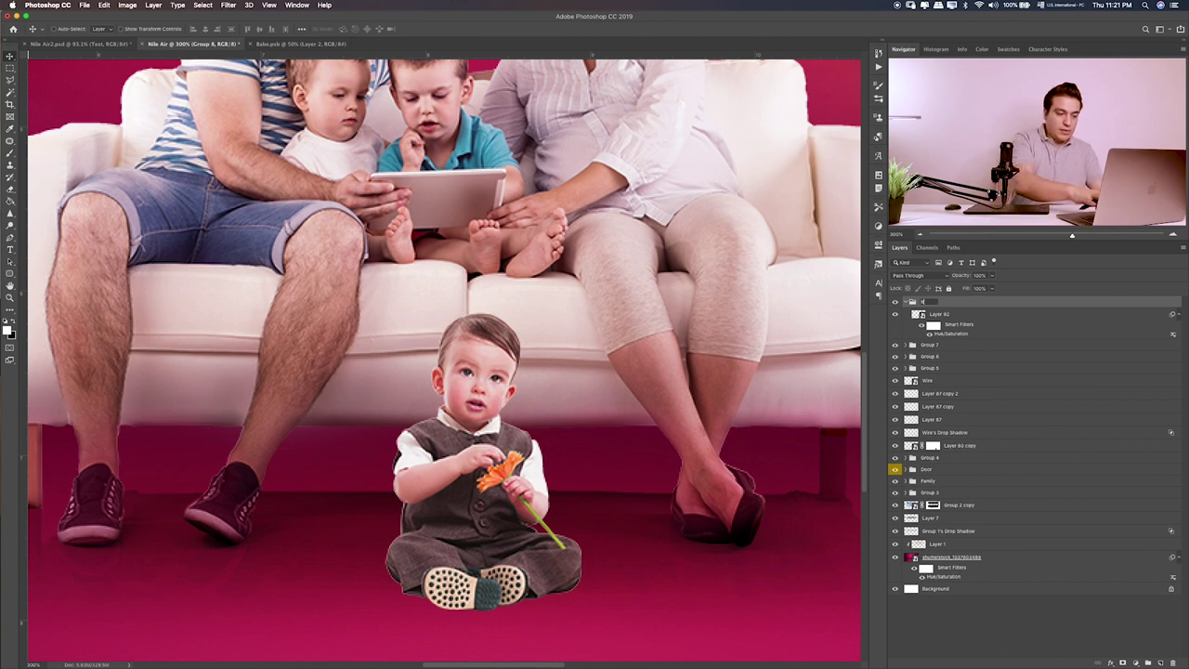
text(abe)
key(Return)
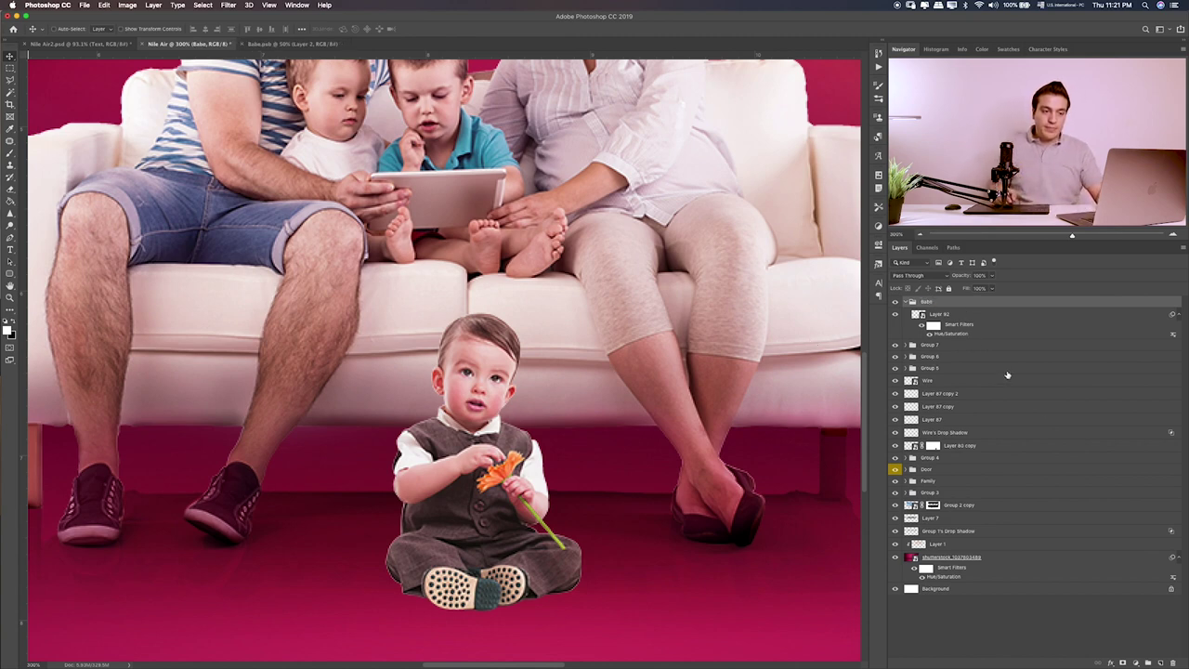
click(1161, 662)
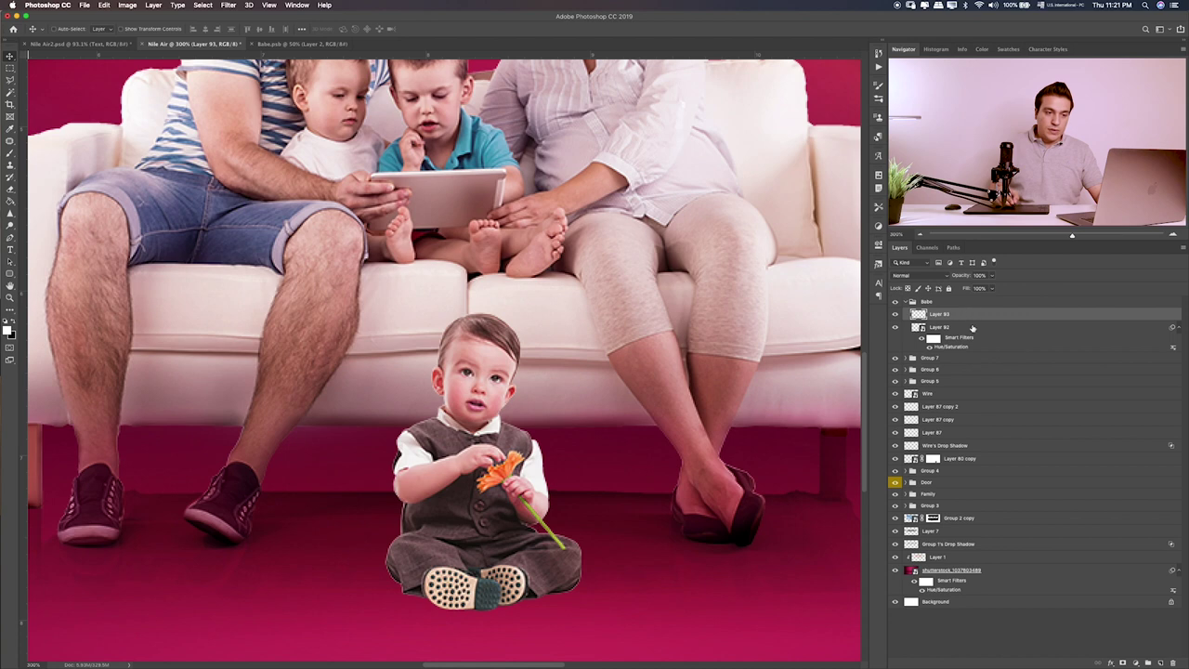
- Clip the new layer to the baby and paint a soft, lighter shadow under its legs
key(ctrl+alt+g)
key(b)
scroll(669, 451, down, 5)
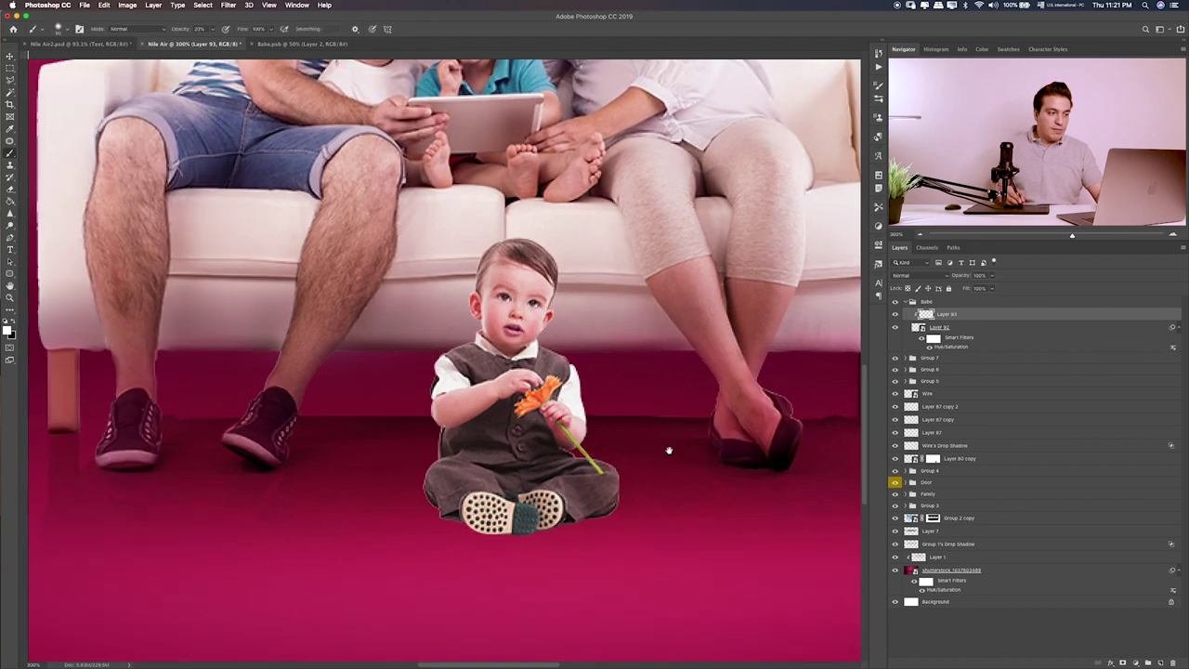
scroll(668, 452, down, 3)
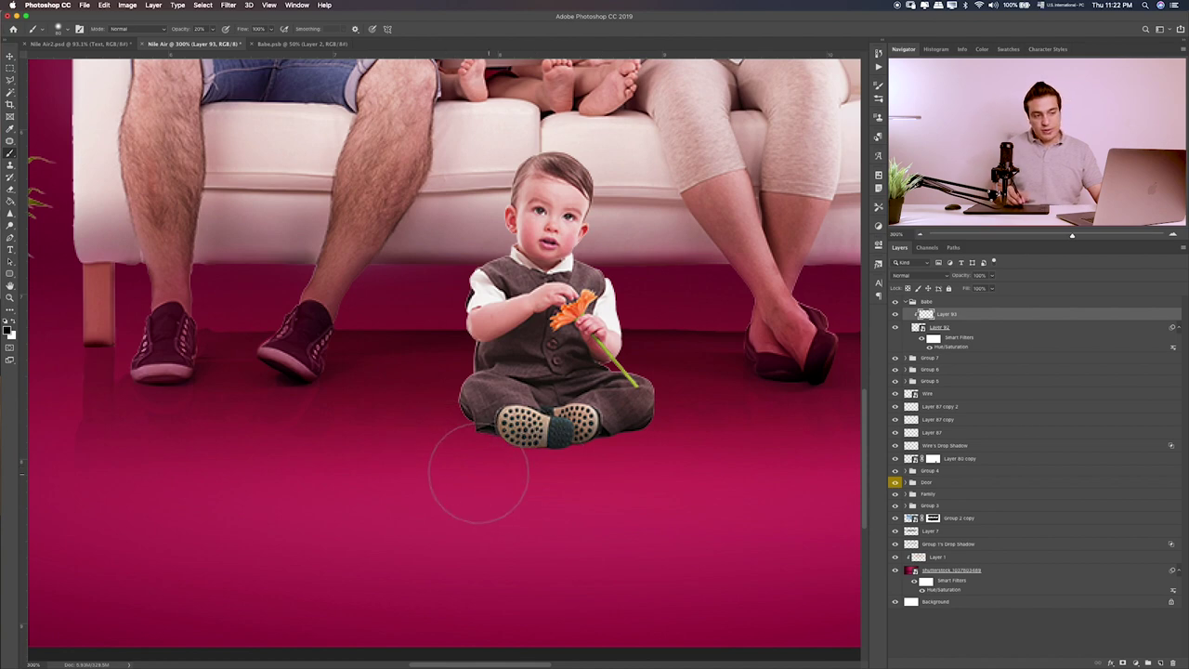
mouse_move(487, 469)
mouse_down()
mouse_move(455, 450)
mouse_move(641, 436)
mouse_up()
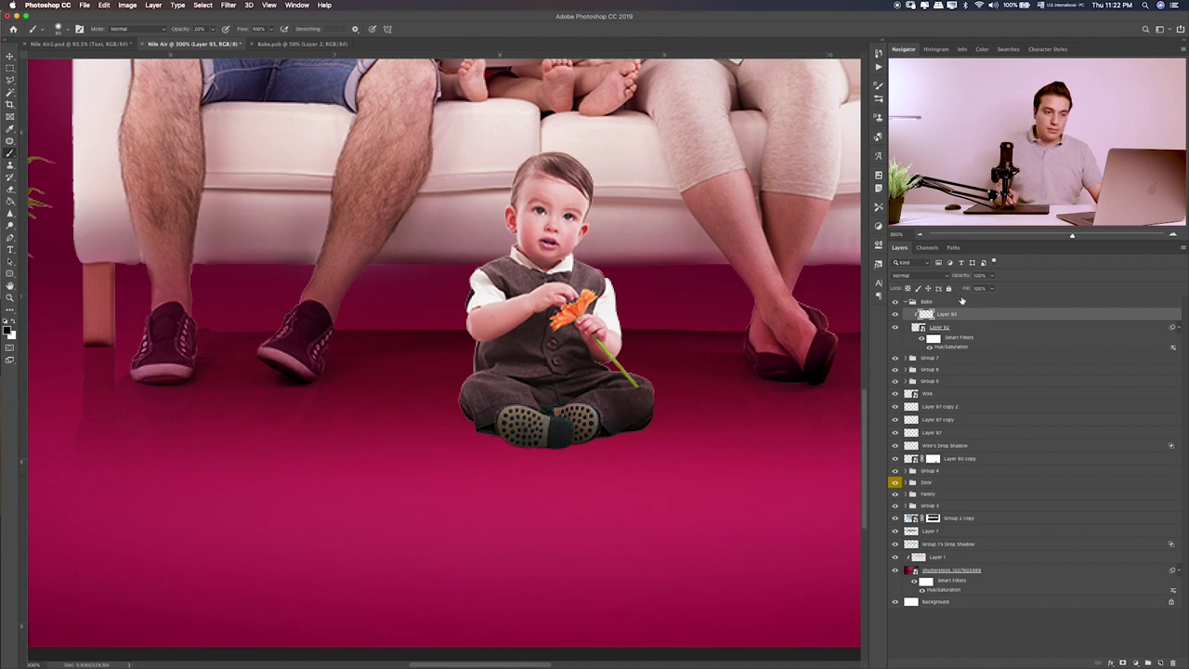
drag(963, 288, 960, 288)
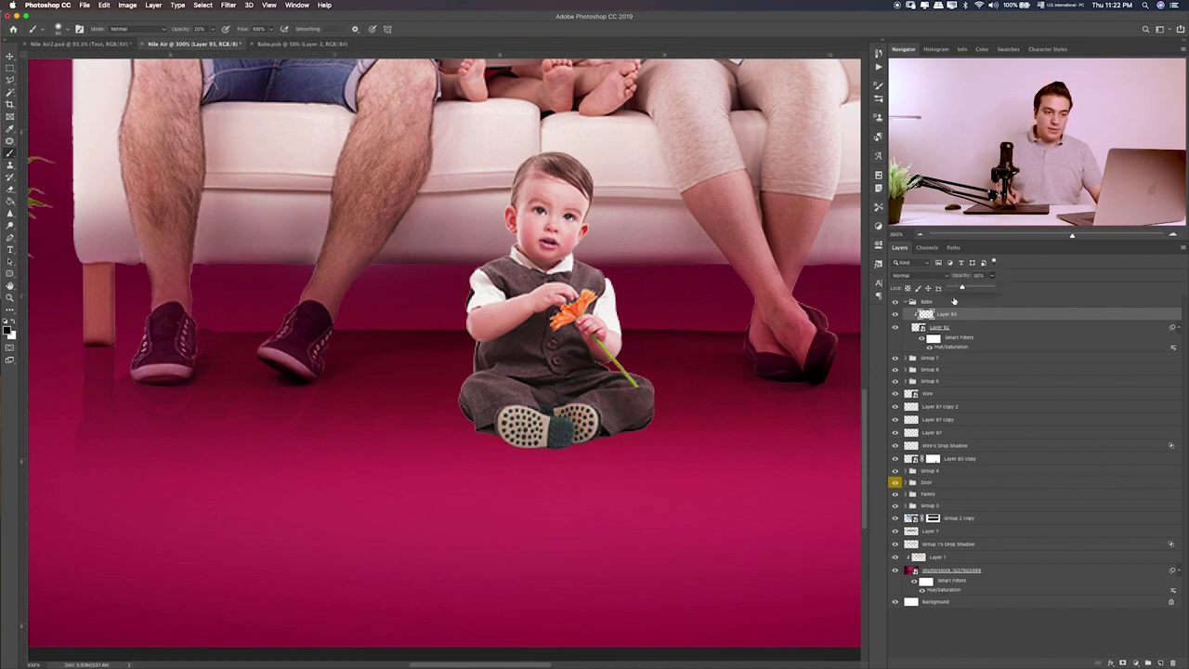
- Paint a dark floor shadow blob and squash it into a flat ellipse under the baby
click(973, 360)
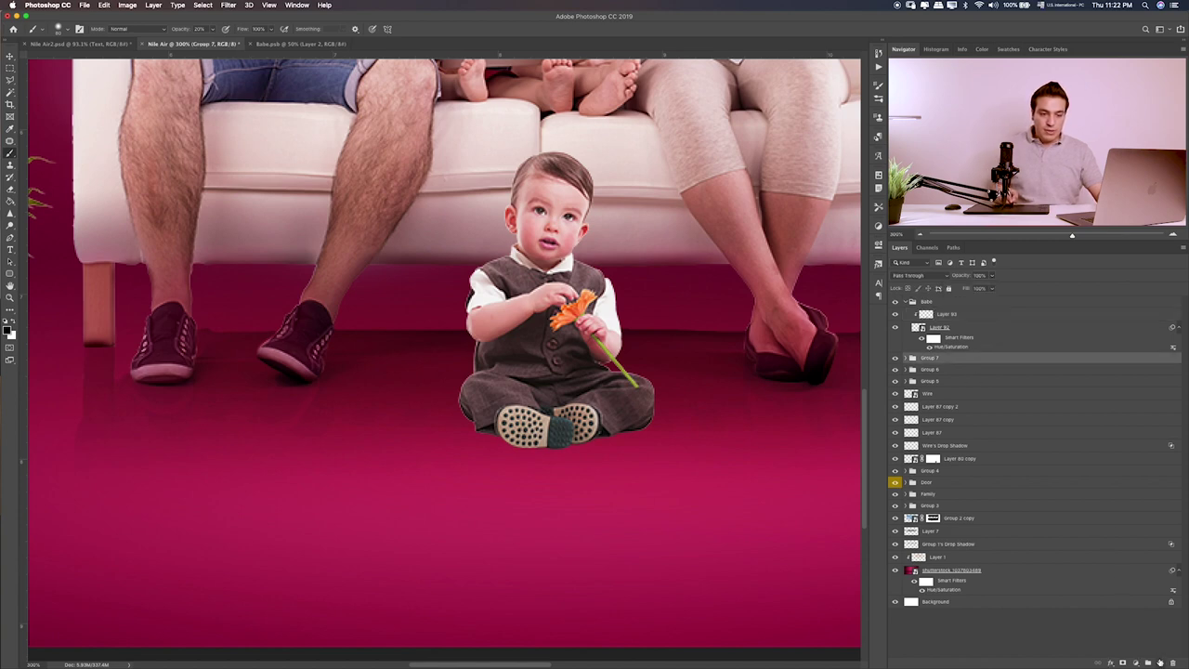
click(1160, 662)
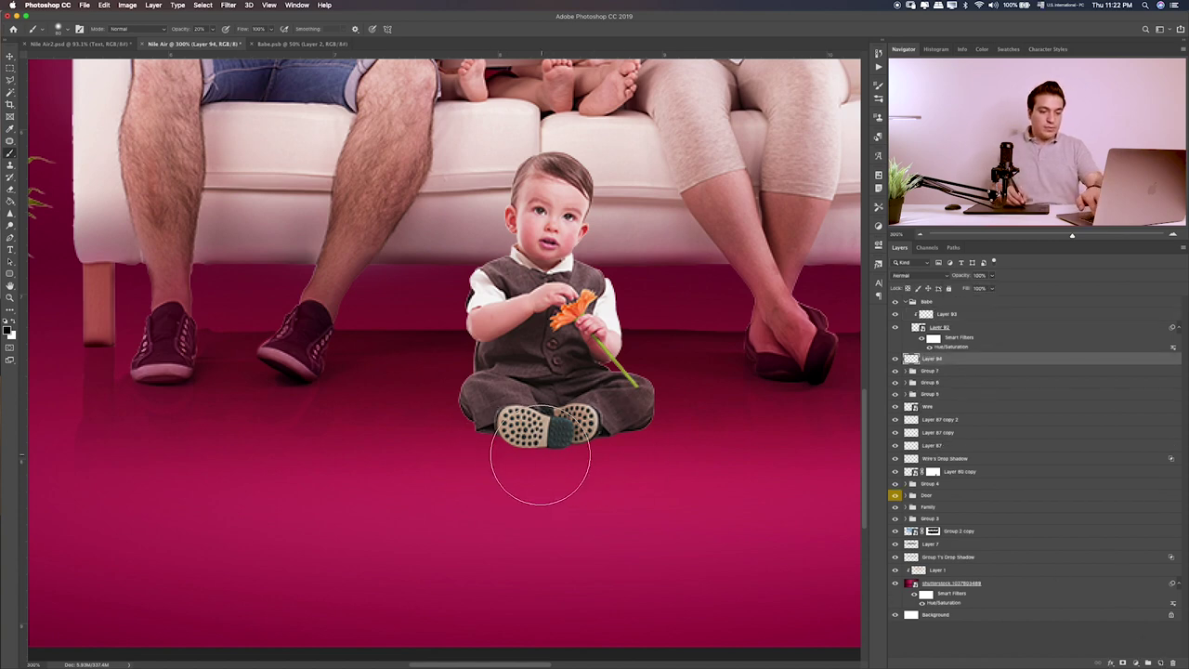
click(462, 465)
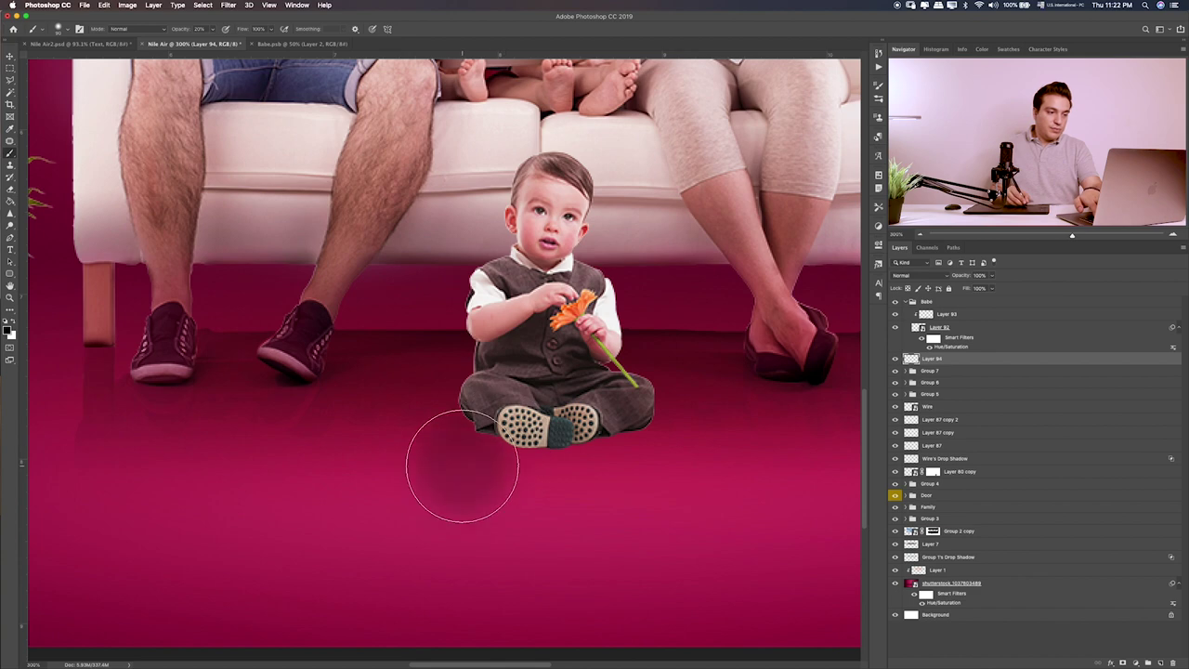
click(462, 465)
key(ctrl+t)
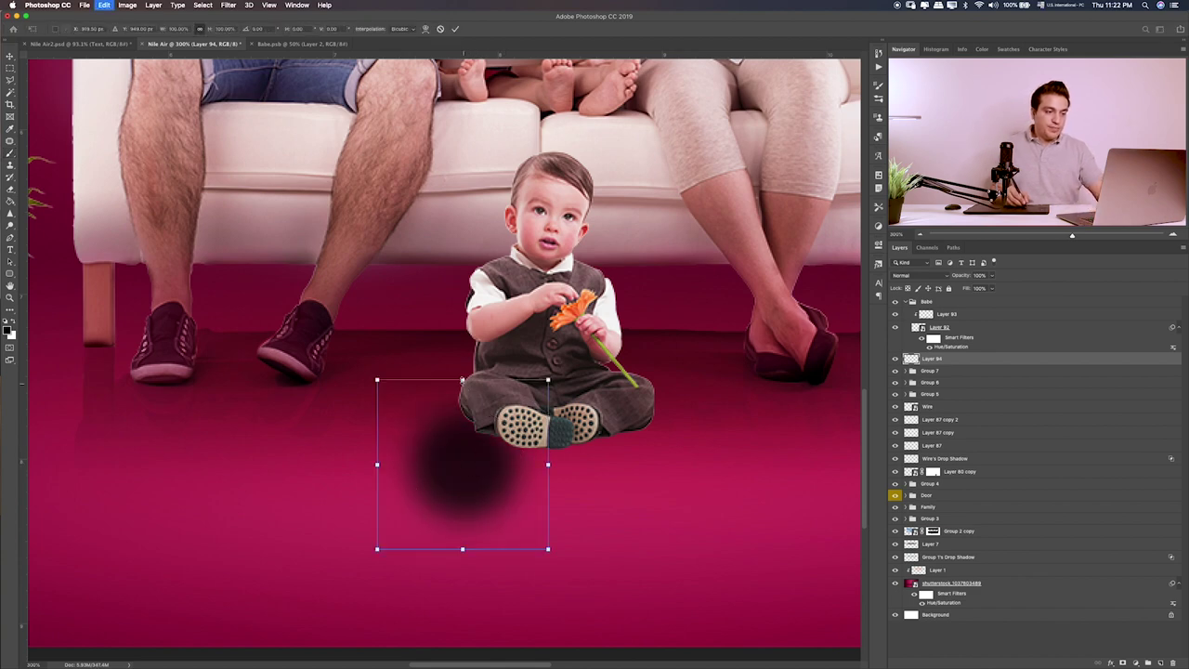
drag(461, 379, 462, 534)
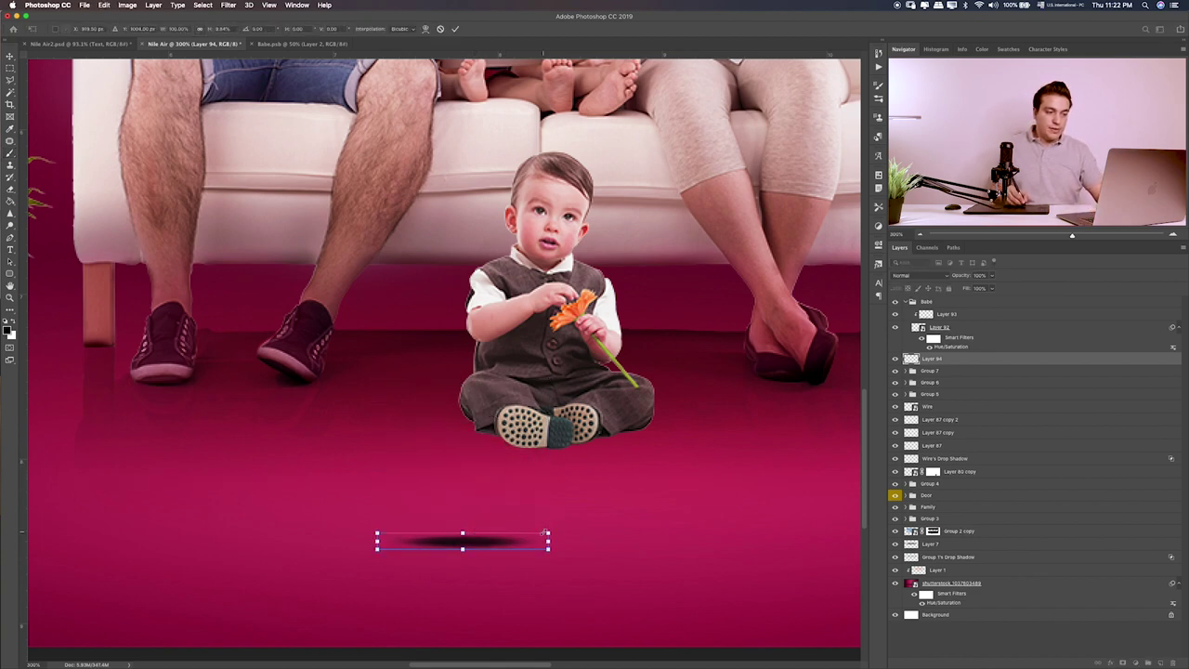
drag(545, 533, 650, 519)
drag(561, 528, 680, 419)
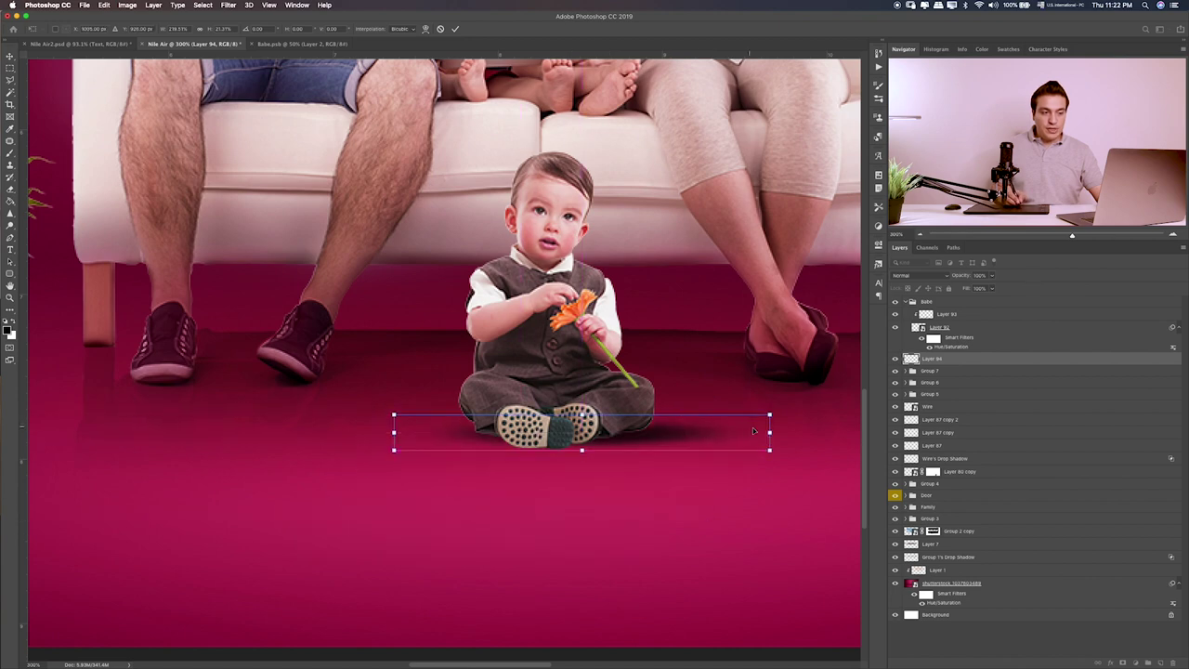
drag(771, 431, 733, 431)
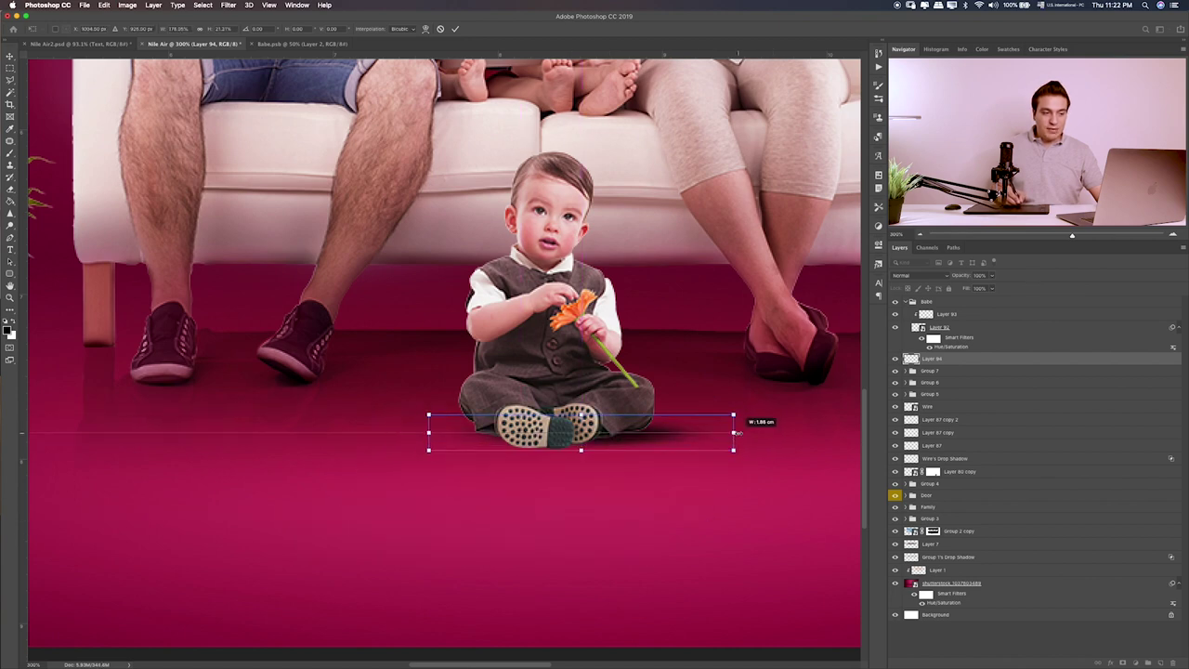
drag(659, 438, 604, 434)
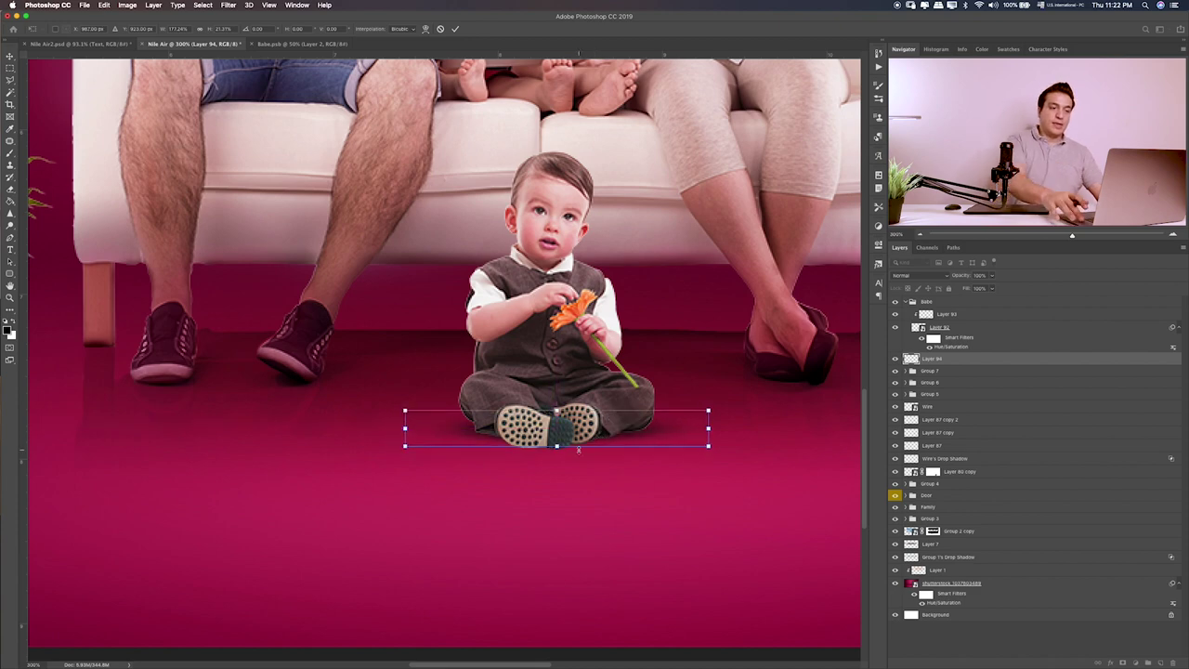
key(Return)
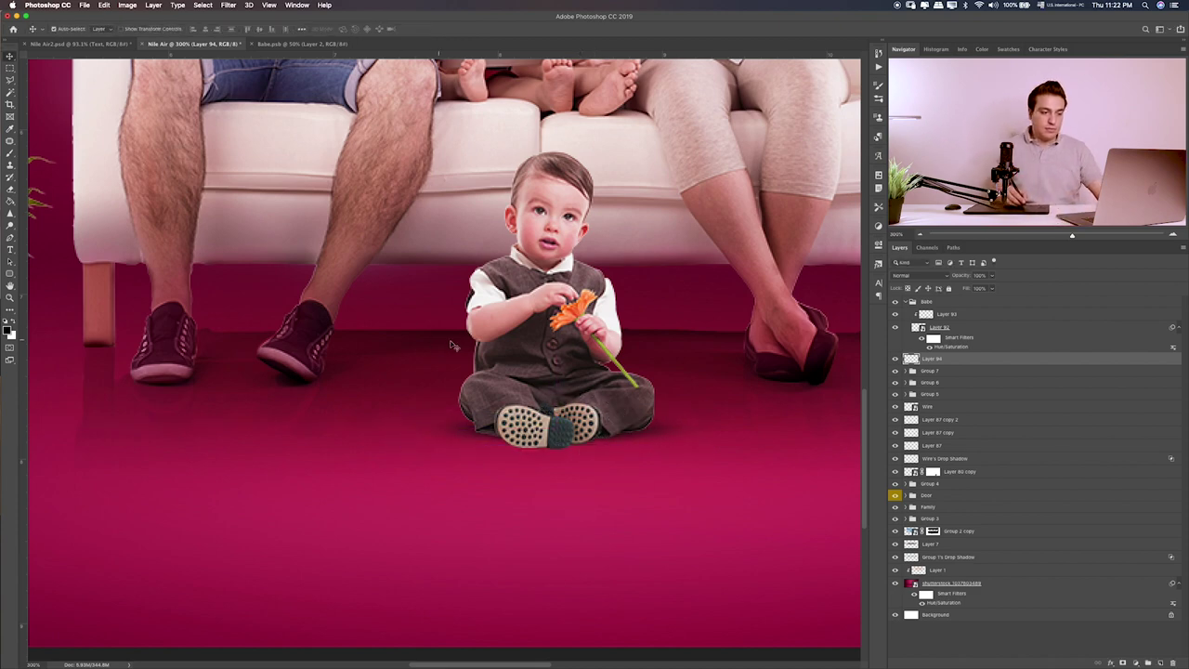
- Narrow the shadow, then duplicate it as a small shadow under the baby's shoes
key(ctrl+t)
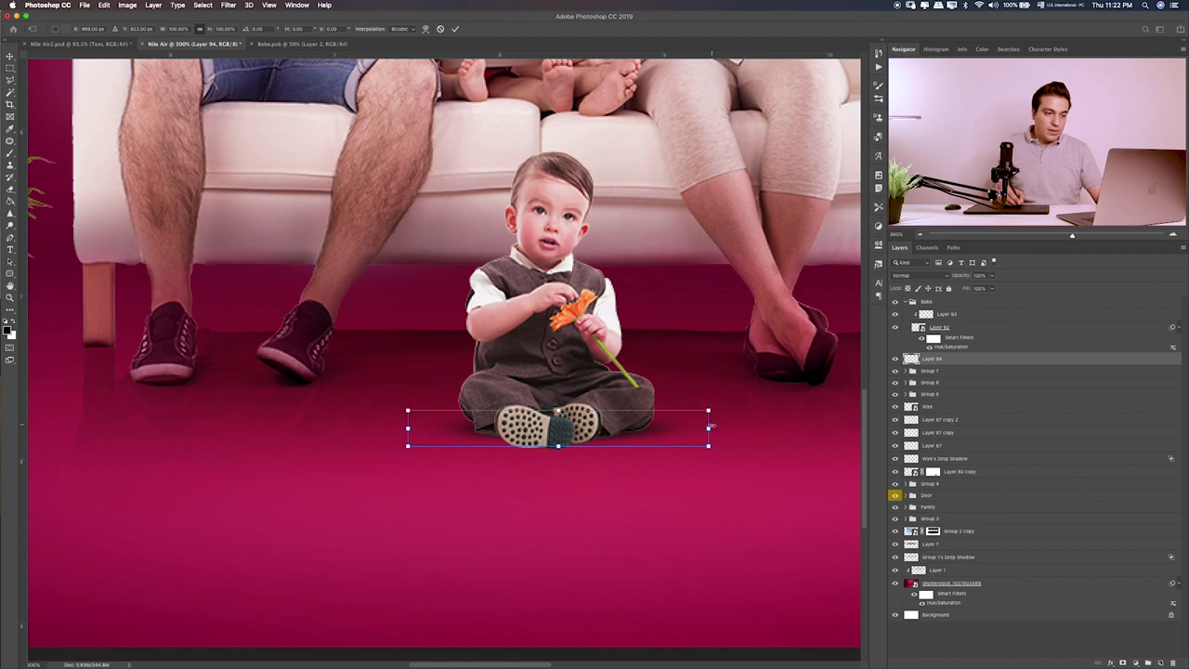
drag(711, 426, 653, 432)
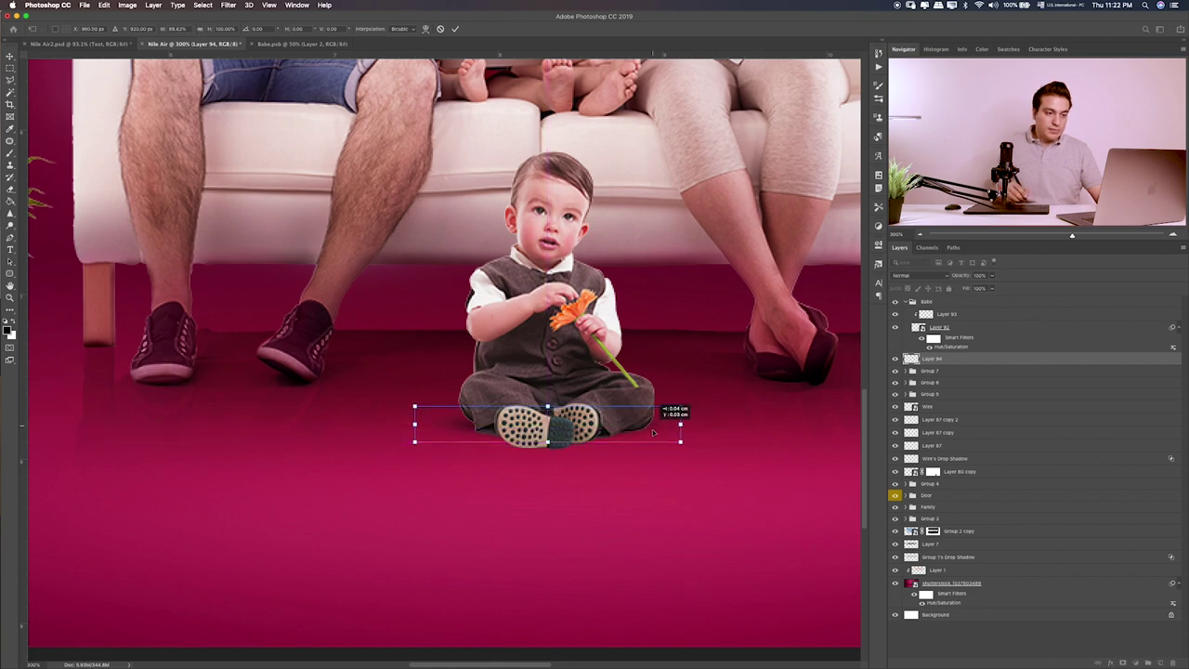
key(Return)
key(ctrl+j)
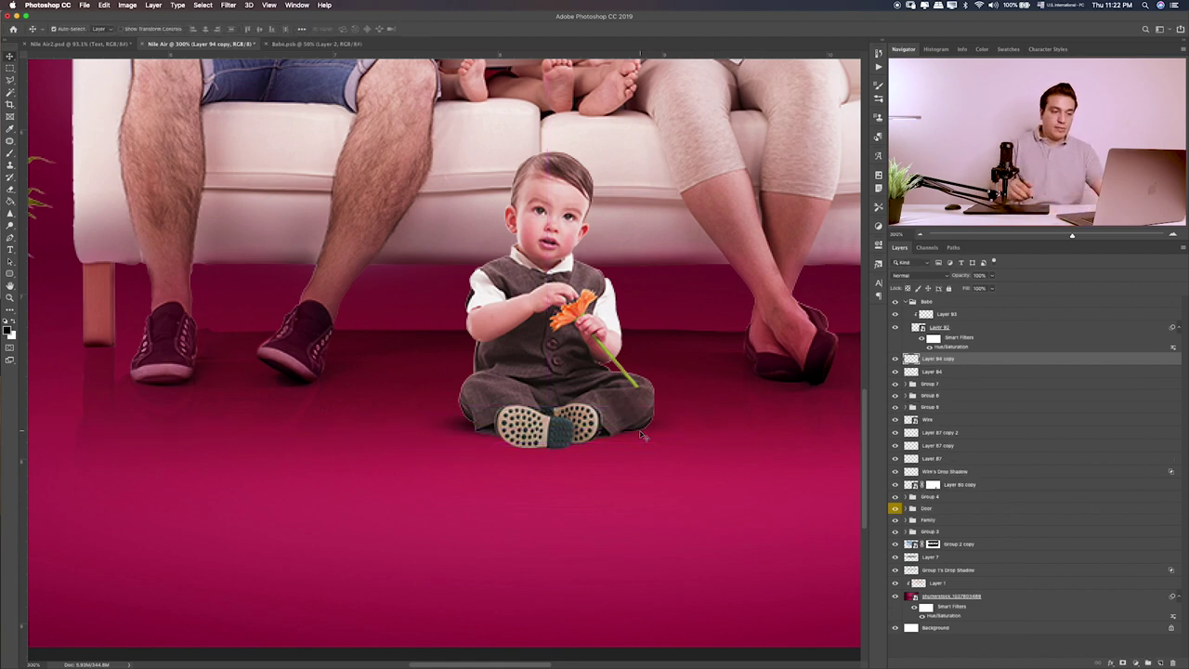
key(ctrl+t)
mouse_move(660, 414)
mouse_down()
mouse_move(669, 432)
mouse_move(580, 440)
mouse_move(618, 430)
mouse_up()
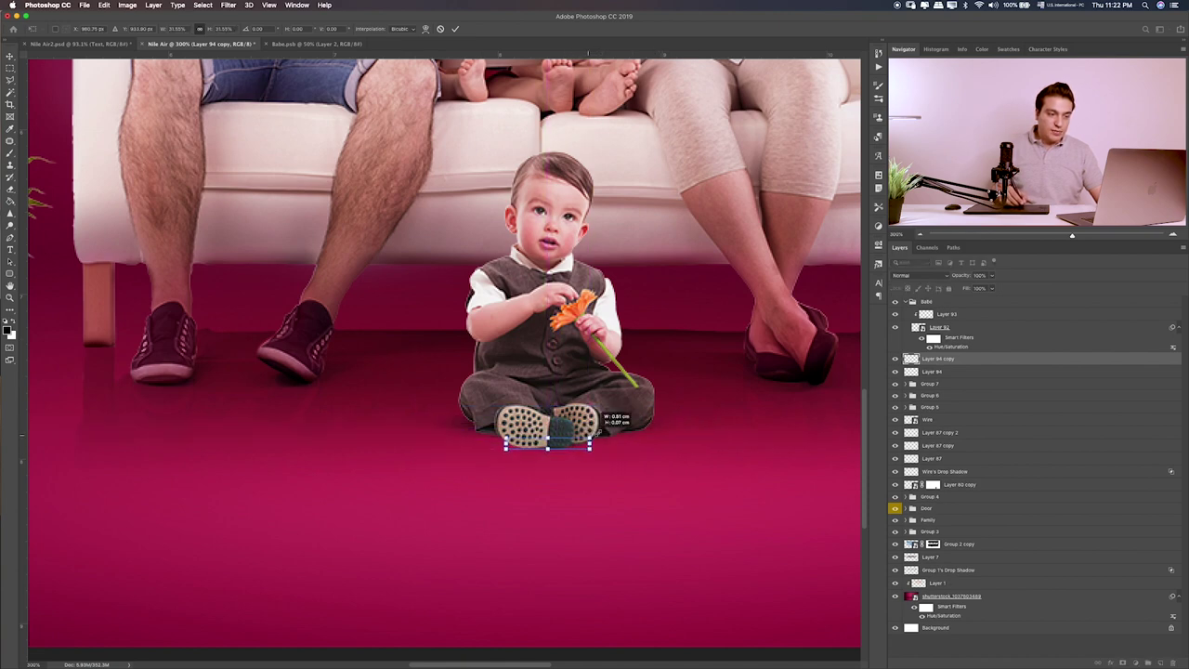
key(Return)
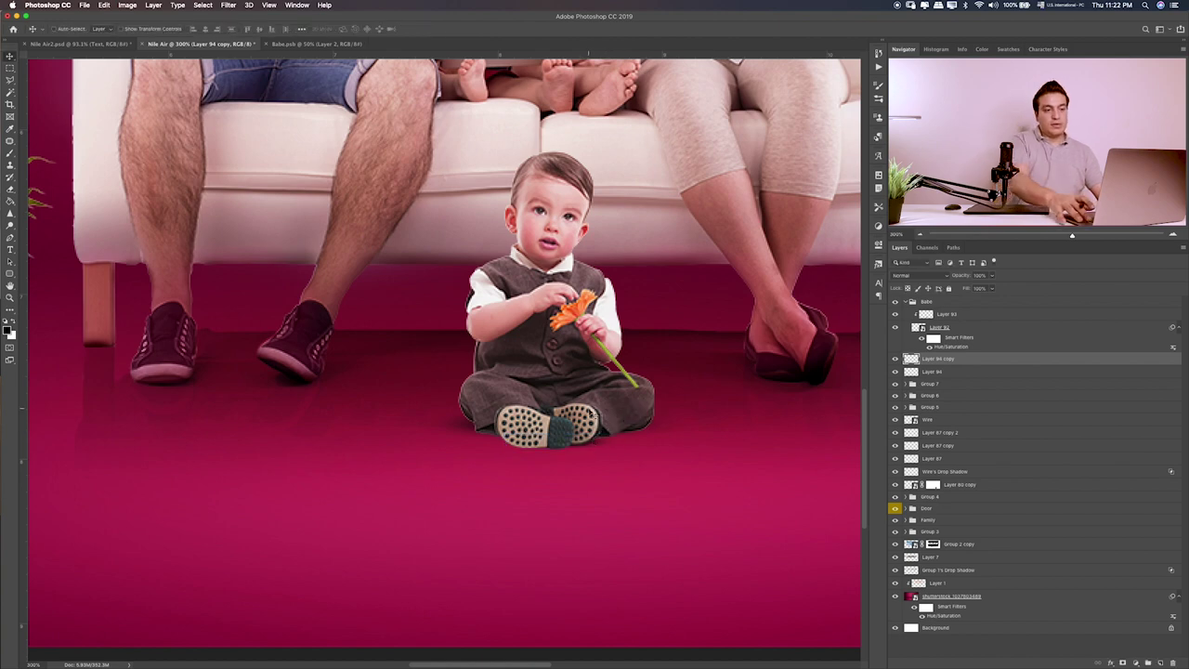
scroll(637, 362, up, 3)
scroll(636, 362, right, 4)
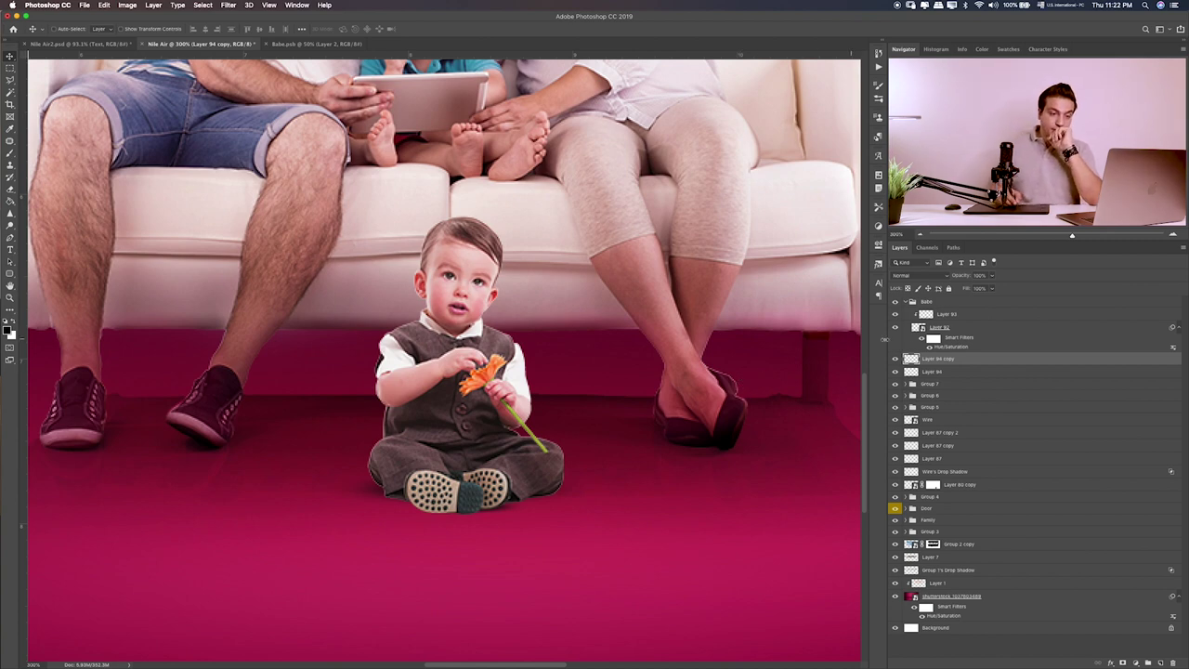
- Hide Layer 94 copy and add clipped Layer 95 on the baby for soft shading
click(894, 359)
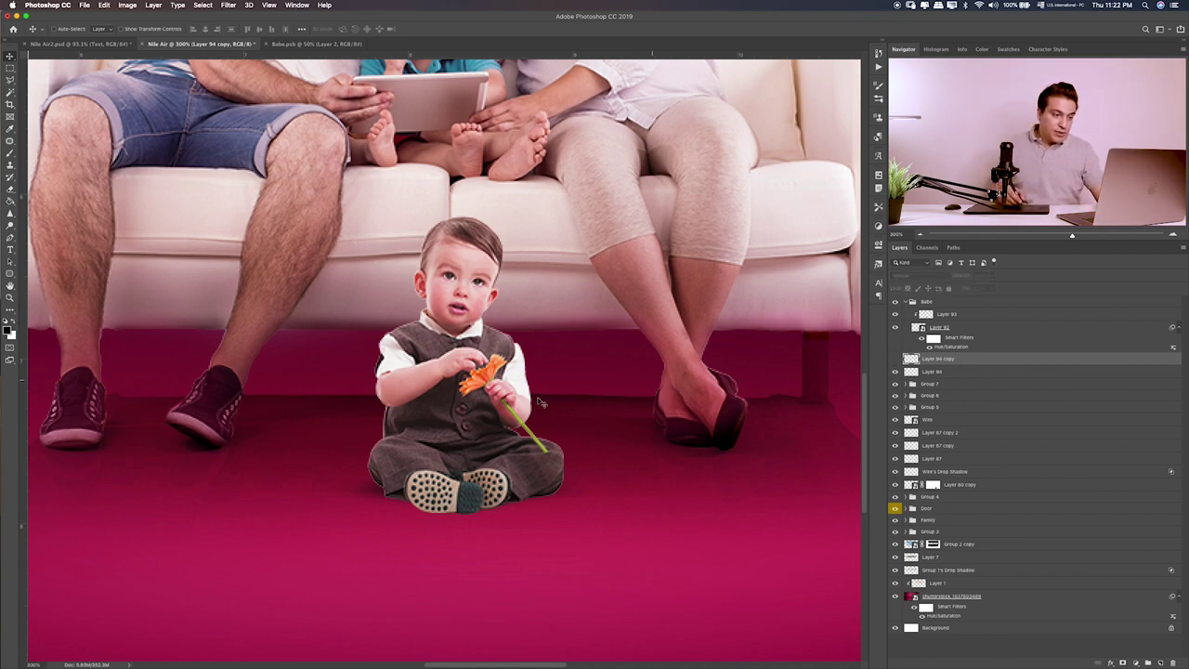
click(976, 329)
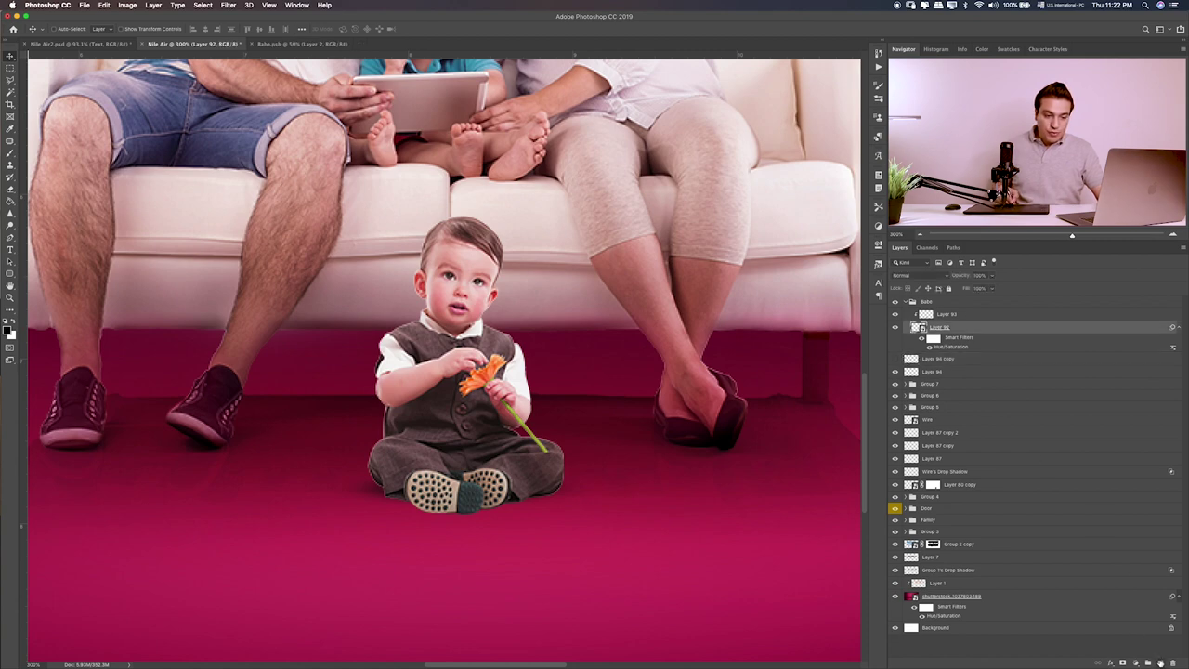
click(1160, 662)
key(b)
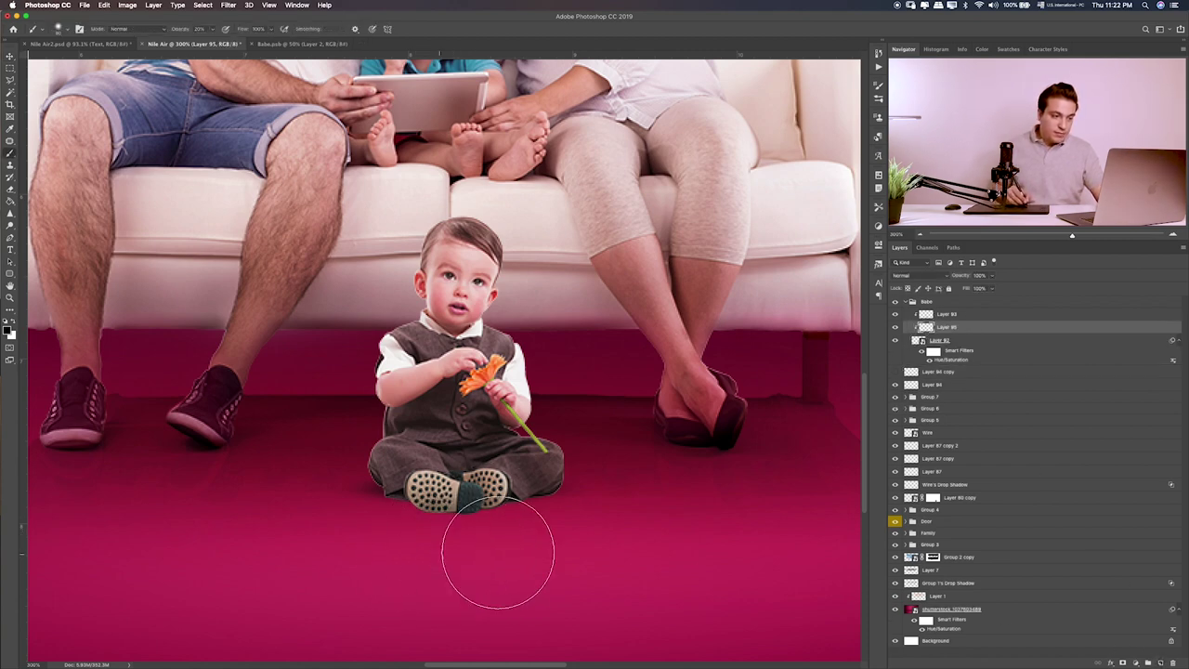
scroll(717, 451, up, 2)
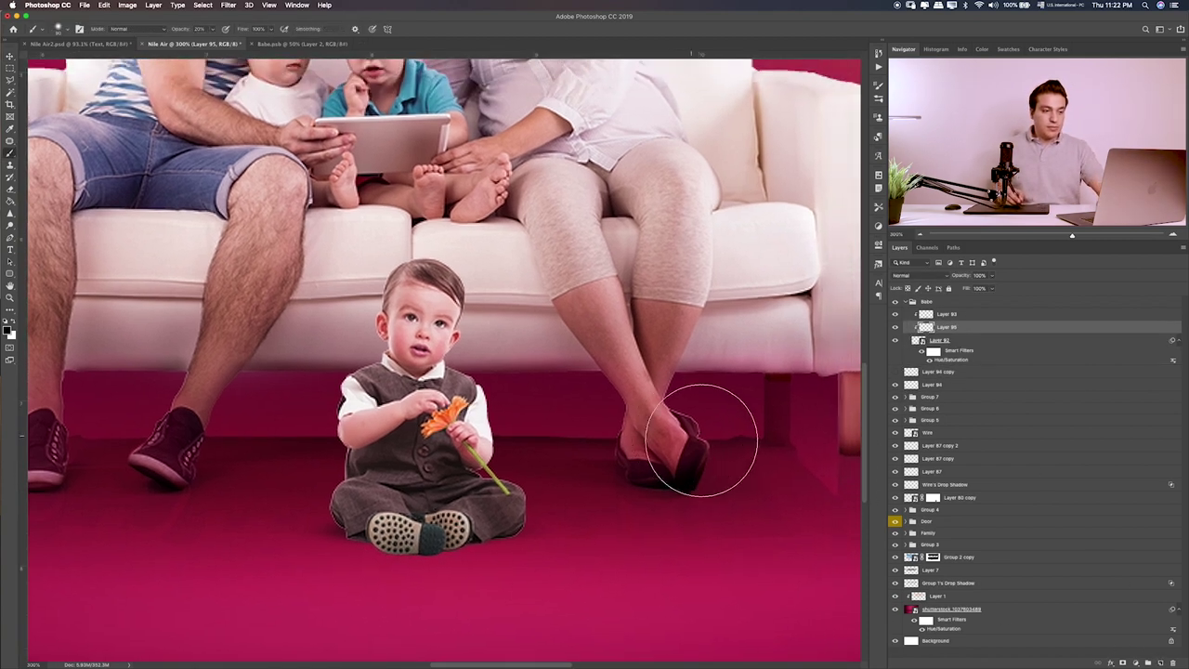
key(ctrl+0)
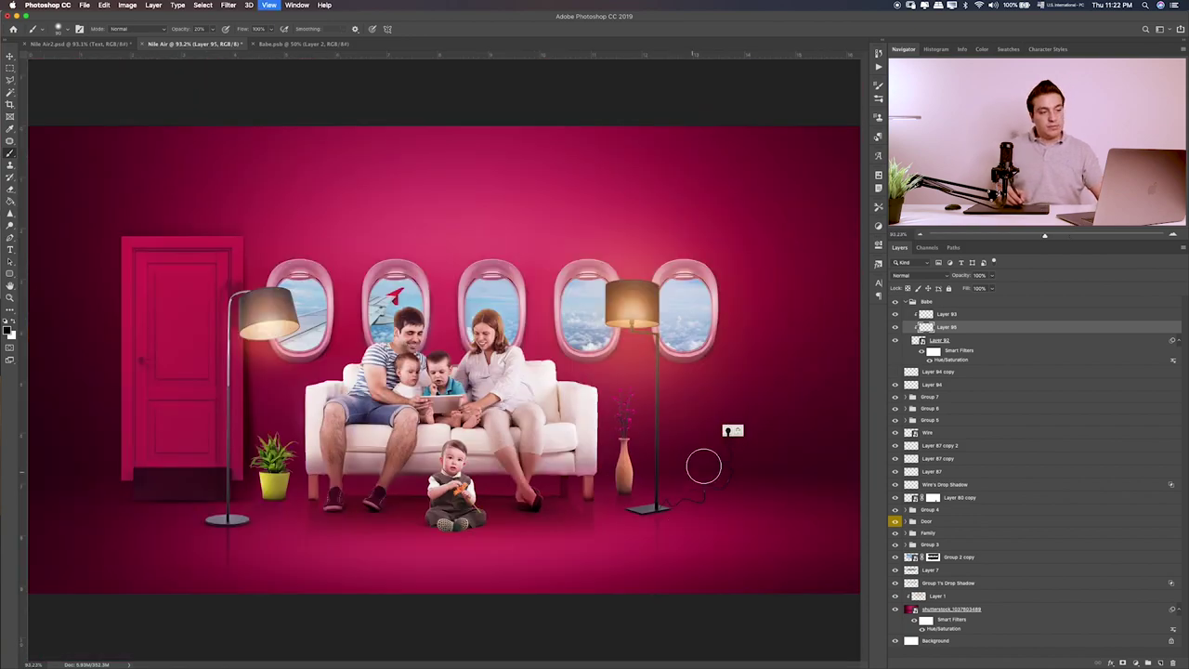
key(ctrl+plus)
key(ctrl+plus)
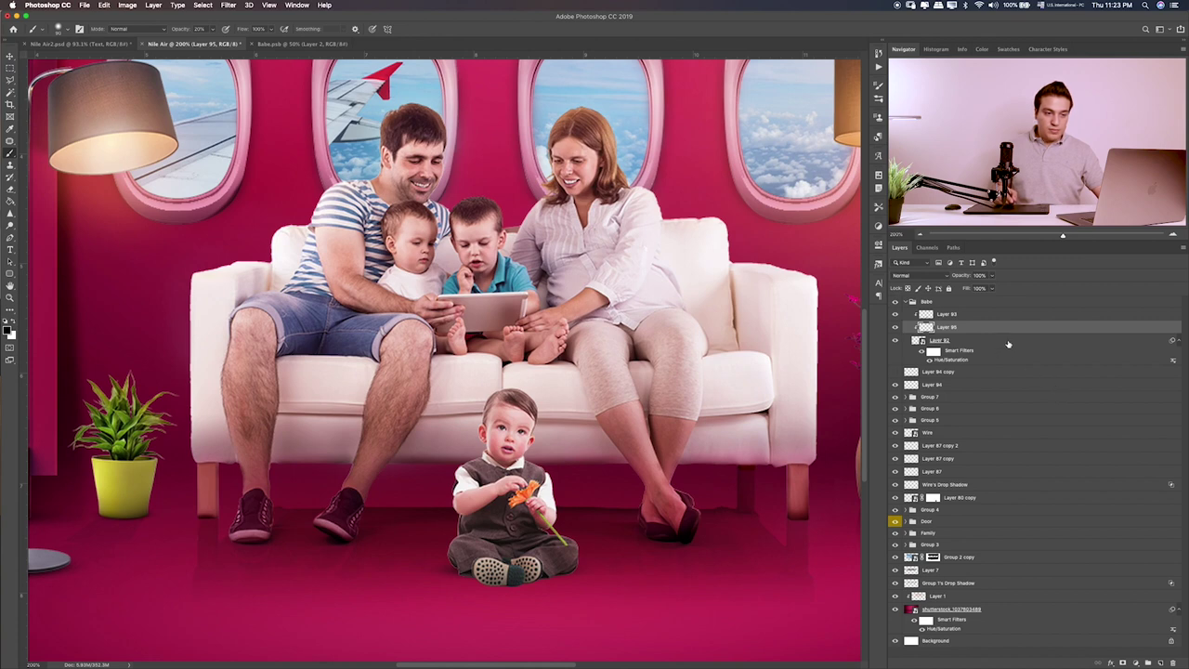
- Add Layer 96 above the baby, paint shading, and lower its opacity to 58%
click(1008, 344)
click(1161, 663)
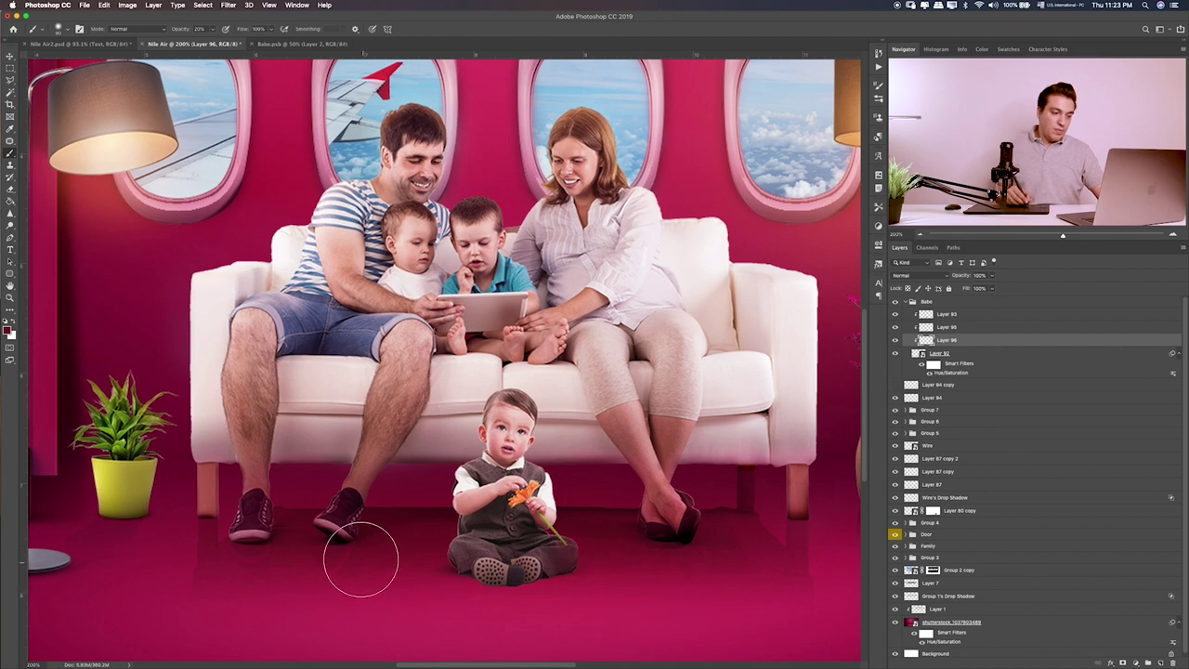
key(ctrl+z)
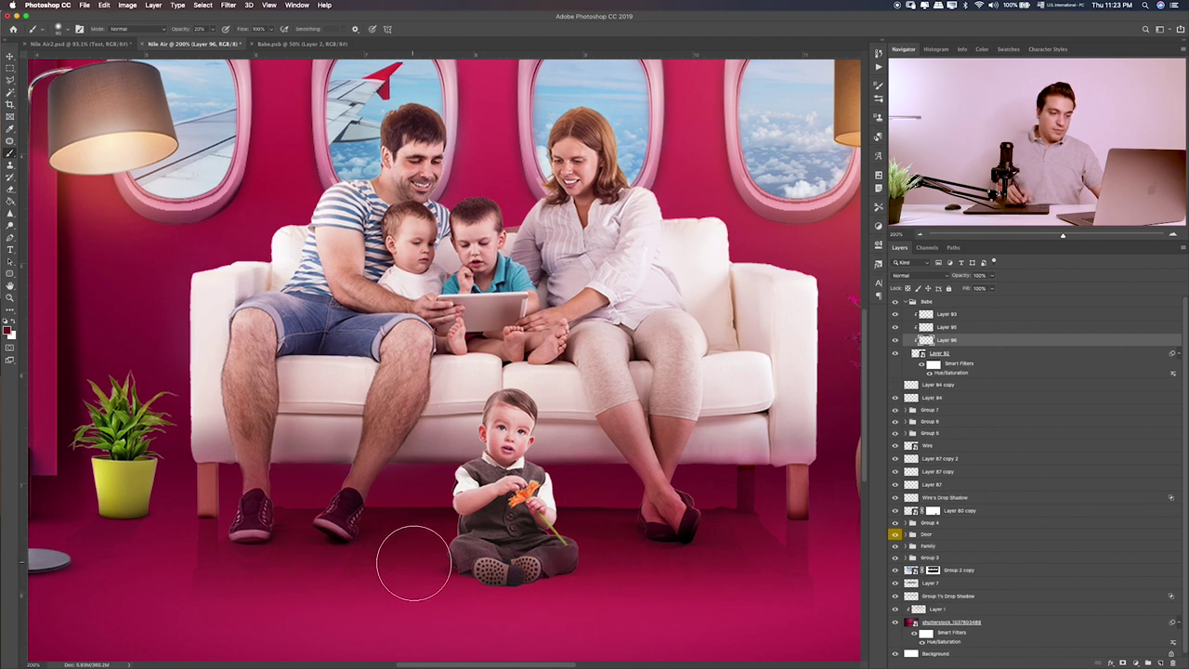
click(975, 290)
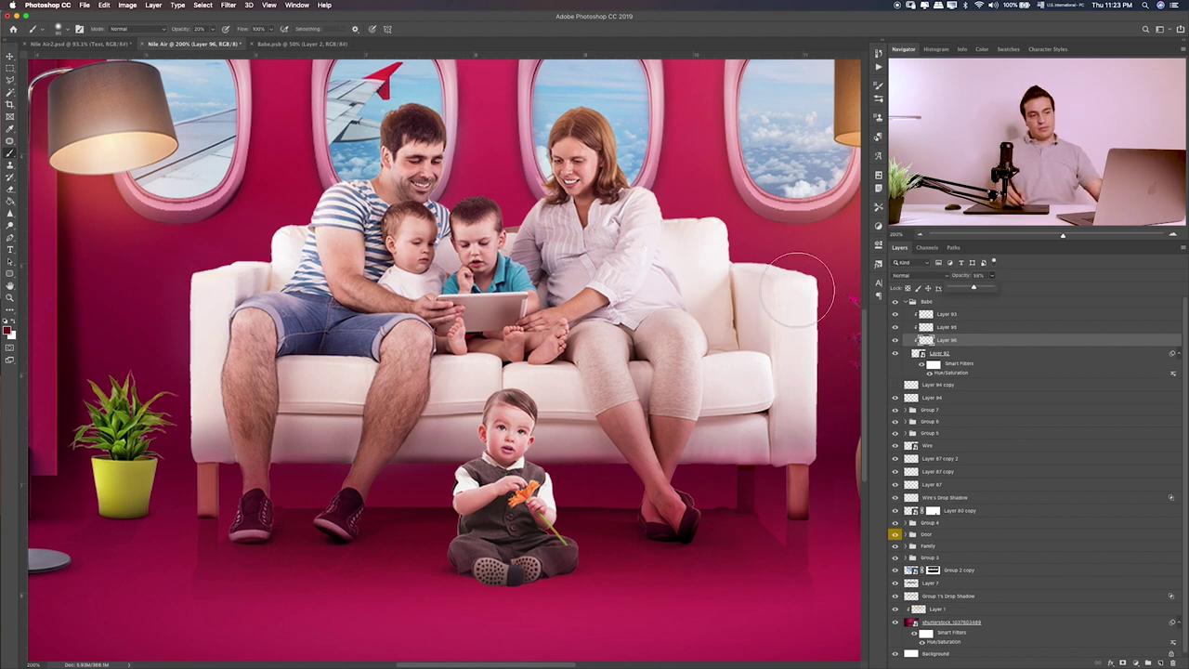
scroll(604, 346, right, 2)
scroll(604, 346, down, 1)
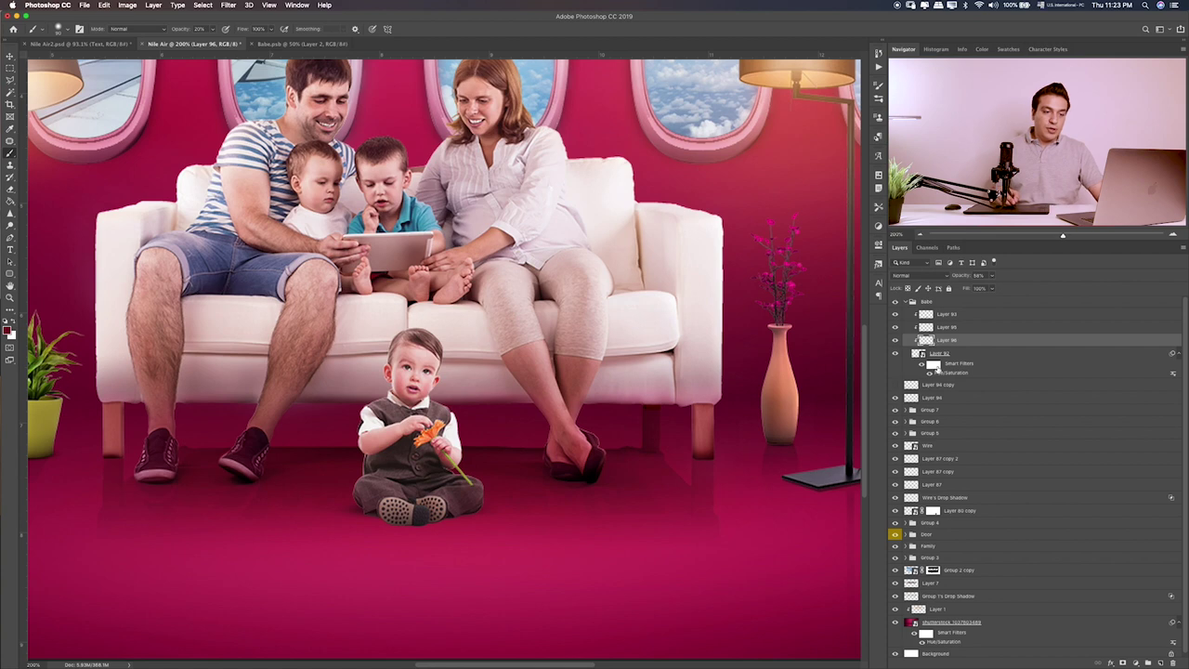
- Duplicate the baby layer and flatten a black Color Overlay into the copy
drag(968, 357, 955, 424)
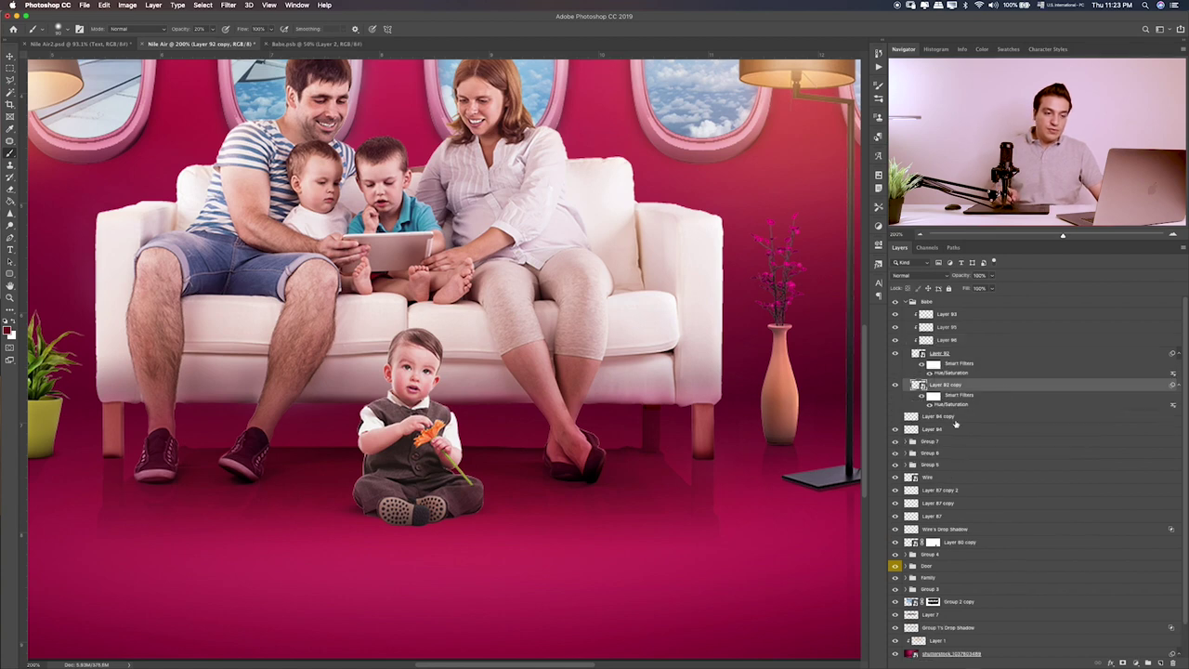
double_click(1068, 387)
click(186, 296)
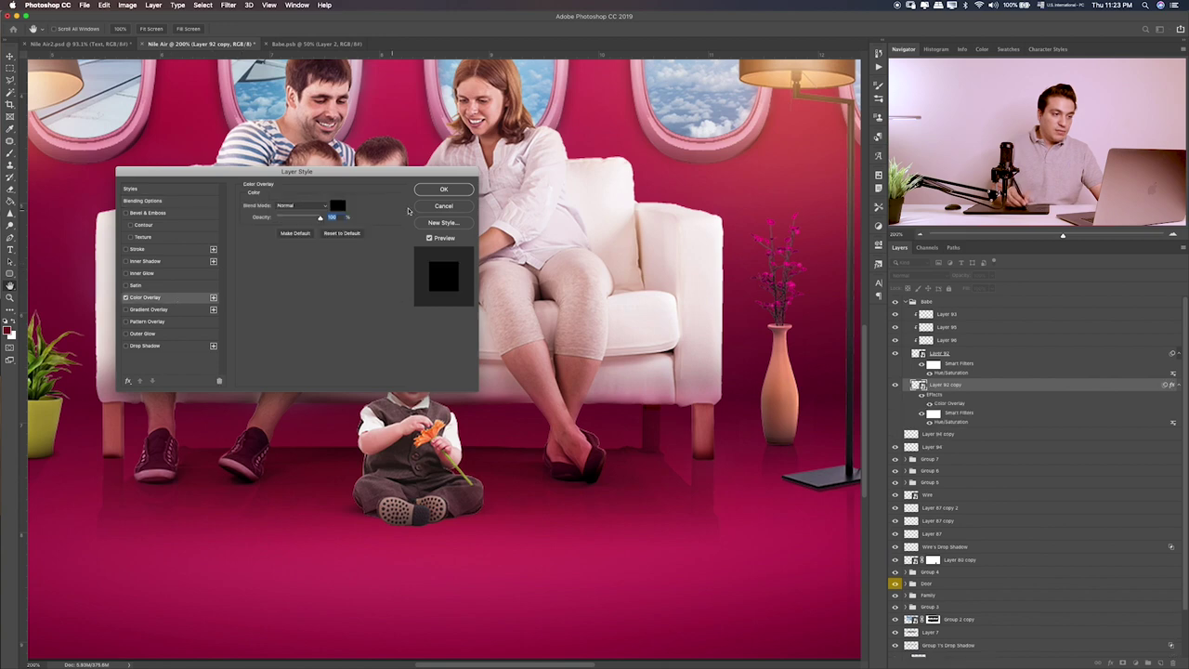
key(Return)
right_click(1055, 392)
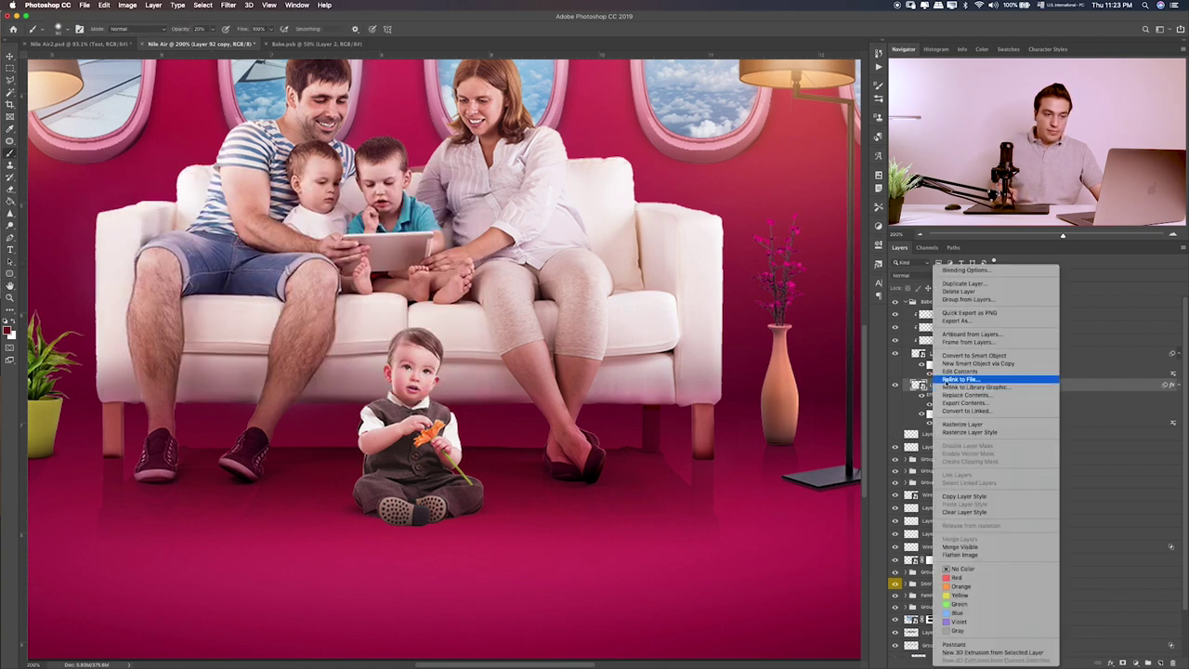
click(994, 357)
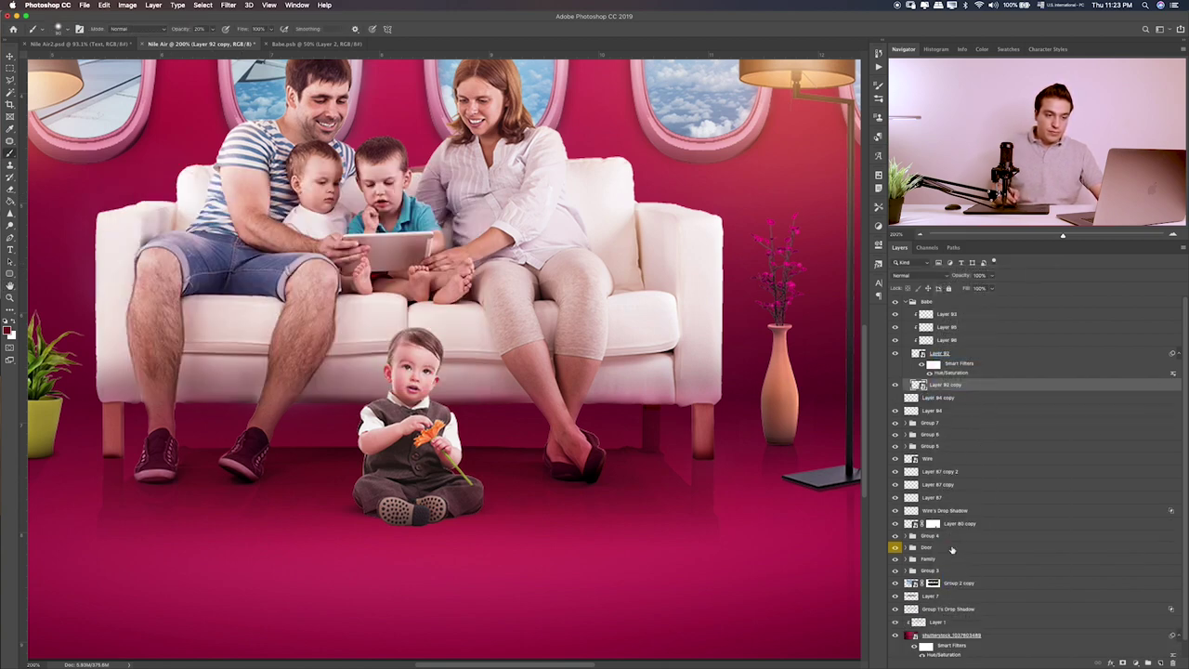
scroll(971, 532, down, 1)
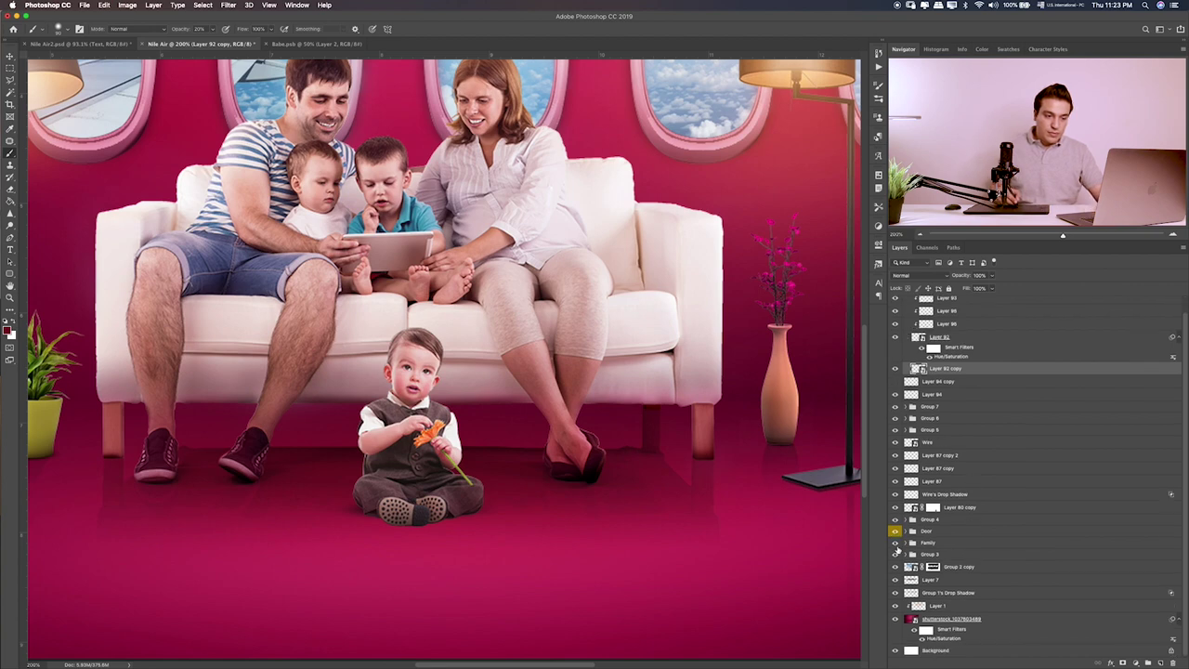
- Expand the Family group and nudge the black silhouette left behind the baby
click(907, 544)
click(947, 555)
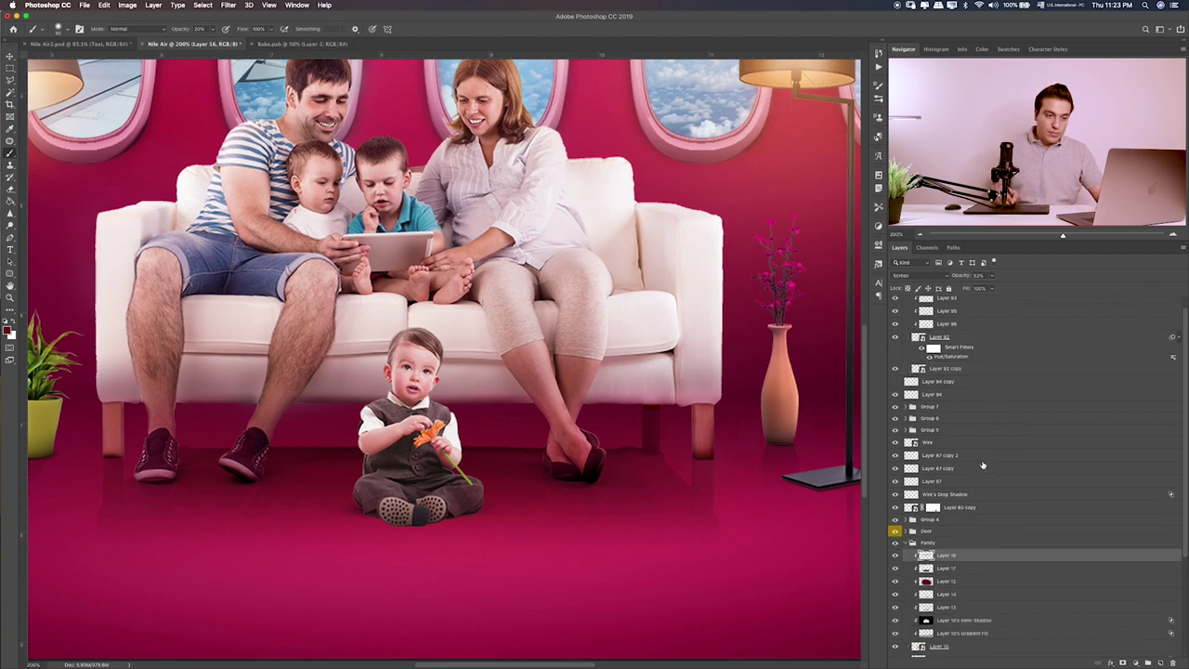
click(929, 369)
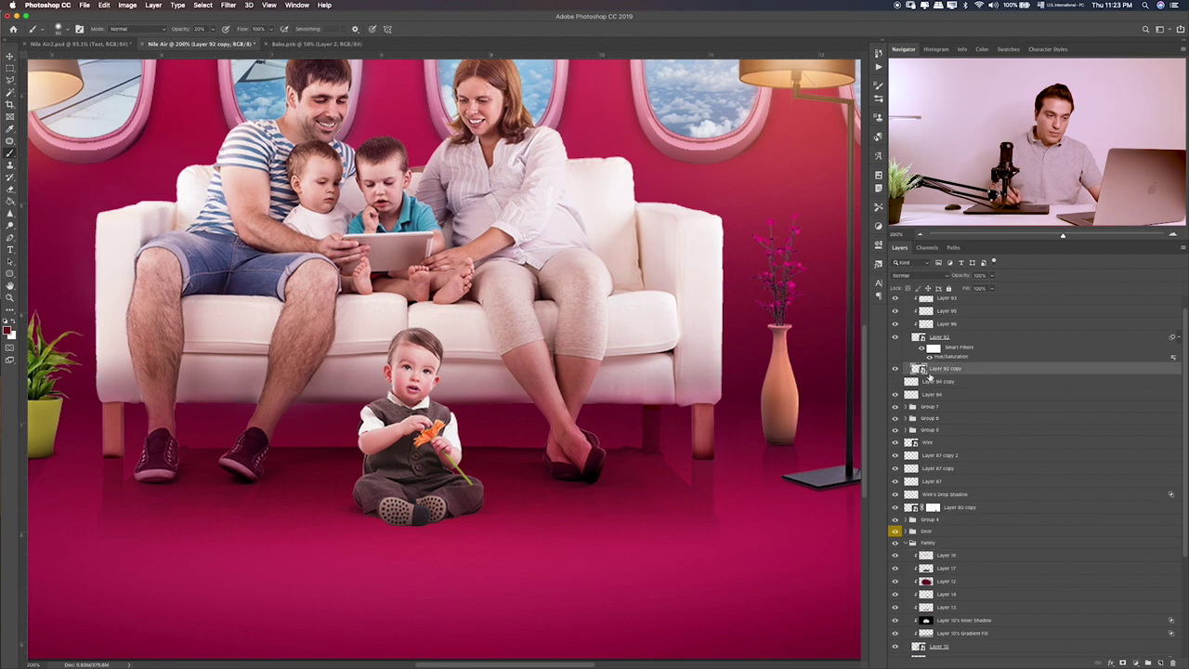
click(570, 430)
key(Escape)
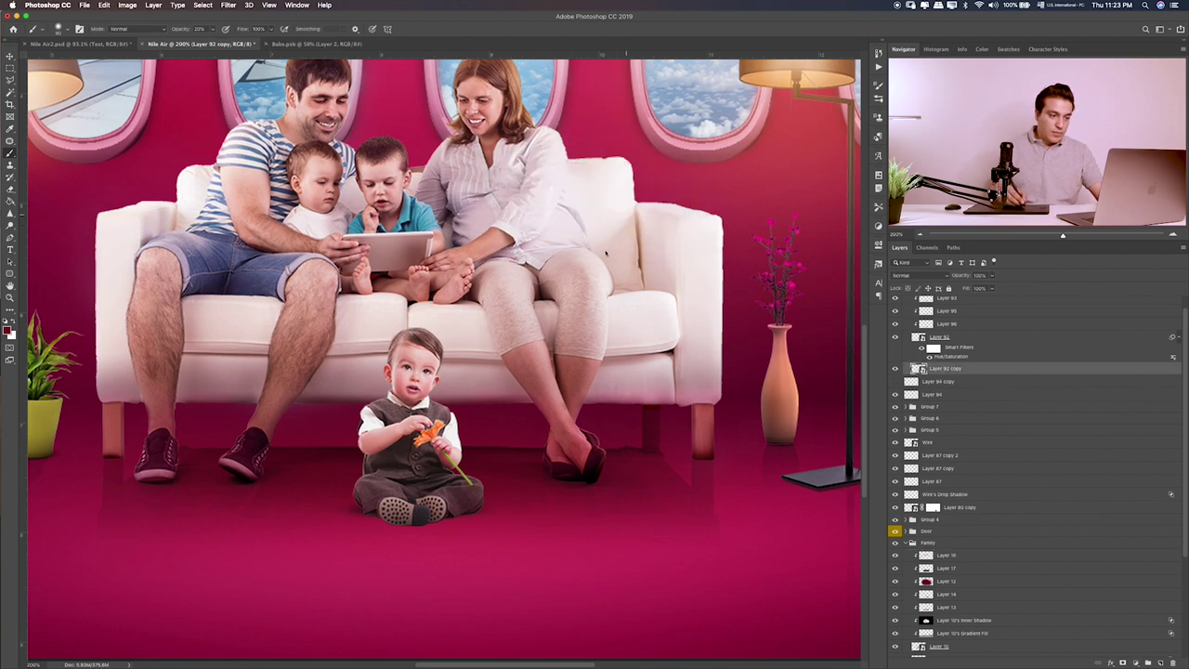
key(v)
key(shift+Left)
key(shift+Left)
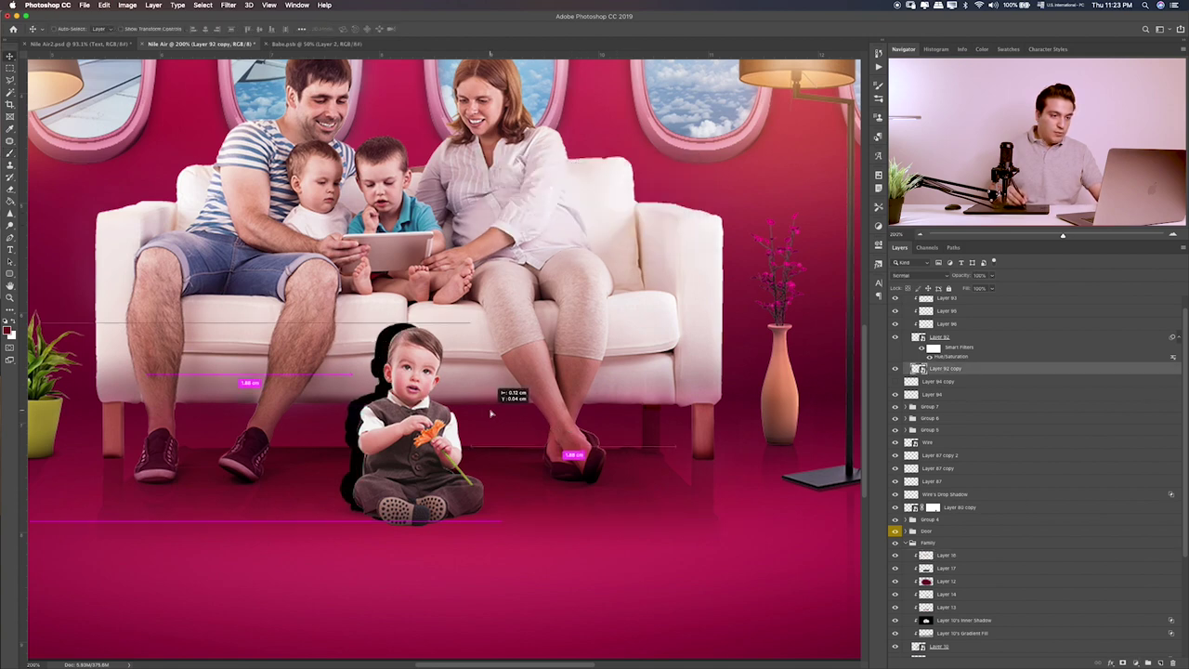
- Move the silhouette into the Family group above Layer 16, offset behind the baby at 17% opacity
drag(1012, 370, 955, 554)
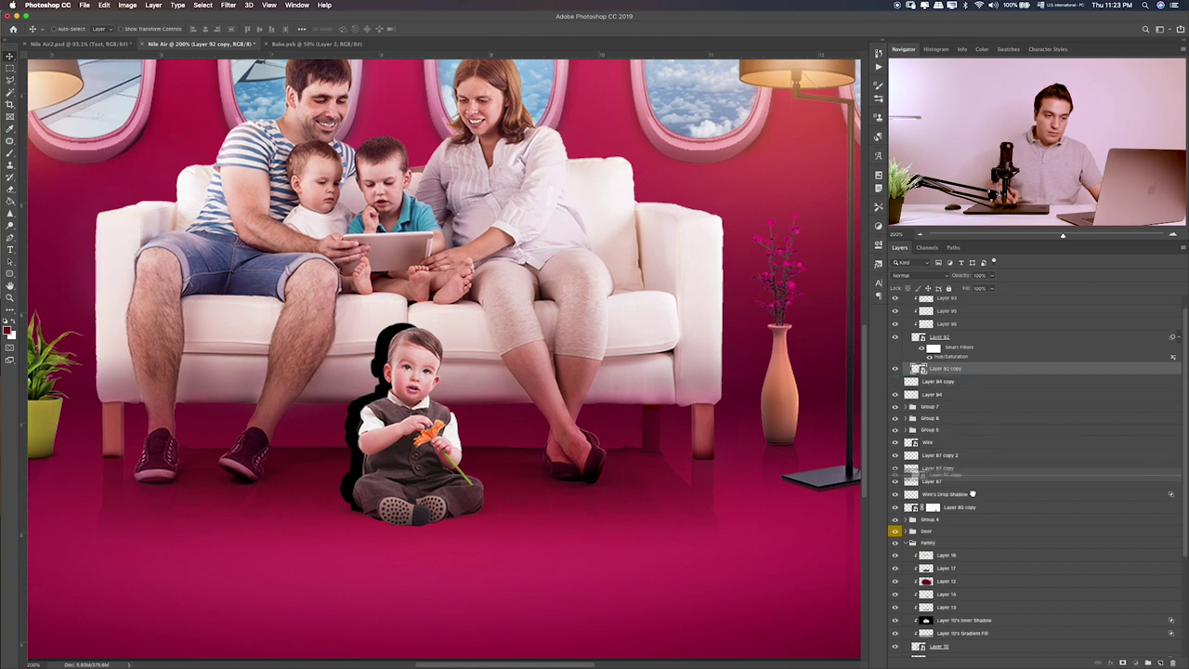
drag(964, 547, 959, 545)
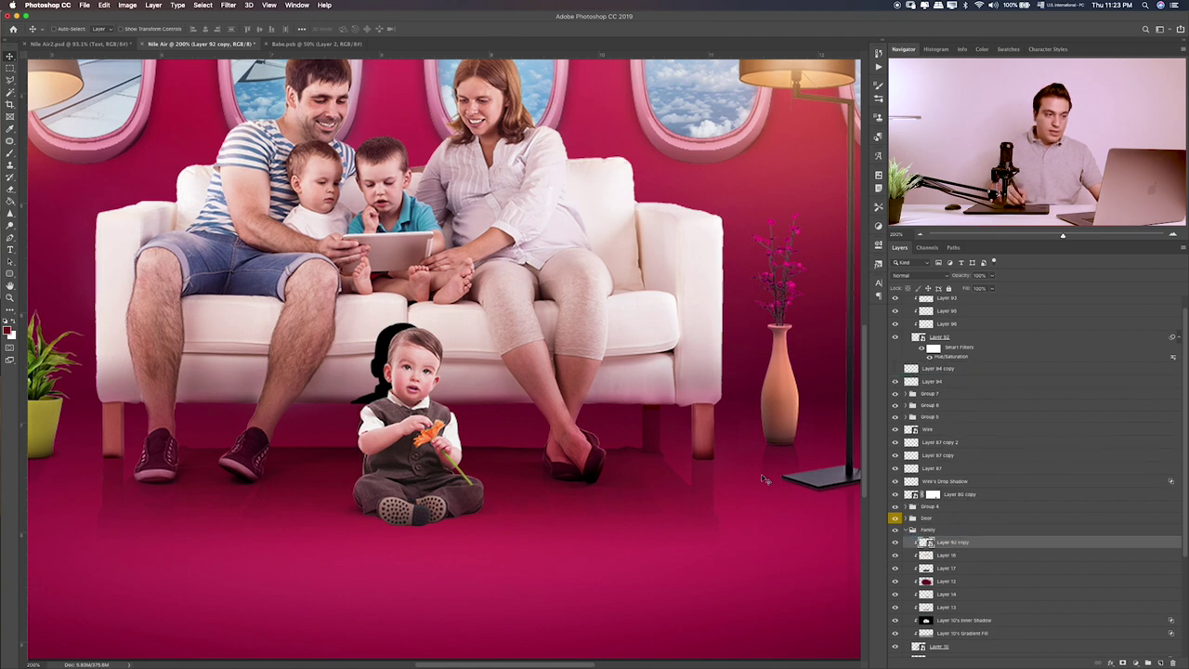
drag(444, 410, 446, 413)
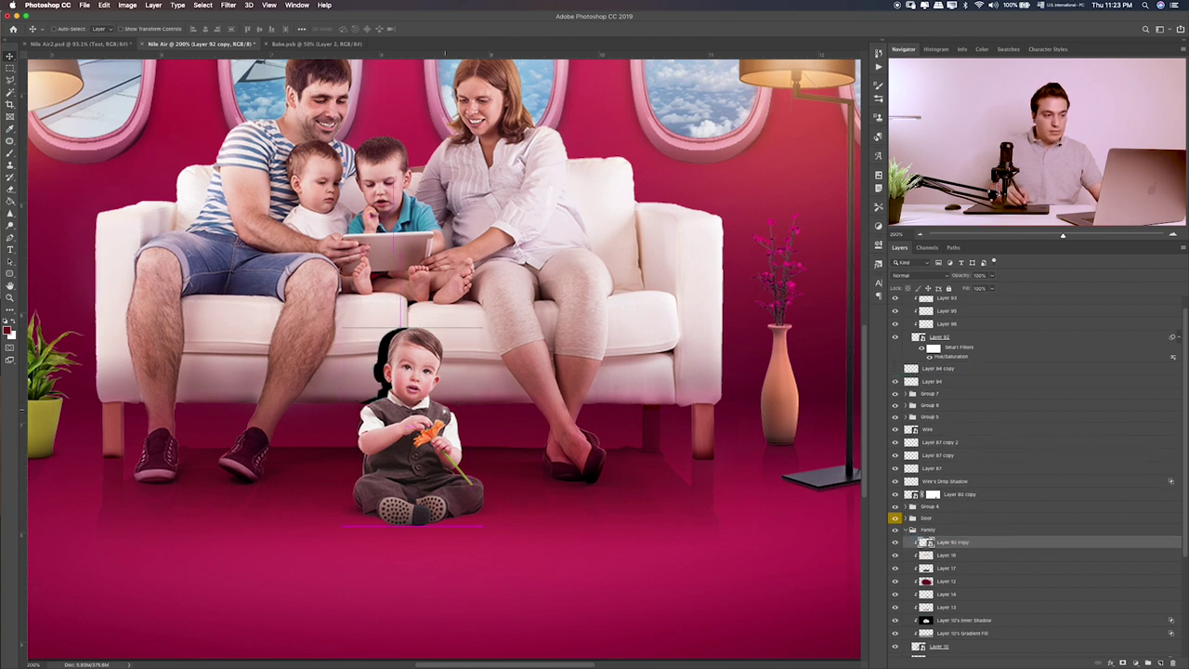
click(992, 276)
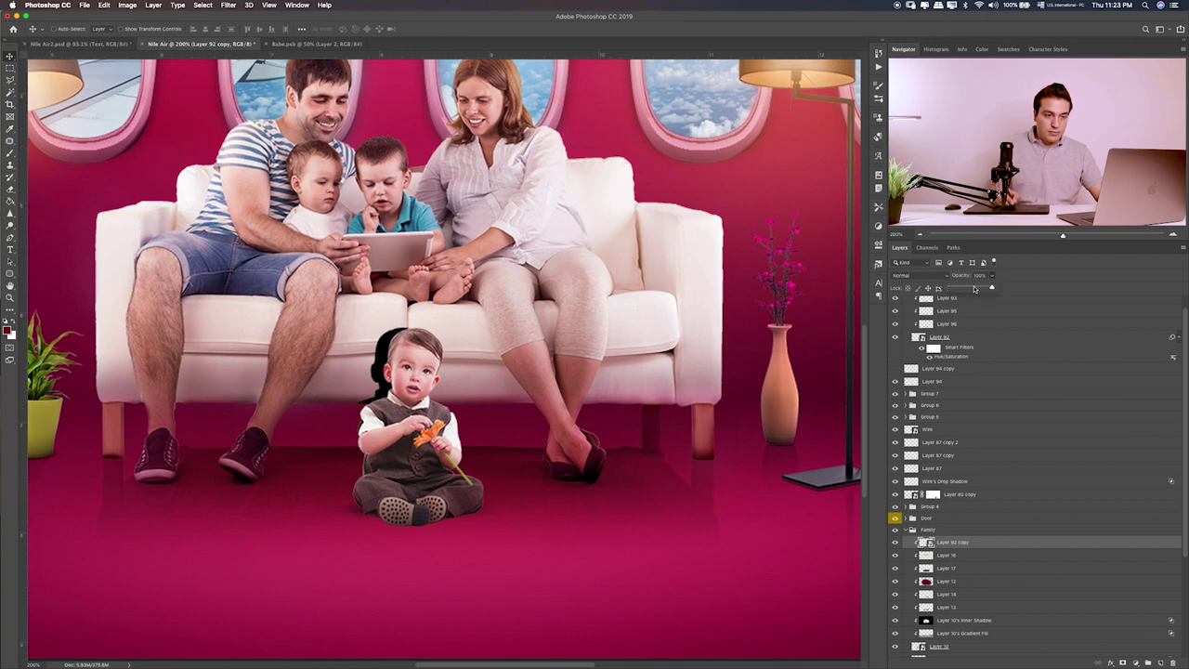
drag(949, 296, 953, 295)
drag(529, 407, 523, 400)
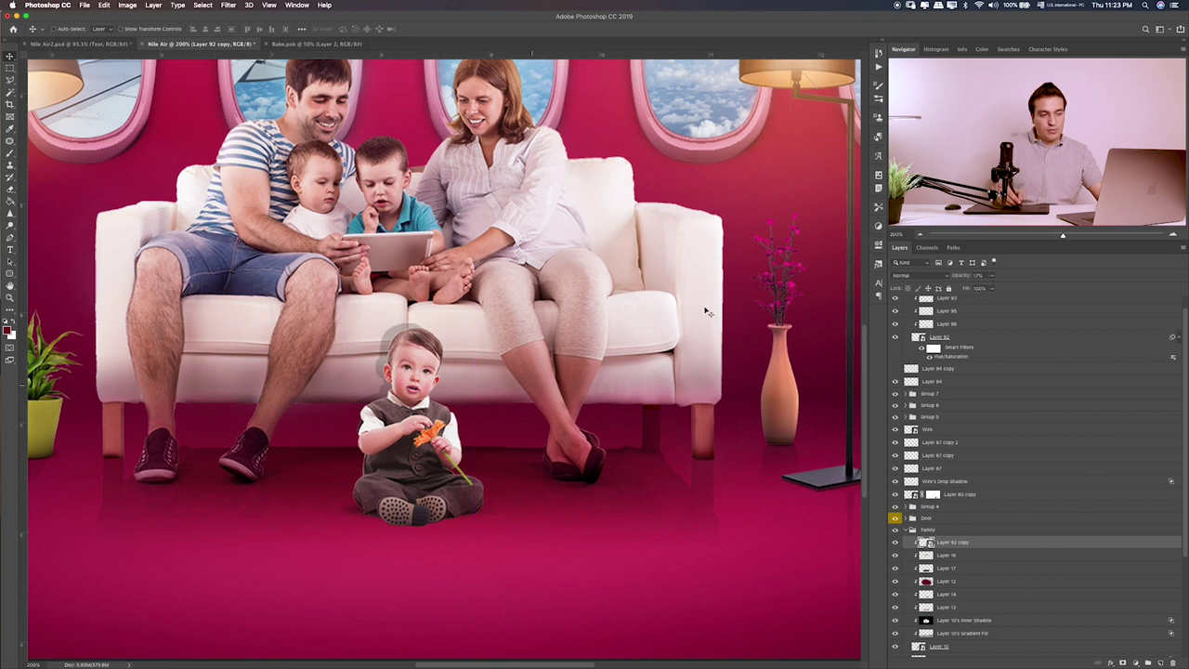
- Soften the baby's sofa shadow with a 4.4 px Gaussian Blur and readjust its opacity
click(228, 6)
mouse_move(234, 115)
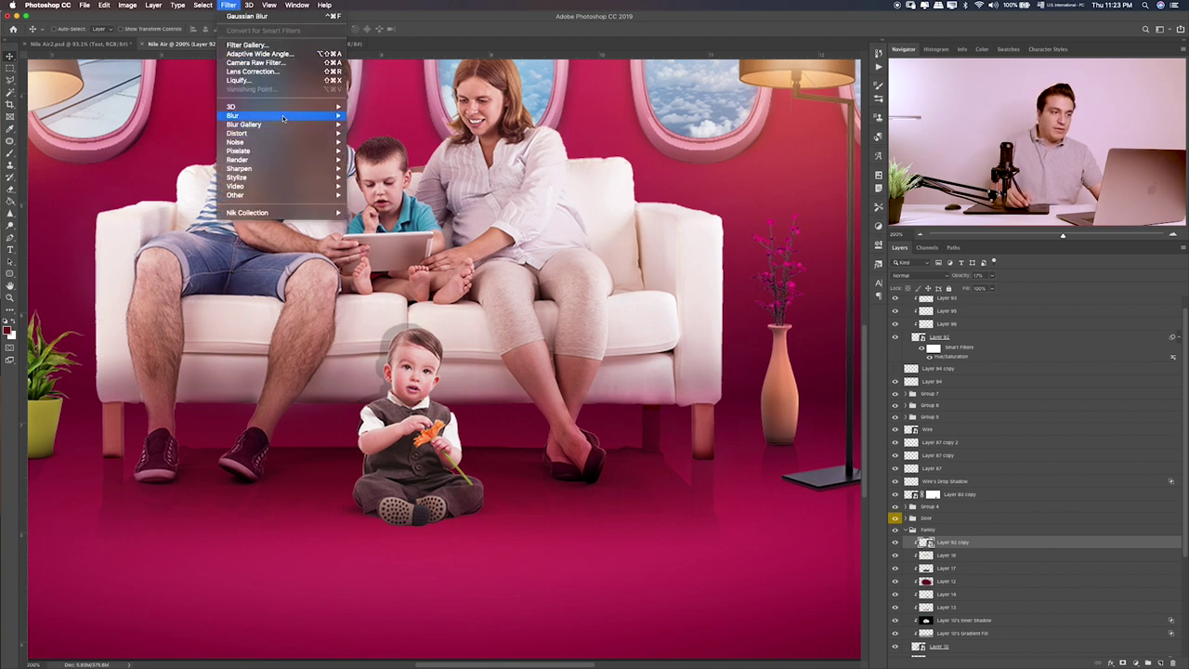
click(402, 154)
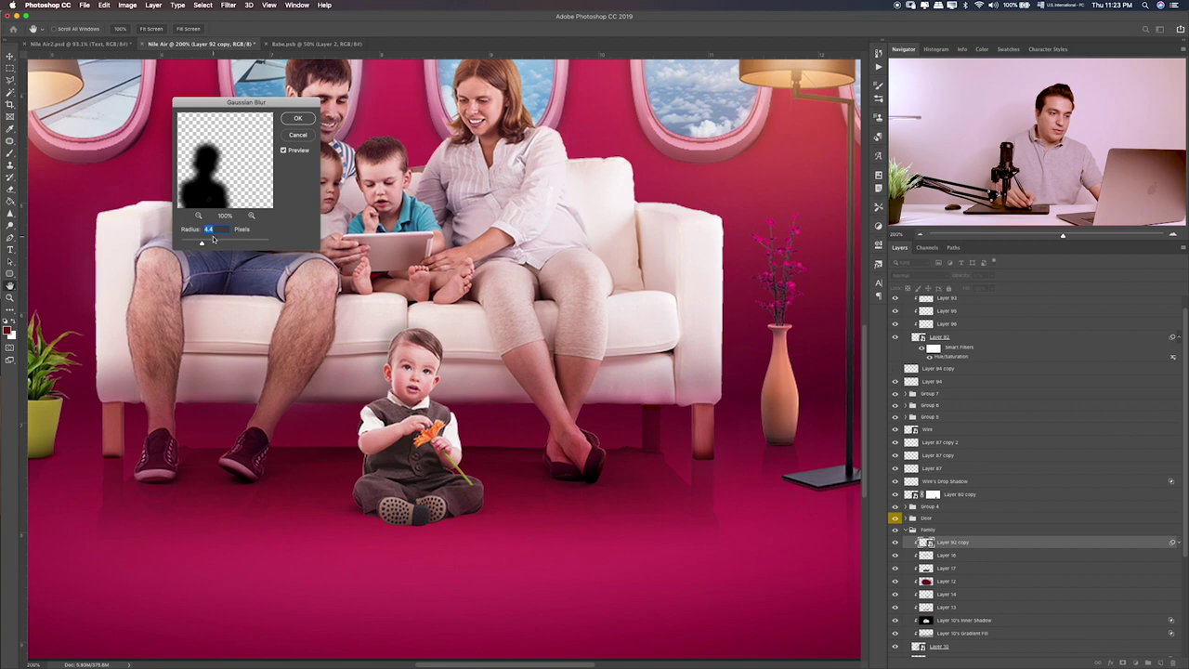
key(Return)
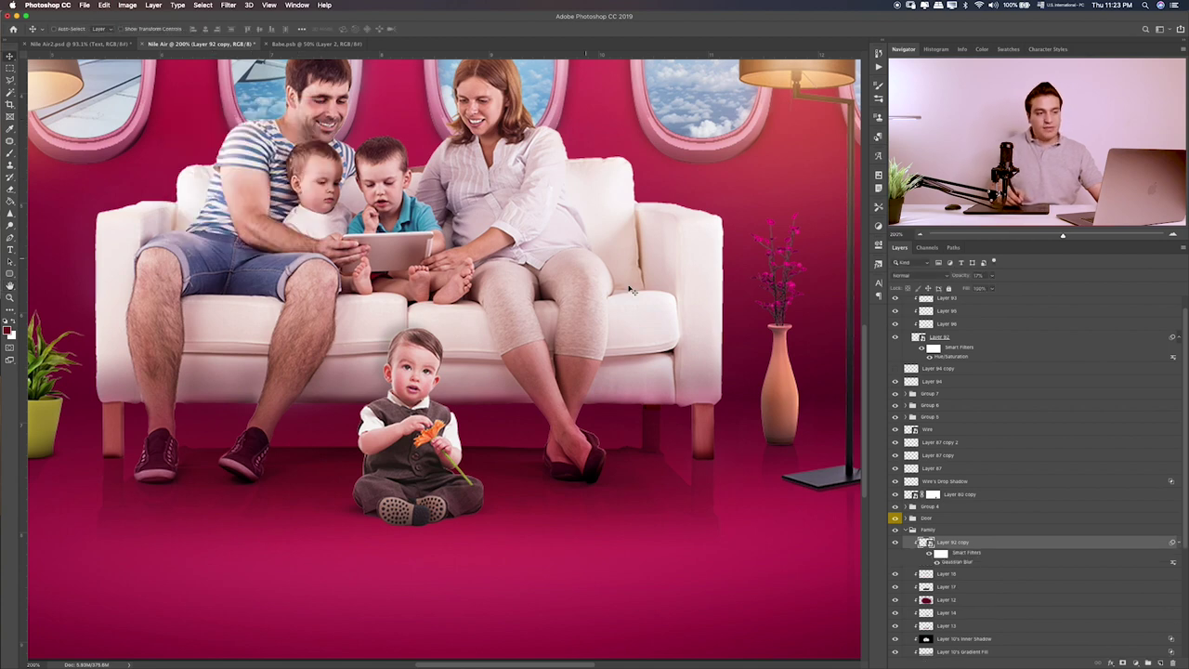
click(995, 277)
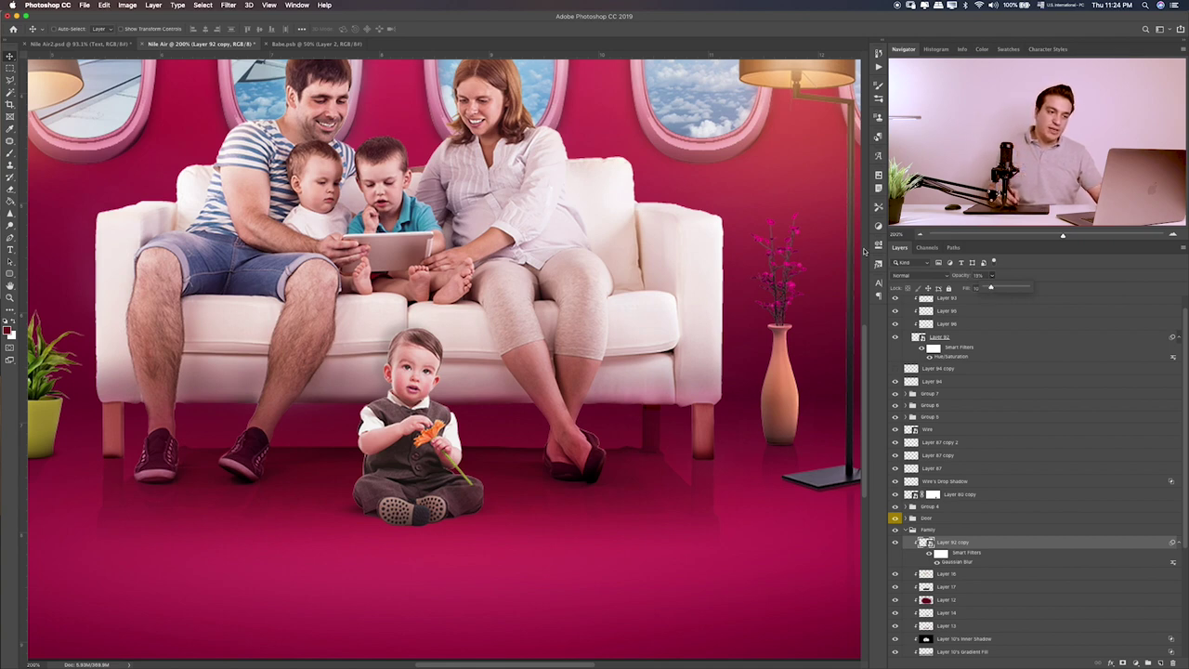
click(10, 68)
- Collapse the Family and Babe groups and try moving the baby right, then undo
key(super+0)
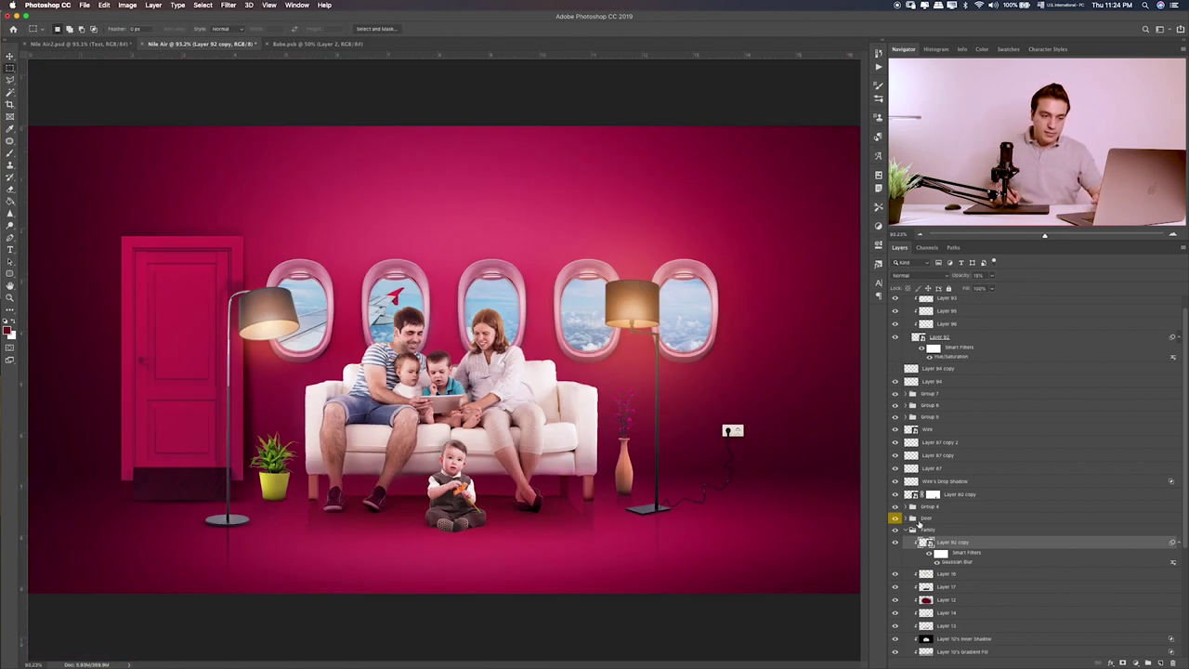
click(907, 532)
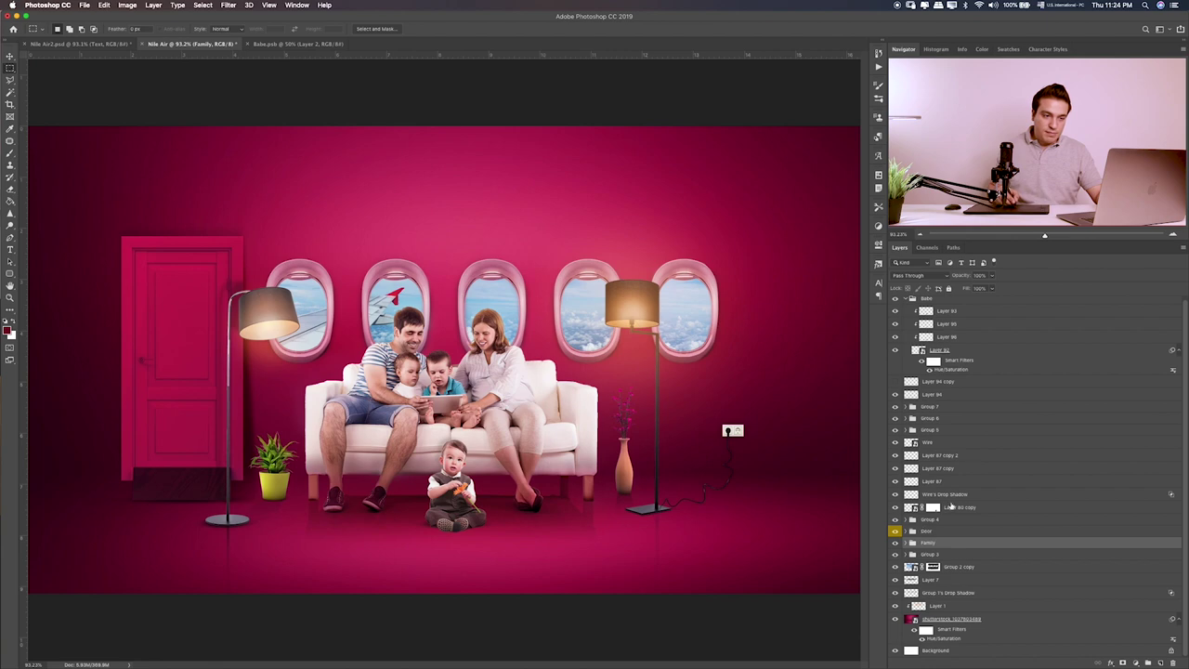
click(906, 300)
click(896, 302)
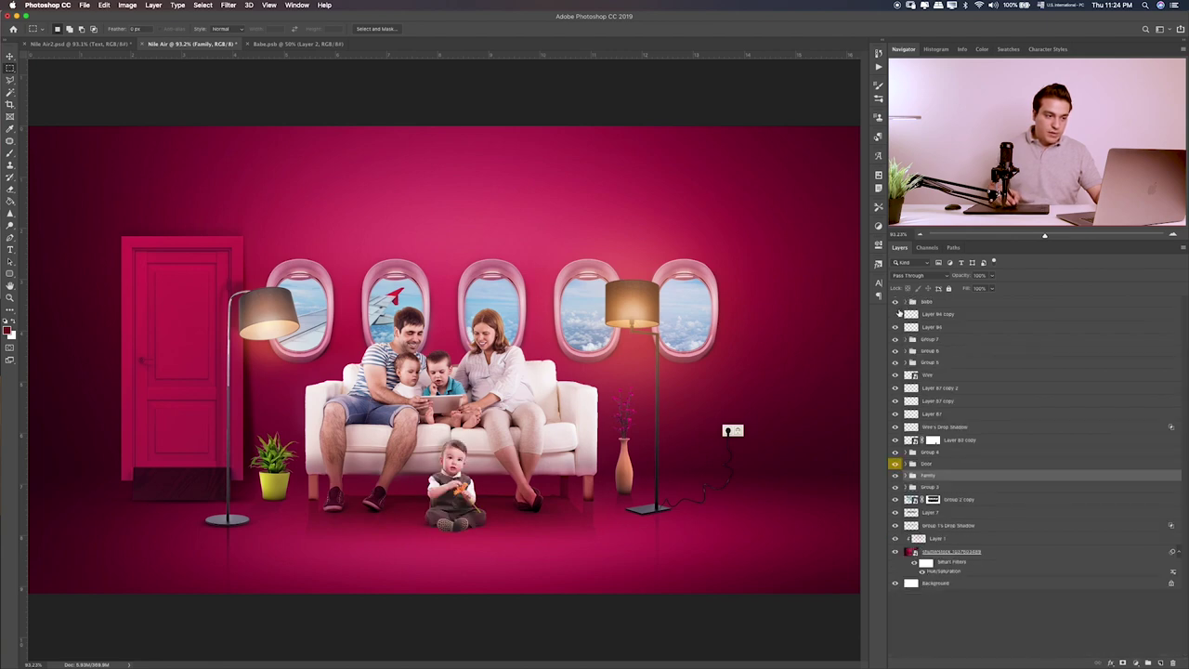
click(938, 304)
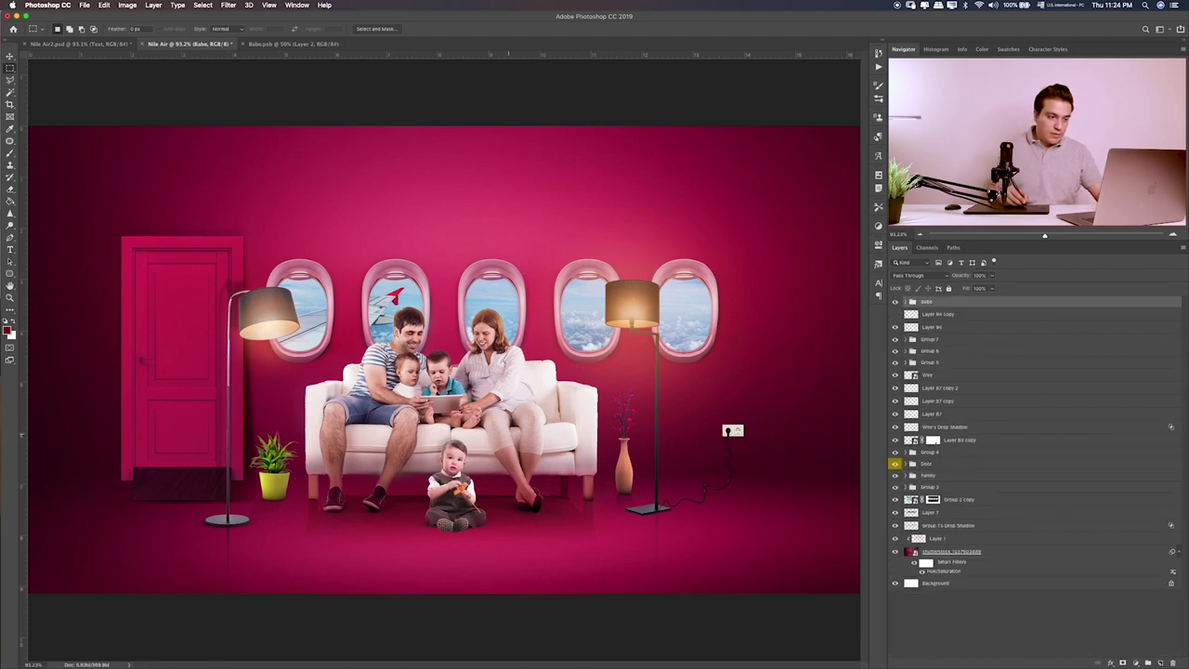
key(v)
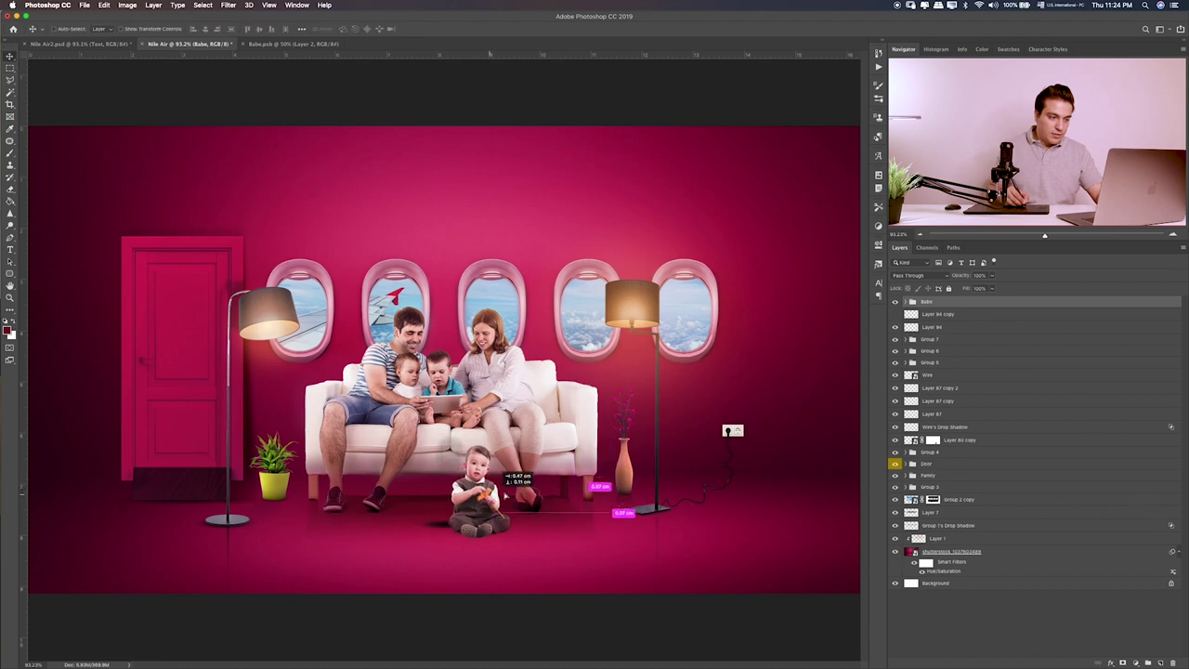
drag(455, 483, 514, 475)
key(ctrl+z)
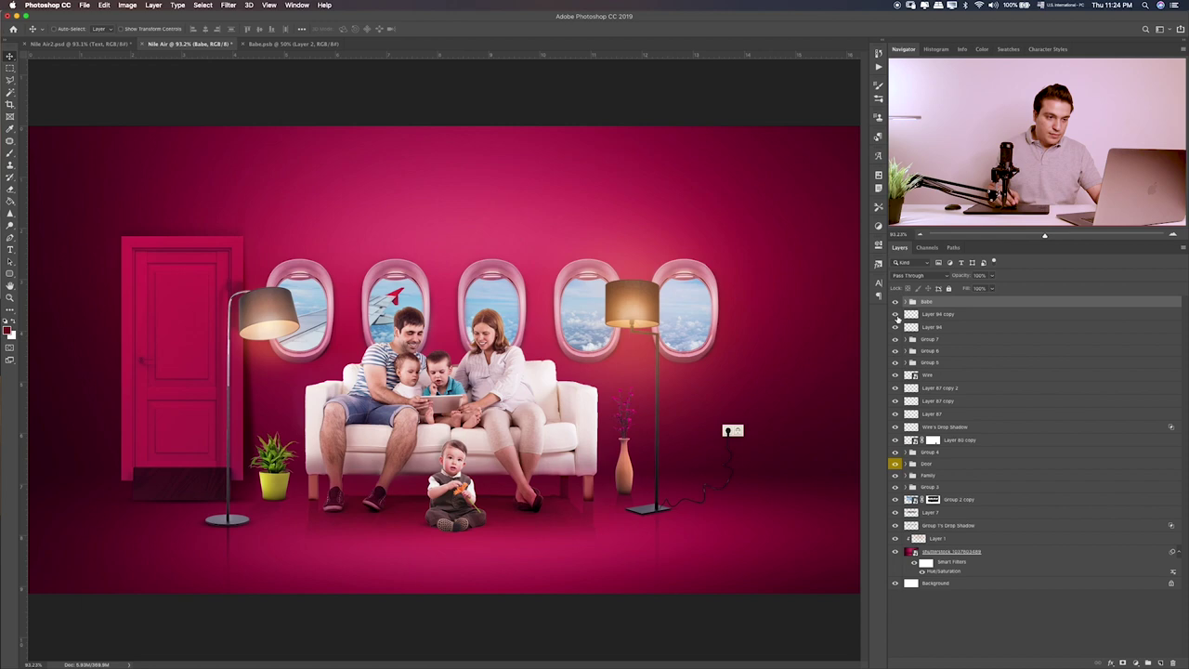
- Nudge the Babe group slightly right on the floor and deselect all layers
click(907, 303)
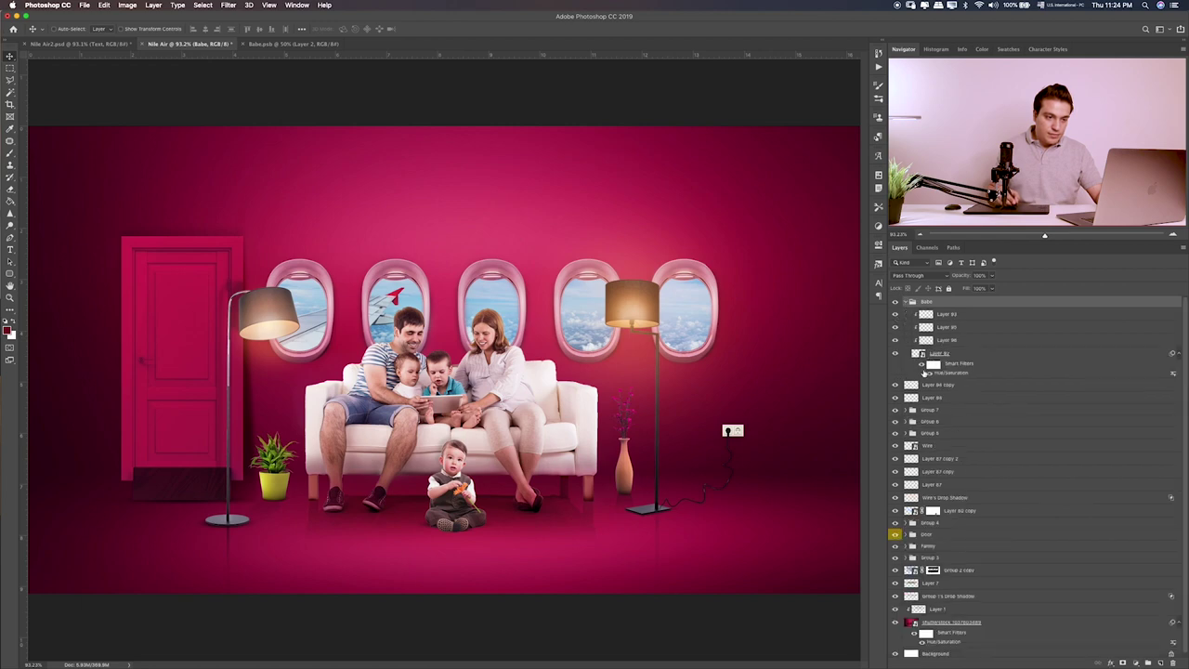
click(929, 384)
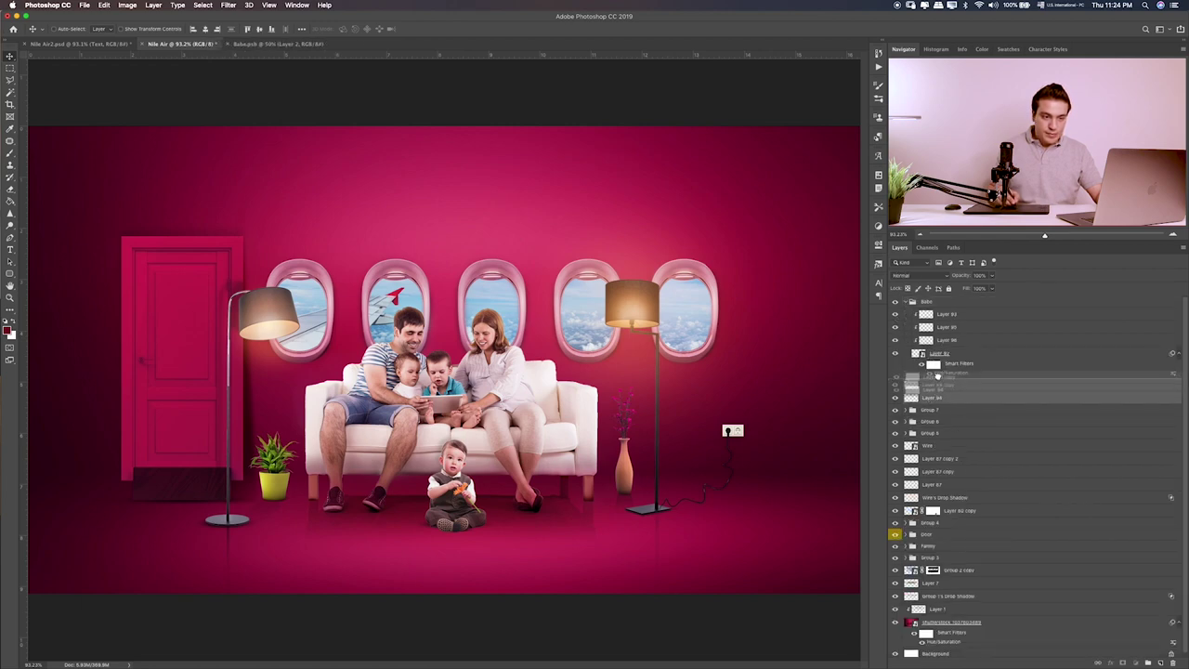
click(908, 304)
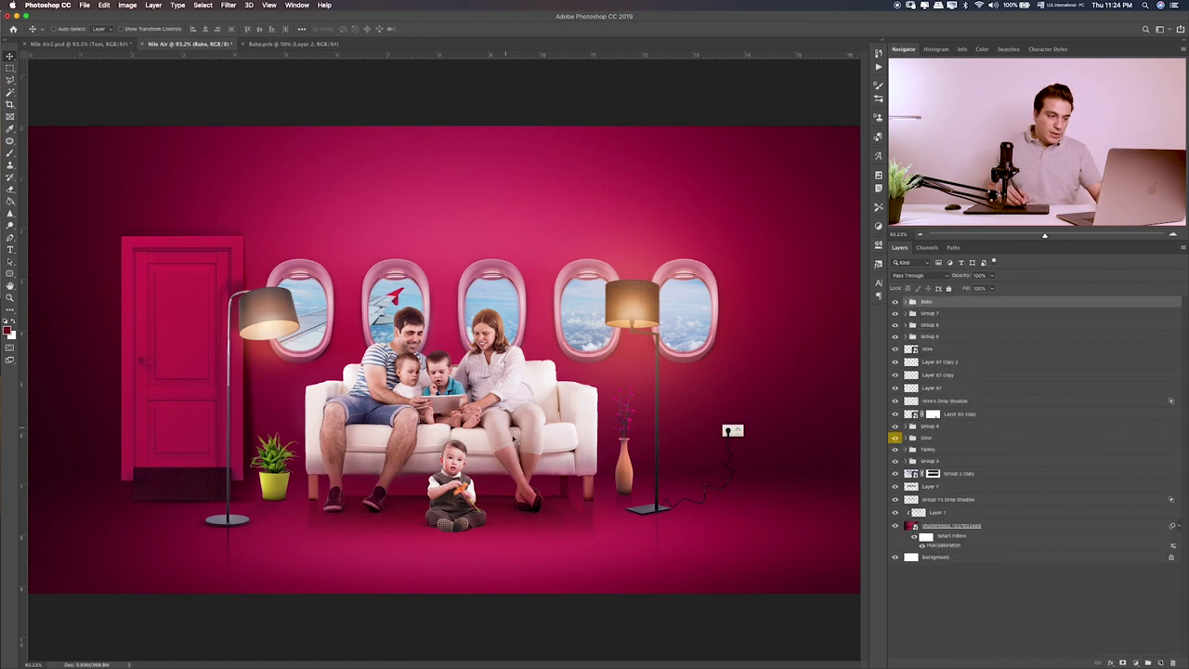
drag(502, 459, 503, 457)
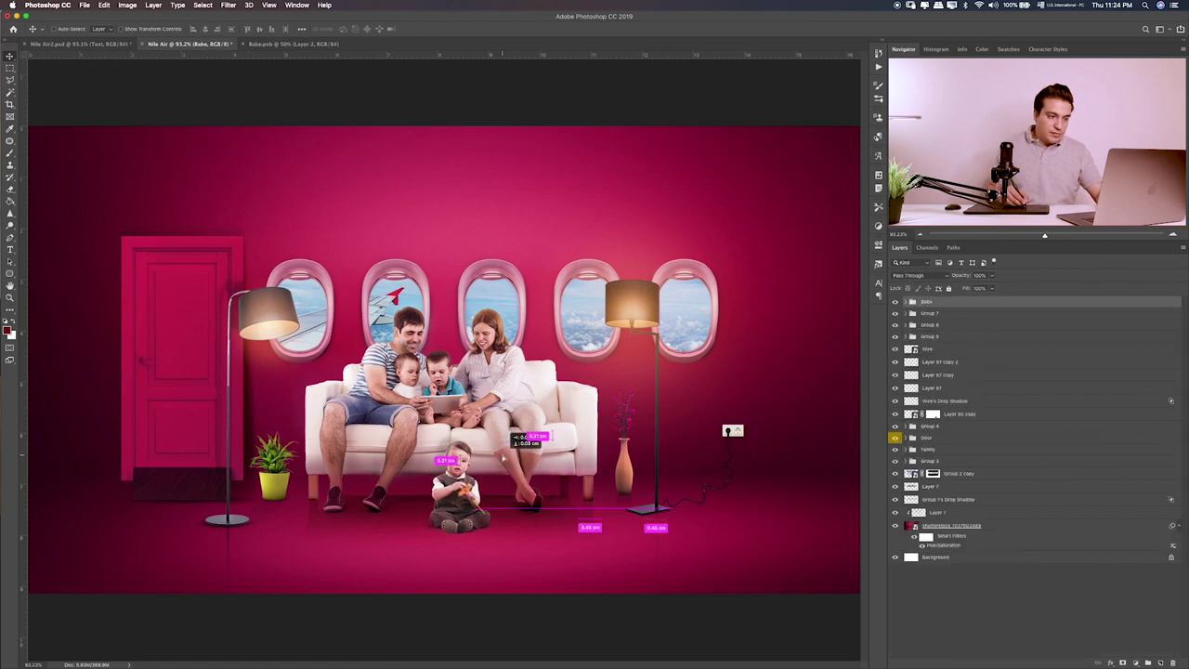
drag(502, 459, 504, 456)
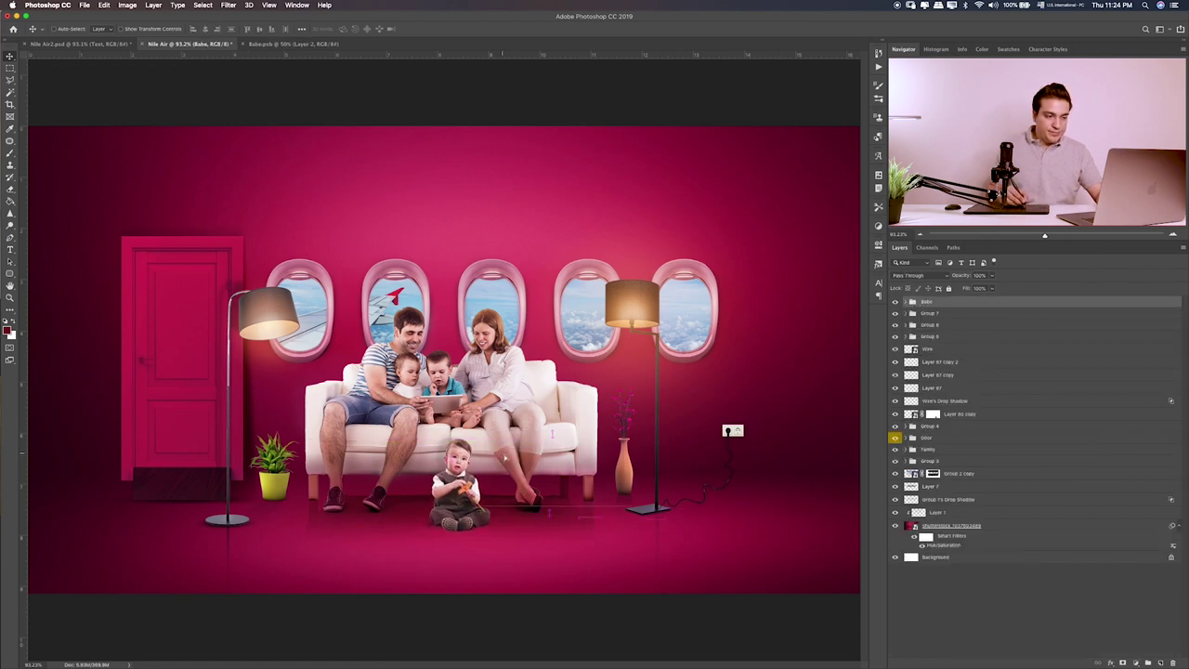
click(10, 70)
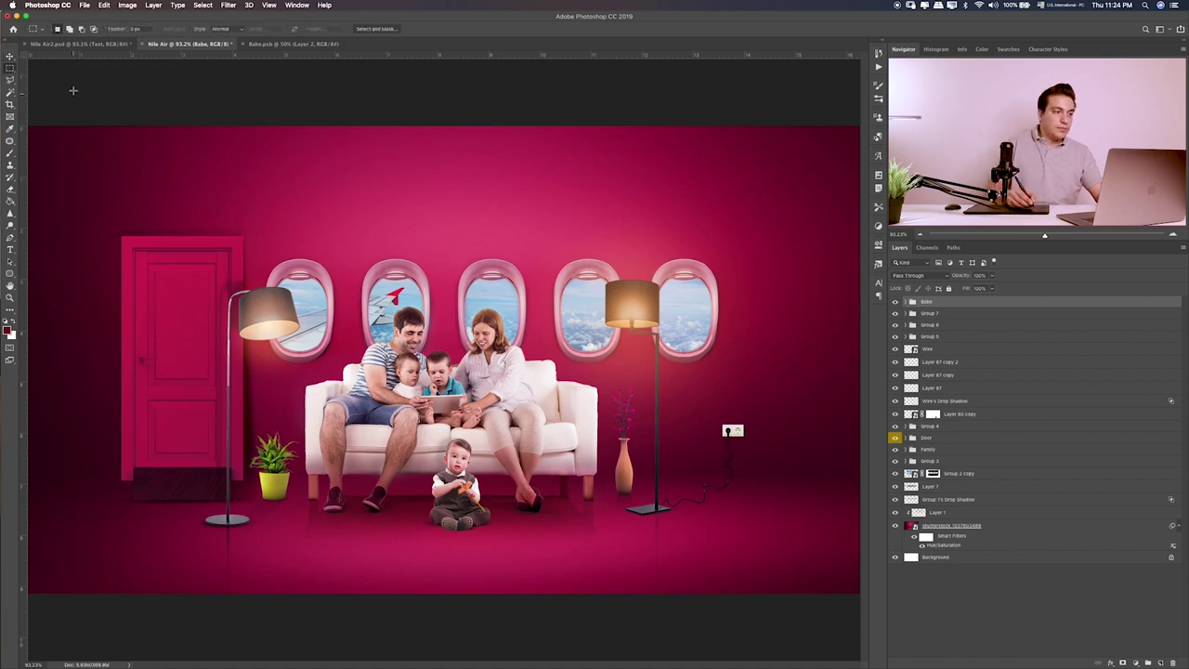
click(999, 594)
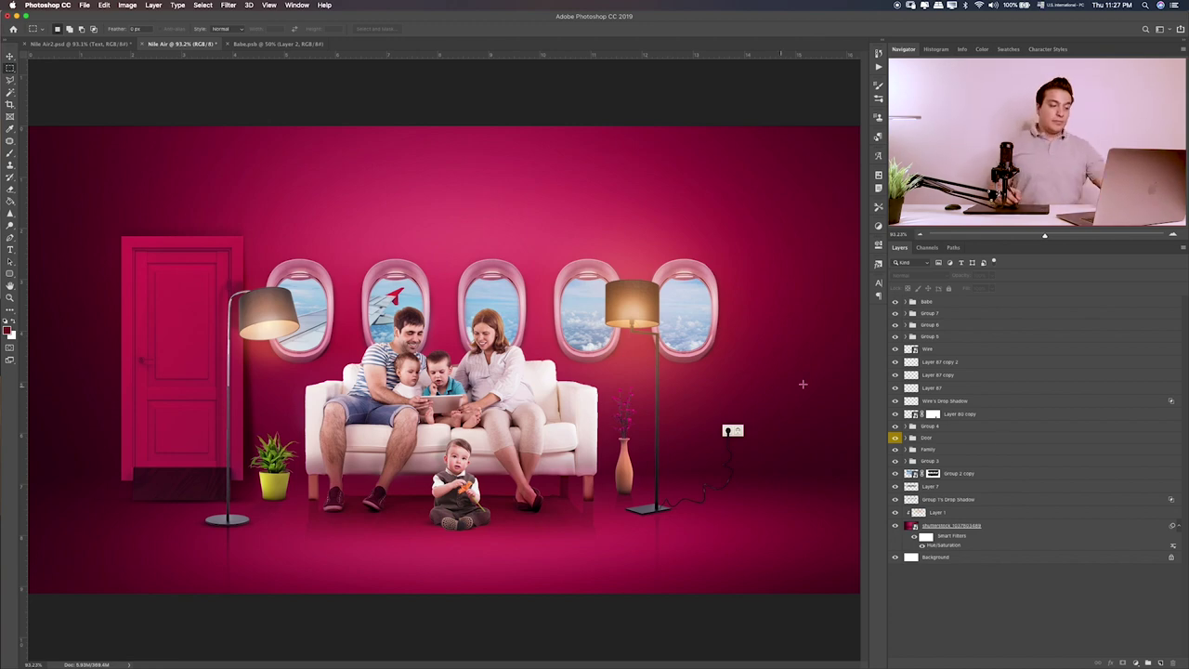
- In Finder, Quick Look the Duck, Family and Babe PSB files
key(super+Tab)
key(super+Tab)
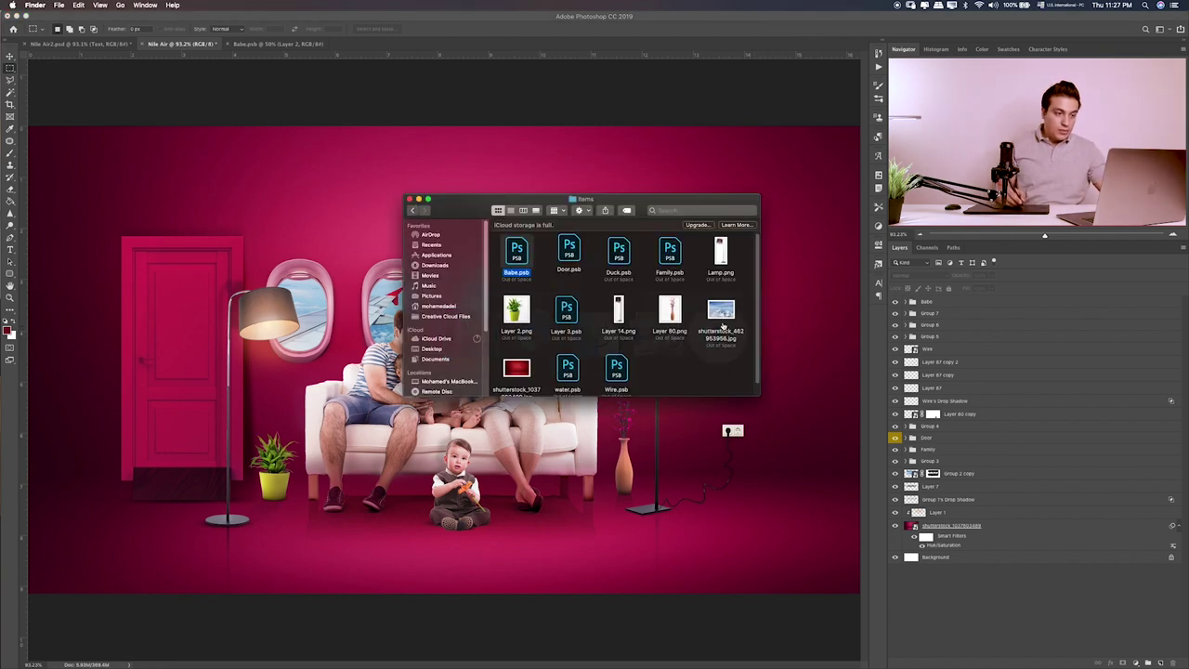
click(618, 249)
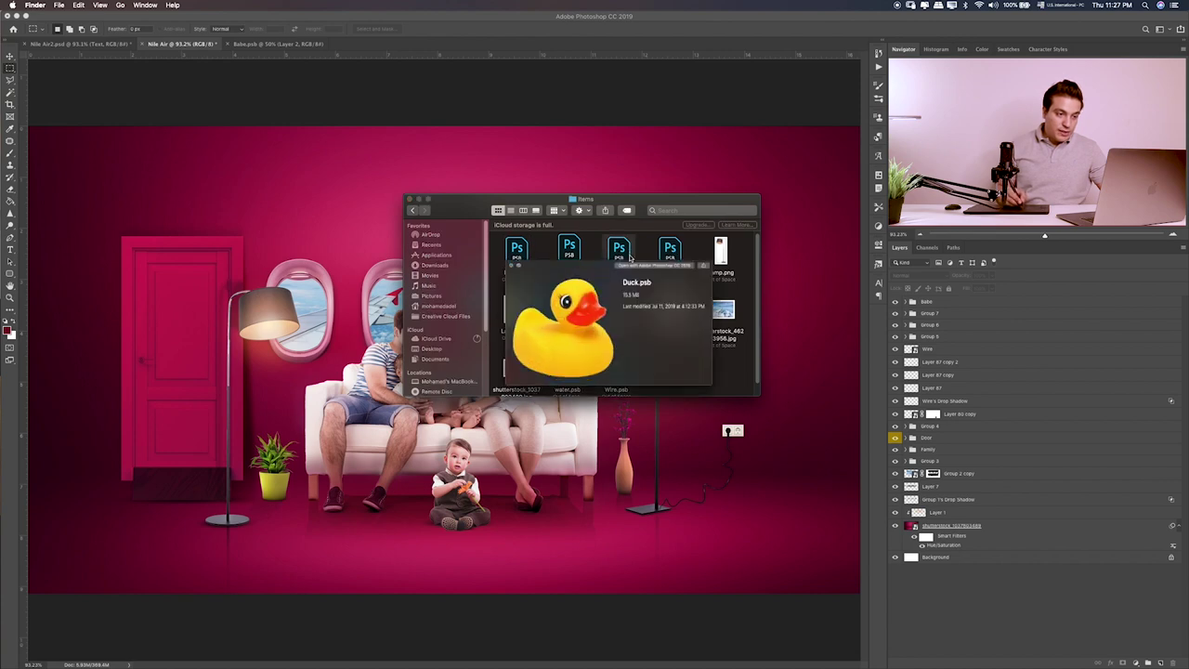
click(670, 253)
key(space)
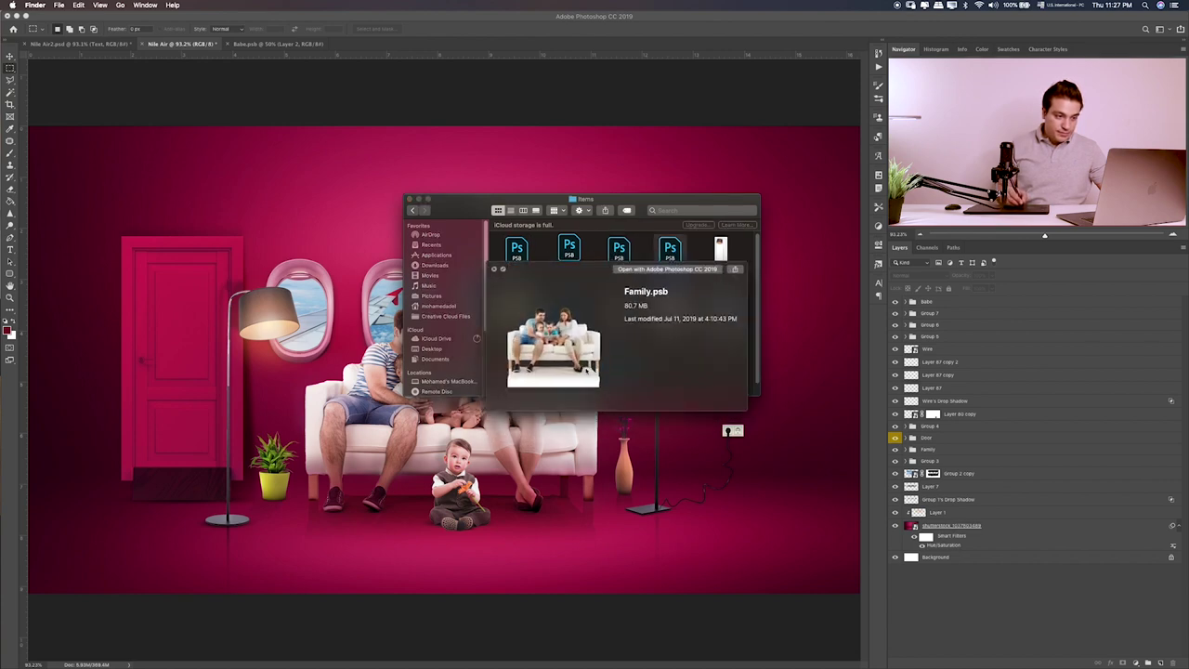
key(space)
click(517, 251)
key(space)
- Preview Door.psb, then select water.psb and open it in Photoshop
key(space)
click(569, 249)
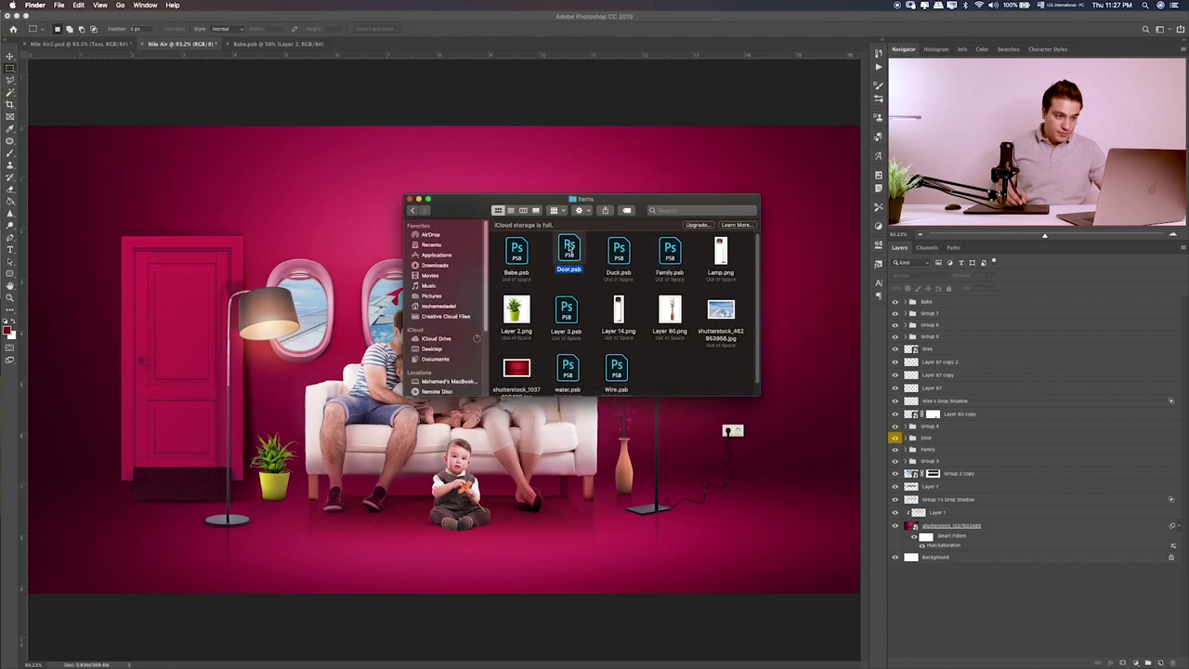
key(space)
key(space)
click(568, 372)
key(space)
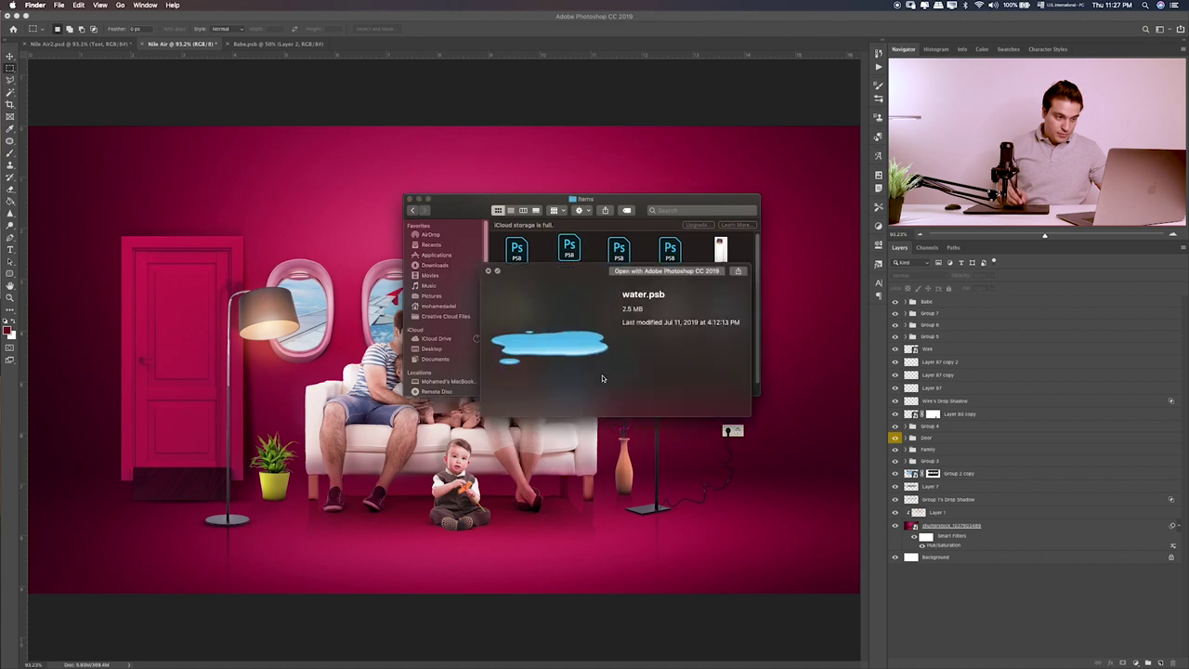
key(space)
key(super+Tab)
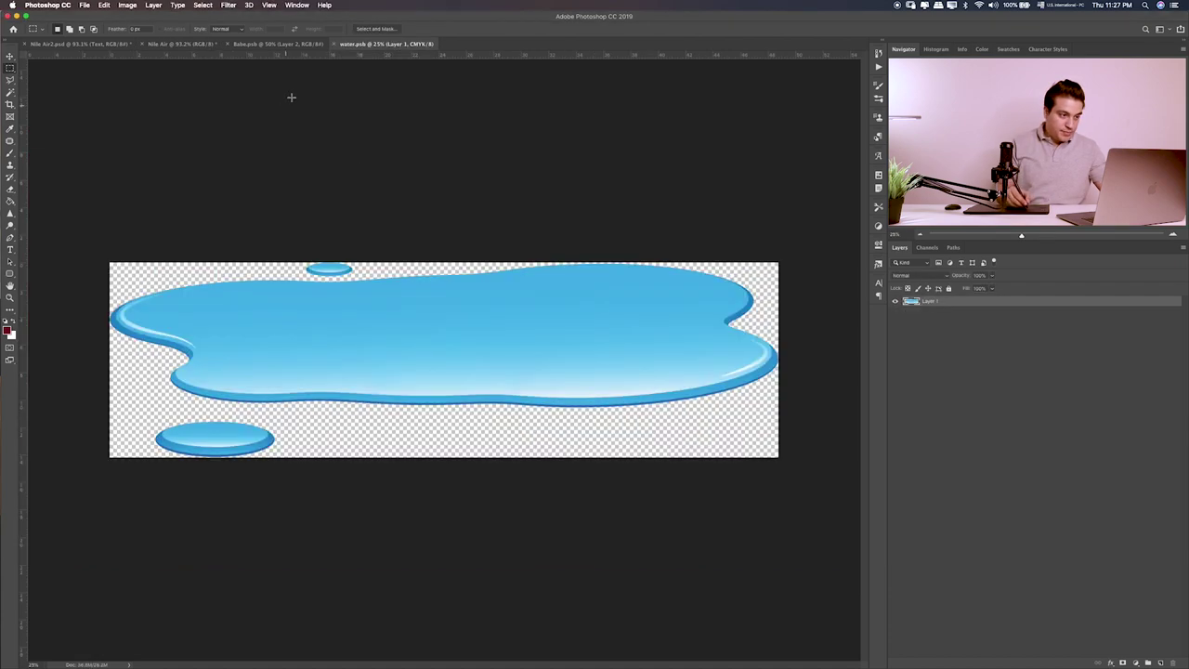
- Convert the water image's Layer 1 to a smart object and drag it into Nile Air
key(v)
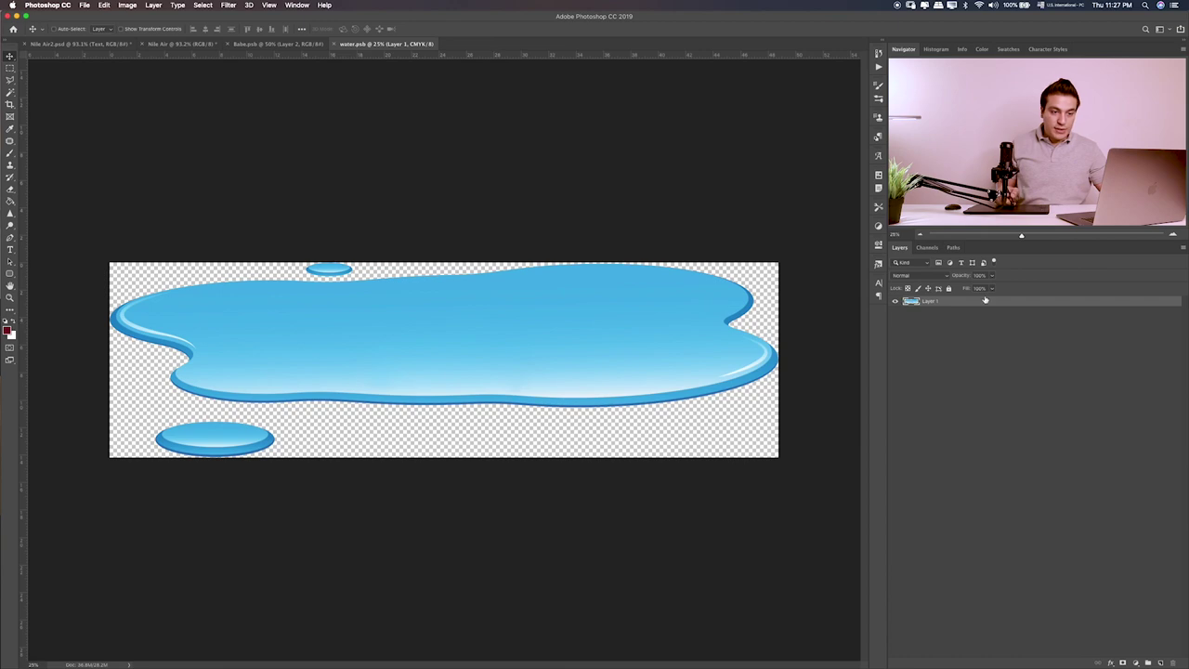
right_click(996, 305)
click(1033, 389)
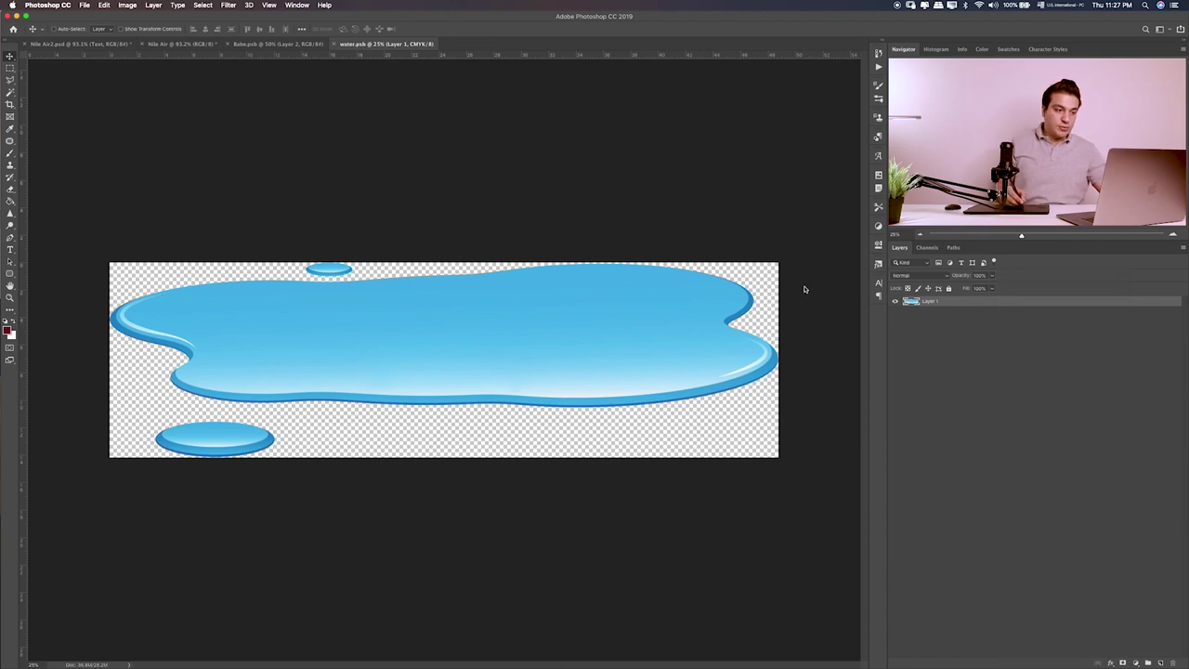
mouse_move(425, 266)
mouse_down()
mouse_move(194, 46)
mouse_move(743, 389)
mouse_up()
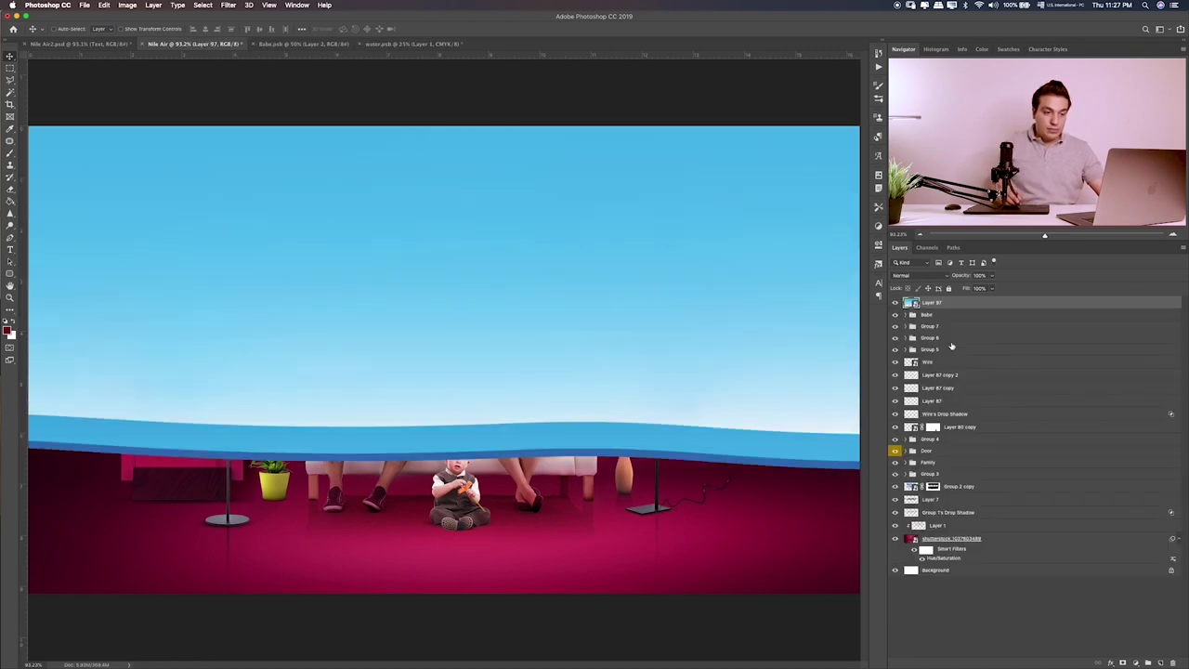
- Scale the puddle down small and flatter on the floor beside the baby
key(ctrl+t)
key(ctrl+0)
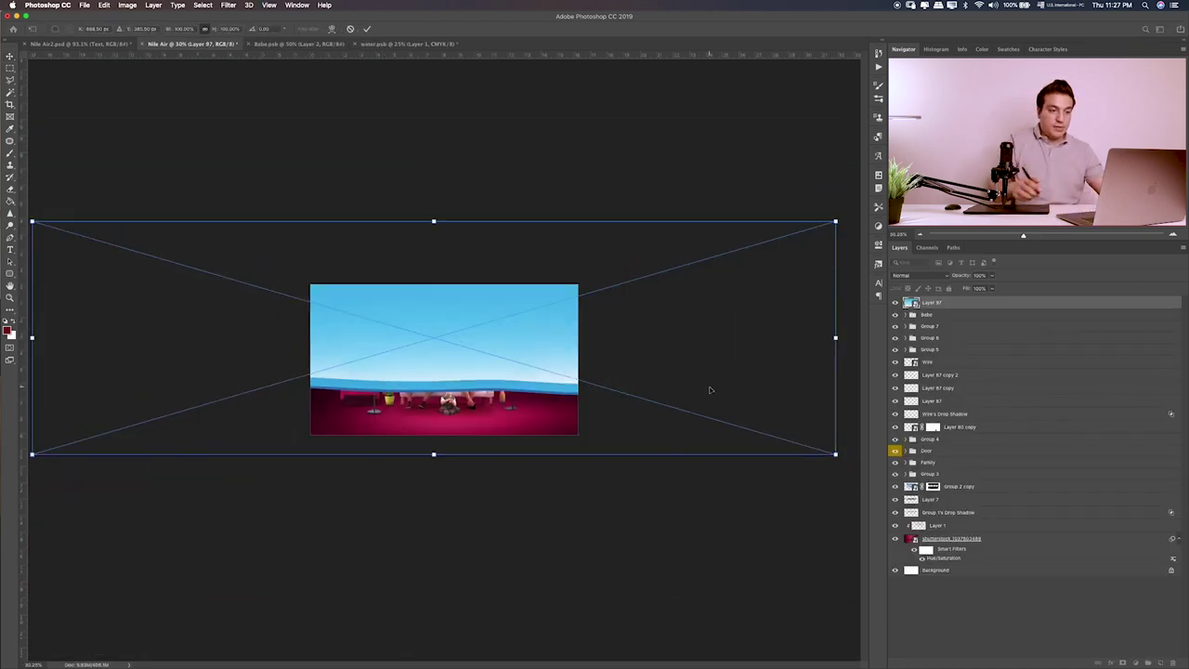
mouse_move(834, 221)
mouse_down()
mouse_move(490, 384)
mouse_move(510, 437)
mouse_up()
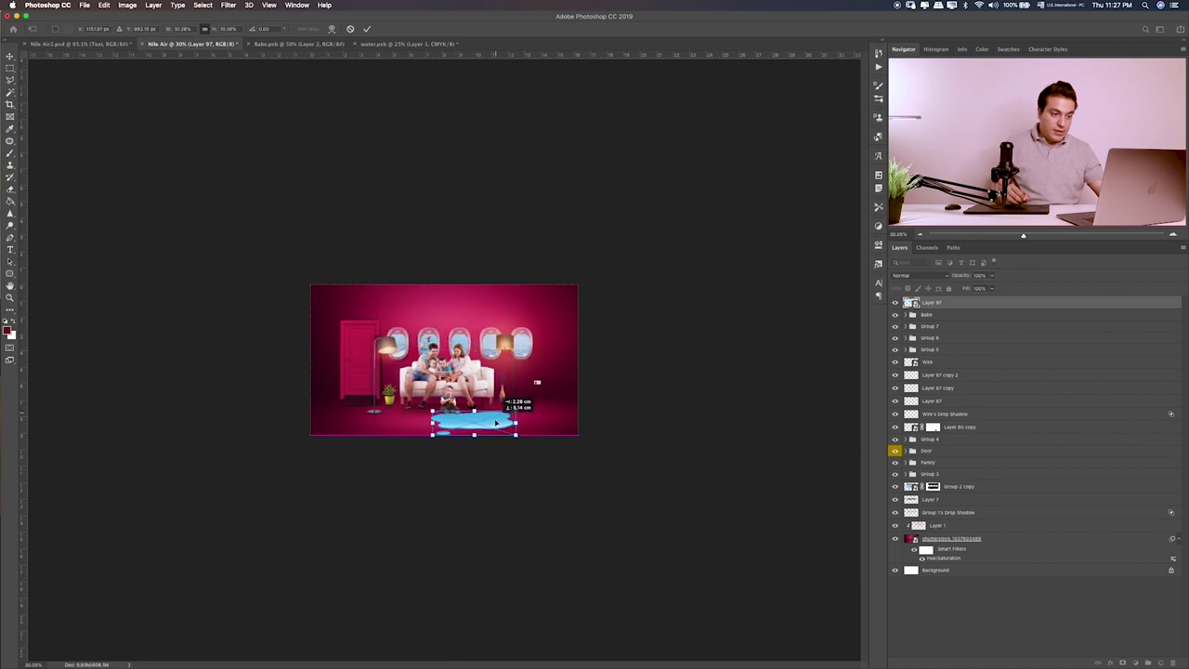
key(Return)
key(ctrl+0)
key(ctrl+1)
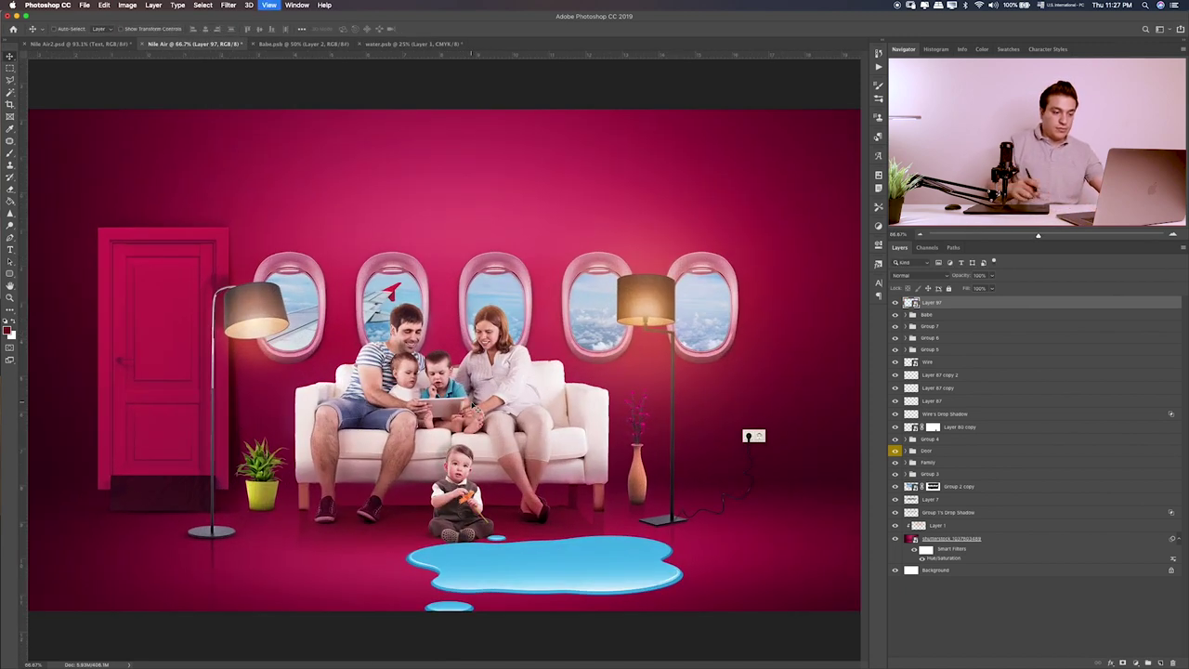
key(ctrl+t)
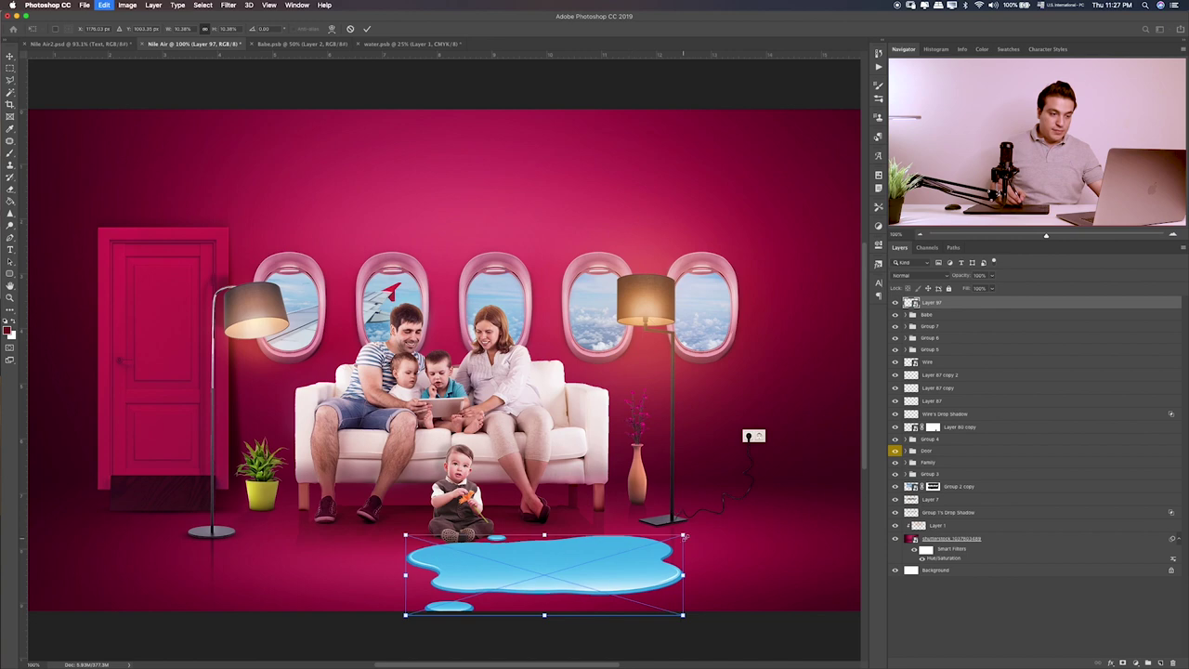
mouse_move(684, 536)
mouse_down()
mouse_move(539, 578)
mouse_move(435, 576)
mouse_move(415, 562)
mouse_up()
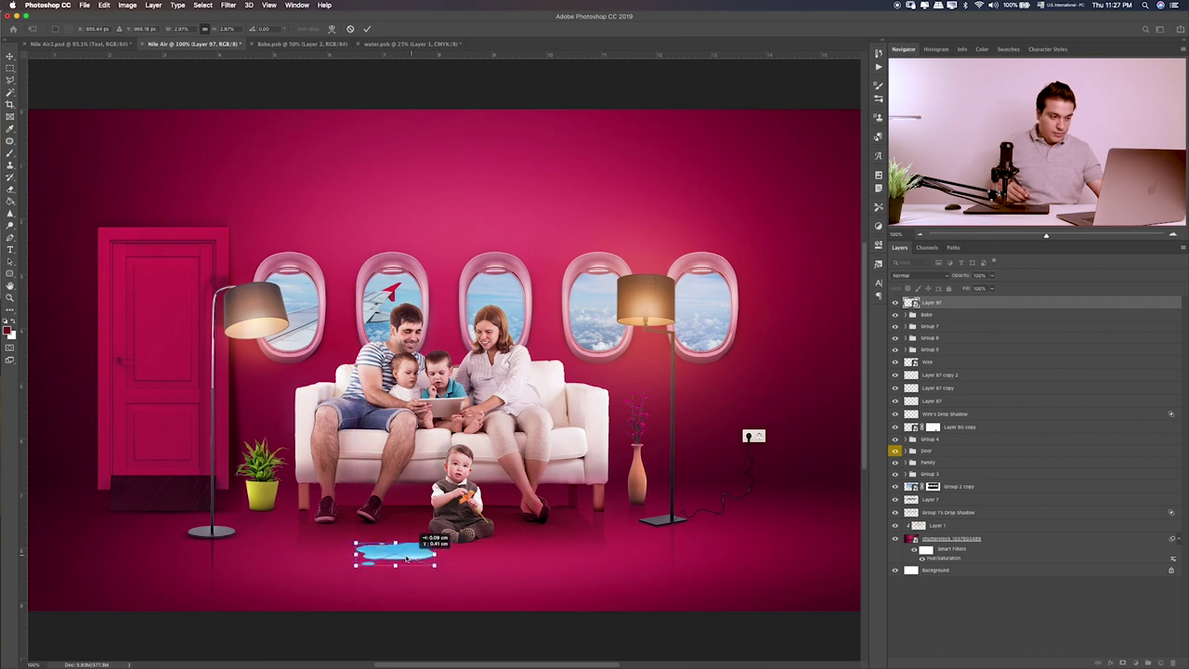
key(Return)
key(ctrl+plus)
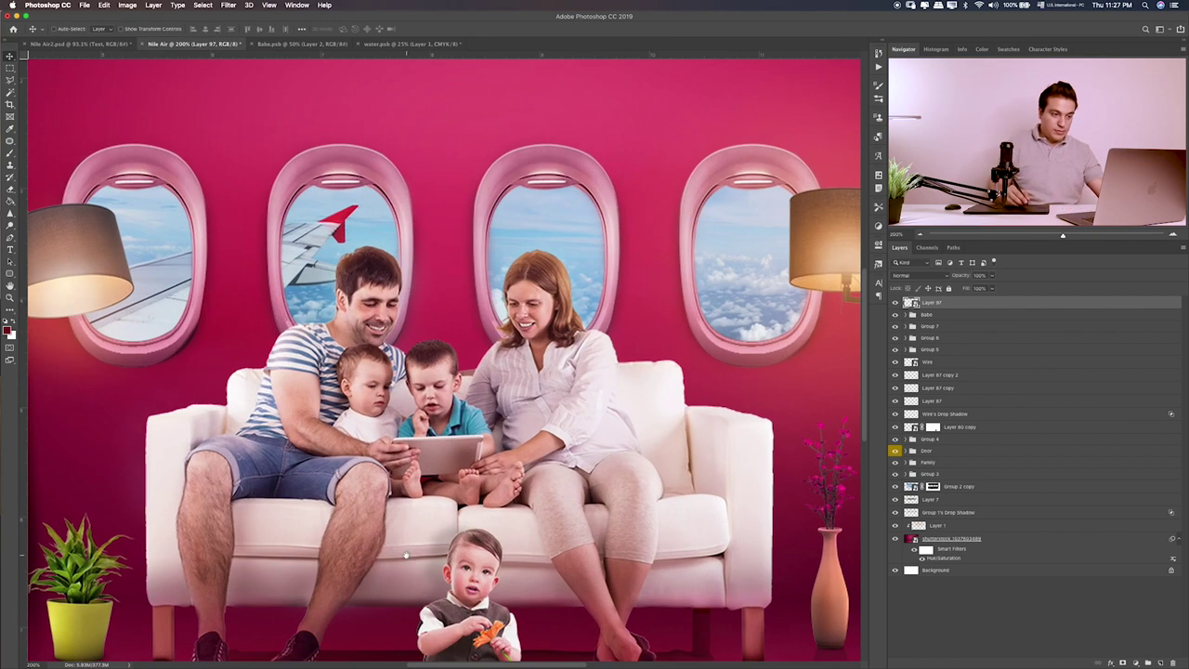
- Nudge the puddle beside the baby and cycle its blend modes to a purplish look
scroll(408, 391, down, 2)
scroll(429, 419, down, 3)
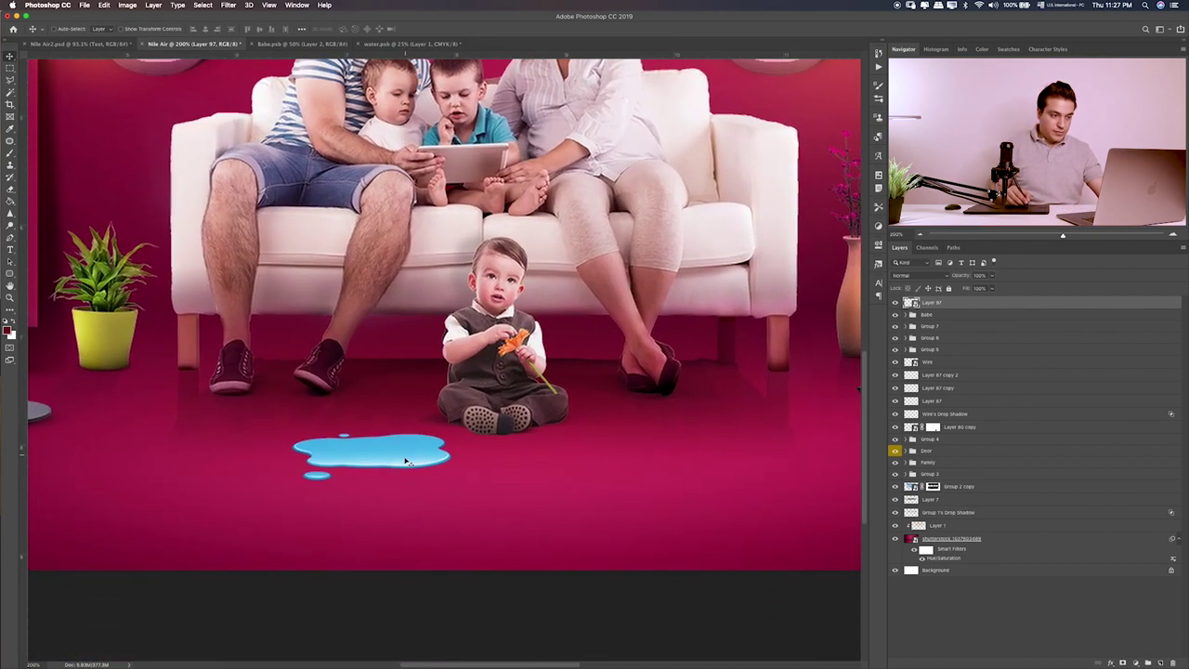
drag(406, 460, 409, 453)
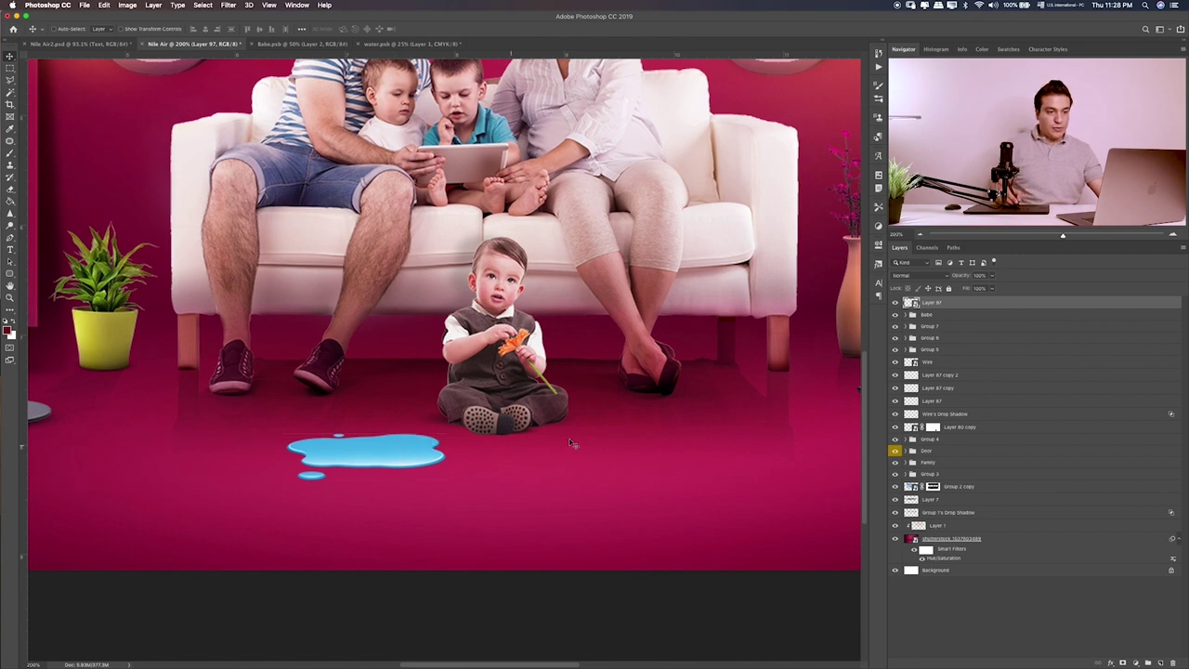
key(super)
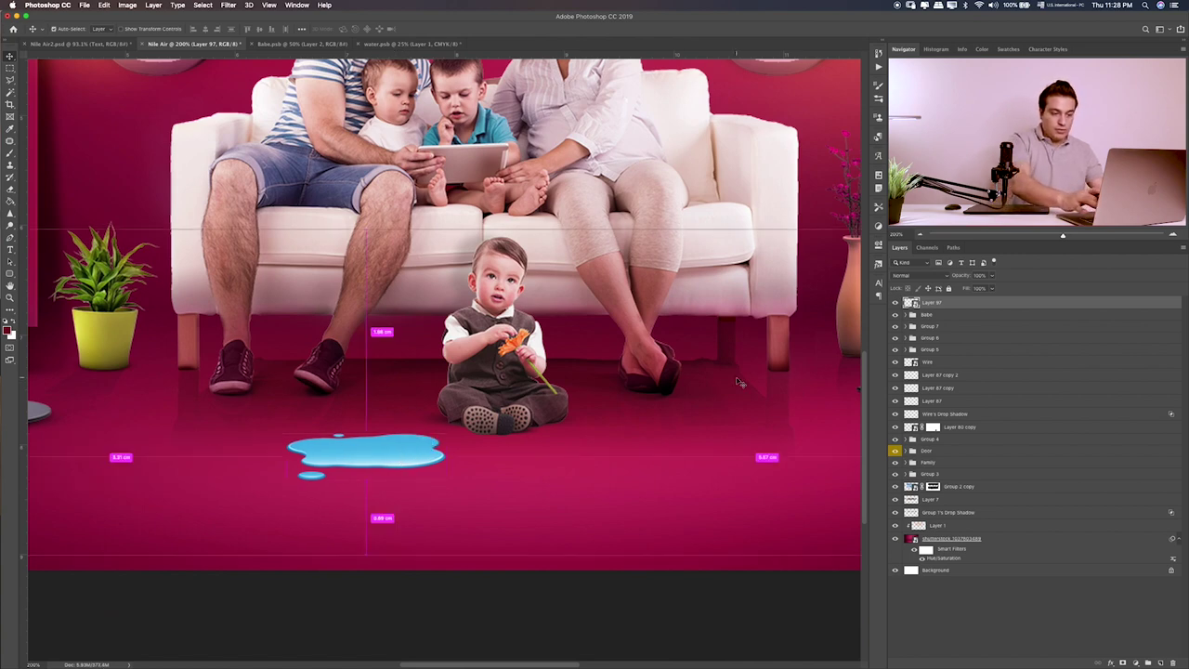
key(shift+plus)
key(shift+plus)
key(shift+plus)
key(shift+plus)
key(shift+plus)
key(shift+plus)
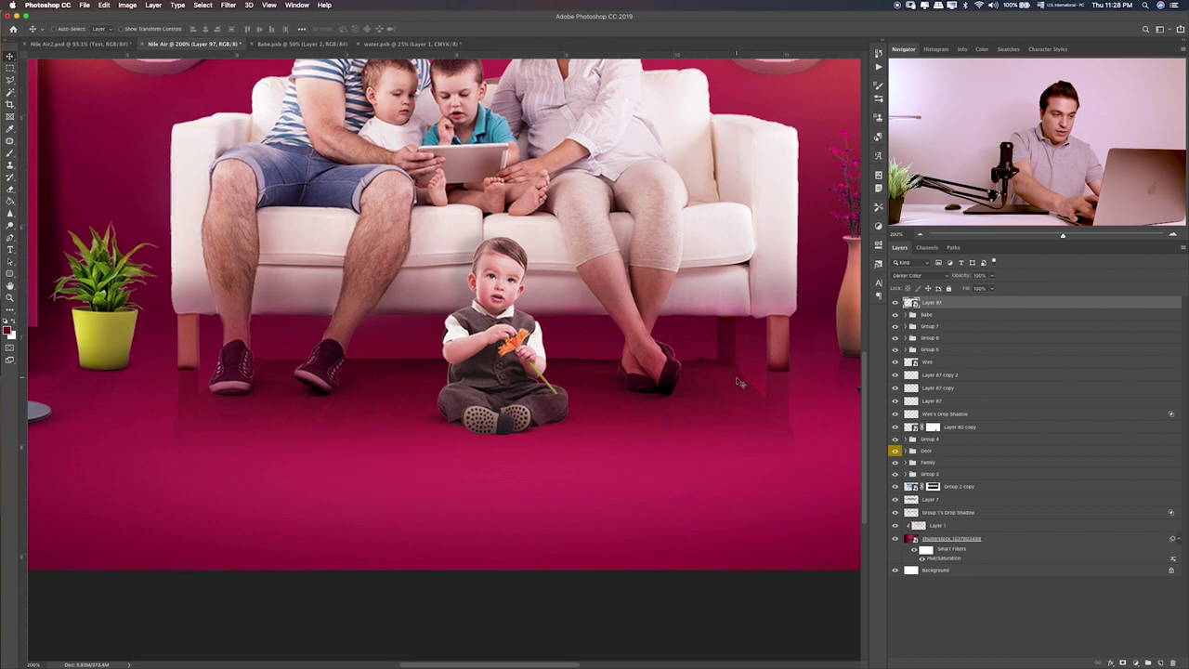
key(shift+plus)
key(shift+plus)
key(shift+plus)
key(shift+plus)
key(shift+plus)
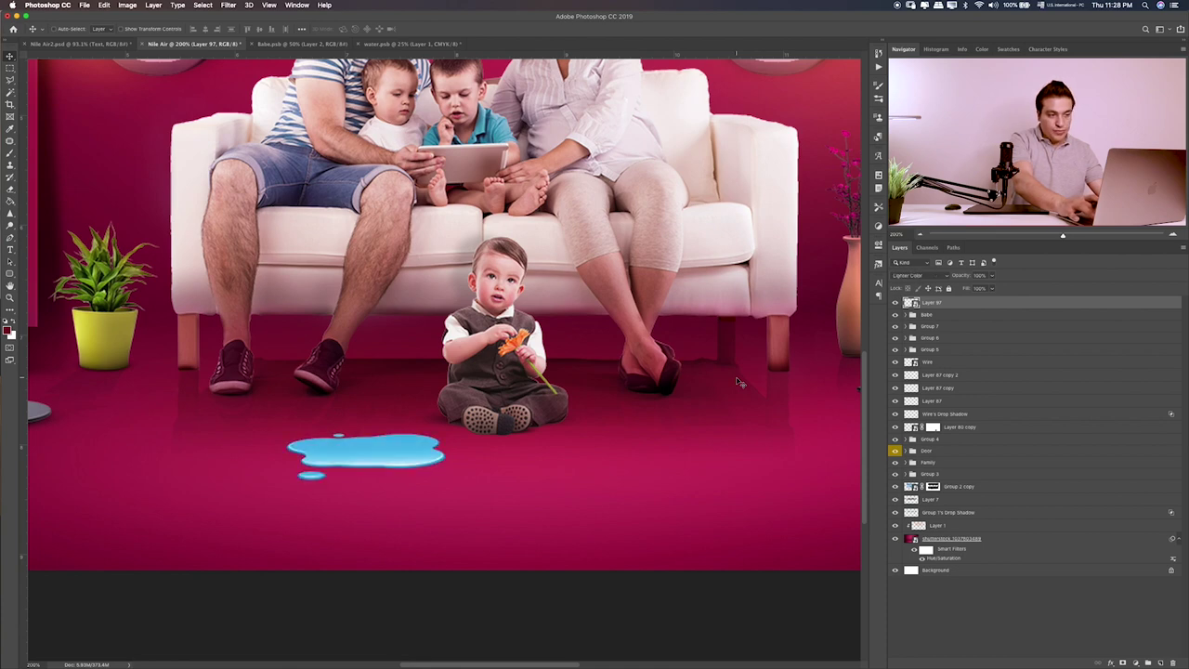
key(shift+plus)
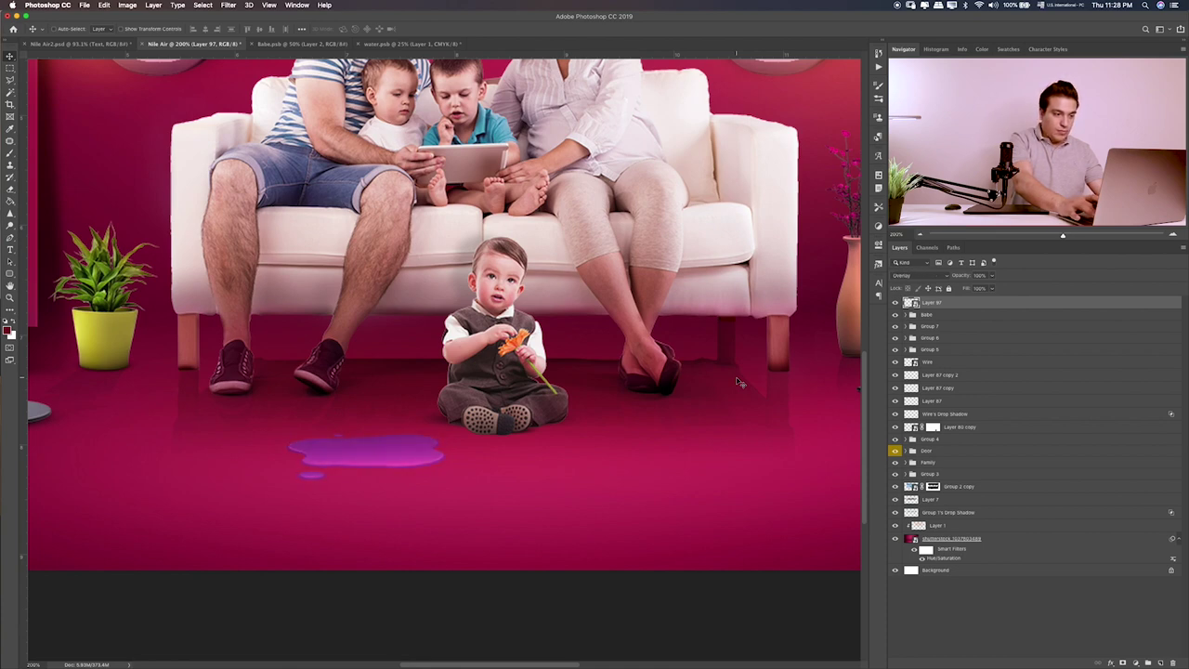
- Duplicate the puddle layer, shift both copies slightly lower, and flip them horizontally
key(ctrl+j)
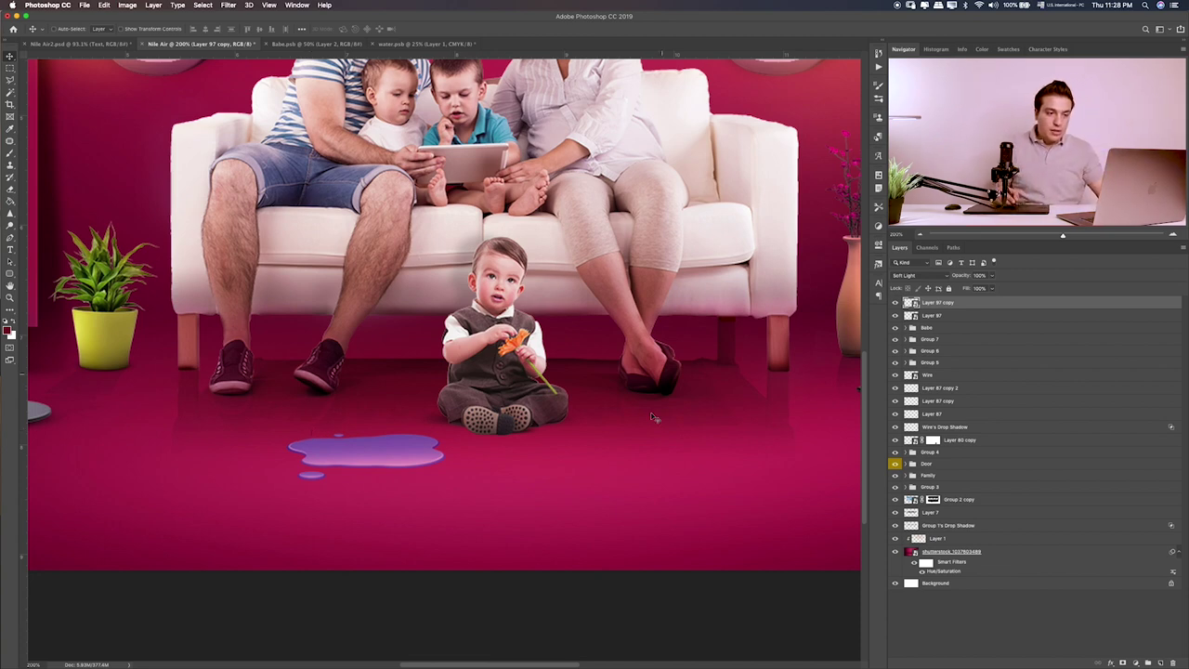
shift+click(973, 317)
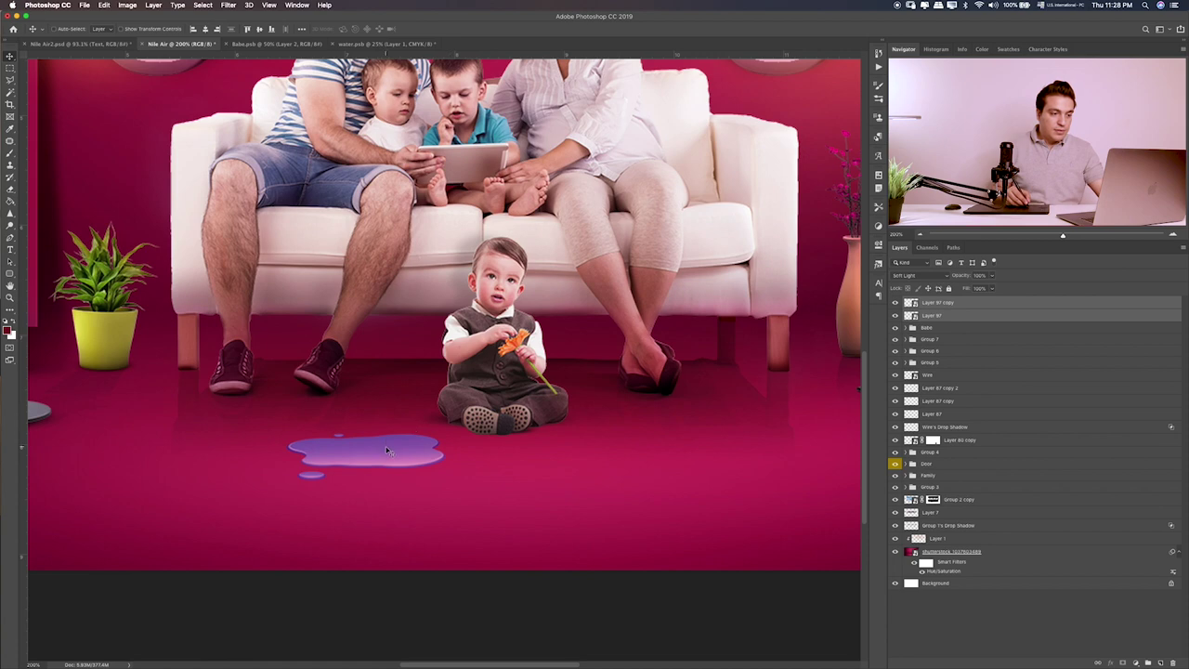
drag(388, 451, 392, 455)
key(ctrl+t)
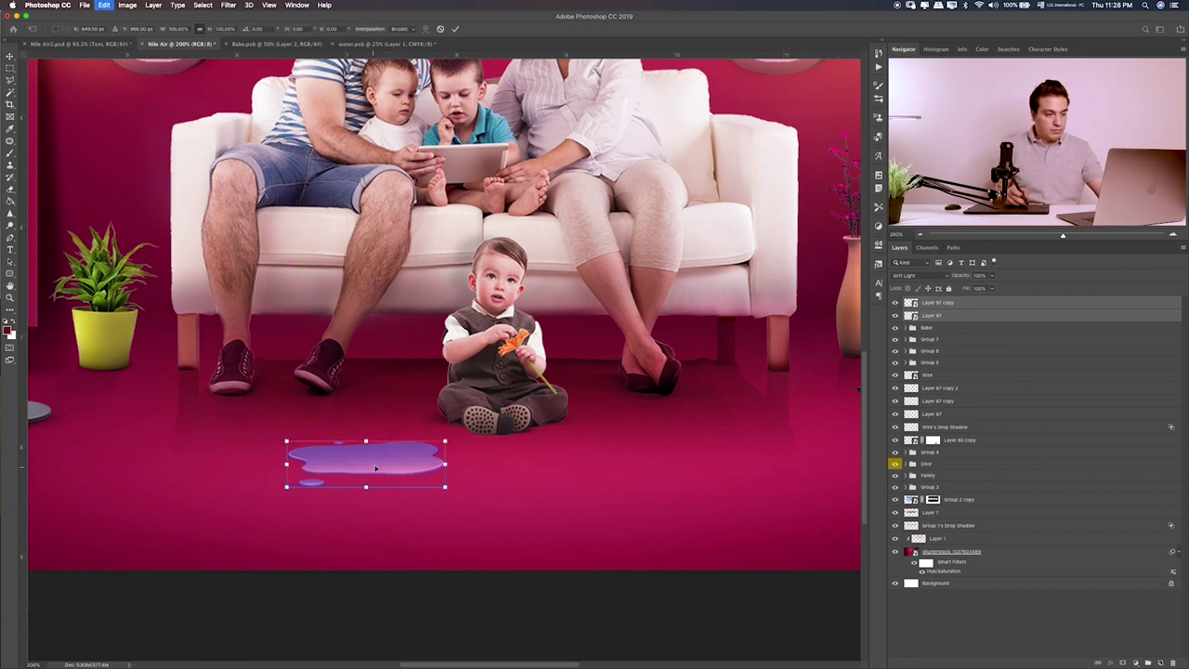
right_click(372, 464)
click(411, 543)
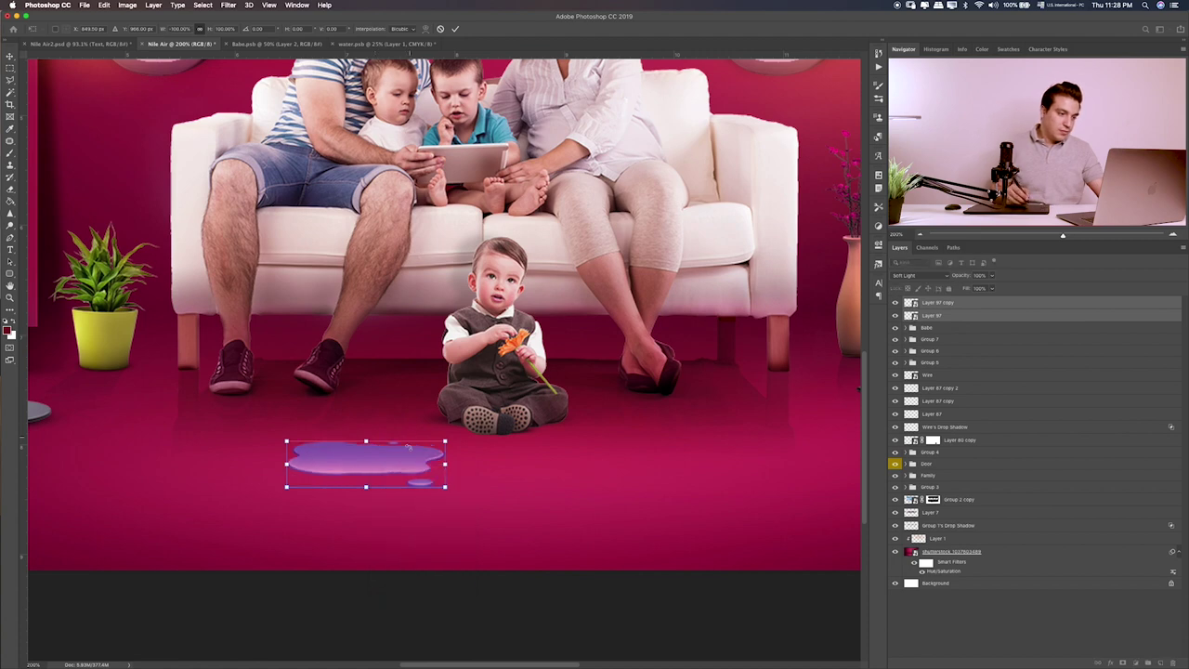
key(Return)
- Open Duck.psb from Finder
key(super+Tab)
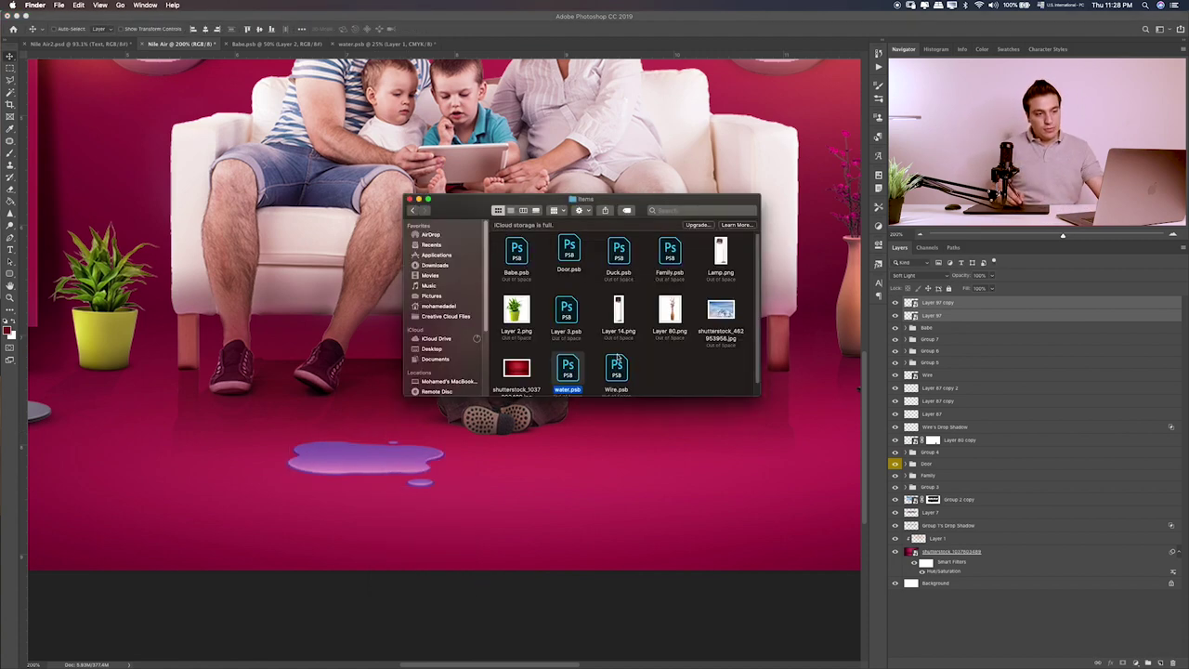
click(623, 265)
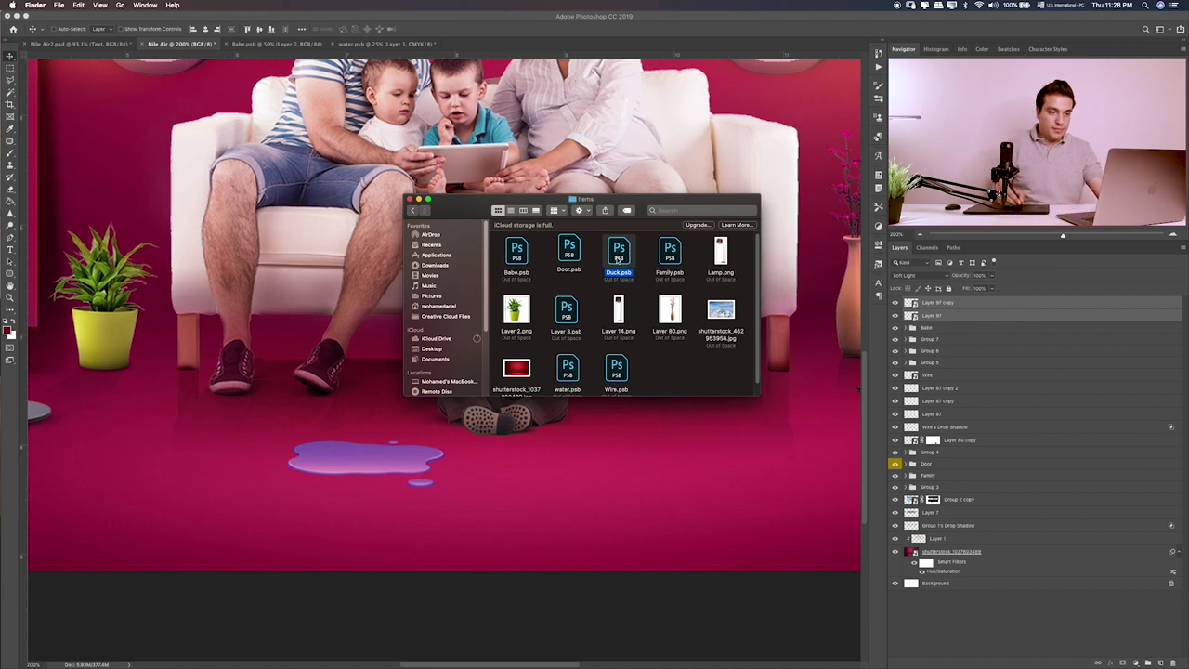
double_click(618, 260)
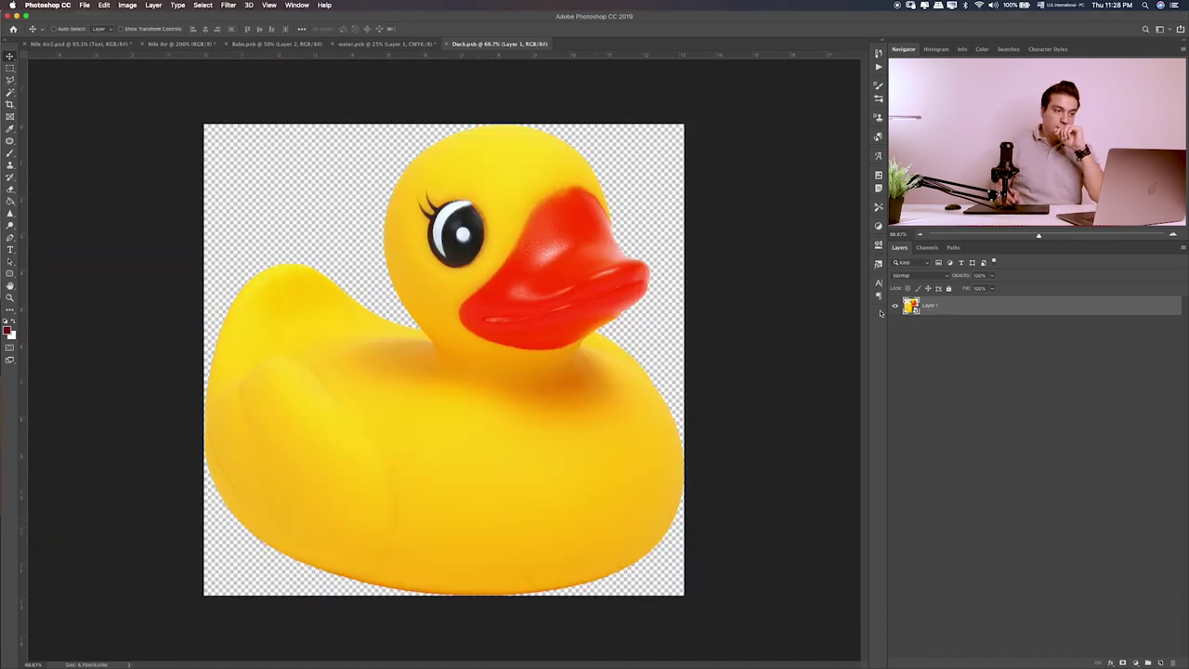
- Drag the rubber duck into the Nile Air composite and scale it down small
mouse_move(494, 345)
mouse_down()
mouse_move(309, 198)
mouse_move(206, 88)
mouse_move(279, 180)
mouse_up()
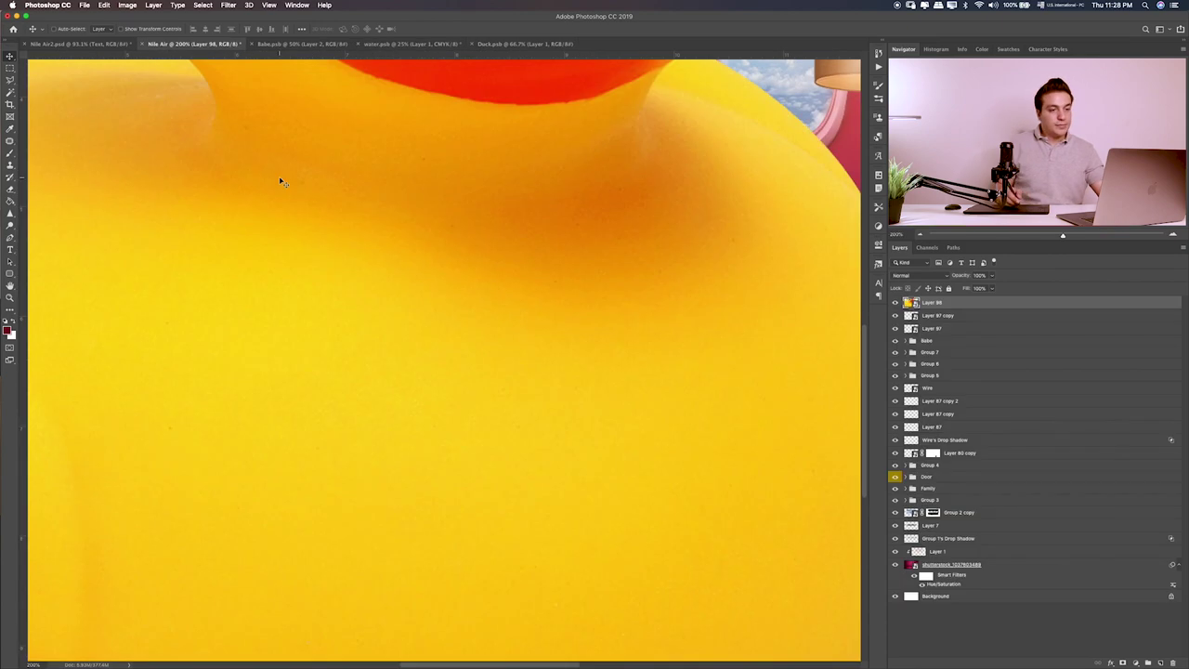
key(ctrl+t)
key(ctrl+0)
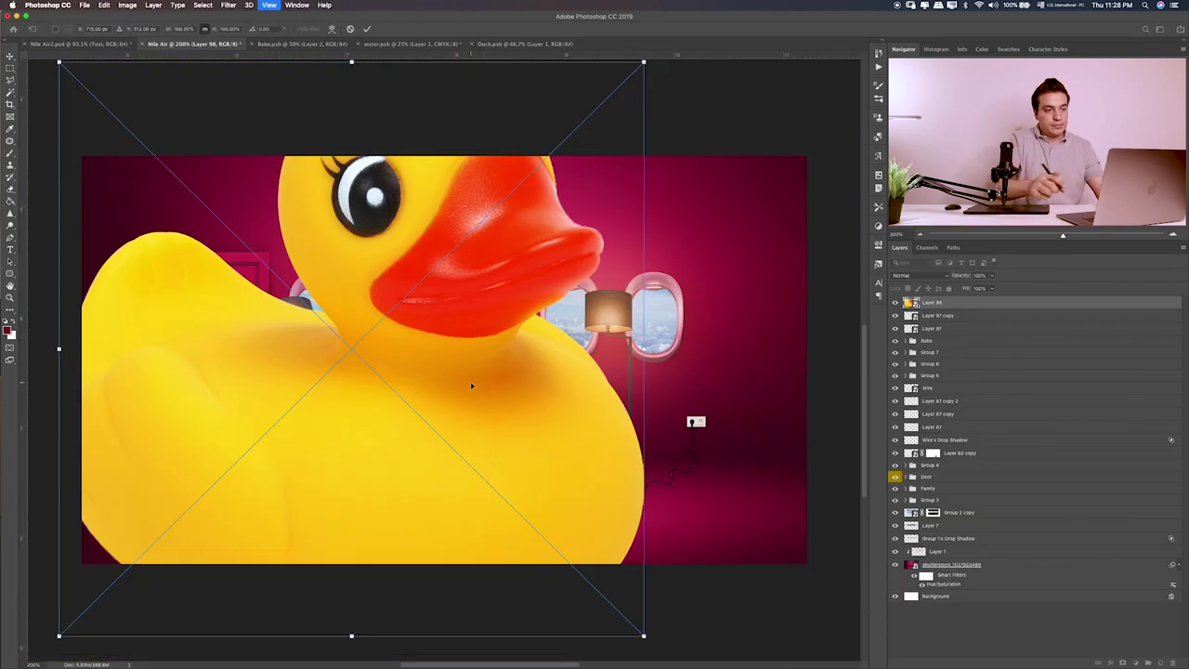
mouse_move(645, 63)
mouse_down()
mouse_move(374, 327)
mouse_move(417, 485)
mouse_up()
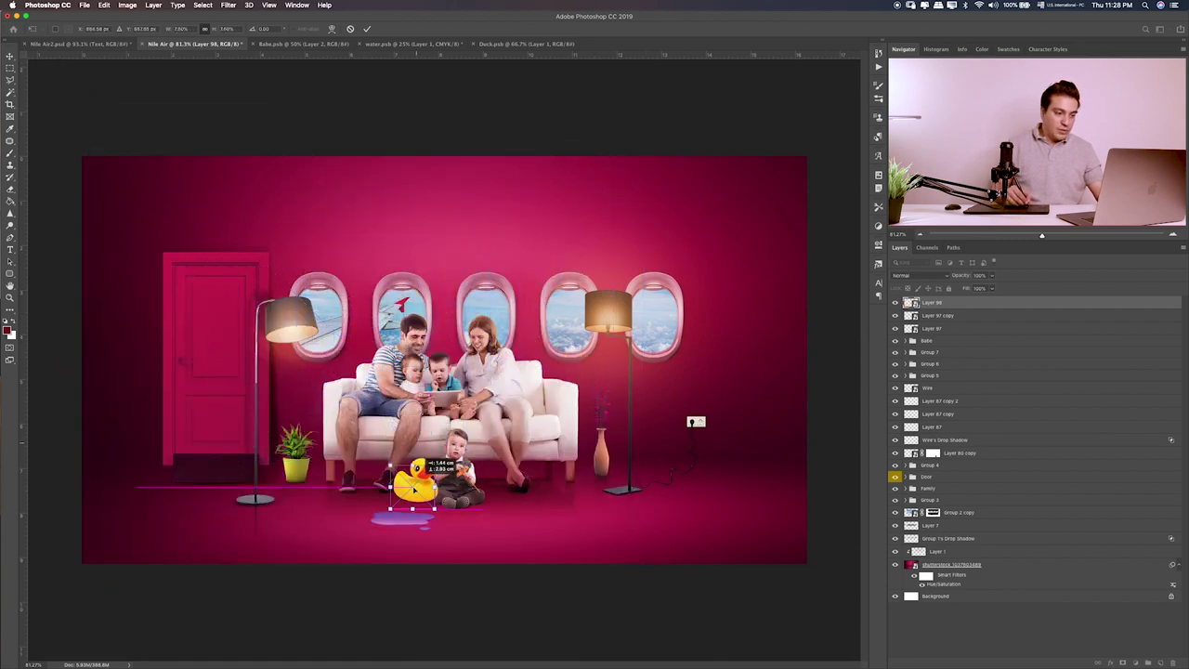
key(Return)
- Shrink the duck further so it fits within the puddle
key(ctrl+0)
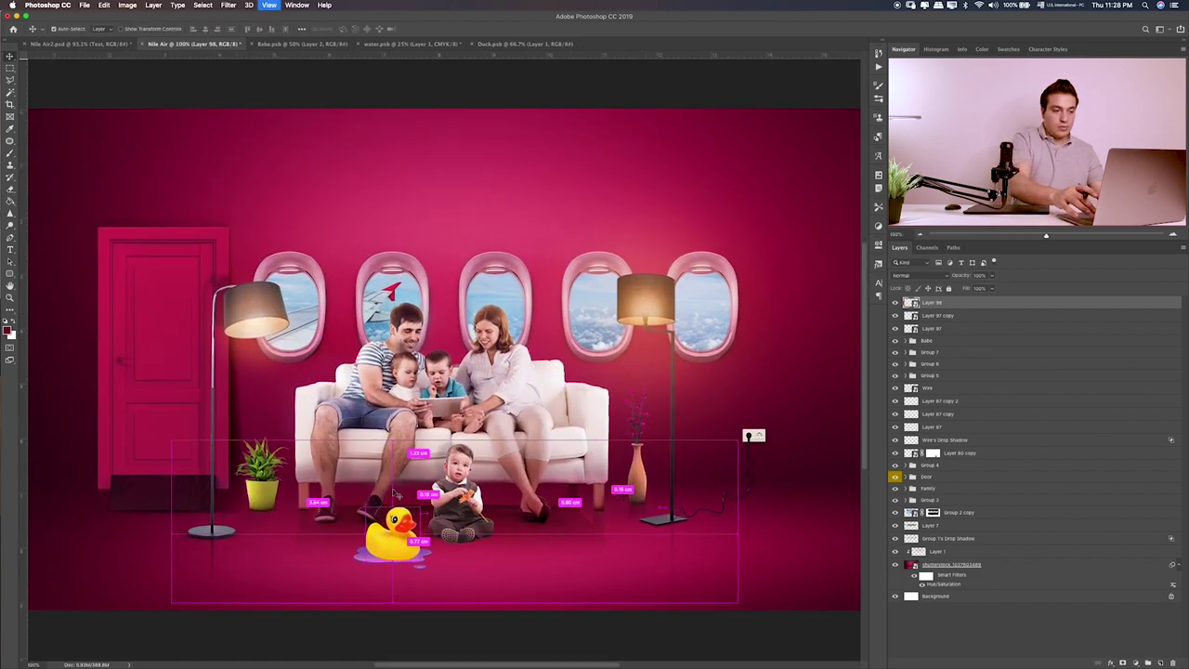
key(ctrl+plus)
key(ctrl+plus)
key(ctrl+plus)
scroll(445, 360, down, 10)
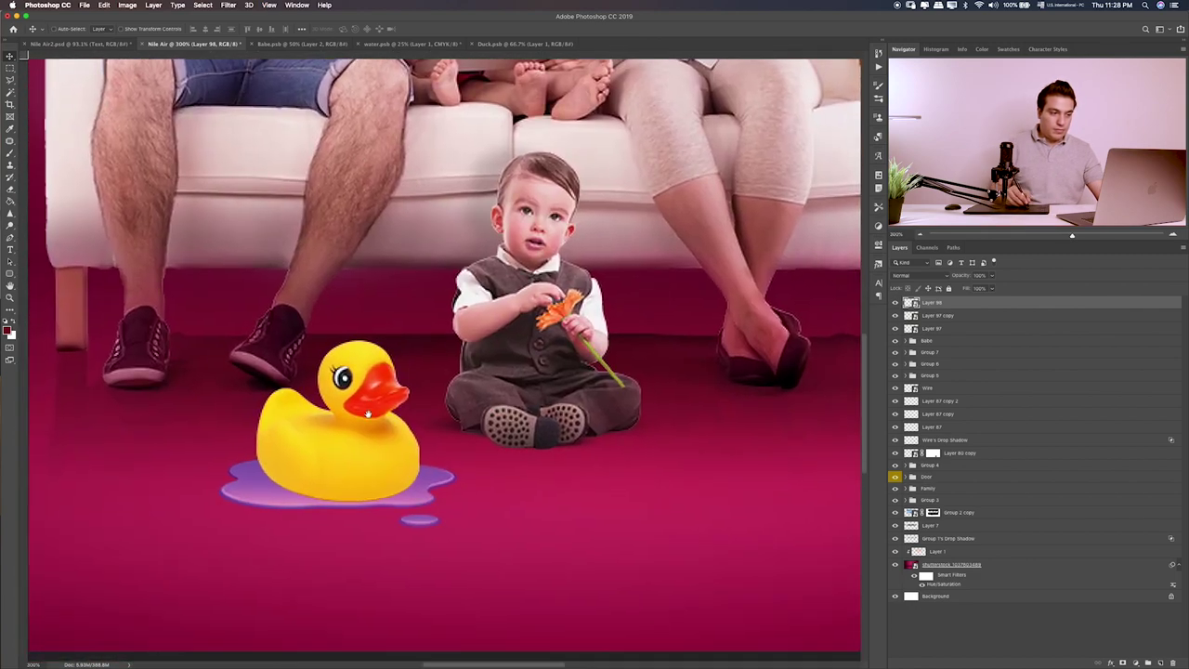
key(ctrl+t)
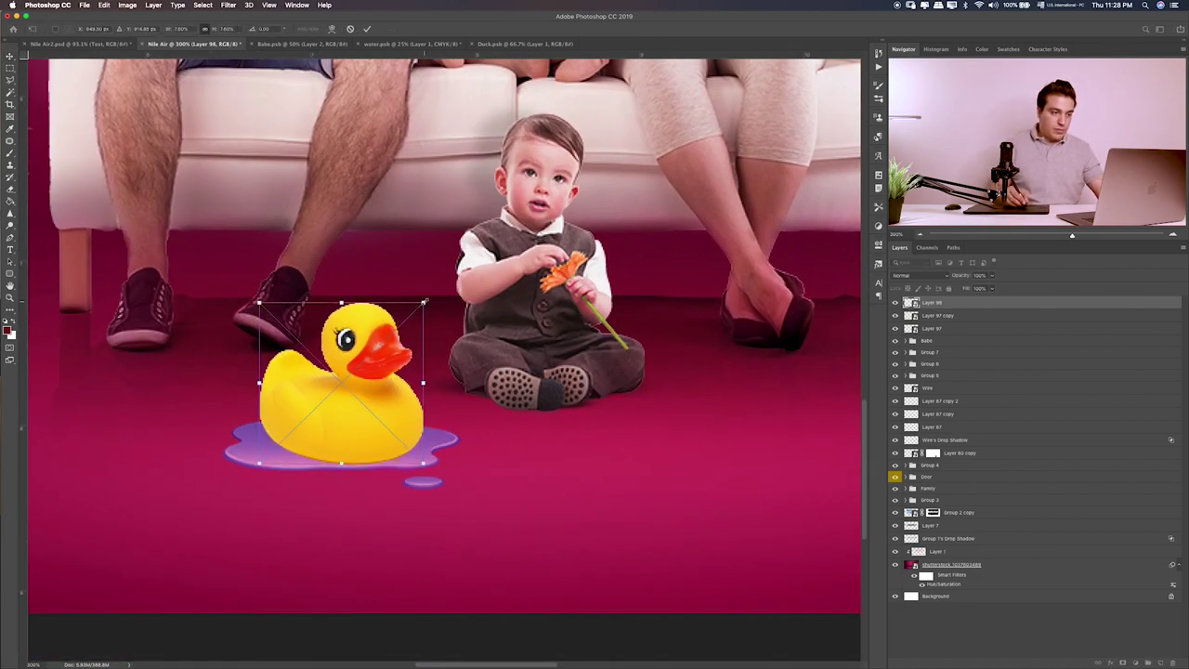
mouse_move(424, 303)
mouse_down()
mouse_move(376, 345)
mouse_move(354, 402)
mouse_move(371, 392)
mouse_up()
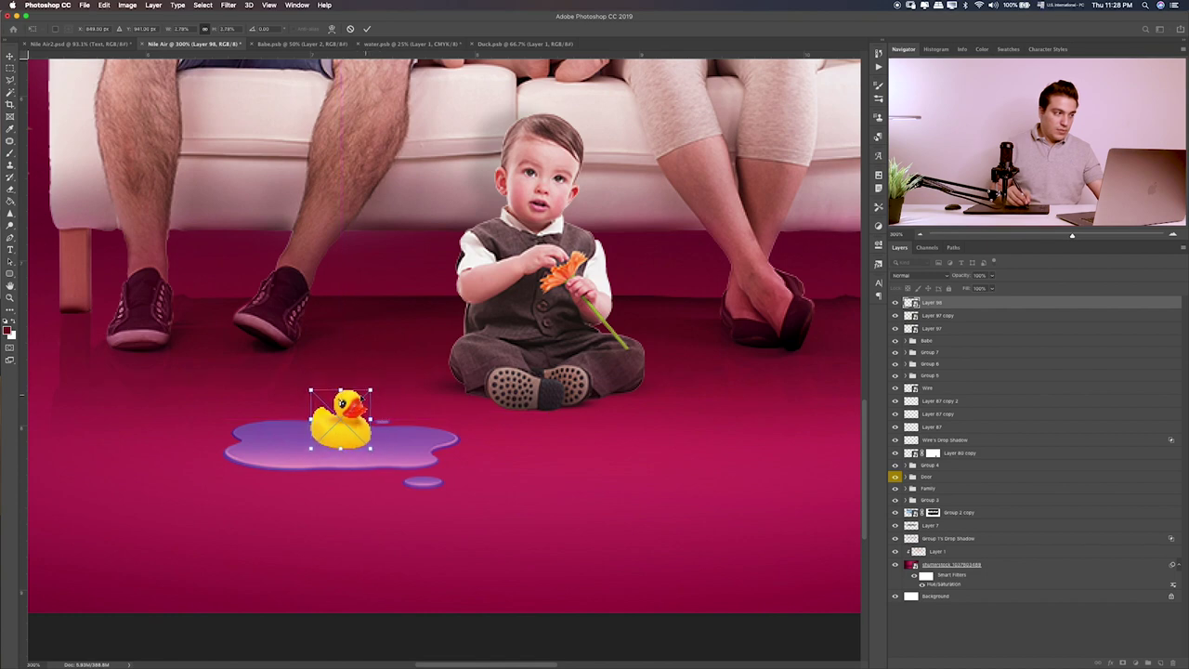
key(Return)
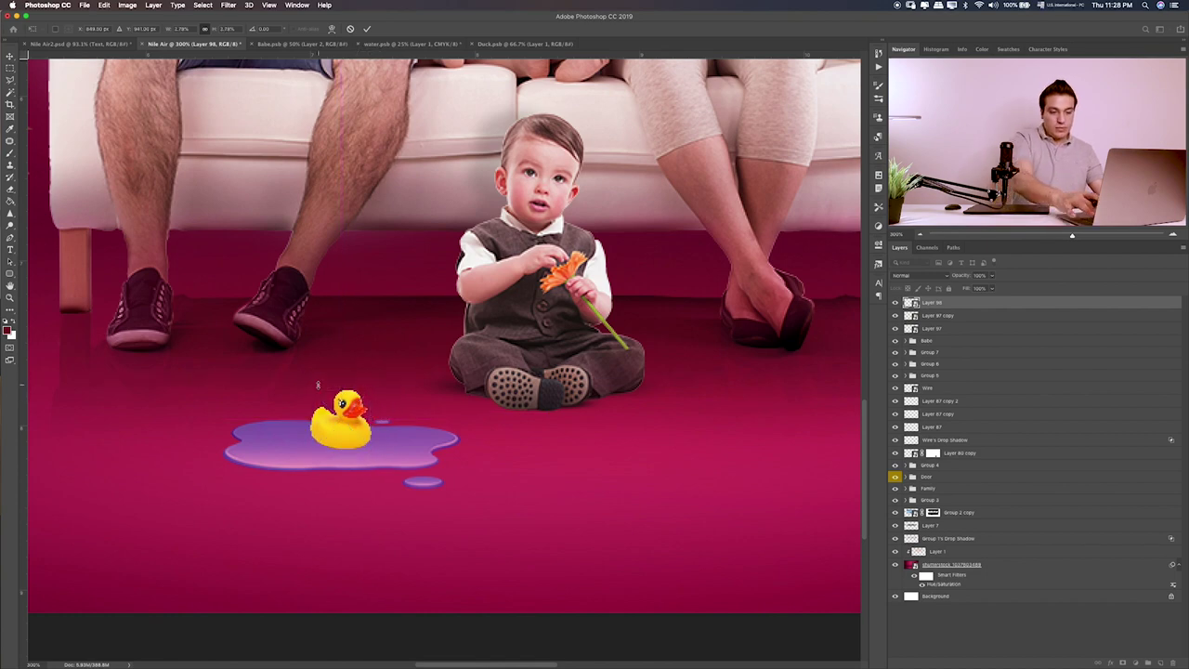
- Enlarge the duck slightly to its final size on the puddle
key(ctrl+plus)
key(ctrl+plus)
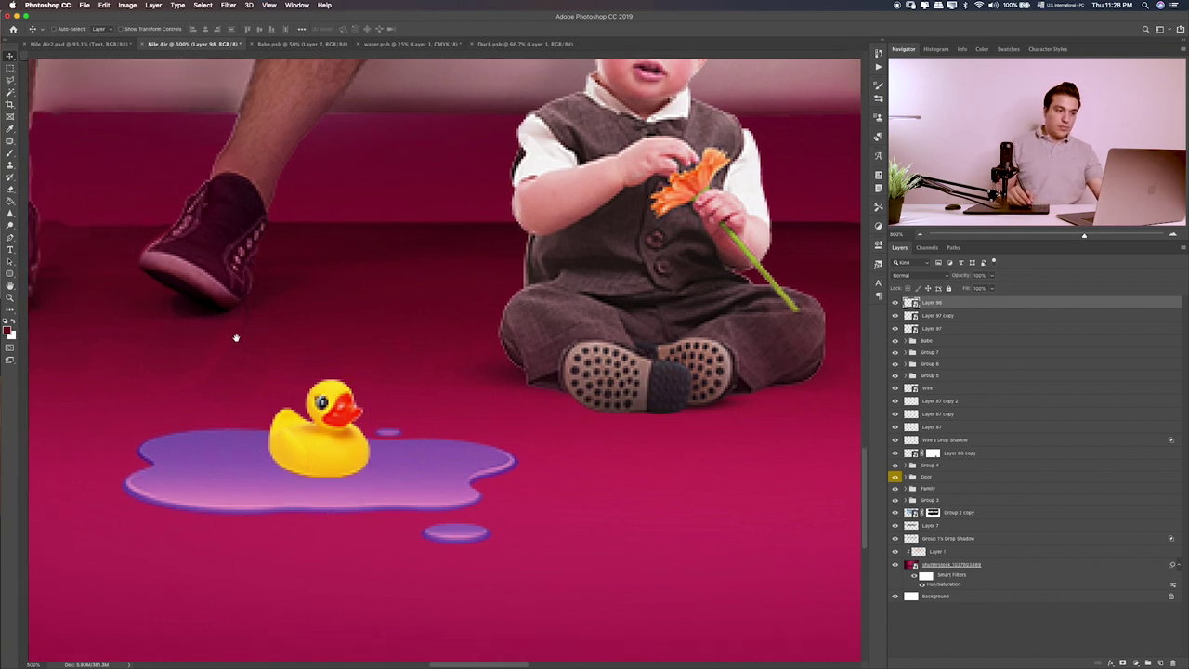
scroll(233, 340, left, 5)
scroll(234, 340, down, 3)
key(ctrl+t)
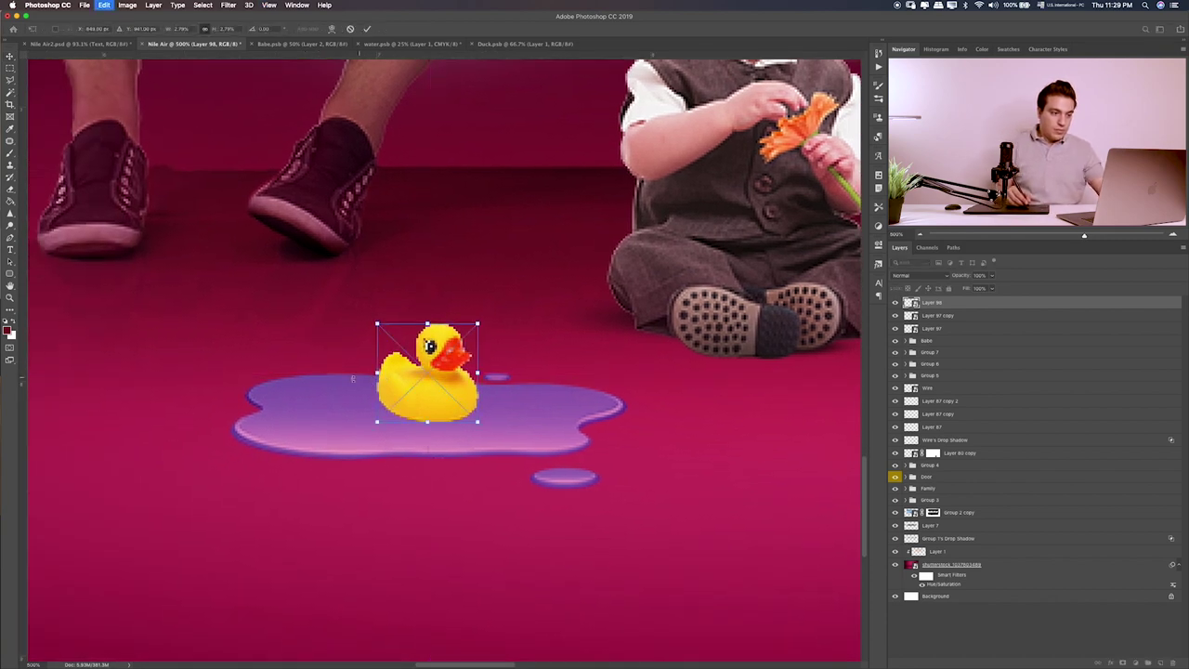
drag(377, 324, 367, 315)
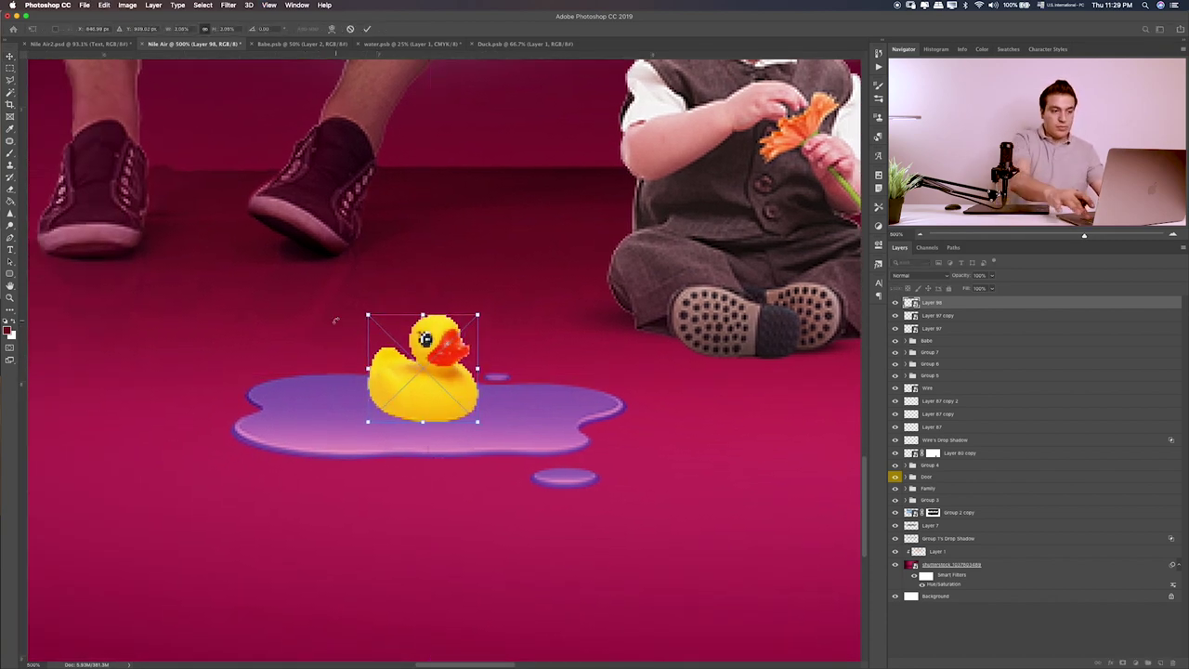
key(Return)
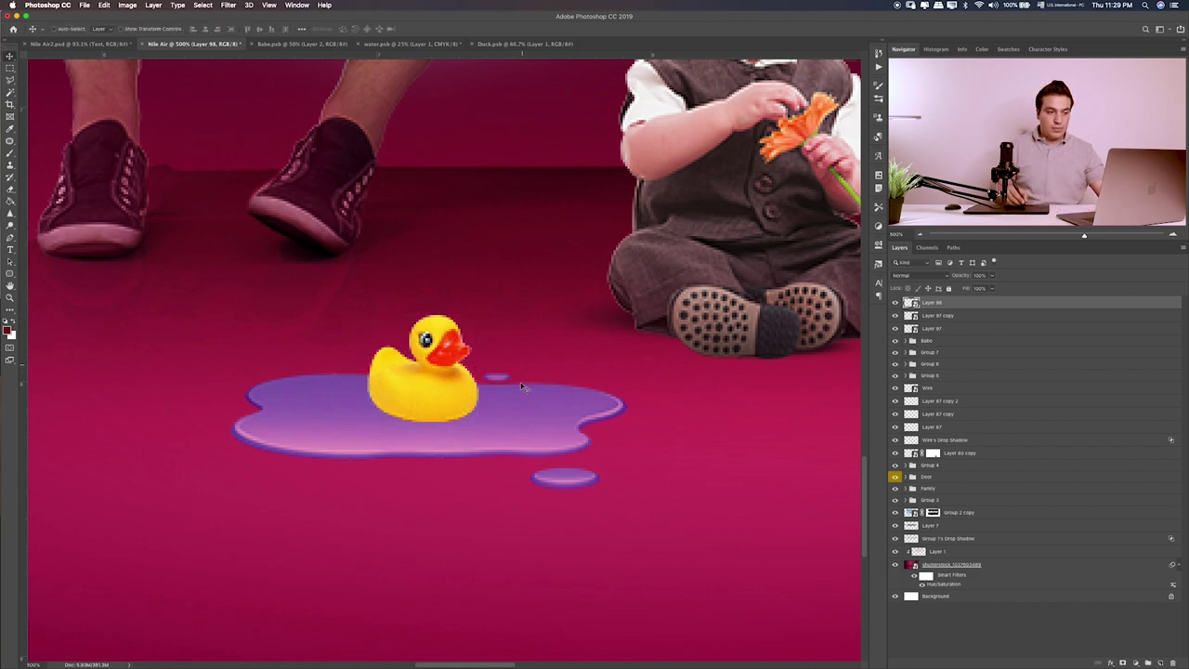
- Nudge the duck, add a new layer above the puddle, and set the brush colour to black 000000
drag(520, 382, 576, 391)
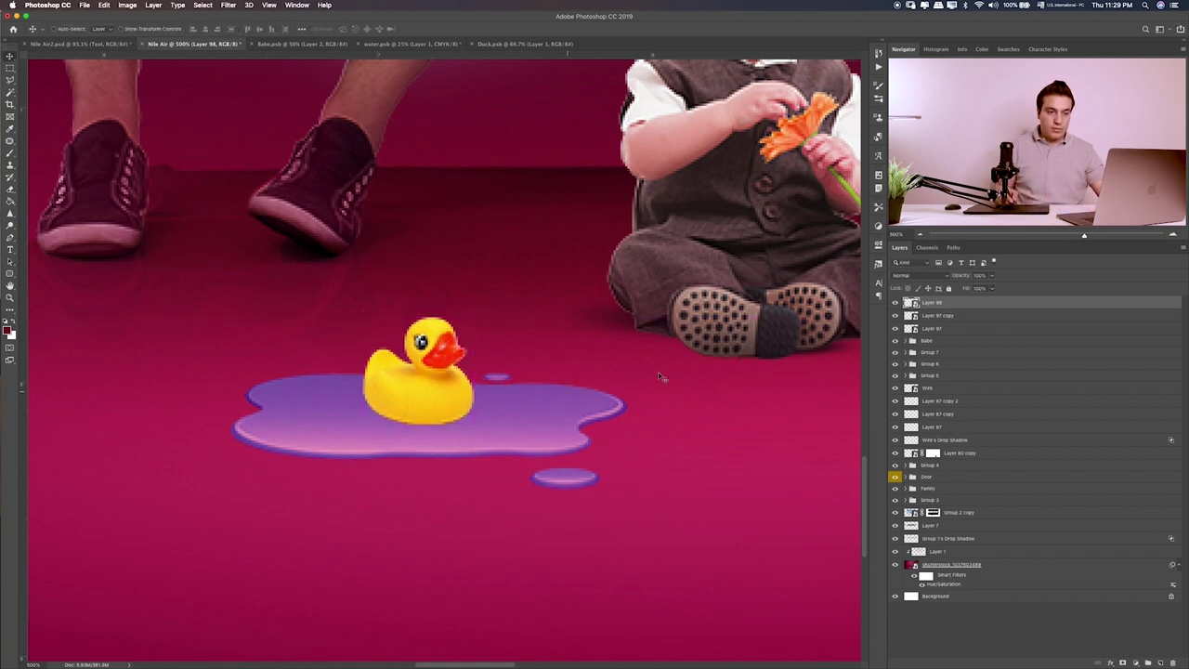
click(975, 318)
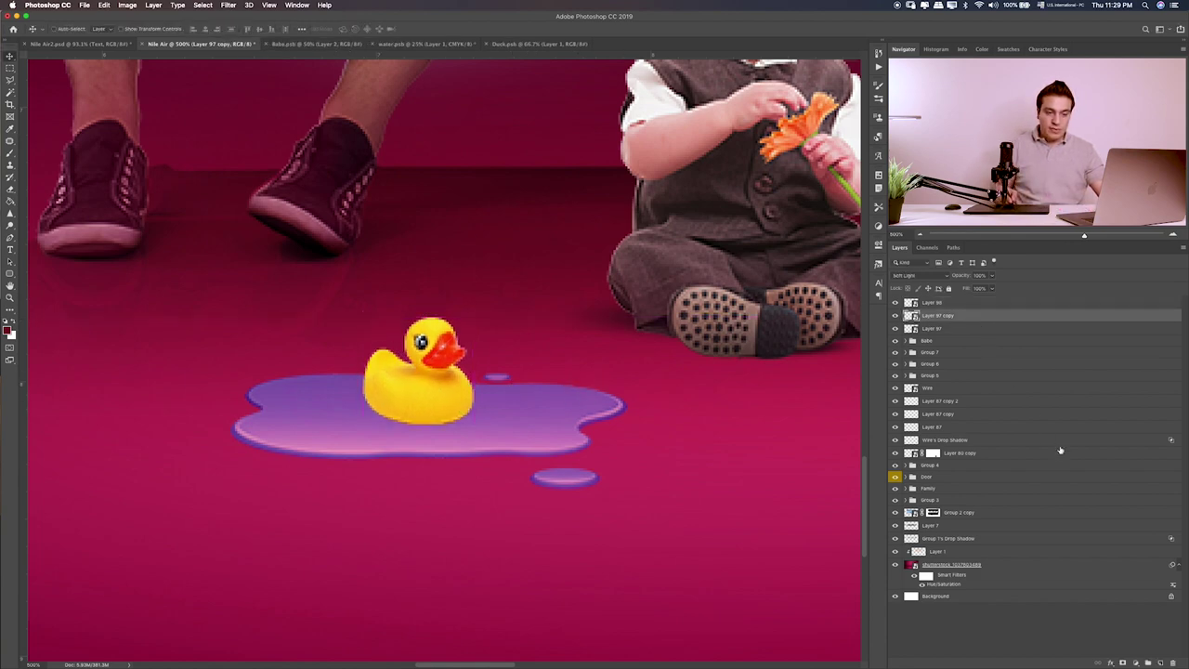
click(1154, 662)
key(b)
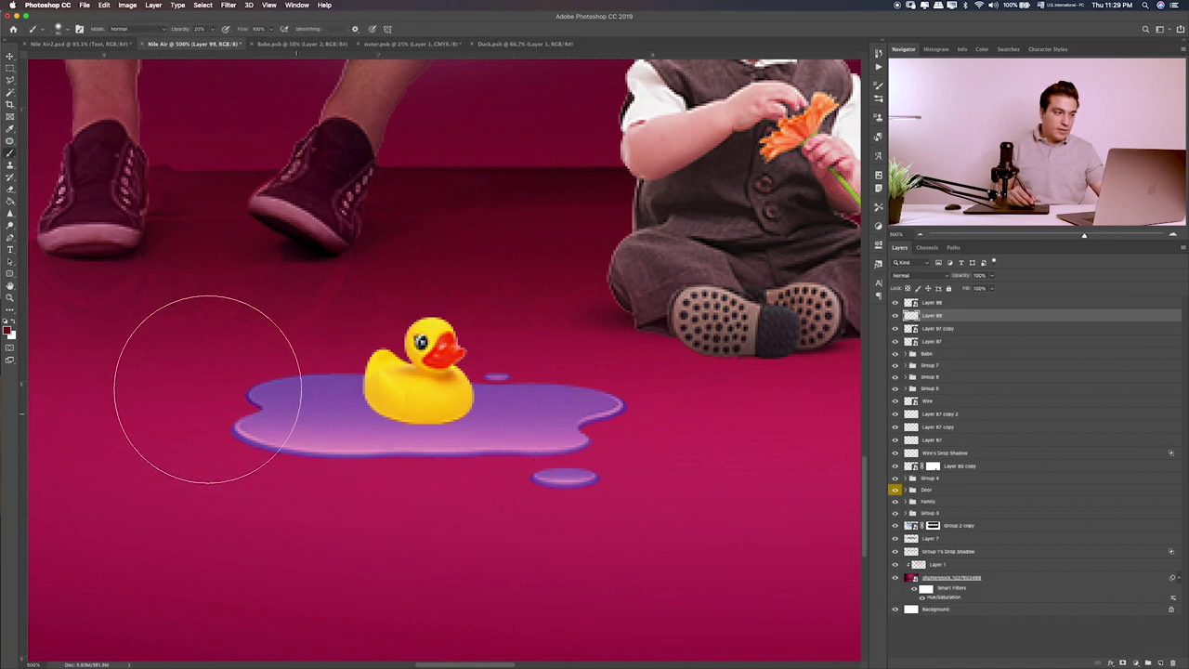
click(7, 330)
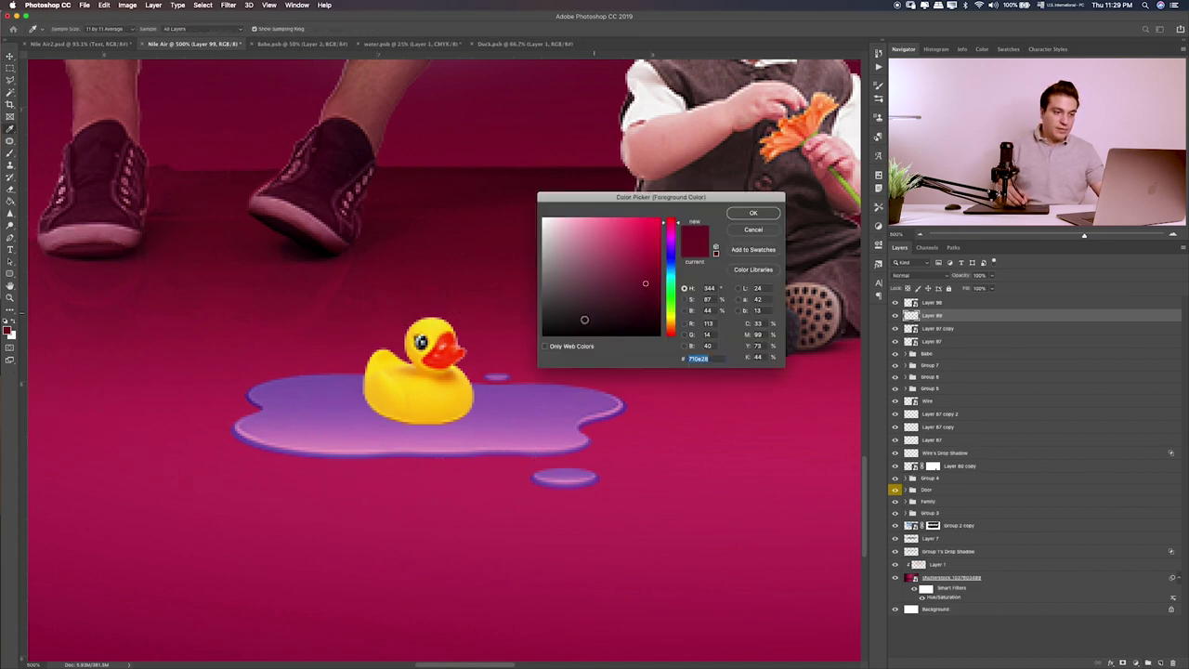
text(000000)
key(Return)
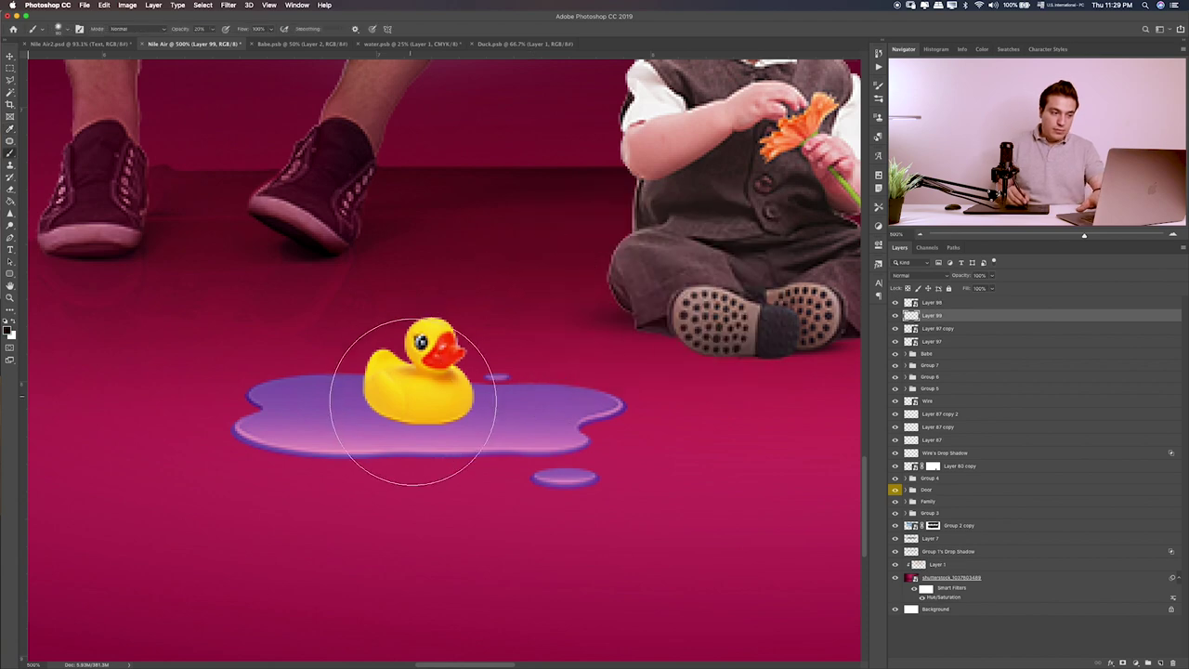
- Paint a shadow under the duck, squash it flat, and blend it in Overlay
drag(415, 421, 425, 434)
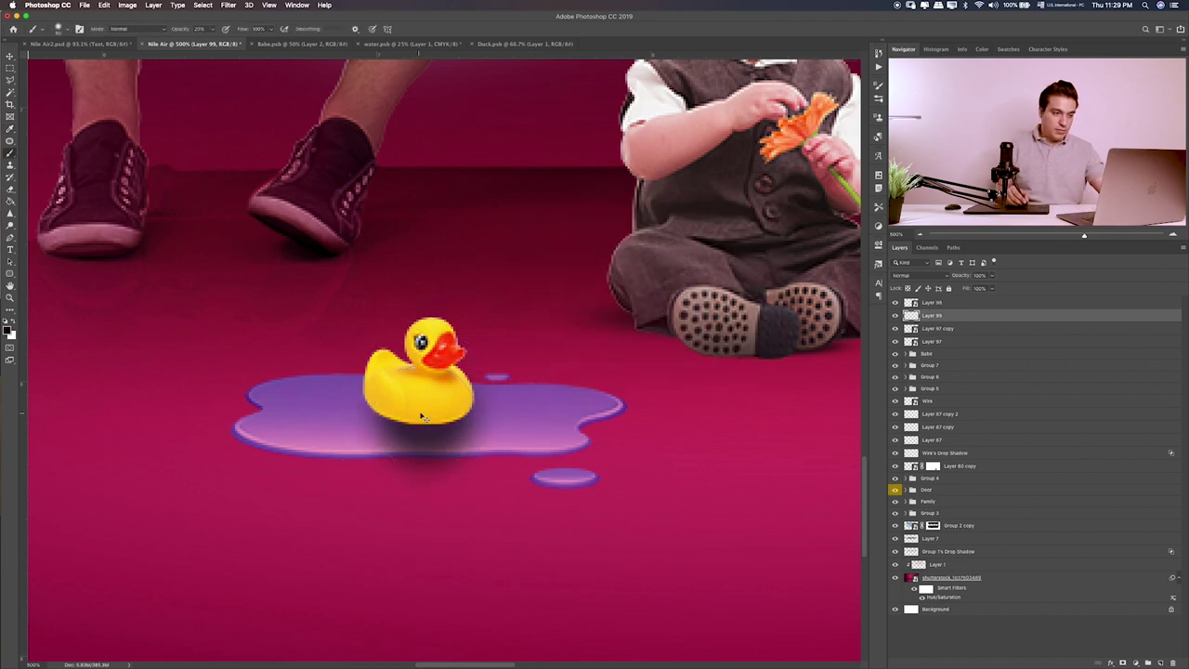
key(ctrl+t)
mouse_move(423, 340)
mouse_down()
mouse_move(423, 469)
mouse_move(421, 419)
mouse_up()
key(Right)
key(Right)
key(Right)
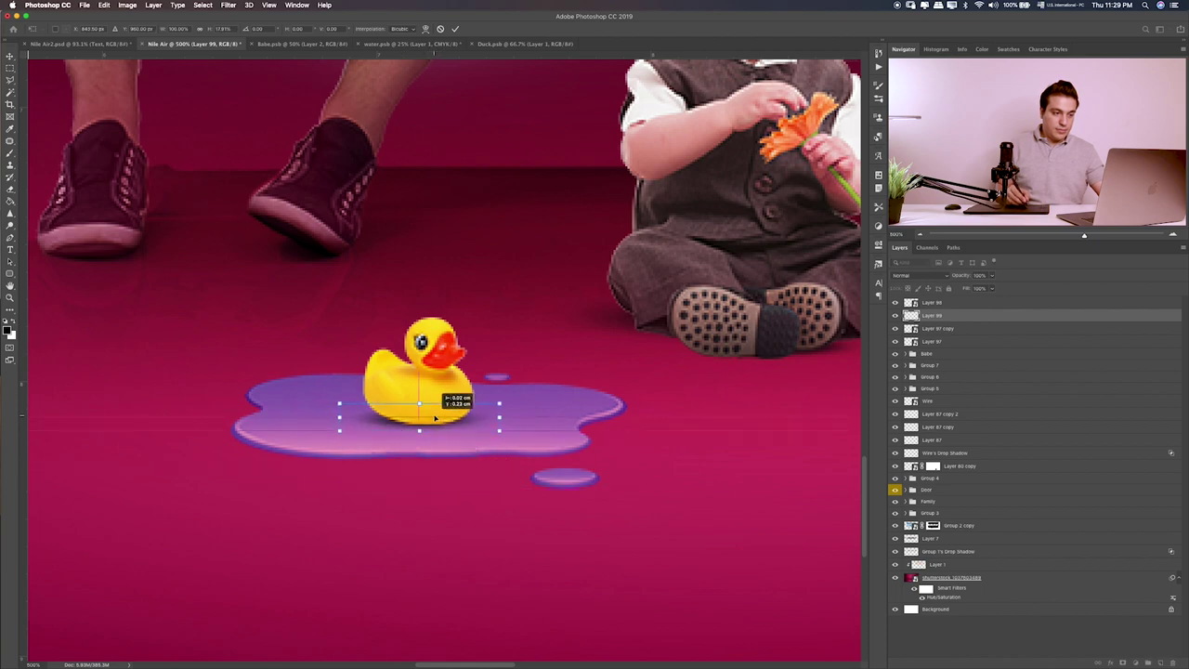
key(Return)
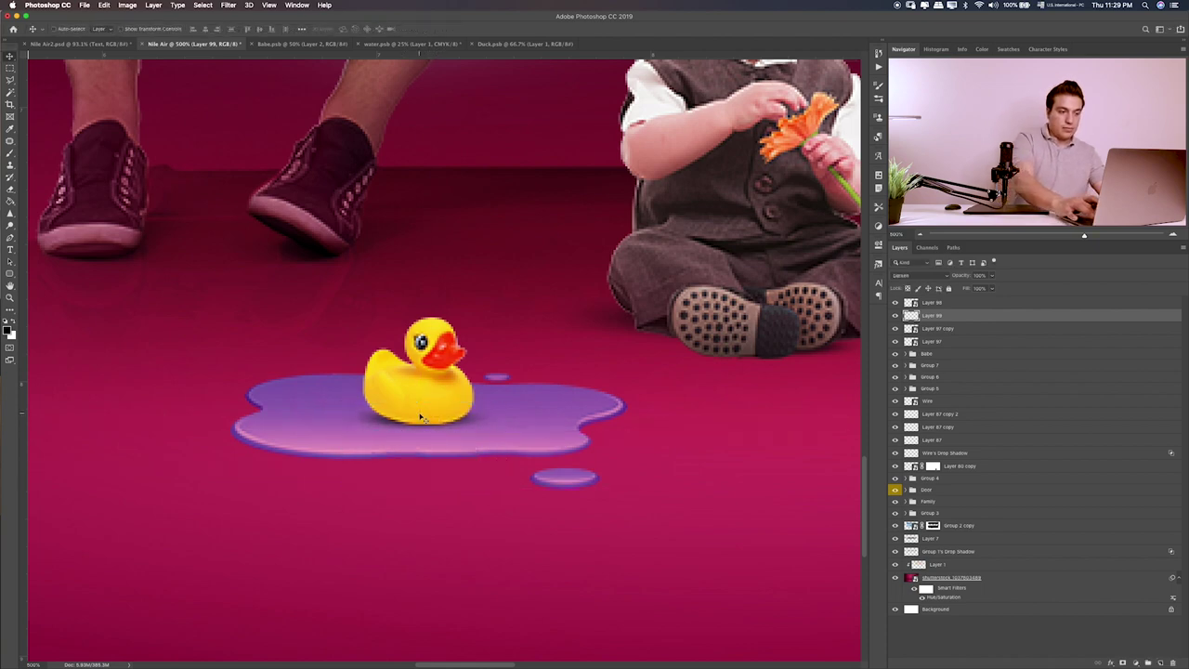
key(shift+plus)
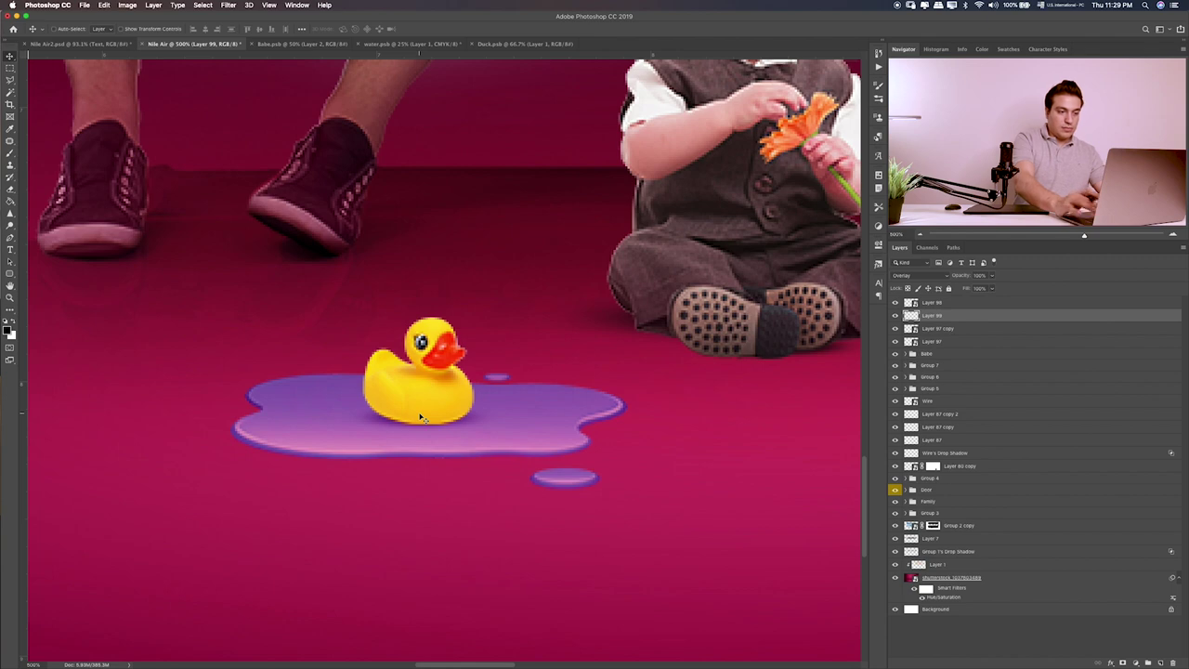
- Add a layer mask to the top layer, shrink the brush, and create a new empty layer
click(1013, 304)
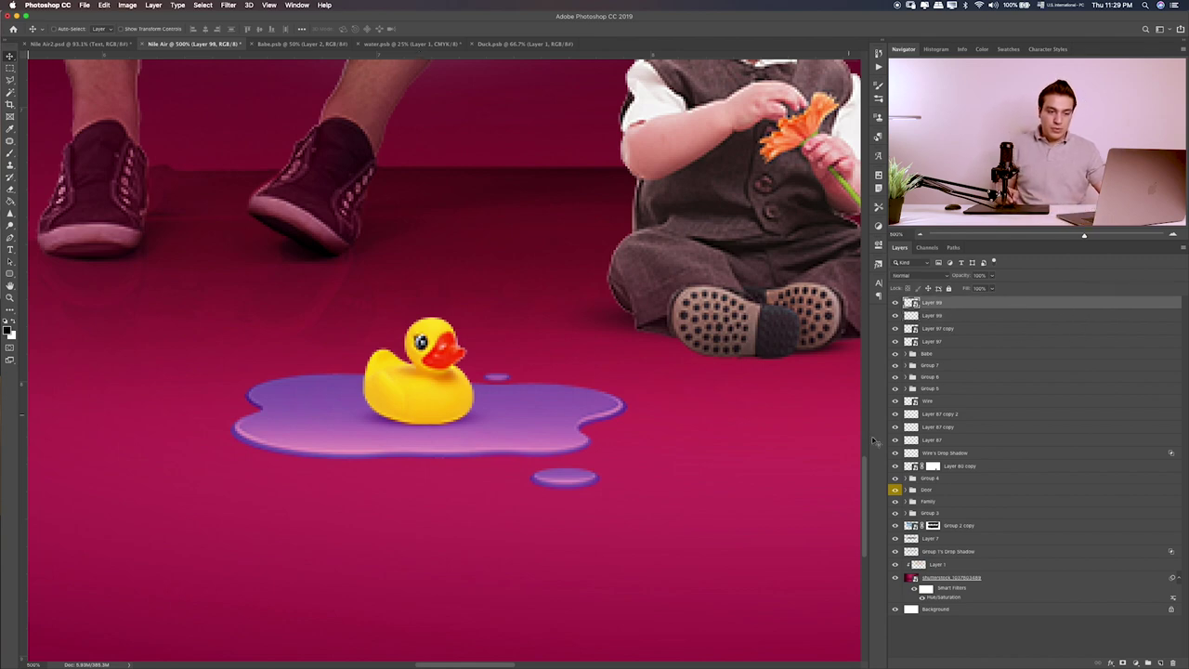
click(1122, 664)
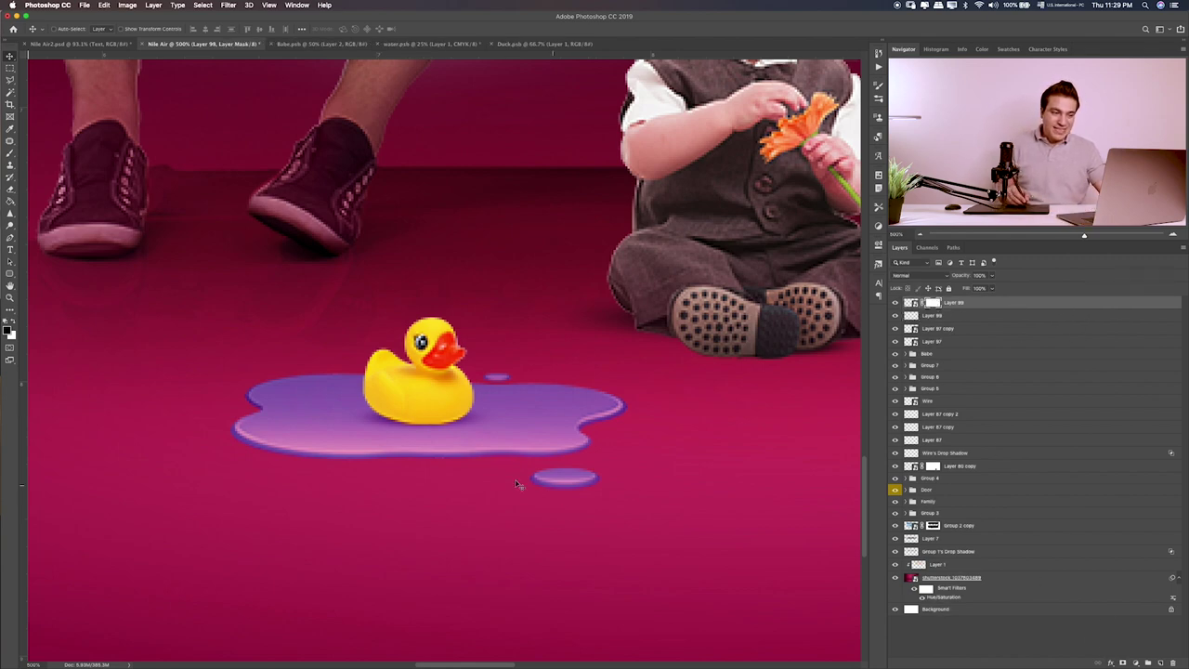
key(b)
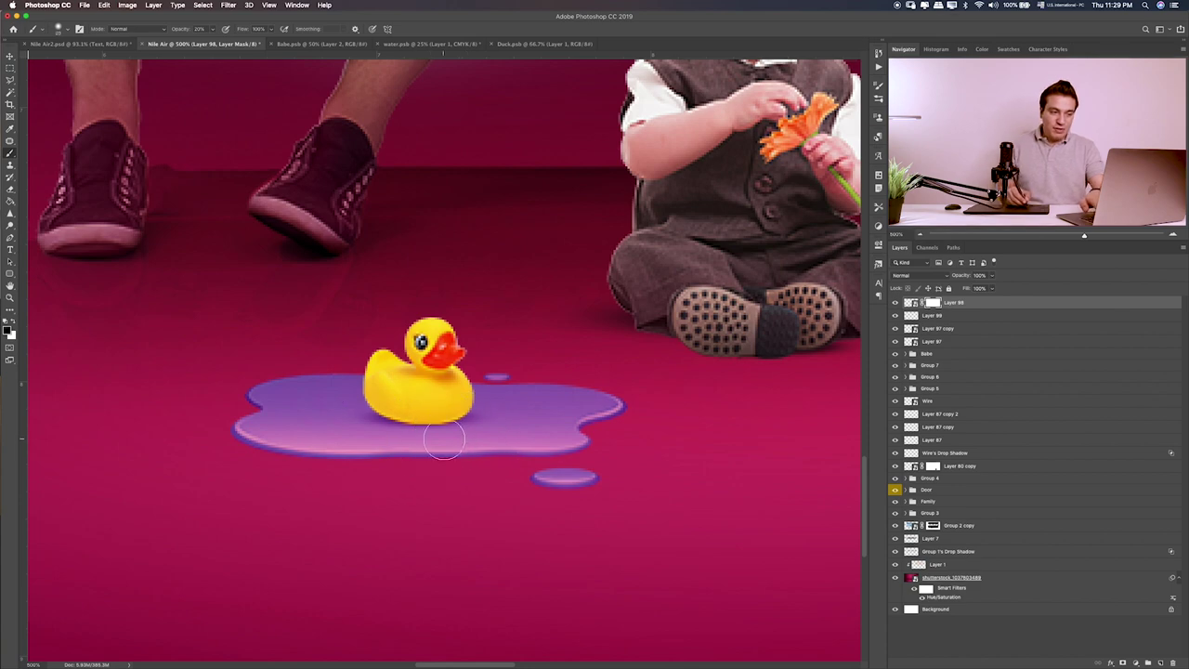
key(bracketleft)
key(bracketleft)
key(bracketleft)
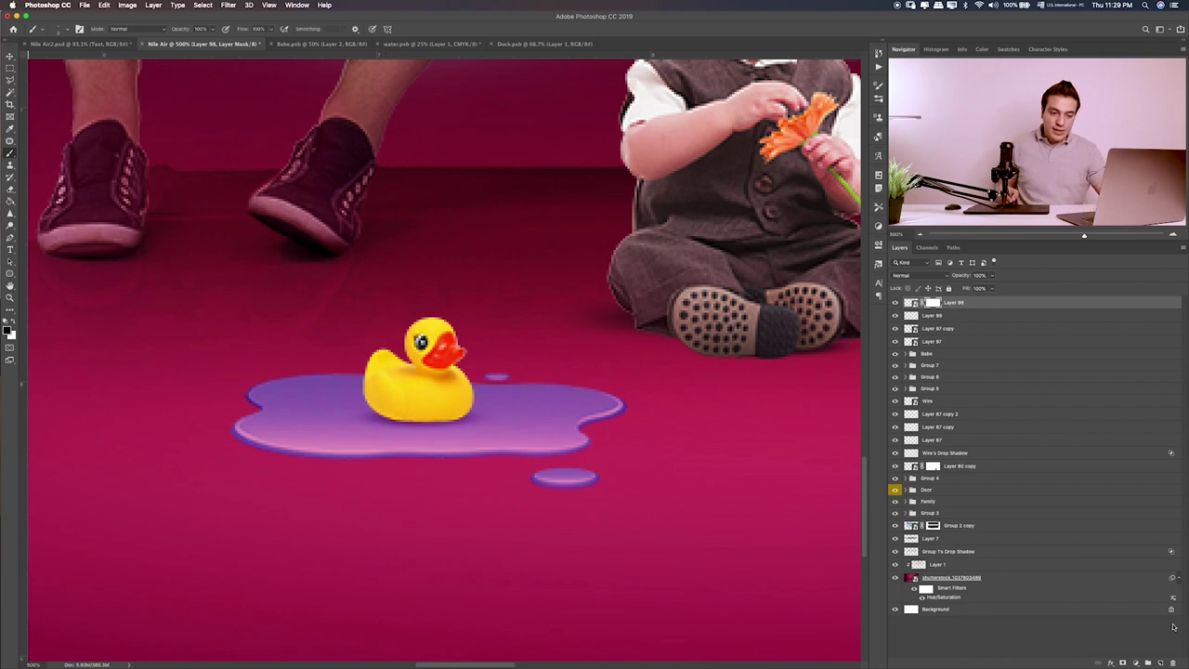
click(1160, 663)
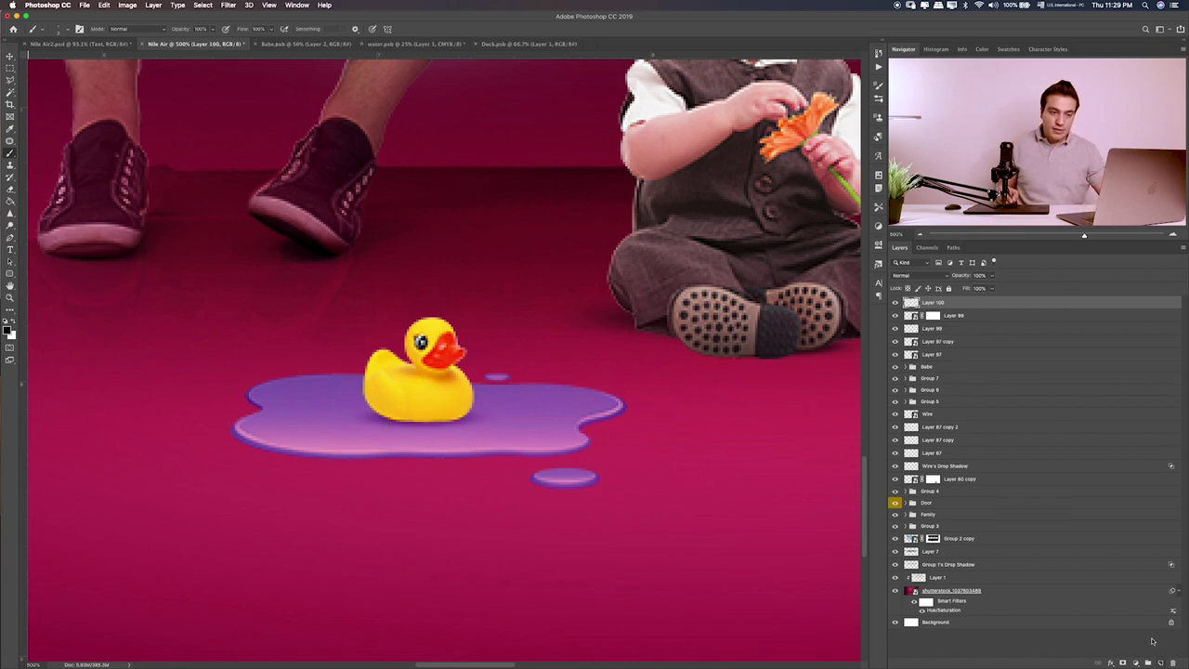
- Clip the new layer, paint a dark shadow under the duck's base, and set it to Overlay
alt+click(1033, 305)
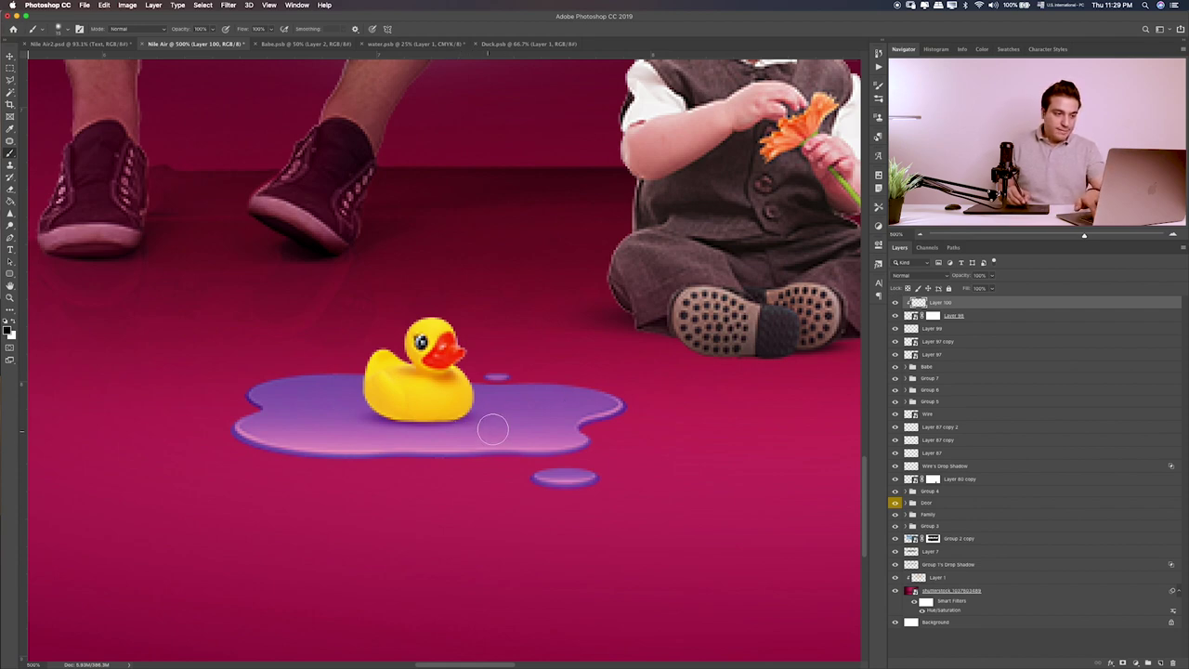
drag(470, 417, 385, 417)
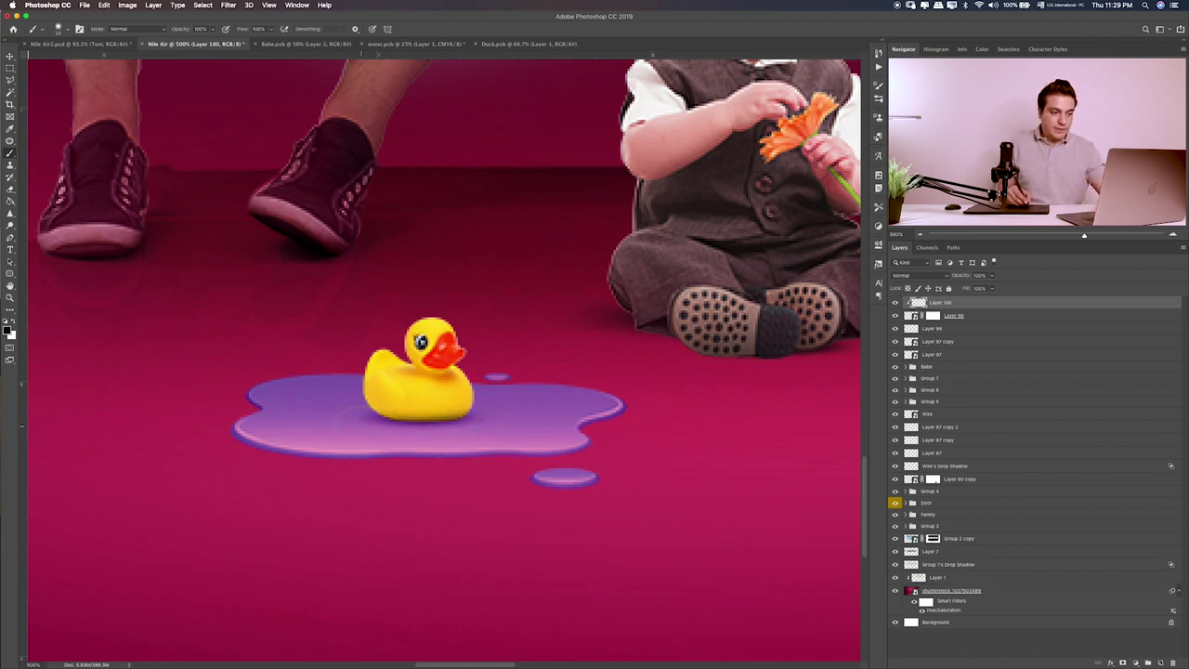
key(v)
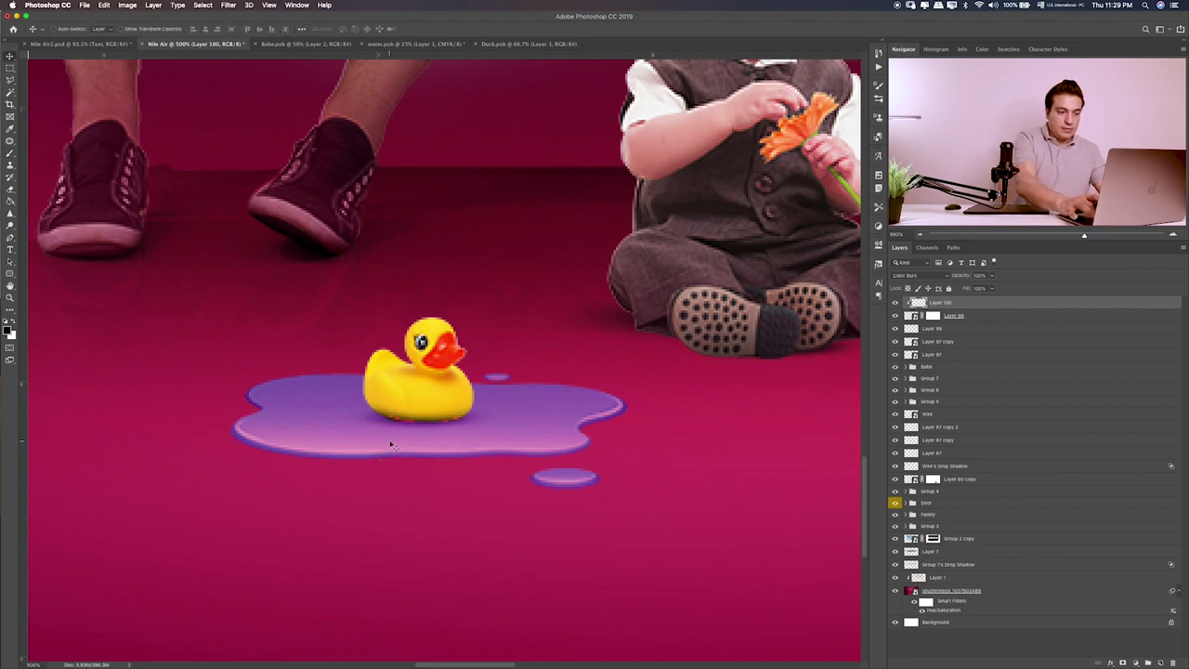
key(alt+shift+s)
key(alt+shift+o)
key(alt+shift+h)
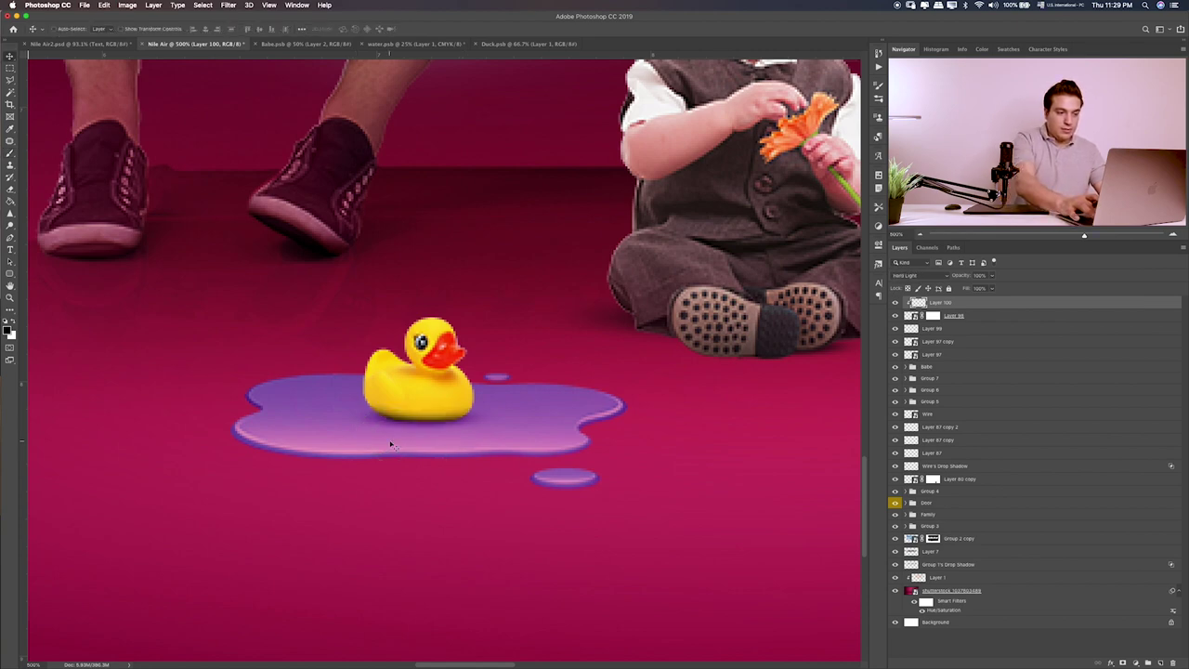
key(alt+shift+x)
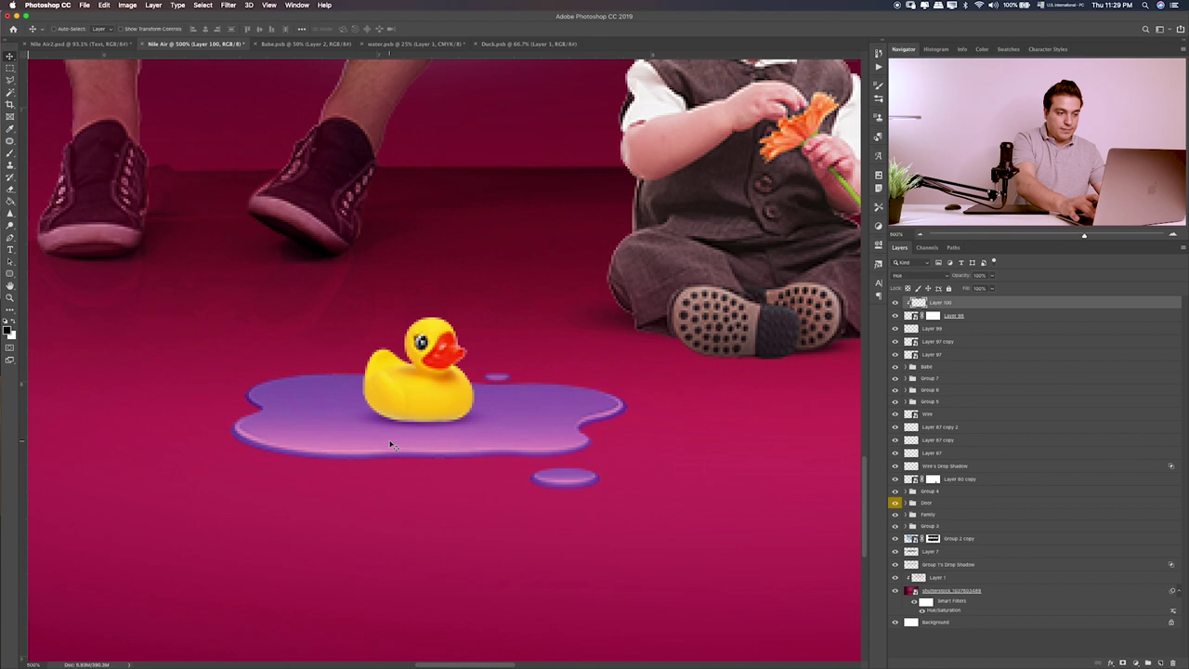
key(alt+shift+y)
key(alt+shift+m)
key(alt+shift+b)
key(alt+shift+d)
key(shift+plus)
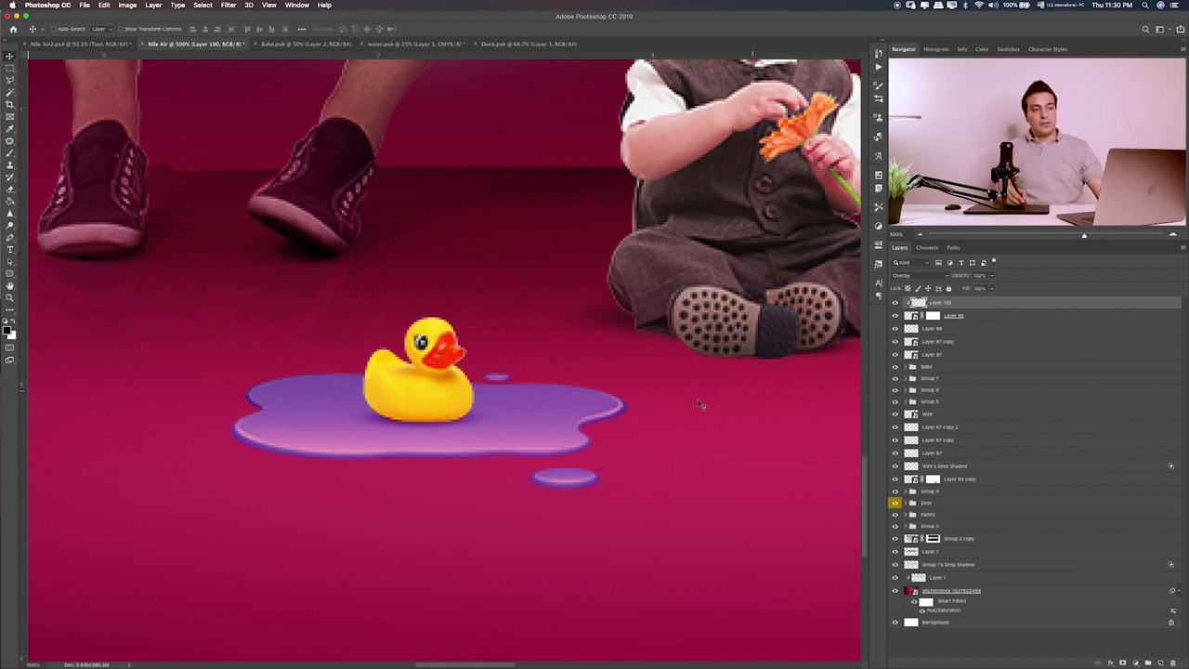
- Add another layer, brush black along the duck's lower body, and blend it in Soft Light
key(alt+bracketleft)
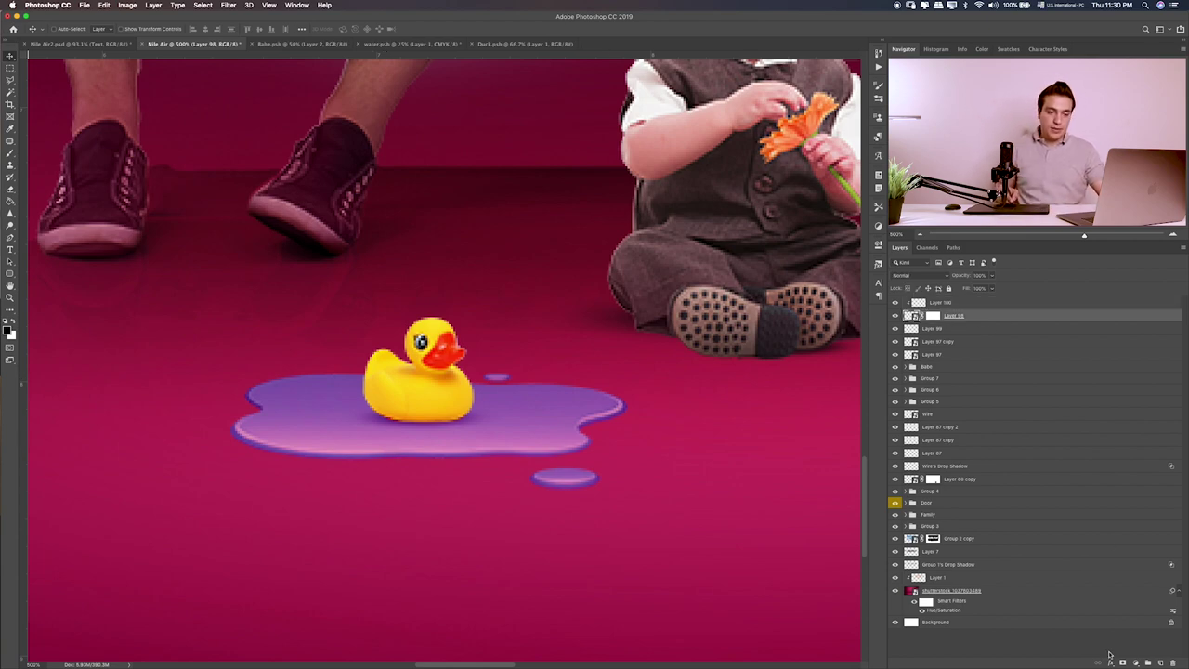
click(1162, 662)
key(b)
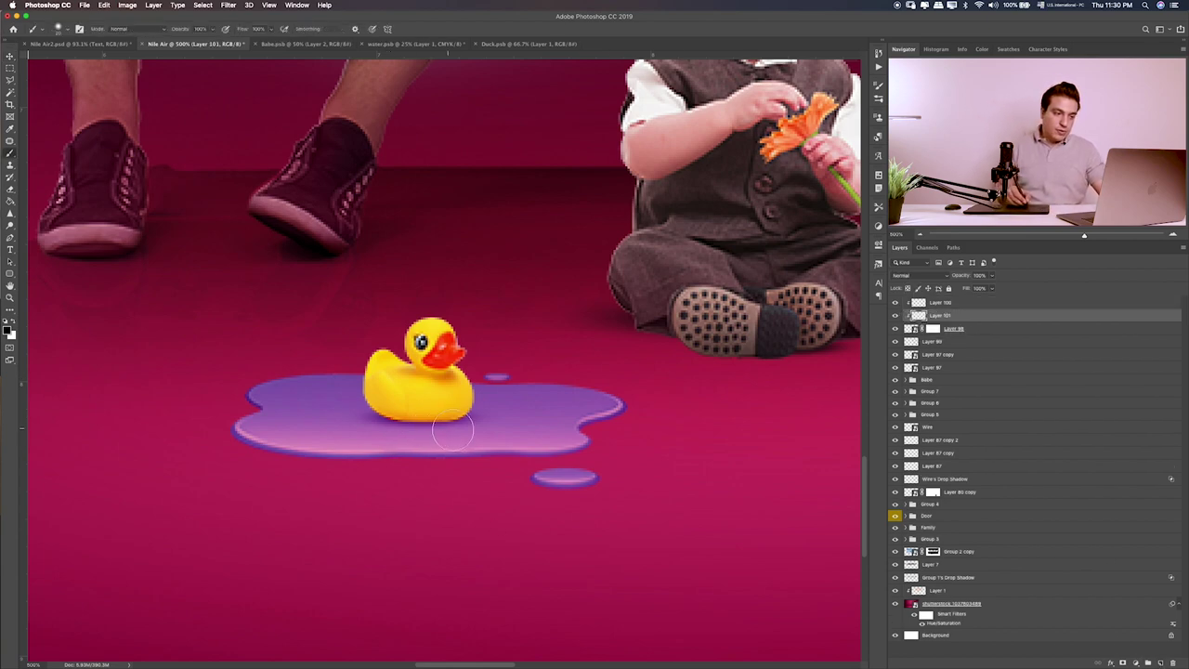
drag(320, 400, 506, 409)
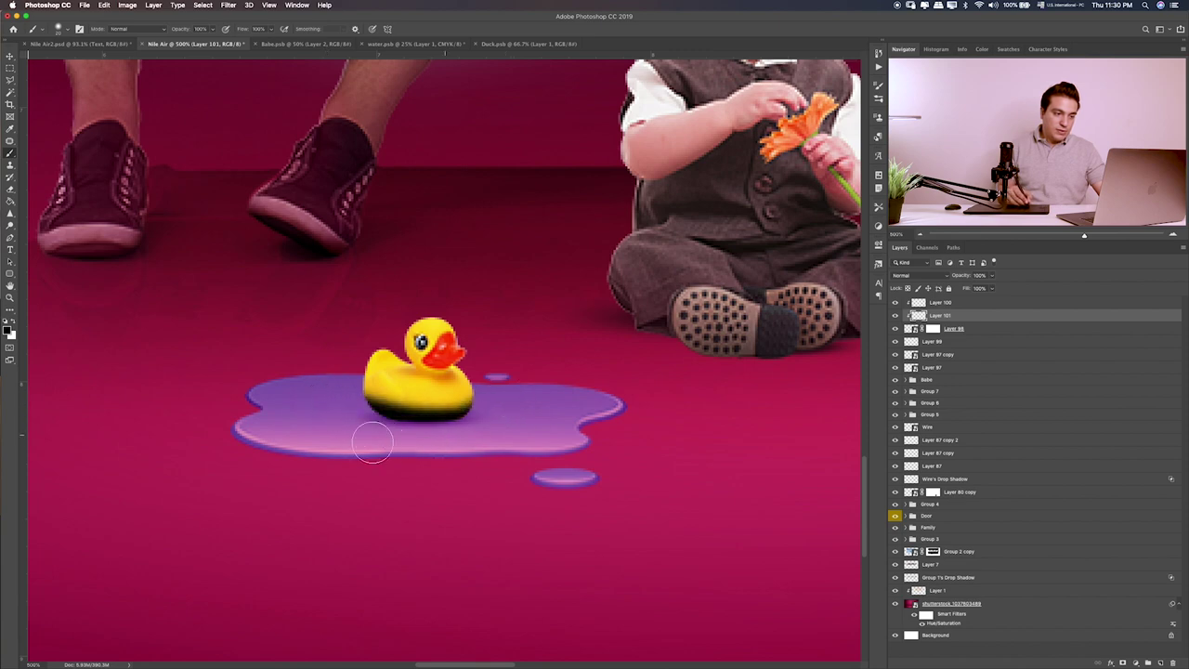
key(v)
key(shift+plus)
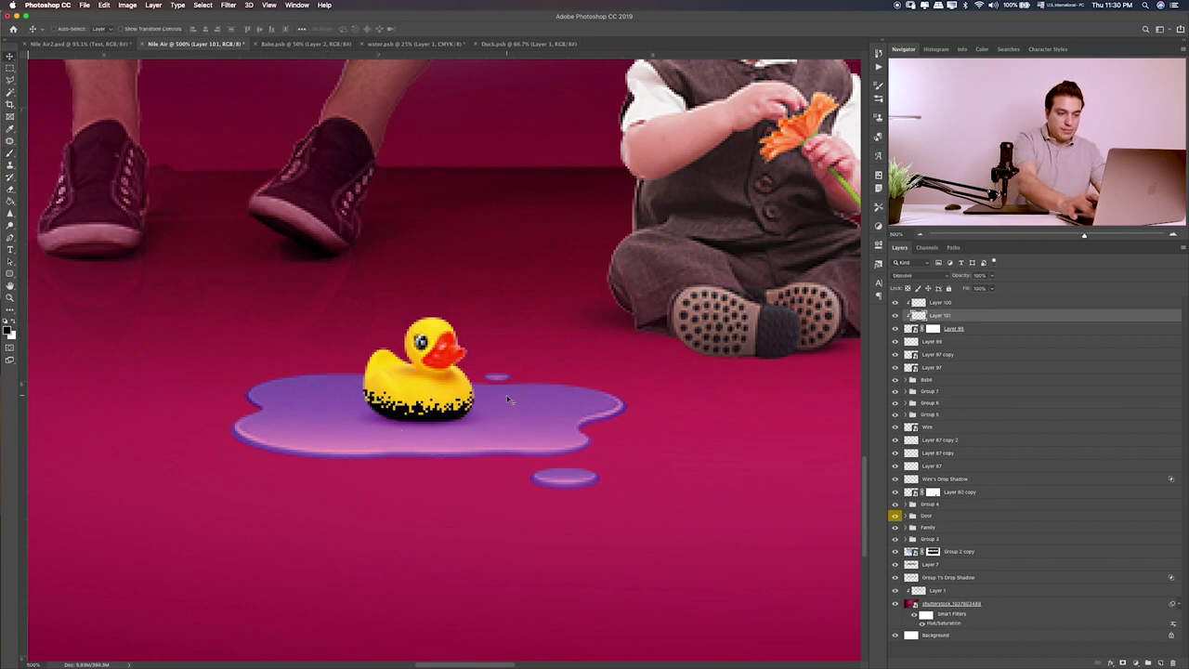
key(shift+plus)
key(shift+plus)
key(shift+plus)
key(shift+plus)
key(shift+plus)
key(shift+plus)
key(shift+plus)
key(shift+plus)
key(shift+plus)
key(shift+plus)
key(shift+plus)
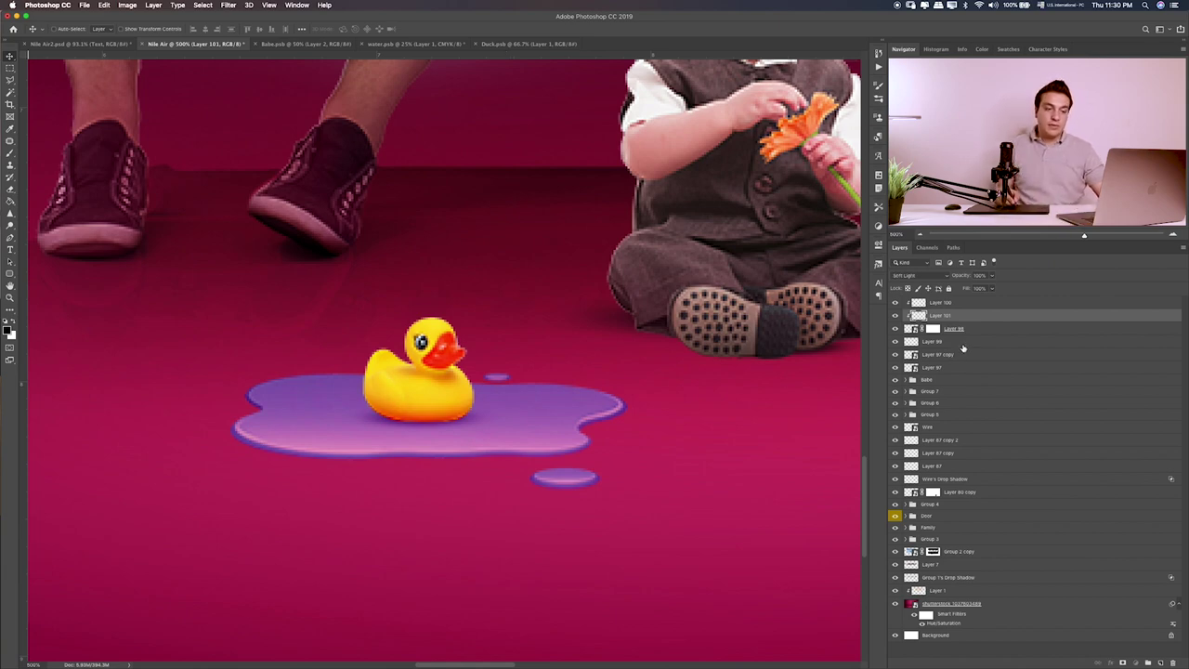
click(934, 341)
- Squash Layer 97 and Layer 97 copy slightly flatter, then fit the whole scene on screen
click(937, 354)
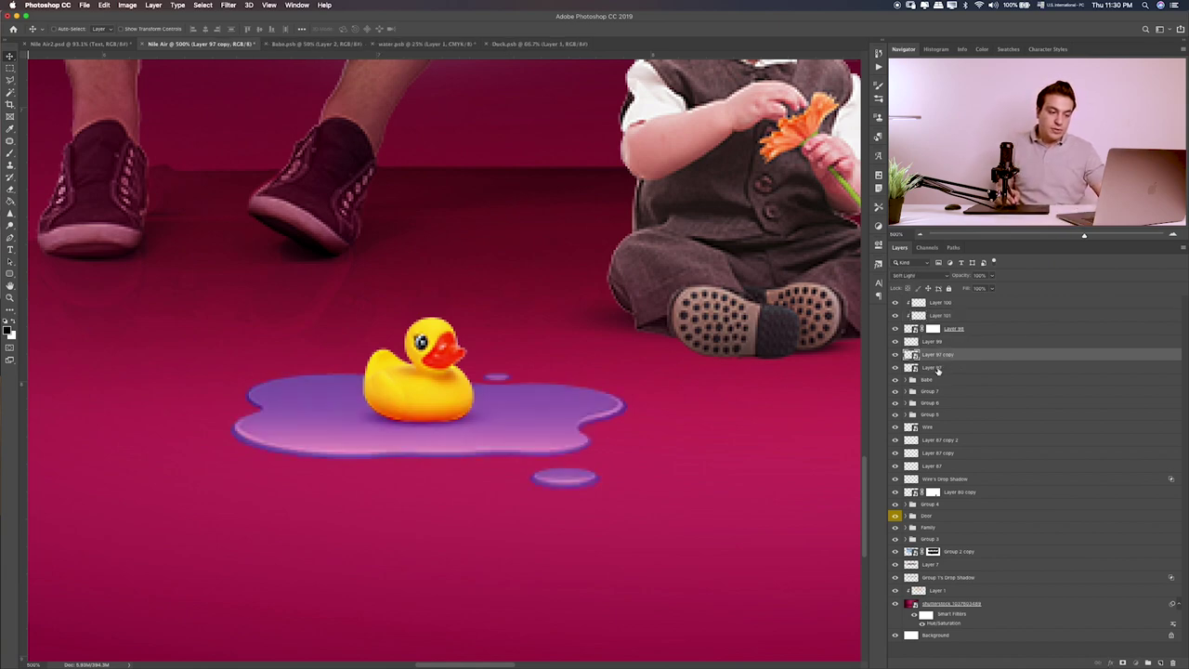
key(ctrl+t)
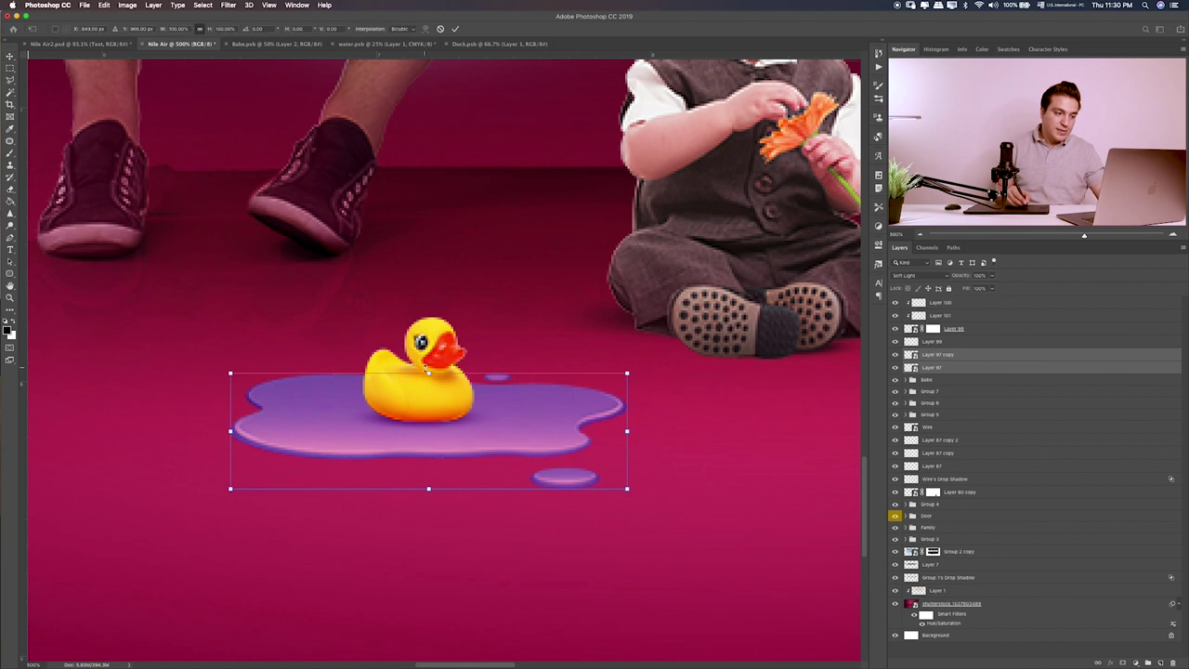
drag(428, 373, 428, 380)
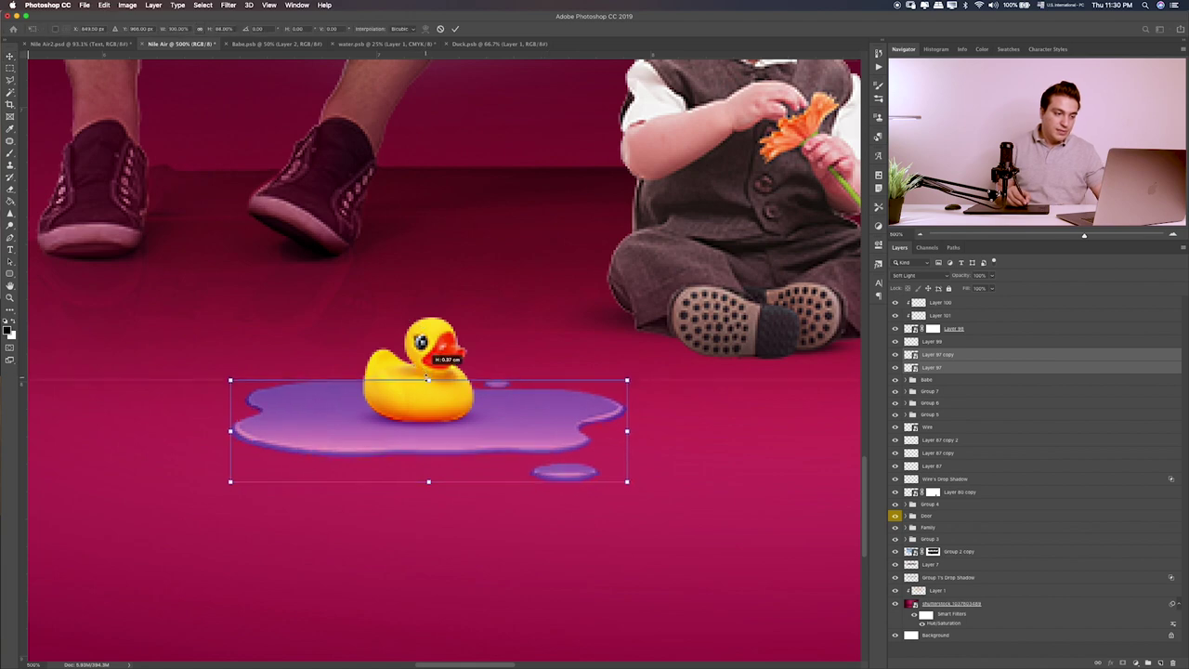
key(Return)
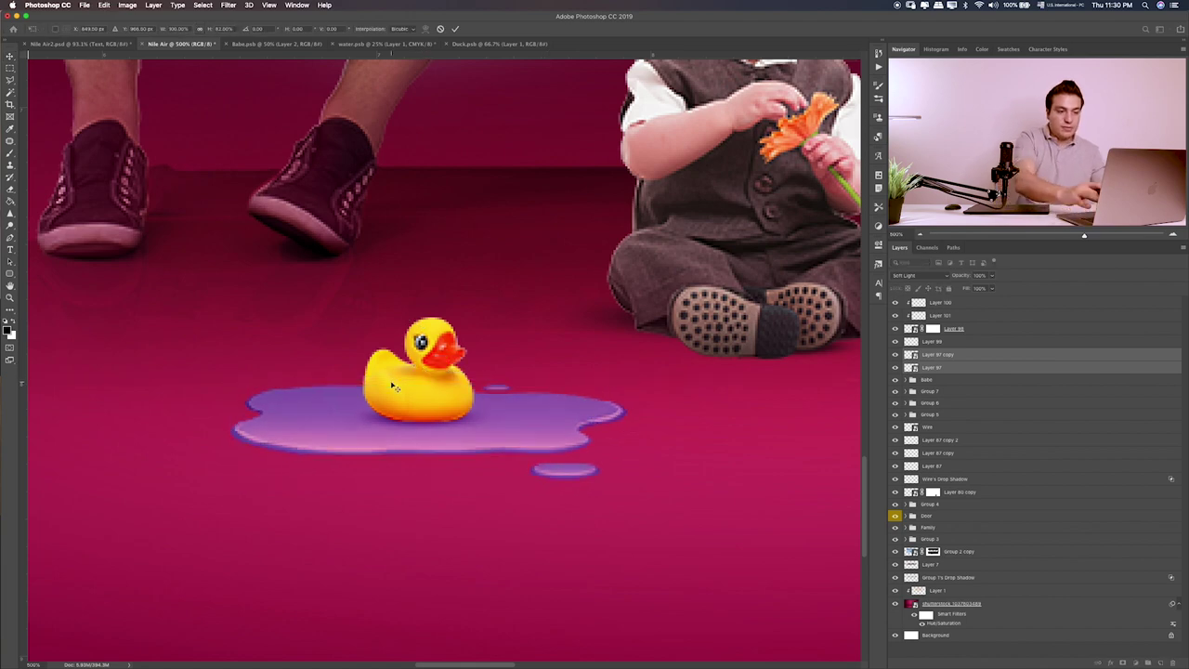
key(super+0)
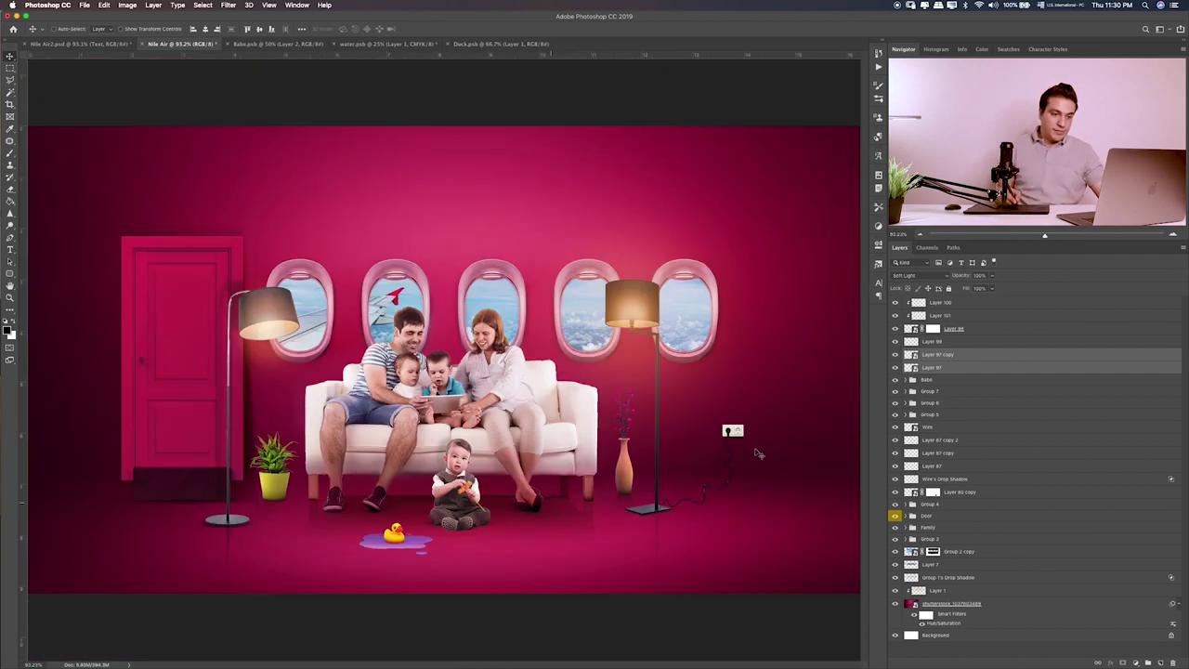
- Duplicate Layer 97 copy into a Vivid Light layer with lowered opacity for a lavender sheen
super+click(966, 369)
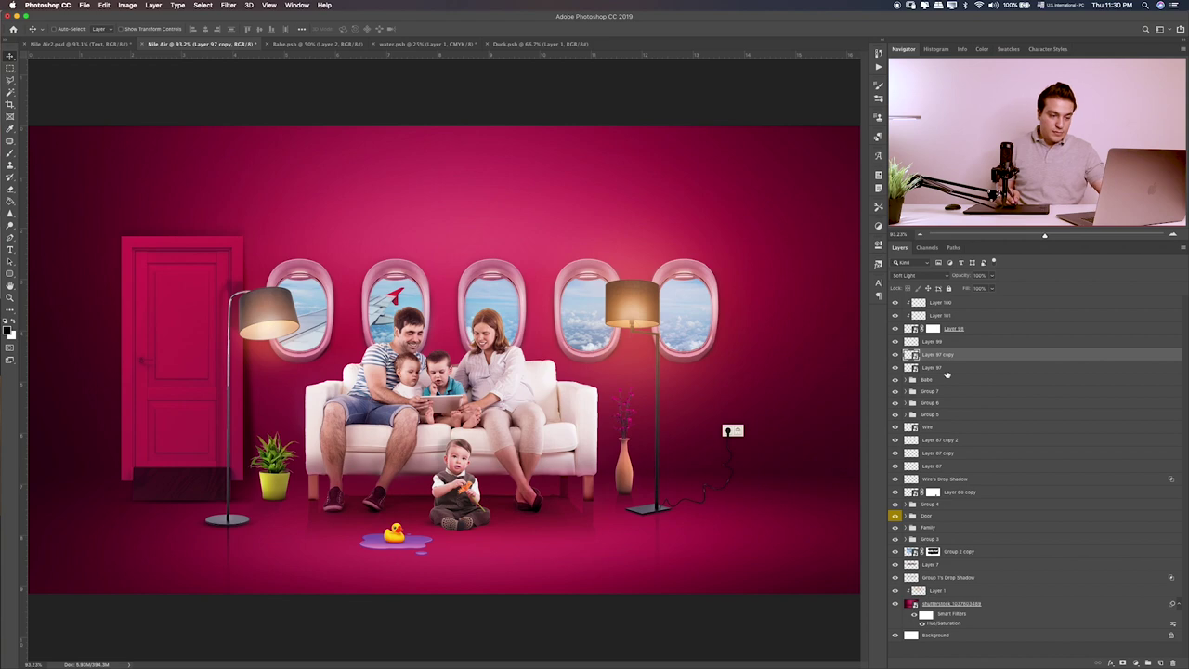
key(super+j)
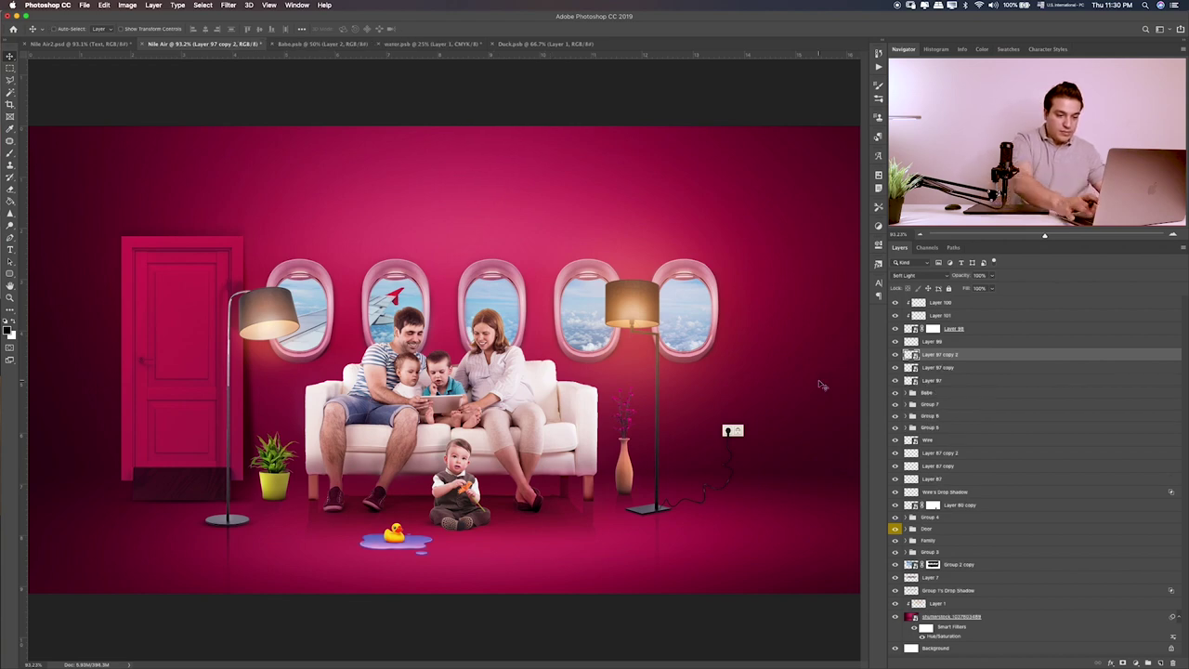
key(shift+plus)
key(shift+plus)
key(super+1)
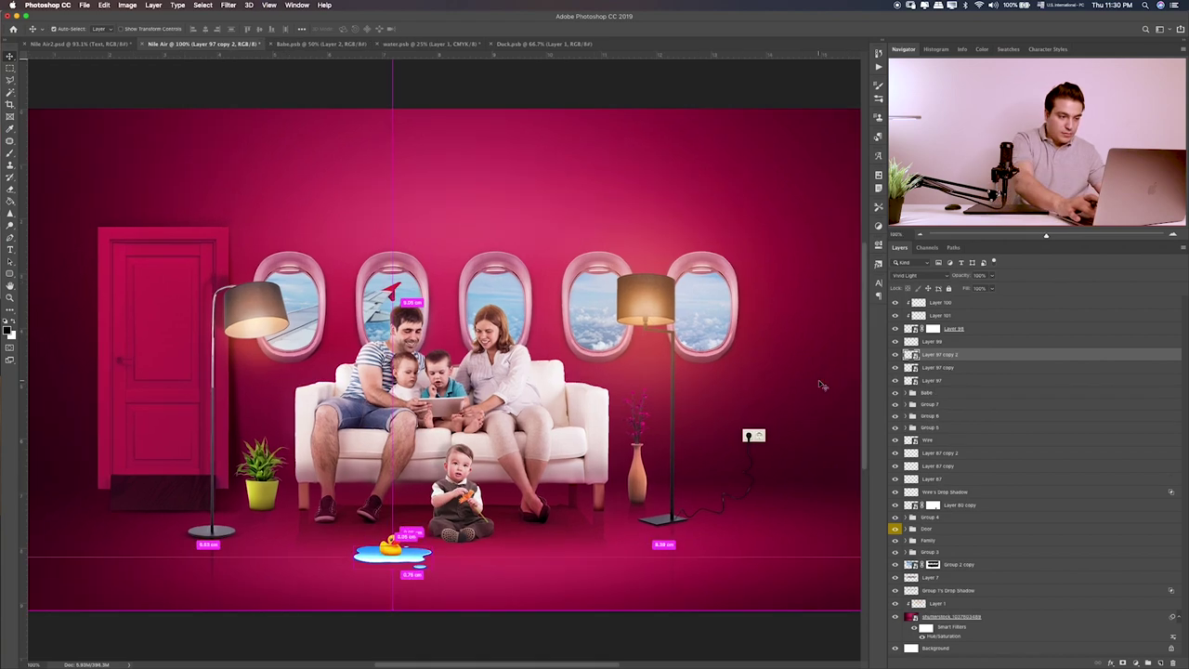
key(super+plus)
scroll(465, 361, down, 5)
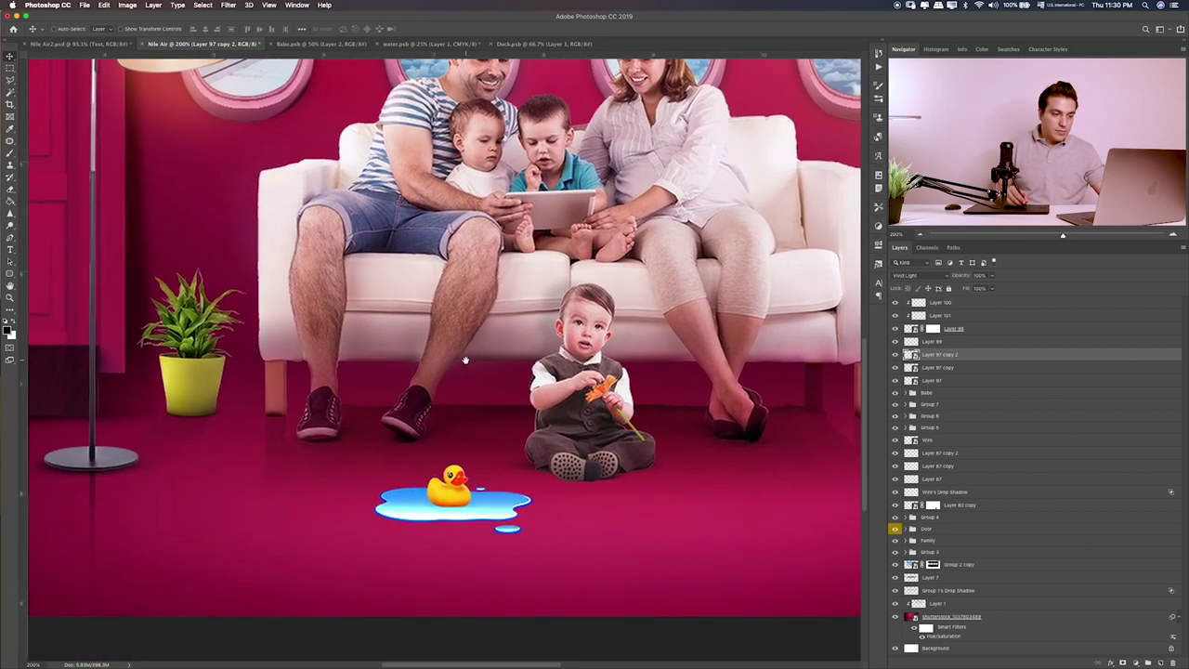
scroll(464, 361, down, 1)
drag(997, 286, 971, 289)
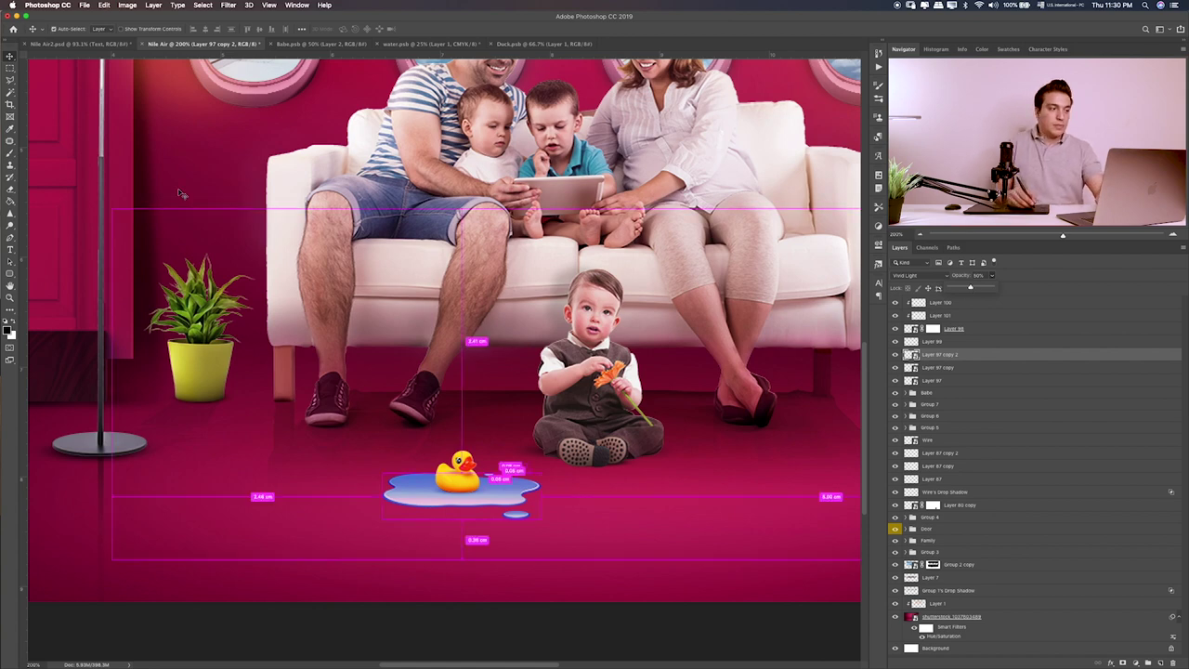
click(10, 68)
key(super+0)
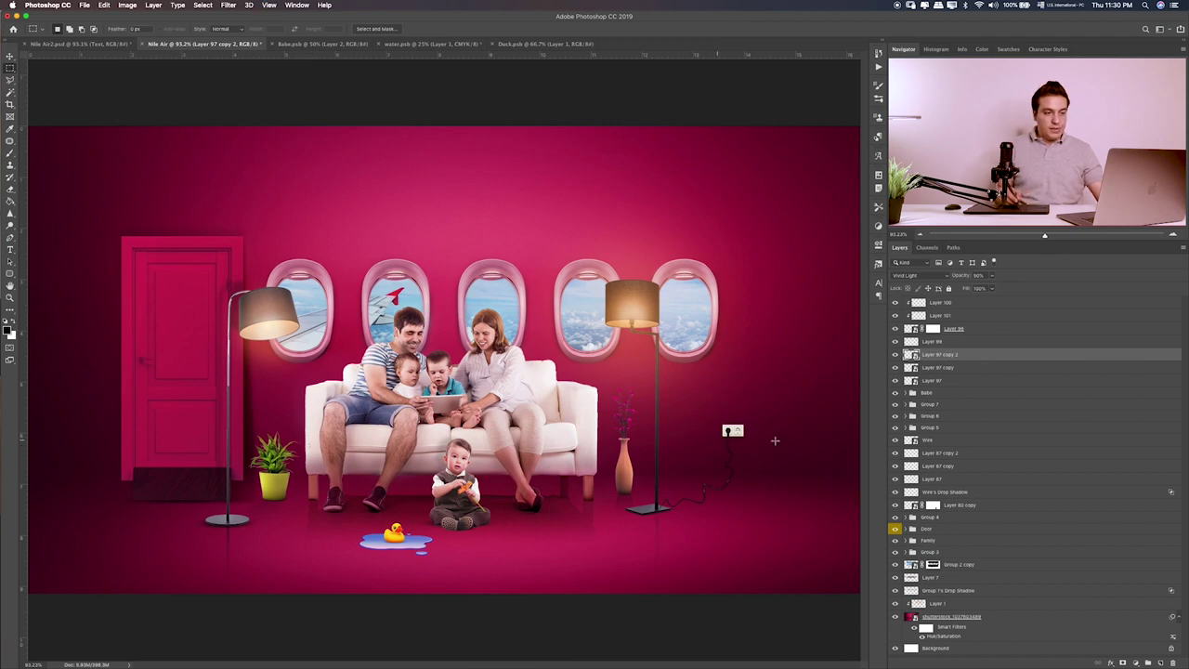
click(957, 304)
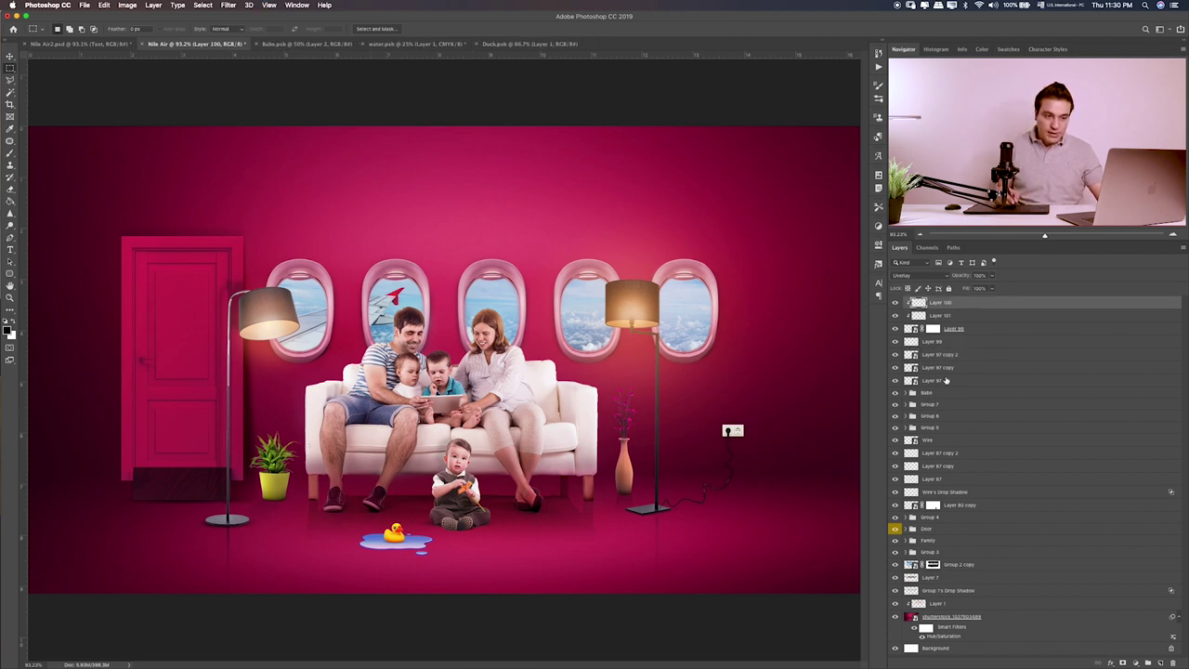
shift+click(946, 380)
key(super+g)
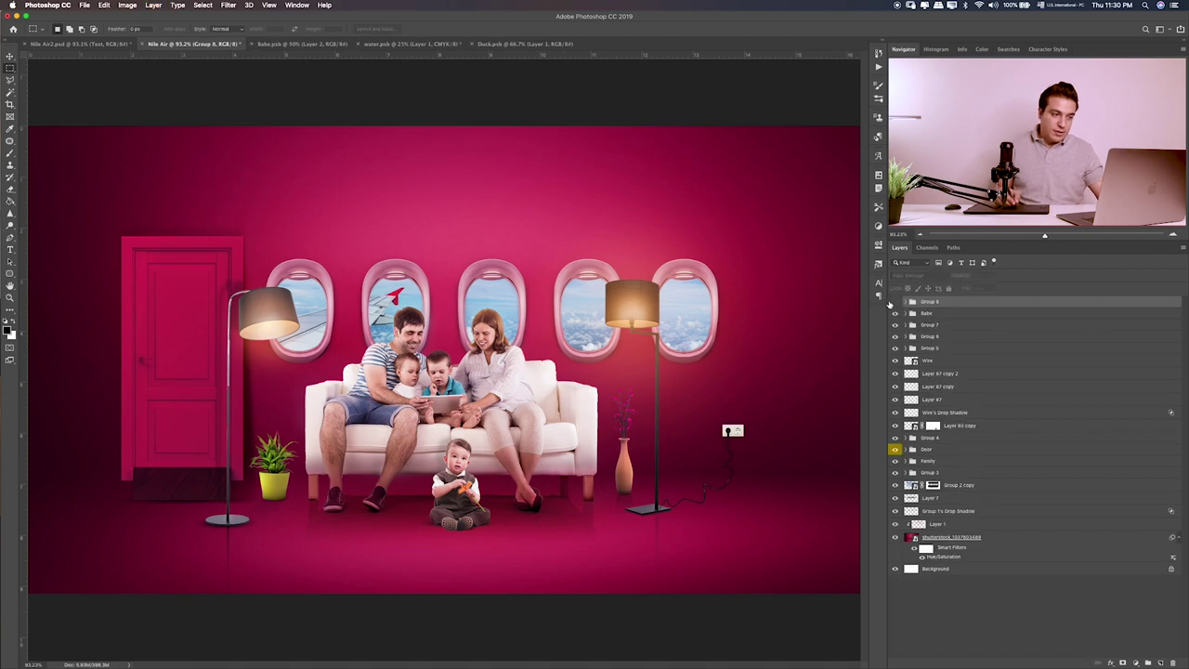
click(894, 302)
click(896, 324)
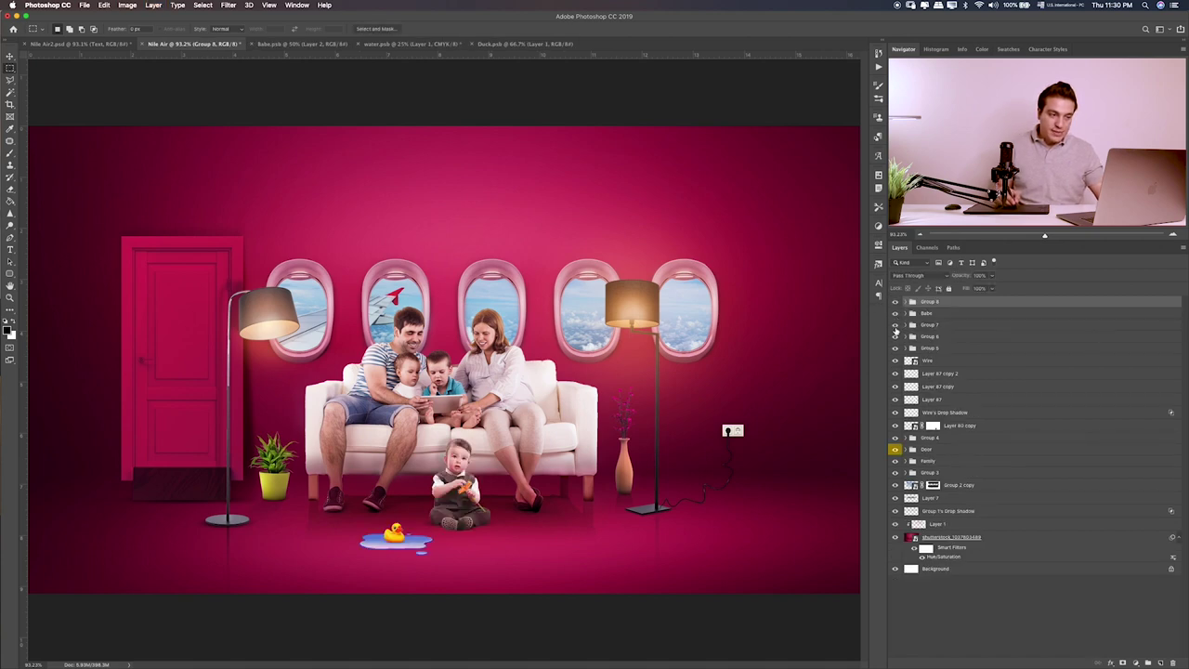
click(894, 336)
click(895, 348)
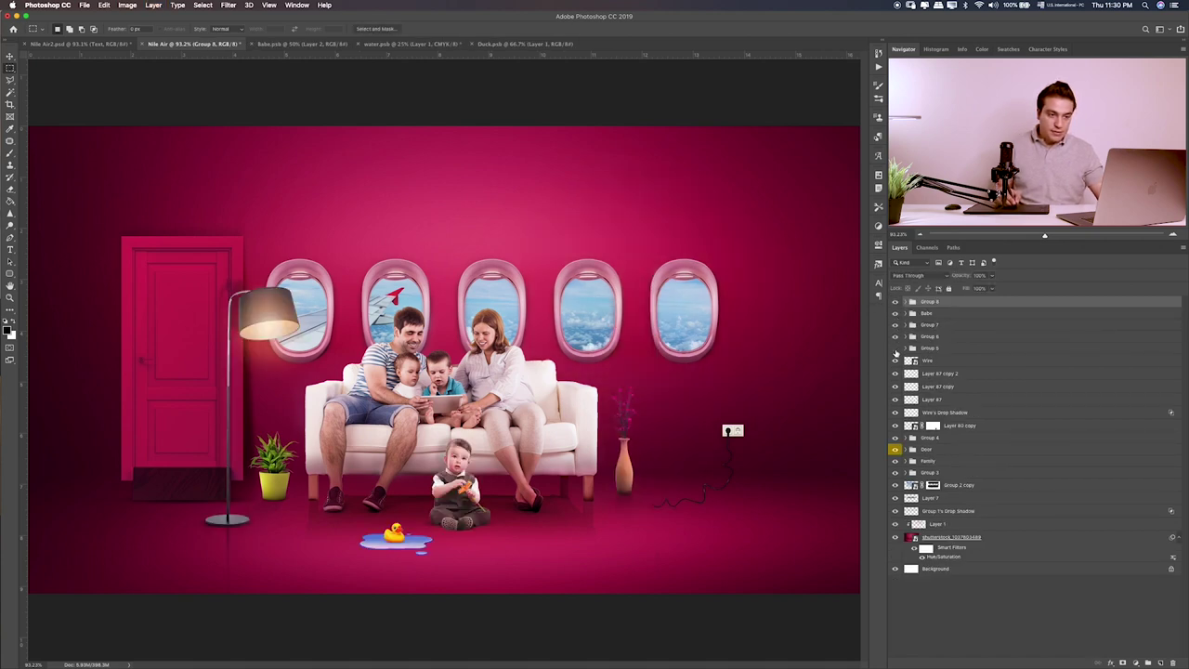
click(896, 350)
click(896, 360)
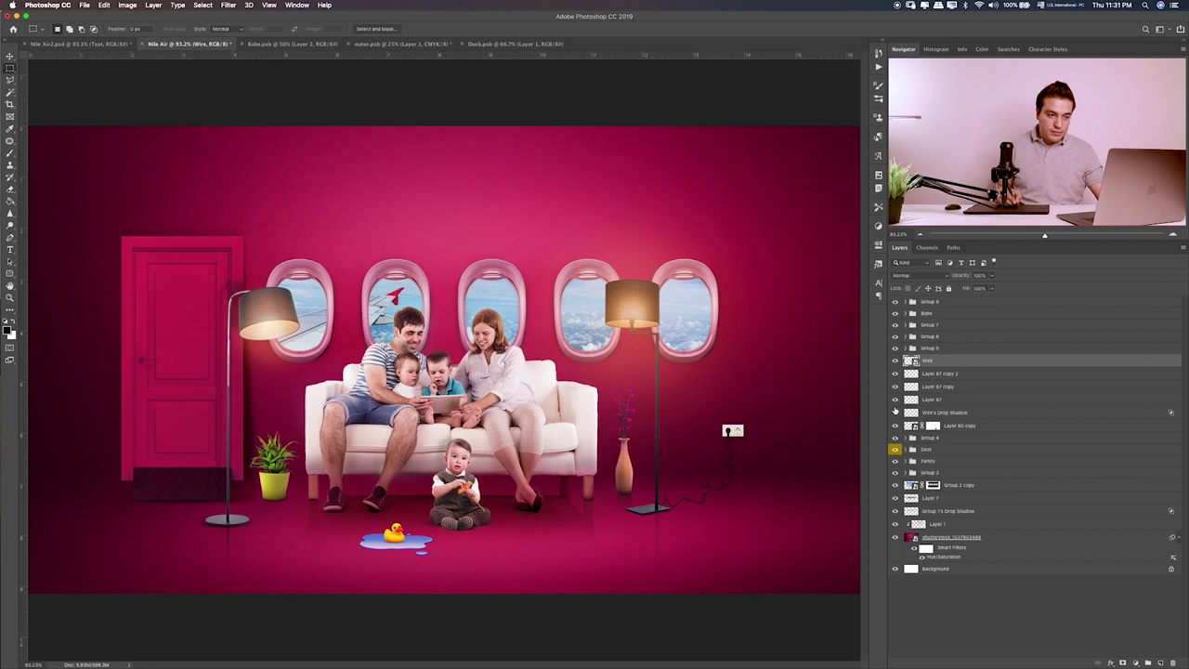
- Scale Group 4's left lamp and plant down slightly and nudge them lower
click(895, 437)
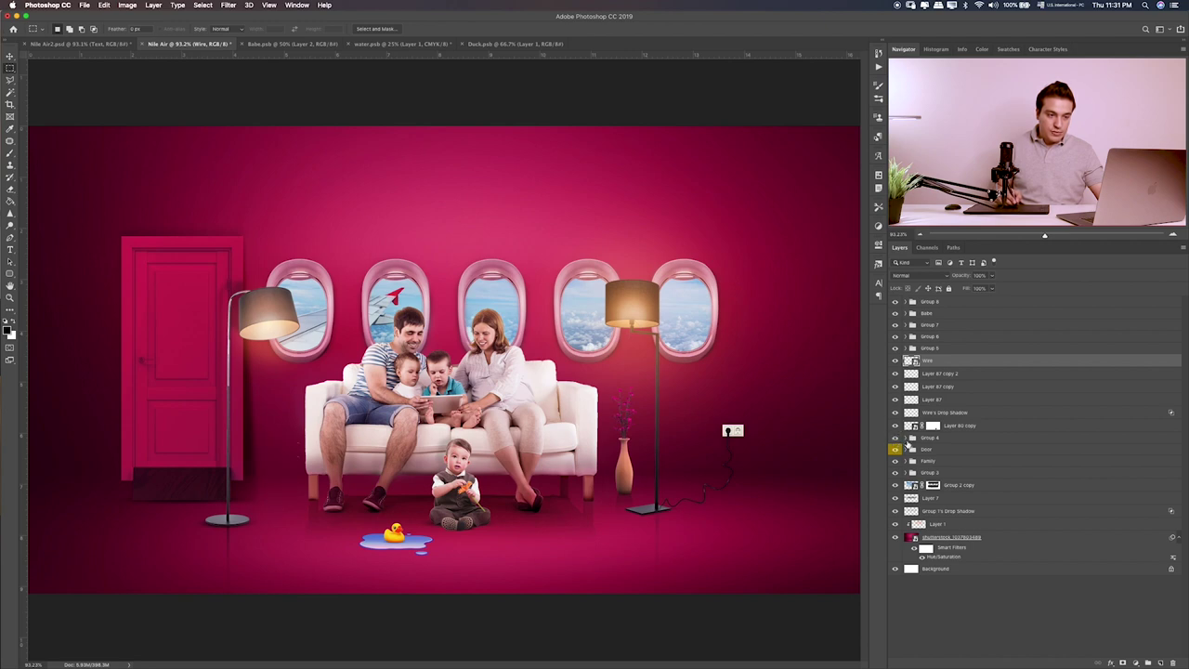
key(ctrl+t)
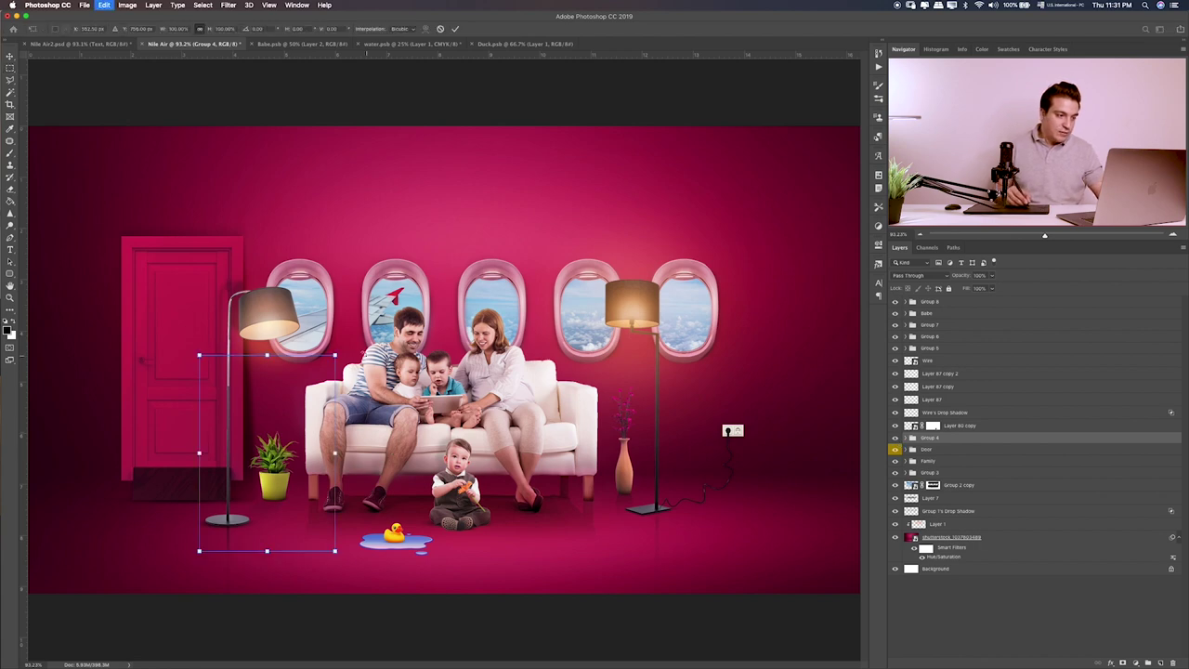
drag(336, 355, 327, 370)
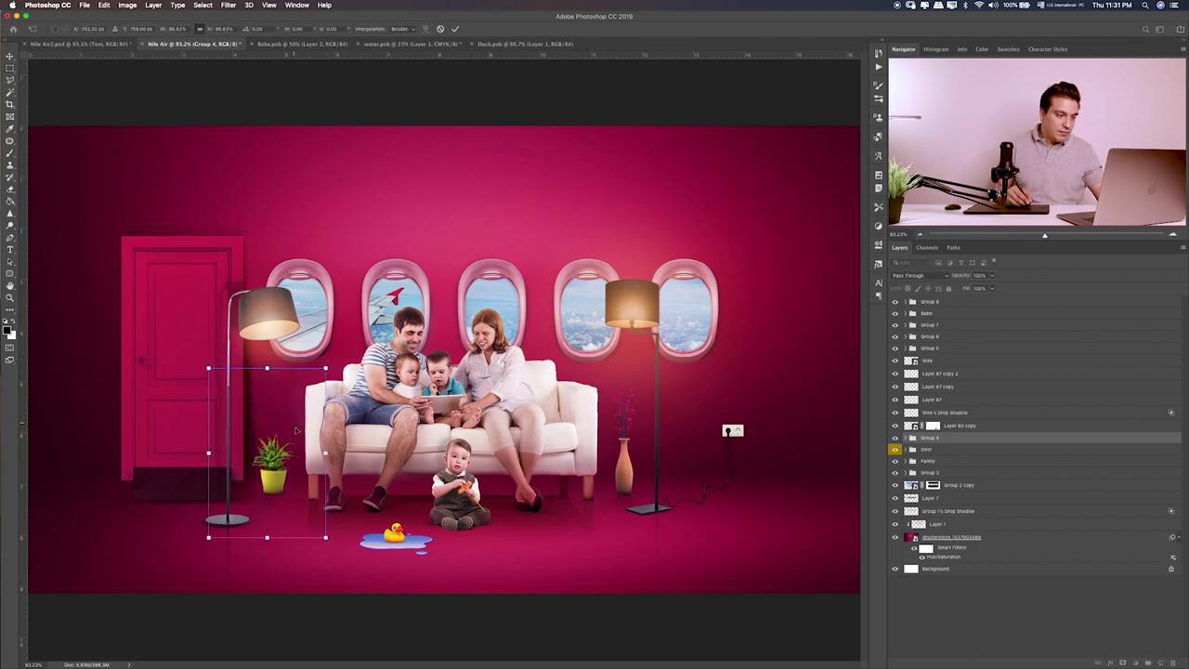
drag(297, 431, 300, 435)
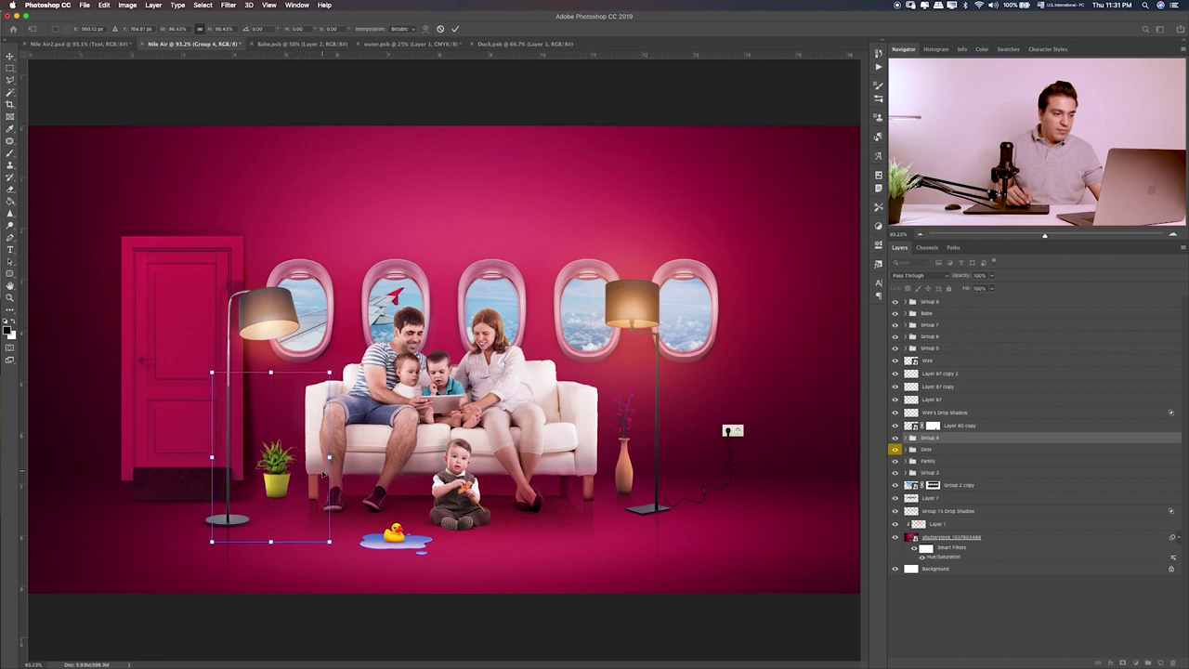
drag(307, 482, 307, 483)
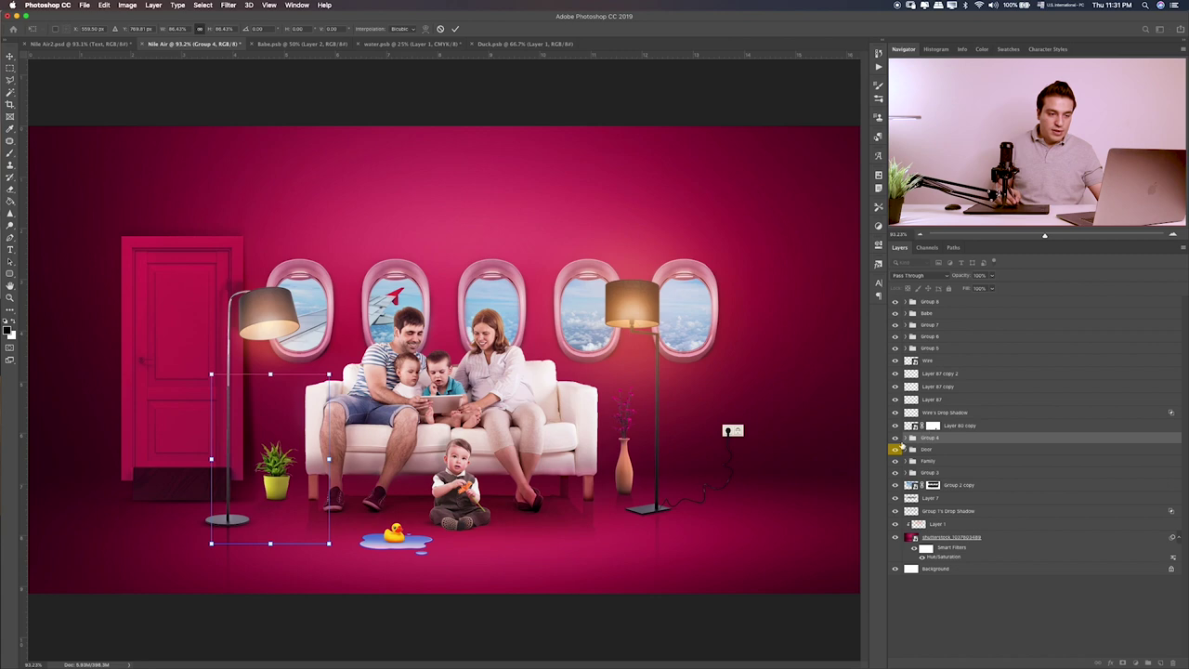
key(Return)
- Skew the lamp's base shadow layer, Layer 2 copy, to fit the smaller lamp
click(906, 438)
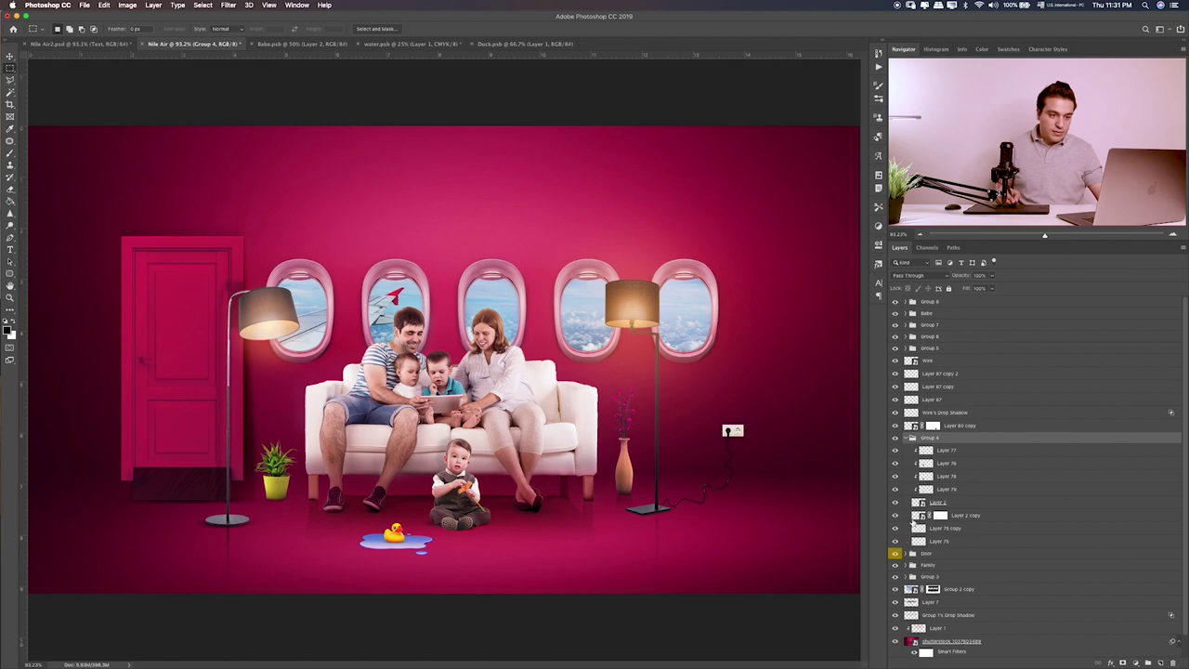
click(914, 518)
key(ctrl+t)
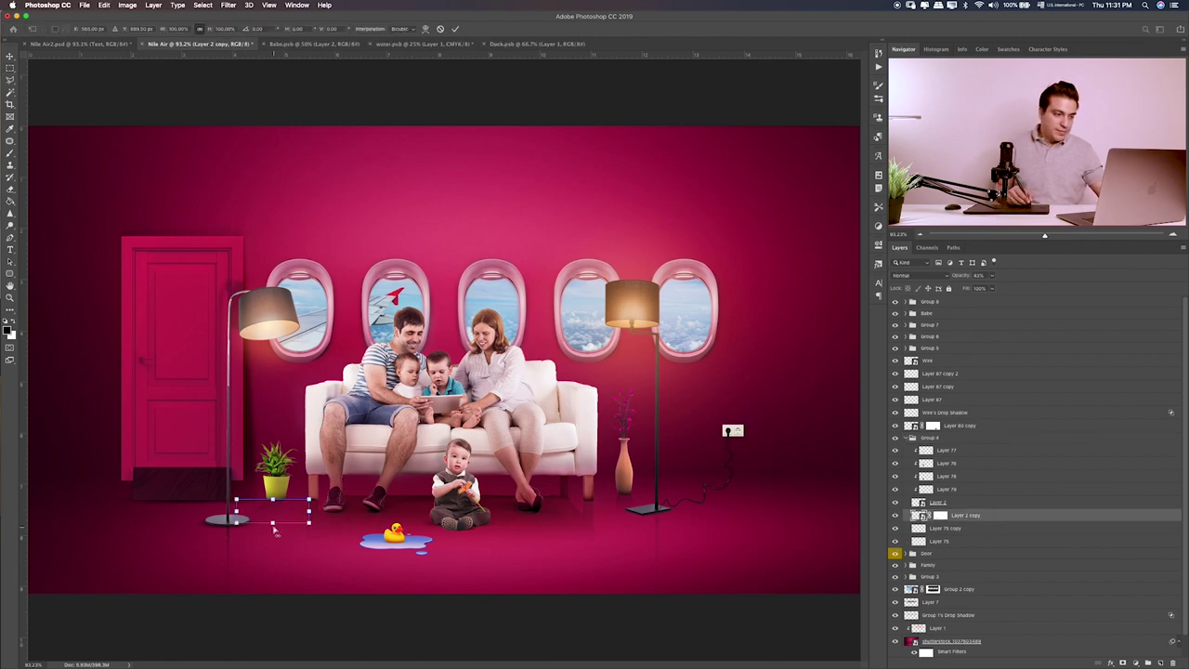
drag(274, 527, 293, 529)
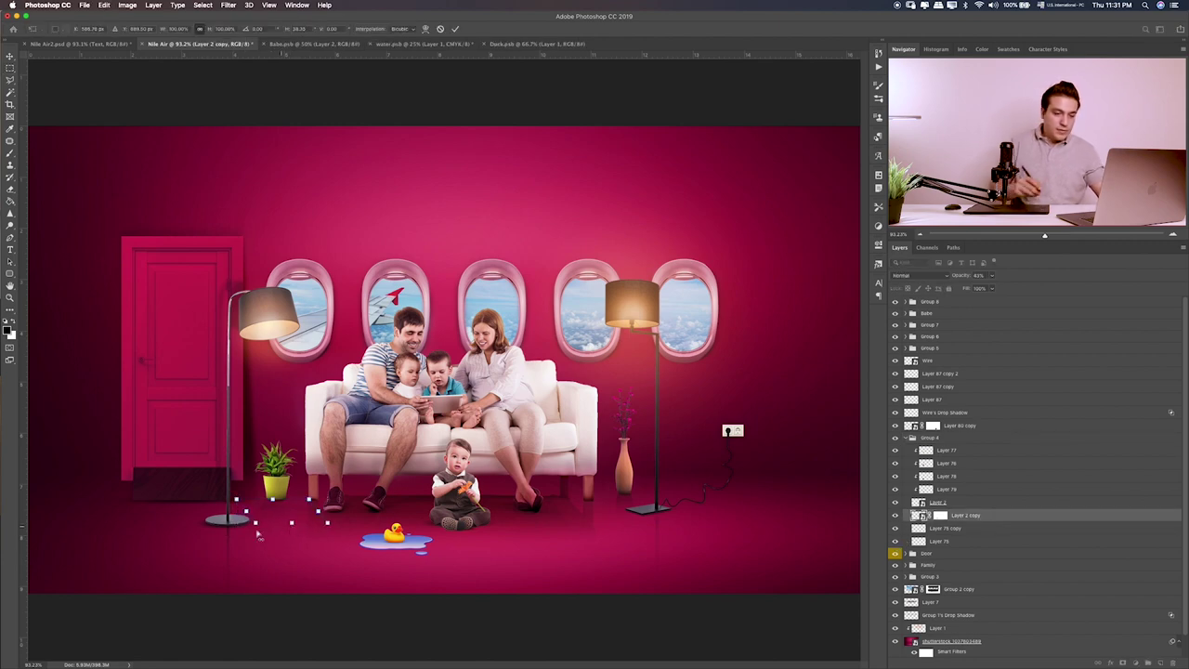
key(Return)
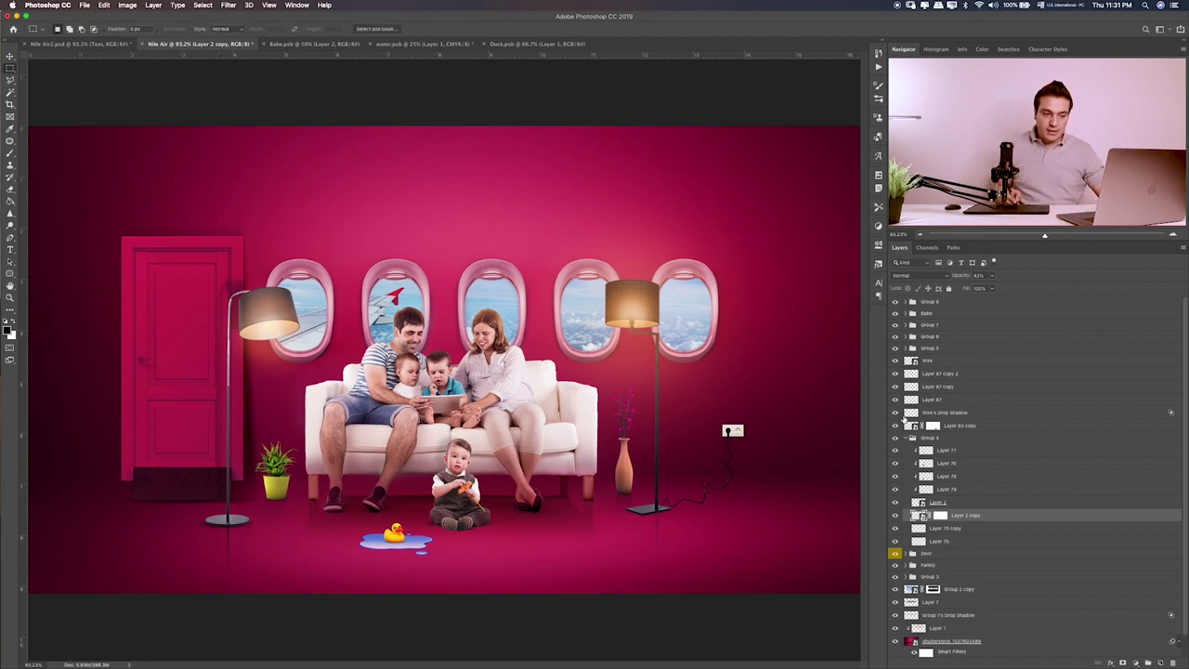
click(907, 438)
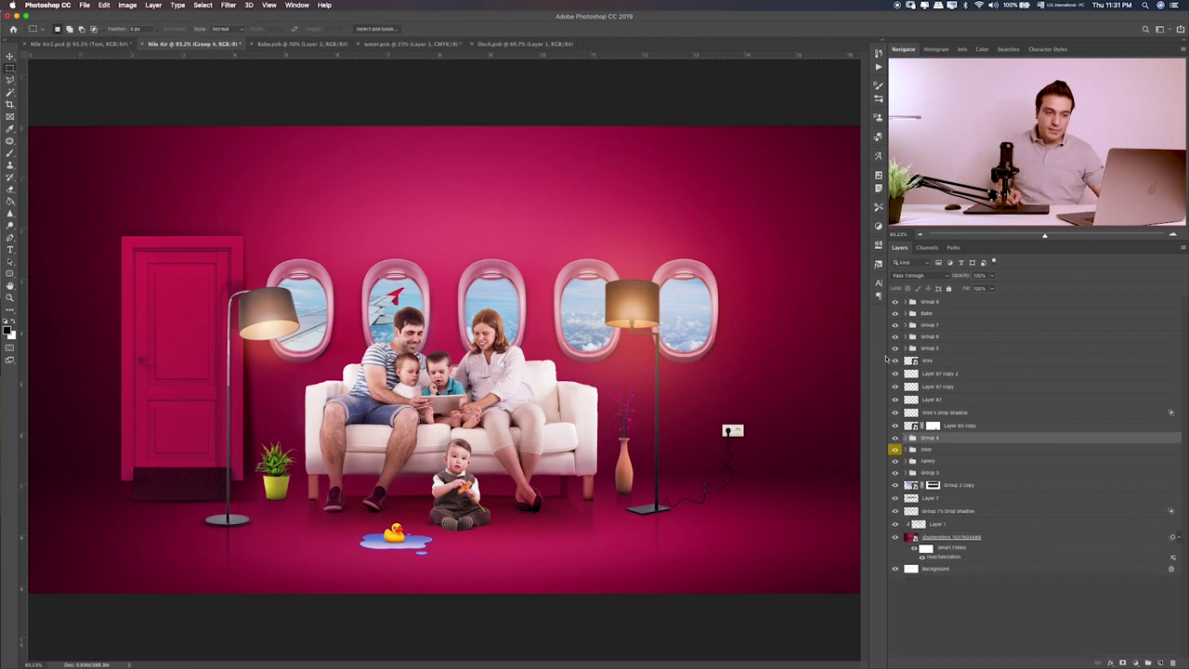
- Toggle layer visibility to locate Group 7, expand it, and select the Lamp layer
click(896, 348)
click(895, 337)
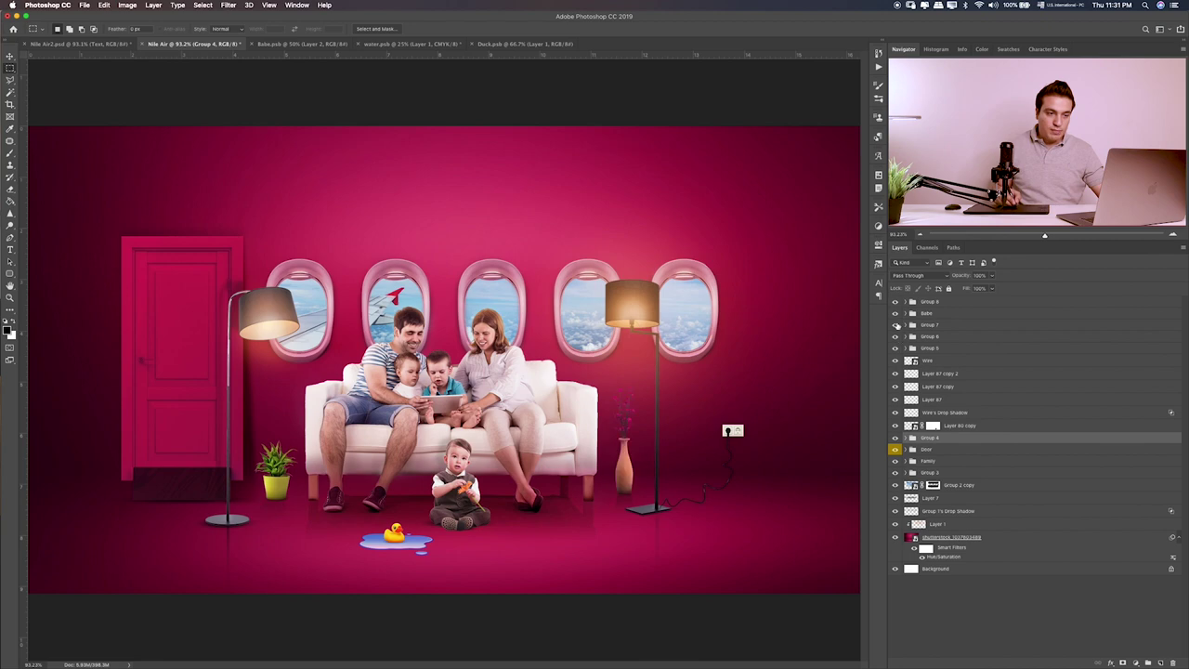
click(895, 325)
click(909, 328)
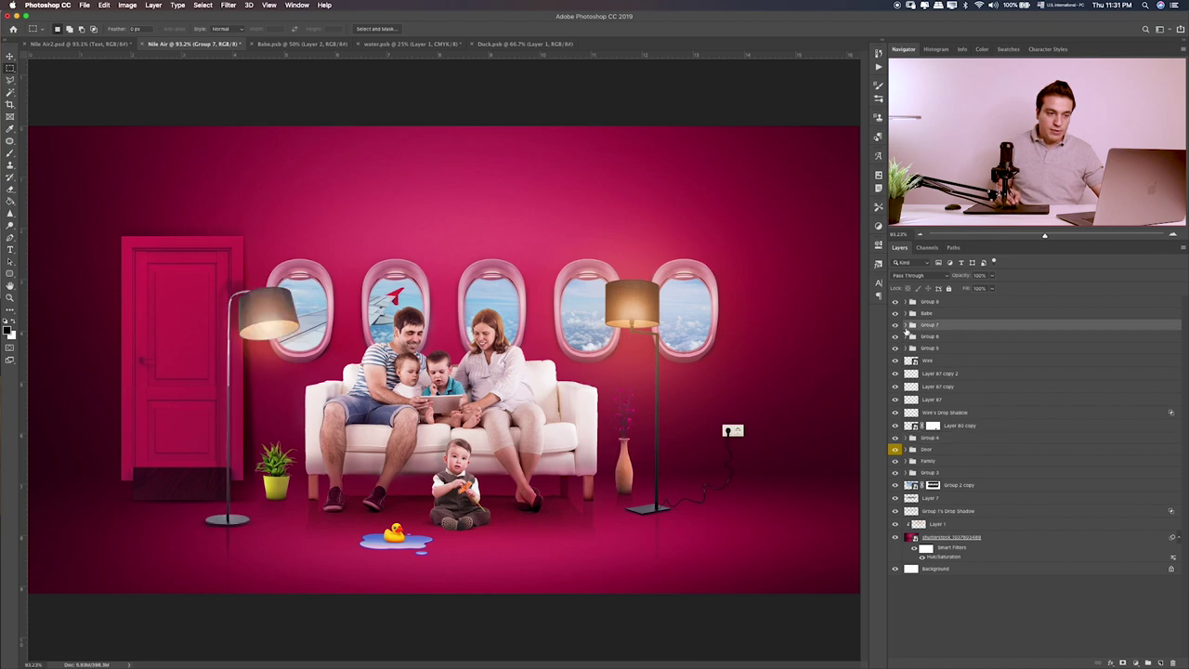
click(906, 327)
click(949, 364)
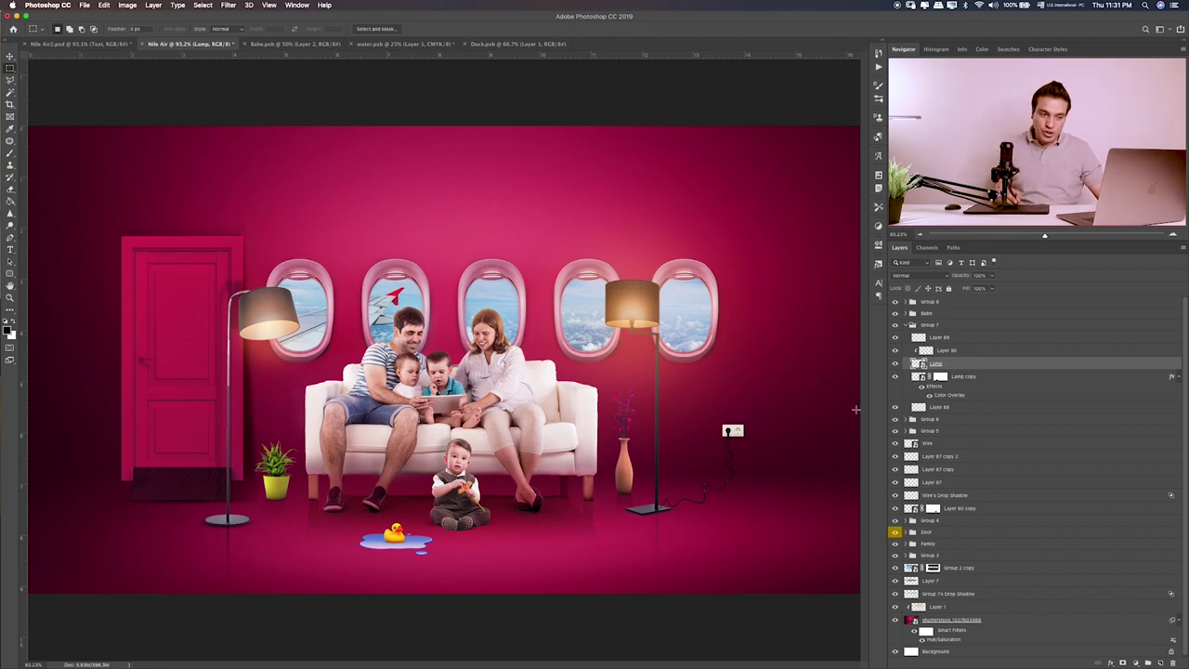
- Duplicate the Lamp layer and skew the copy across the door as a cast shadow
click(1016, 379)
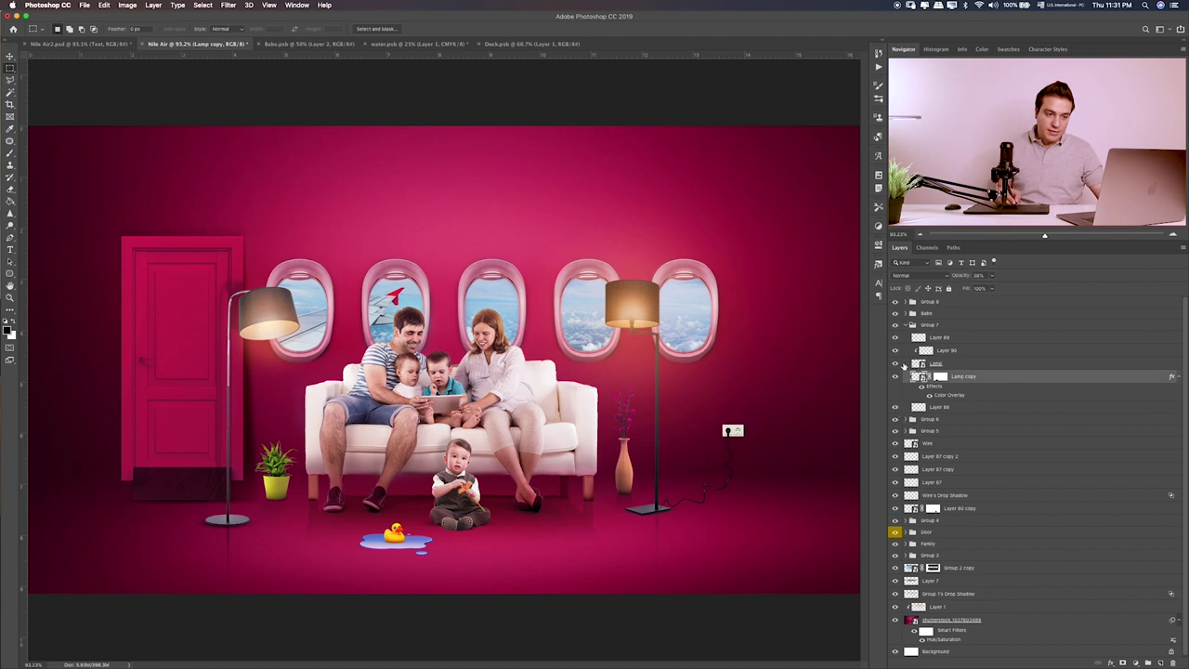
click(897, 363)
drag(934, 364, 963, 376)
key(ctrl+t)
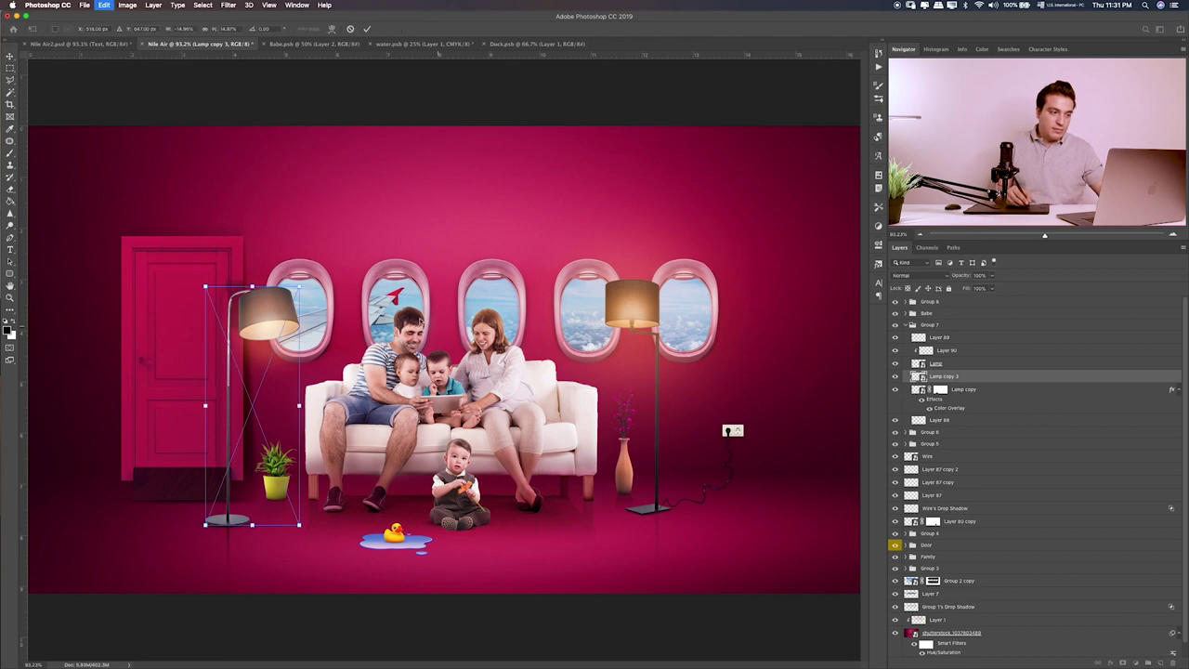
drag(252, 287, 174, 325)
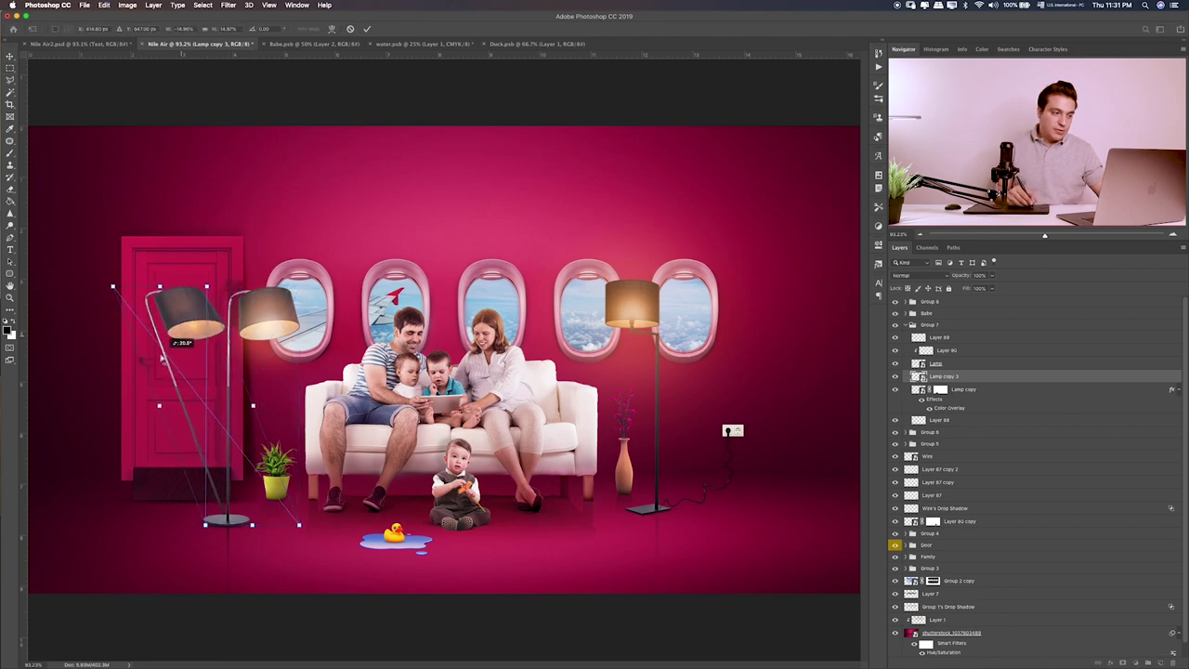
mouse_move(154, 285)
mouse_down()
mouse_move(210, 424)
mouse_move(180, 425)
mouse_up()
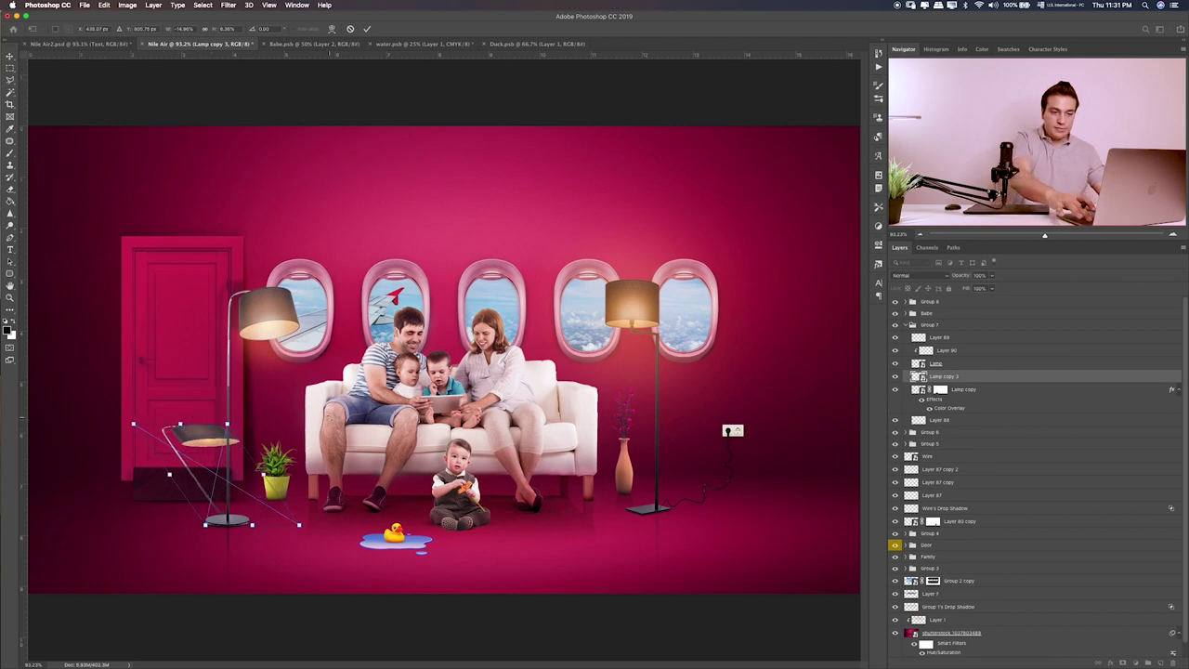
key(Return)
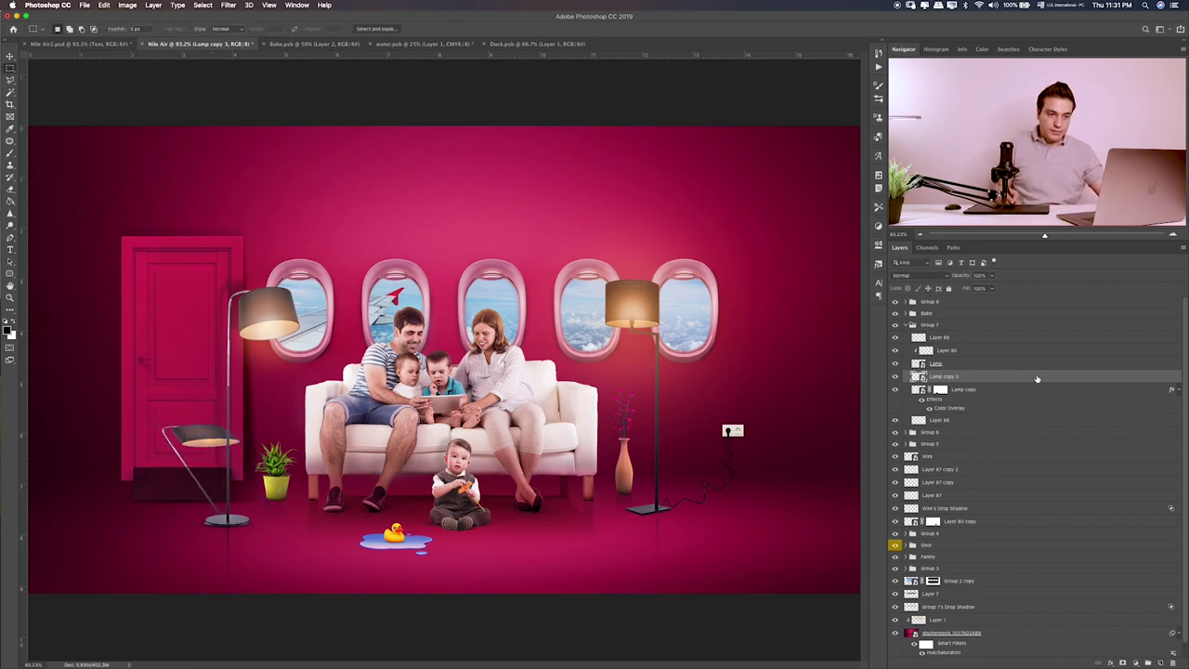
- Give the lamp shadow a black Color Overlay and set its opacity to 28%
double_click(1037, 379)
click(195, 308)
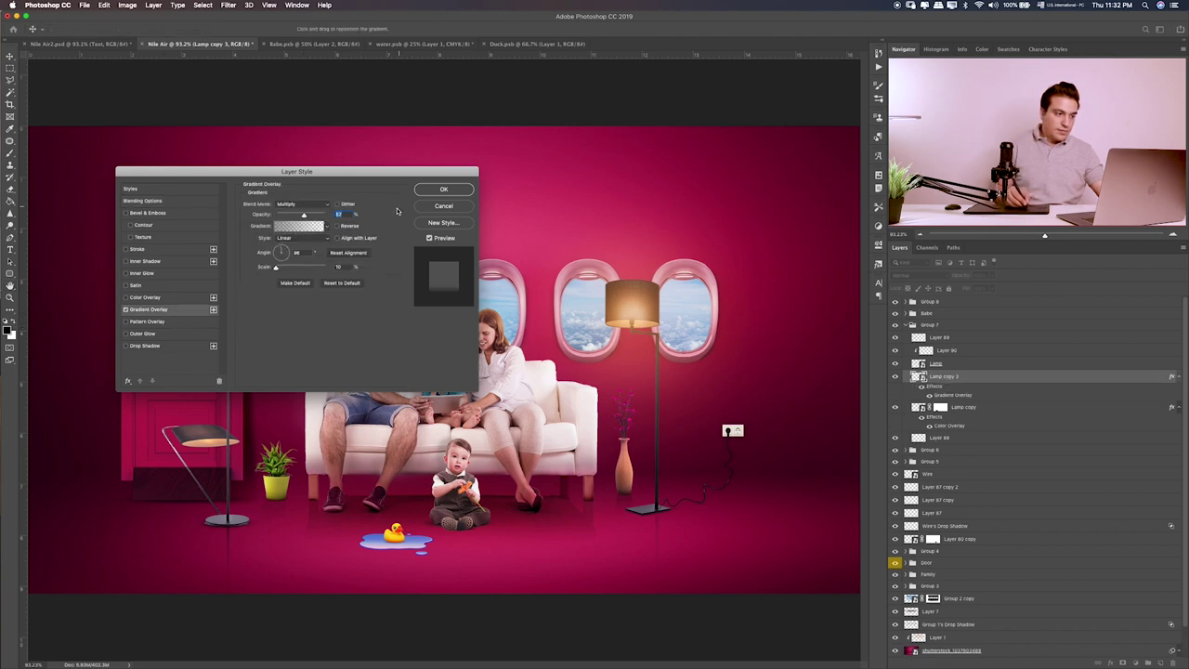
click(126, 309)
click(172, 297)
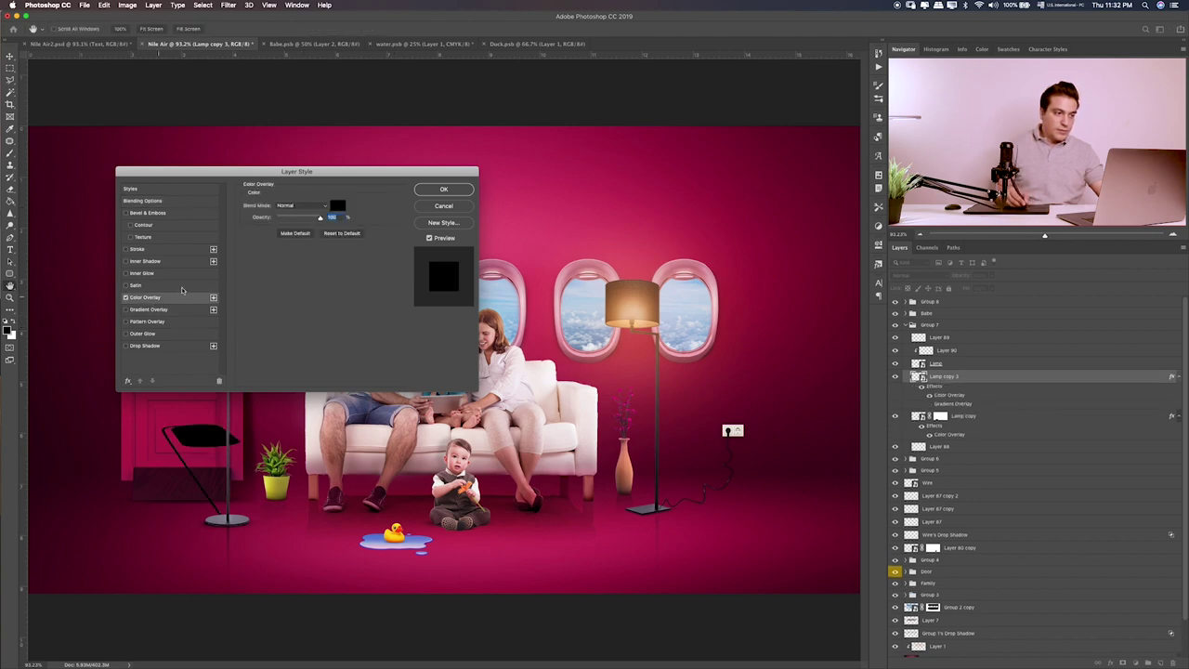
click(444, 191)
click(994, 277)
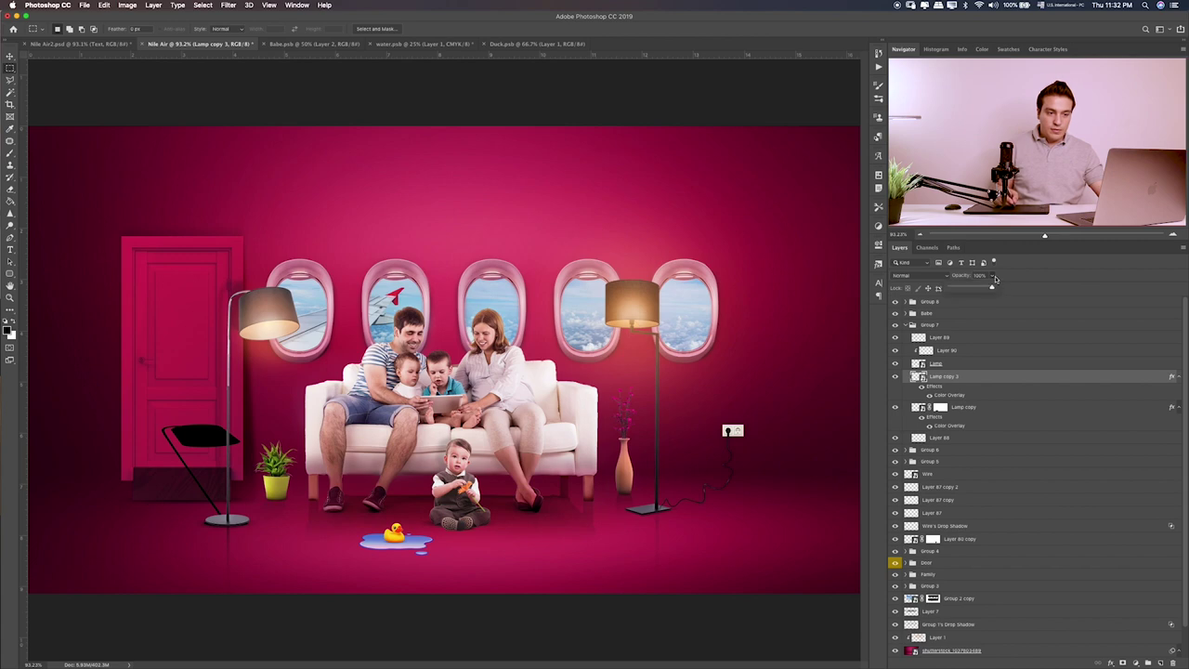
drag(965, 289, 950, 292)
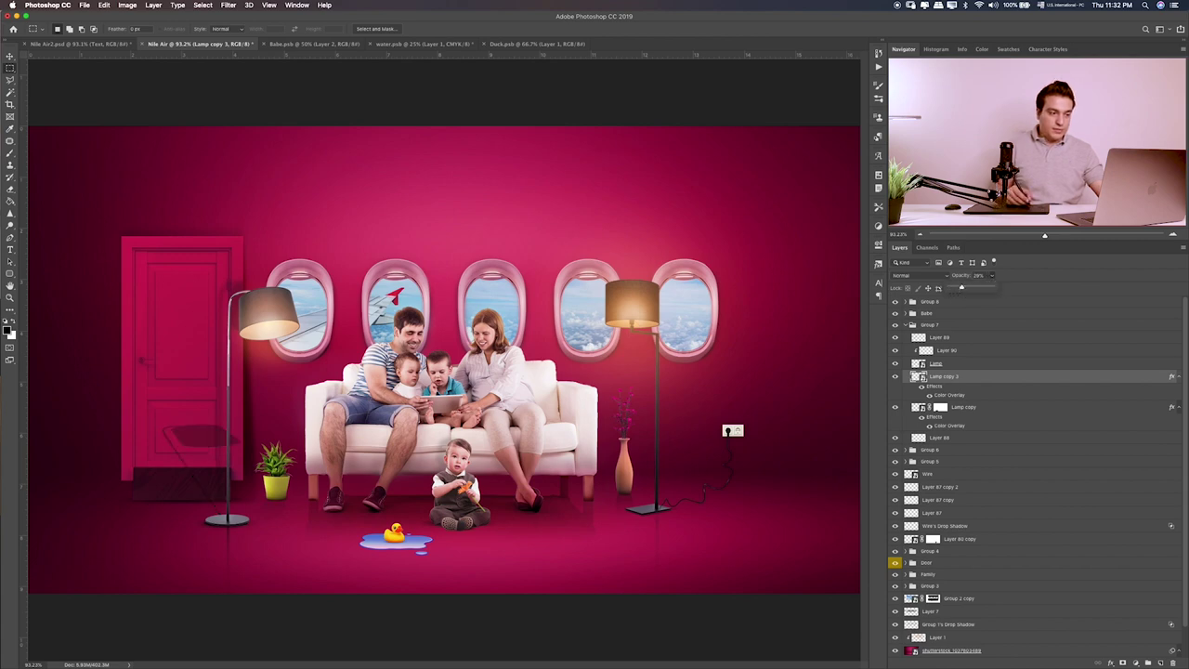
scroll(332, 497, up, 1)
- Add a layer mask to the lamp shadow and test erasing its right part on the door
scroll(353, 484, up, 1)
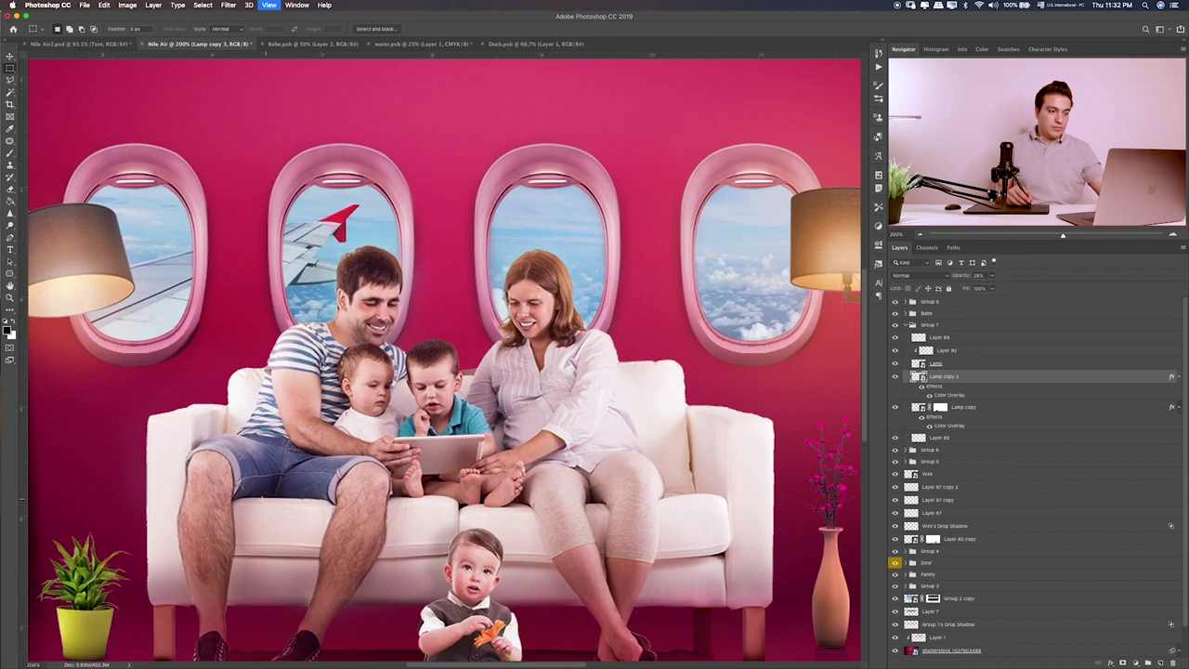
scroll(390, 464, up, 1)
scroll(419, 451, up, 1)
scroll(419, 450, left, 2)
scroll(419, 450, down, 1)
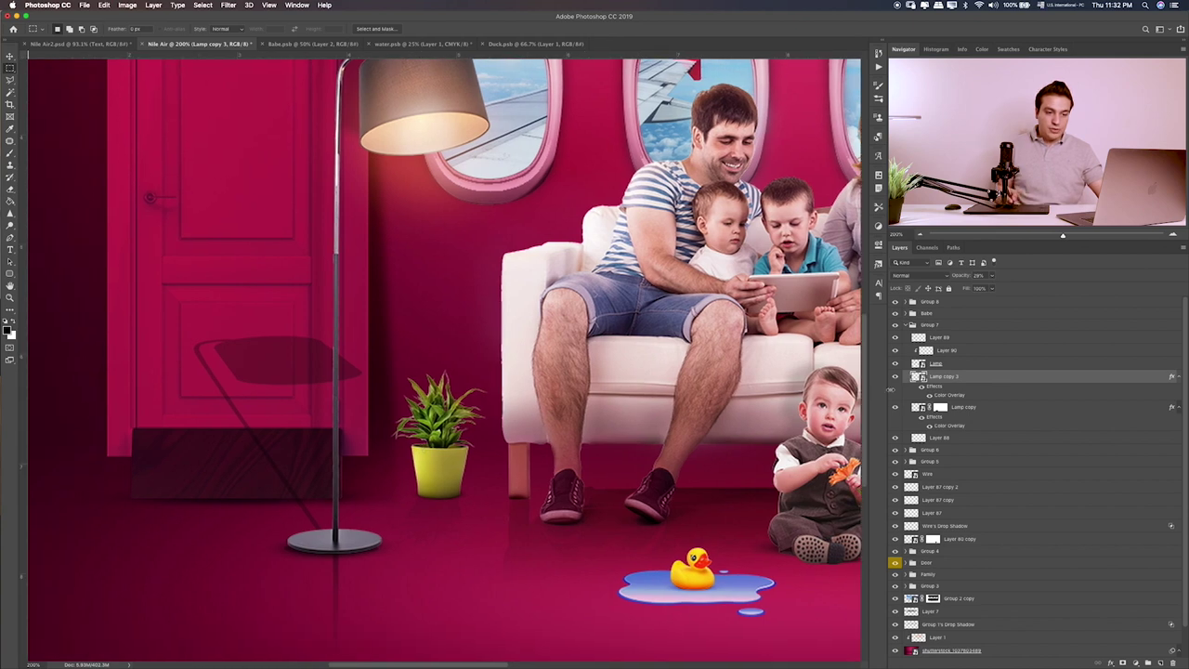
click(1124, 663)
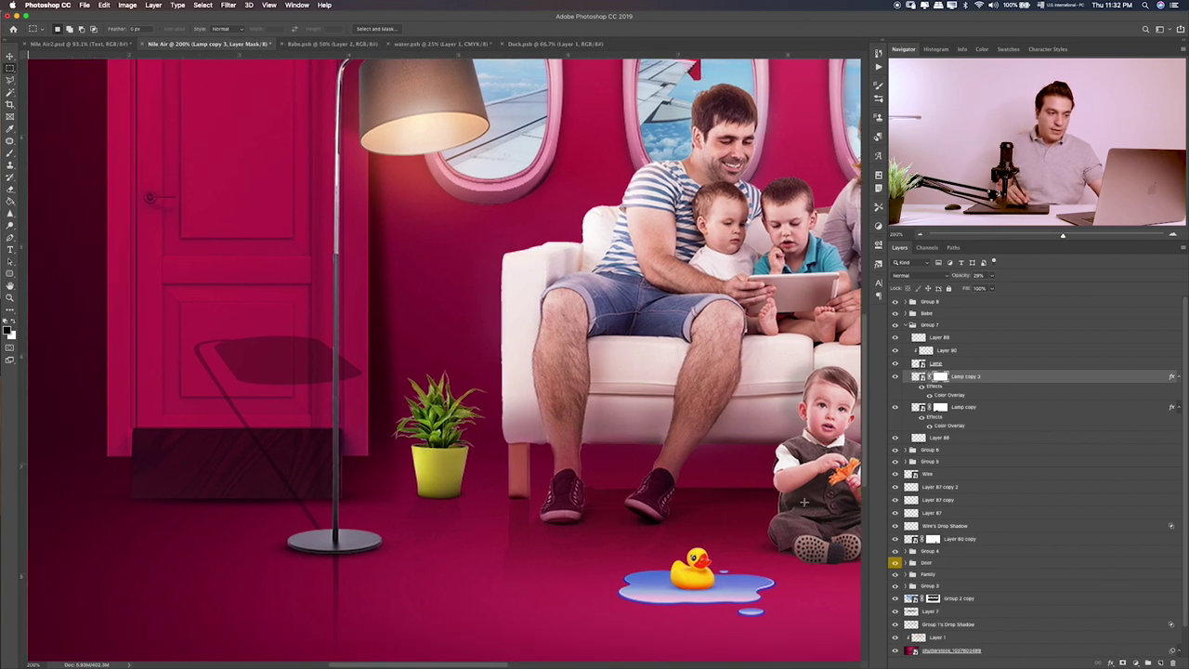
key(b)
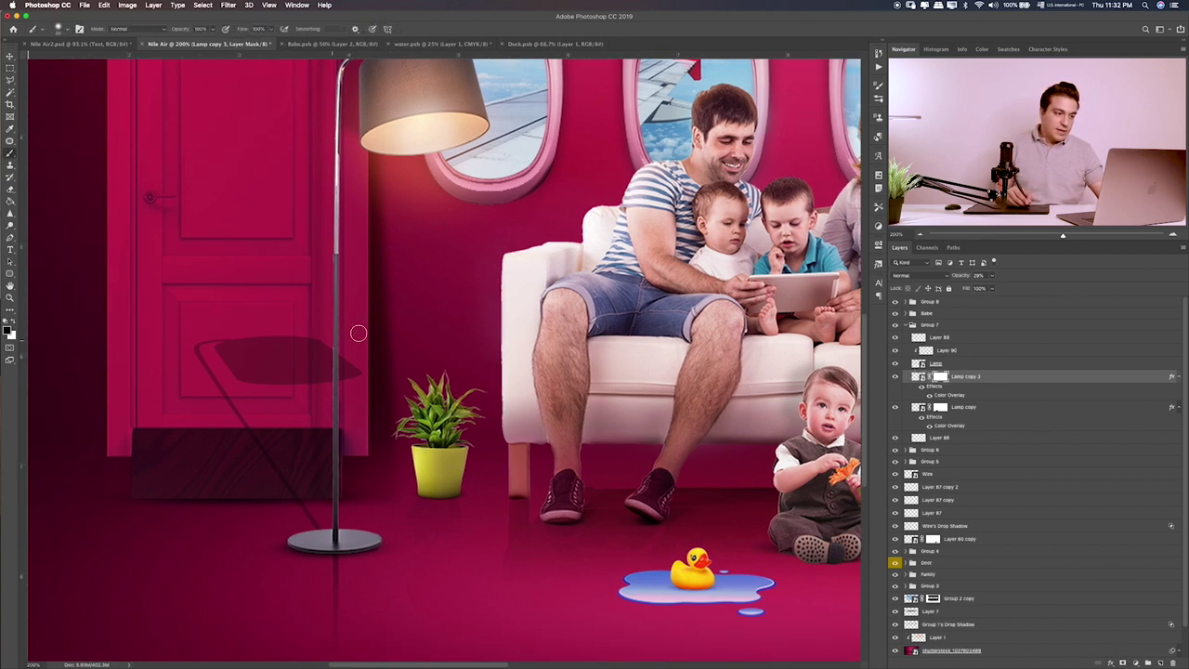
drag(353, 344, 312, 343)
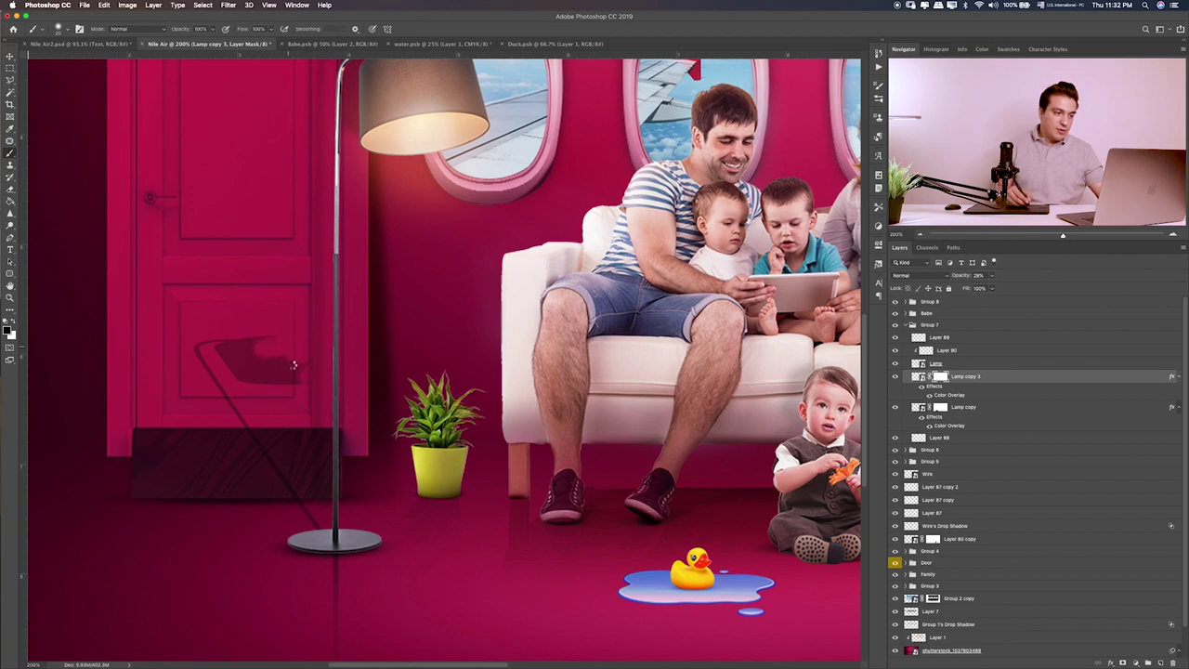
key(ctrl+z)
- Paint the mask with a larger 25%-opacity brush to fade most of the shadow off the door
key(2)
key(5)
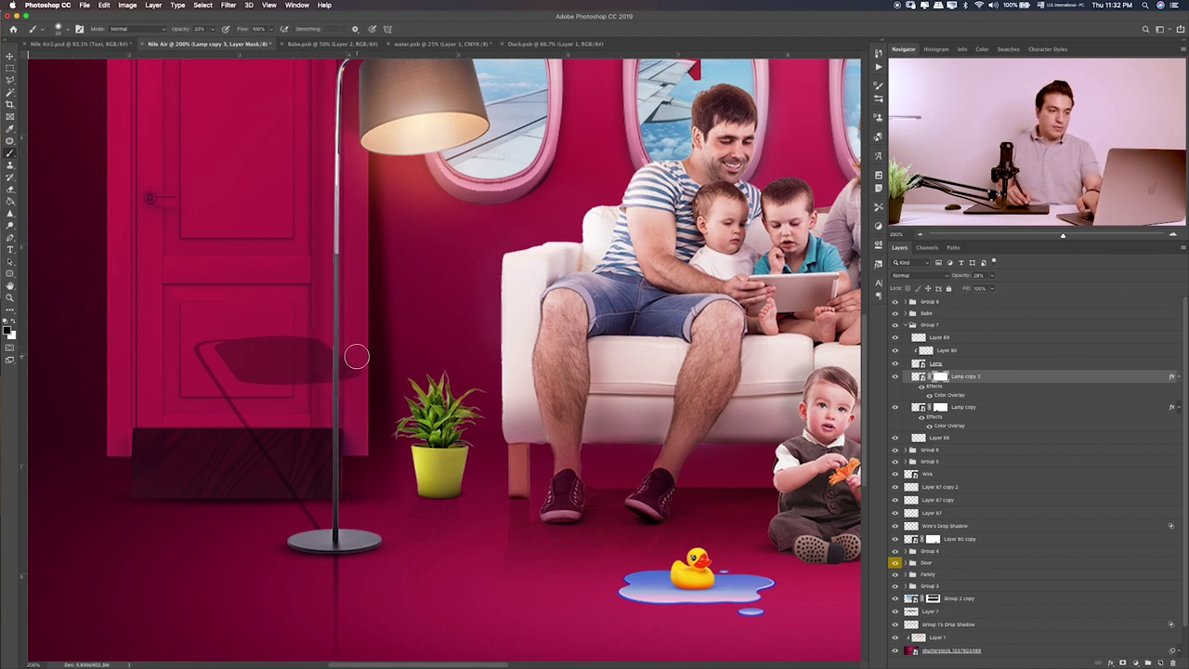
key(bracketright)
key(bracketright)
key(bracketright)
mouse_move(238, 361)
mouse_down()
mouse_move(403, 344)
mouse_move(167, 369)
mouse_move(217, 350)
mouse_move(185, 353)
mouse_up()
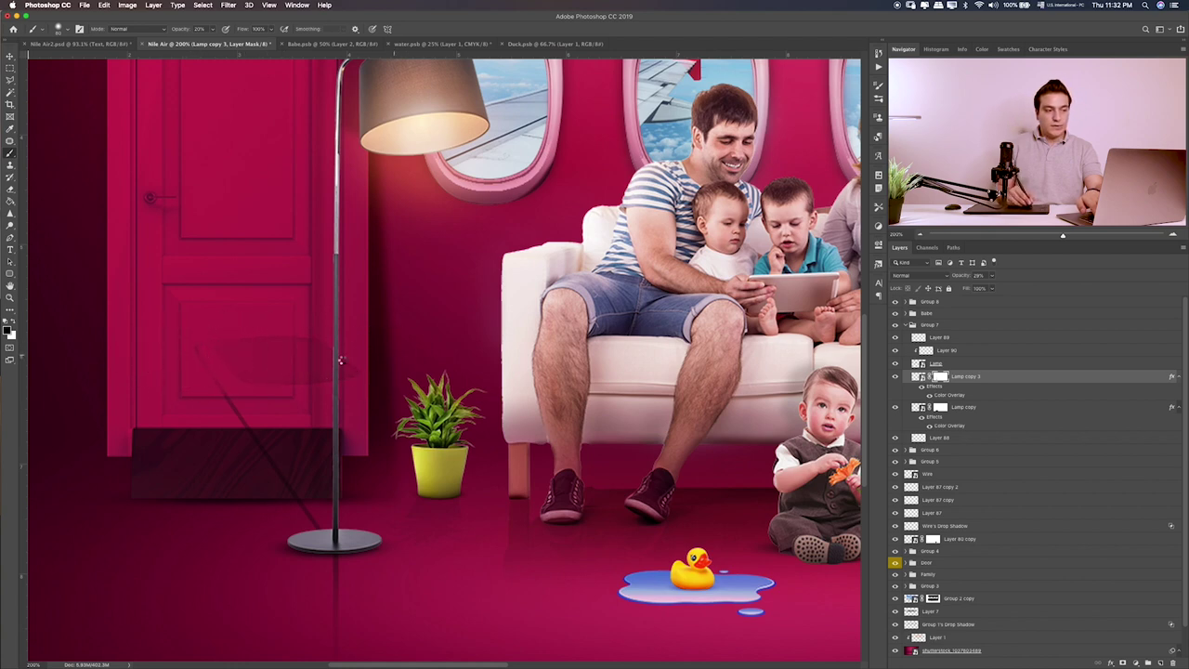
key(bracketright)
key(bracketright)
mouse_move(350, 397)
mouse_down()
mouse_move(207, 380)
mouse_move(229, 430)
mouse_move(336, 430)
mouse_move(266, 344)
mouse_move(165, 353)
mouse_move(223, 374)
mouse_move(142, 351)
mouse_move(285, 424)
mouse_move(266, 464)
mouse_move(273, 443)
mouse_move(159, 442)
mouse_up()
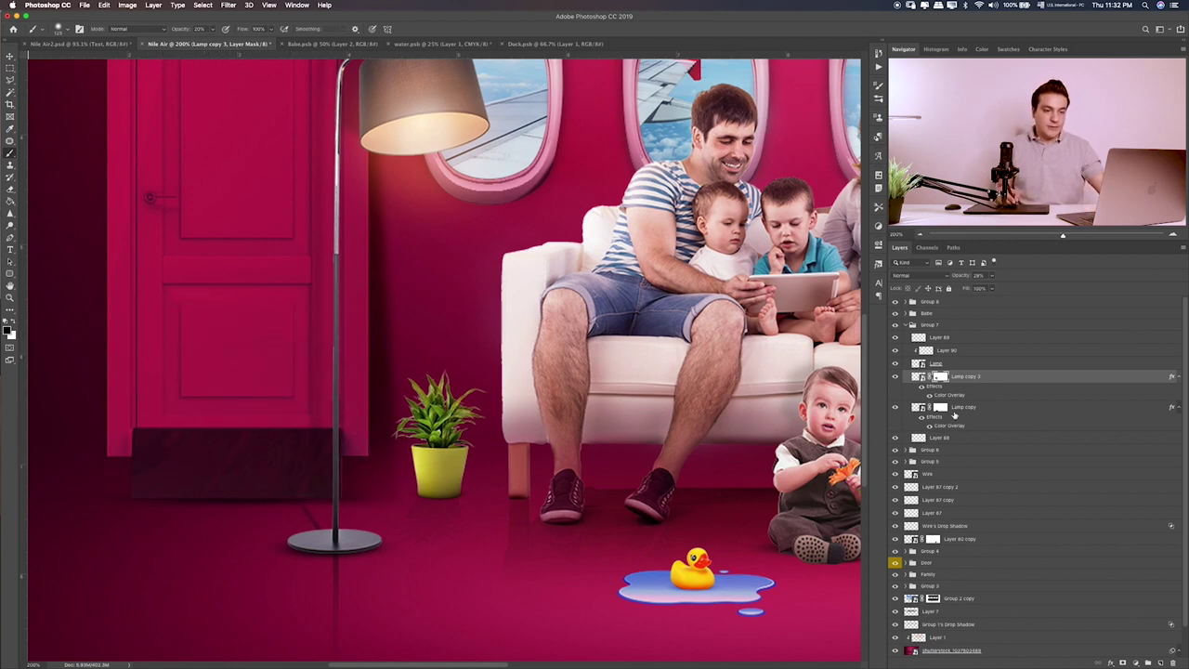
- Squash the lamp shadow shorter and widen it slightly along the floor
key(ctrl+t)
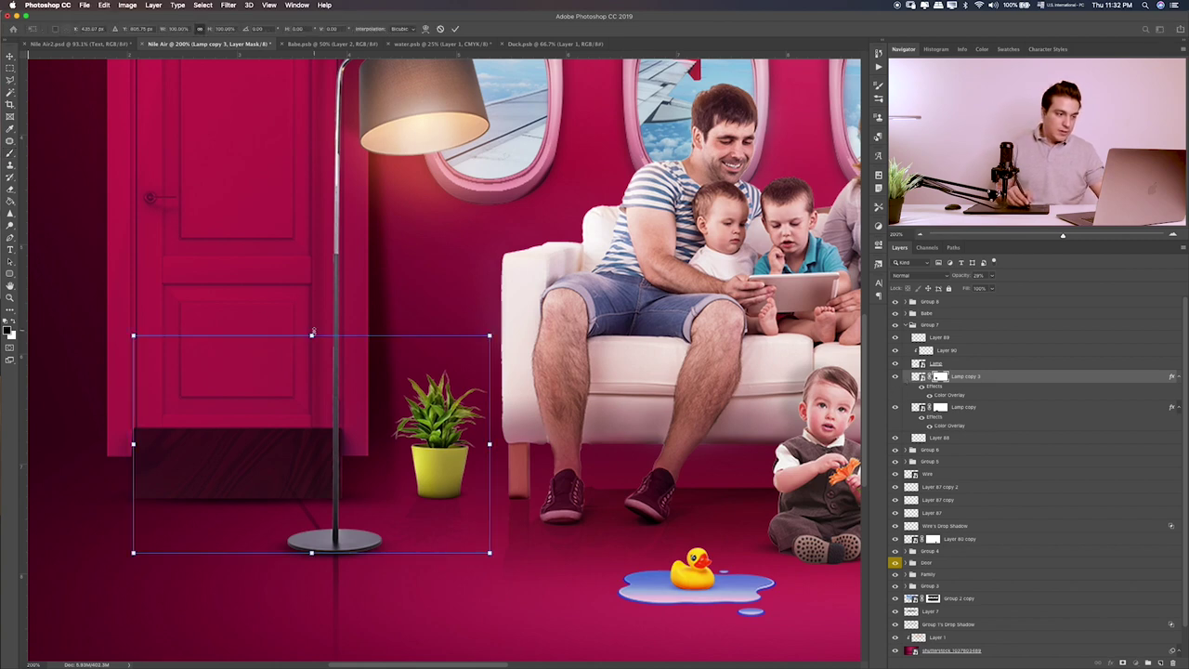
drag(311, 335, 310, 378)
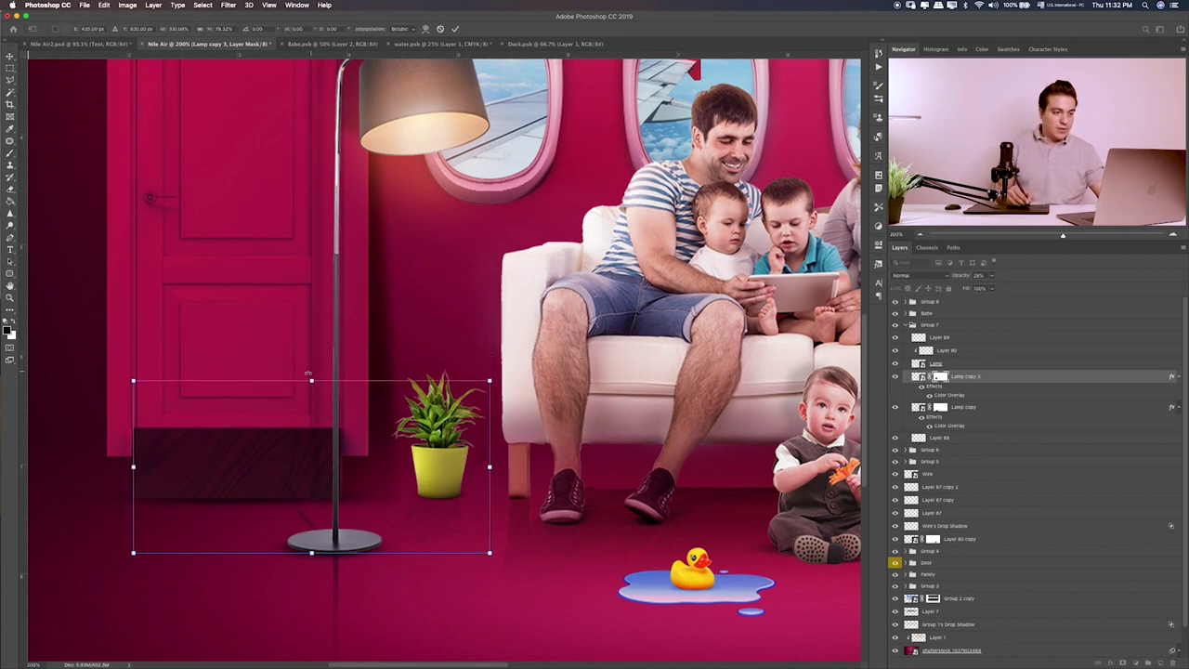
drag(490, 466, 505, 466)
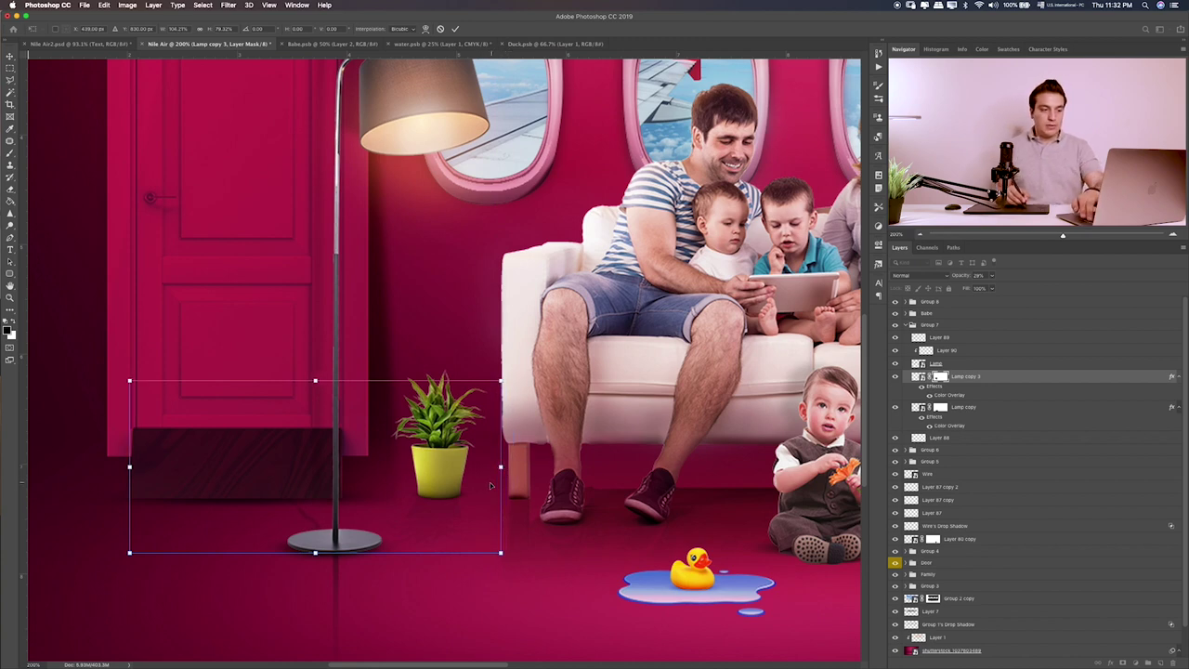
key(Return)
key(b)
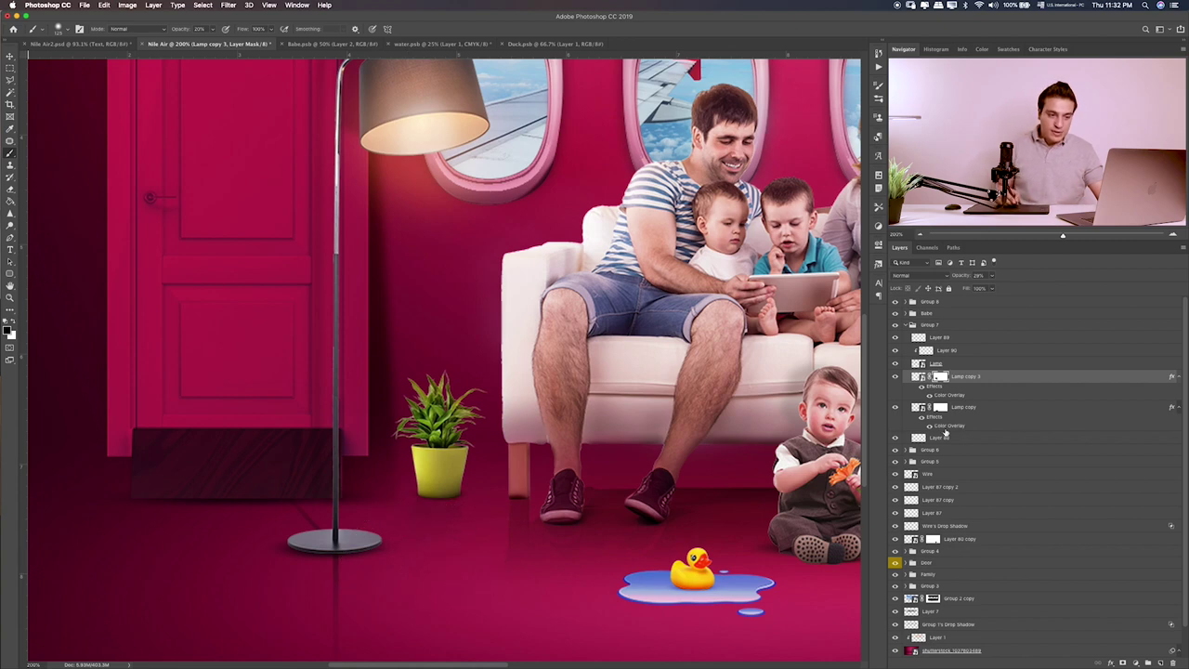
click(908, 438)
- Stretch the lamp base on Layer 88 slightly taller
key(ctrl+t)
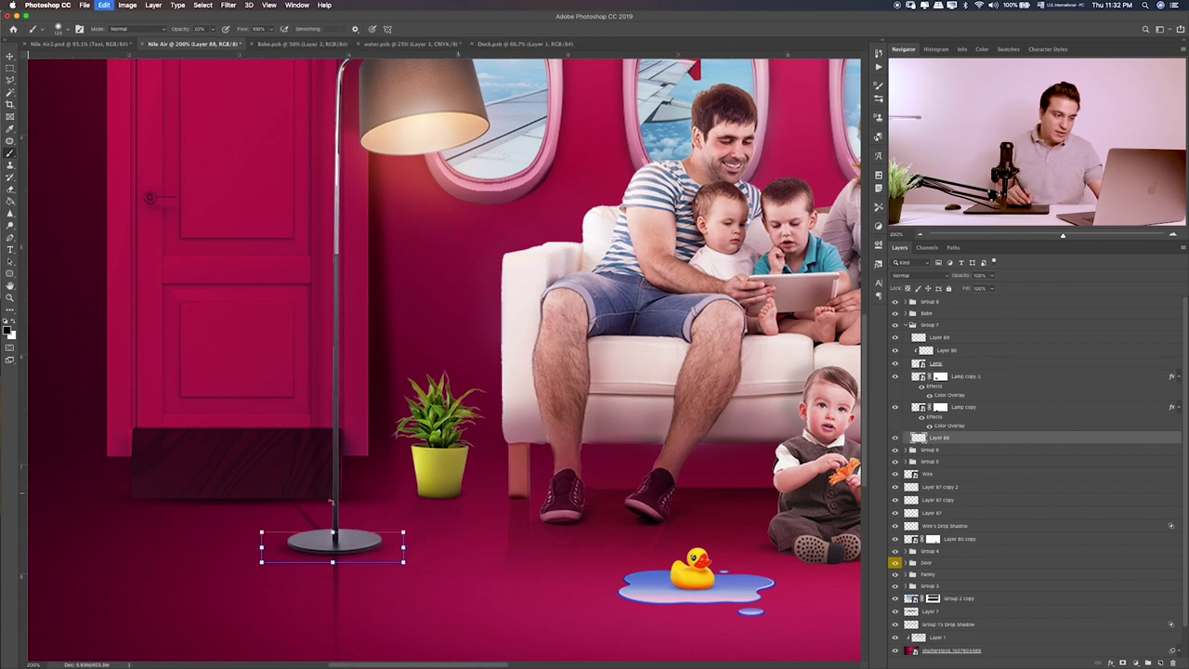
drag(331, 532, 330, 517)
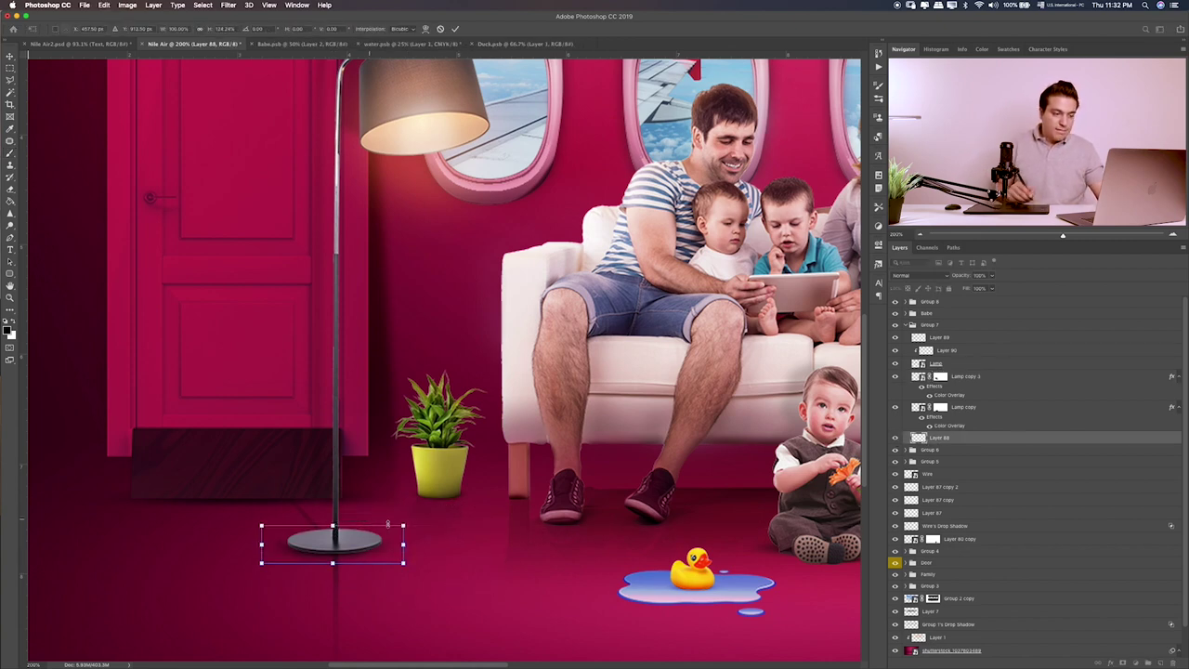
key(Return)
key(b)
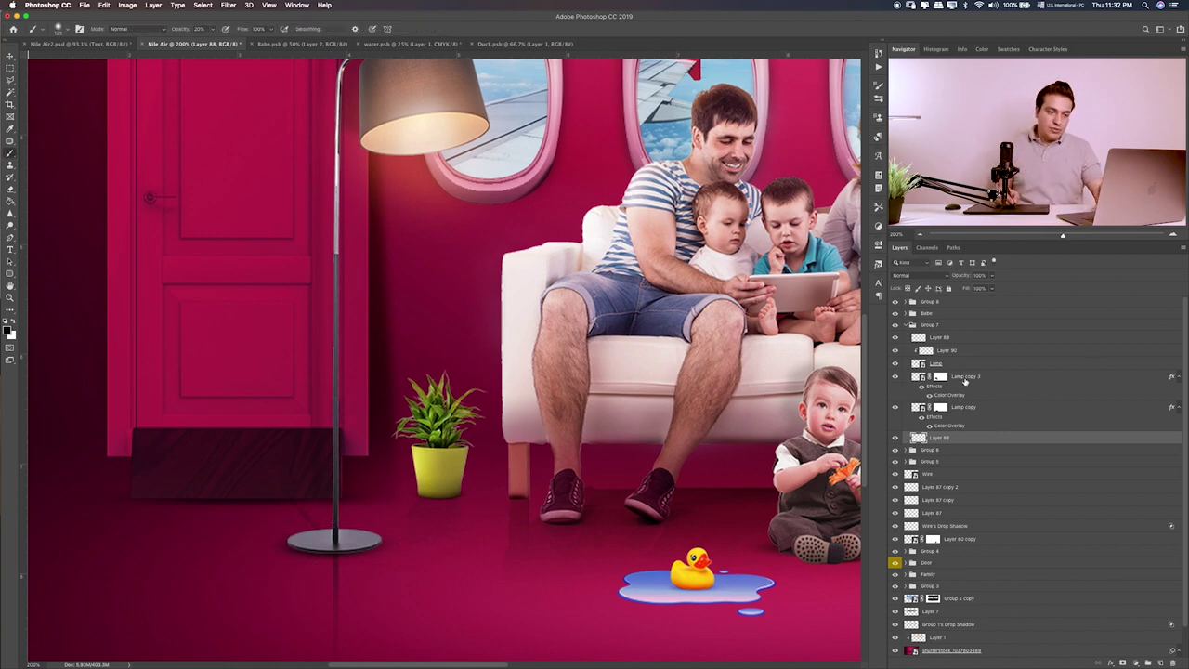
- Fine-tune the Lamp copy 3 shadow's opacity and fit the whole image on screen
click(964, 377)
click(995, 280)
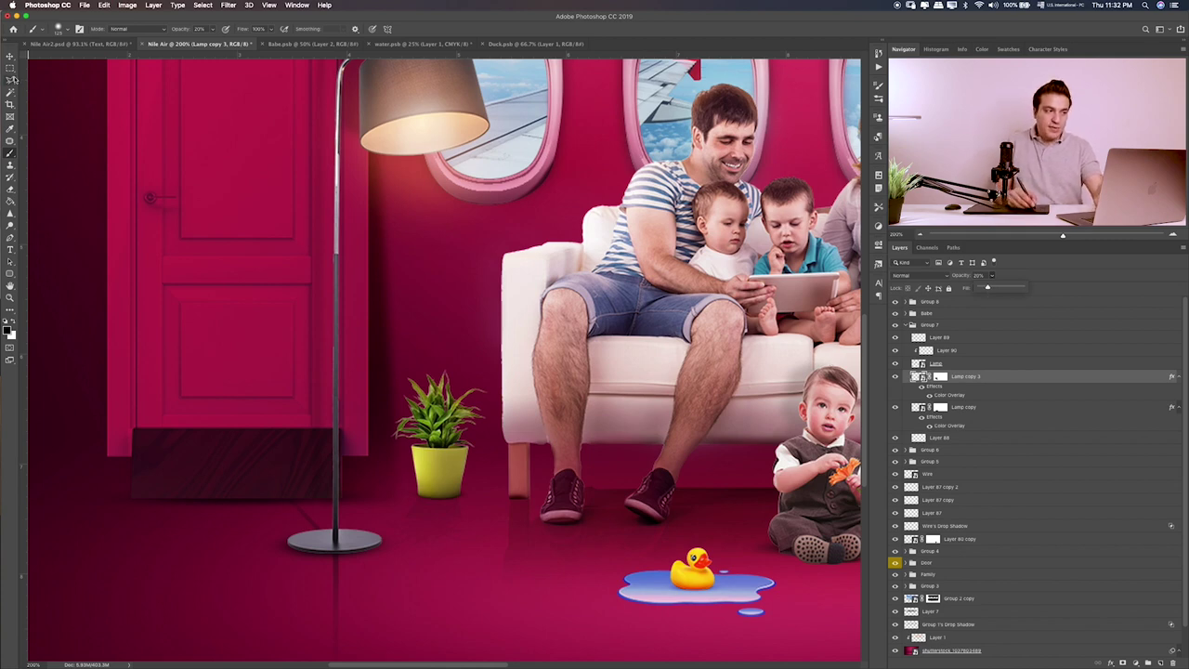
key(m)
key(super+0)
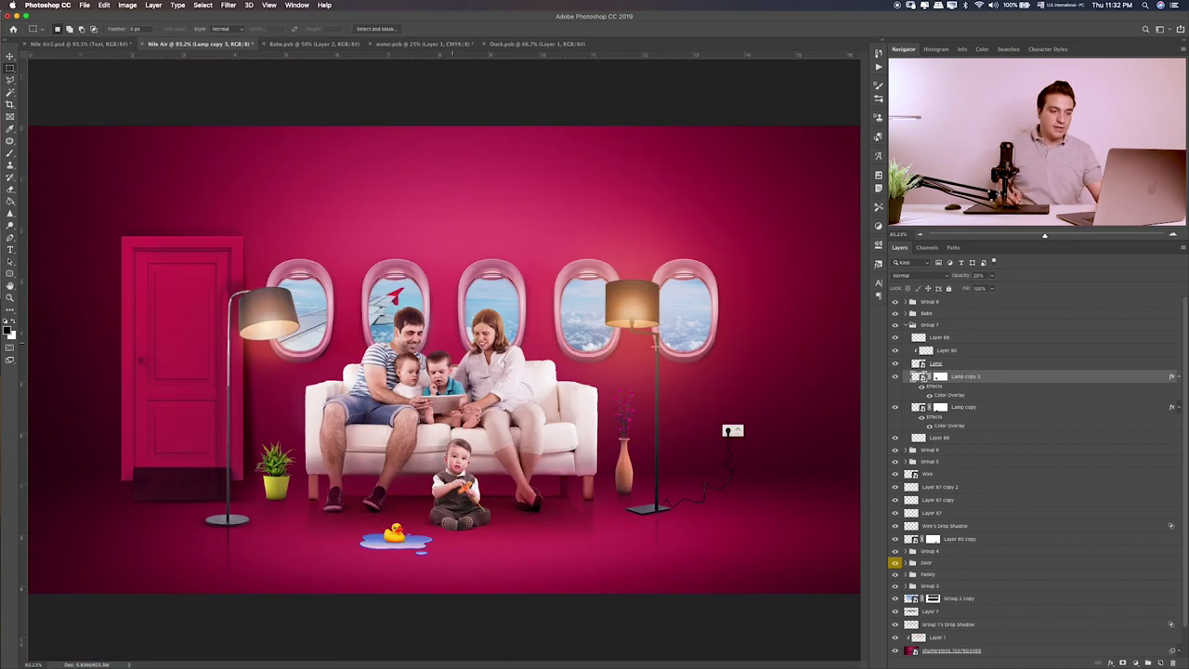
click(924, 319)
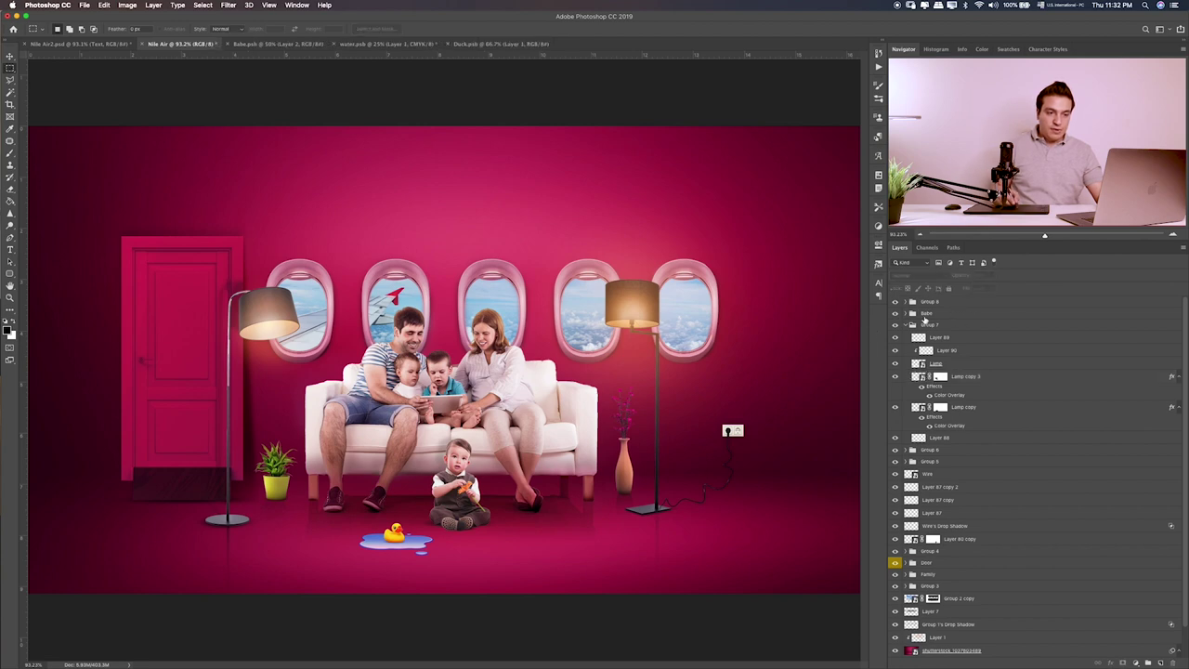
click(910, 325)
key(super+Tab)
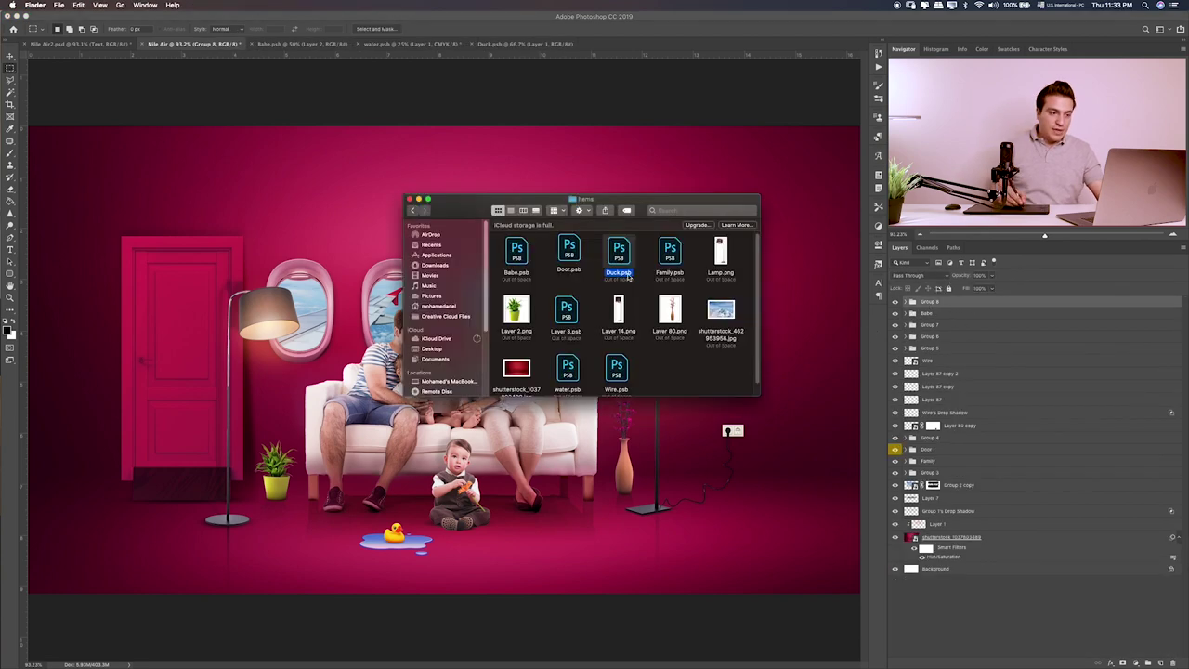
click(578, 325)
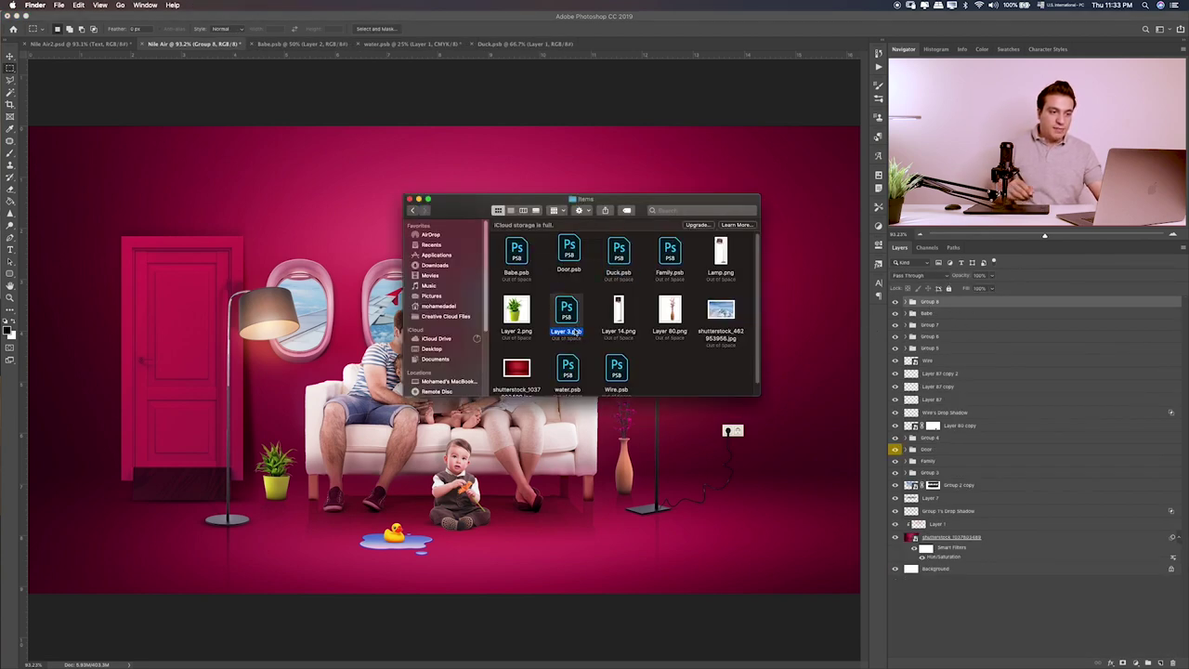
key(space)
key(Up)
key(Left)
key(Right)
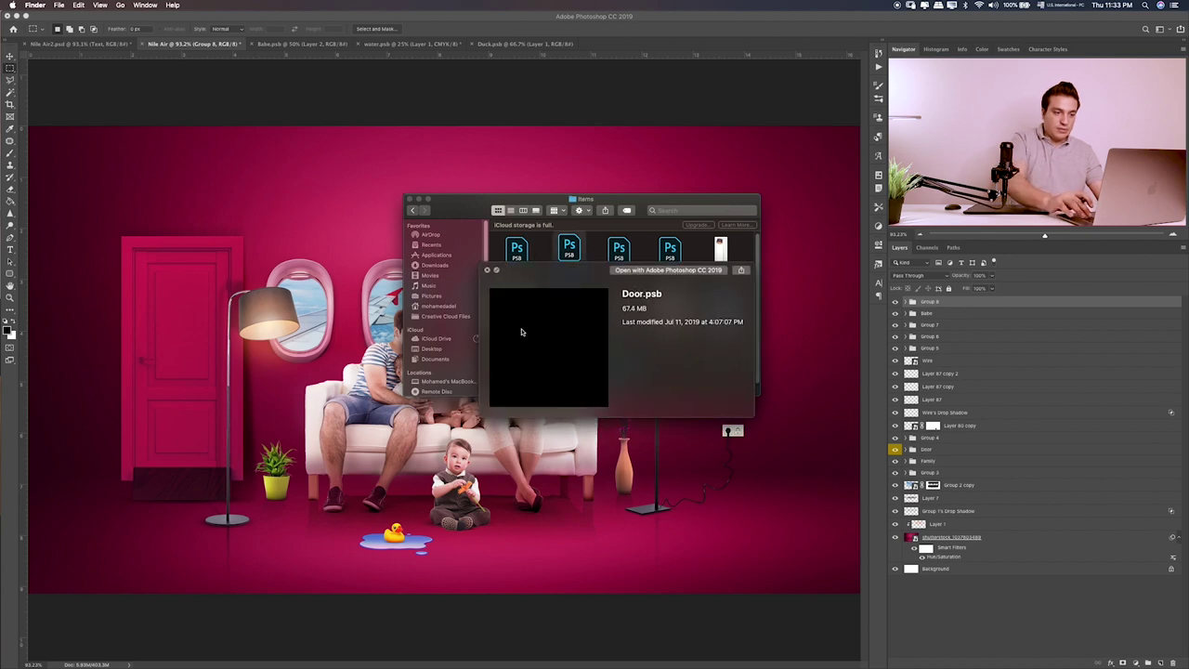
key(Right)
key(Right)
key(Left)
key(Left)
key(Left)
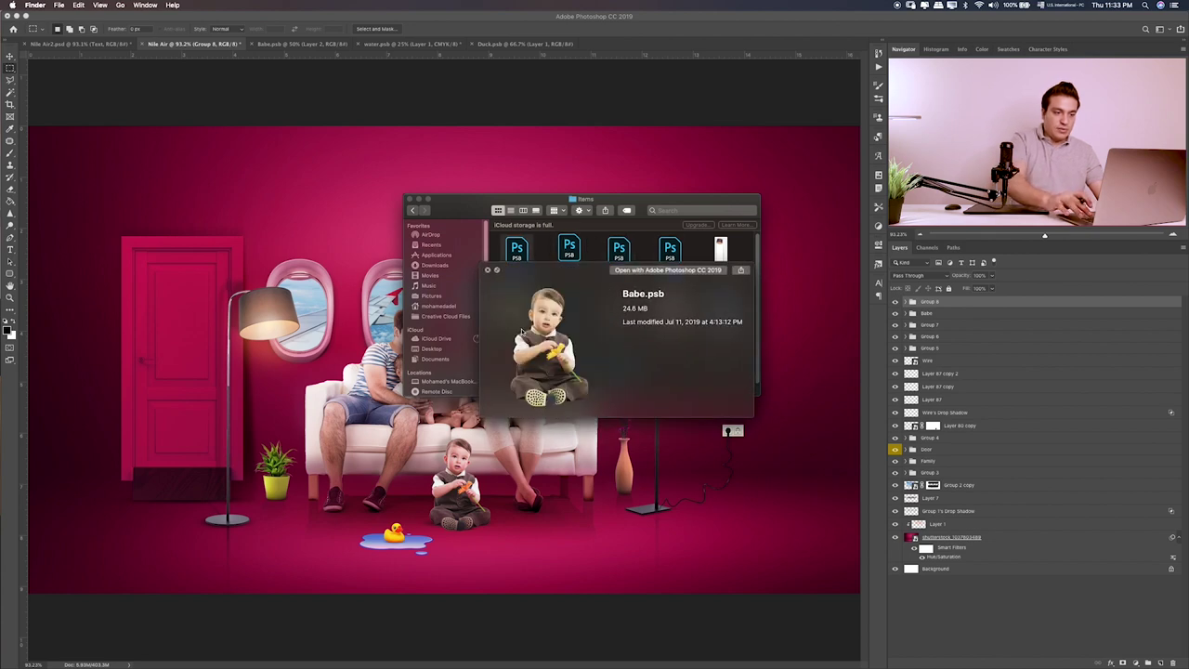
key(Right)
key(Right)
key(Right)
key(Right)
key(Down)
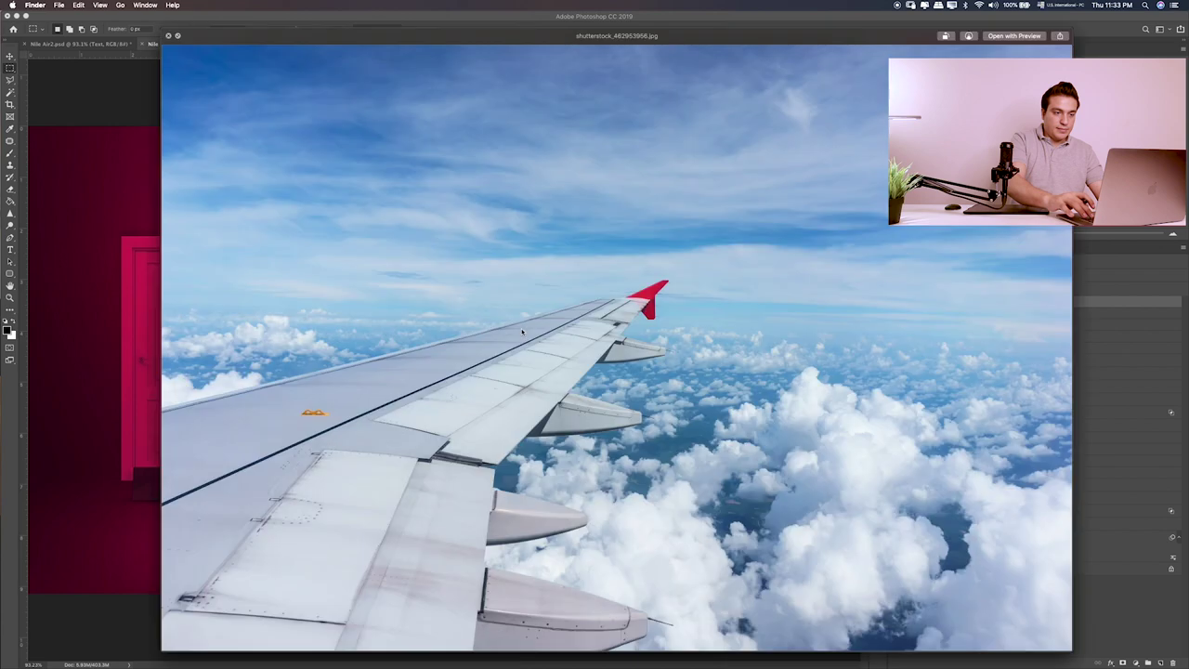
key(Up)
key(Left)
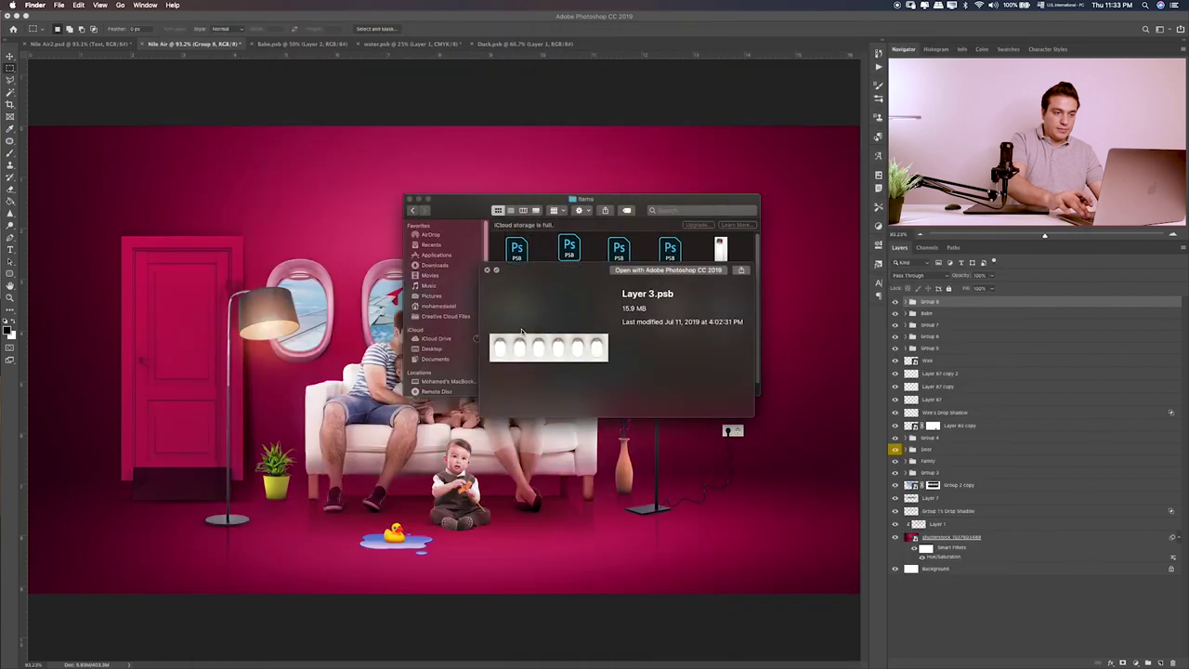
key(Down)
key(Right)
key(Right)
key(space)
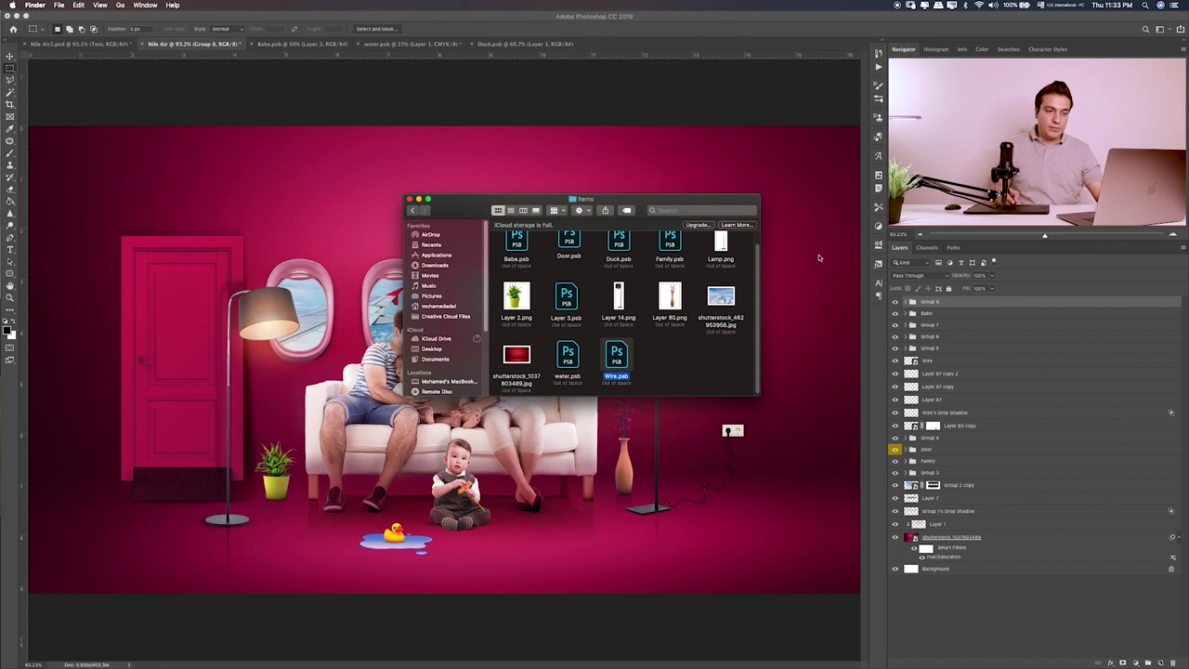
click(1033, 421)
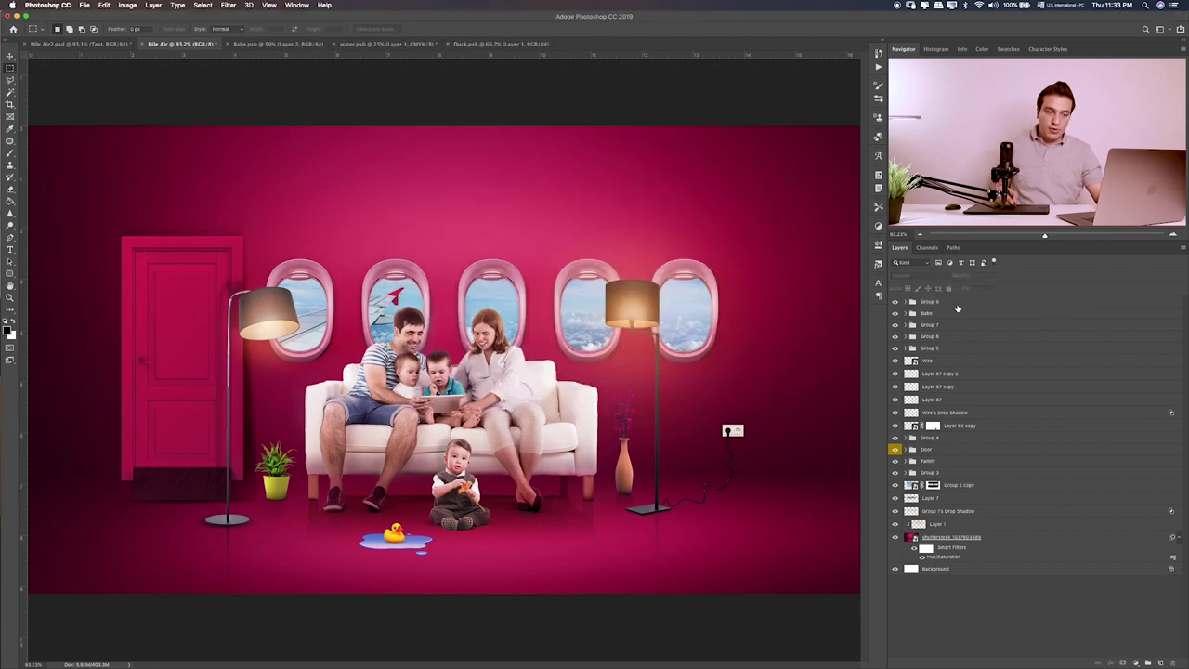
- Add a Selective Color layer above Group 8 and reduce magenta in the Reds range
click(957, 304)
click(1136, 663)
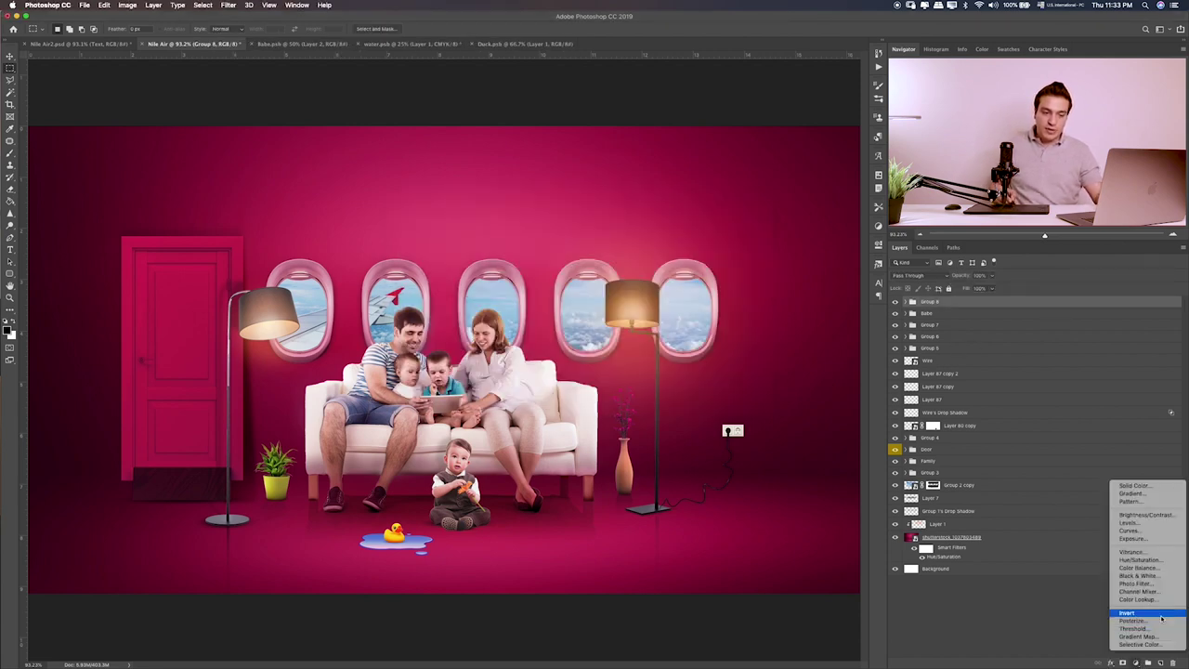
click(1150, 647)
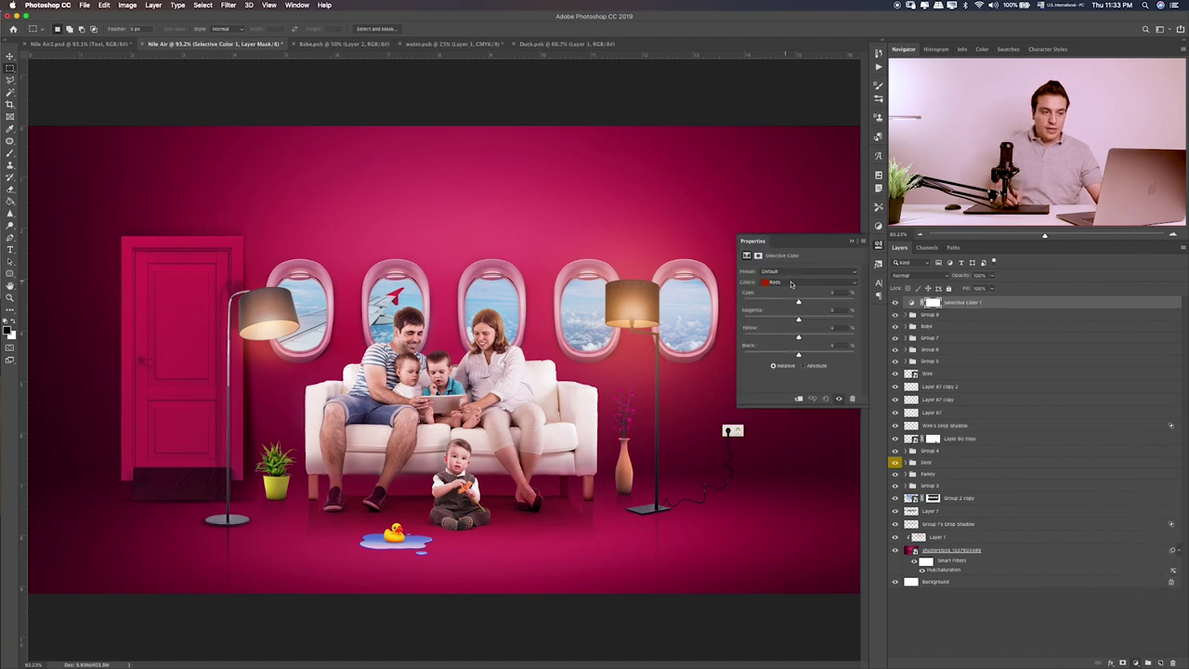
click(792, 283)
click(773, 383)
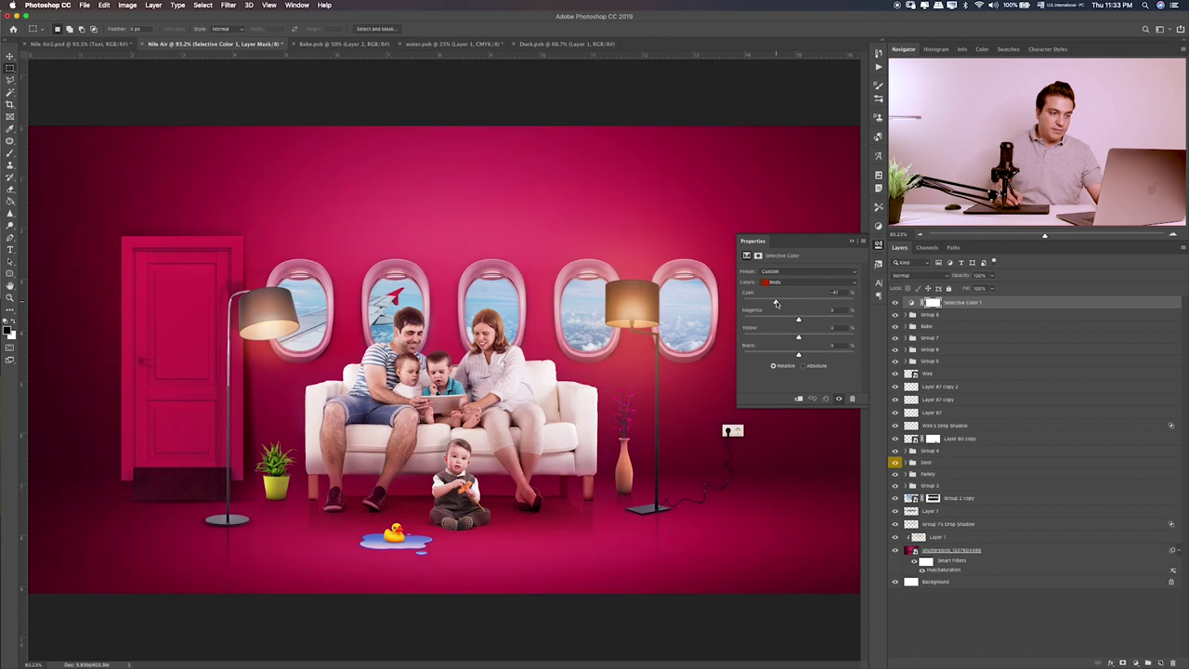
drag(790, 321, 780, 321)
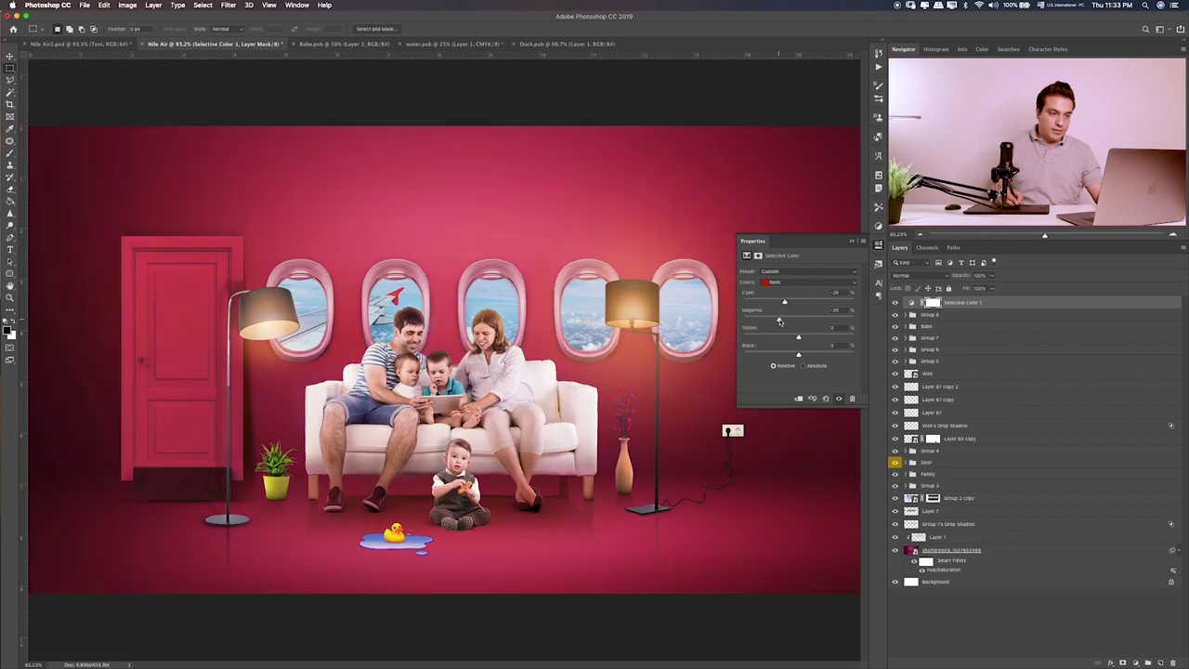
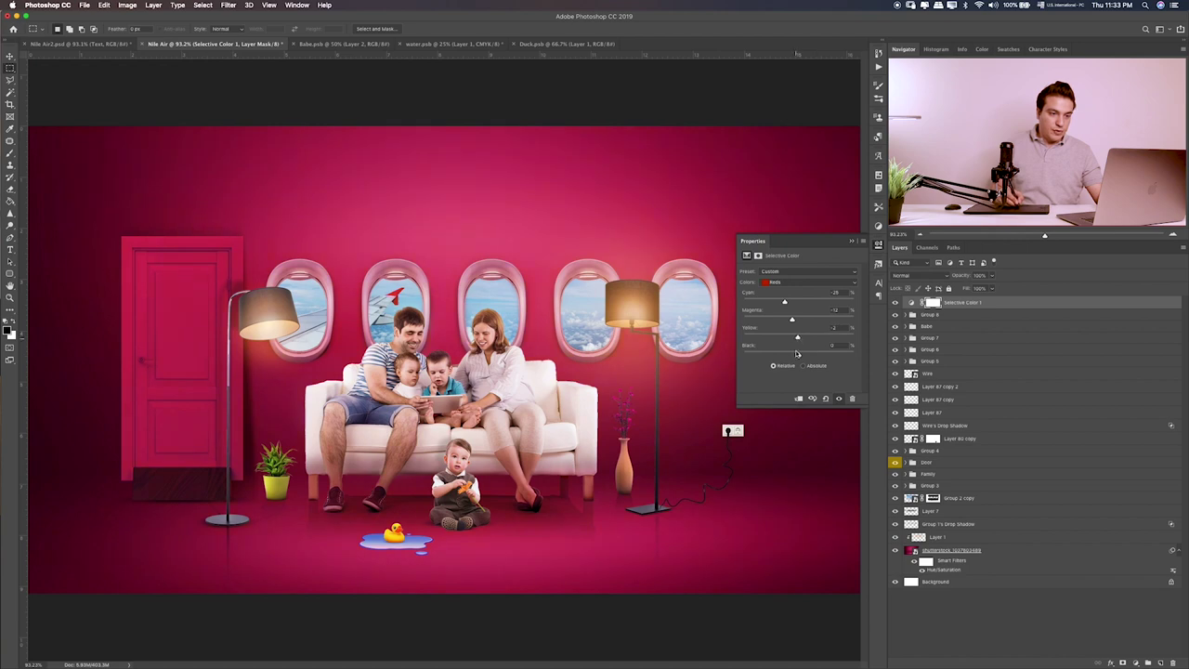
- Add black to the Reds, then push Neutrals toward cyan with slightly less black
mouse_move(799, 356)
mouse_down()
mouse_move(785, 358)
mouse_move(804, 357)
mouse_up()
click(819, 282)
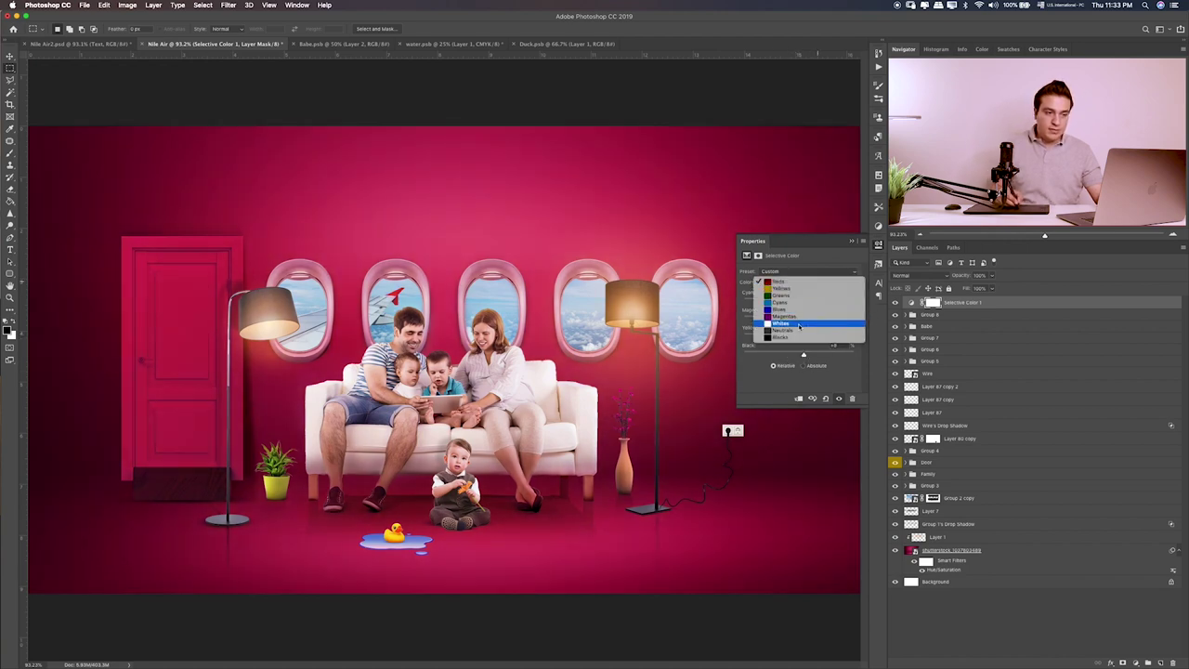
click(807, 334)
mouse_move(807, 303)
mouse_down()
mouse_move(822, 304)
mouse_move(774, 321)
mouse_move(802, 322)
mouse_up()
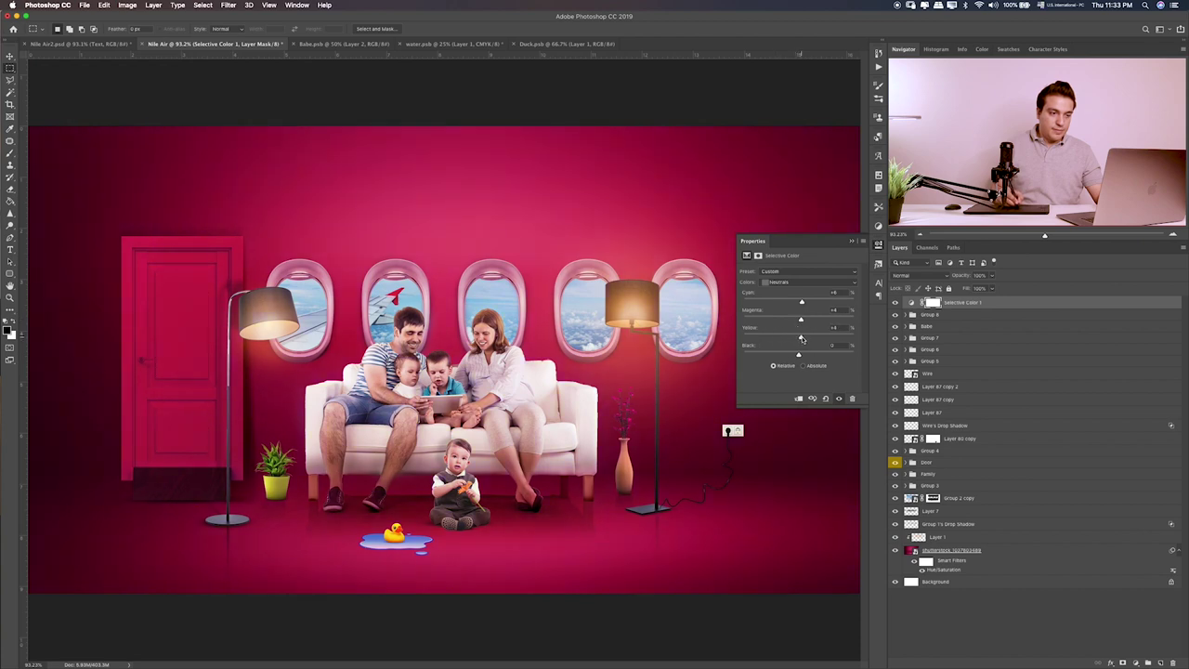
drag(799, 357, 793, 359)
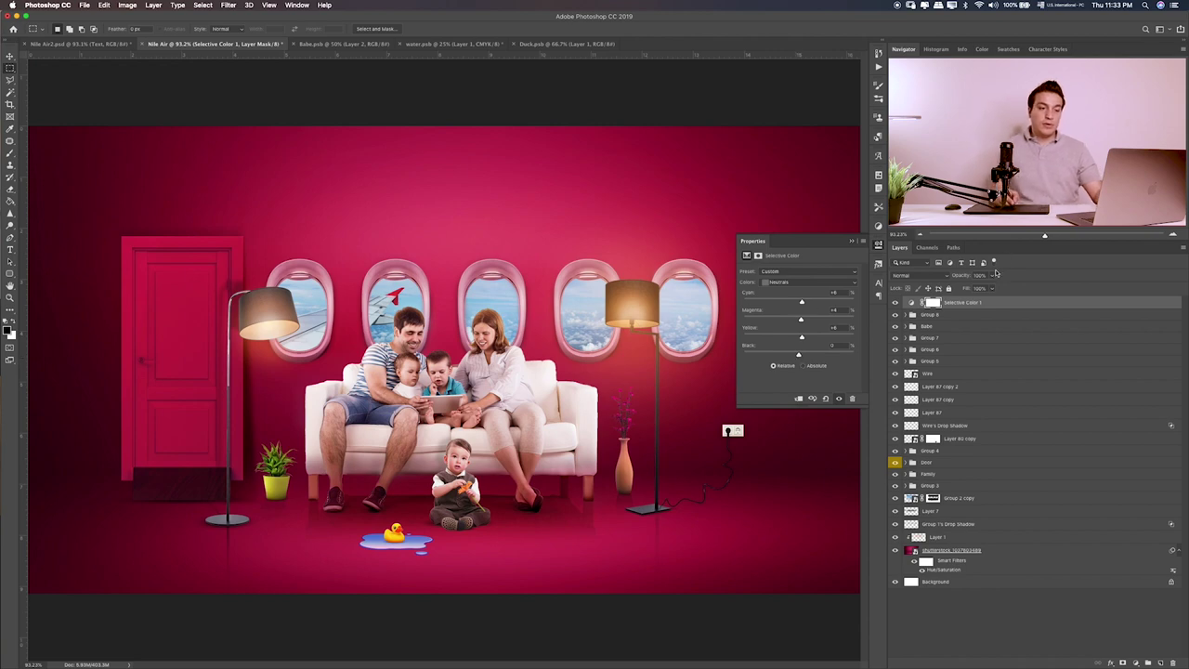
click(975, 303)
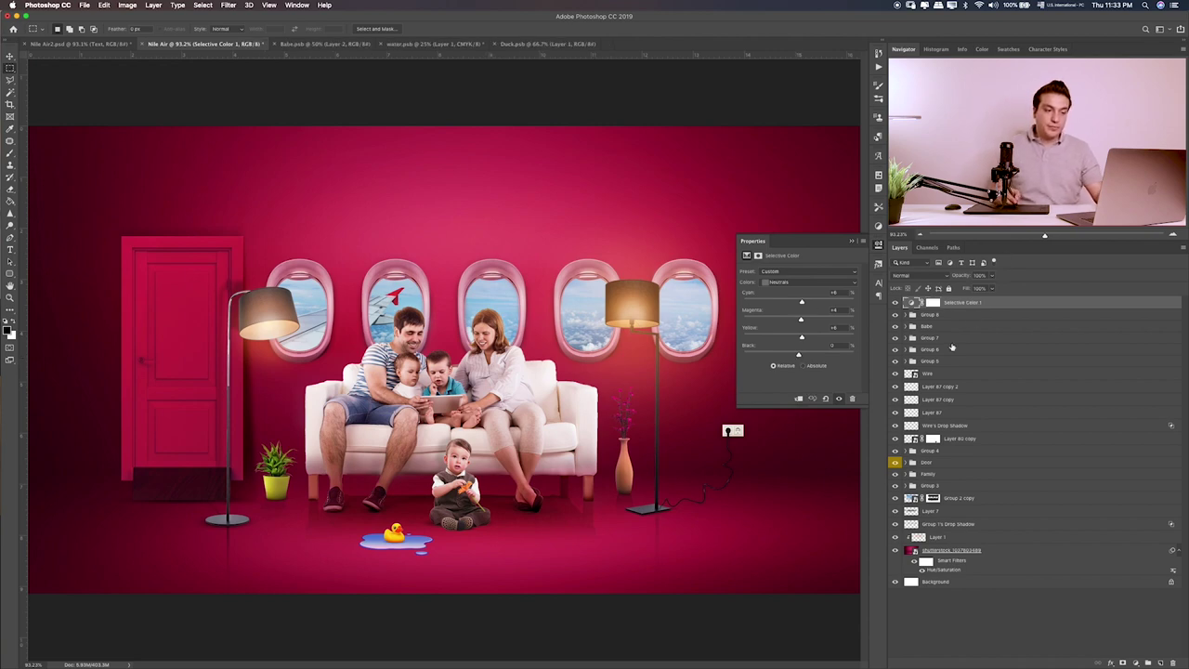
- Add a Color Lookup layer using 2Strip.look at low opacity
click(1135, 660)
click(1143, 600)
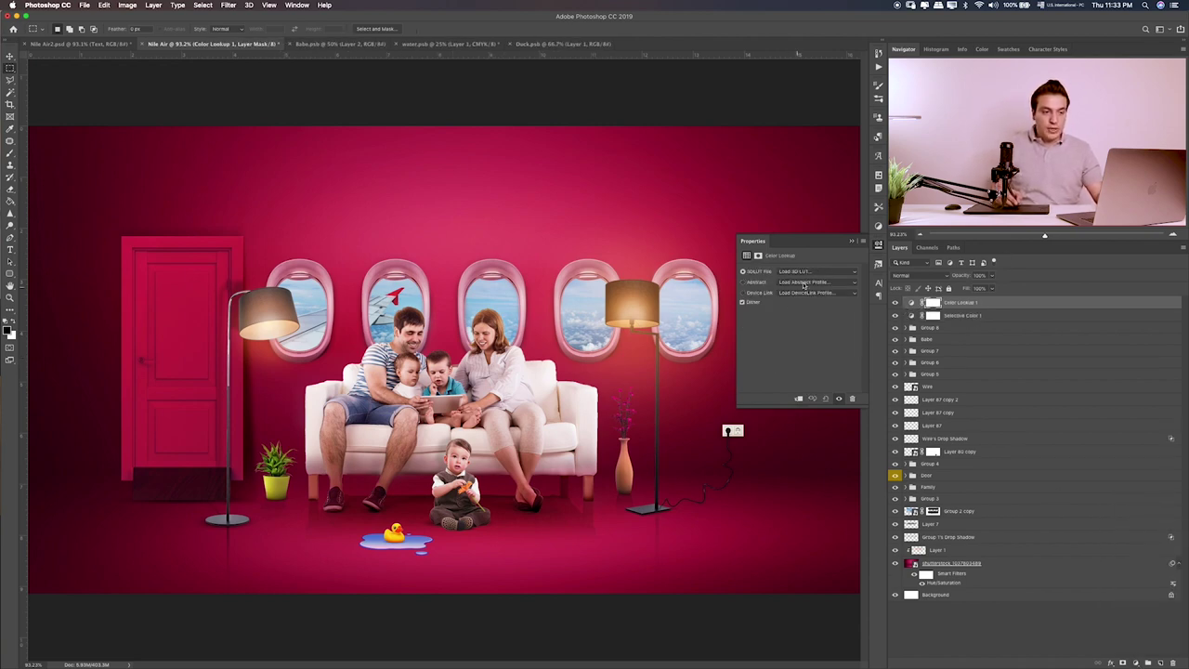
click(804, 285)
click(978, 283)
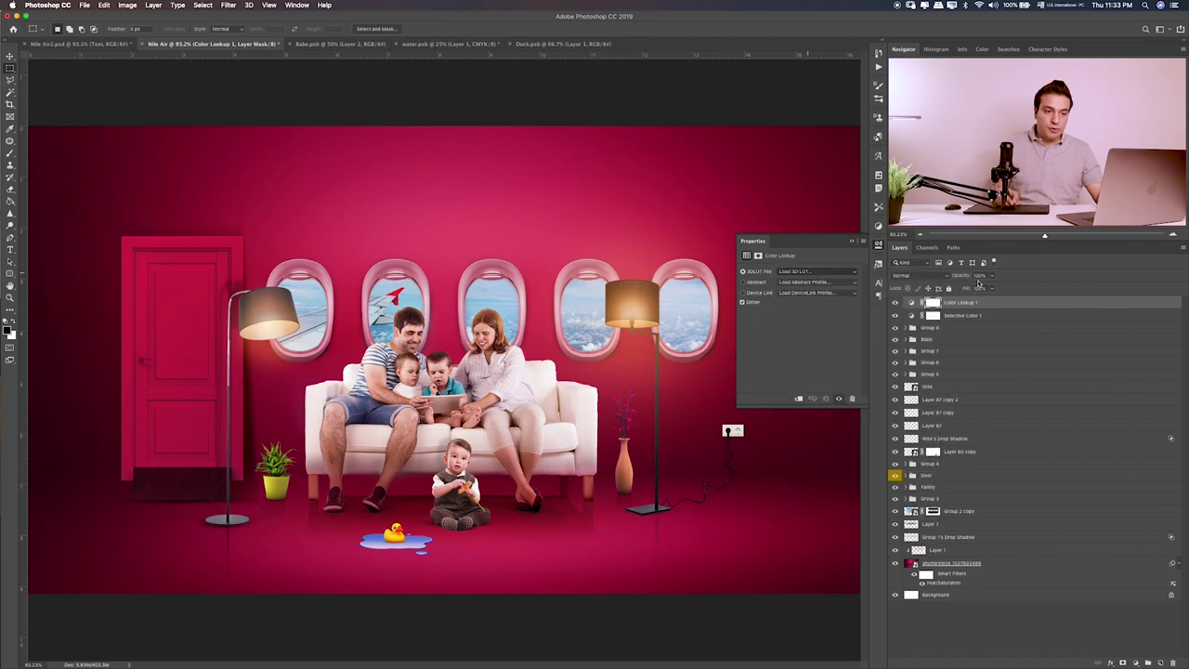
drag(960, 289, 958, 289)
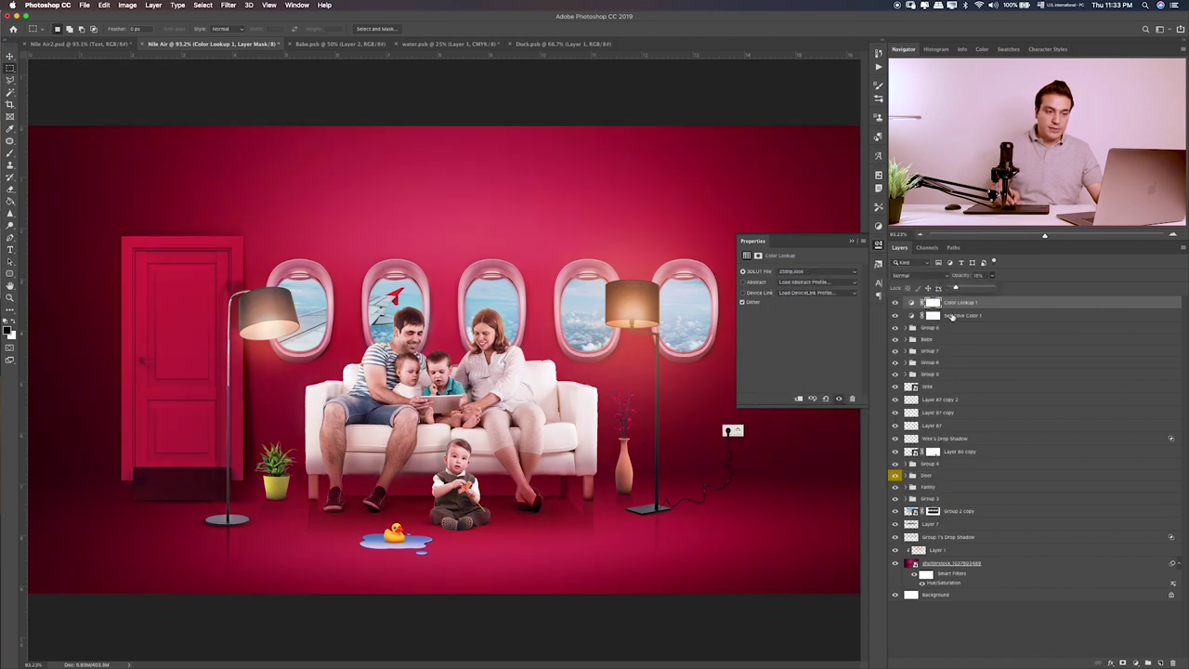
click(912, 303)
- Add a Selective Color 2 layer set to Neutrals, then delete it
click(1136, 662)
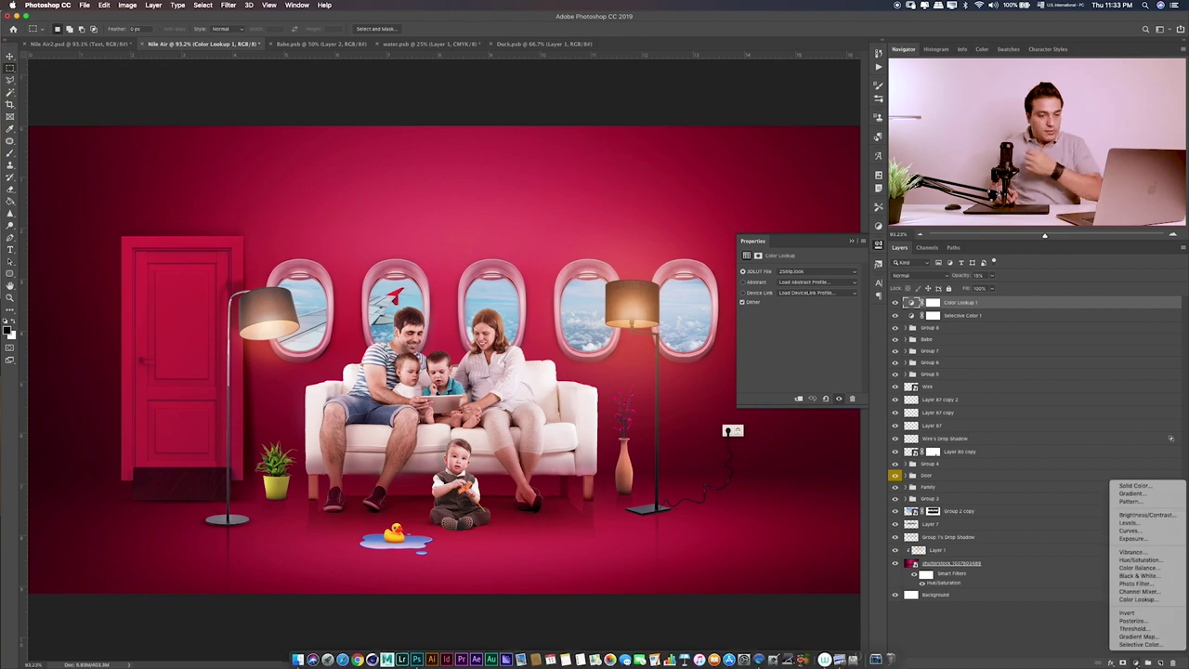
click(1144, 644)
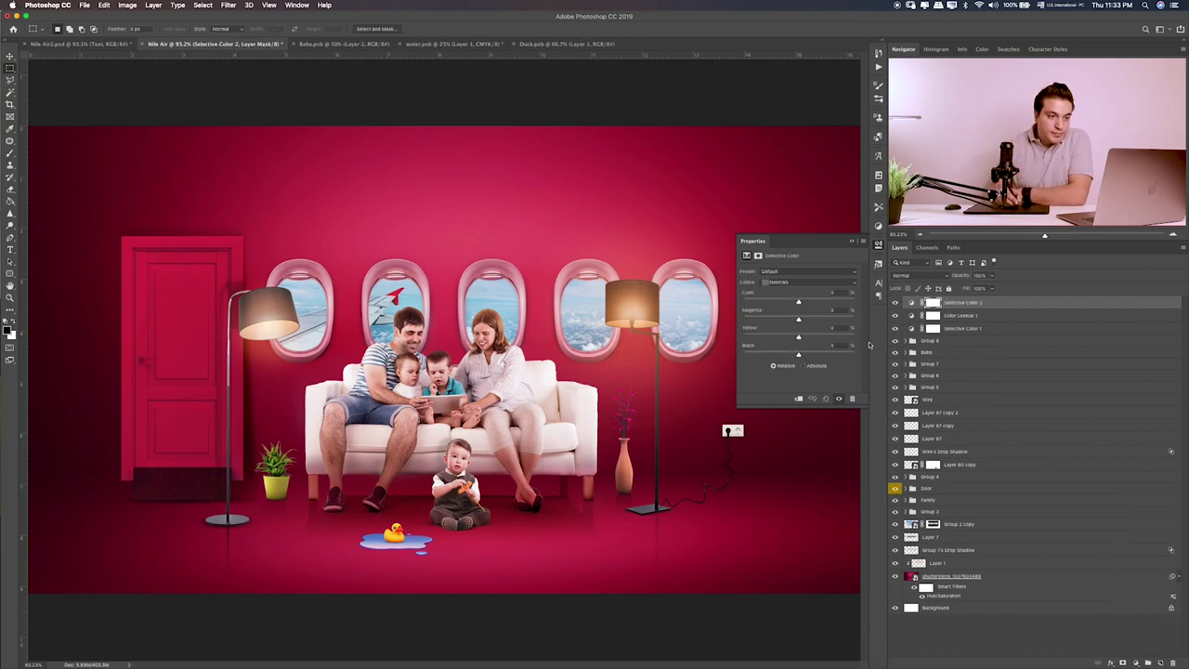
click(797, 282)
click(807, 282)
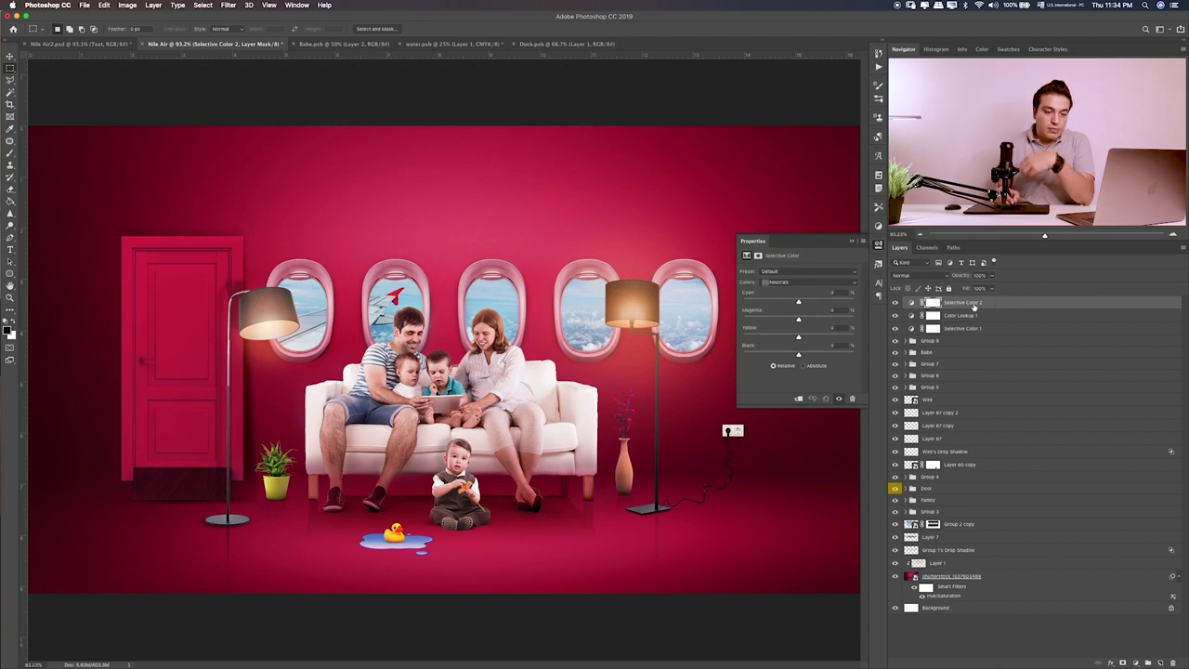
key(BackSpace)
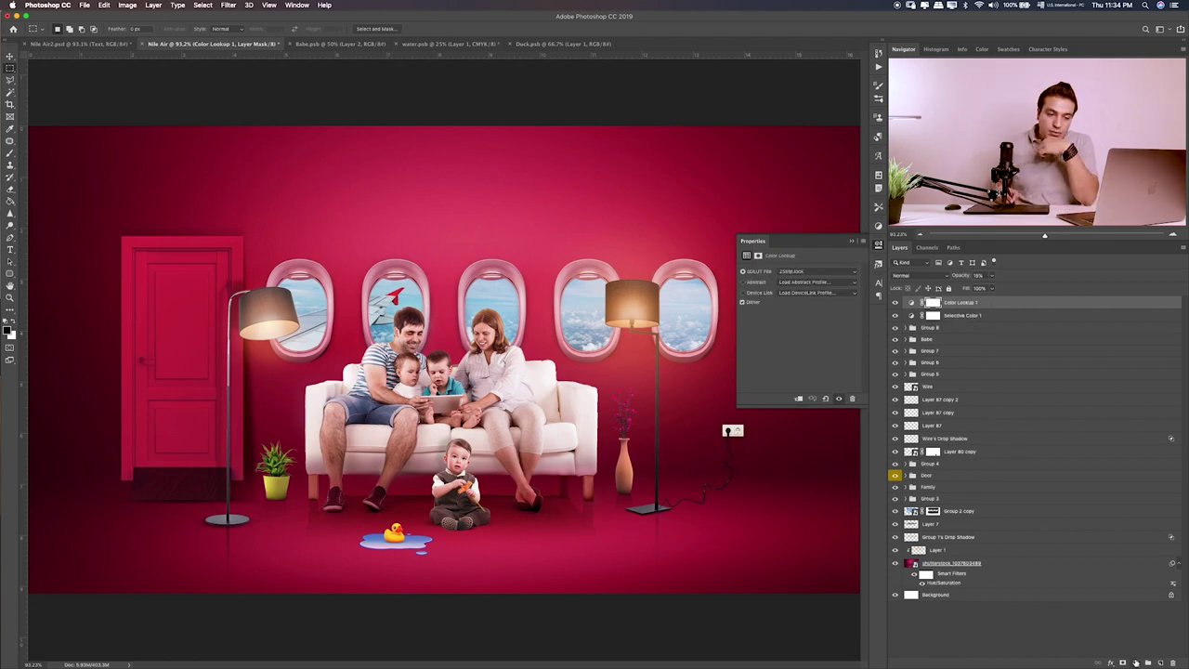
- Add a second 2Strip.look Color Lookup at 27% opacity and compare it on and off
click(1136, 663)
click(1143, 600)
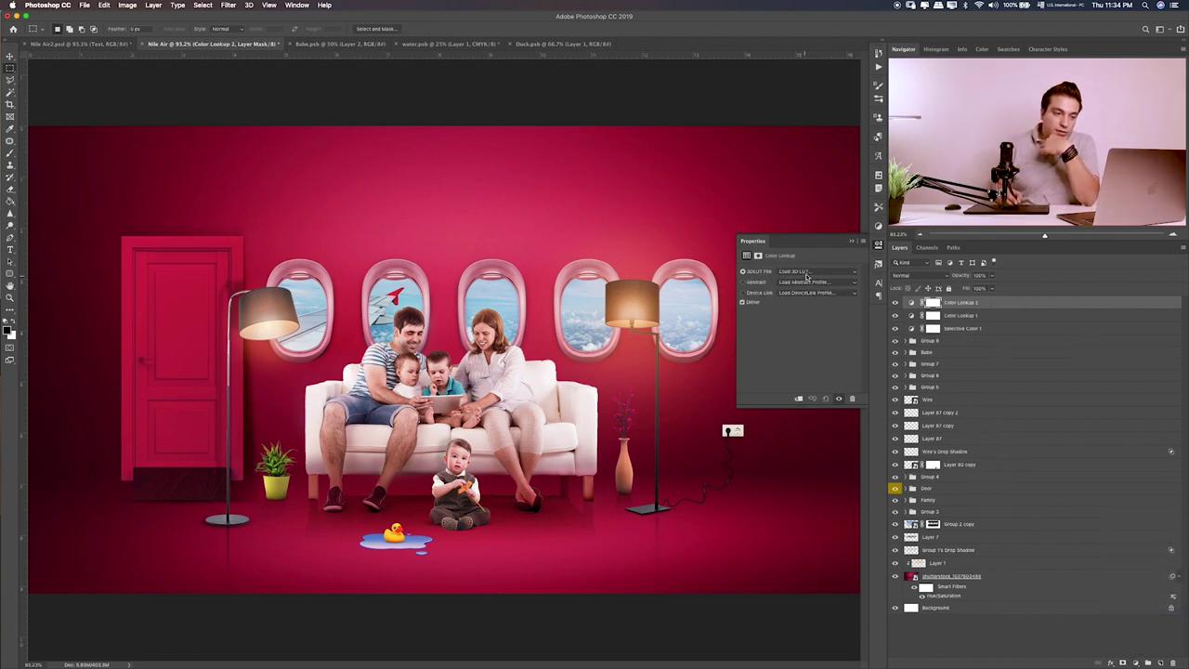
click(795, 271)
click(803, 306)
drag(992, 276, 967, 289)
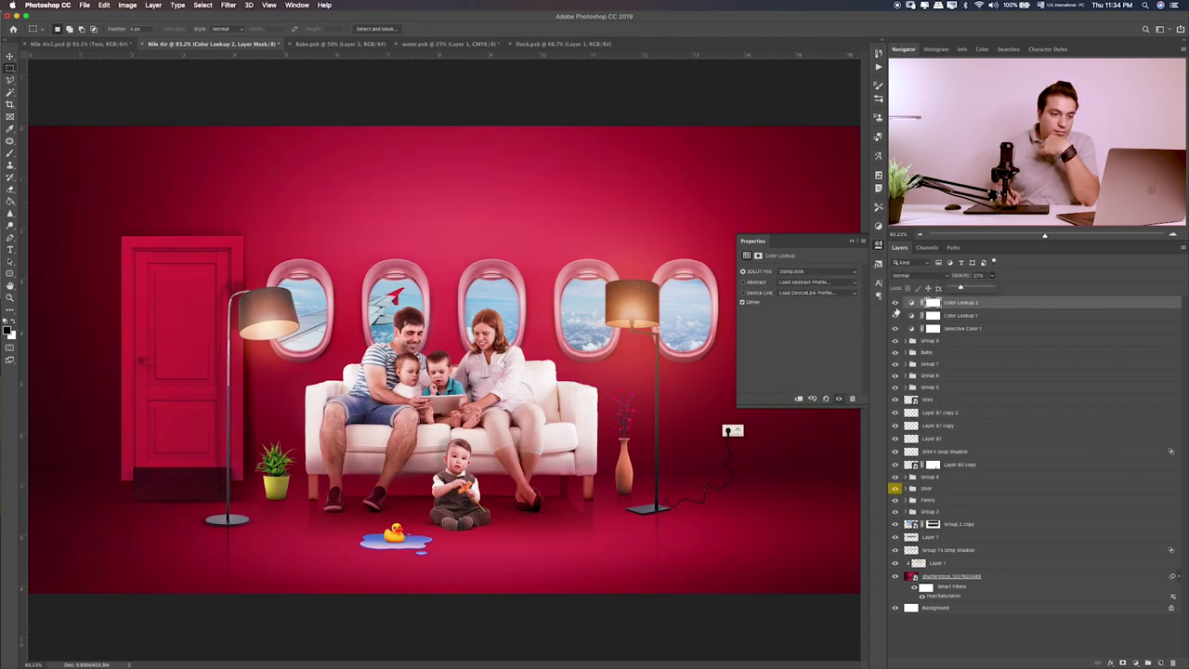
click(895, 303)
click(895, 303)
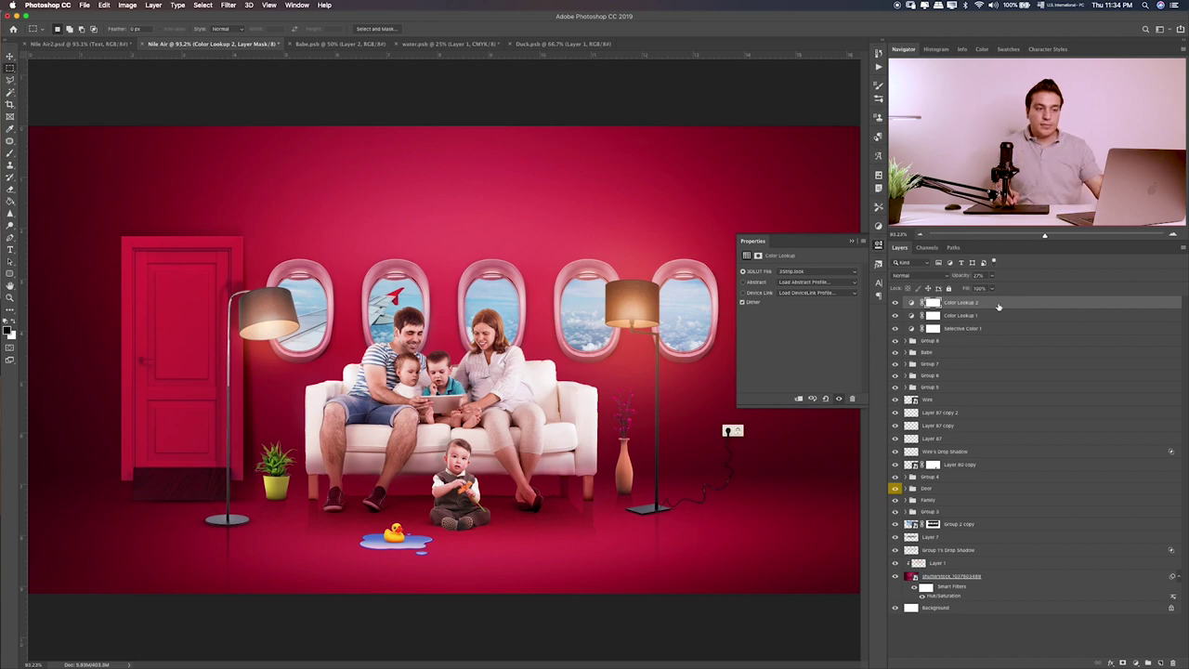
click(911, 303)
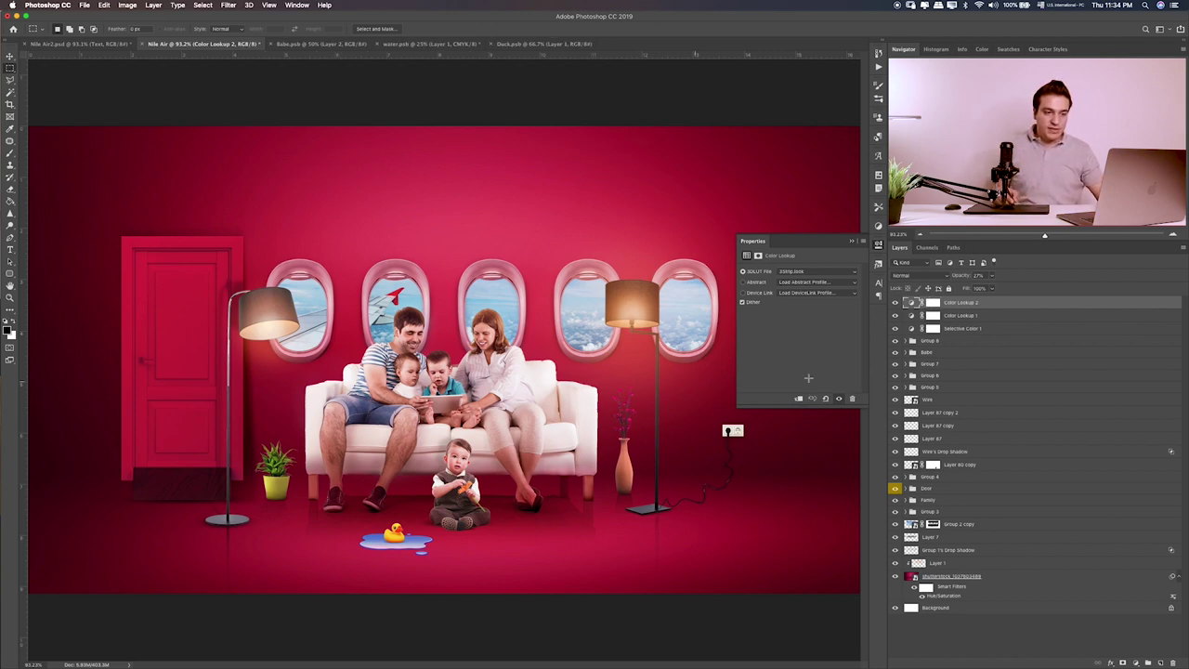
click(1136, 663)
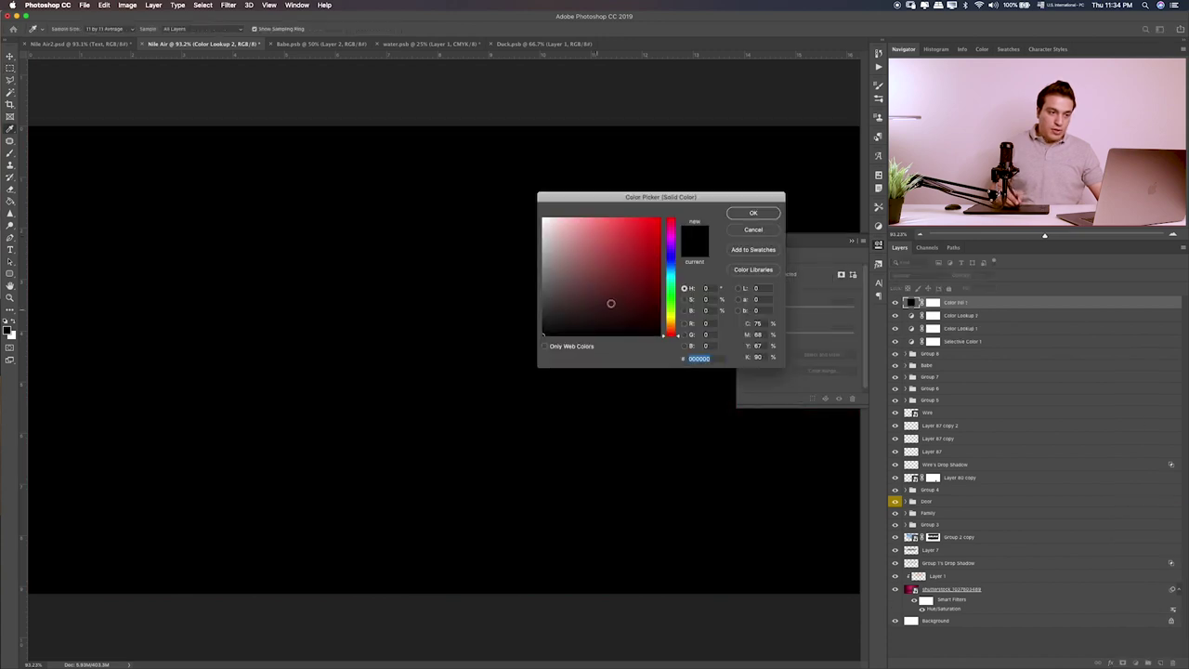
- Make the fill black in Soft Light at 22% opacity, and add an empty layer above
click(755, 214)
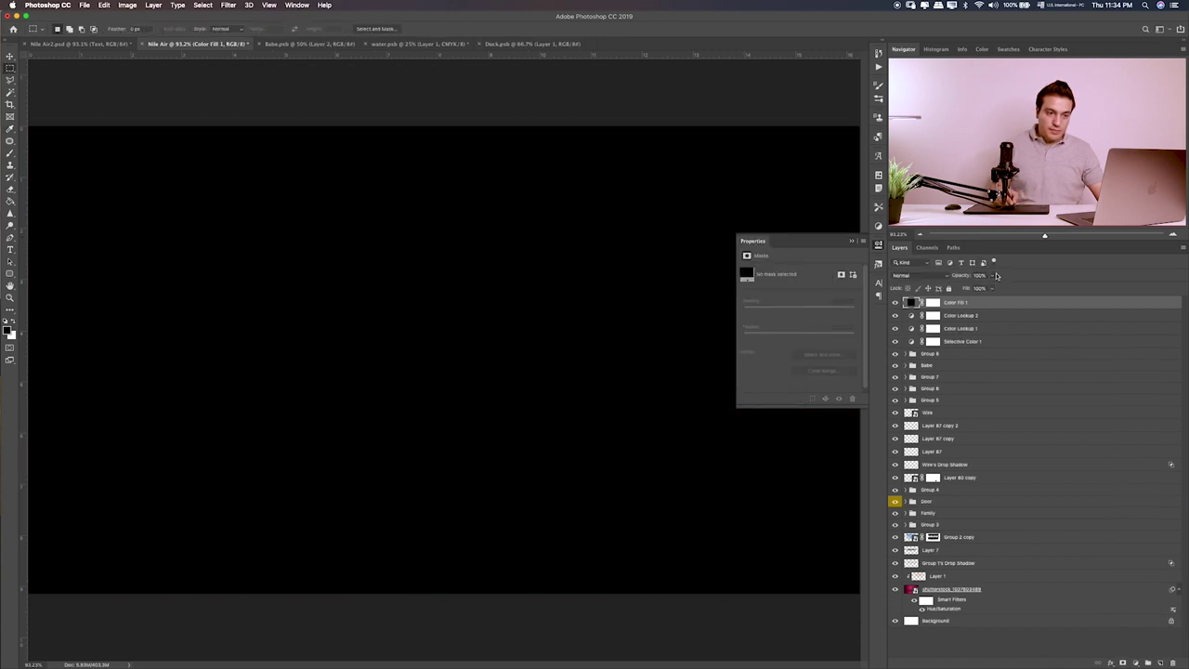
click(995, 276)
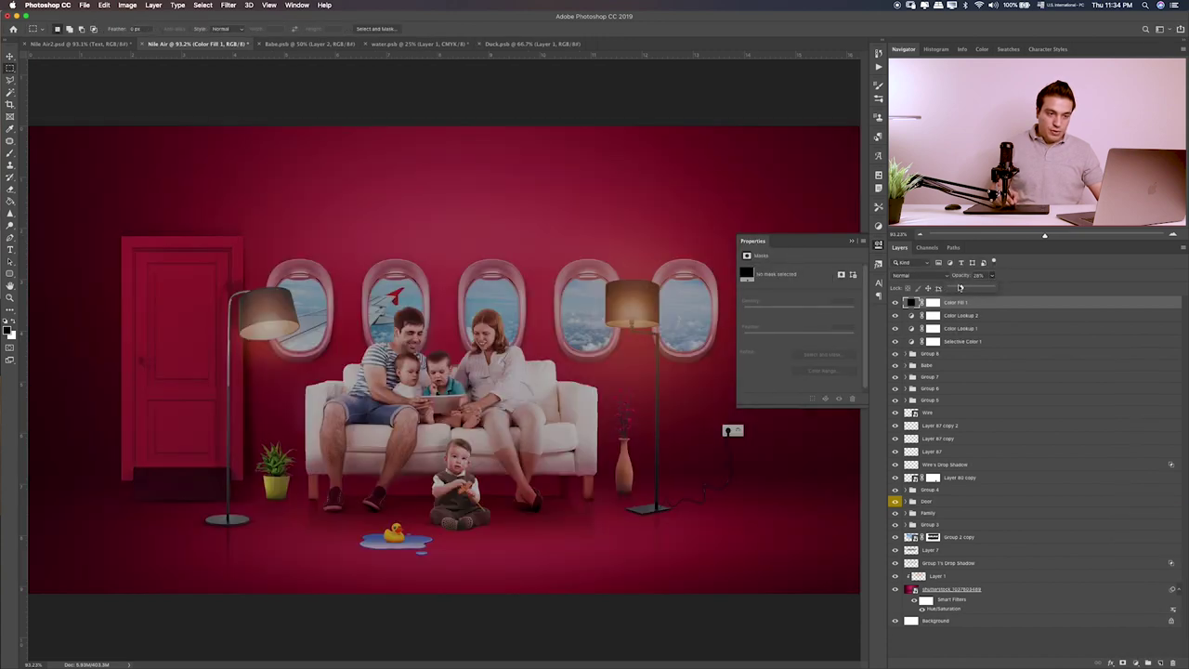
click(915, 275)
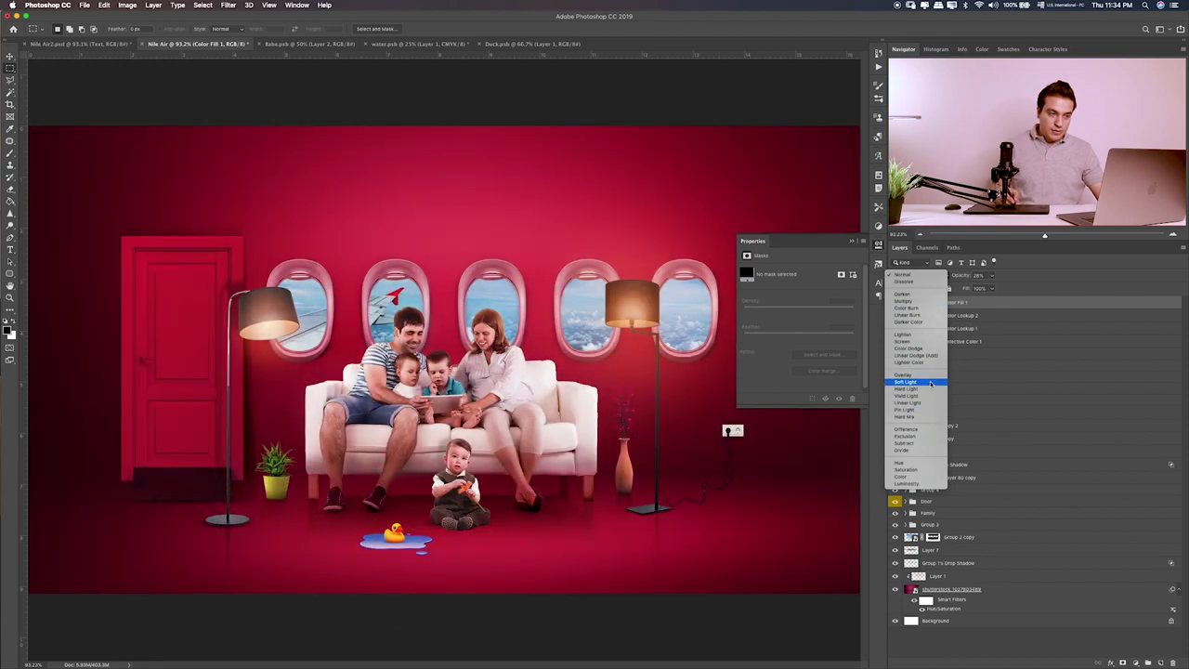
click(931, 383)
click(992, 288)
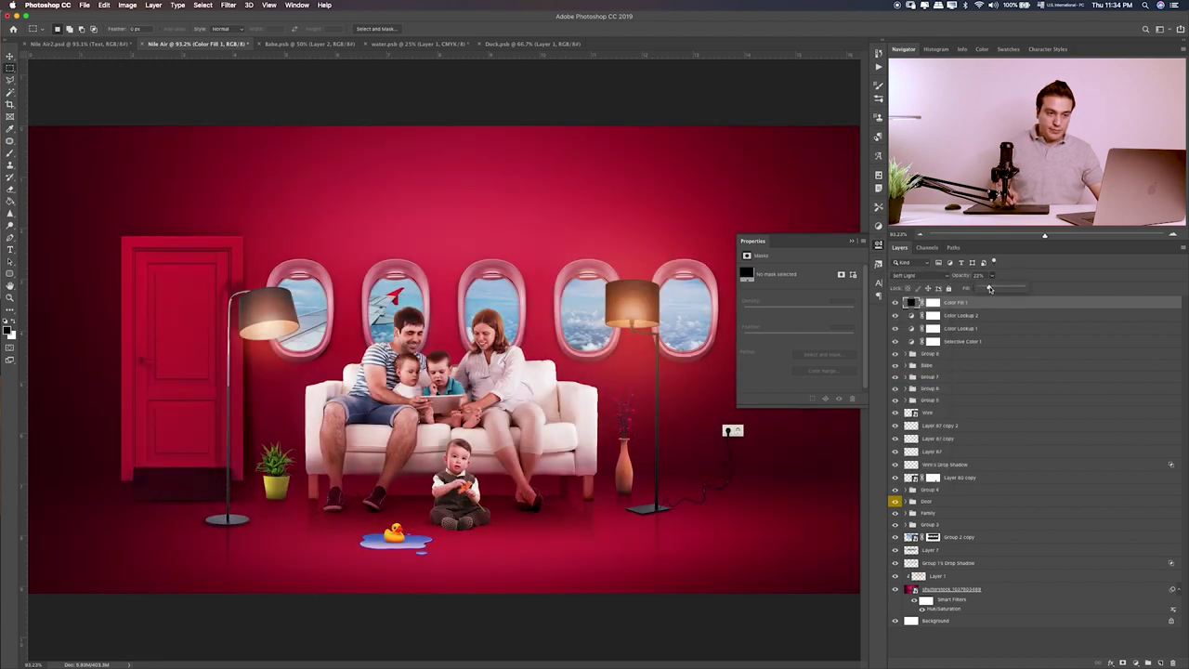
click(1039, 304)
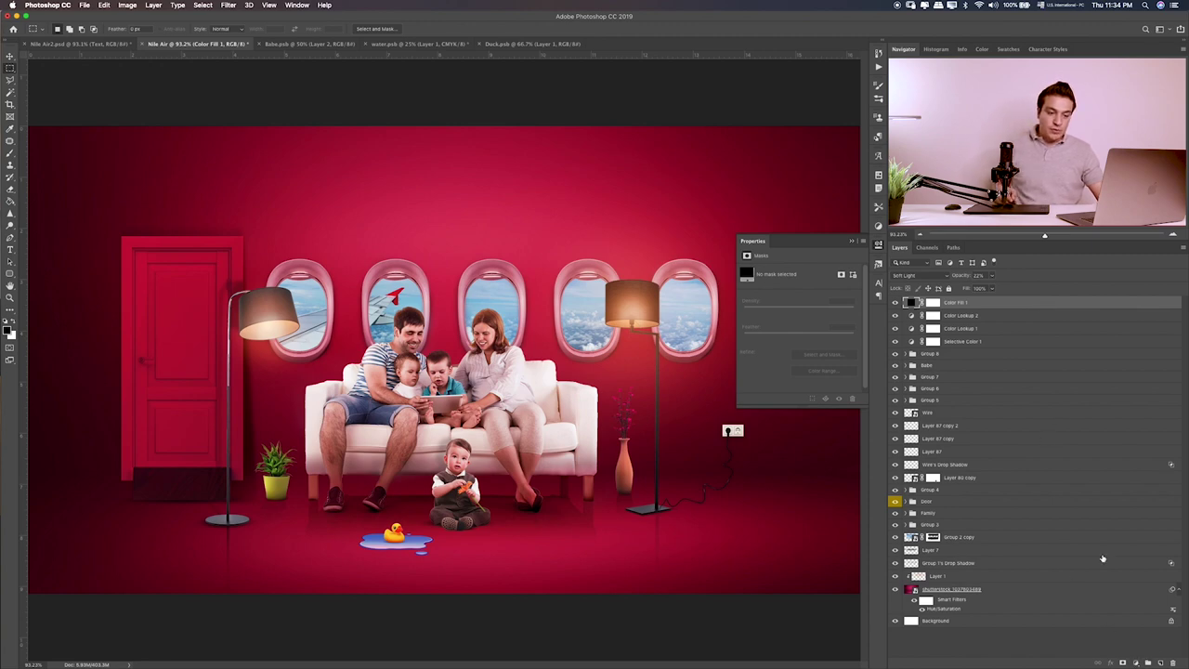
click(1160, 663)
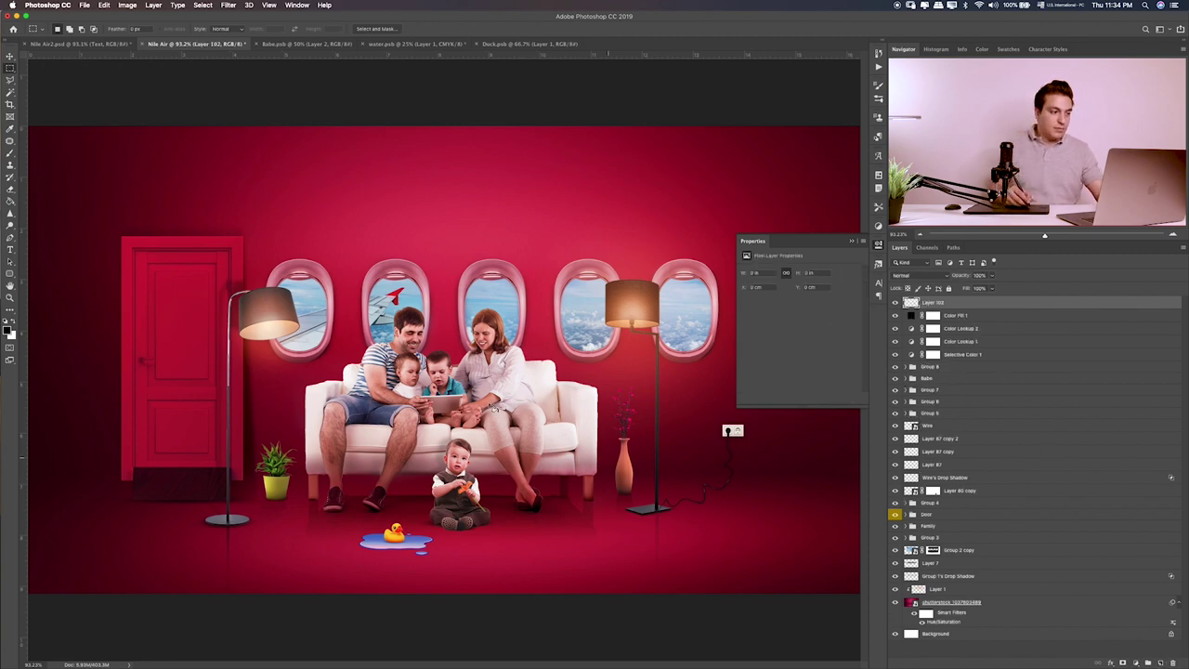
- Fill the new empty layer with solid black using the Paint Bucket
key(g)
click(423, 313)
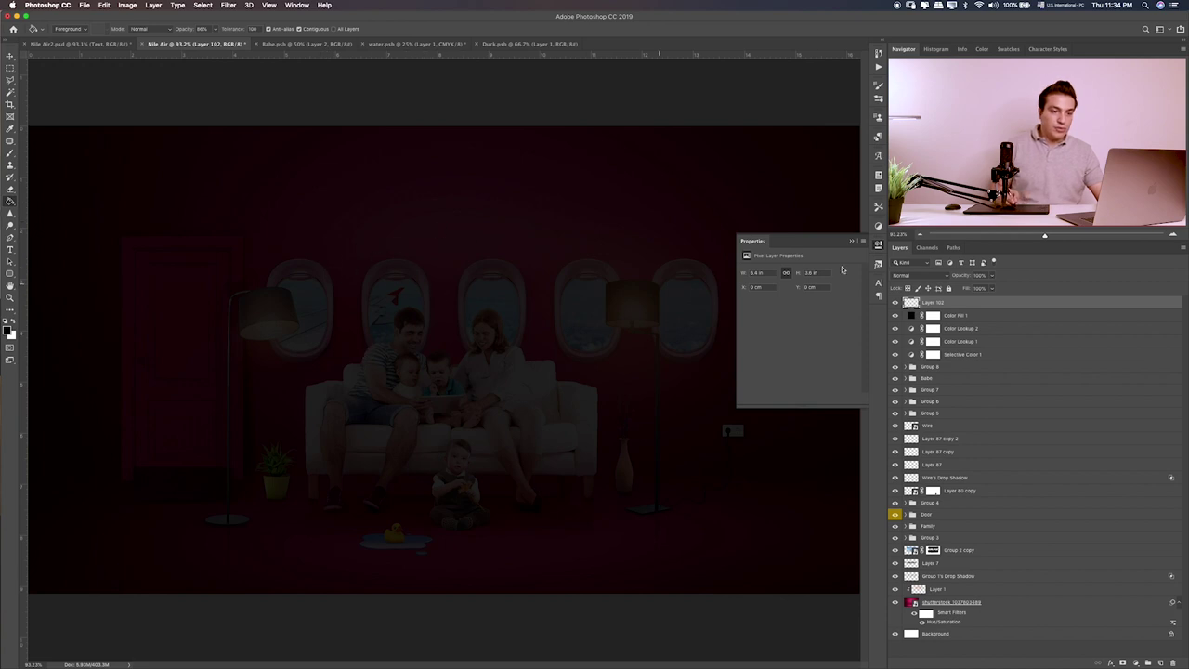
click(484, 337)
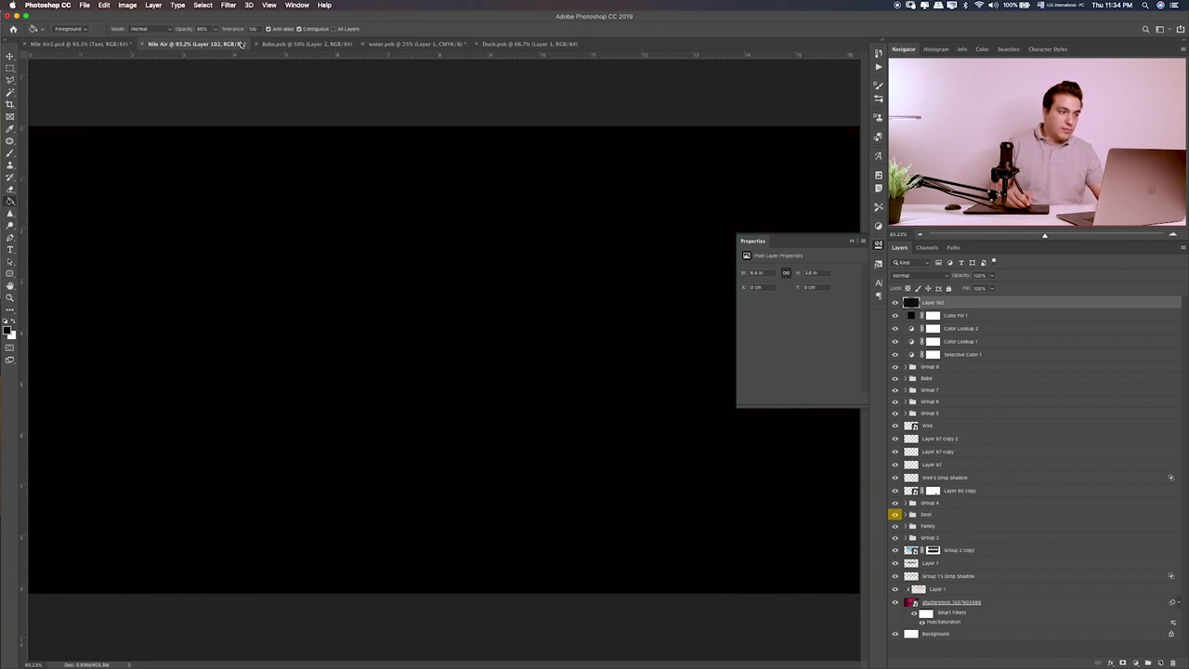
click(216, 29)
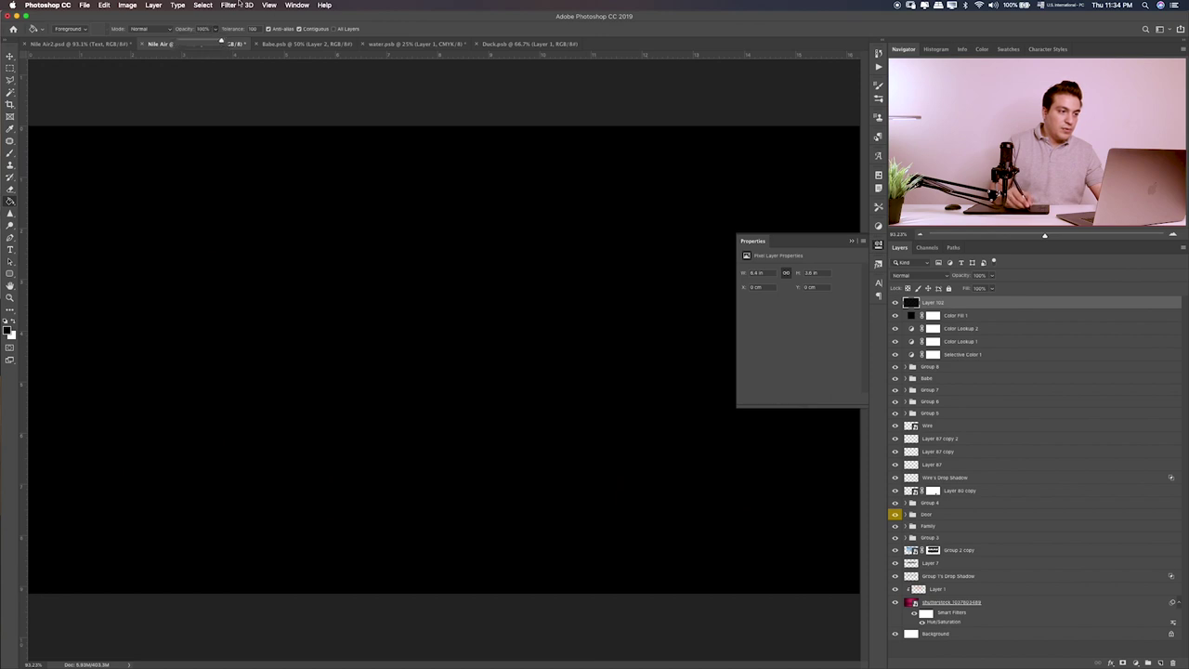
- Render a 105mm Prime Lens Flare on the black layer, centred near the preview's top-left
click(232, 5)
mouse_move(238, 159)
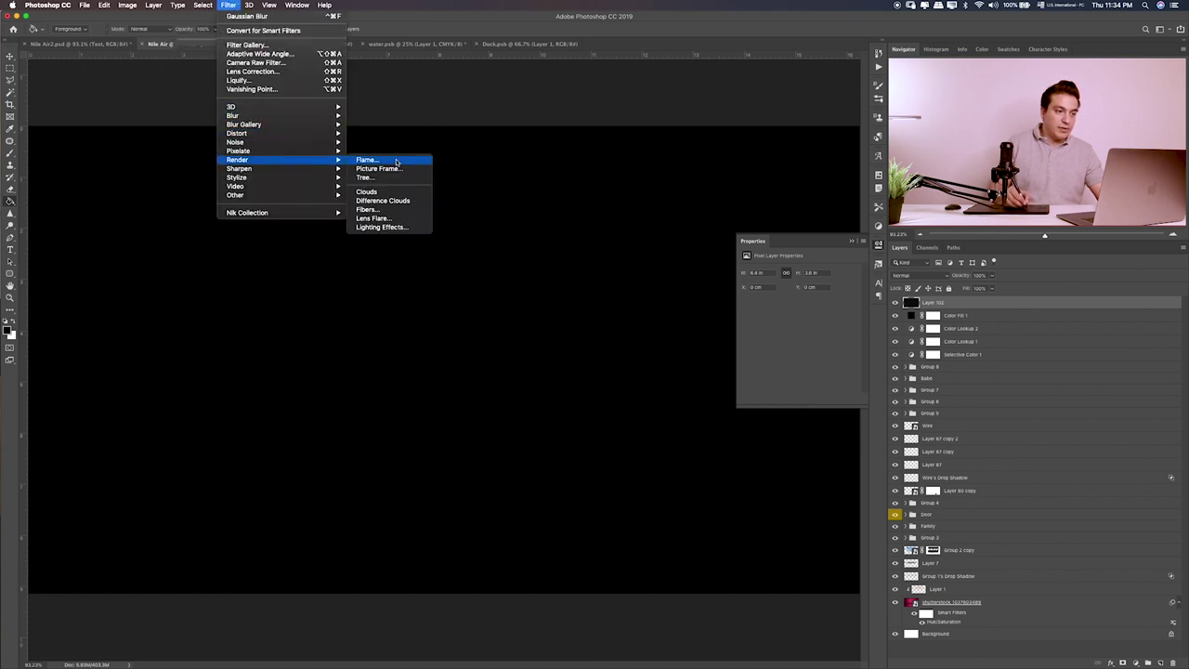
click(400, 218)
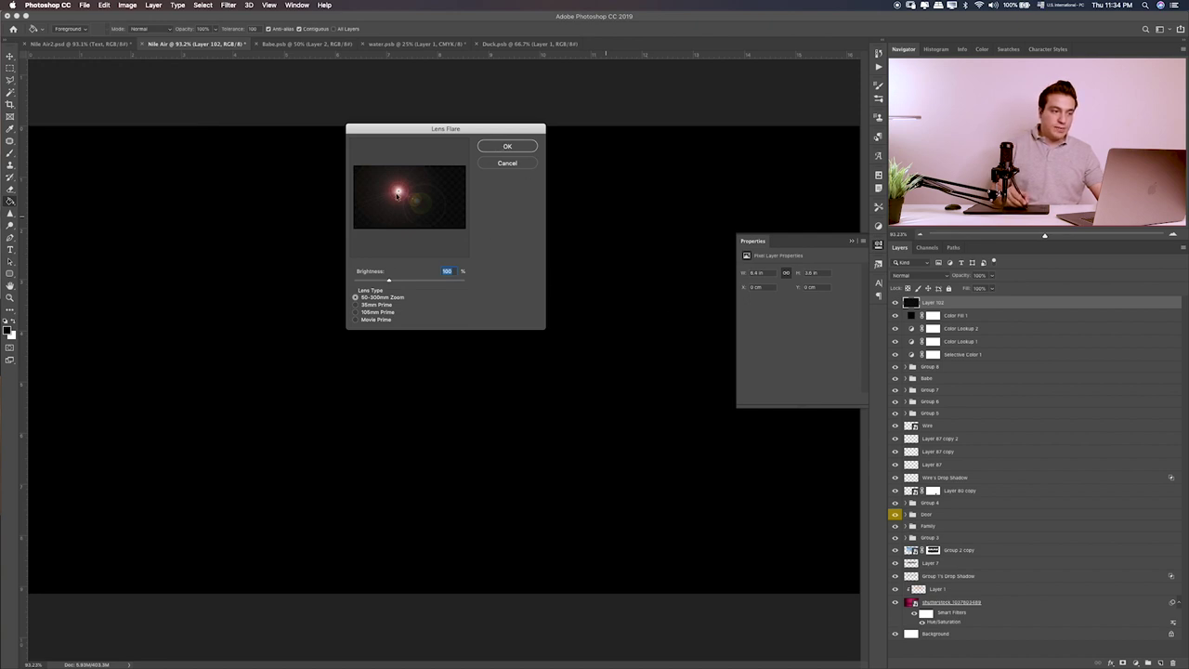
click(358, 311)
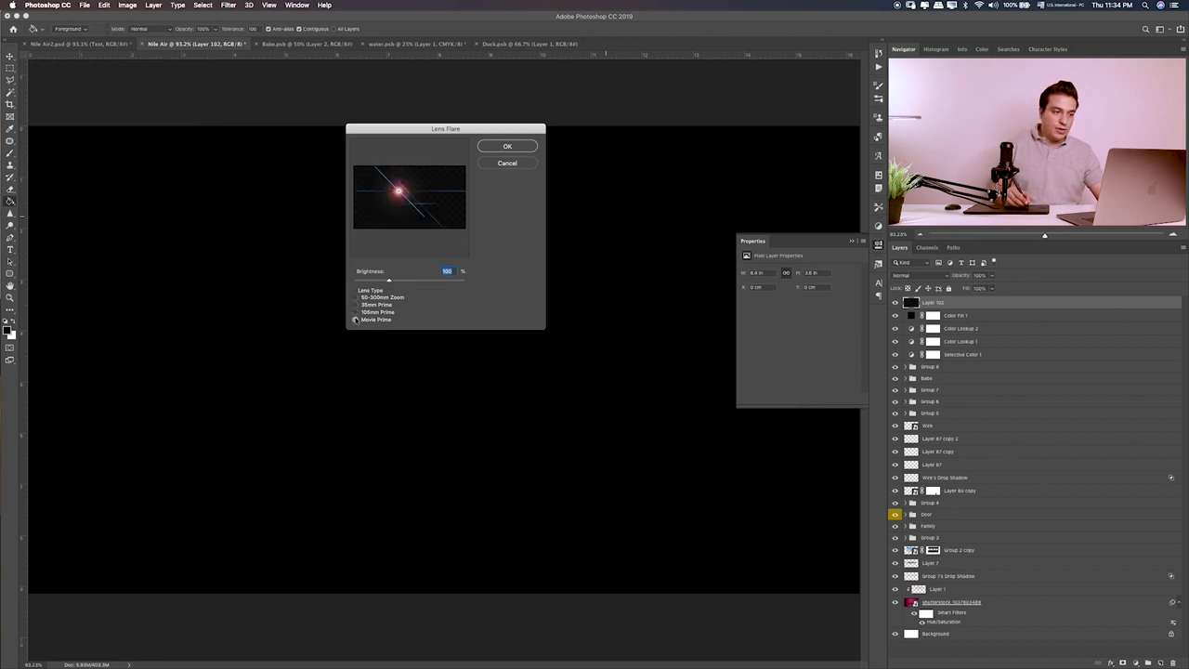
click(354, 312)
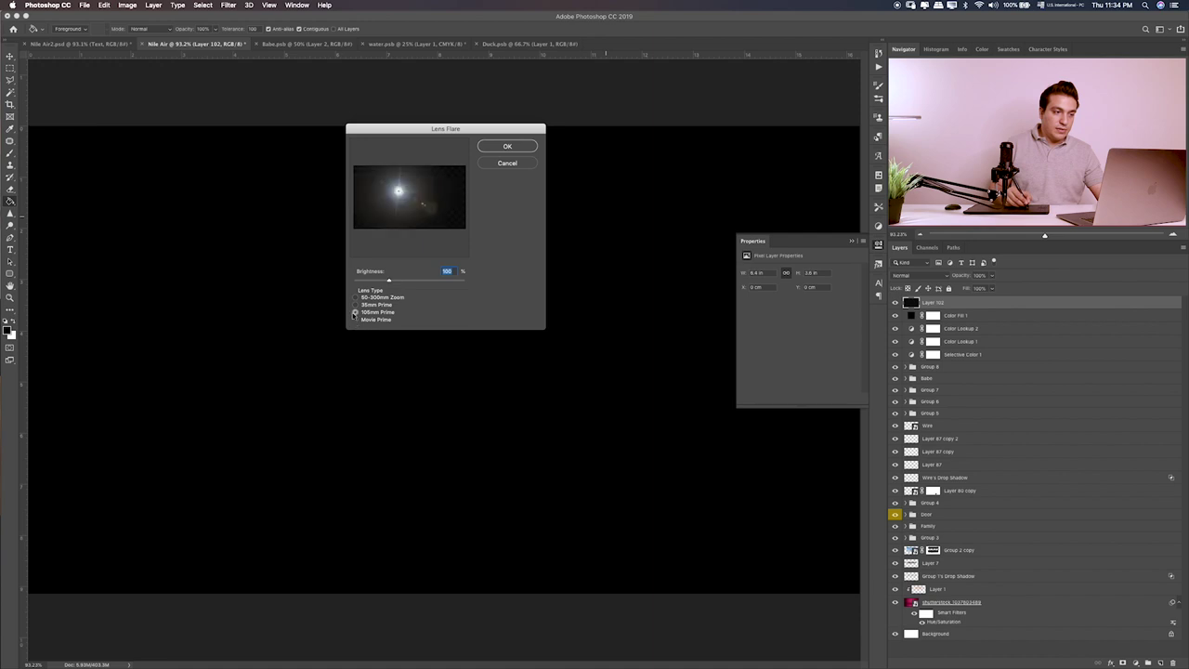
click(402, 192)
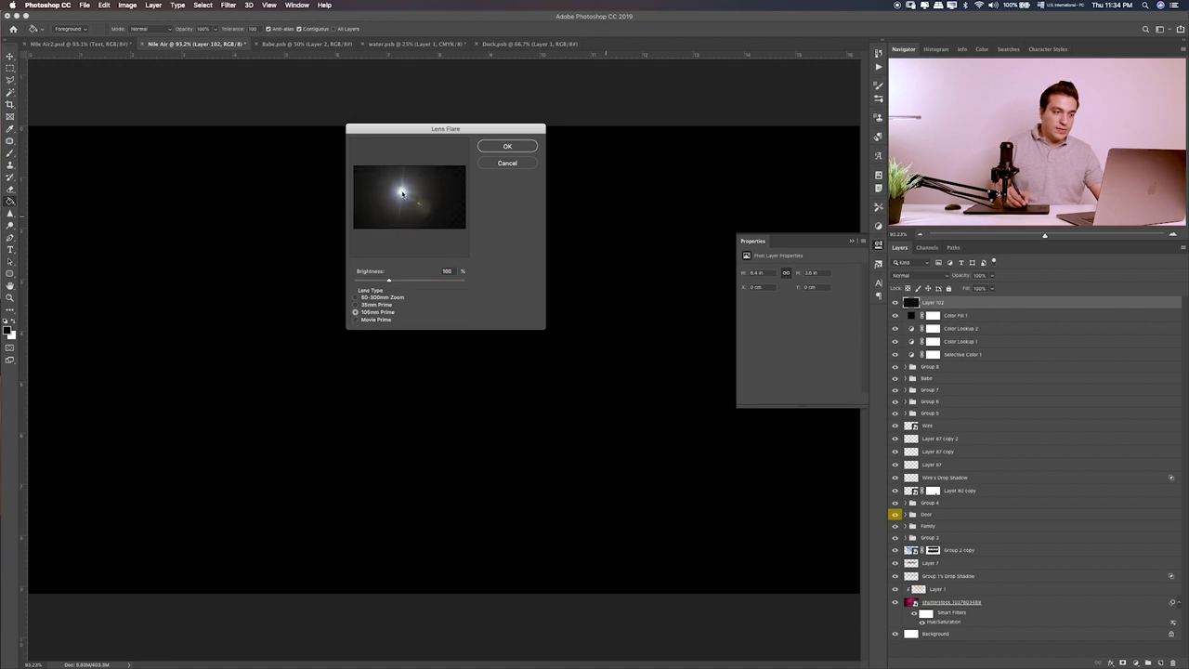
drag(402, 193, 399, 190)
click(498, 148)
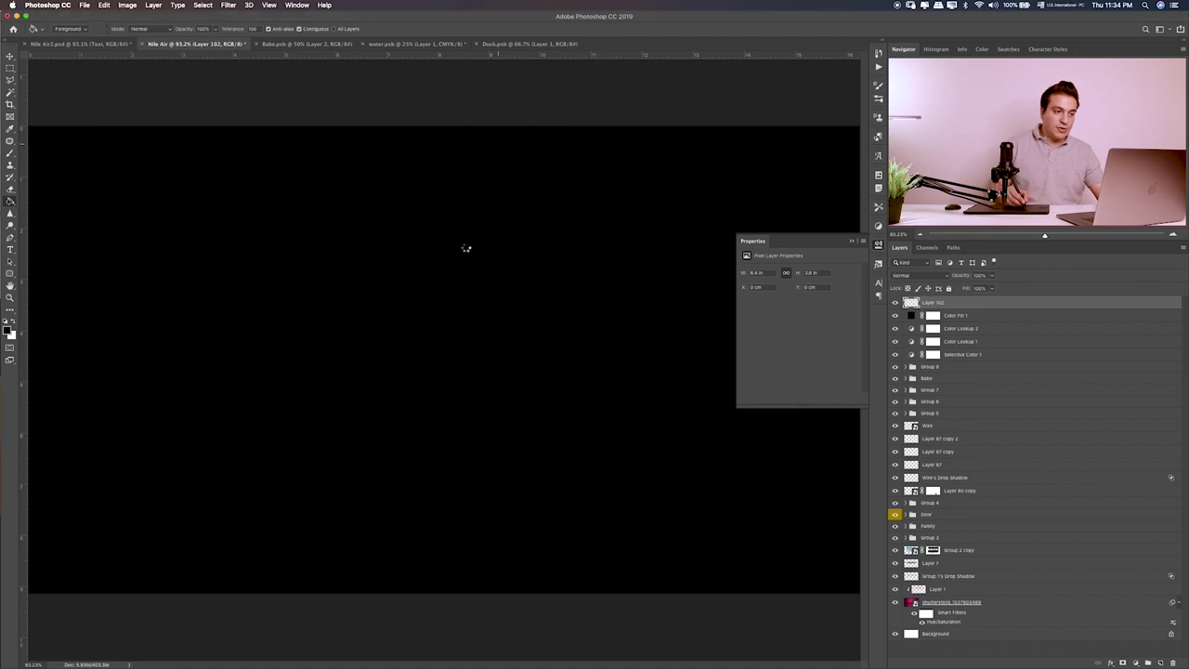
click(941, 277)
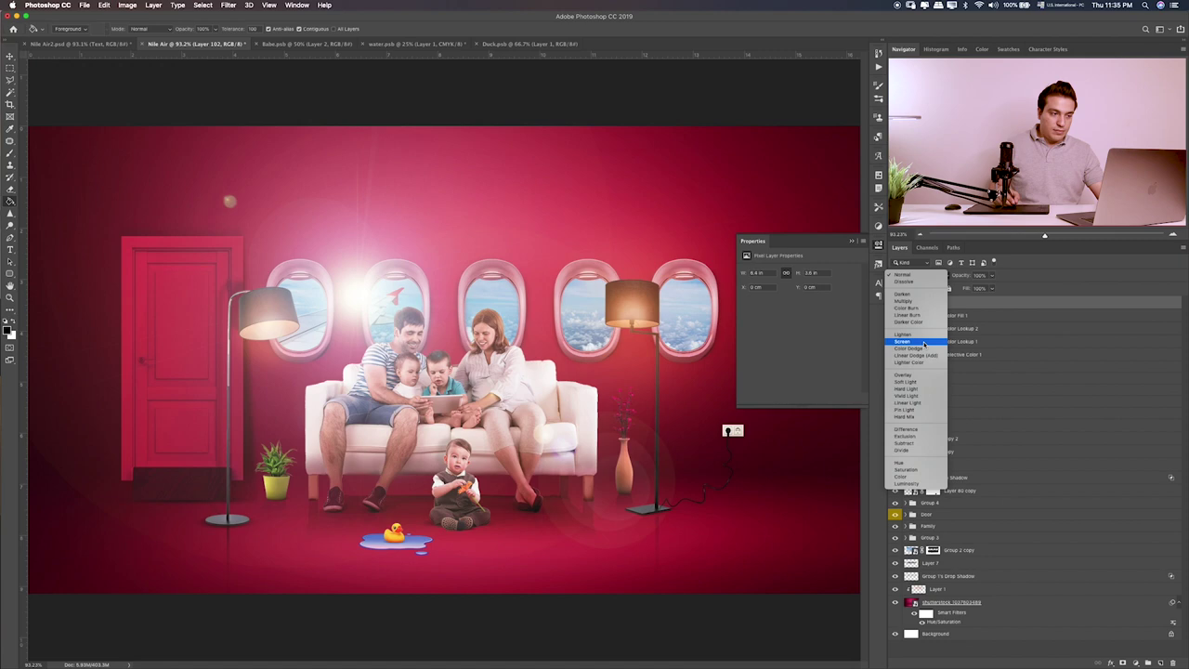
- Blend the flare in Screen, flip it horizontally, and place it over the fourth window
click(924, 343)
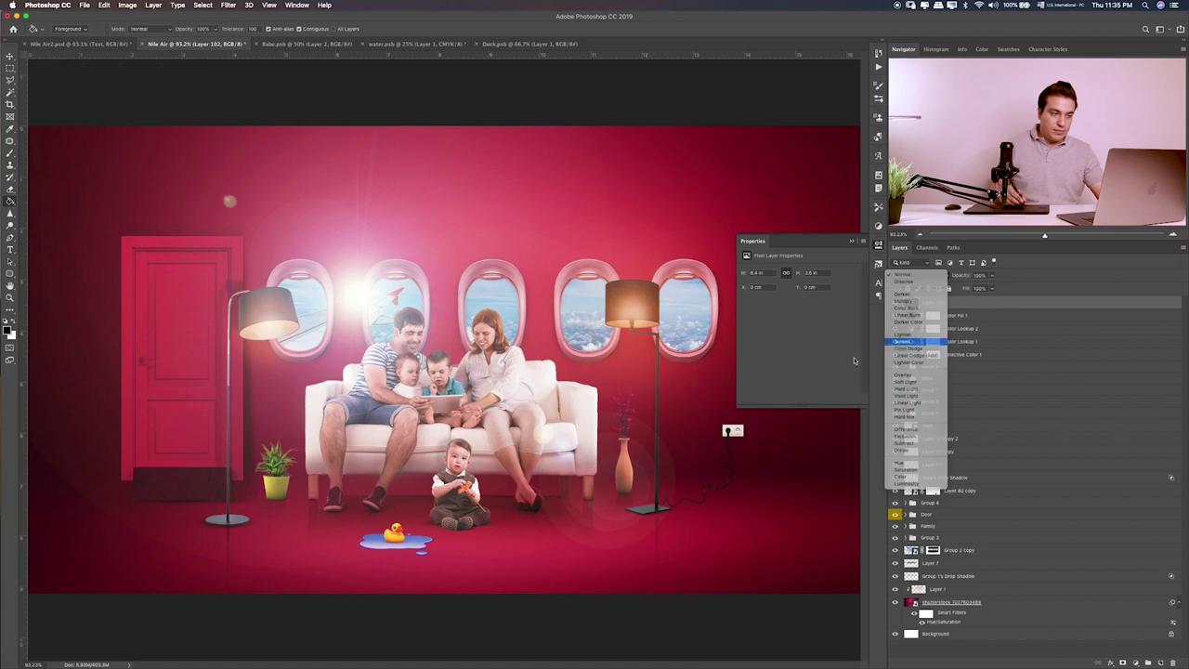
key(v)
drag(444, 335, 688, 322)
key(ctrl+t)
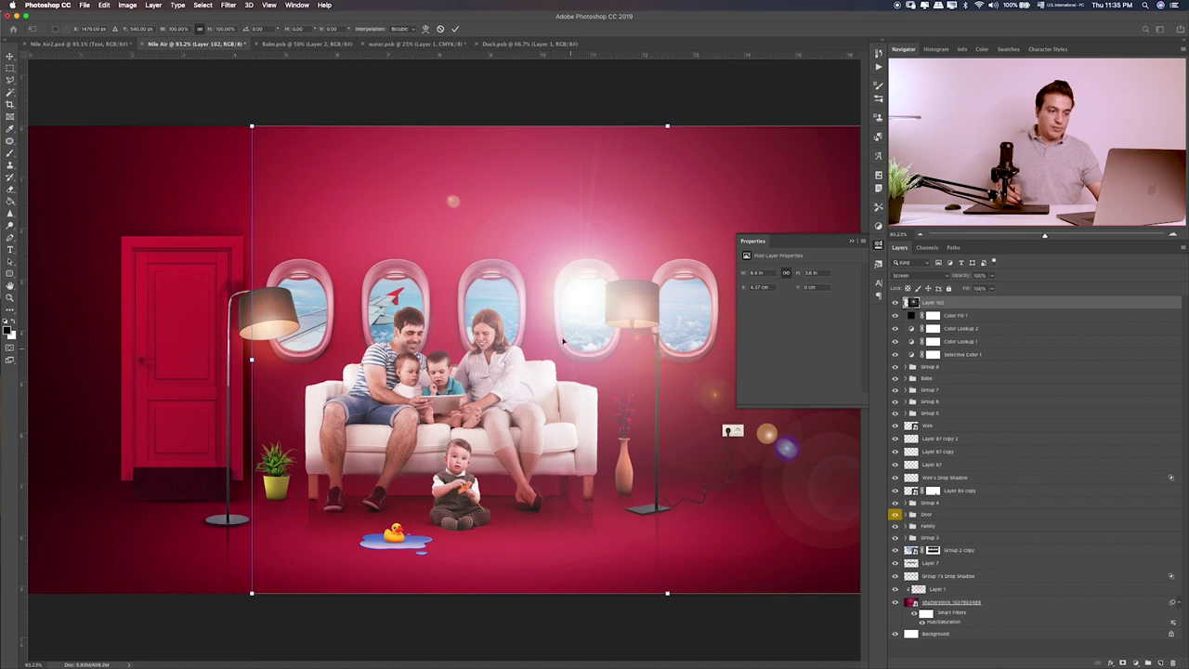
right_click(592, 324)
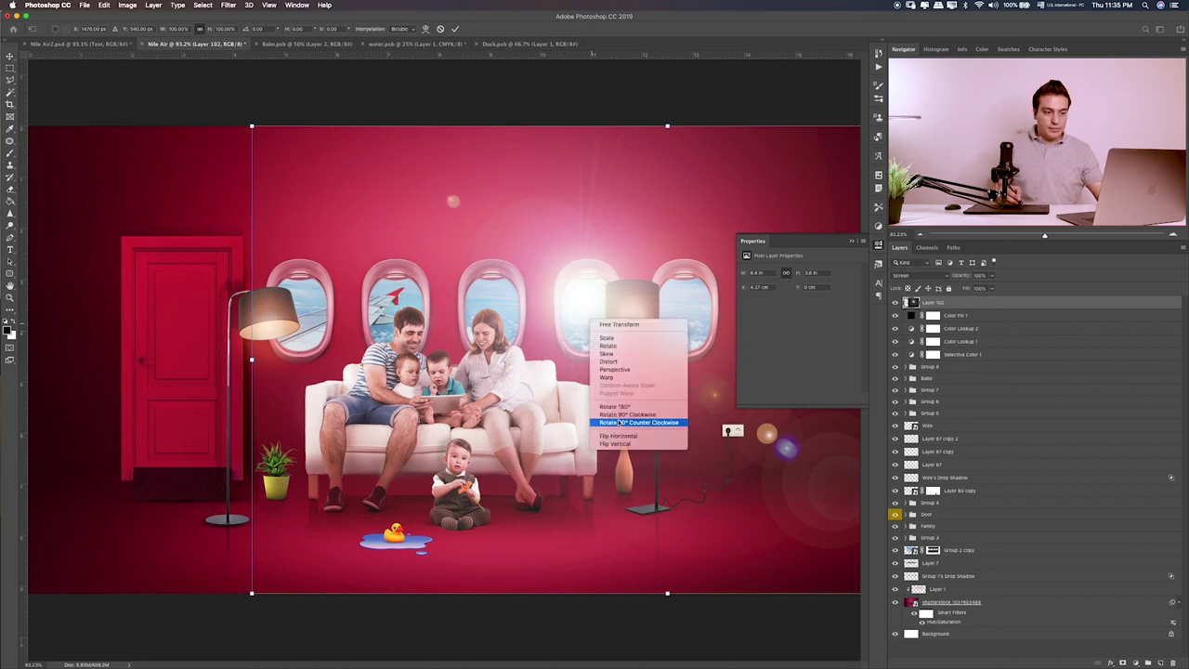
click(641, 436)
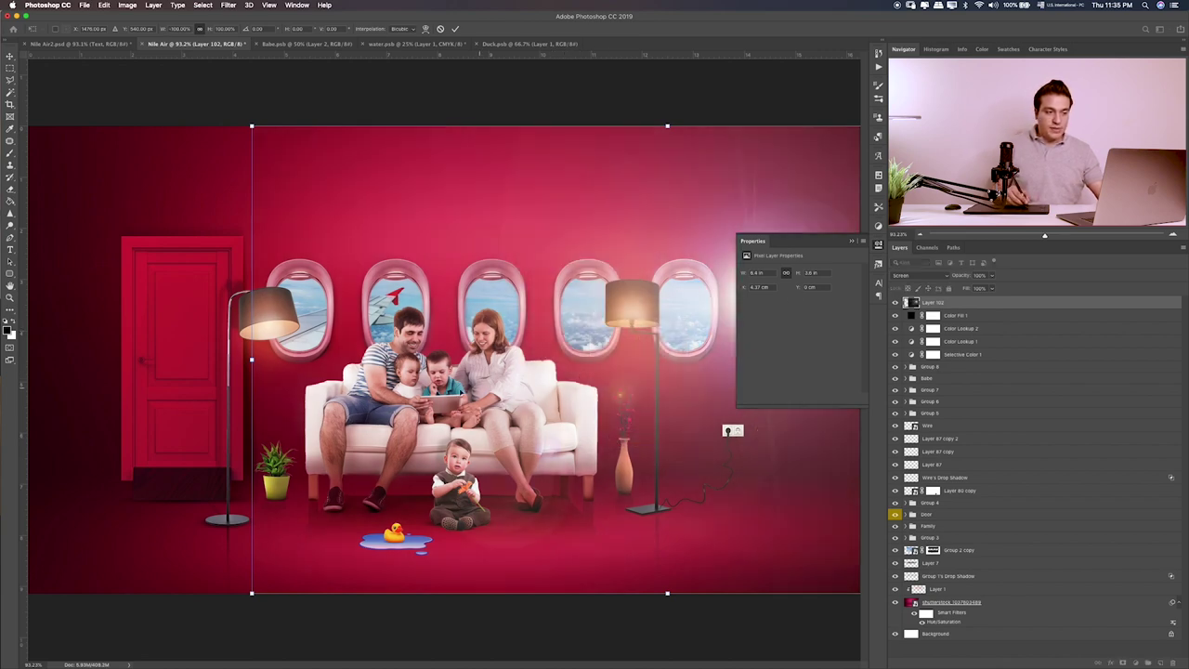
mouse_move(641, 437)
mouse_down()
mouse_move(472, 381)
mouse_move(398, 381)
mouse_move(433, 396)
mouse_move(650, 354)
mouse_move(748, 373)
mouse_up()
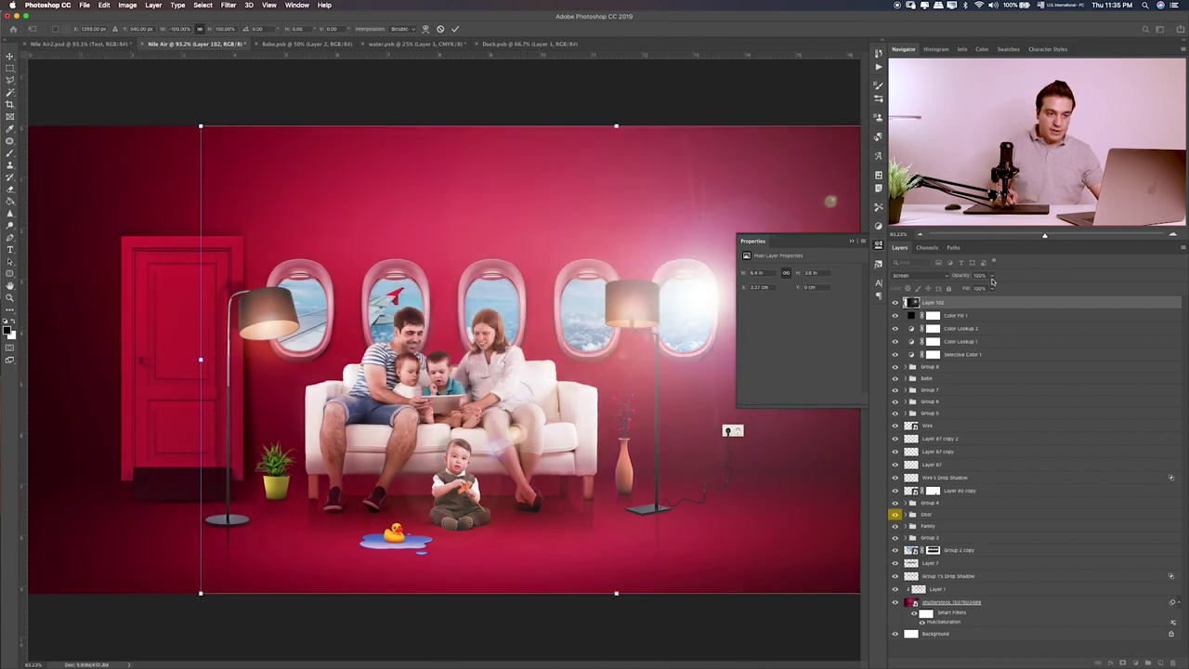
- Try Soft Light, Hard Mix and Lighten blending on the flare, then return to Screen
click(920, 275)
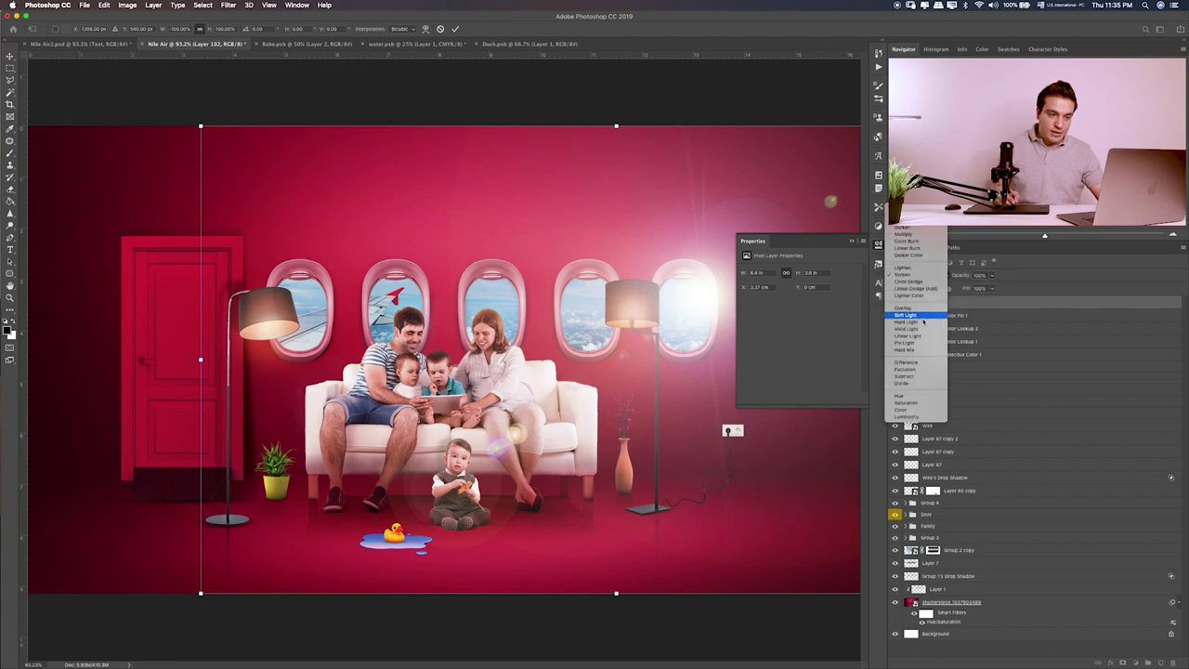
click(920, 317)
click(934, 276)
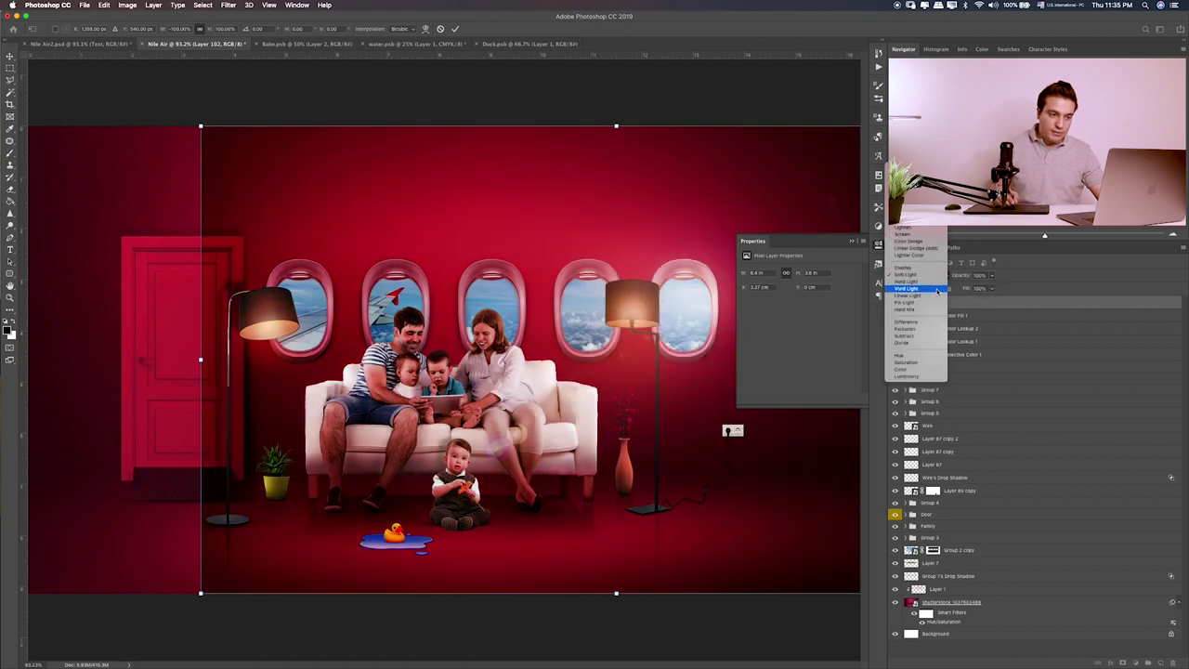
click(920, 309)
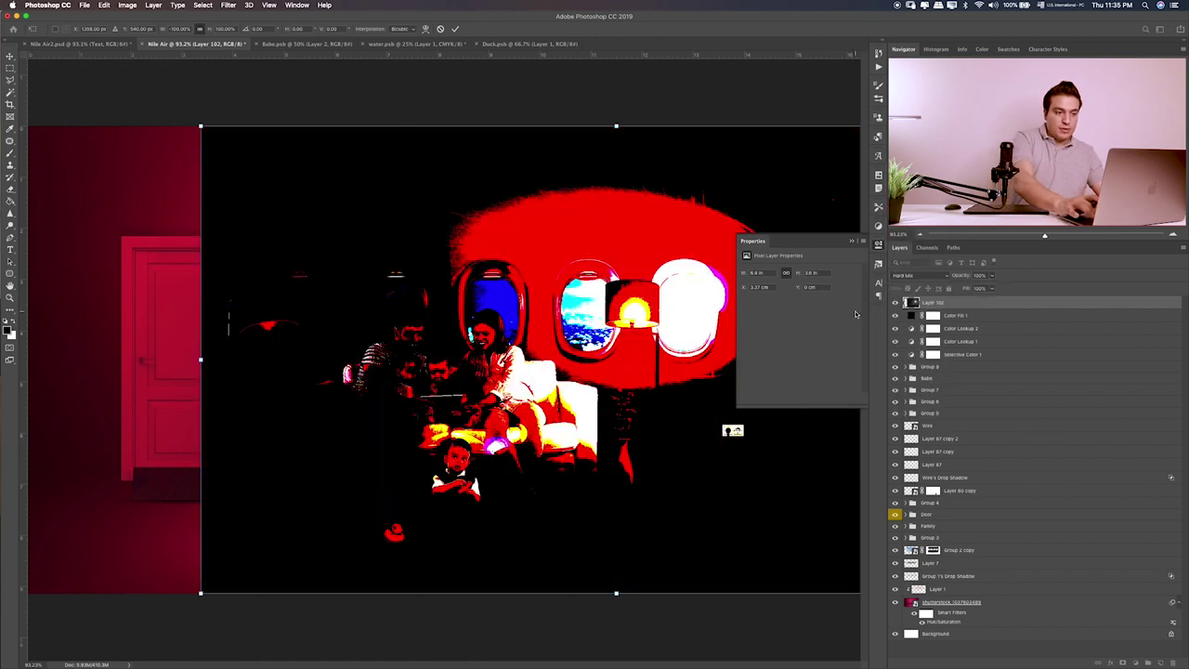
key(Return)
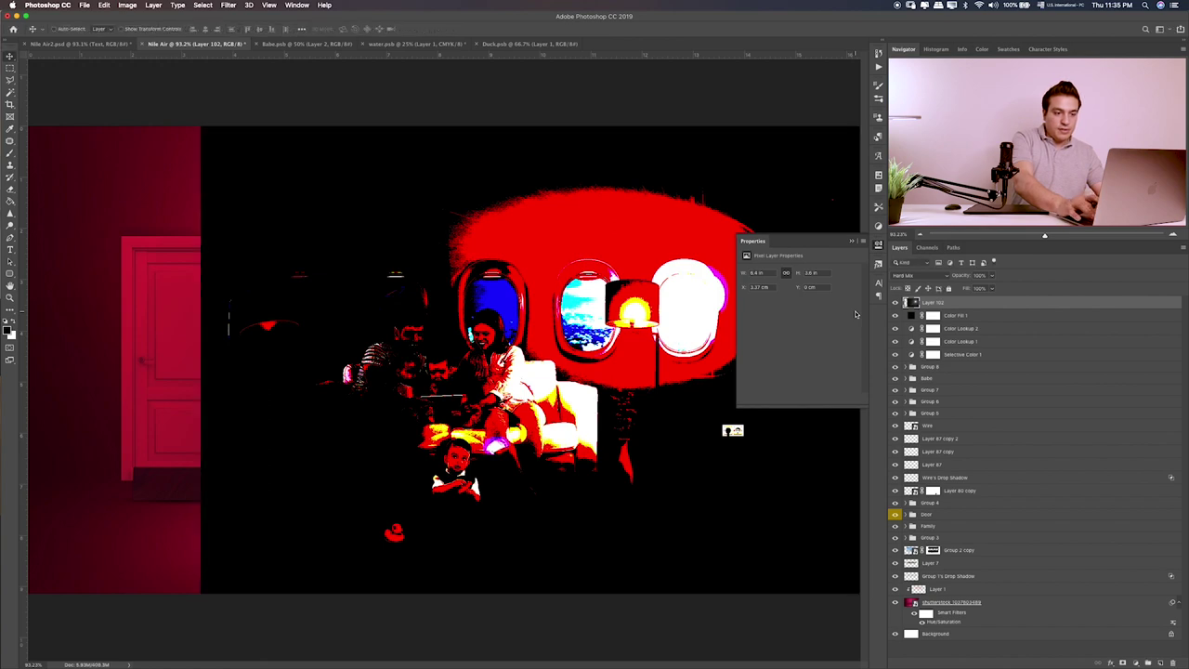
key(shift+plus)
key(shift+plus)
key(shift+plus)
key(shift+plus)
key(shift+plus)
key(shift+plus)
key(shift+plus)
key(shift+plus)
key(shift+plus)
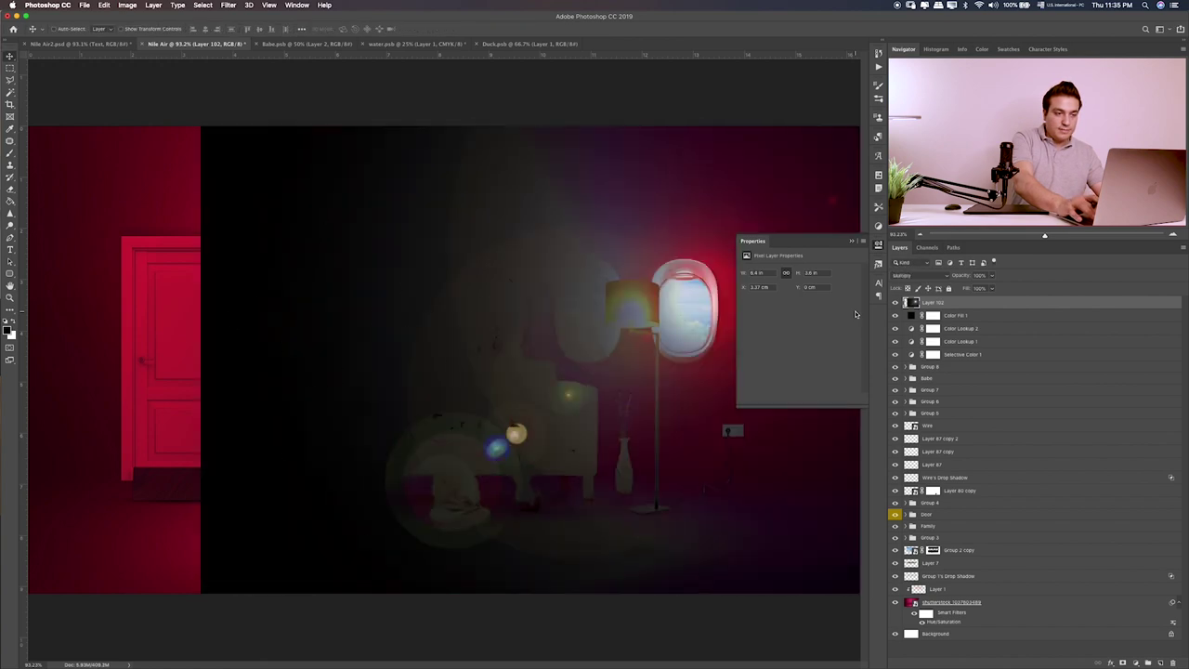
key(shift+plus)
key(shift+plus)
key(shift+plus)
key(shift+plus)
key(shift+plus)
key(shift+plus)
key(shift+minus)
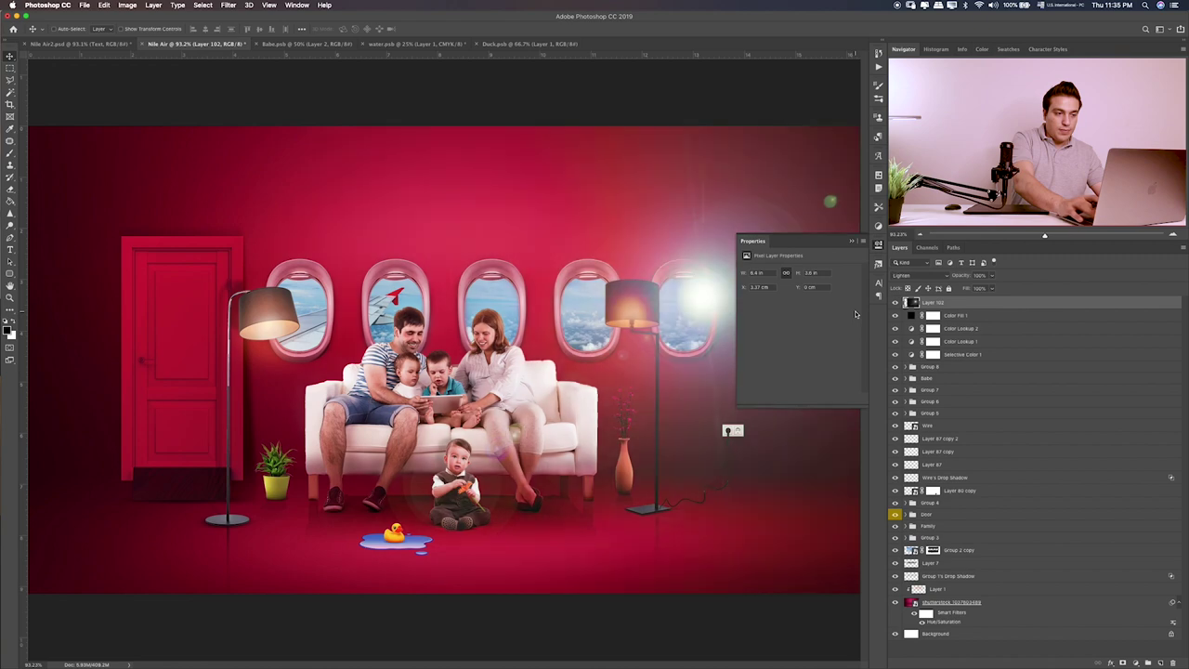
key(shift+plus)
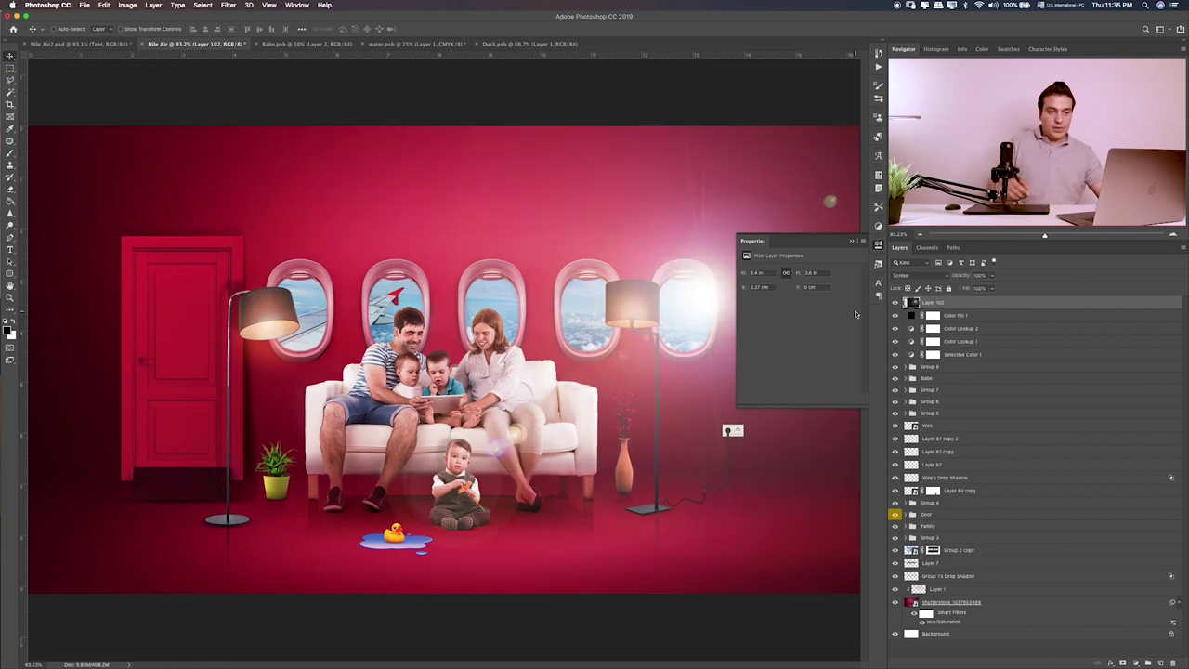
- Lower the flare layer to 48% opacity and nudge the glow into place
drag(992, 290, 972, 290)
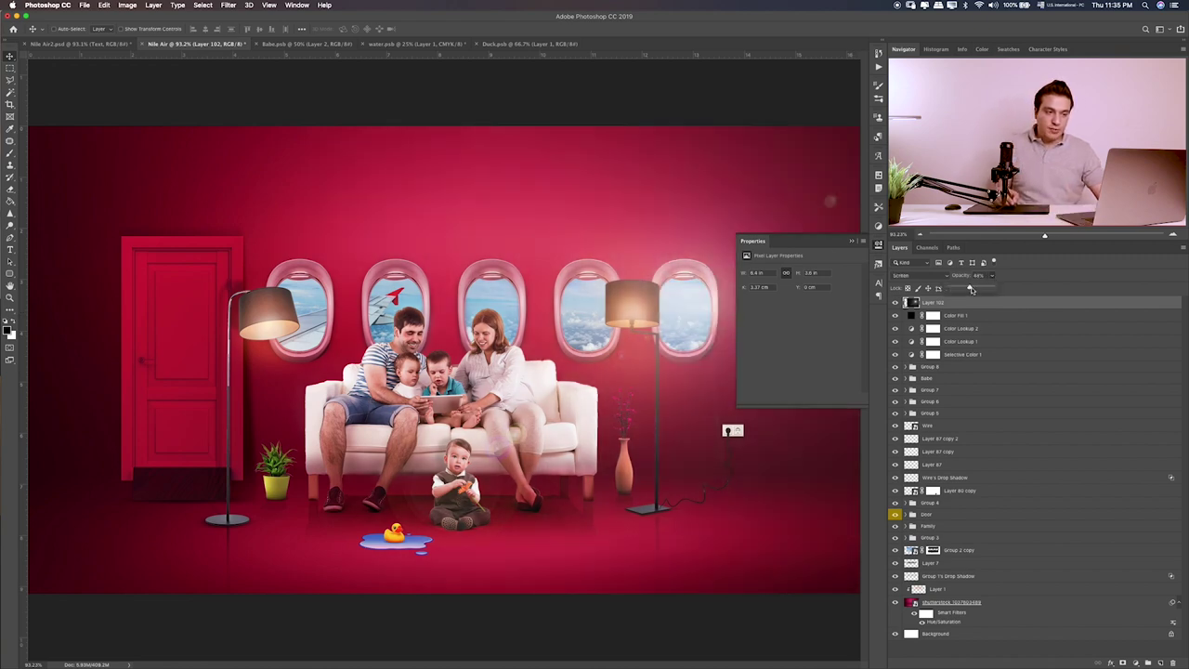
drag(698, 333, 683, 330)
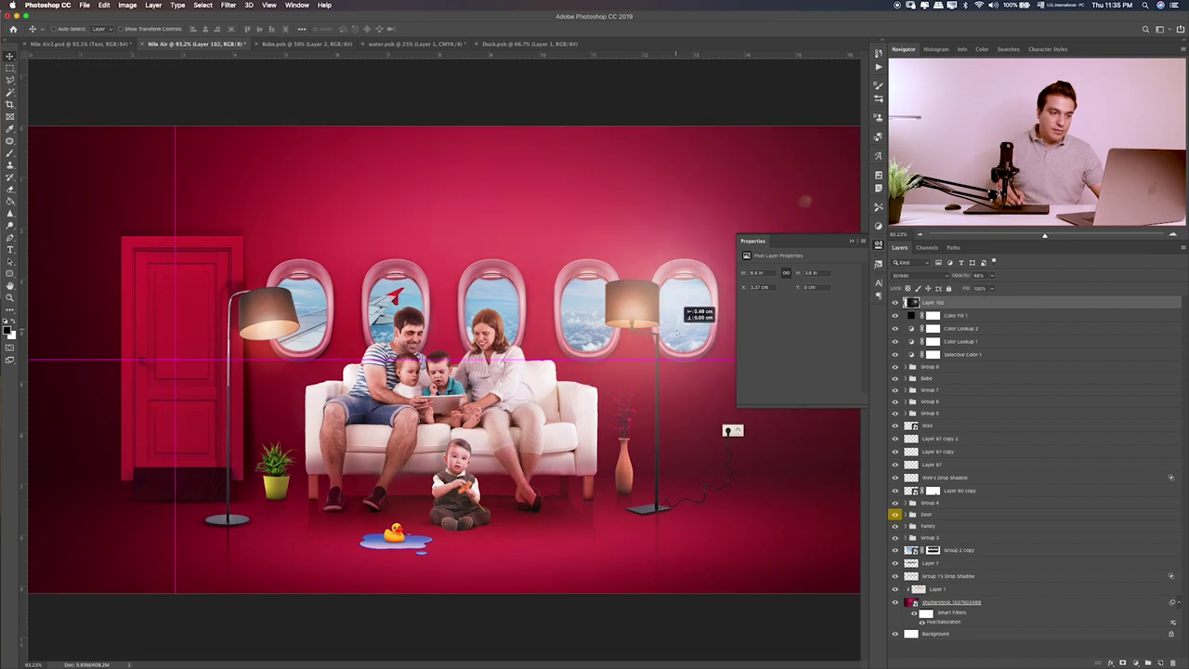
drag(685, 329, 703, 338)
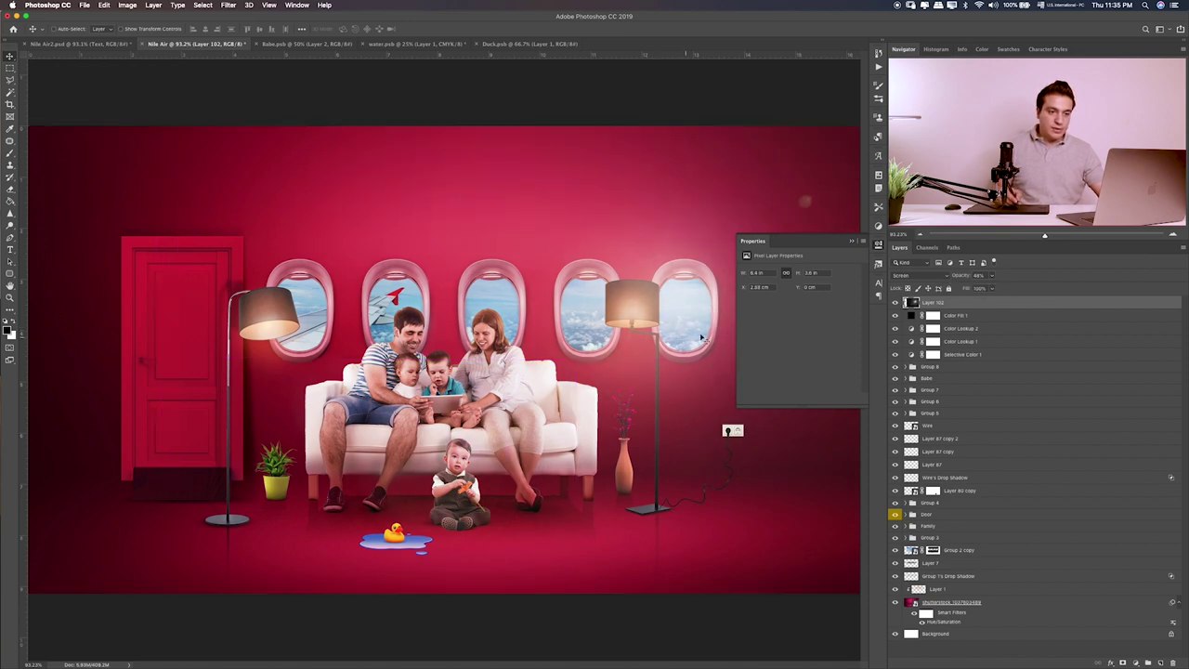
click(850, 242)
- Pick the eraser brush and enlarge it to a very large size
key(b)
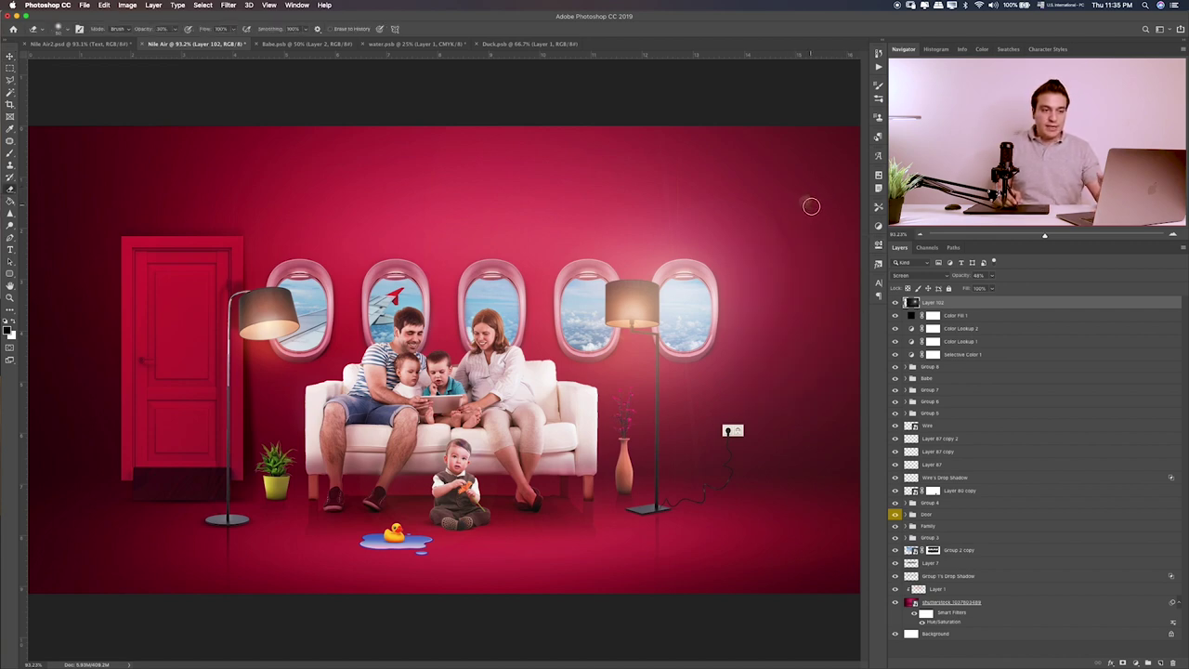
key(])
key(])
key(])
key(])
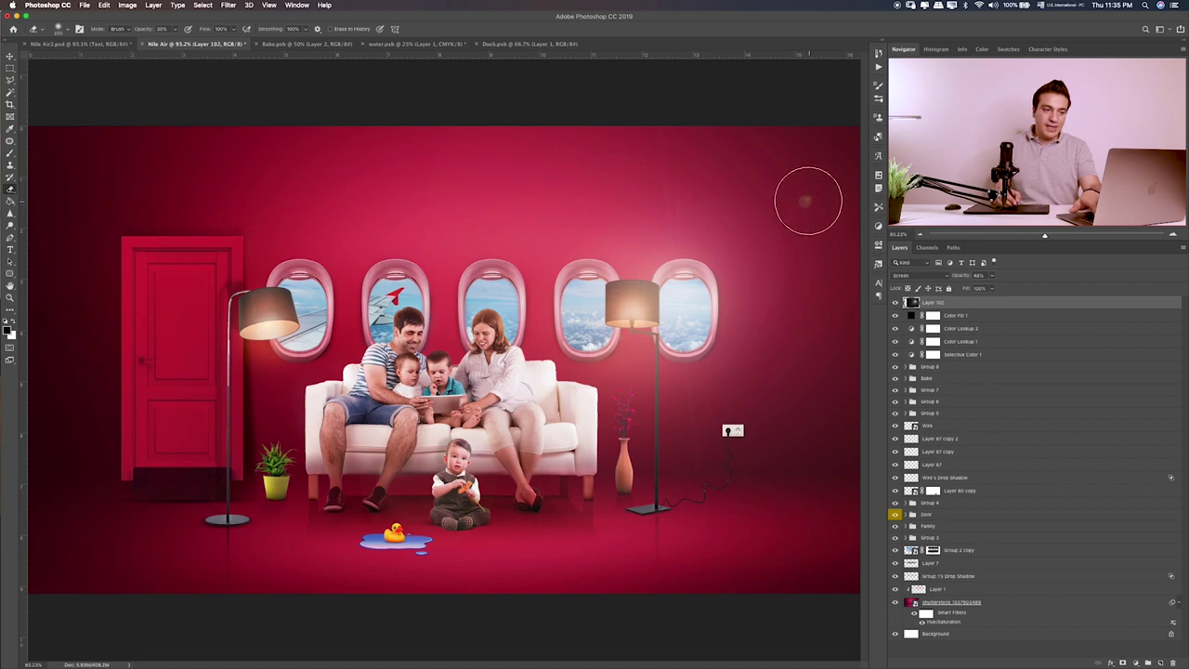
key(])
key(])
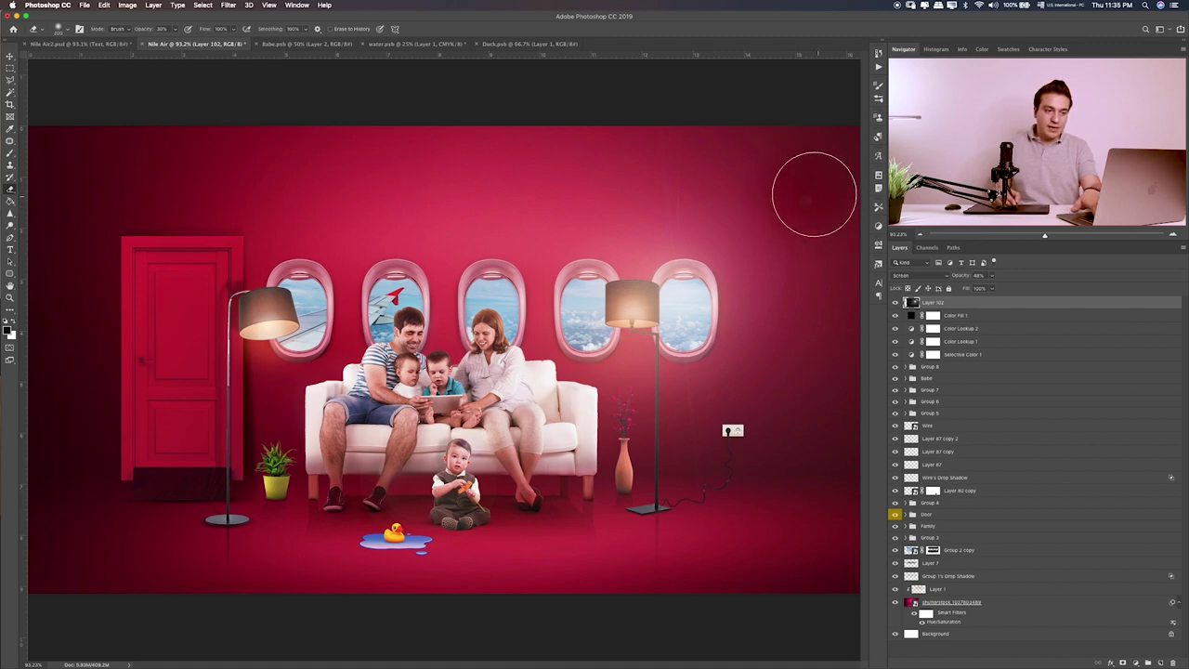
key(])
key(])
key(])
key(])
key(])
key(])
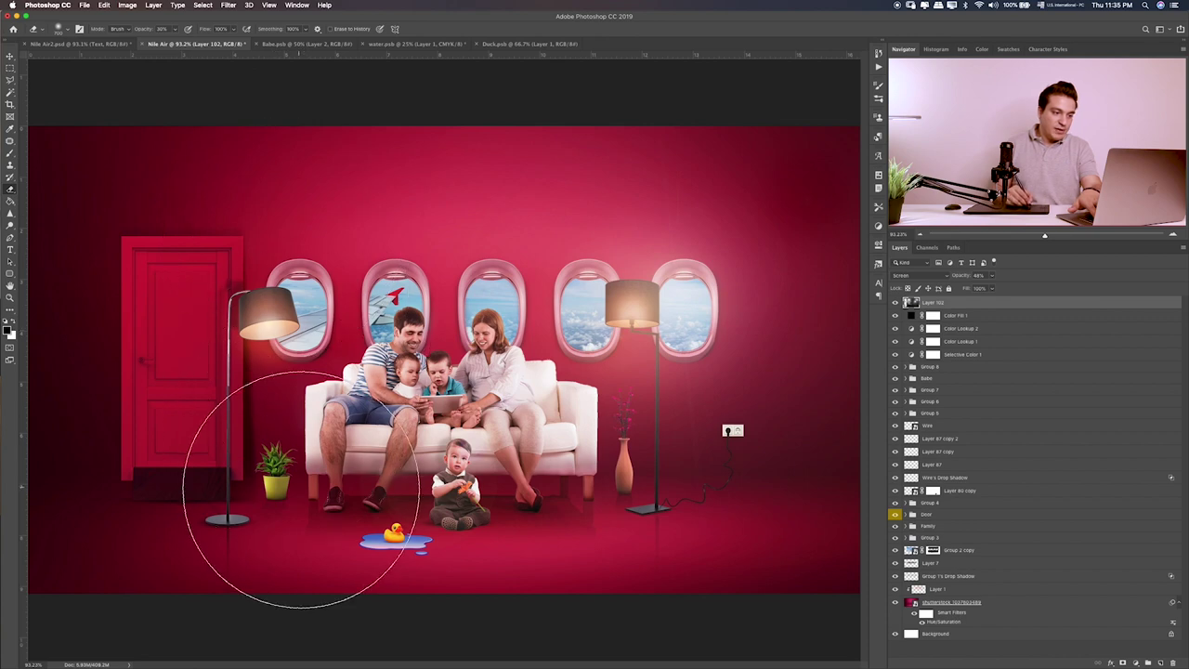
- Compare the flare on and off, then lower its opacity to 27%
click(896, 304)
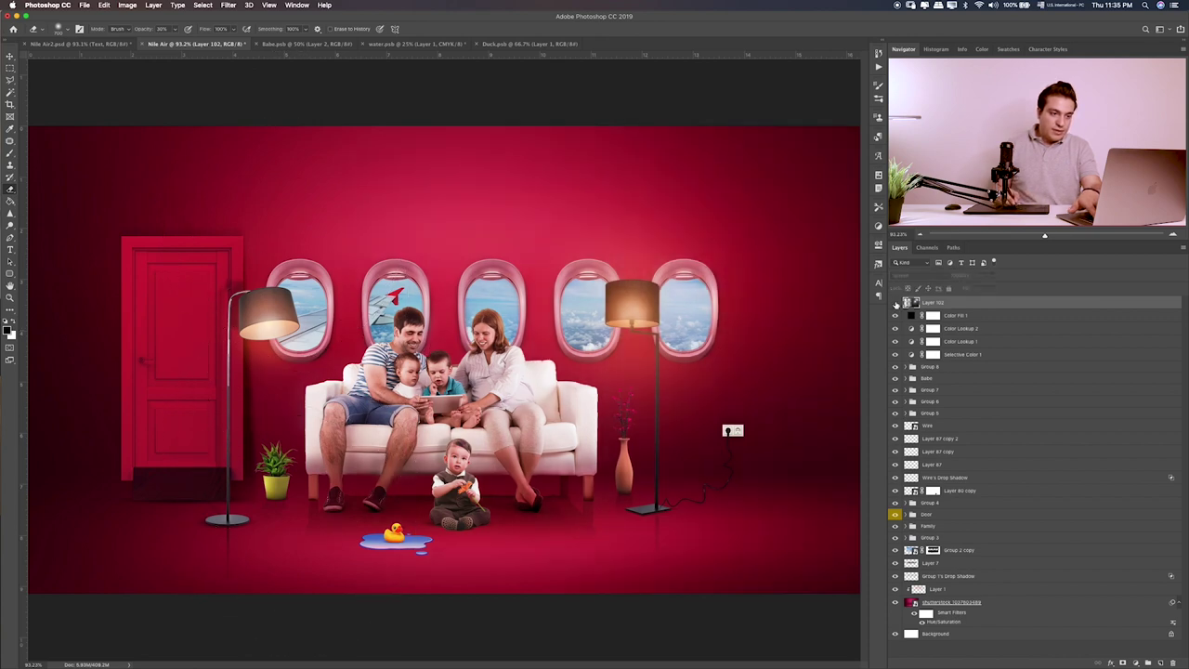
click(896, 304)
click(895, 303)
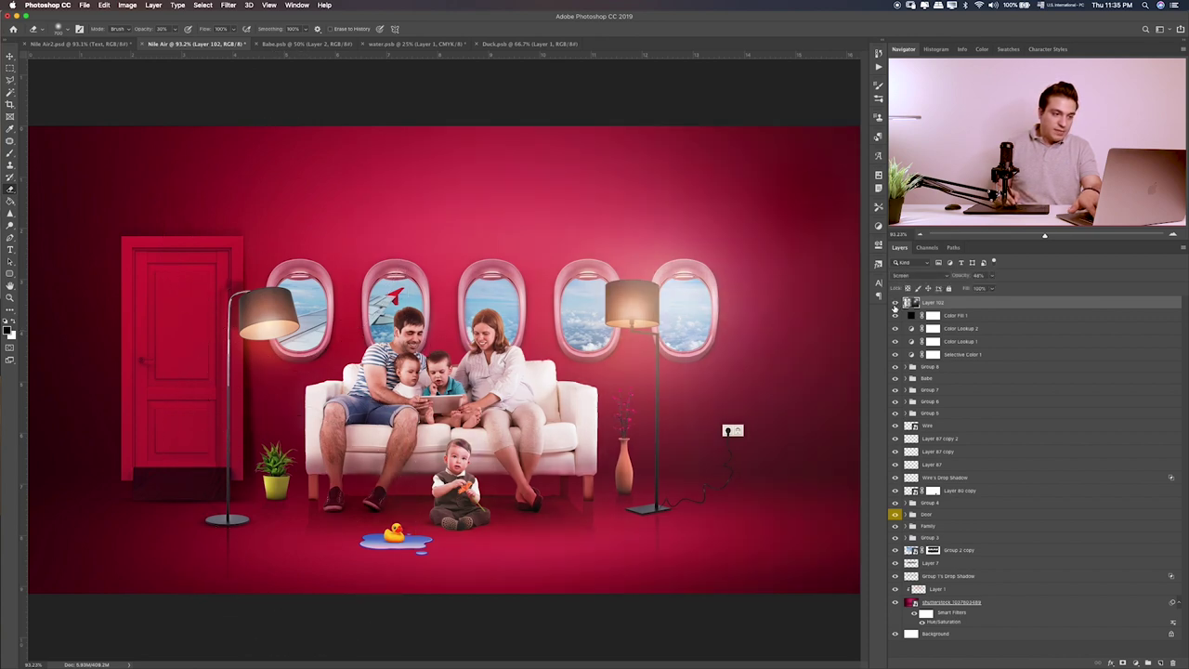
click(991, 277)
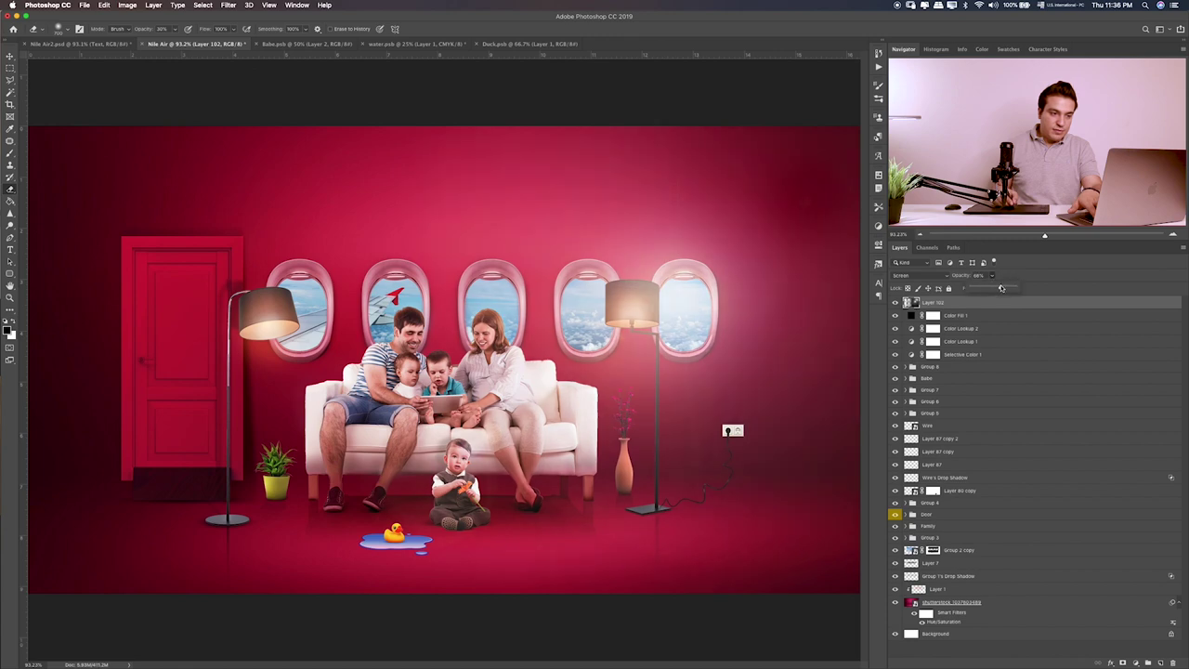
drag(1000, 288, 978, 288)
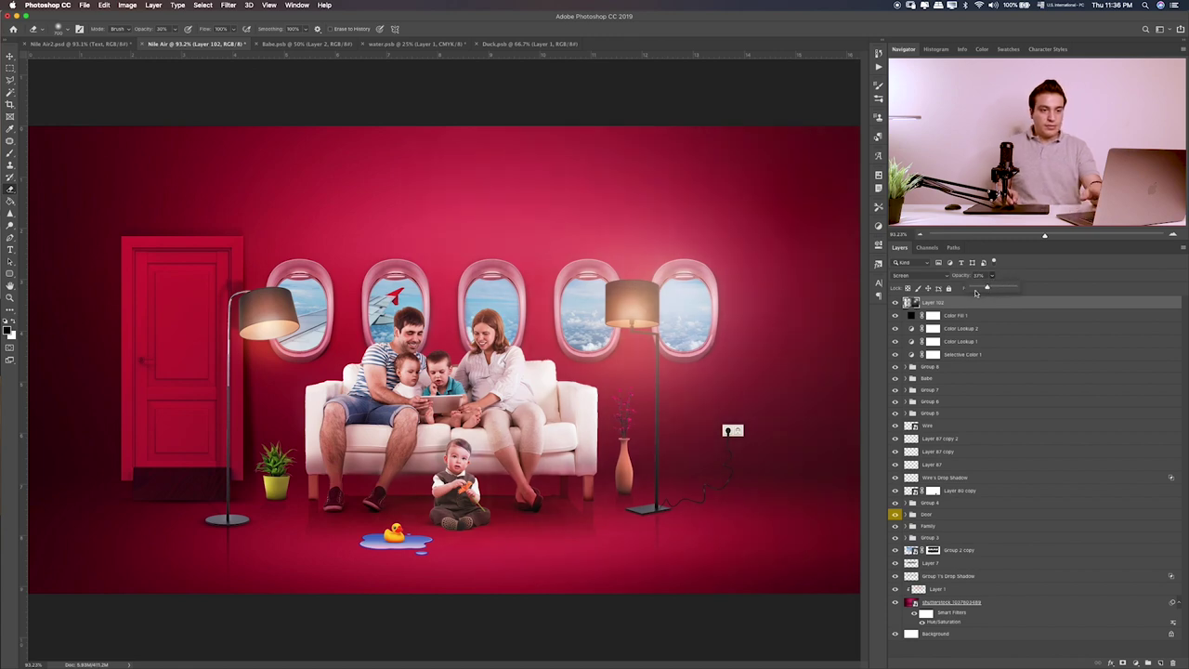
click(1135, 661)
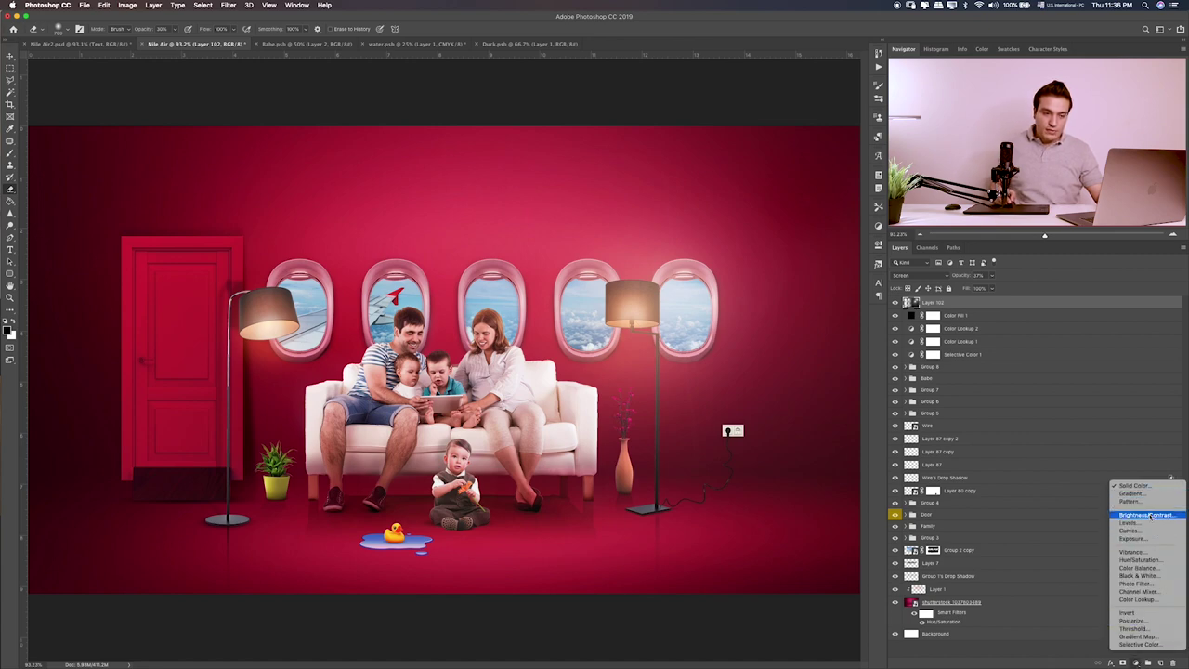
- Add a dark Gradient Fill layer with its Scale set to 36%
click(1133, 494)
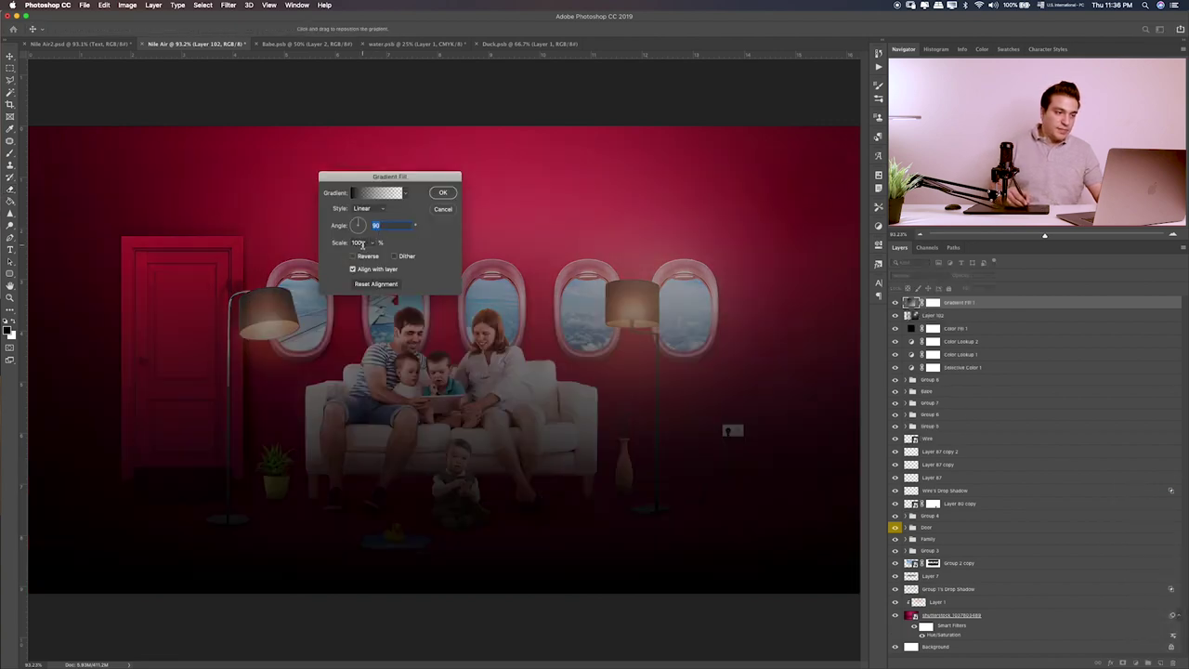
drag(336, 245, 306, 247)
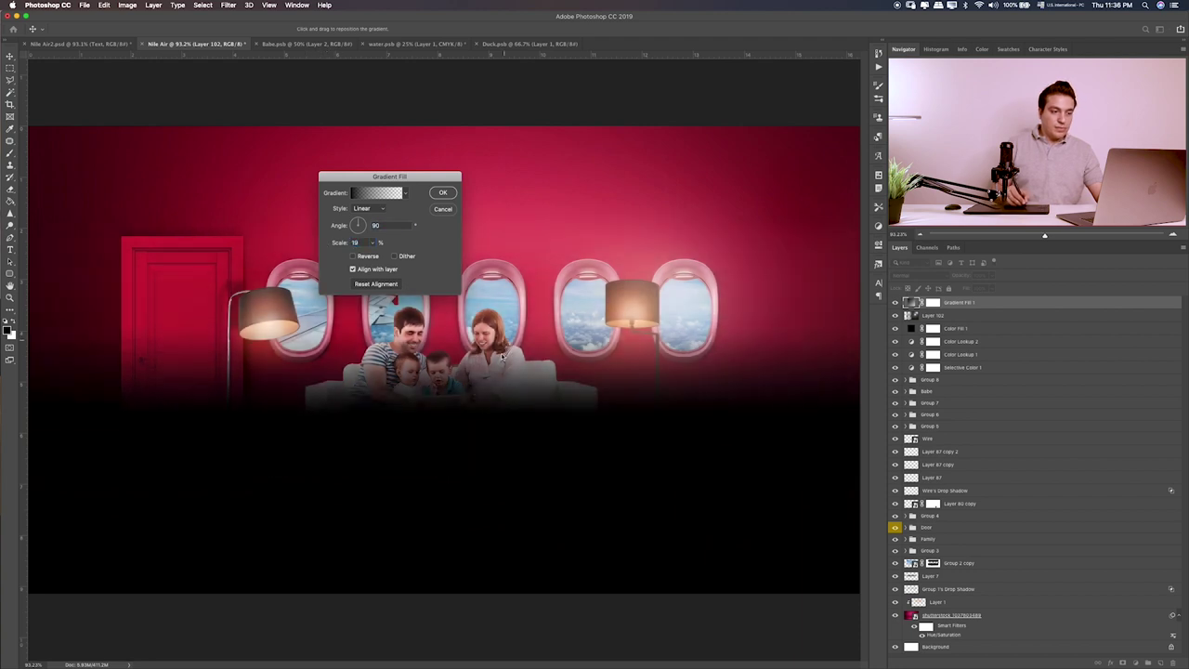
drag(506, 341, 485, 563)
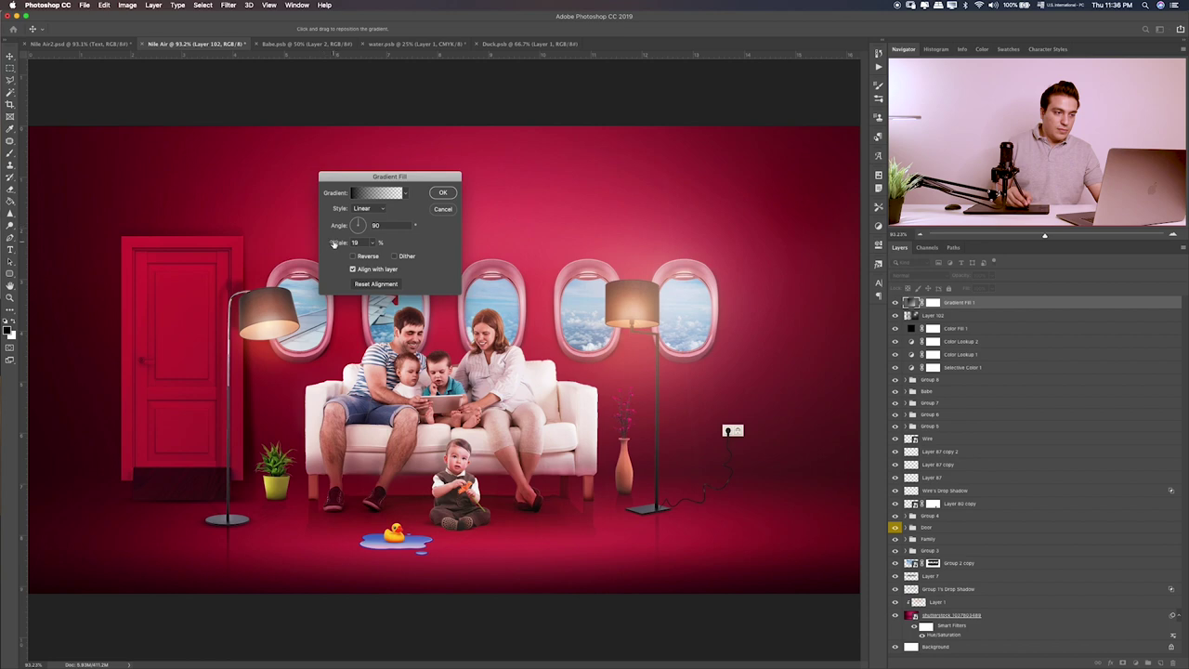
key(Up)
key(shift+Tab)
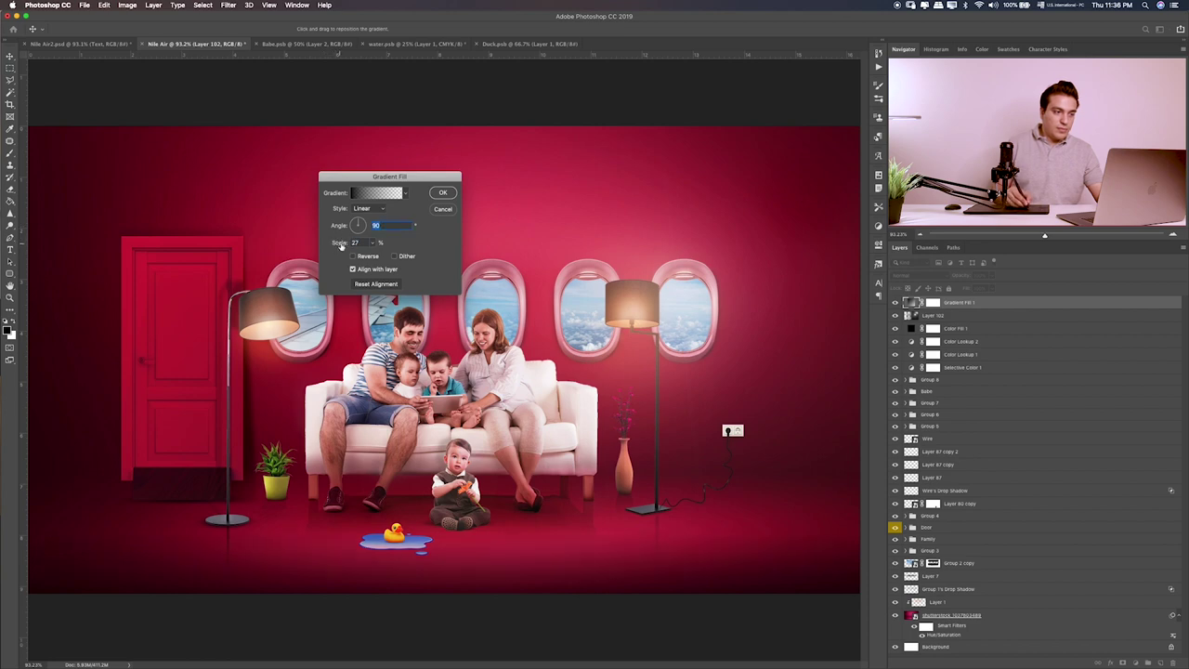
drag(341, 244, 536, 400)
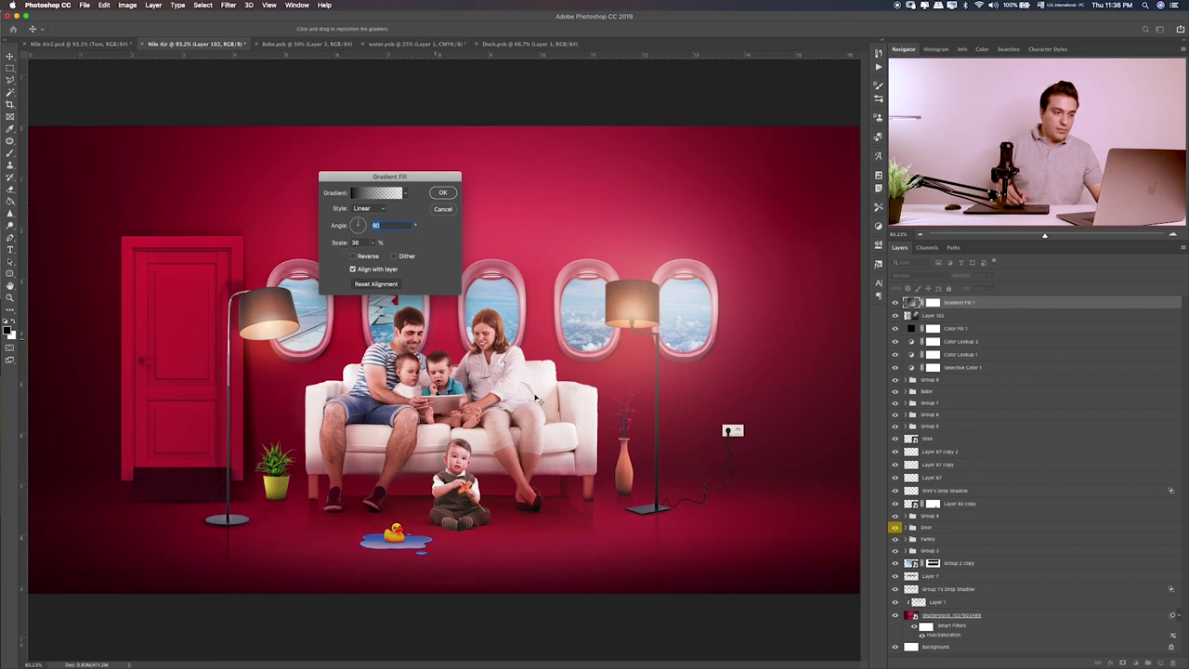
click(443, 191)
- Check the opacity of Gradient Fill 1 and Layer 102, ending on Gradient Fill 1
click(992, 276)
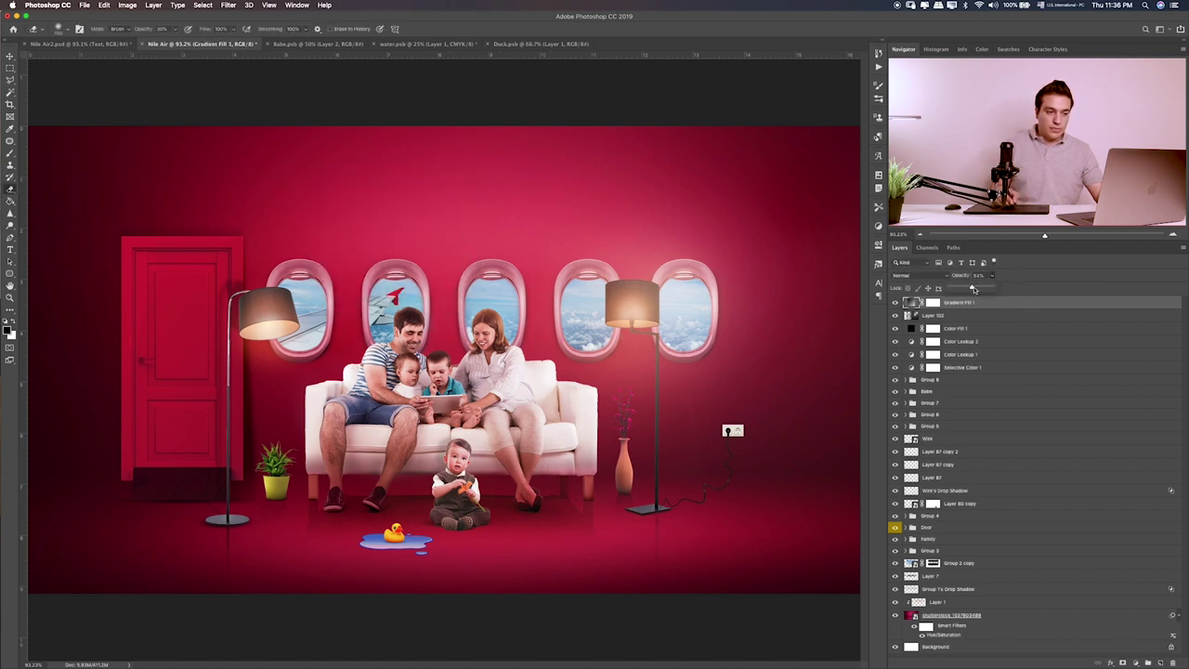
click(896, 308)
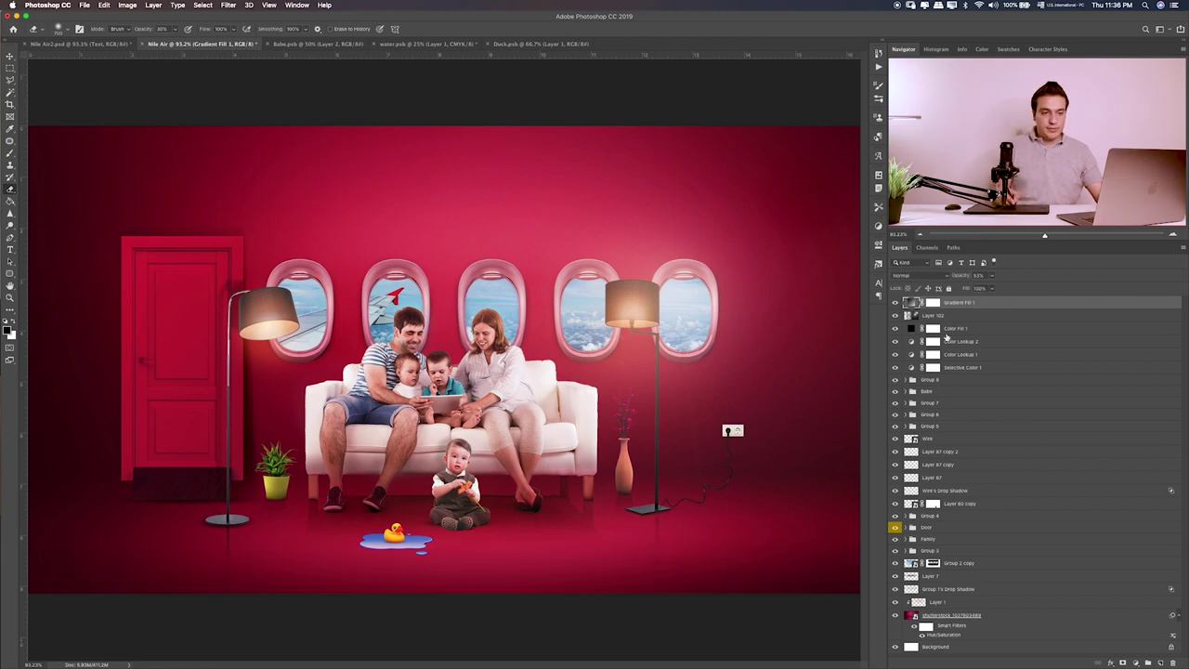
click(920, 317)
click(991, 277)
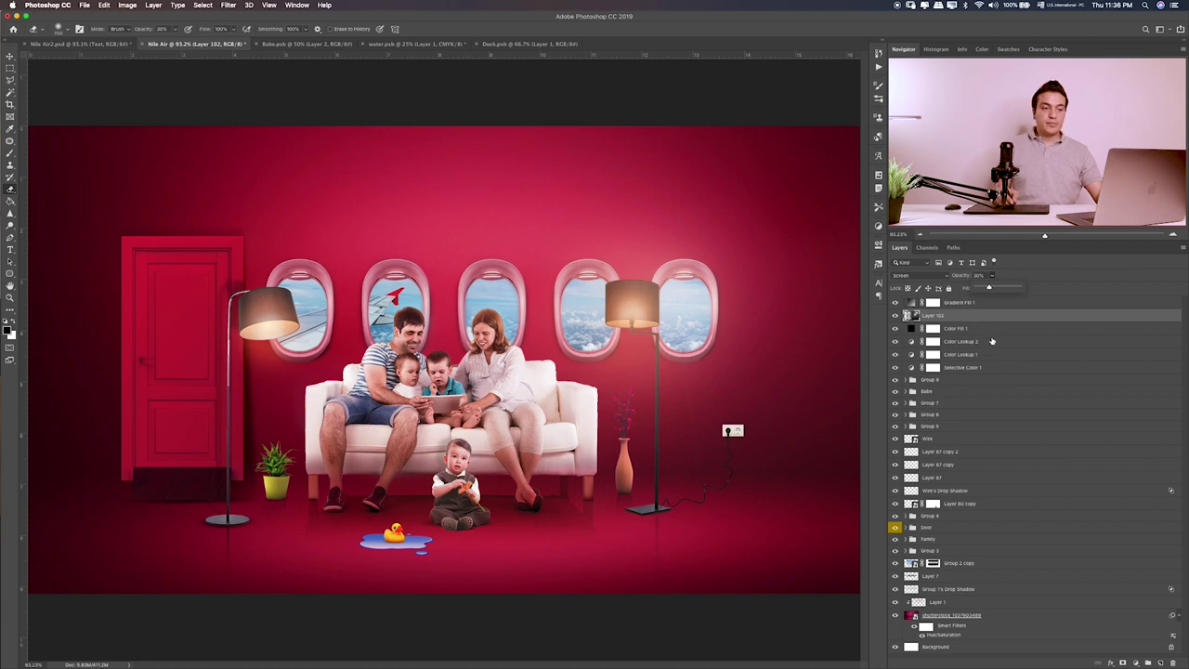
click(996, 308)
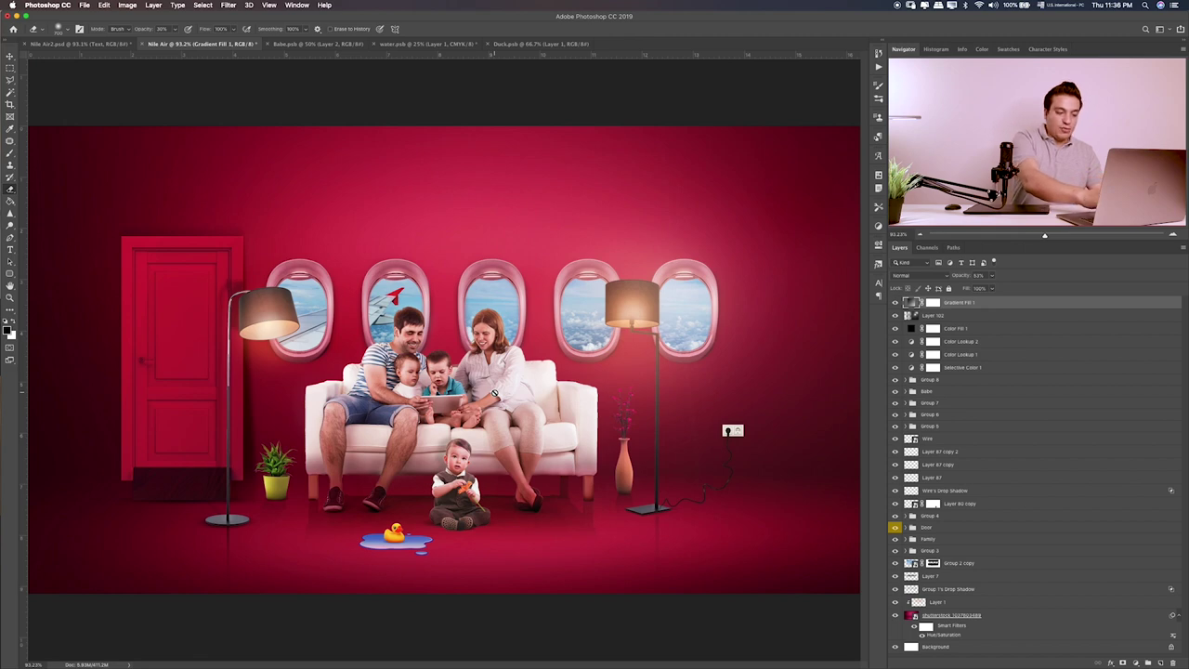
- Merge all visible layers into a new top layer and open the Camera Raw Filter
key(ctrl+shift+alt+n)
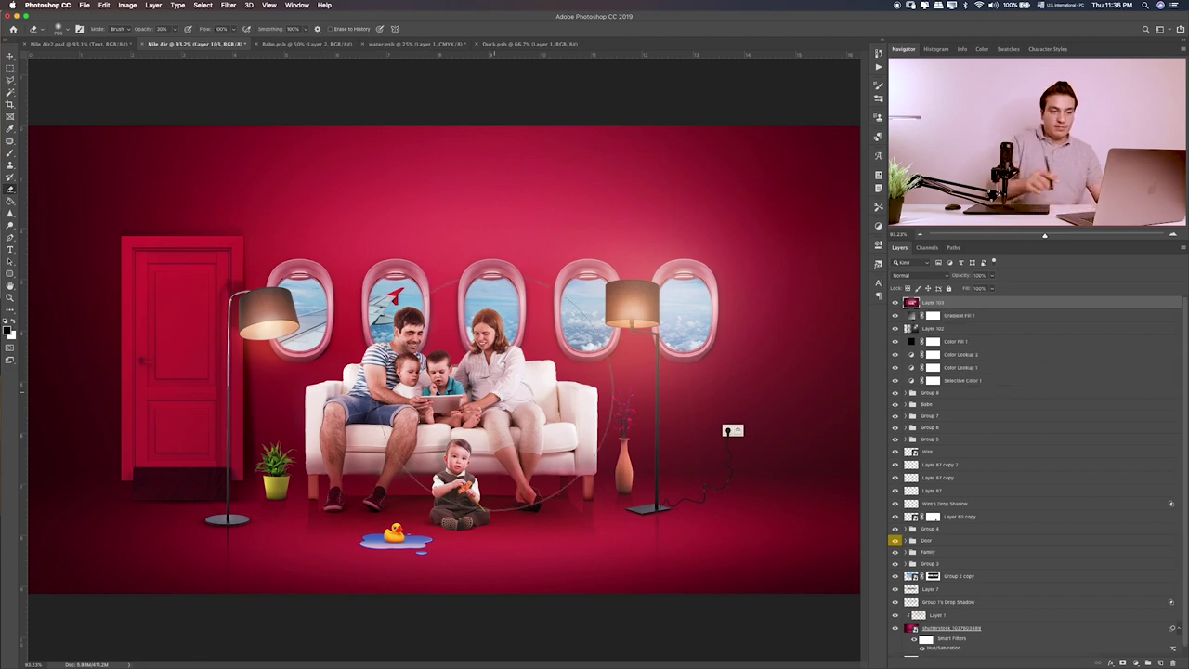
click(227, 5)
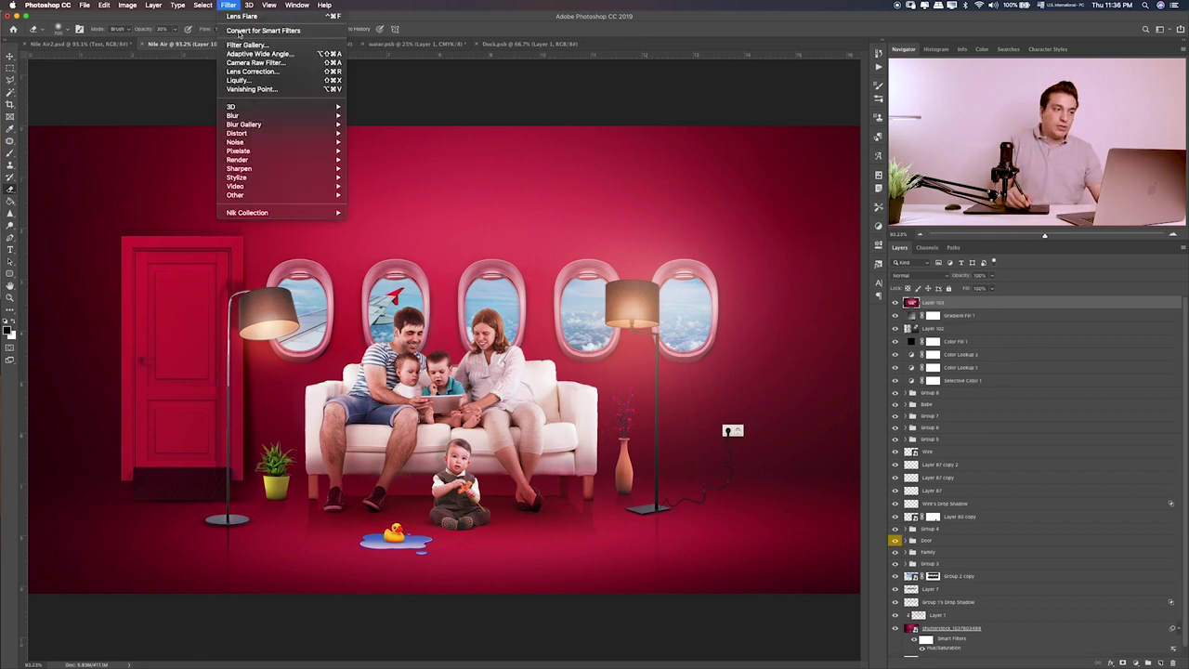
click(256, 62)
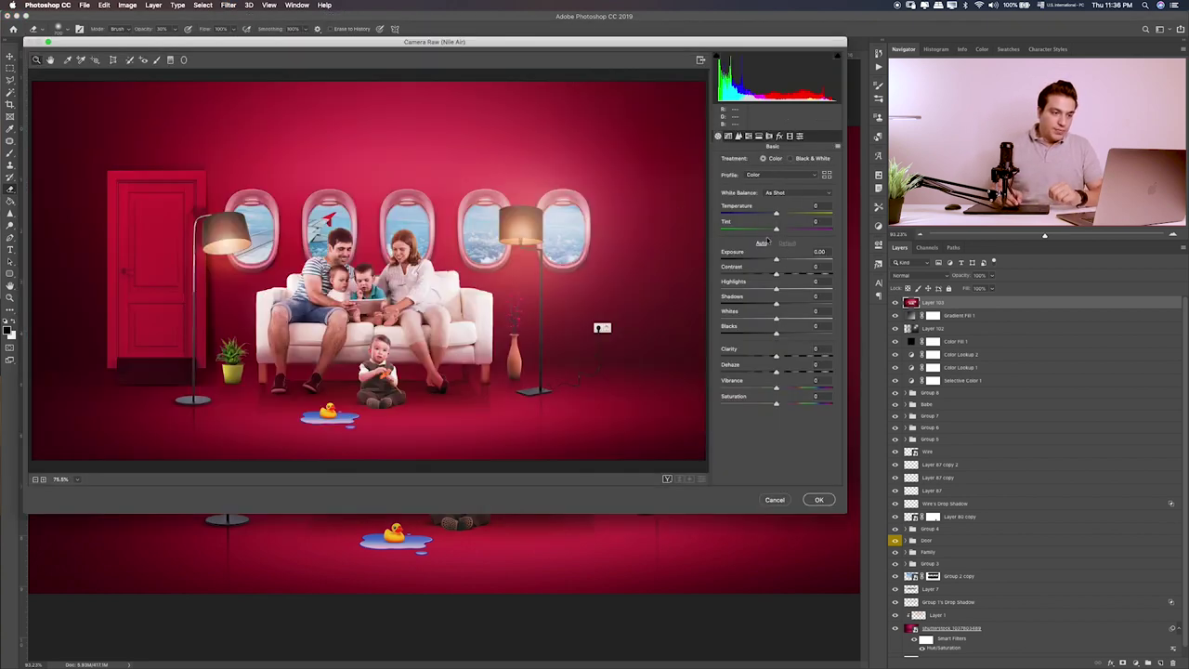
- In Basic, lower contrast, lift shadows, raise vibrance, and set tint to +3
click(762, 243)
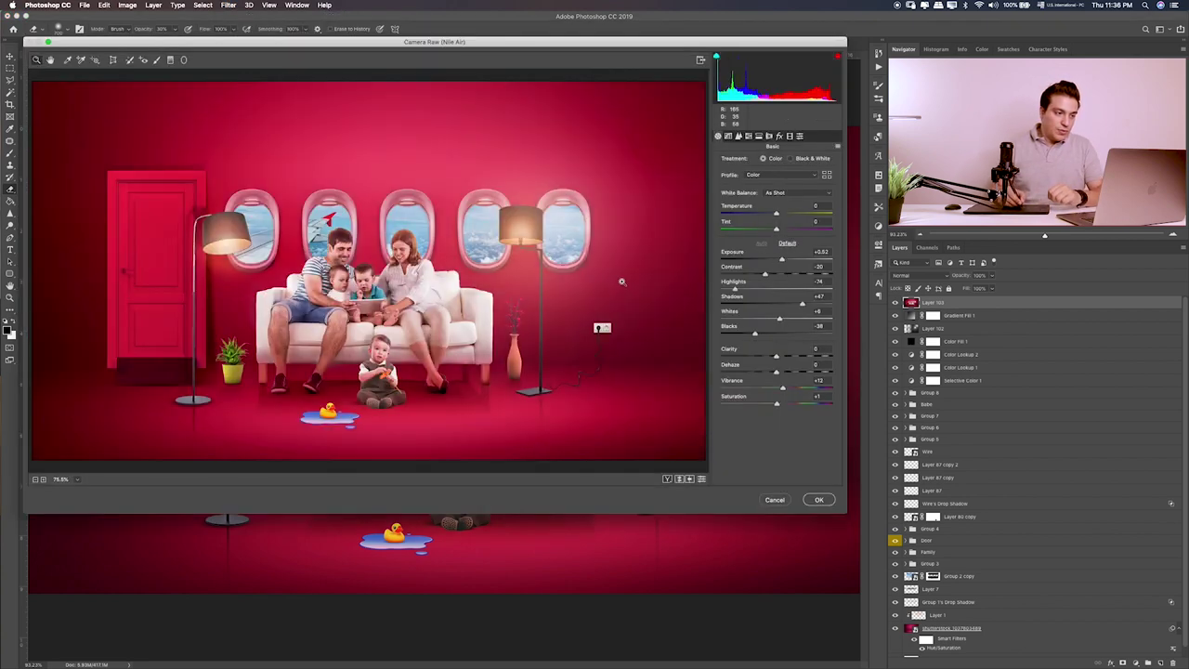
click(788, 244)
click(763, 245)
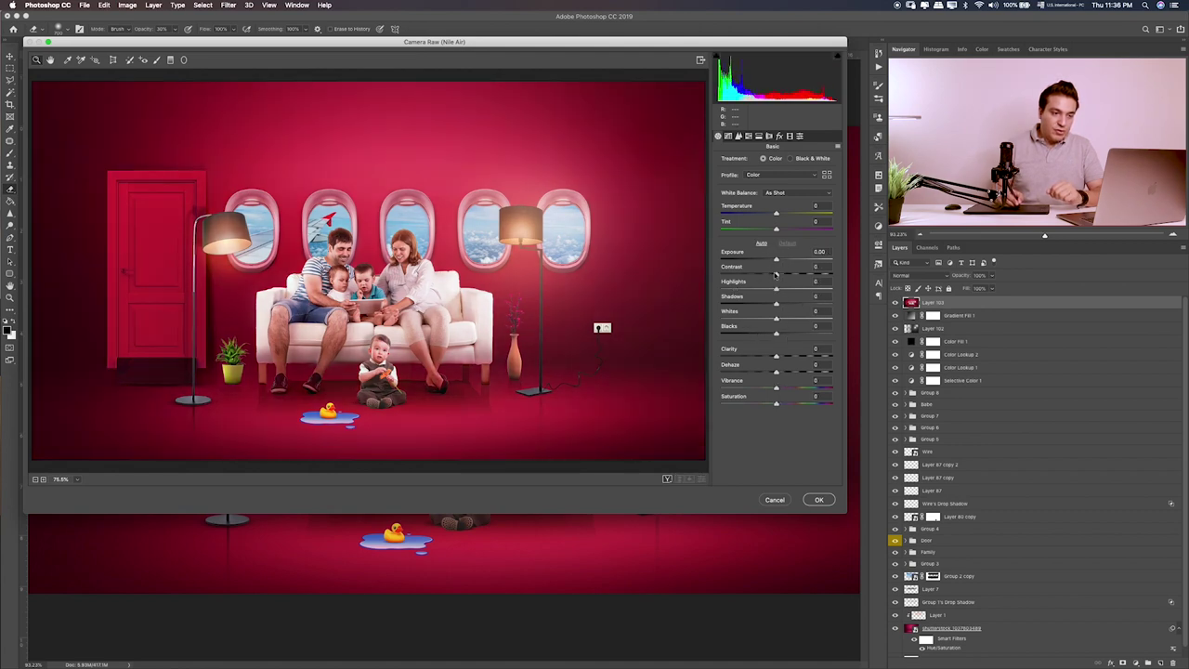
mouse_move(776, 274)
mouse_down()
mouse_move(769, 296)
mouse_move(788, 291)
mouse_move(796, 305)
mouse_move(780, 320)
mouse_move(797, 335)
mouse_move(783, 334)
mouse_up()
click(790, 319)
drag(784, 388, 789, 388)
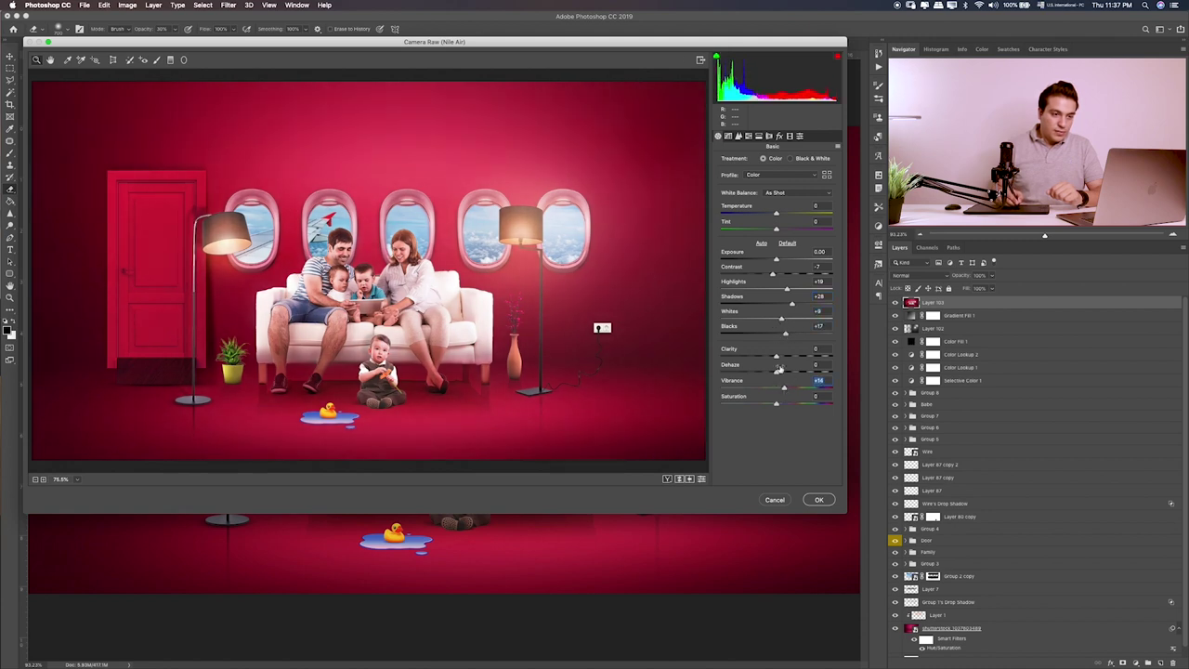
click(774, 213)
drag(778, 229, 799, 229)
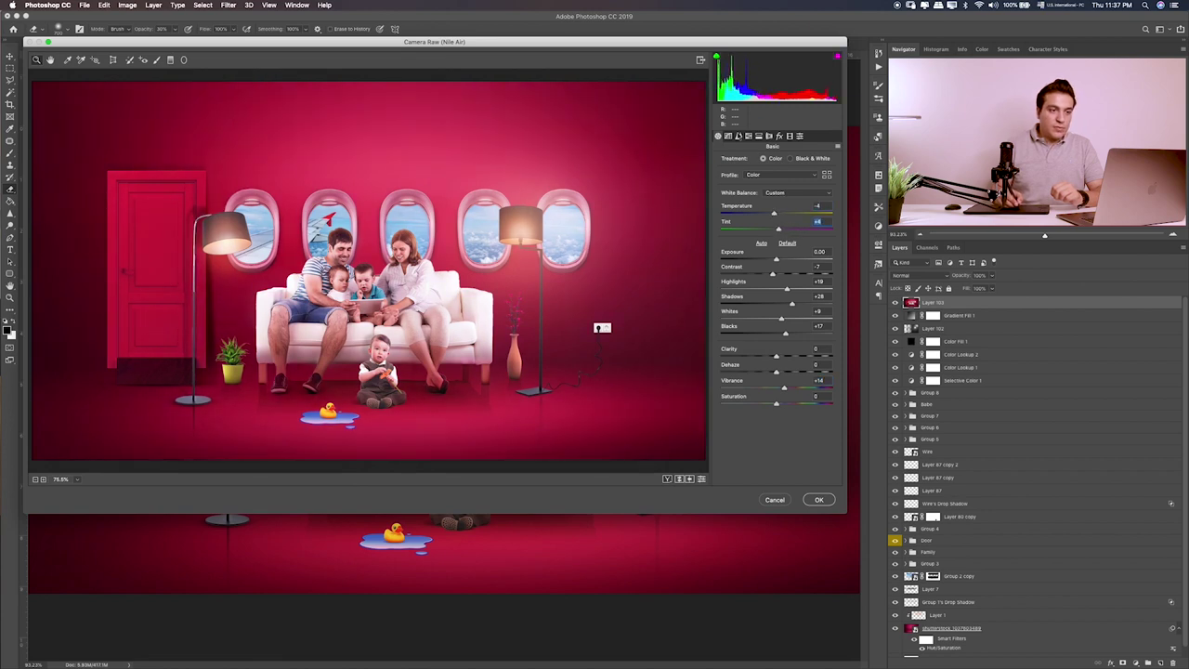
click(729, 135)
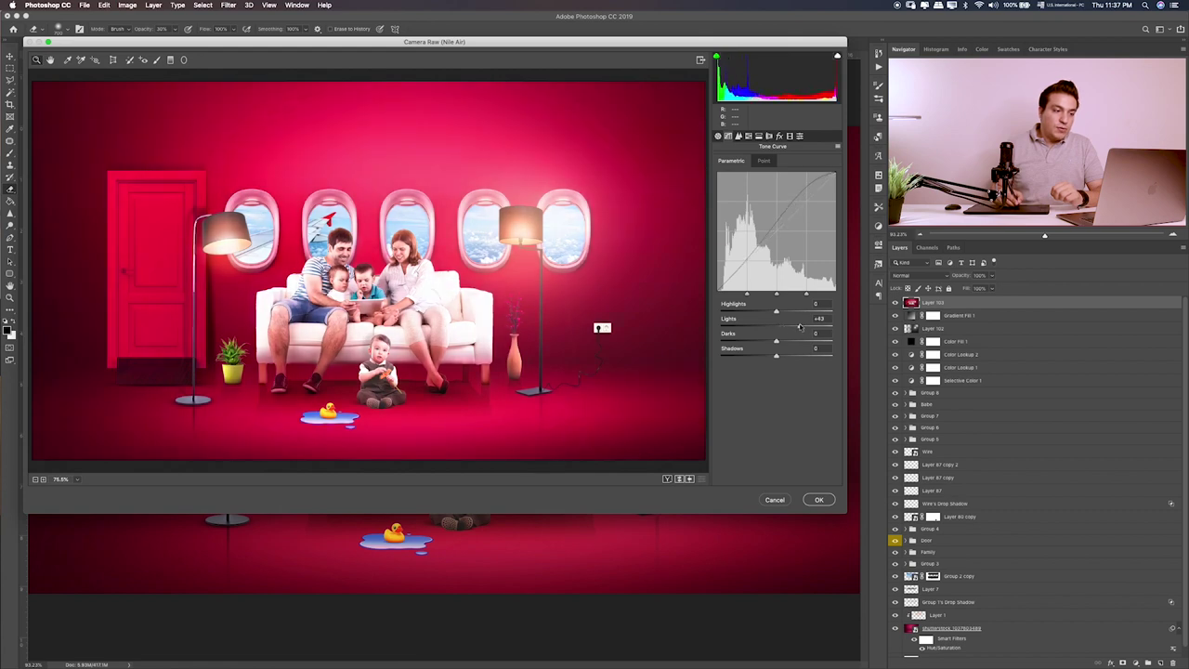
- On the tone curve, brighten the Lights and raise Shadows to +7
mouse_move(781, 327)
mouse_down()
mouse_move(773, 311)
mouse_move(778, 358)
mouse_up()
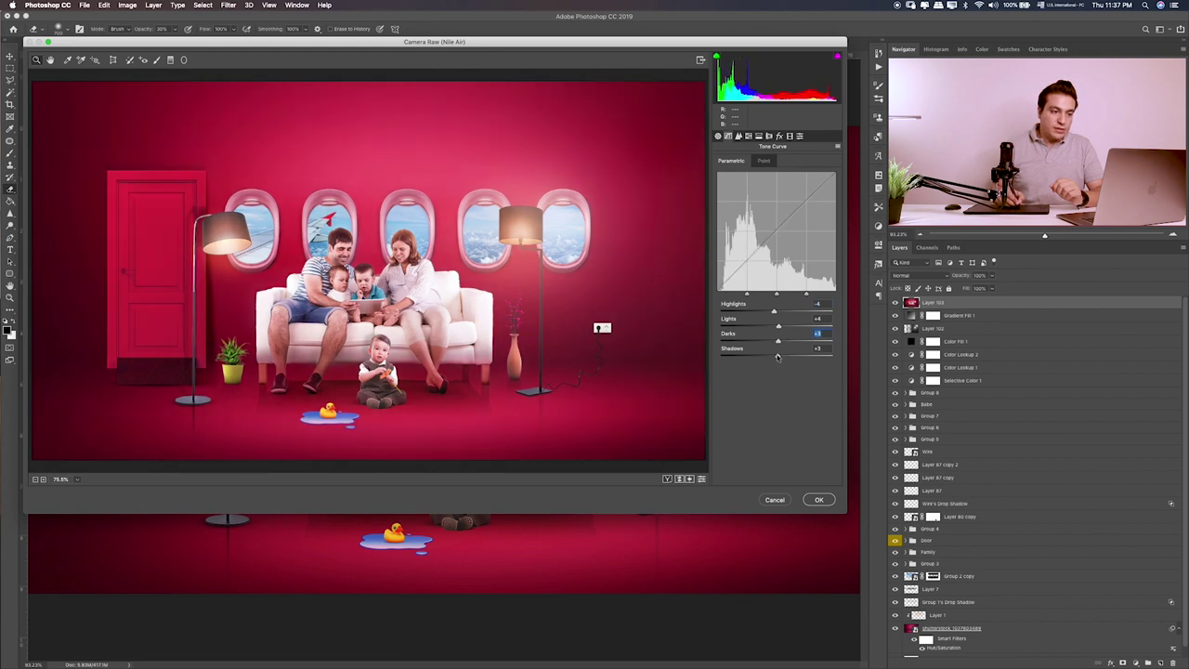
click(777, 357)
click(778, 328)
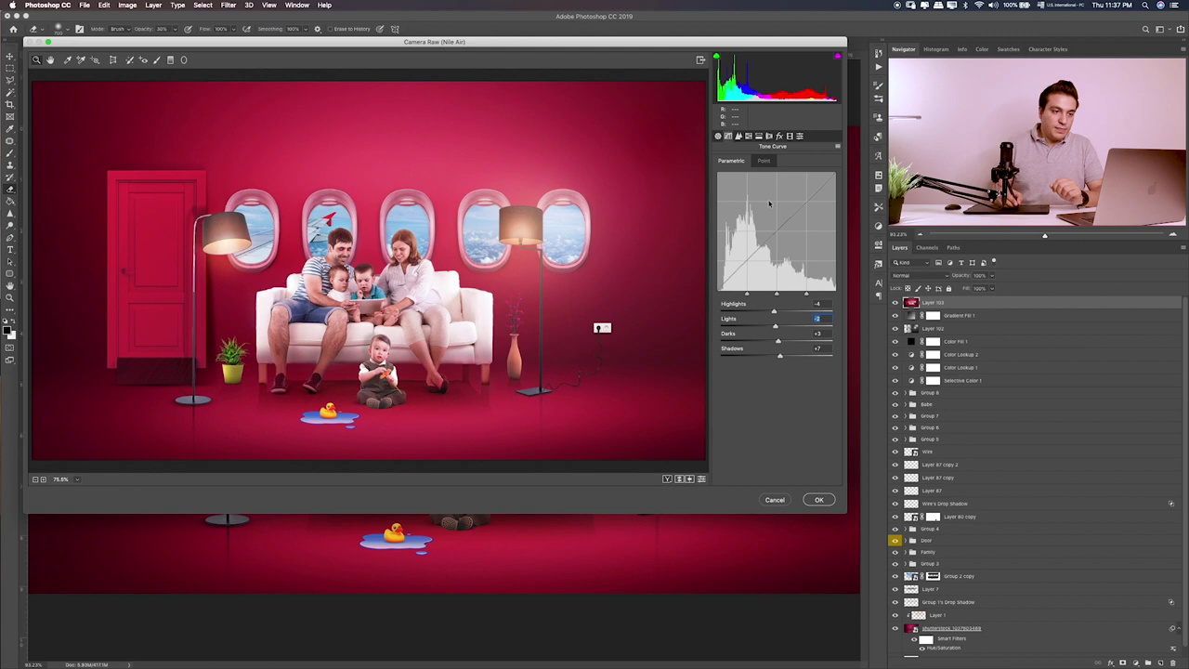
- Shift Oranges hue, reset Purples hue, set Purples saturation +18, and brighten Oranges and Purples luminance
click(749, 136)
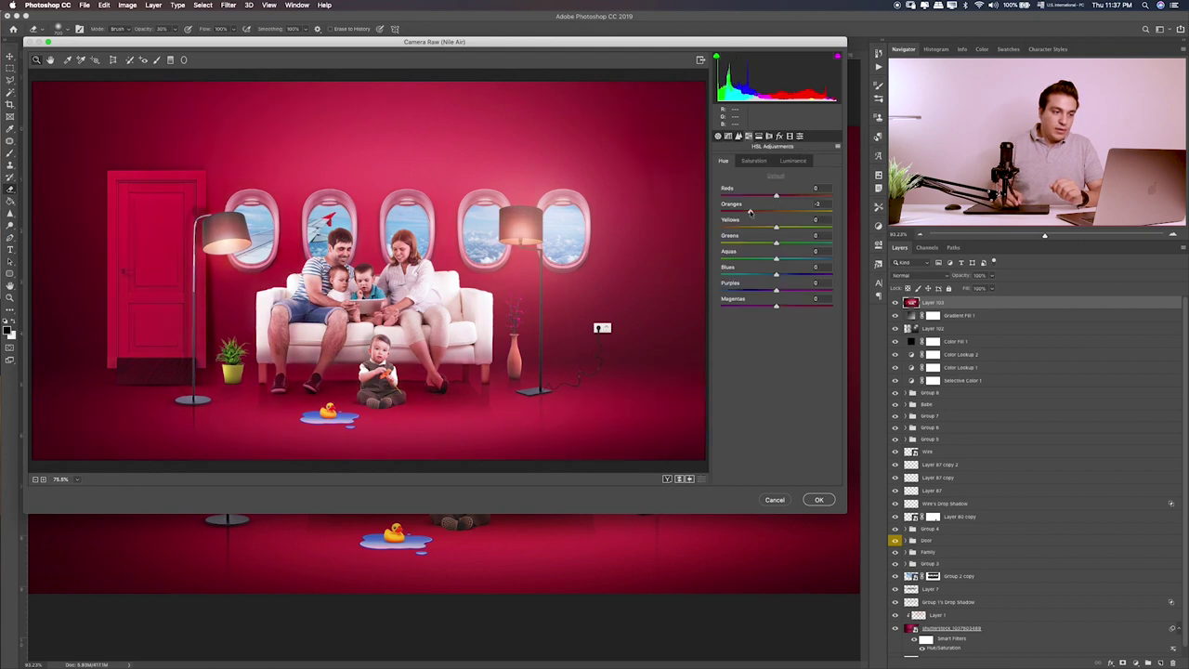
drag(776, 211, 779, 196)
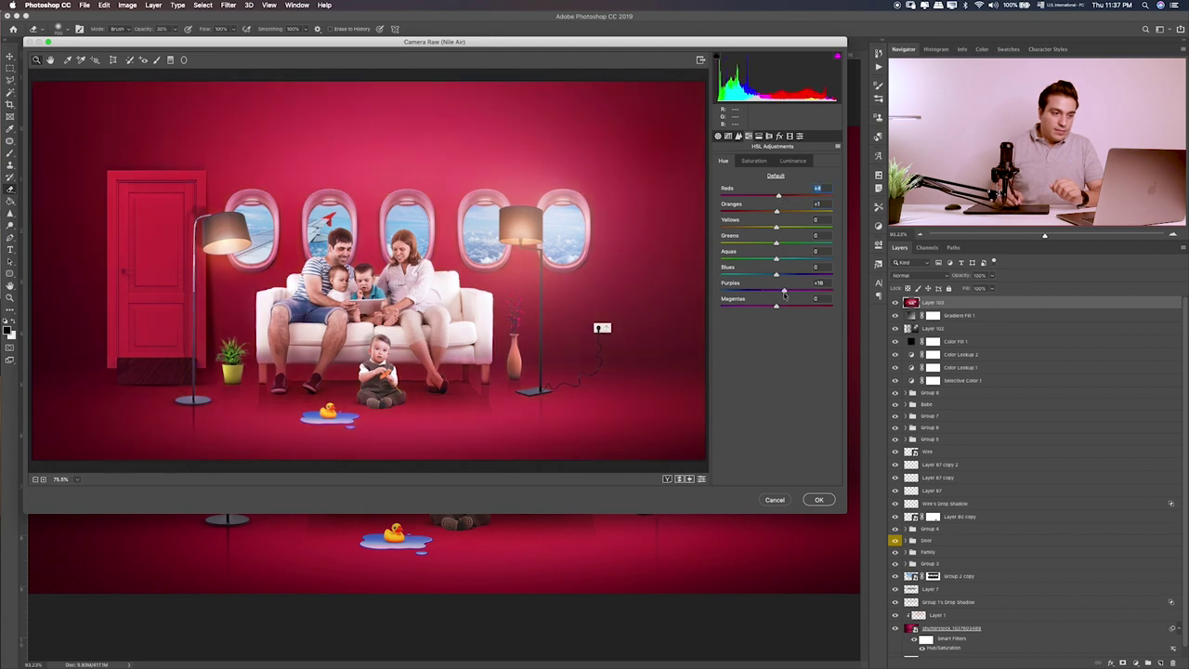
drag(784, 292, 777, 307)
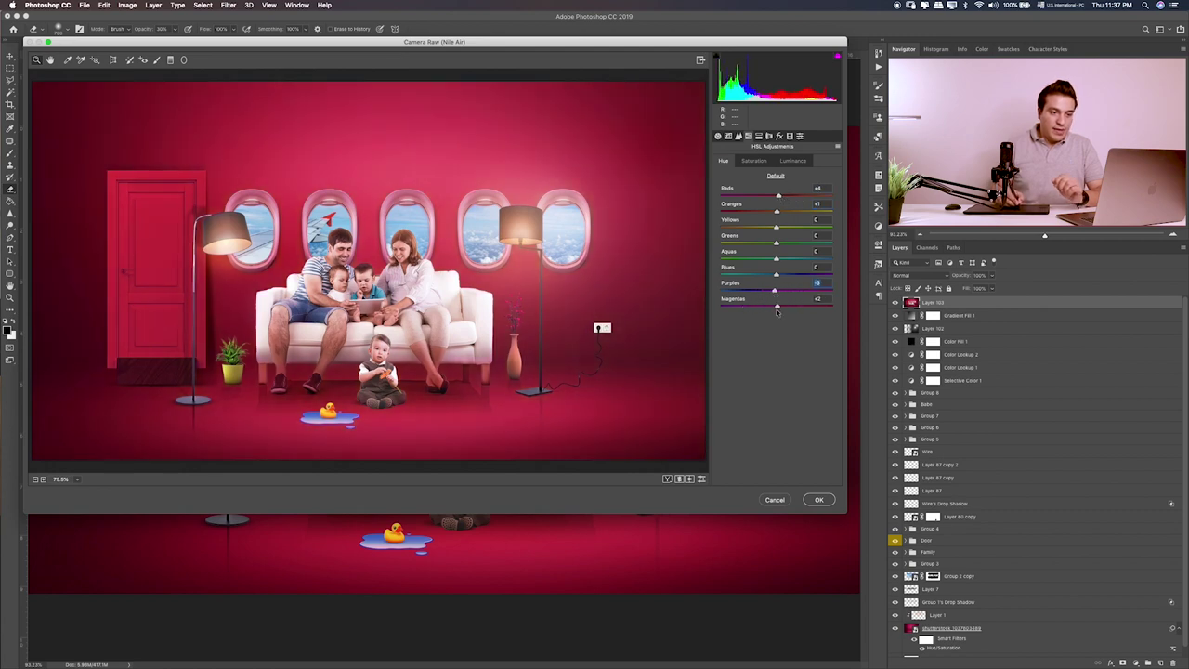
click(758, 161)
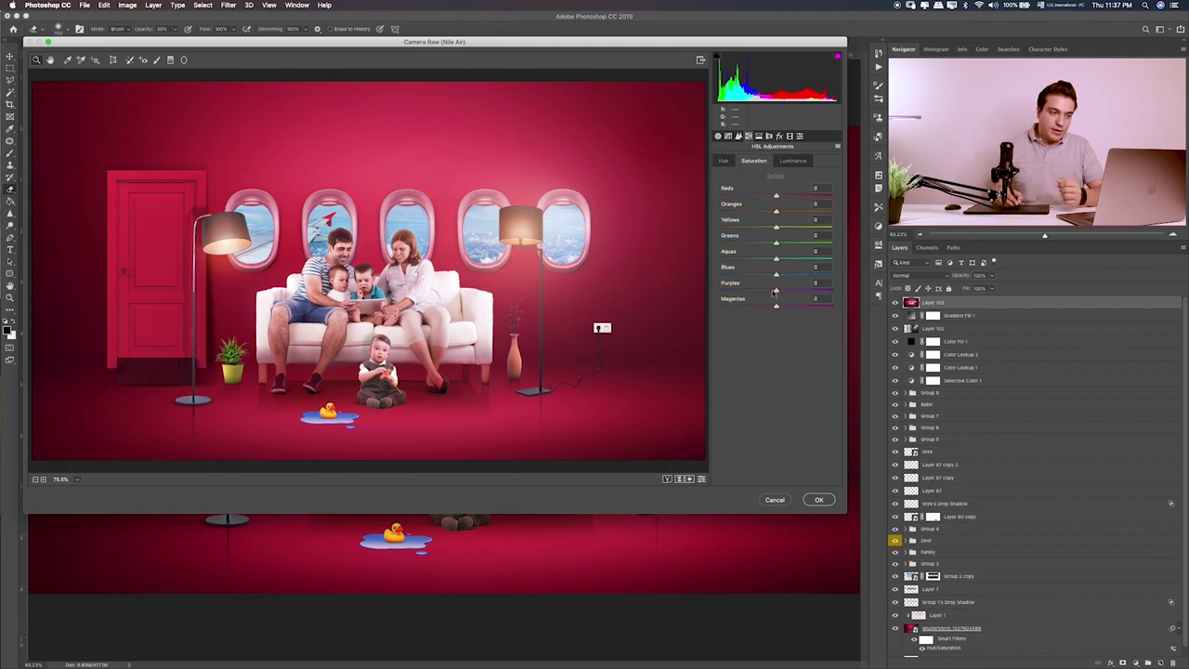
mouse_move(775, 292)
mouse_down()
mouse_move(786, 292)
mouse_move(744, 312)
mouse_move(767, 312)
mouse_up()
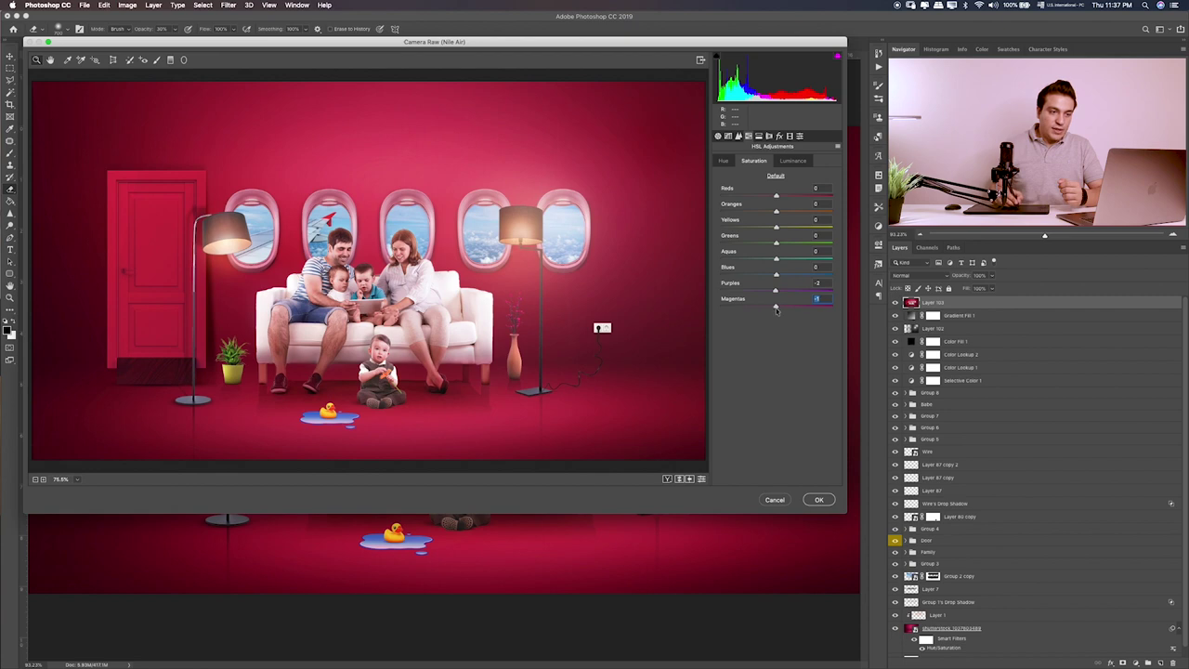
click(793, 162)
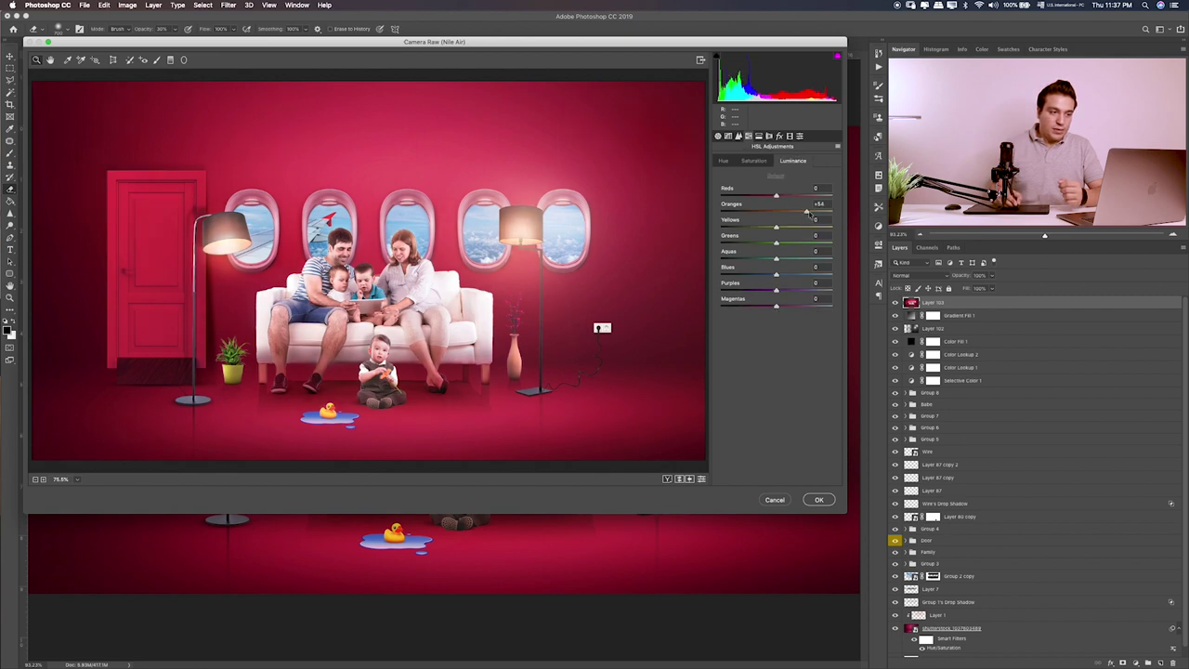
drag(778, 212, 783, 196)
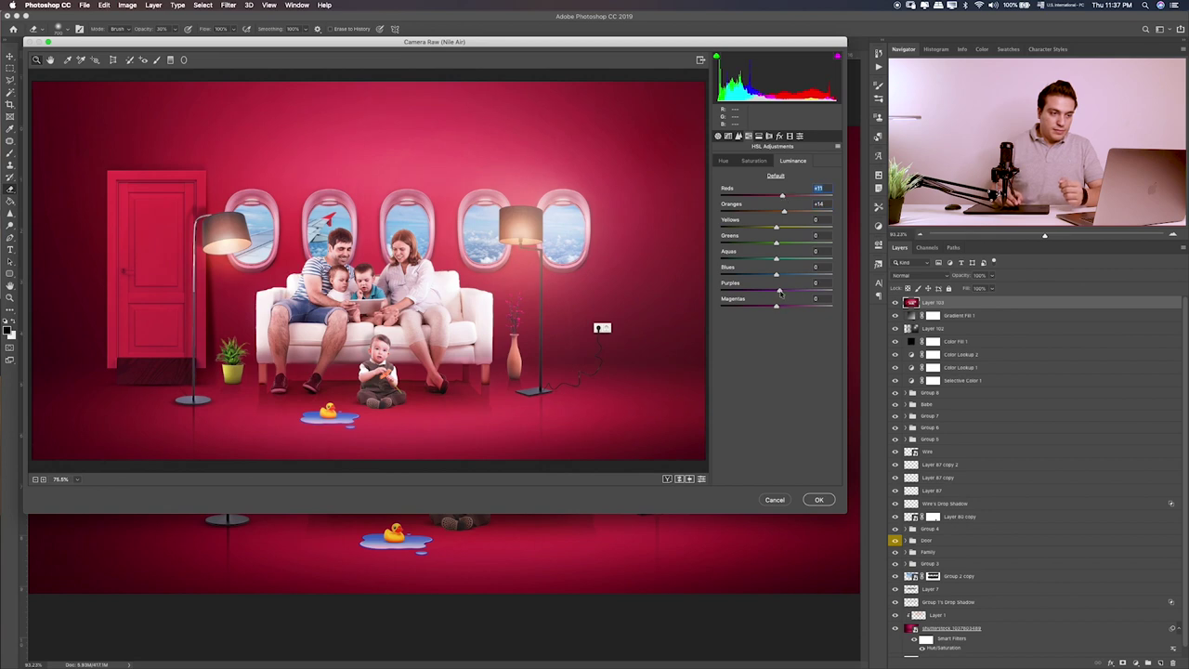
mouse_move(777, 290)
mouse_down()
mouse_move(790, 307)
mouse_move(759, 309)
mouse_move(808, 291)
mouse_up()
- Adjust Reds saturation, then shift the Basic tint further toward magenta
click(753, 161)
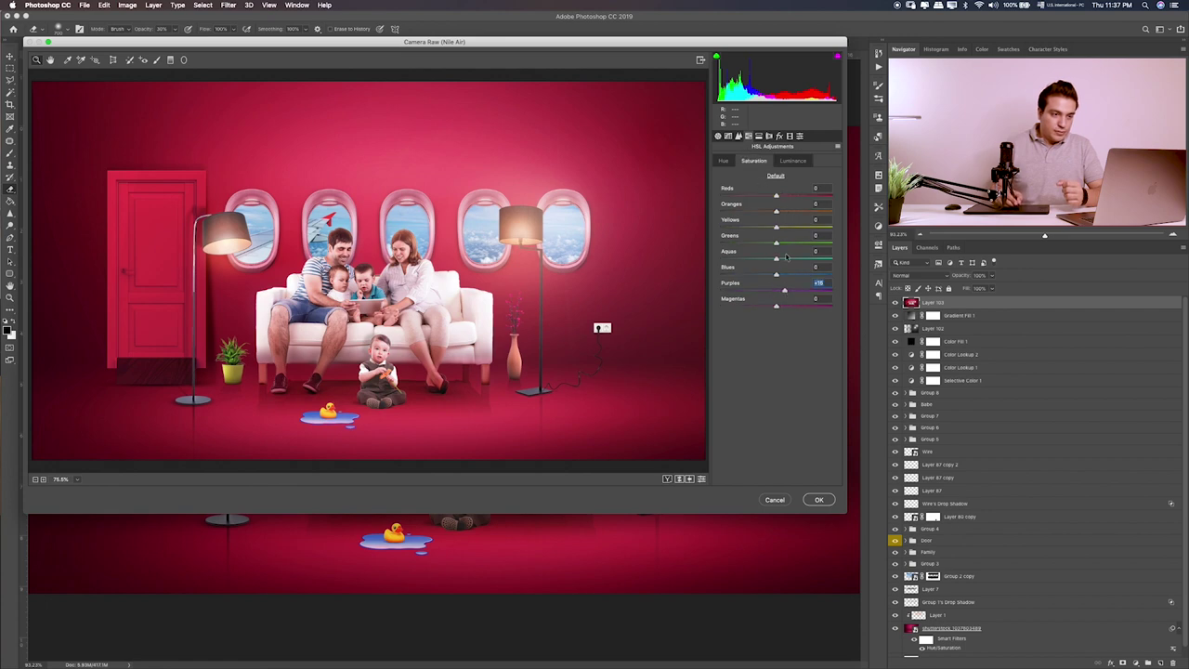
drag(776, 196, 779, 199)
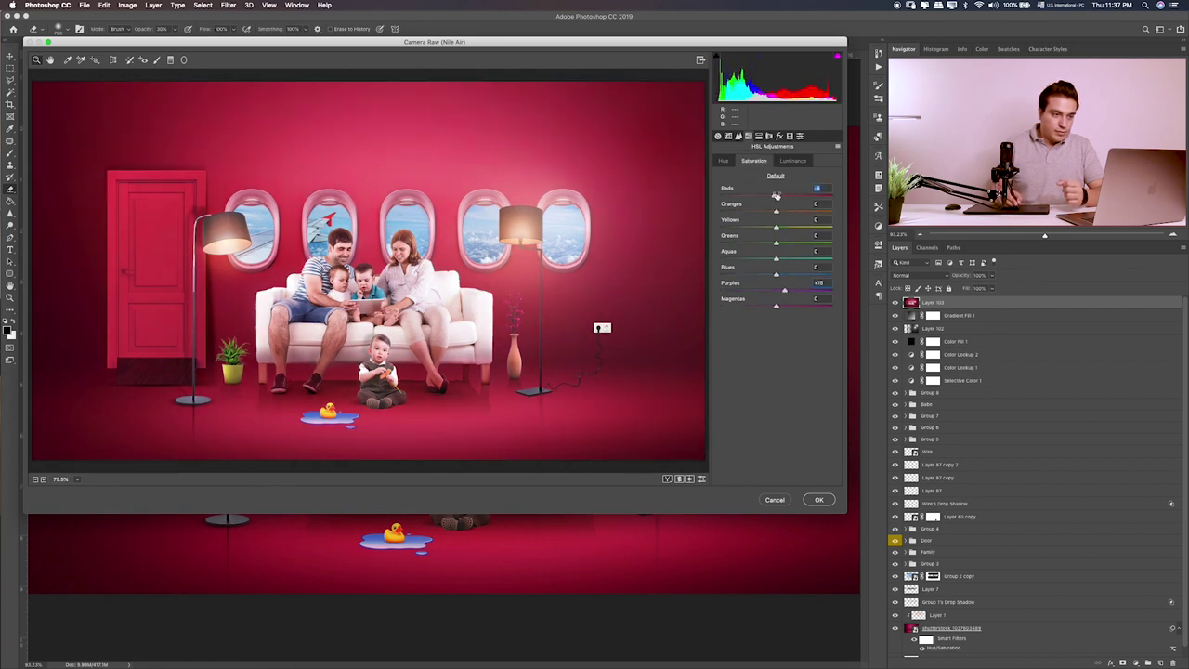
click(792, 162)
click(723, 161)
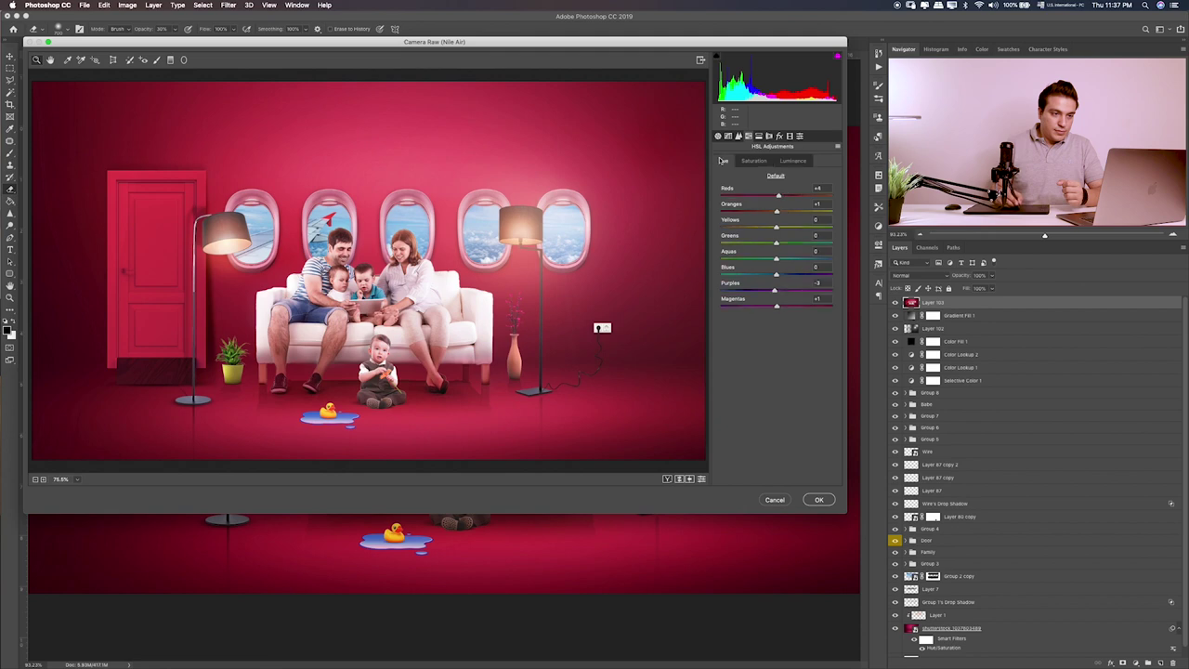
click(718, 137)
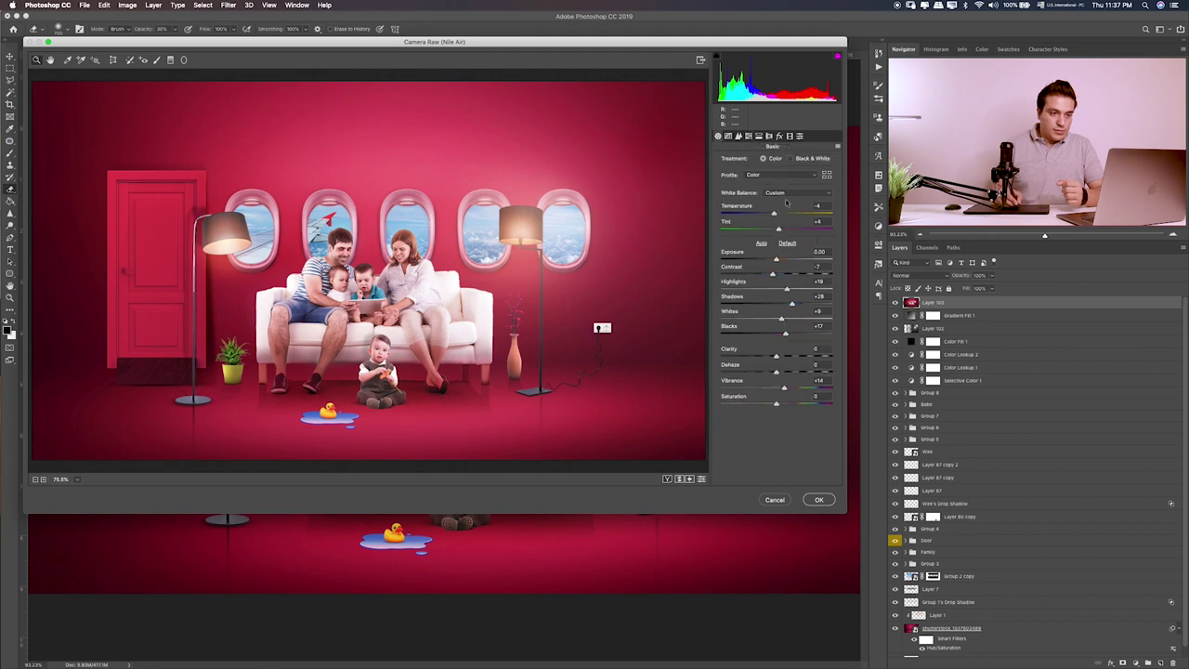
mouse_move(779, 228)
mouse_down()
mouse_move(800, 229)
mouse_move(790, 230)
mouse_up()
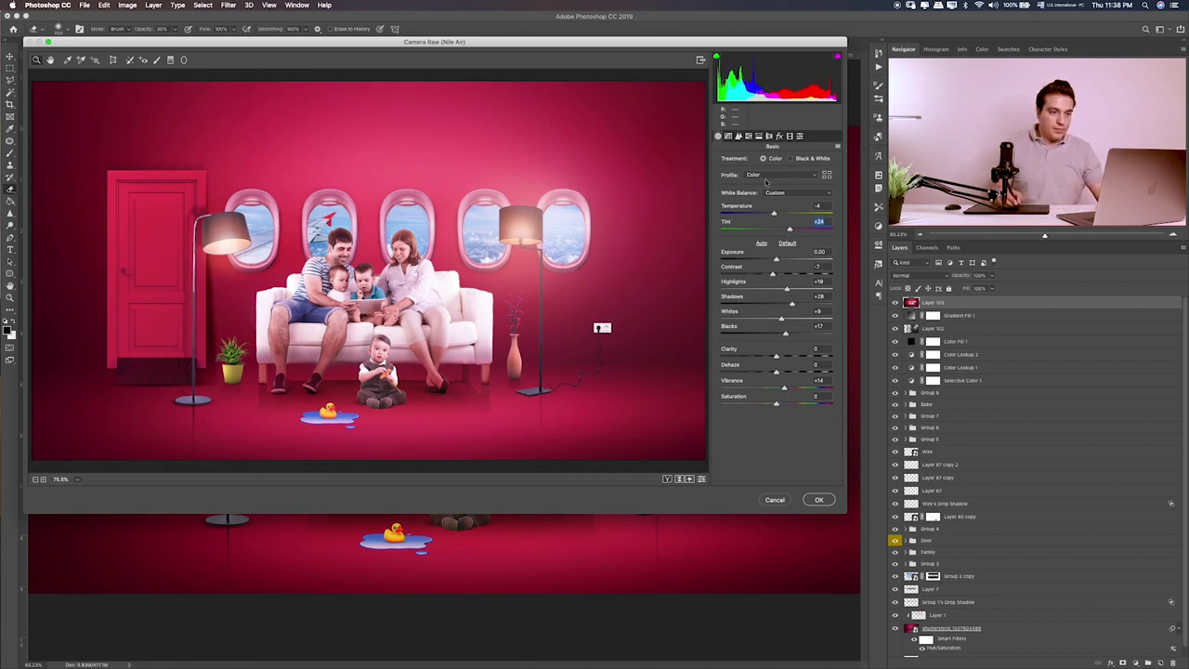
- Test a lens vignette and a post-crop vignette, leaving both at 0
click(758, 137)
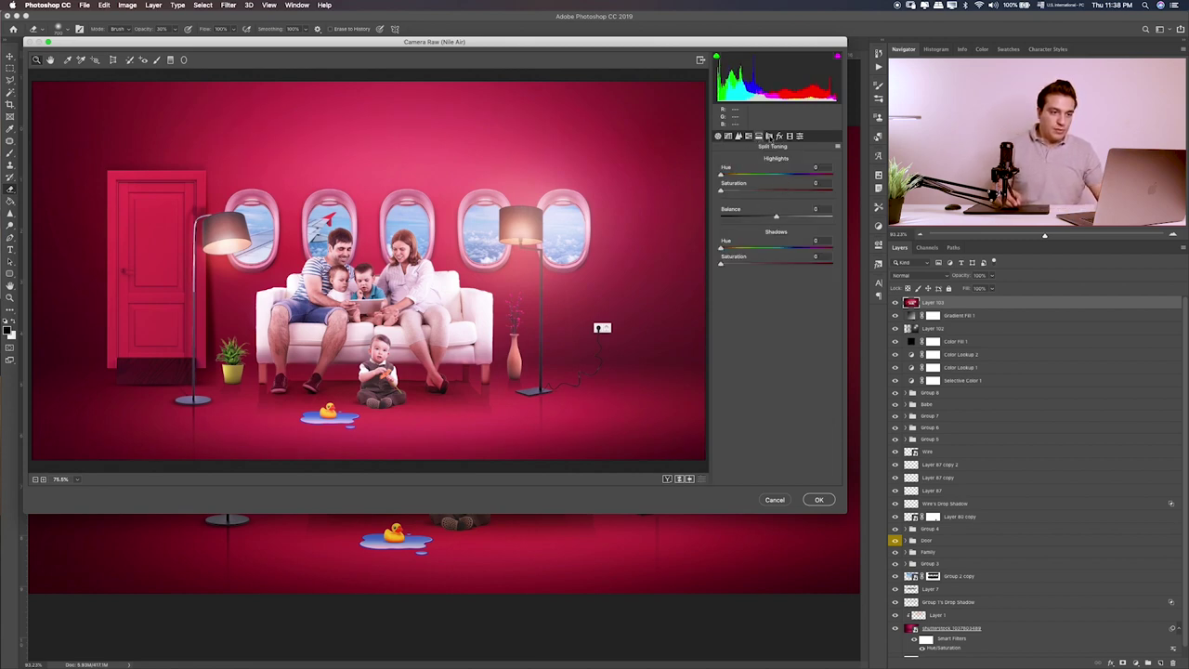
click(769, 137)
drag(776, 317, 776, 315)
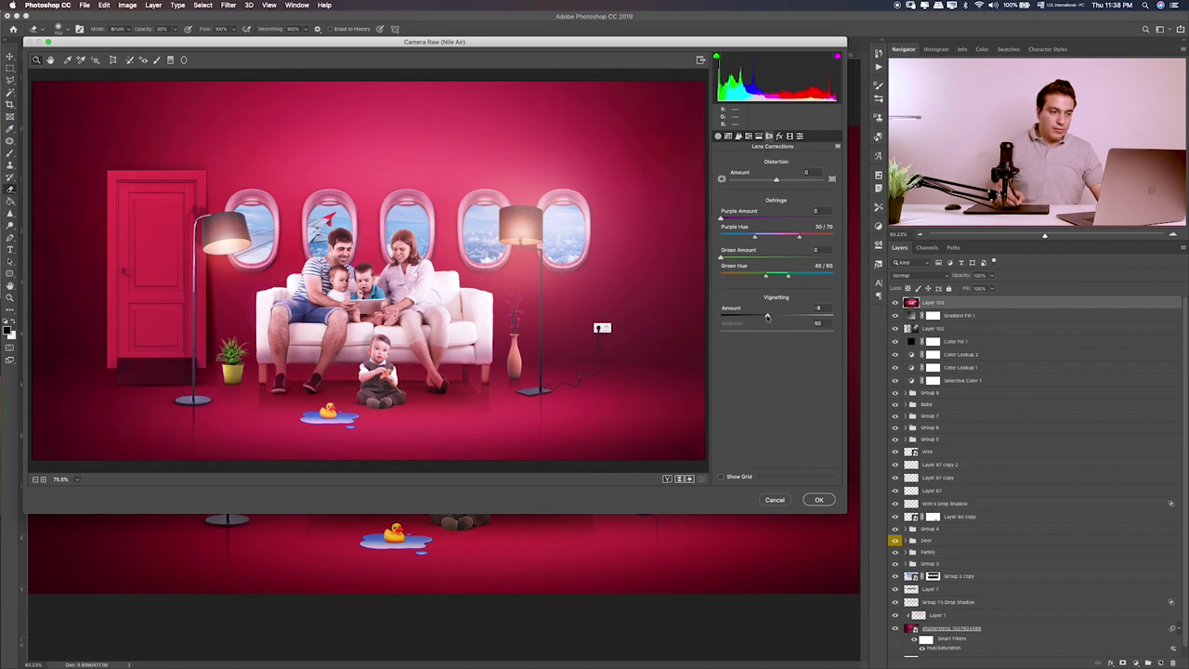
click(789, 137)
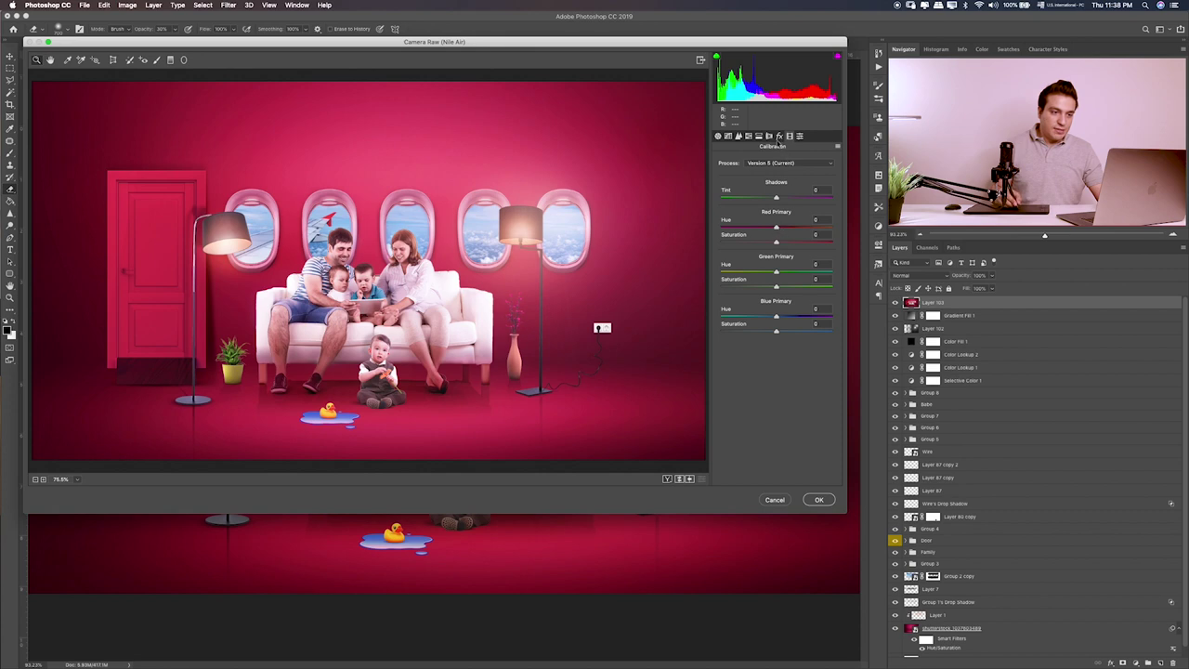
click(779, 137)
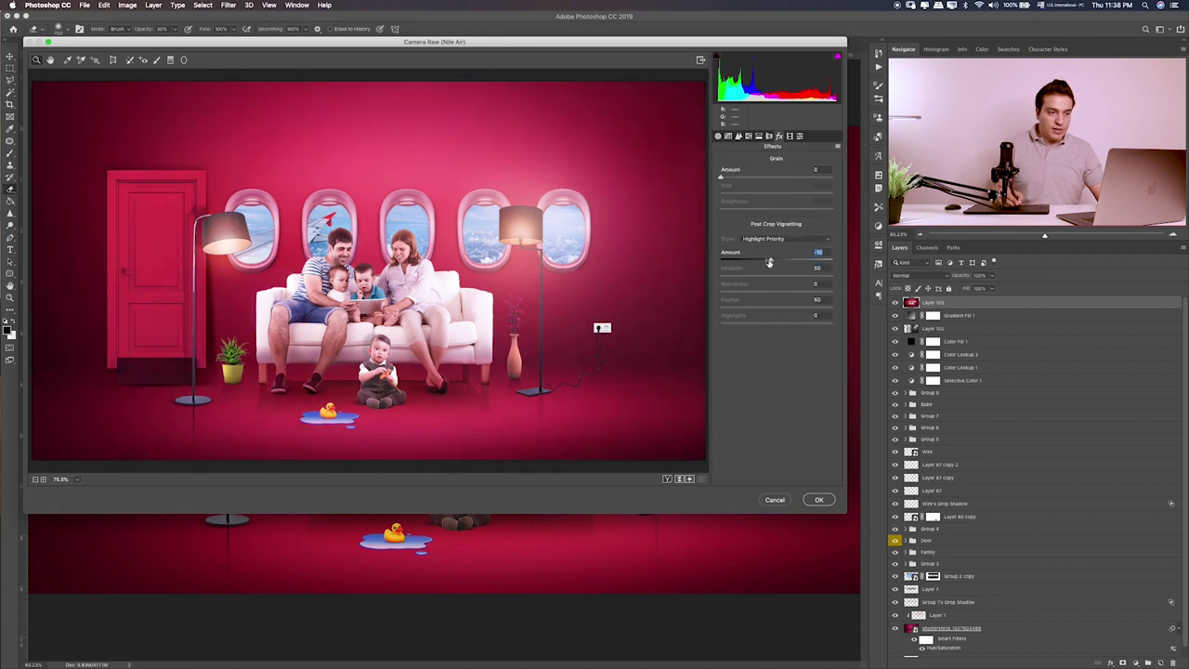
mouse_move(773, 260)
mouse_down()
mouse_move(789, 263)
mouse_move(760, 267)
mouse_up()
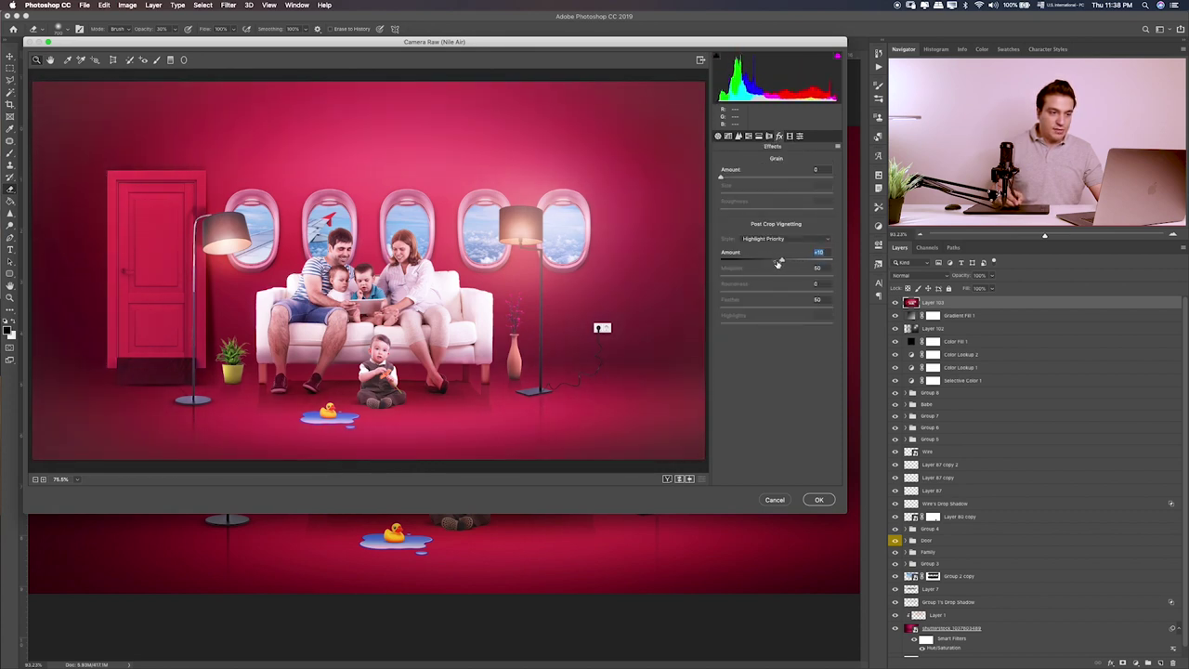
text(0)
key(Return)
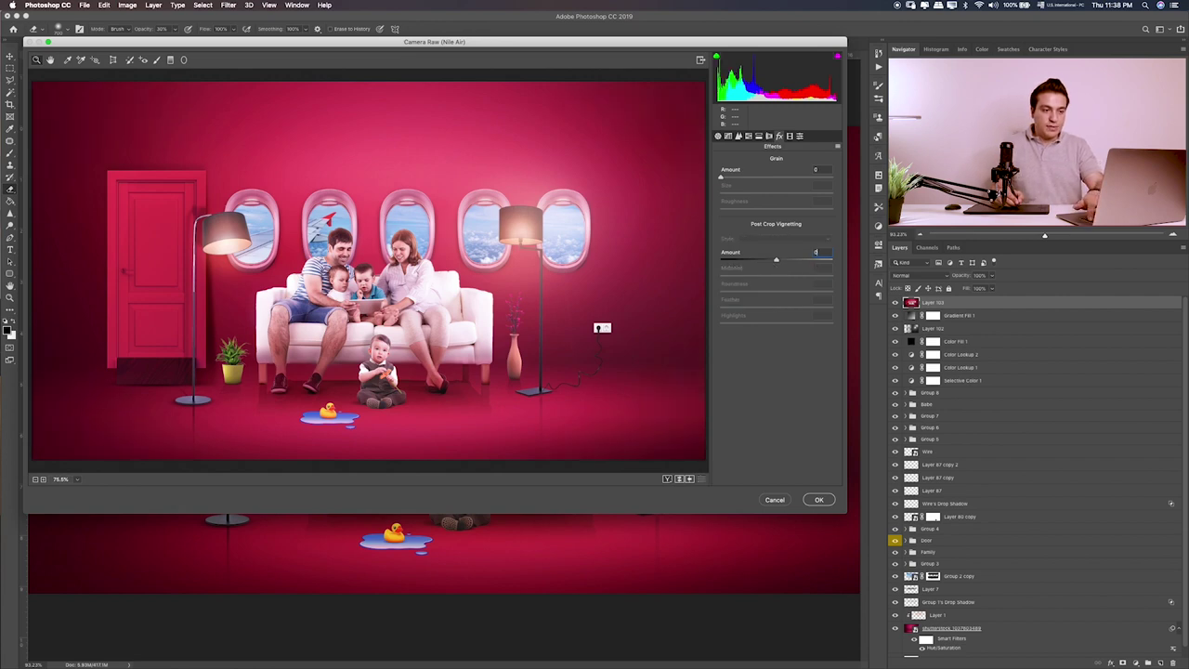
click(790, 136)
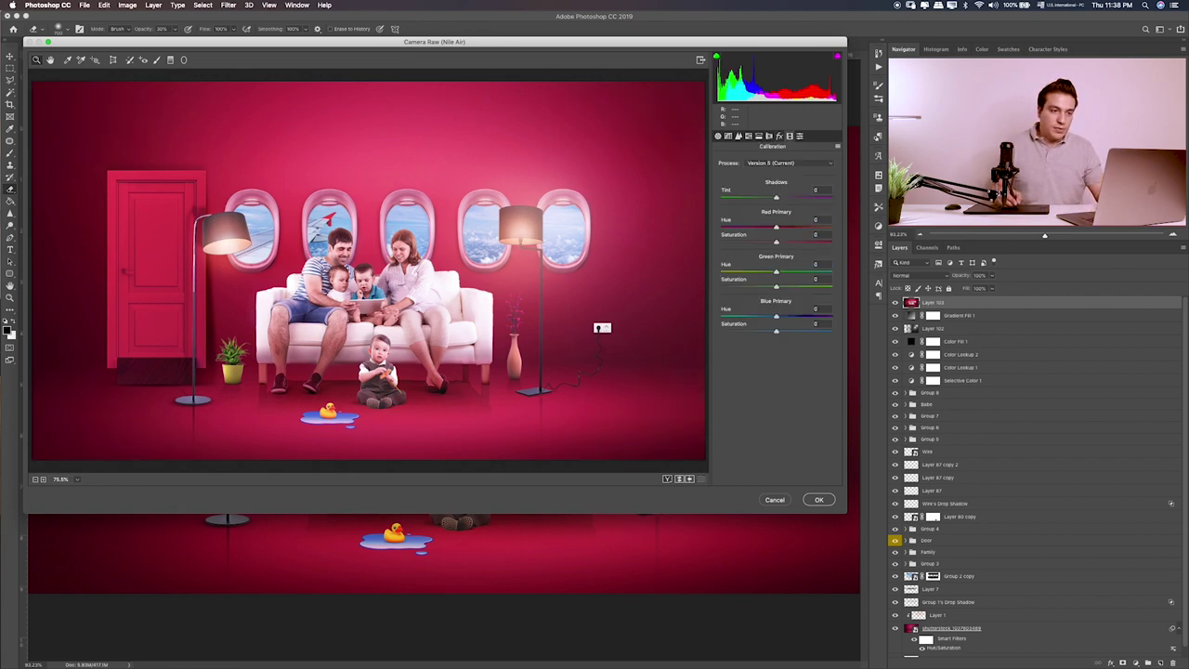
click(799, 136)
click(818, 500)
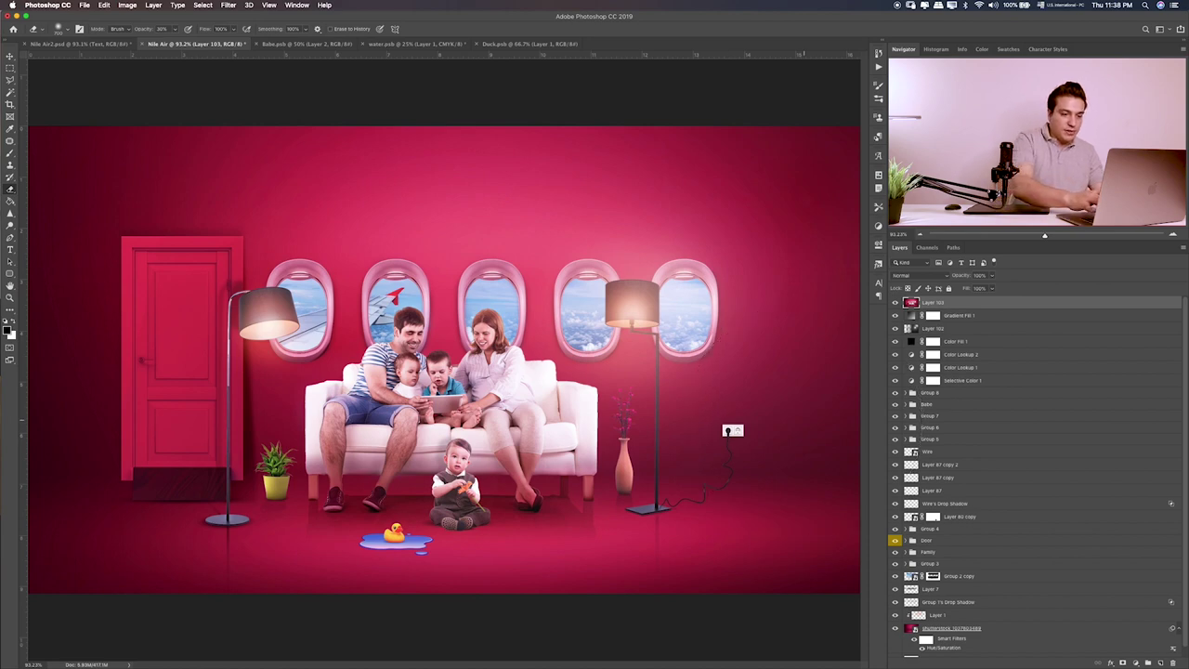
key(ctrl+plus)
key(ctrl+plus)
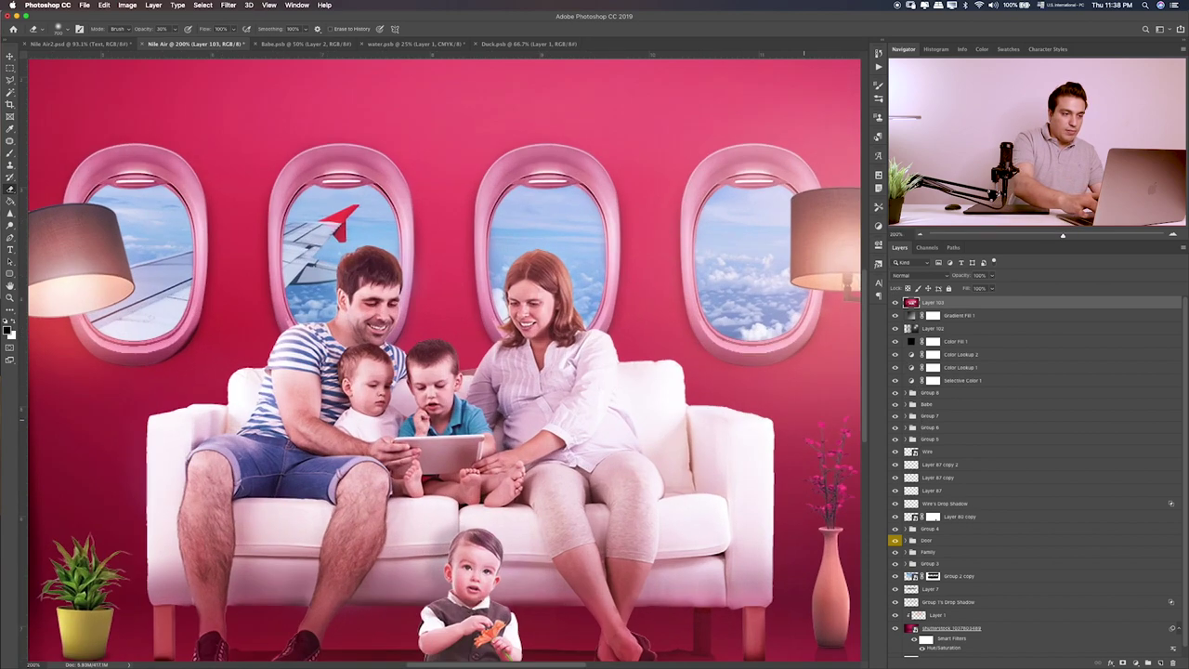
key(ctrl+0)
key(ctrl+j)
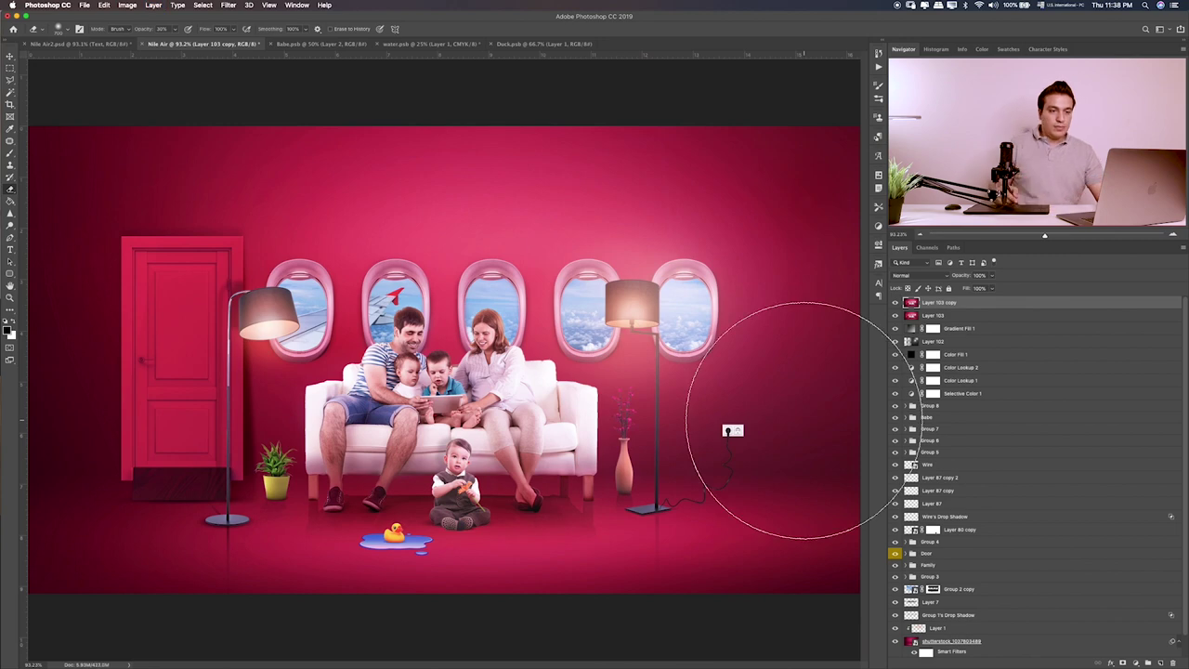
click(227, 5)
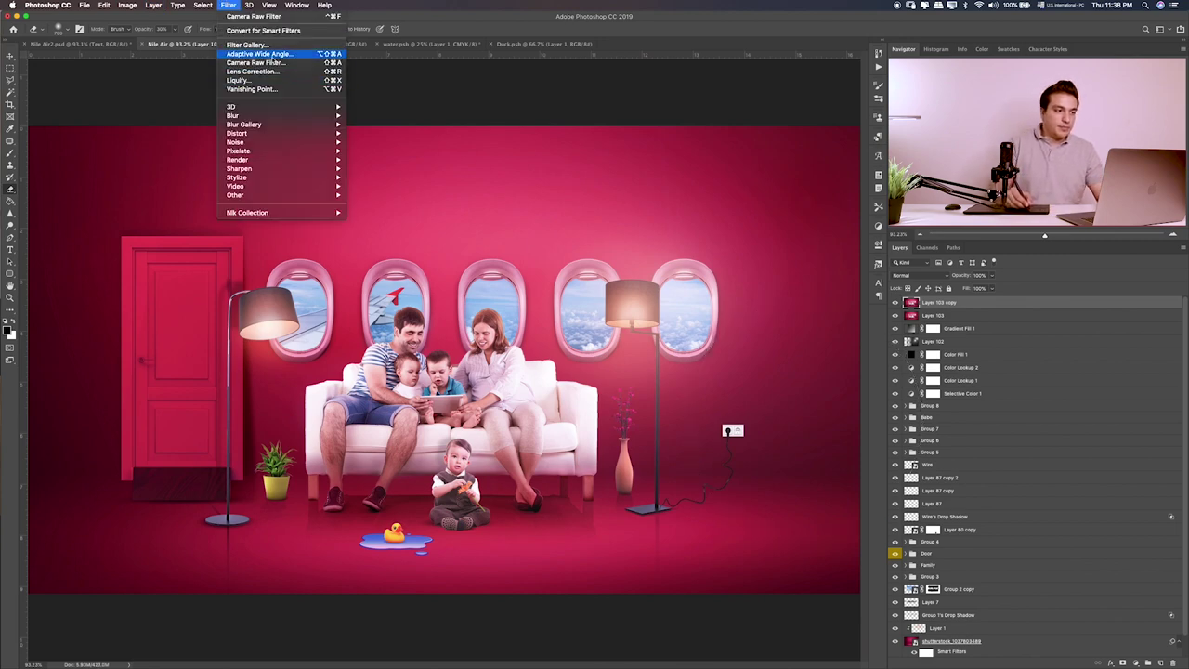
click(274, 64)
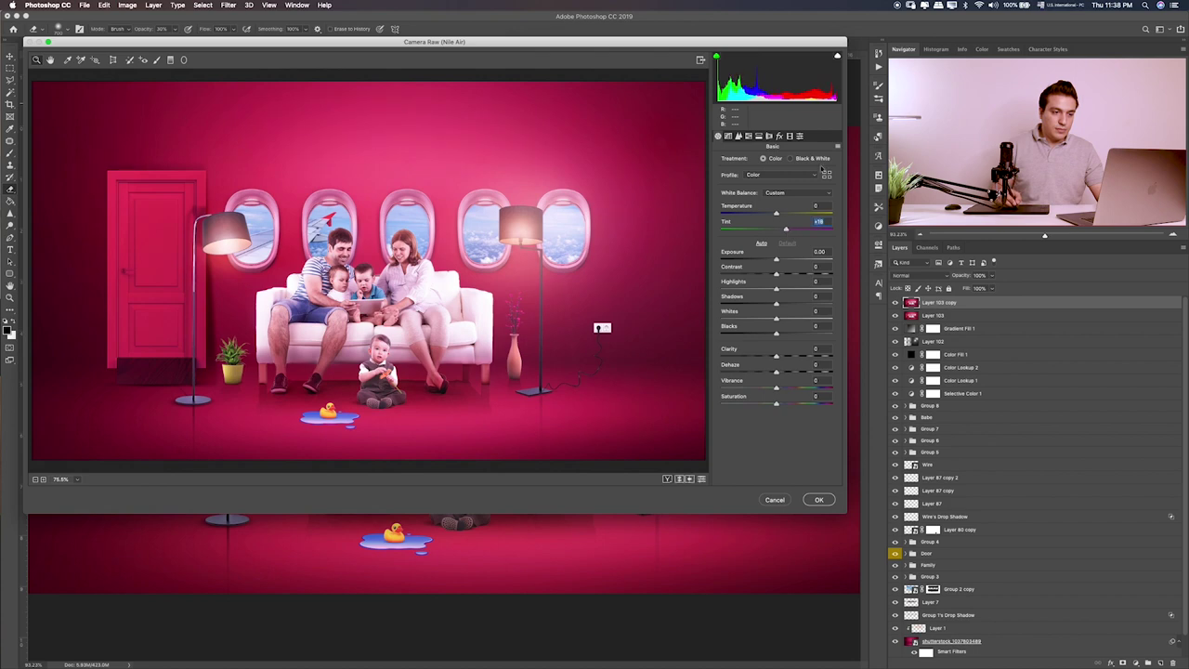
click(799, 135)
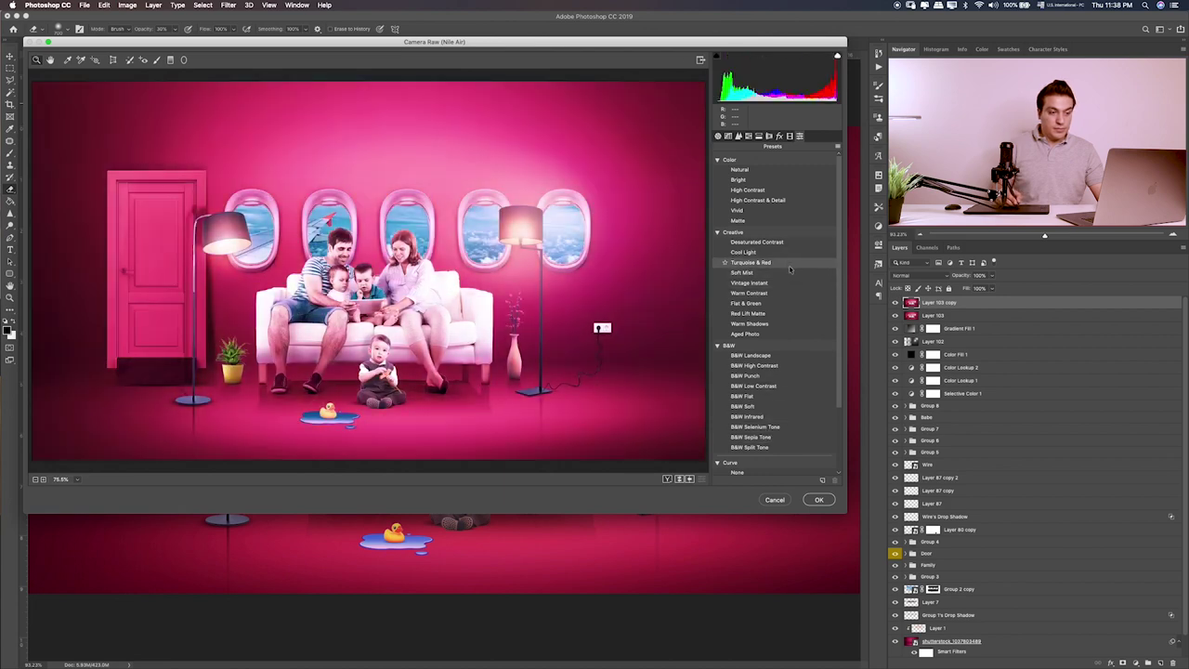
click(791, 264)
click(819, 499)
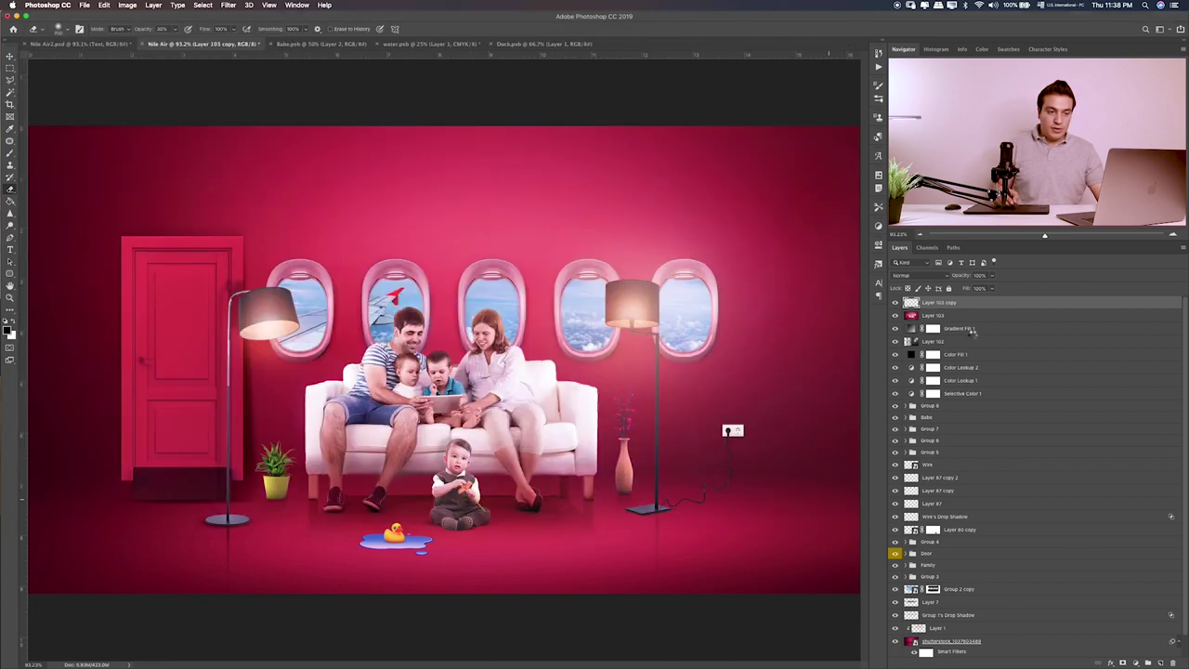
drag(996, 284, 952, 288)
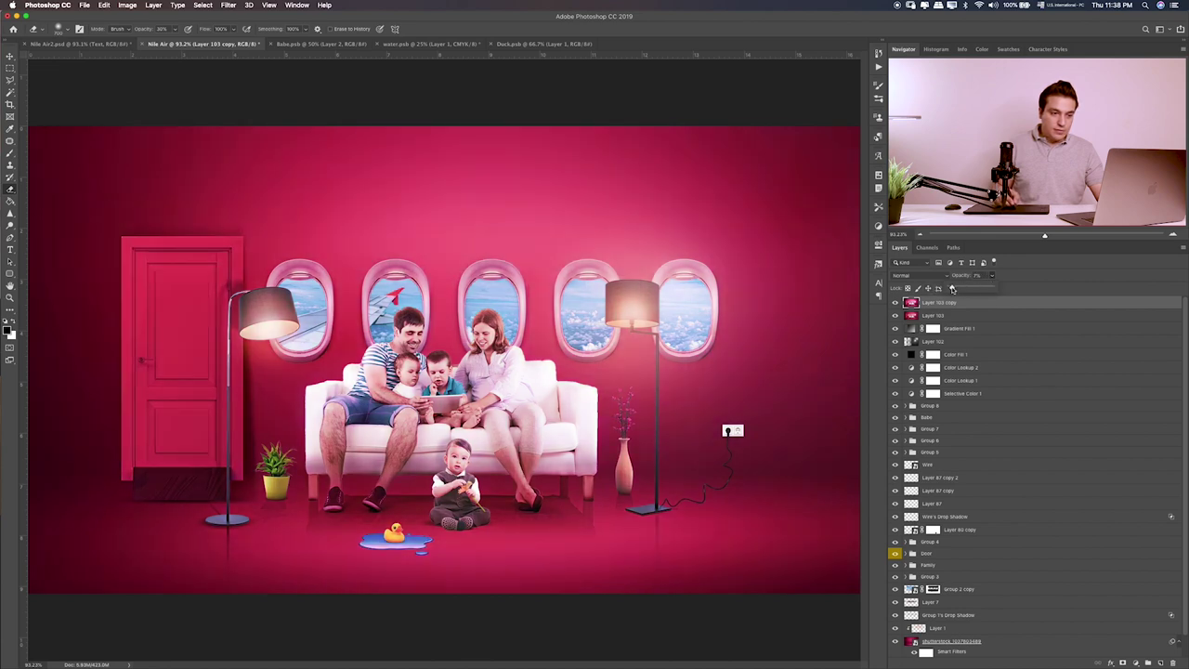
click(897, 306)
key(Delete)
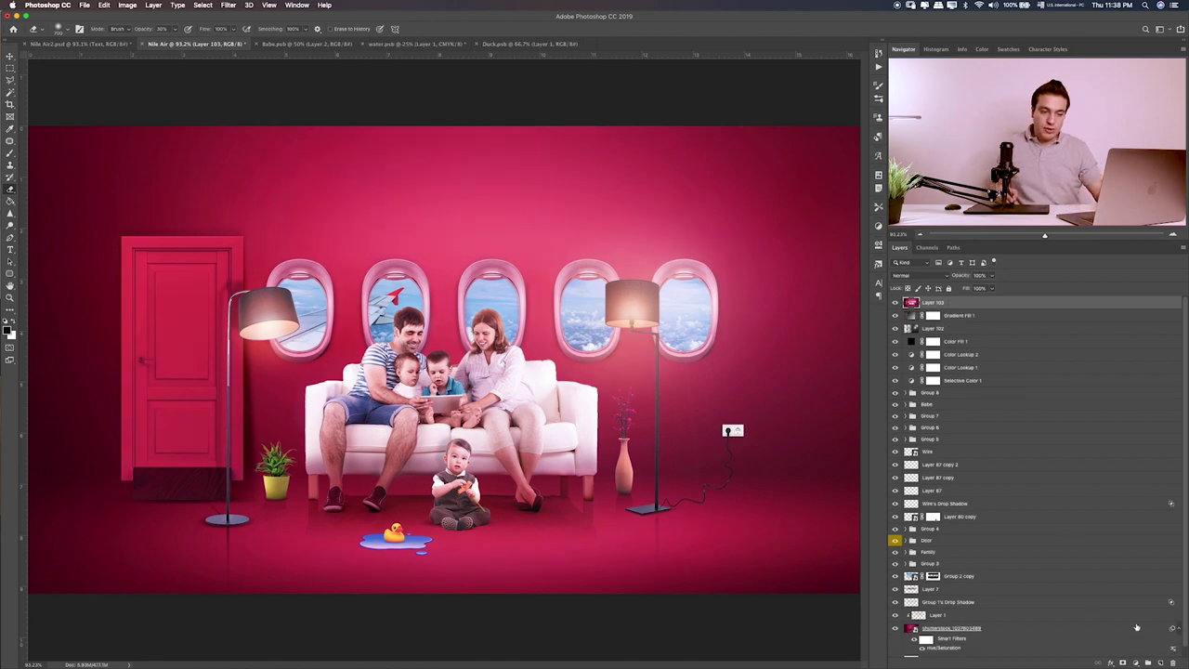
- Add a Selective Color layer setting Magentas Cyan to -22 with more Black
click(1136, 662)
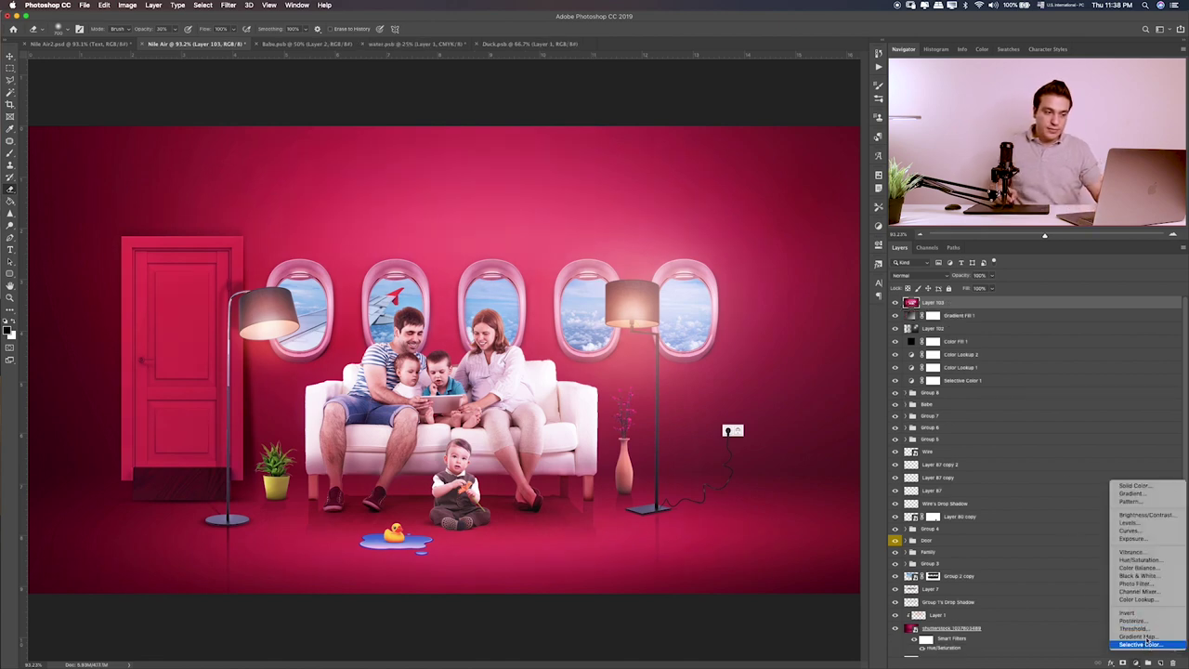
click(1148, 645)
click(799, 283)
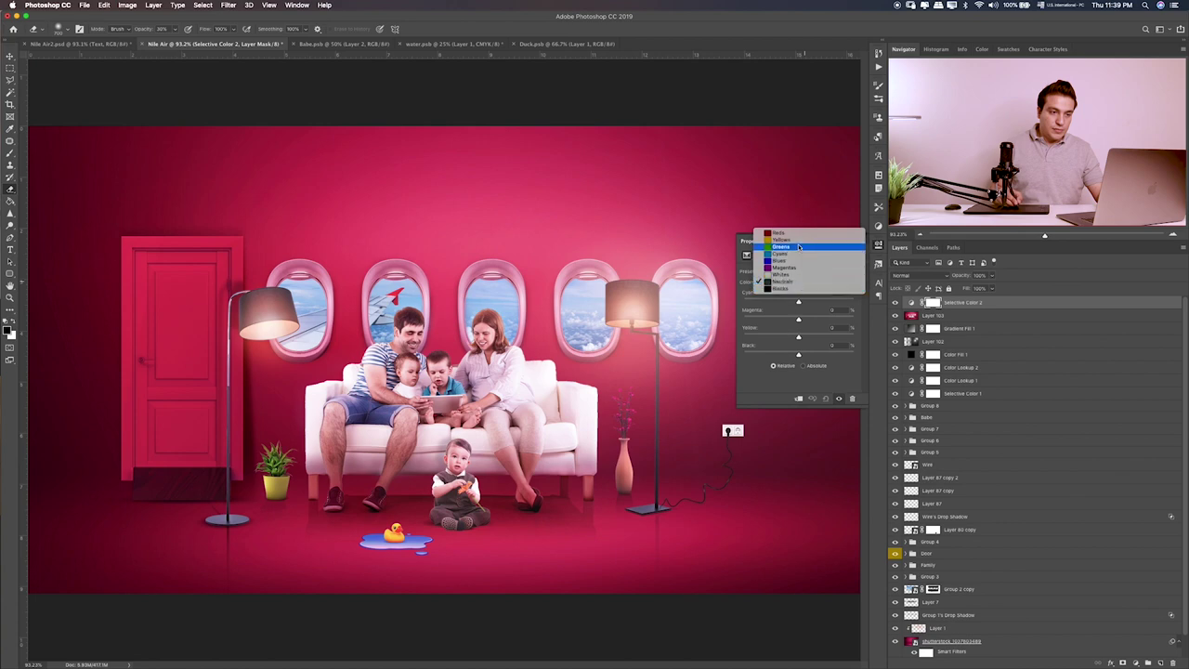
click(792, 270)
mouse_move(798, 302)
mouse_down()
mouse_move(769, 304)
mouse_move(798, 325)
mouse_up()
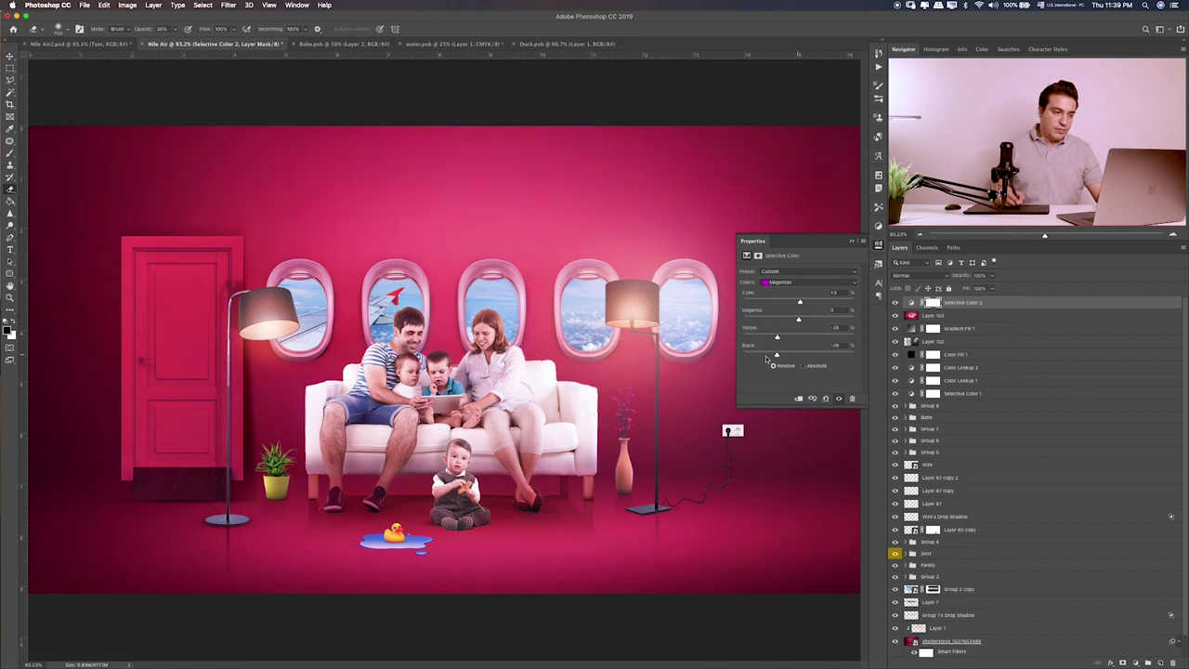
drag(768, 359, 804, 358)
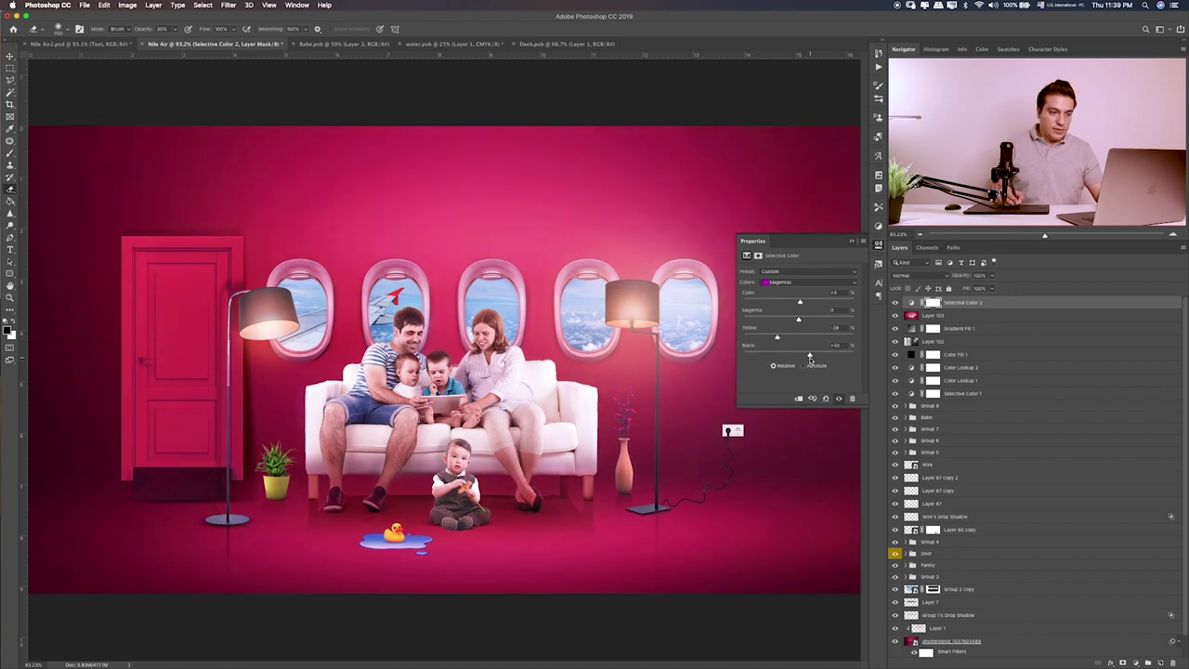
click(853, 244)
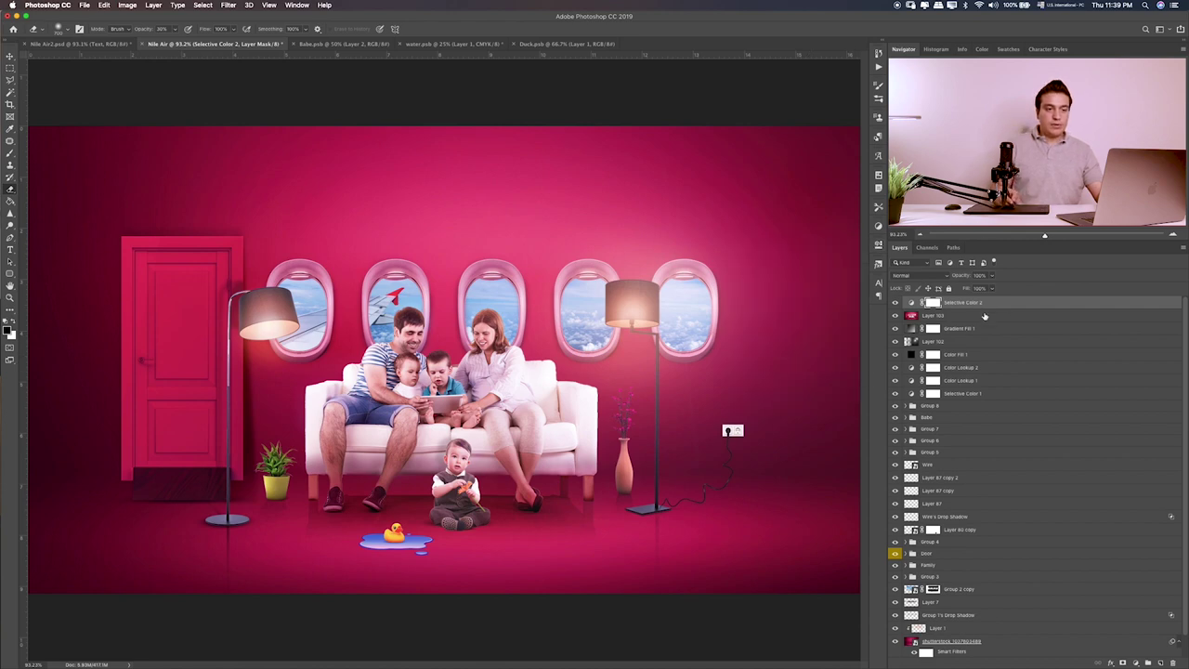
- Stamp all visible layers into a new merged layer and apply Camera Raw Auto tone
key(ctrl+alt+shift+e)
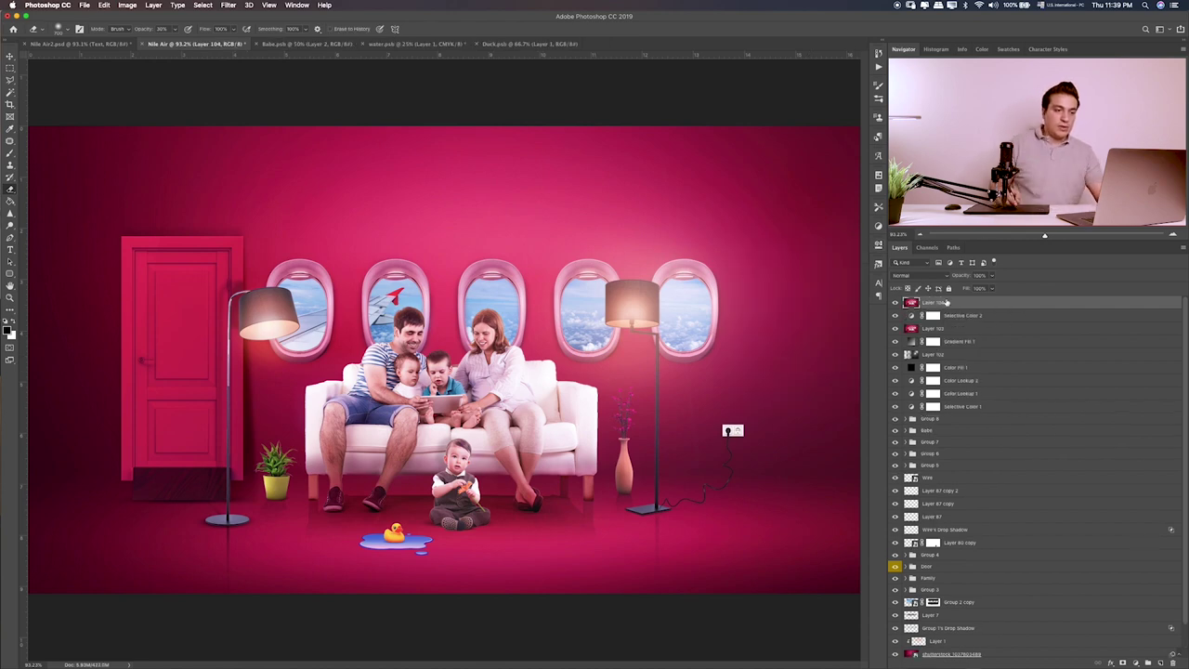
click(228, 4)
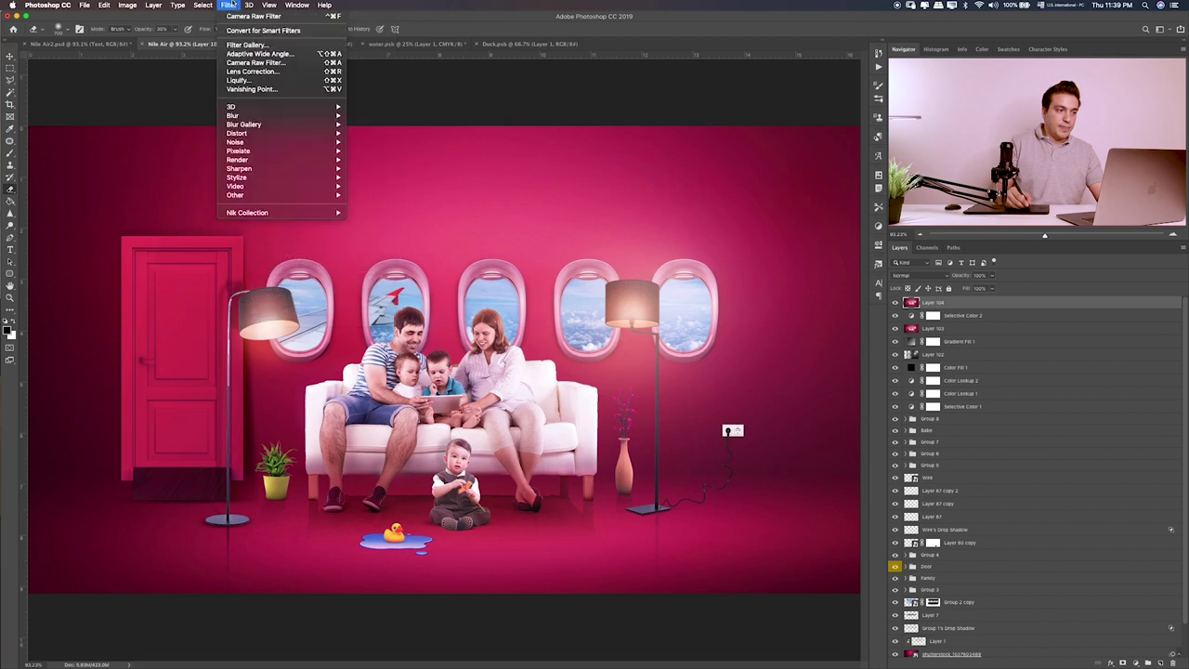
click(253, 62)
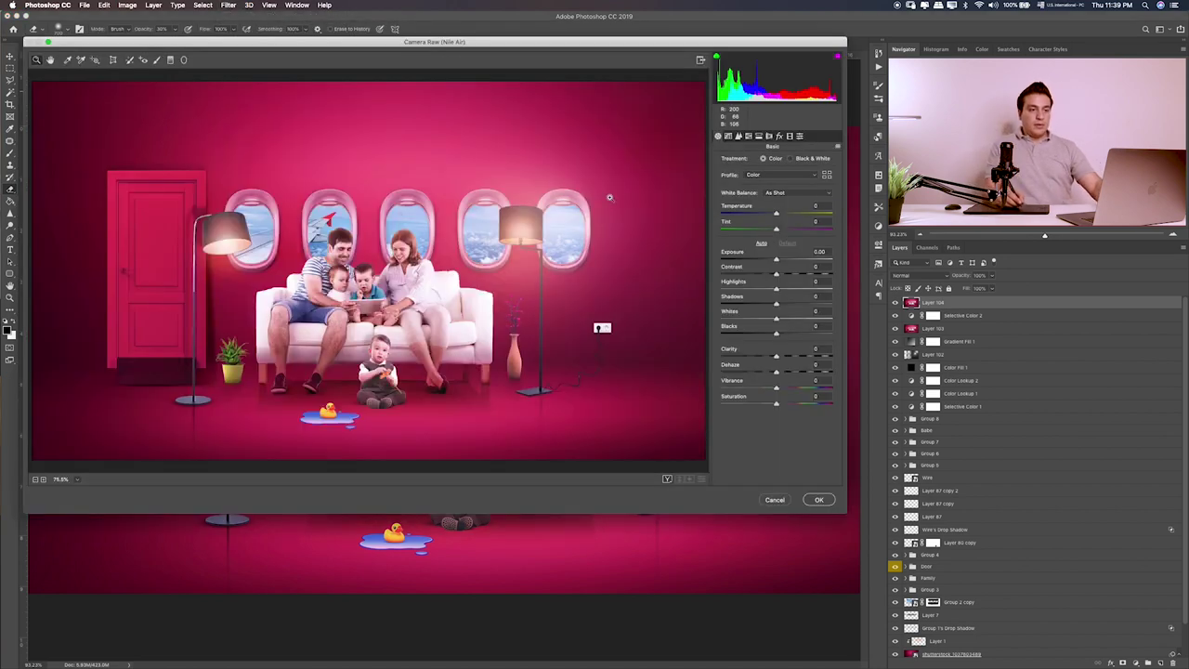
click(761, 243)
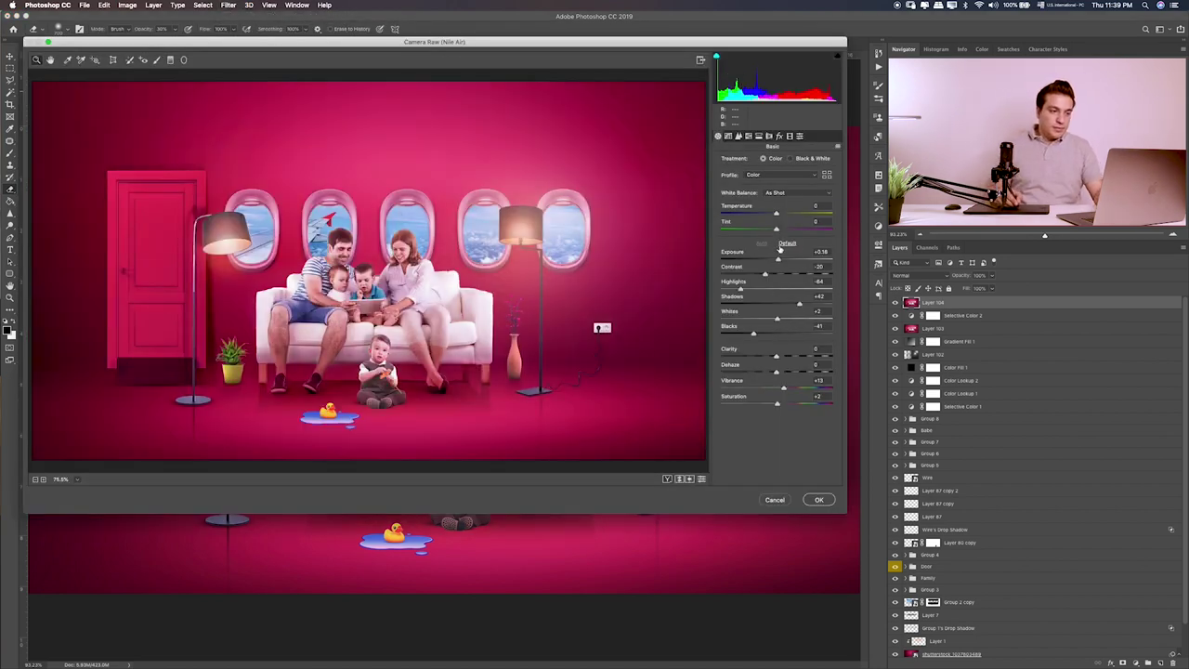
click(786, 244)
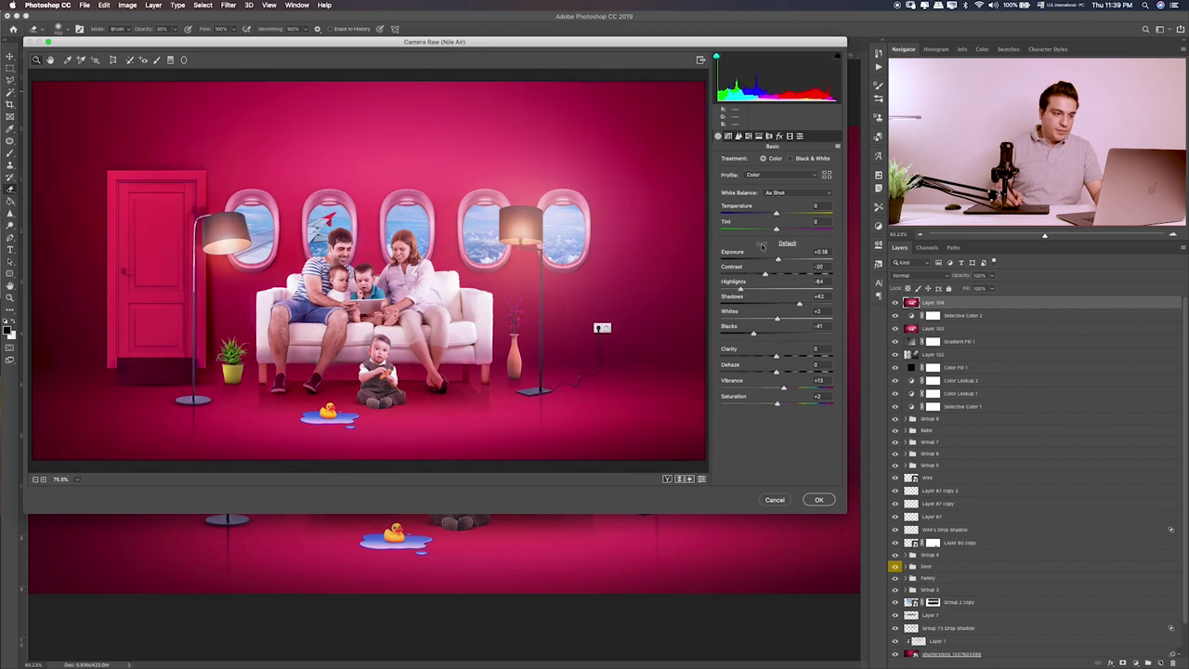
click(785, 244)
click(785, 244)
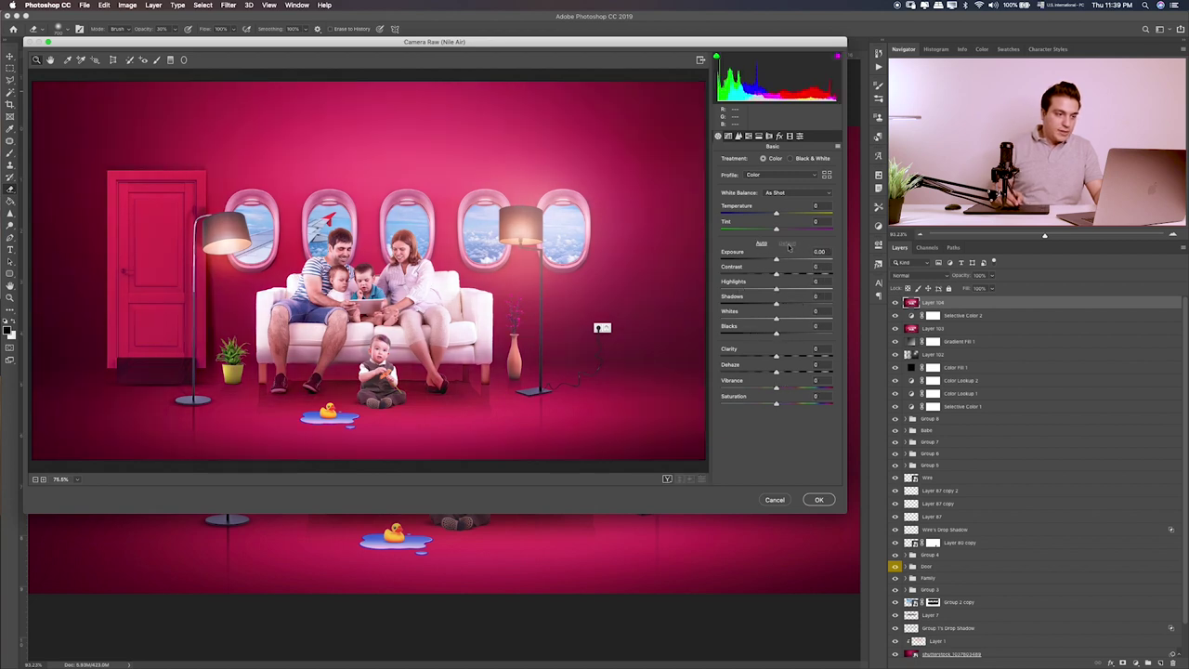
click(762, 245)
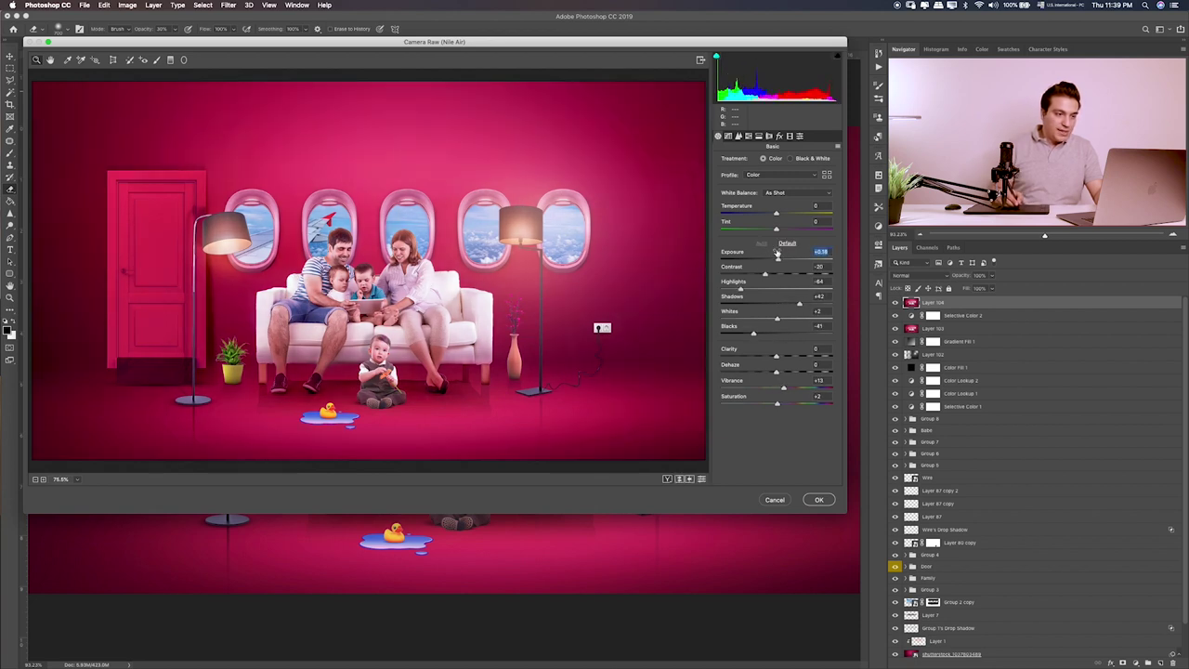
click(787, 244)
key(ctrl+z)
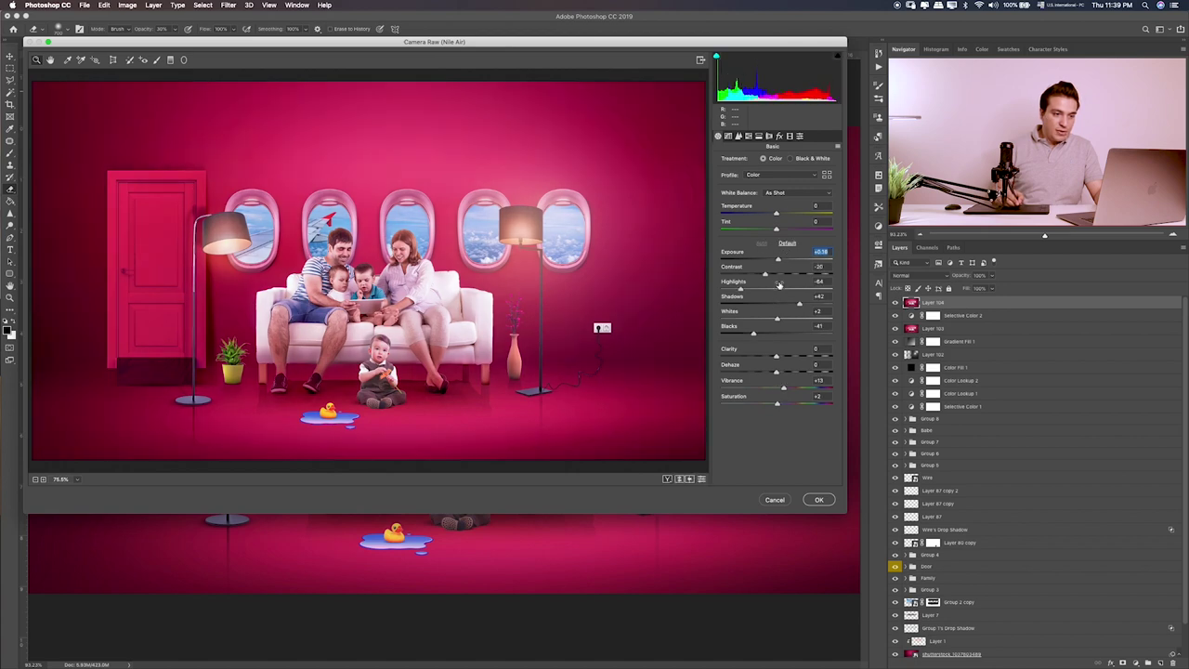
- Ease highlight recovery, lower sharpening amount to 48, apply the grade and inspect it zoomed in
drag(748, 290, 754, 290)
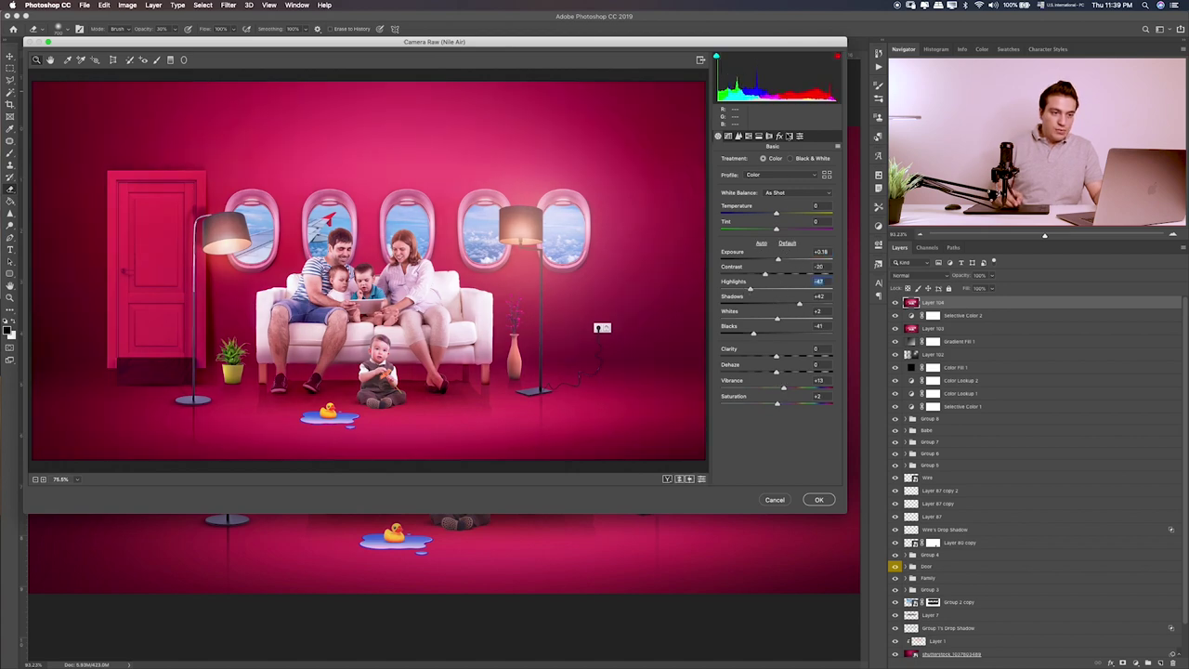
click(740, 137)
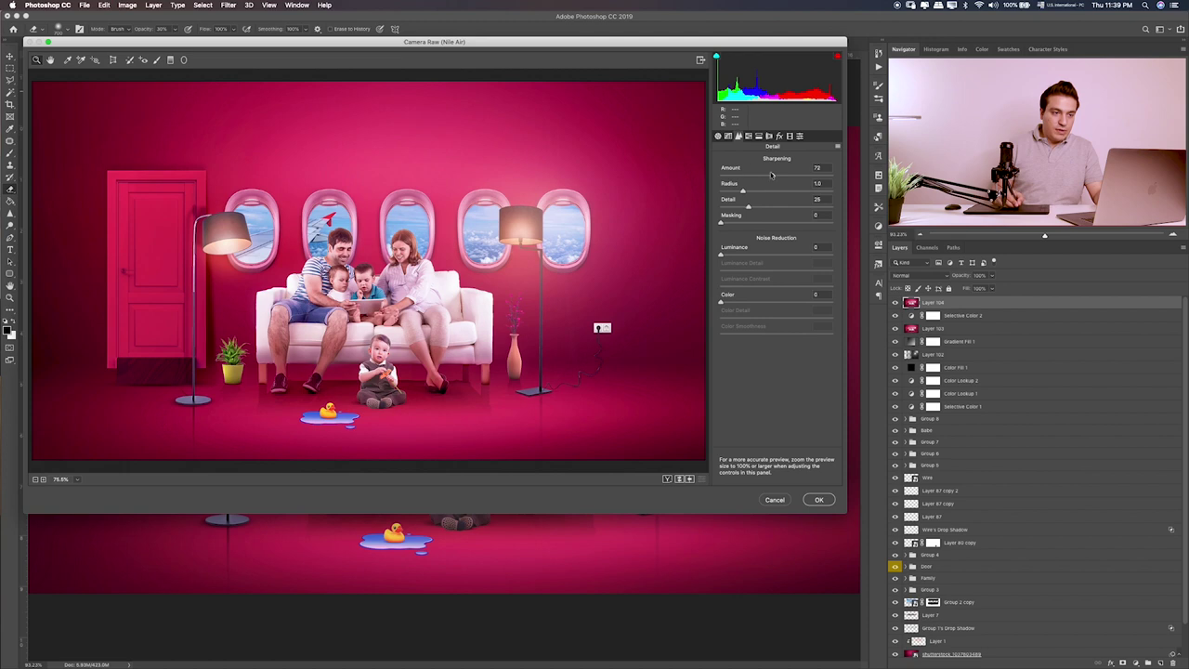
drag(758, 175, 755, 175)
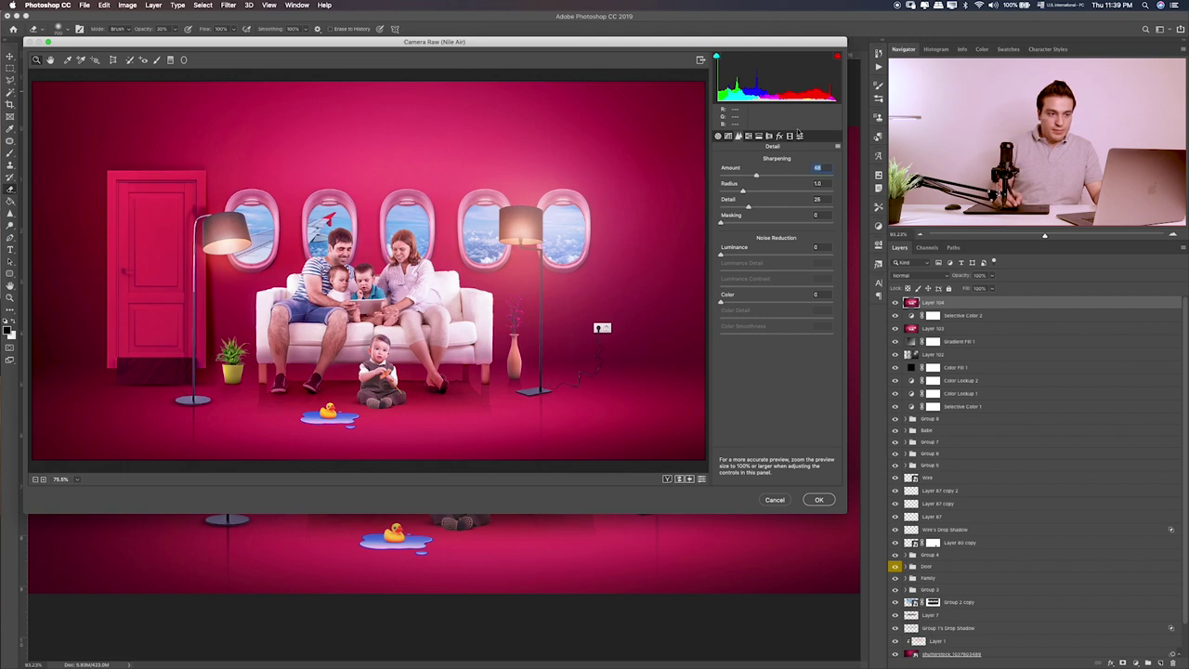
click(819, 502)
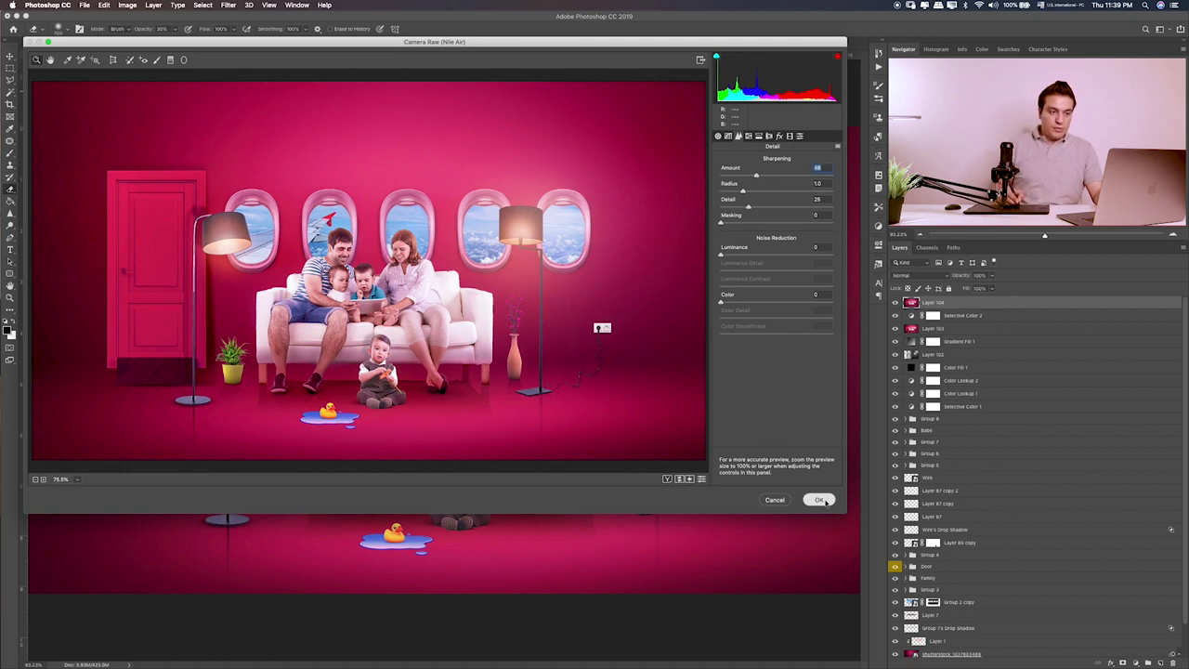
key(ctrl+plus)
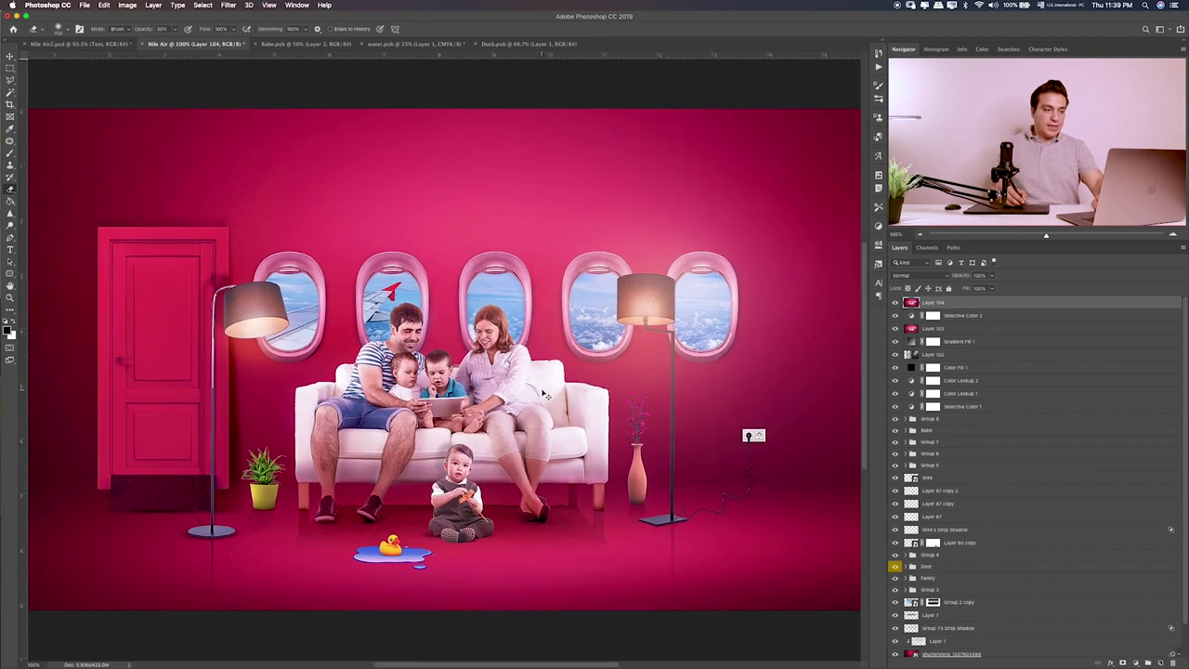
key(ctrl+plus)
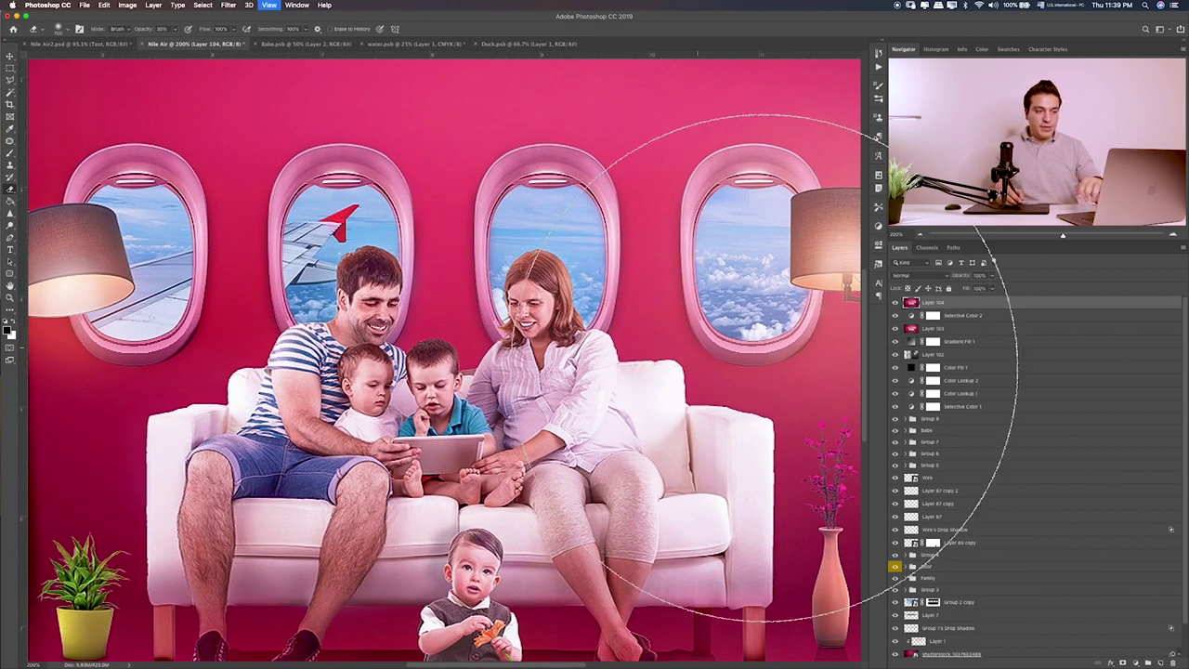
key(ctrl+0)
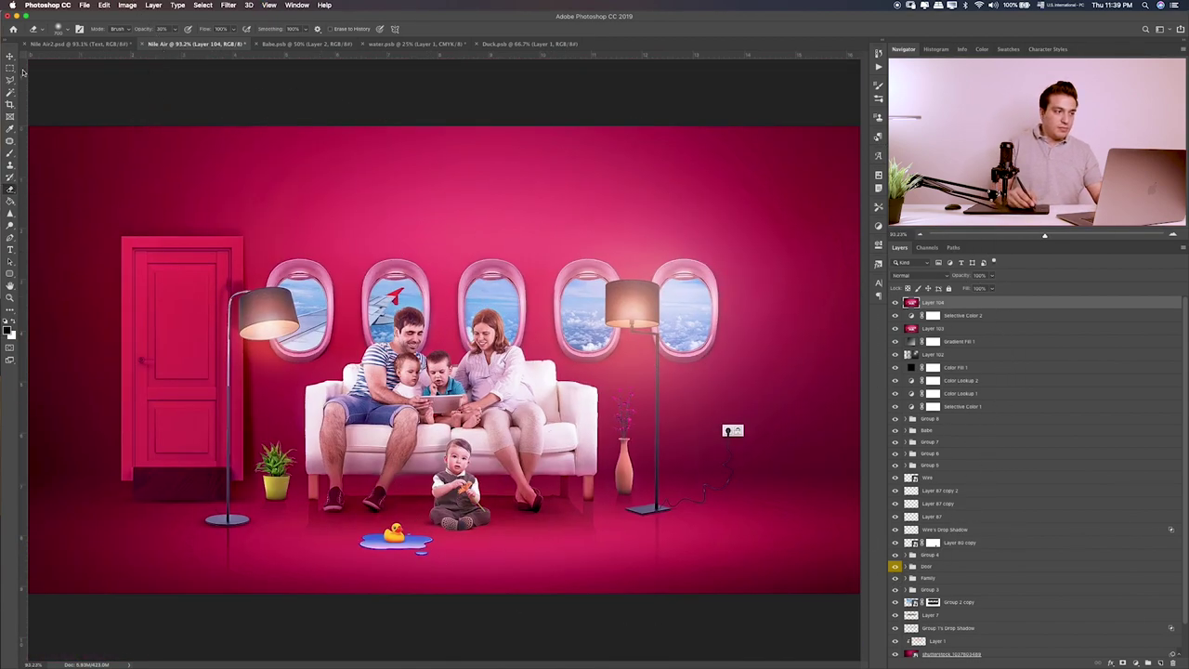
- Add a new layer filled with 50% gray and set to Linear Light blend mode
click(11, 68)
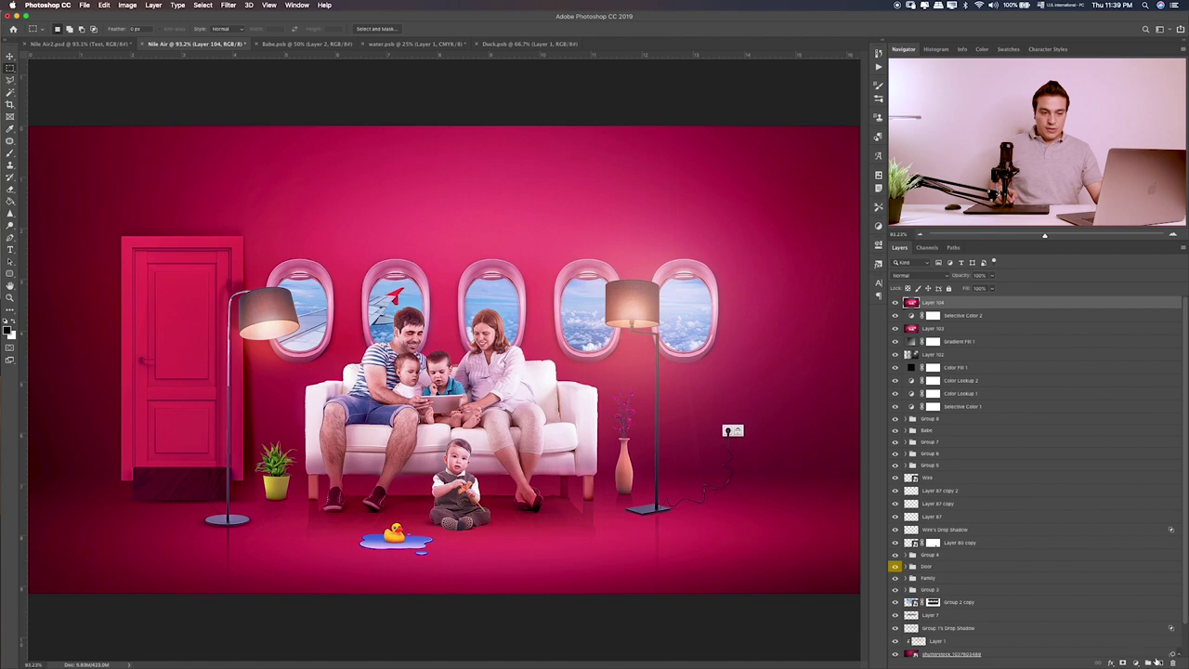
click(1158, 661)
key(shift+F5)
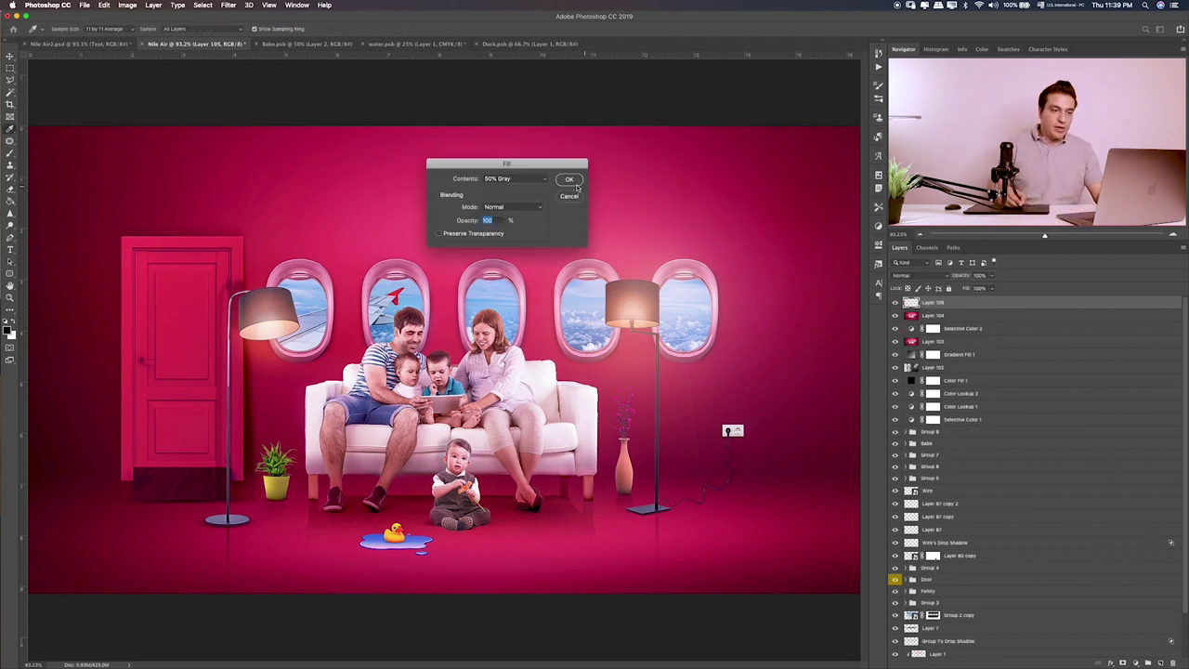
key(Return)
click(929, 276)
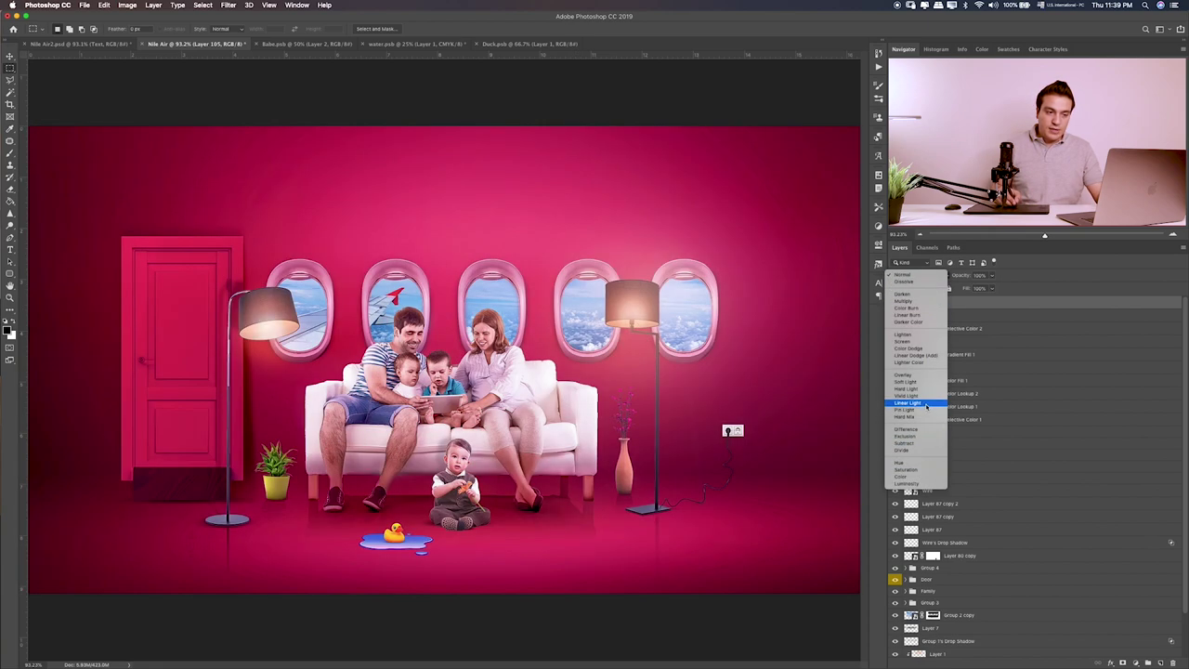
click(926, 404)
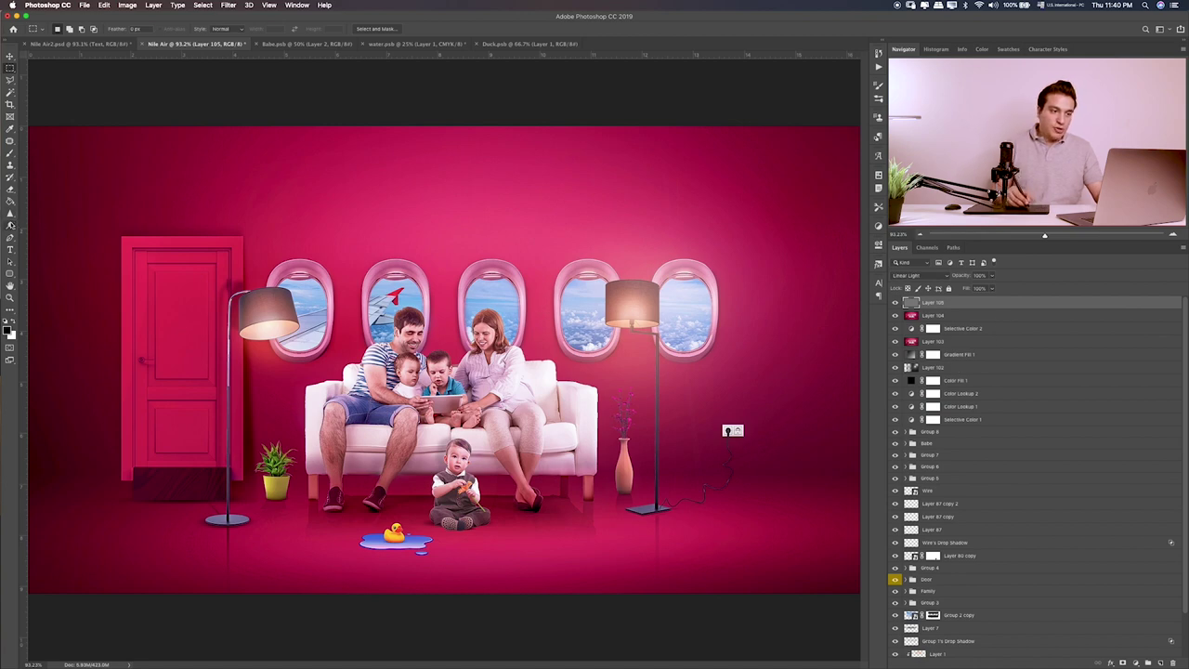
- Dodge brighter light onto the wing window, sofa's right arm and lamp shade glow
key(o)
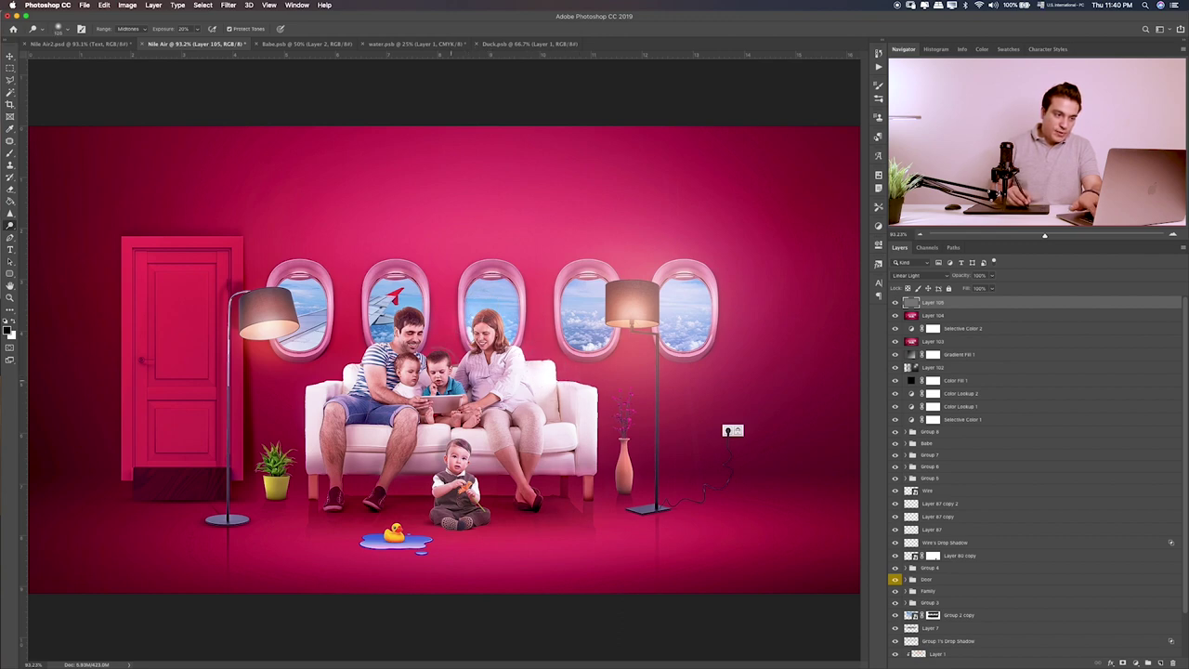
mouse_move(377, 318)
mouse_down()
mouse_move(409, 307)
mouse_move(390, 299)
mouse_move(318, 432)
mouse_up()
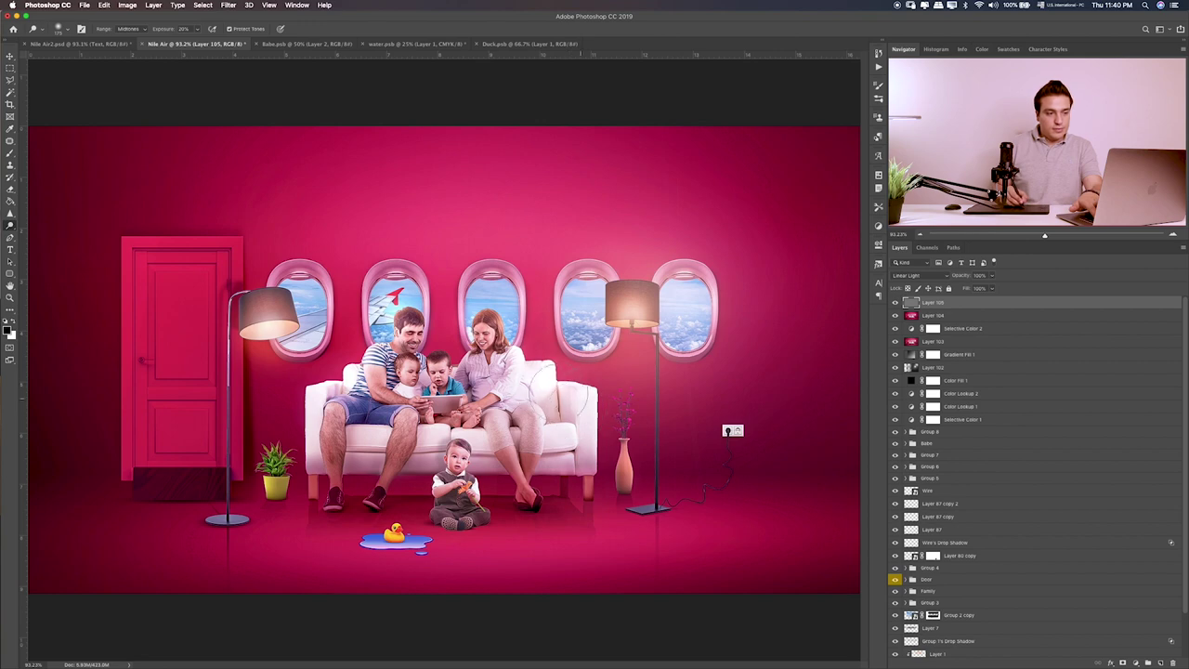
drag(558, 399, 588, 430)
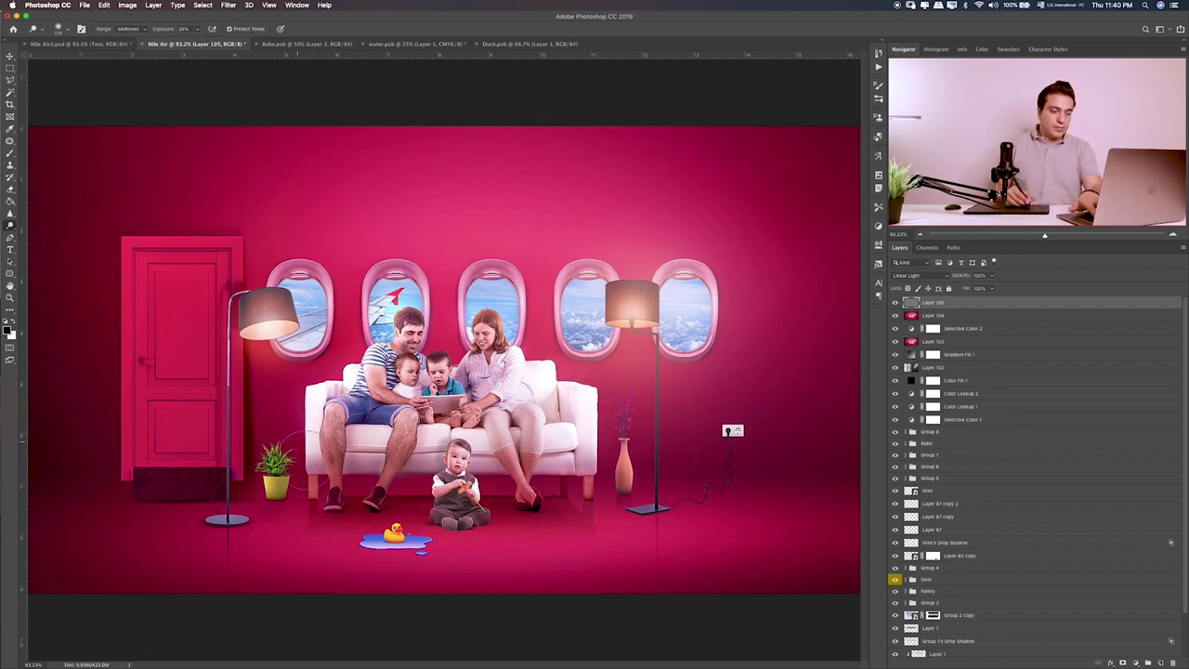
click(896, 303)
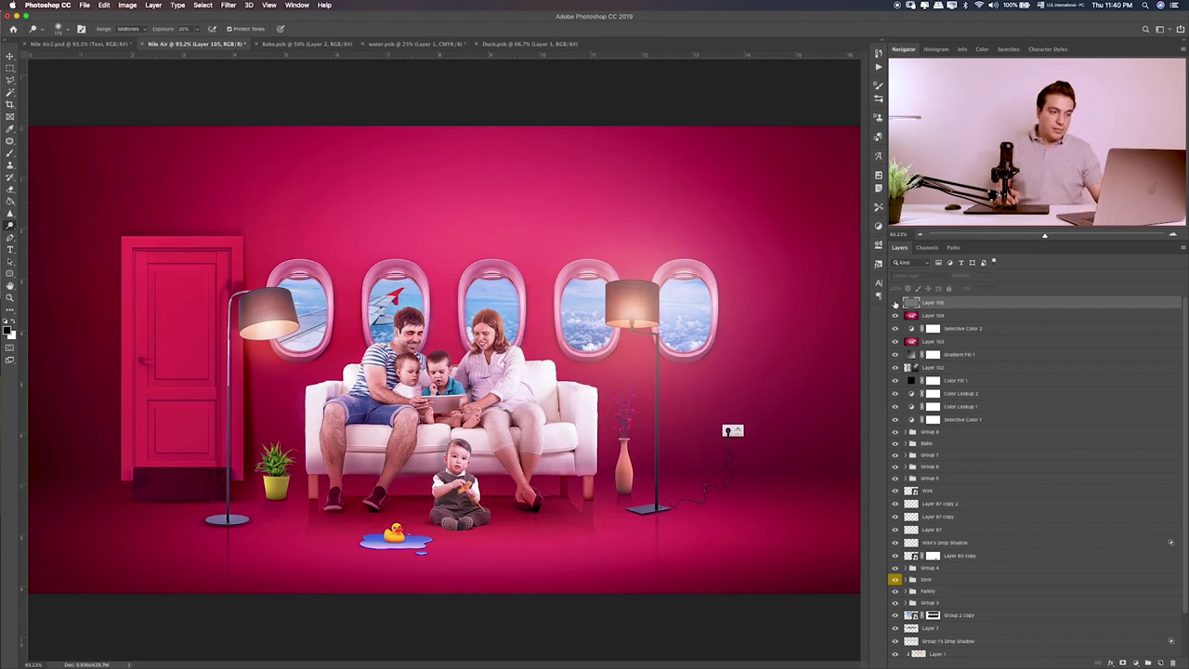
click(896, 303)
click(895, 303)
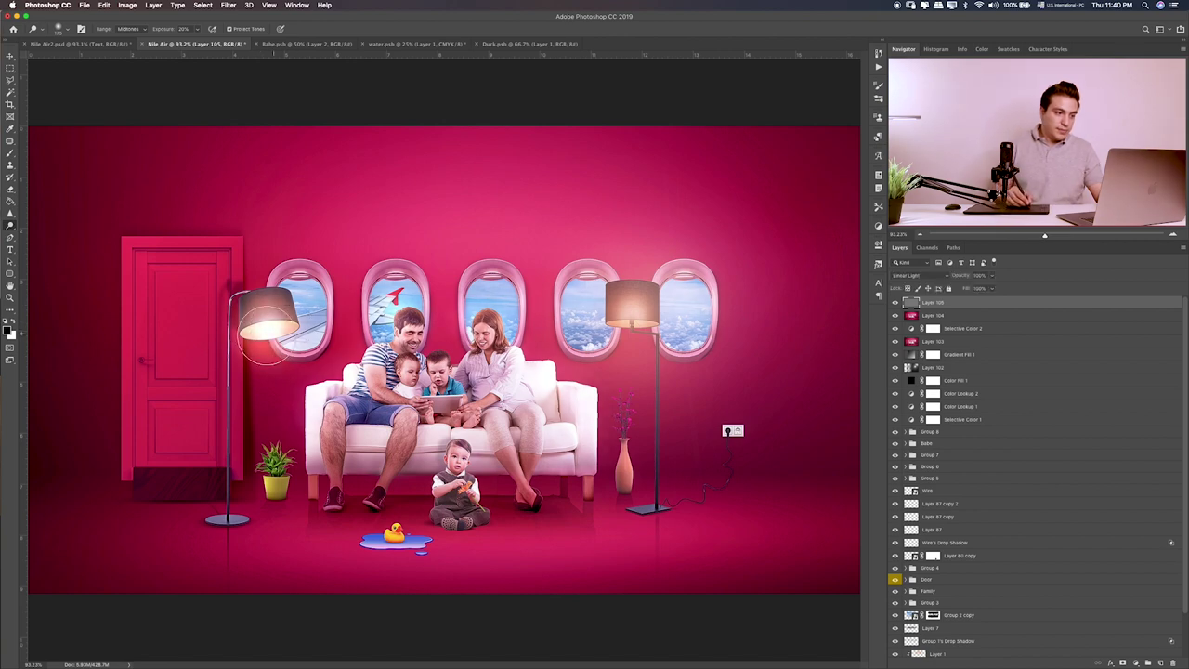
drag(632, 316, 664, 367)
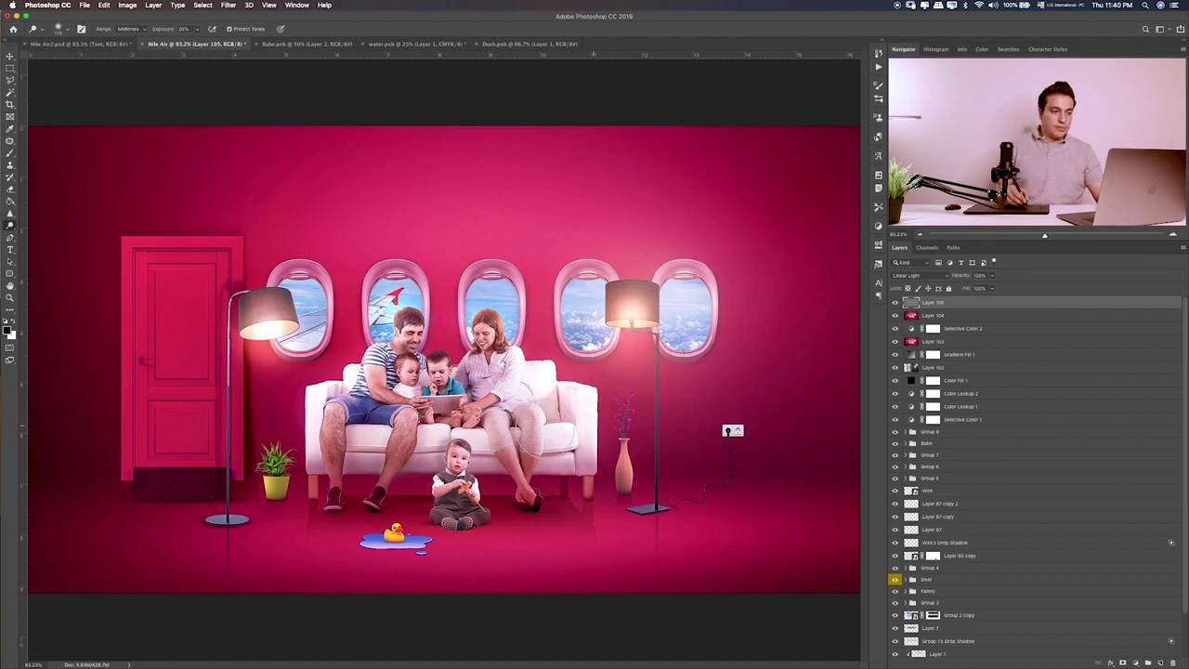
click(895, 307)
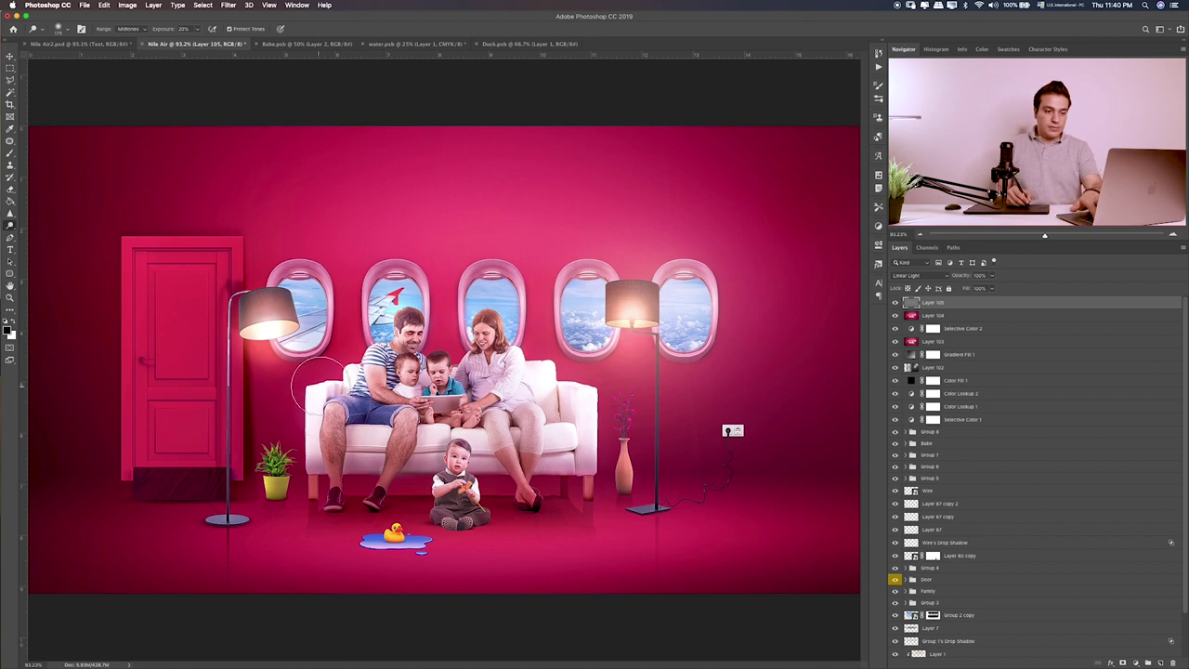
key(bracketright)
key(bracketright)
key(bracketright)
key(bracketright)
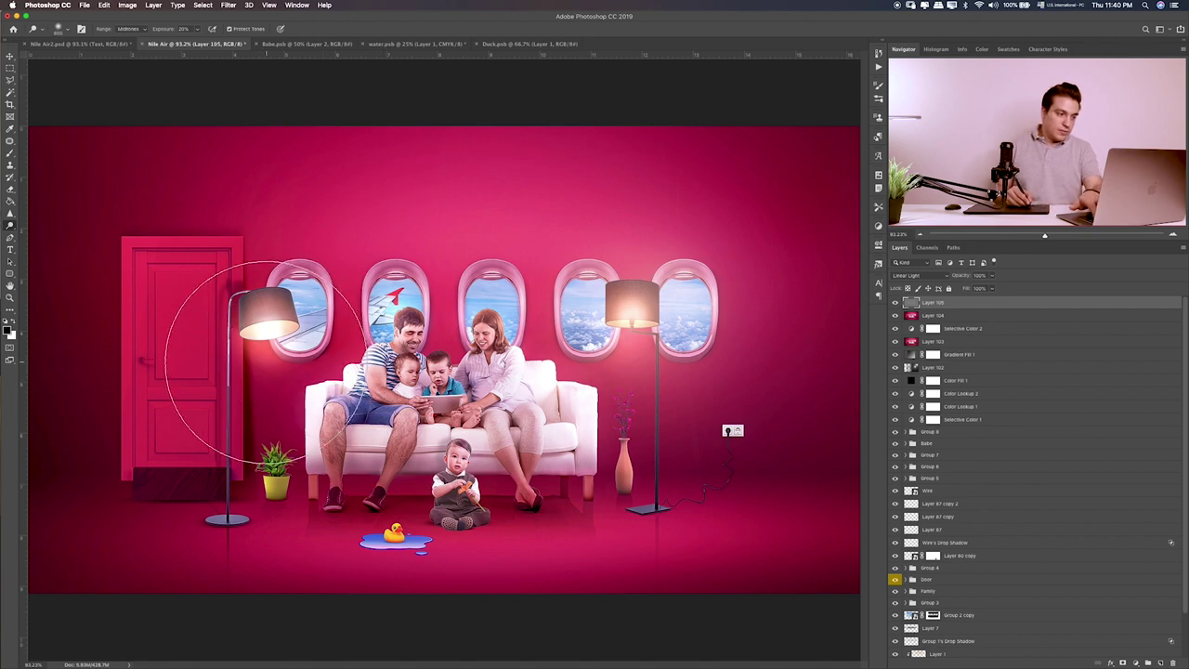
key(bracketright)
key(bracketright)
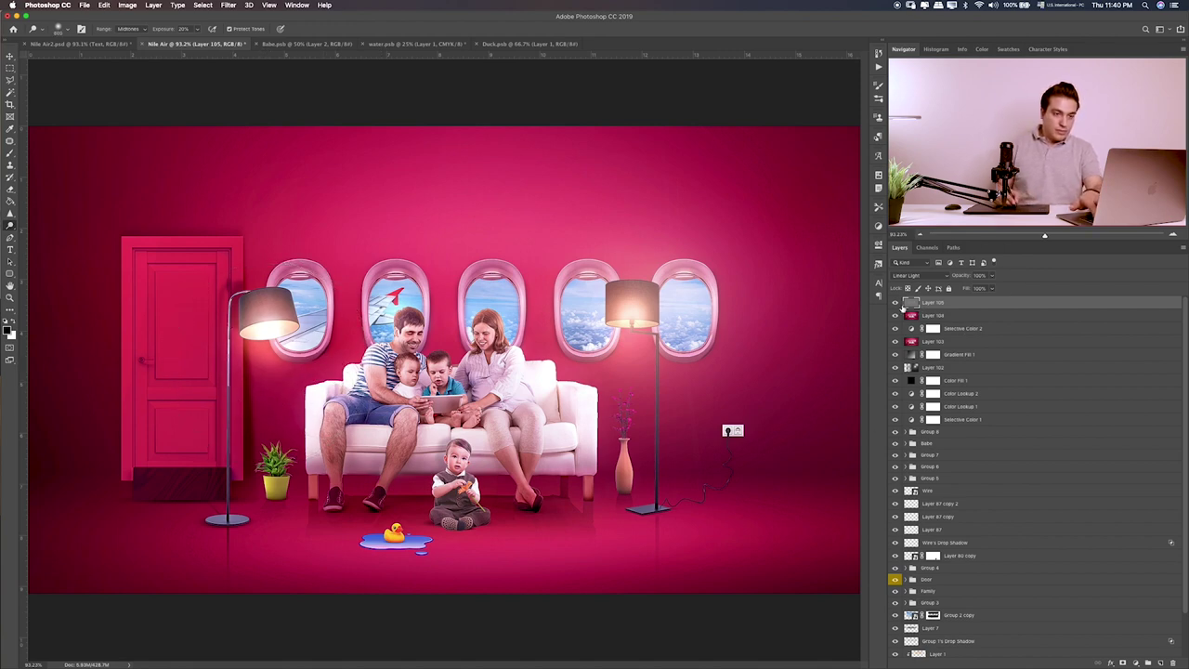
click(897, 303)
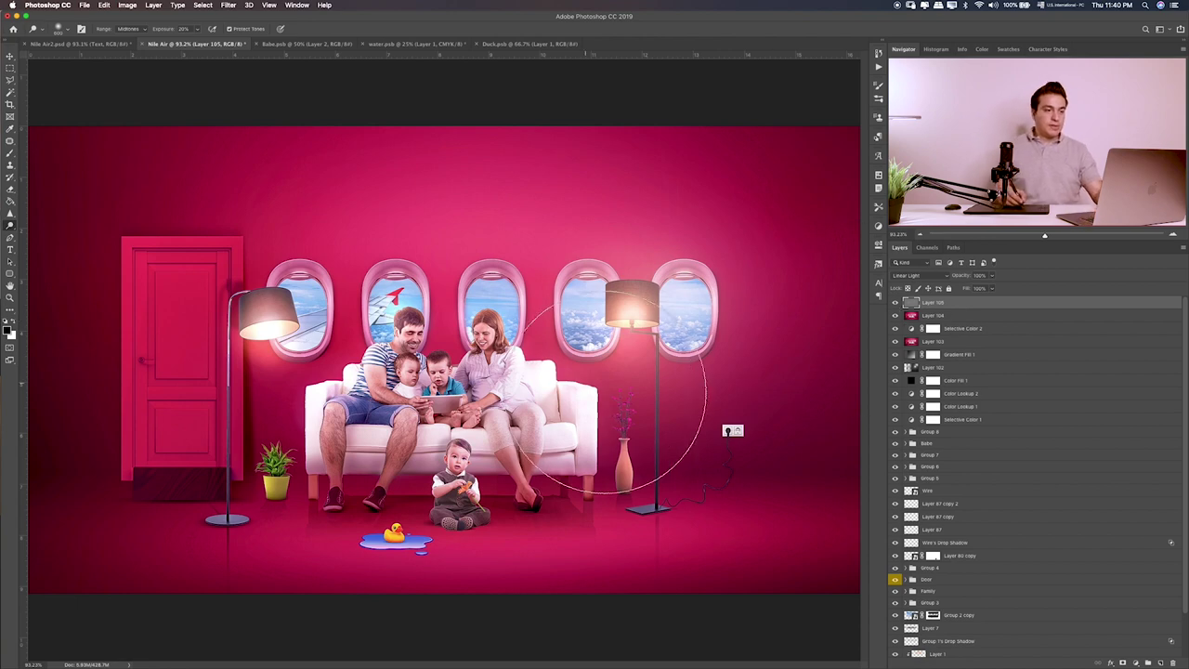
click(896, 303)
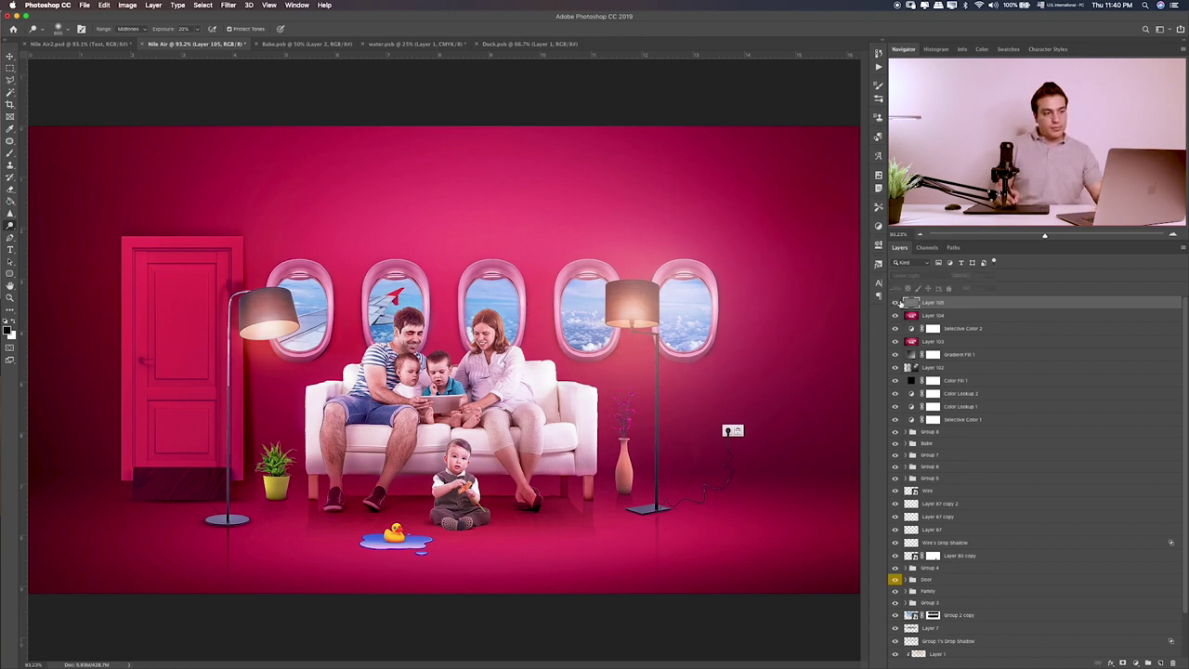
click(1136, 662)
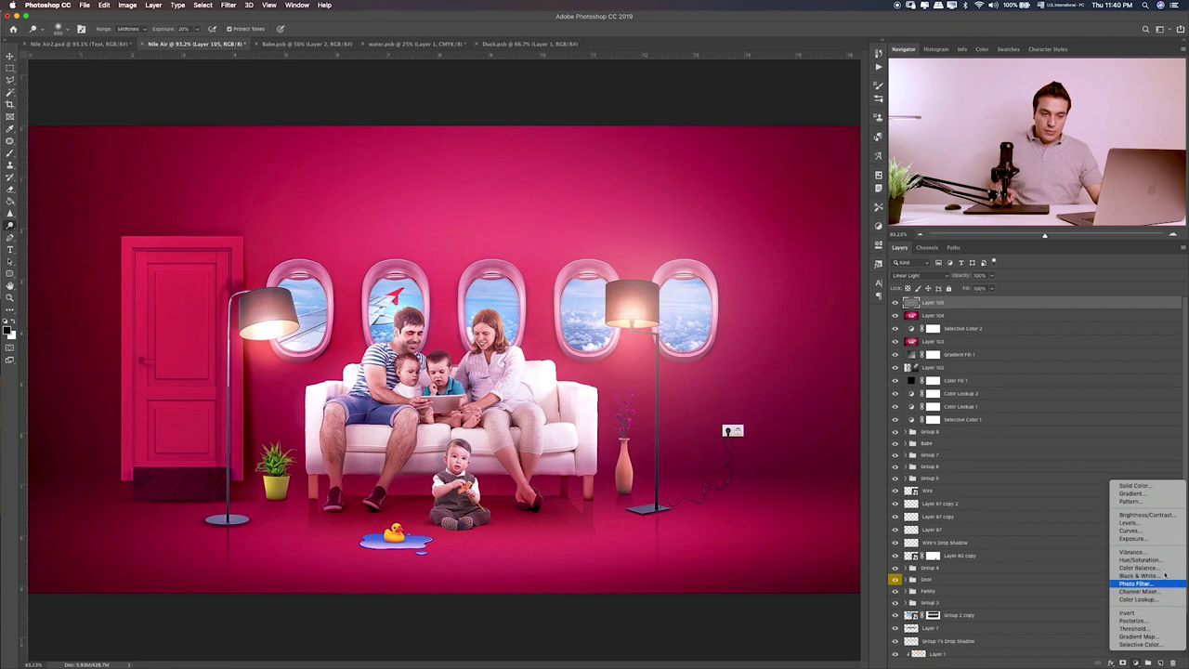
- Add a Levels 1 adjustment that darkens the shadows, blended at 48% opacity
click(1168, 523)
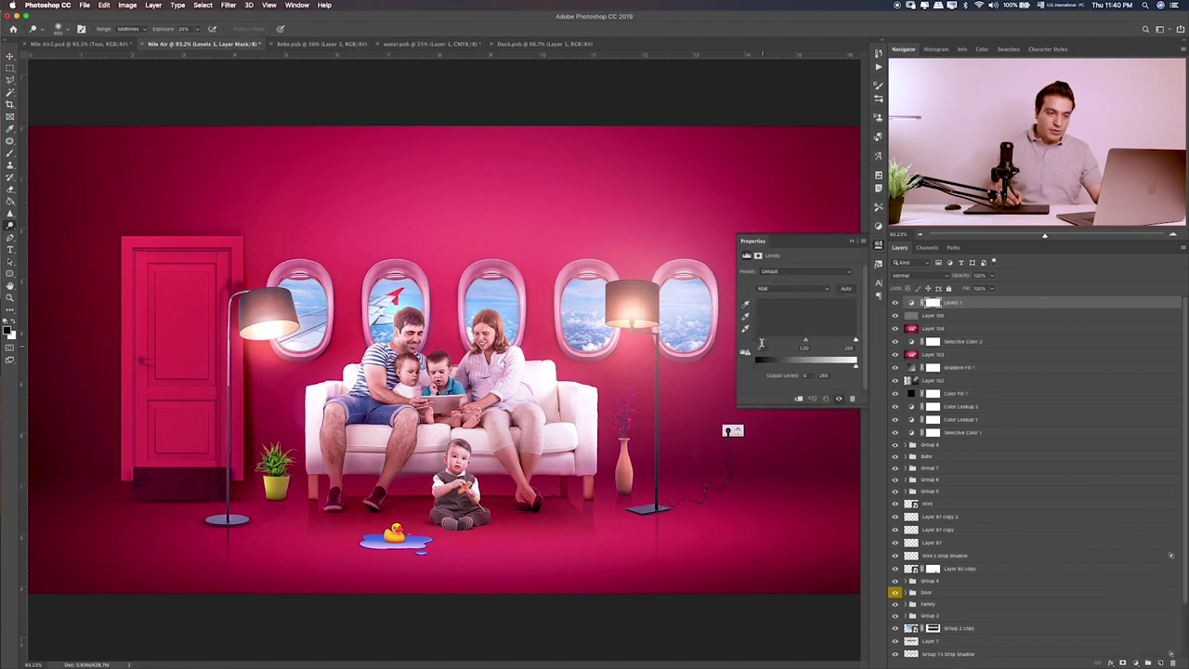
mouse_move(764, 343)
mouse_down()
mouse_move(807, 342)
mouse_move(773, 343)
mouse_up()
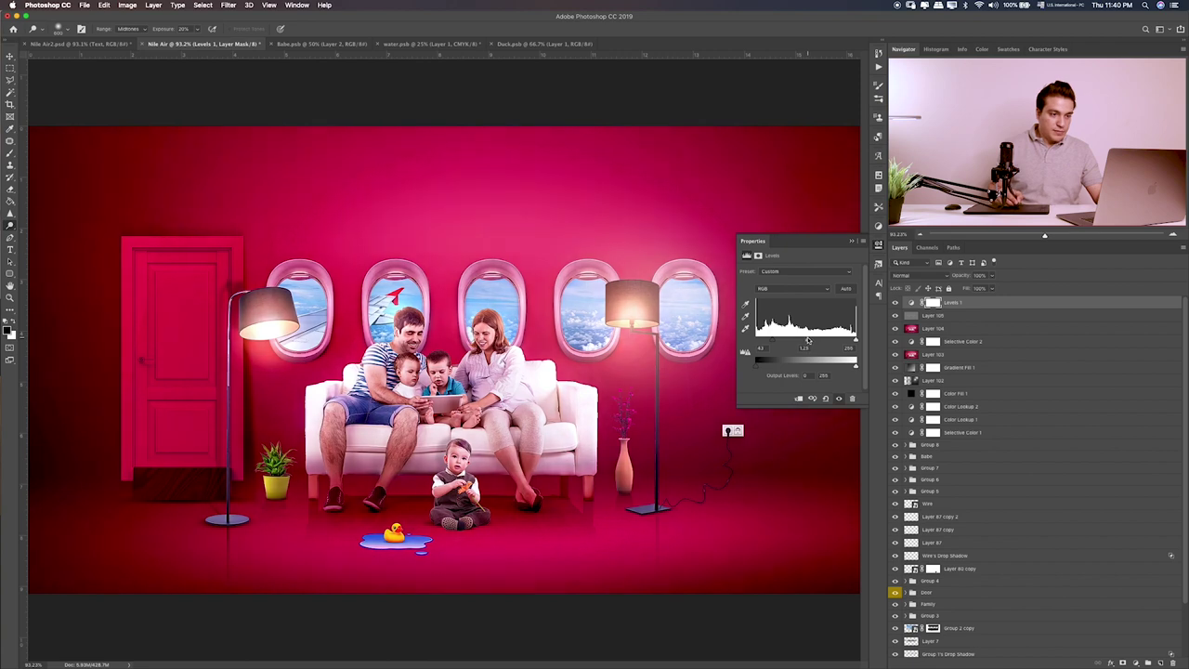
click(854, 243)
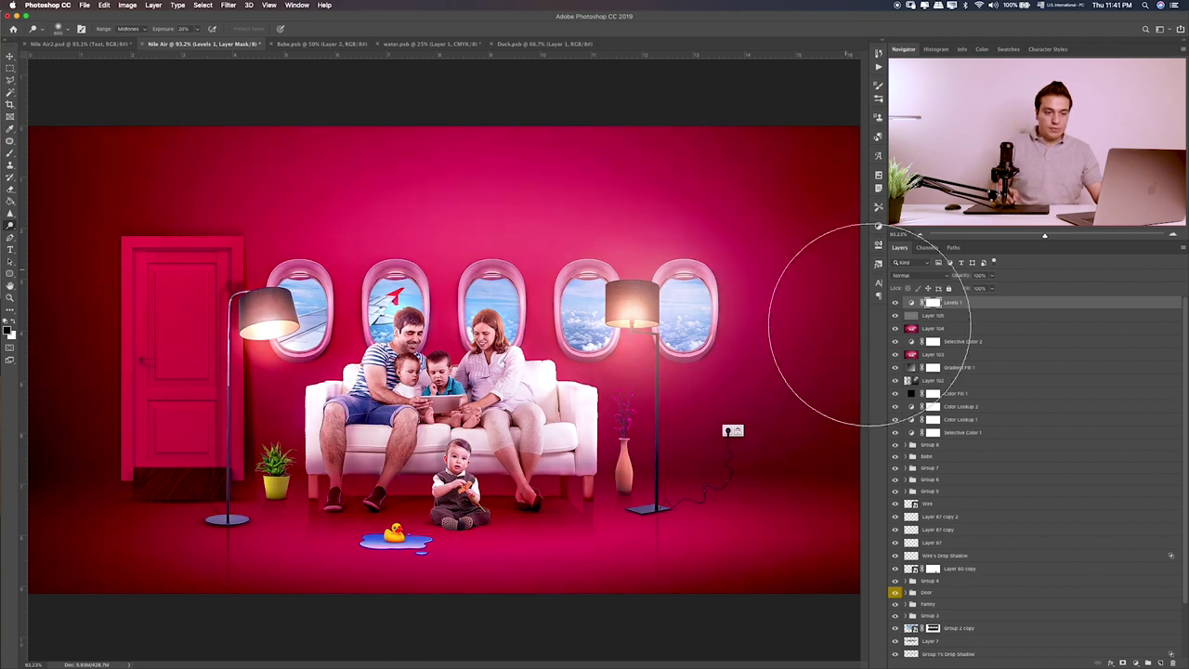
click(895, 302)
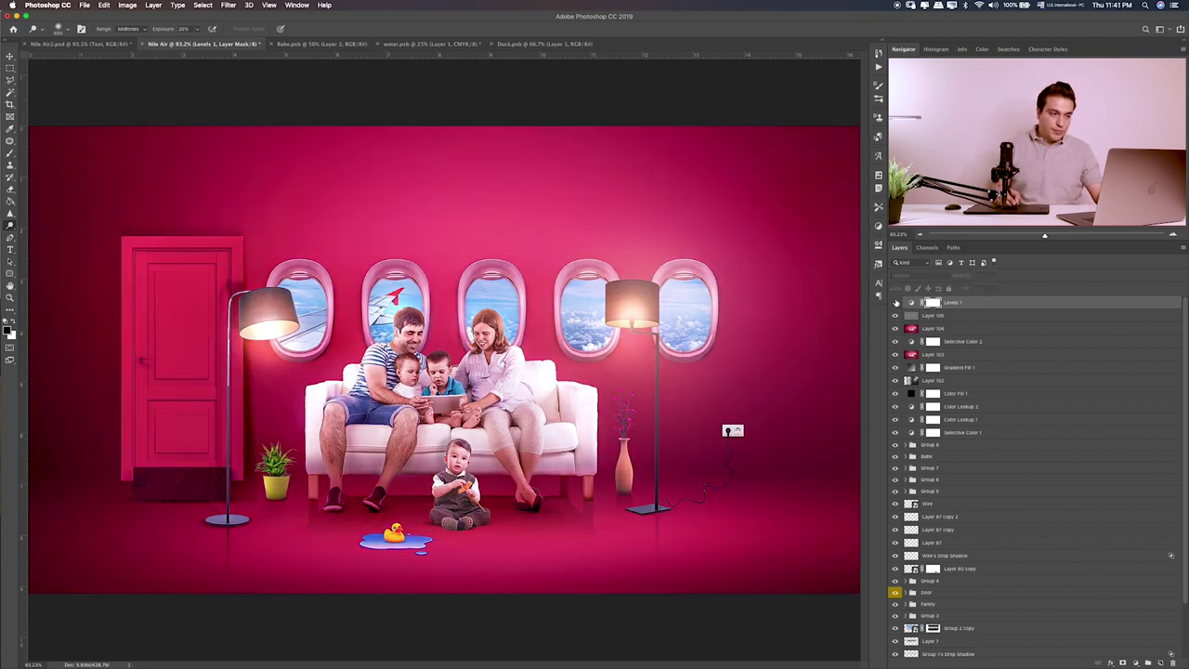
click(895, 303)
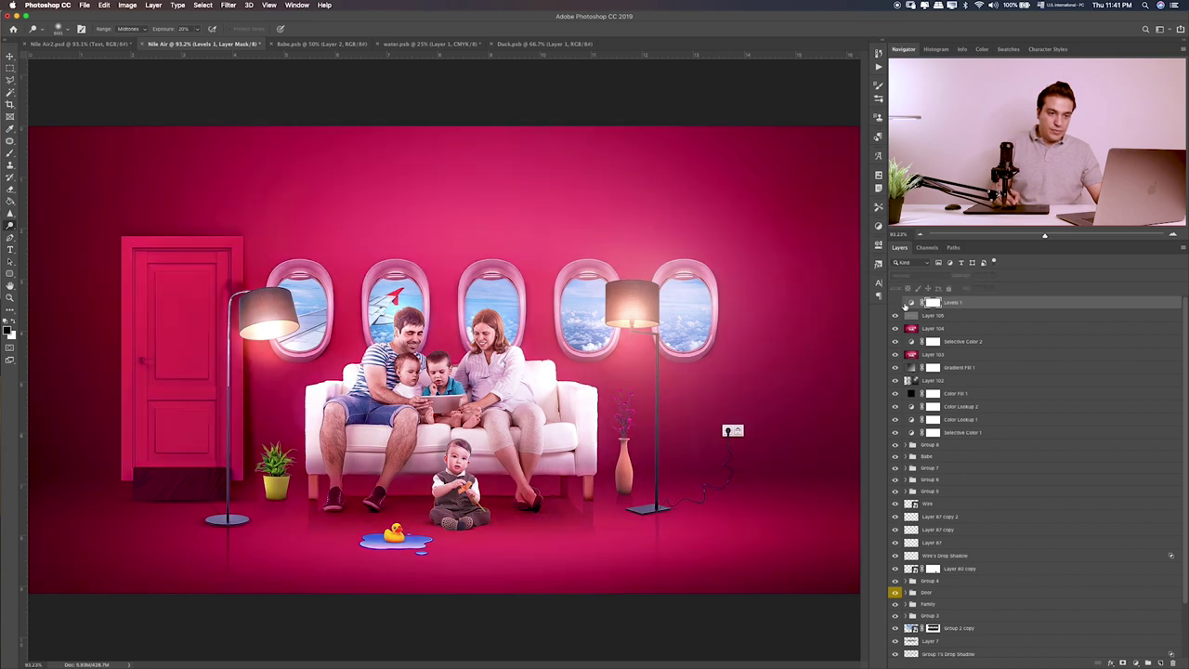
click(895, 303)
text(48)
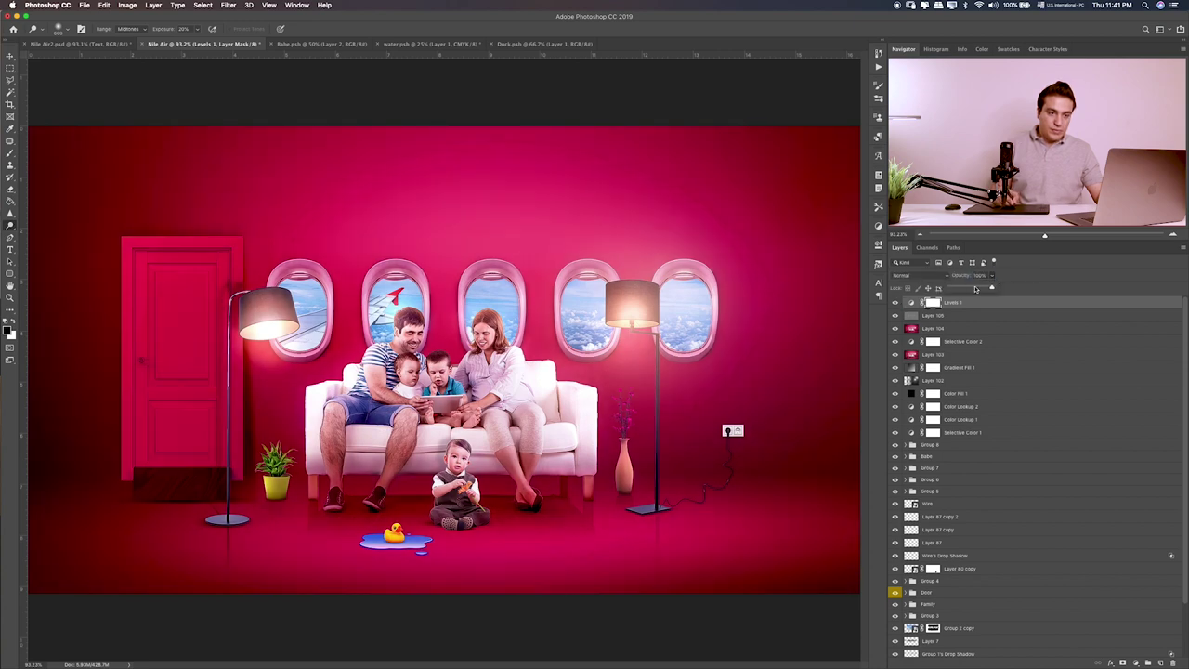
click(1135, 662)
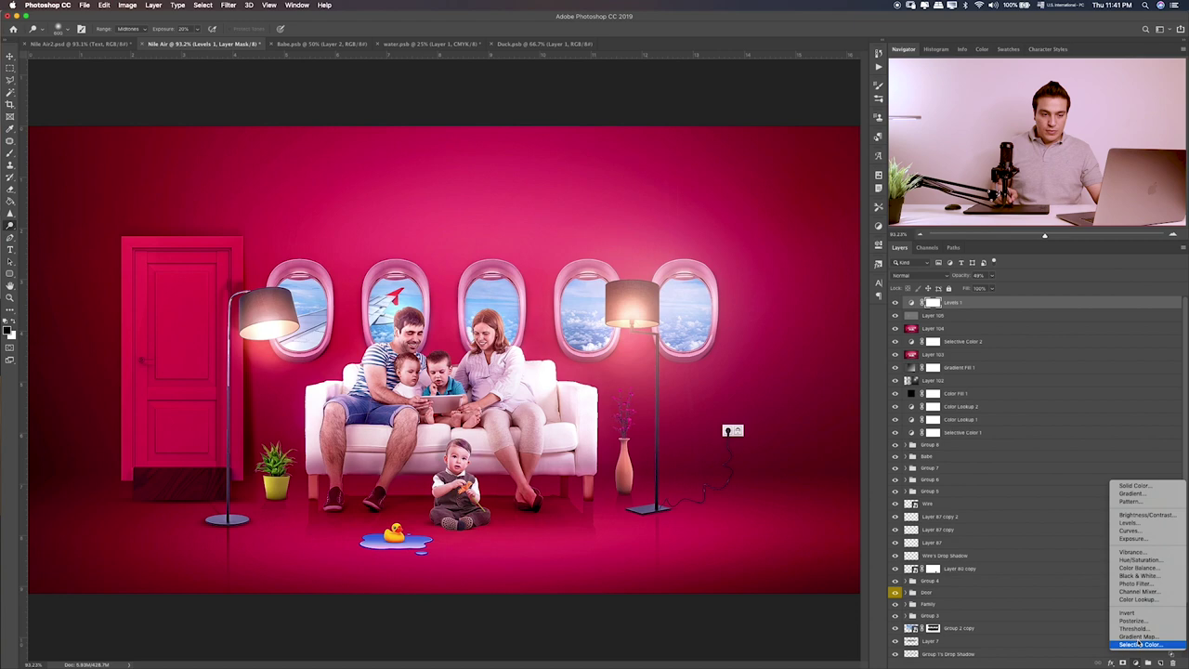
- Add a Curves 1 adjustment with a low RGB curve point nudged up to lift shadows
click(1130, 531)
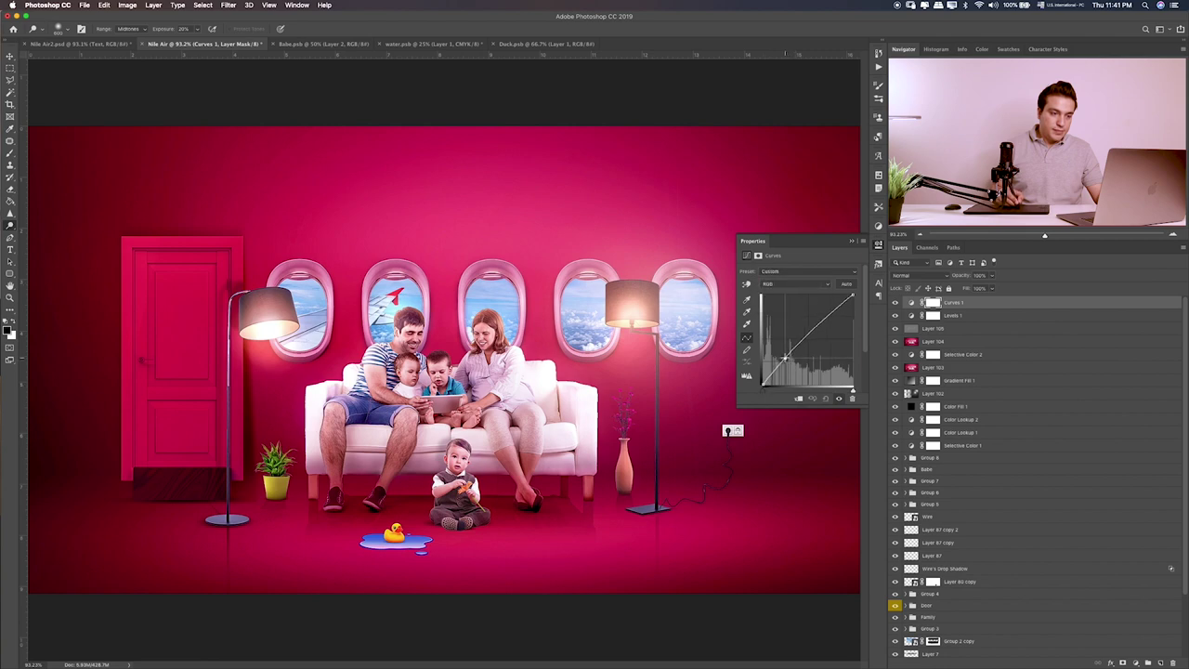
drag(787, 363, 786, 361)
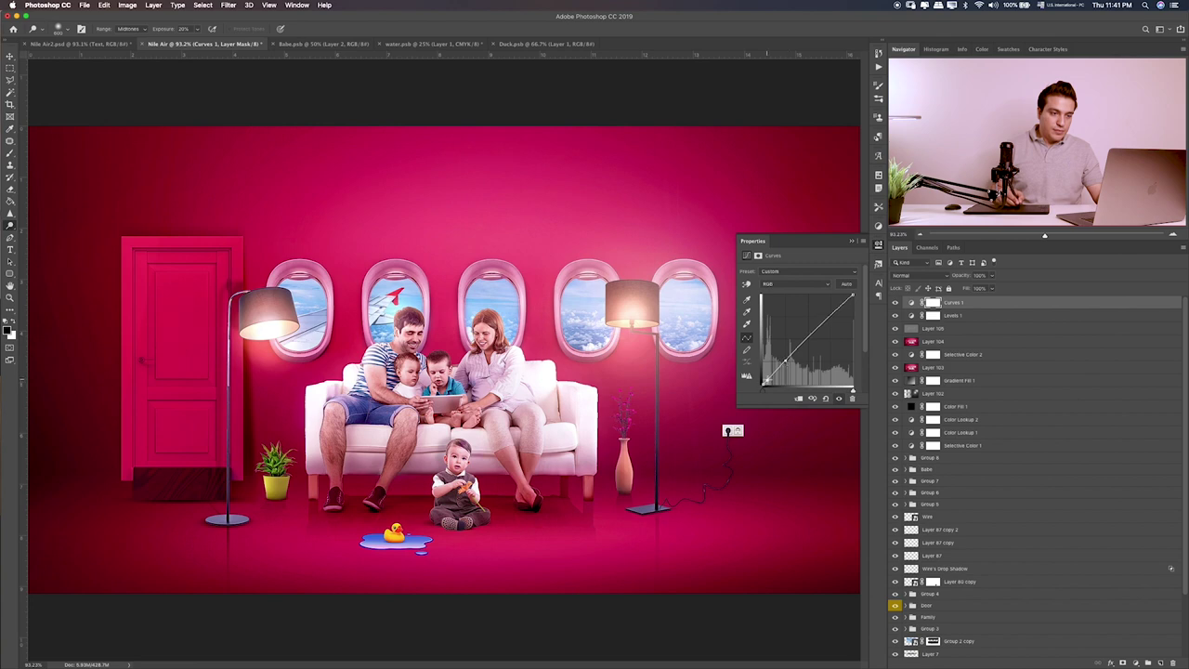
key(Up)
key(Down)
key(Down)
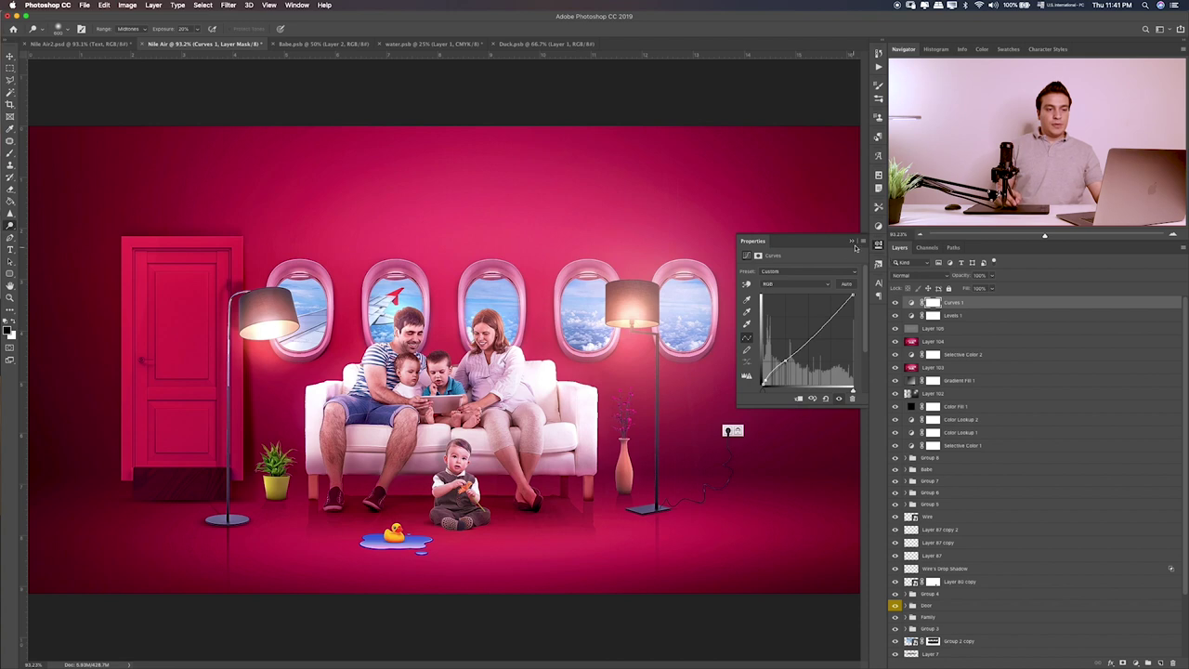
click(912, 303)
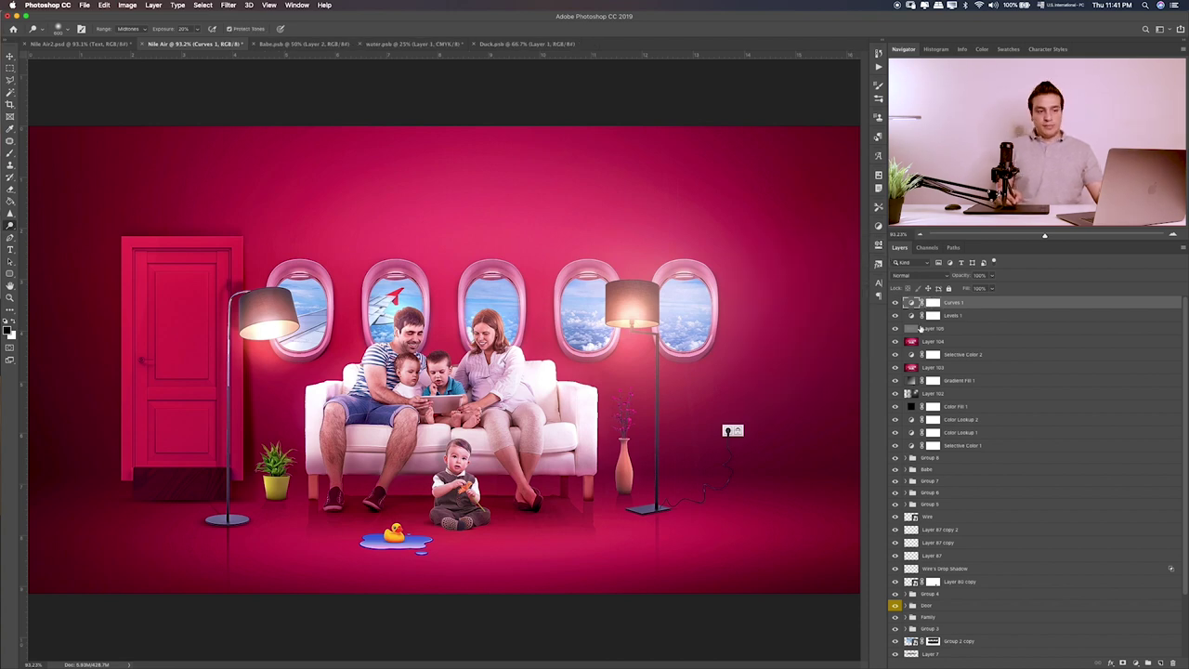
- Move the Text group from Nile Air2.psd into the Nile Air document
click(102, 44)
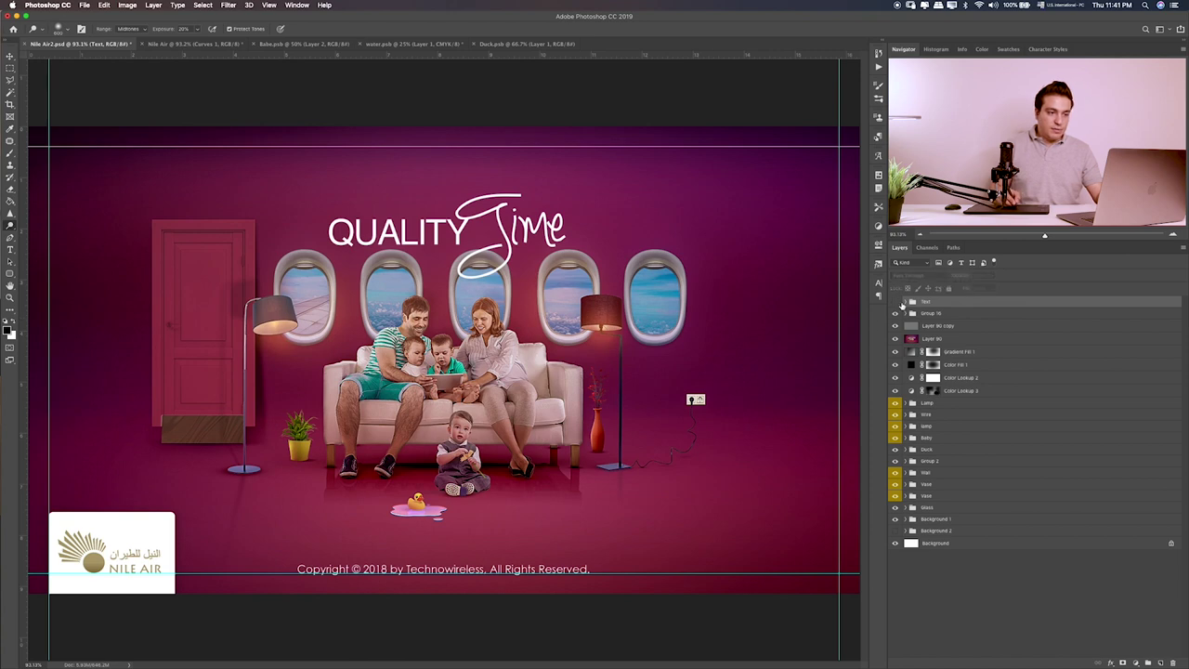
click(896, 302)
click(895, 302)
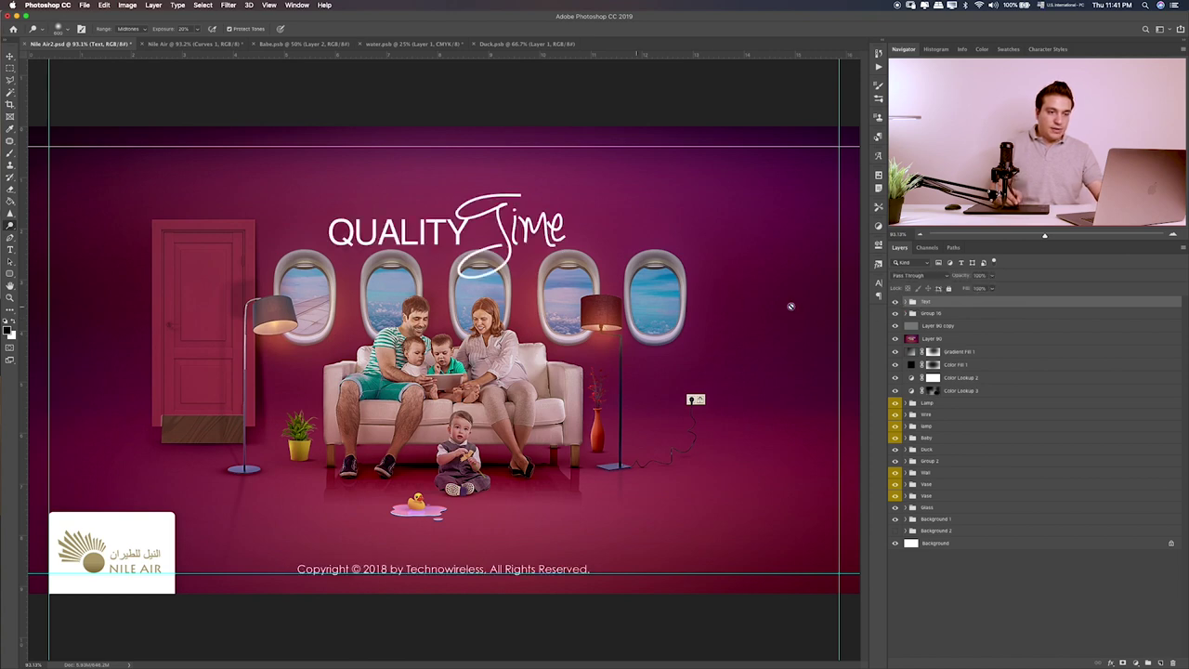
key(v)
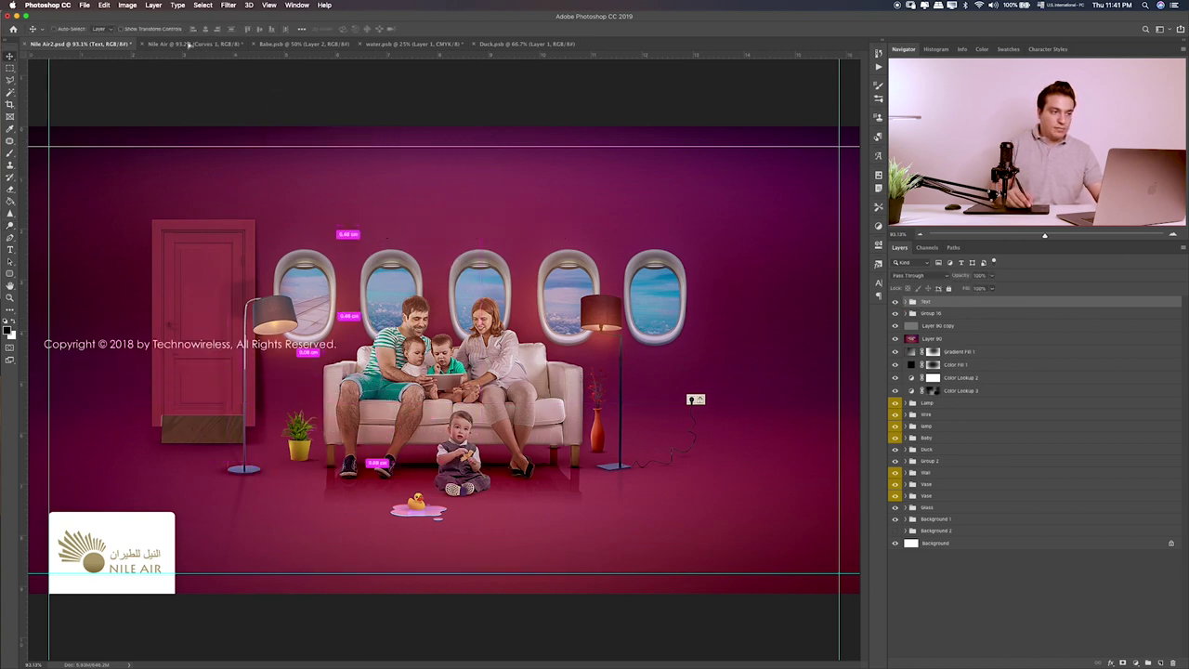
click(189, 44)
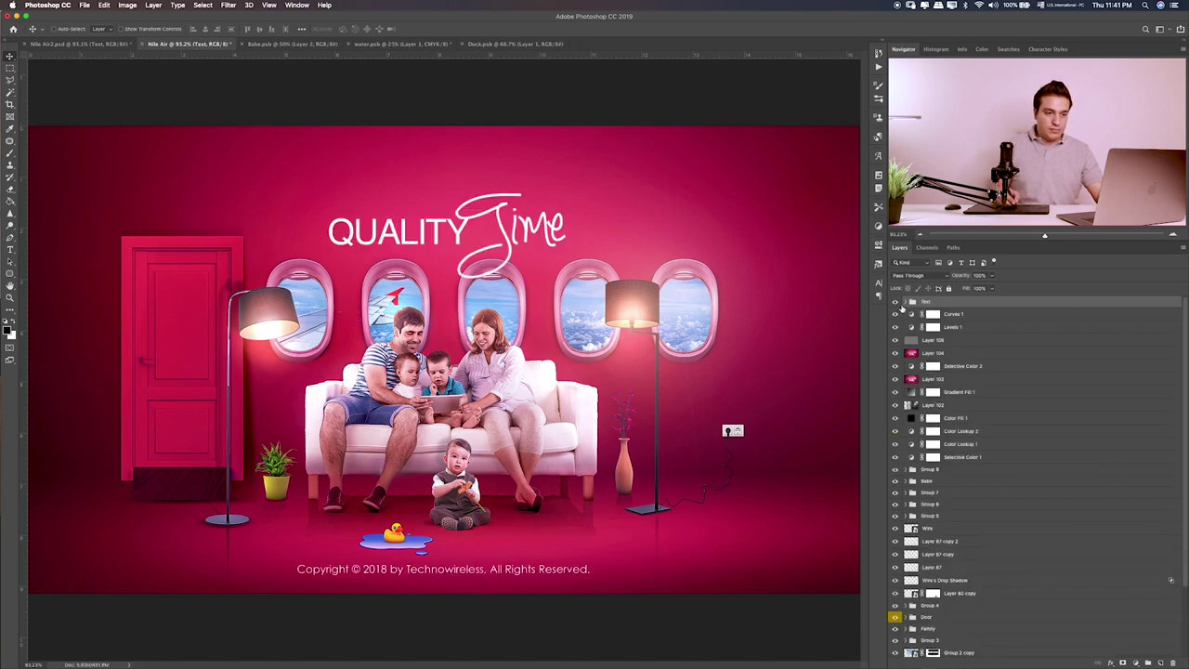
- Hide the copyright line and the QUALITY Time Text group, with Curves 1 selected
click(896, 303)
click(906, 303)
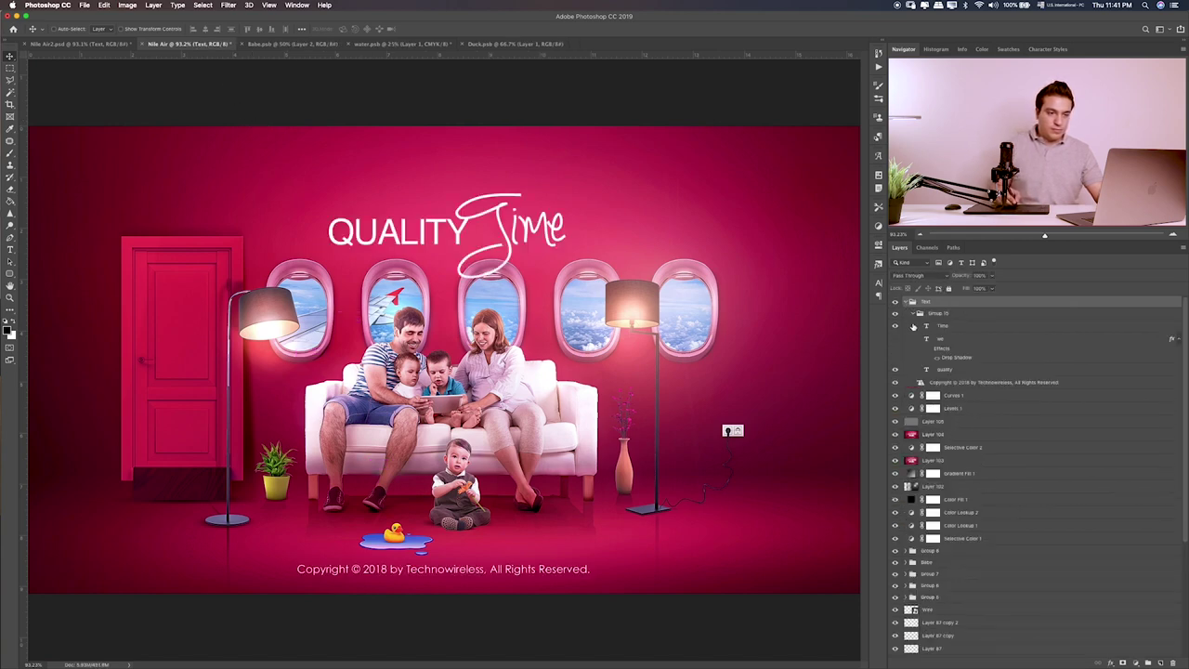
click(898, 382)
click(897, 382)
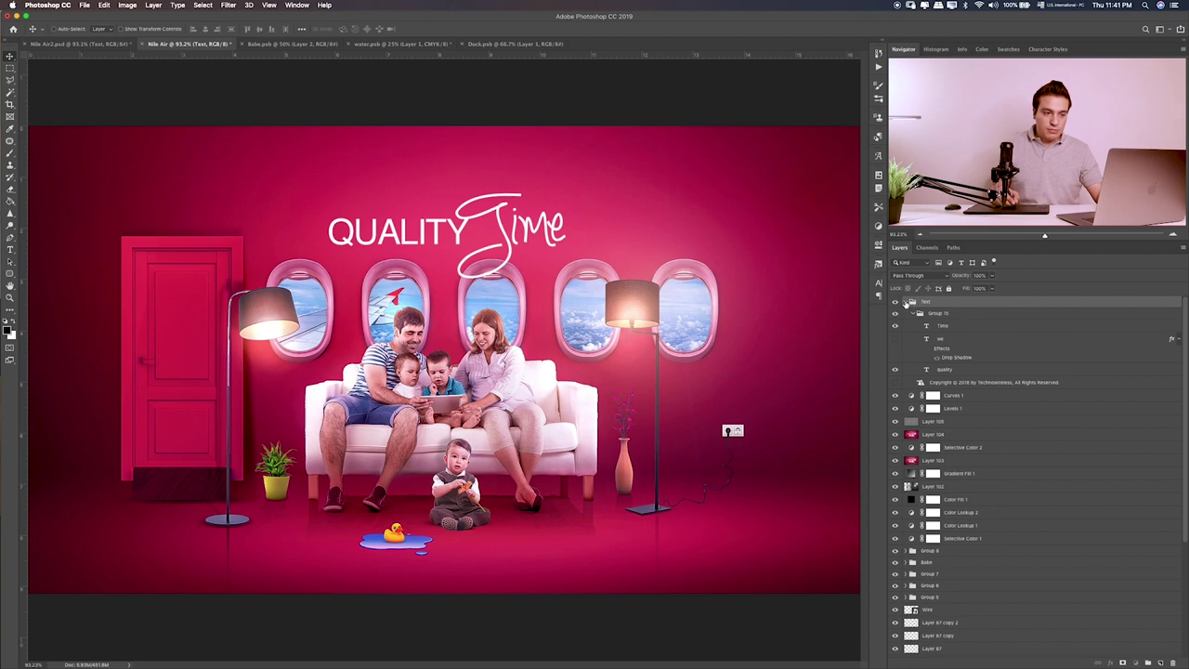
click(906, 303)
click(983, 317)
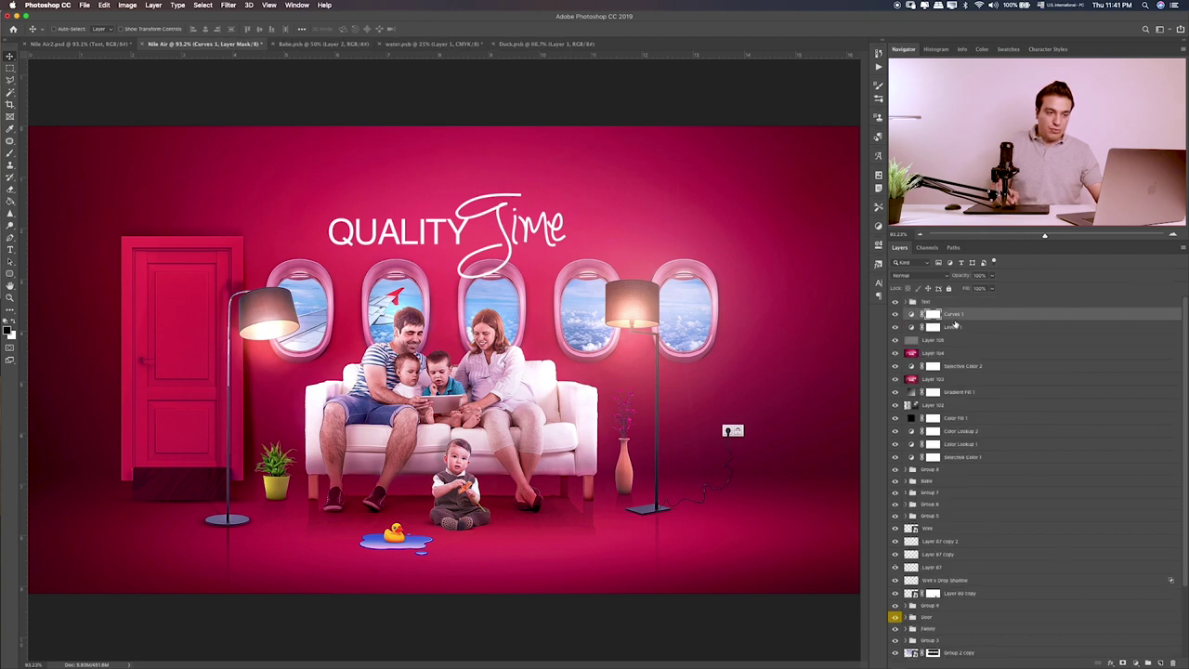
click(895, 303)
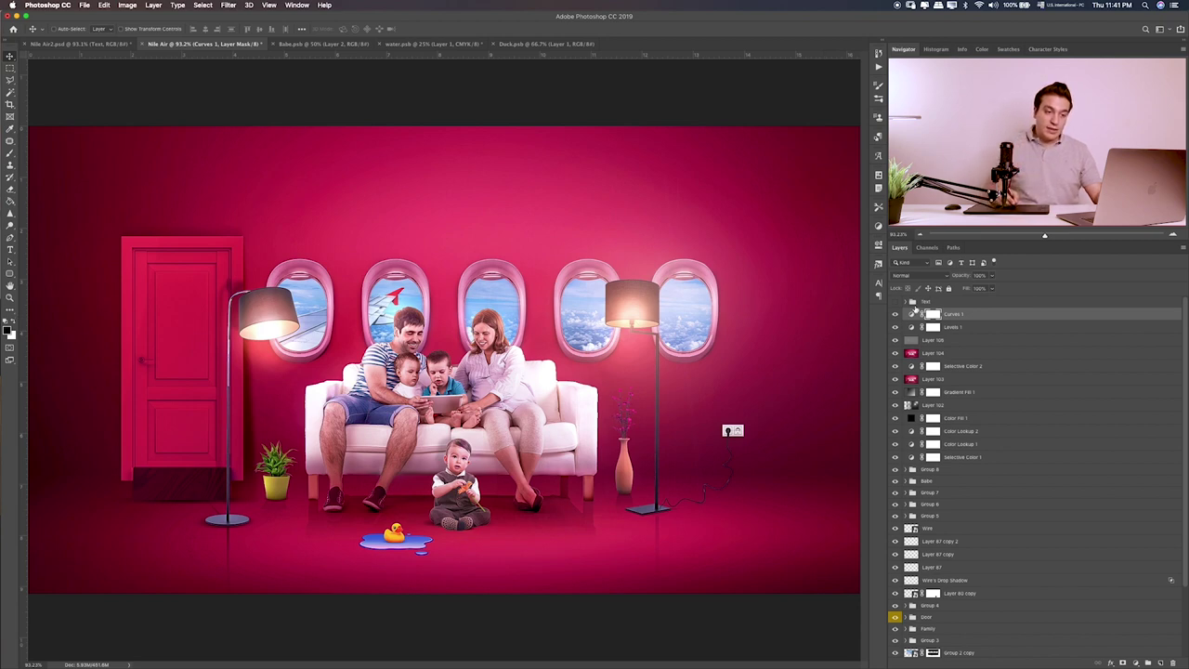
- Stamp a merged Layer 106 and give it a Camera Raw exposure of −0.15
key(ctrl+alt+shift+e)
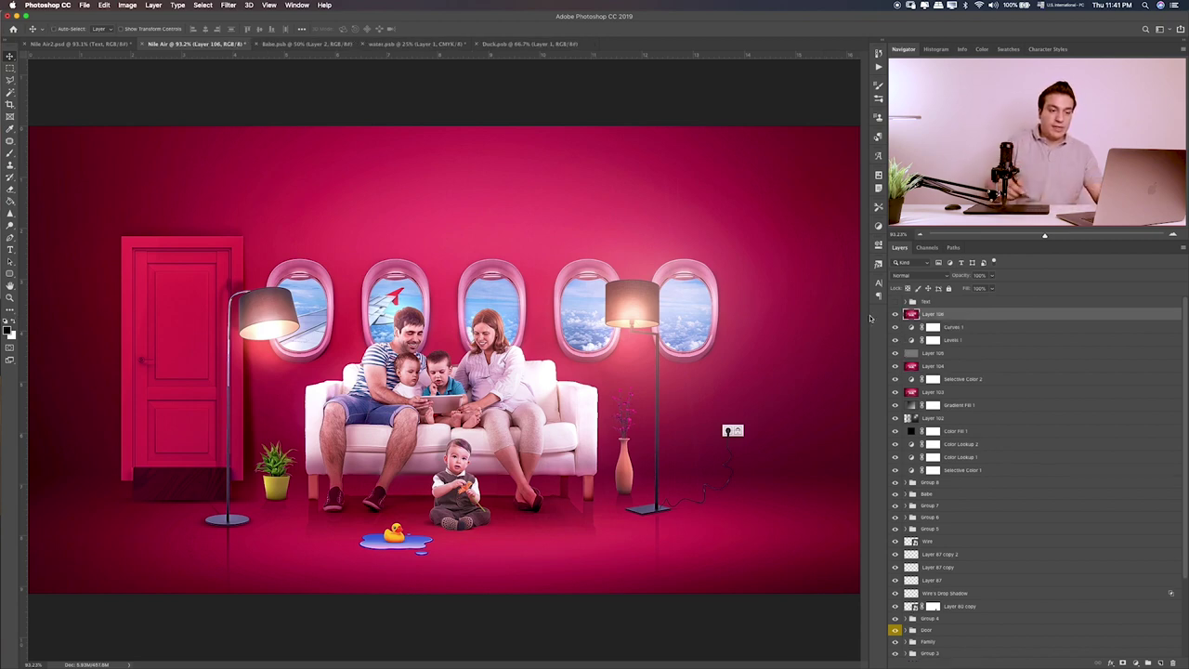
click(228, 5)
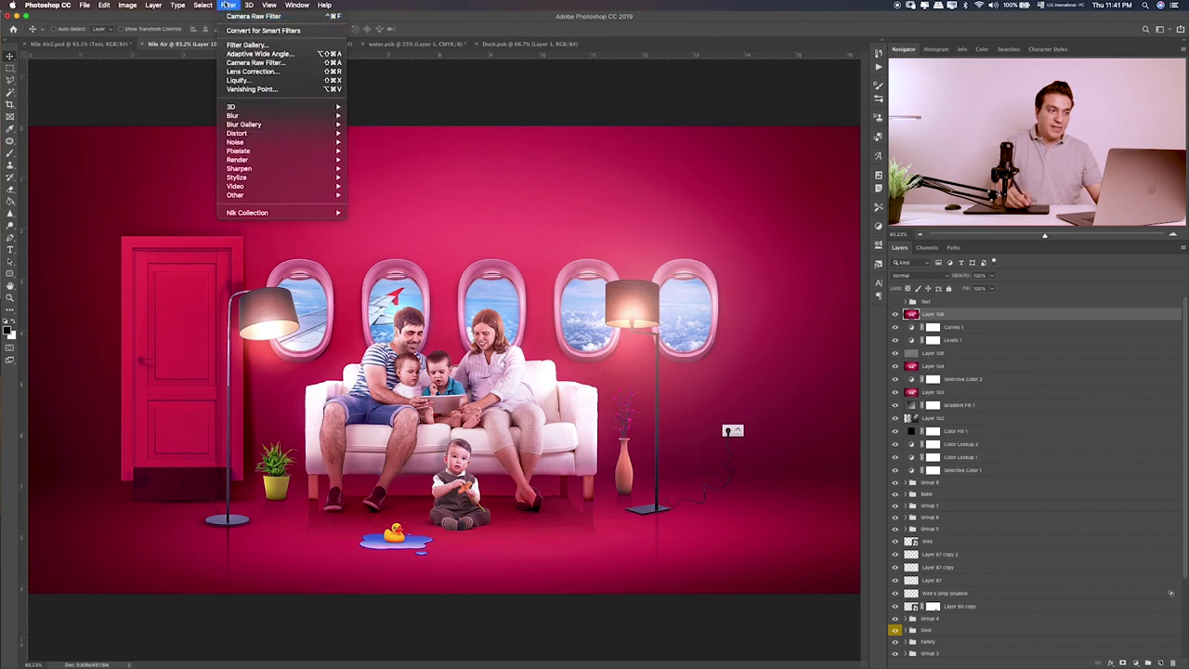
click(265, 63)
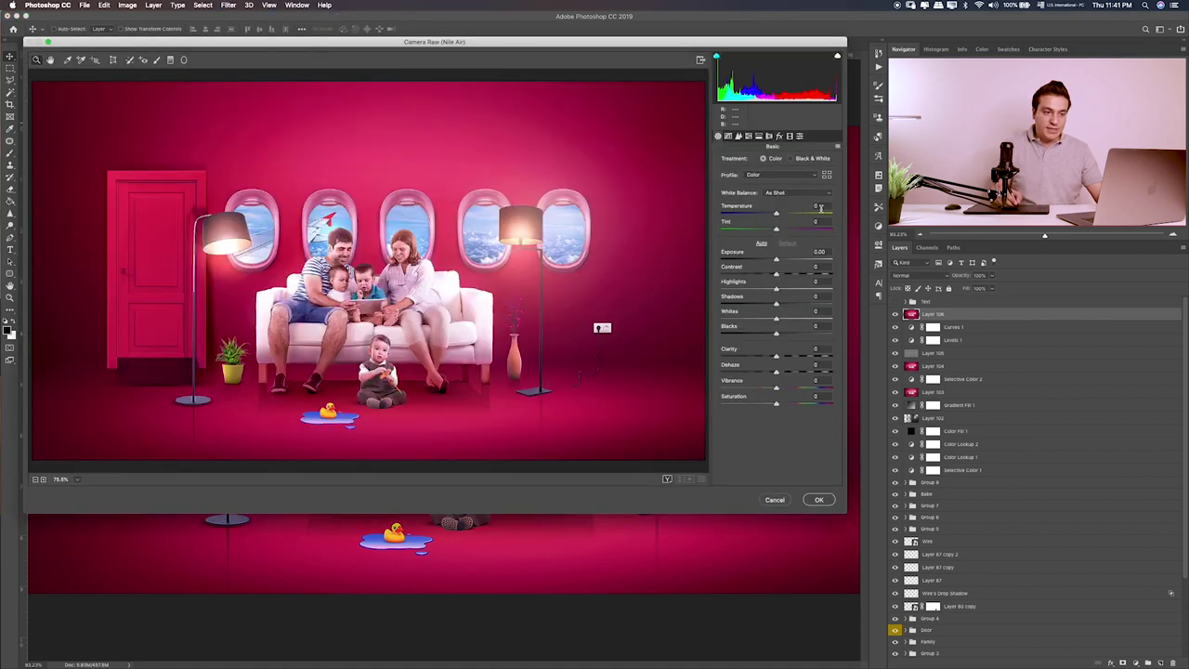
click(761, 243)
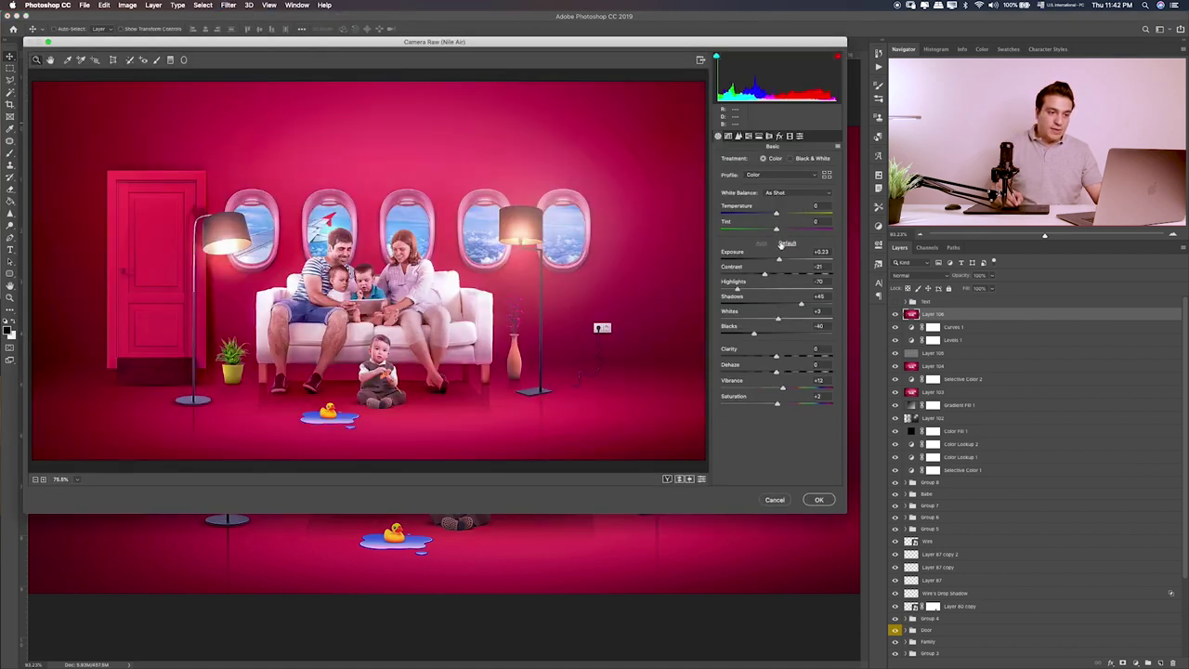
click(785, 244)
drag(775, 260, 772, 261)
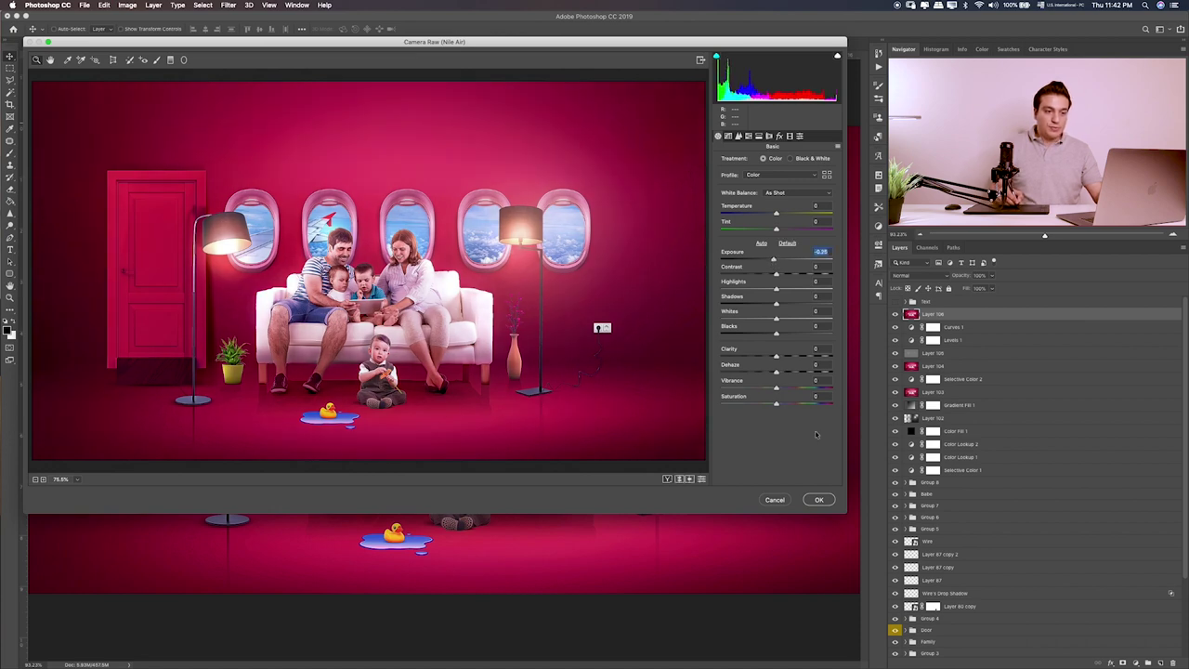
click(818, 500)
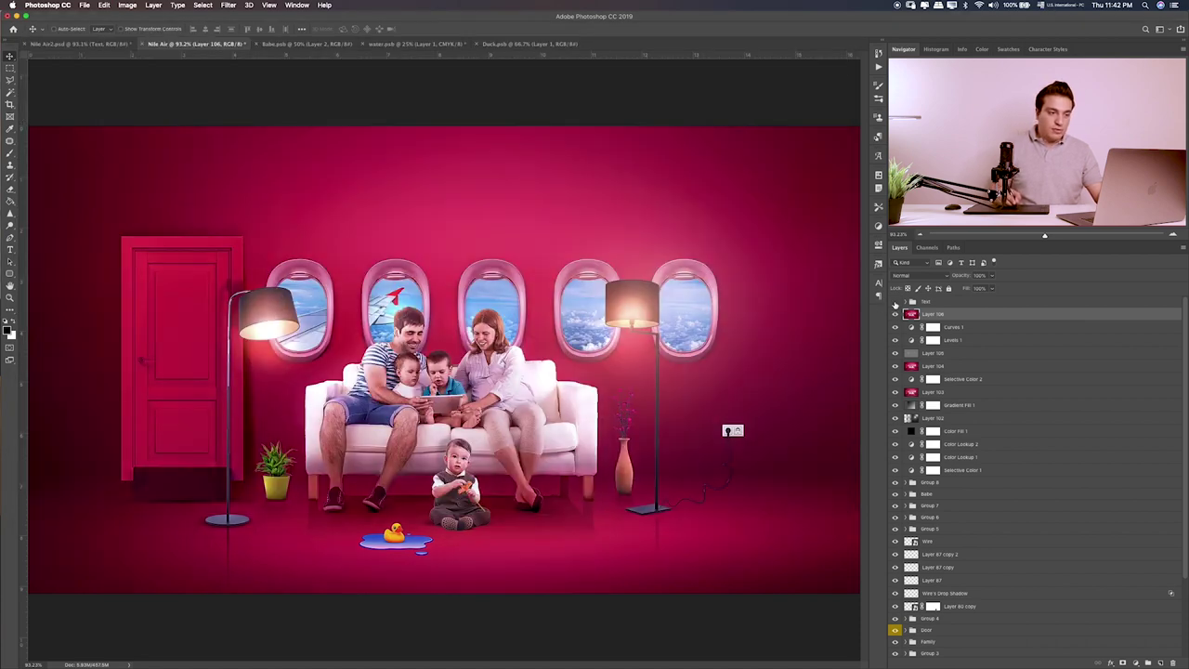
- Show the QUALITY Time Text group again and select it
click(896, 302)
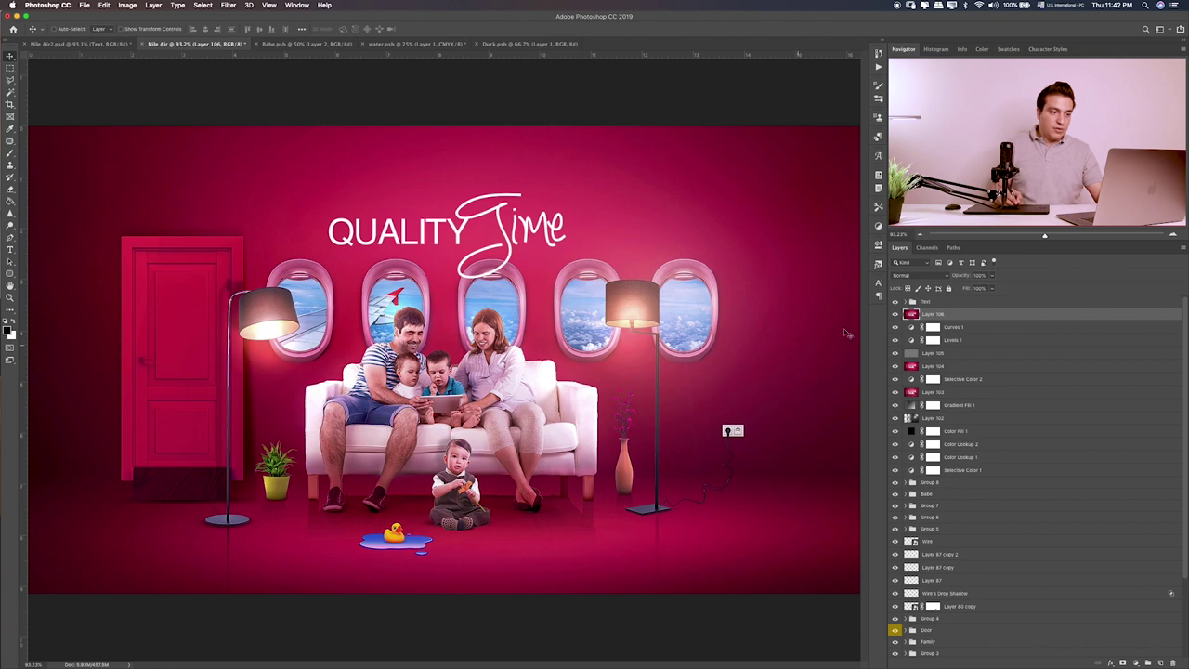
click(947, 302)
click(10, 67)
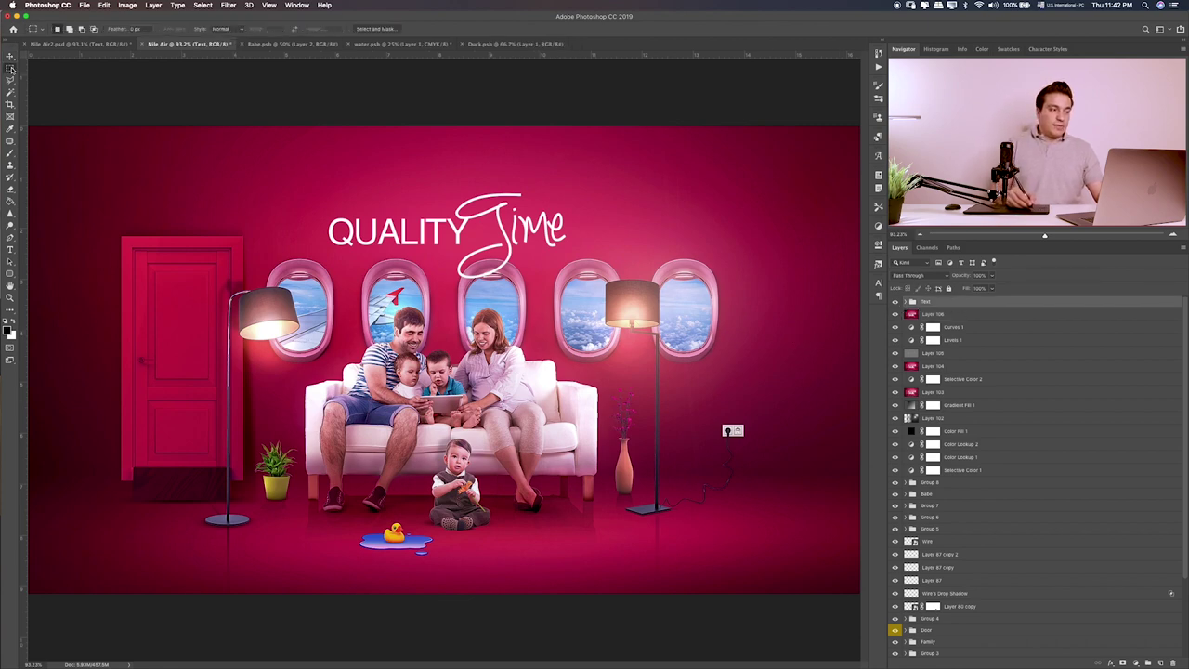